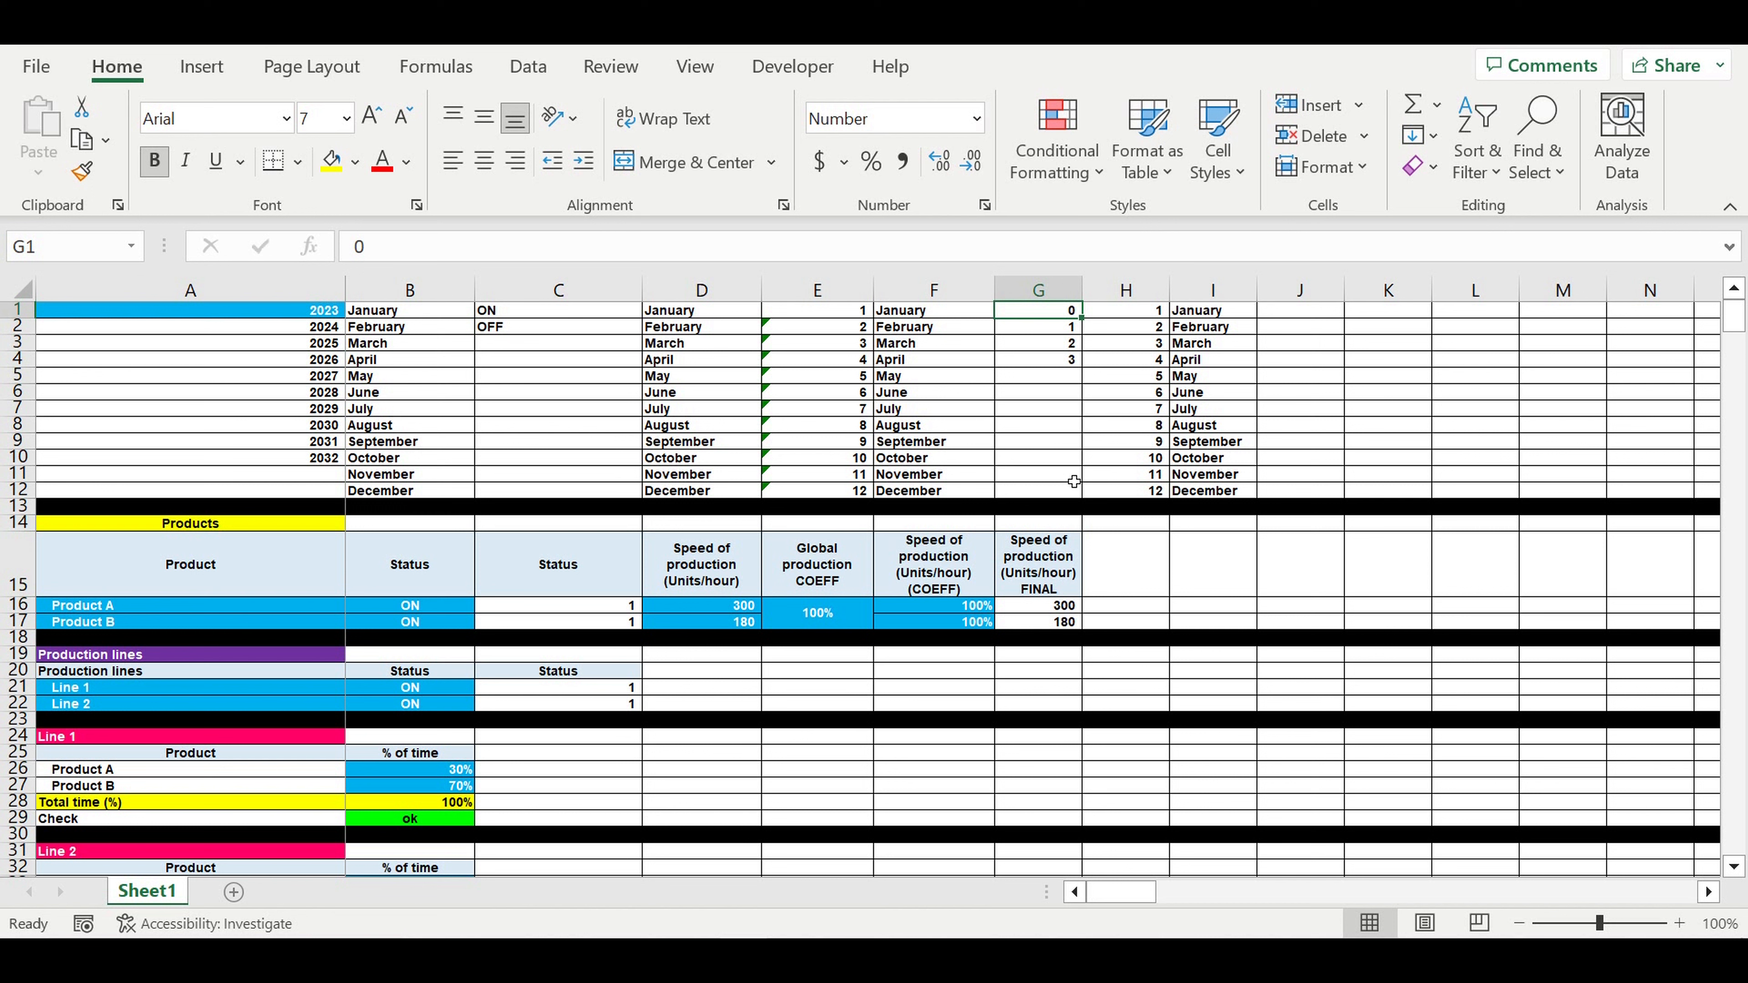
- Review the Product A and Product B names and their ON statuses, leaving both unchanged
{"action": "scroll", "coordinate": [1094, 487], "scroll_direction": "down", "scroll_amount": 1}
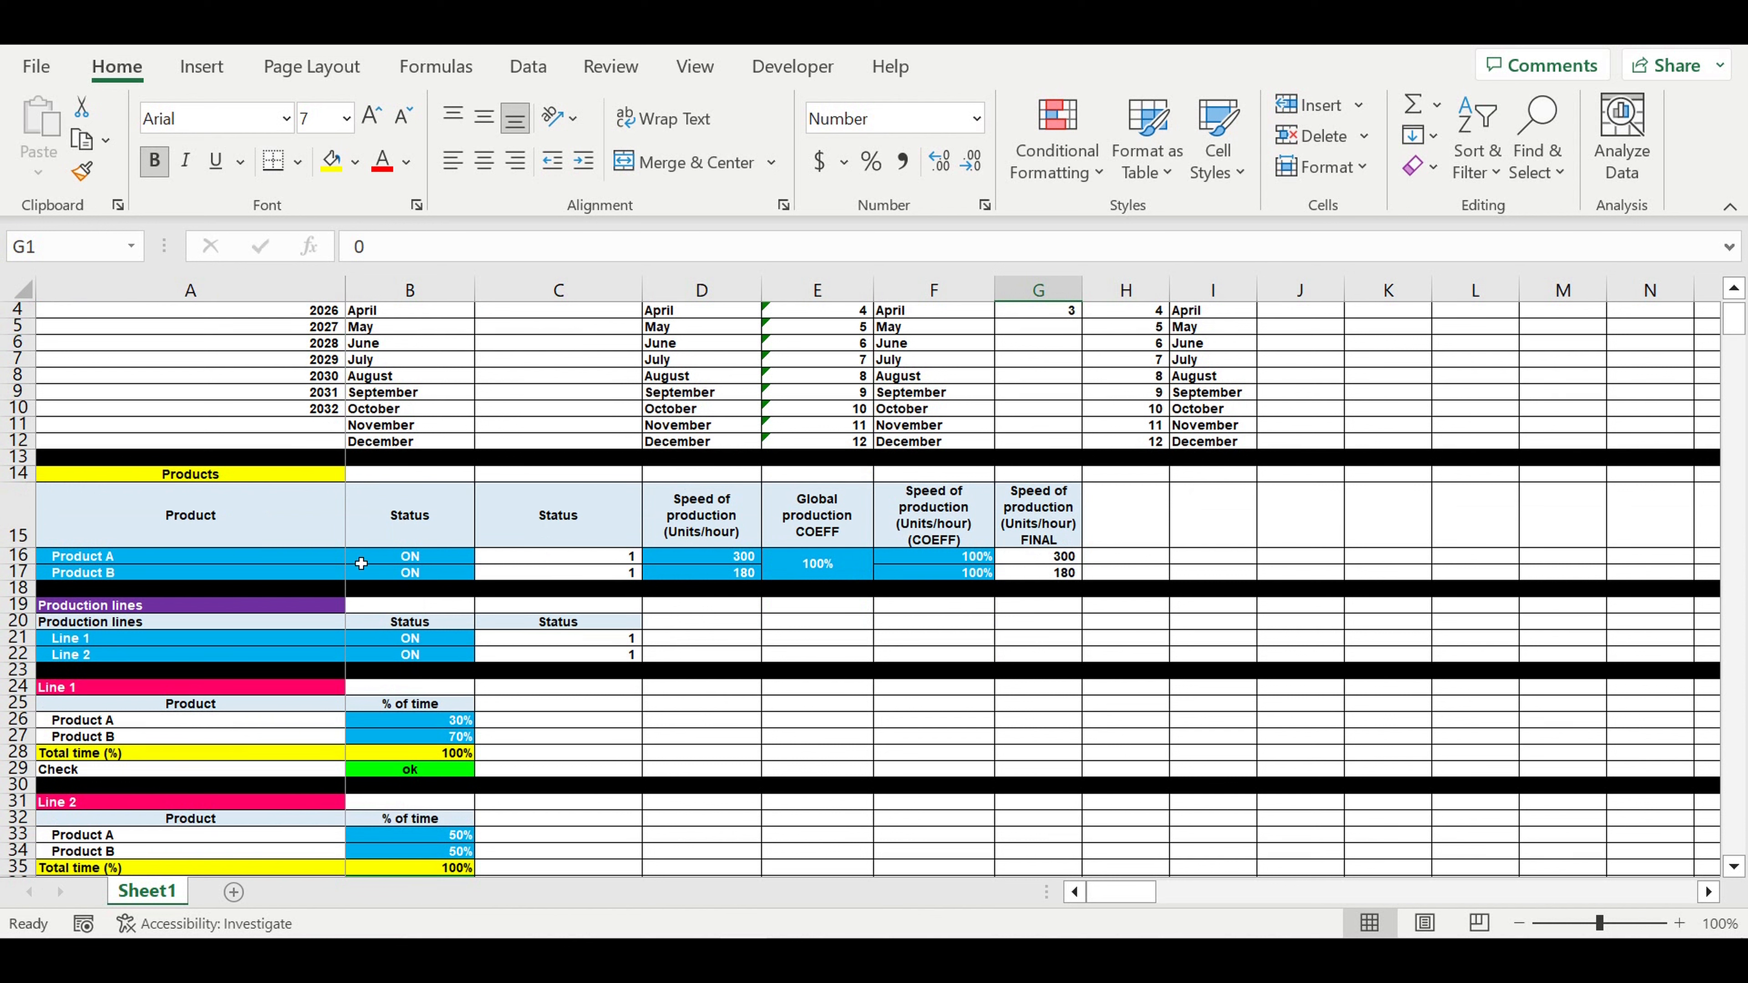
{"action": "left_click", "coordinate": [98, 563]}
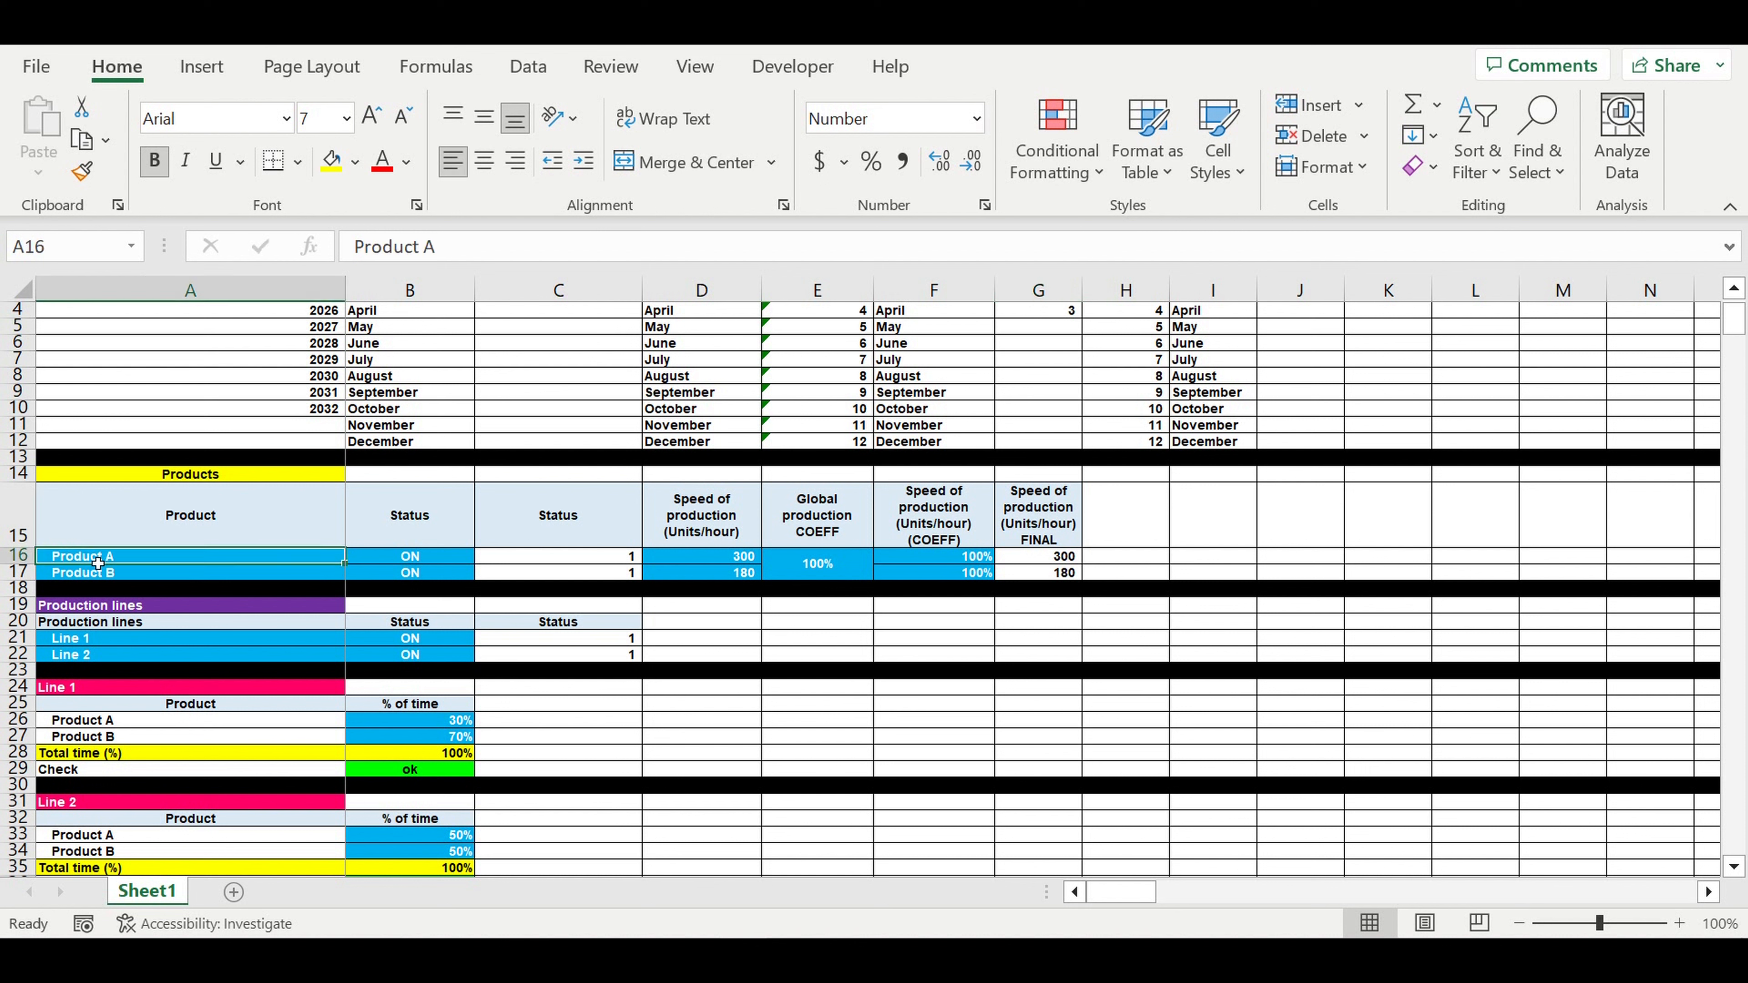
{"action": "left_click_drag", "start_coordinate": [406, 561], "coordinate": [310, 579]}
{"action": "left_click", "coordinate": [110, 563]}
{"action": "left_click", "coordinate": [169, 575]}
{"action": "left_click", "coordinate": [416, 562]}
{"action": "left_click", "coordinate": [483, 557]}
{"action": "left_click", "coordinate": [555, 596]}
{"action": "left_click", "coordinate": [464, 579]}
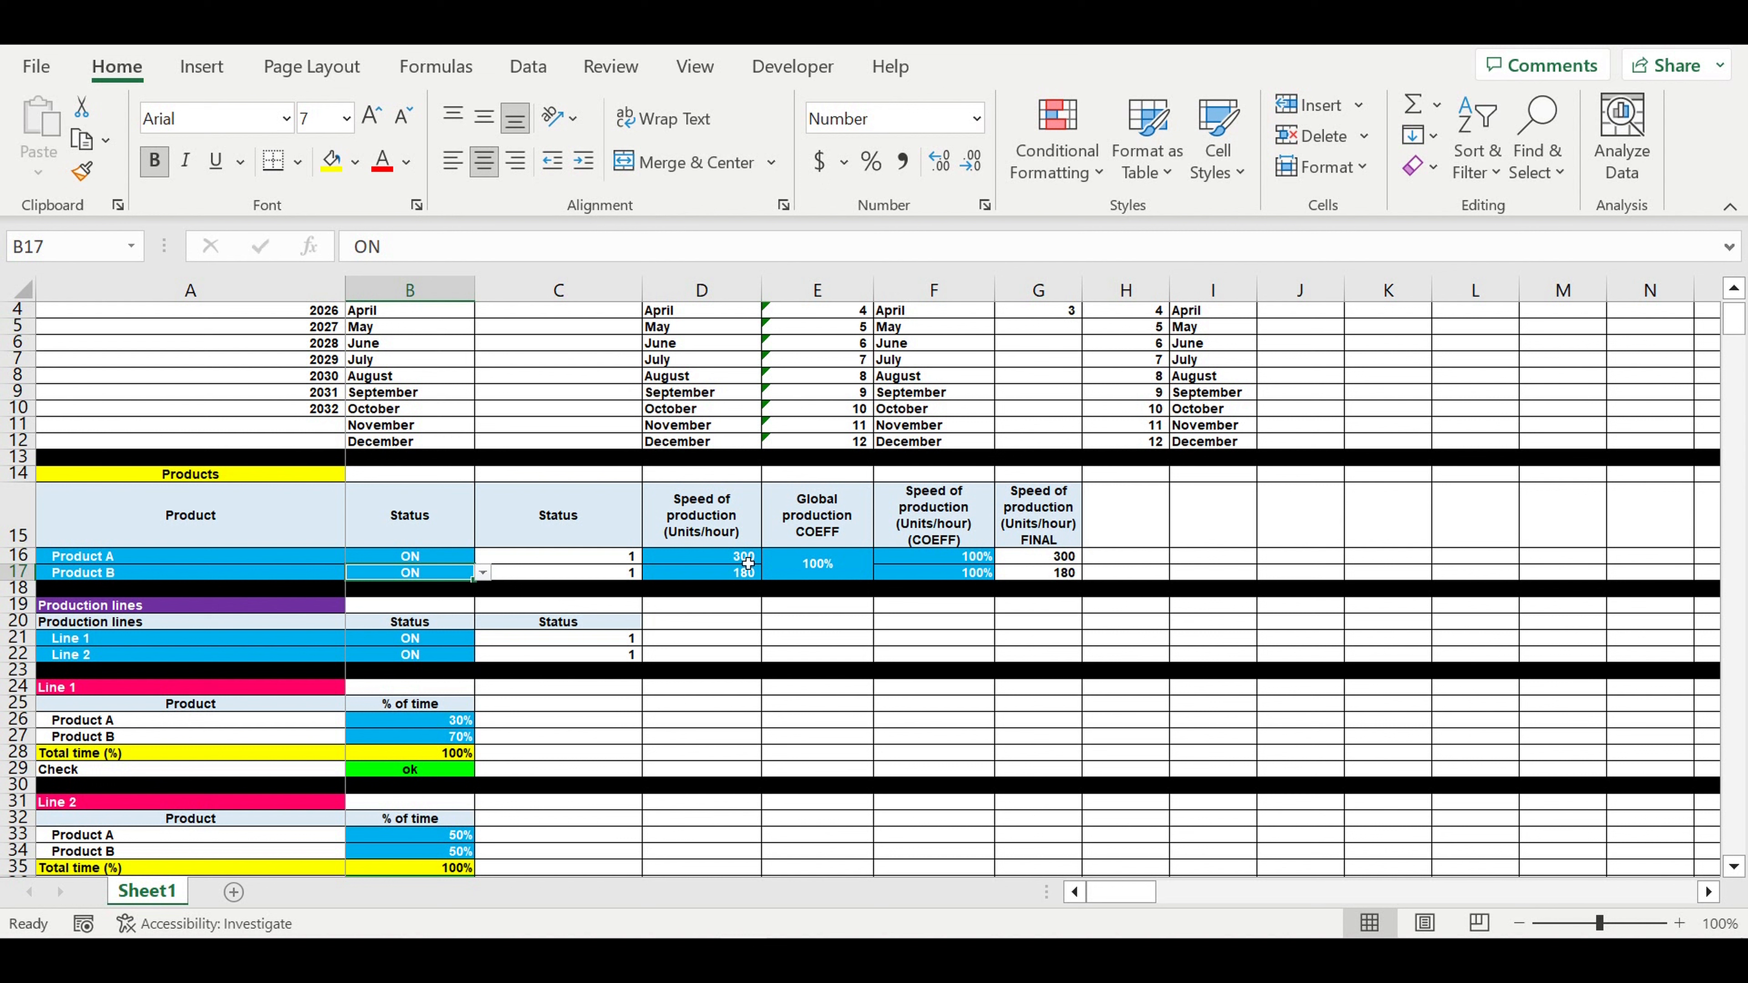
- Check the production speeds of 300 and 180 and the 100% production coefficients
{"action": "left_click_drag", "start_coordinate": [737, 559], "coordinate": [734, 572]}
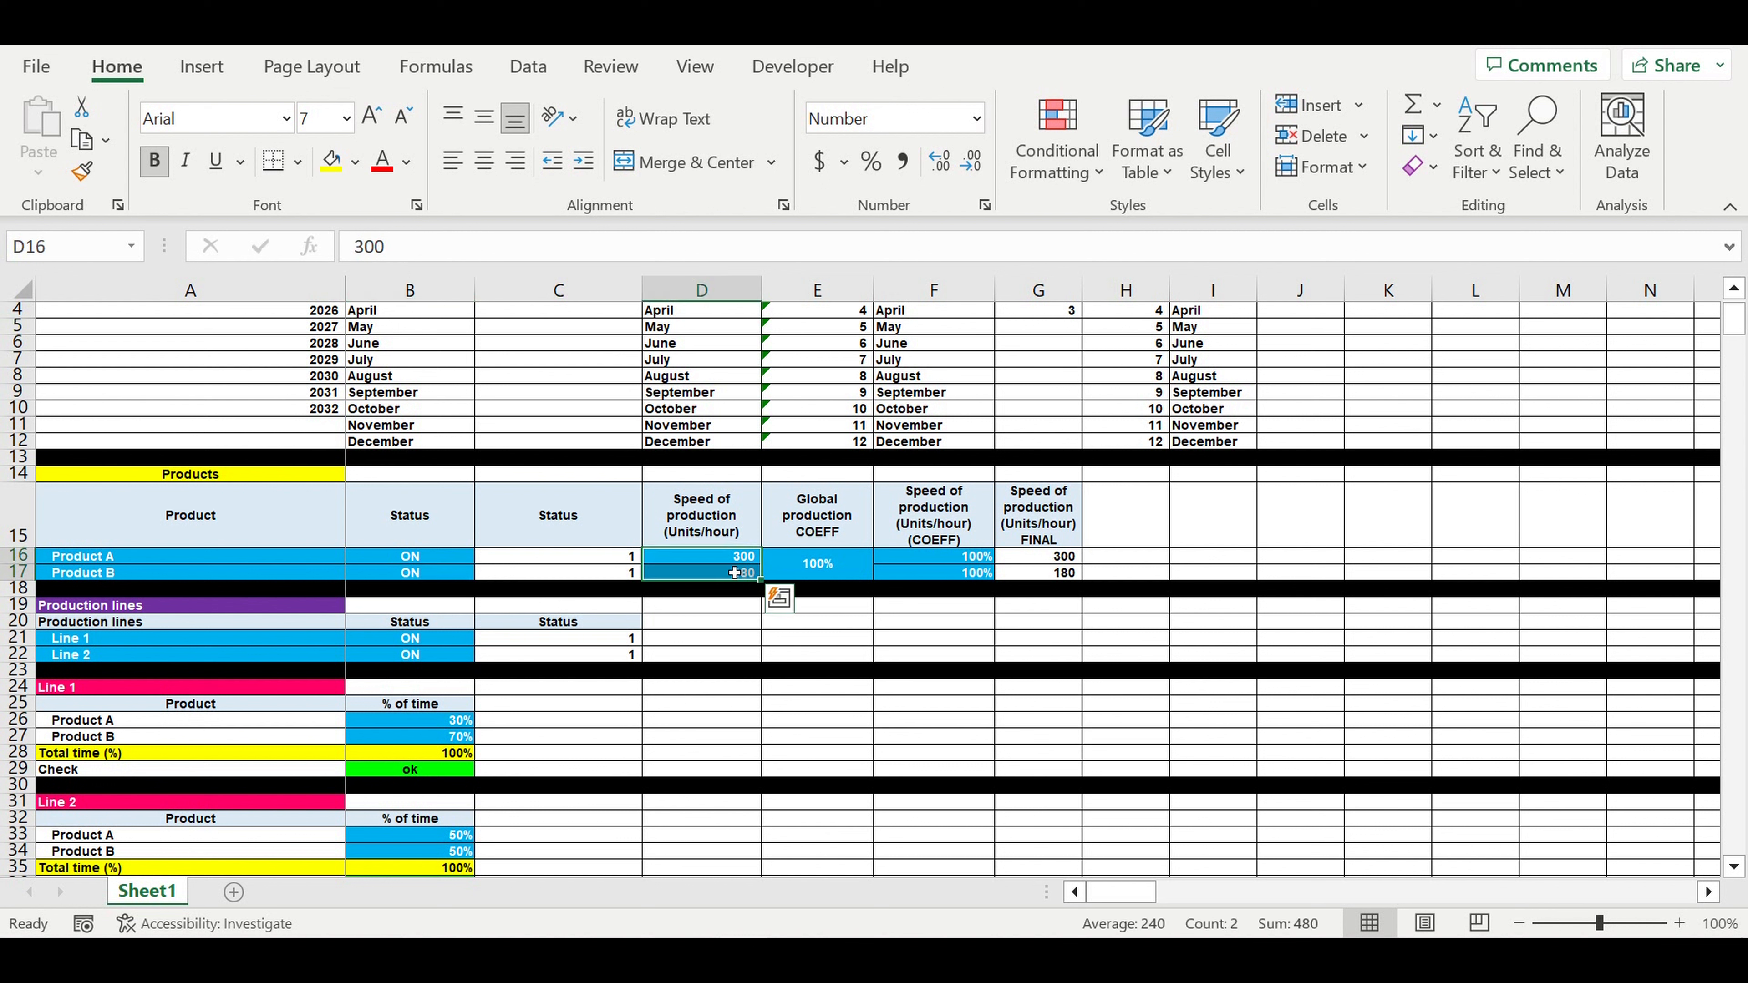
{"action": "left_click", "coordinate": [117, 559]}
{"action": "left_click", "coordinate": [119, 580]}
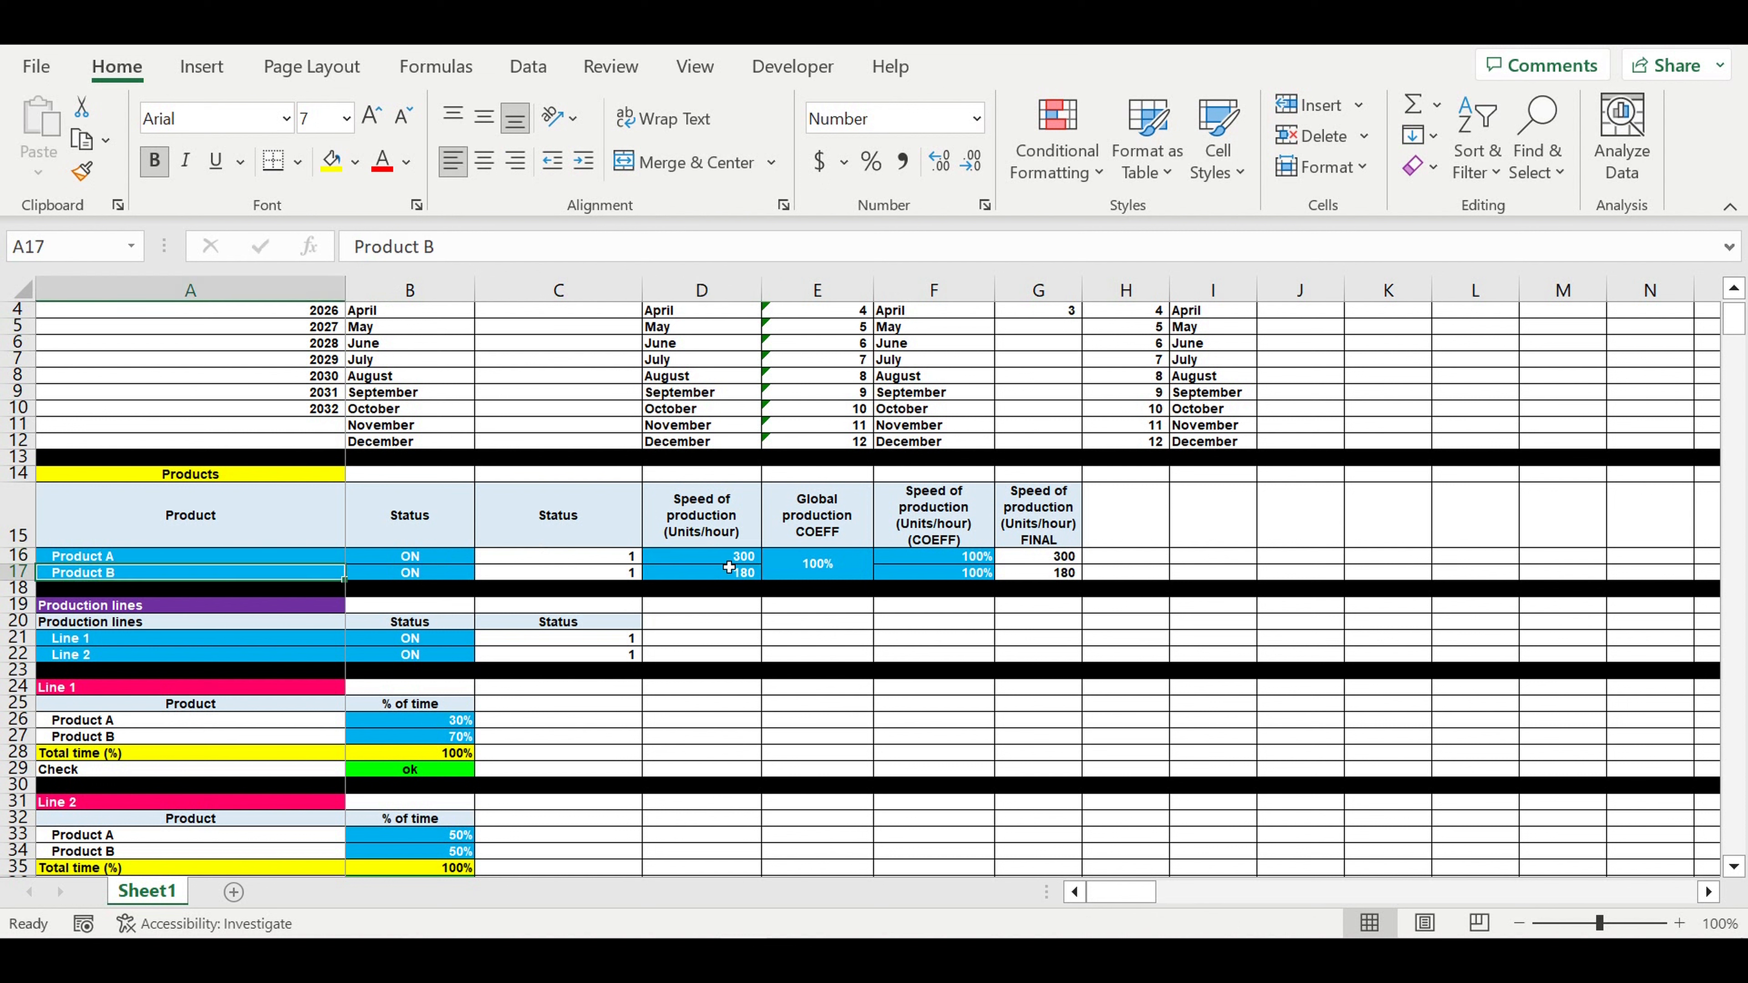
{"action": "left_click", "coordinate": [718, 560]}
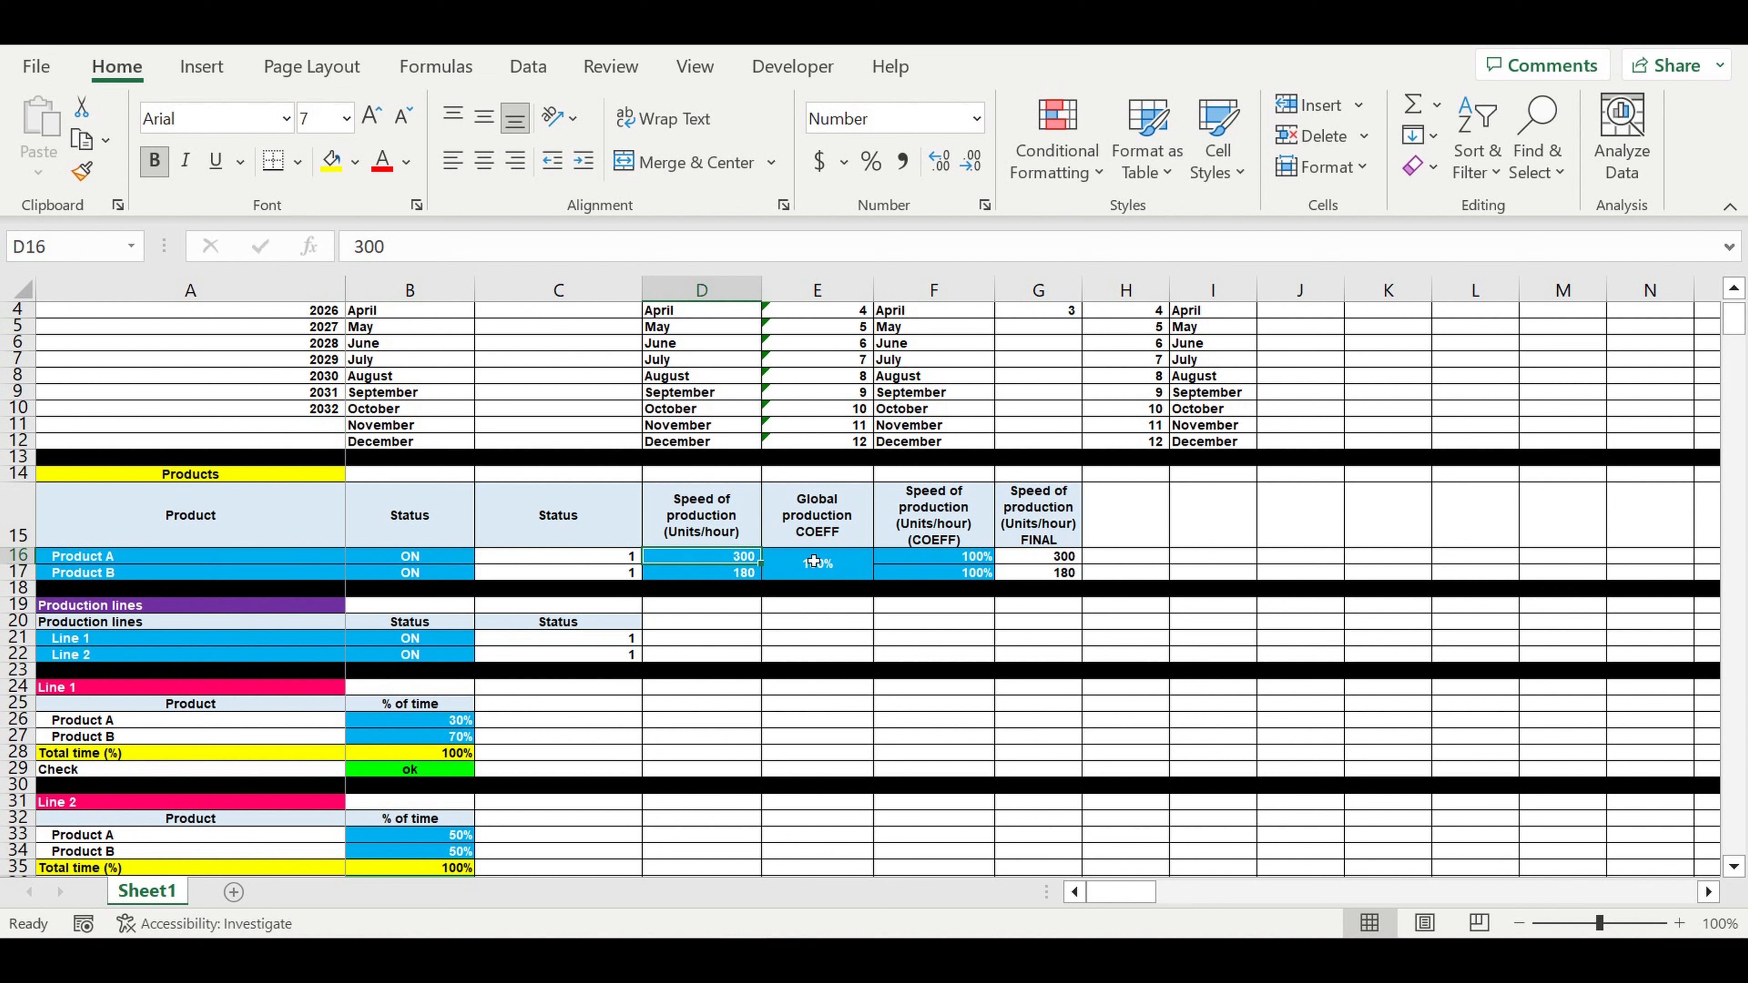
{"action": "left_click_drag", "start_coordinate": [826, 564], "coordinate": [936, 568]}
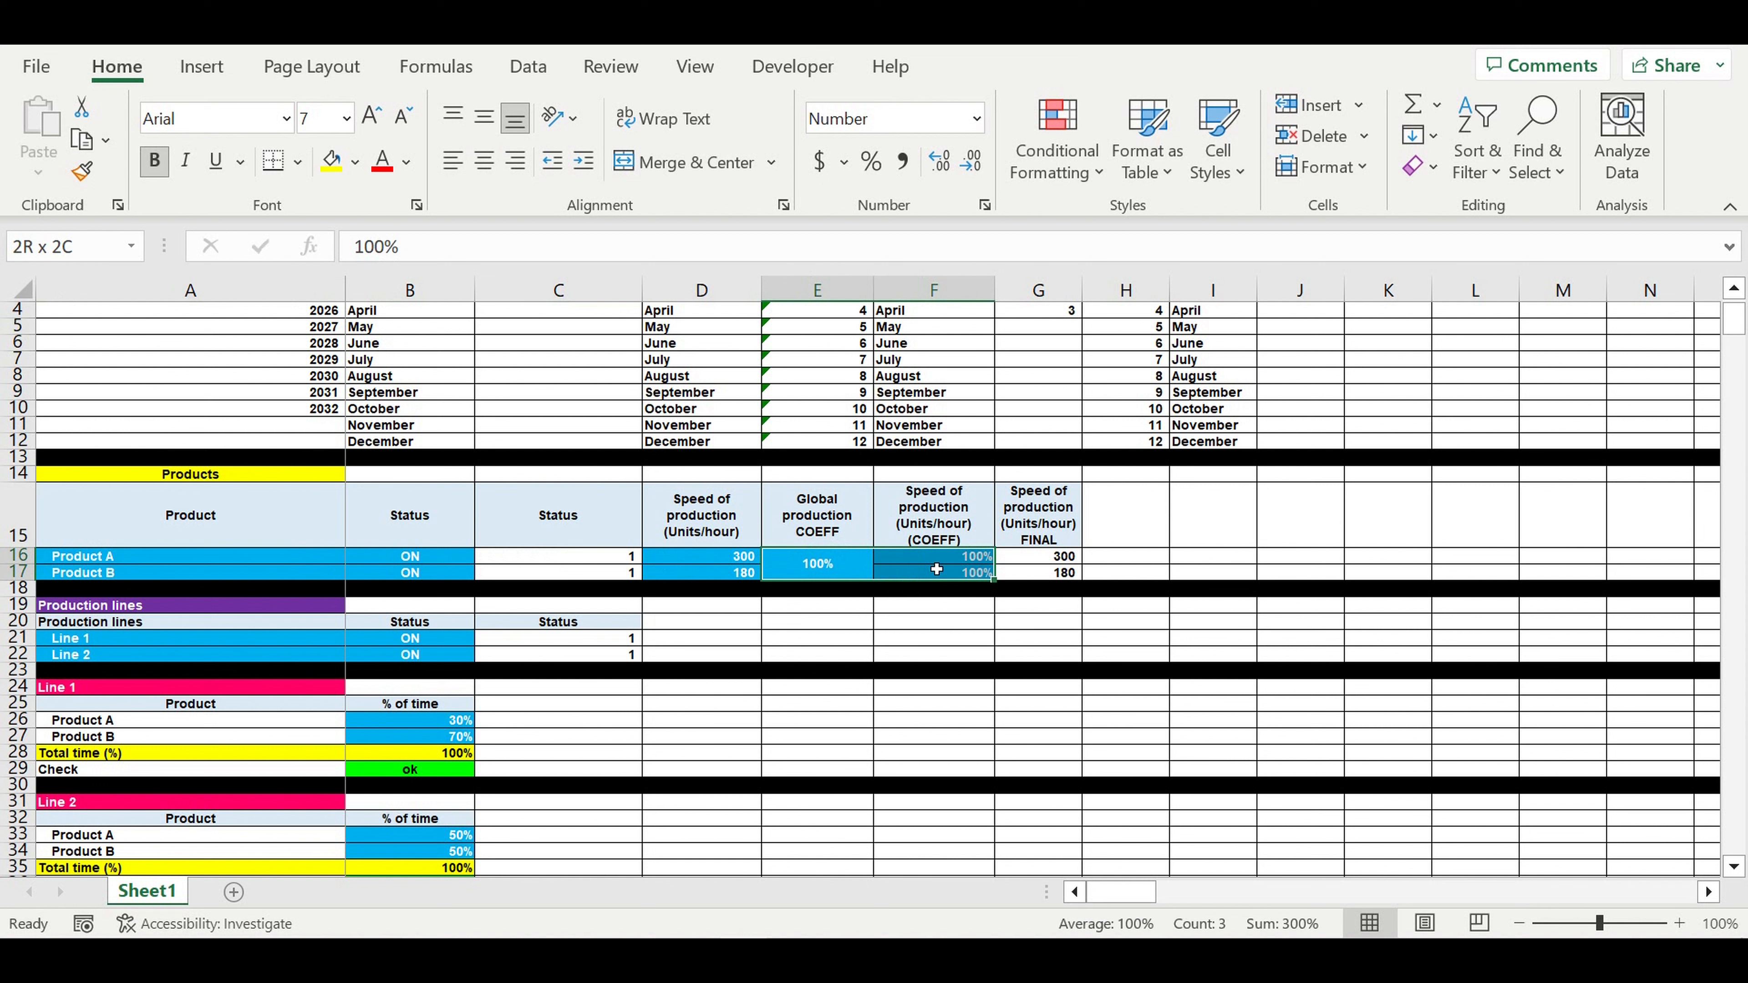
{"action": "left_click", "coordinate": [802, 570]}
{"action": "left_click", "coordinate": [718, 563]}
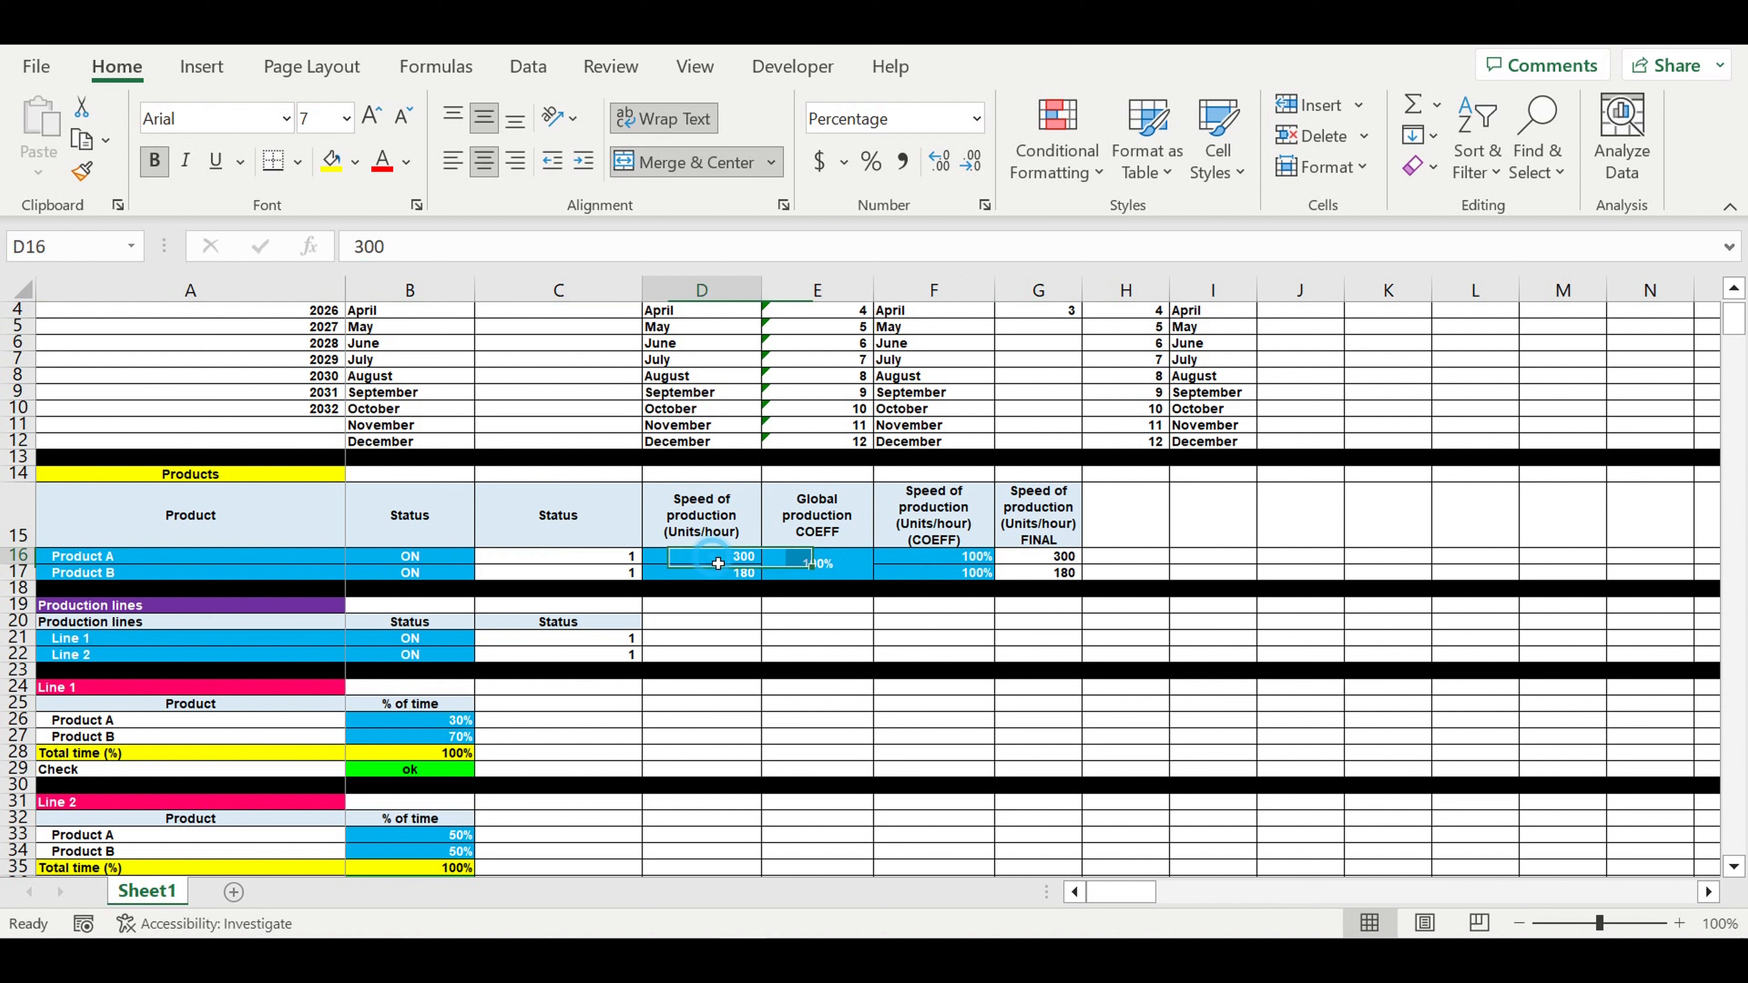
{"action": "left_click_drag", "start_coordinate": [718, 563], "coordinate": [723, 579]}
{"action": "left_click", "coordinate": [841, 571]}
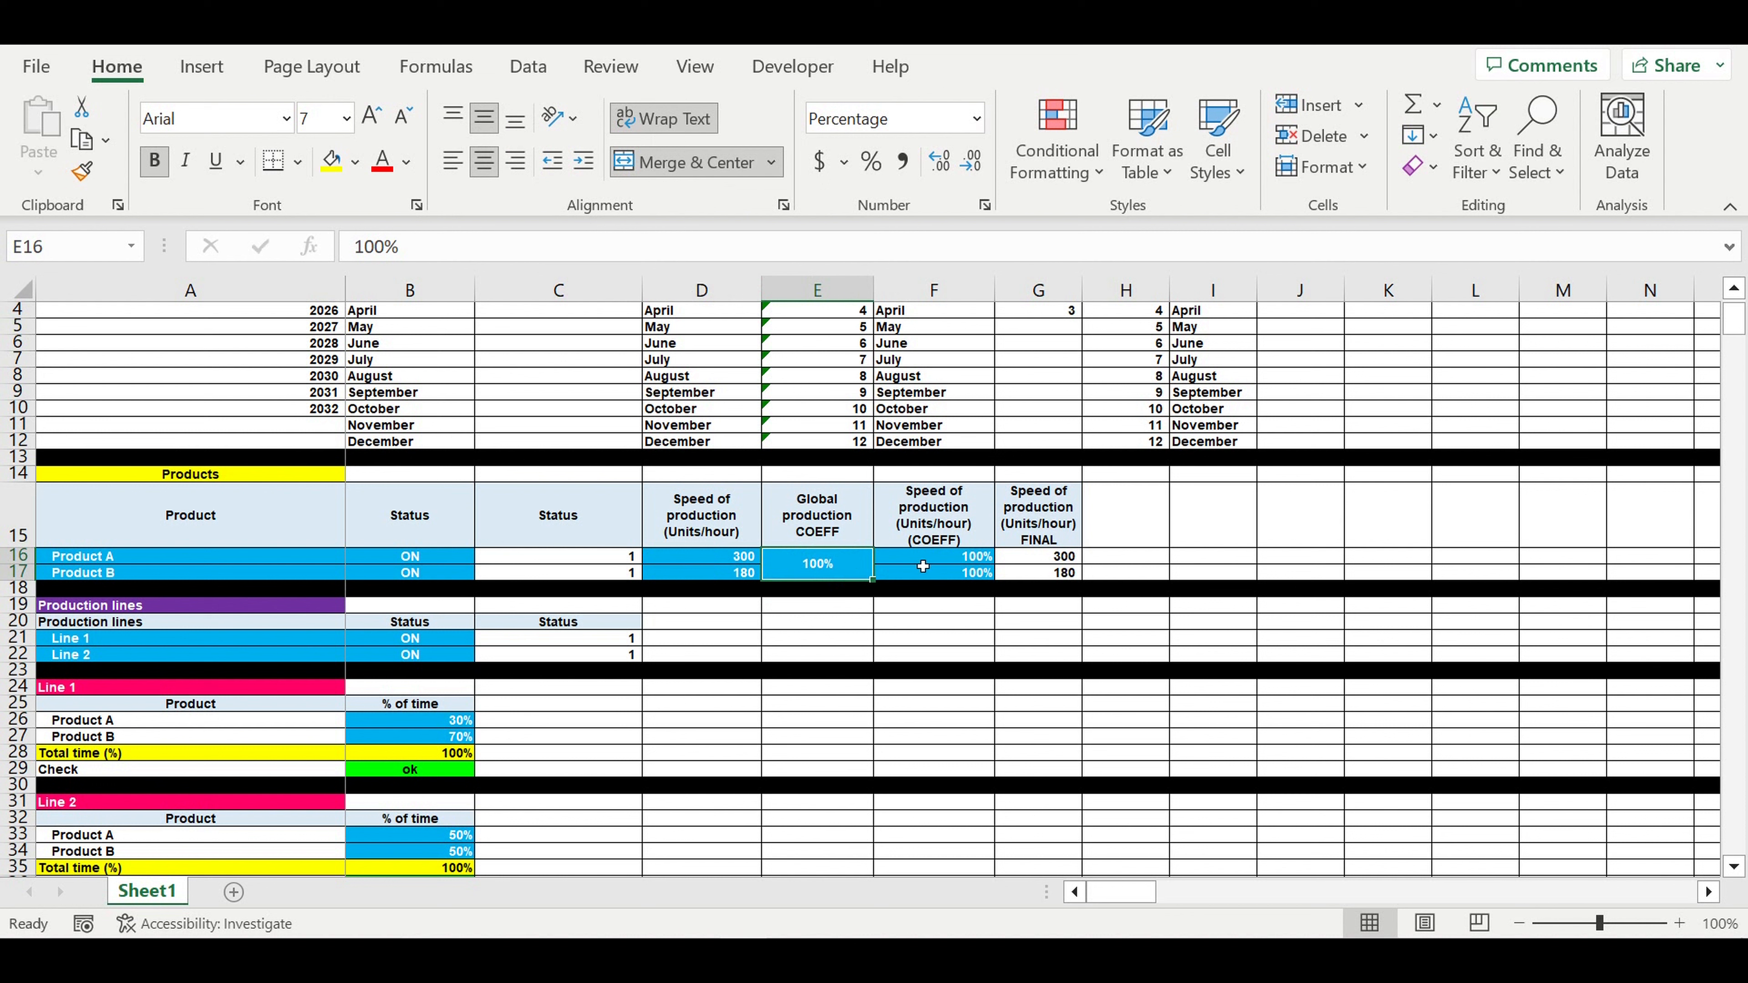
{"action": "left_click_drag", "start_coordinate": [955, 558], "coordinate": [956, 577]}
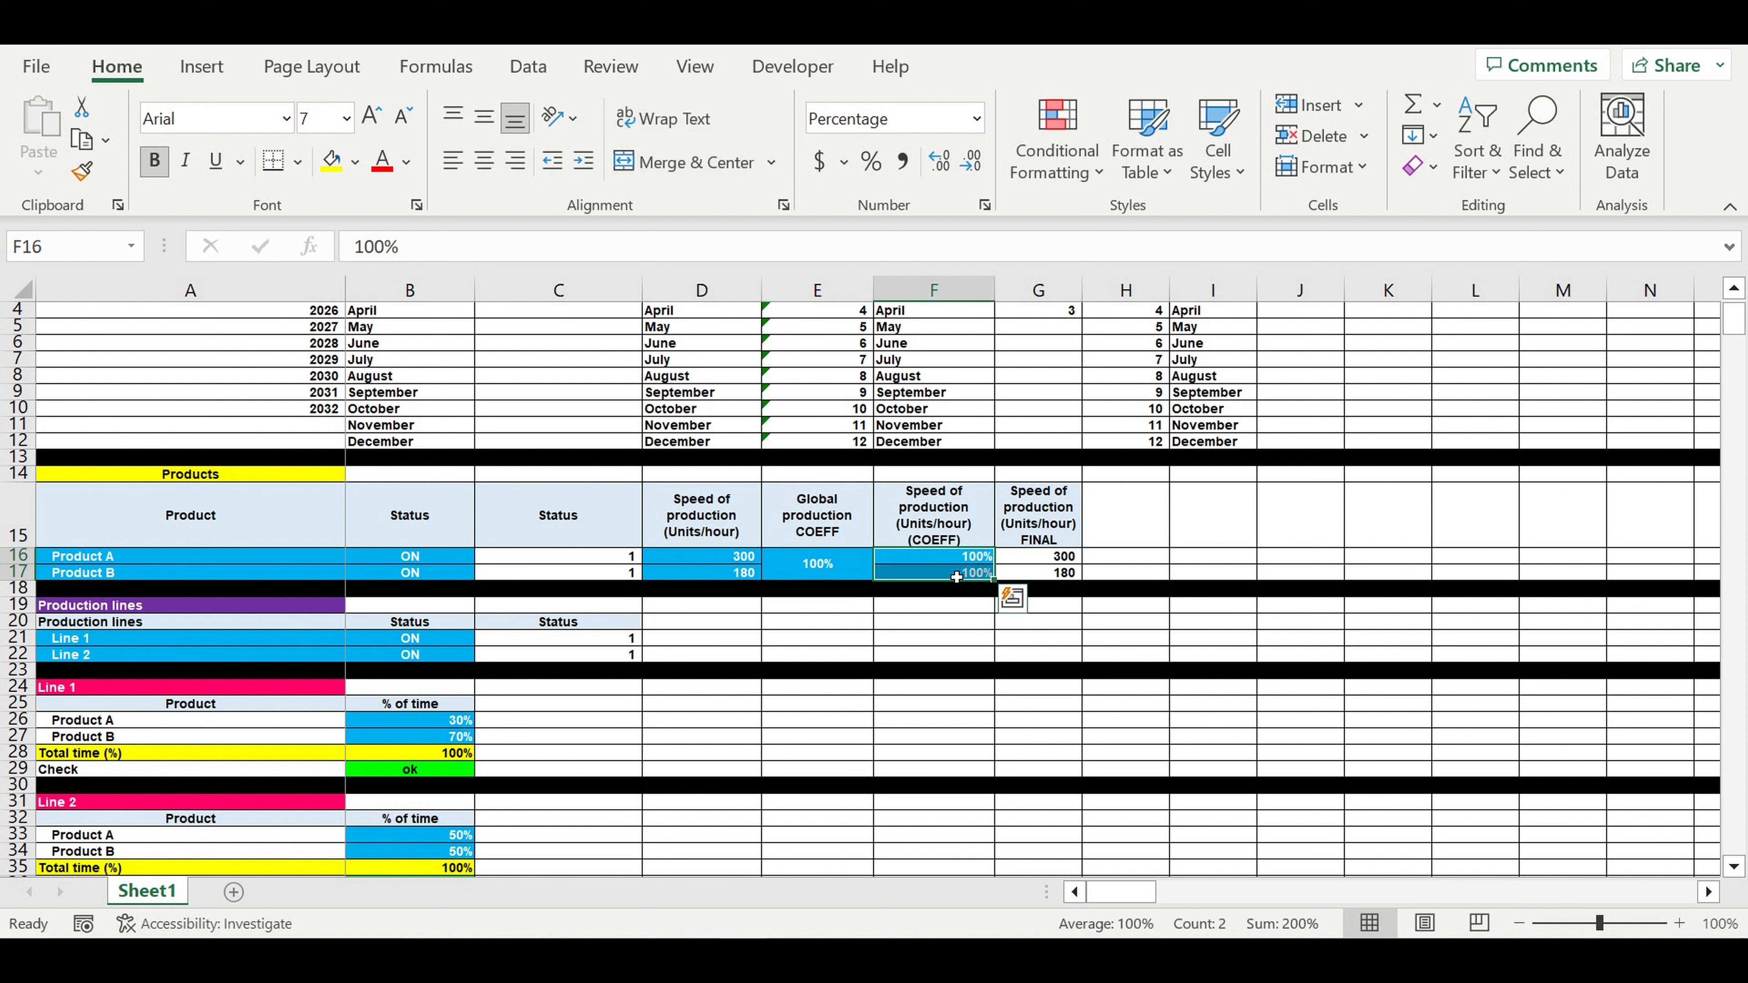
- Check both production line names and confirm Line 1 stays ON
{"action": "left_click", "coordinate": [383, 640]}
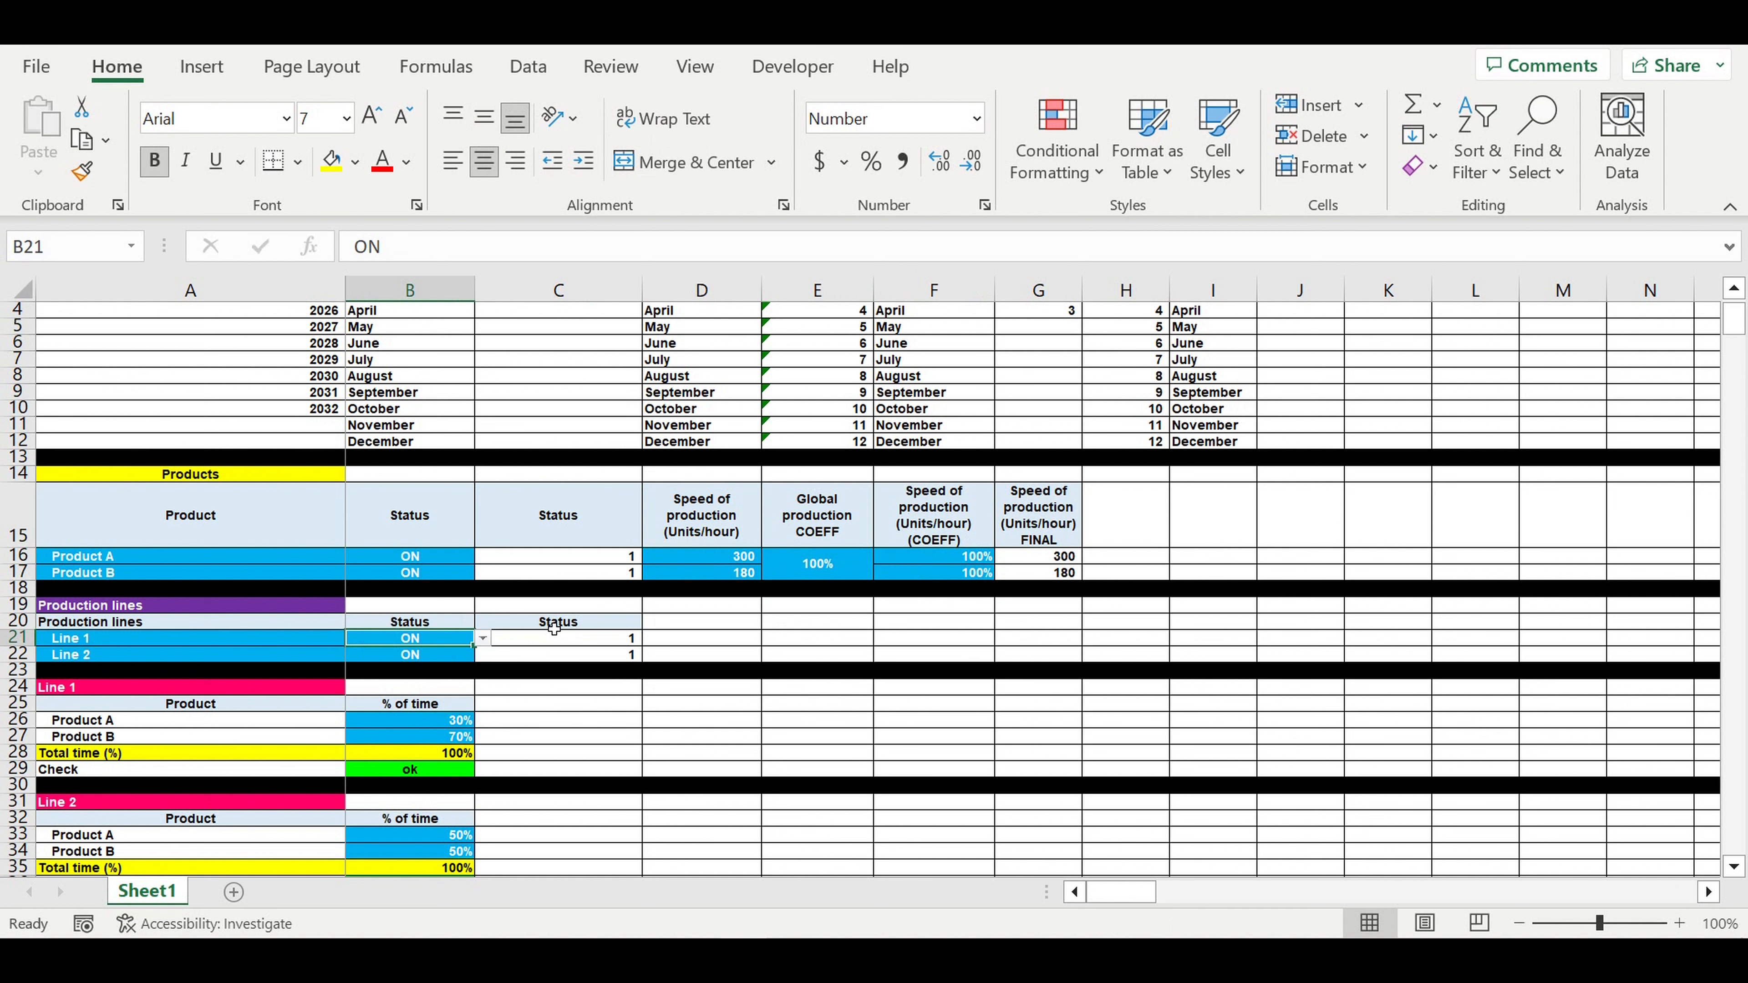
{"action": "left_click", "coordinate": [81, 646]}
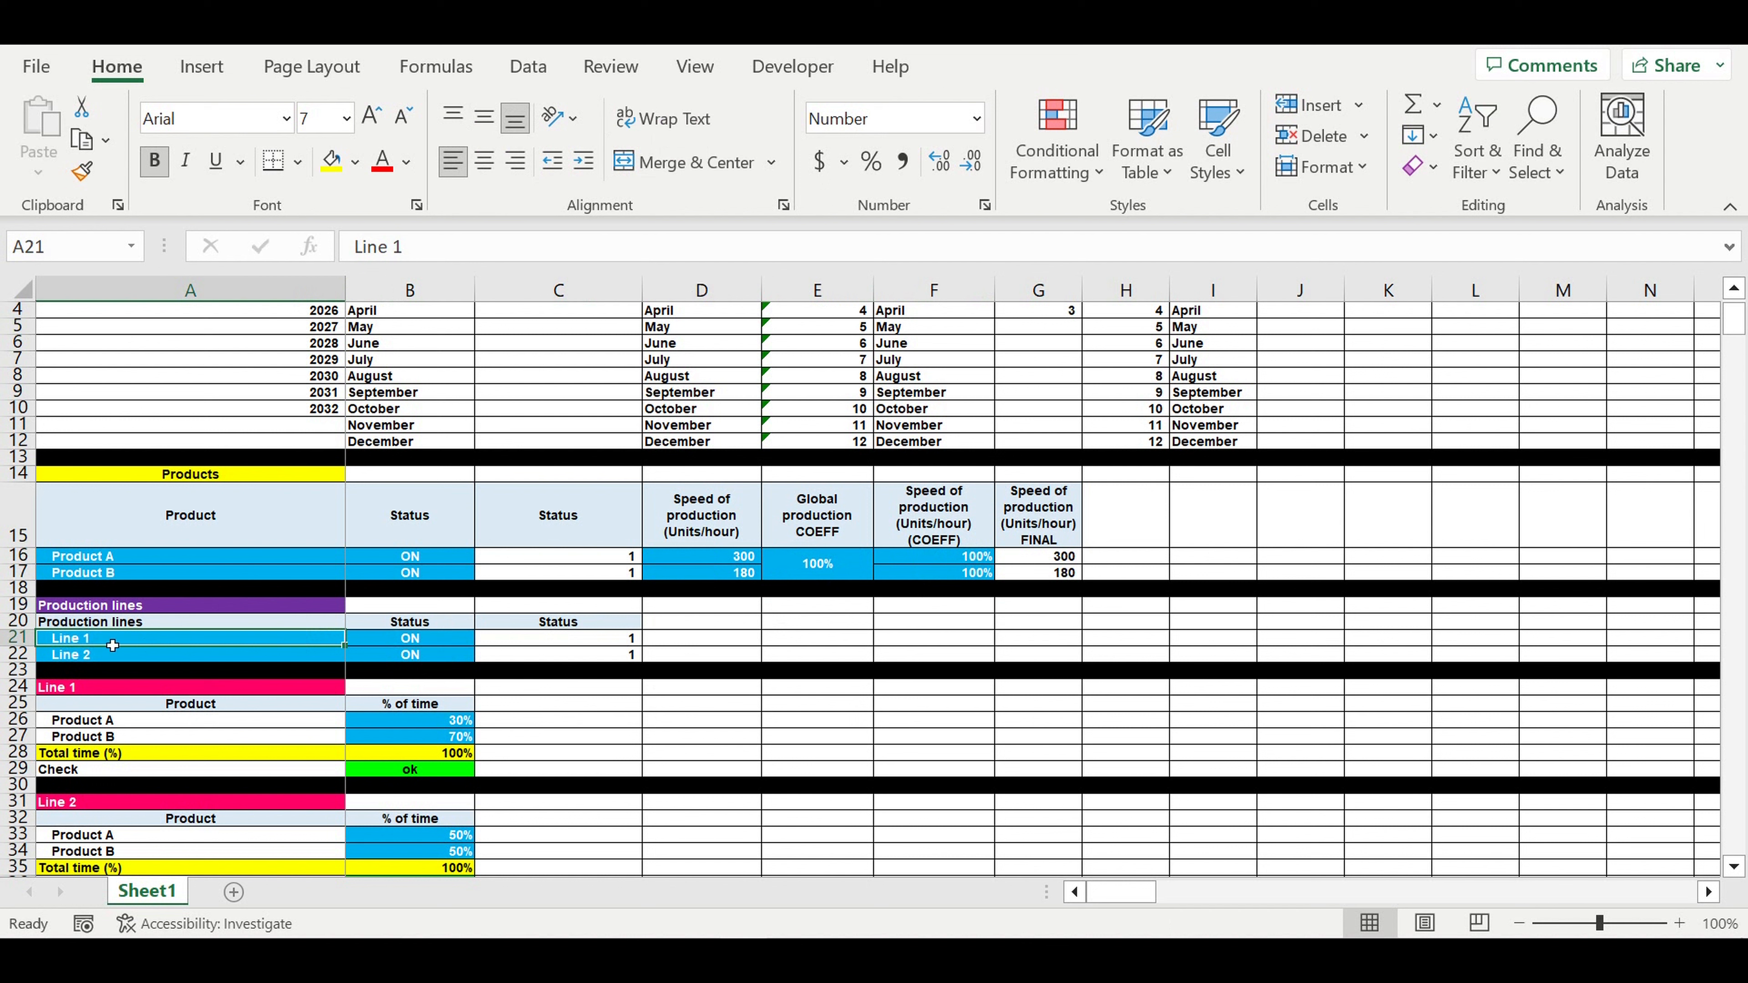
{"action": "left_click_drag", "start_coordinate": [110, 643], "coordinate": [113, 658]}
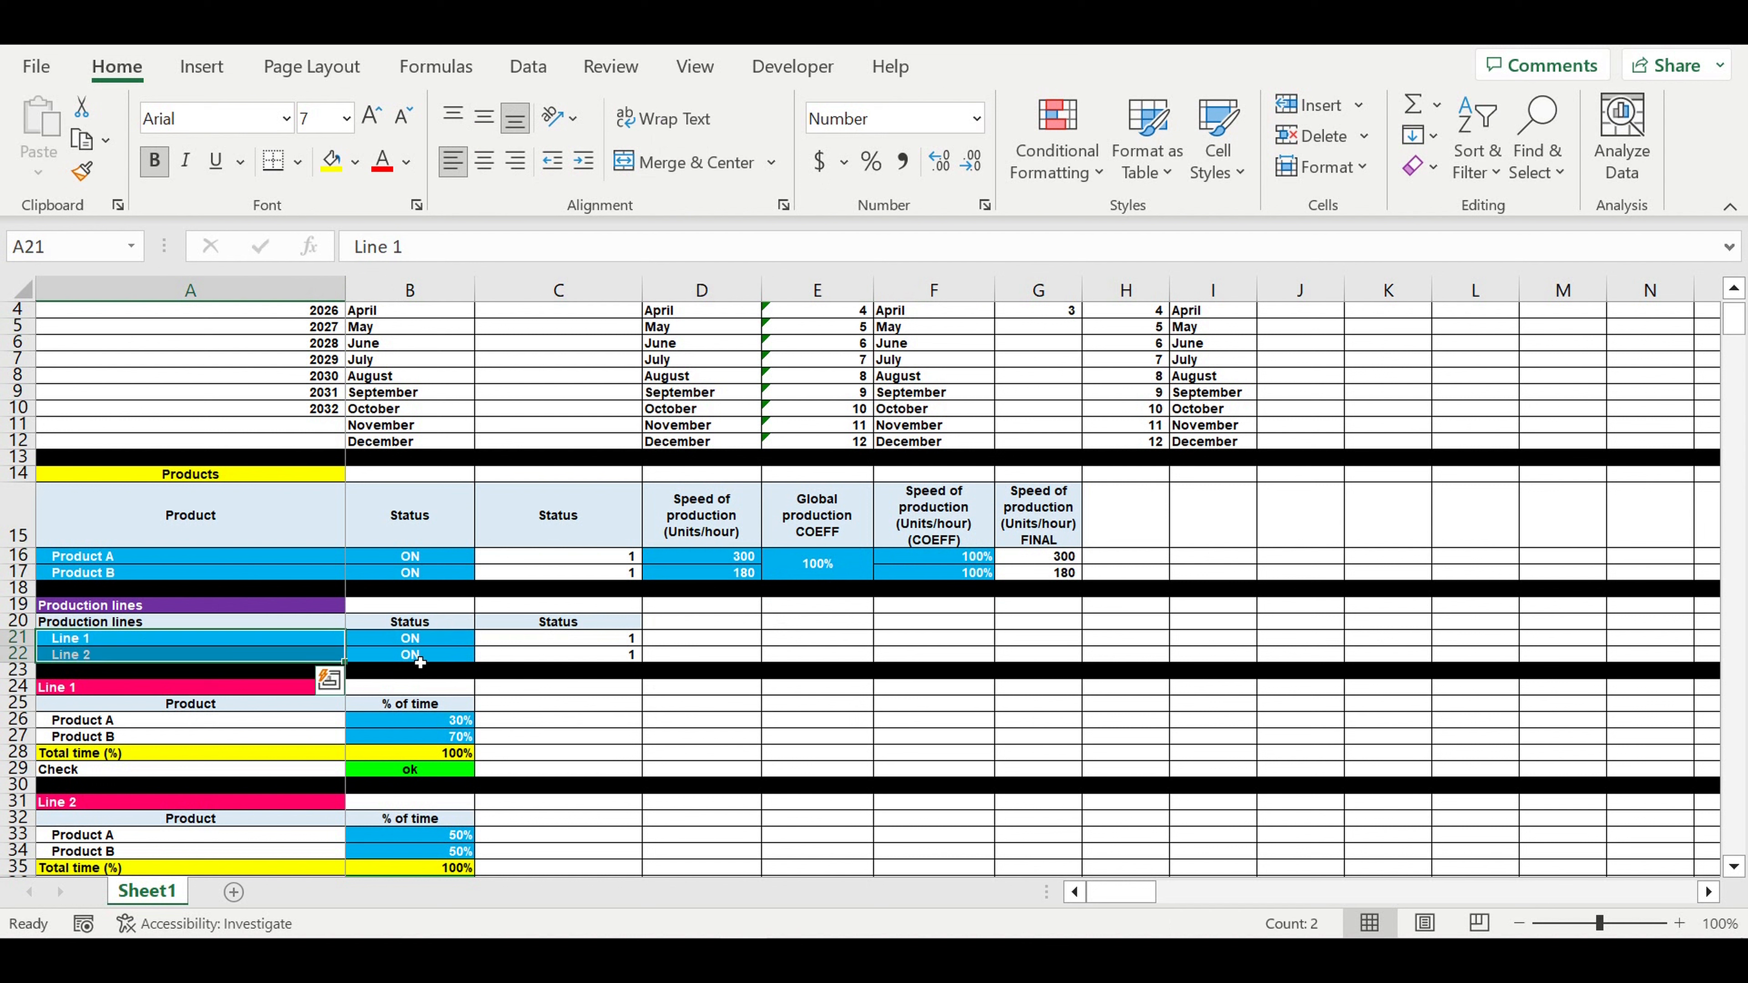
{"action": "left_click", "coordinate": [454, 643]}
{"action": "left_click", "coordinate": [483, 639]}
{"action": "left_click", "coordinate": [640, 673]}
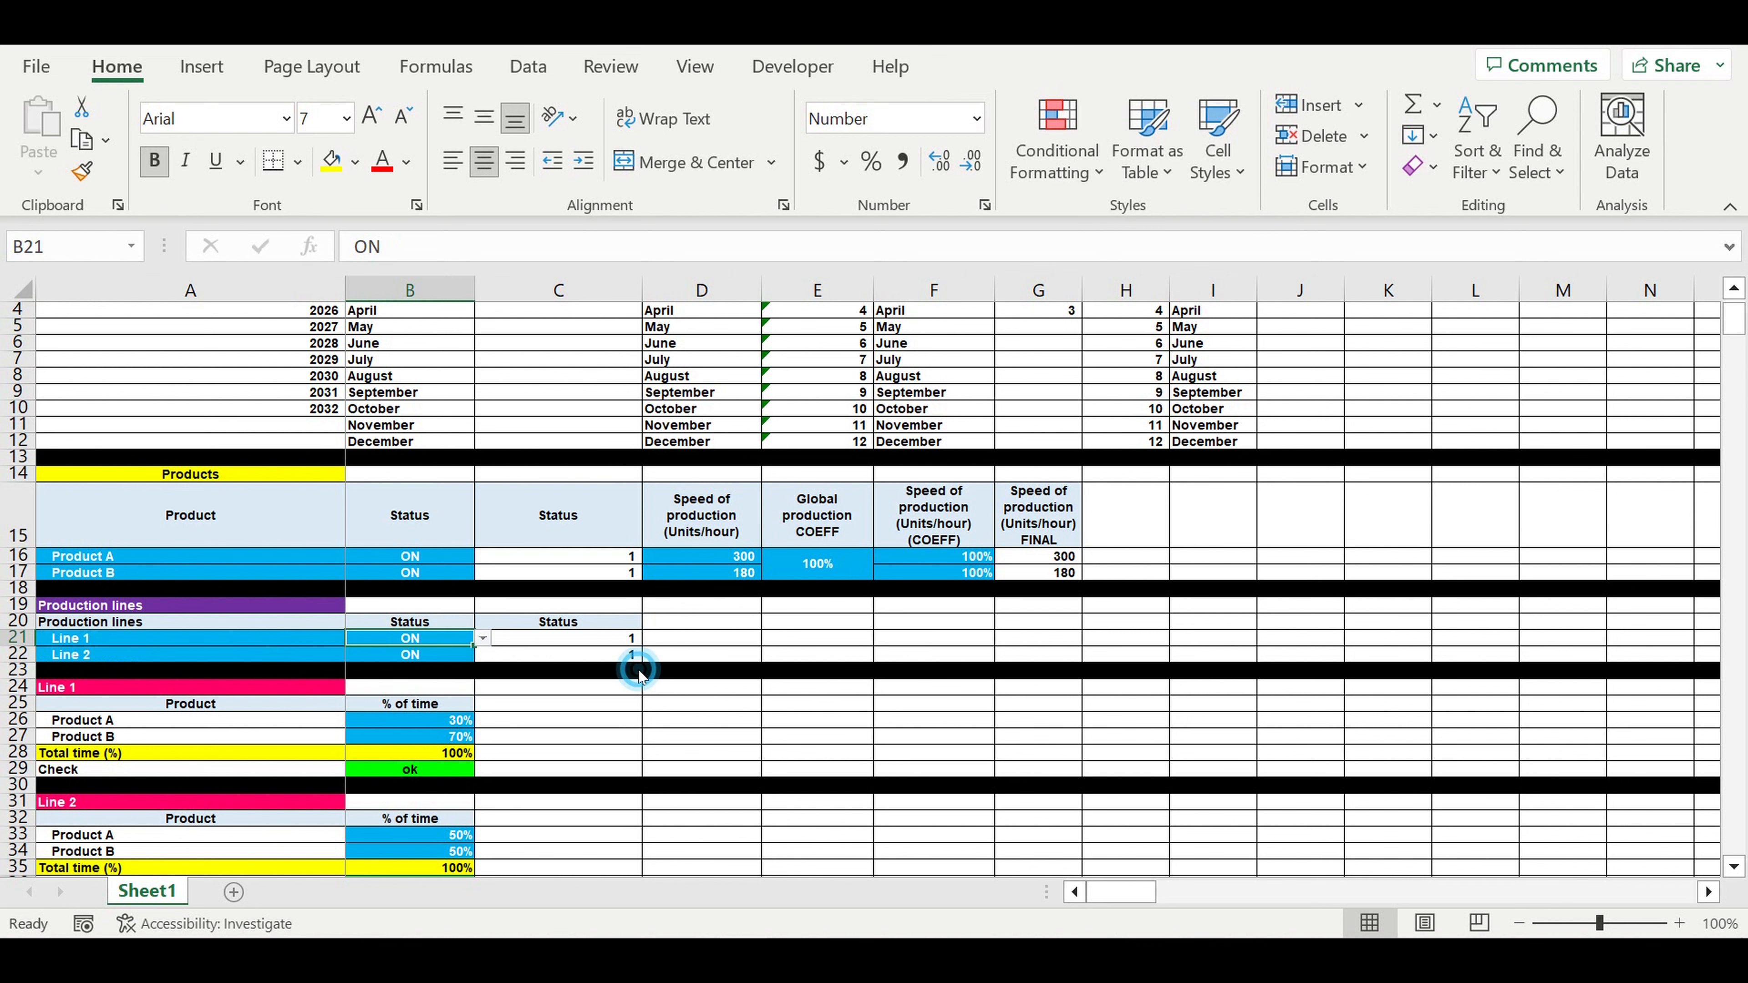
- Review Line 1's 30%/70% product time shares and Line 2's 50% share for Product A
{"action": "scroll", "coordinate": [657, 678], "scroll_direction": "down", "scroll_amount": 3}
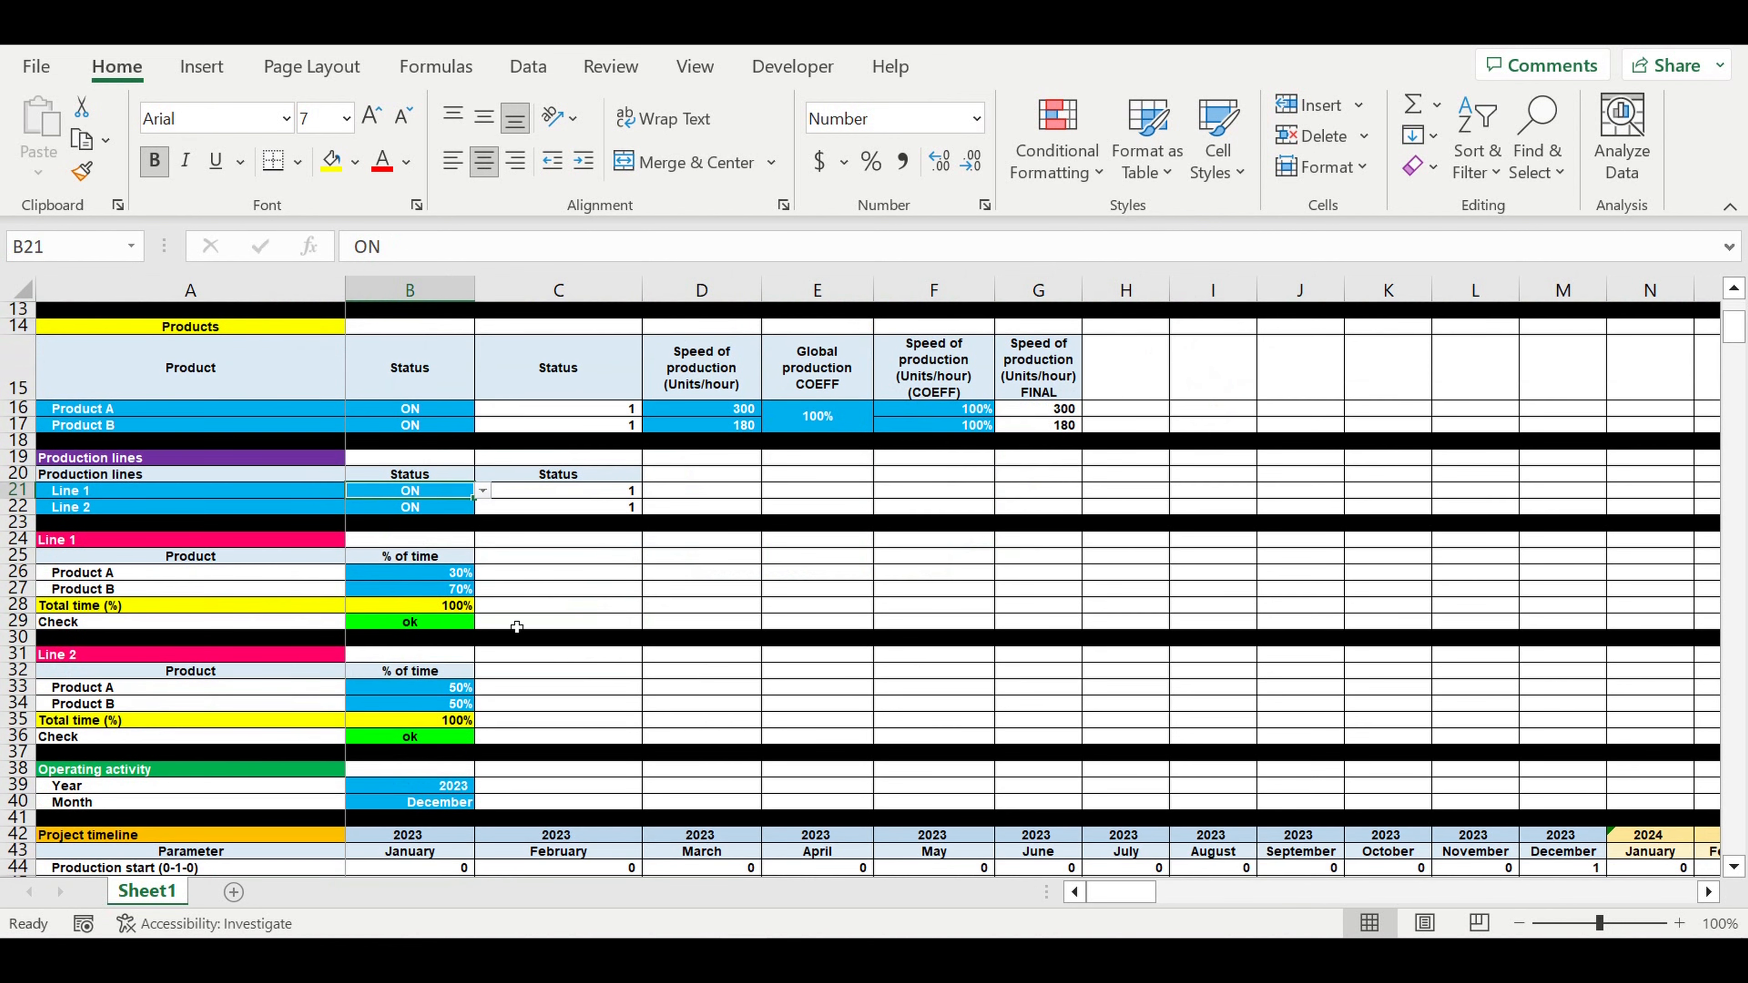
{"action": "left_click_drag", "start_coordinate": [431, 580], "coordinate": [431, 591]}
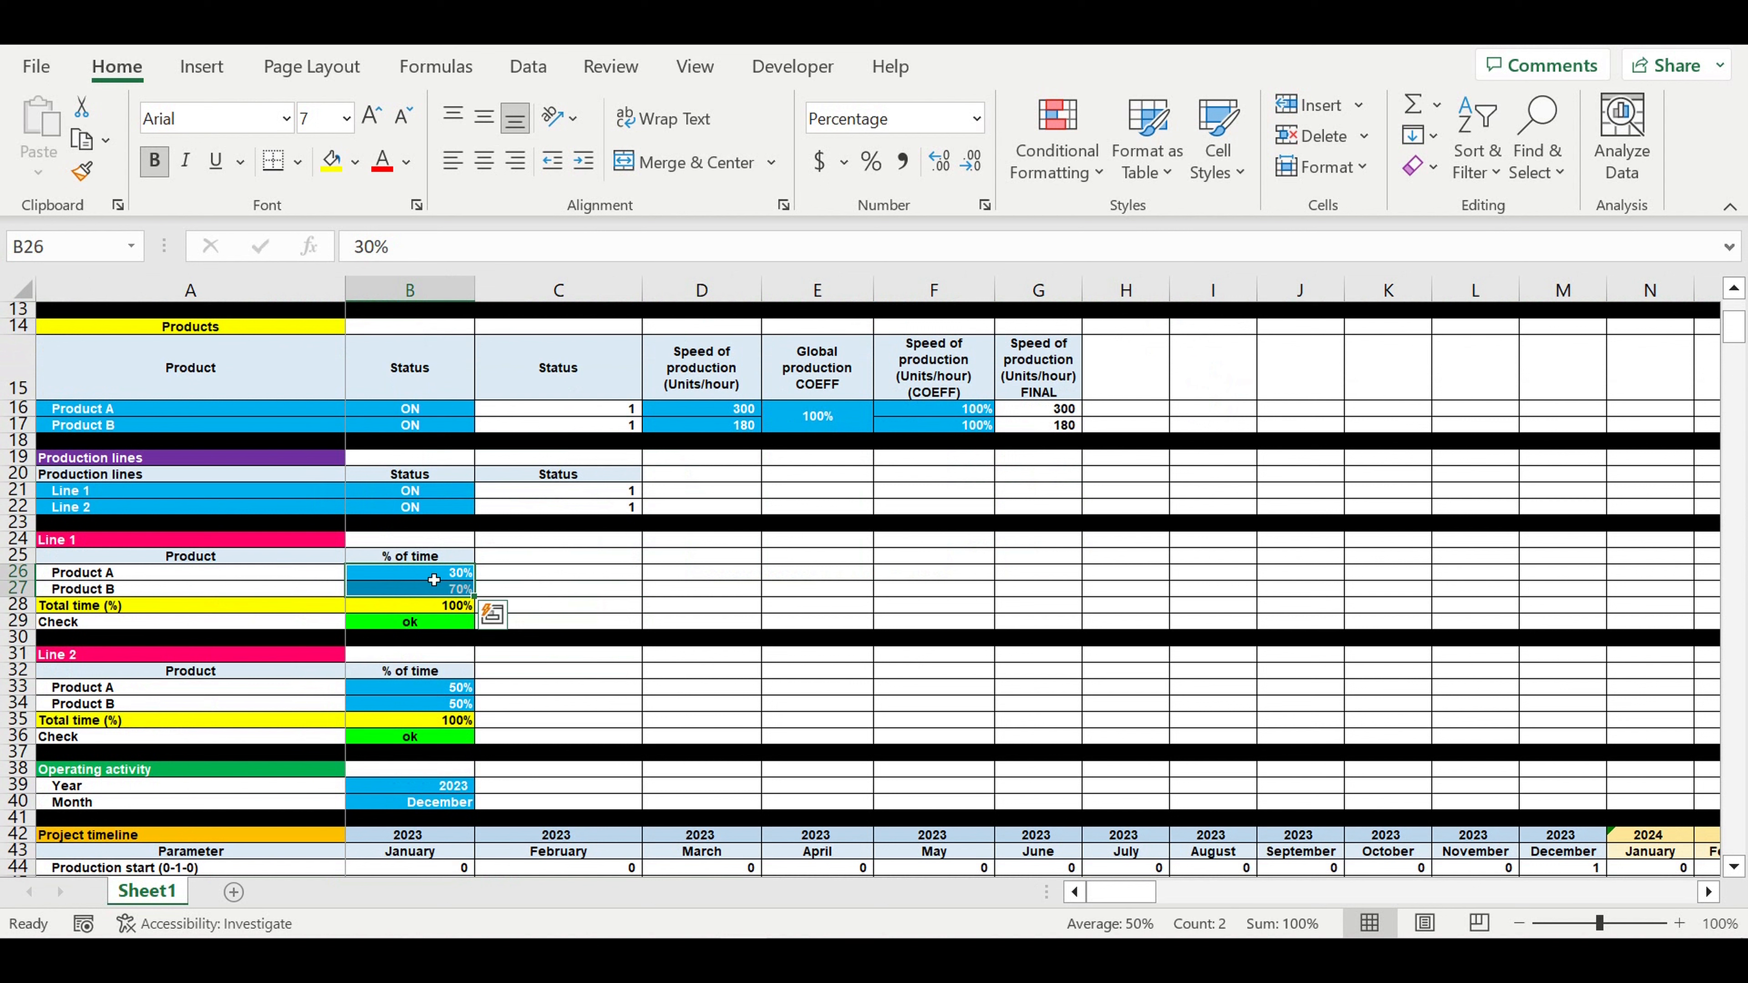
{"action": "left_click", "coordinate": [433, 579]}
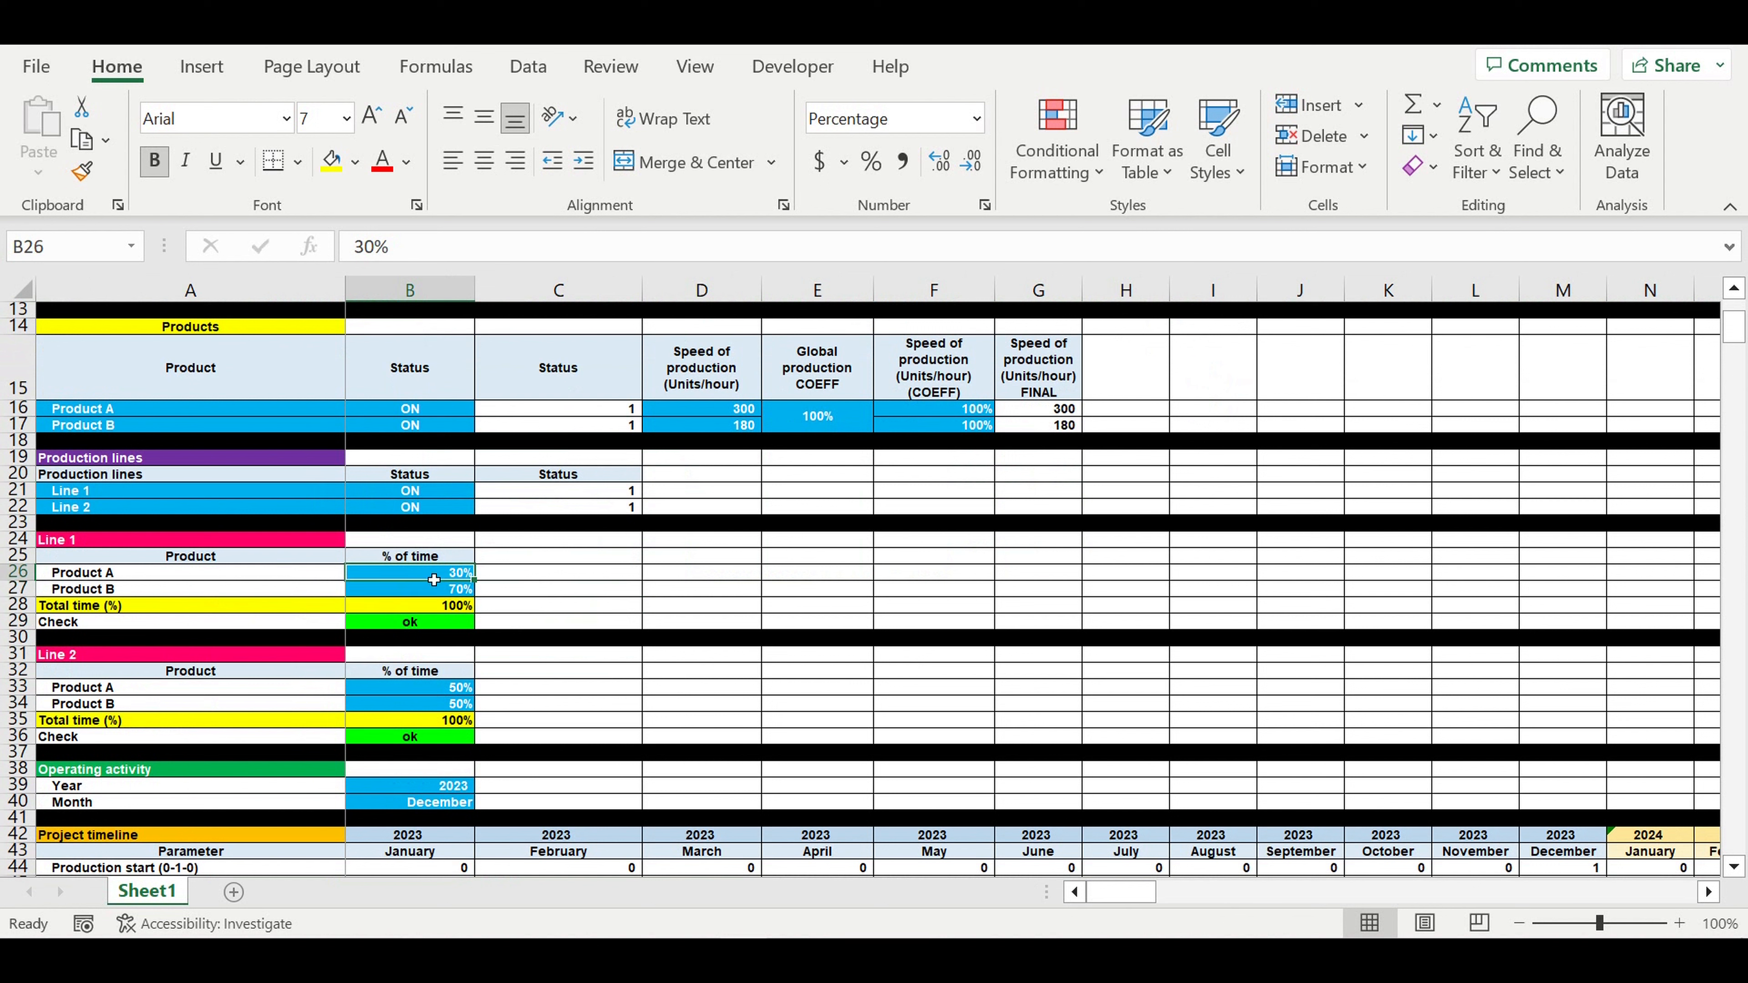
{"action": "left_click", "coordinate": [111, 576]}
{"action": "left_click", "coordinate": [111, 591]}
{"action": "left_click", "coordinate": [450, 686]}
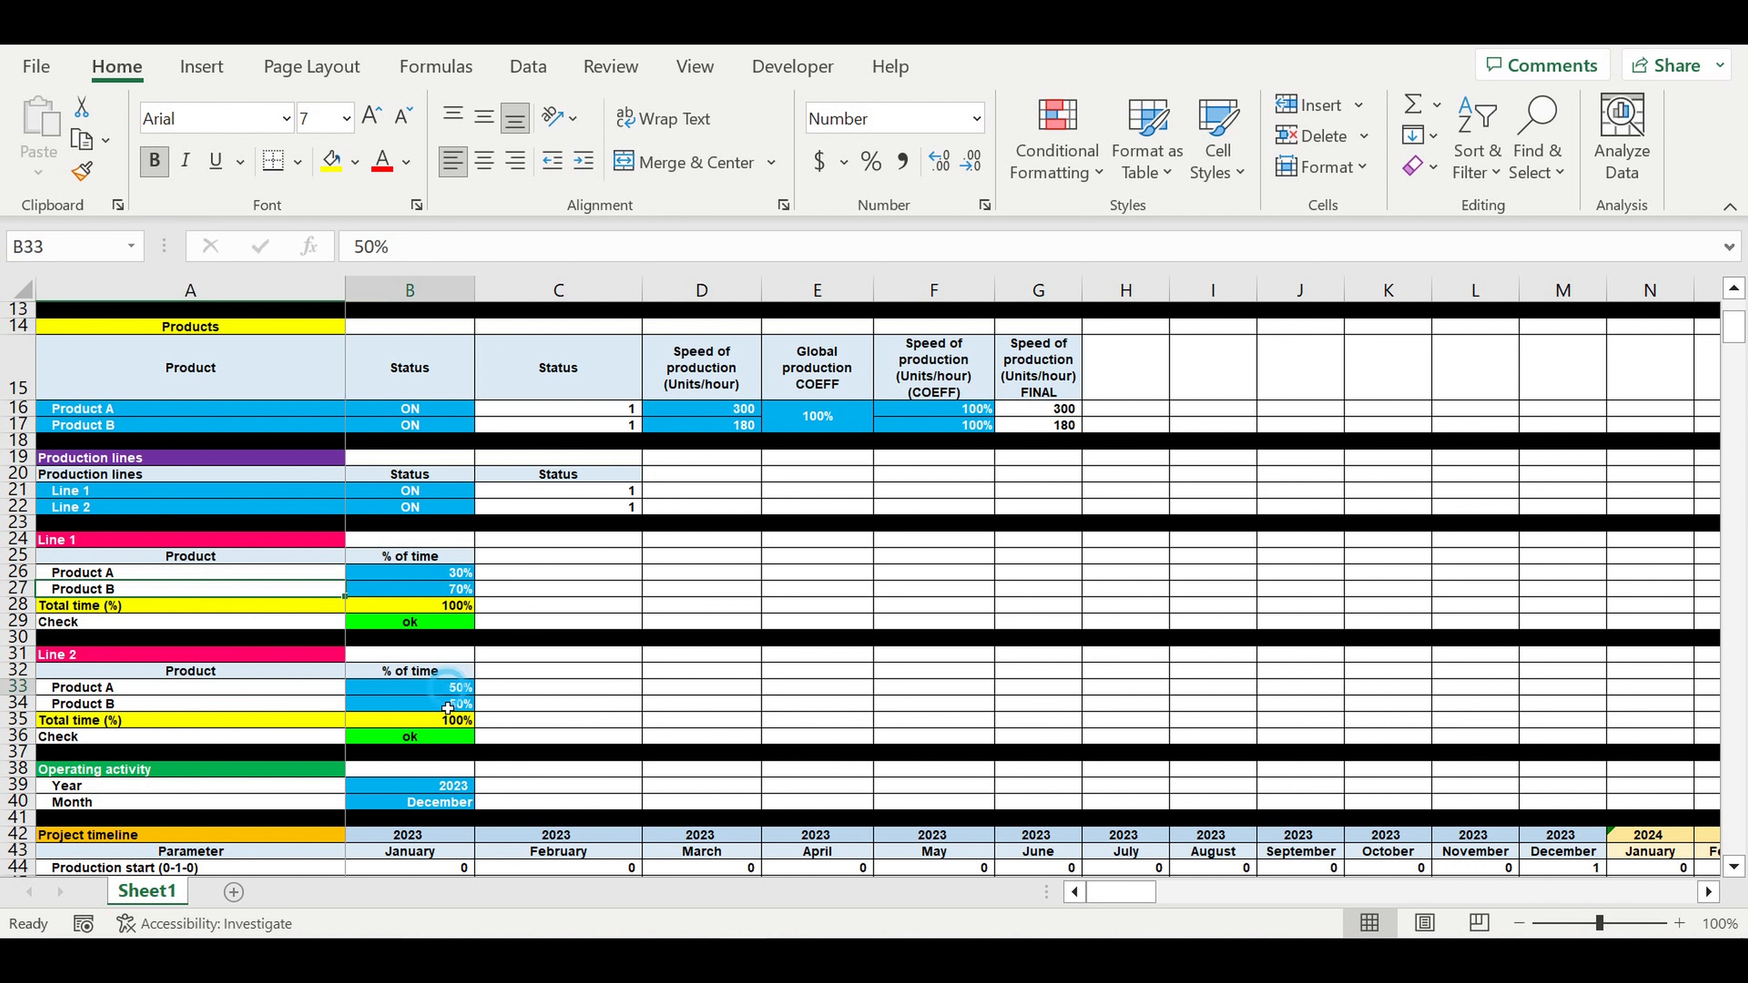
{"action": "left_click_drag", "start_coordinate": [451, 686], "coordinate": [447, 708]}
{"action": "scroll", "coordinate": [687, 671], "scroll_direction": "down", "scroll_amount": 3}
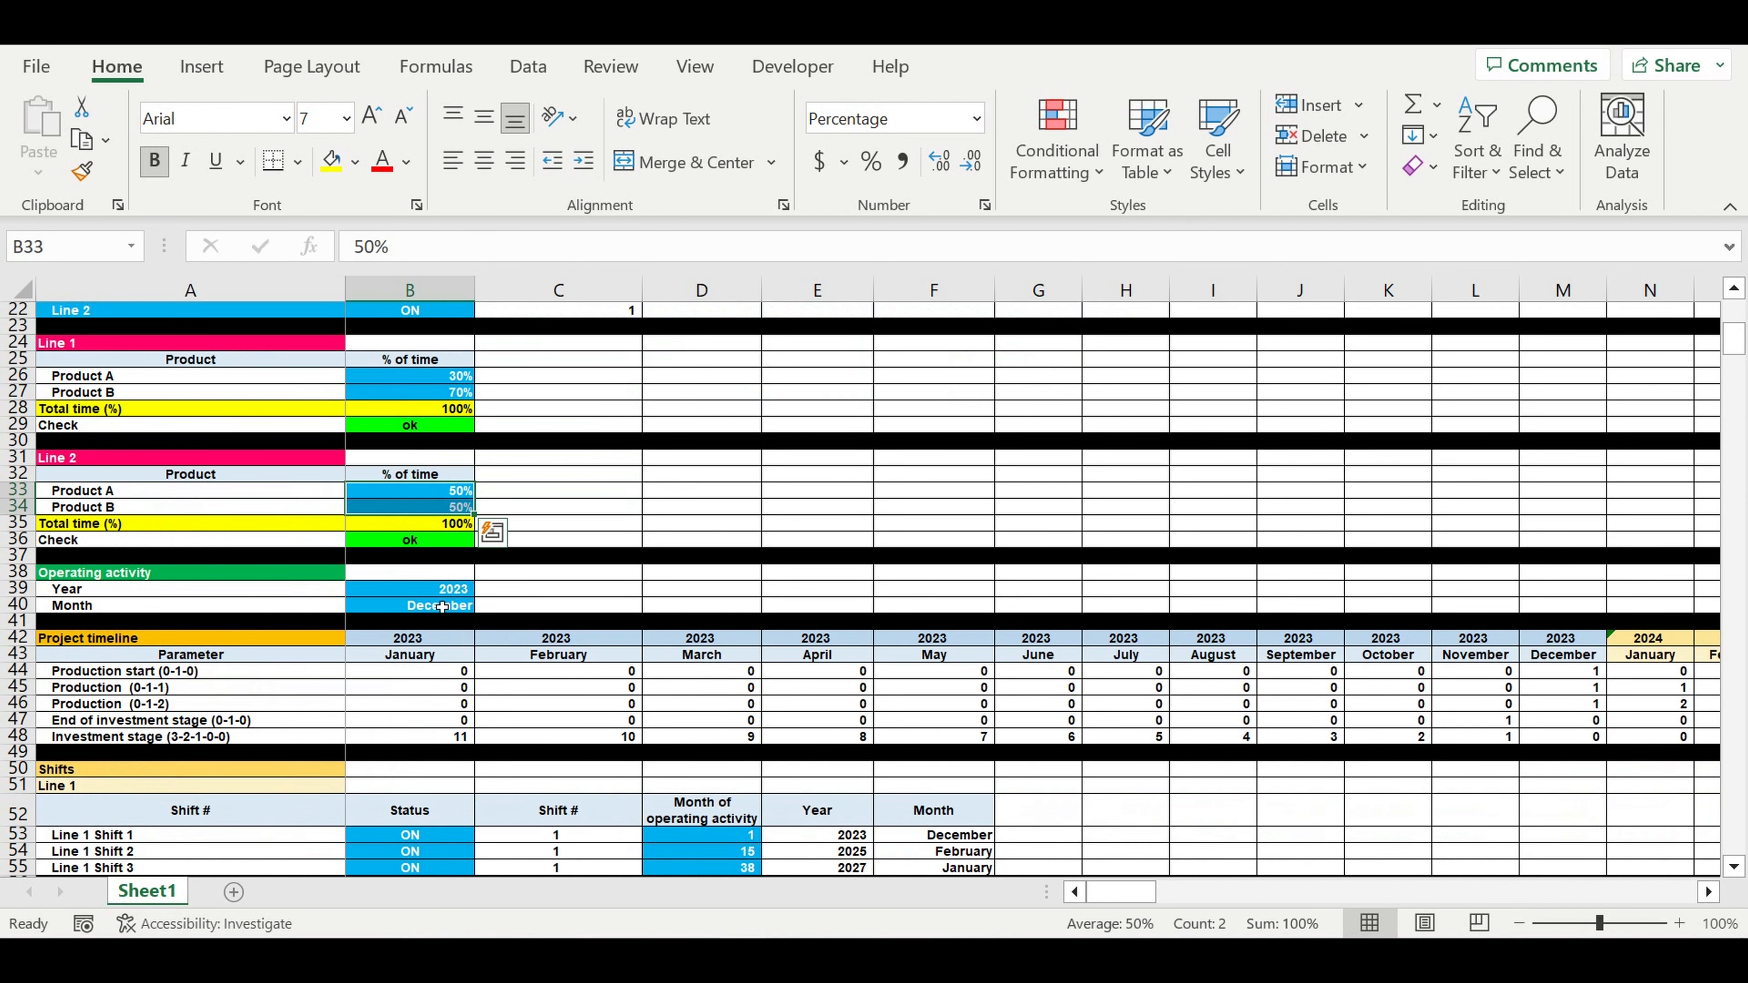
- Confirm the operating activity year stays 2023 and Line 1's shifts remain ON
{"action": "left_click", "coordinate": [424, 591]}
{"action": "left_click", "coordinate": [484, 590]}
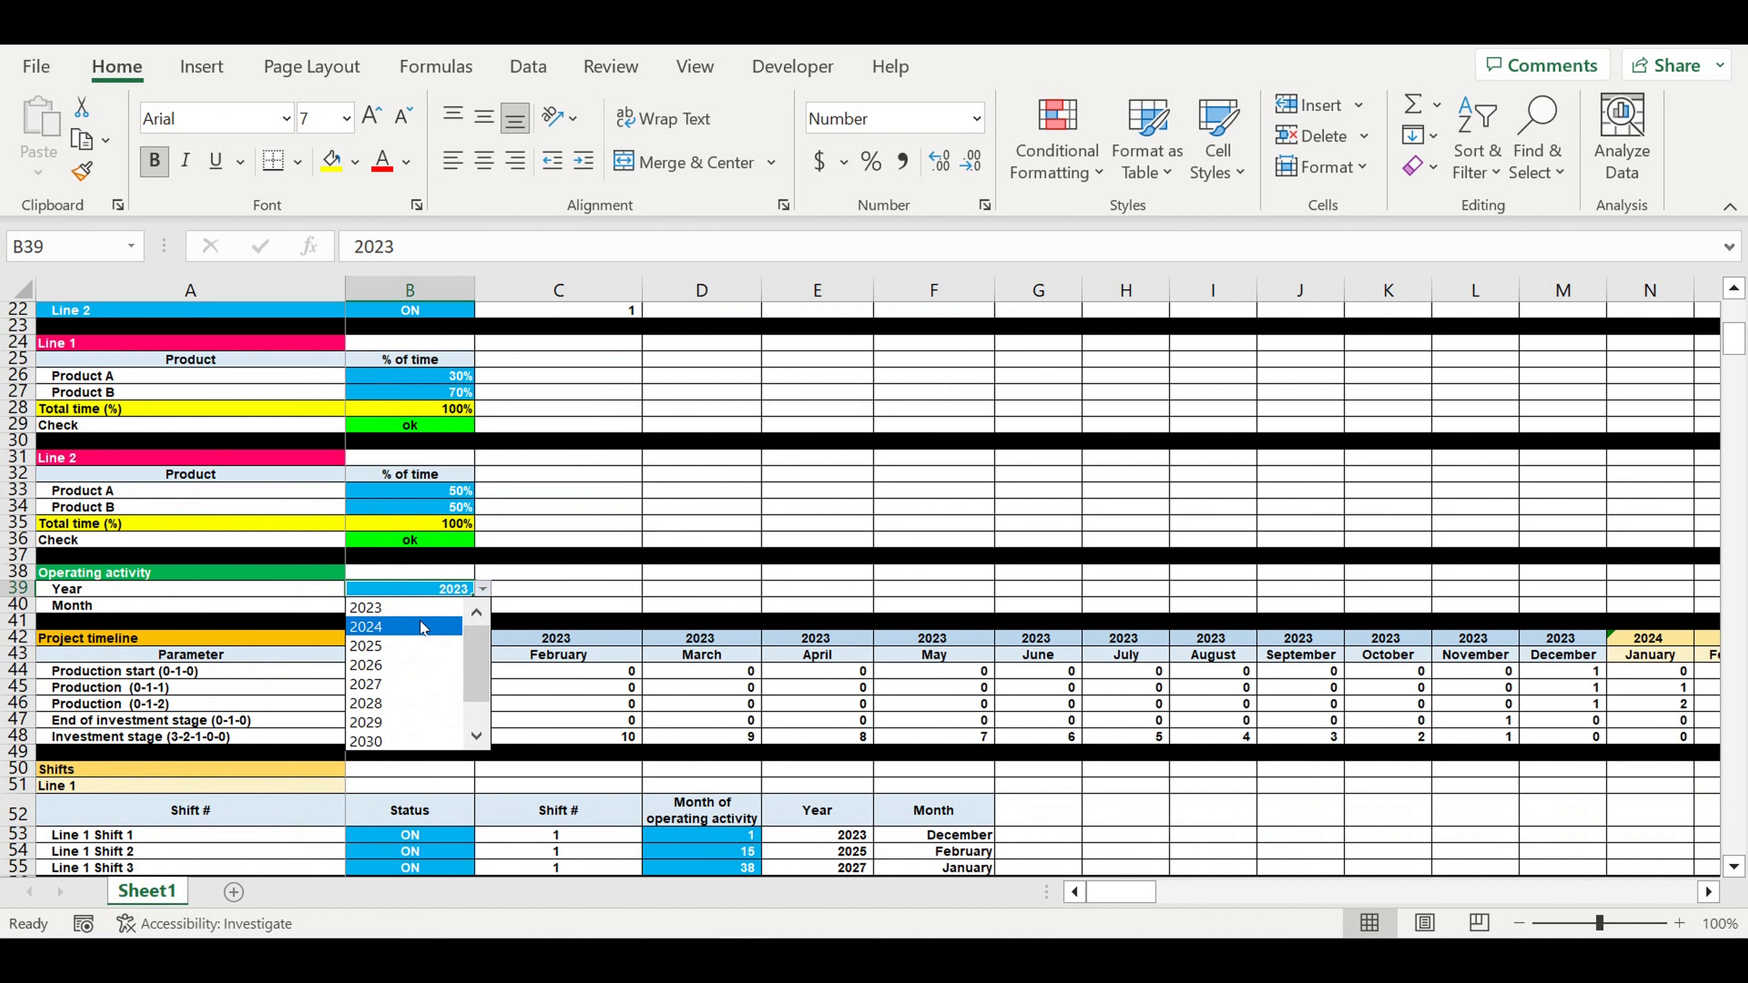
{"action": "left_click", "coordinate": [448, 608]}
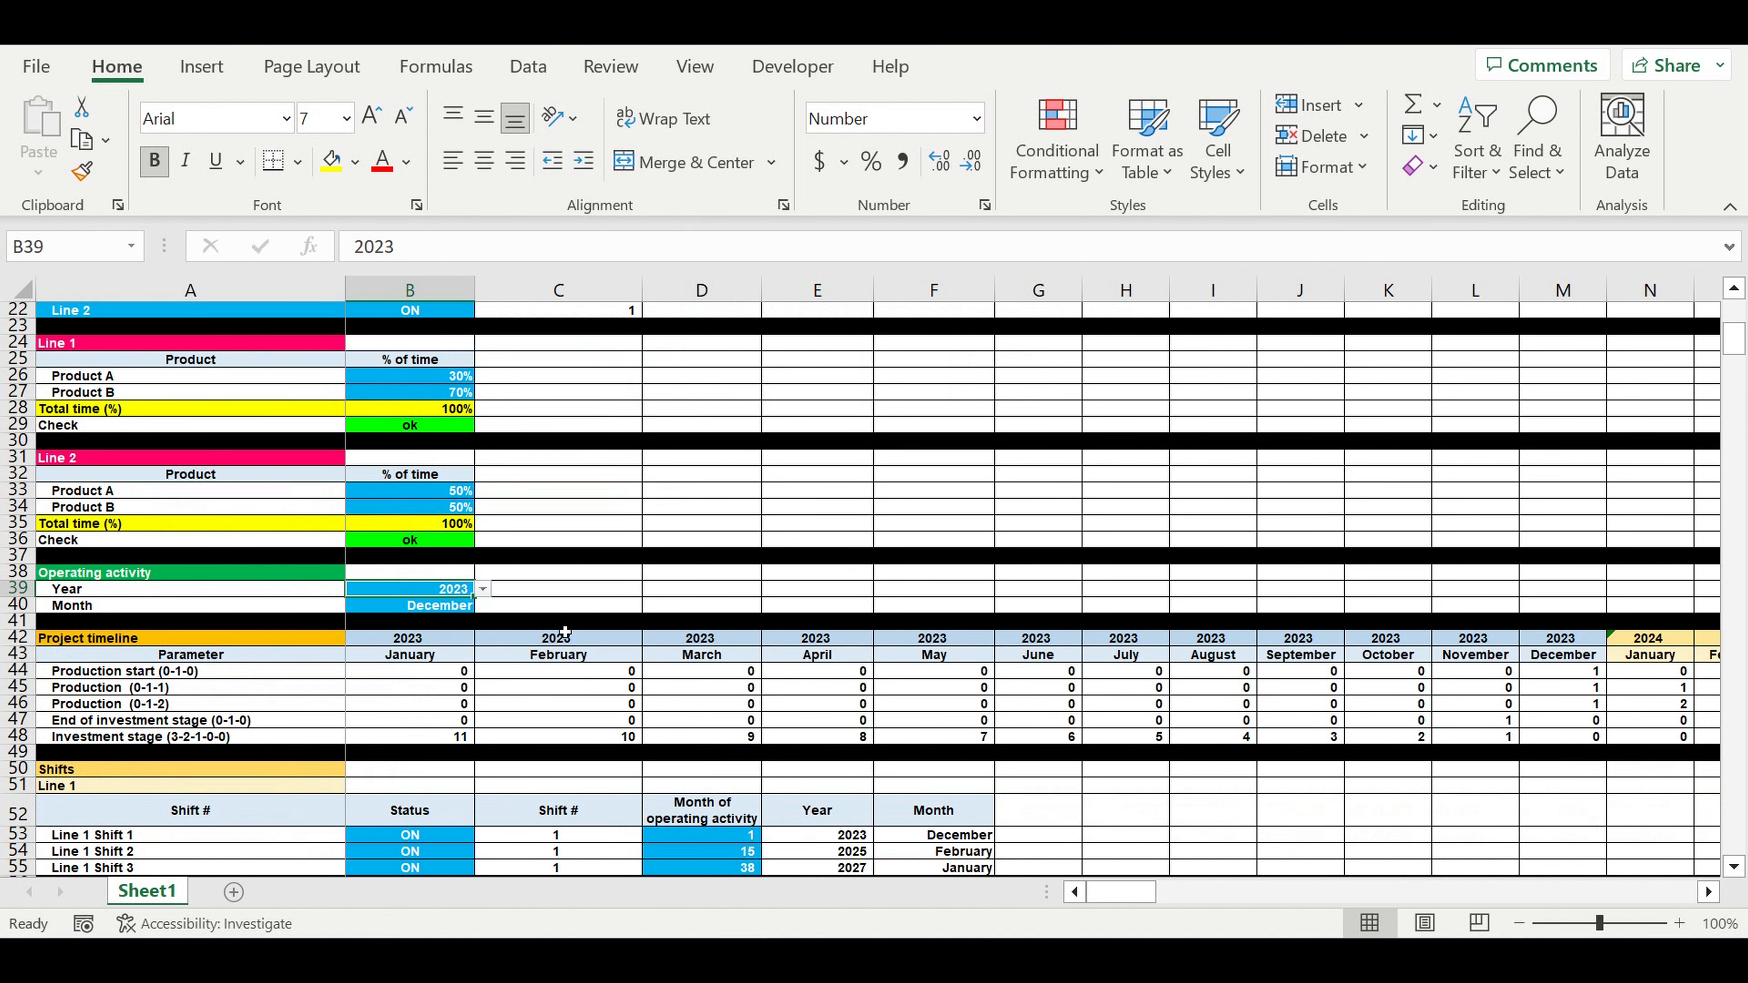
{"action": "scroll", "coordinate": [558, 631], "scroll_direction": "down", "scroll_amount": 7}
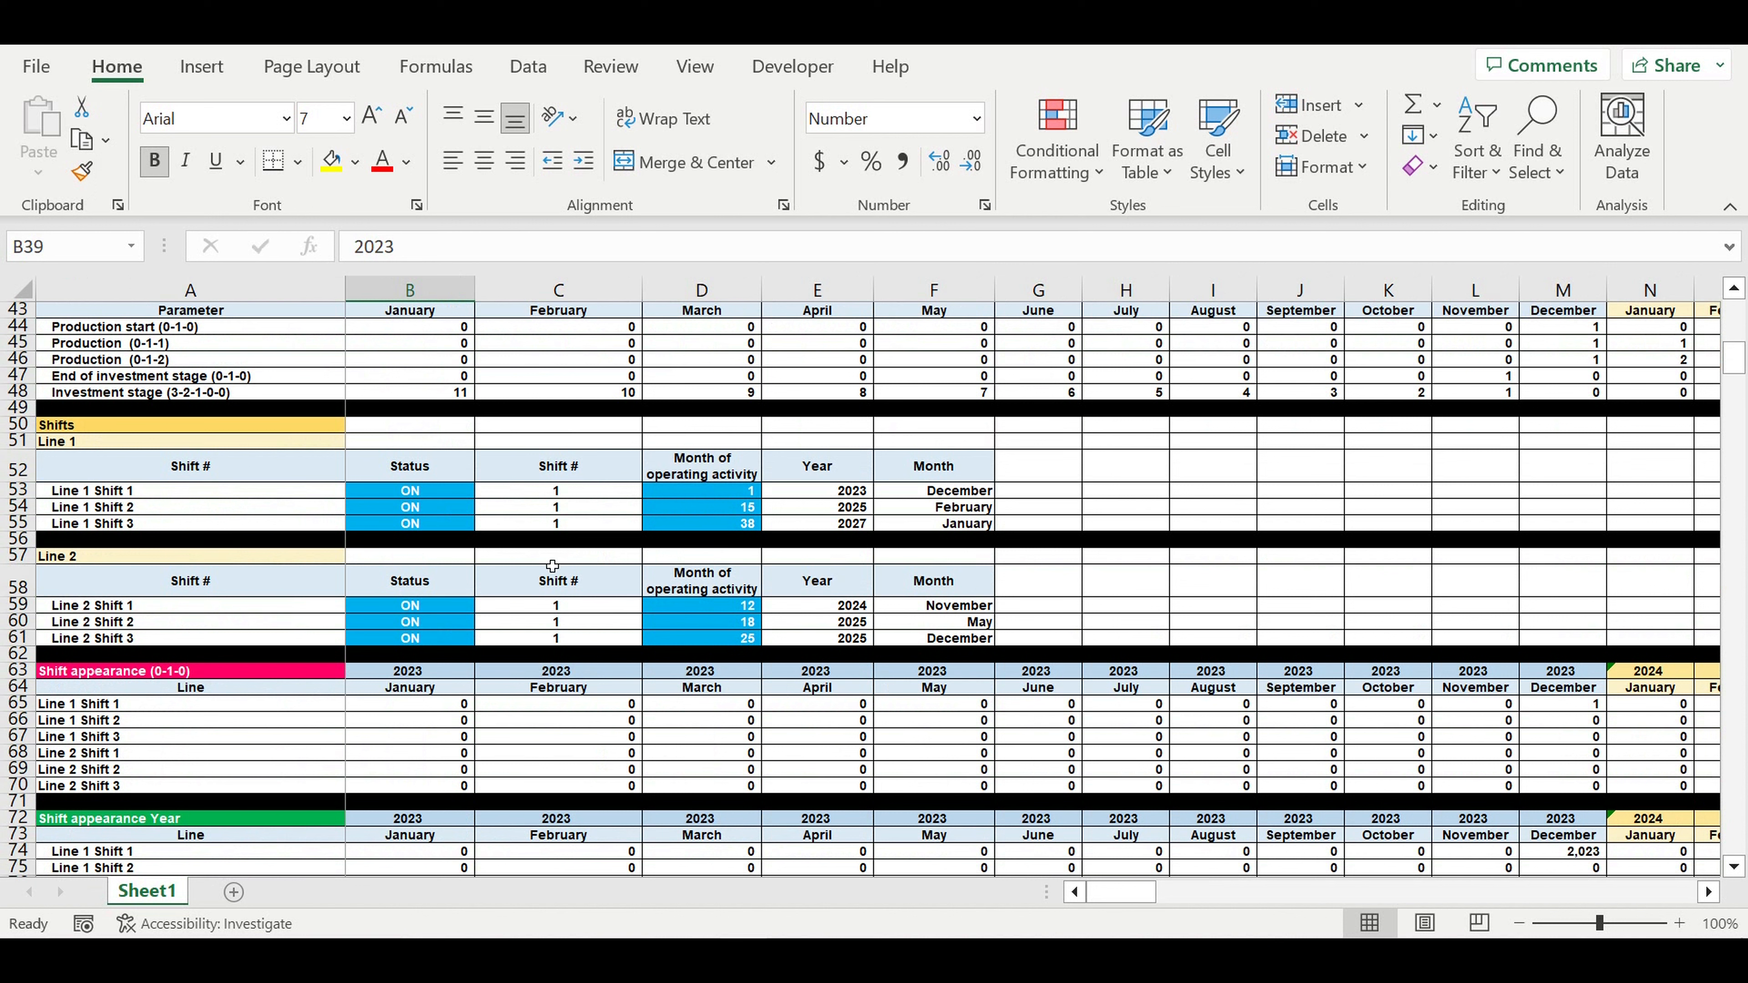
{"action": "left_click_drag", "start_coordinate": [412, 491], "coordinate": [410, 532]}
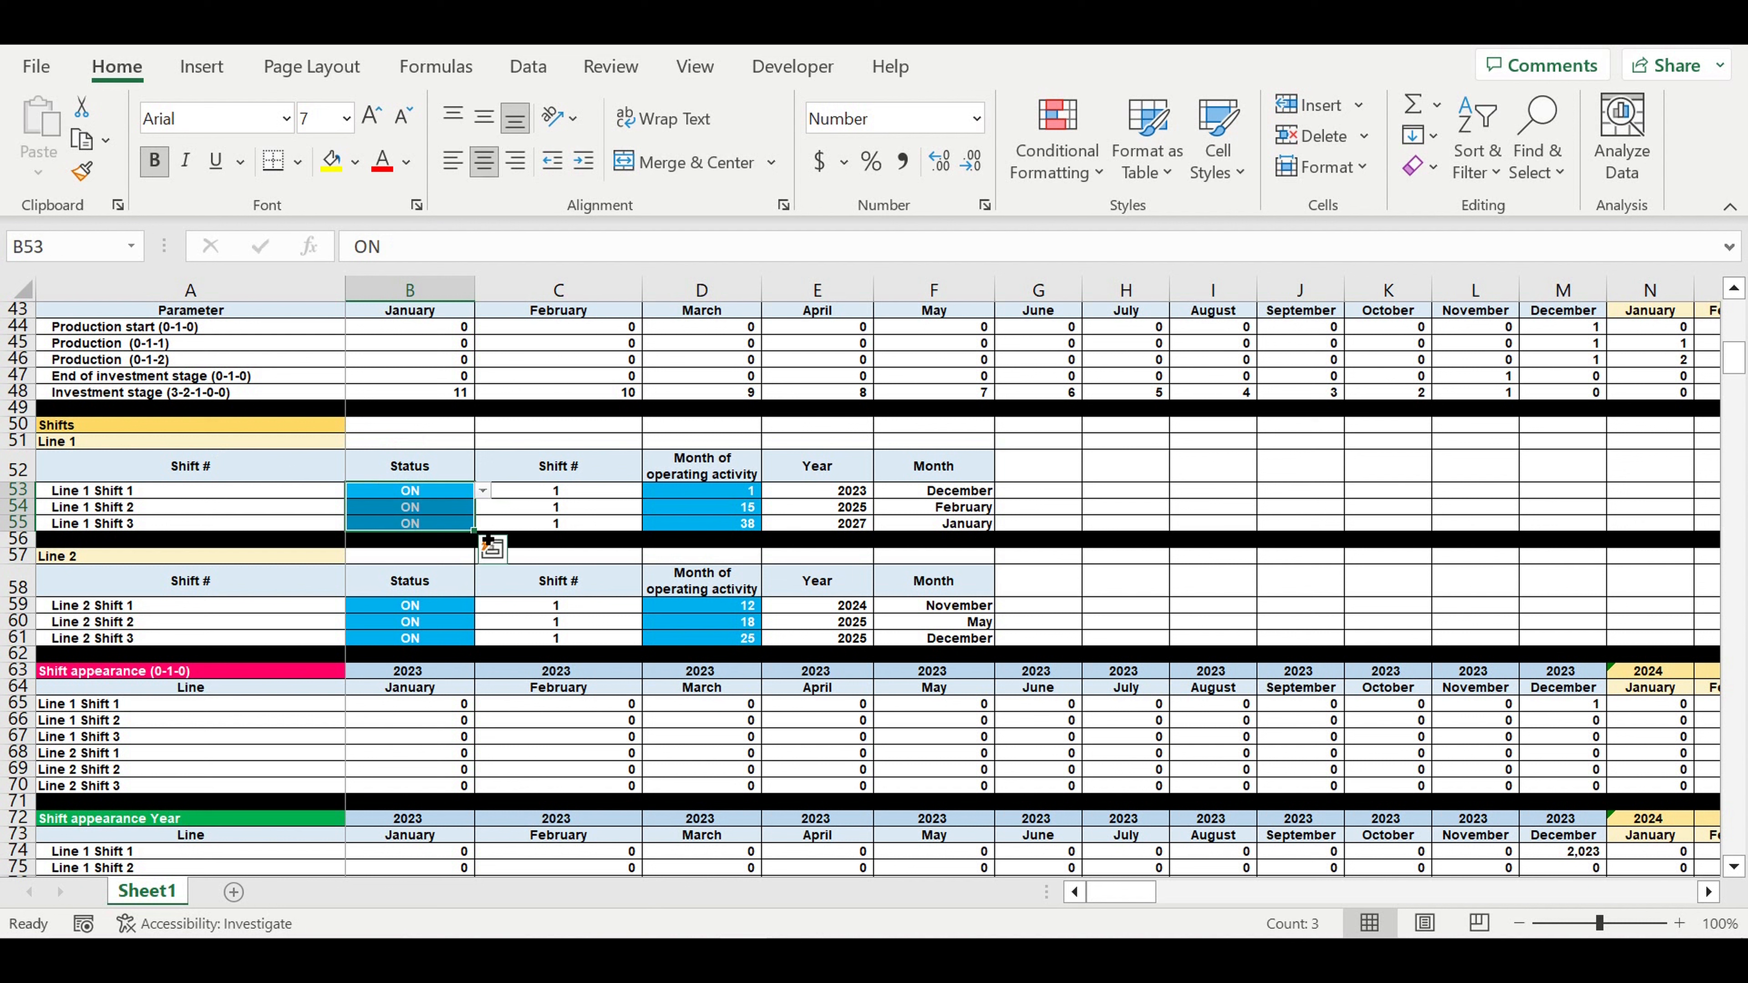
{"action": "left_click", "coordinate": [428, 509]}
{"action": "left_click", "coordinate": [483, 508]}
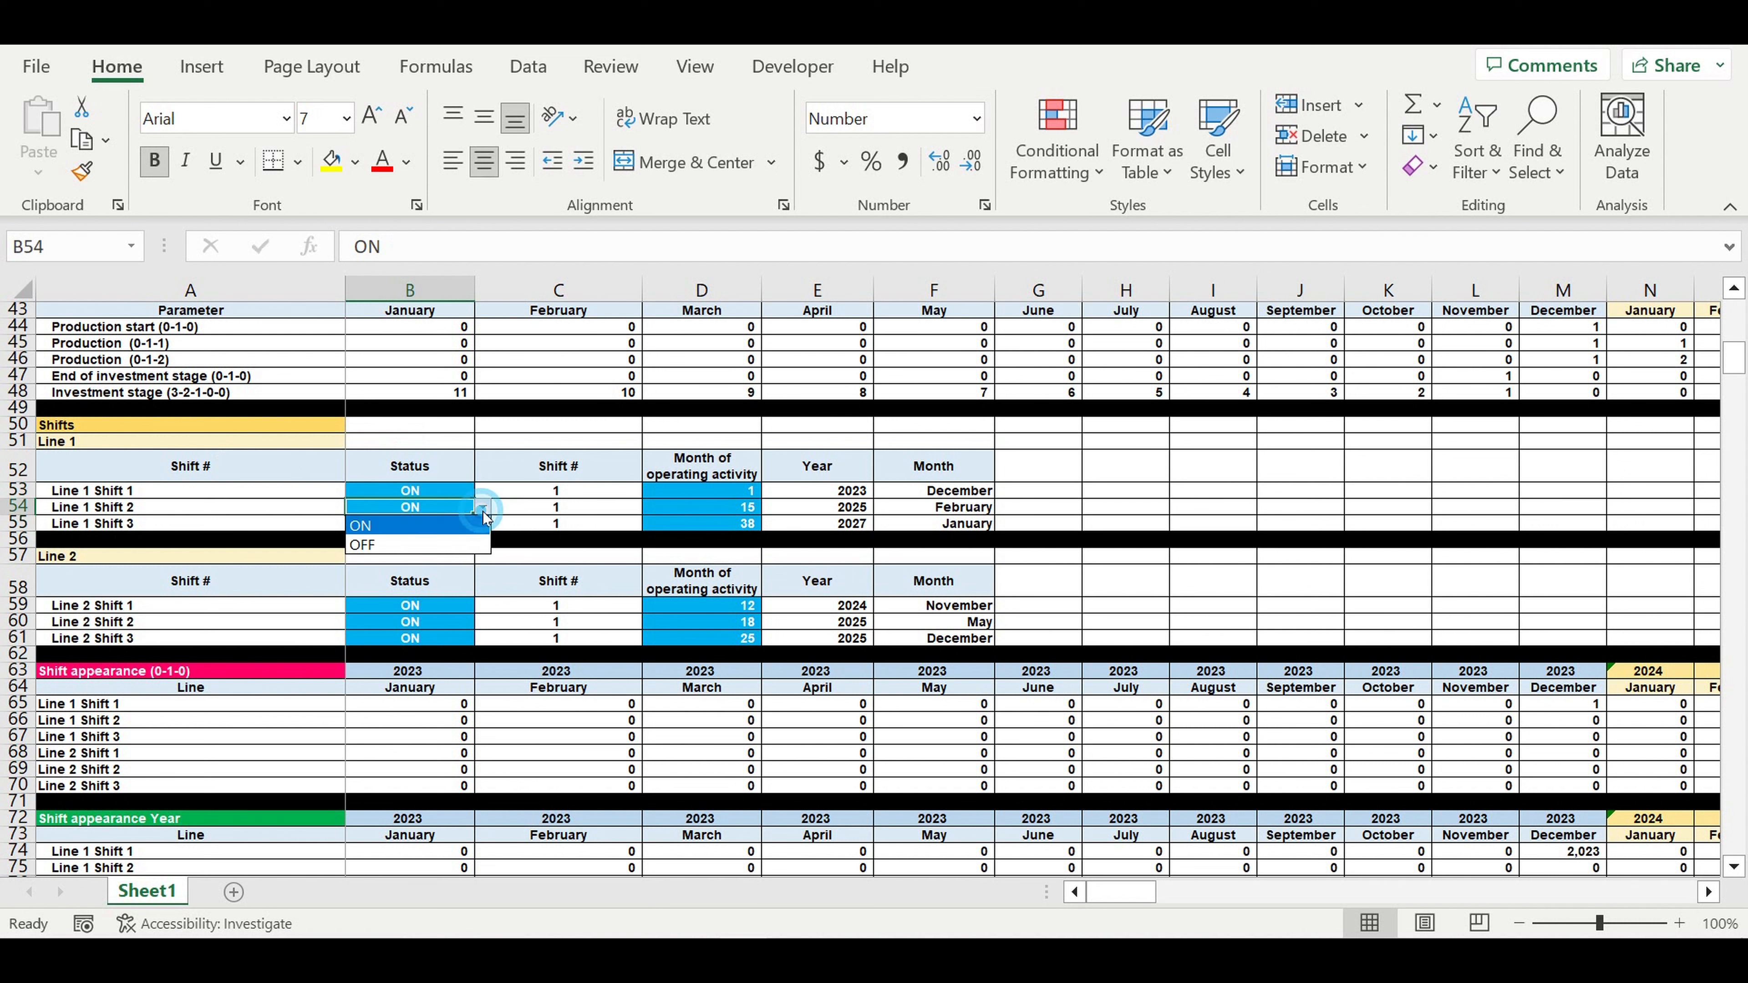
{"action": "left_click", "coordinate": [666, 553]}
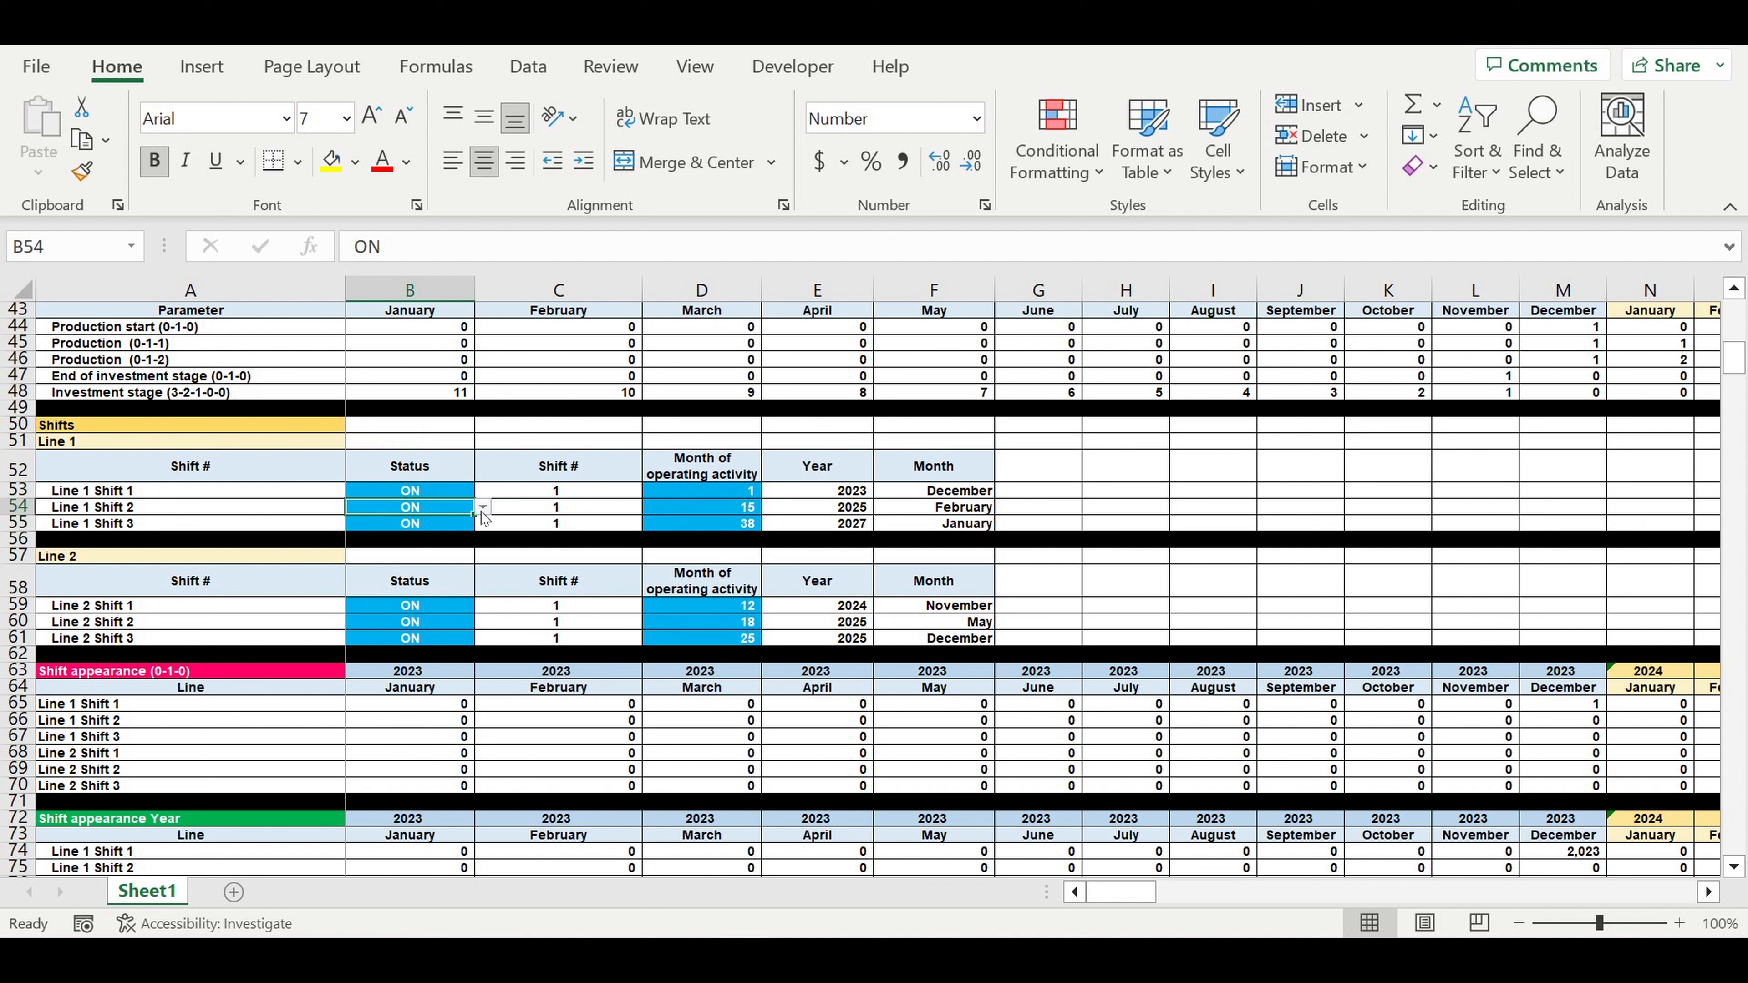
- Change Line 1 Shift 2's operating month from 15 to 7 and verify its computed month and year
{"action": "left_click", "coordinate": [715, 515]}
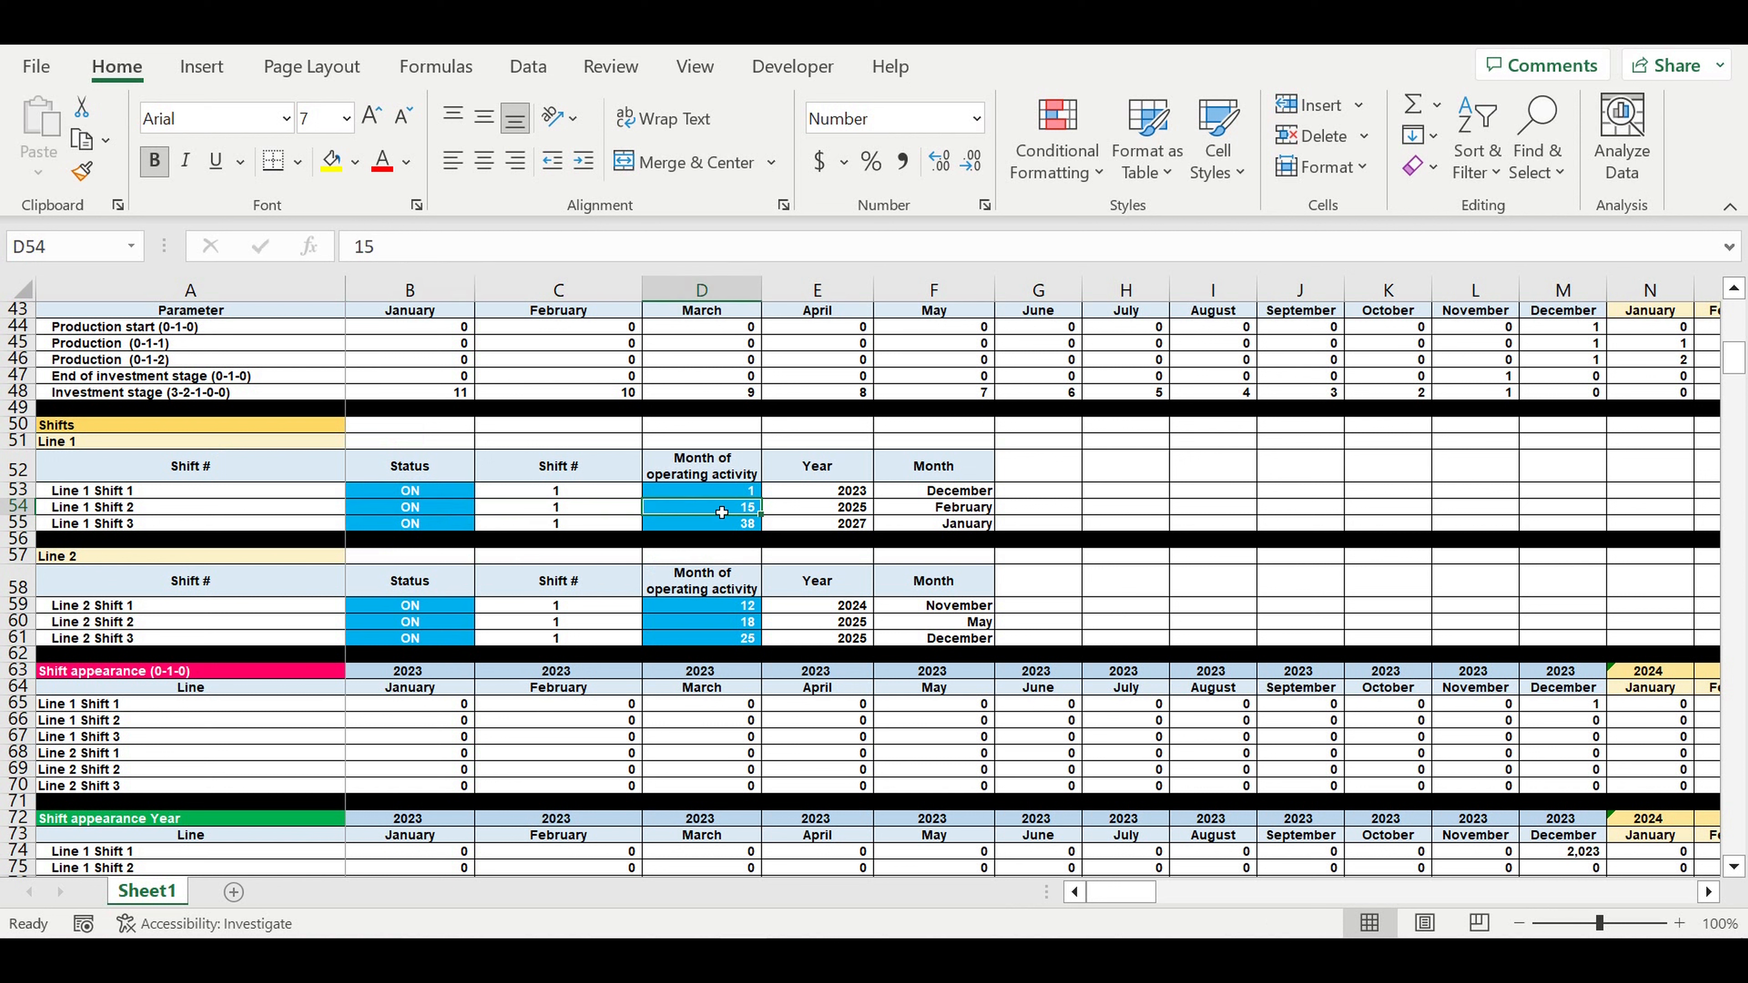
{"action": "left_click", "coordinate": [730, 493]}
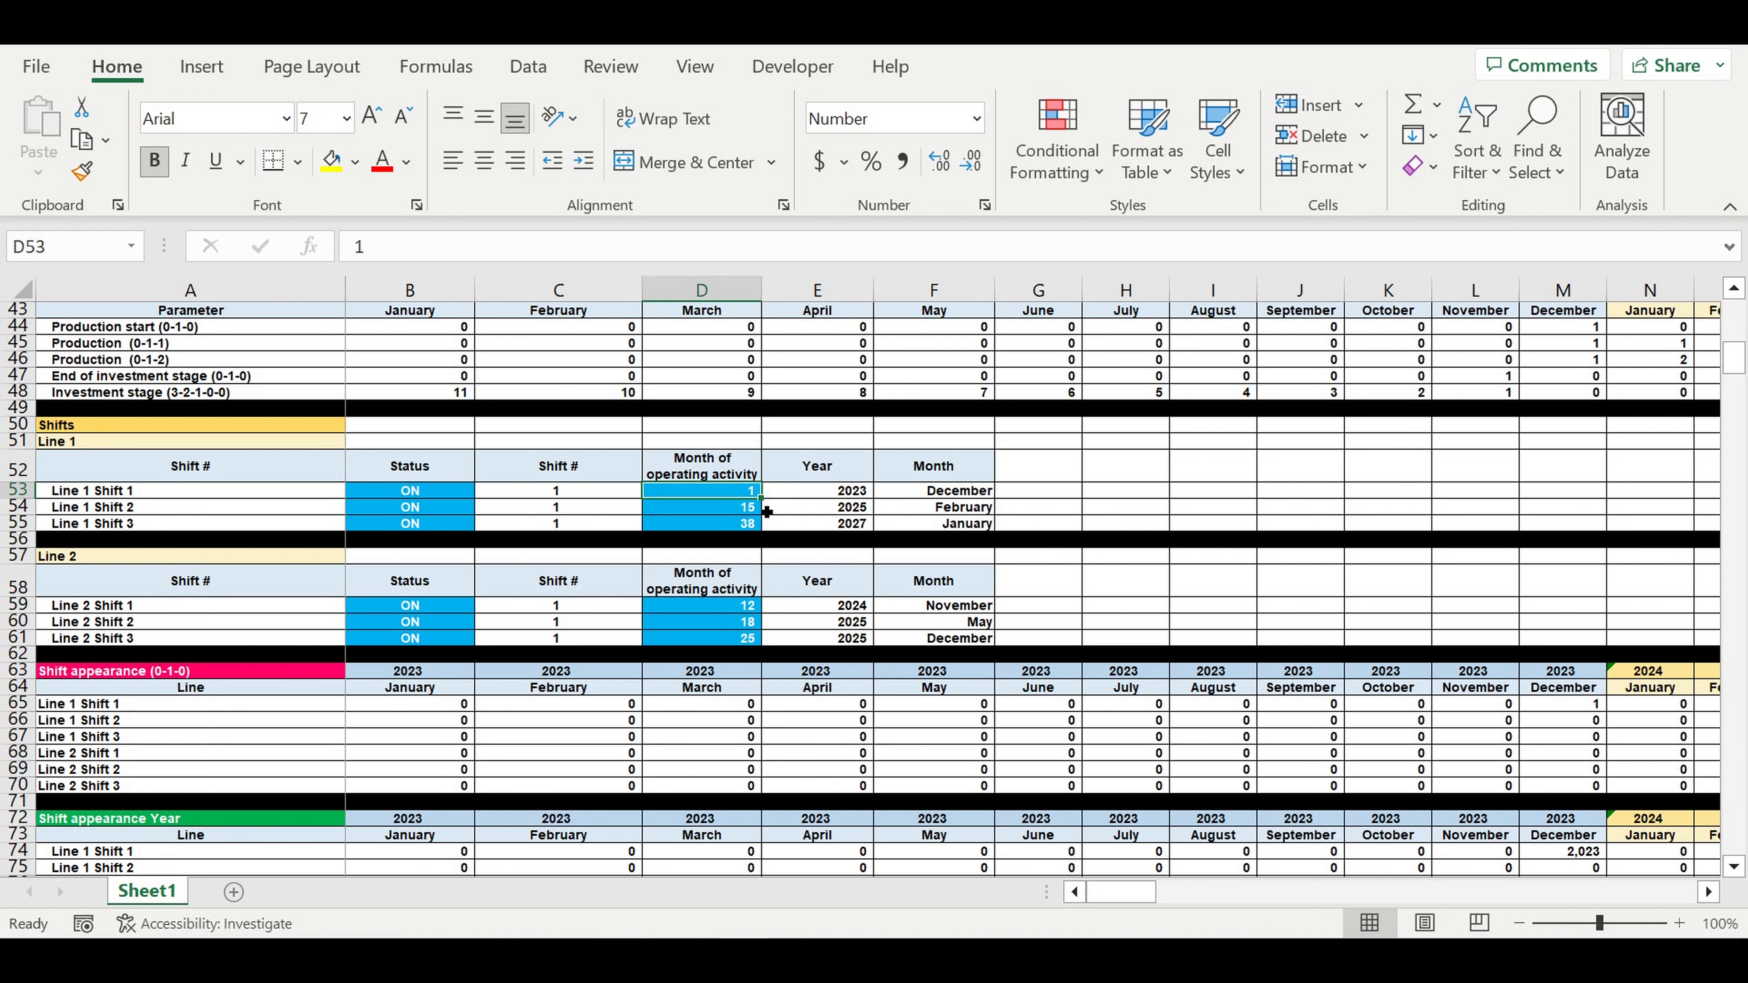
{"action": "left_click", "coordinate": [978, 493]}
{"action": "left_click", "coordinate": [843, 493]}
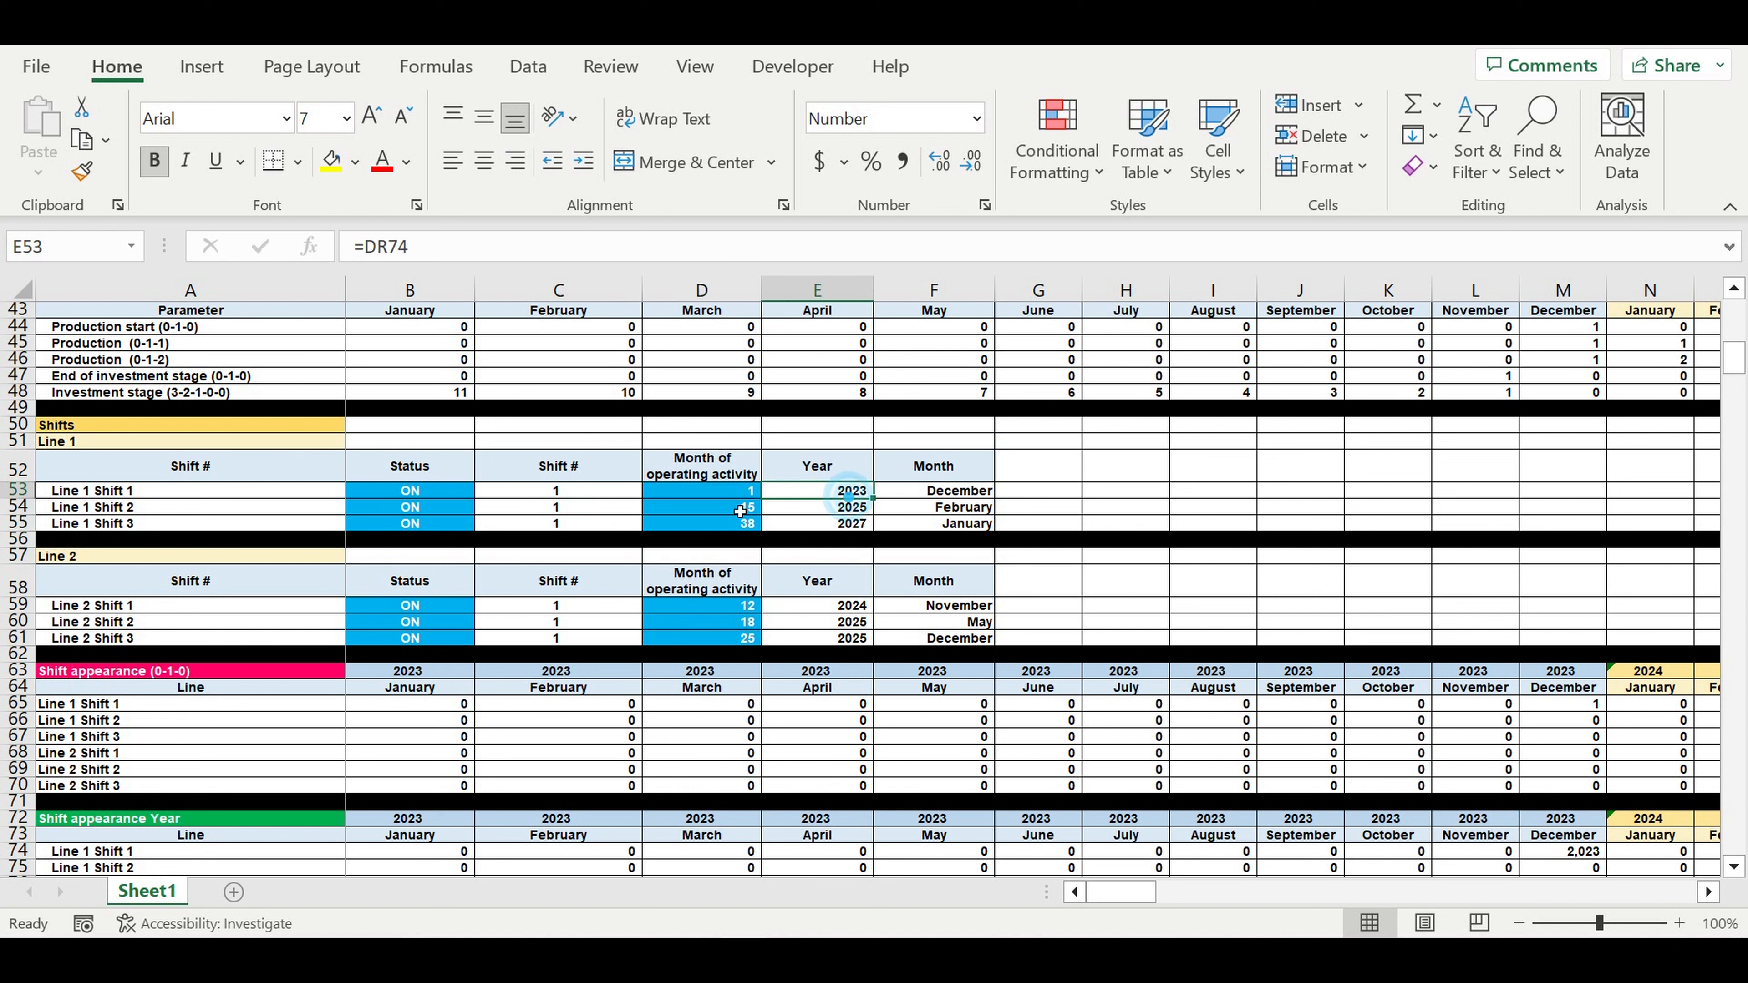
{"action": "left_click", "coordinate": [736, 506]}
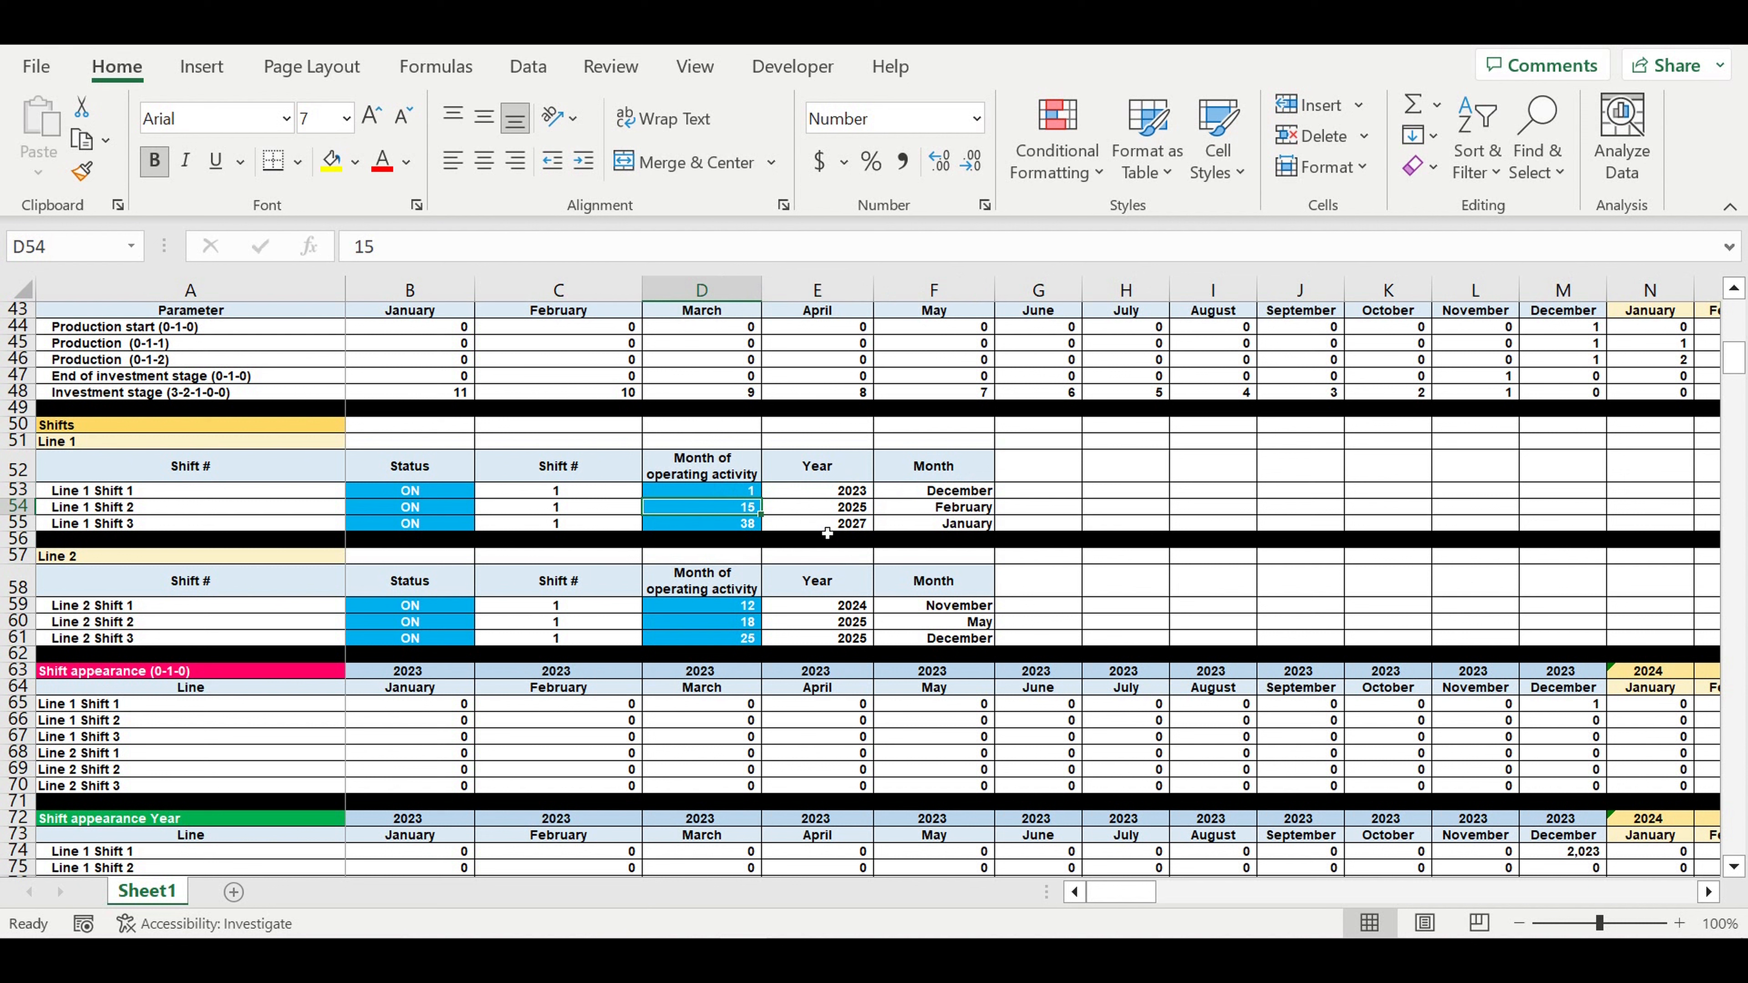
{"action": "type", "text": "7"}
{"action": "key", "text": "Return"}
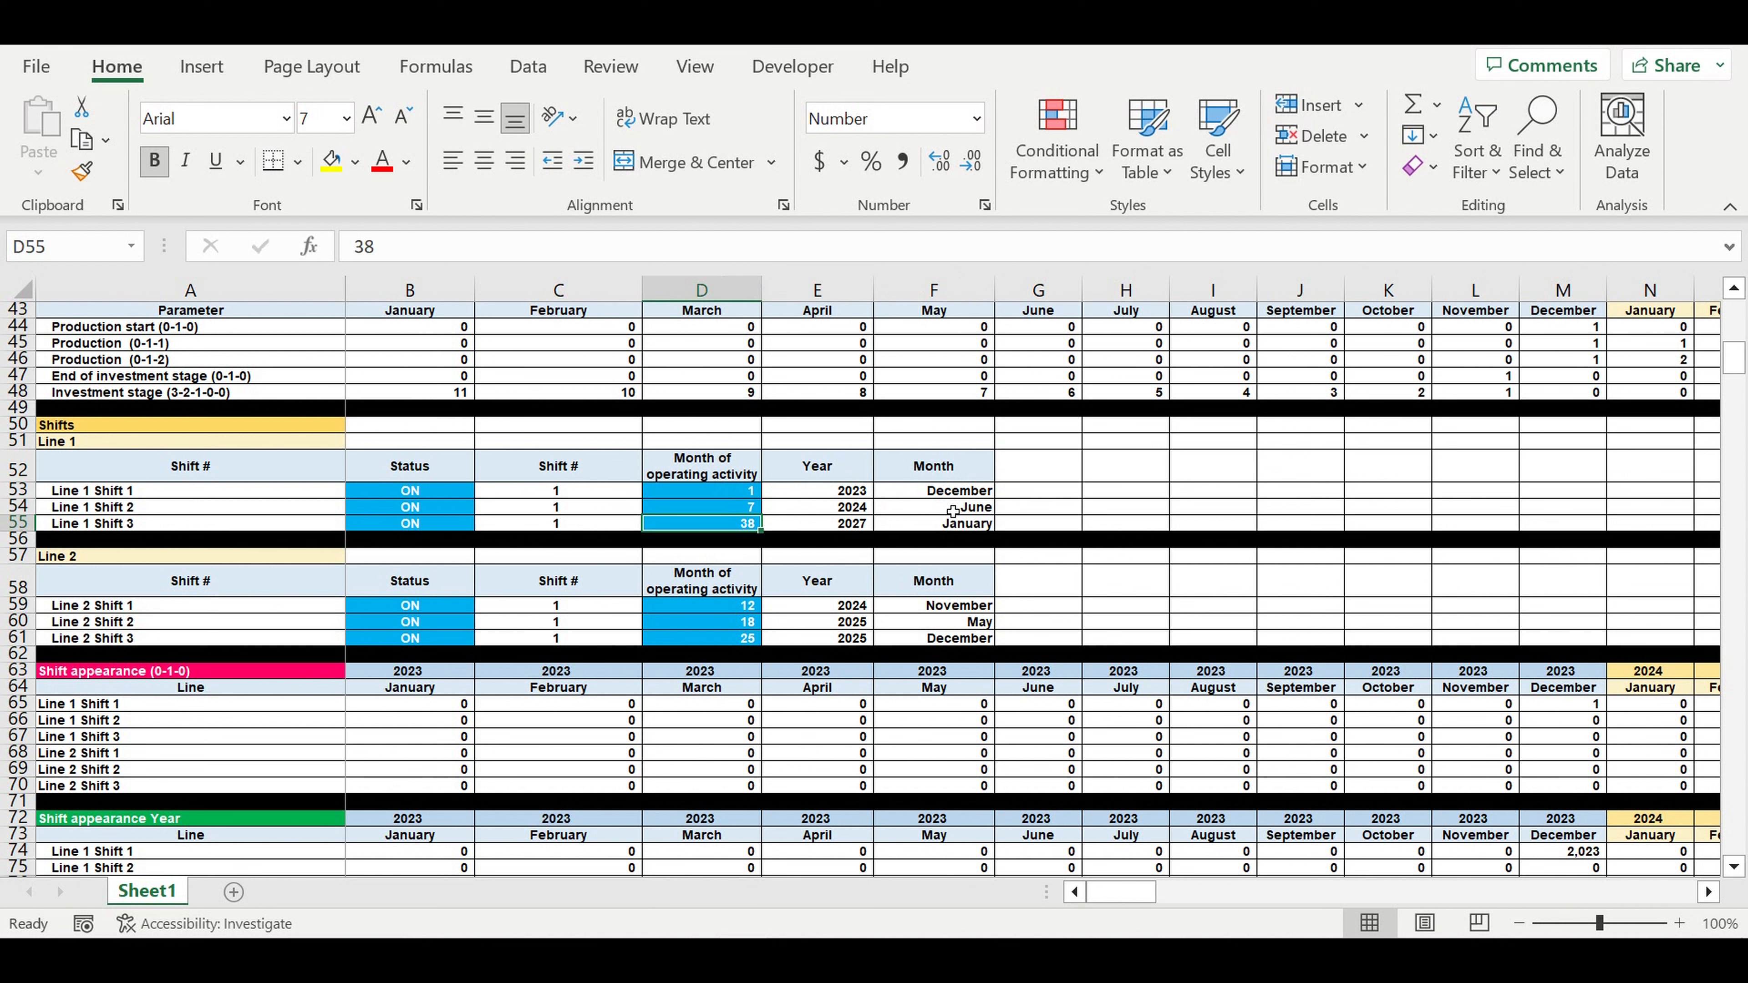
{"action": "left_click", "coordinate": [951, 508]}
{"action": "left_click", "coordinate": [830, 508]}
- Set Line 1 Shift 3's operating month to 19 and check its formula
{"action": "left_click", "coordinate": [728, 525]}
{"action": "type", "text": "19"}
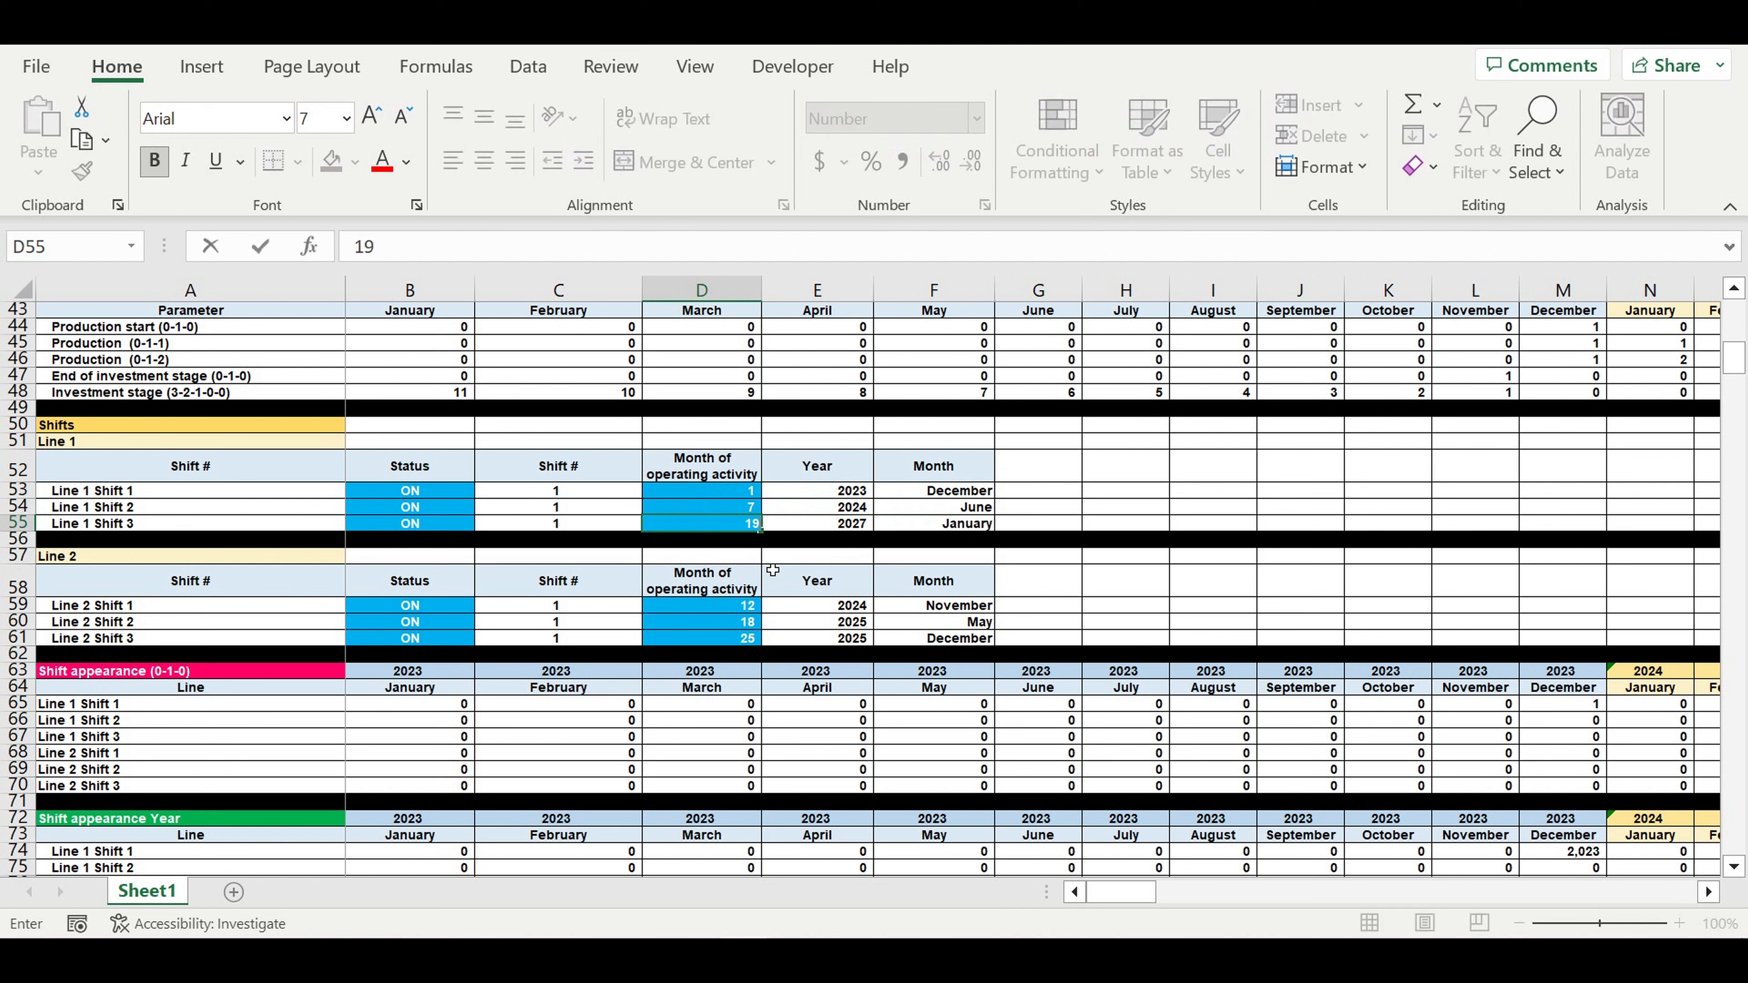
{"action": "key", "text": "Return"}
{"action": "left_click", "coordinate": [743, 525]}
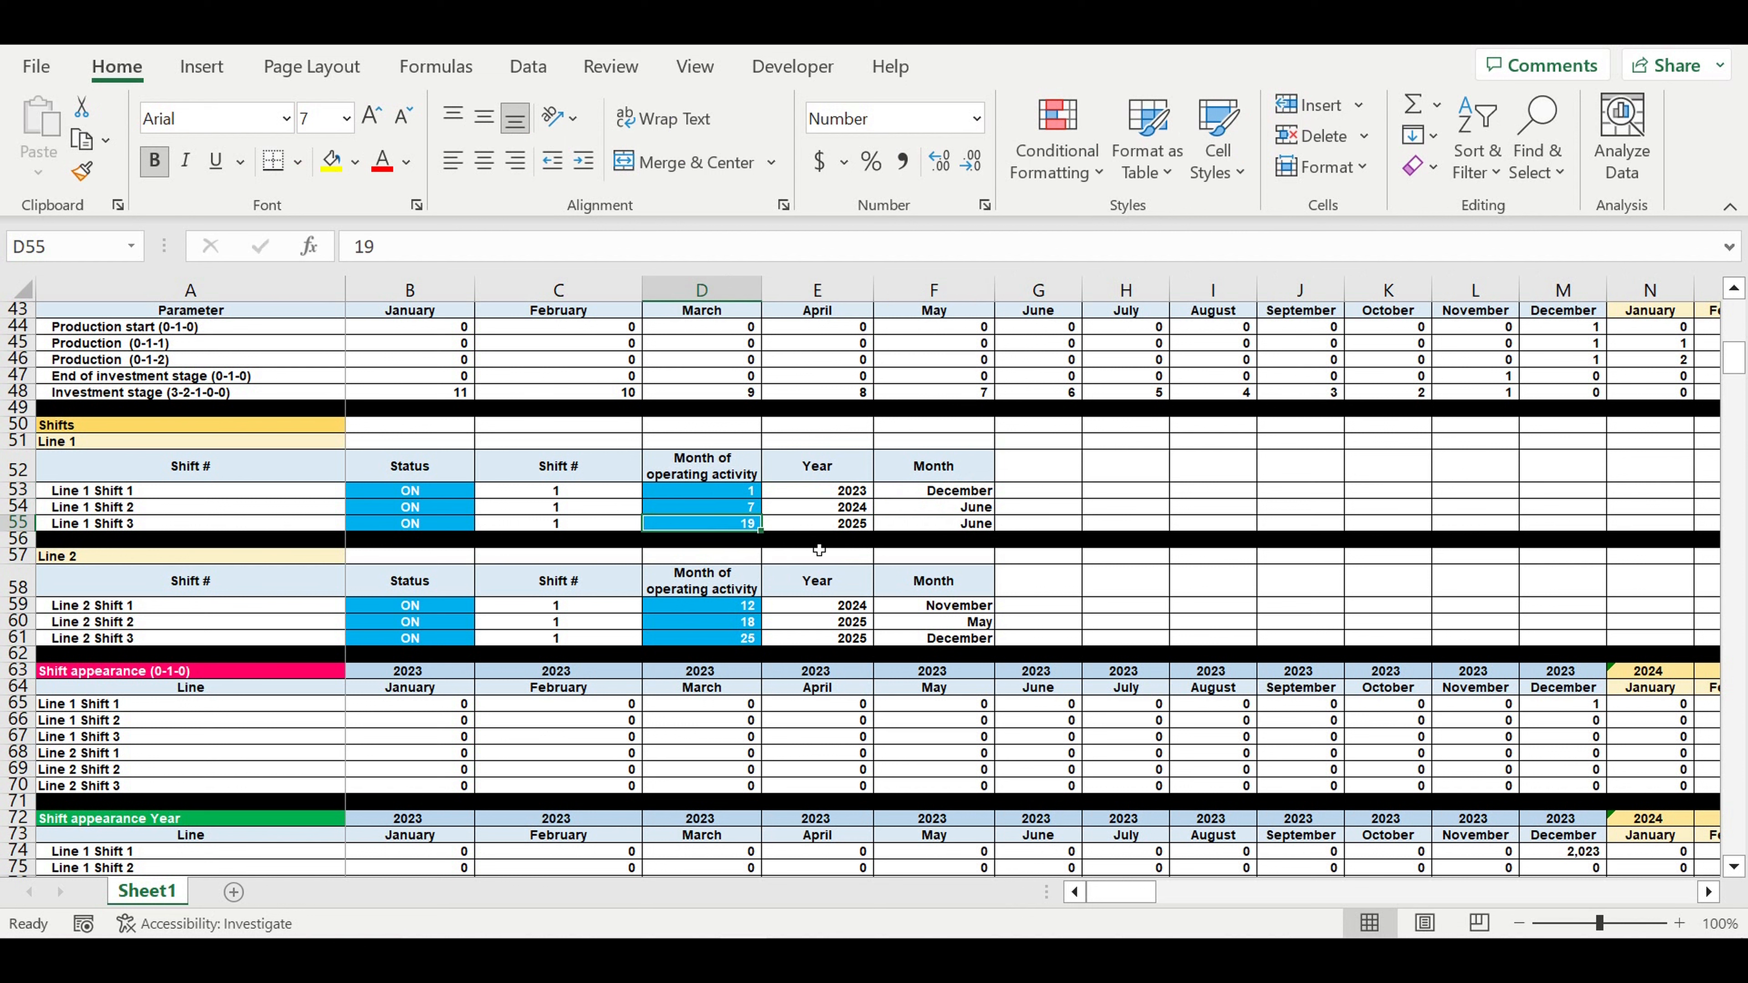
{"action": "left_click", "coordinate": [977, 529]}
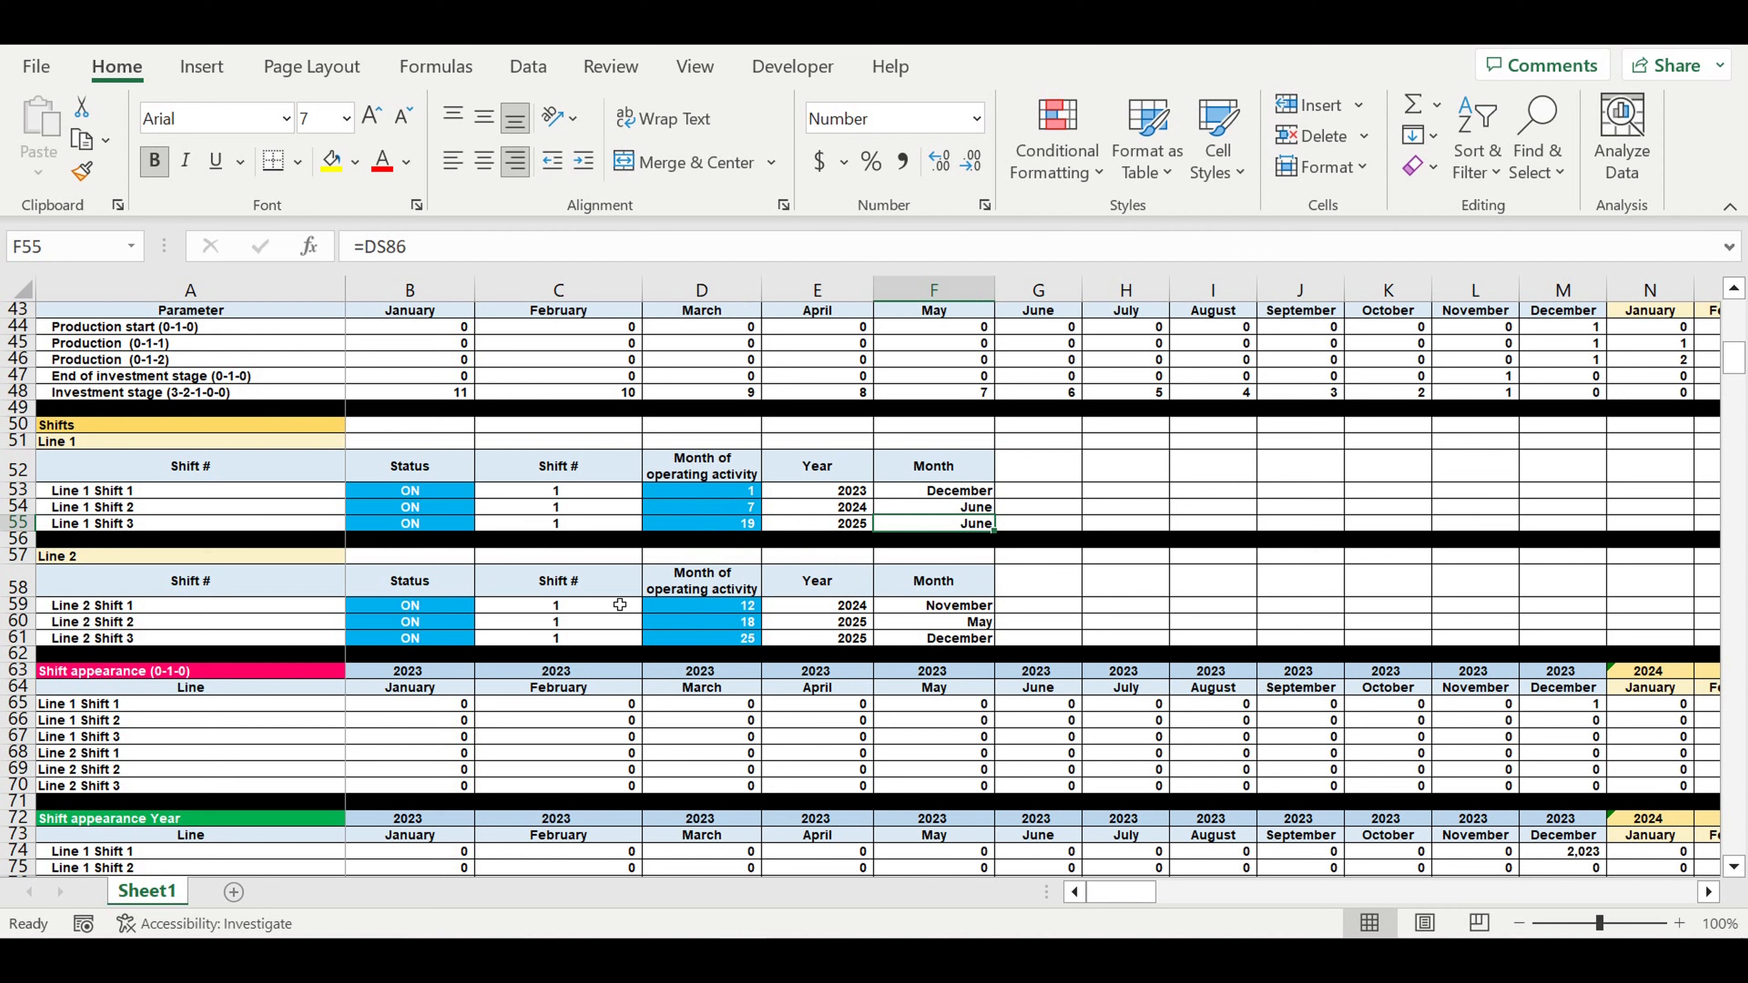
{"action": "scroll", "coordinate": [619, 605], "scroll_direction": "down", "scroll_amount": 5}
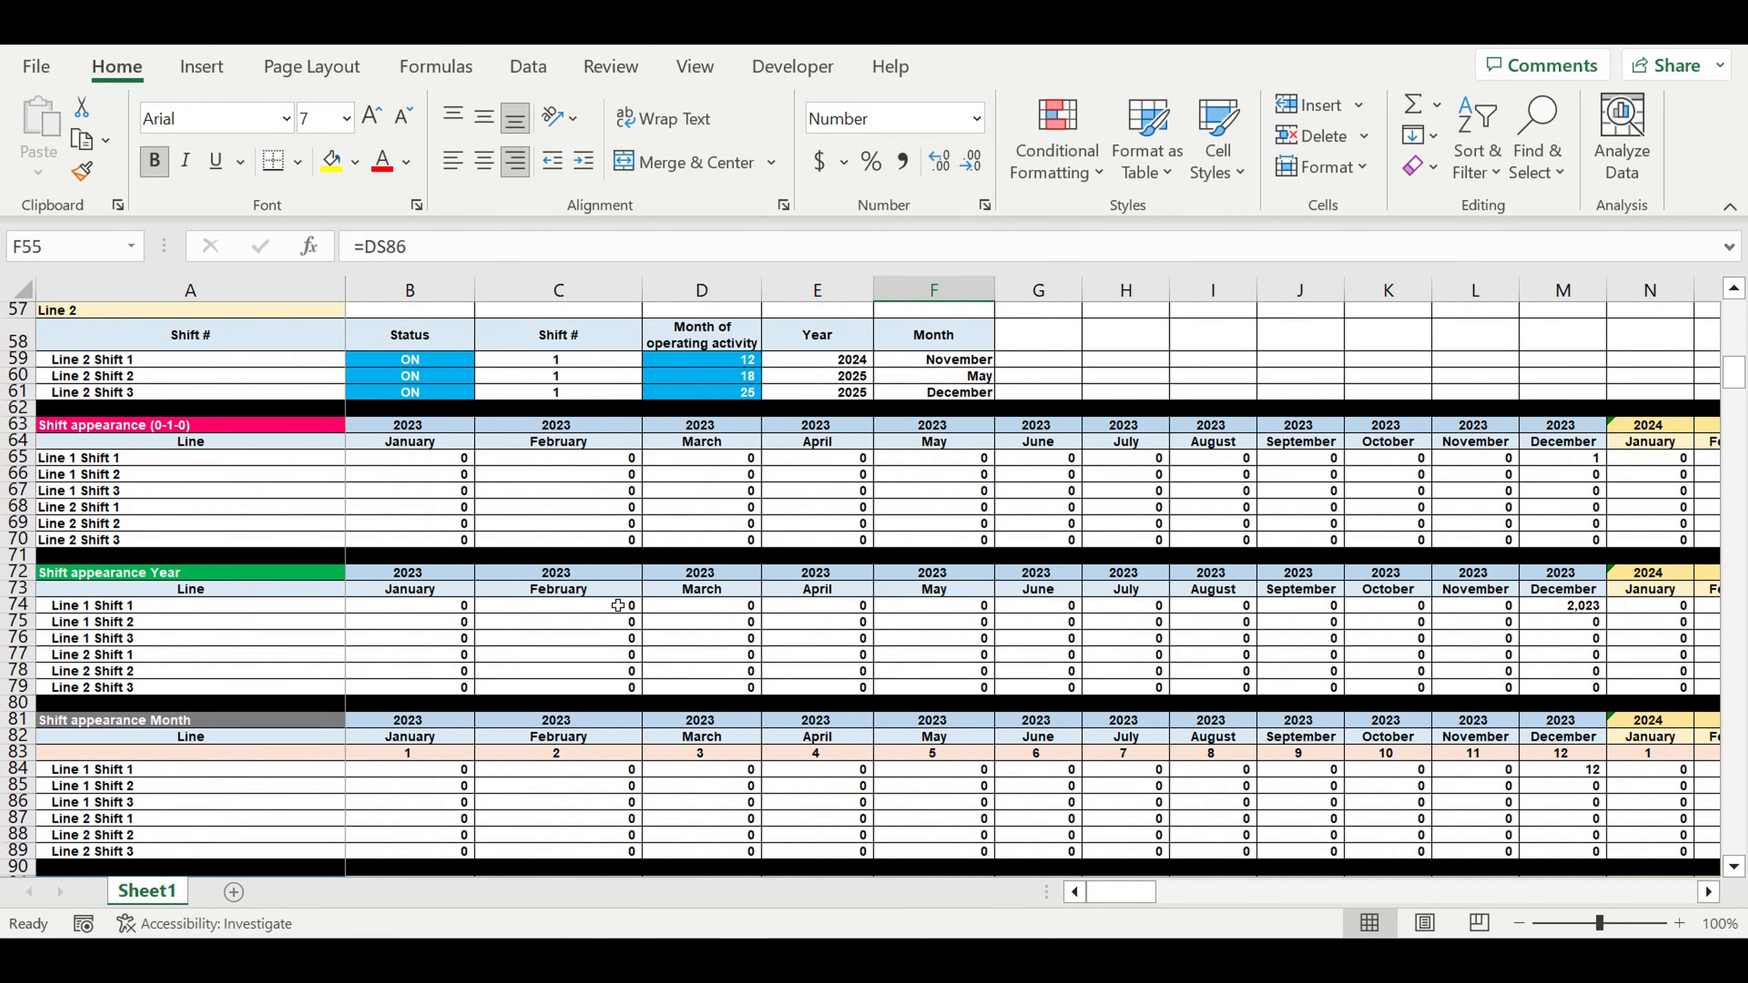
- Check the 8-hour shift duration and the 22 workdays in each month, January to December
{"action": "scroll", "coordinate": [321, 527], "scroll_direction": "down", "scroll_amount": 7}
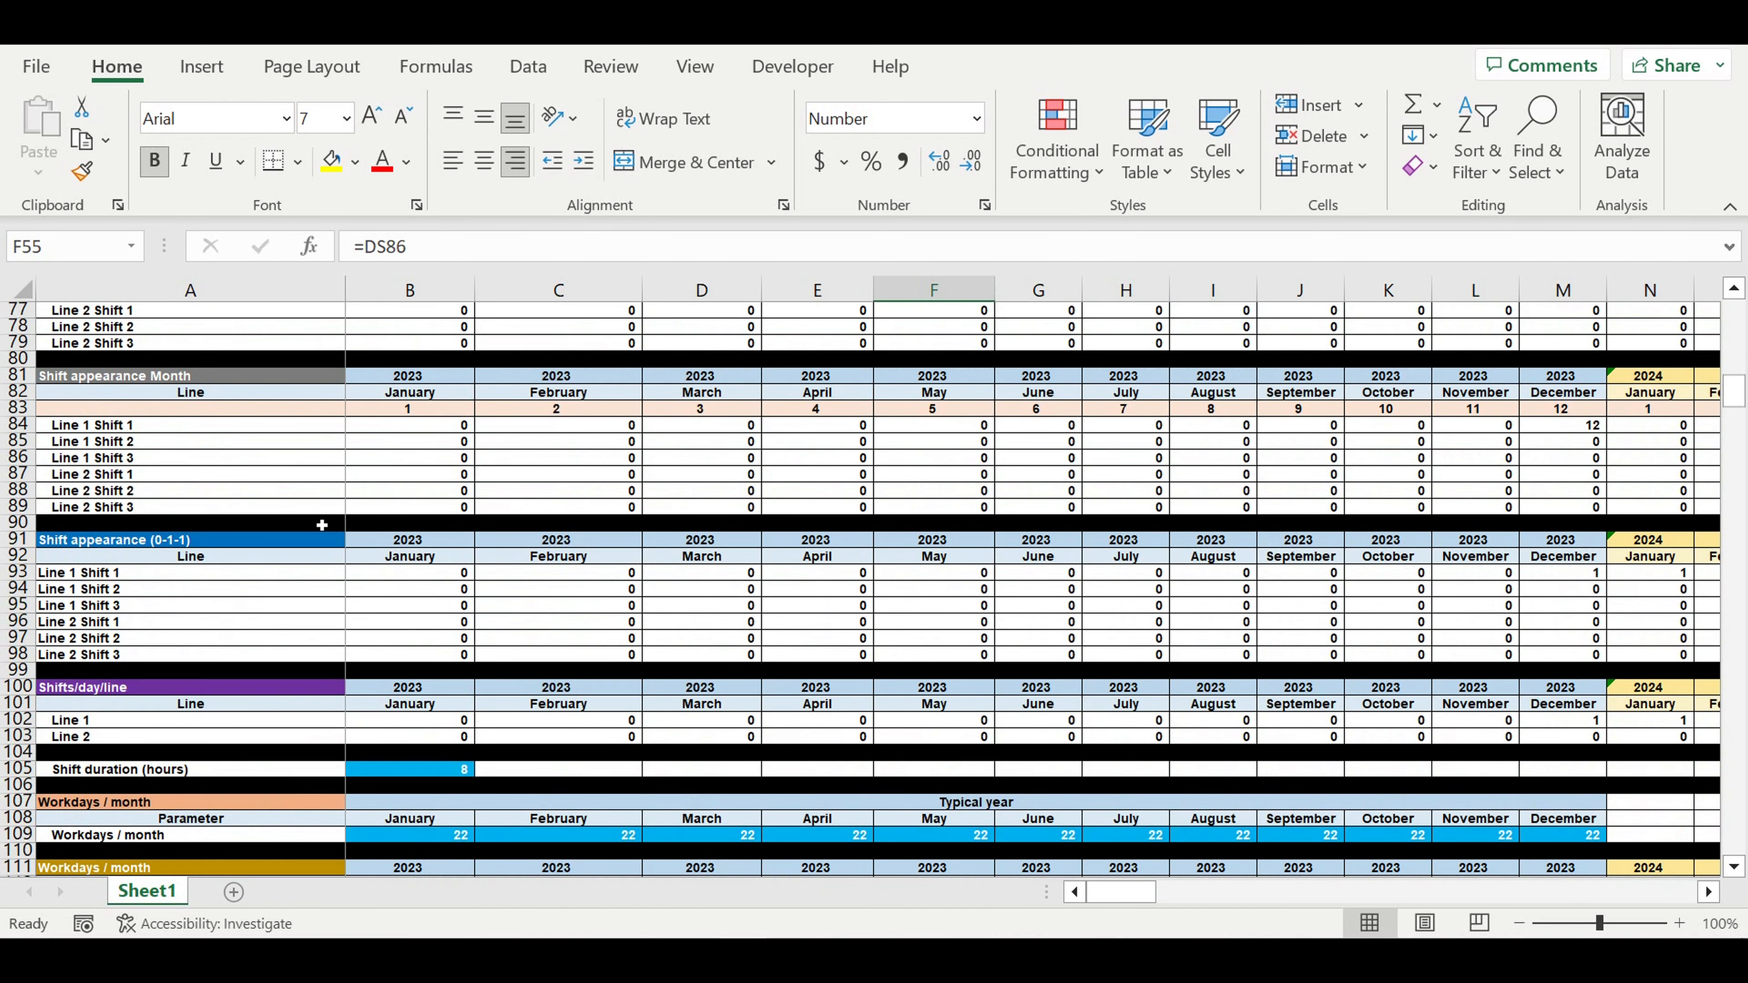
{"action": "scroll", "coordinate": [342, 530], "scroll_direction": "down", "scroll_amount": 3}
{"action": "left_click", "coordinate": [440, 623]}
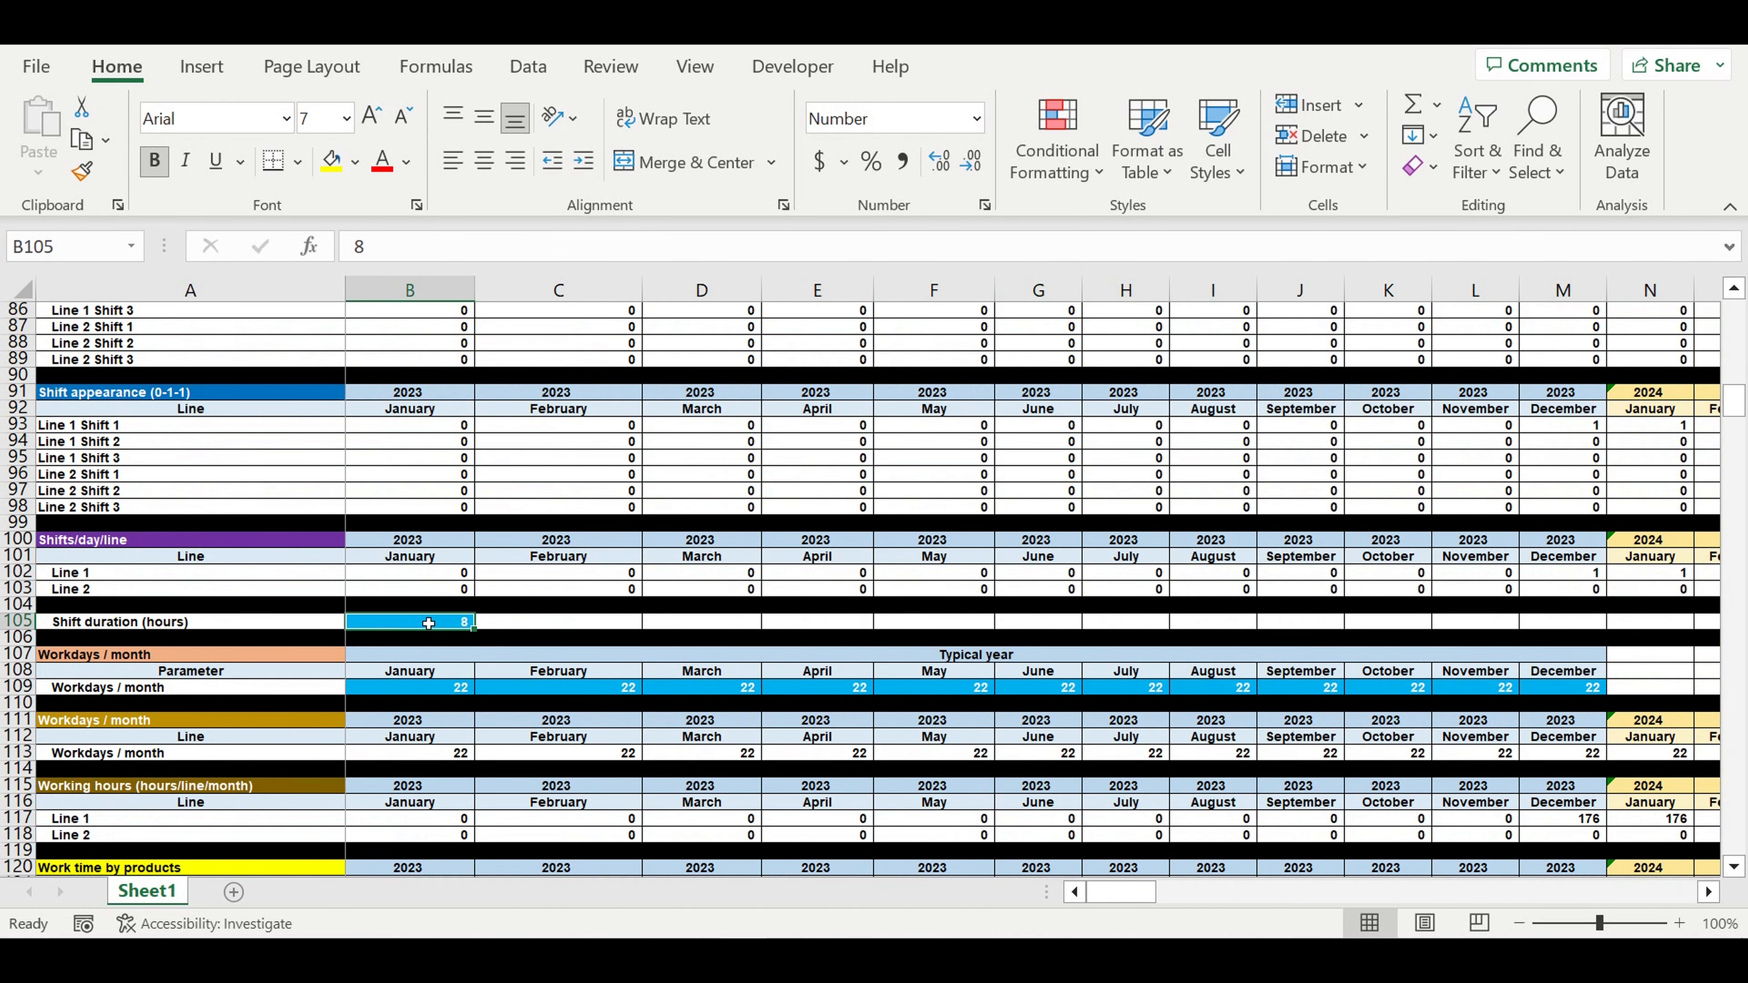
{"action": "scroll", "coordinate": [527, 605], "scroll_direction": "down", "scroll_amount": 2}
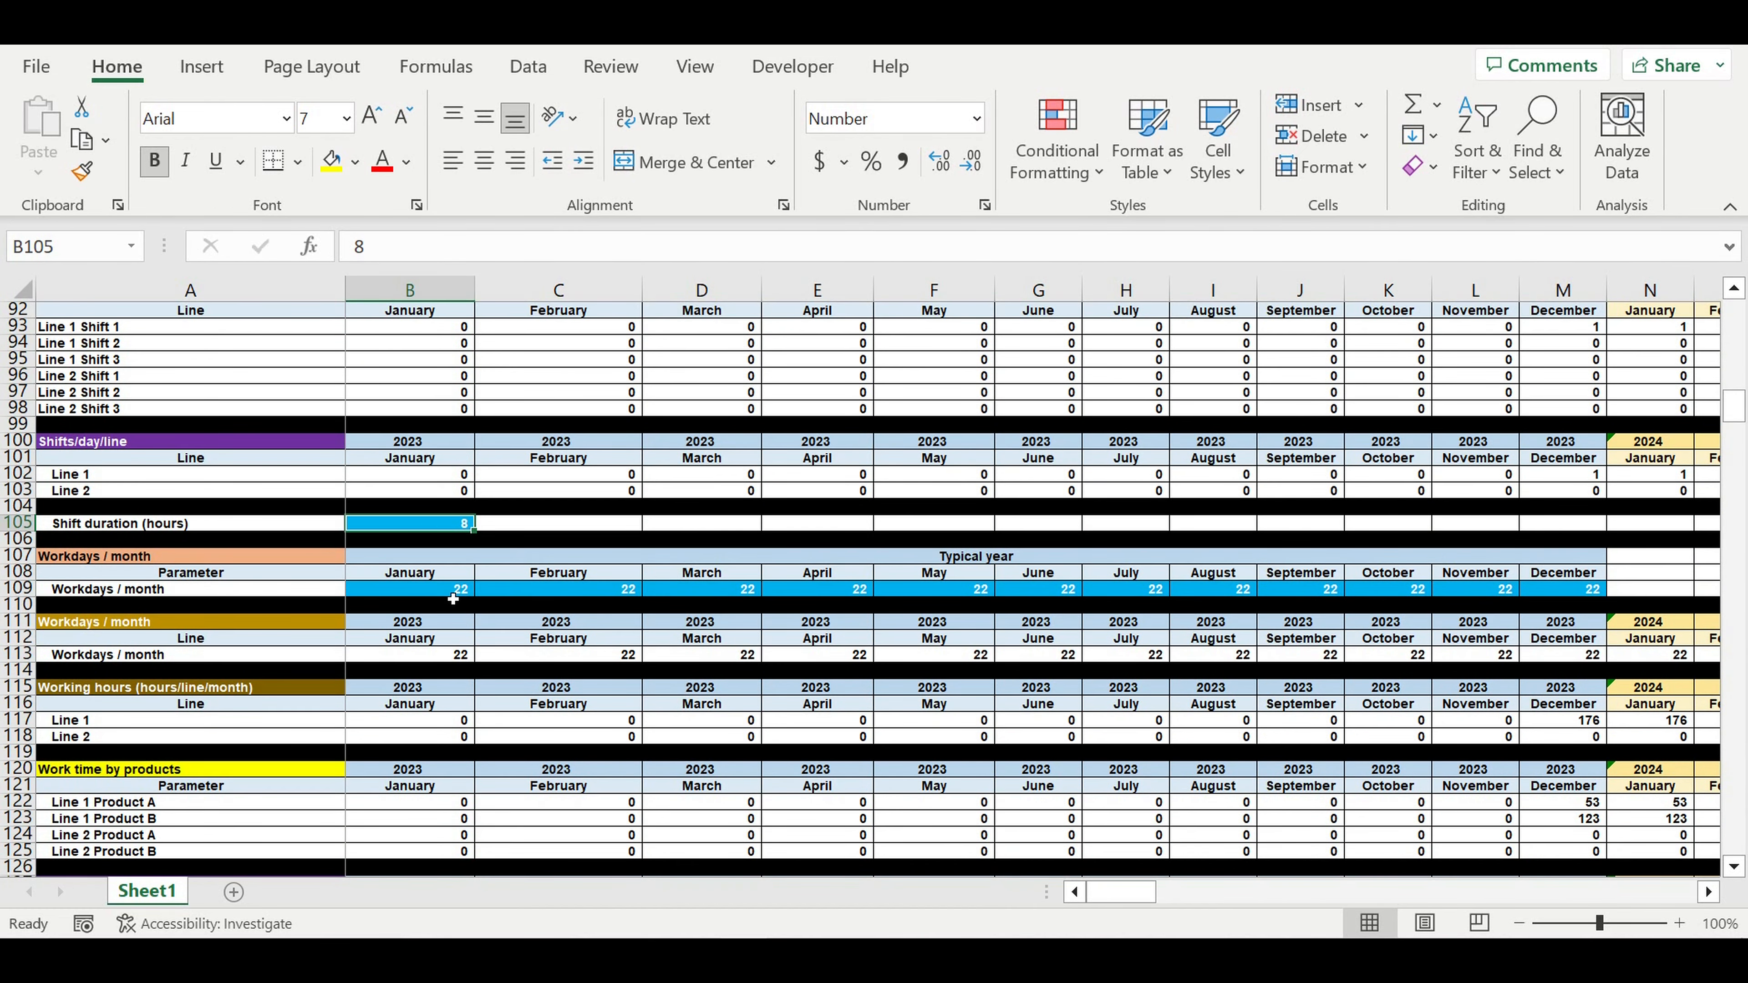
{"action": "left_click_drag", "start_coordinate": [428, 594], "coordinate": [1559, 595]}
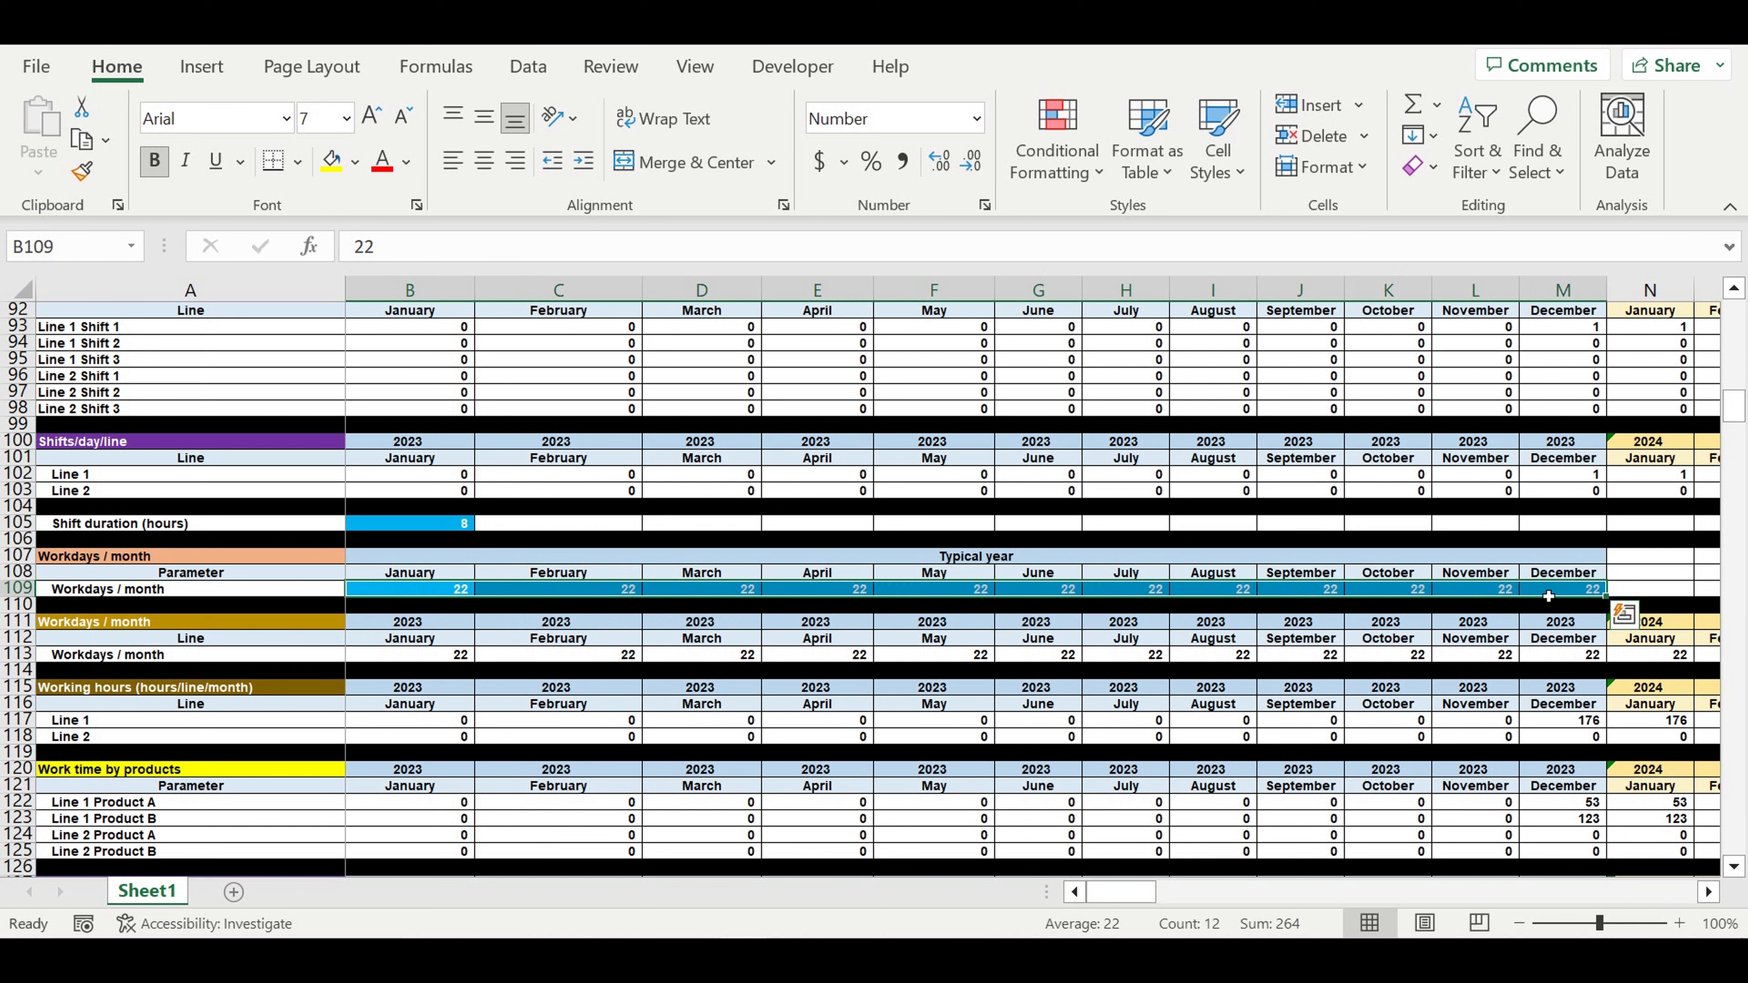
{"action": "left_click_drag", "start_coordinate": [1548, 596], "coordinate": [427, 595]}
{"action": "scroll", "coordinate": [688, 590], "scroll_direction": "down", "scroll_amount": 4}
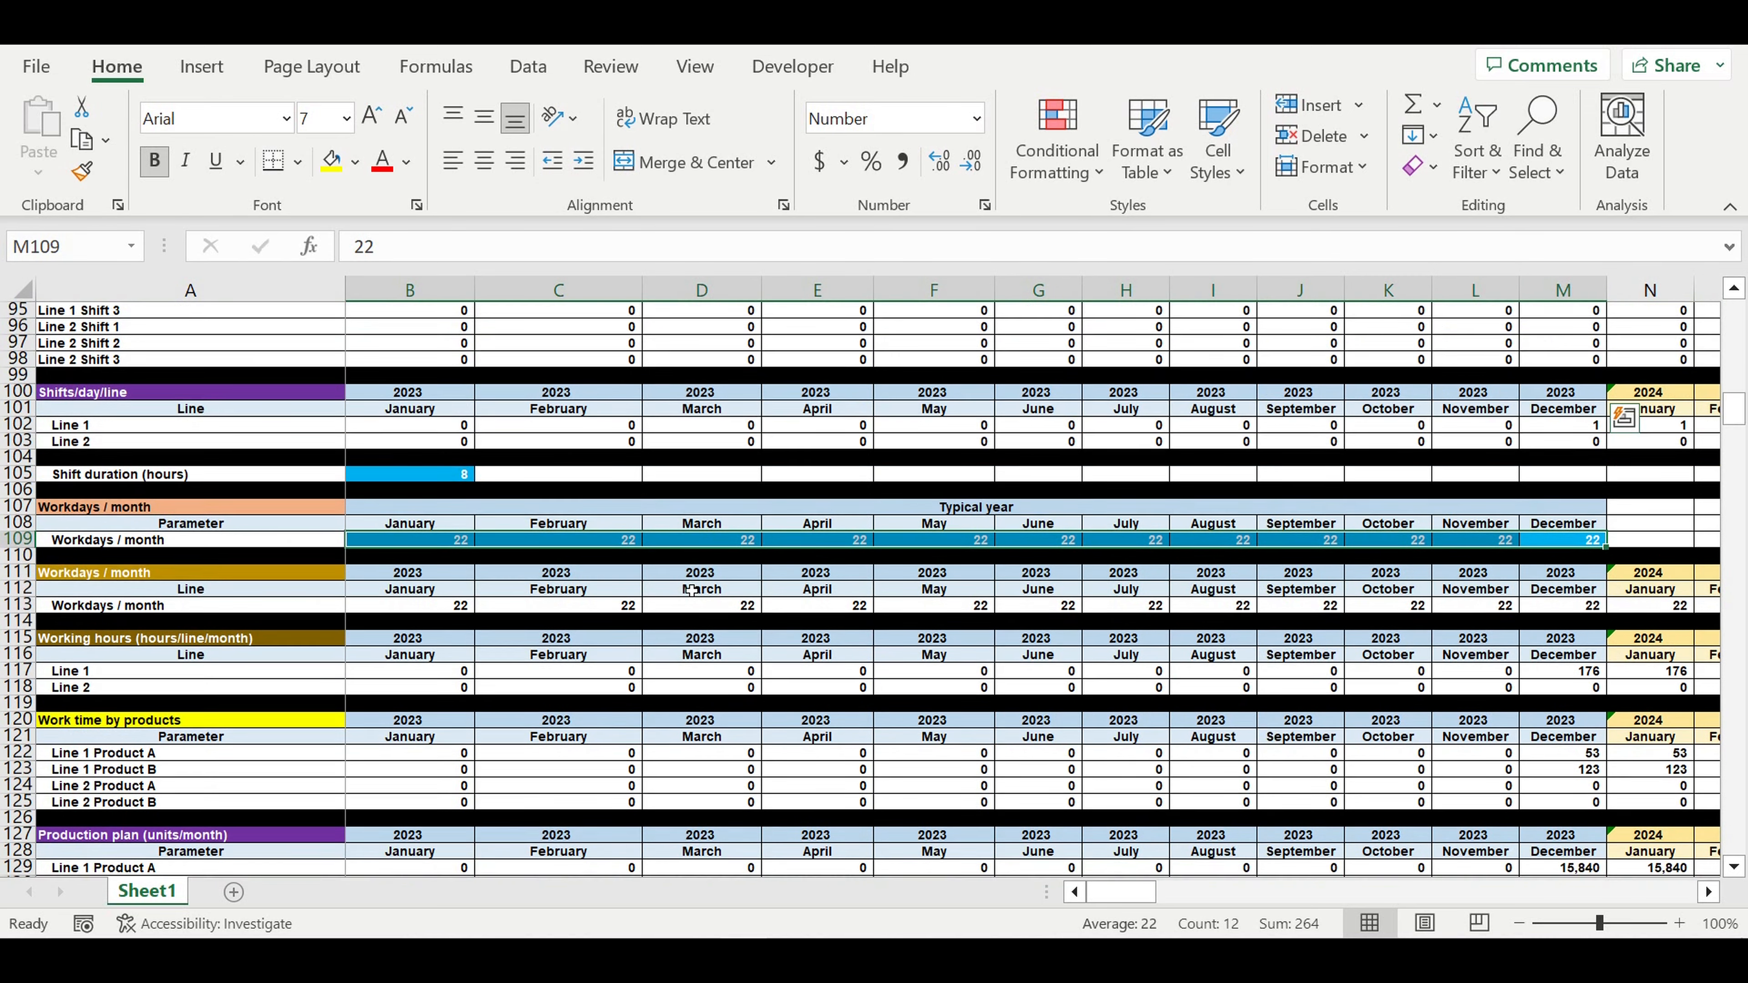
{"action": "scroll", "coordinate": [694, 592], "scroll_direction": "down", "scroll_amount": 9}
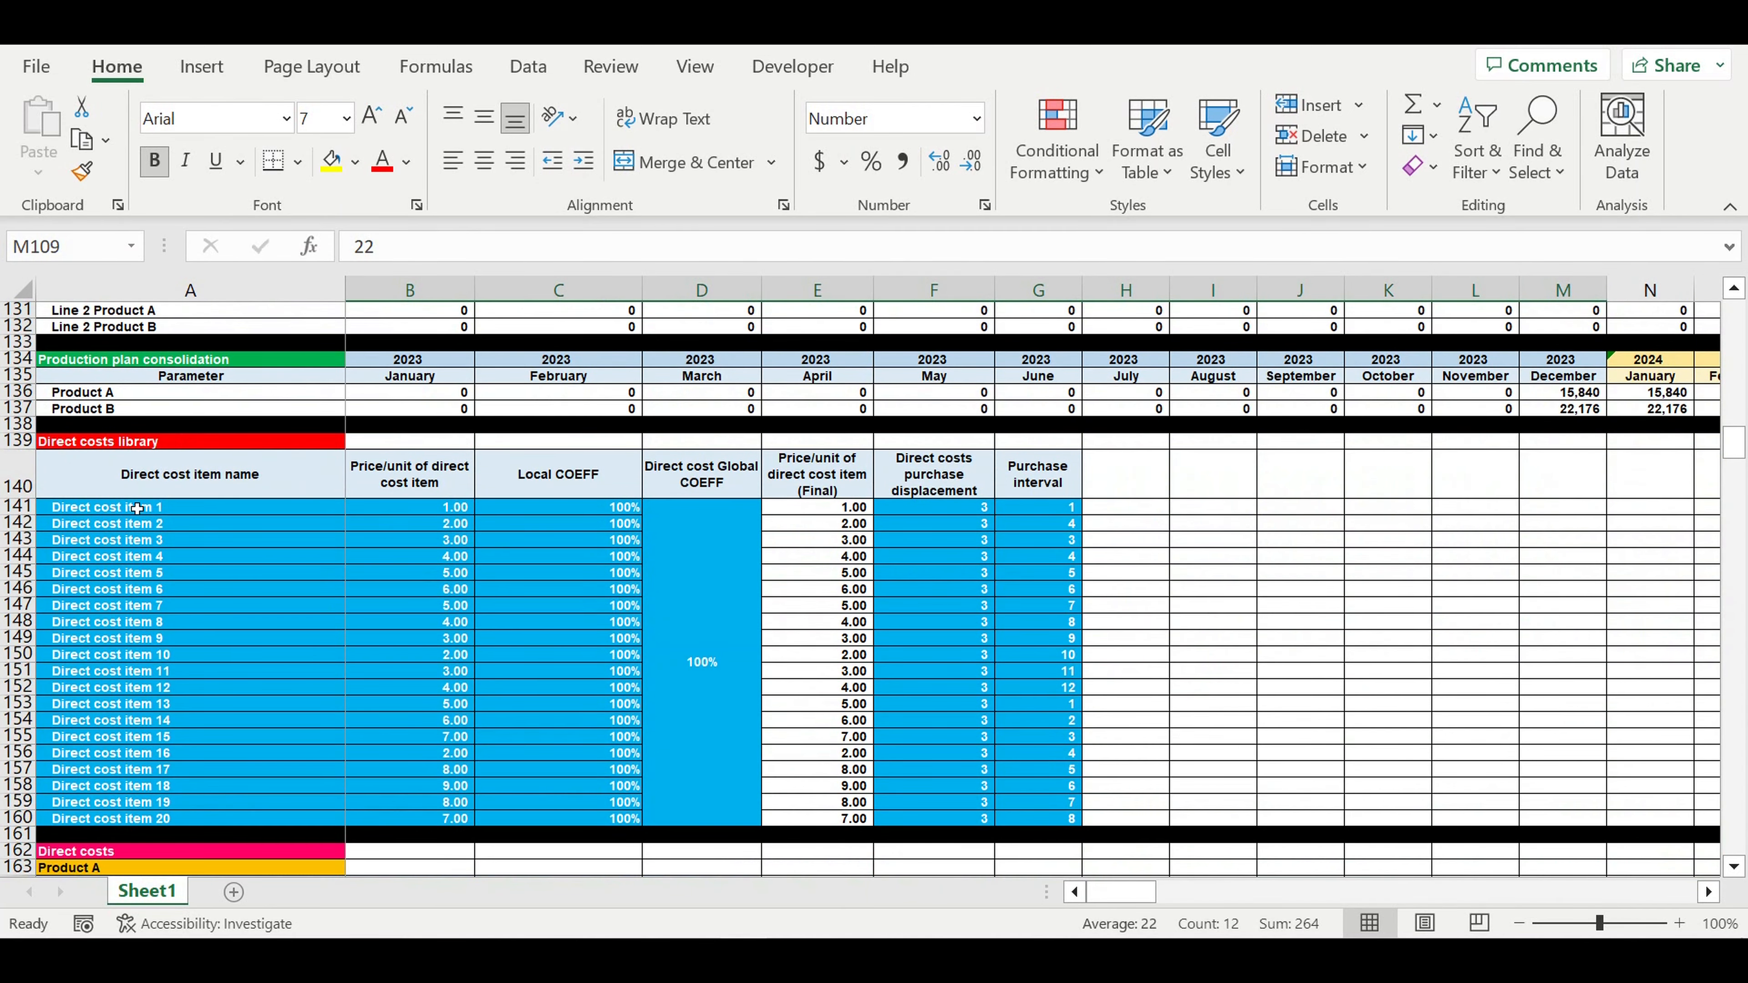
{"action": "left_click_drag", "start_coordinate": [145, 513], "coordinate": [129, 825]}
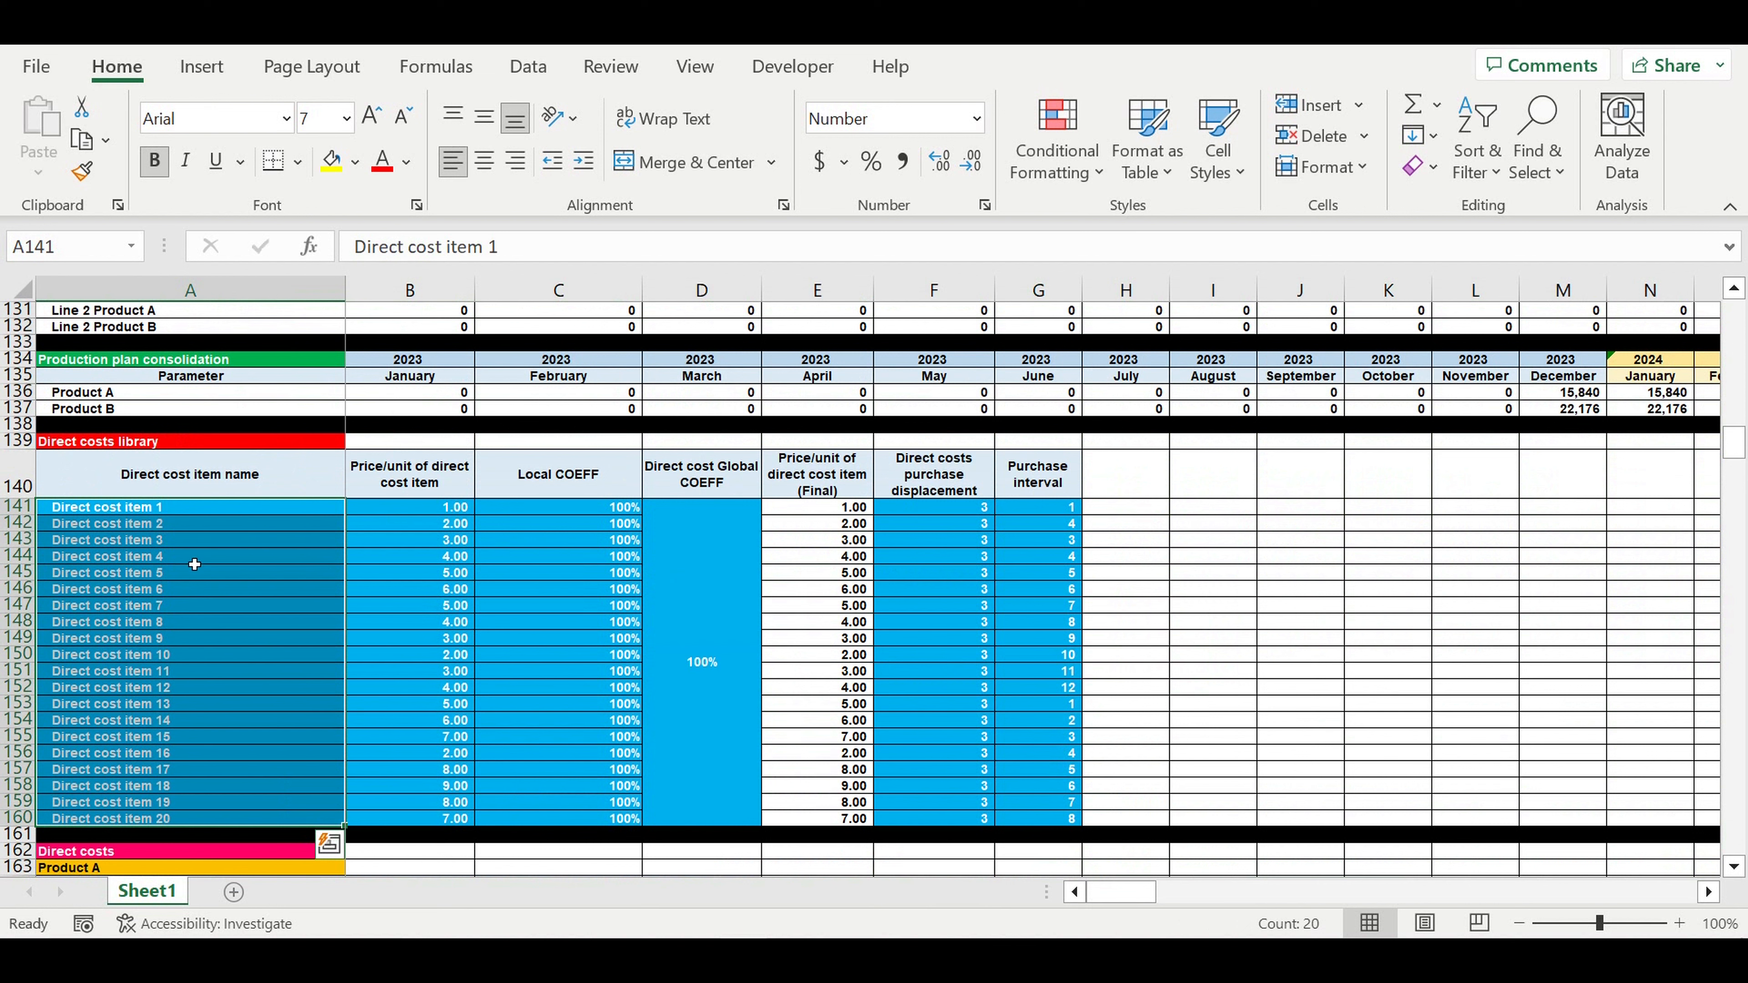
{"action": "left_click_drag", "start_coordinate": [422, 511], "coordinate": [413, 720]}
{"action": "left_click_drag", "start_coordinate": [172, 573], "coordinate": [169, 739]}
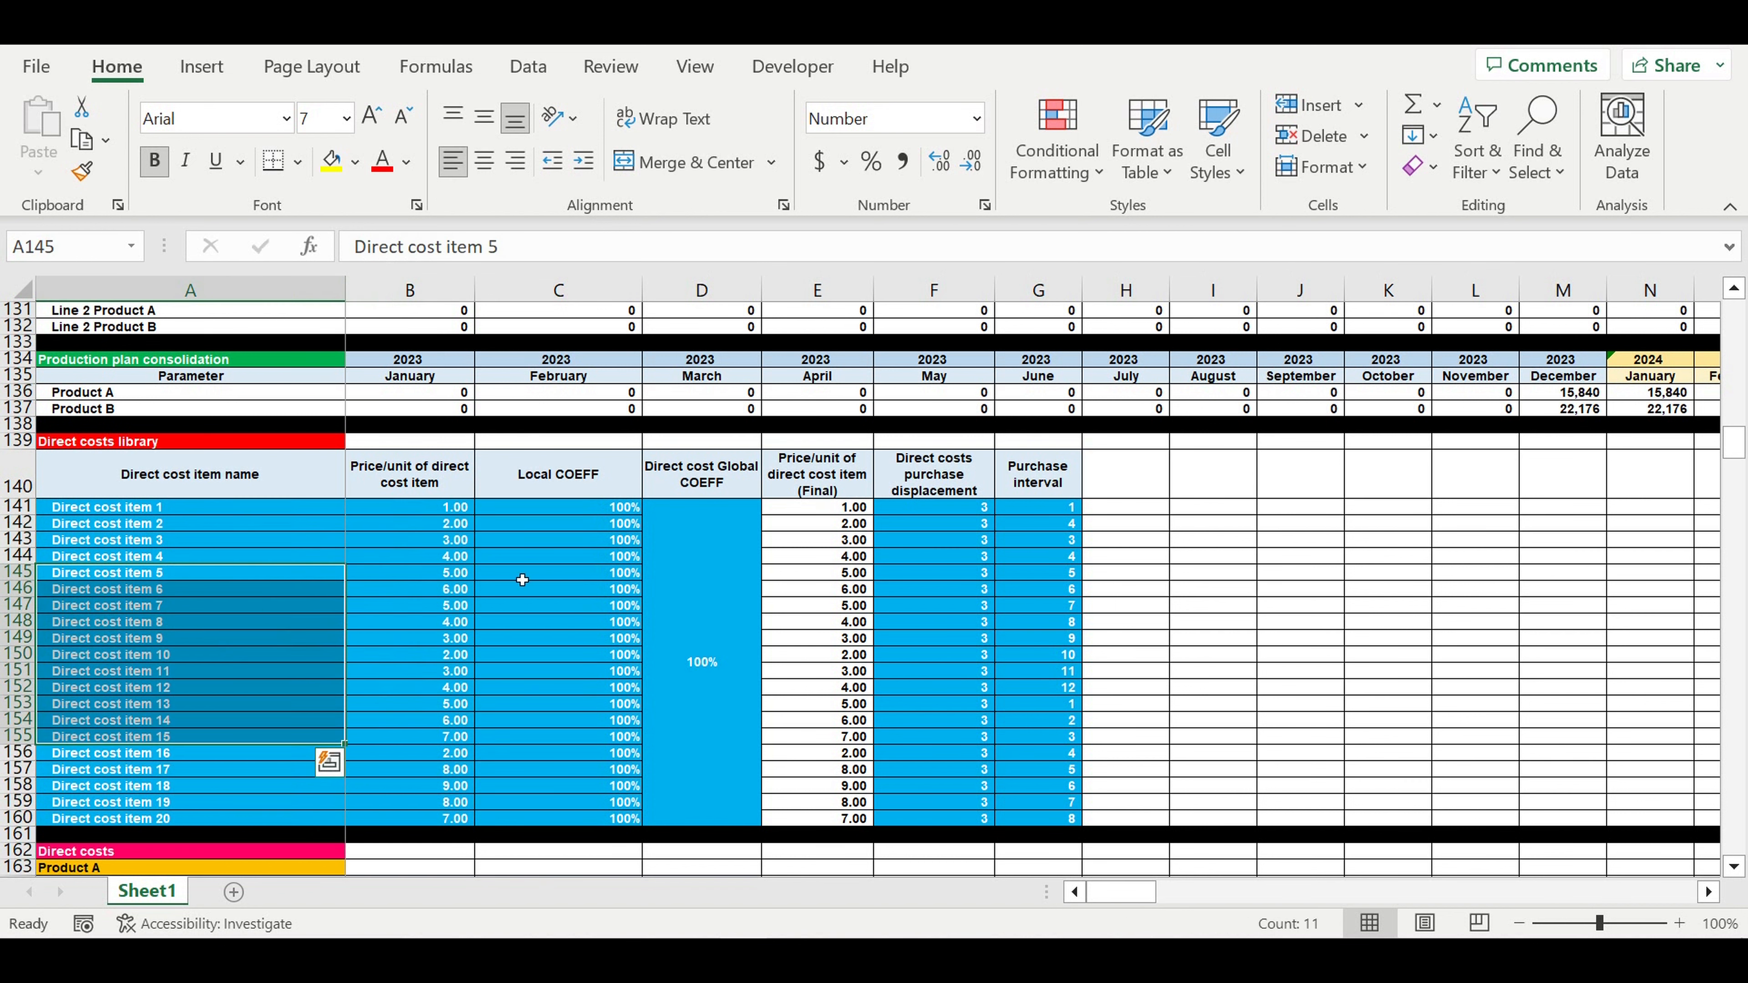
{"action": "left_click", "coordinate": [598, 517]}
{"action": "left_click_drag", "start_coordinate": [598, 517], "coordinate": [598, 719]}
{"action": "left_click_drag", "start_coordinate": [447, 555], "coordinate": [448, 740]}
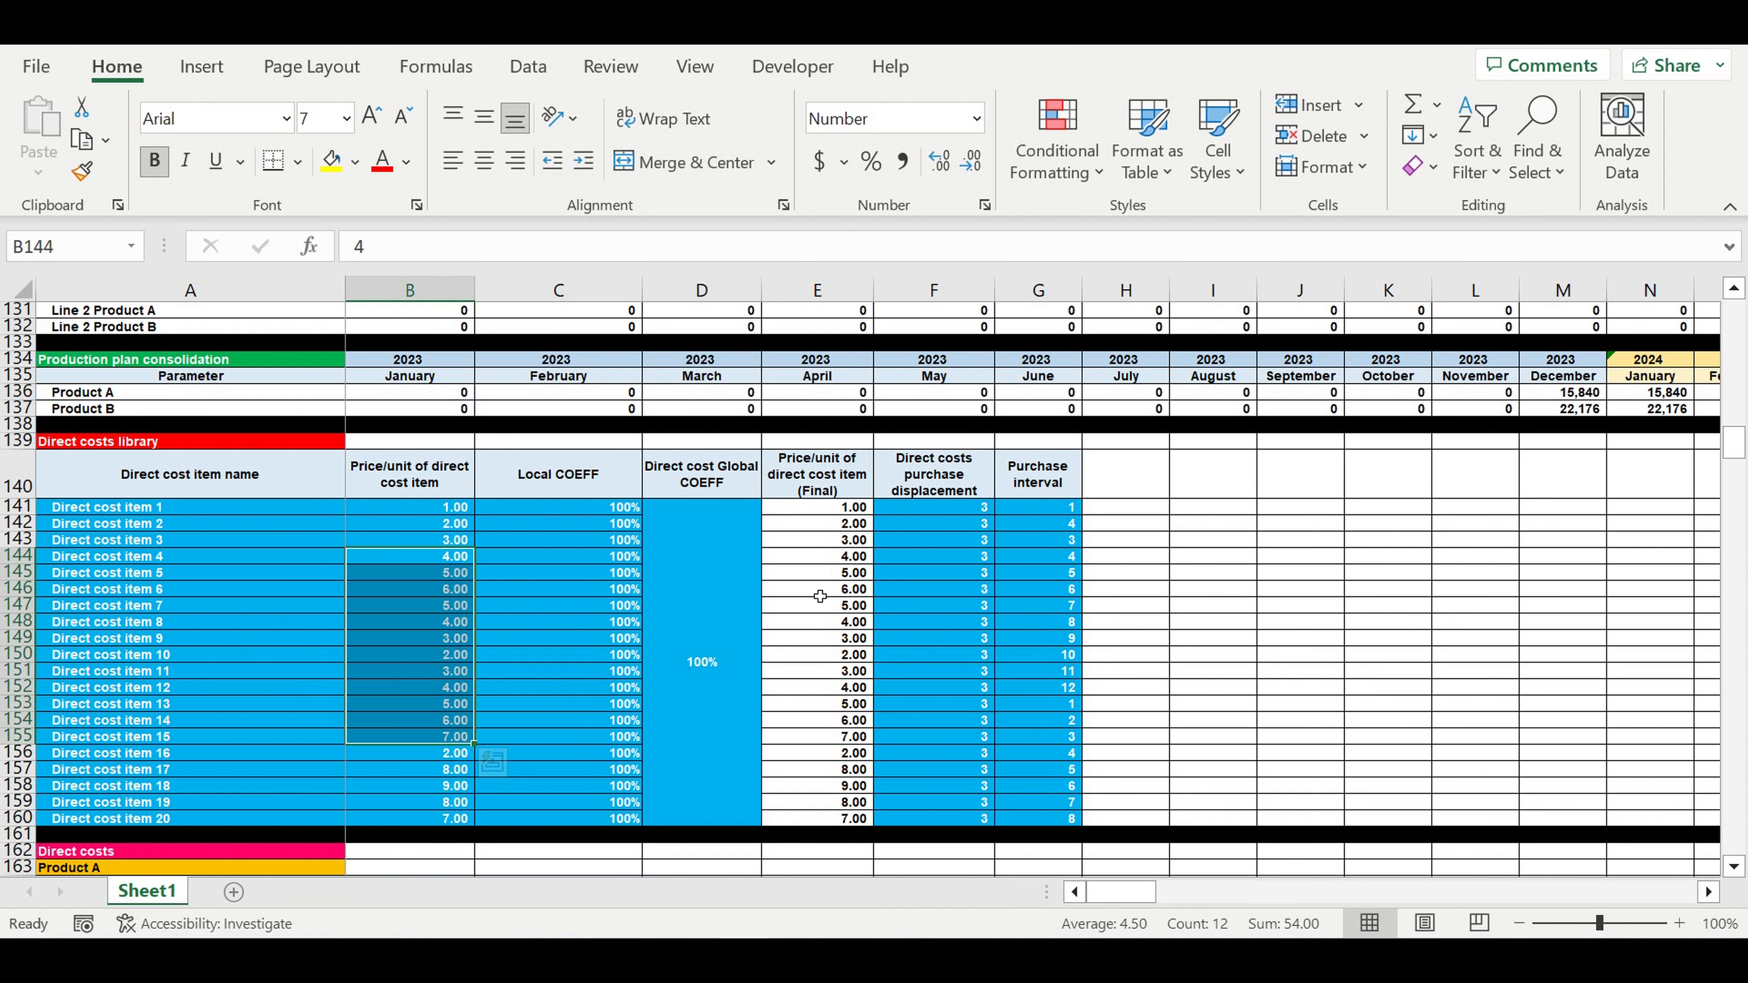
{"action": "left_click", "coordinate": [951, 511]}
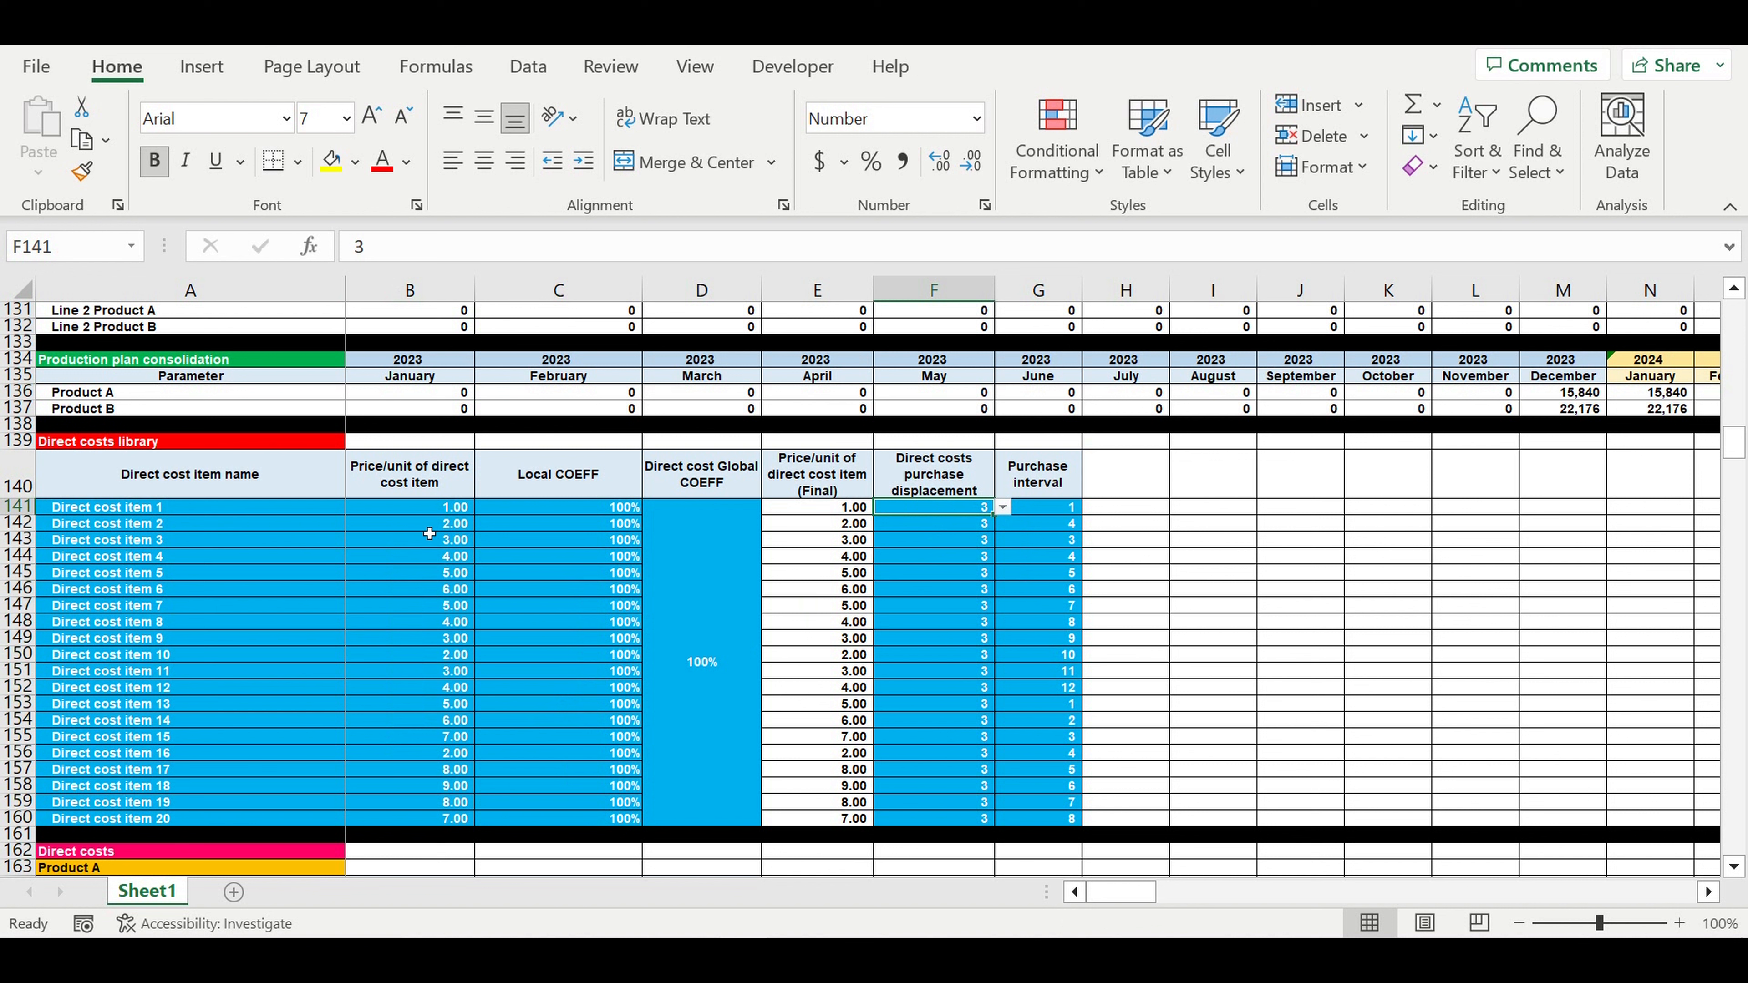
{"action": "left_click", "coordinate": [172, 514]}
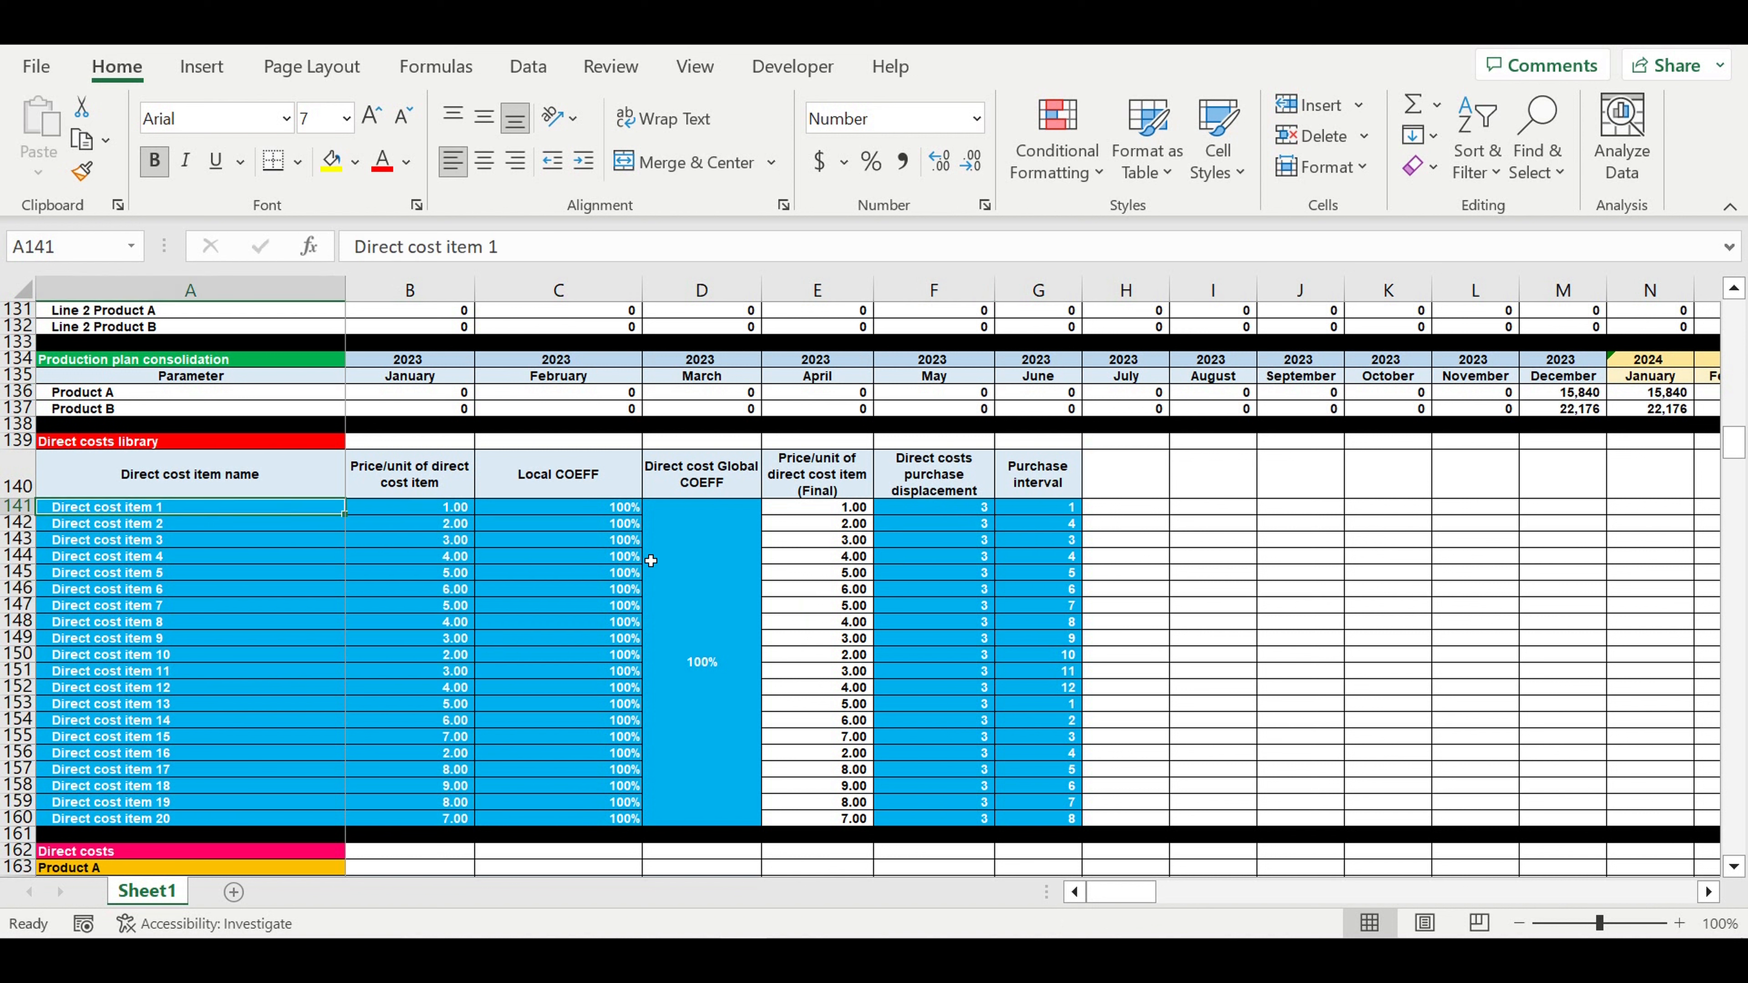
{"action": "left_click", "coordinate": [969, 515]}
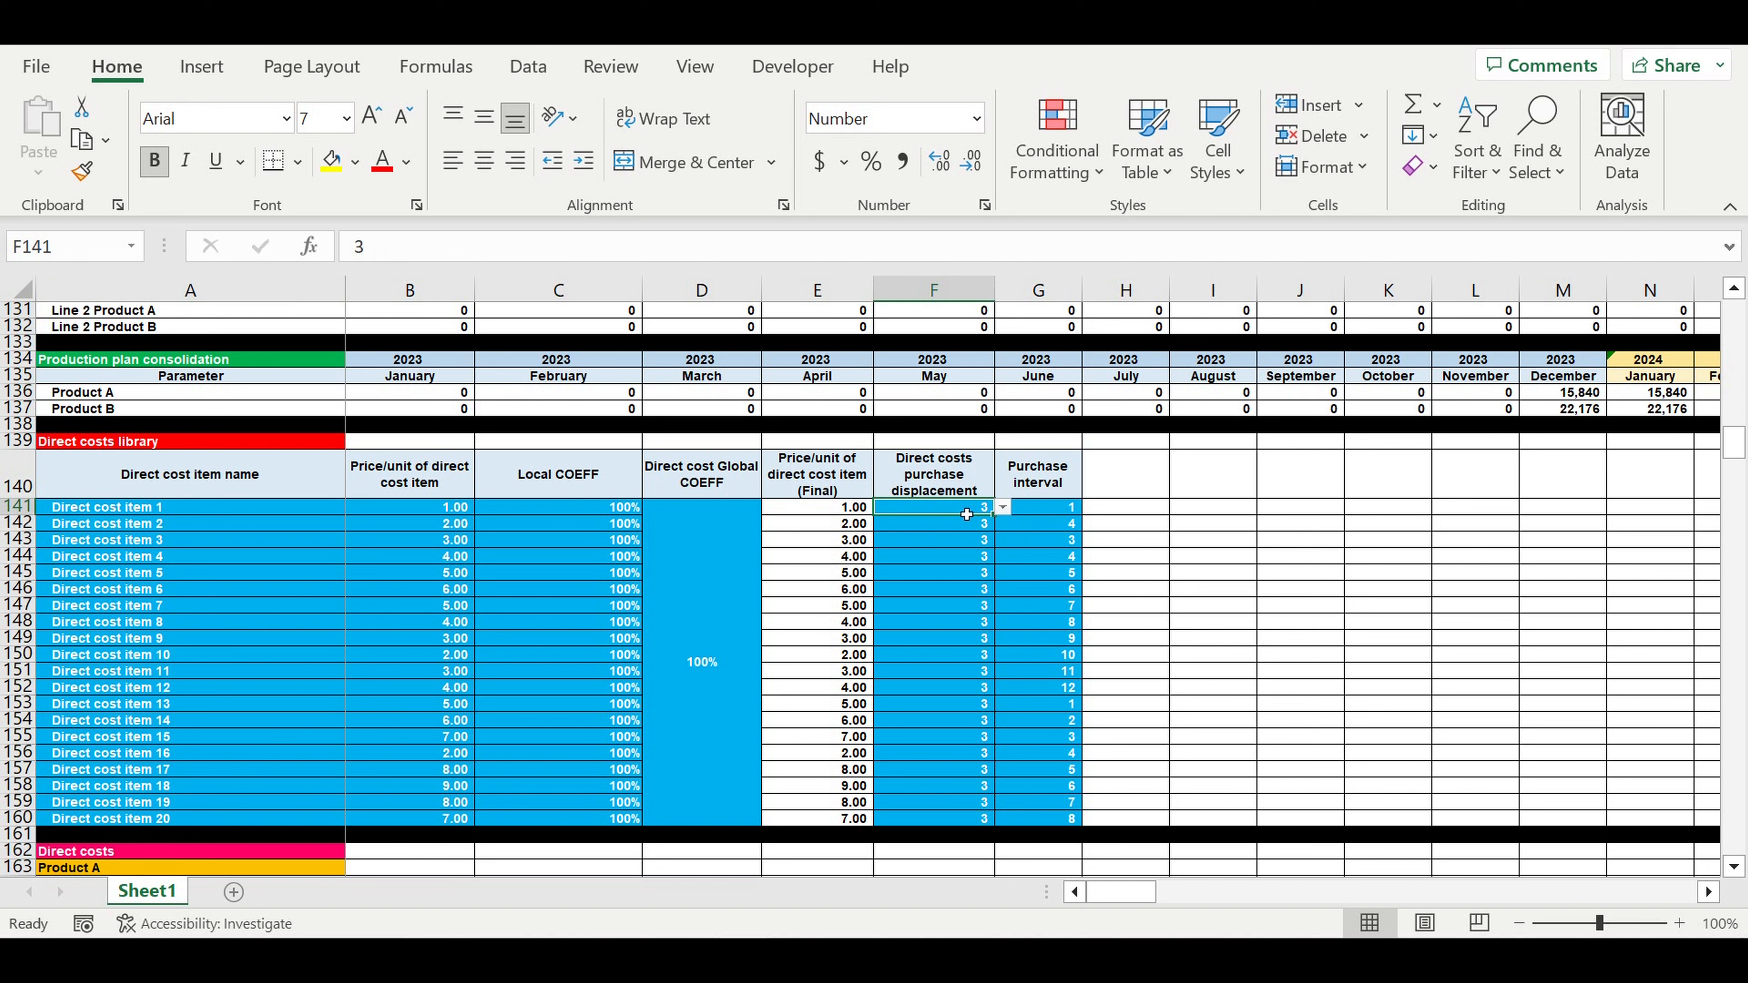
- Set Direct cost item 1's purchase displacement to 1 month, after briefly trying 0
{"action": "left_click", "coordinate": [1003, 507]}
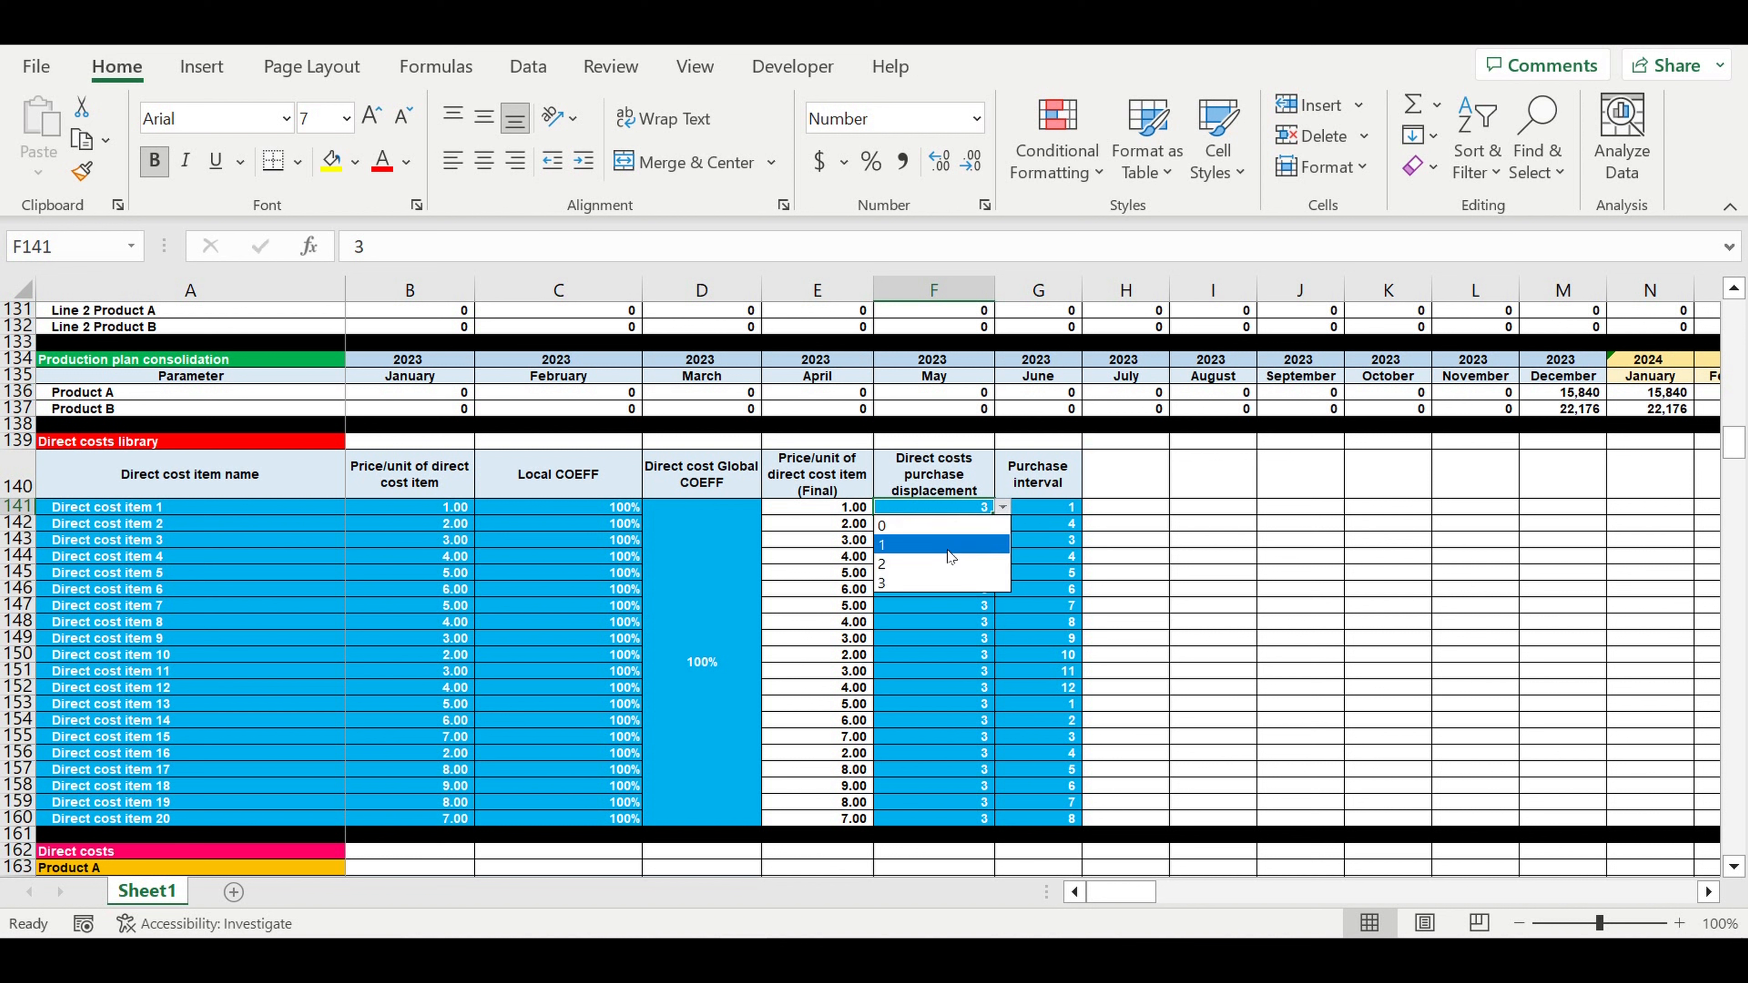
{"action": "left_click", "coordinate": [934, 536]}
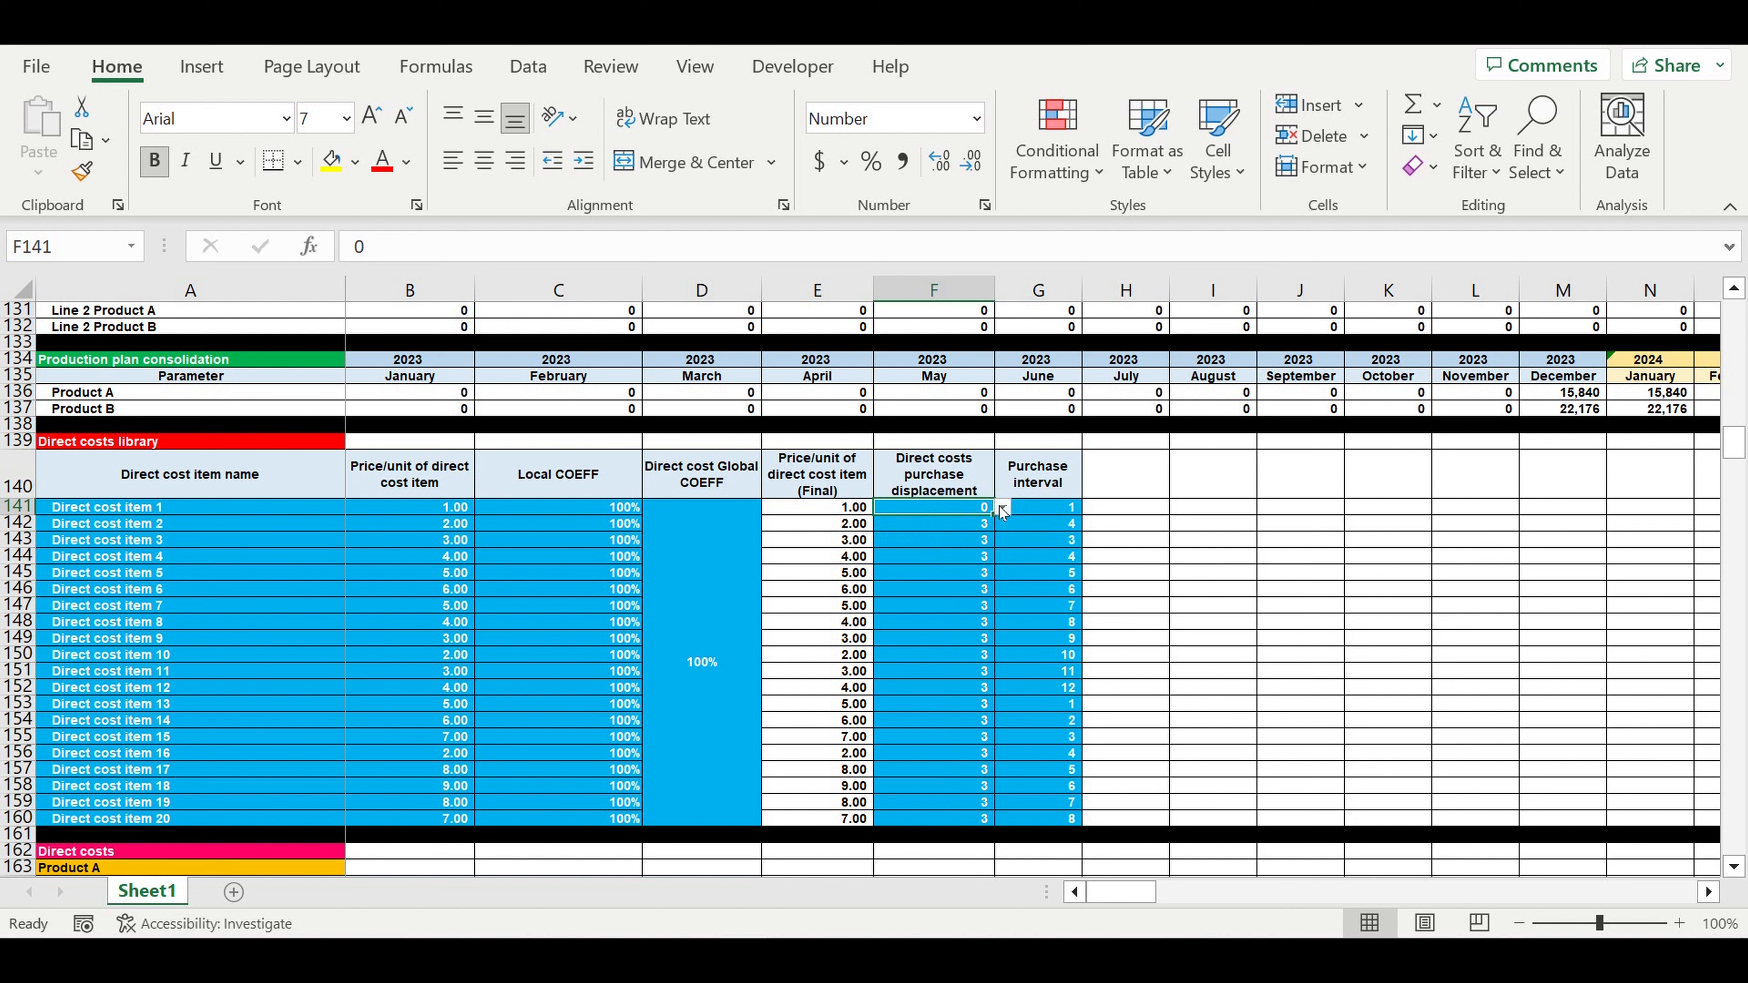
{"action": "left_click", "coordinate": [1003, 507]}
{"action": "left_click", "coordinate": [944, 537]}
{"action": "left_click", "coordinate": [1036, 510]}
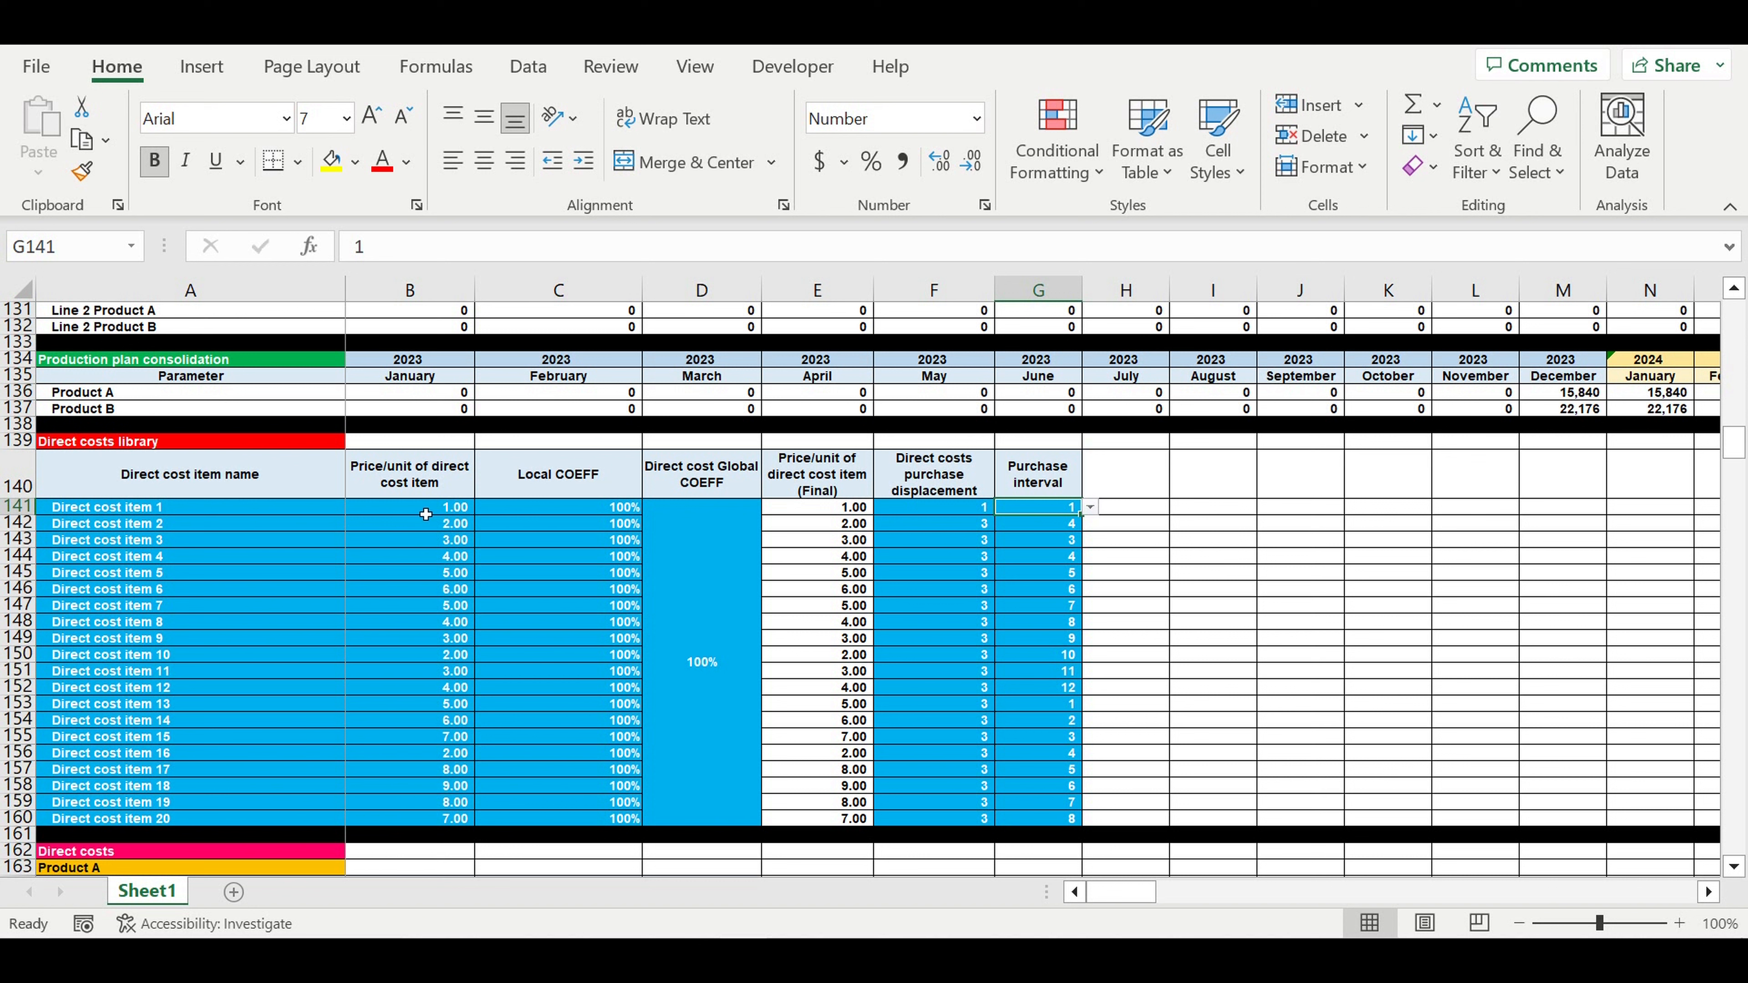
{"action": "left_click_drag", "start_coordinate": [157, 515], "coordinate": [324, 764]}
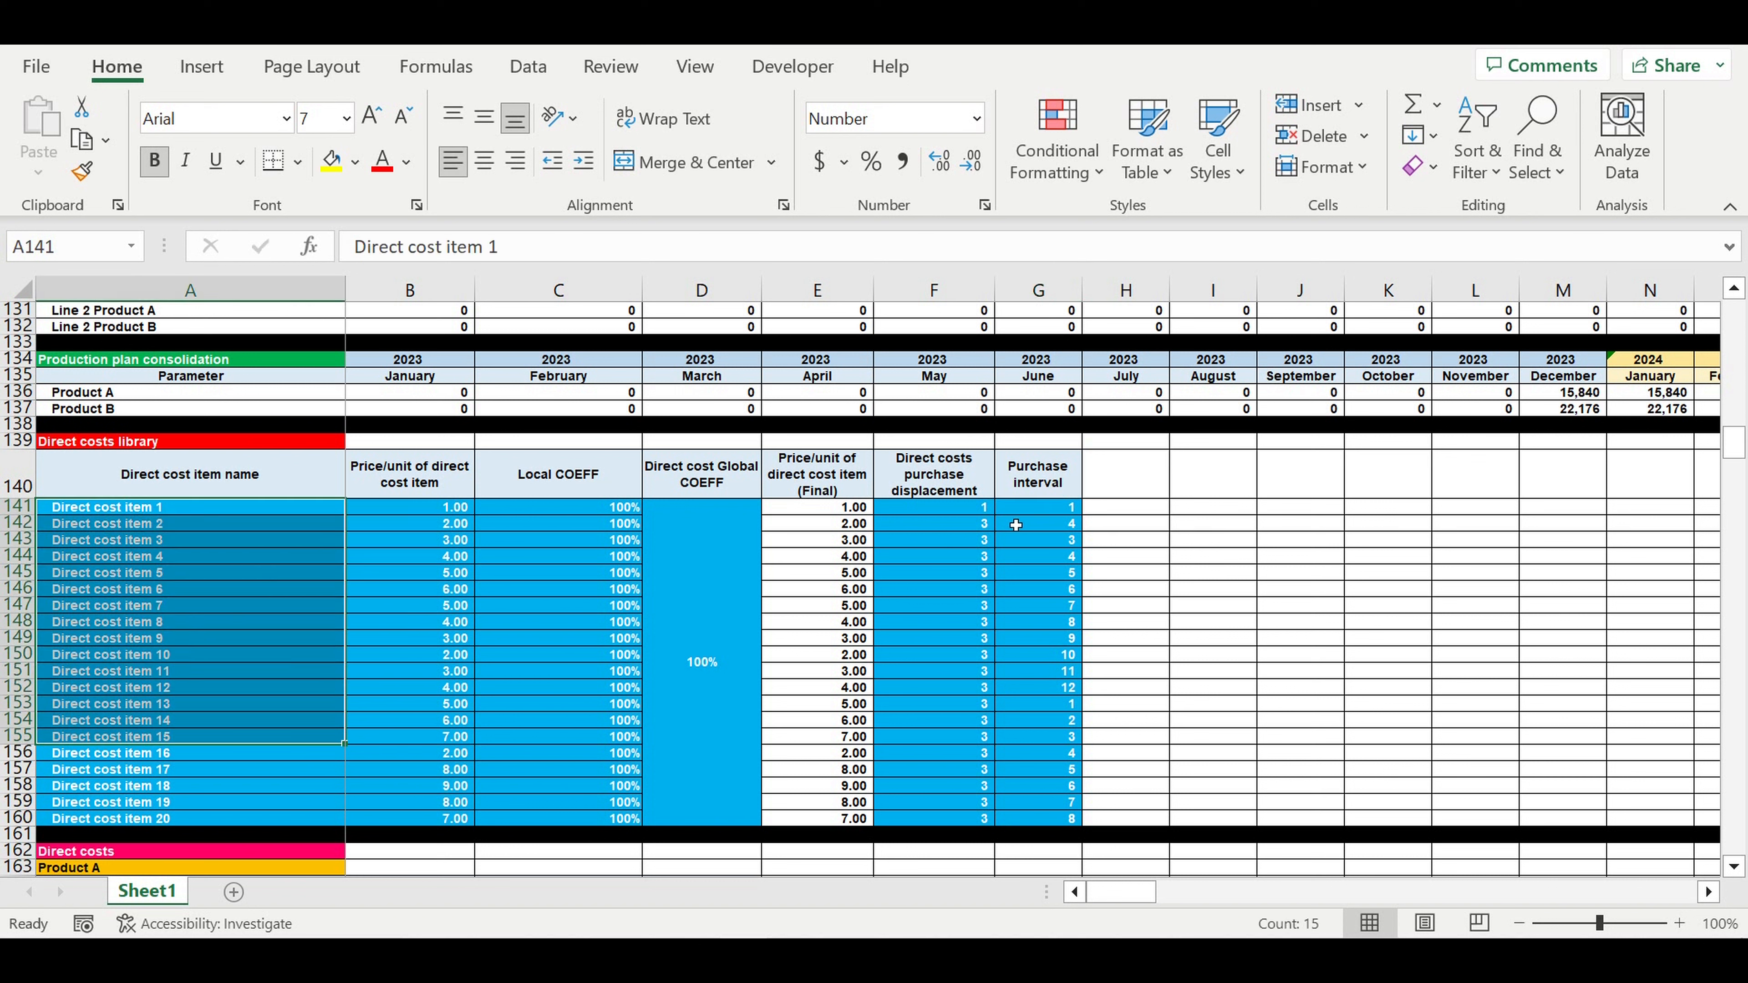
{"action": "left_click", "coordinate": [1057, 514]}
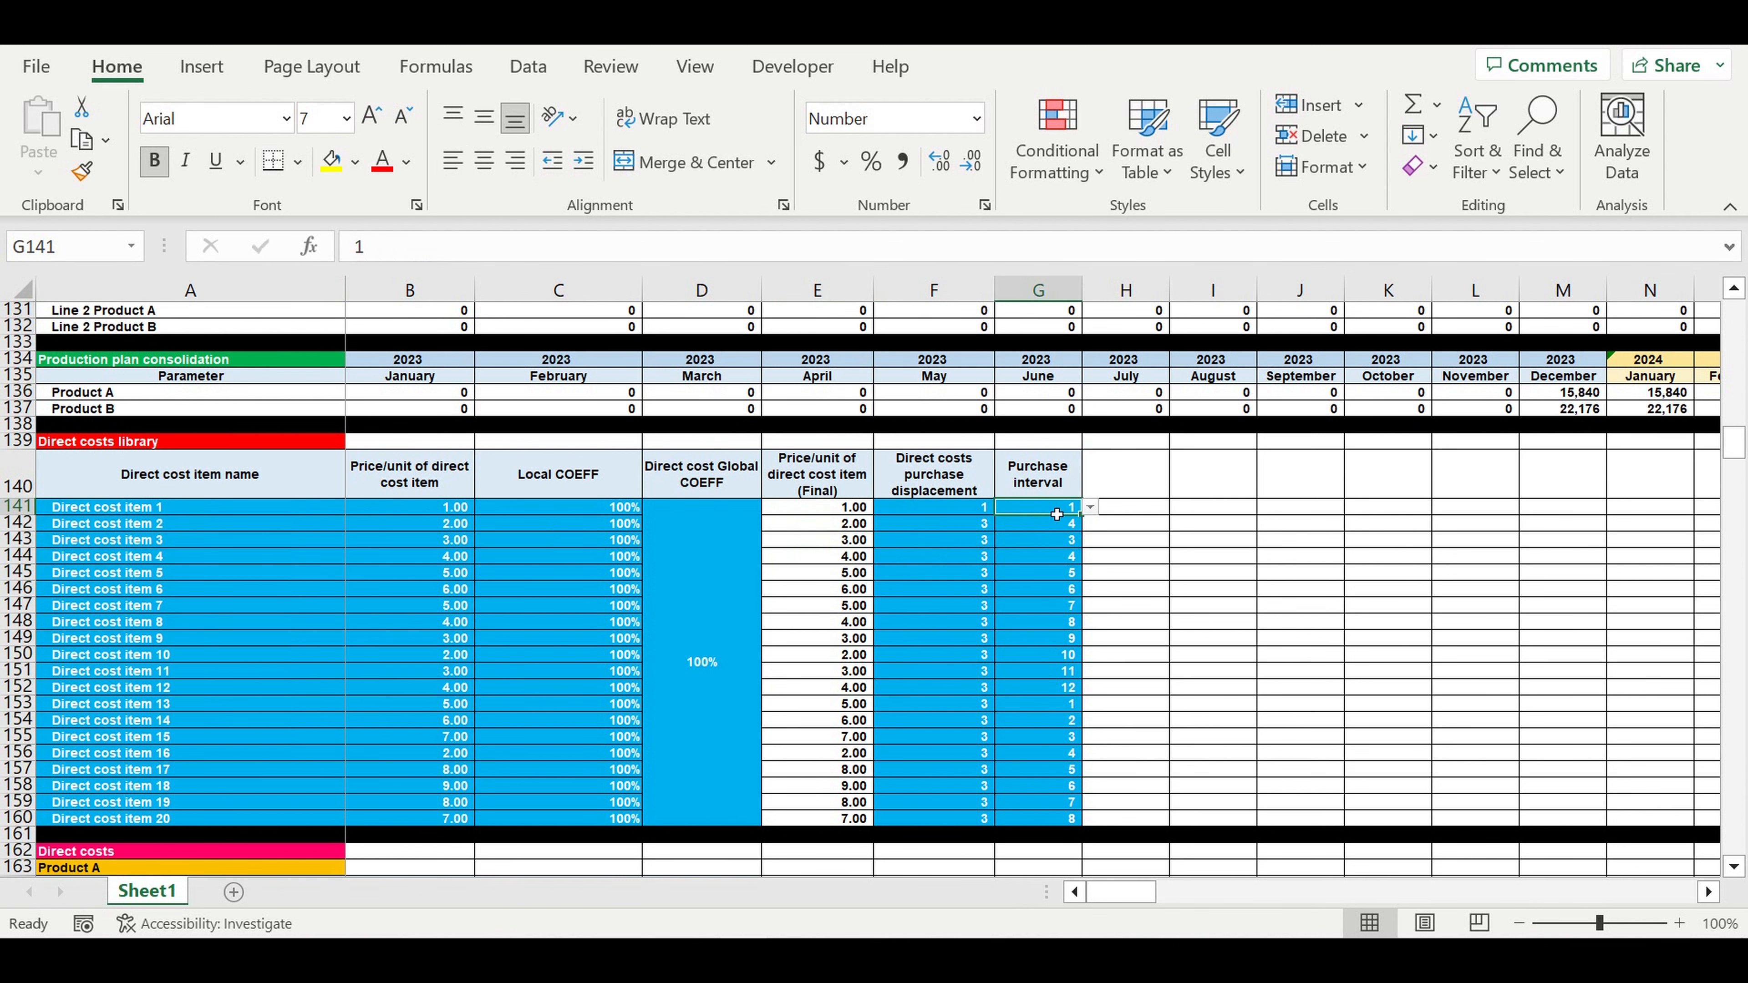
{"action": "left_click", "coordinate": [1089, 509]}
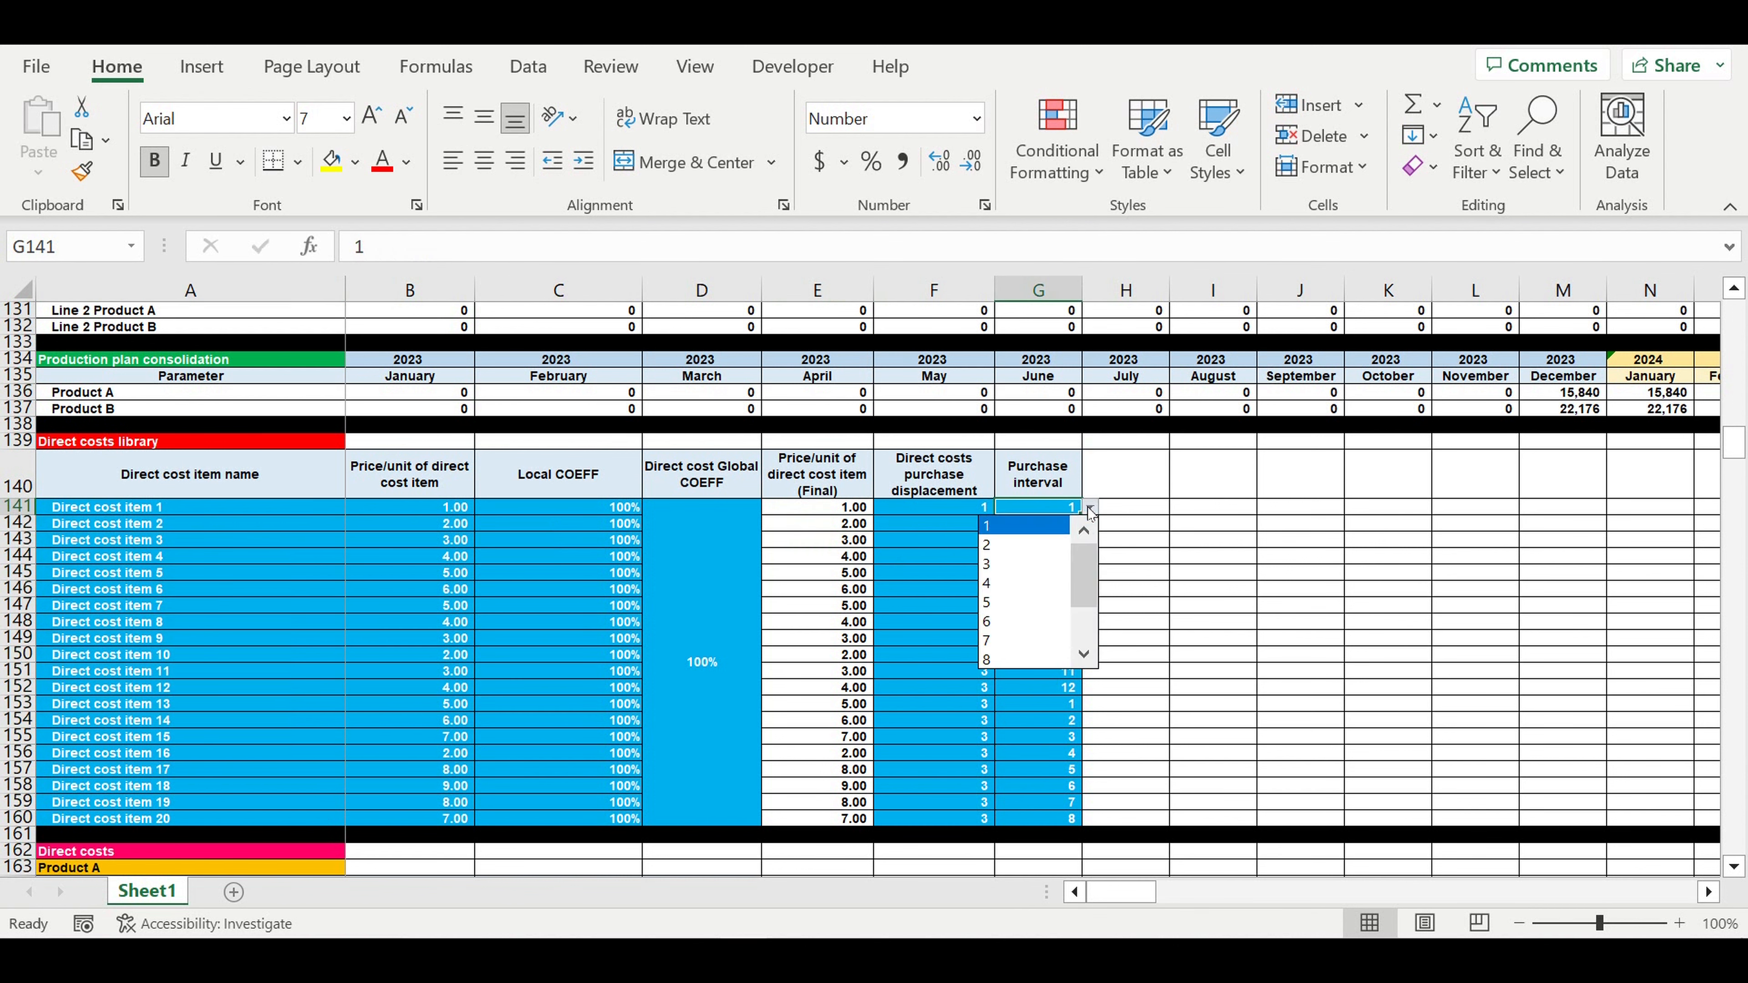
{"action": "left_click", "coordinate": [1248, 524]}
{"action": "left_click", "coordinate": [1051, 528]}
{"action": "left_click", "coordinate": [1091, 524]}
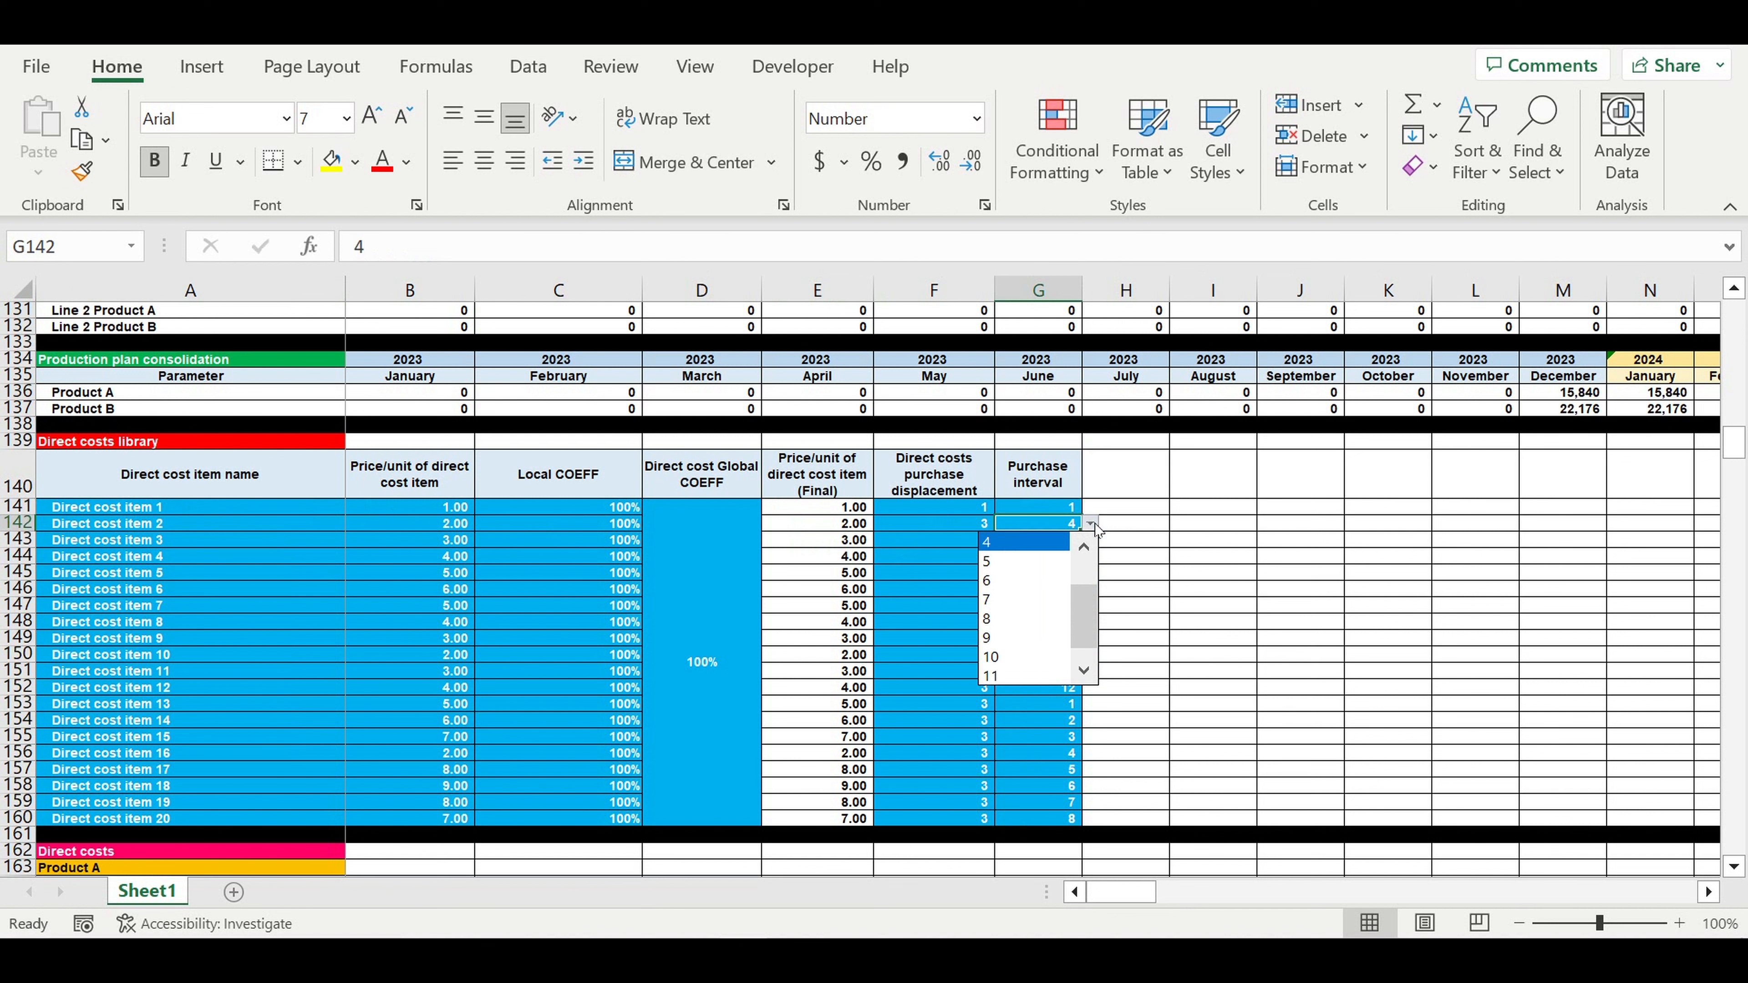
{"action": "left_click", "coordinate": [1093, 526]}
{"action": "left_click", "coordinate": [1040, 693]}
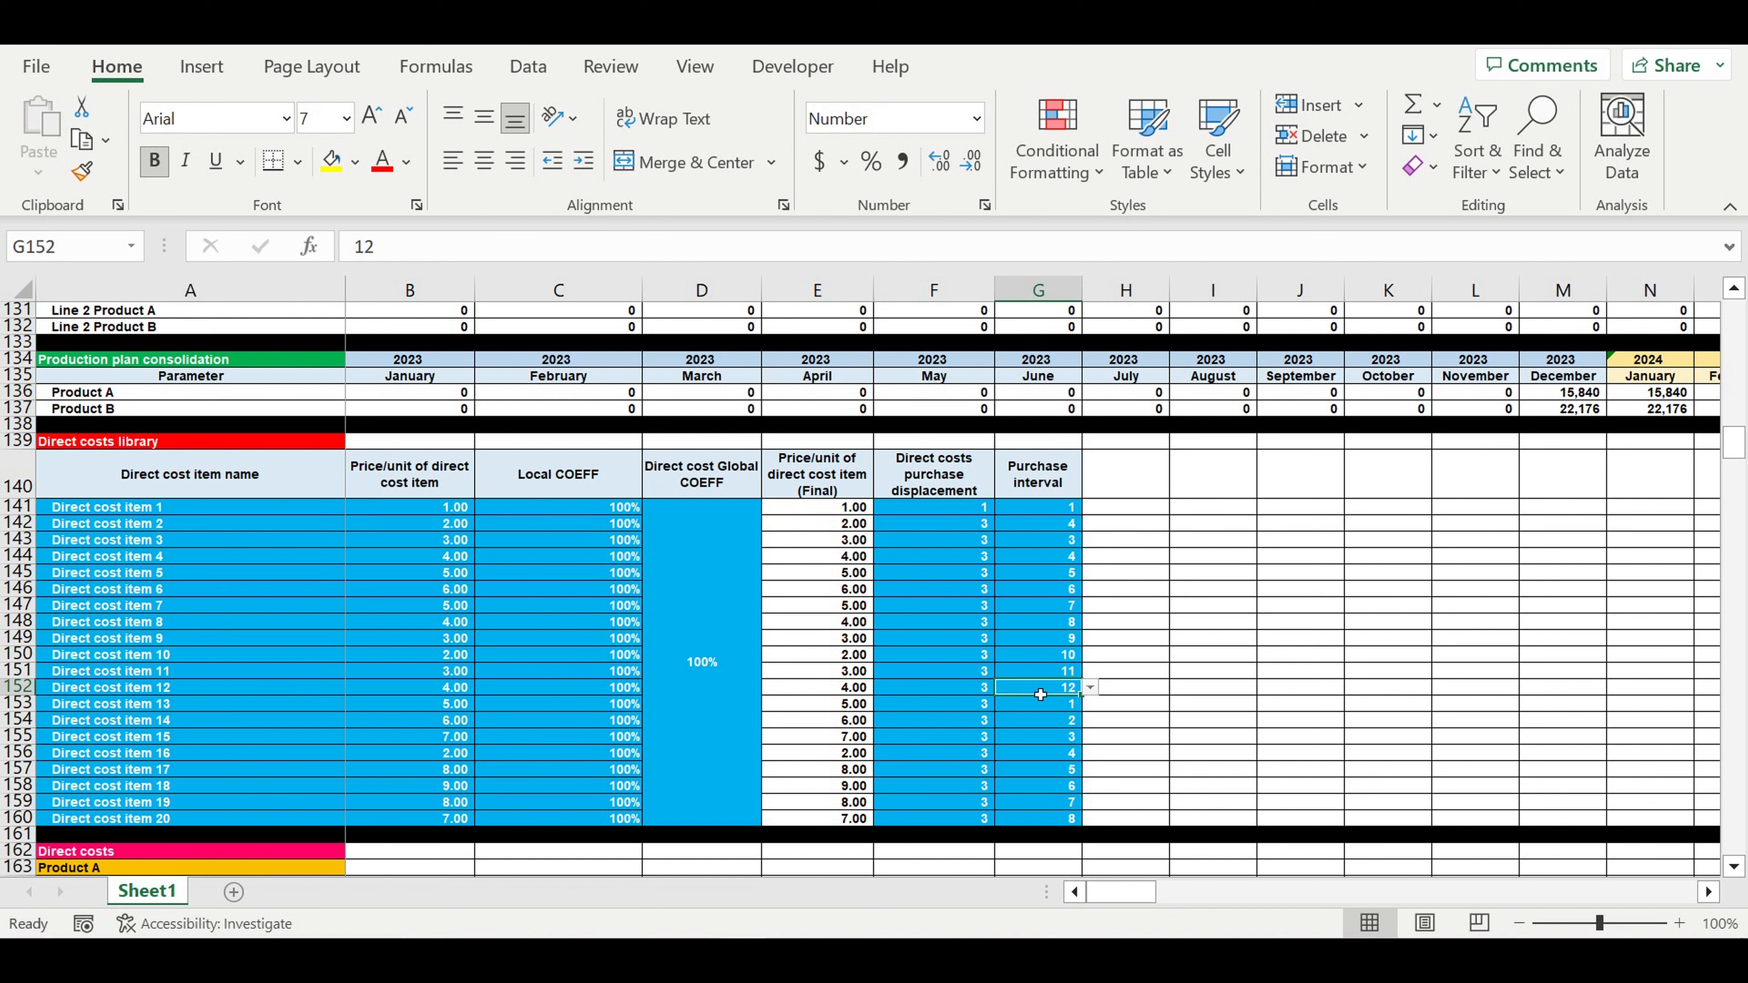
{"action": "left_click", "coordinate": [1090, 689]}
{"action": "left_click", "coordinate": [1247, 660]}
{"action": "scroll", "coordinate": [1188, 628], "scroll_direction": "down", "scroll_amount": 1}
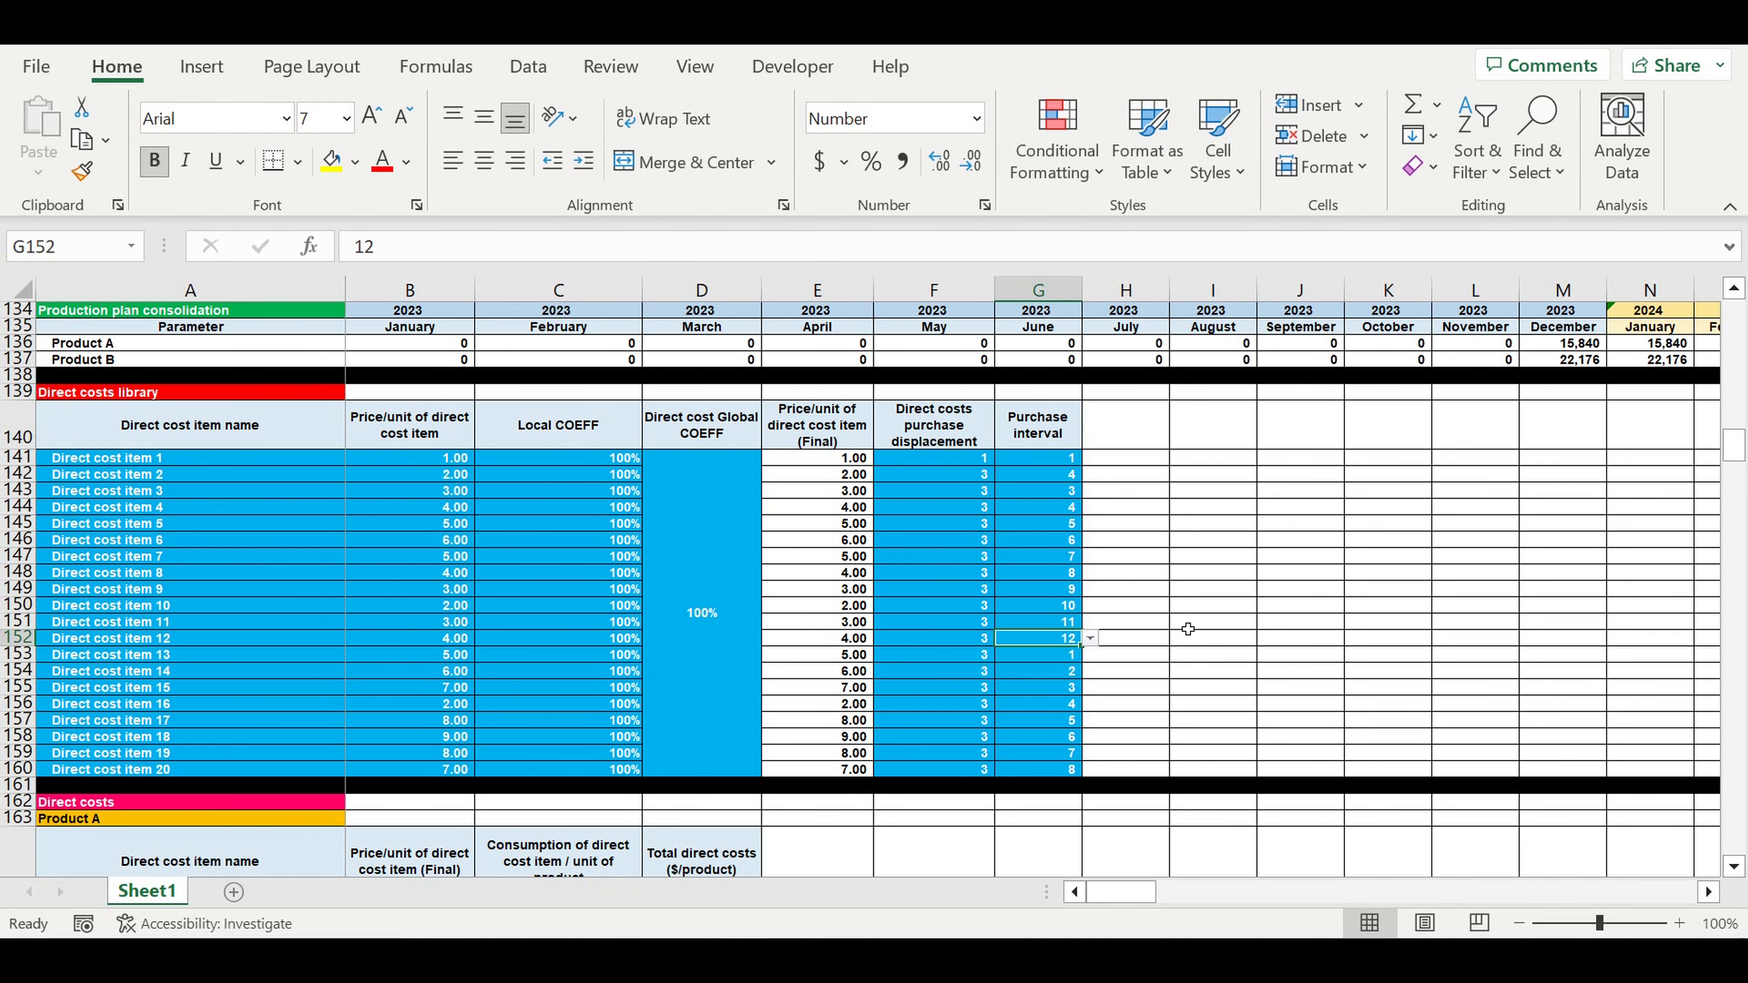
- Review the direct cost items already listed for Product A
{"action": "scroll", "coordinate": [1188, 628], "scroll_direction": "down", "scroll_amount": 5}
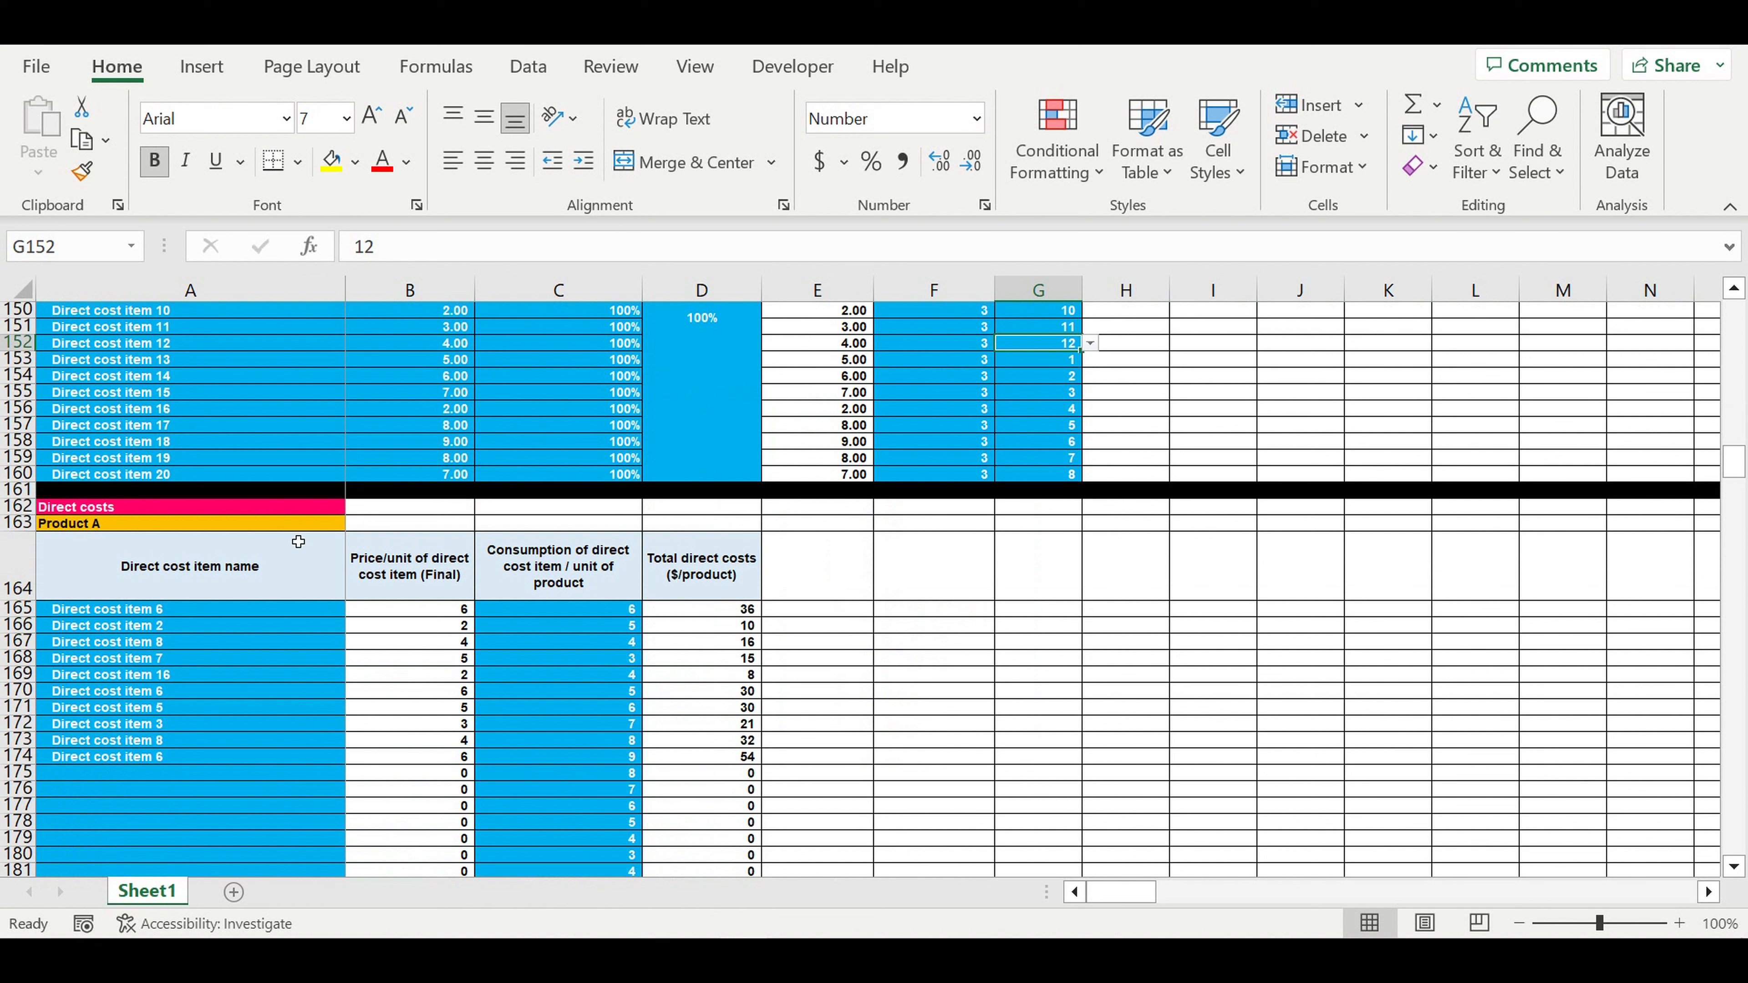
{"action": "left_click_drag", "start_coordinate": [165, 612], "coordinate": [161, 772]}
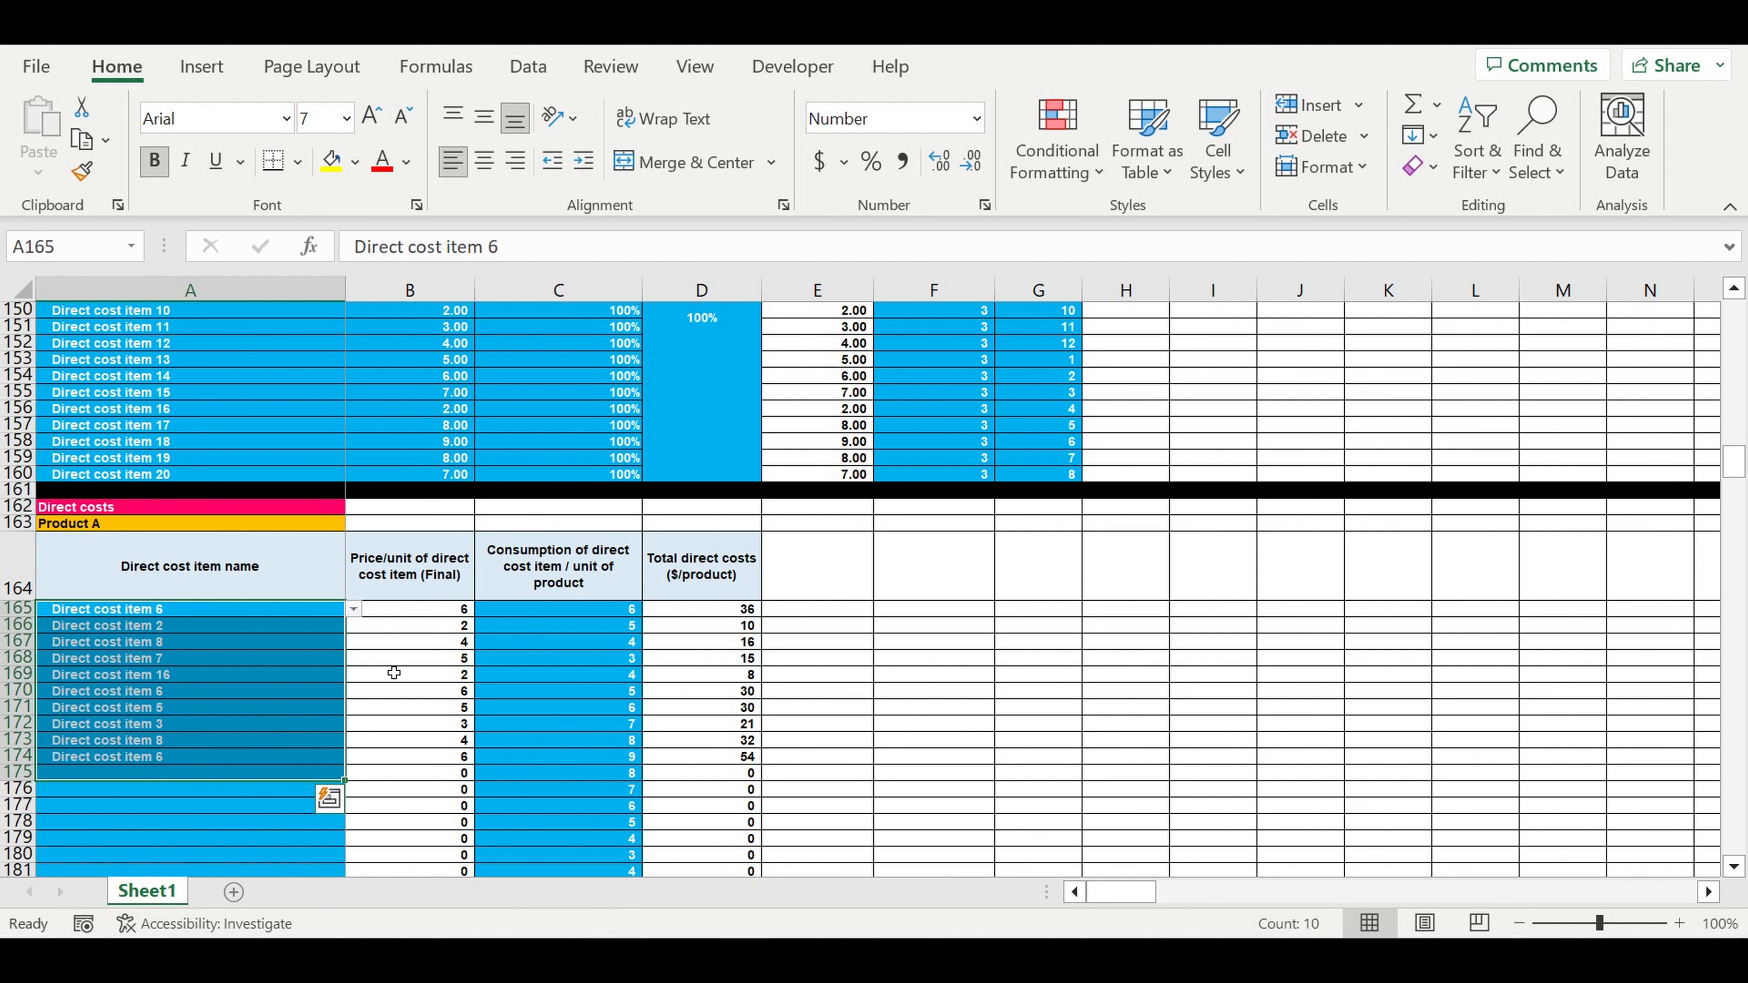
{"action": "left_click", "coordinate": [96, 525]}
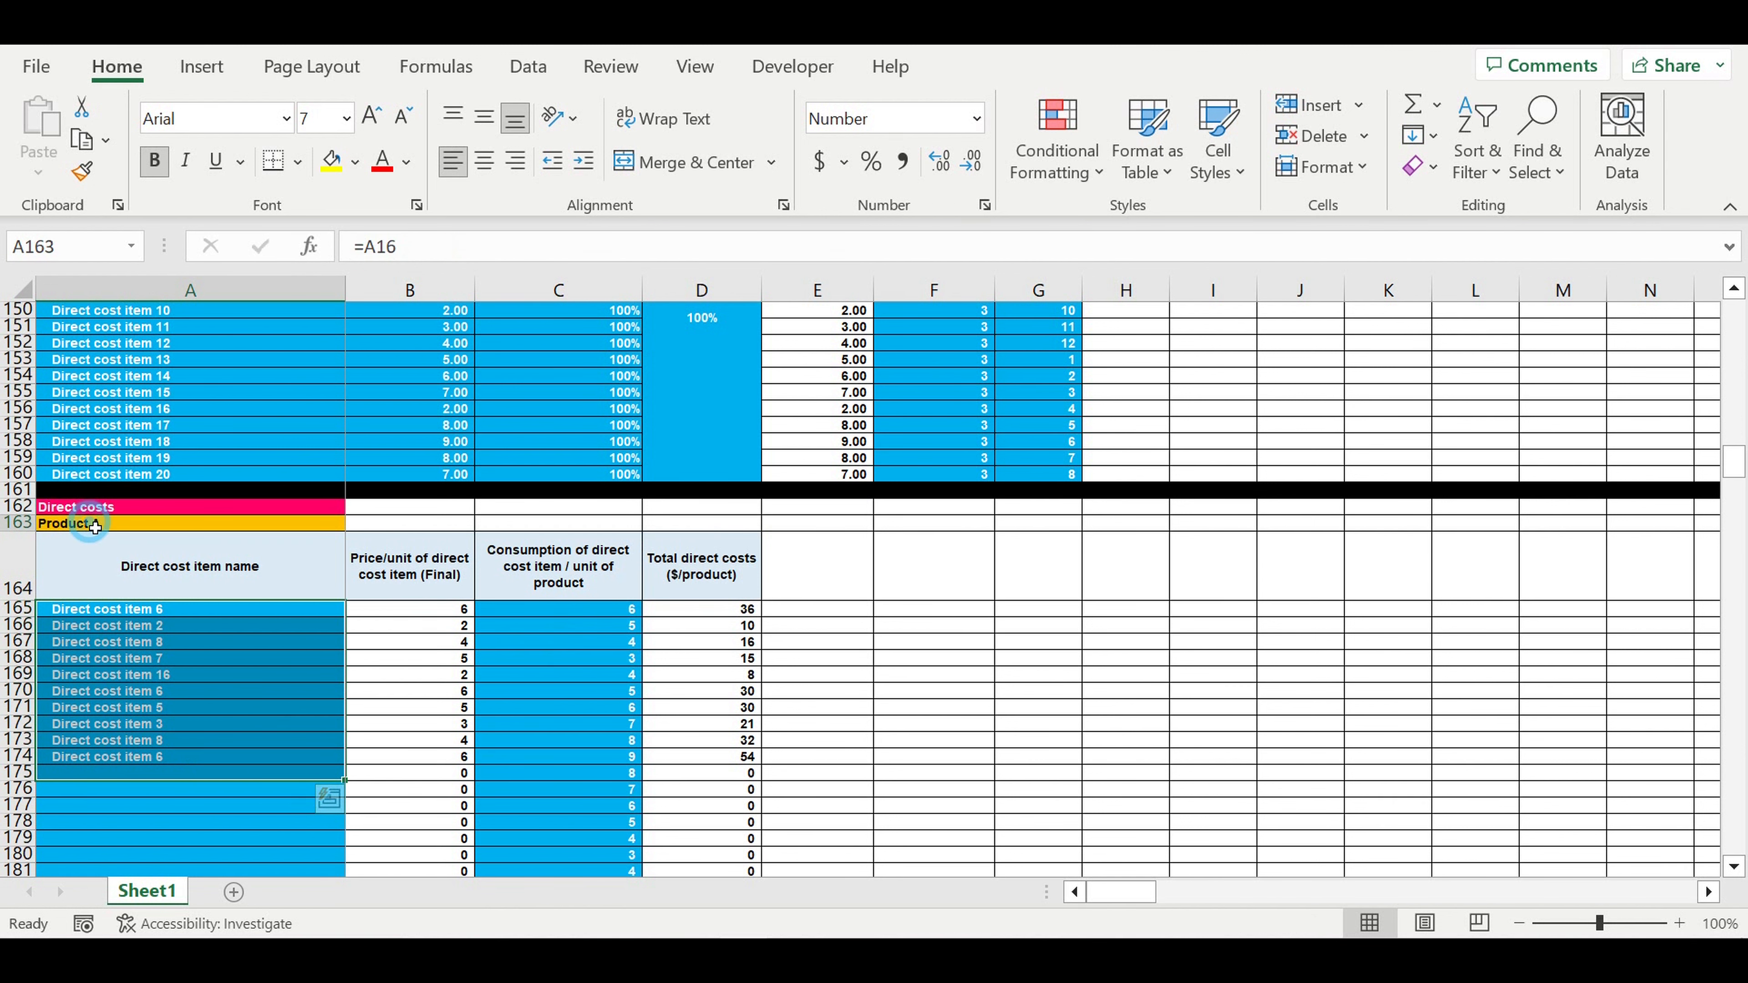
{"action": "scroll", "coordinate": [311, 566], "scroll_direction": "down", "scroll_amount": 2}
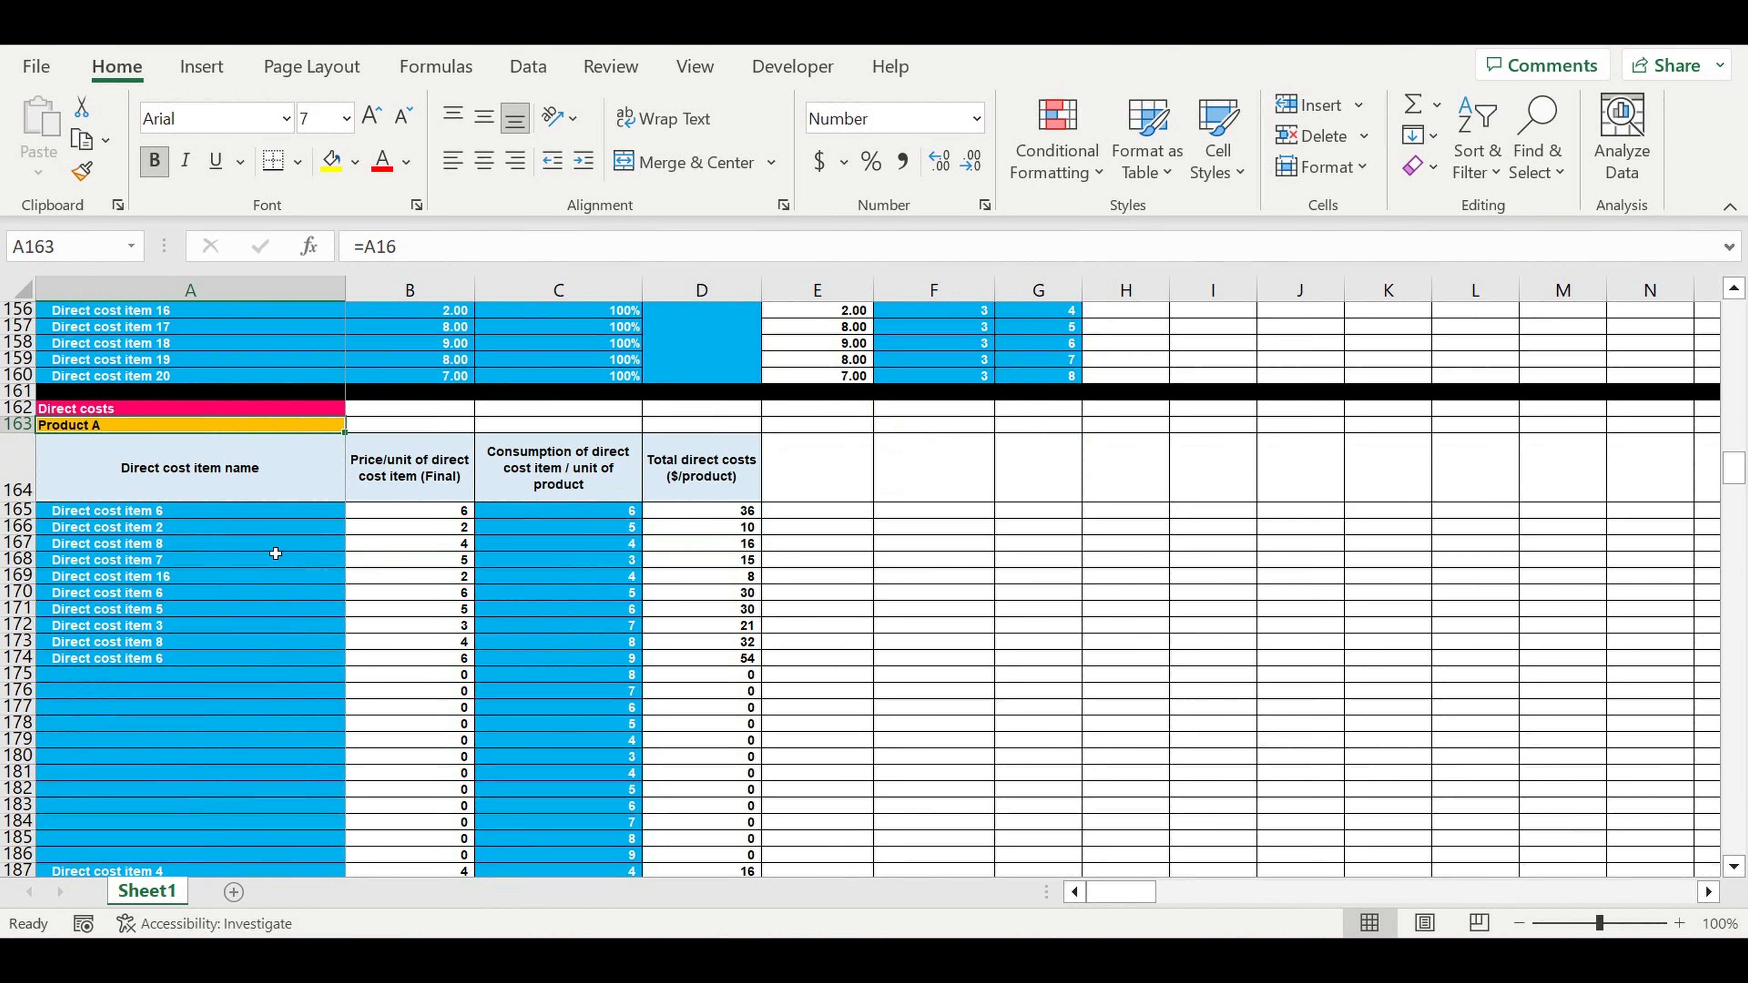
- Choose Direct cost item 3 for row 175 and compare consumption values for rows 168–175
{"action": "left_click", "coordinate": [188, 676]}
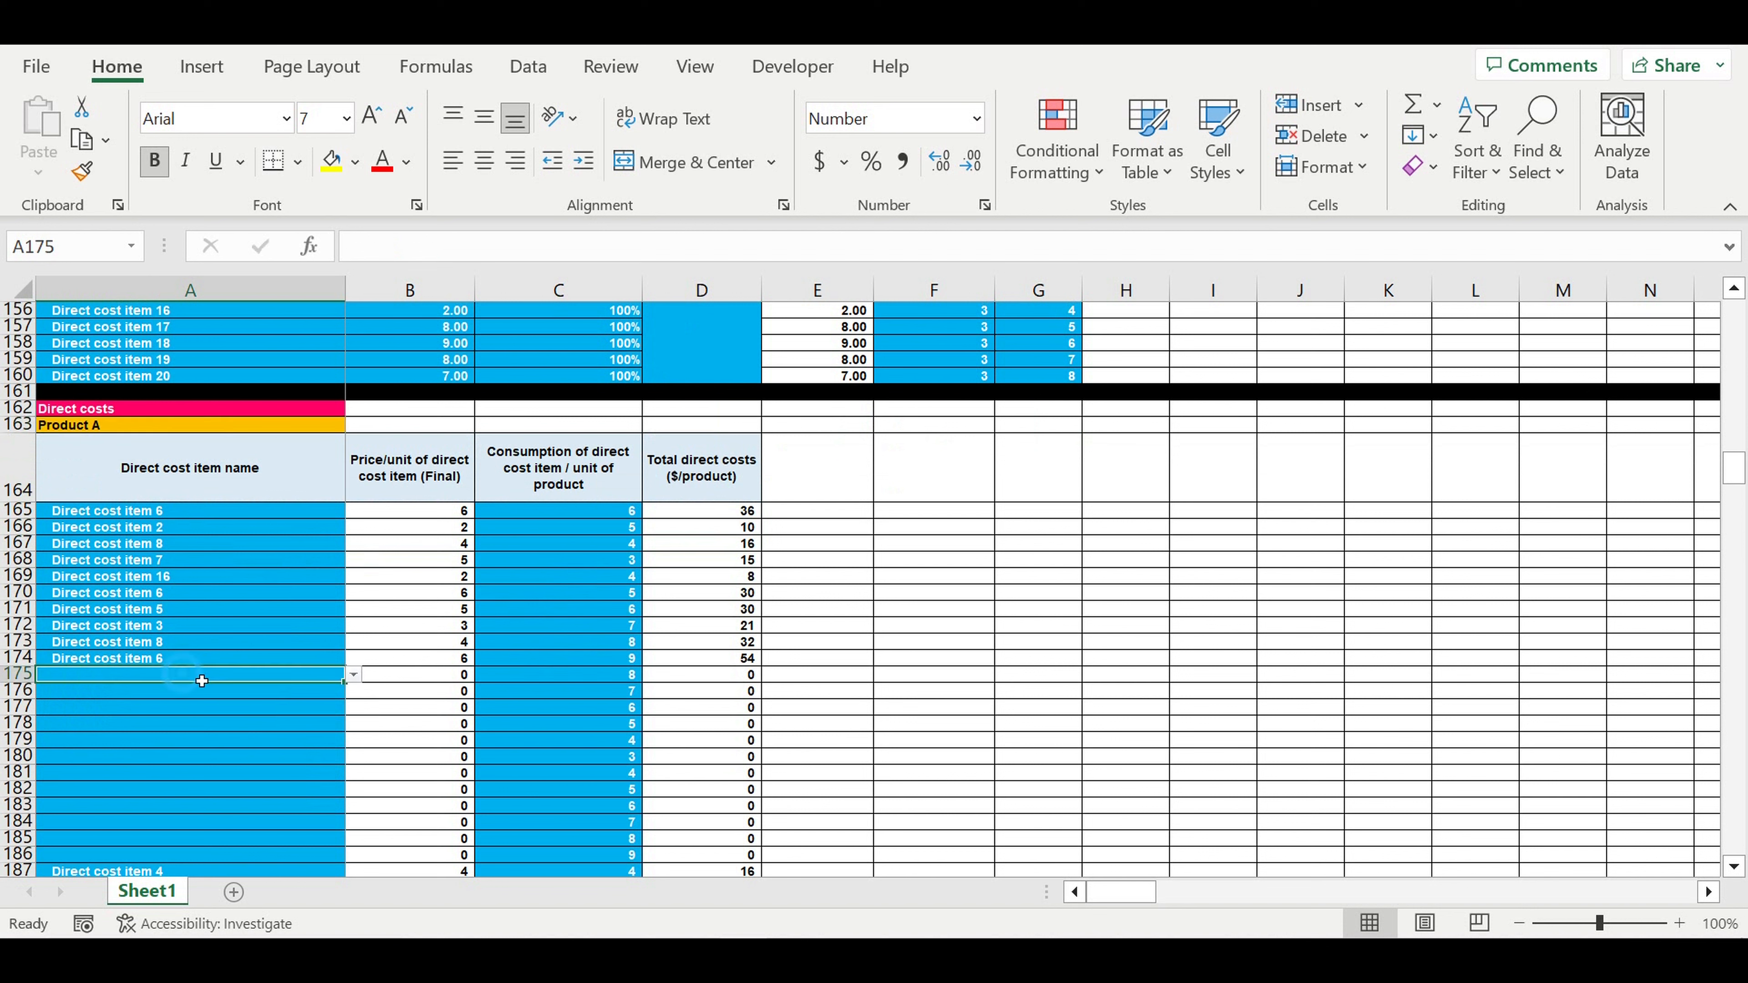
{"action": "left_click", "coordinate": [352, 677]}
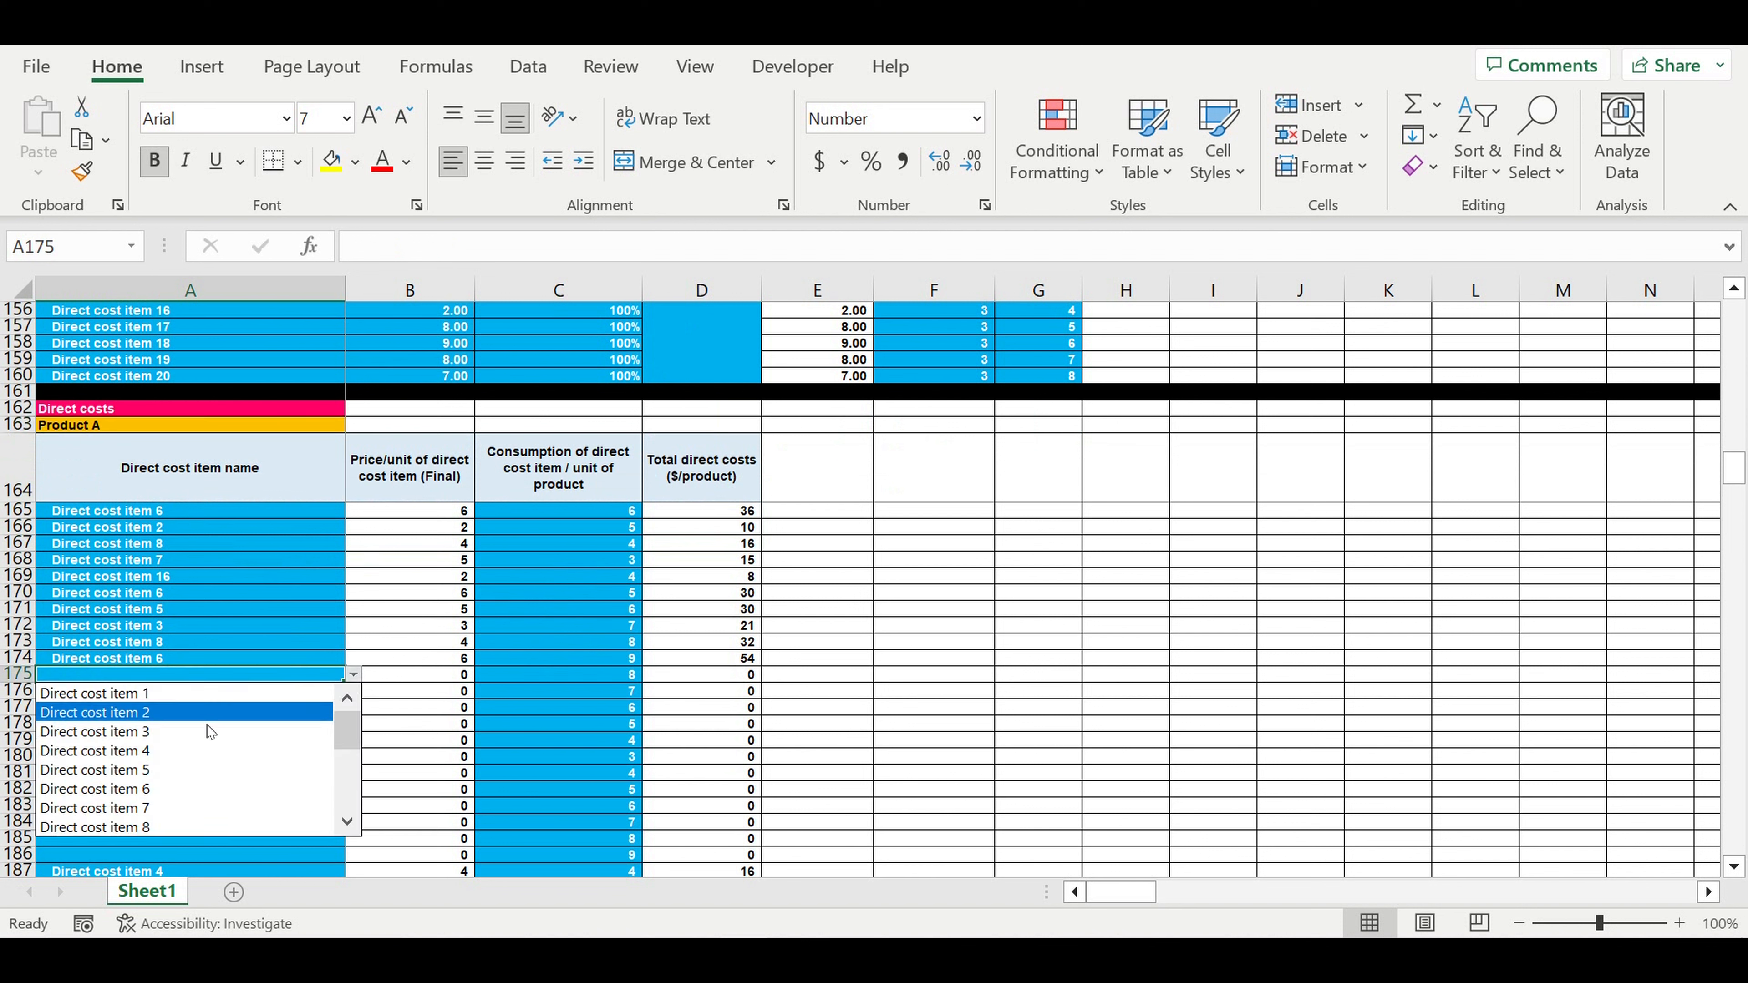
{"action": "left_click", "coordinate": [210, 731]}
{"action": "left_click", "coordinate": [588, 676]}
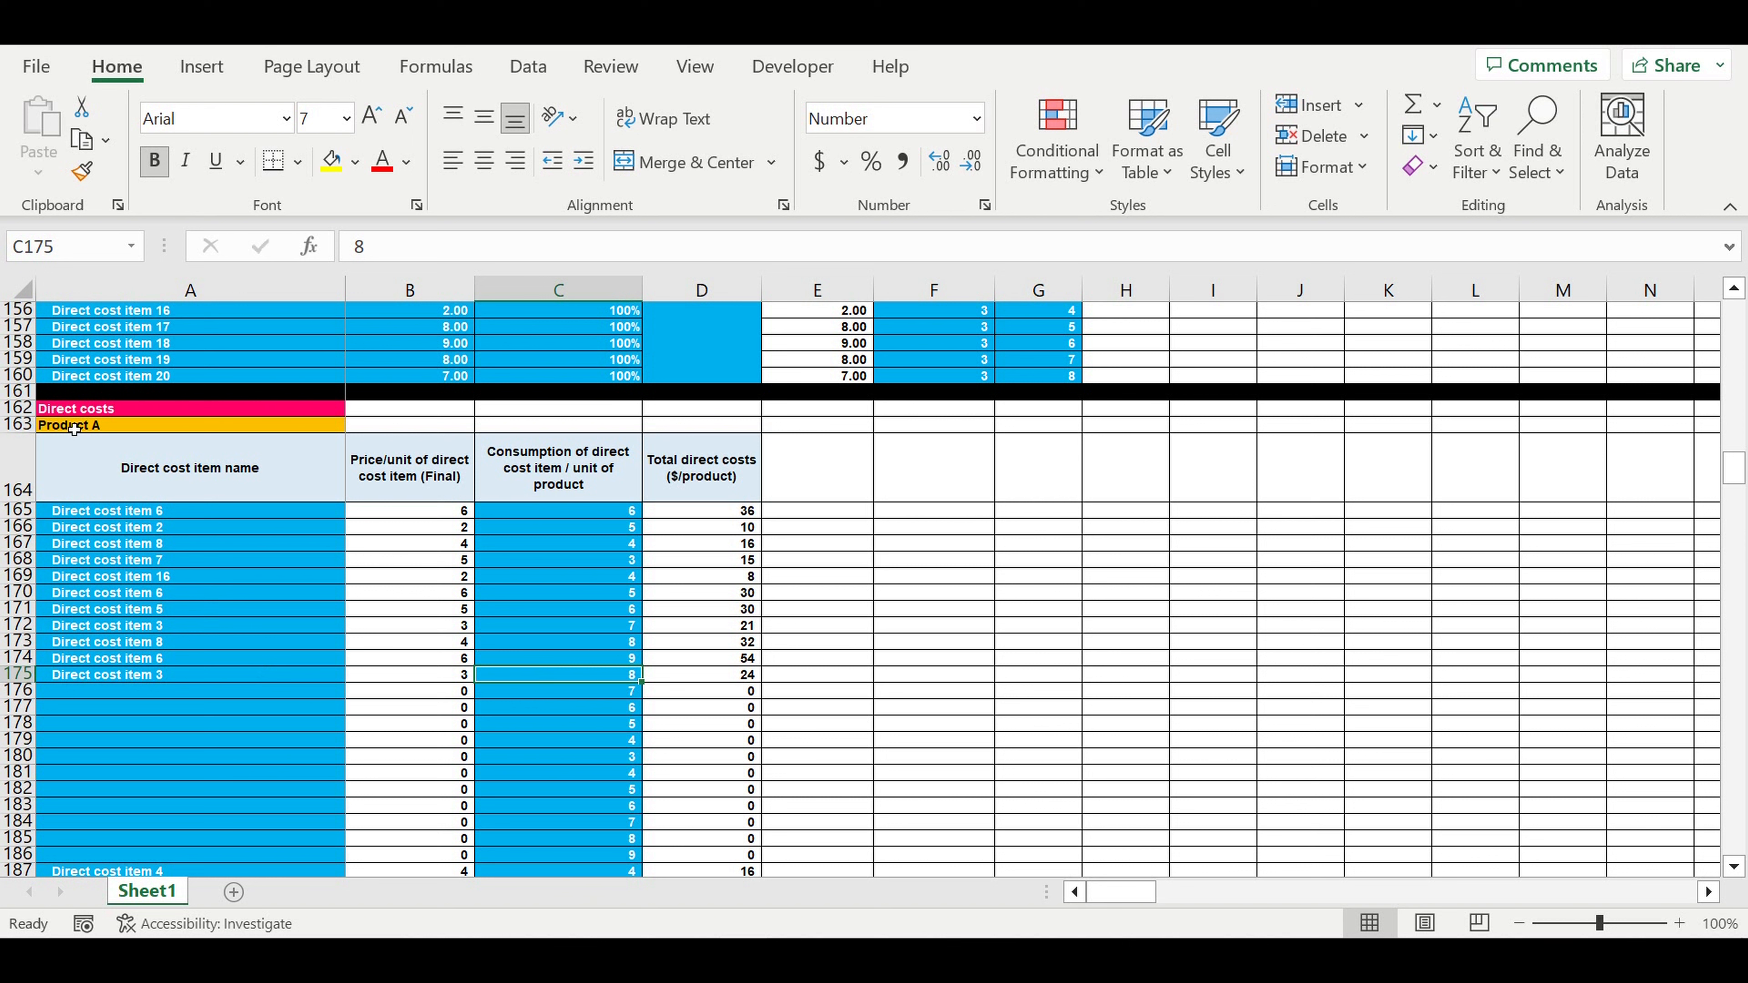
{"action": "left_click", "coordinate": [96, 428]}
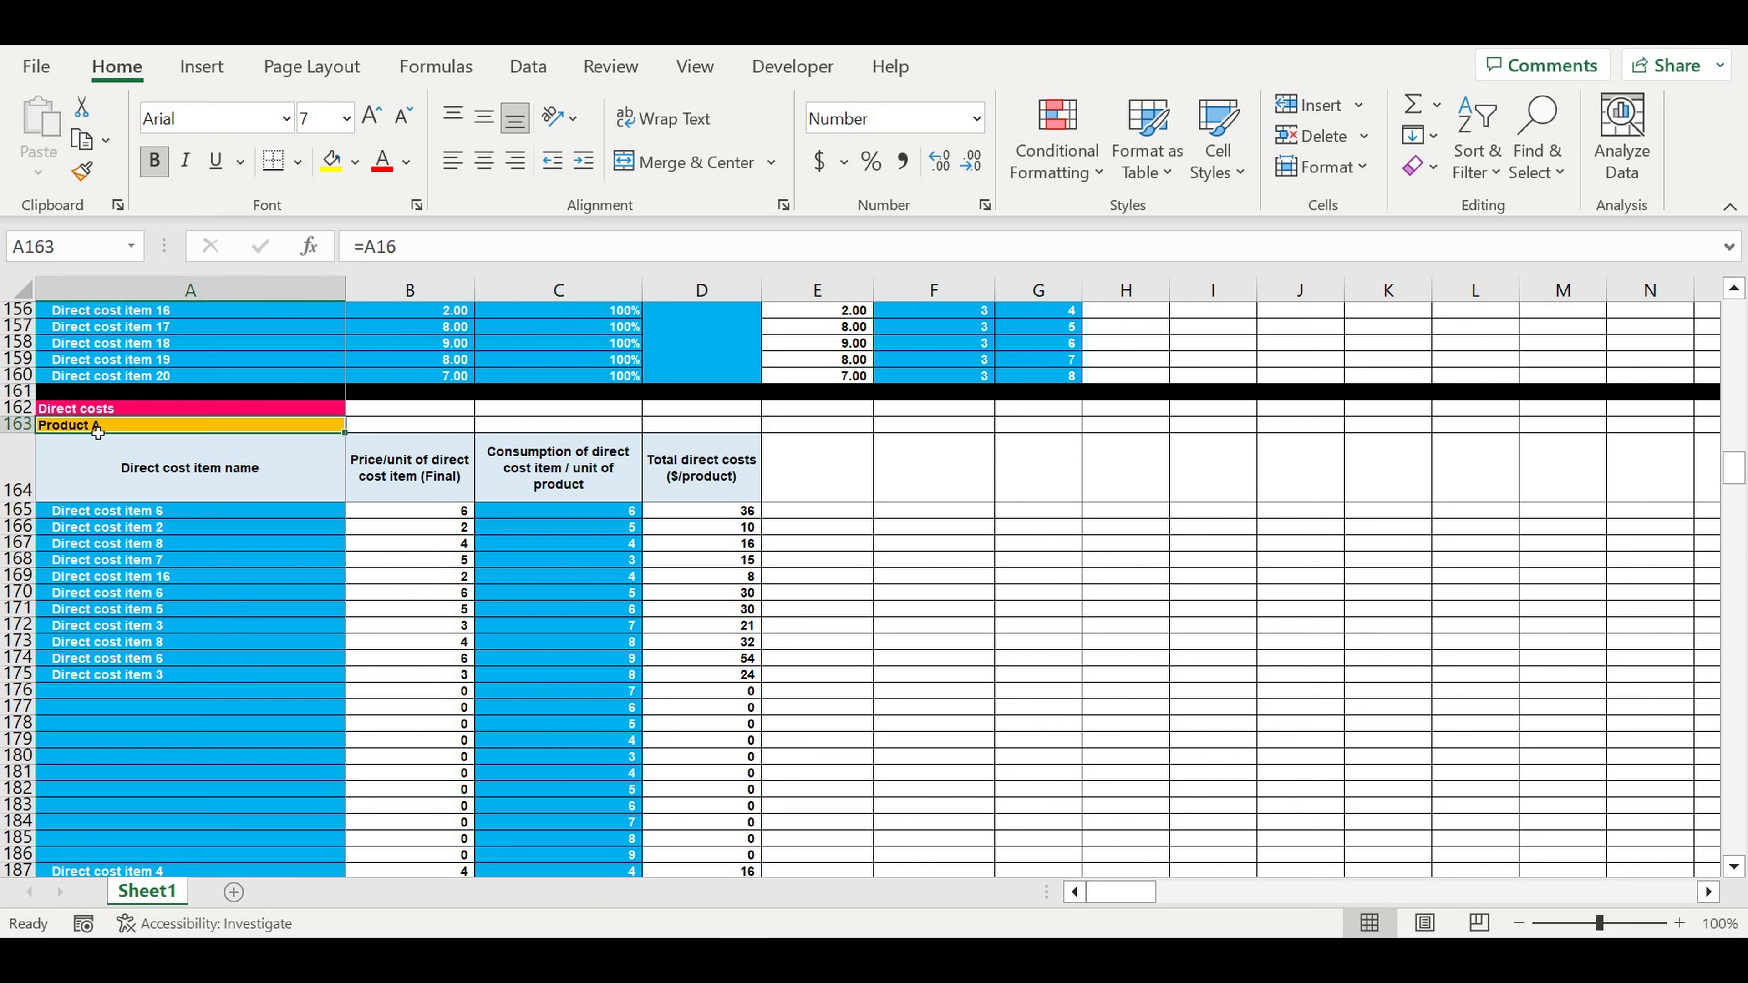
{"action": "left_click", "coordinate": [579, 561]}
{"action": "left_click_drag", "start_coordinate": [587, 596], "coordinate": [587, 674]}
{"action": "left_click", "coordinate": [614, 678]}
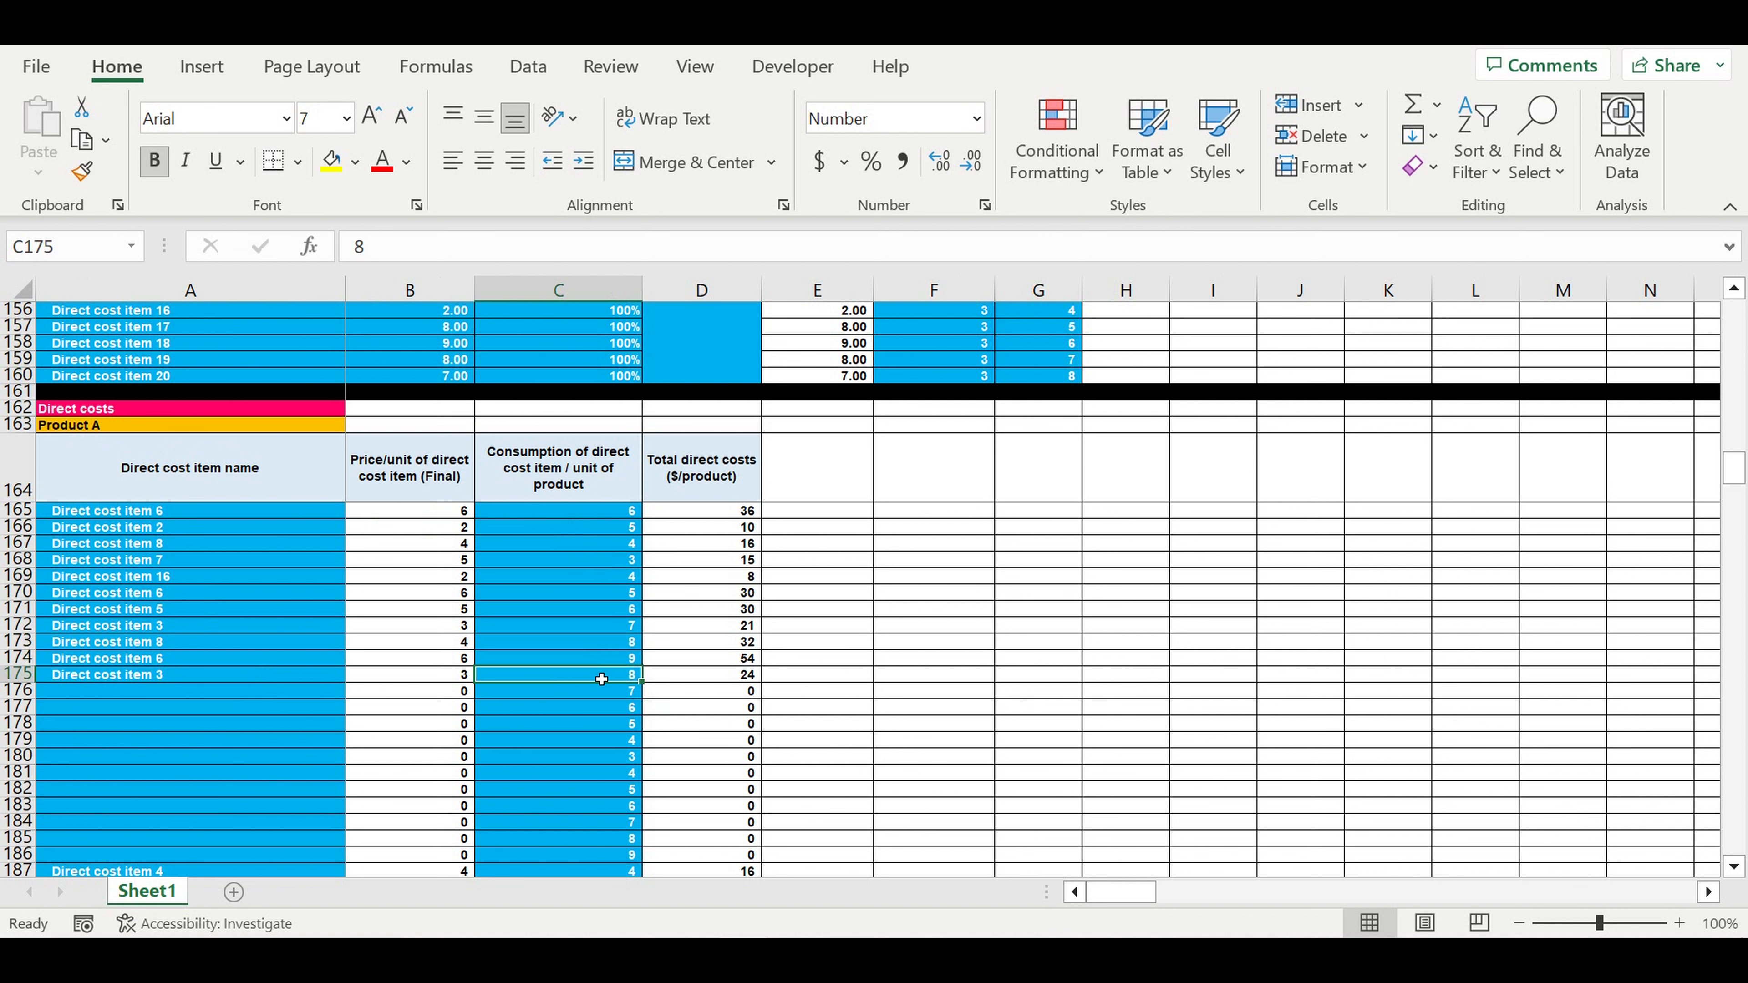
{"action": "left_click", "coordinate": [86, 428]}
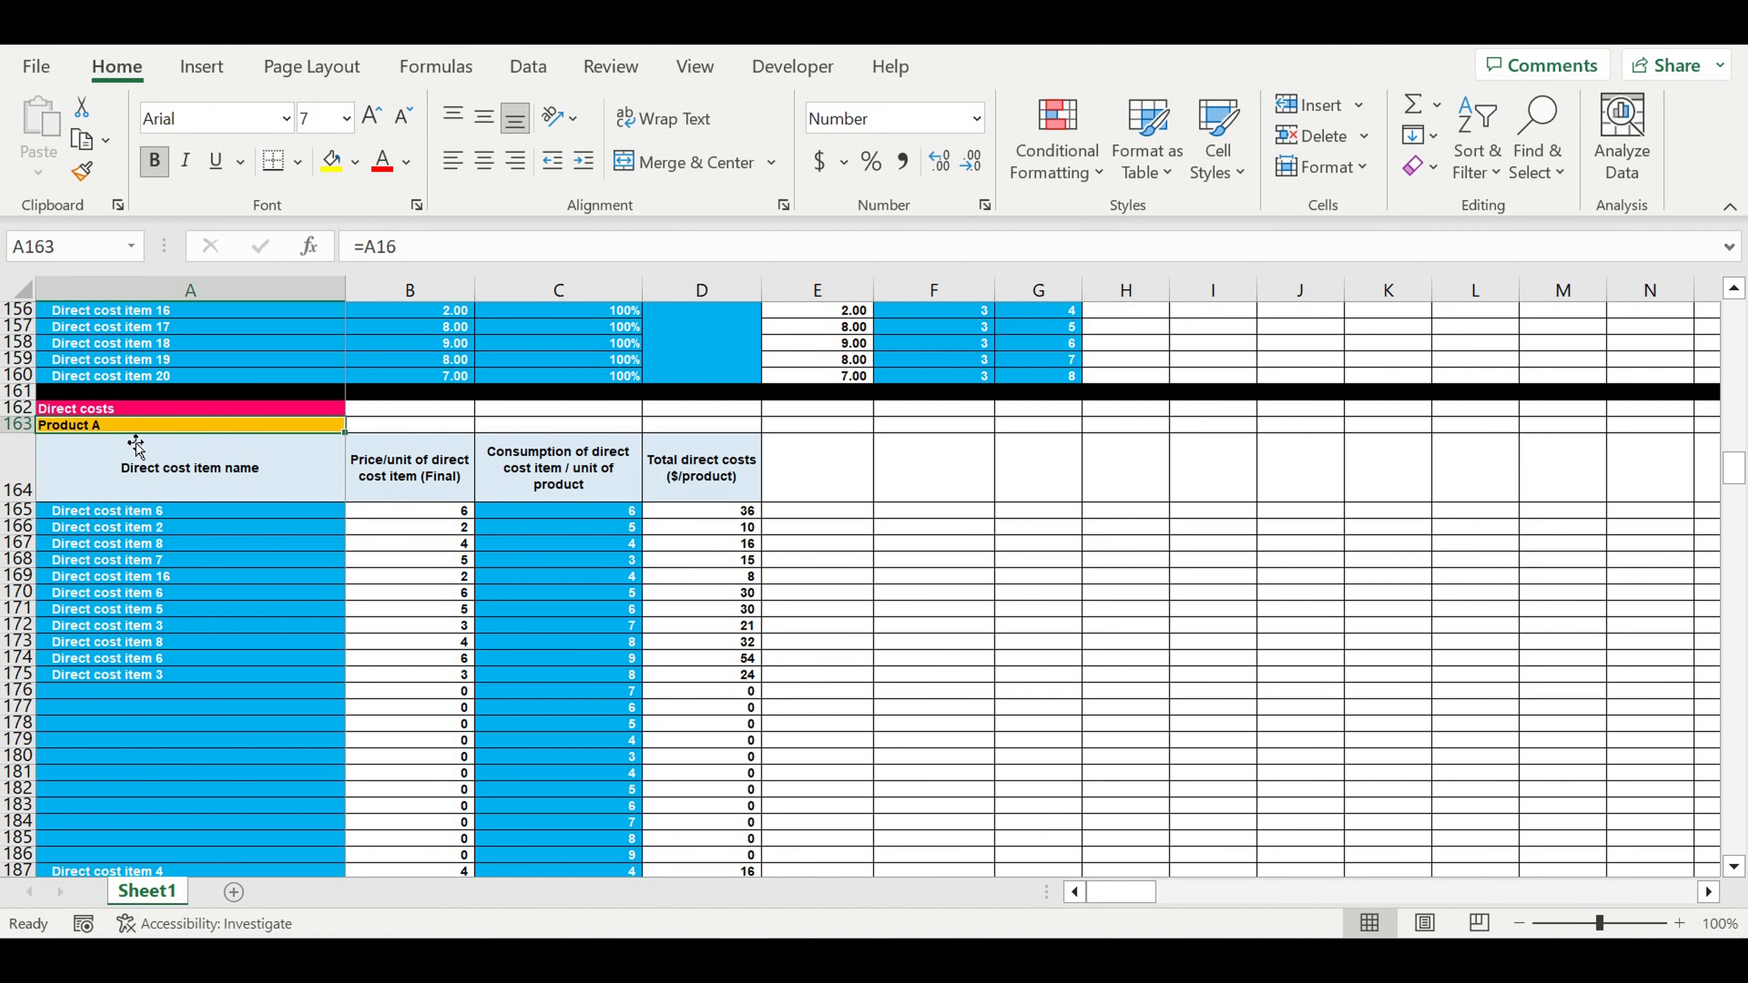
{"action": "left_click_drag", "start_coordinate": [135, 513], "coordinate": [207, 722]}
{"action": "scroll", "coordinate": [206, 696], "scroll_direction": "down", "scroll_amount": 1}
- Scroll down past the raw materials tables to the blue Investment plan table
{"action": "scroll", "coordinate": [213, 690], "scroll_direction": "down", "scroll_amount": 6}
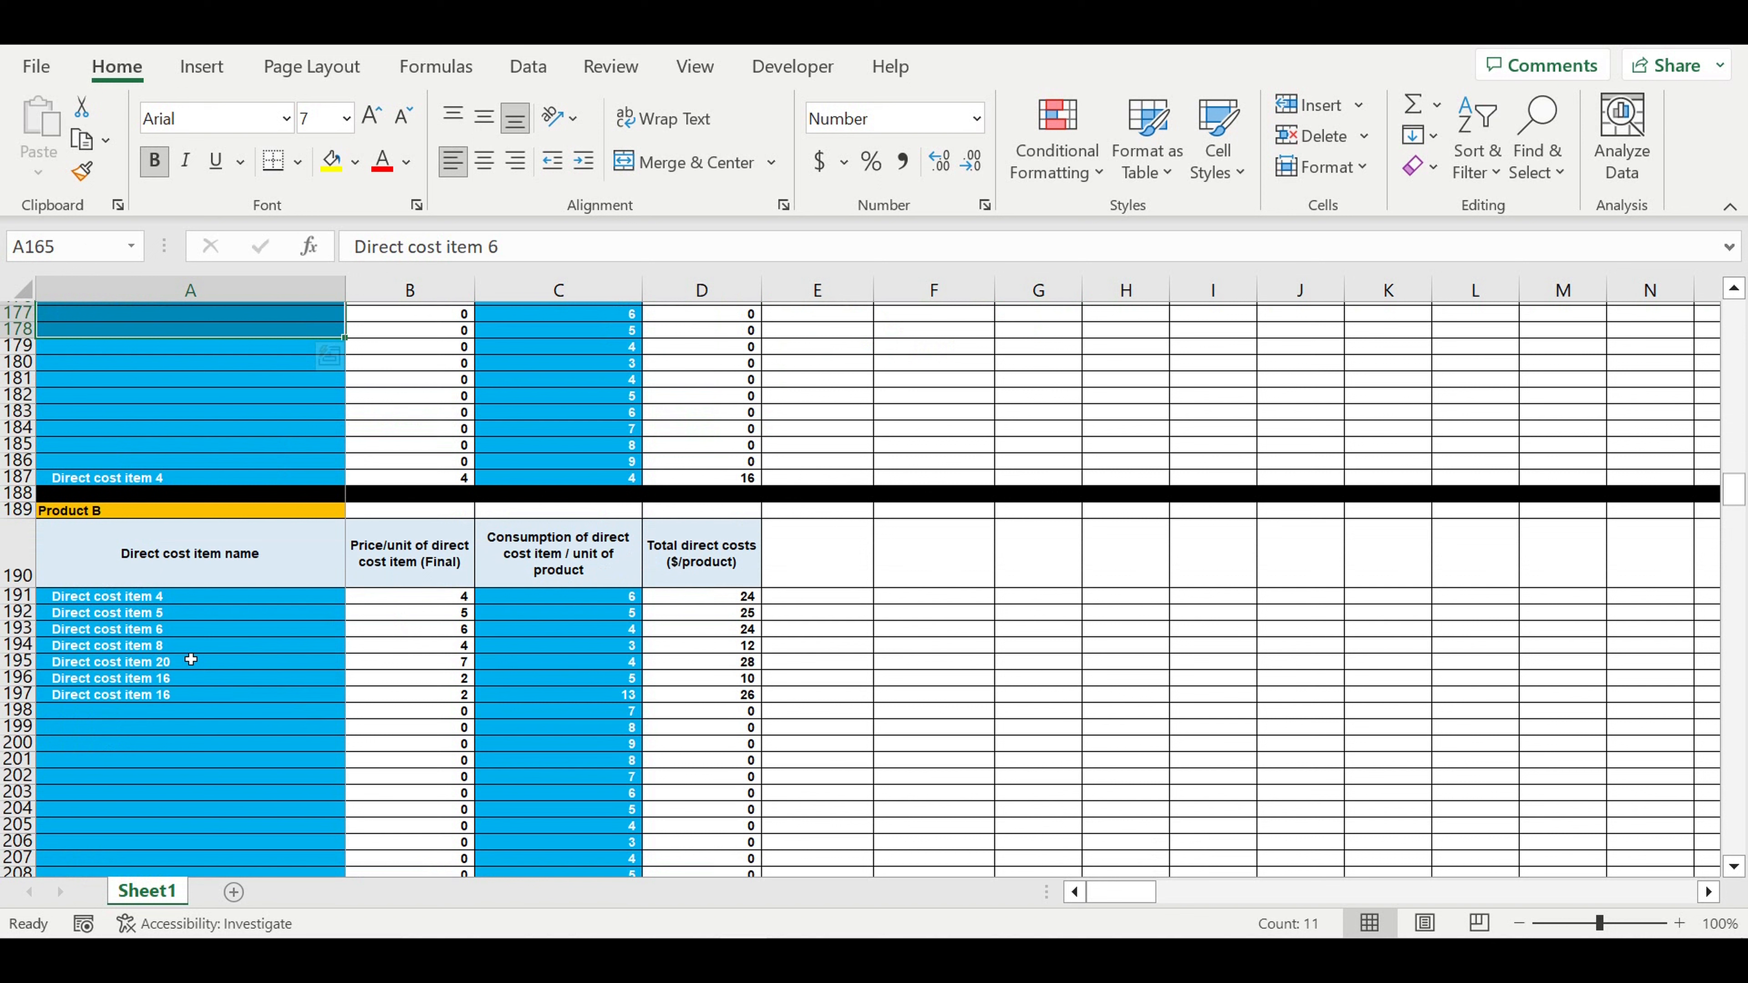
{"action": "left_click_drag", "start_coordinate": [130, 596], "coordinate": [131, 768]}
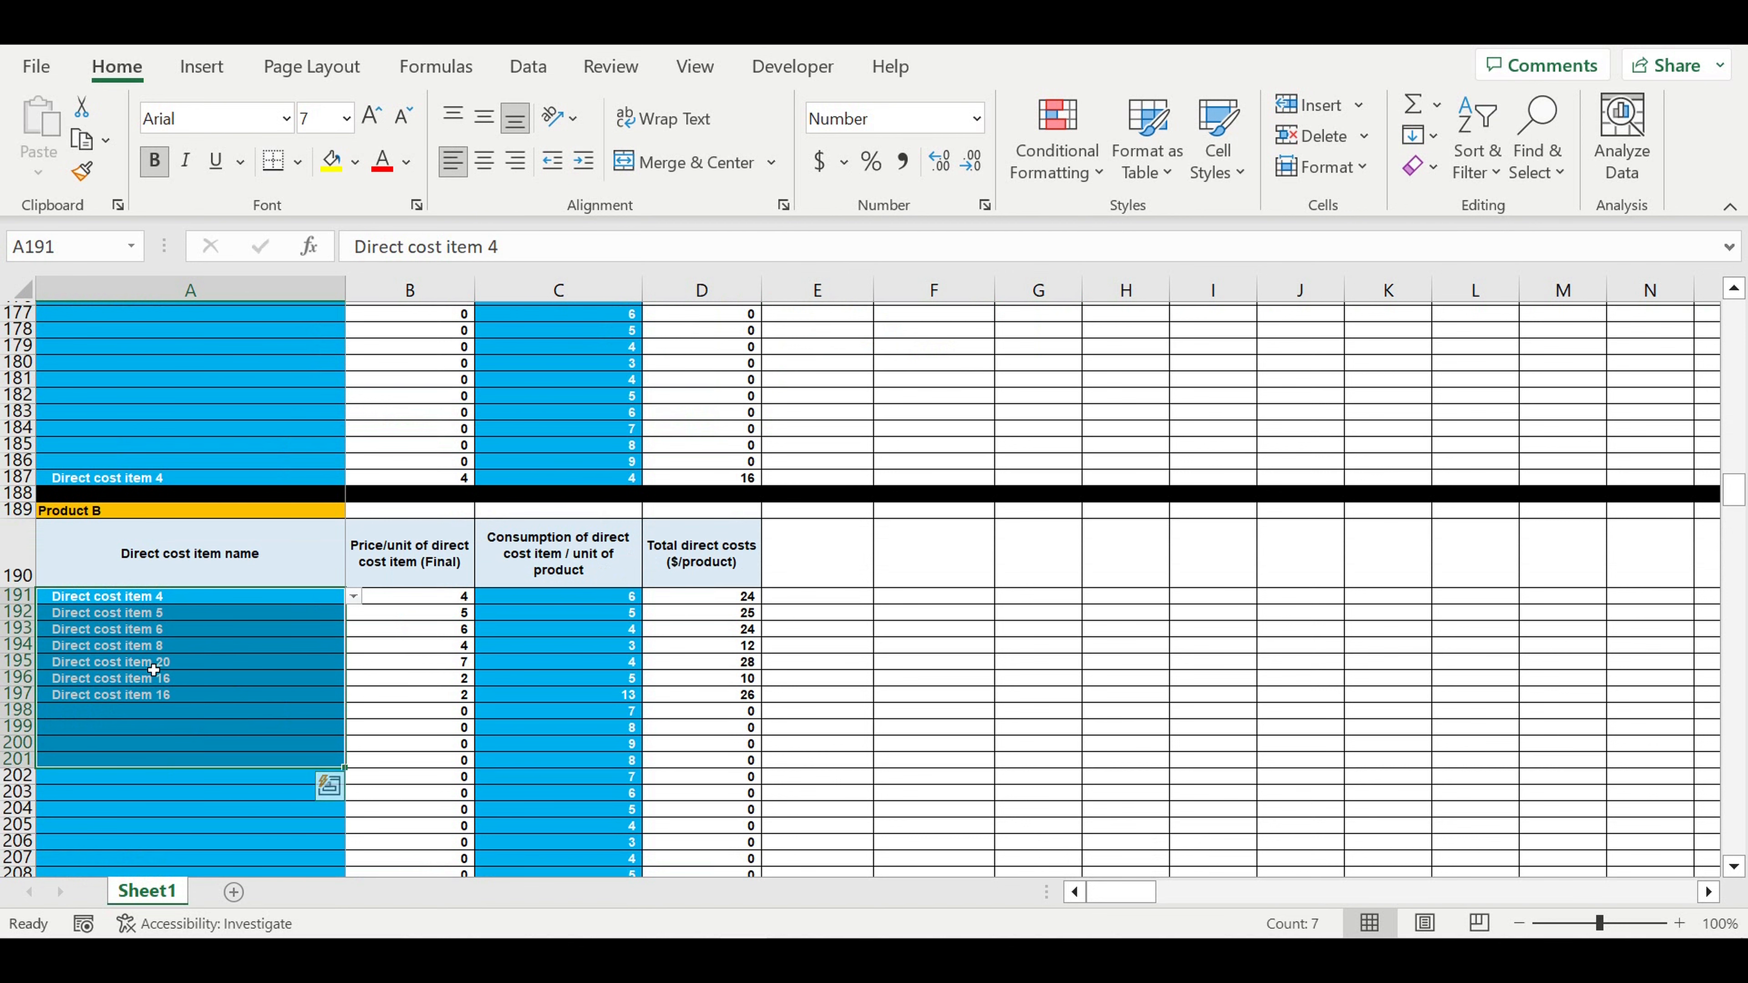
{"action": "scroll", "coordinate": [559, 557], "scroll_direction": "down", "scroll_amount": 6}
{"action": "scroll", "coordinate": [560, 552], "scroll_direction": "down", "scroll_amount": 17}
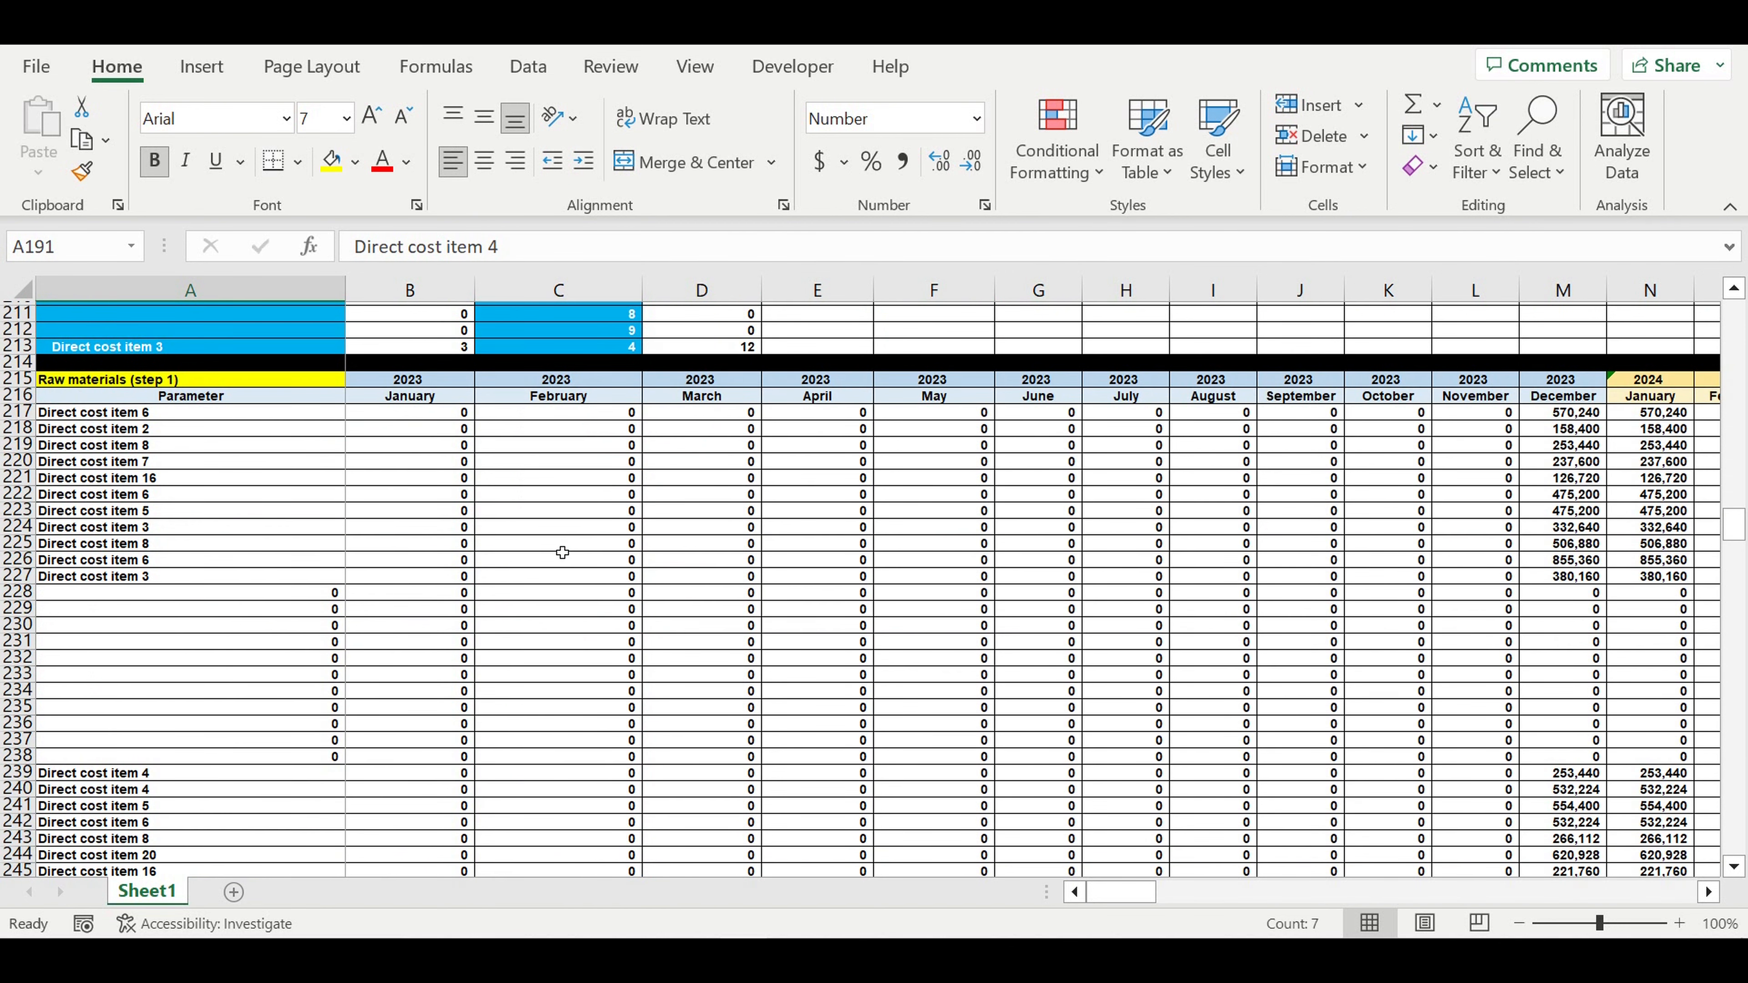
{"action": "scroll", "coordinate": [563, 554], "scroll_direction": "down", "scroll_amount": 14}
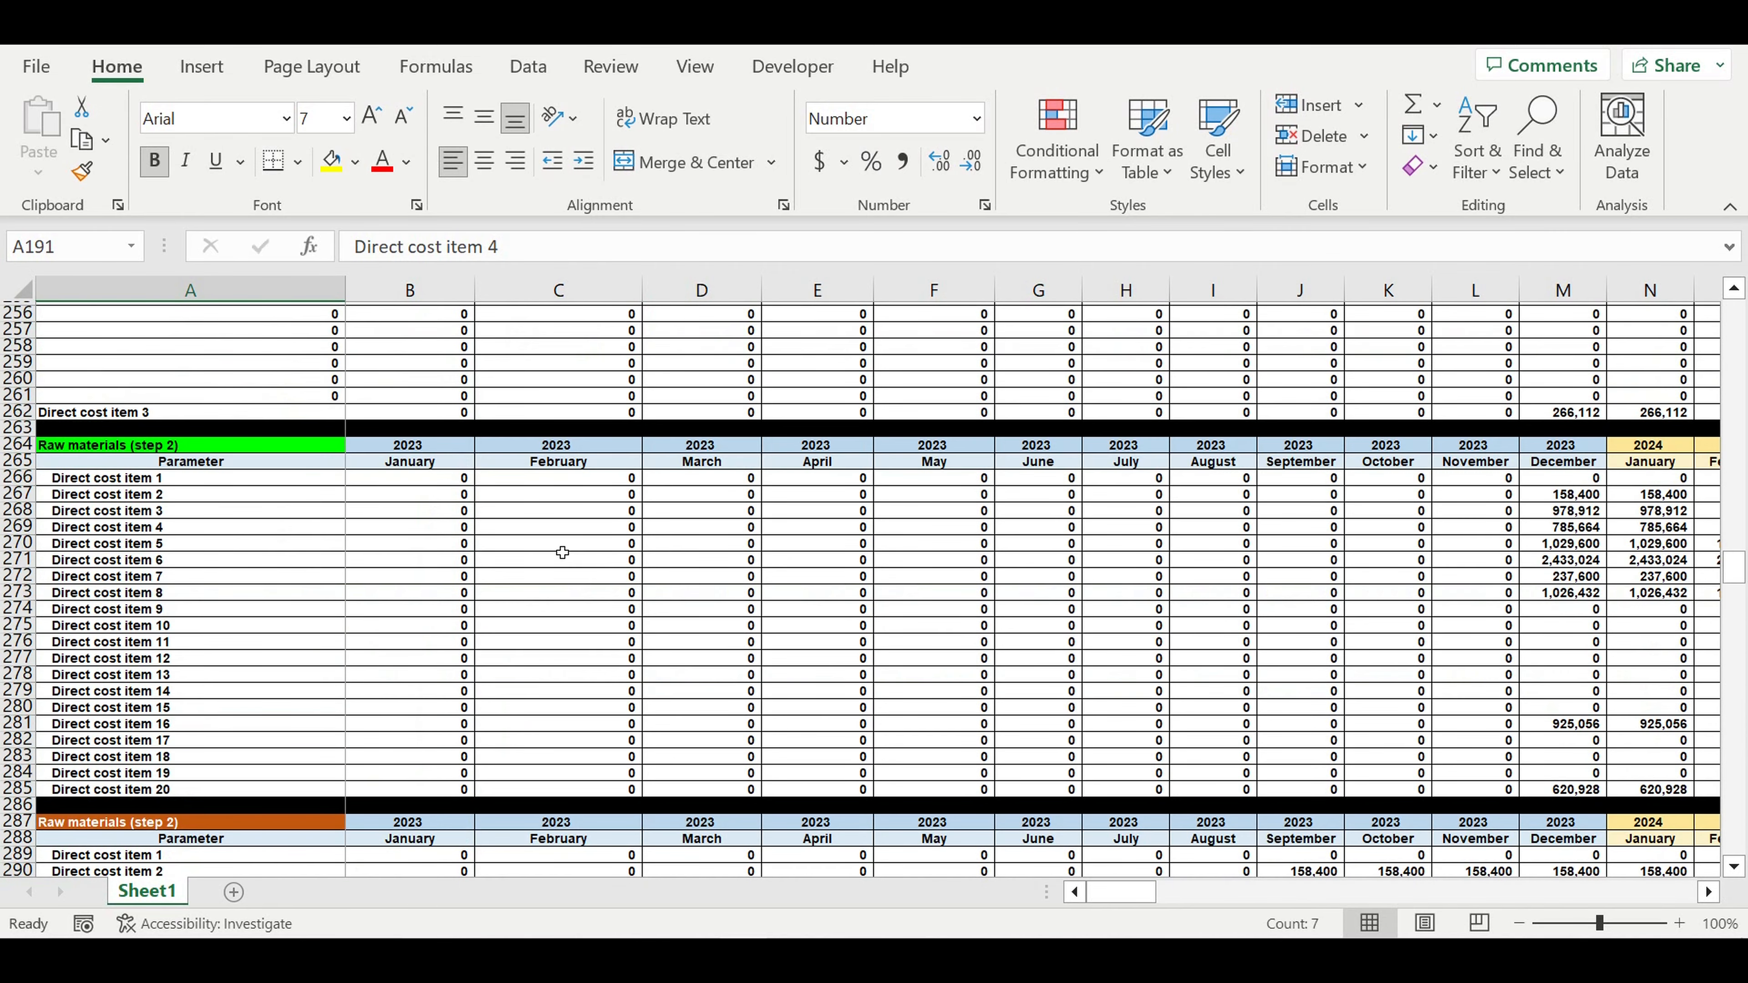
{"action": "scroll", "coordinate": [561, 555], "scroll_direction": "down", "scroll_amount": 17}
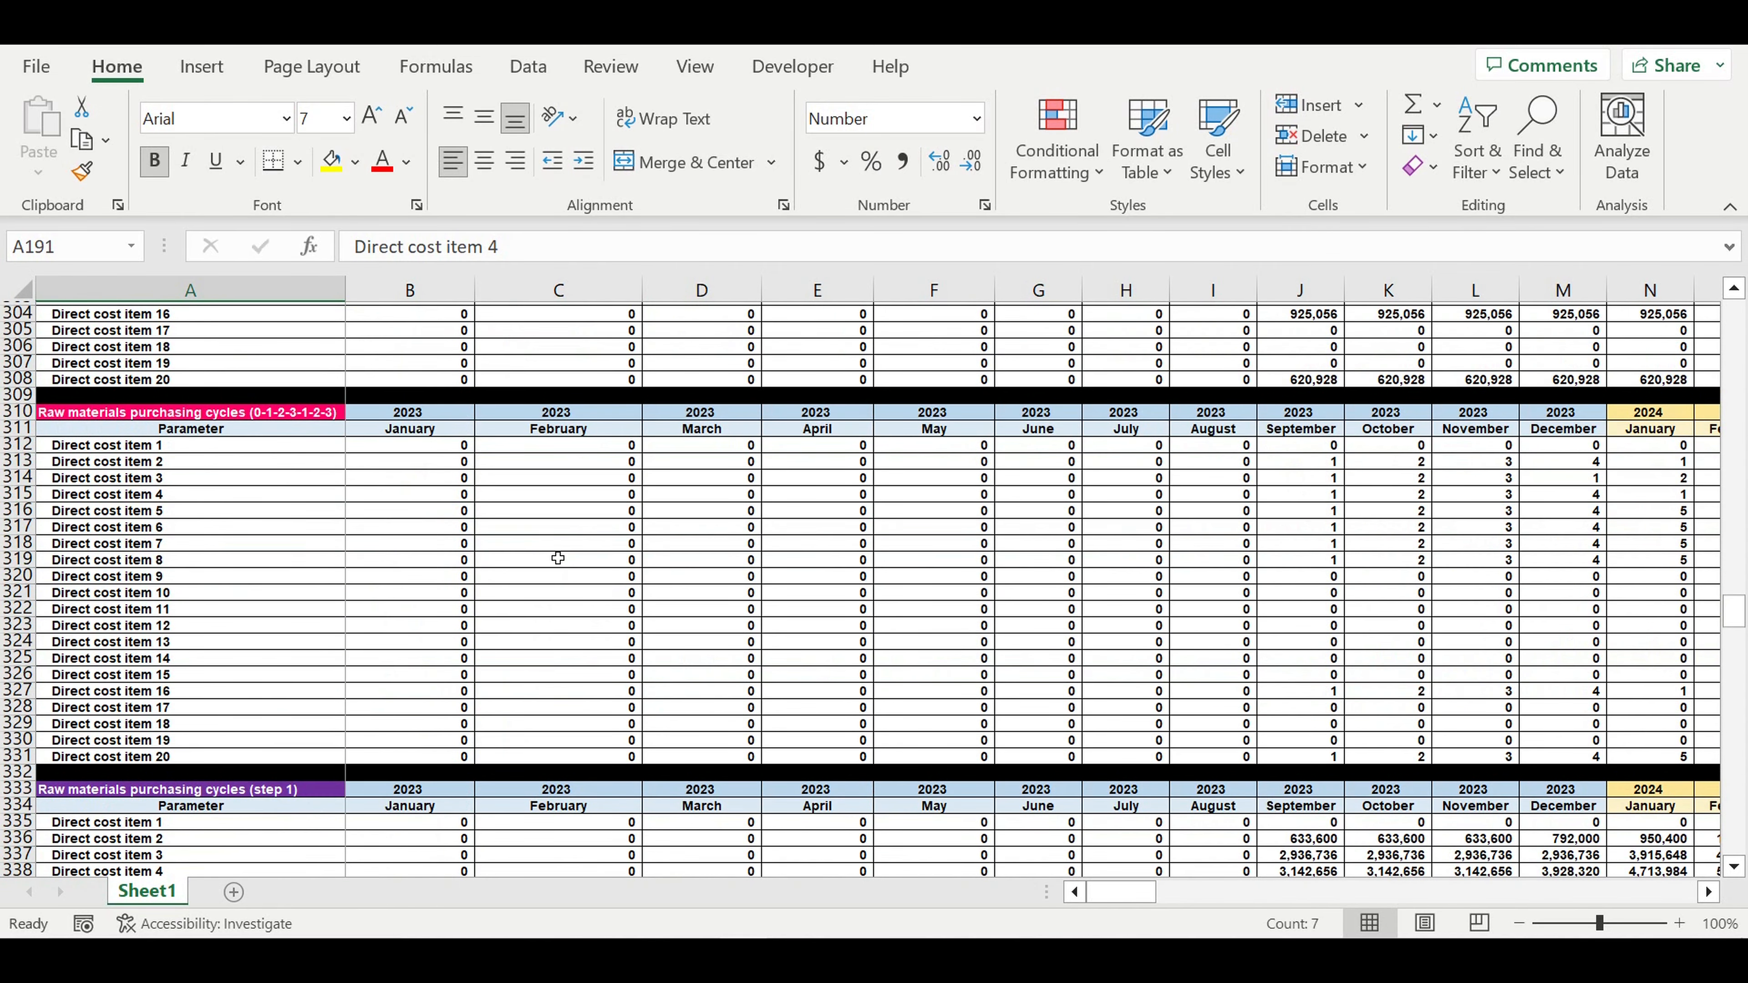
{"action": "scroll", "coordinate": [556, 562], "scroll_direction": "down", "scroll_amount": 12}
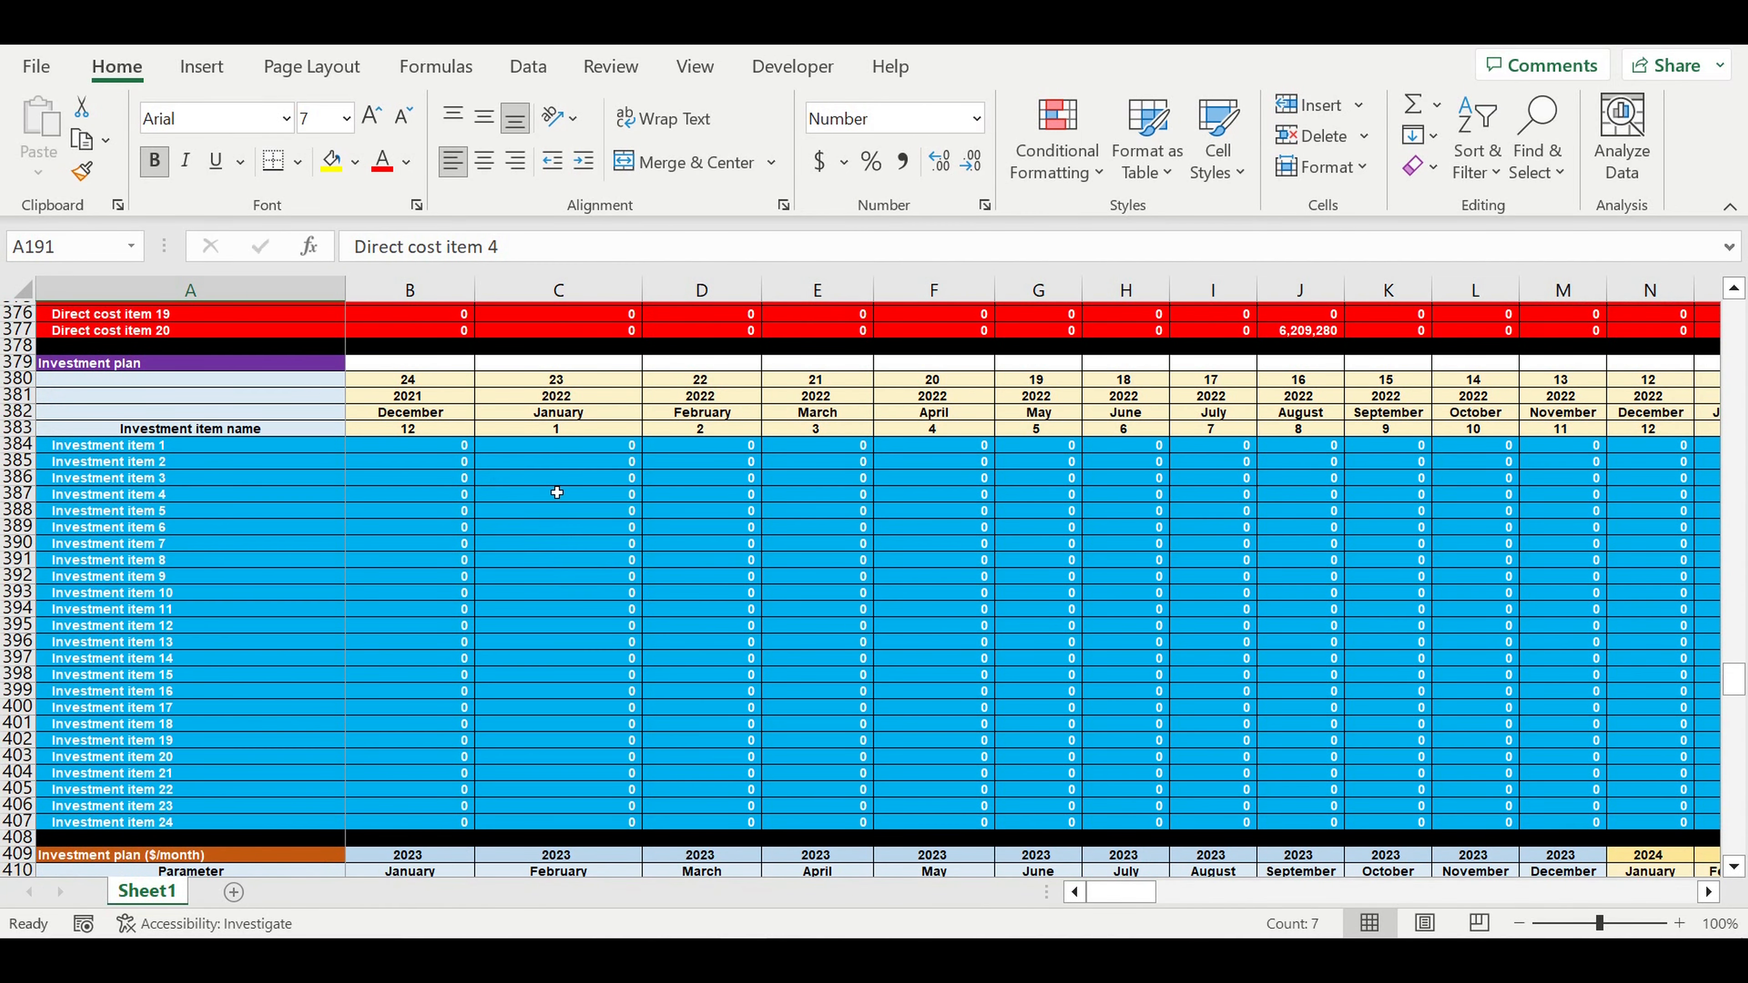
{"action": "left_click", "coordinate": [131, 448]}
{"action": "left_click_drag", "start_coordinate": [133, 455], "coordinate": [134, 828]}
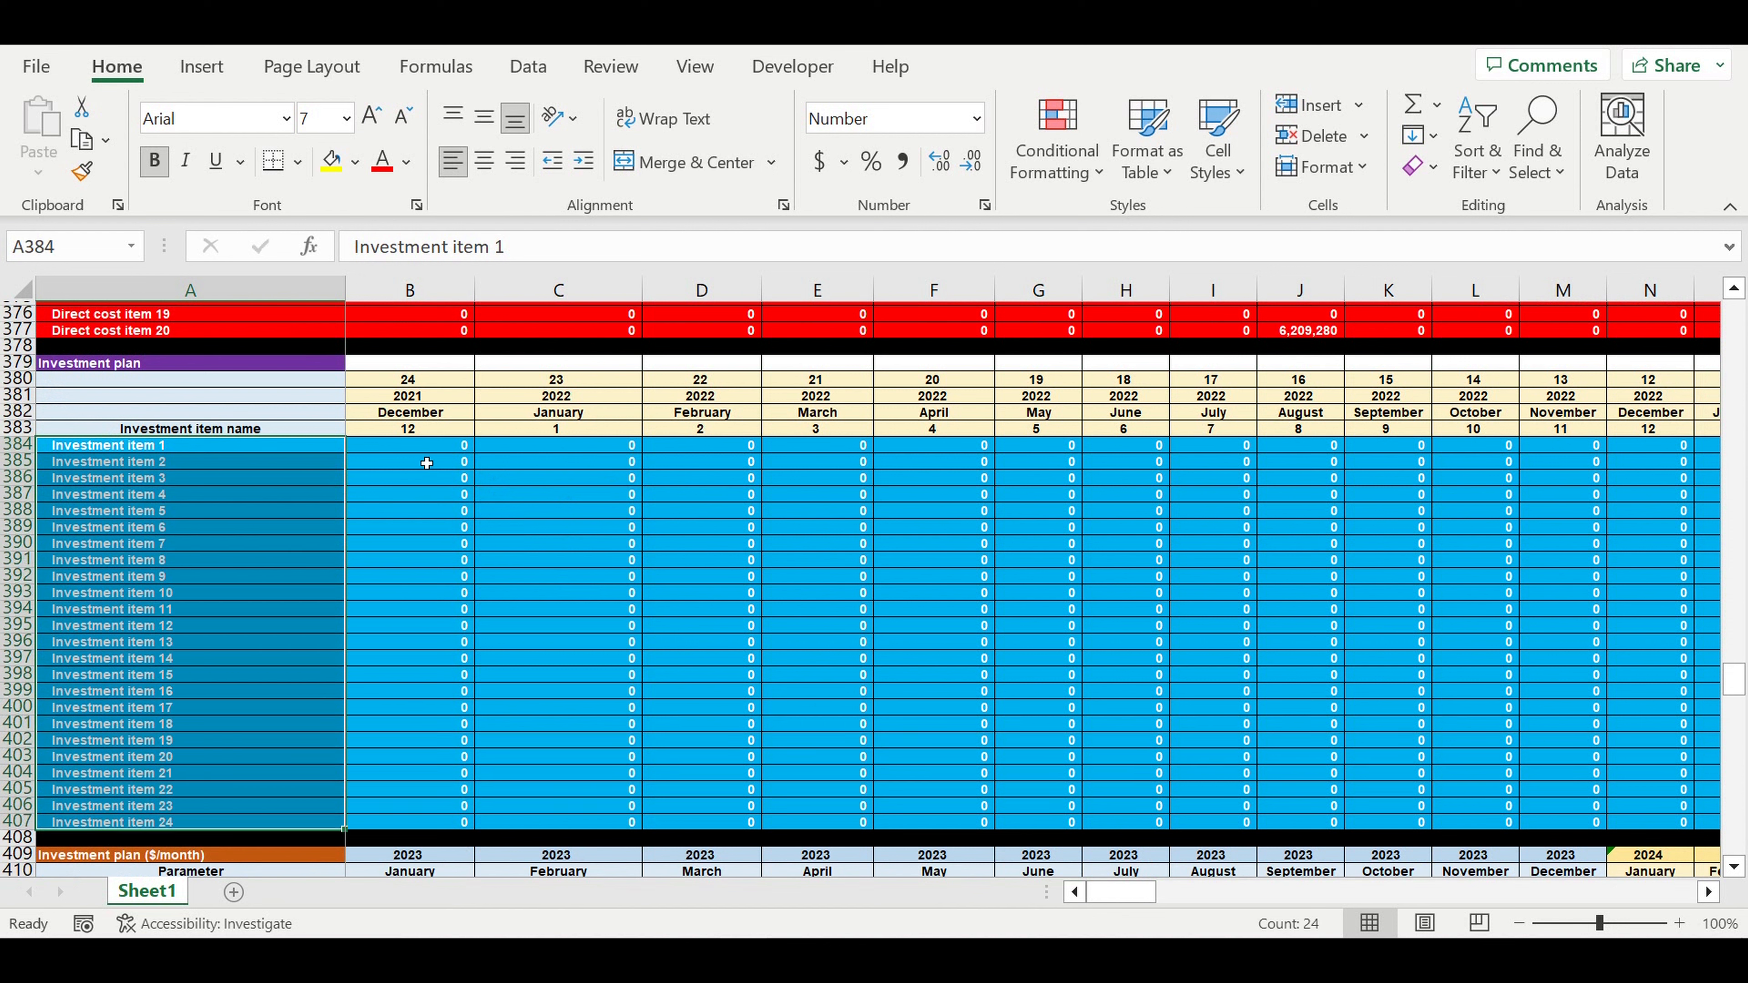
{"action": "left_click_drag", "start_coordinate": [426, 450], "coordinate": [1517, 826]}
{"action": "left_click", "coordinate": [1262, 609]}
{"action": "left_click_drag", "start_coordinate": [1081, 447], "coordinate": [1090, 496]}
{"action": "left_click", "coordinate": [1177, 527]}
{"action": "left_click", "coordinate": [1191, 577]}
{"action": "left_click", "coordinate": [1193, 642]}
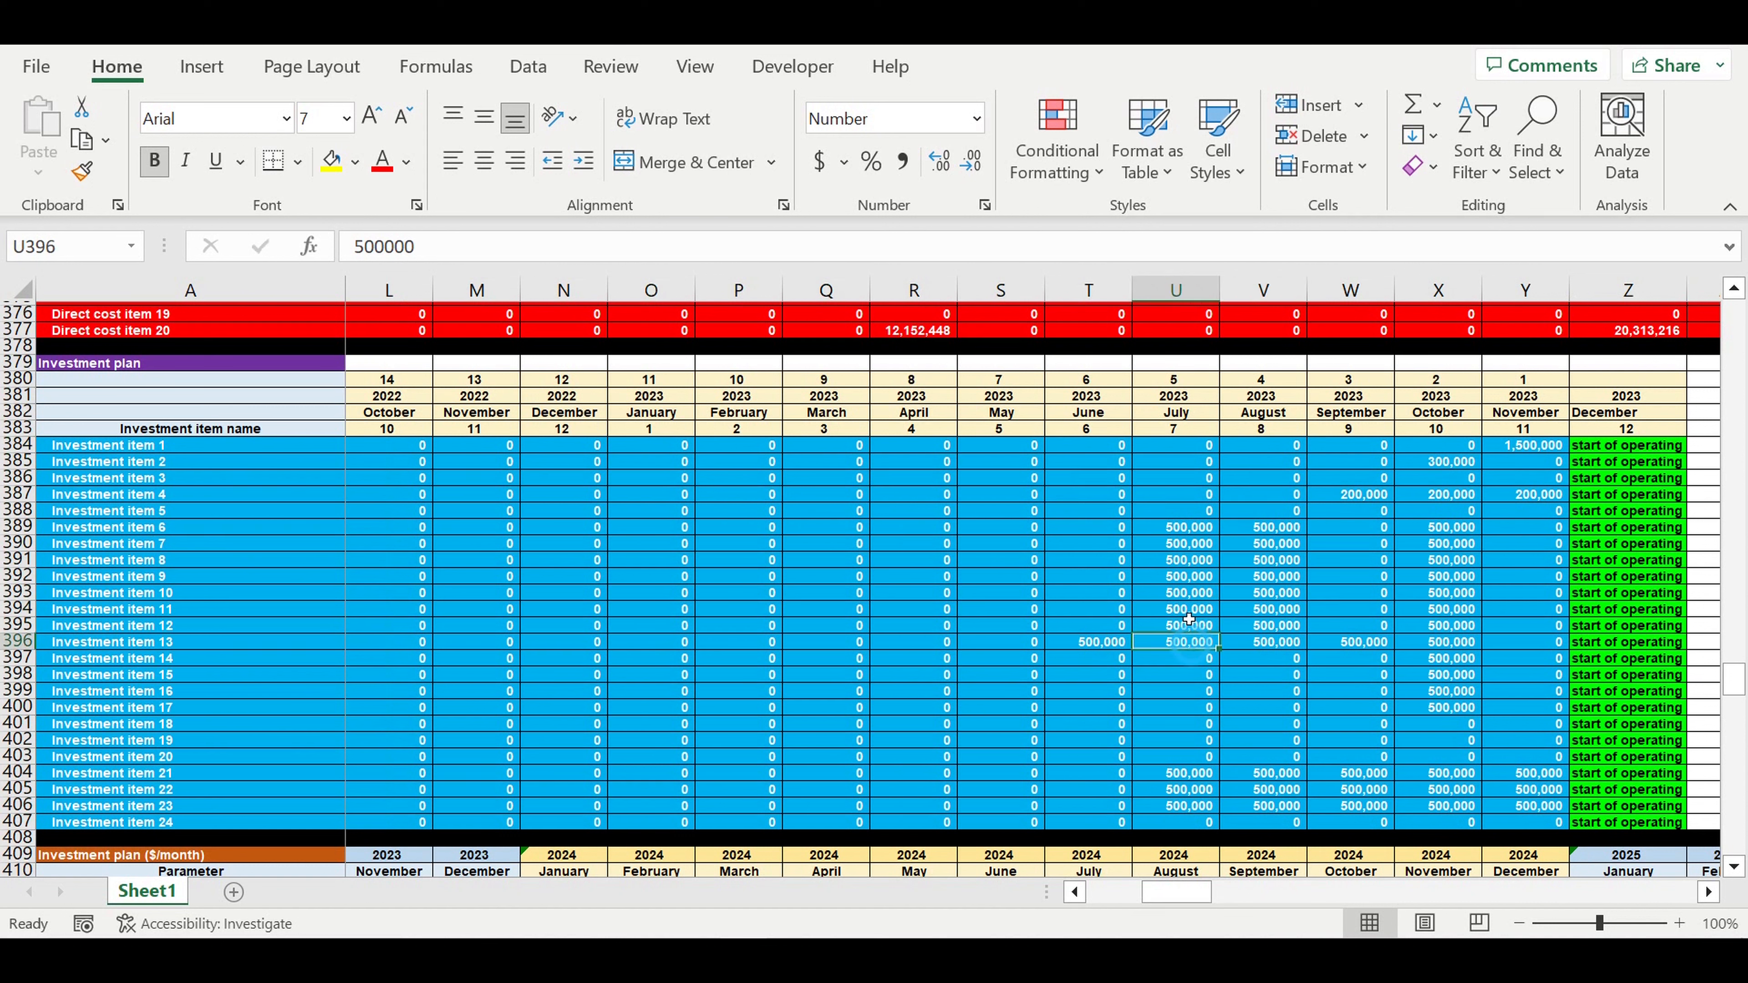
{"action": "left_click", "coordinate": [1379, 497]}
{"action": "left_click", "coordinate": [1470, 495]}
{"action": "left_click", "coordinate": [1541, 497]}
{"action": "left_click_drag", "start_coordinate": [1054, 452], "coordinate": [1504, 823]}
{"action": "left_click", "coordinate": [1347, 642]}
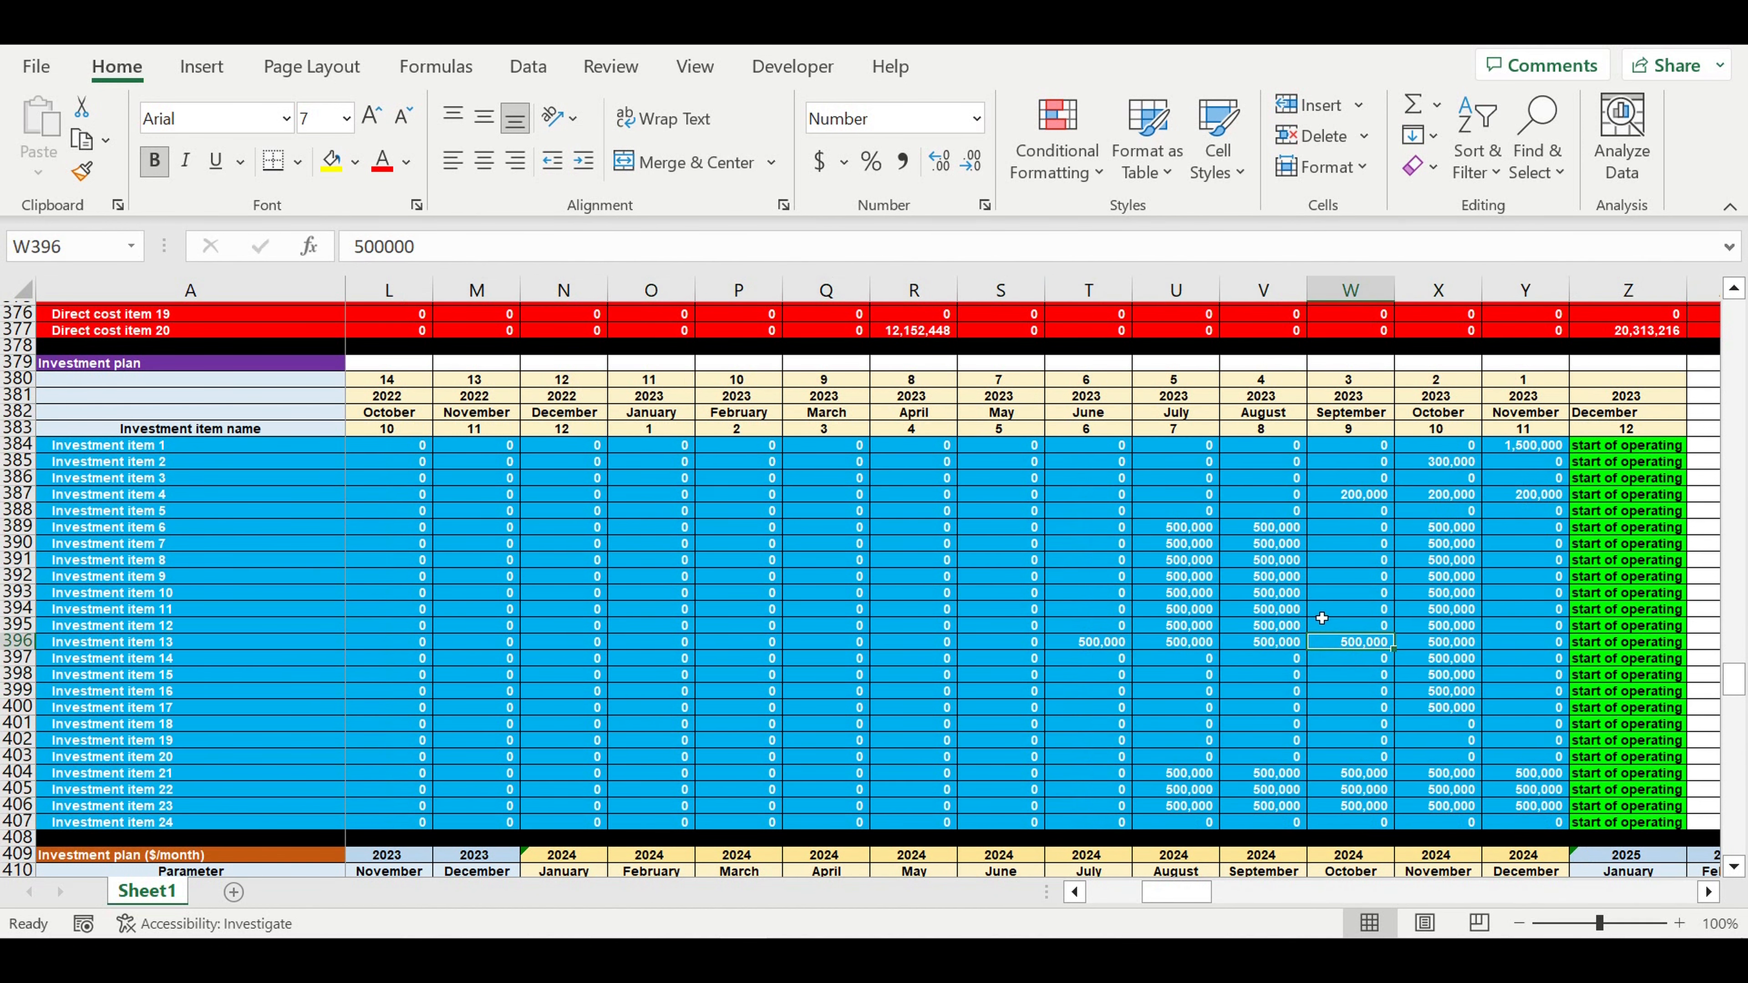
{"action": "left_click_drag", "start_coordinate": [1192, 890], "coordinate": [1045, 908]}
{"action": "scroll", "coordinate": [1006, 722], "scroll_direction": "down", "scroll_amount": 10}
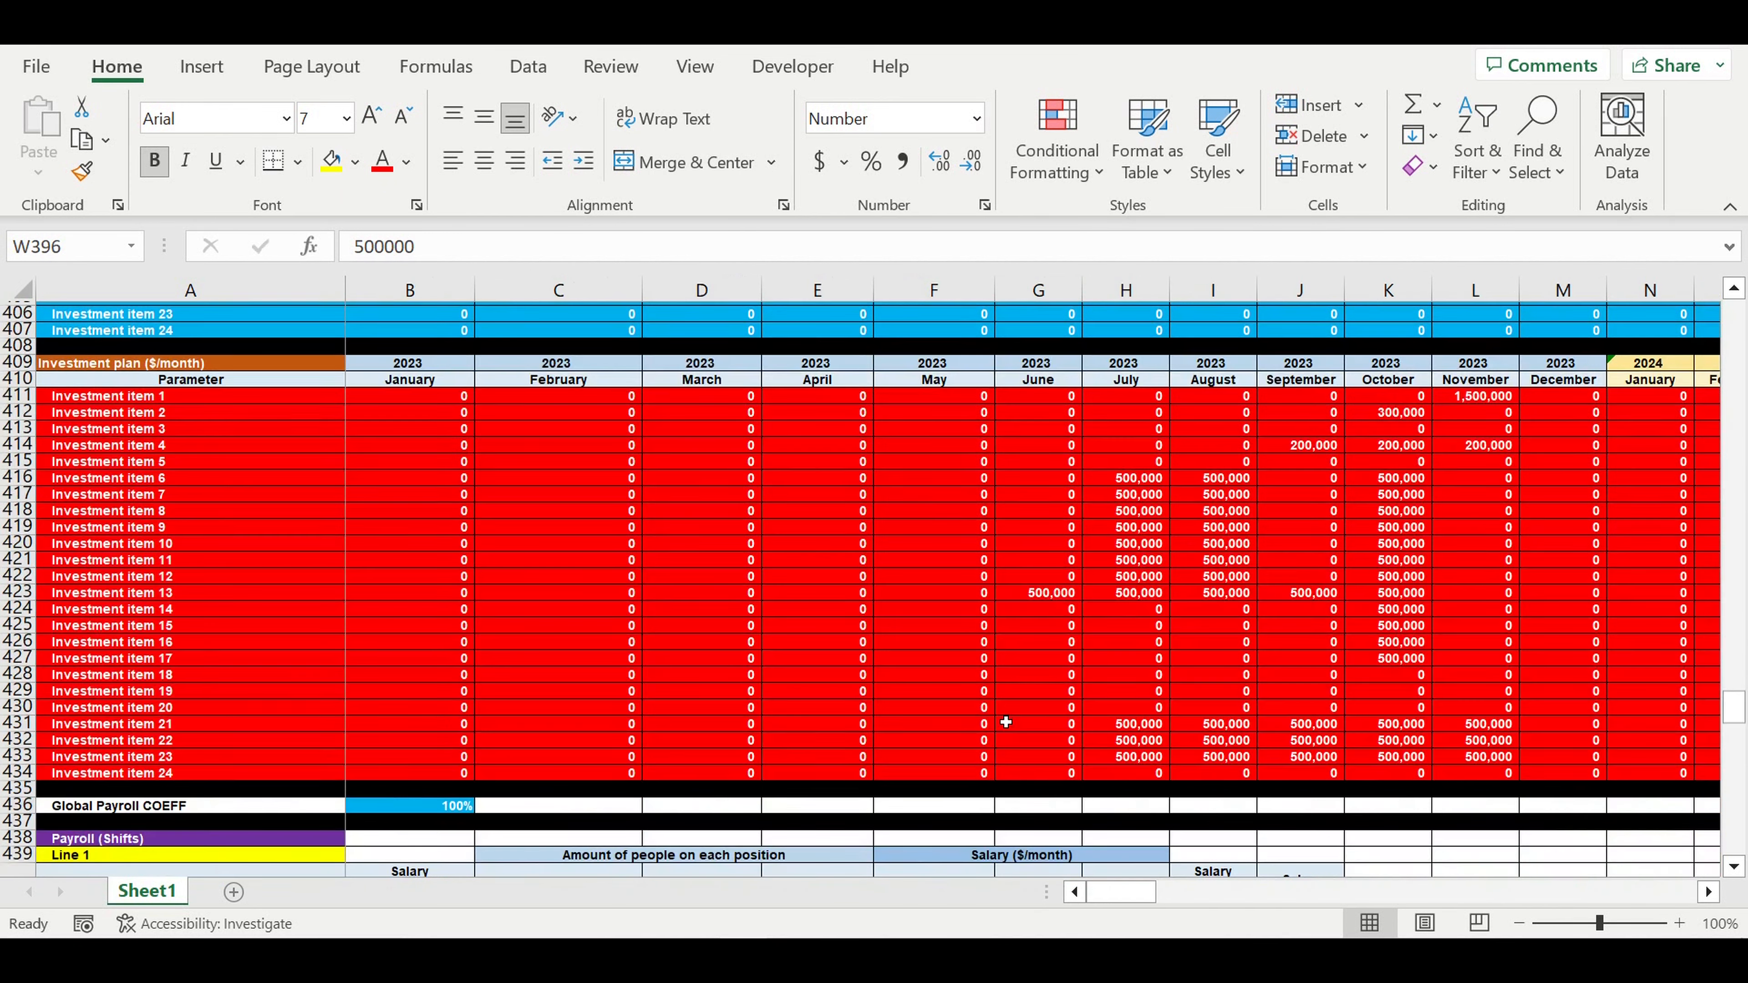
- Review Line 1's position names, salaries and Shift 1 head counts in the payroll table
{"action": "scroll", "coordinate": [1005, 722], "scroll_direction": "down", "scroll_amount": 1}
{"action": "scroll", "coordinate": [1008, 722], "scroll_direction": "down", "scroll_amount": 8}
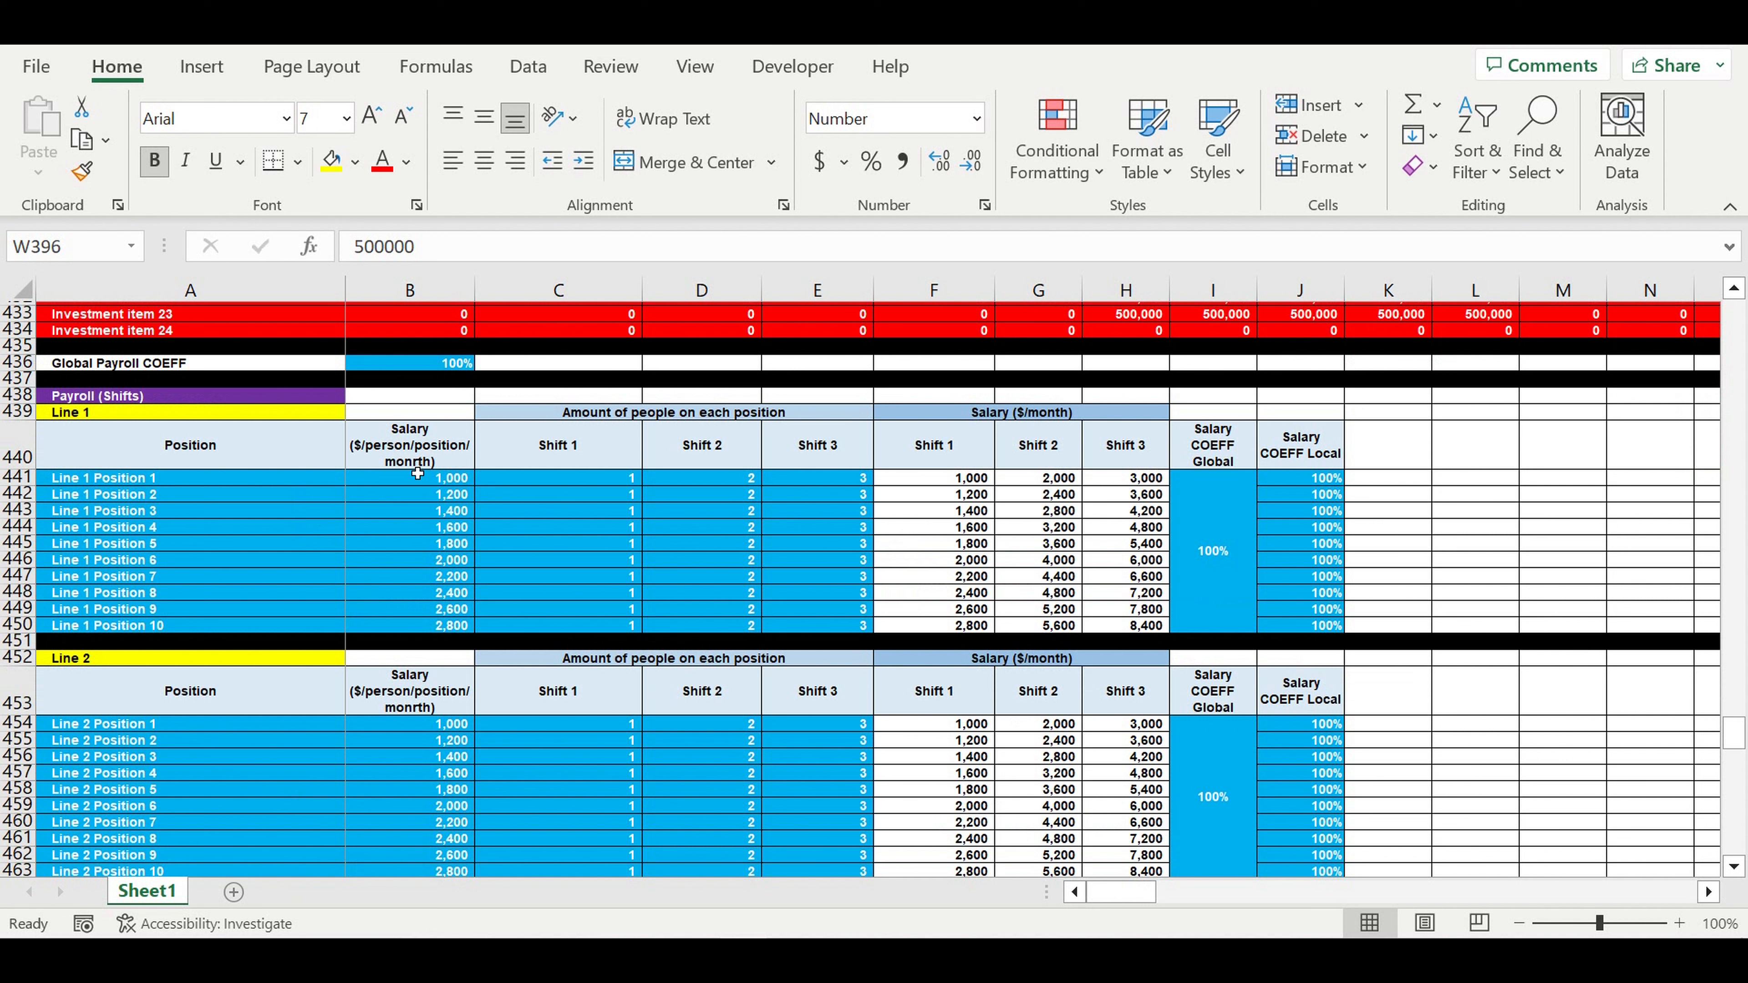
{"action": "left_click", "coordinate": [153, 483]}
{"action": "left_click_drag", "start_coordinate": [153, 495], "coordinate": [120, 634]}
{"action": "left_click_drag", "start_coordinate": [412, 477], "coordinate": [419, 638]}
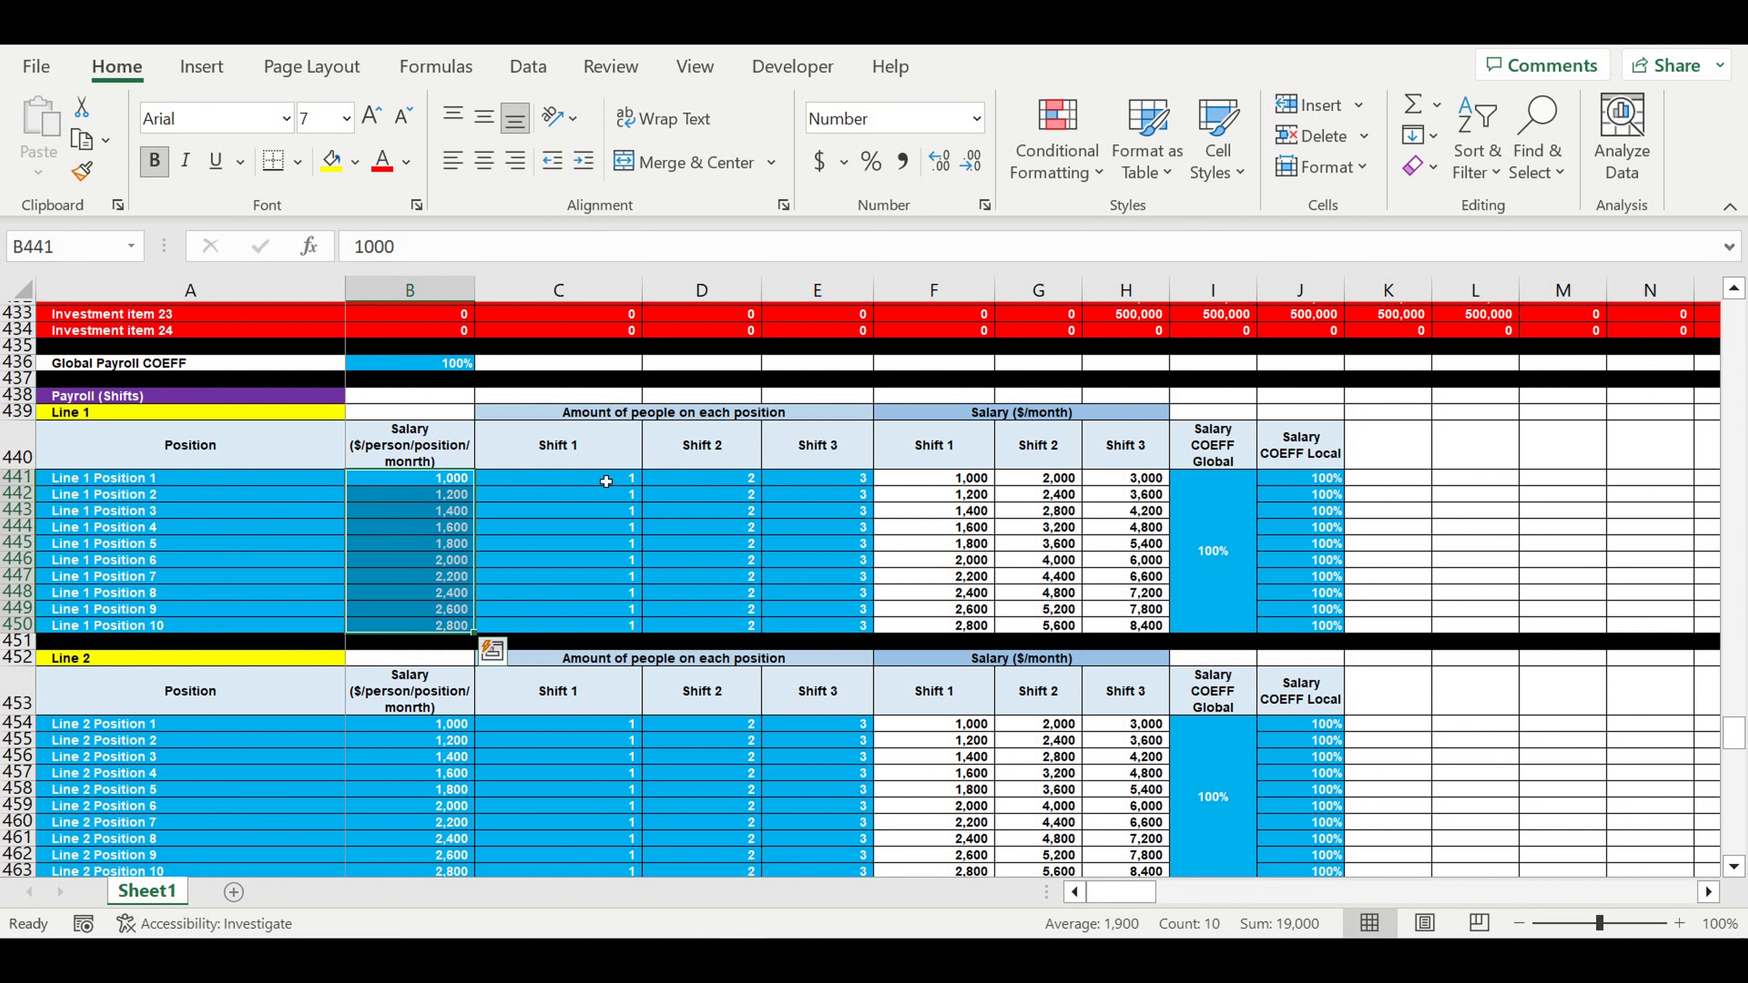
{"action": "left_click_drag", "start_coordinate": [604, 481], "coordinate": [590, 628]}
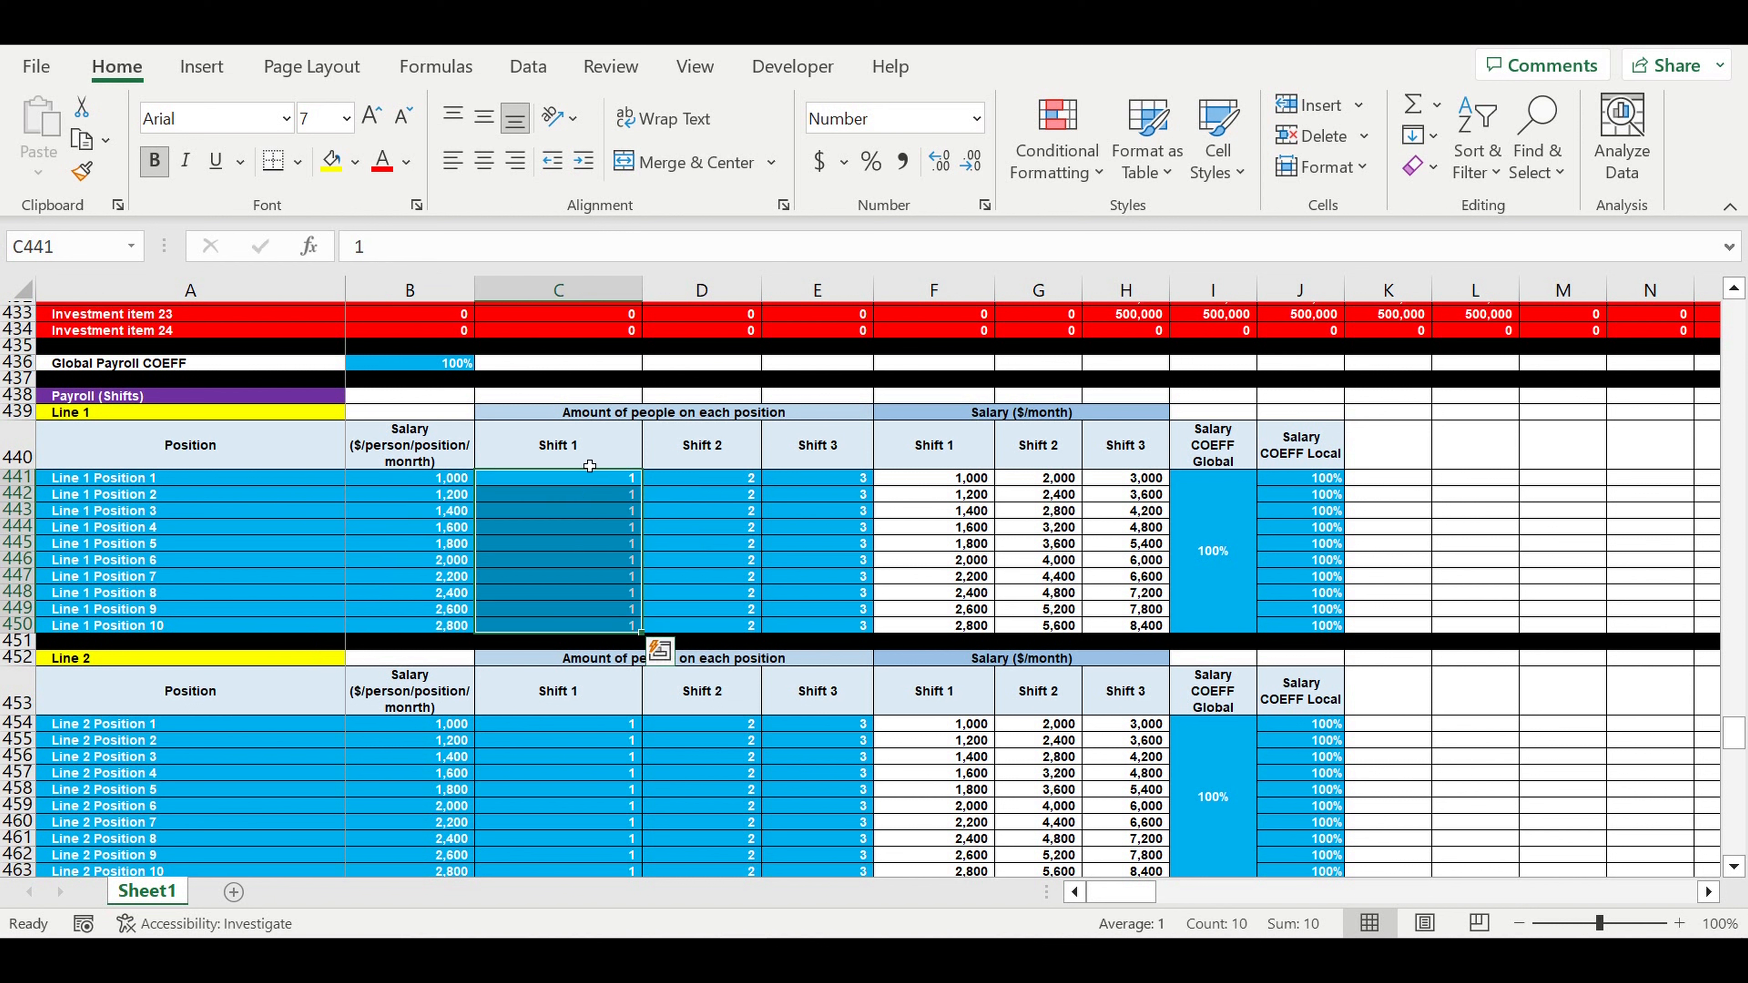
- Check Line 1's Shift 2 and 3 head counts and its global and local salary coefficients
{"action": "left_click", "coordinate": [590, 451]}
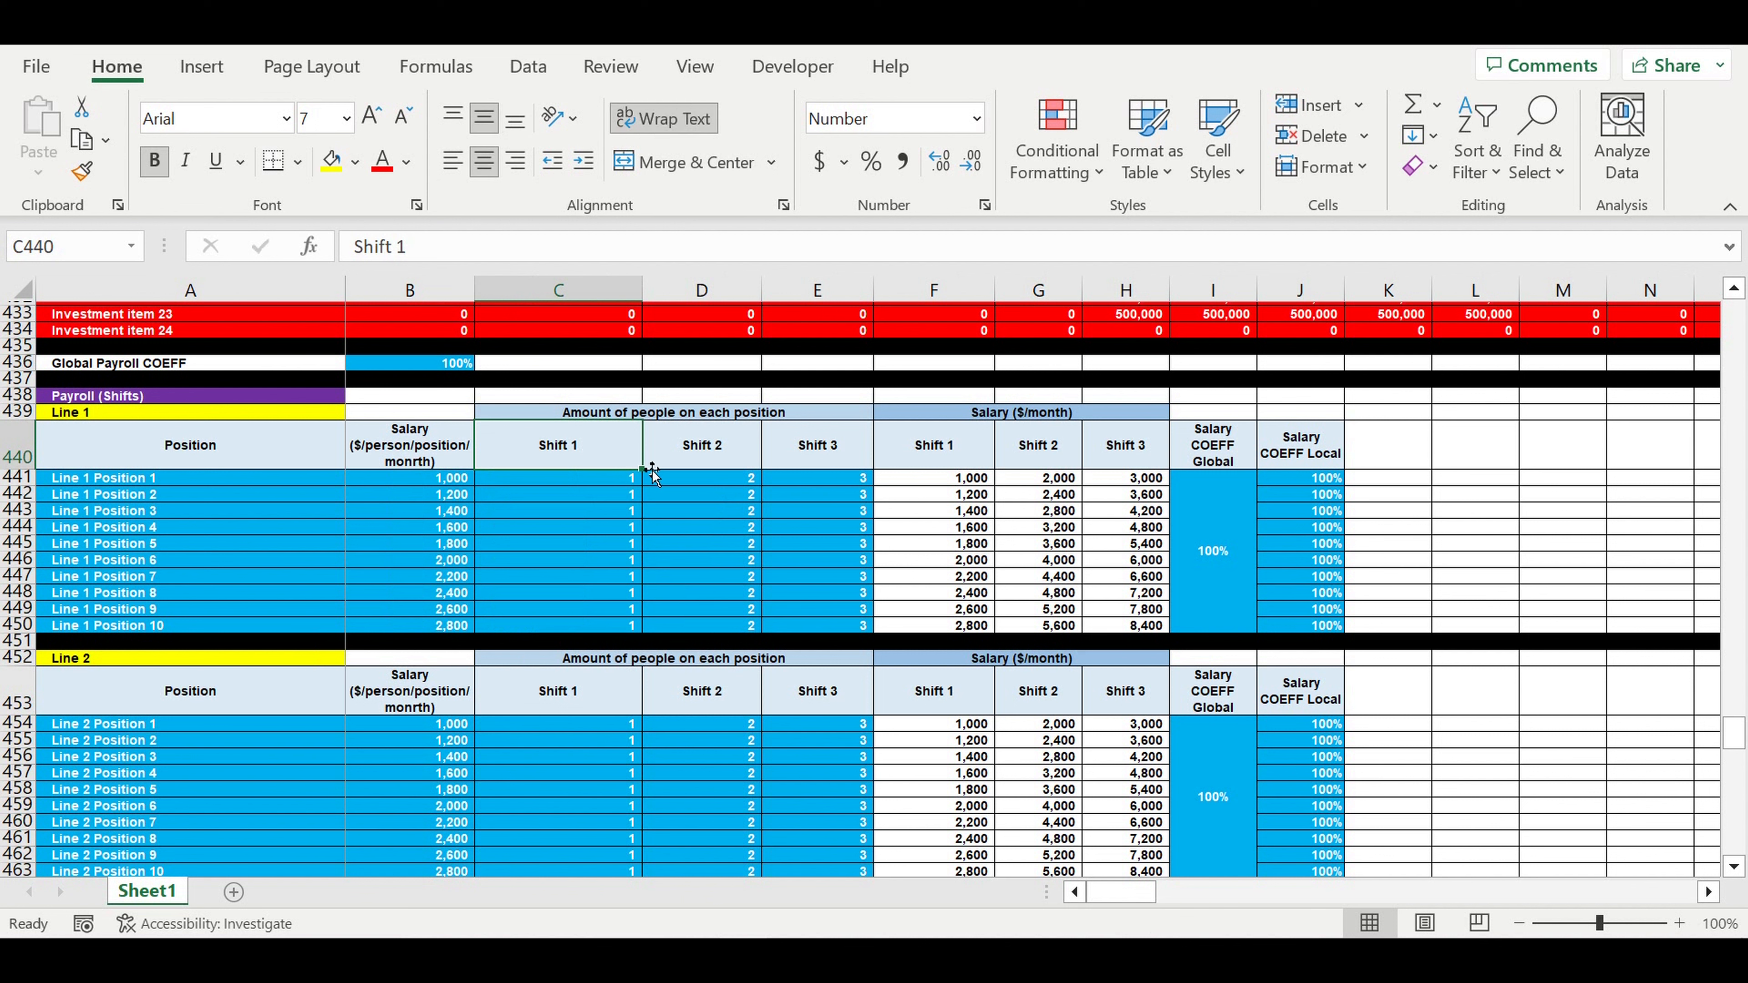
{"action": "left_click", "coordinate": [734, 441]}
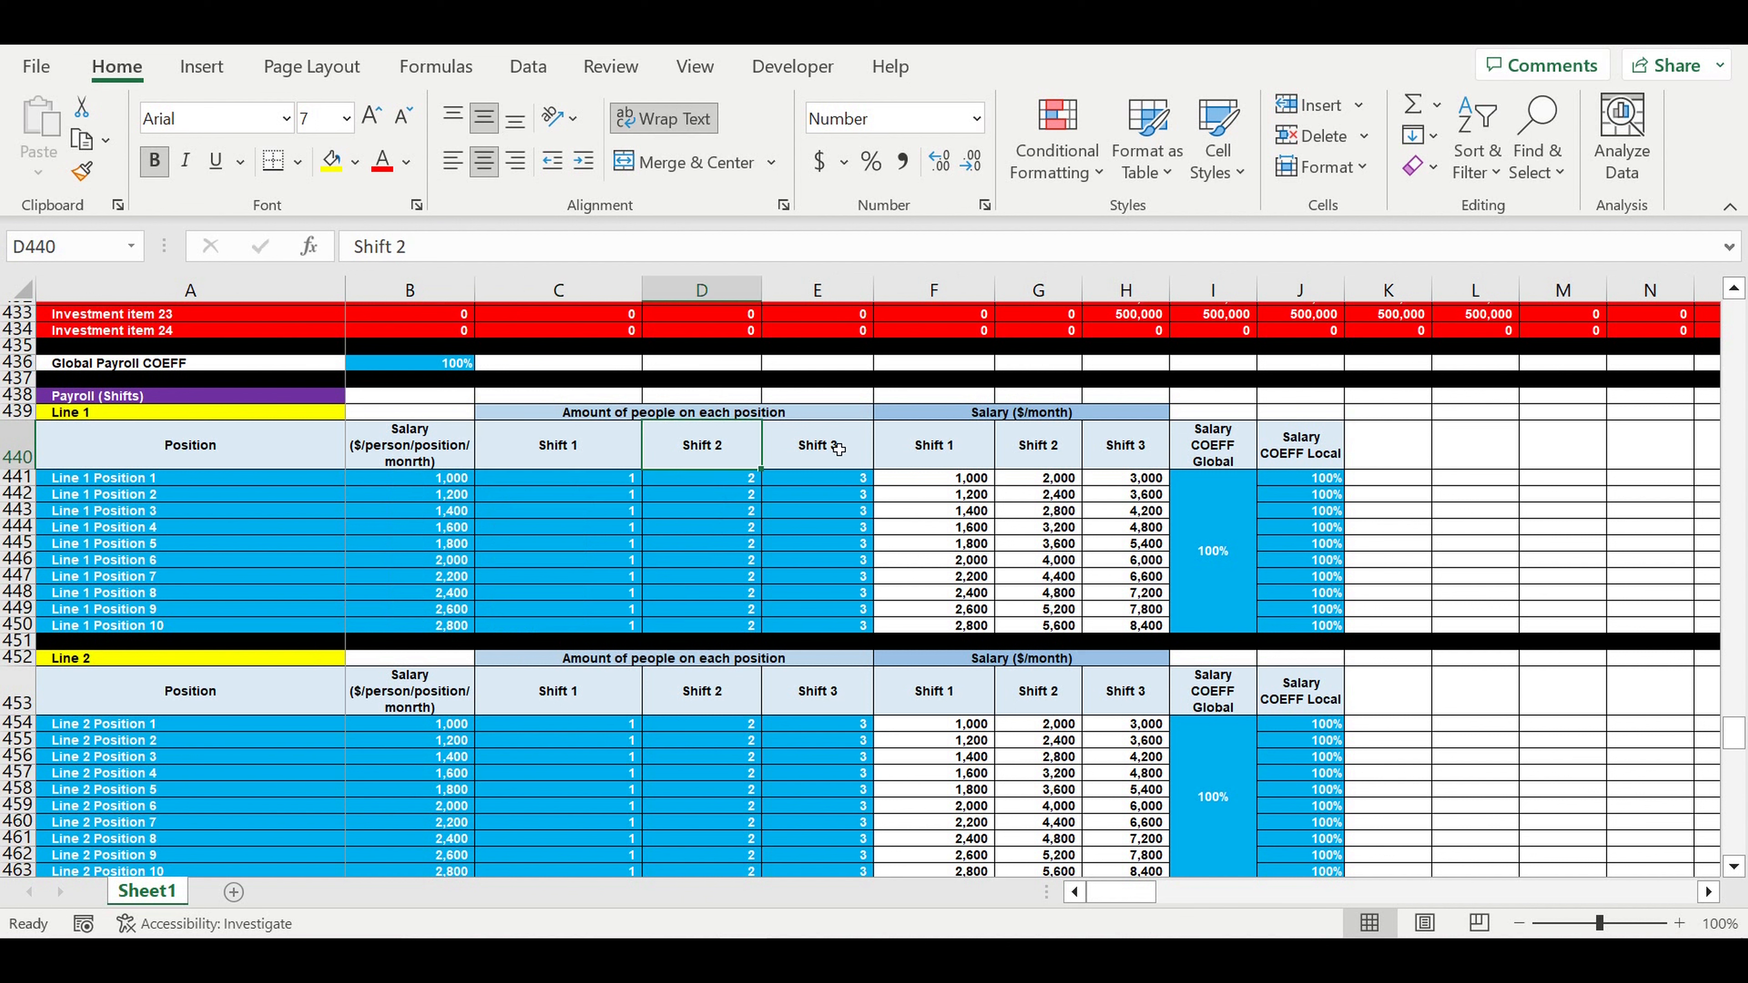
{"action": "left_click", "coordinate": [834, 451]}
{"action": "left_click_drag", "start_coordinate": [862, 485], "coordinate": [862, 623]}
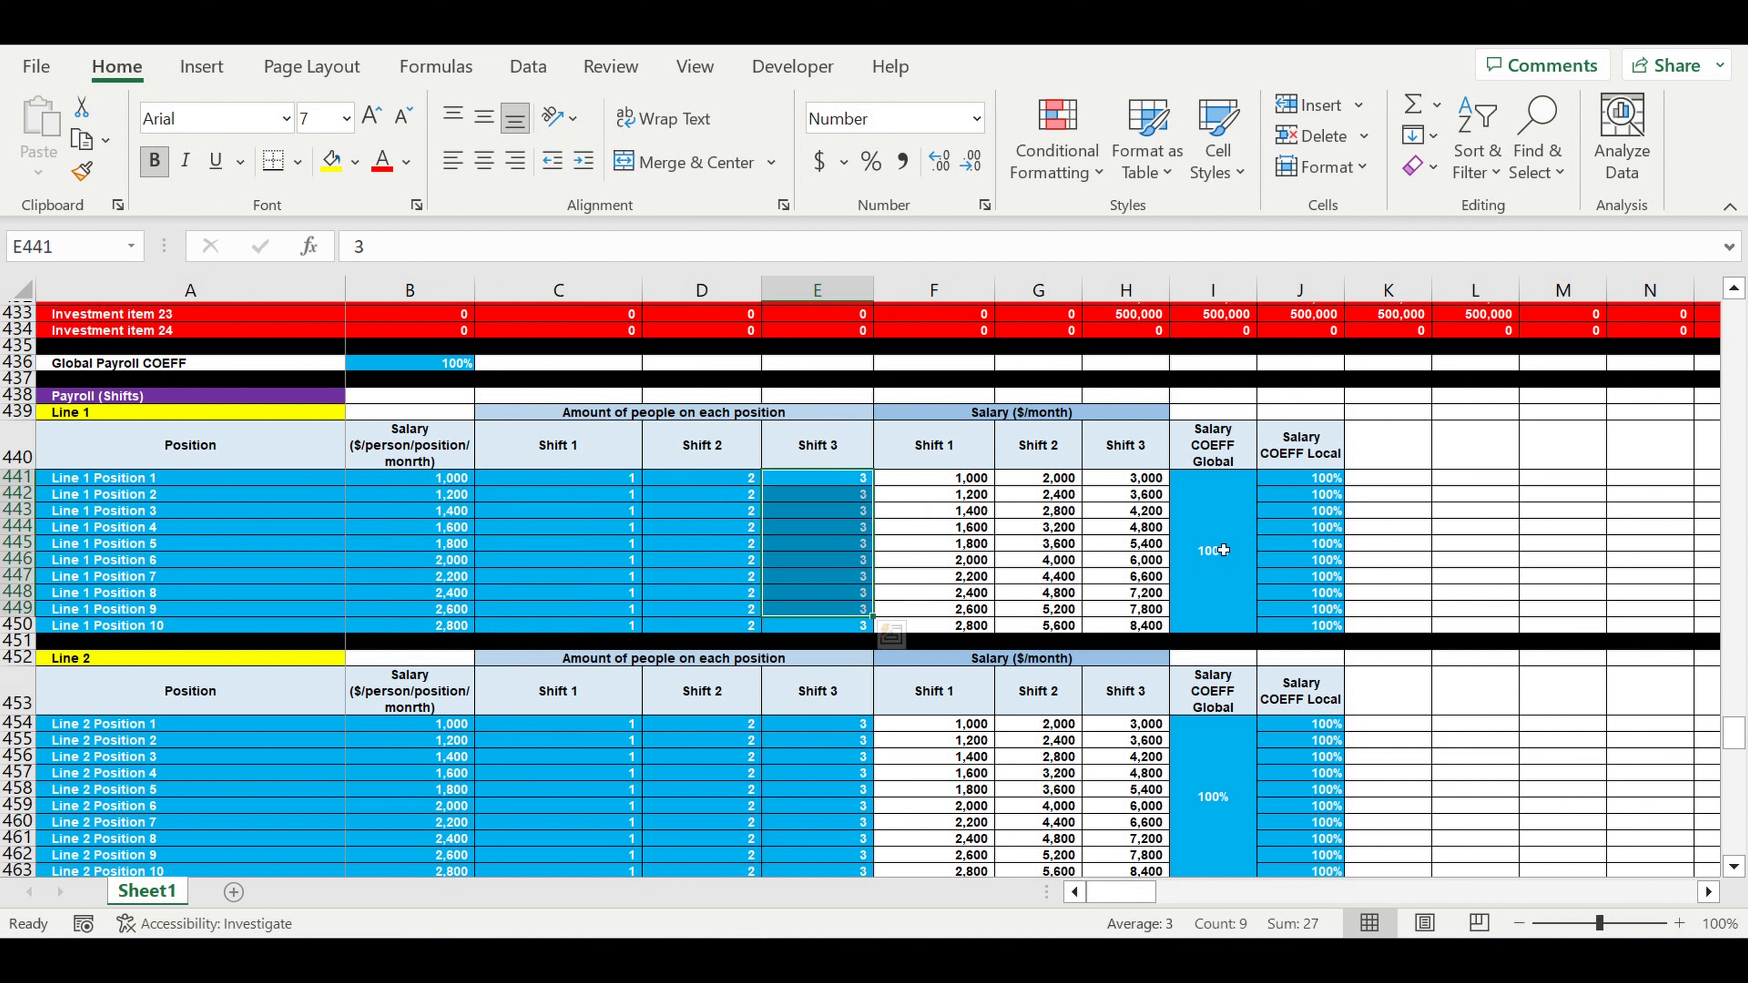
{"action": "left_click", "coordinate": [1225, 538]}
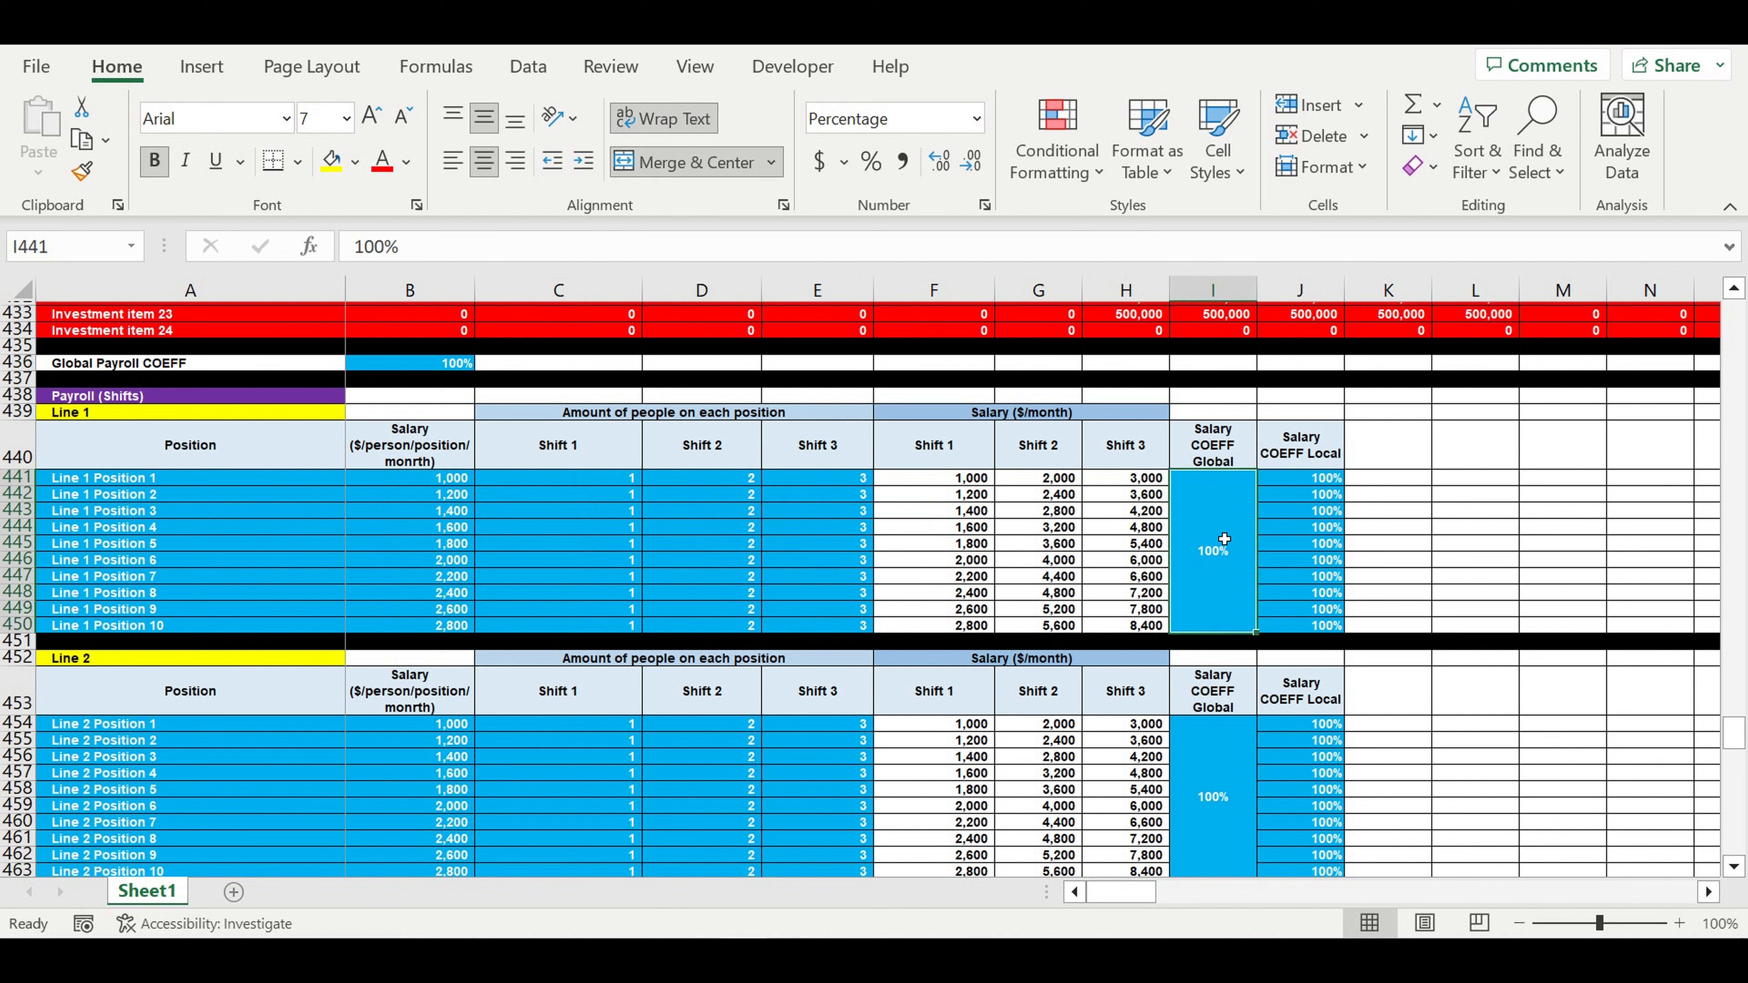
{"action": "left_click", "coordinate": [408, 365]}
{"action": "left_click", "coordinate": [1216, 495]}
{"action": "left_click_drag", "start_coordinate": [1277, 536], "coordinate": [1325, 608]}
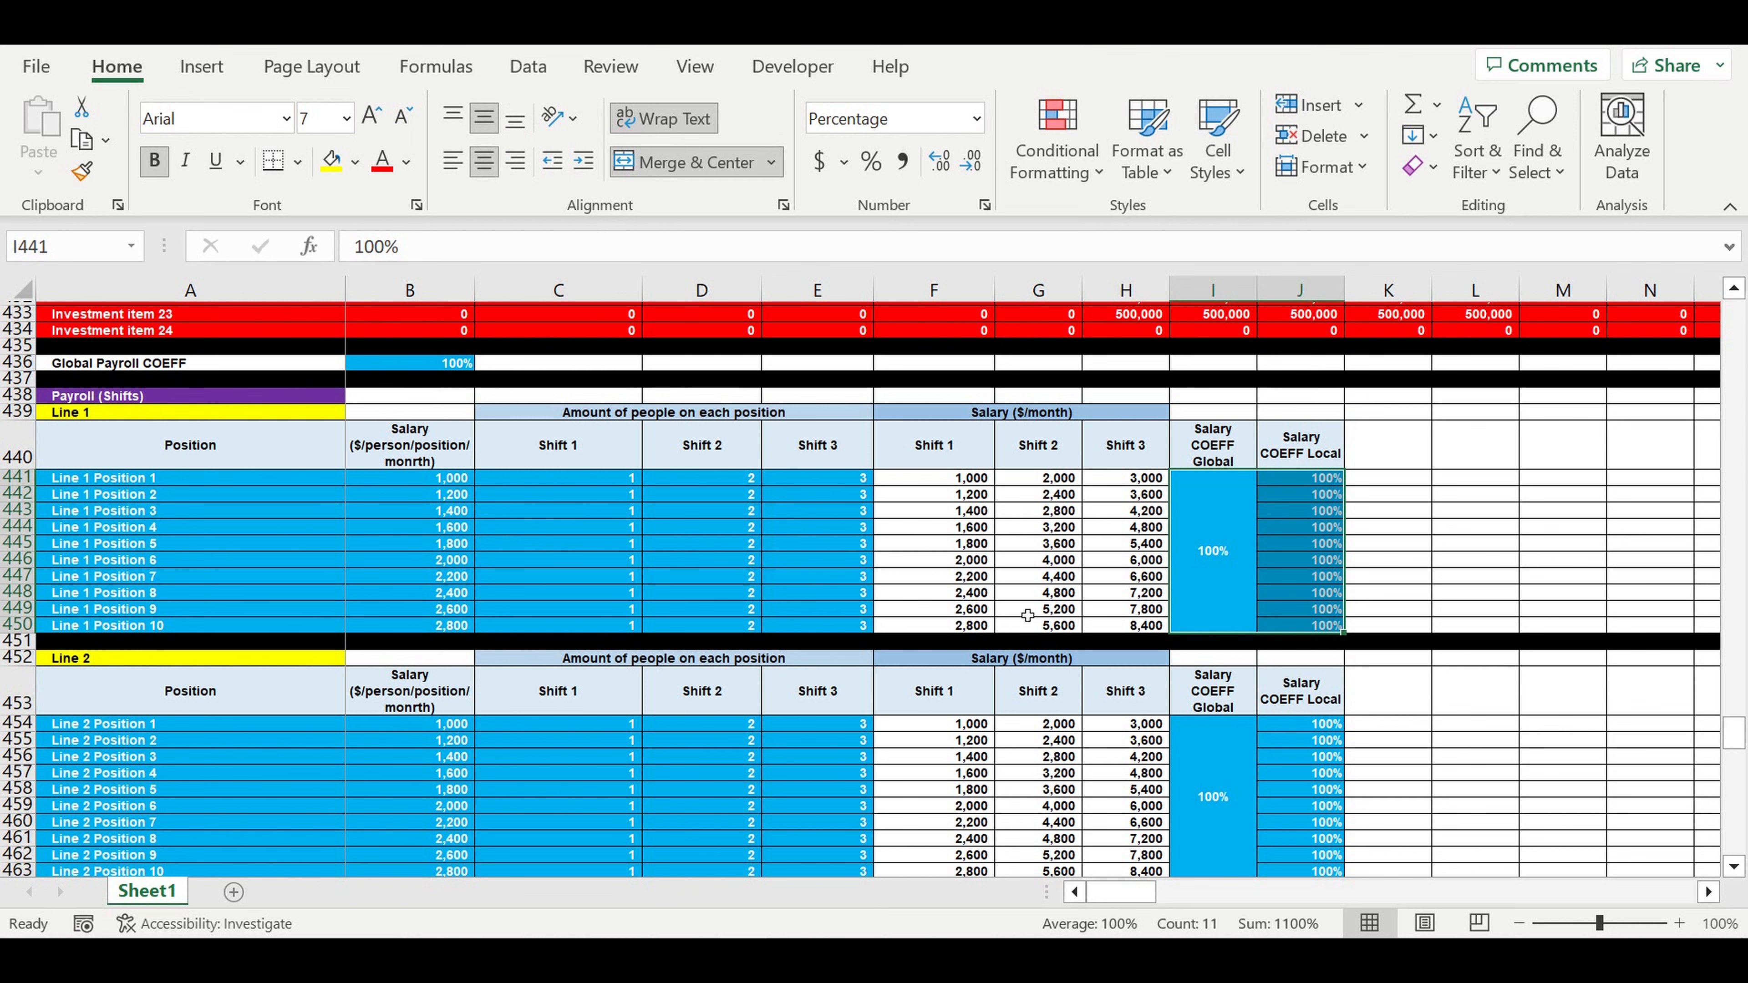
{"action": "left_click", "coordinate": [81, 413]}
{"action": "scroll", "coordinate": [279, 489], "scroll_direction": "down", "scroll_amount": 3}
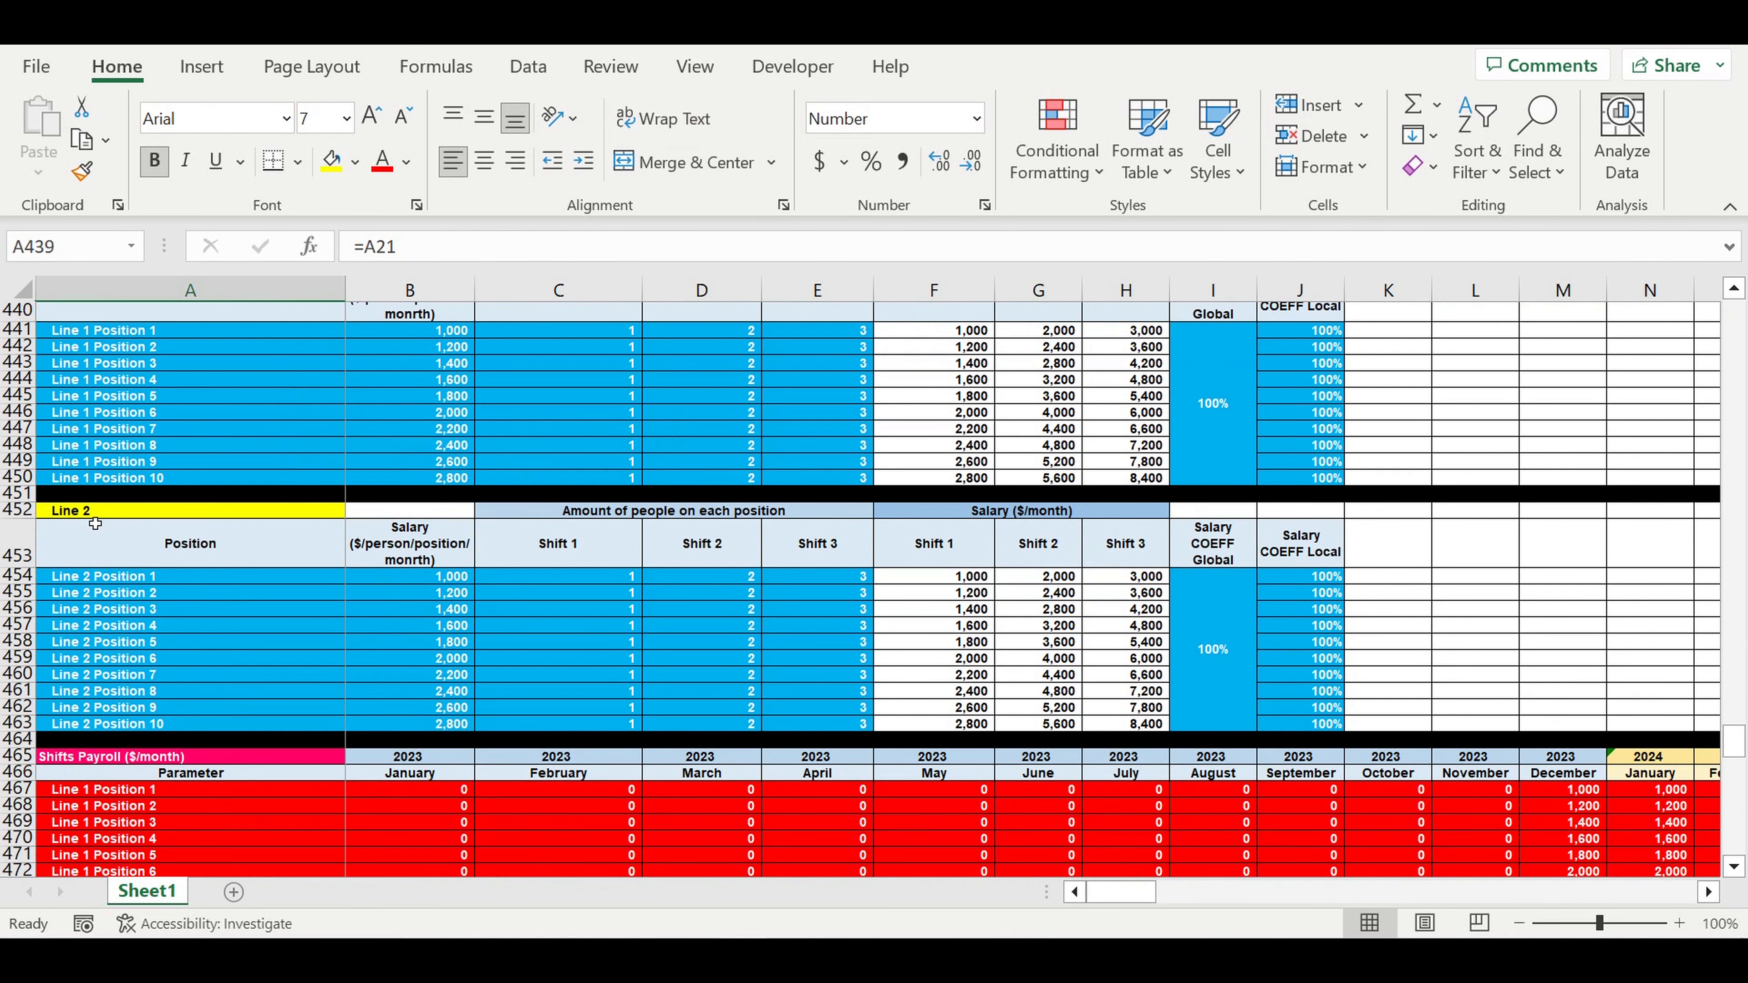
{"action": "left_click", "coordinate": [95, 515]}
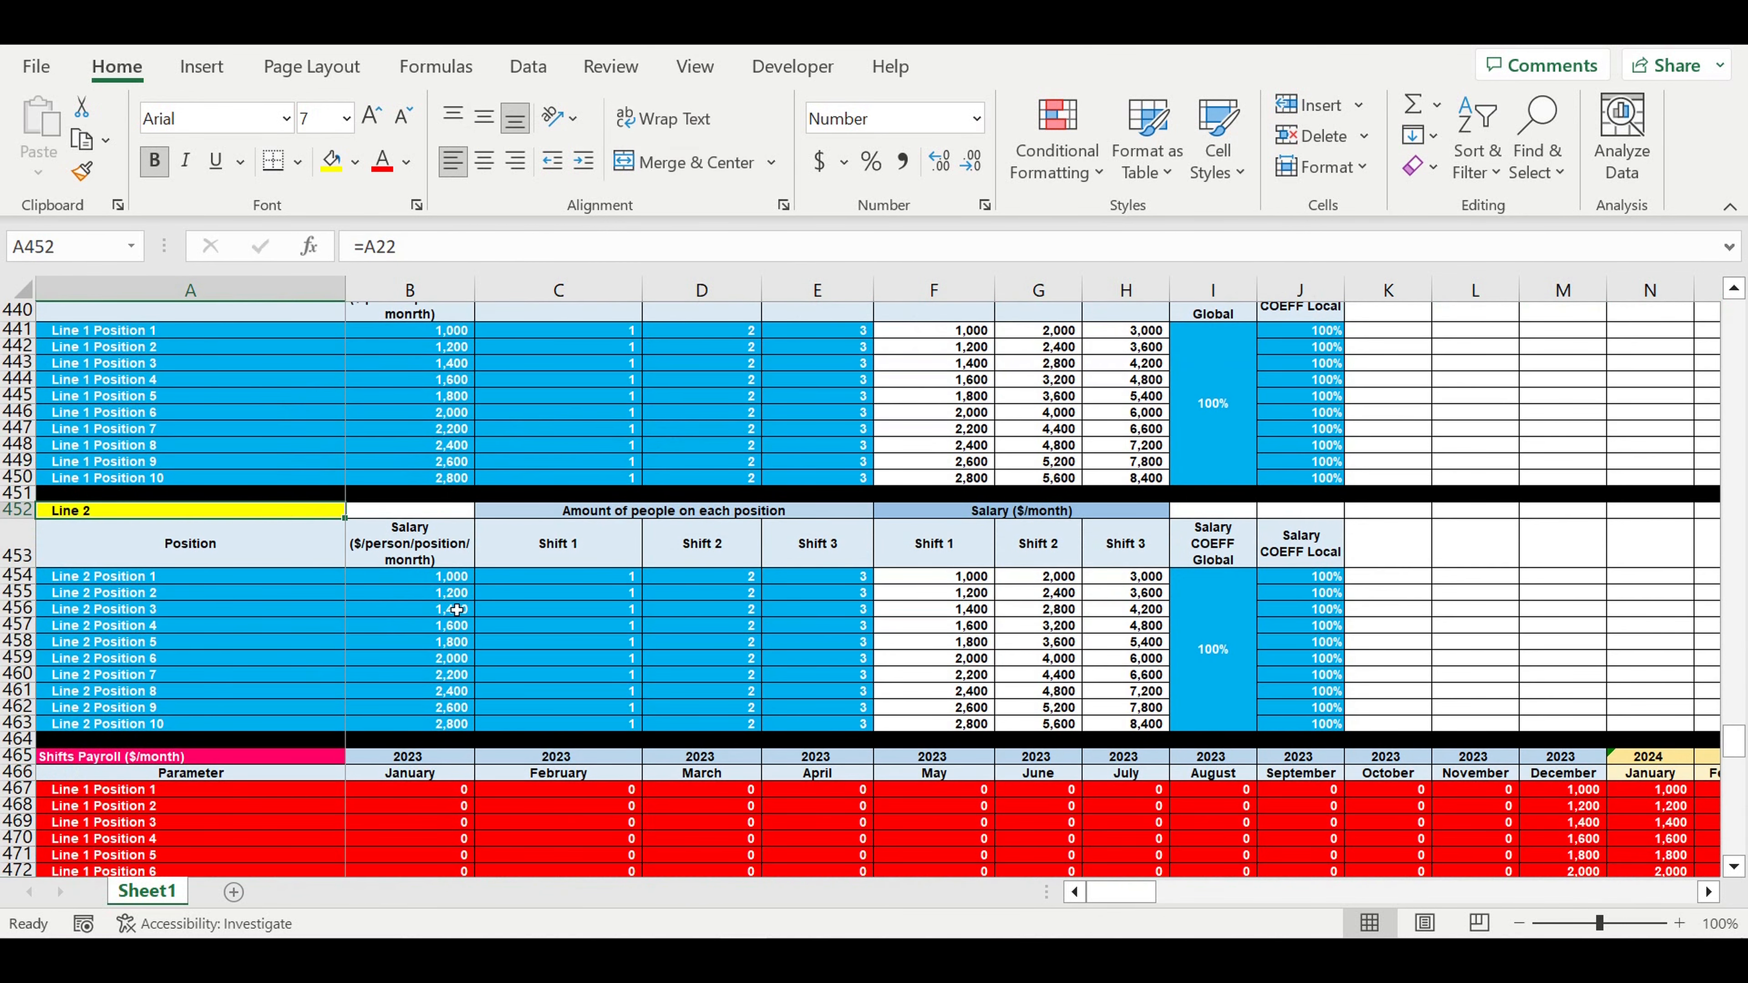
{"action": "scroll", "coordinate": [505, 634], "scroll_direction": "down", "scroll_amount": 1}
{"action": "scroll", "coordinate": [506, 634], "scroll_direction": "down", "scroll_amount": 12}
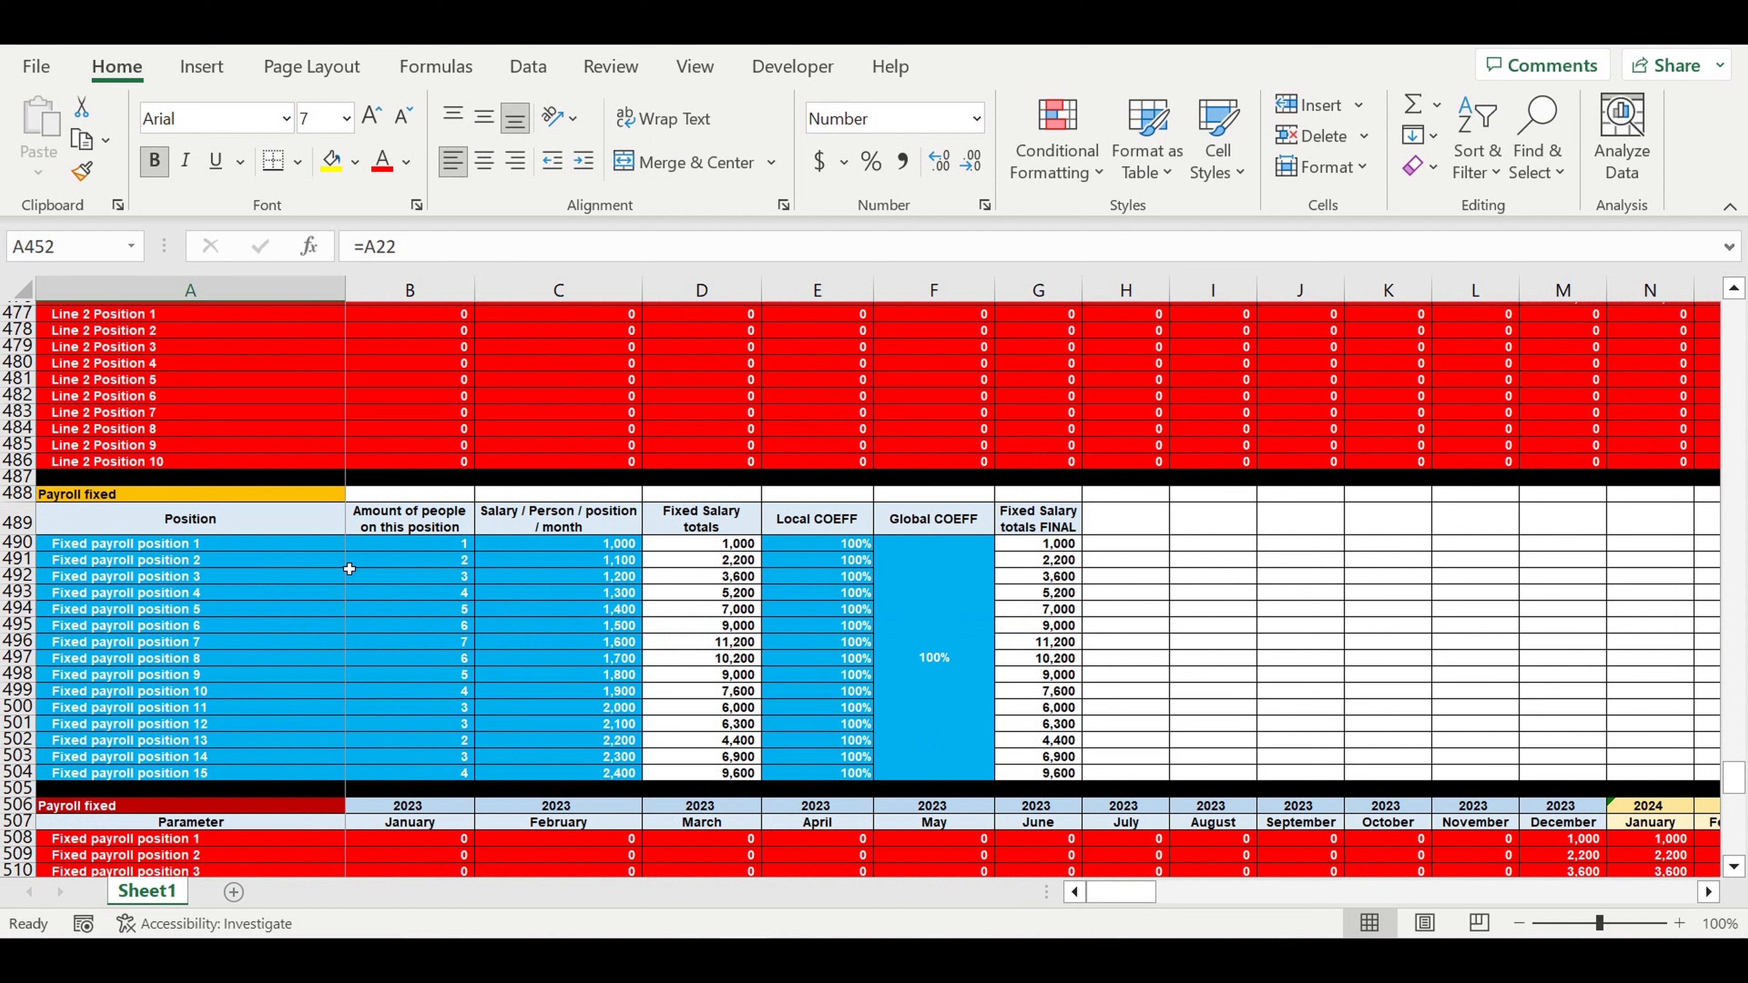
{"action": "left_click_drag", "start_coordinate": [220, 547], "coordinate": [162, 772]}
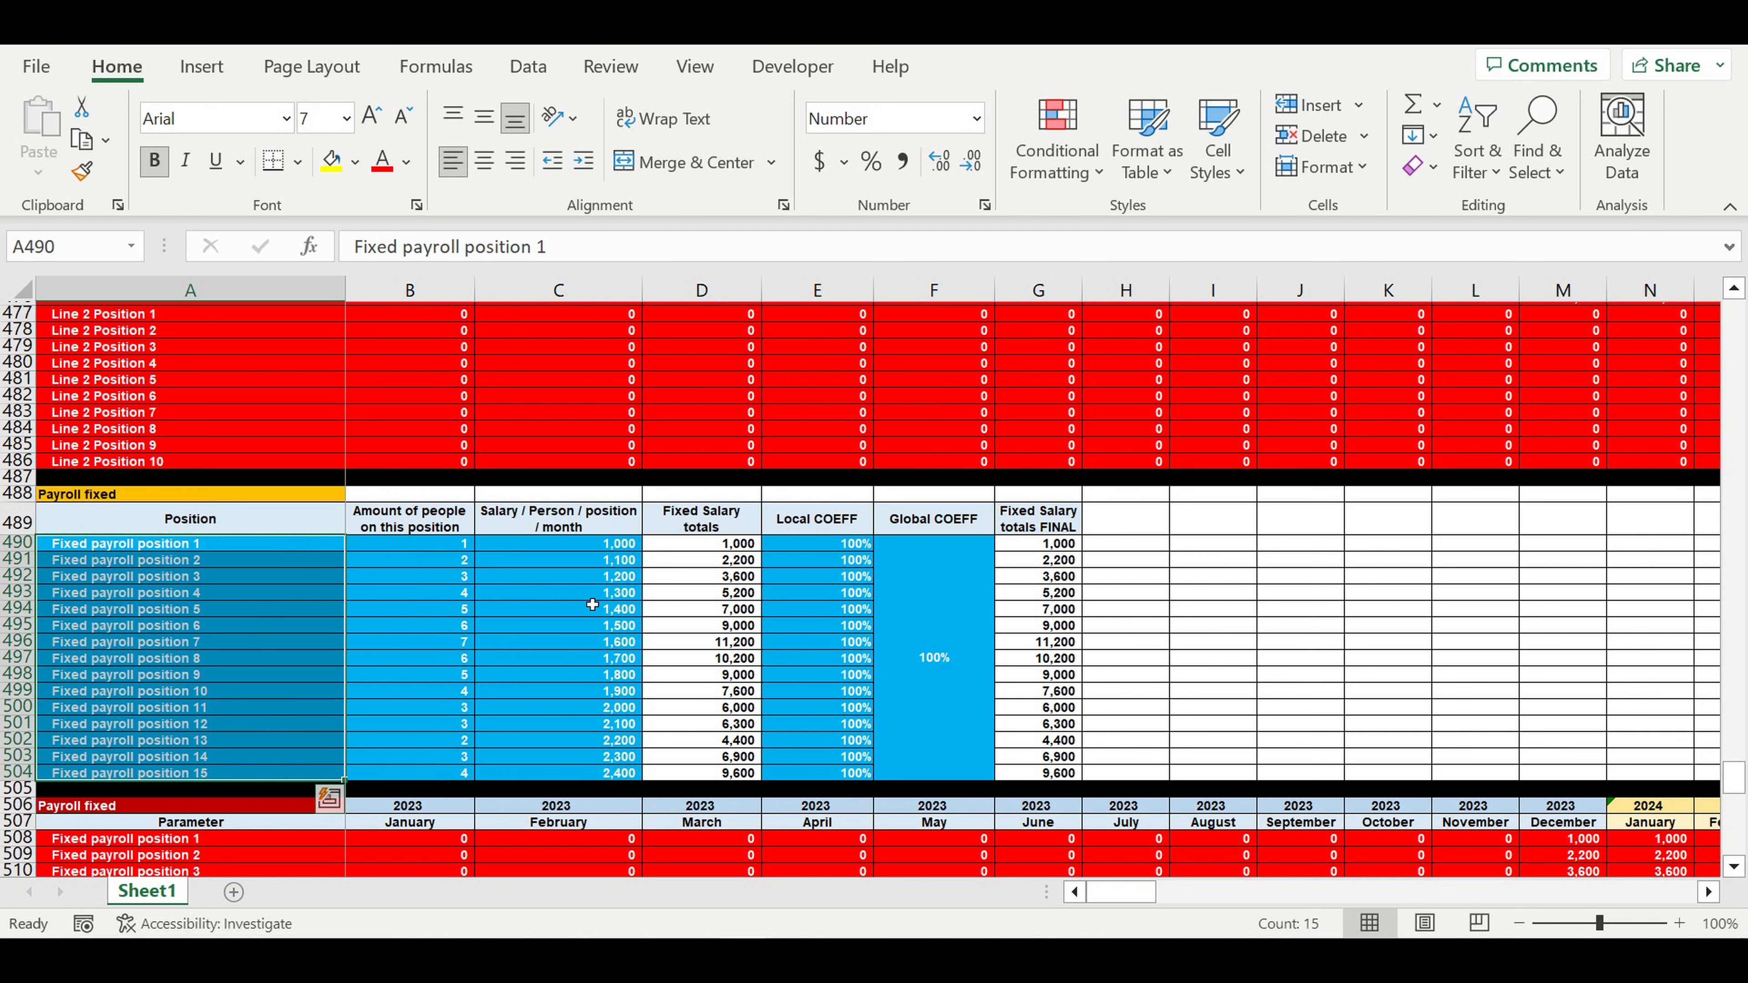
{"action": "left_click", "coordinate": [588, 596]}
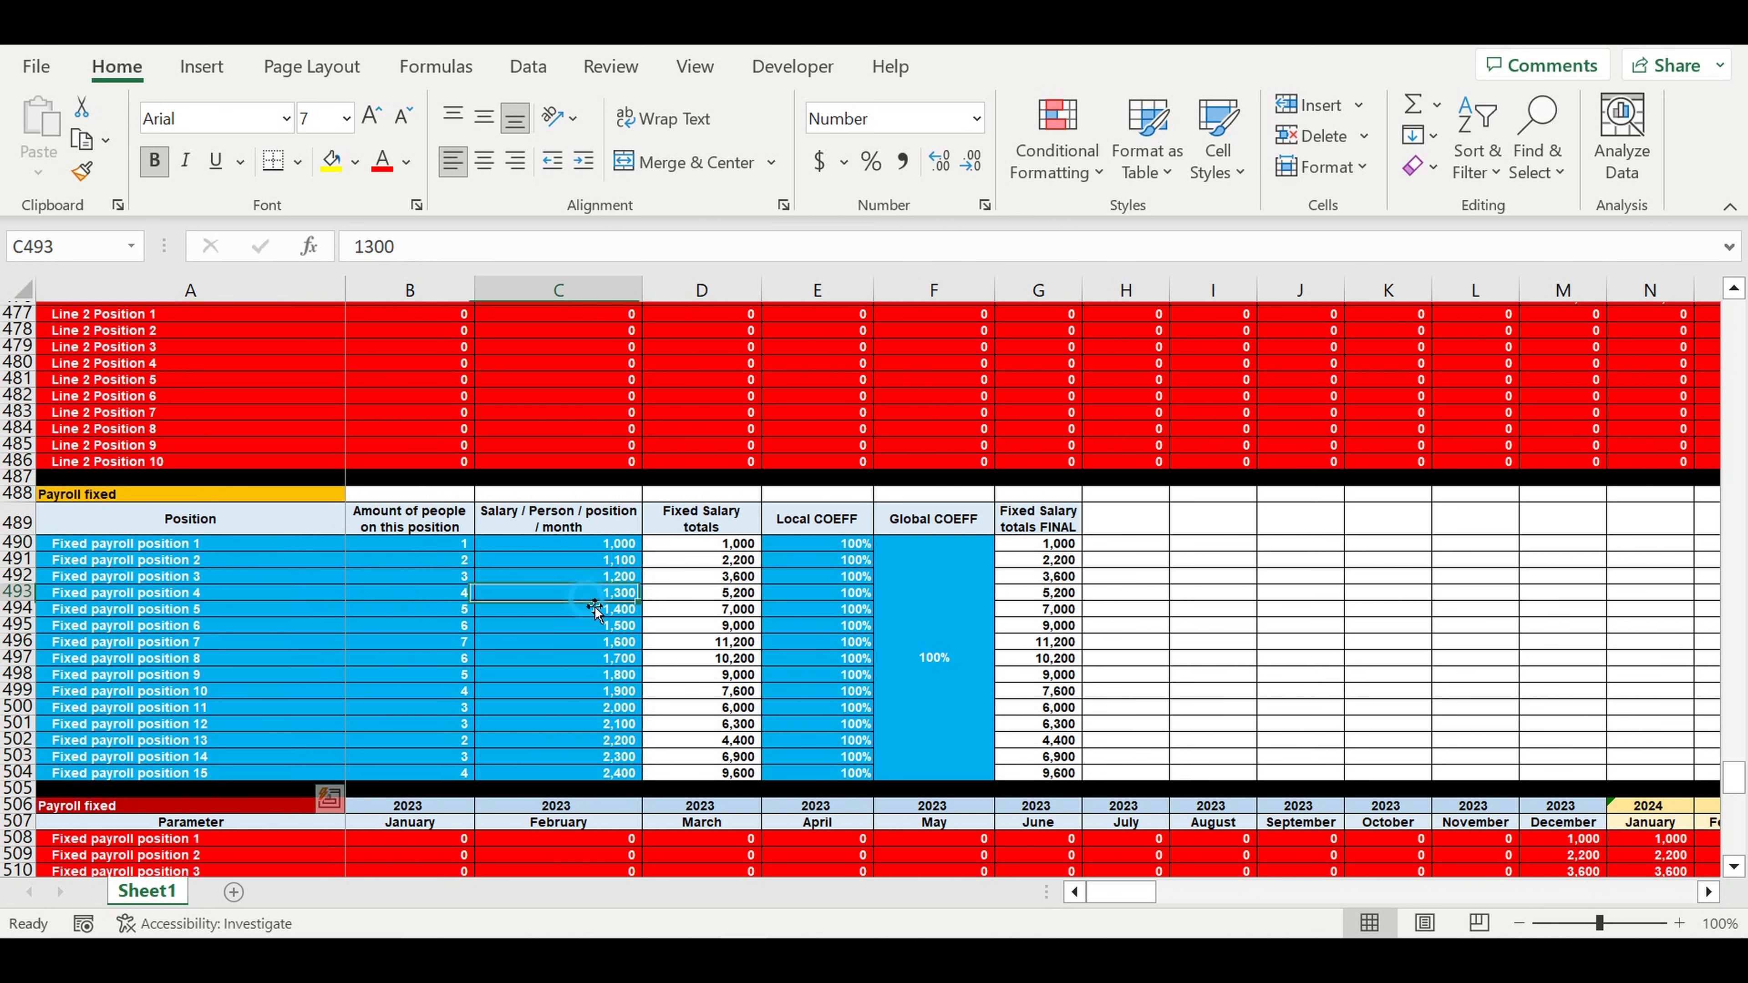
{"action": "left_click", "coordinate": [420, 543]}
{"action": "left_click_drag", "start_coordinate": [434, 604], "coordinate": [411, 772]}
{"action": "left_click_drag", "start_coordinate": [211, 547], "coordinate": [227, 756]}
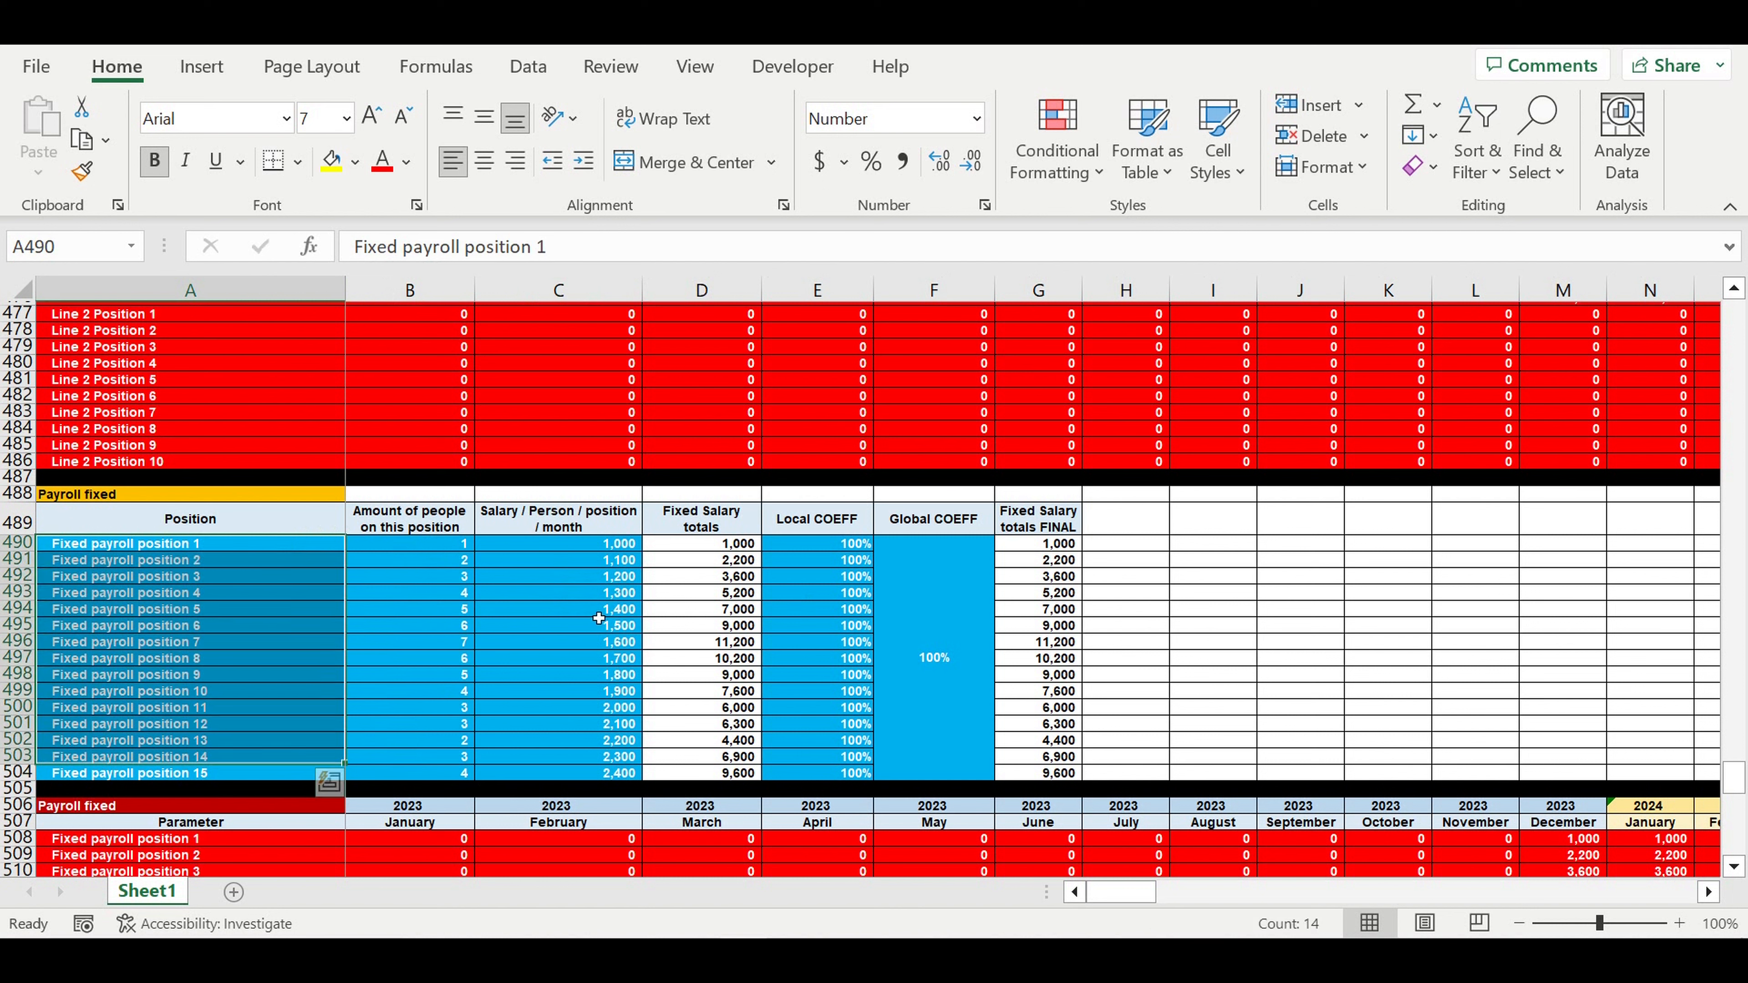
{"action": "left_click_drag", "start_coordinate": [598, 548], "coordinate": [608, 785]}
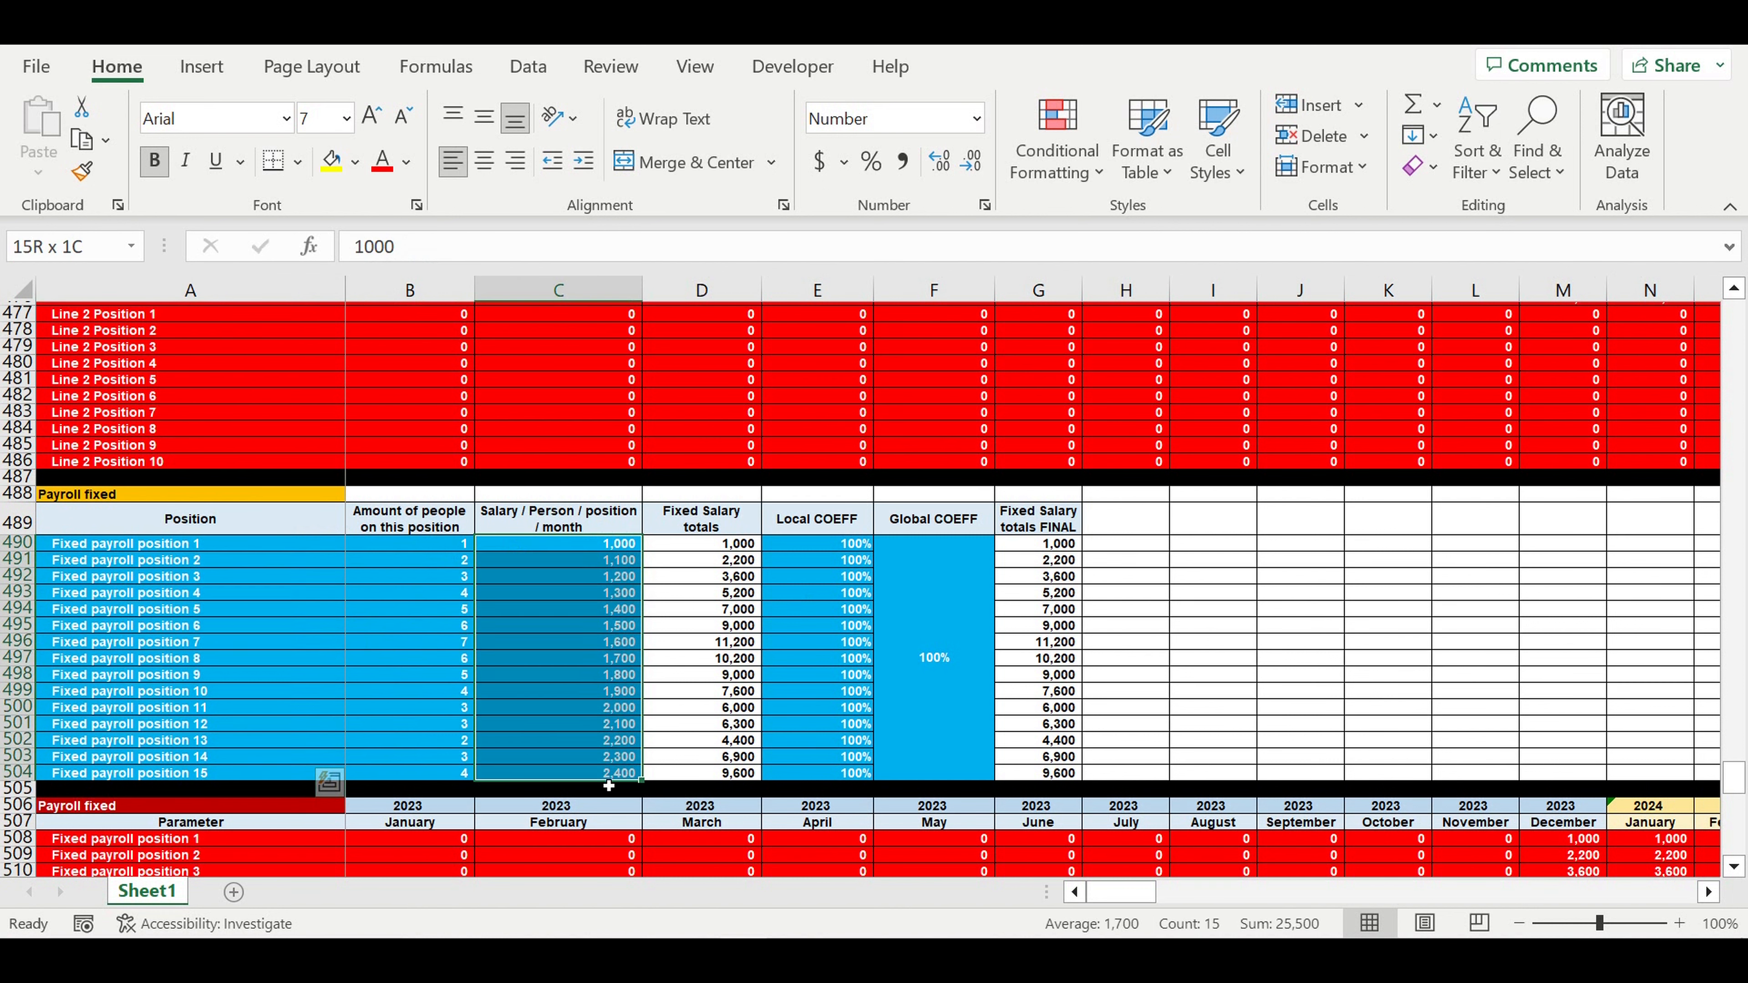
{"action": "left_click_drag", "start_coordinate": [853, 551], "coordinate": [918, 741]}
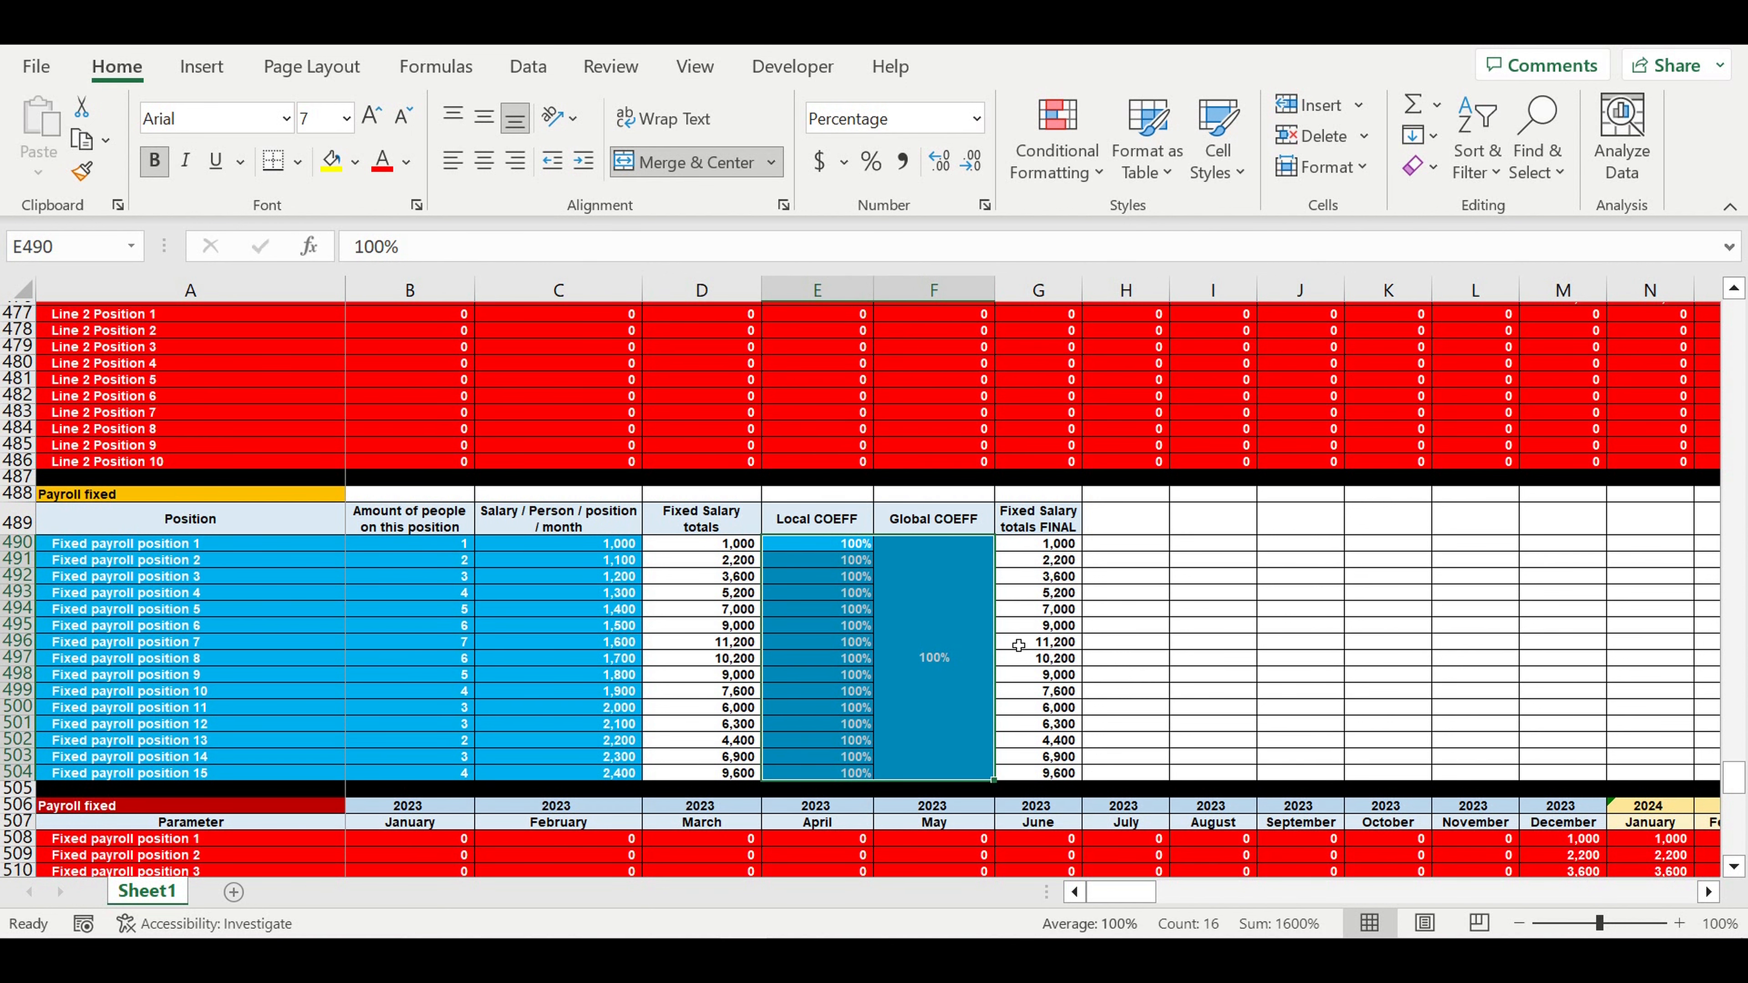
{"action": "scroll", "coordinate": [882, 645], "scroll_direction": "down", "scroll_amount": 8}
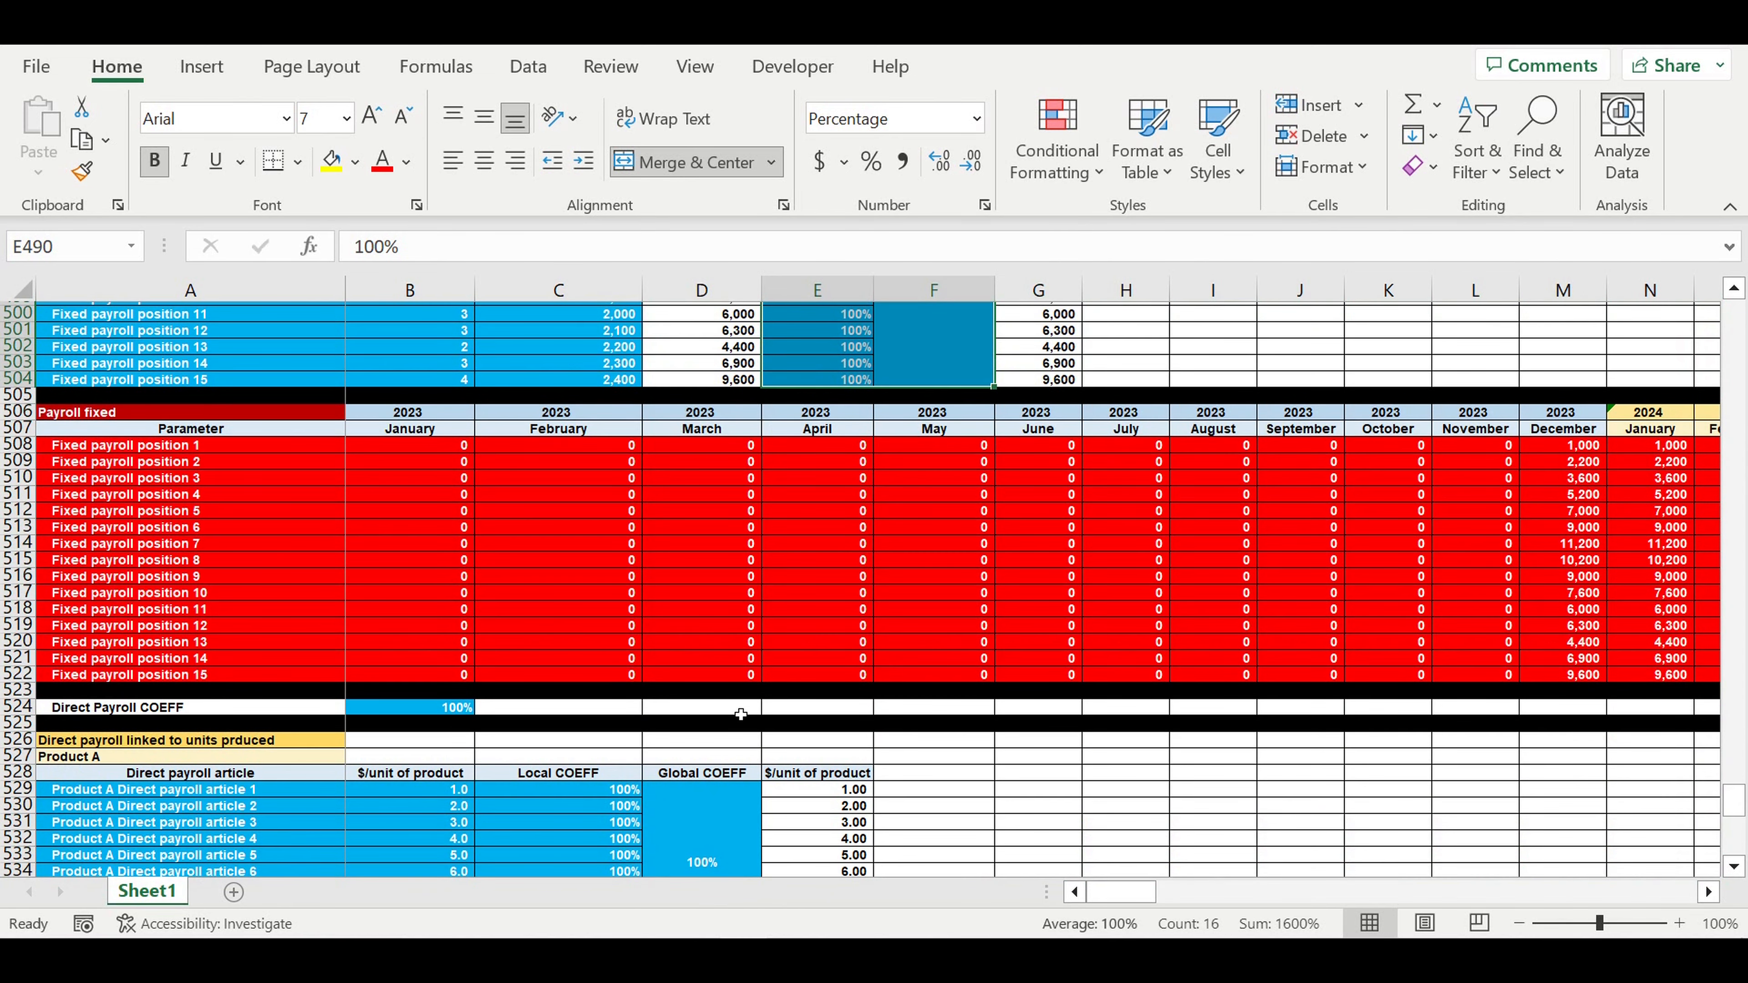
{"action": "scroll", "coordinate": [741, 714], "scroll_direction": "down", "scroll_amount": 4}
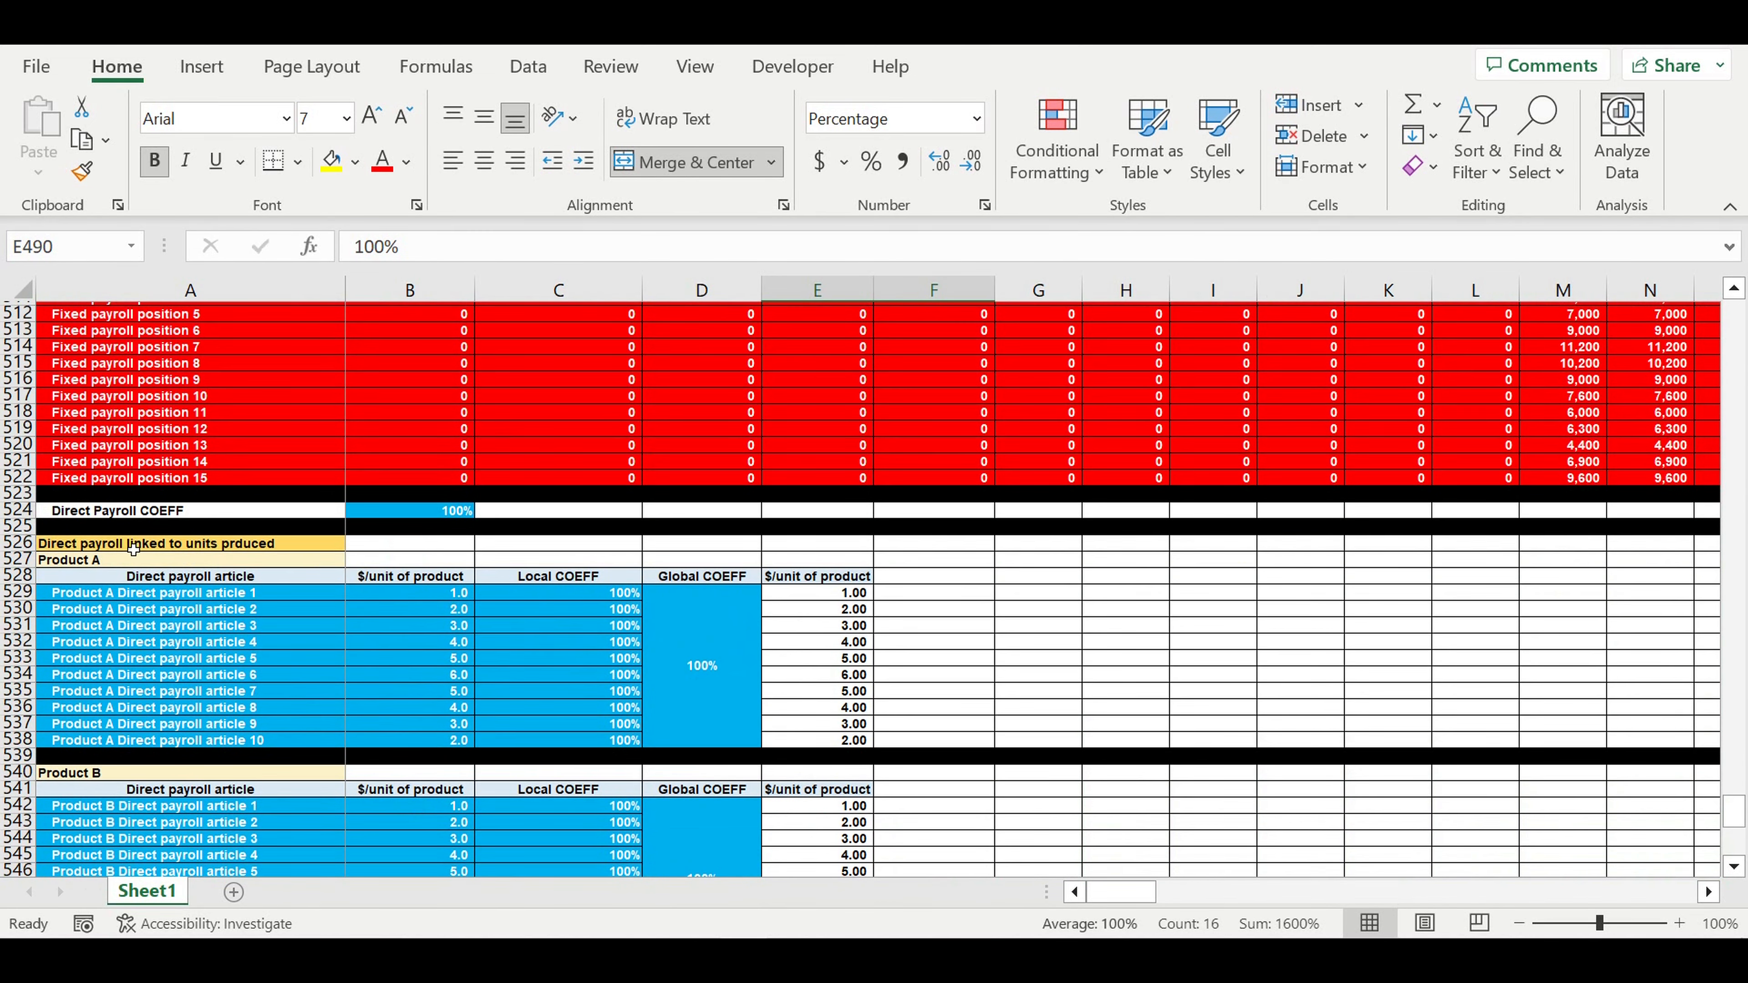
{"action": "left_click", "coordinate": [131, 548]}
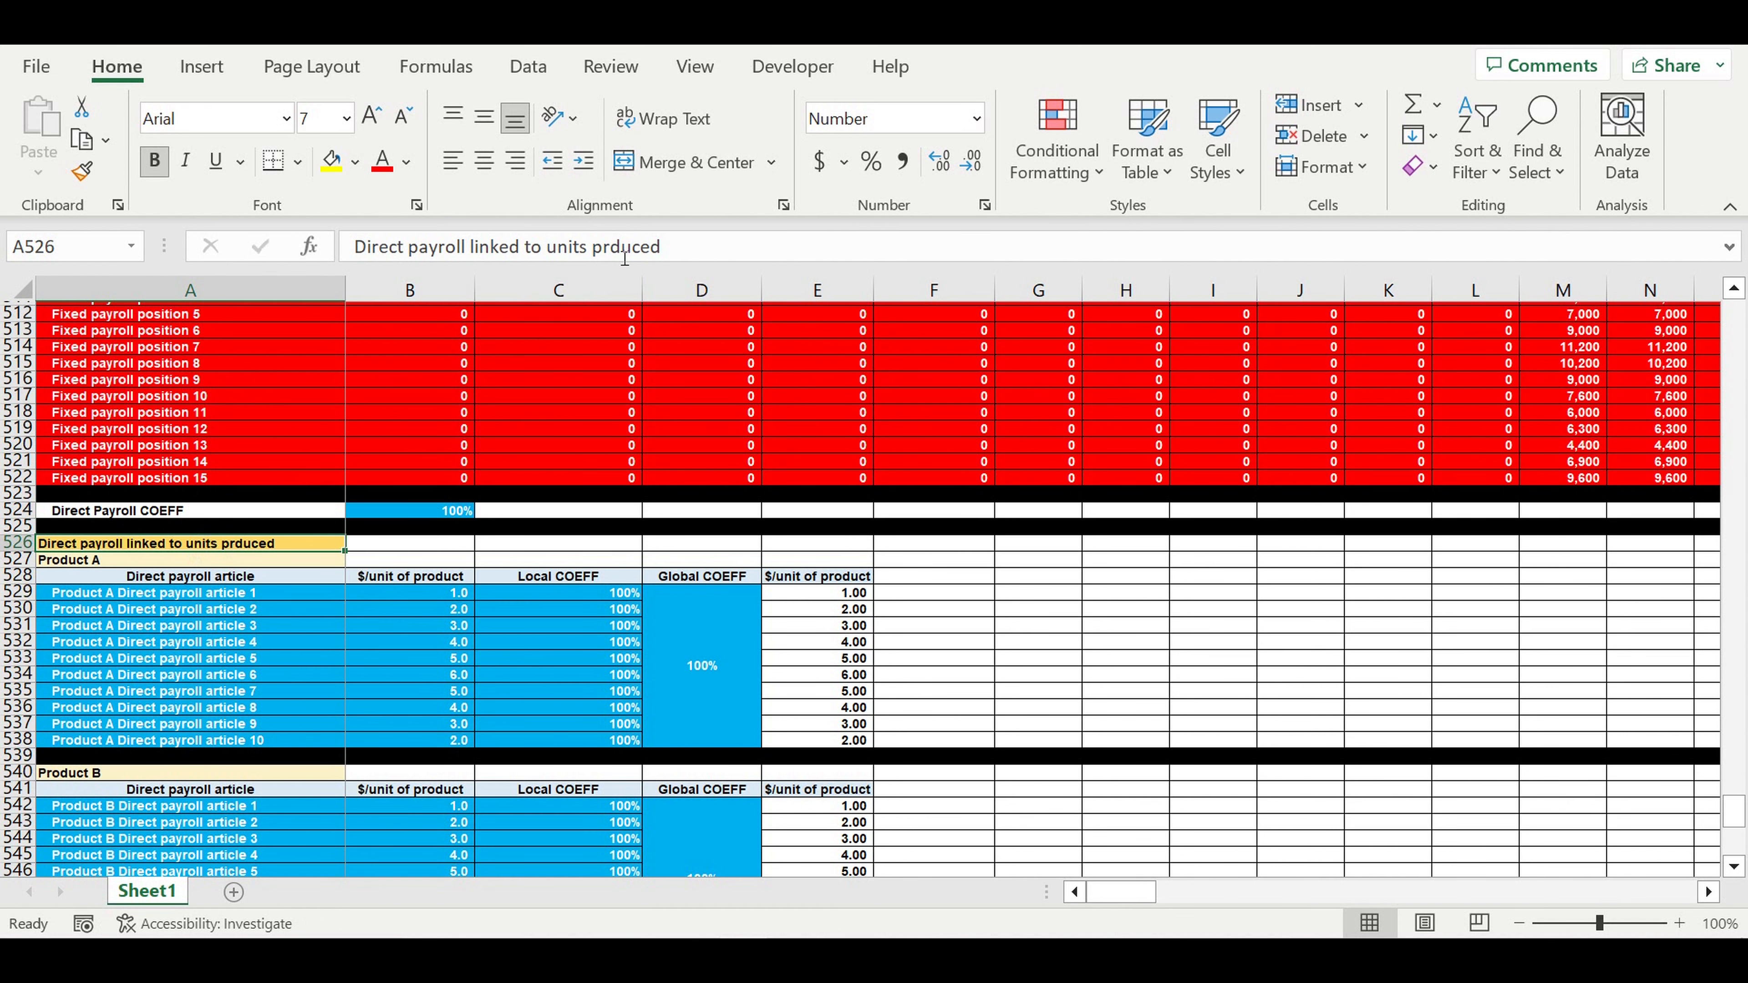
{"action": "left_click", "coordinate": [614, 248]}
- Insert the missing 'o' so the heading reads 'Direct payroll linked to units produced'
{"action": "type", "text": "o"}
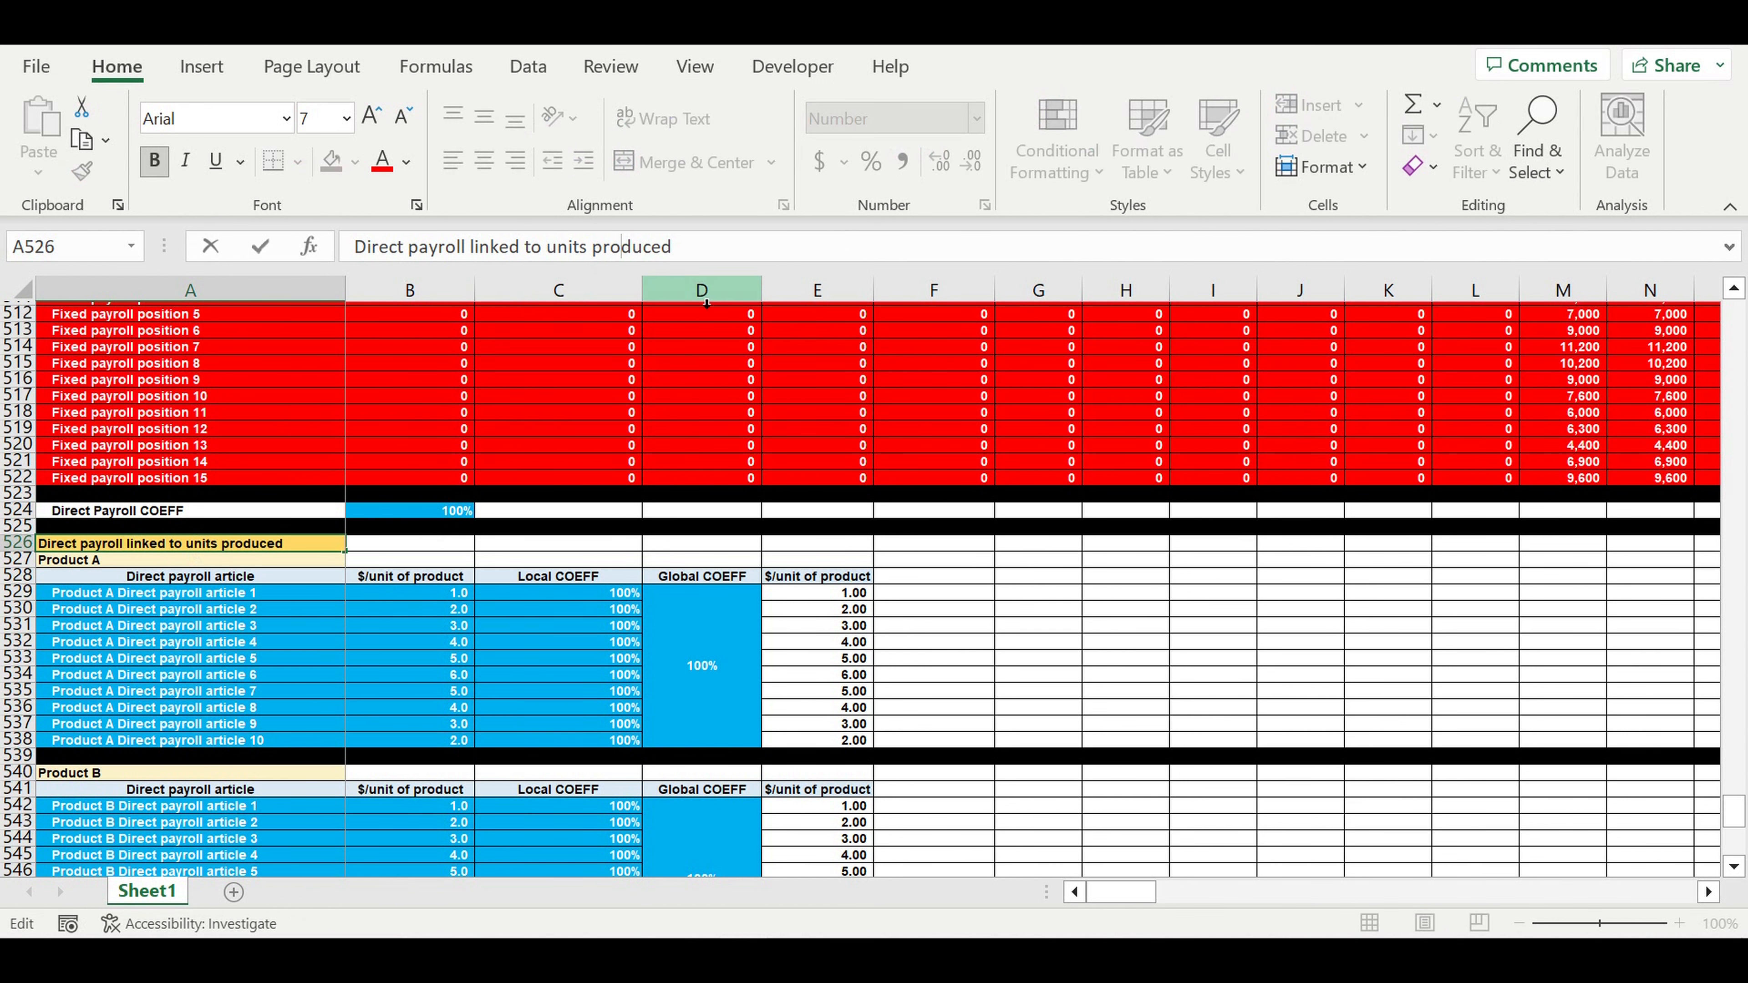
{"action": "key", "text": "Return"}
{"action": "scroll", "coordinate": [819, 558], "scroll_direction": "down", "scroll_amount": 3}
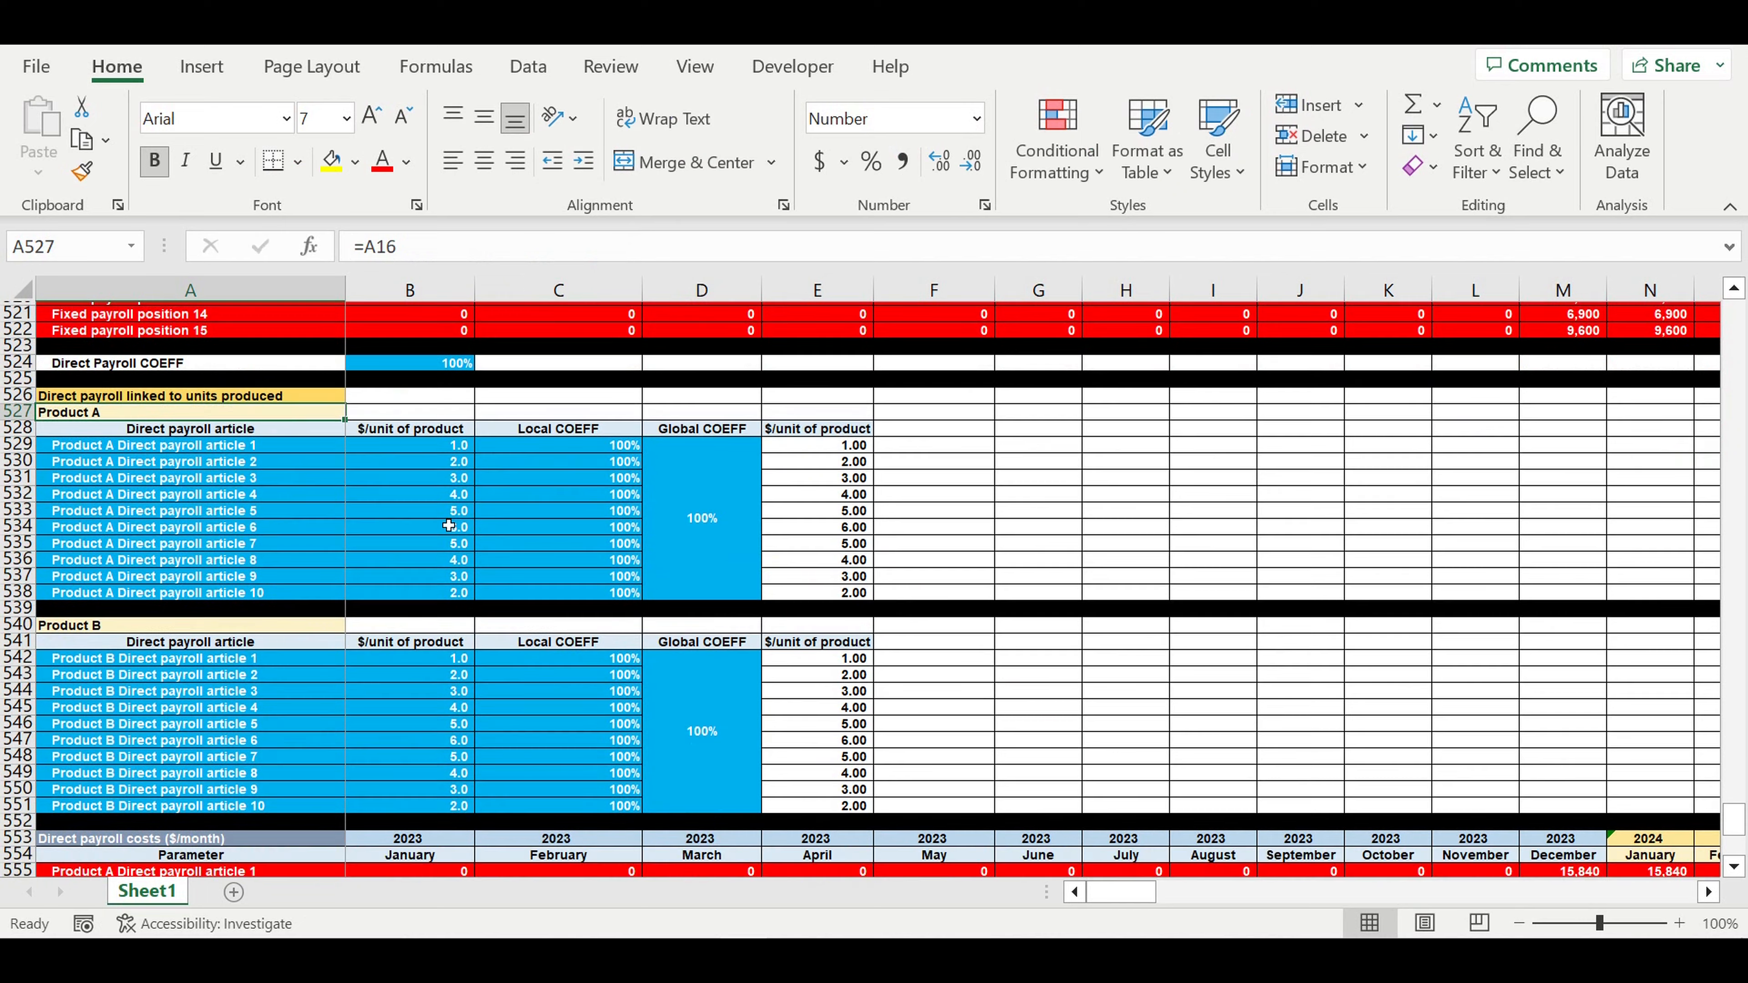
- Review Product A's ten article names, $/unit values and coefficients, then the Product B label
{"action": "left_click", "coordinate": [423, 449]}
{"action": "left_click_drag", "start_coordinate": [423, 448], "coordinate": [407, 577]}
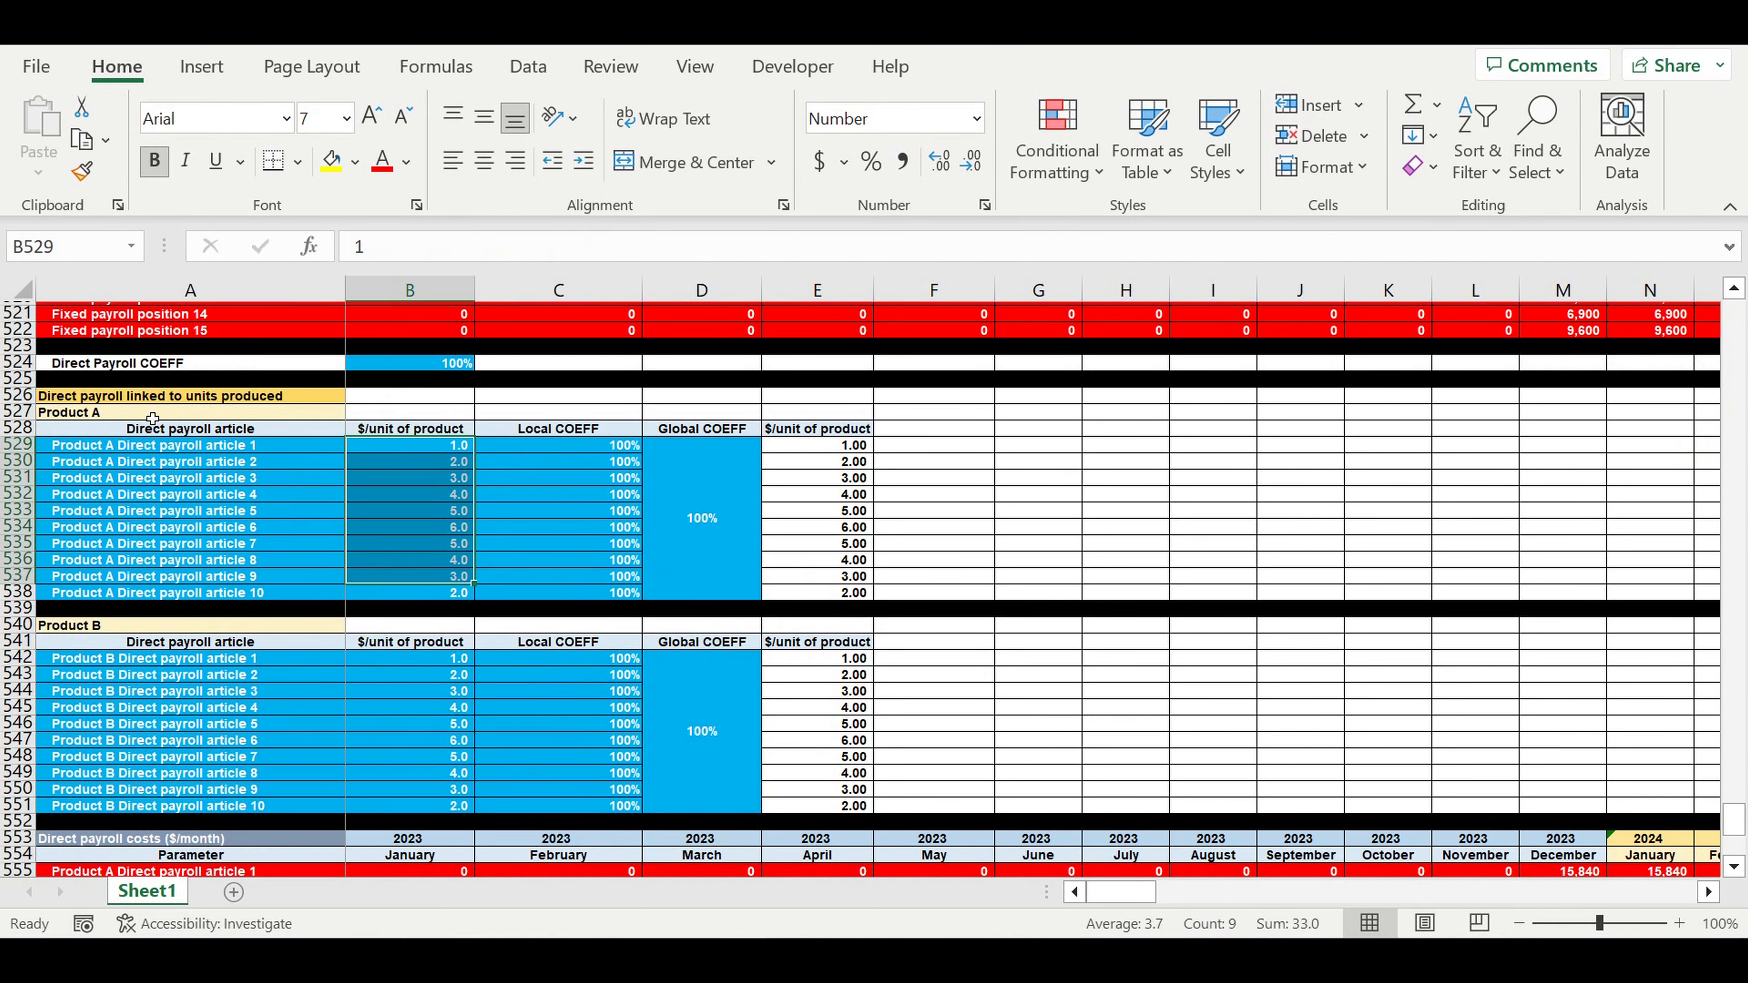
{"action": "left_click", "coordinate": [74, 412]}
{"action": "left_click_drag", "start_coordinate": [609, 446], "coordinate": [605, 563]}
{"action": "left_click_drag", "start_coordinate": [119, 449], "coordinate": [128, 596]}
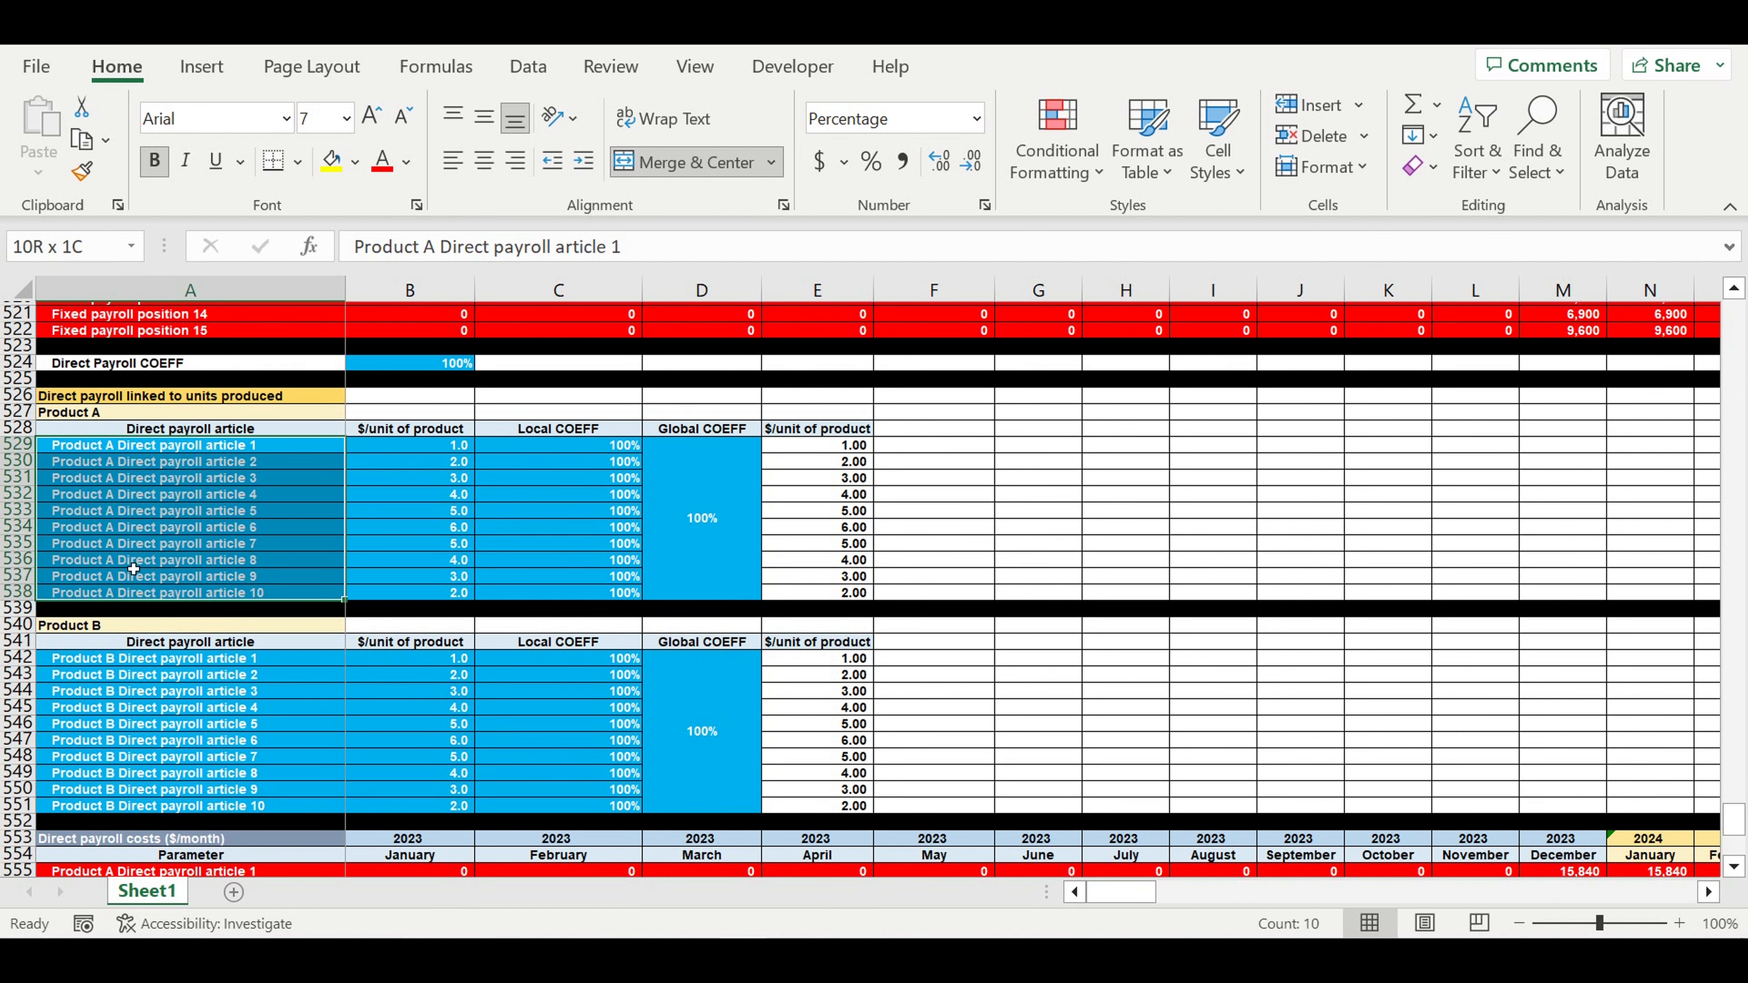
{"action": "left_click", "coordinate": [163, 452]}
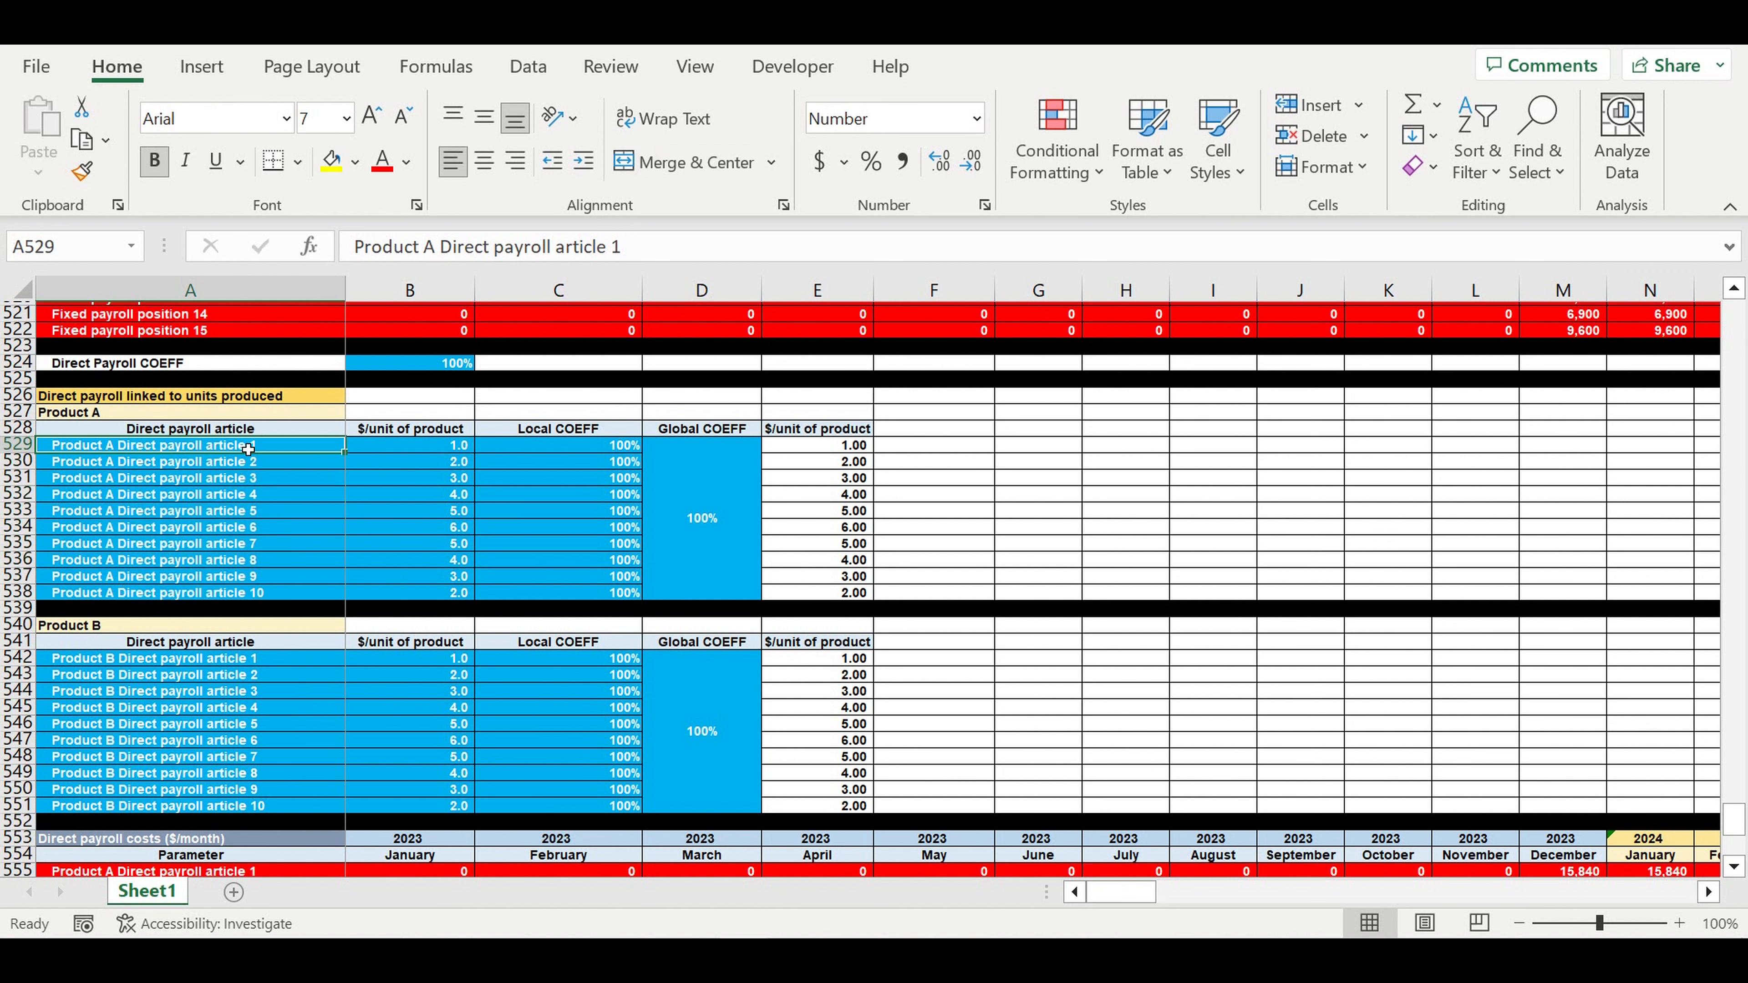
{"action": "left_click_drag", "start_coordinate": [248, 449], "coordinate": [246, 597]}
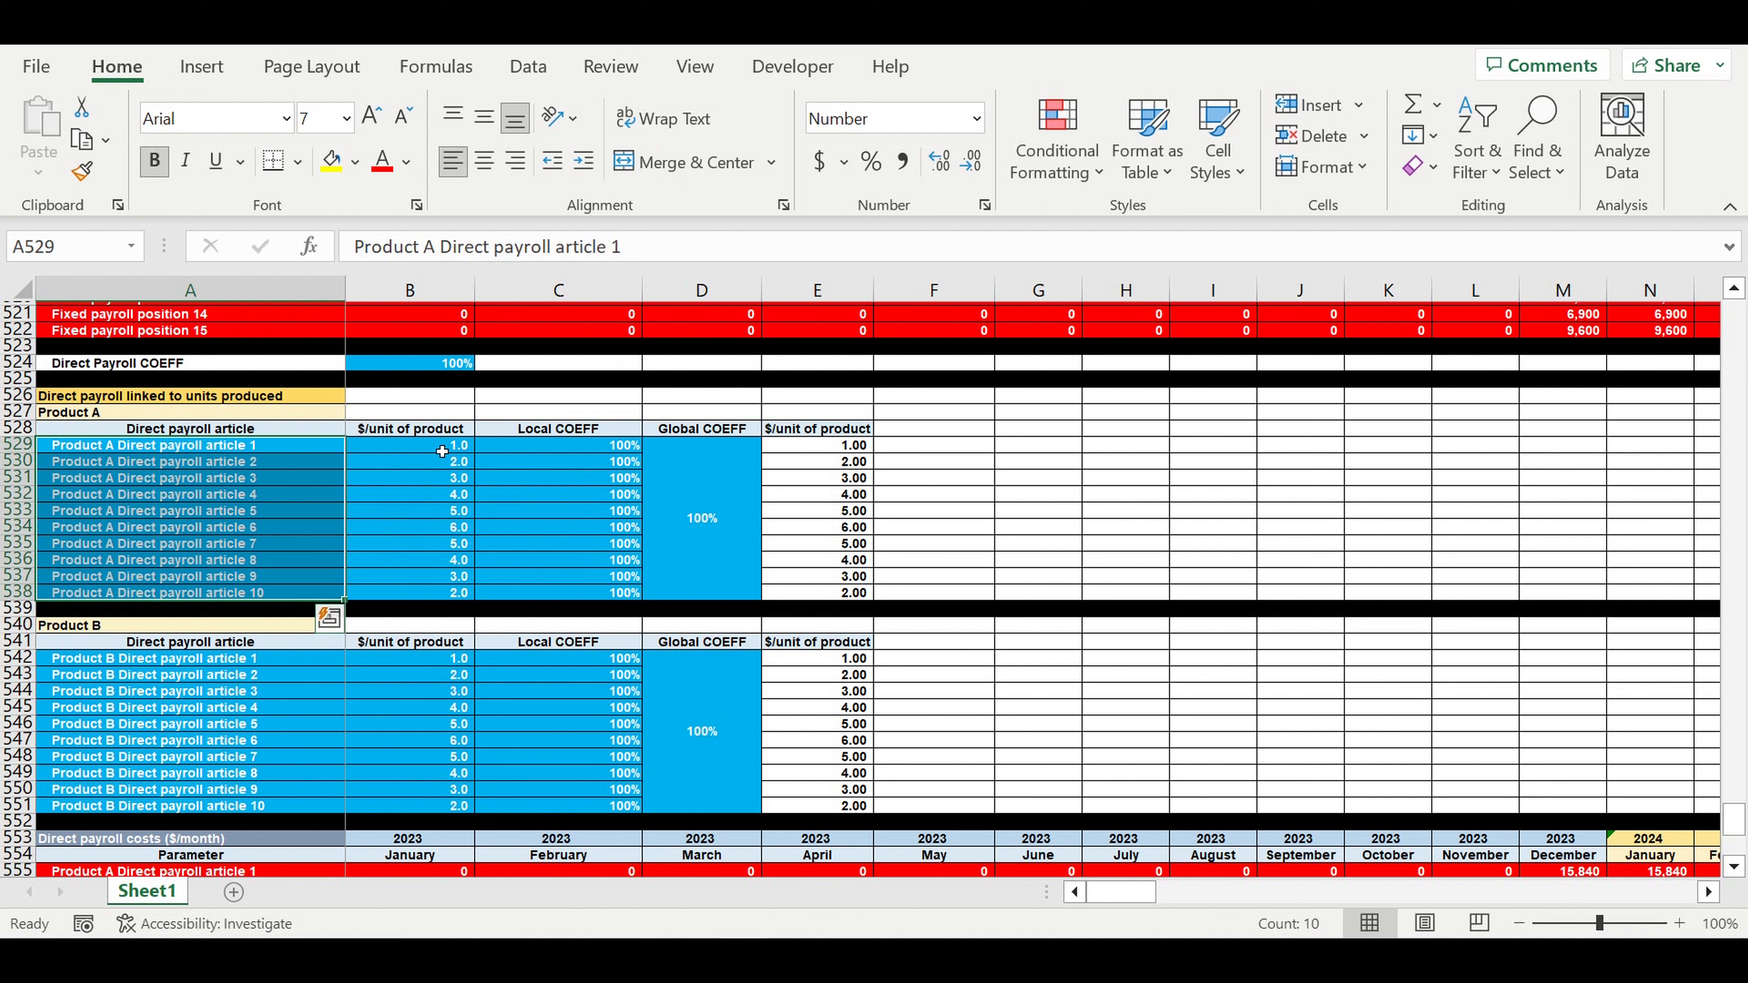
{"action": "left_click_drag", "start_coordinate": [442, 452], "coordinate": [424, 598]}
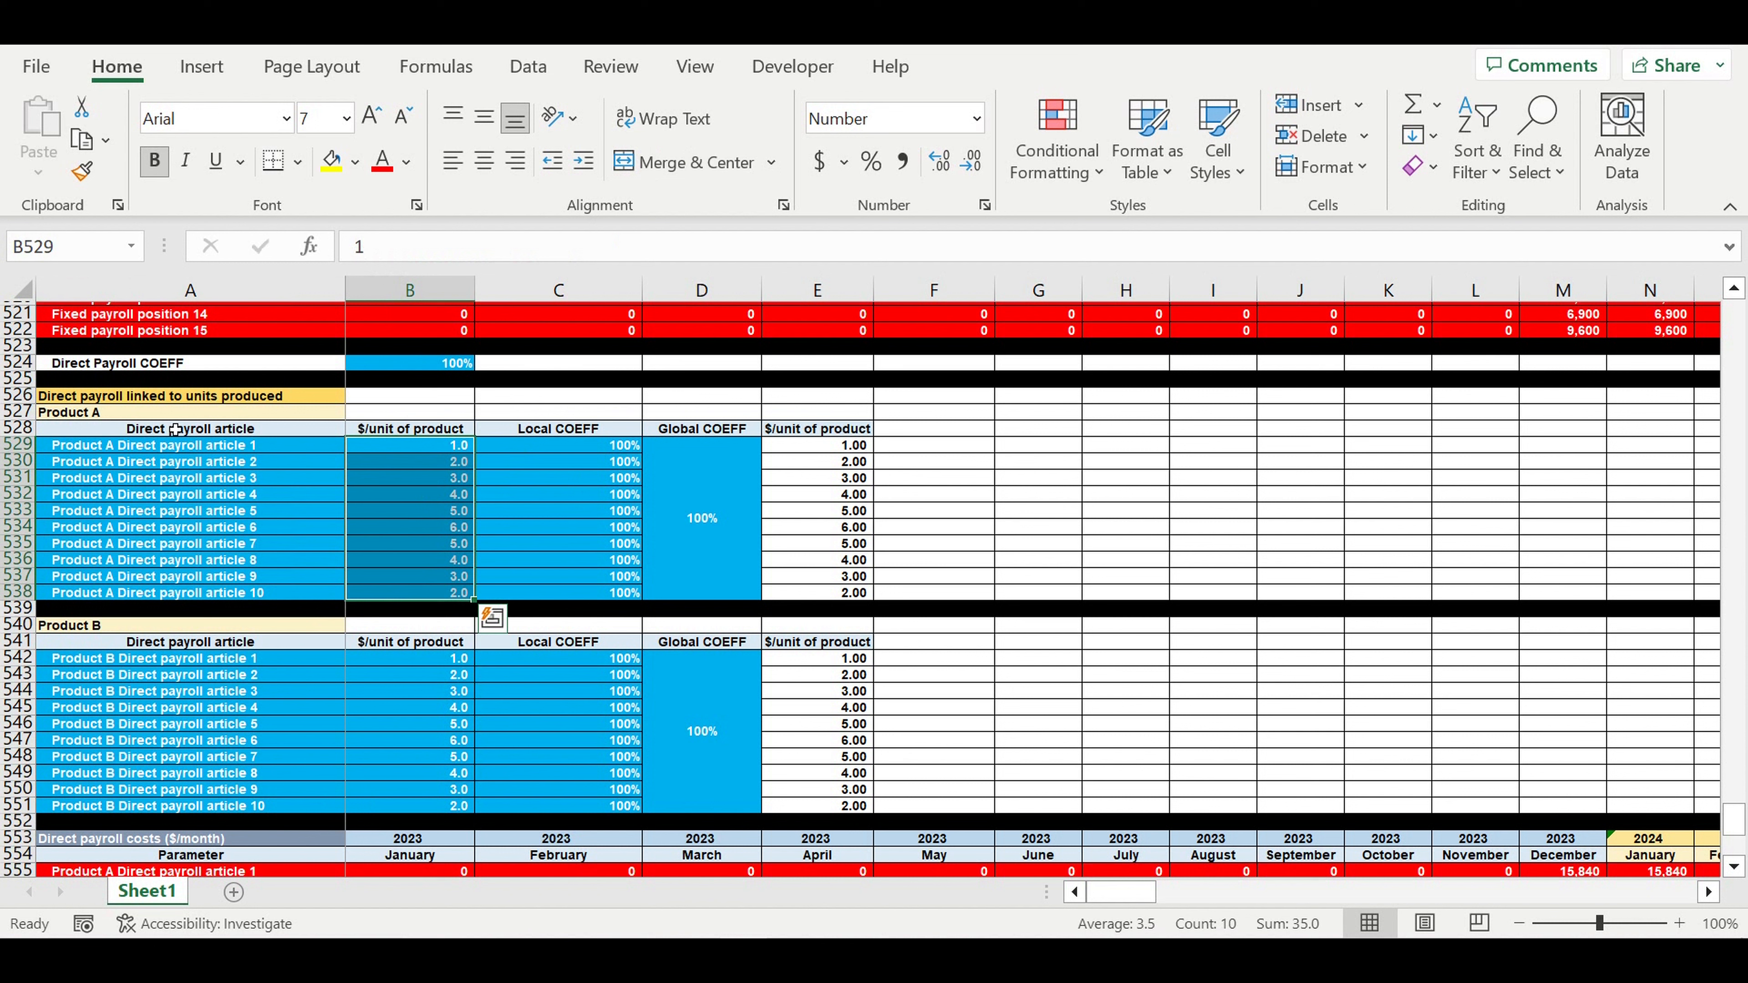
{"action": "left_click", "coordinate": [93, 411]}
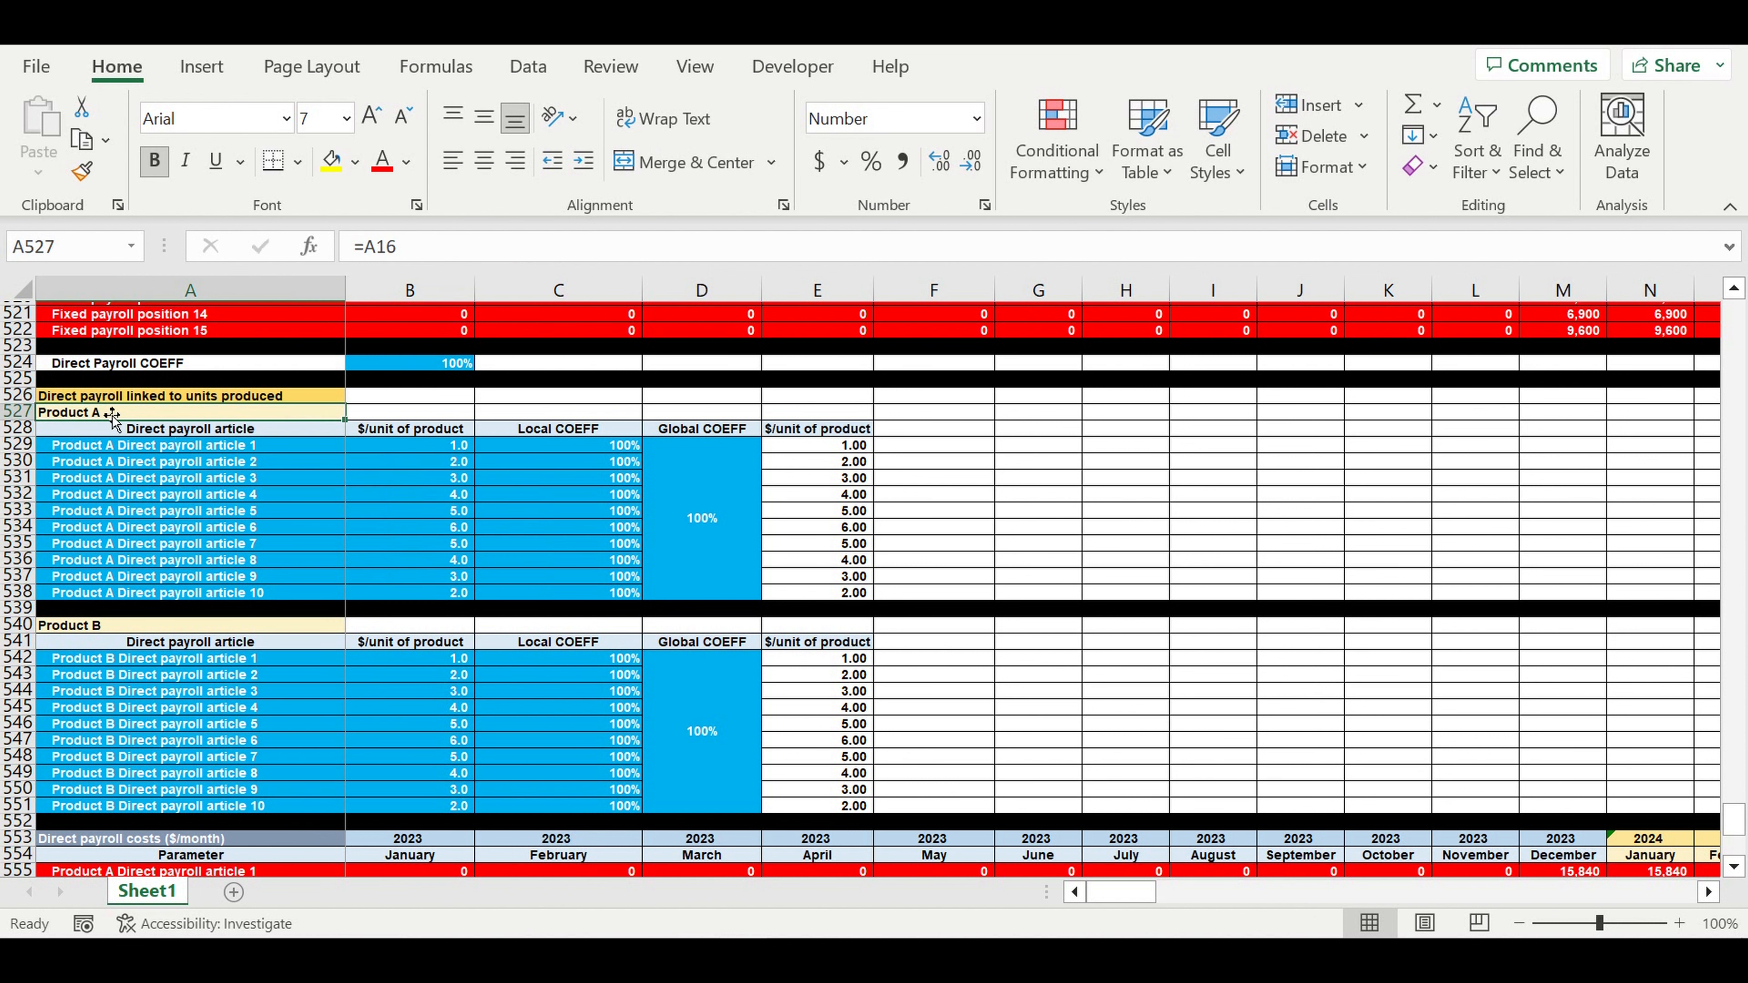
{"action": "left_click", "coordinate": [96, 626]}
{"action": "scroll", "coordinate": [343, 601], "scroll_direction": "down", "scroll_amount": 11}
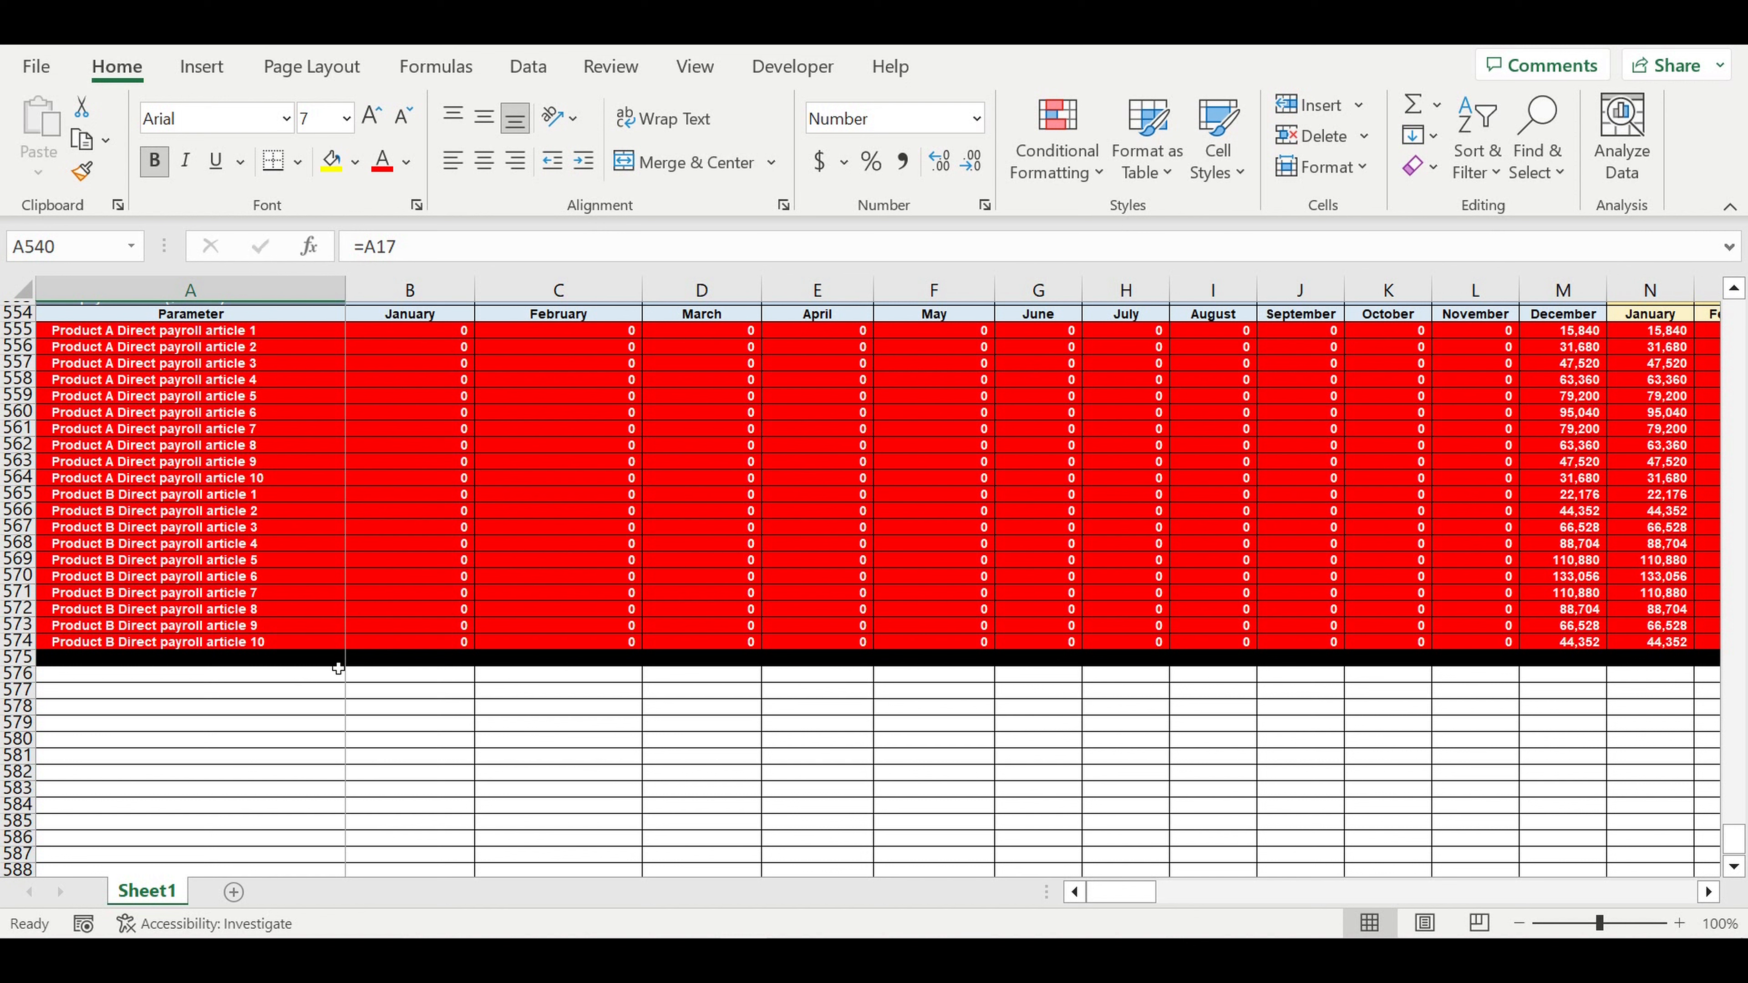
- Enter the title 'Customer types' in A576 and fill it yellow
{"action": "left_click", "coordinate": [254, 676]}
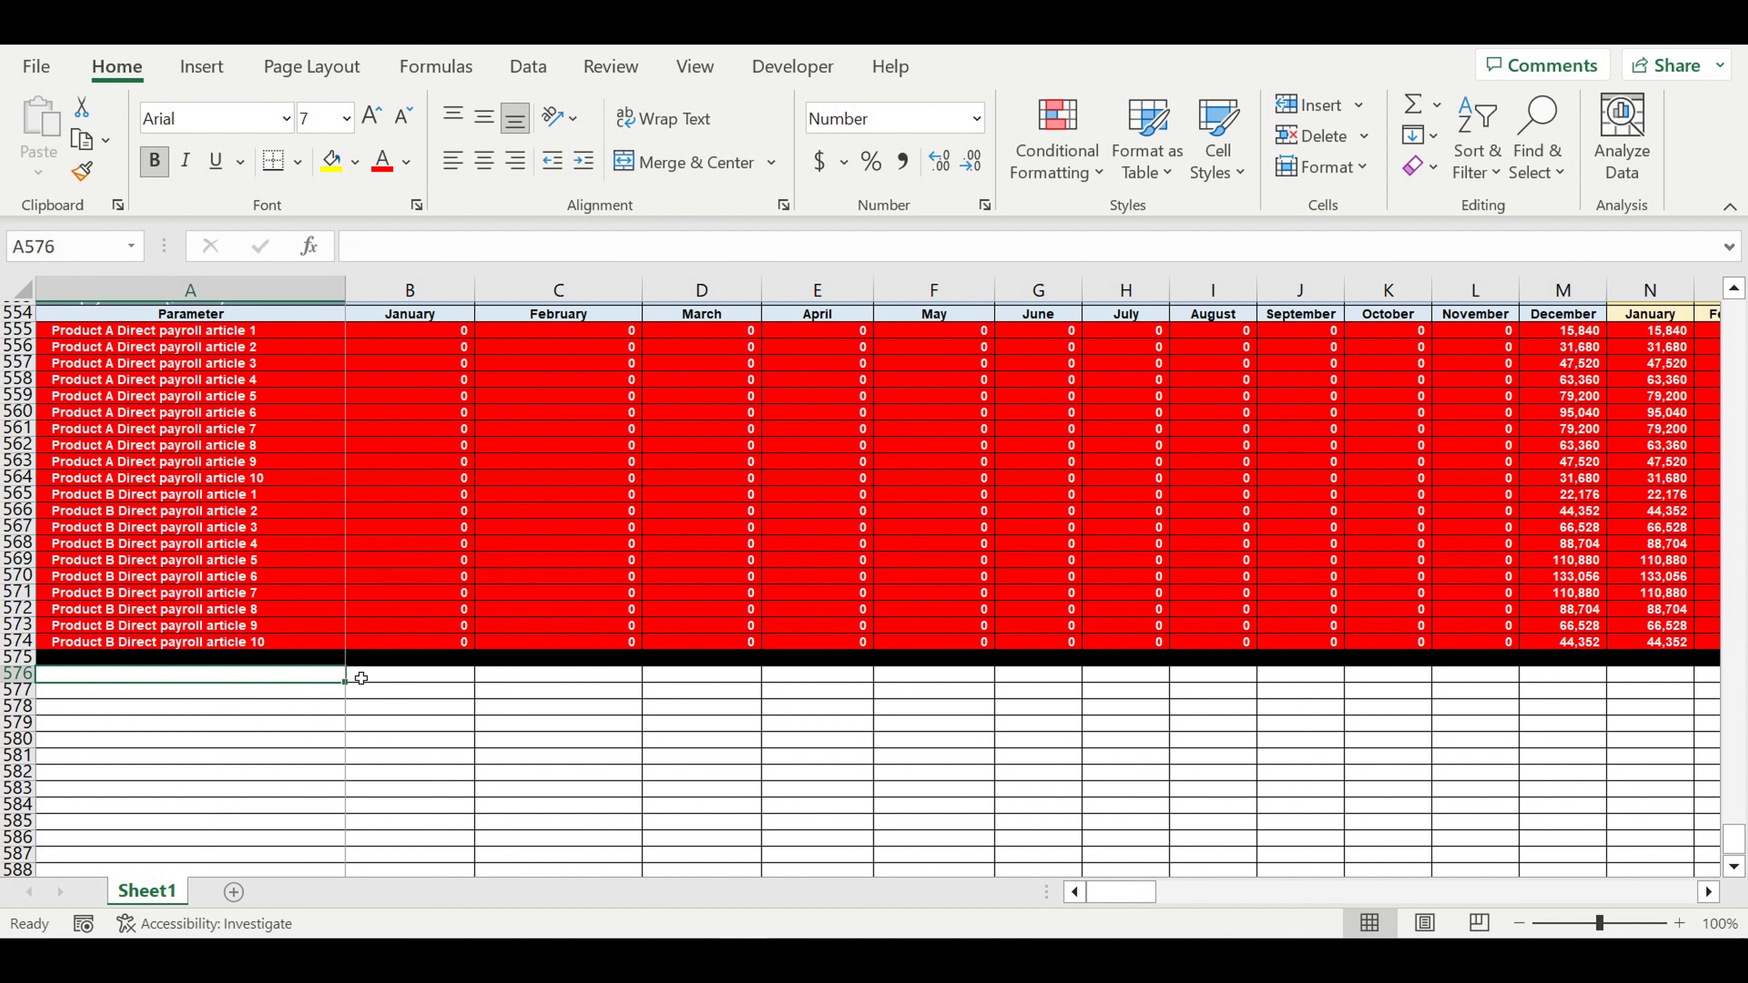
{"action": "type", "text": "Customer"}
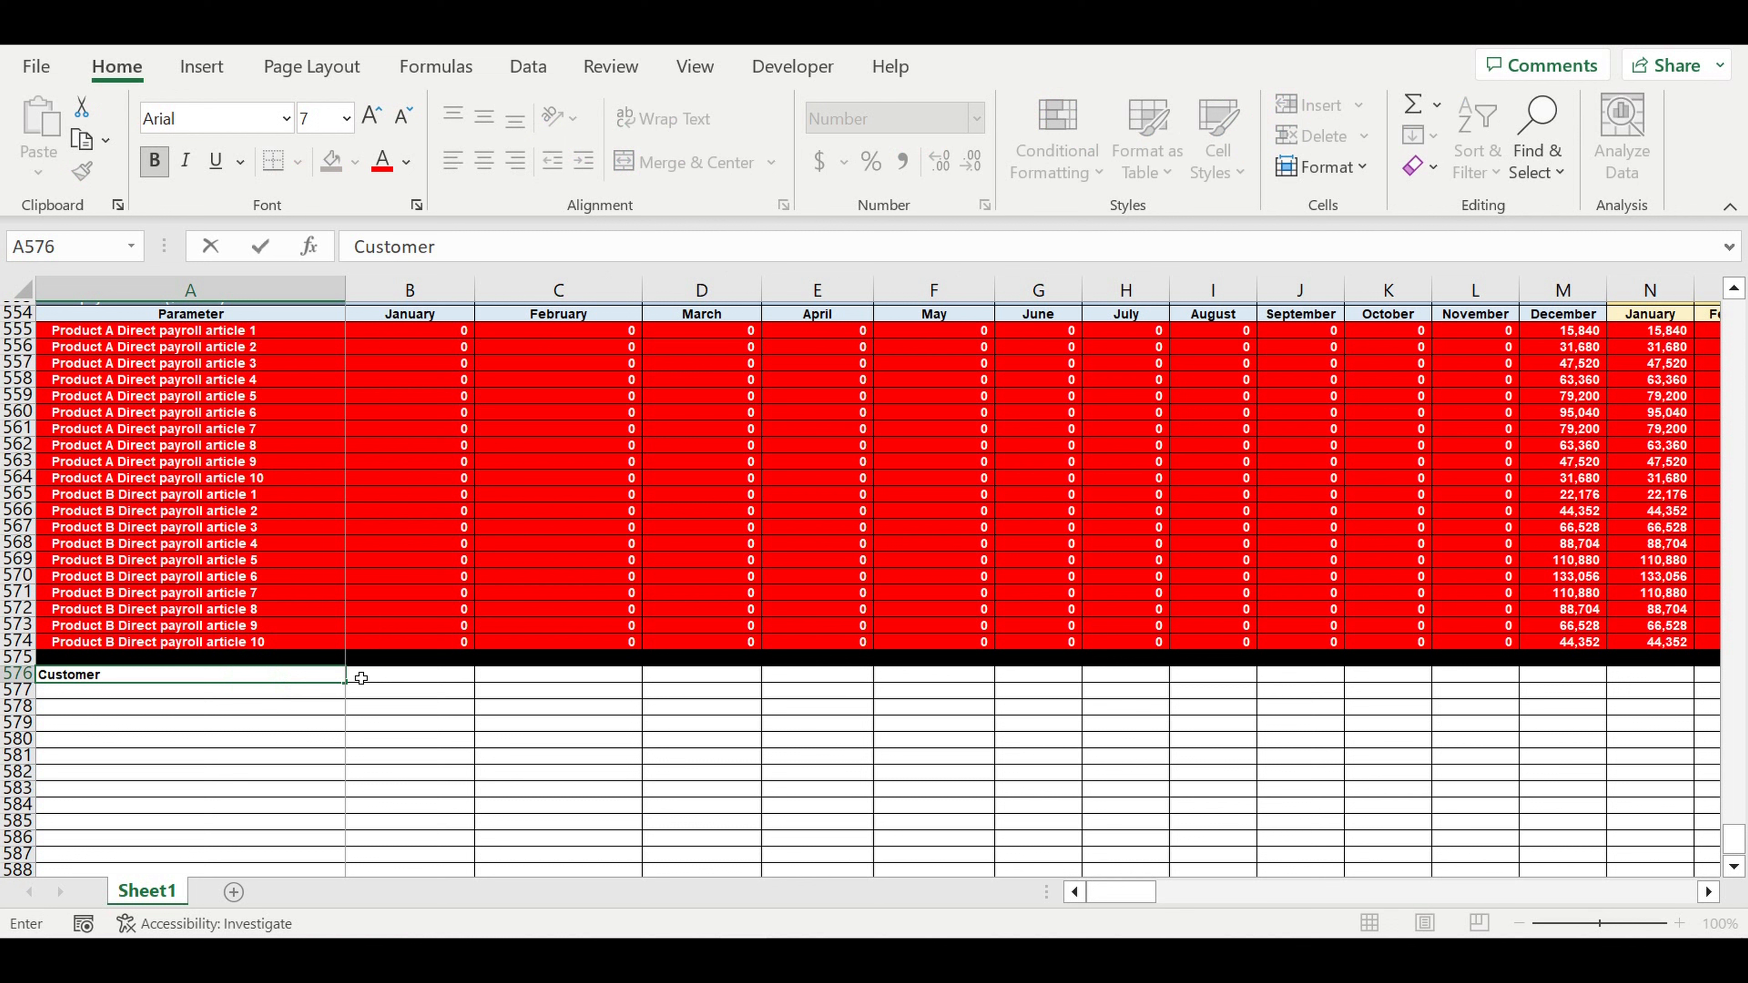
{"action": "type", "text": " types"}
{"action": "key", "text": "Return"}
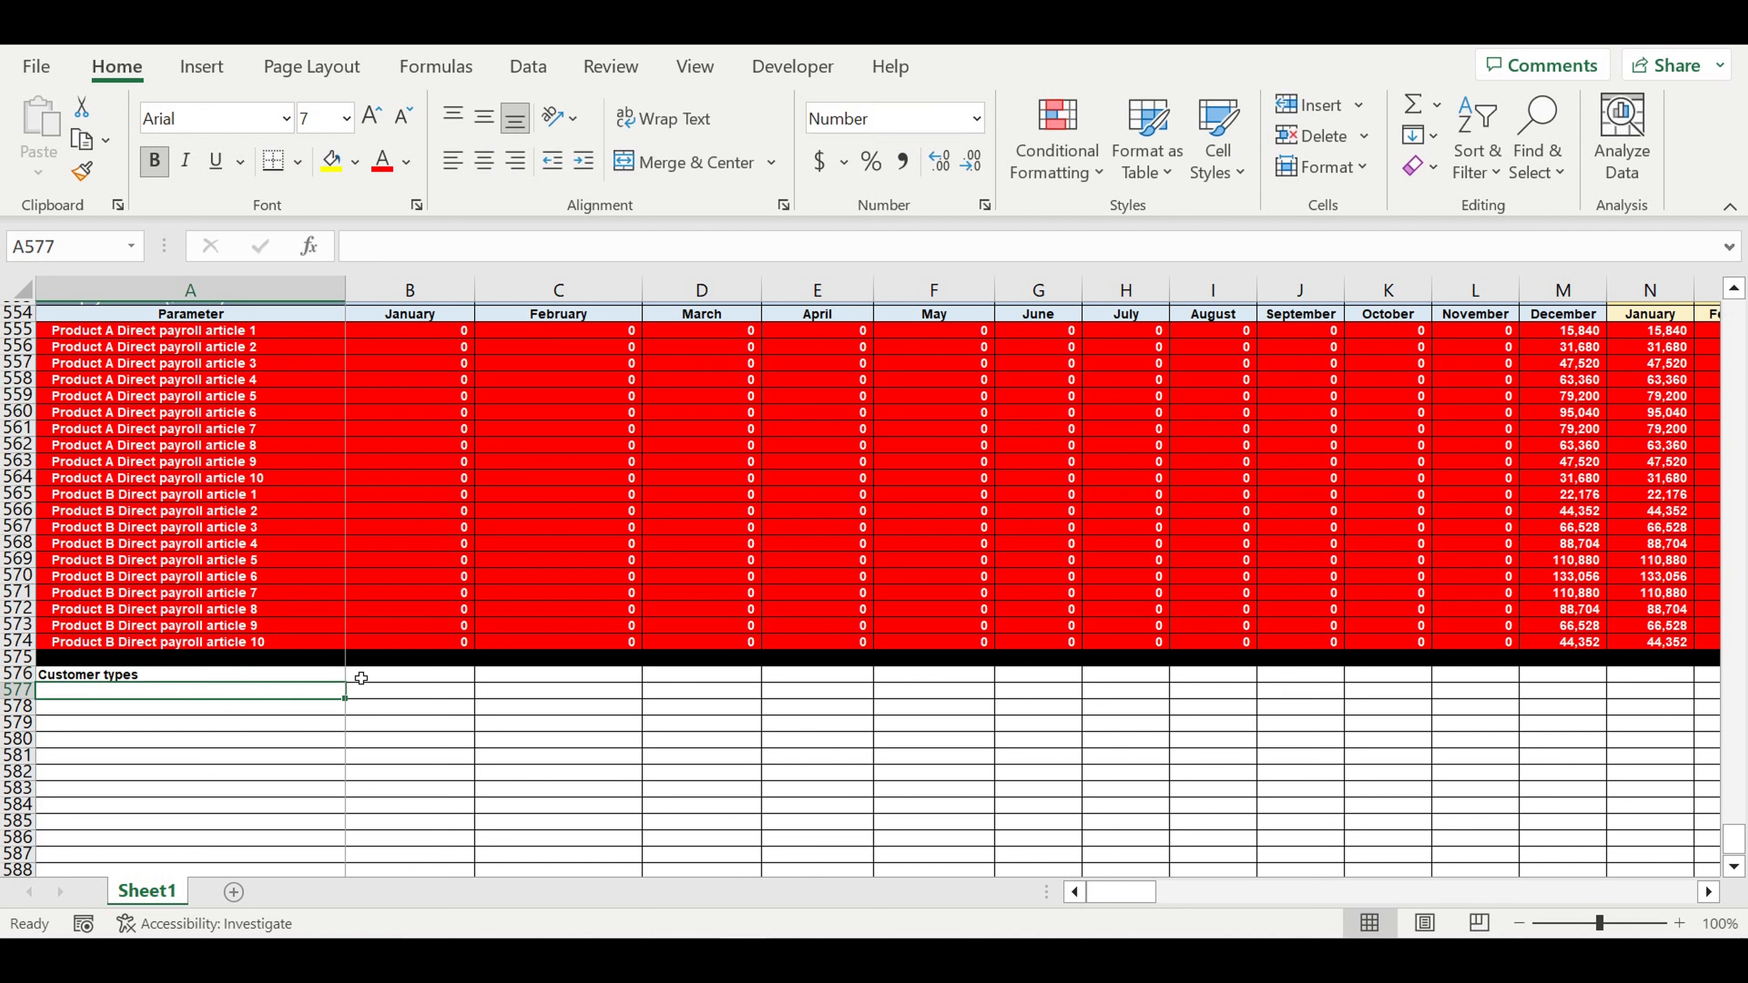
{"action": "left_click", "coordinate": [303, 675]}
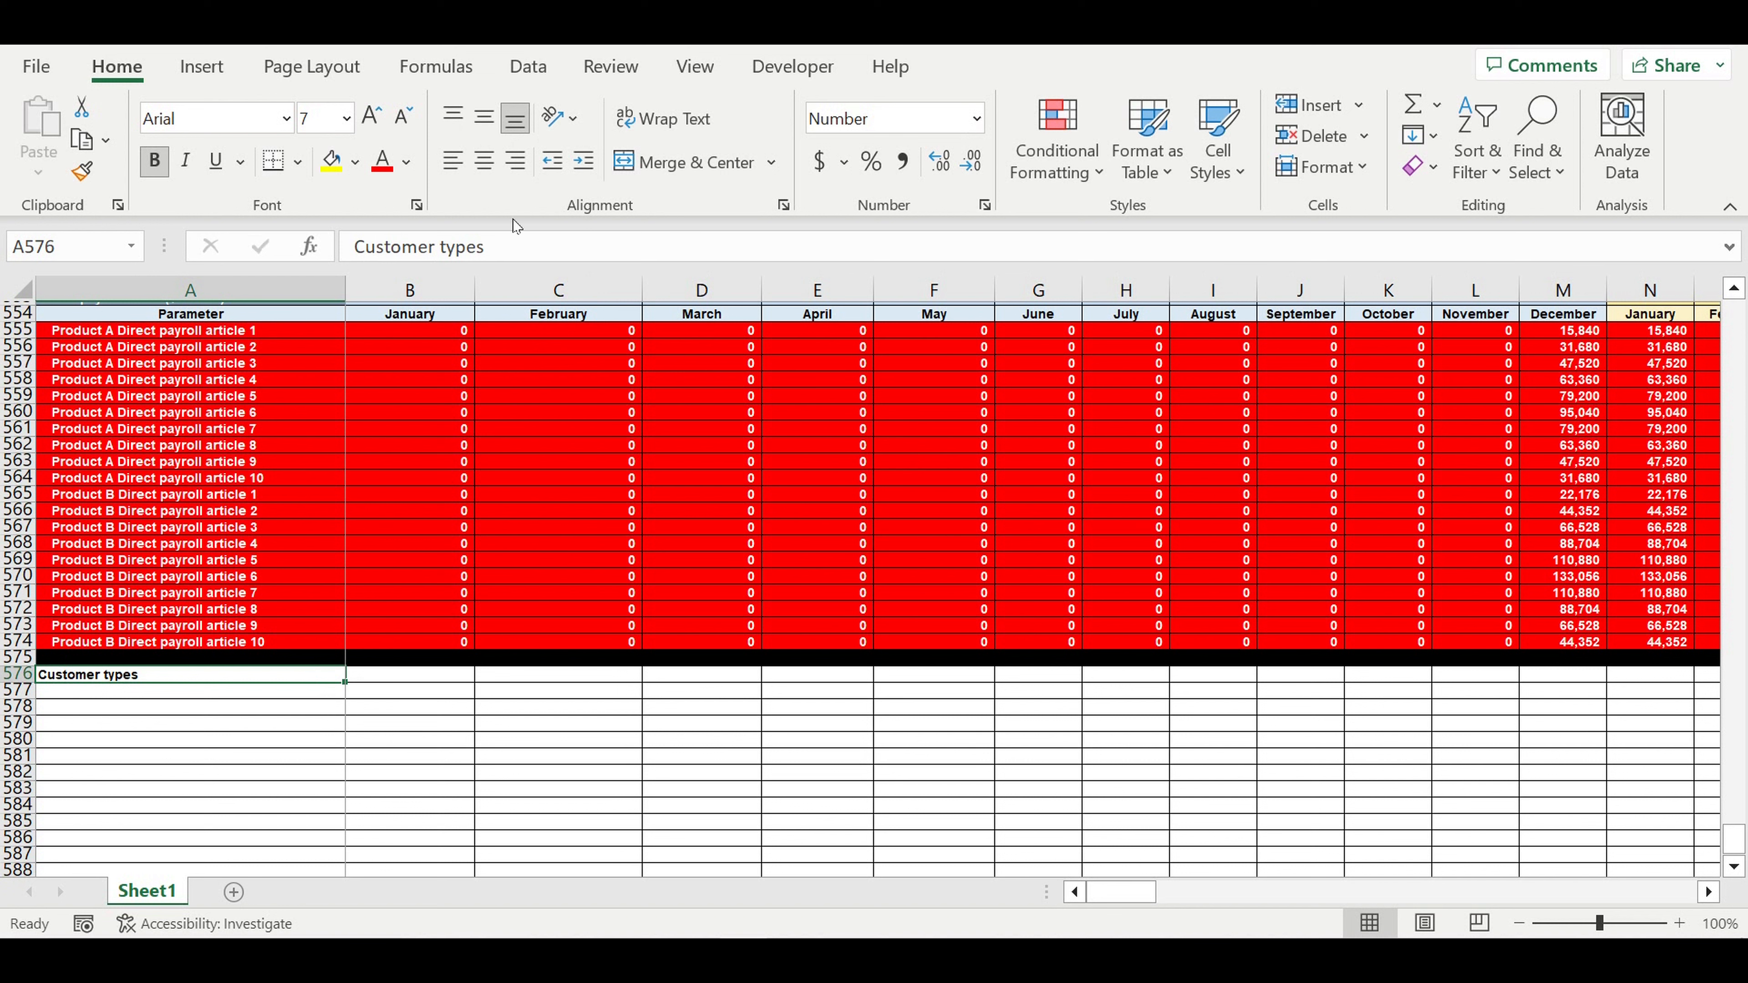
{"action": "left_click", "coordinate": [340, 170]}
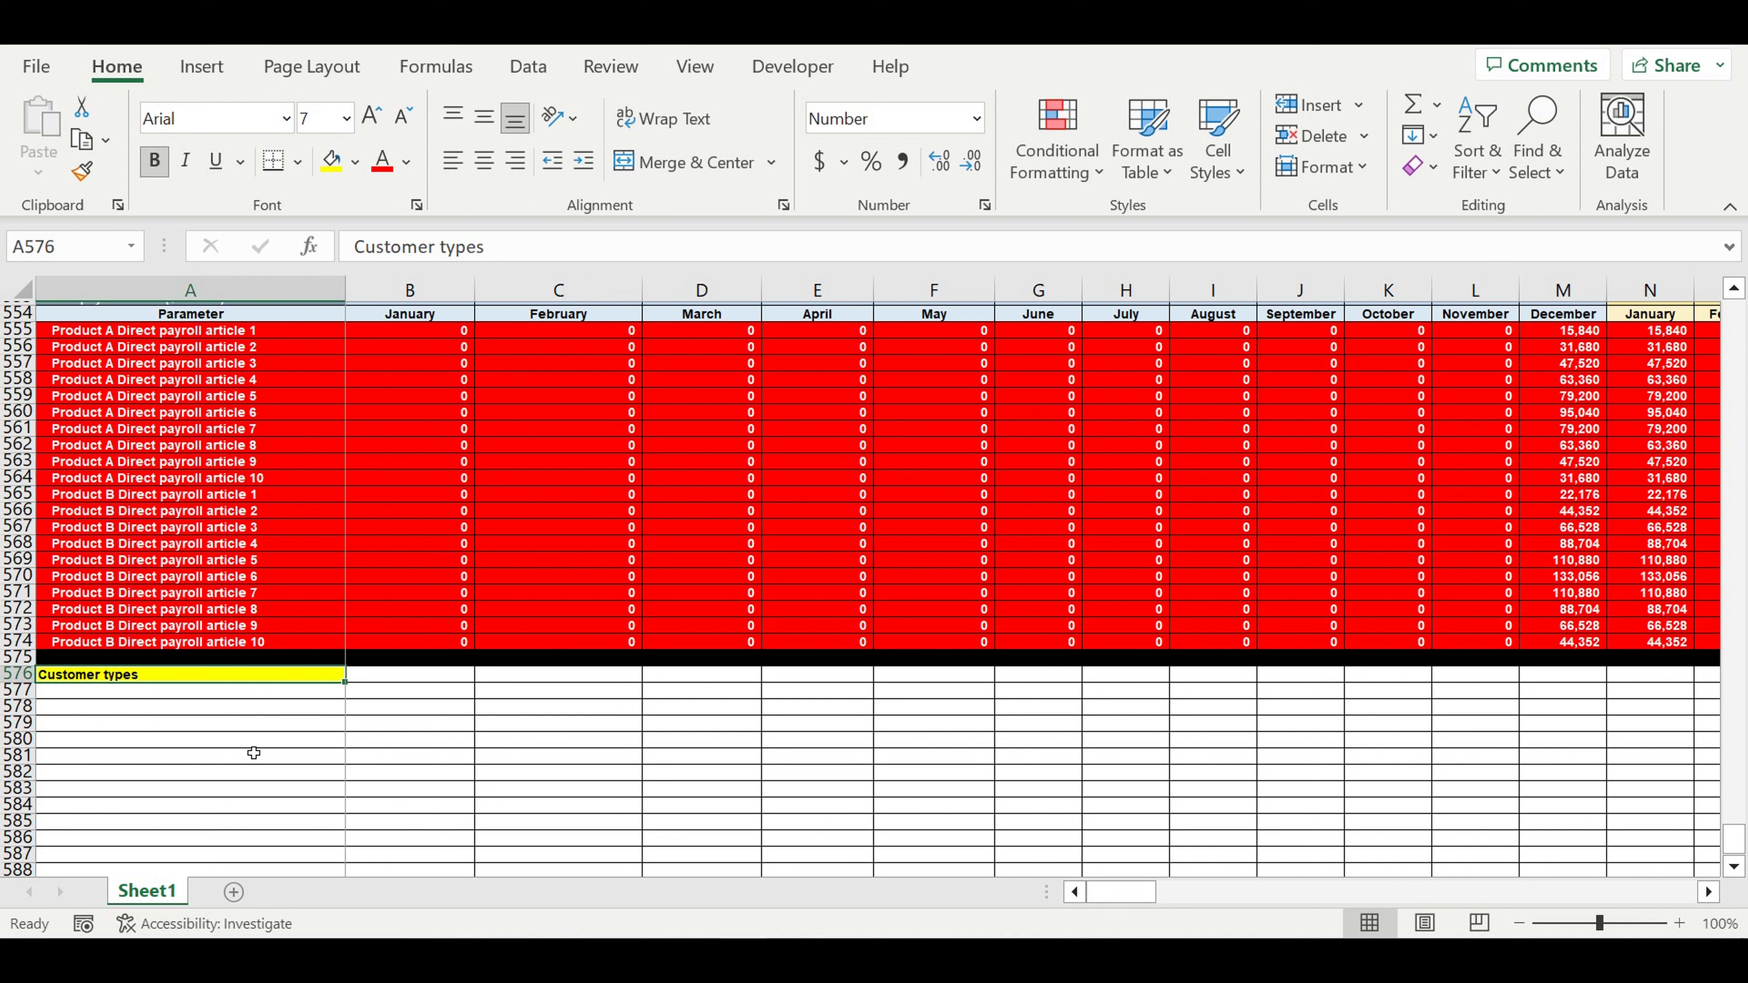
{"action": "left_click", "coordinate": [259, 740]}
- Add a 'Product' label in A577 and begin a formula in A578
{"action": "left_click", "coordinate": [276, 693]}
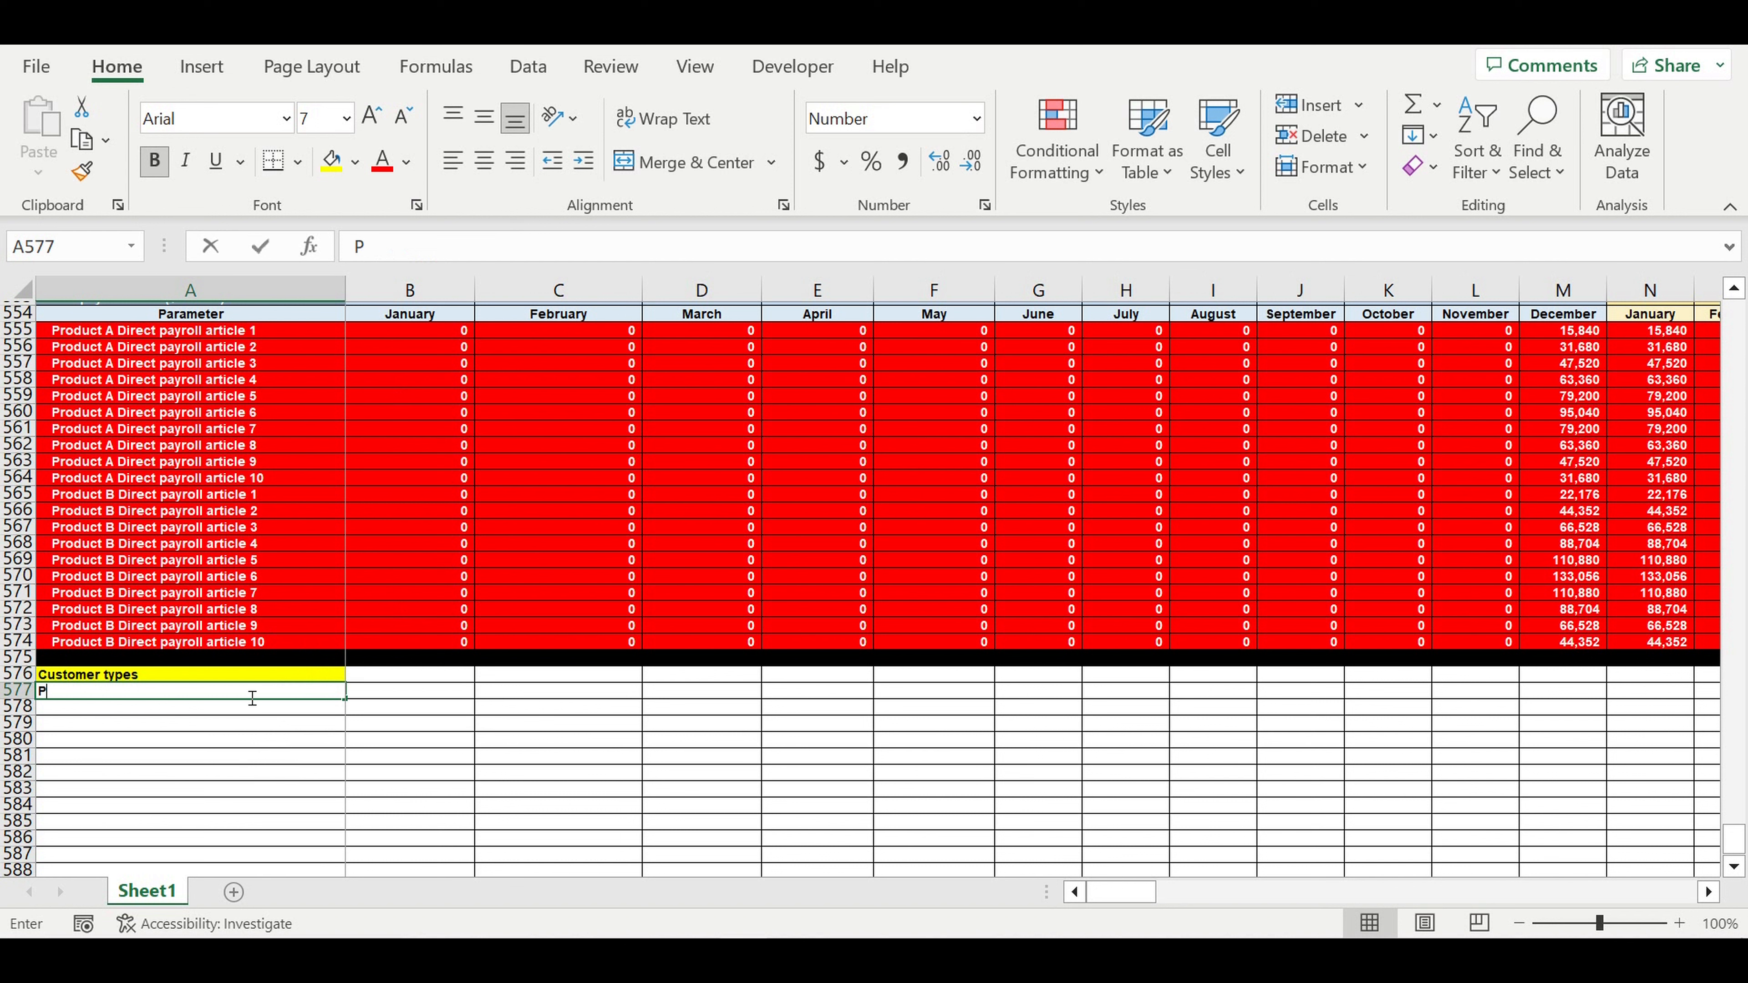
{"action": "type", "text": "Product"}
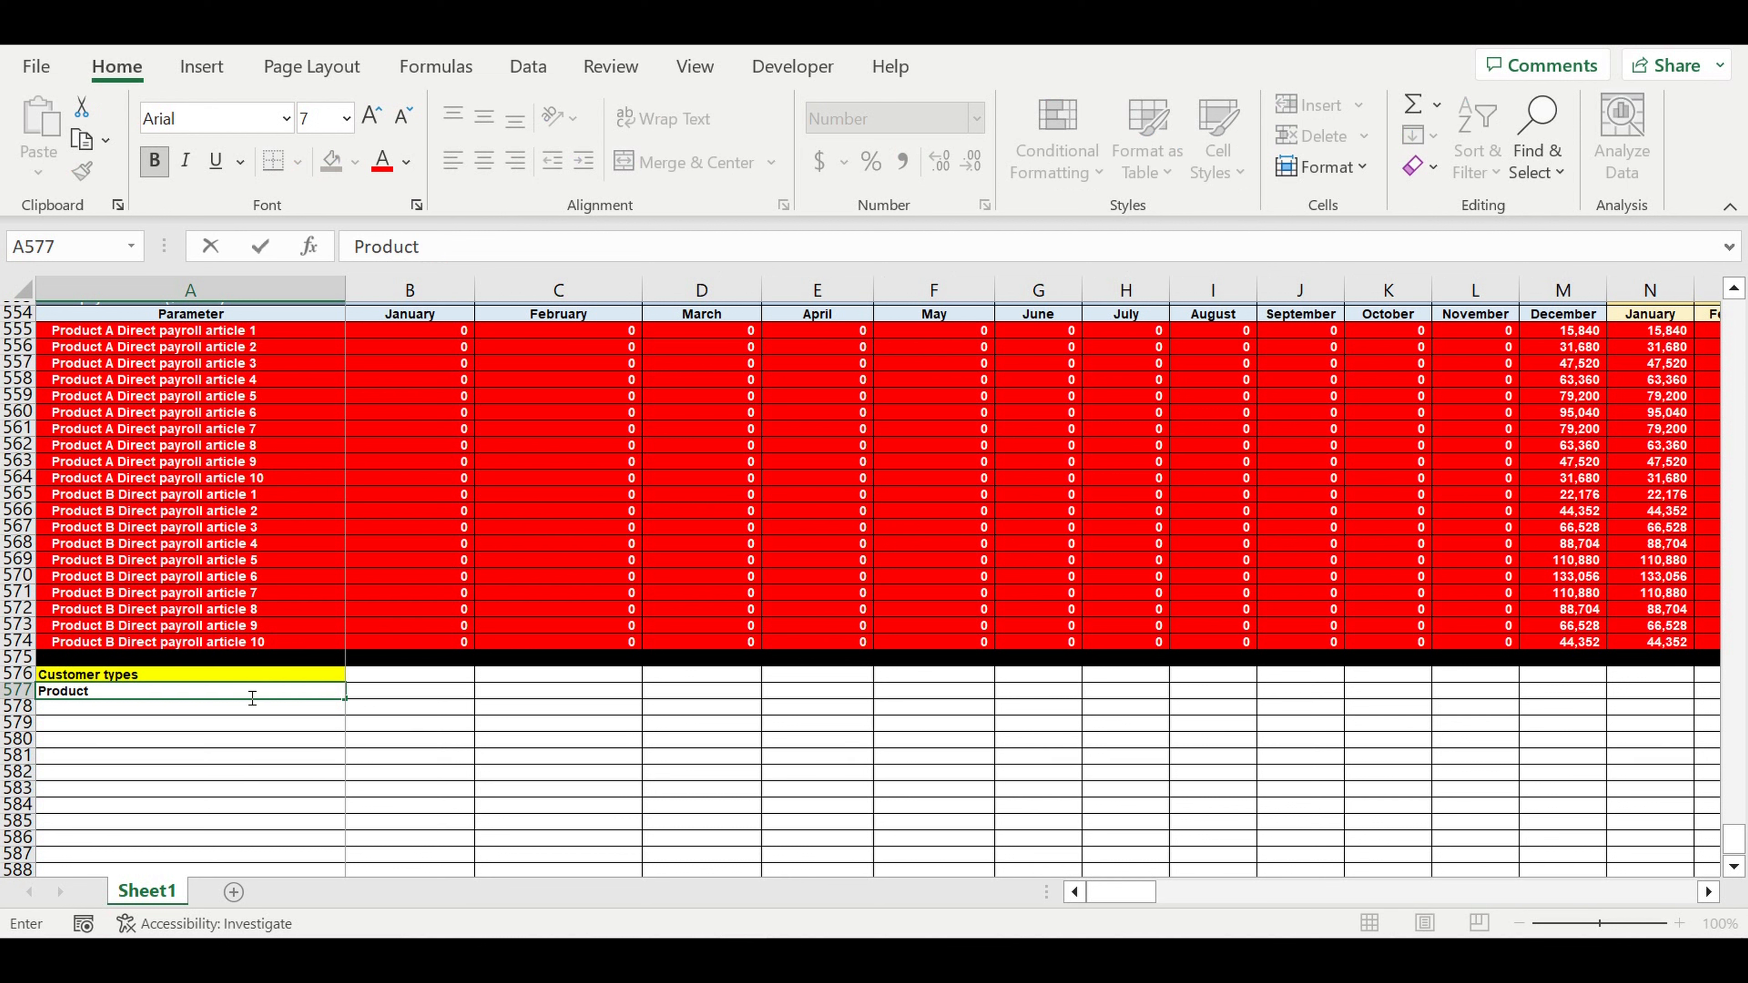
{"action": "key", "text": "Return"}
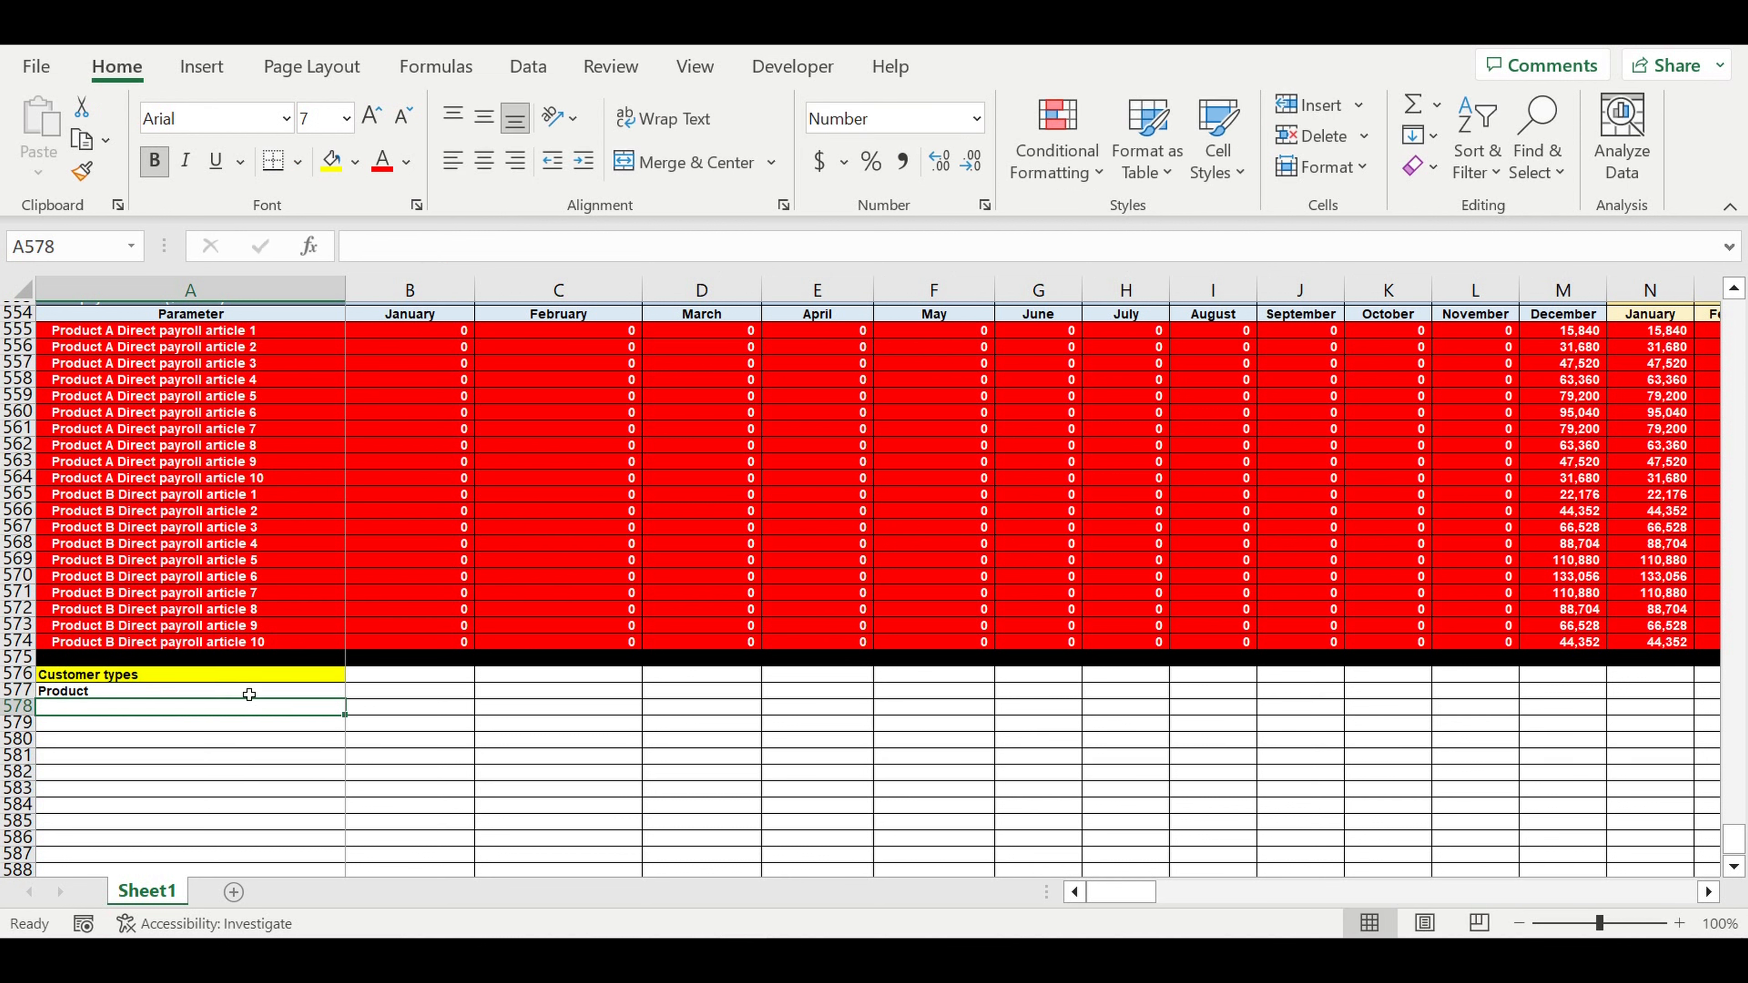
{"action": "type", "text": "="}
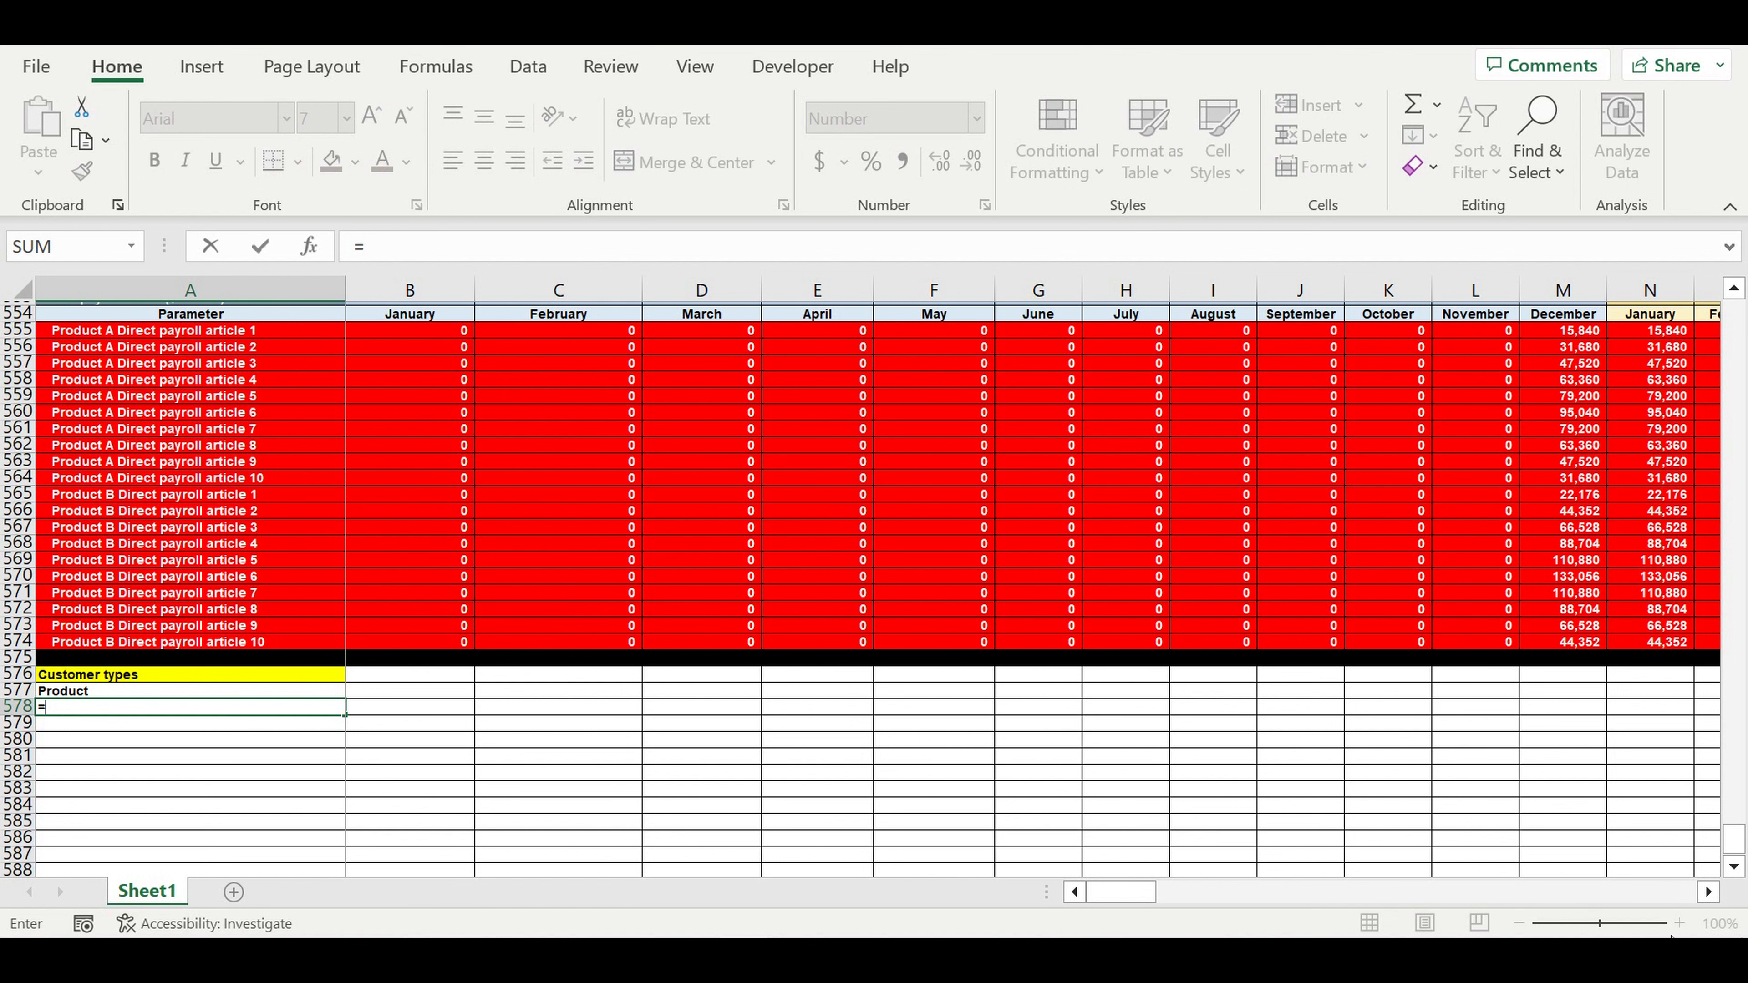
- Link a cell to the Product A name in A16 and copy that link formula
{"action": "left_click_drag", "start_coordinate": [1734, 838], "coordinate": [1734, 315]}
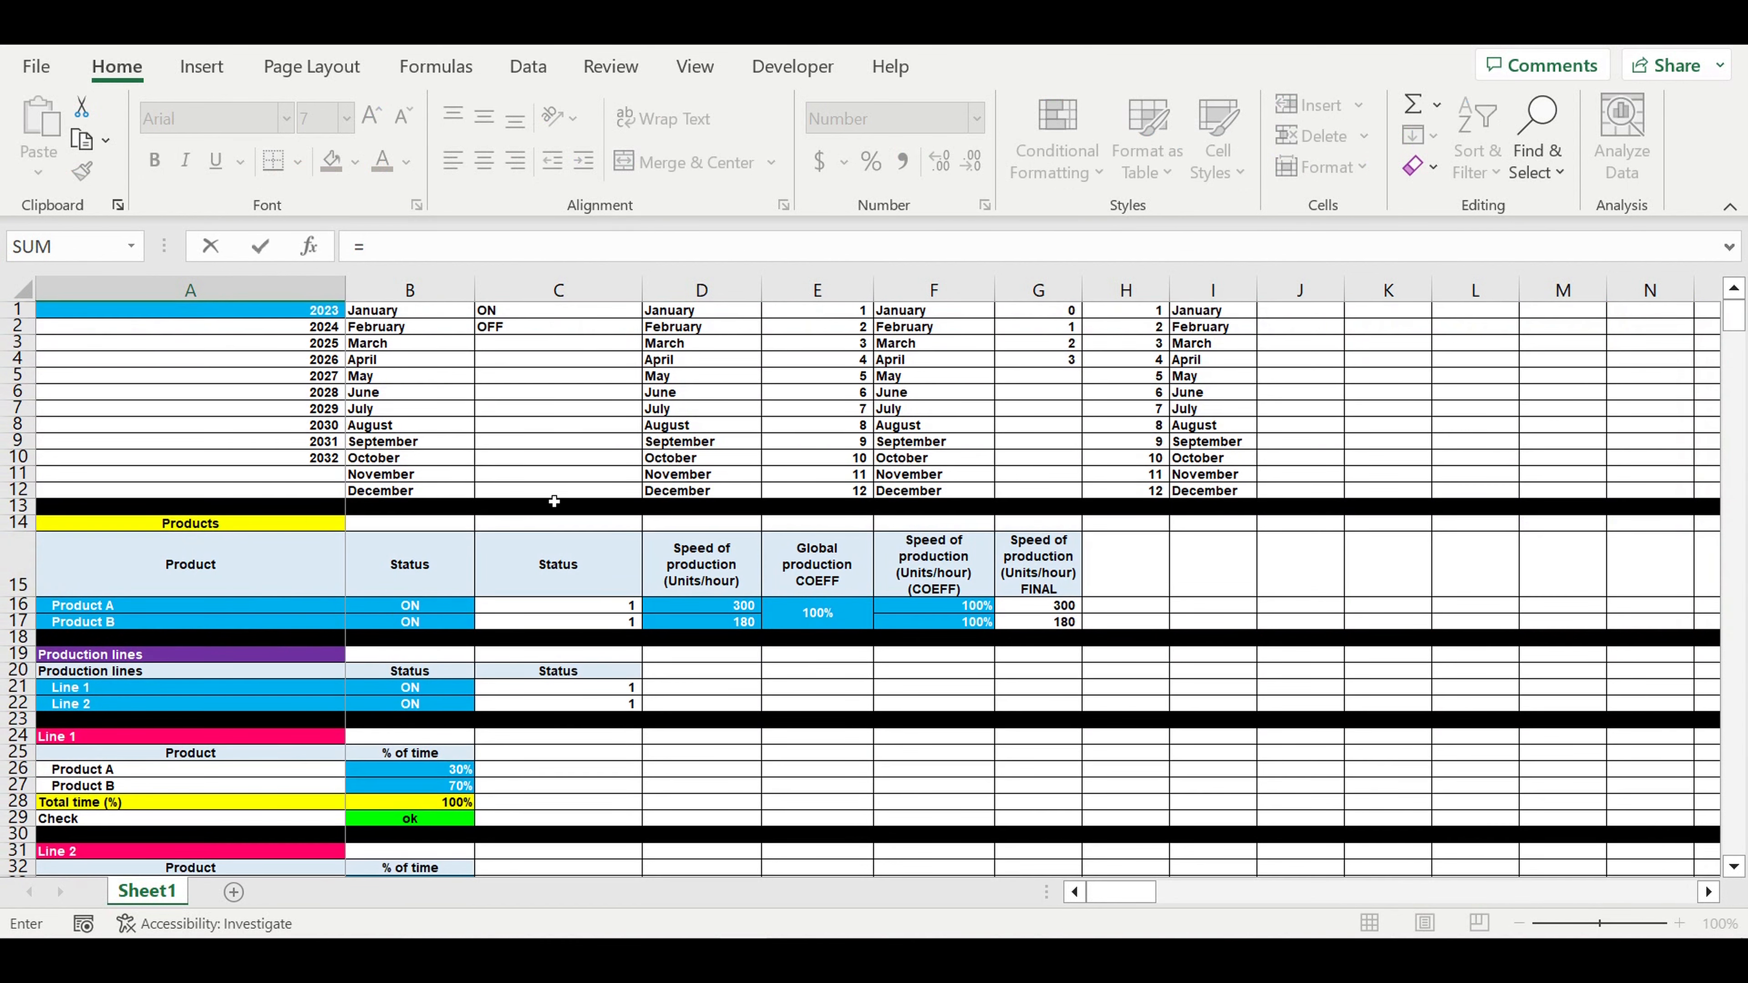
{"action": "left_click", "coordinate": [96, 604]}
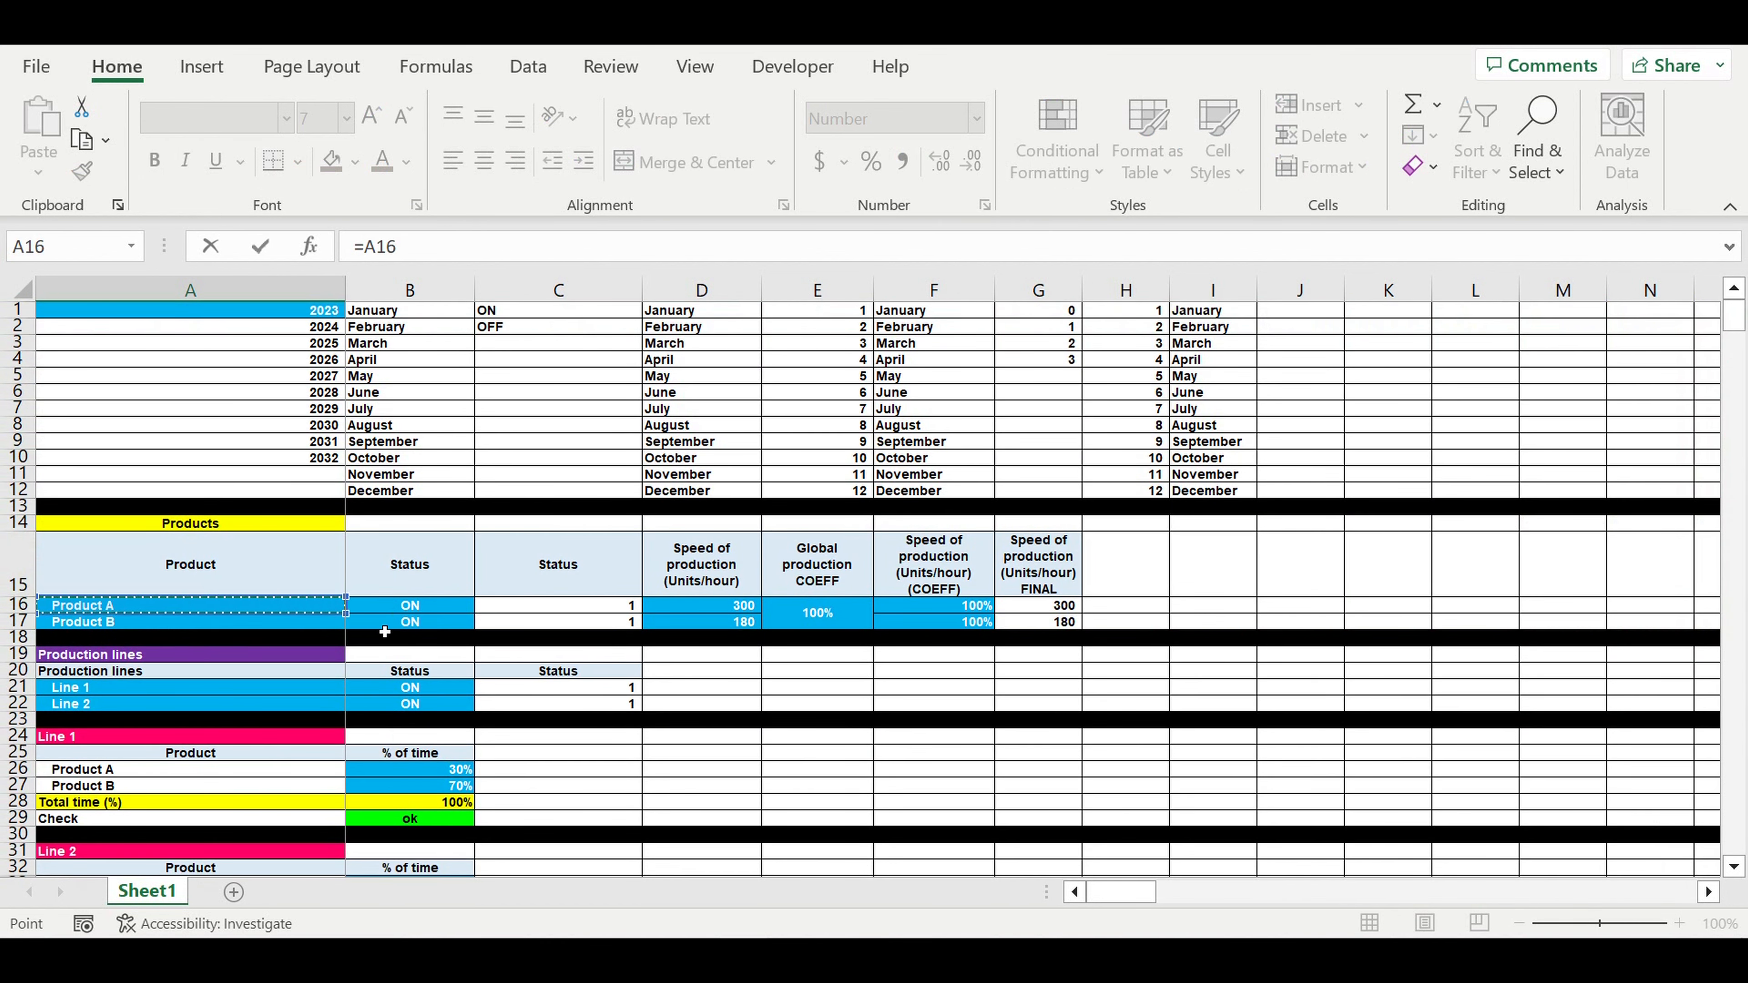
{"action": "key", "text": "Return"}
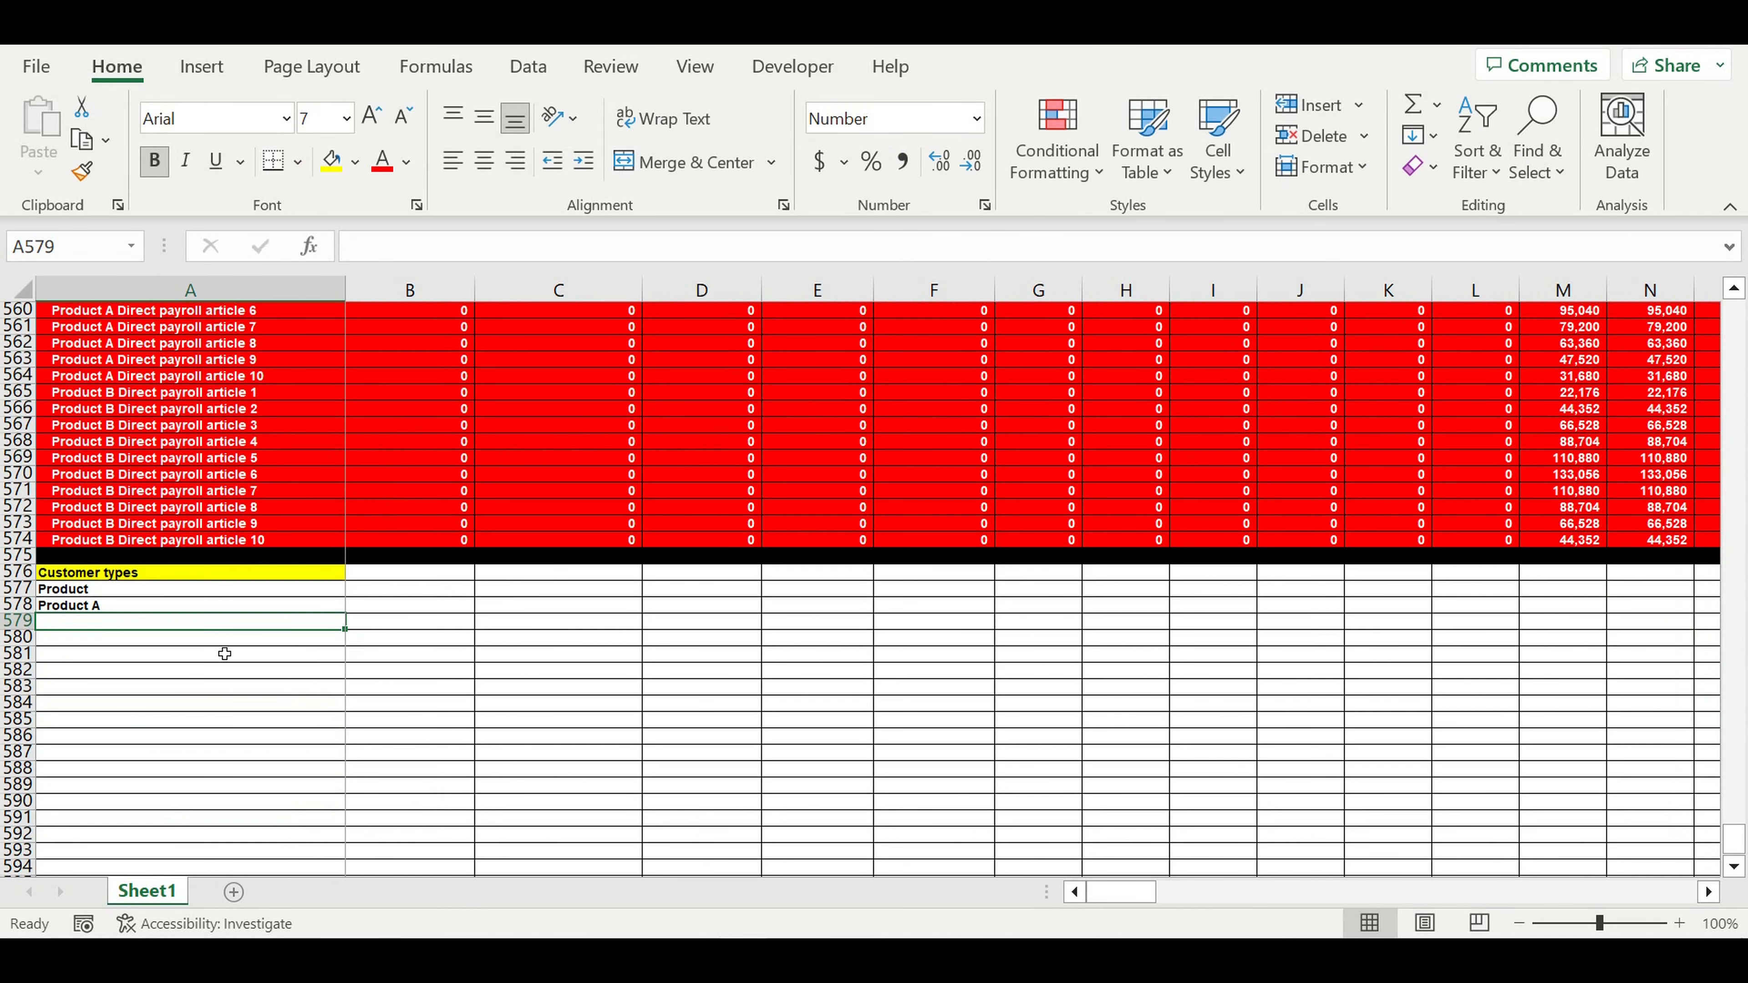
{"action": "left_click", "coordinate": [131, 610]}
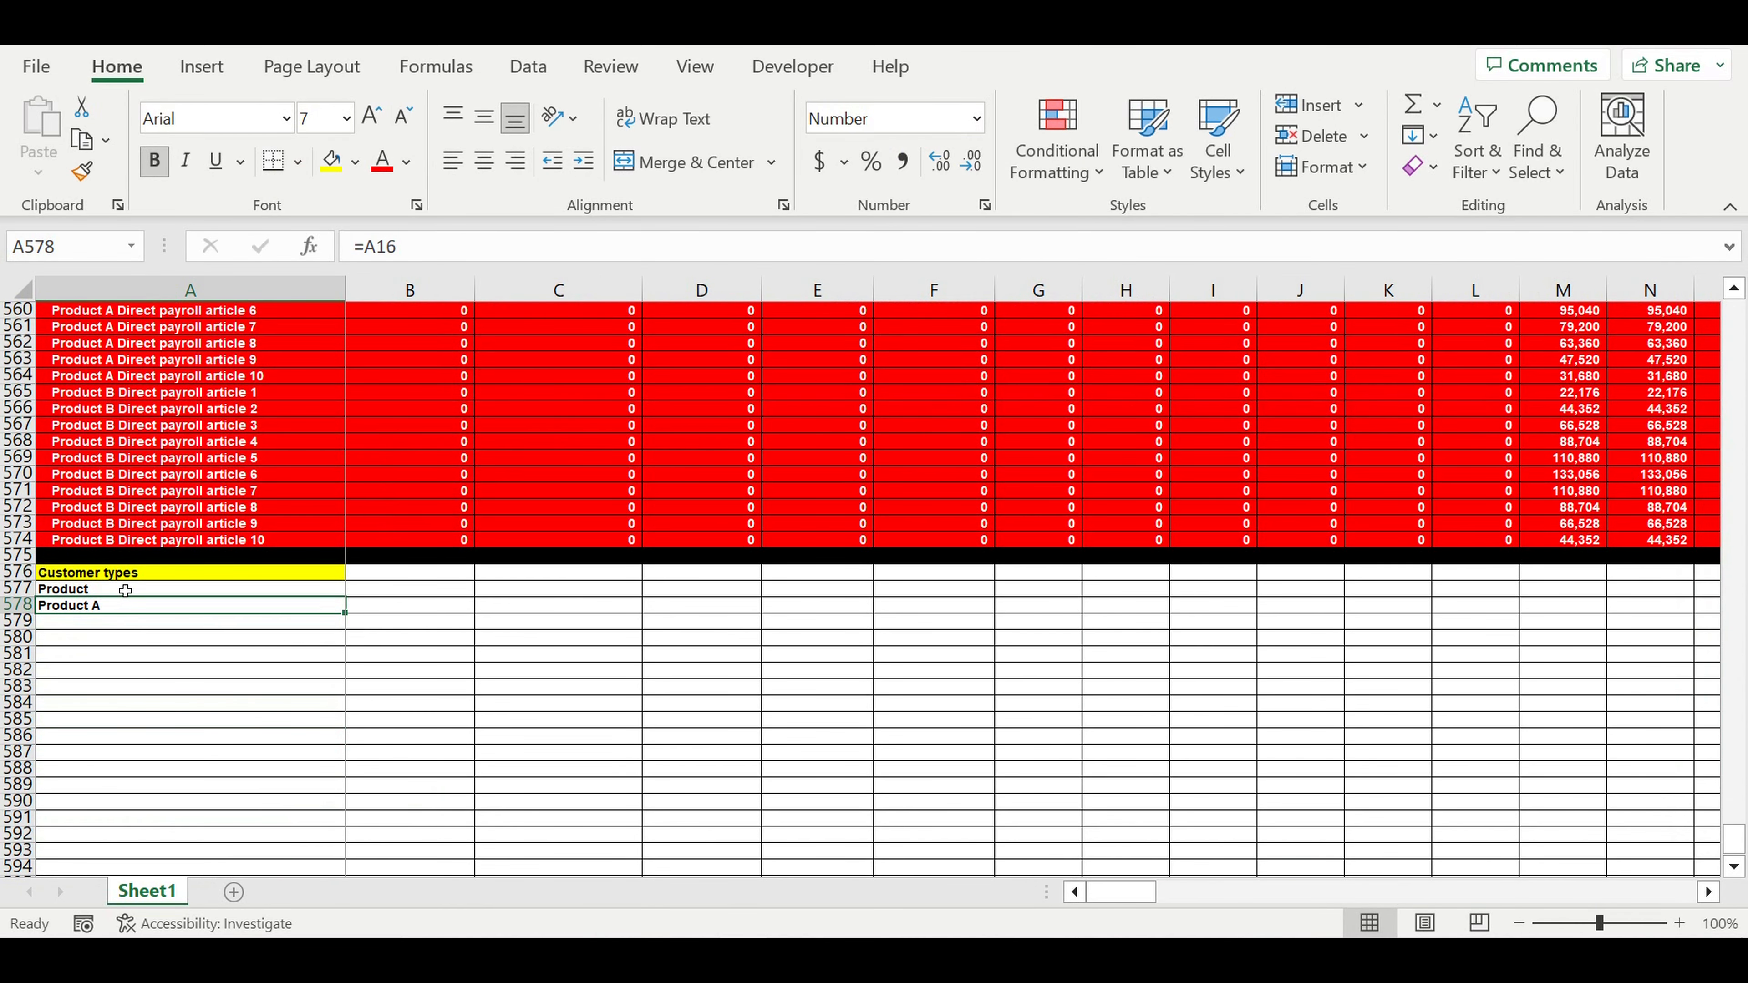
{"action": "key", "text": "ctrl+c"}
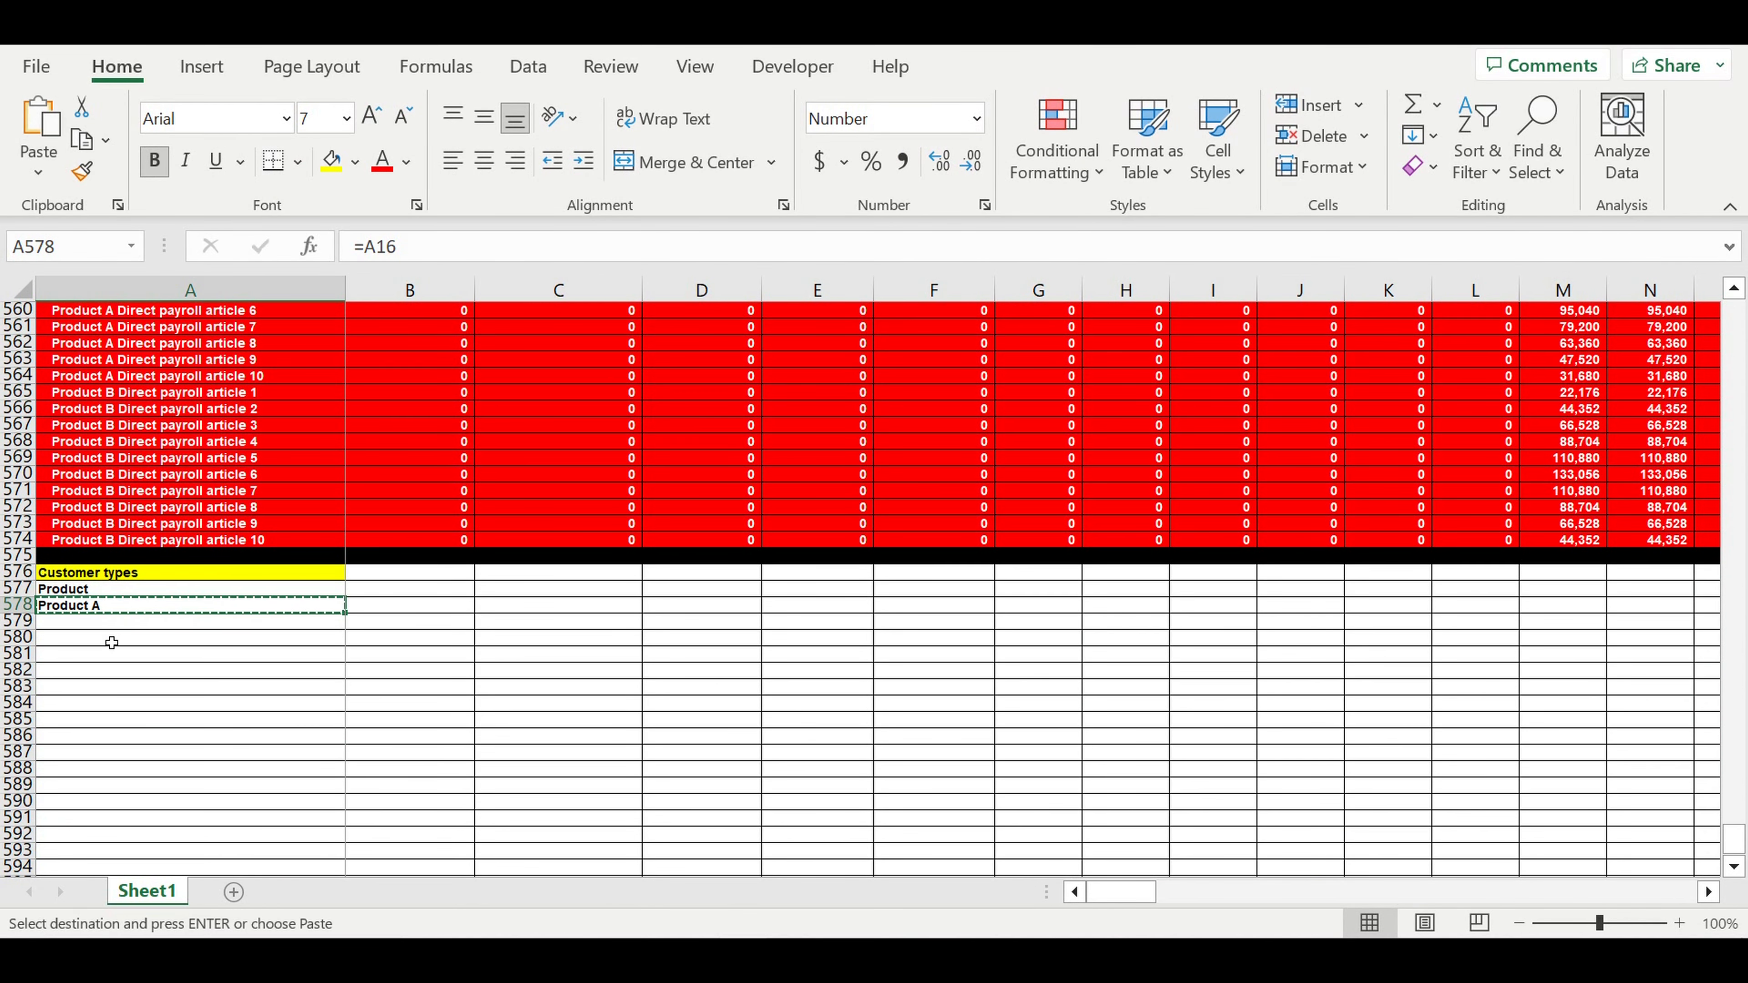
{"action": "left_click", "coordinate": [95, 662]}
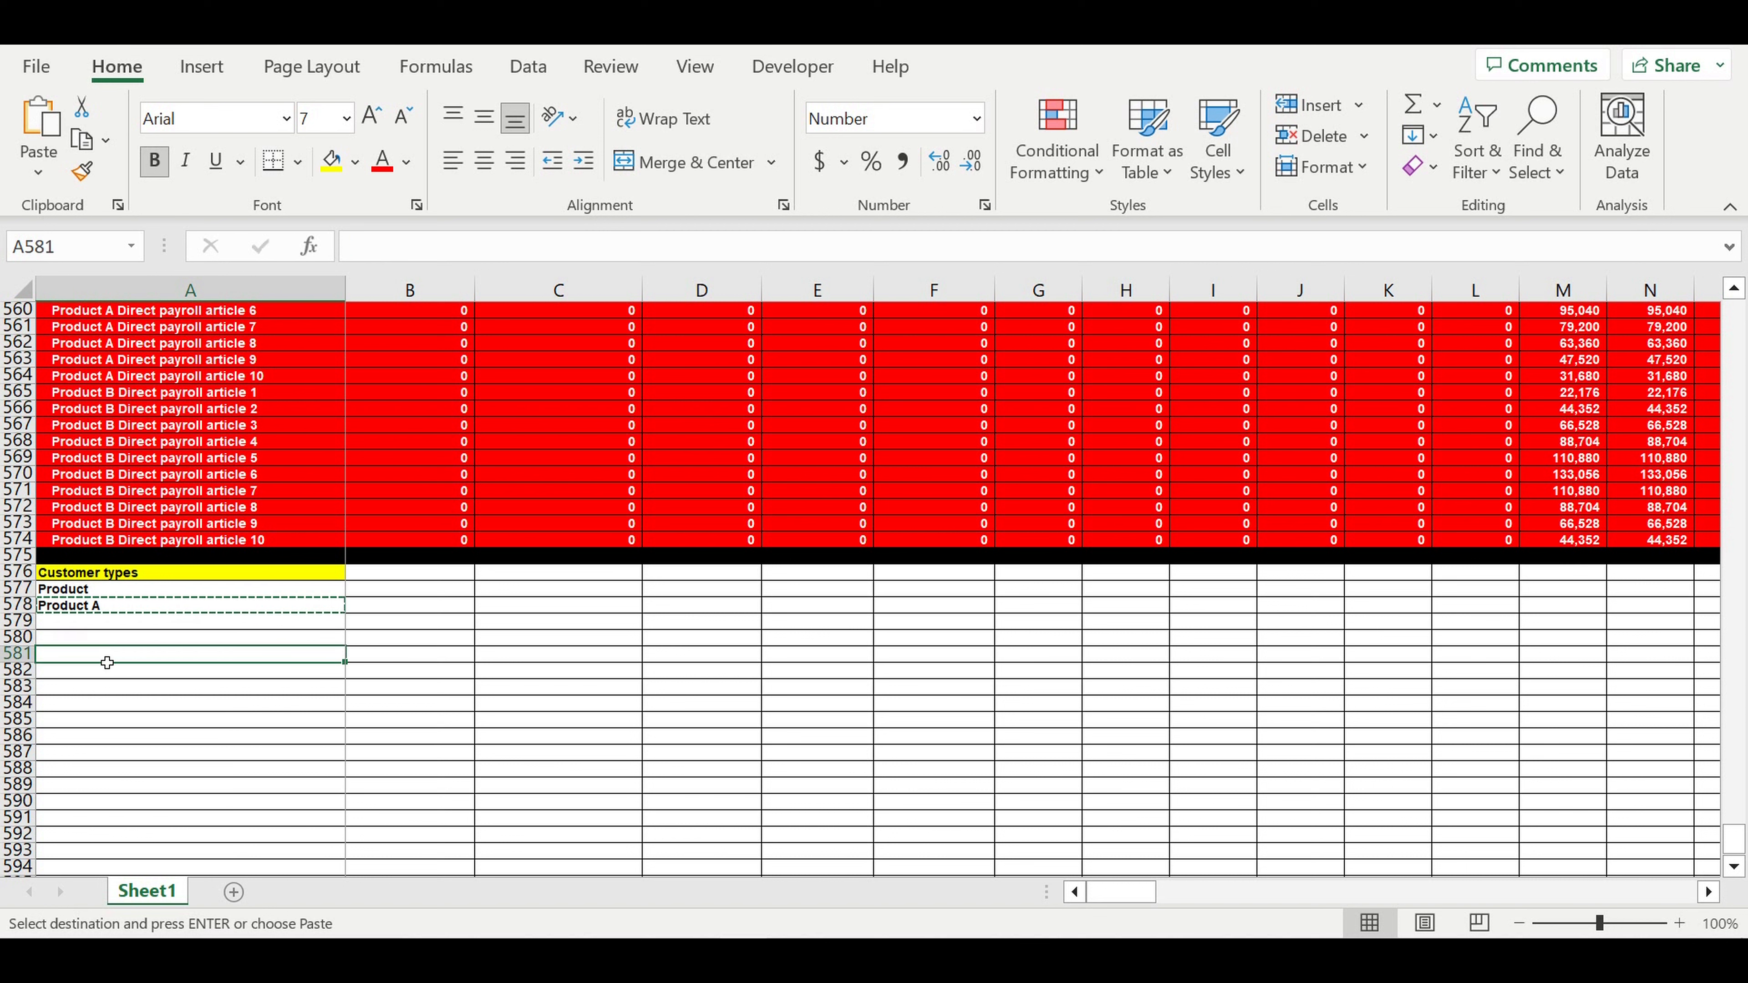
{"action": "left_click", "coordinate": [116, 611]}
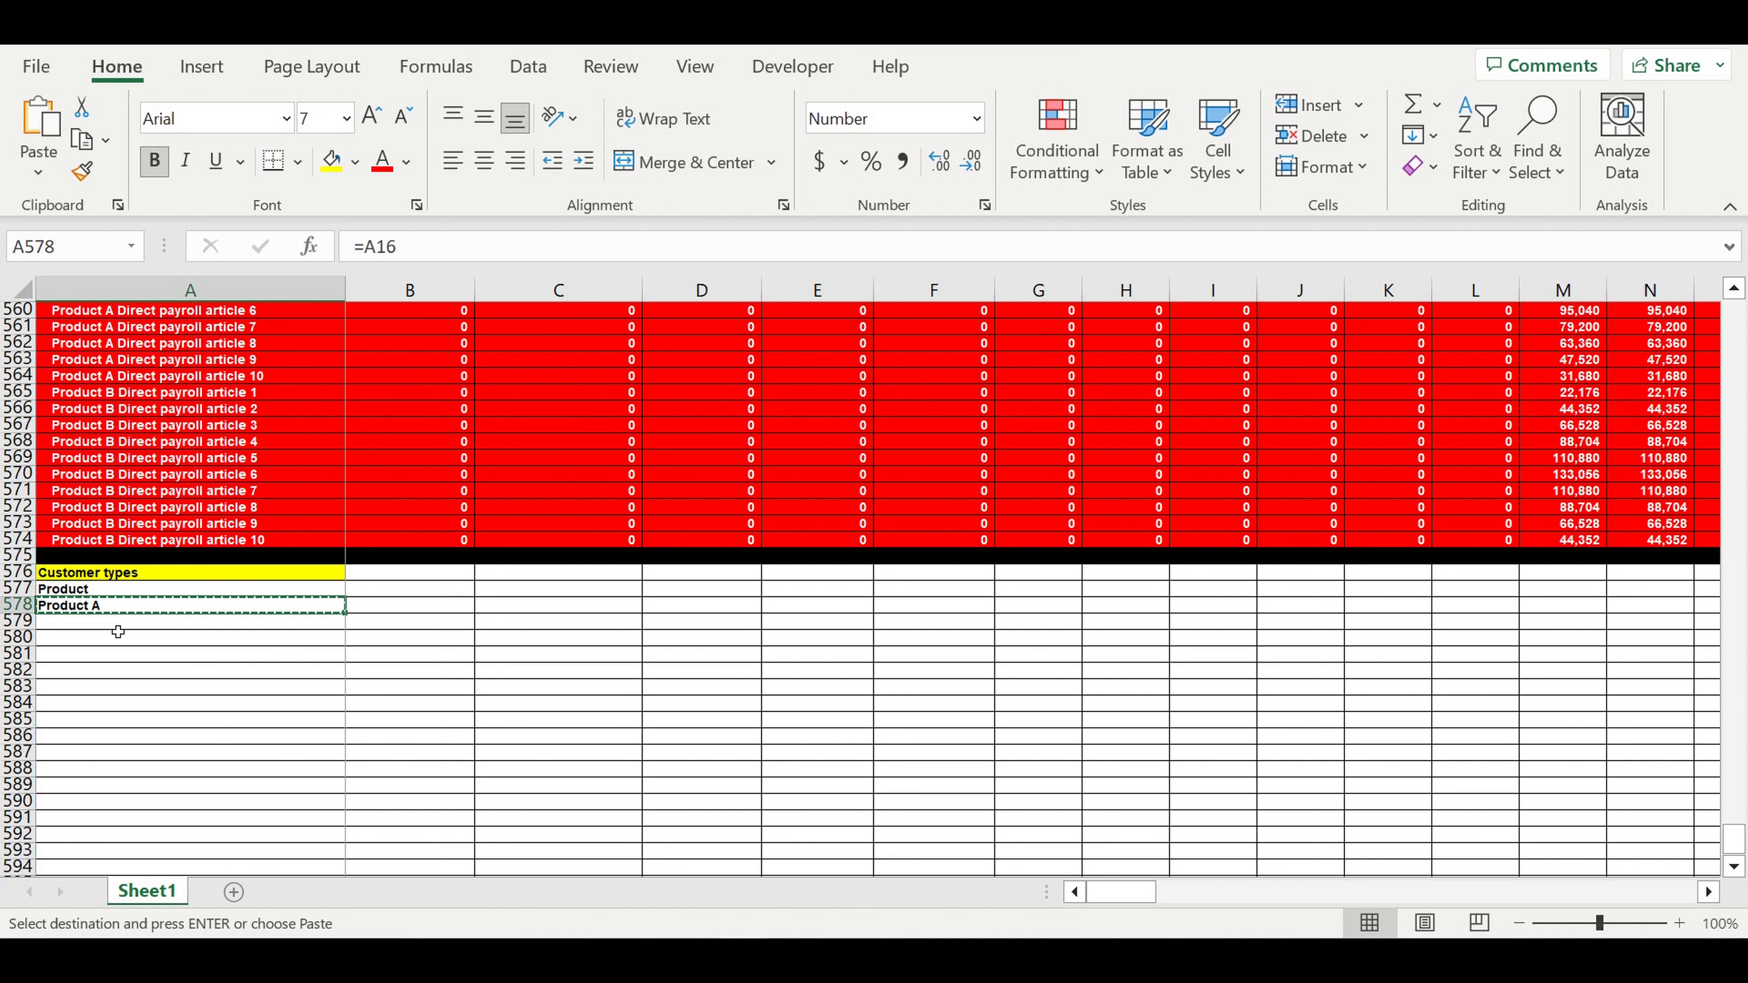
{"action": "key", "text": "Down"}
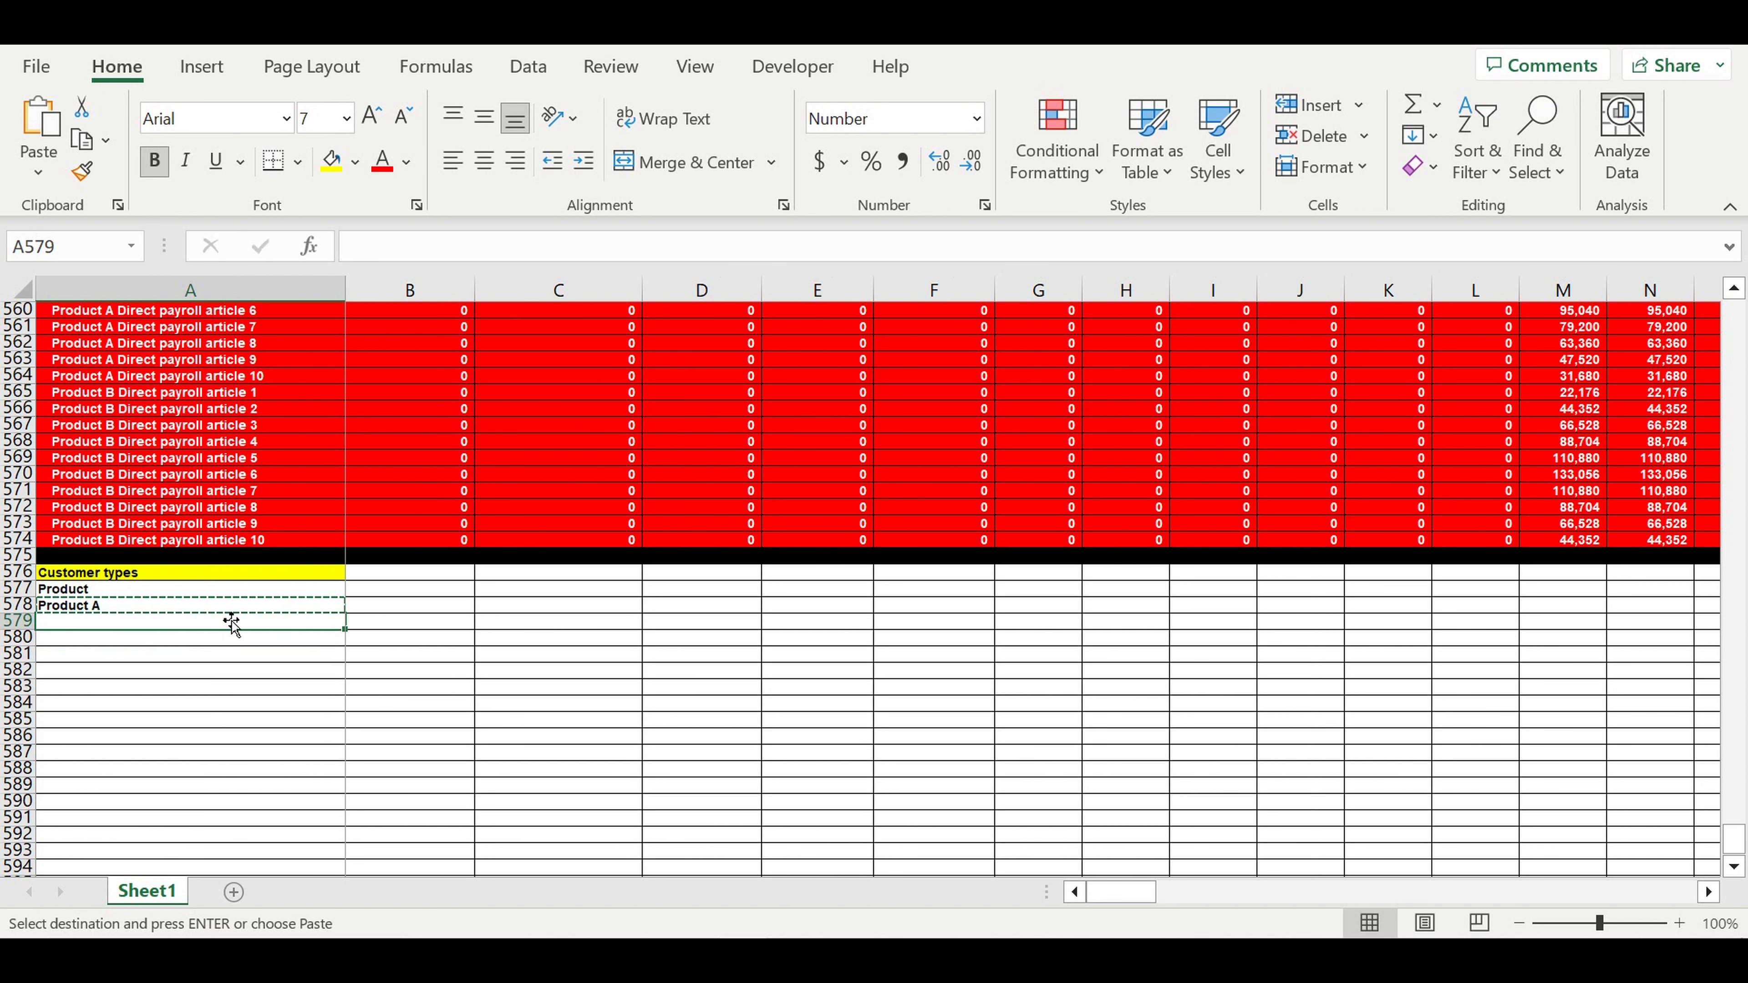
- Centre the Product label and enter Customer type 1 in the row below
{"action": "left_click", "coordinate": [137, 593]}
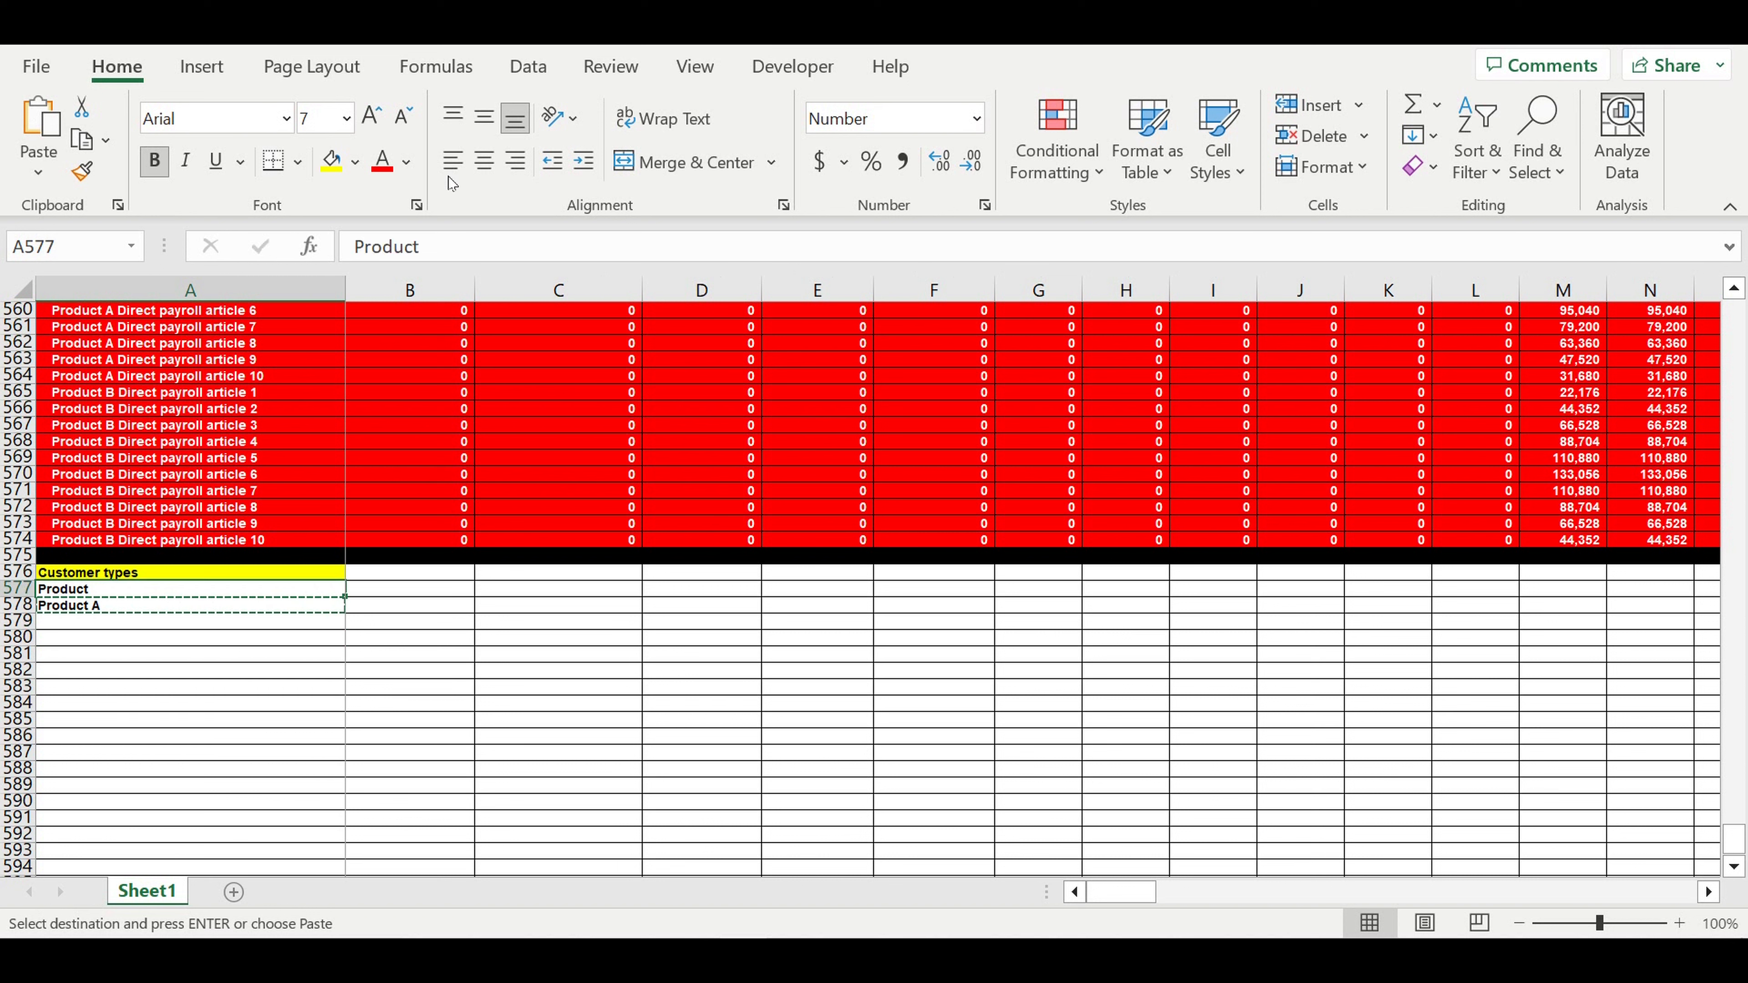
{"action": "left_click", "coordinate": [483, 160]}
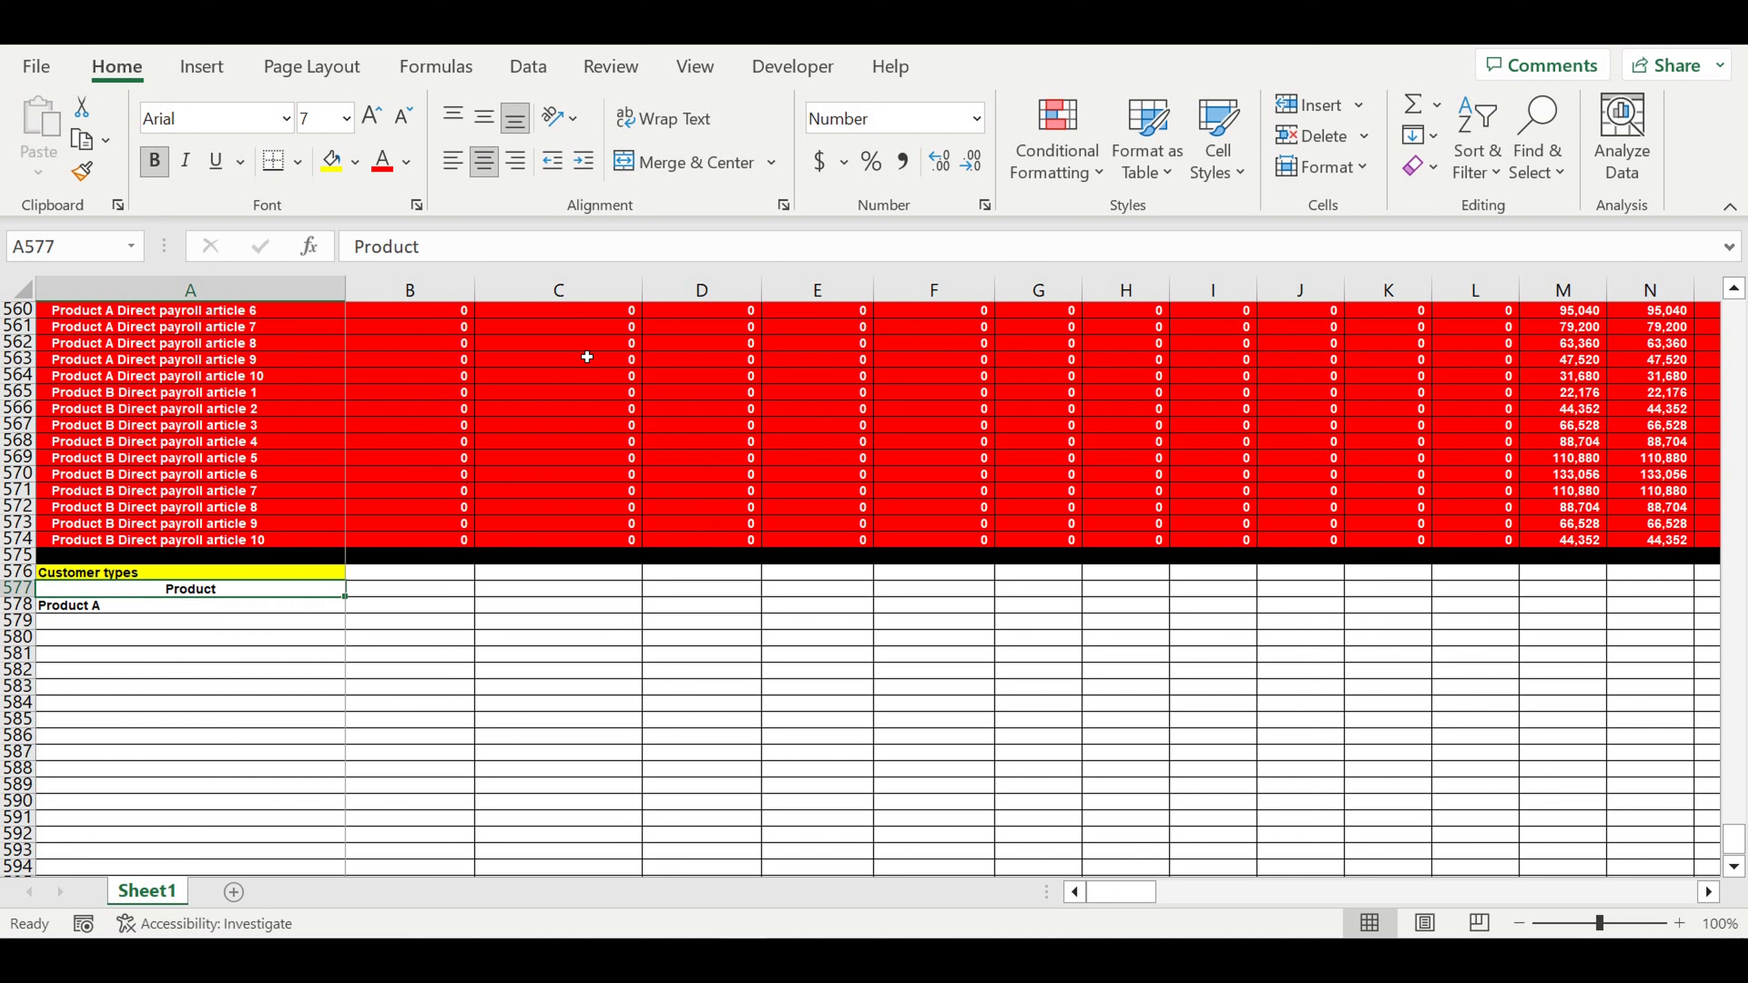
{"action": "left_click", "coordinate": [98, 609]}
{"action": "type", "text": "Customer t"}
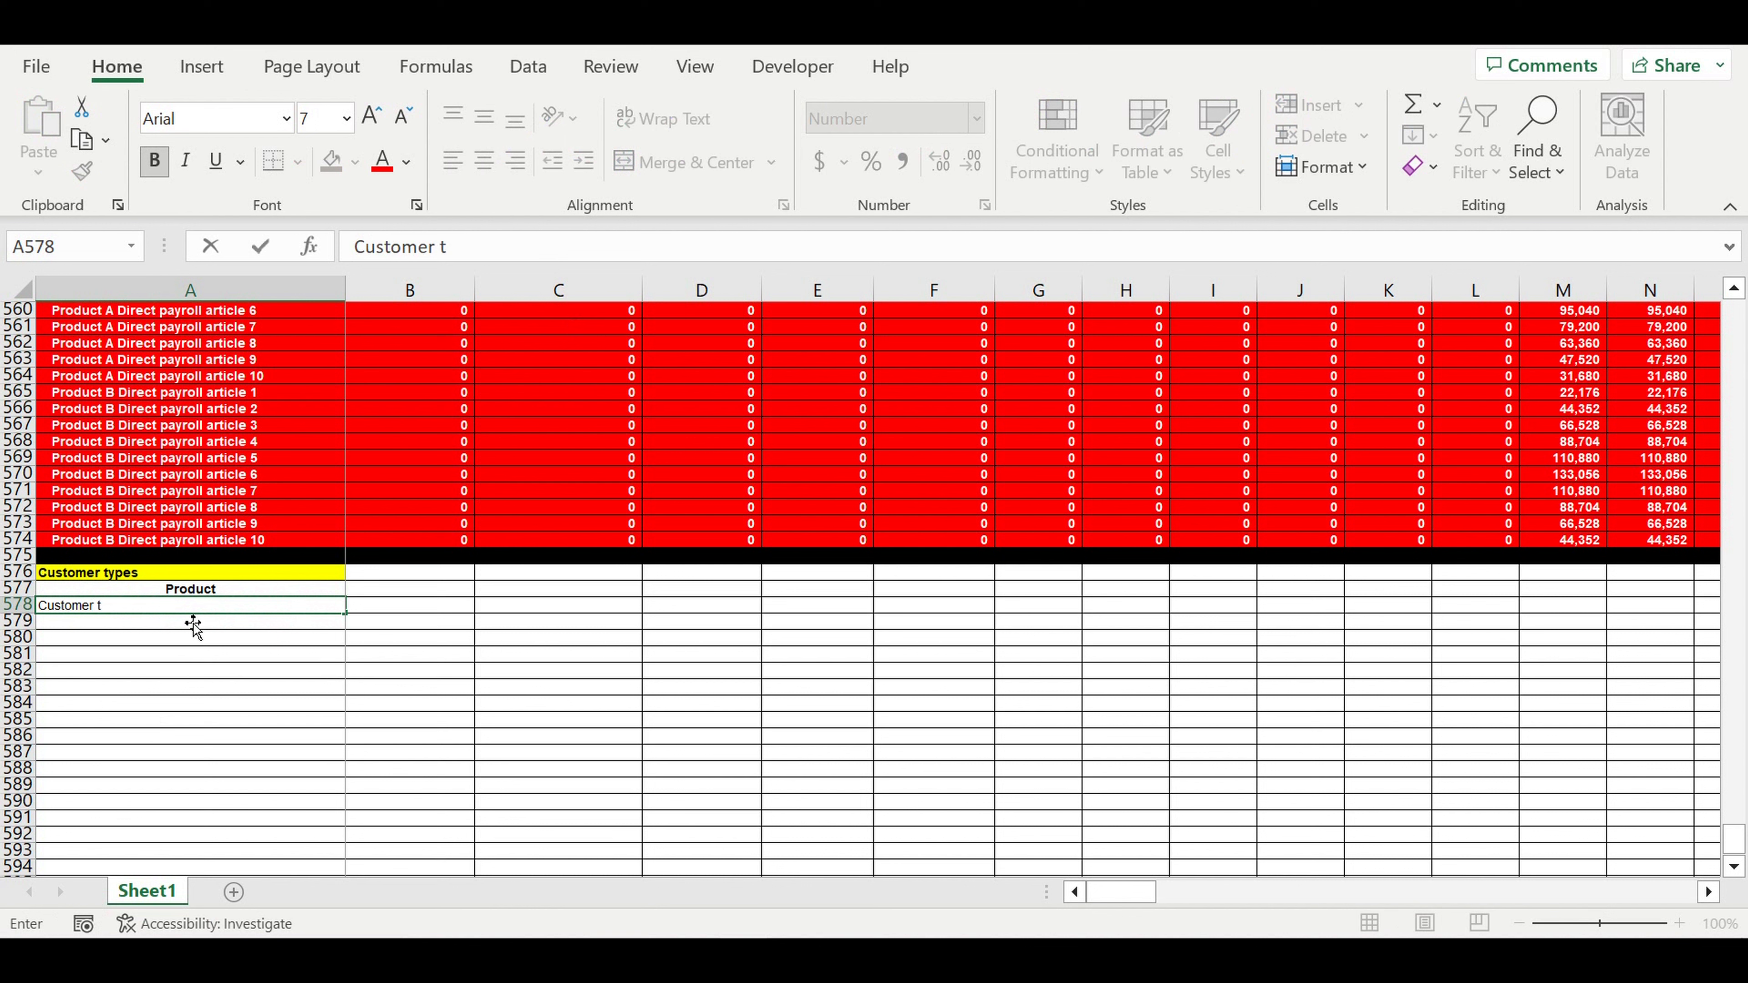
{"action": "type", "text": "ype 1"}
{"action": "key", "text": "Return"}
- Replace the Product label in A577 with the formula =A16
{"action": "left_click", "coordinate": [148, 607]}
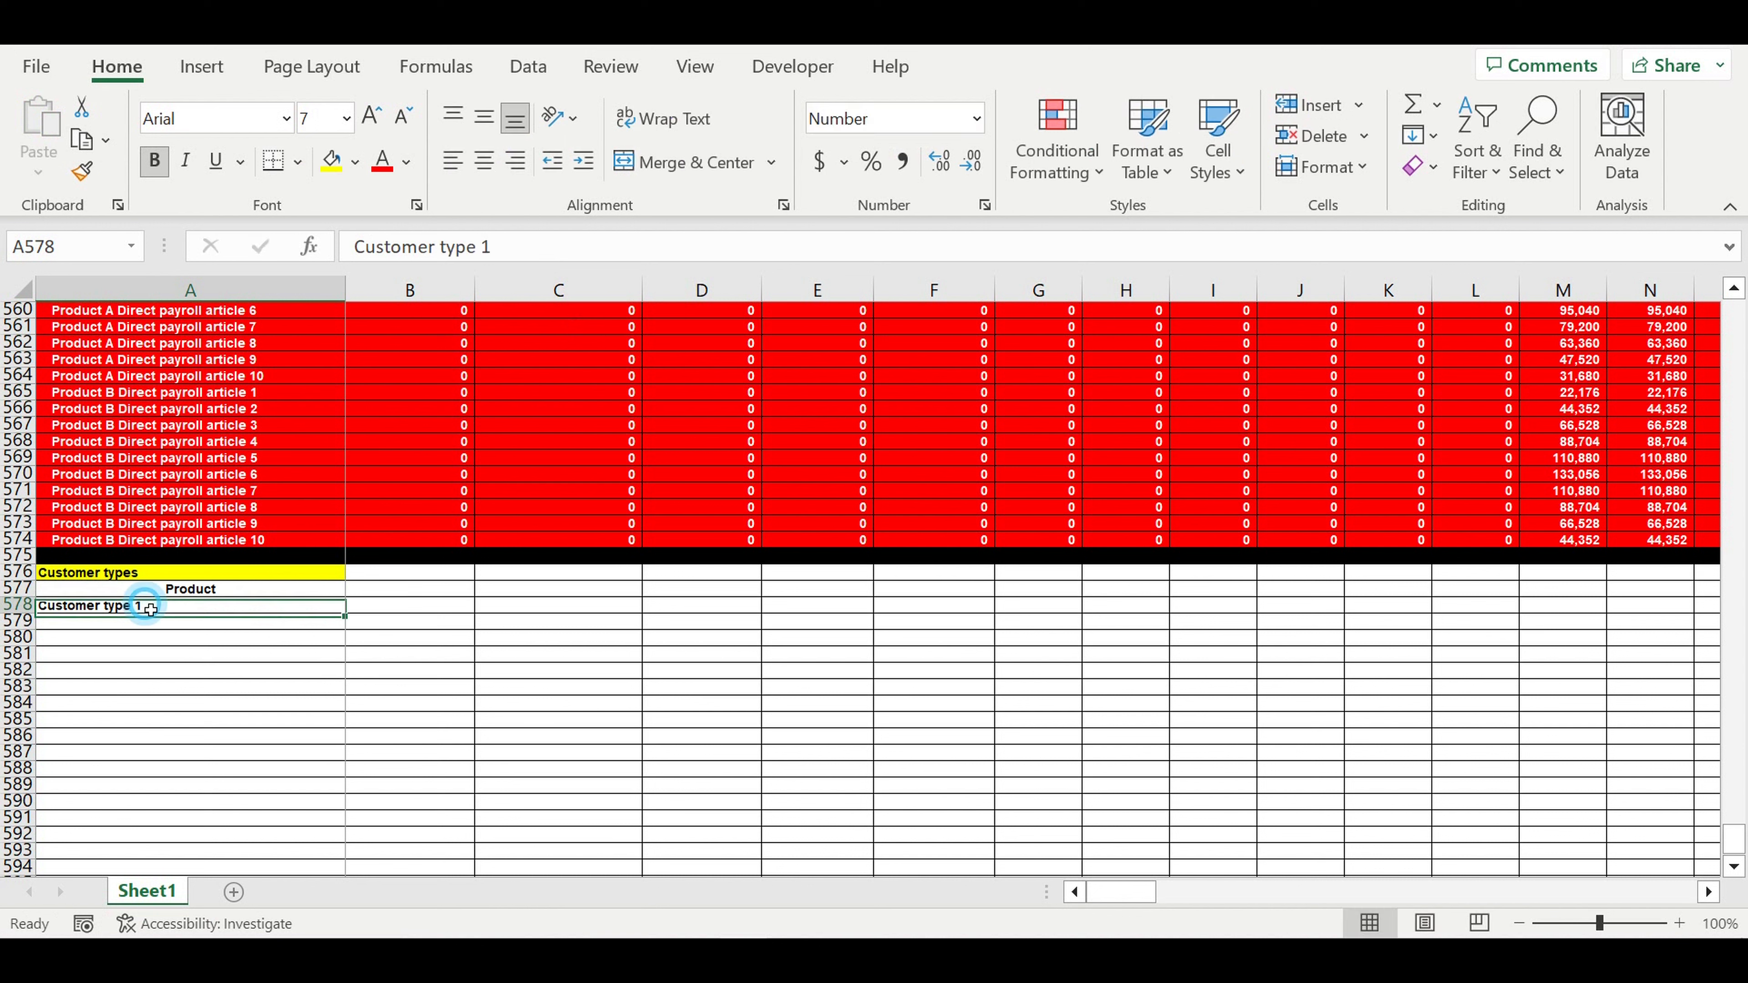
{"action": "left_click", "coordinate": [294, 589]}
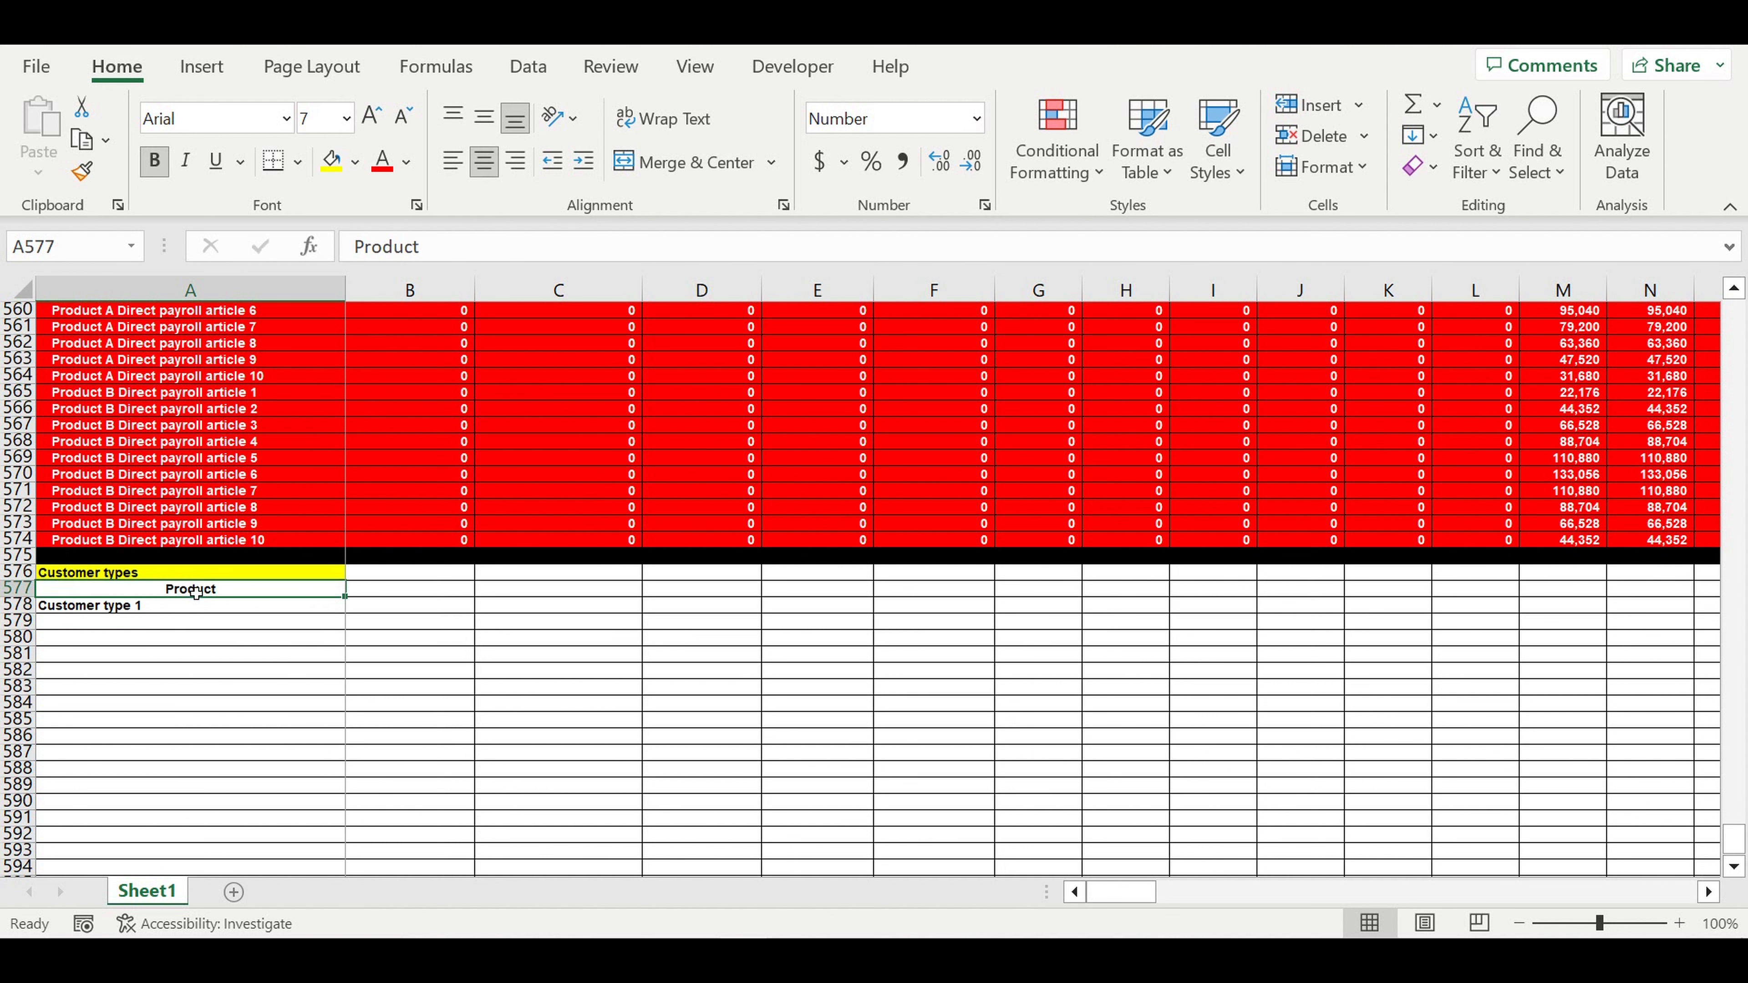
{"action": "type", "text": "="}
{"action": "left_click_drag", "start_coordinate": [1730, 840], "coordinate": [1727, 310]}
{"action": "left_click", "coordinate": [90, 606]}
{"action": "key", "text": "Return"}
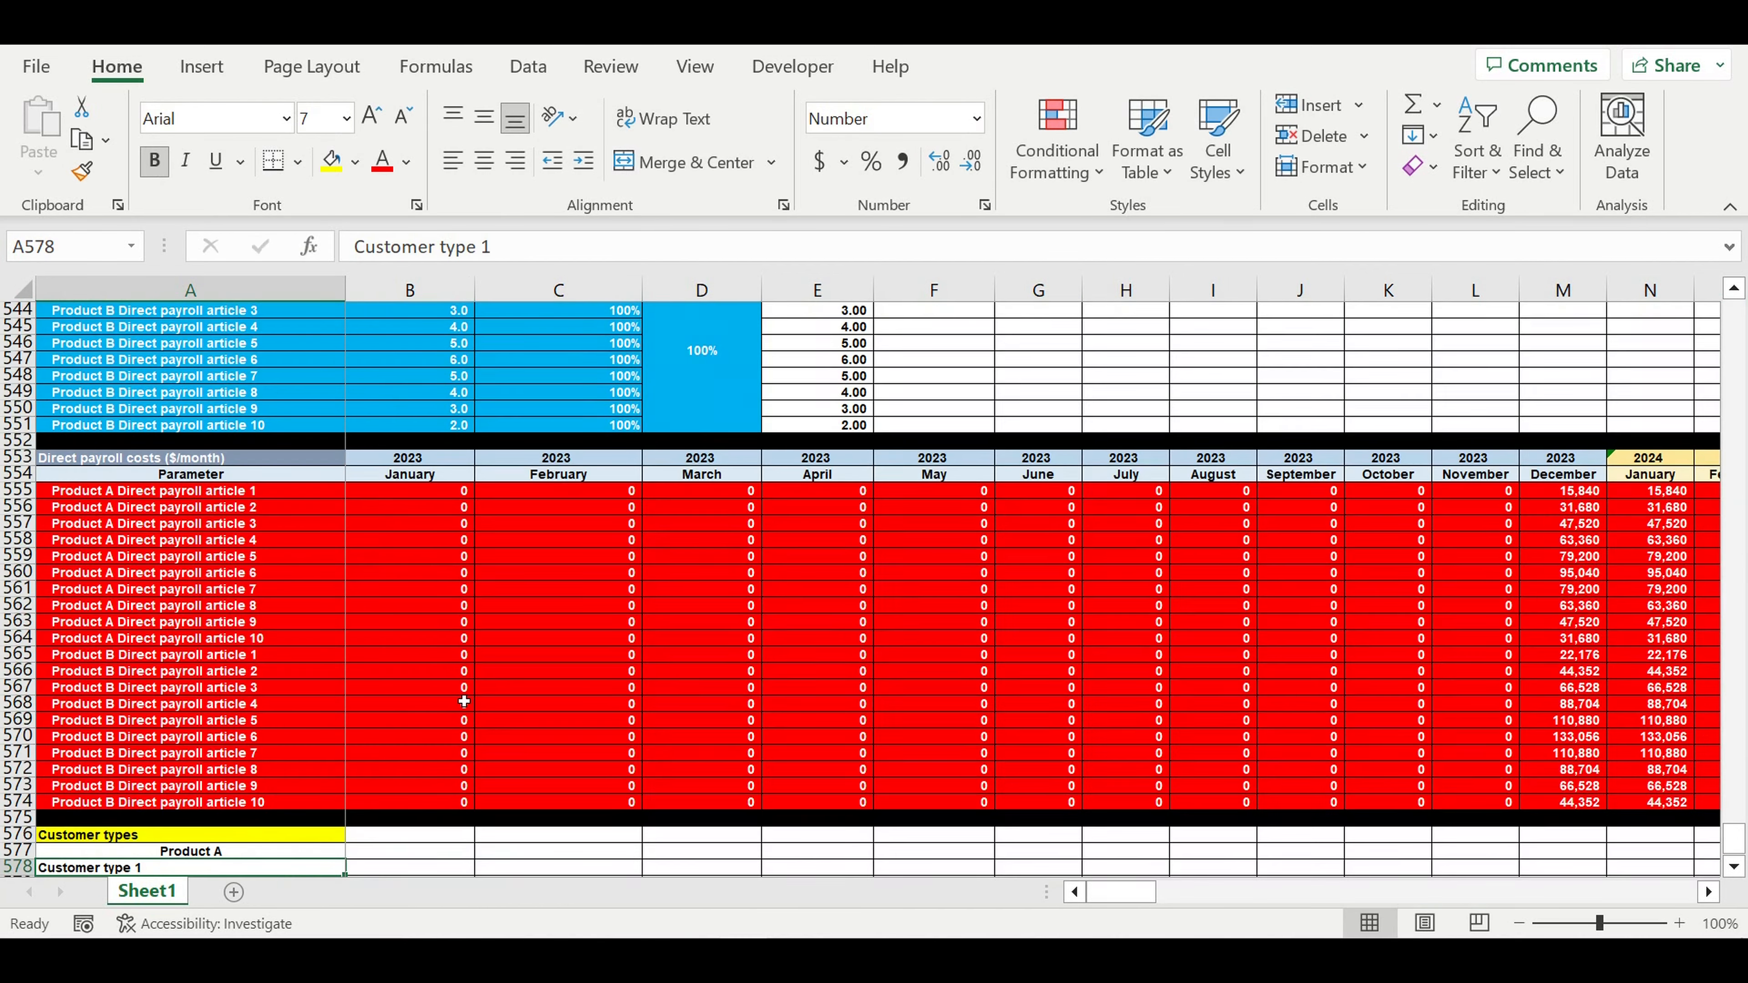
- Left-align the Product A header and give it a purple fill with white text
{"action": "scroll", "coordinate": [413, 720], "scroll_direction": "down", "scroll_amount": 5}
{"action": "left_click", "coordinate": [293, 606]}
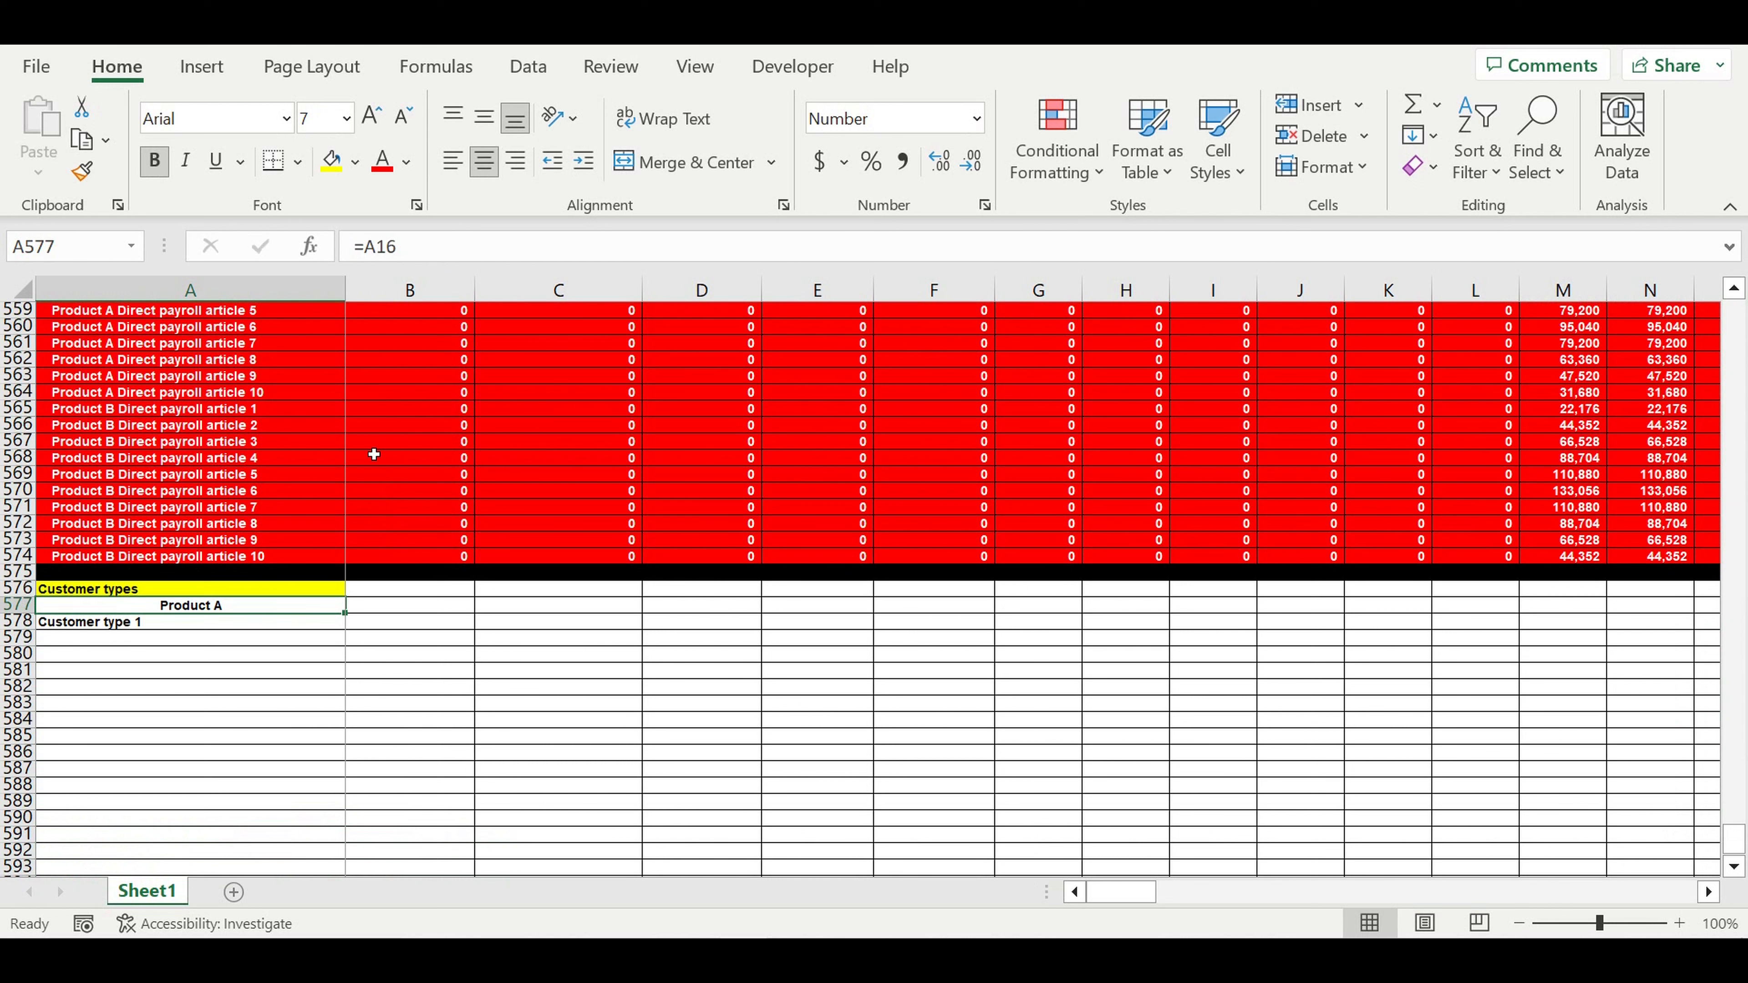
{"action": "left_click", "coordinate": [454, 161]}
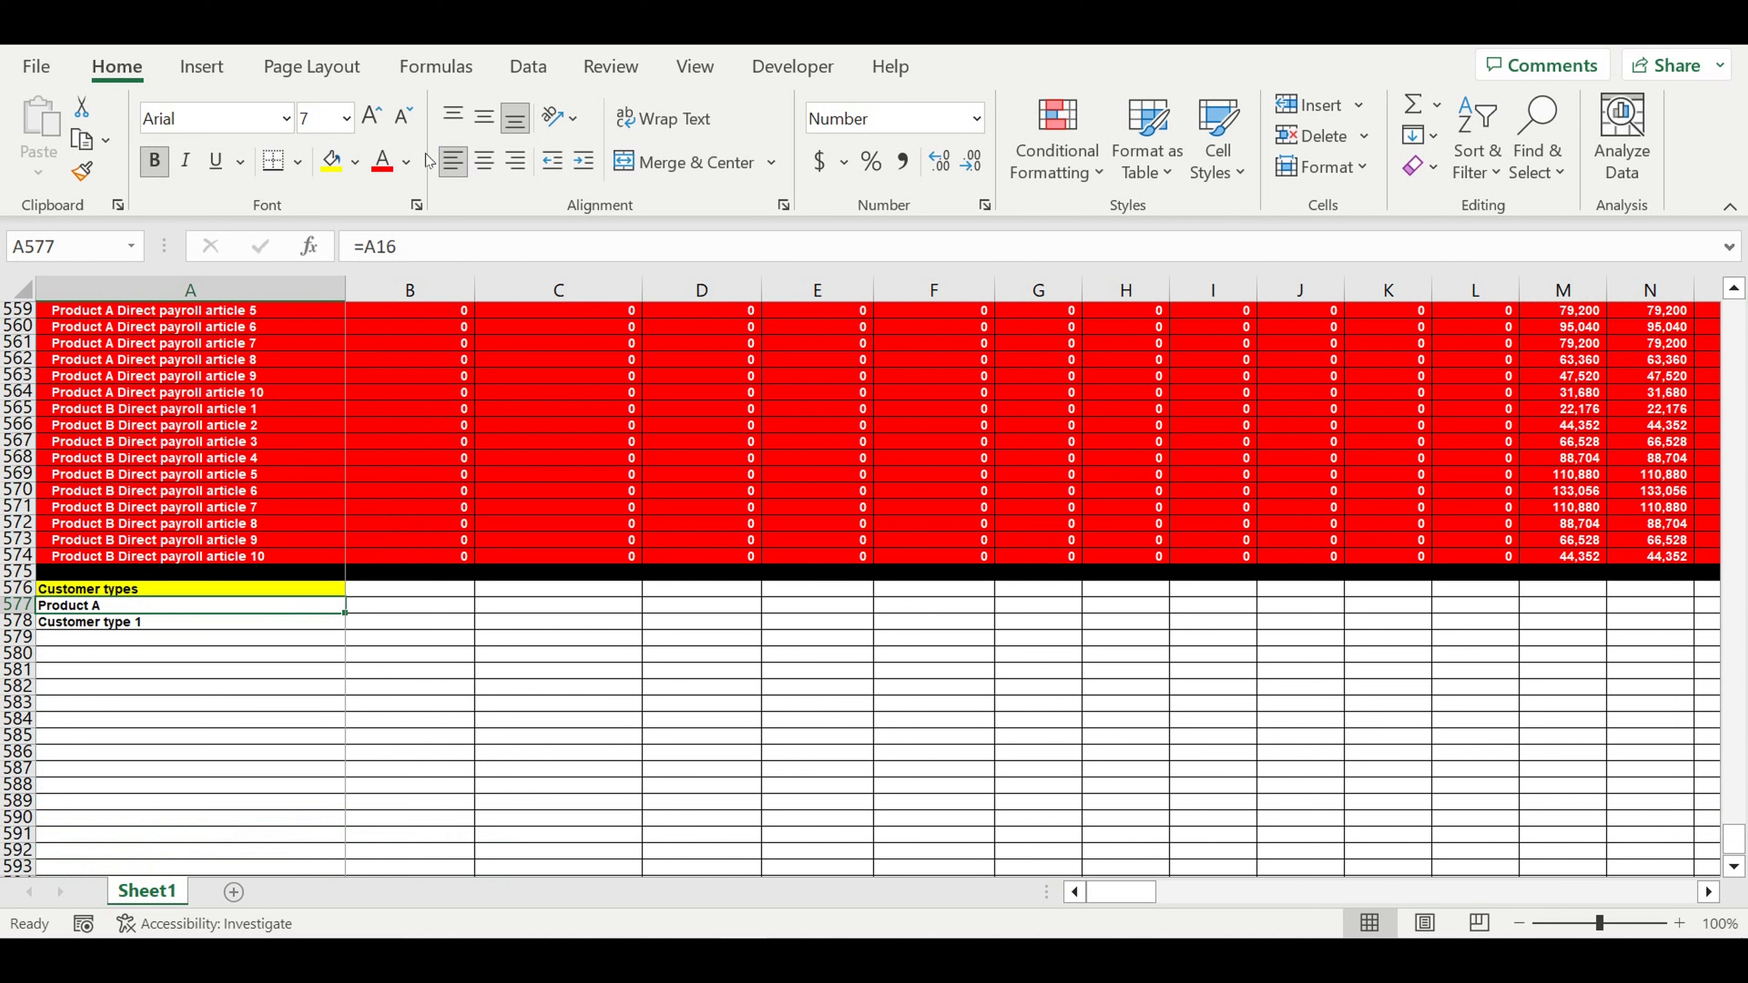
{"action": "left_click", "coordinate": [355, 161]}
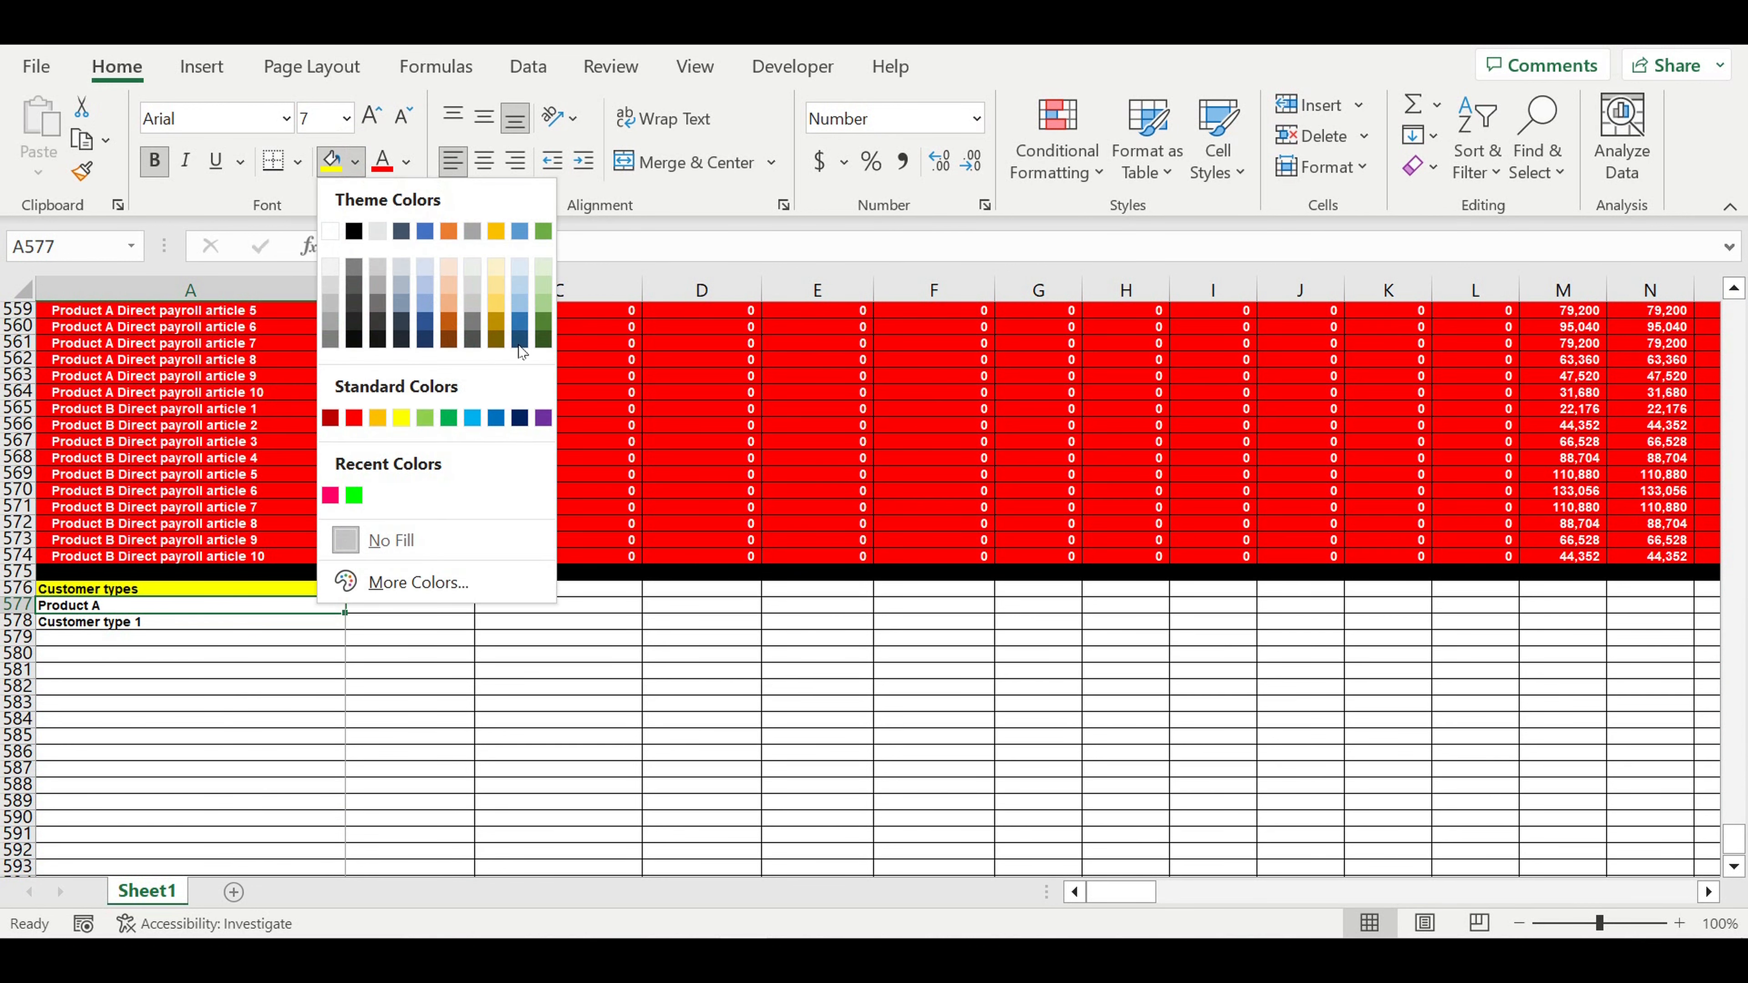
{"action": "left_click", "coordinate": [543, 418]}
{"action": "left_click", "coordinate": [406, 161]}
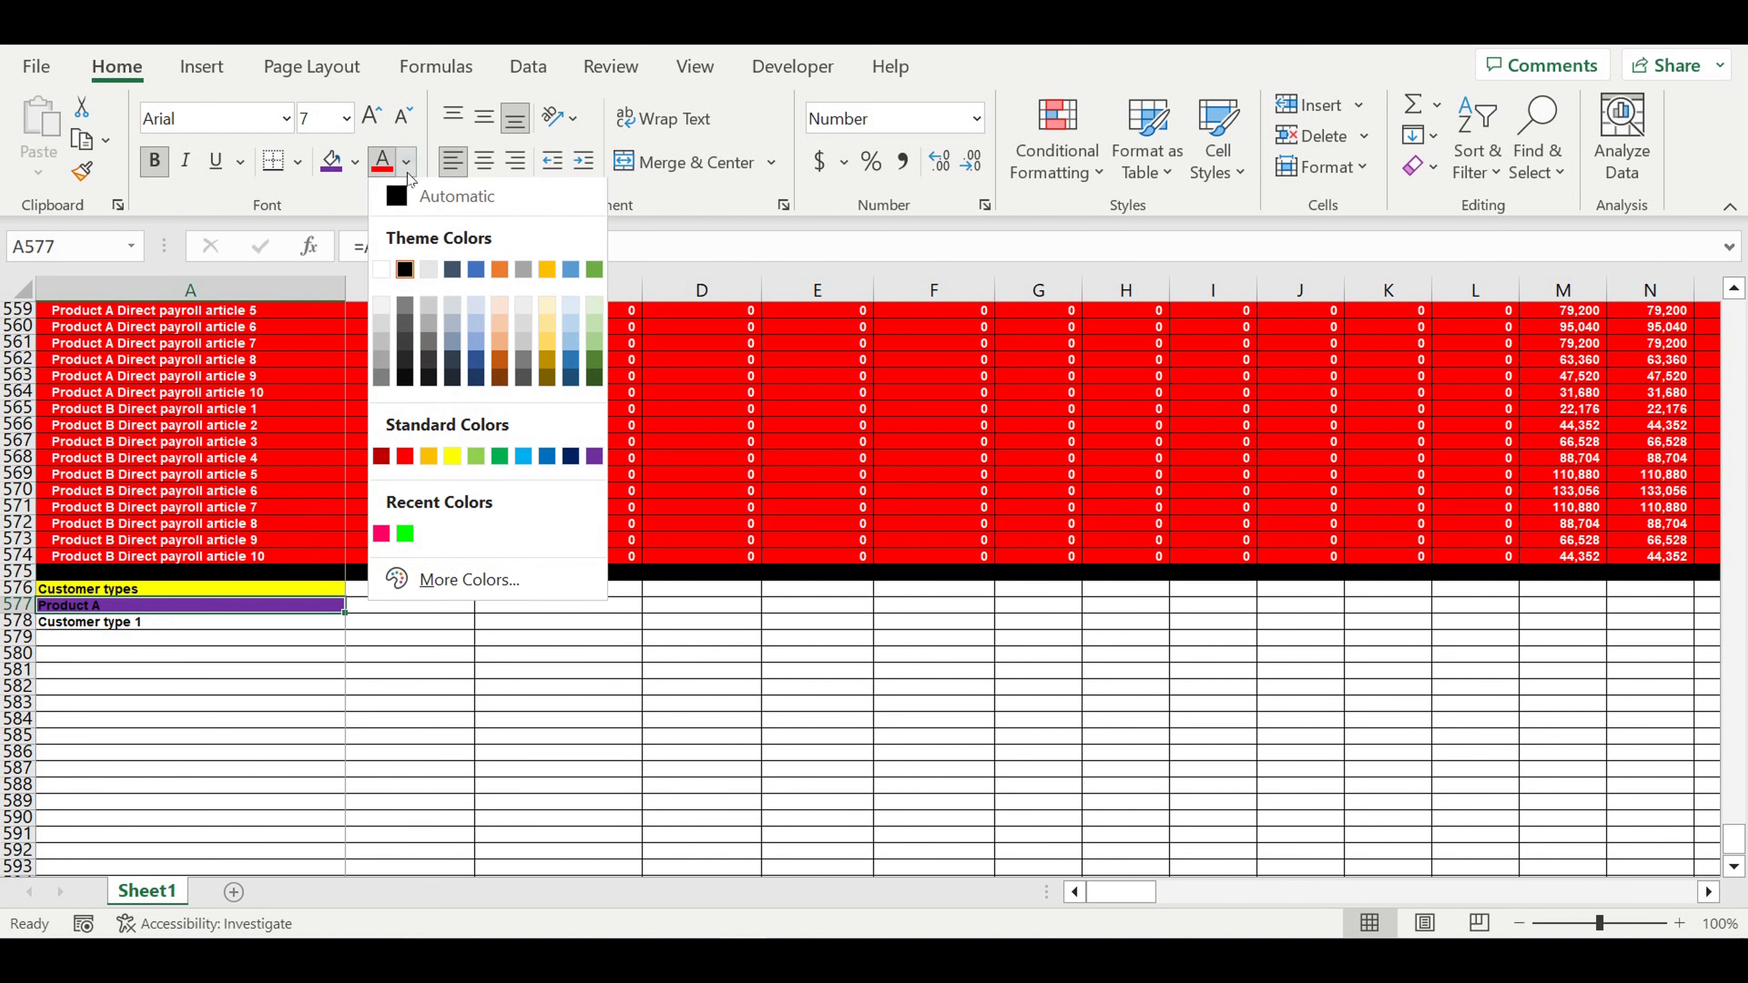
{"action": "left_click", "coordinate": [383, 274]}
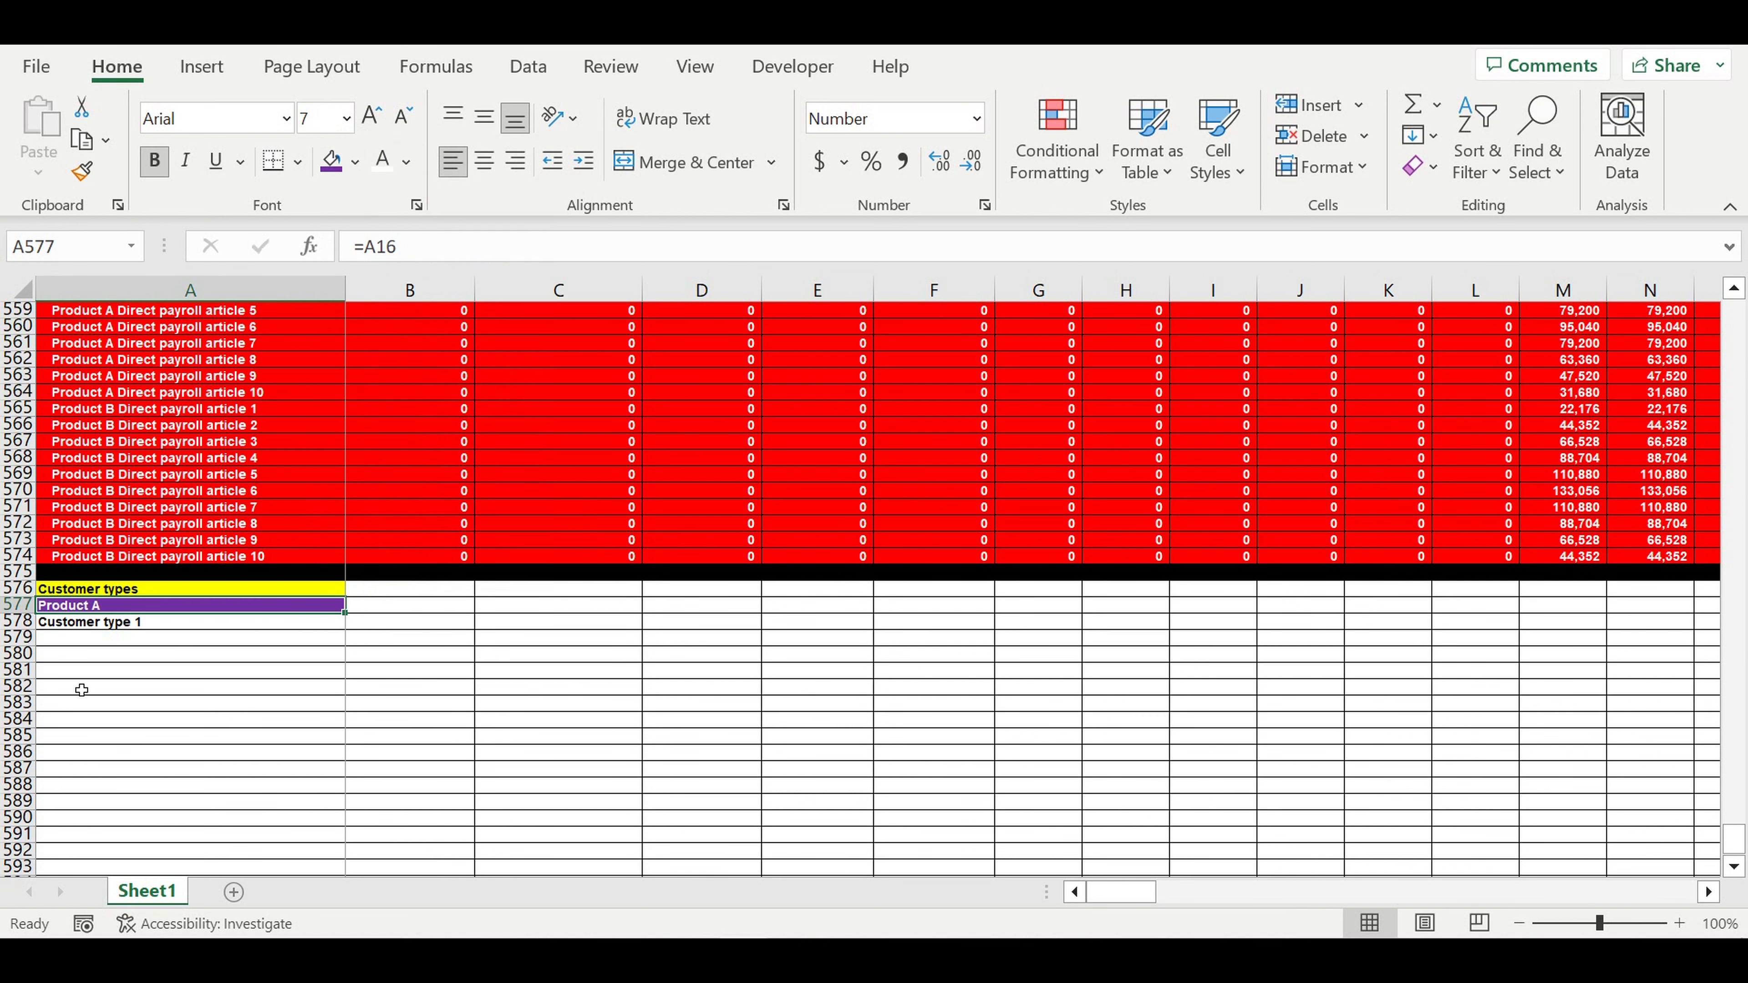
- Fill Customer type 2 and 3 below Customer type 1 and indent all three labels
{"action": "left_click", "coordinate": [168, 655]}
{"action": "left_click", "coordinate": [138, 622]}
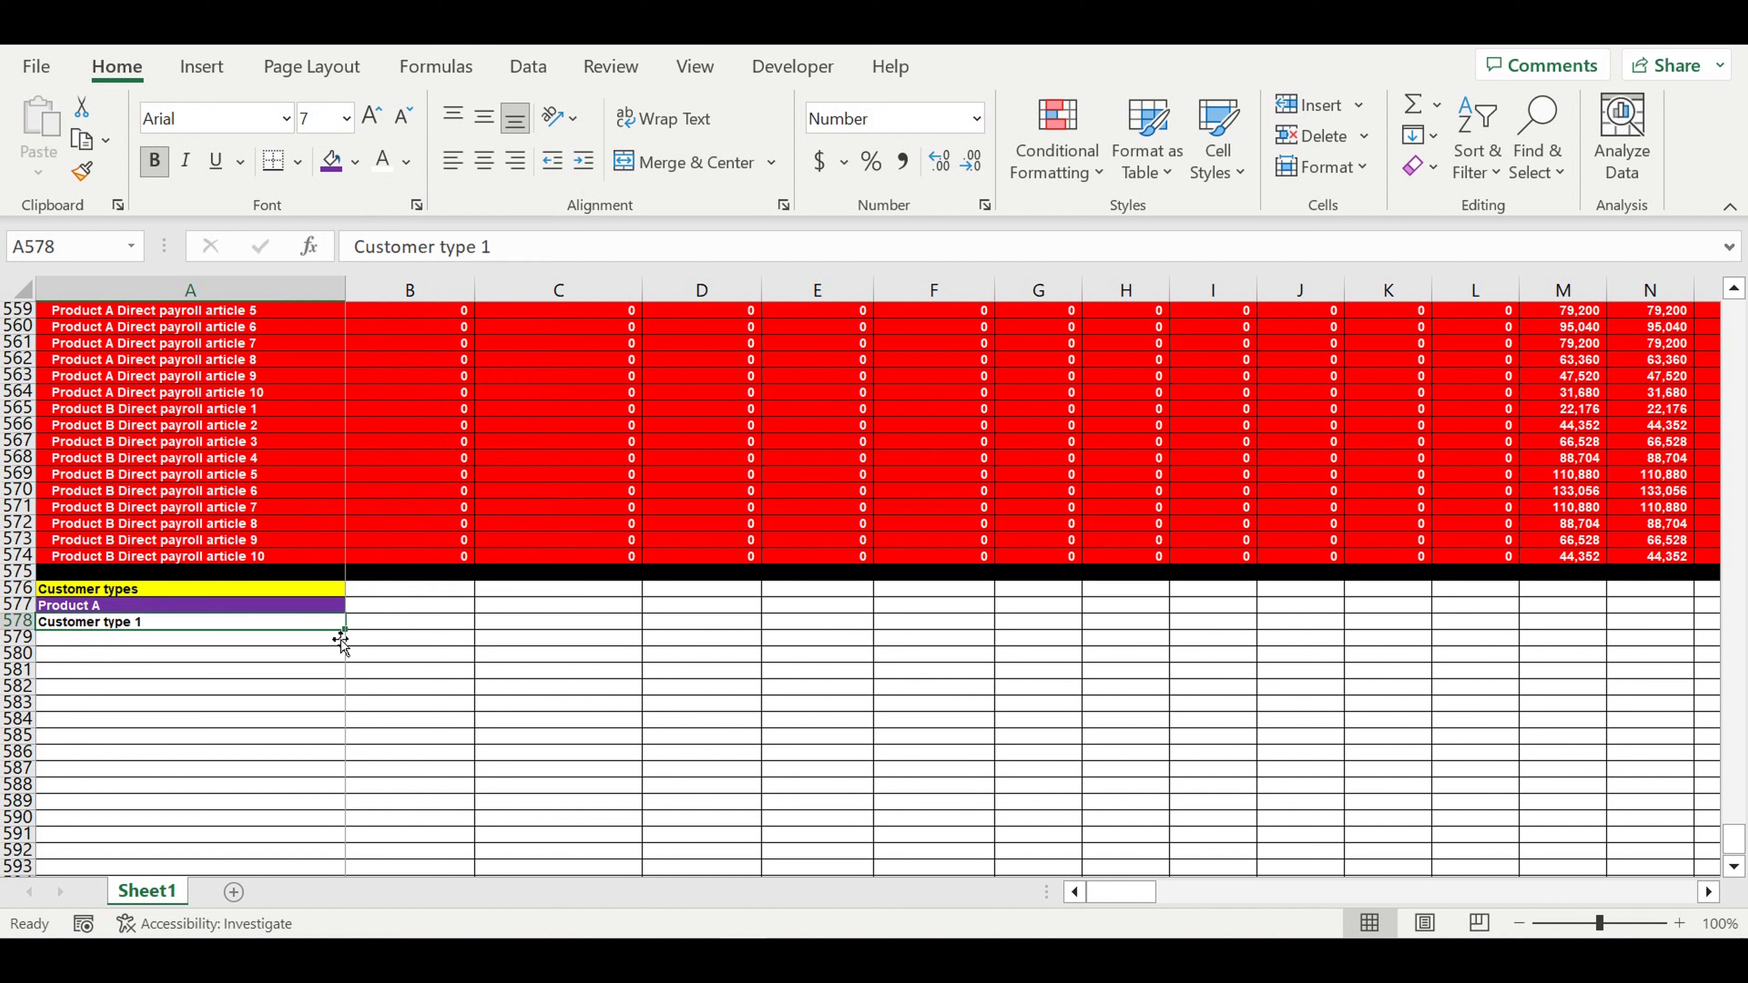
{"action": "left_click_drag", "start_coordinate": [344, 630], "coordinate": [340, 658]}
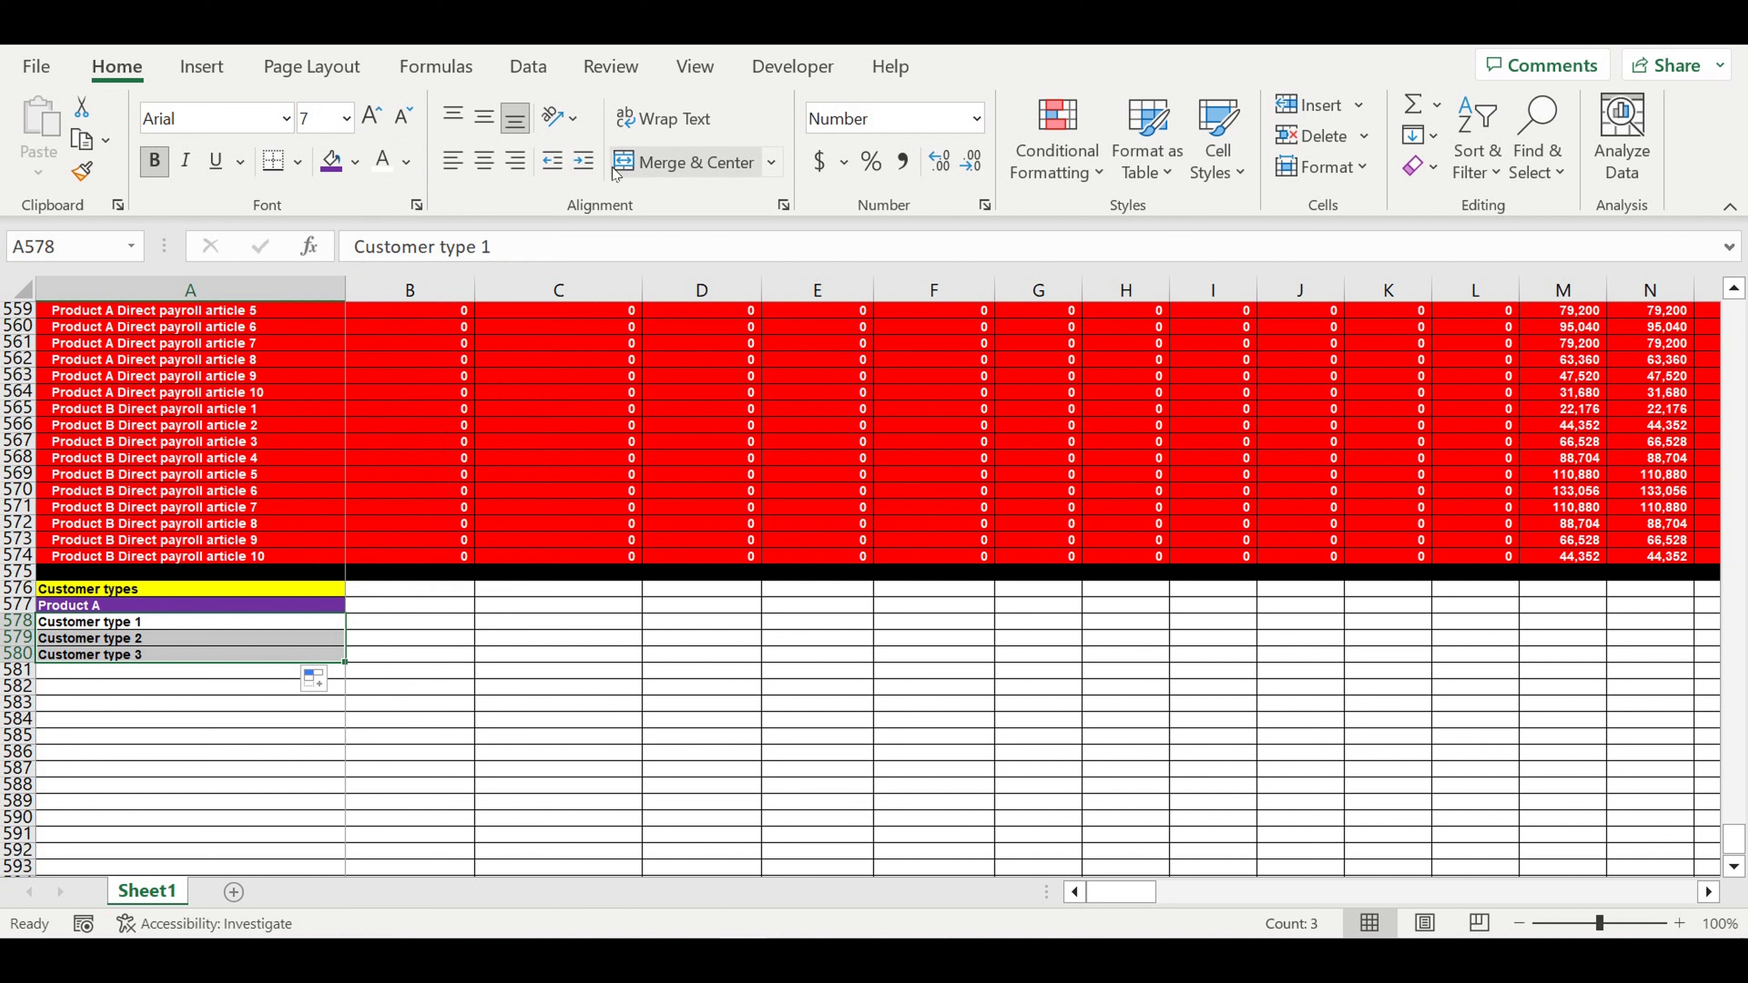
{"action": "left_click", "coordinate": [584, 160]}
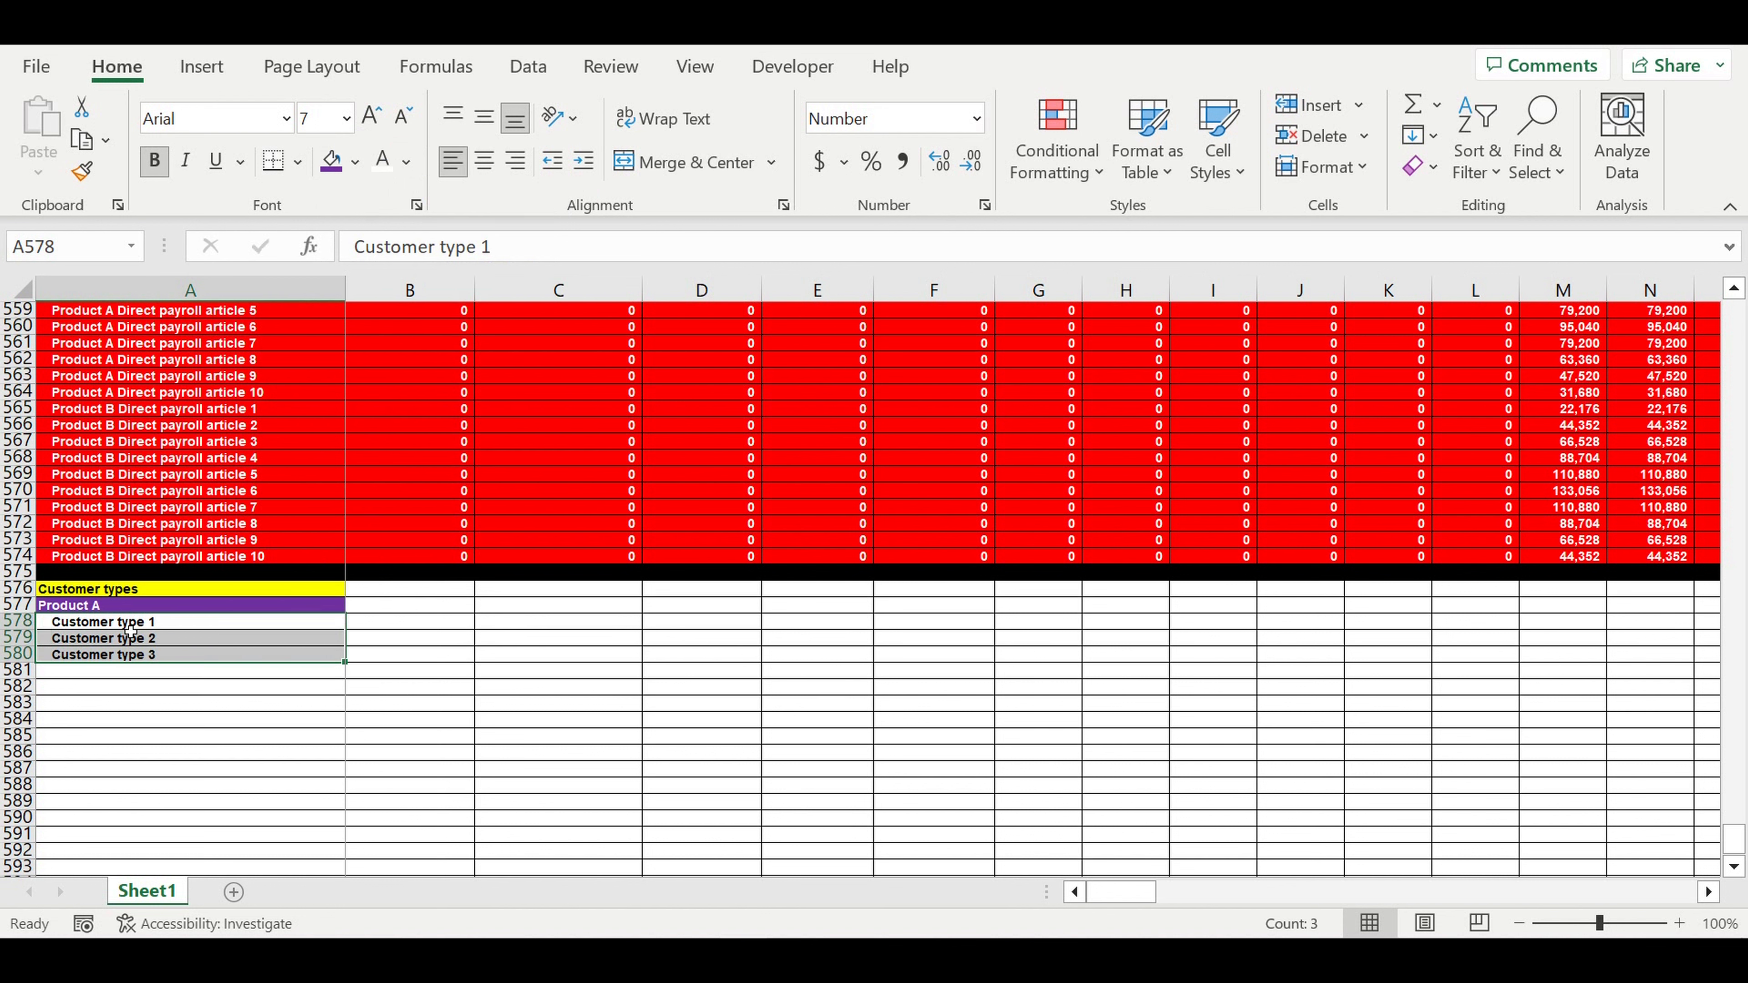
{"action": "left_click_drag", "start_coordinate": [143, 625], "coordinate": [127, 662]}
{"action": "left_click", "coordinate": [392, 625]}
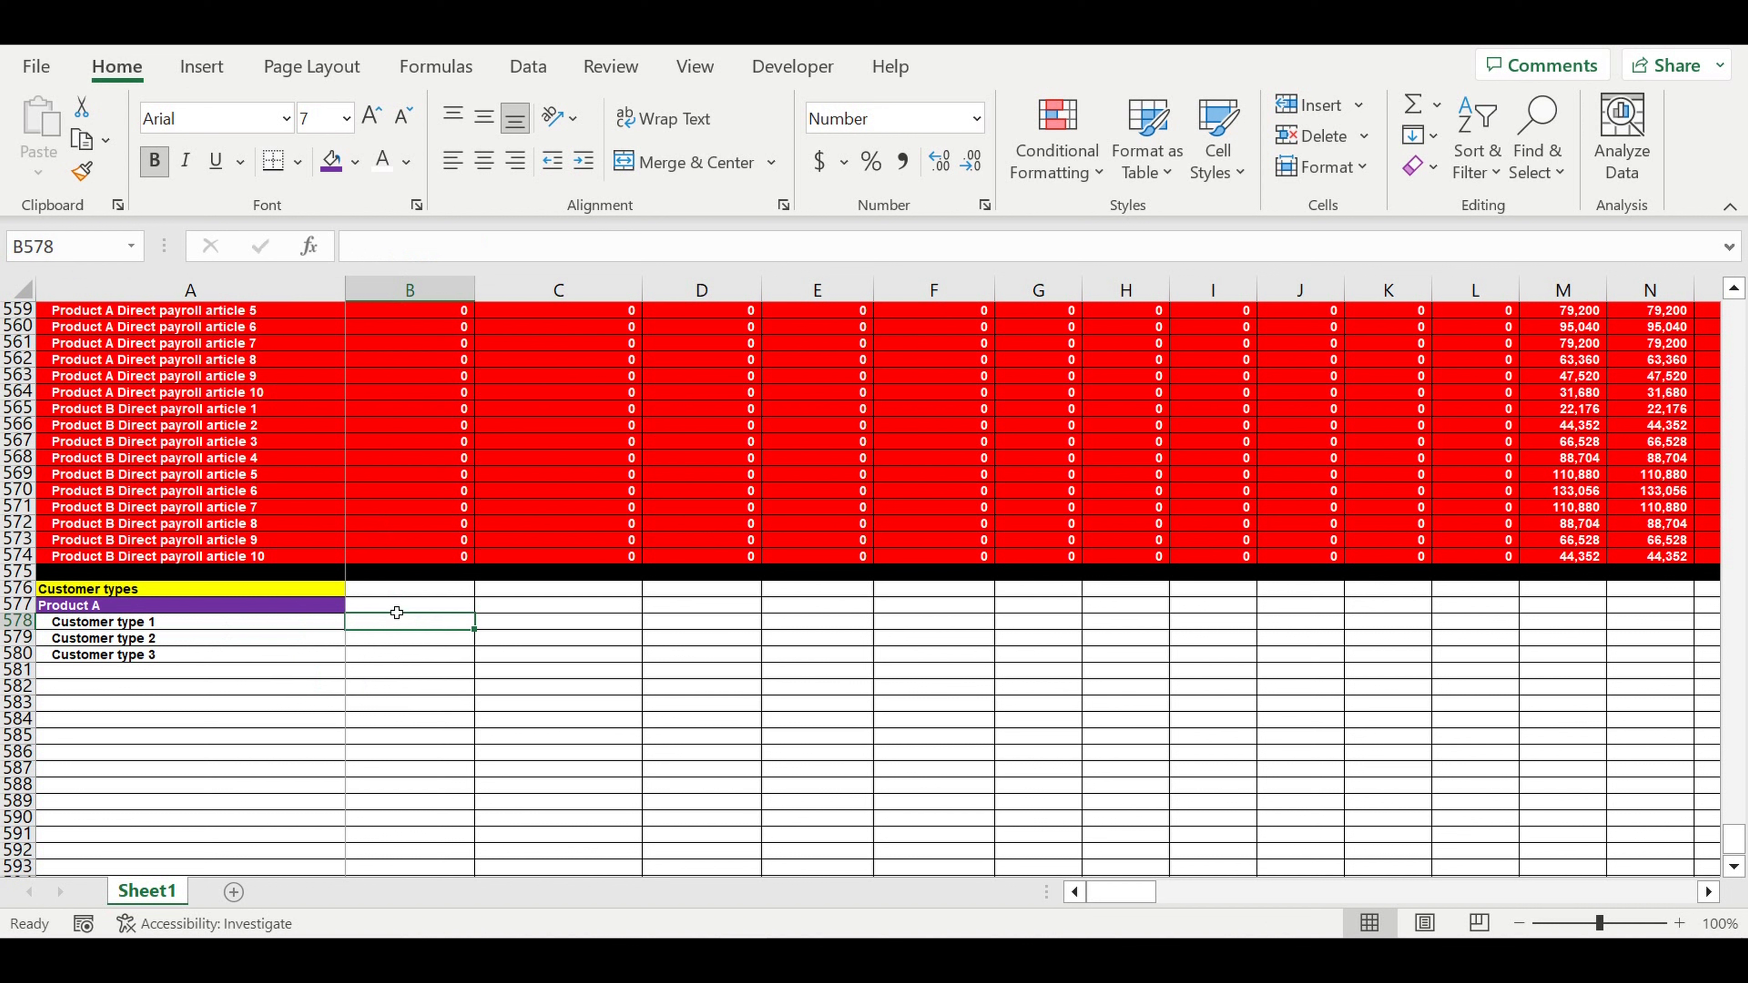
- Insert a new row 578 above Customer type 1 and clear its purple fill
{"action": "left_click", "coordinate": [28, 620]}
{"action": "right_click", "coordinate": [31, 618]}
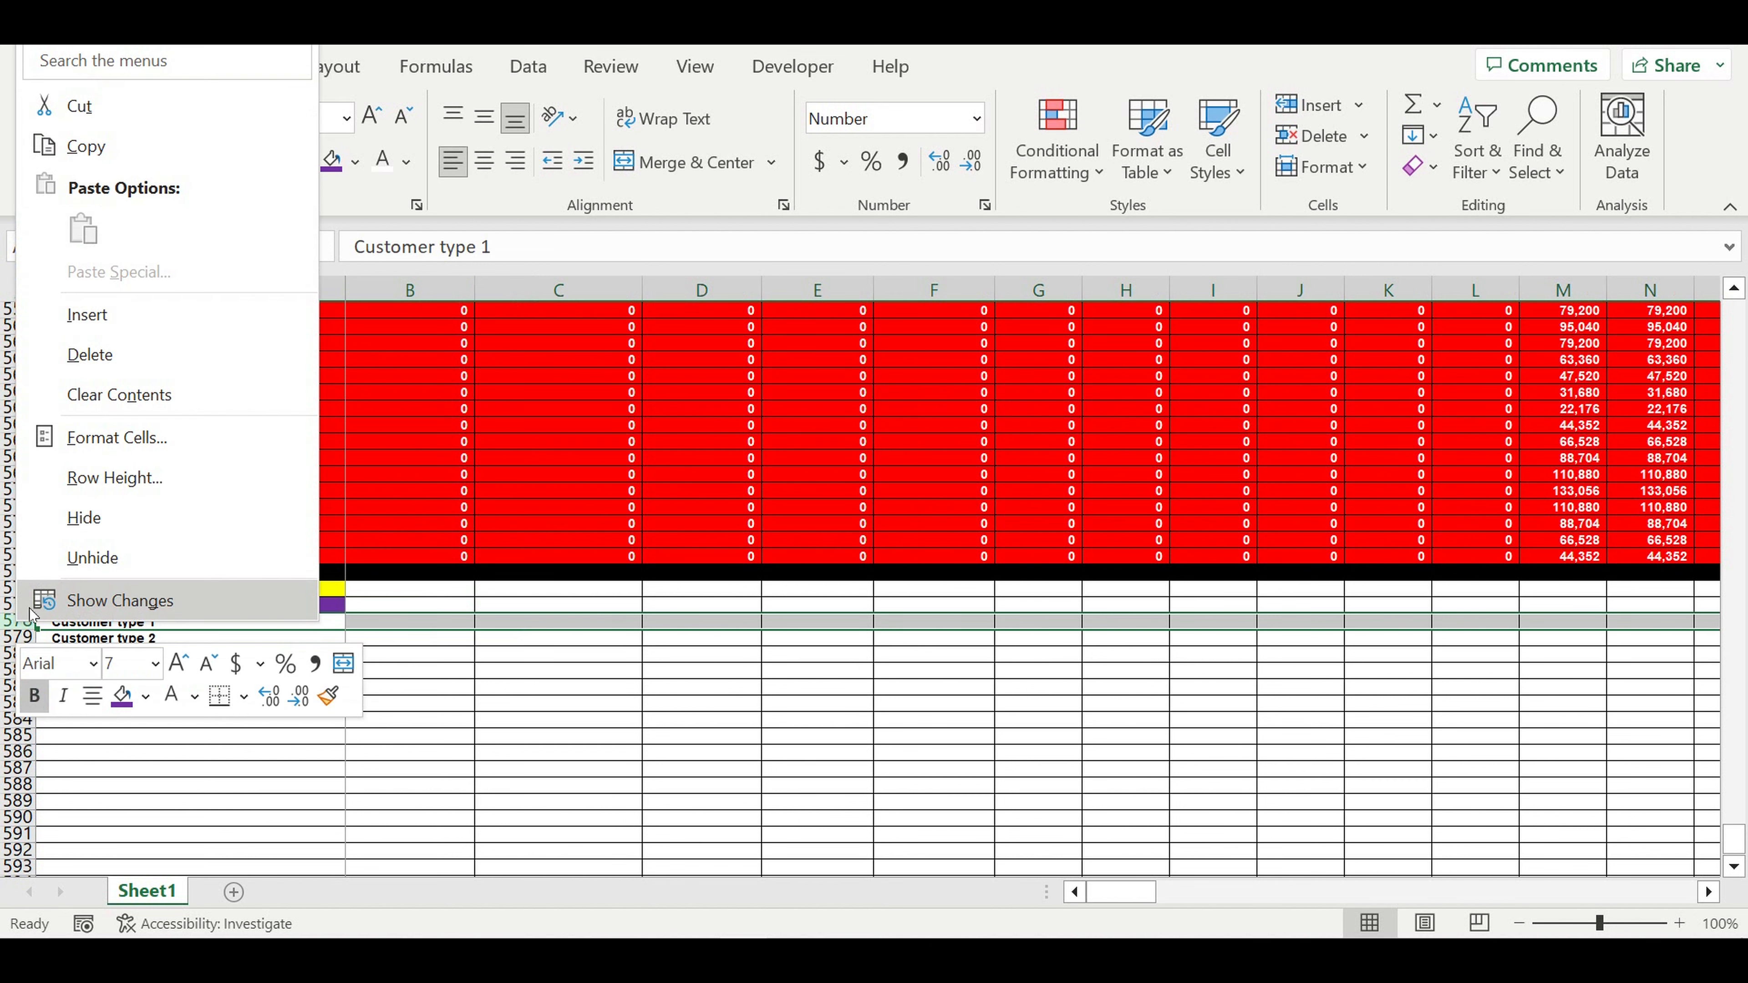
{"action": "key", "text": "ctrl+shift+plus"}
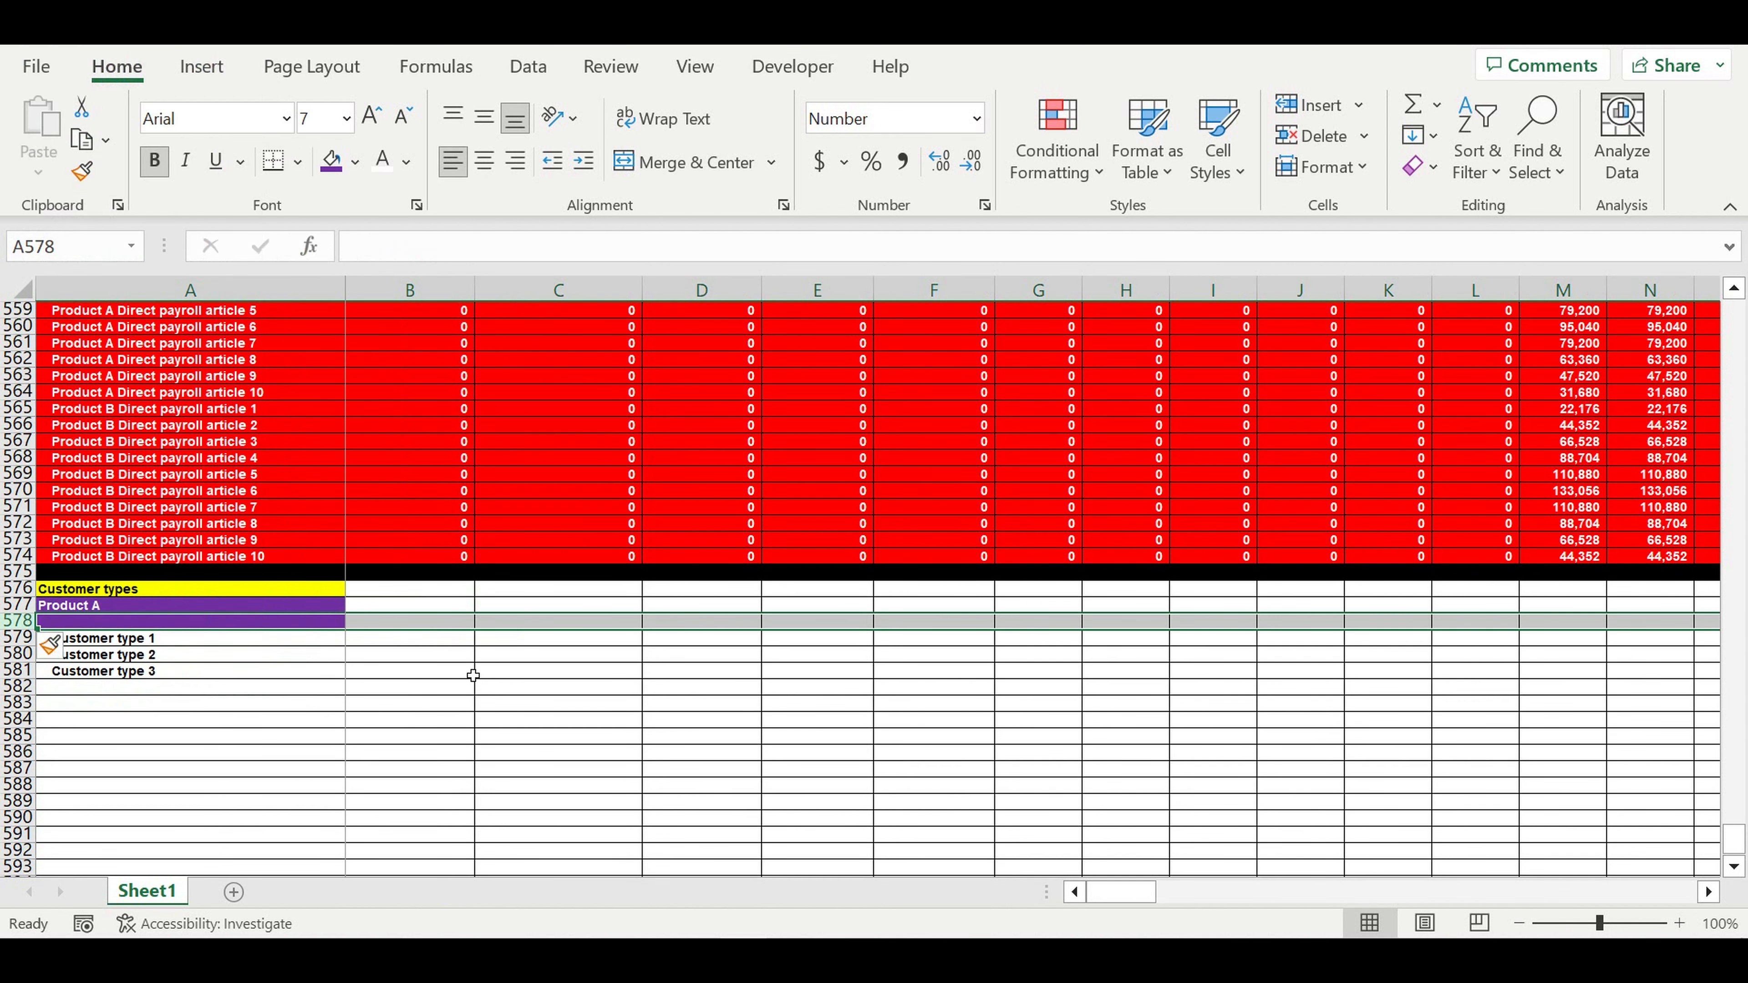
{"action": "left_click", "coordinate": [428, 622]}
{"action": "left_click_drag", "start_coordinate": [472, 628], "coordinate": [150, 628]}
- Enter the headings Customer type and % of units produced, widening column B to fit
{"action": "left_click", "coordinate": [150, 627]}
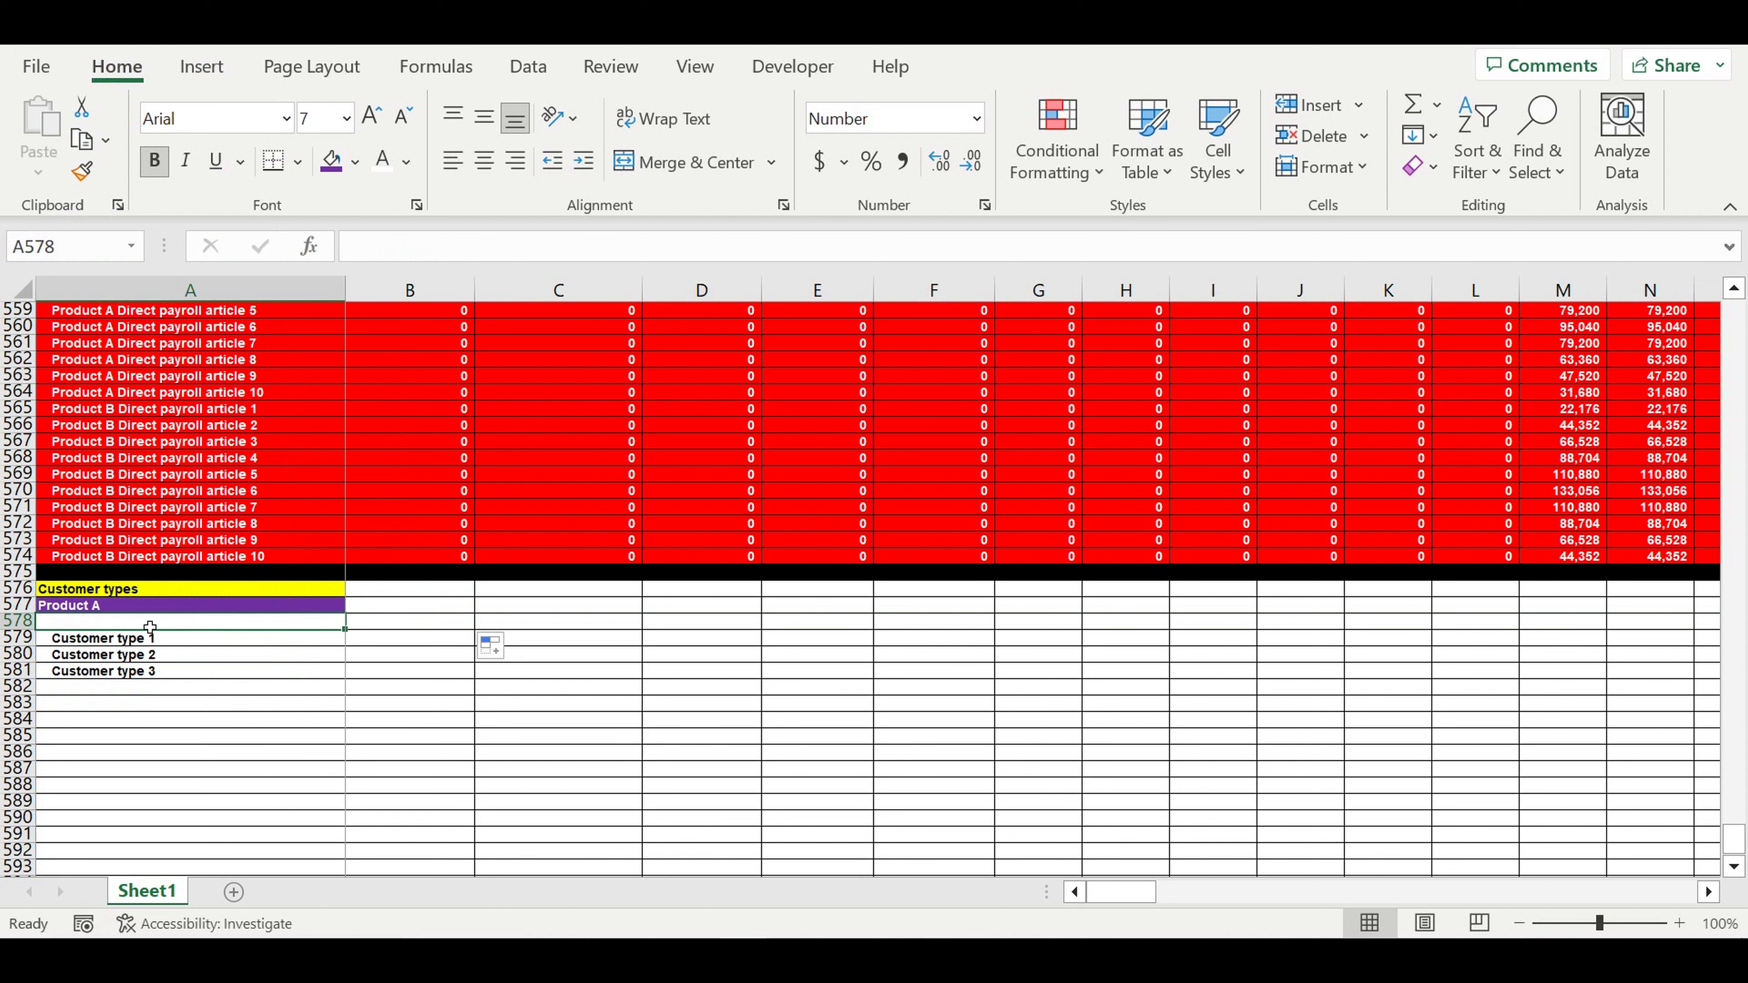
{"action": "type", "text": "Customer type"}
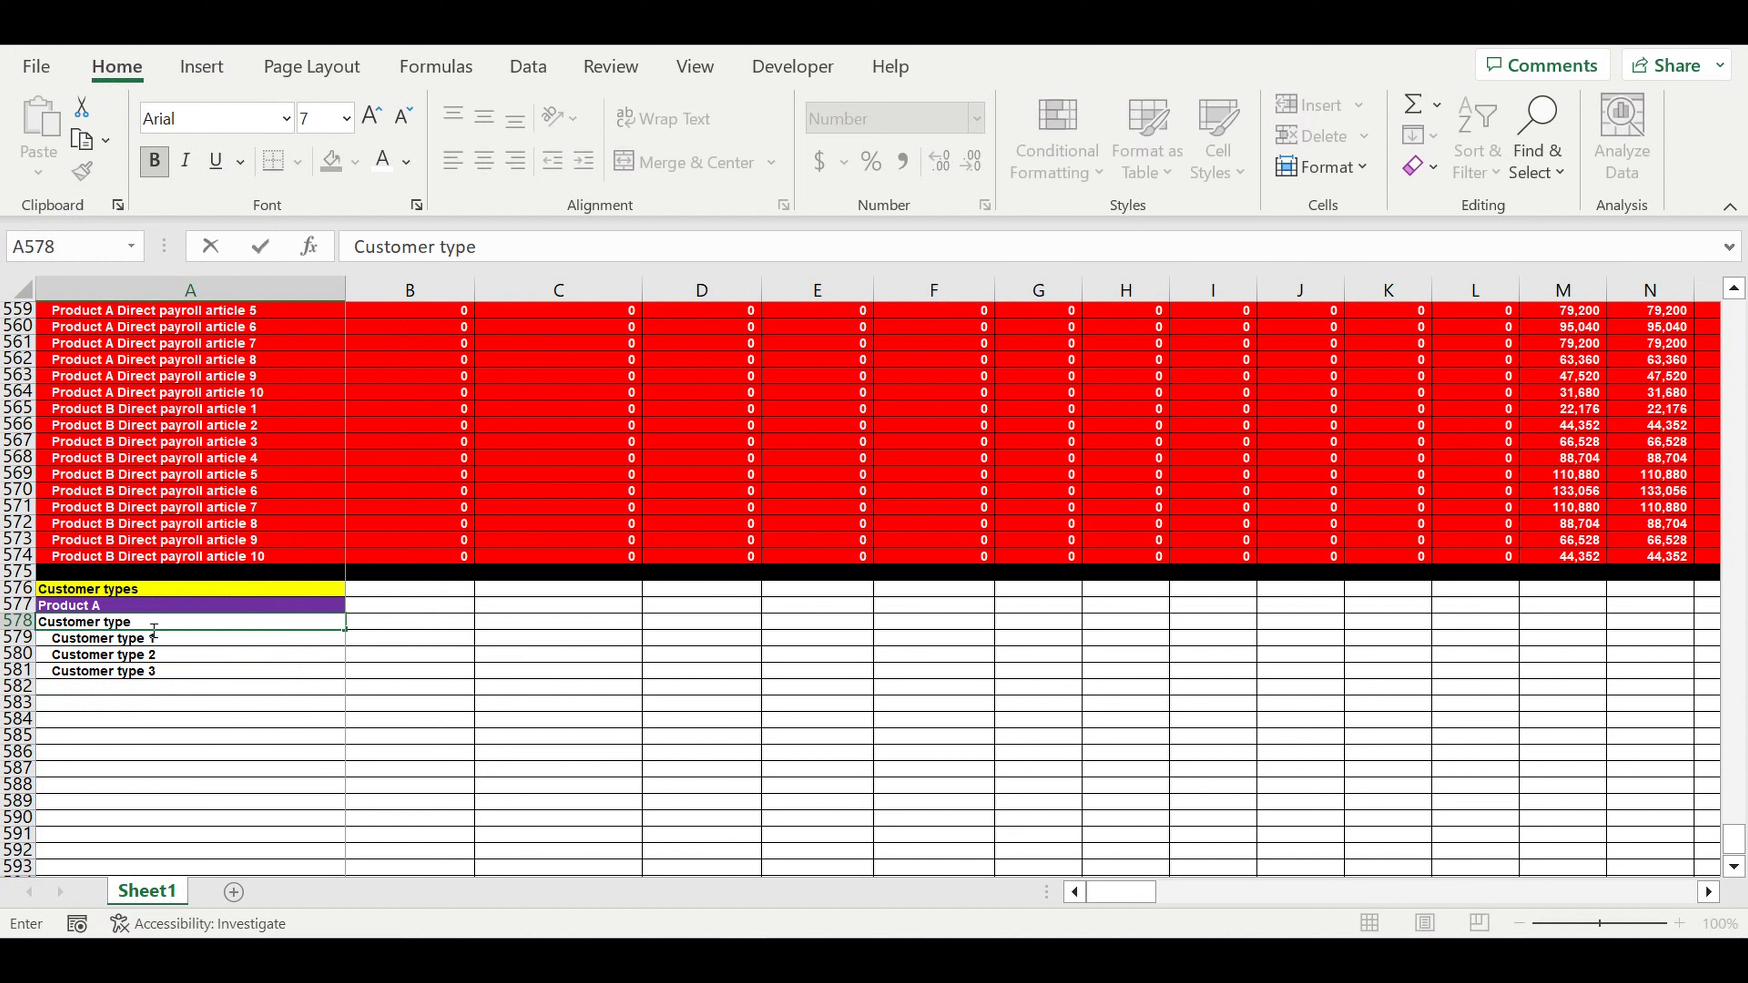
{"action": "key", "text": "Return"}
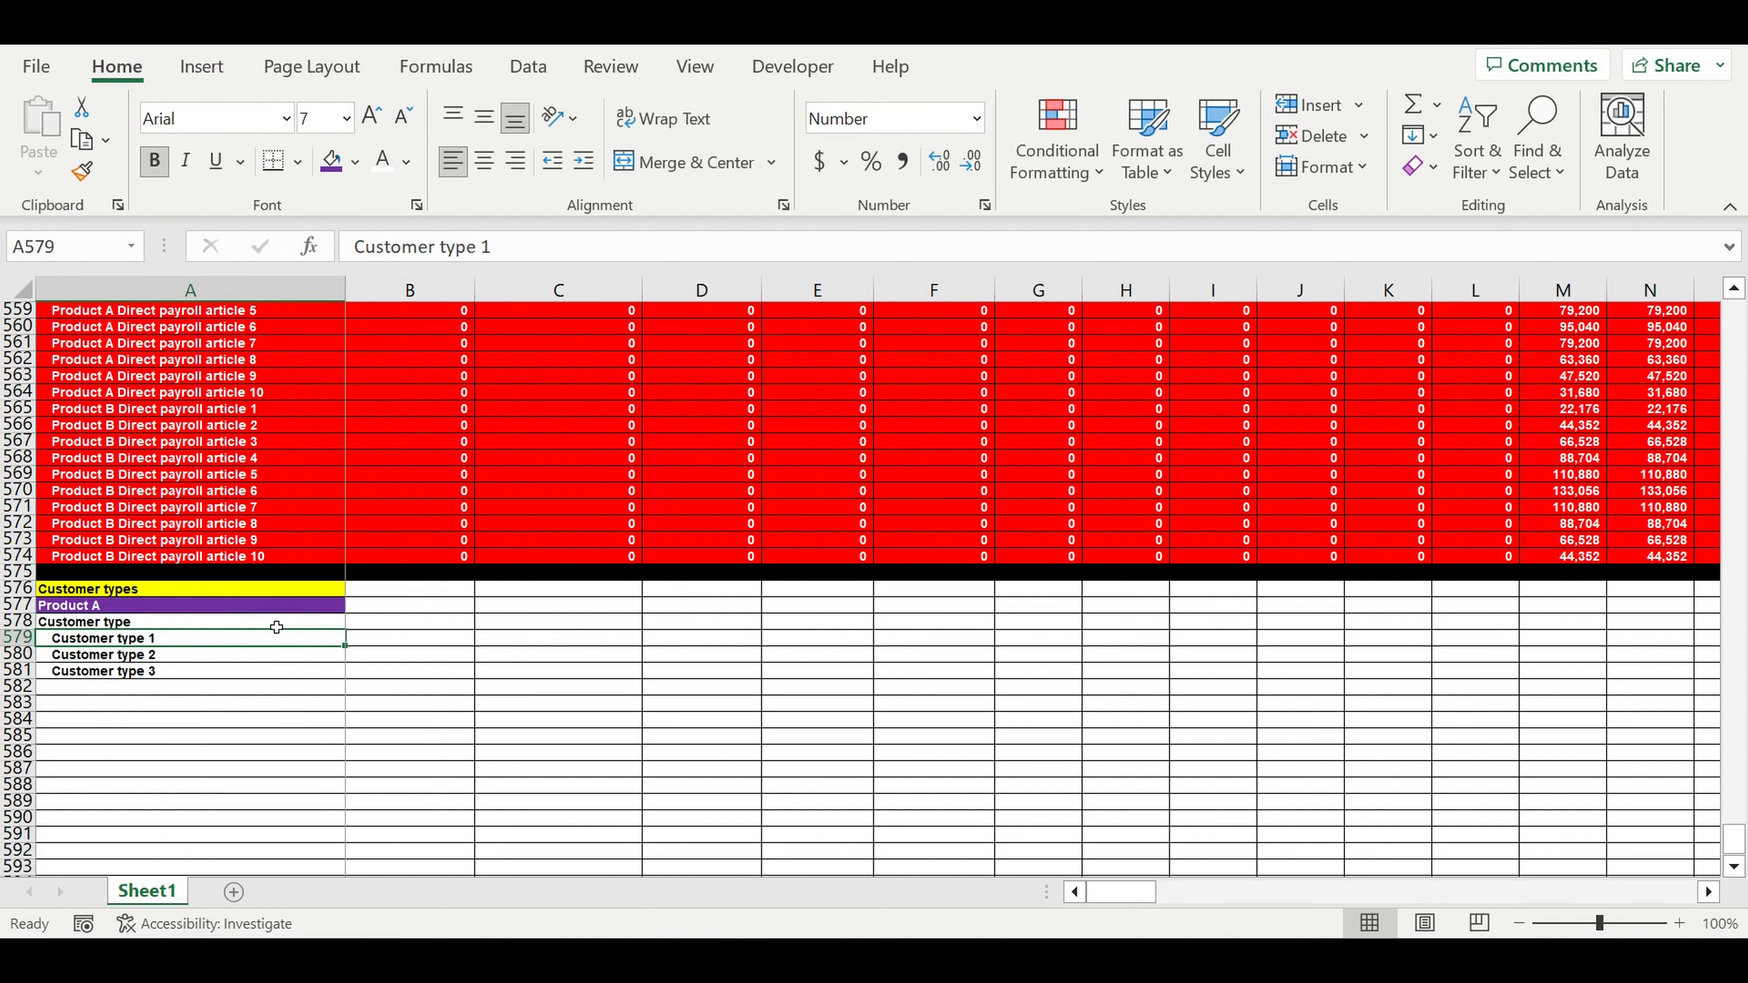
{"action": "left_click", "coordinate": [389, 626]}
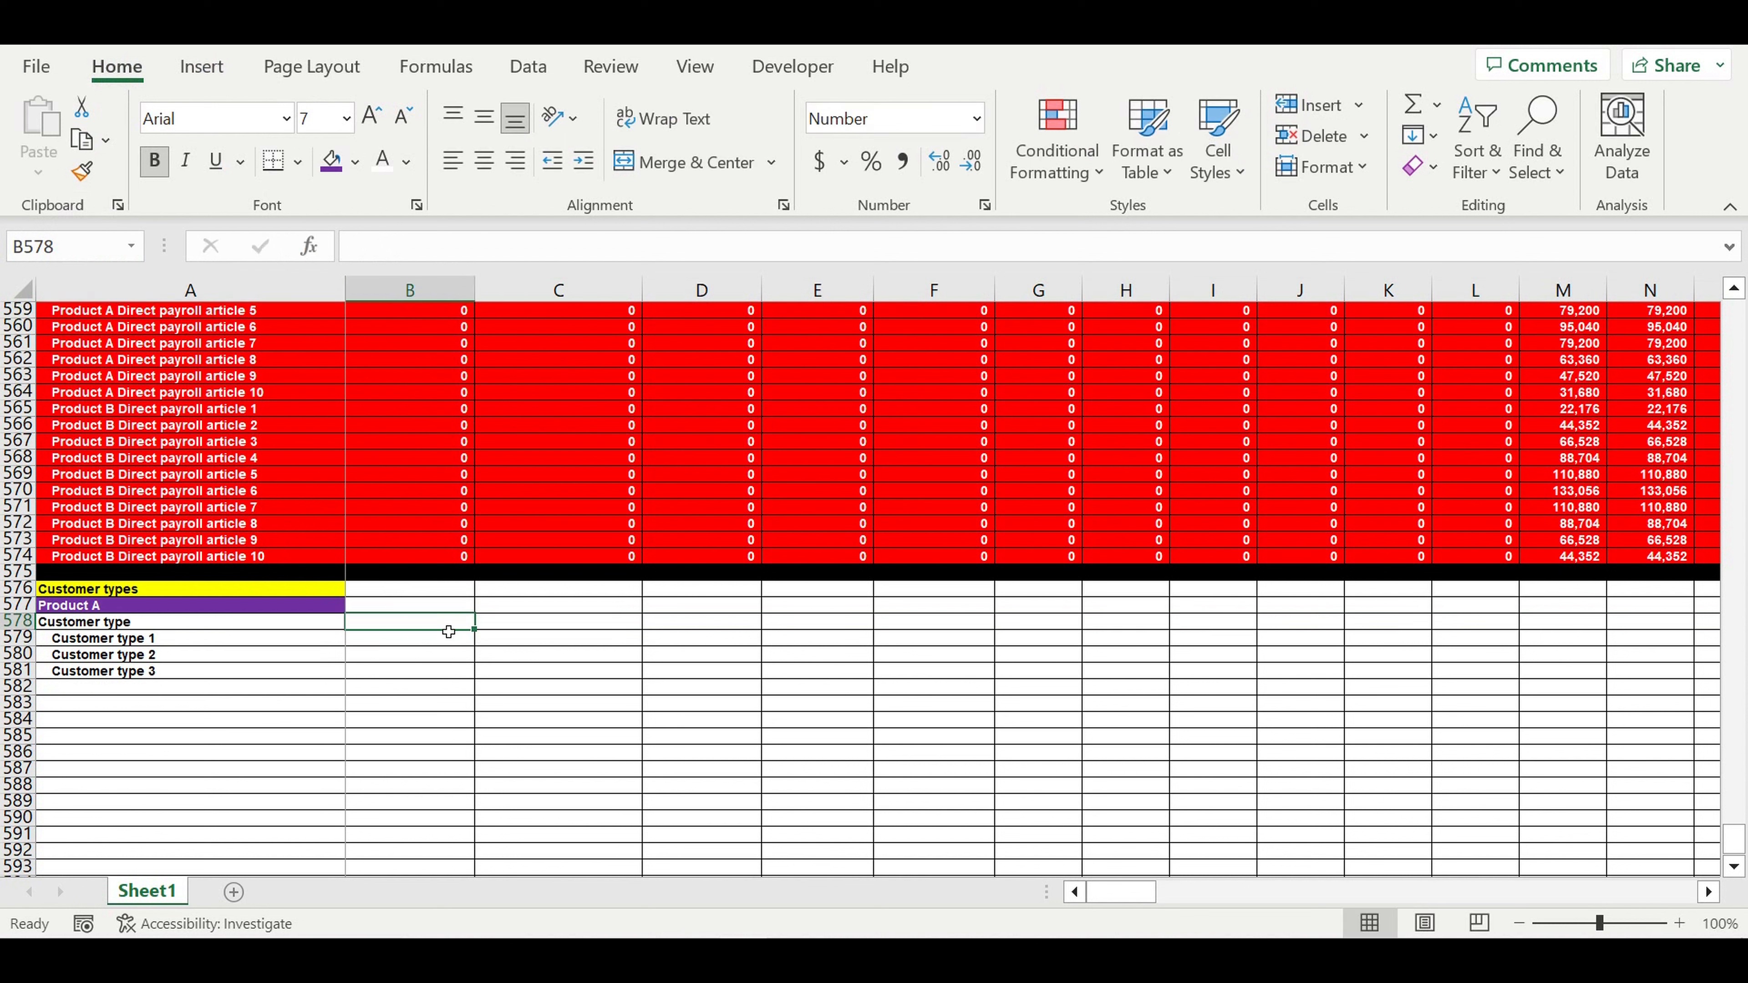
{"action": "type", "text": "% of unit"}
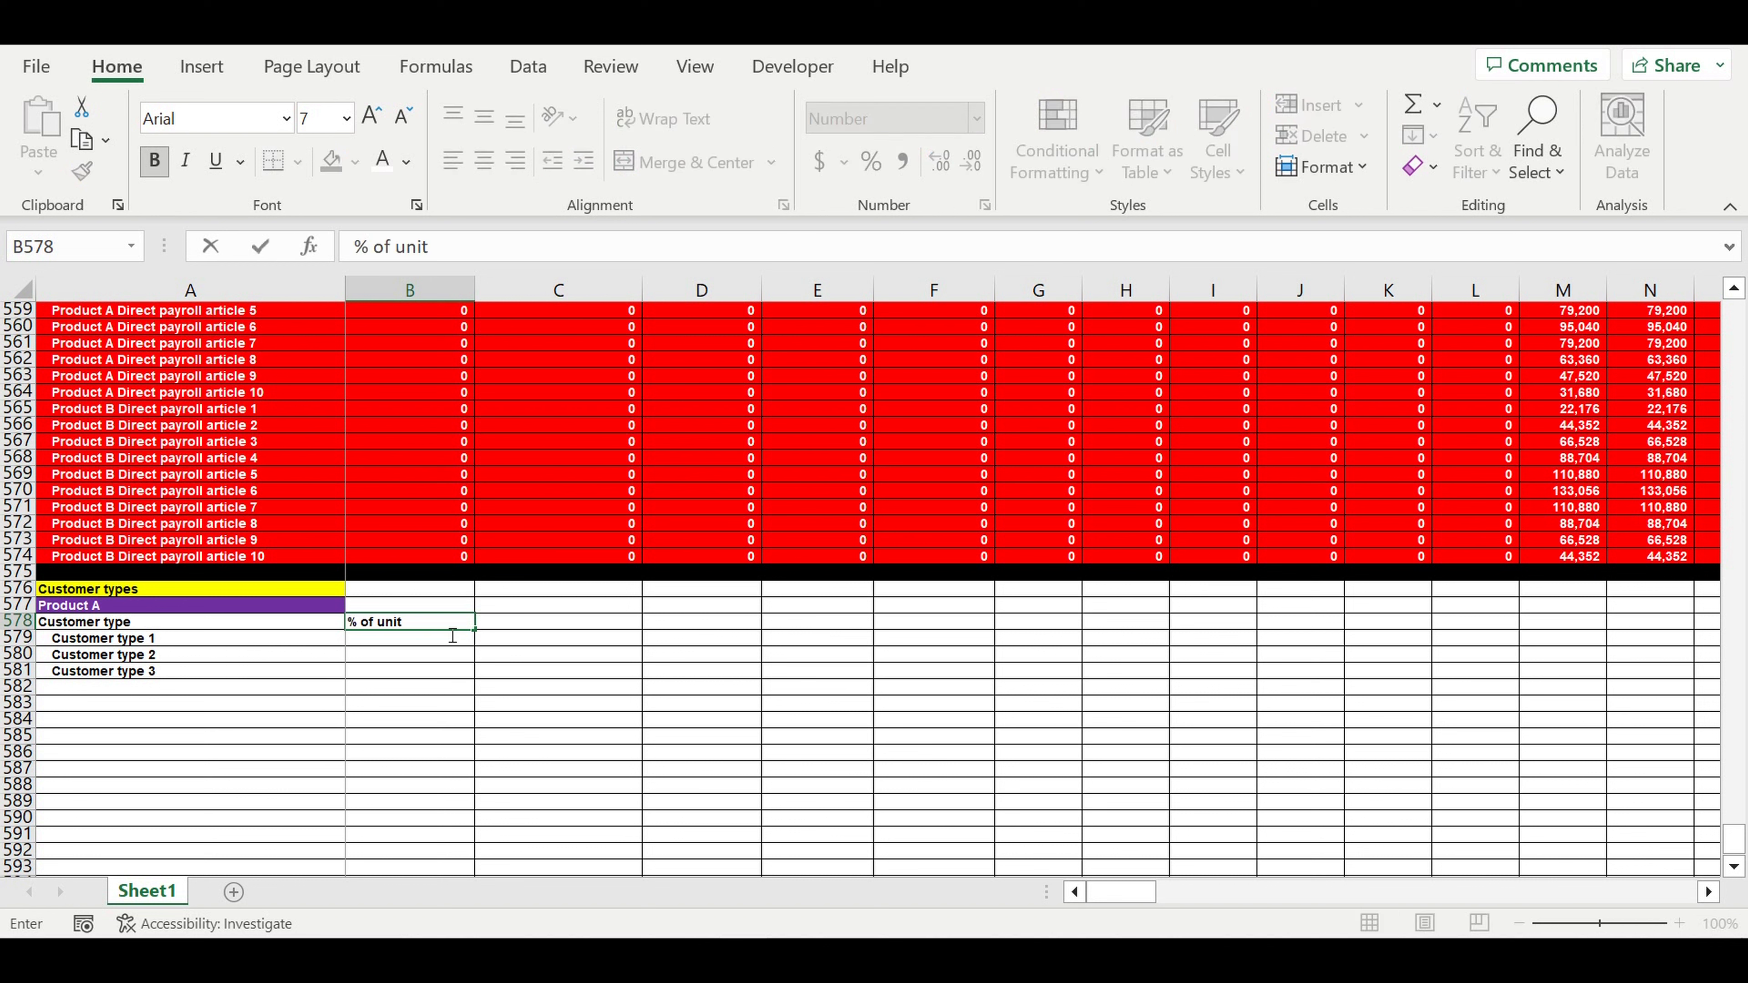
{"action": "type", "text": "s produced"}
{"action": "key", "text": "Return"}
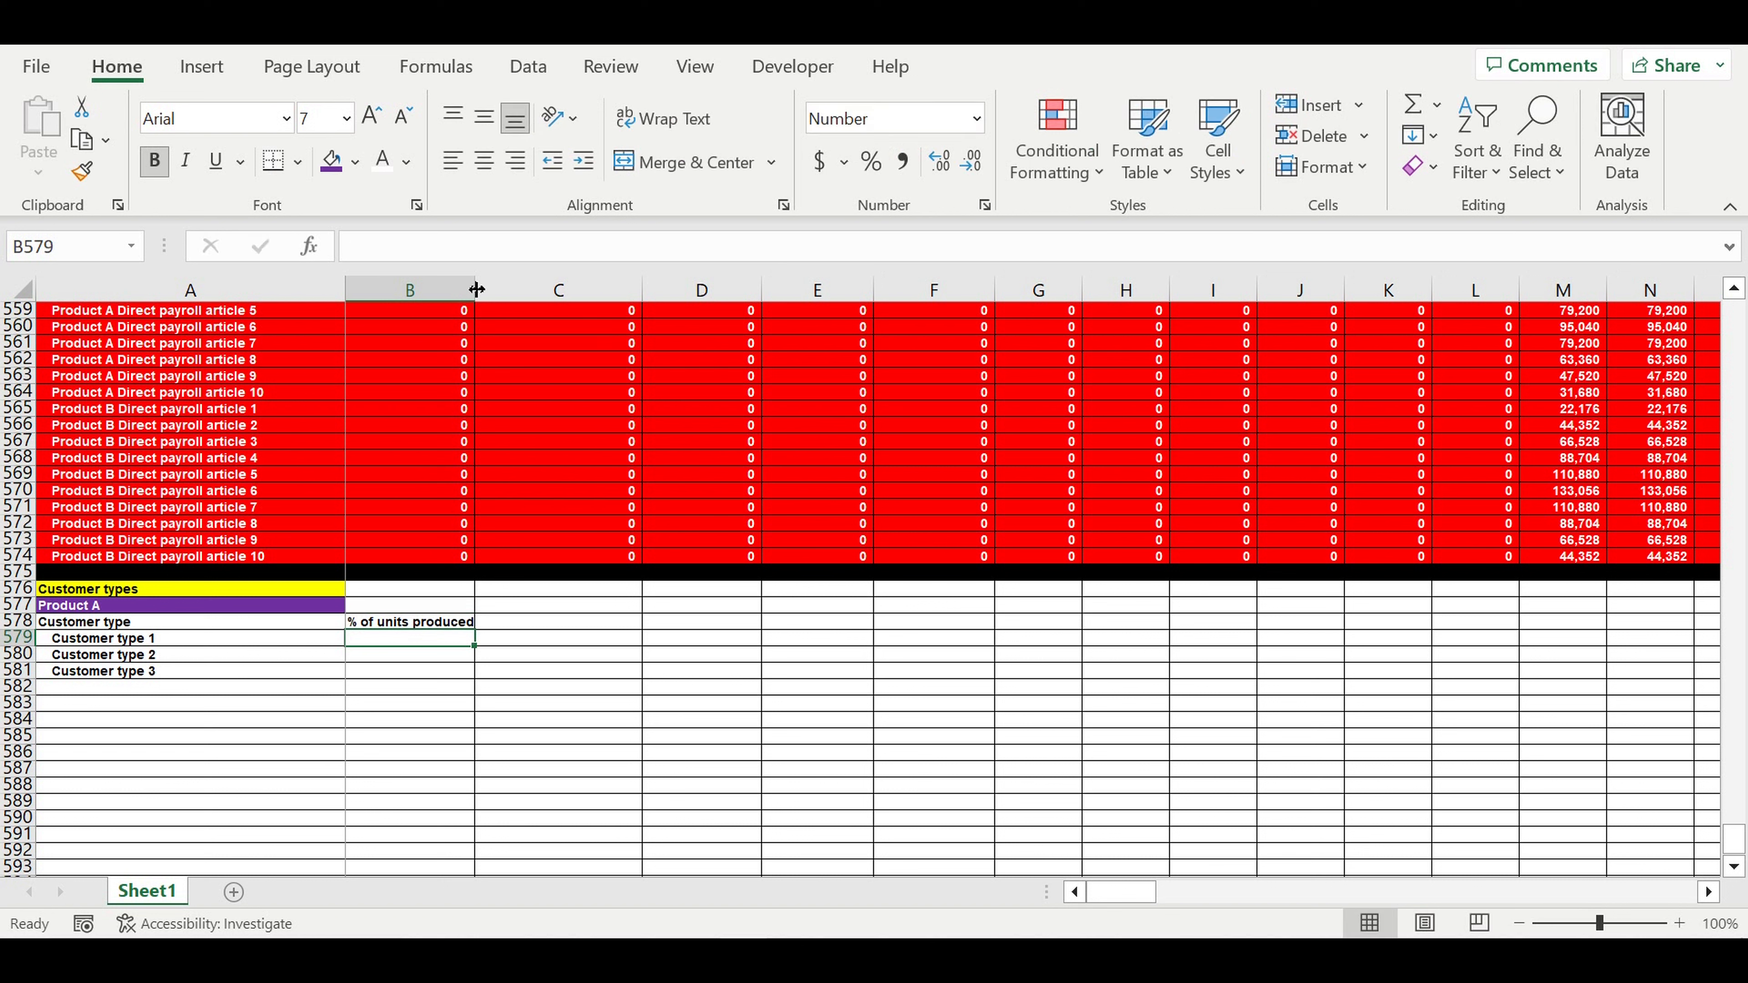
{"action": "left_click_drag", "start_coordinate": [477, 285], "coordinate": [481, 285]}
- Centre the A578:B578 heading row and fill it light blue
{"action": "left_click", "coordinate": [564, 574]}
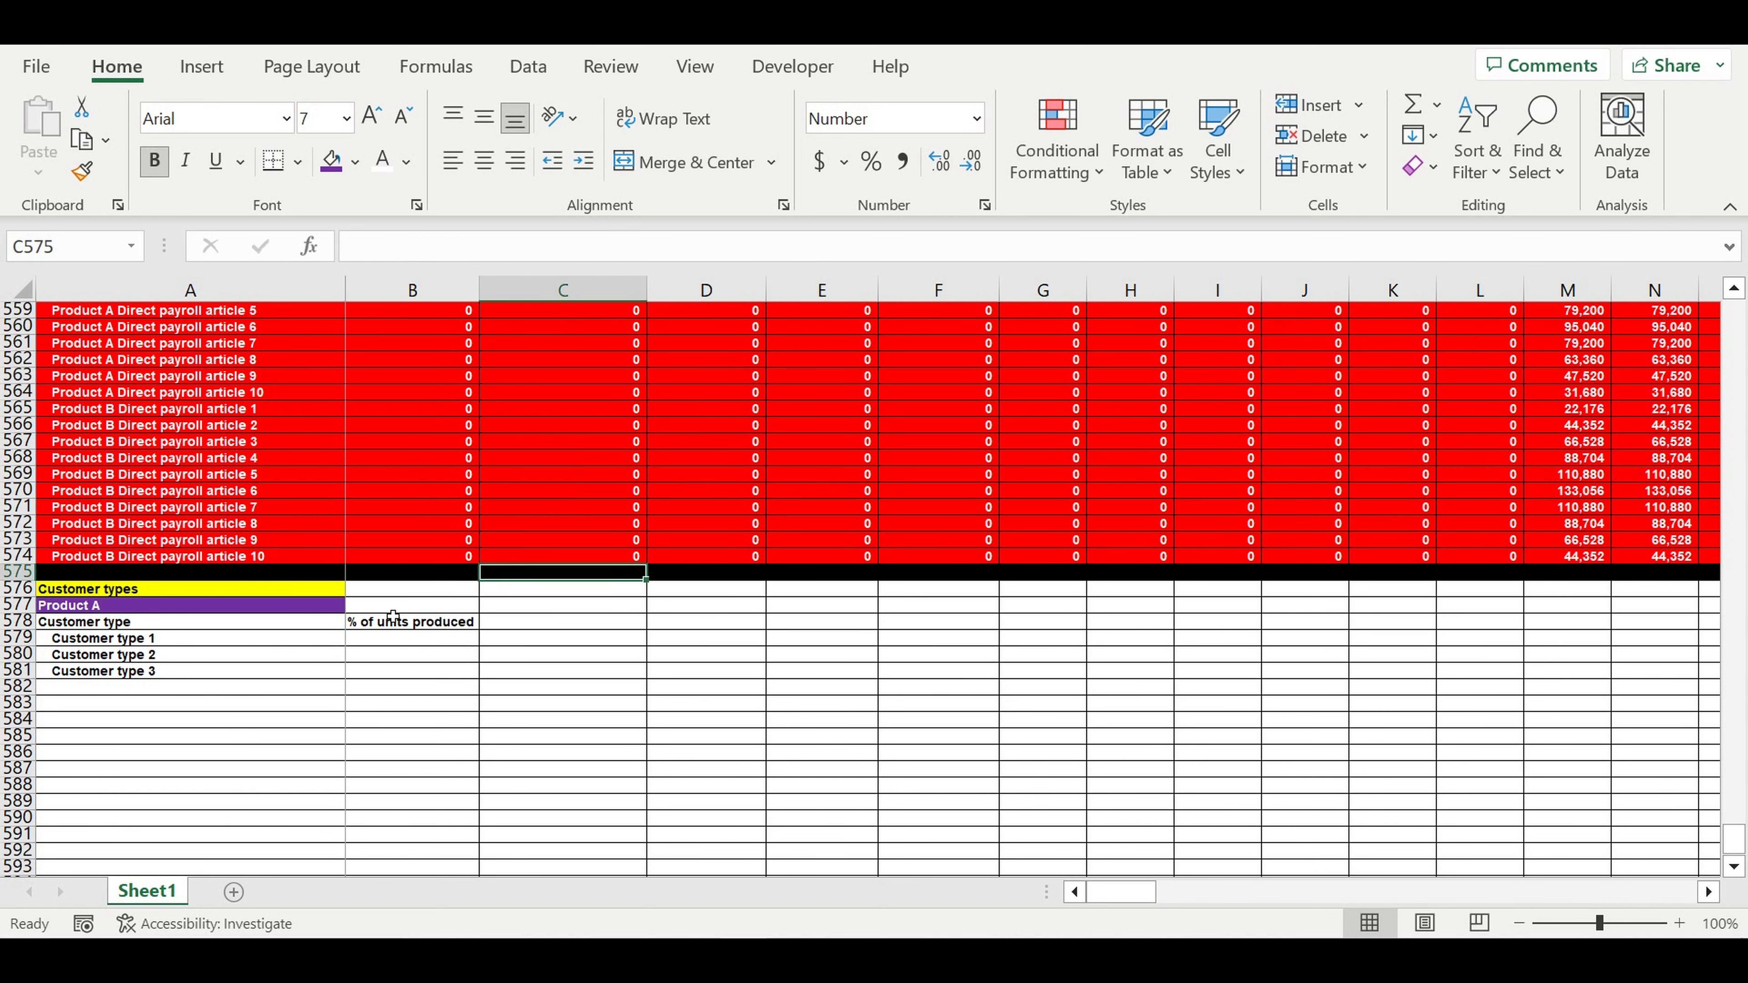
{"action": "left_click_drag", "start_coordinate": [338, 626], "coordinate": [482, 623]}
{"action": "left_click", "coordinate": [483, 161]}
{"action": "left_click", "coordinate": [355, 161]}
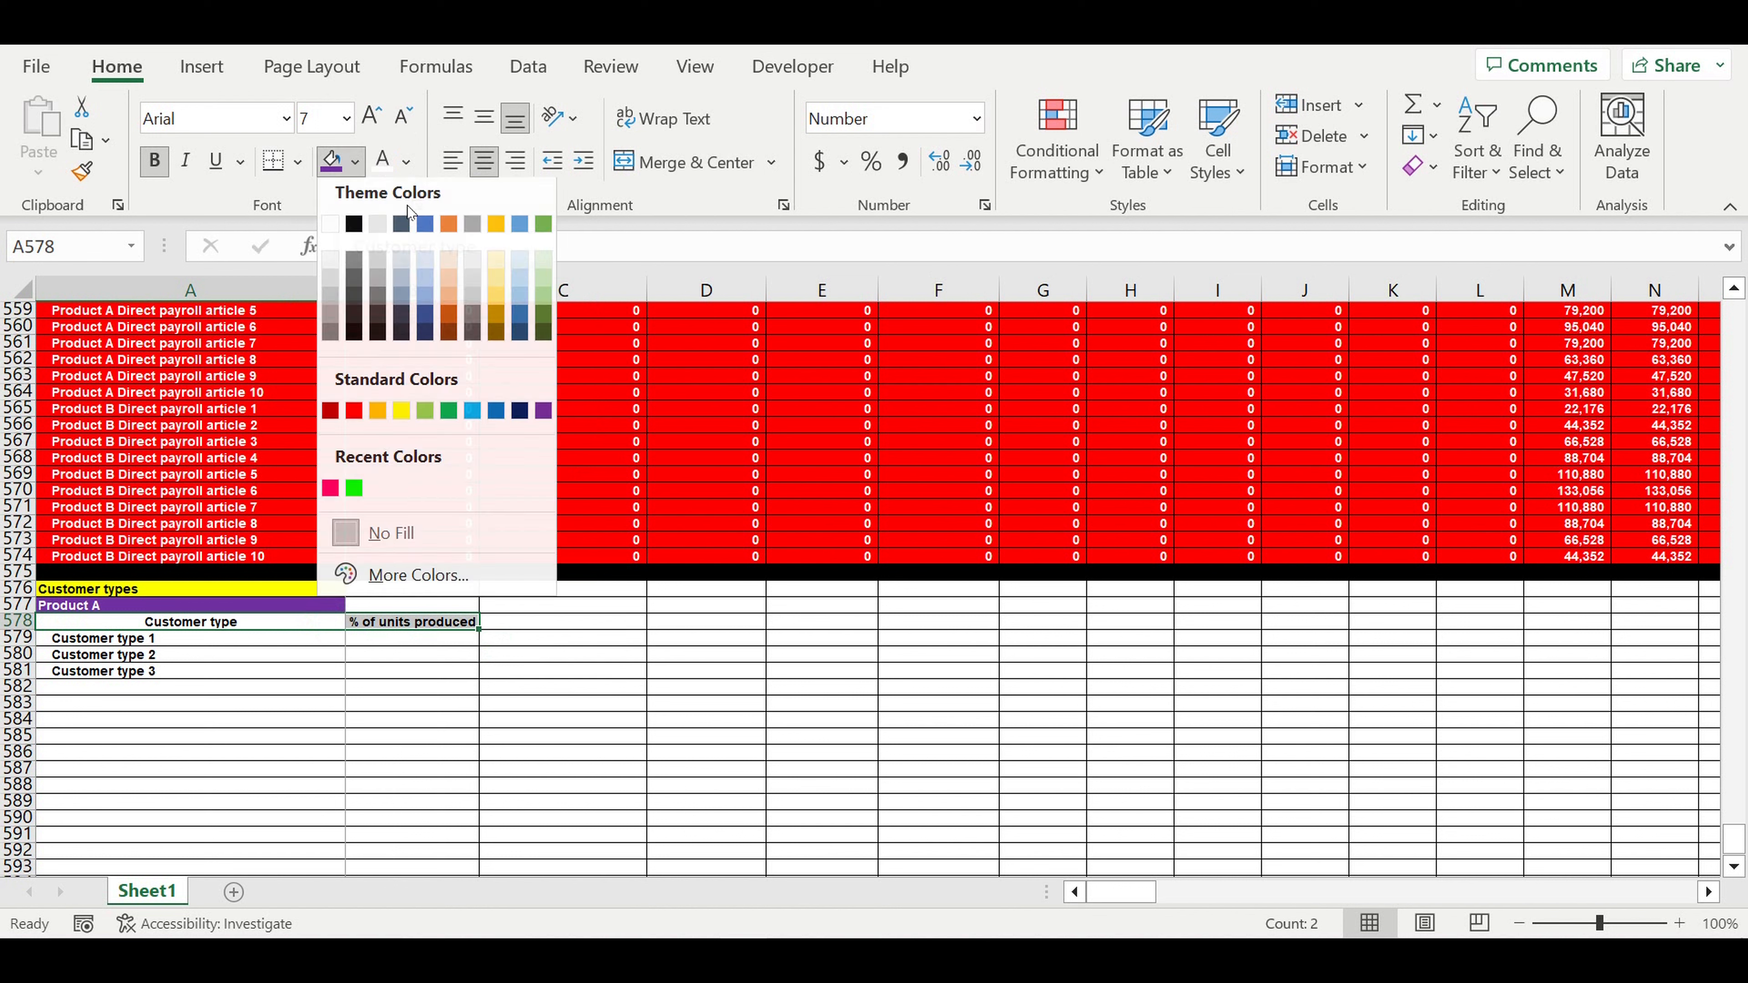
{"action": "left_click", "coordinate": [519, 266]}
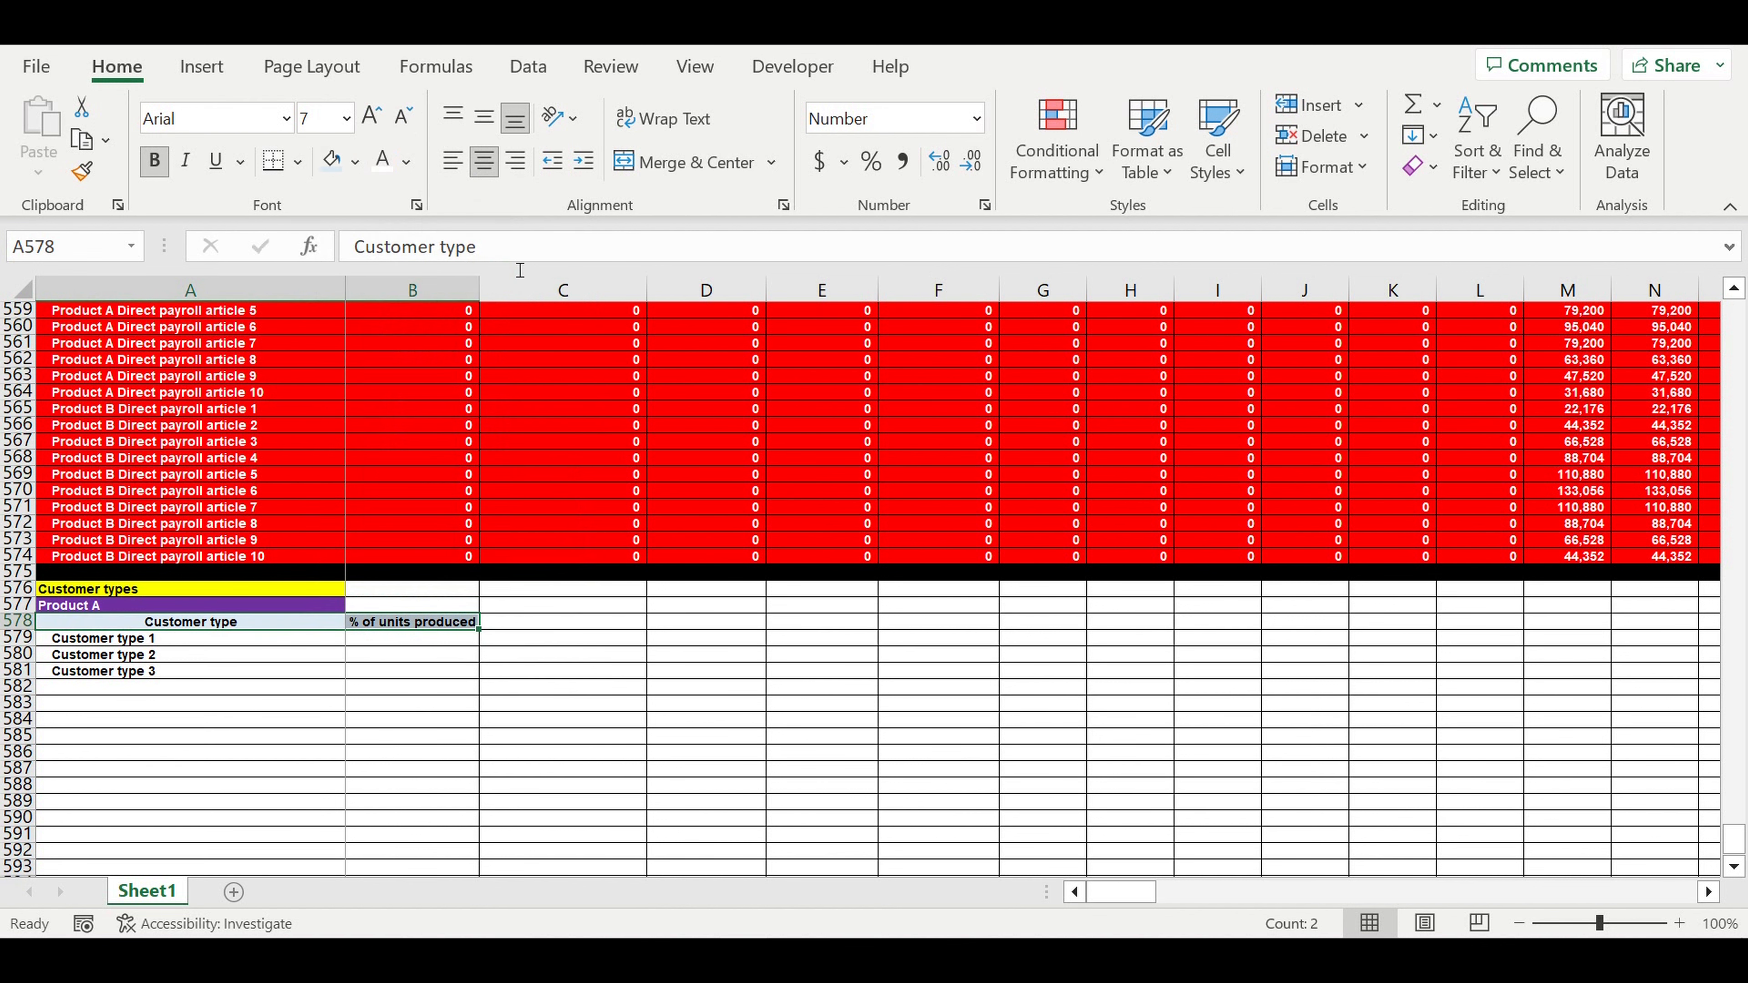
- Fill the three Customer type labels light blue
{"action": "left_click", "coordinate": [412, 686]}
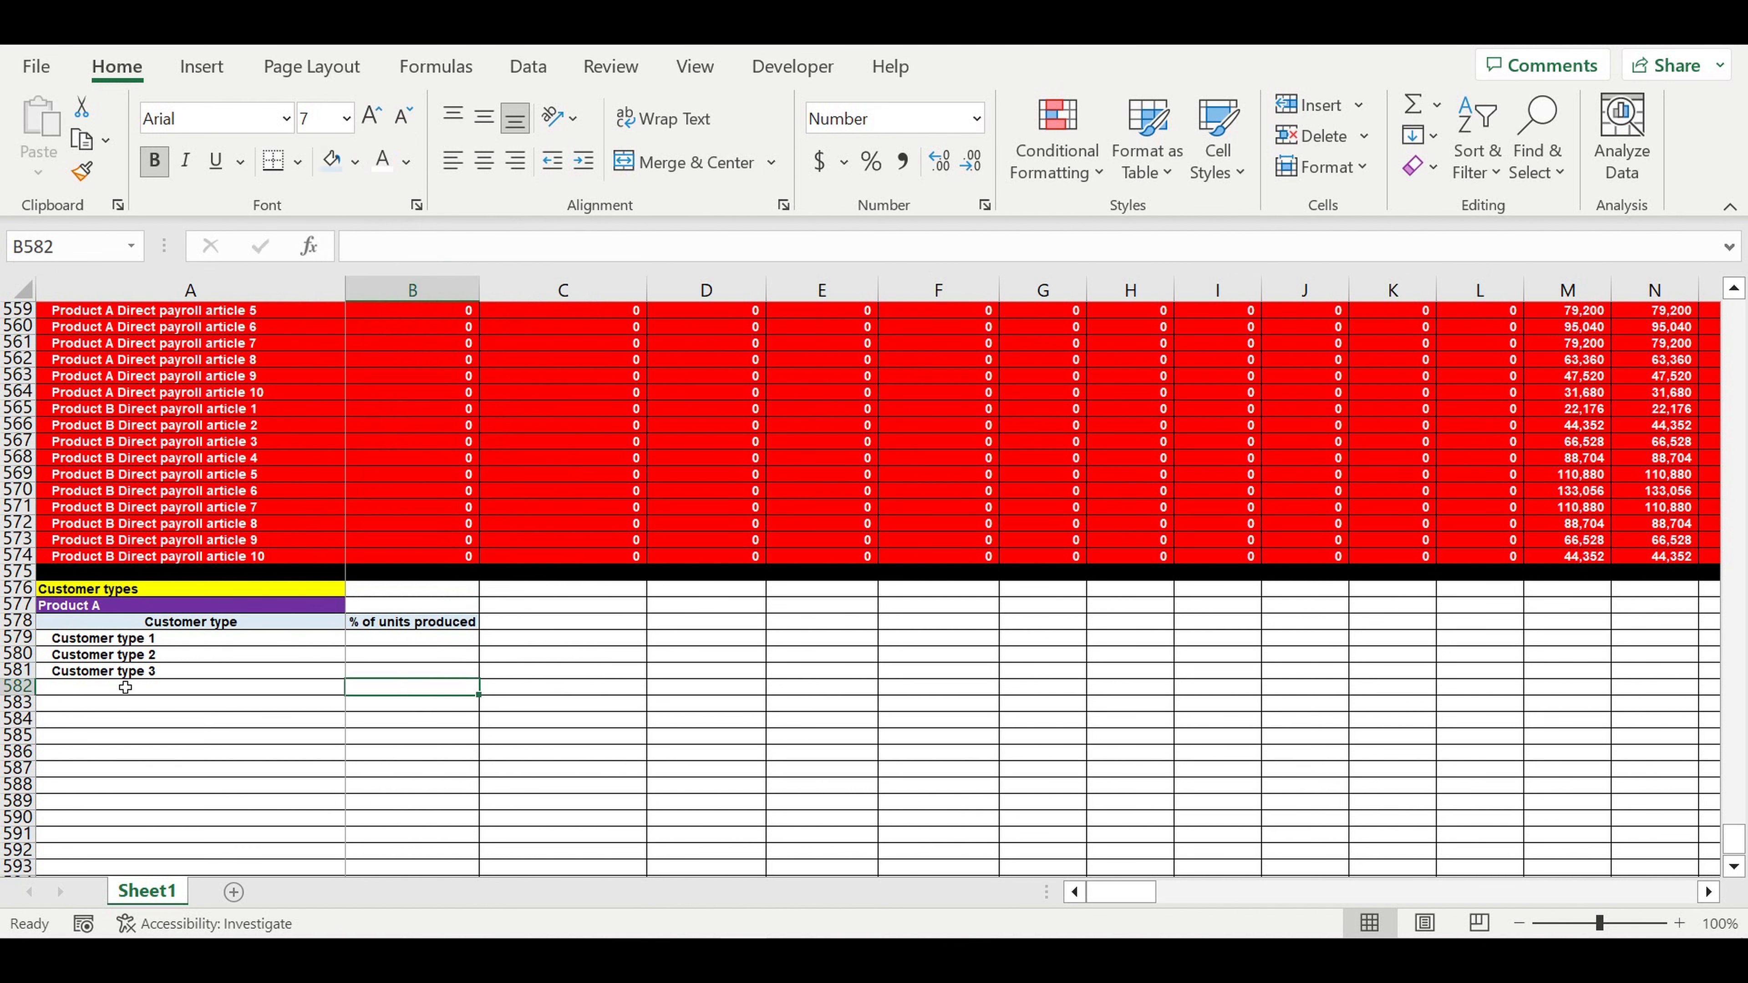
{"action": "left_click", "coordinate": [129, 687]}
{"action": "left_click_drag", "start_coordinate": [117, 638], "coordinate": [323, 675]}
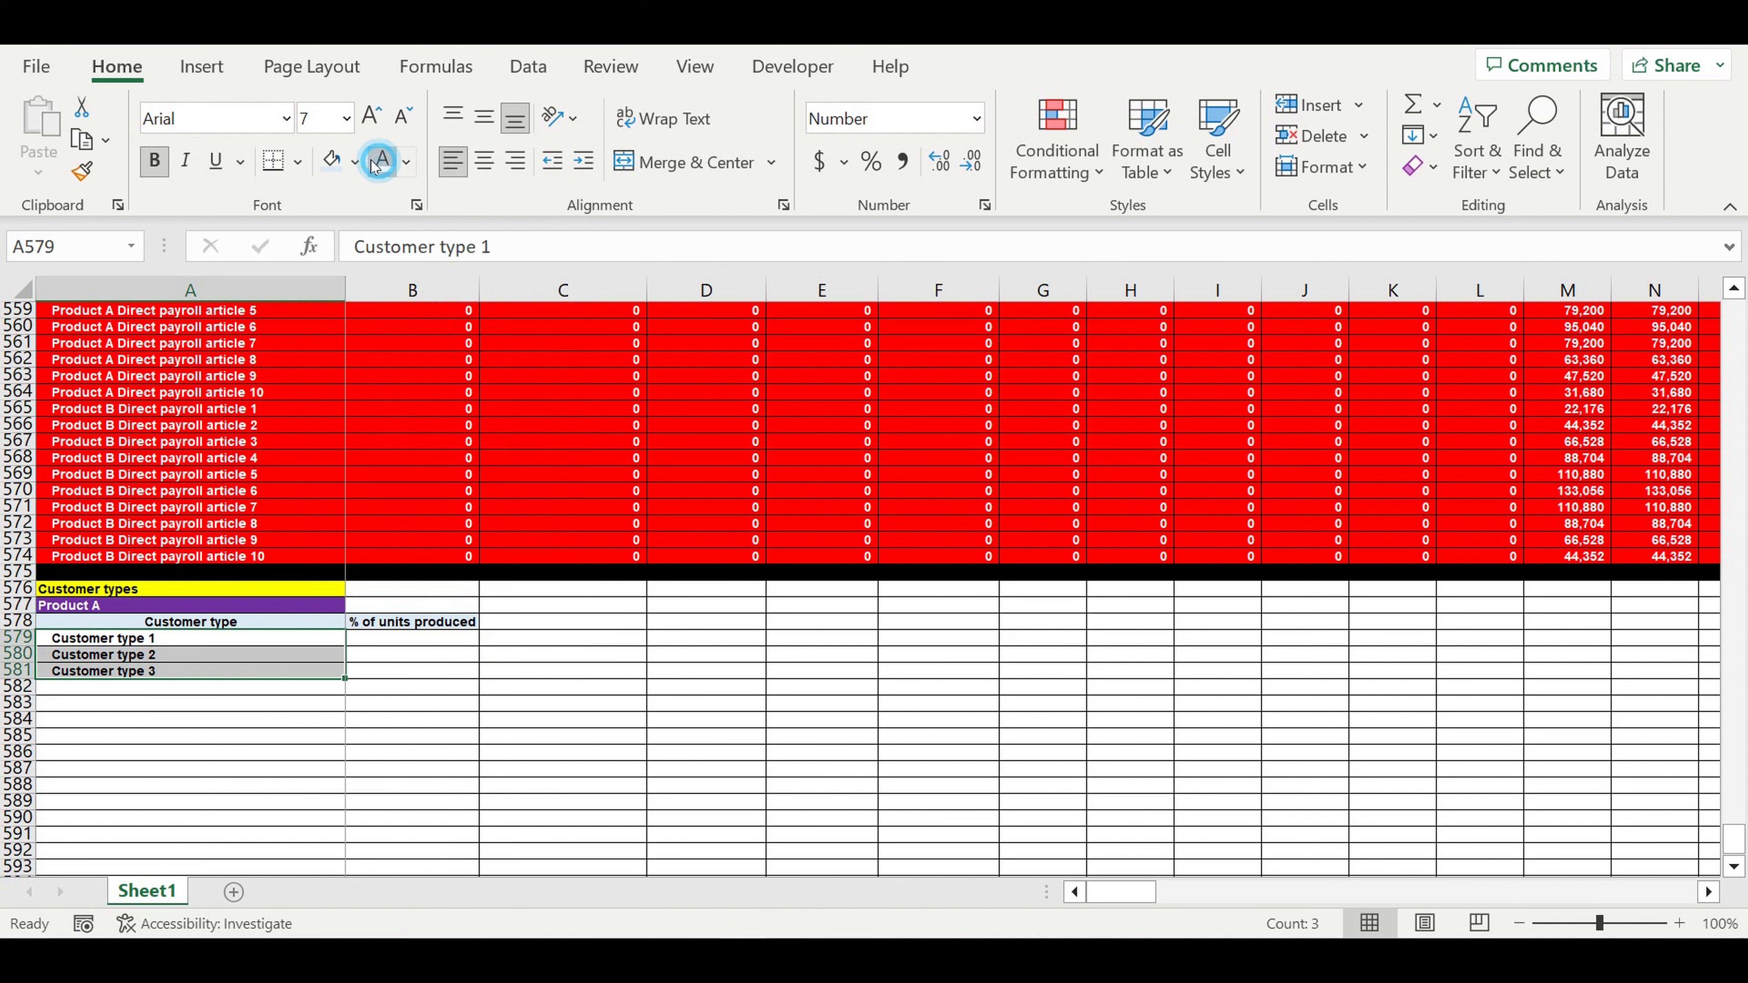
{"action": "left_click", "coordinate": [355, 161]}
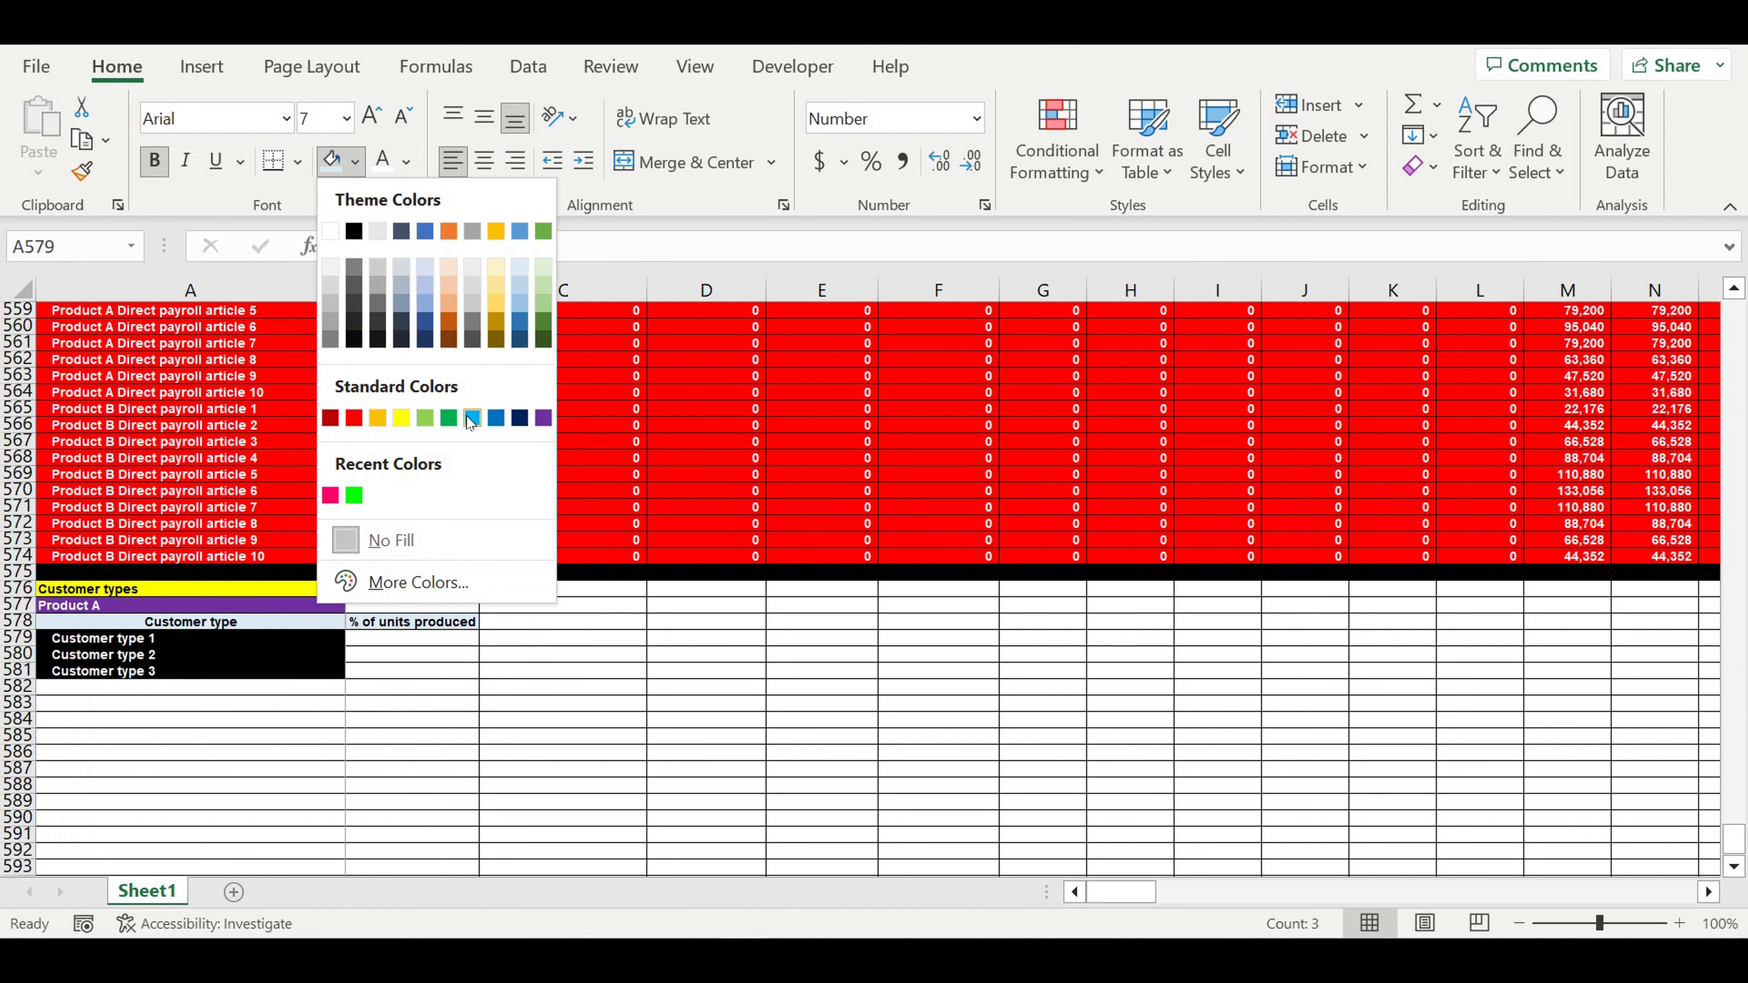
{"action": "left_click", "coordinate": [472, 419]}
{"action": "left_click", "coordinate": [411, 736]}
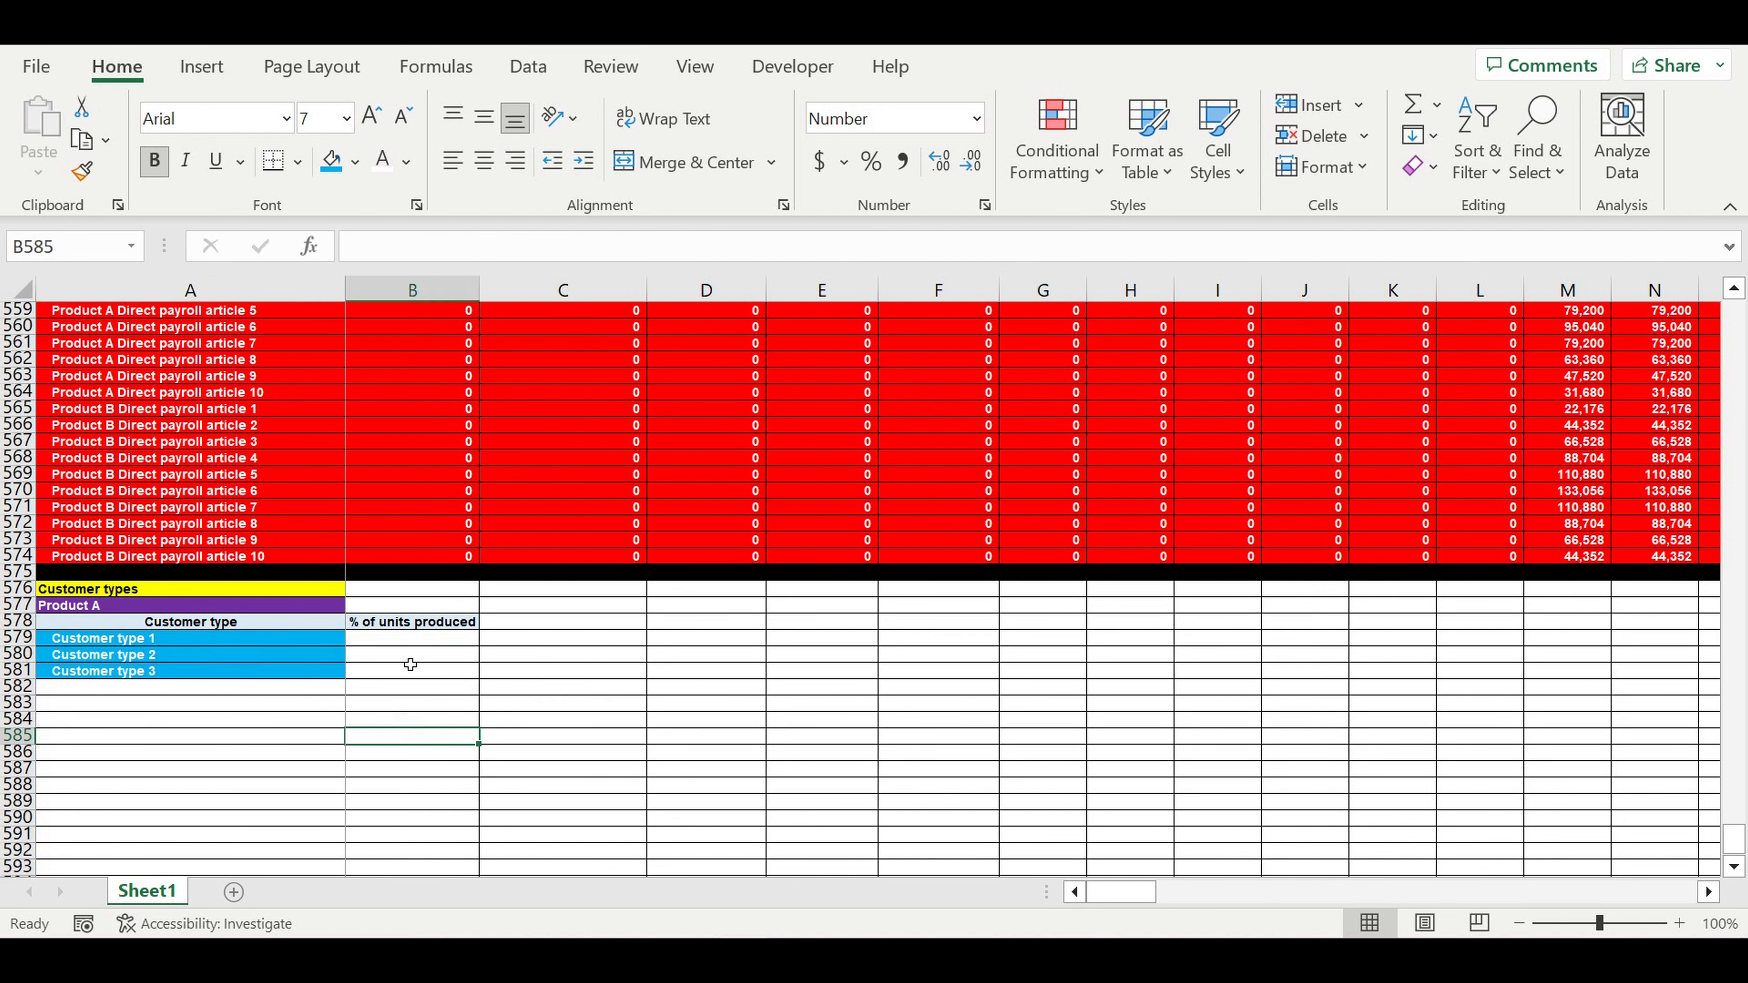
- Format share cells B579:B581 as percentages with a light-blue fill
{"action": "left_click_drag", "start_coordinate": [380, 642], "coordinate": [383, 670]}
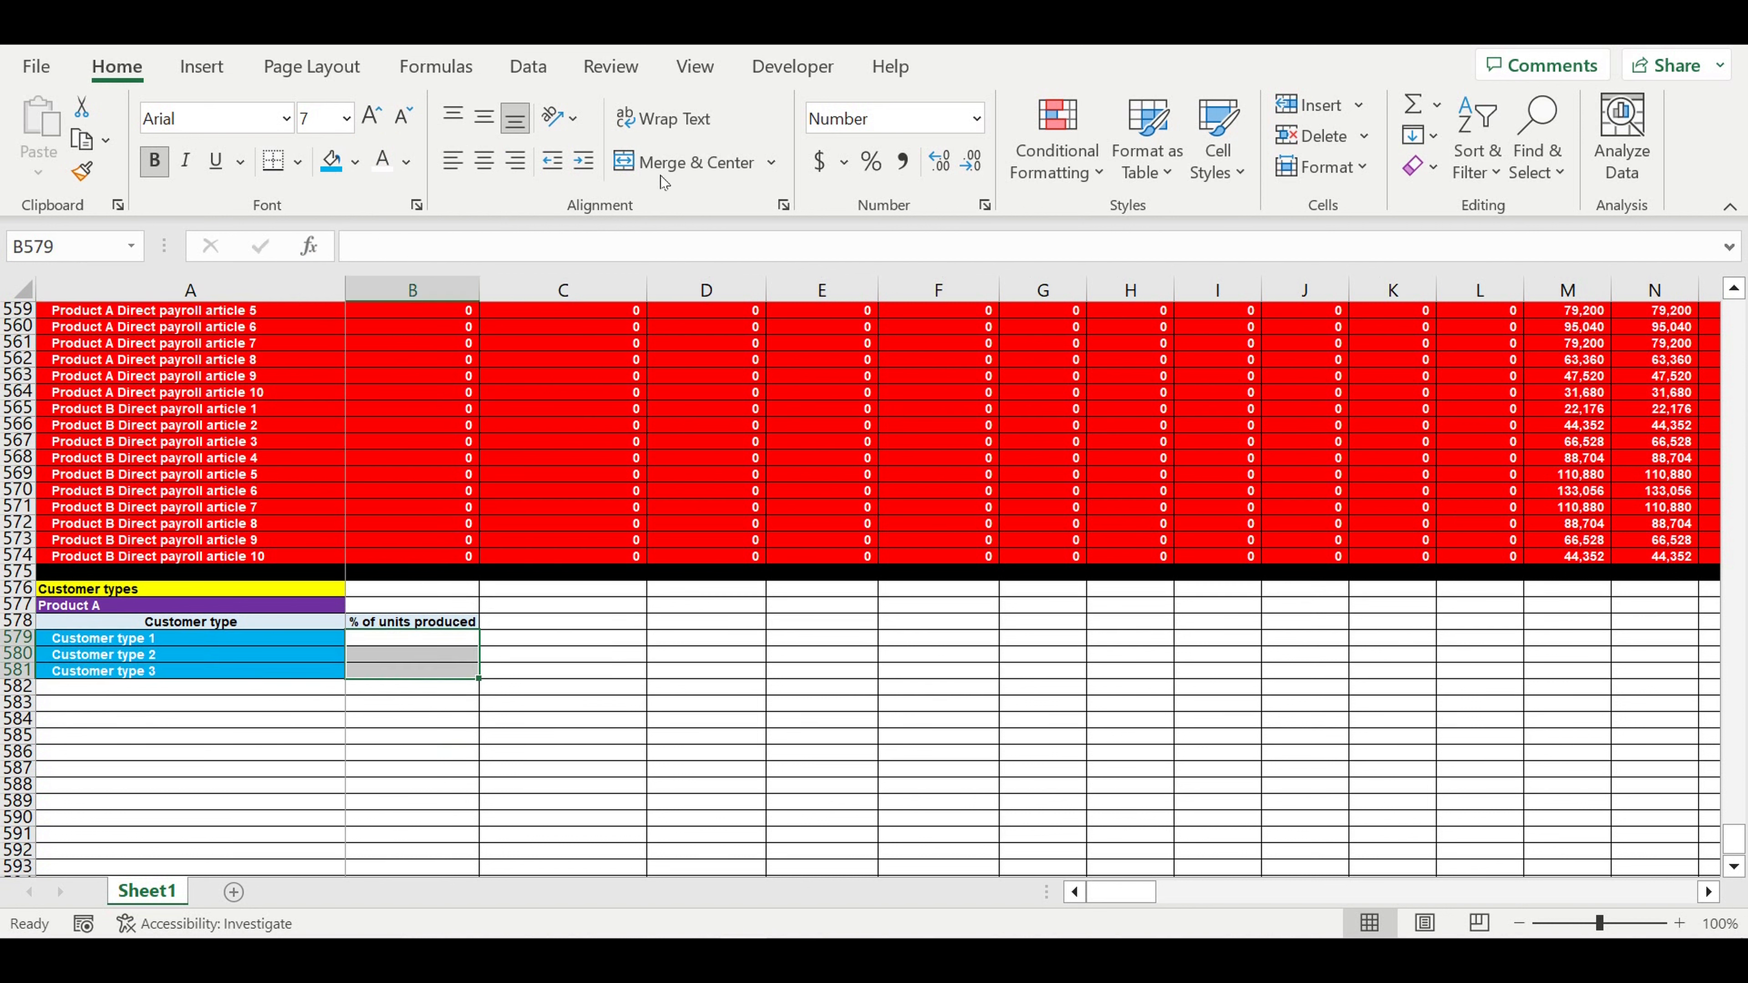
{"action": "left_click", "coordinate": [870, 161]}
{"action": "left_click", "coordinate": [331, 162]}
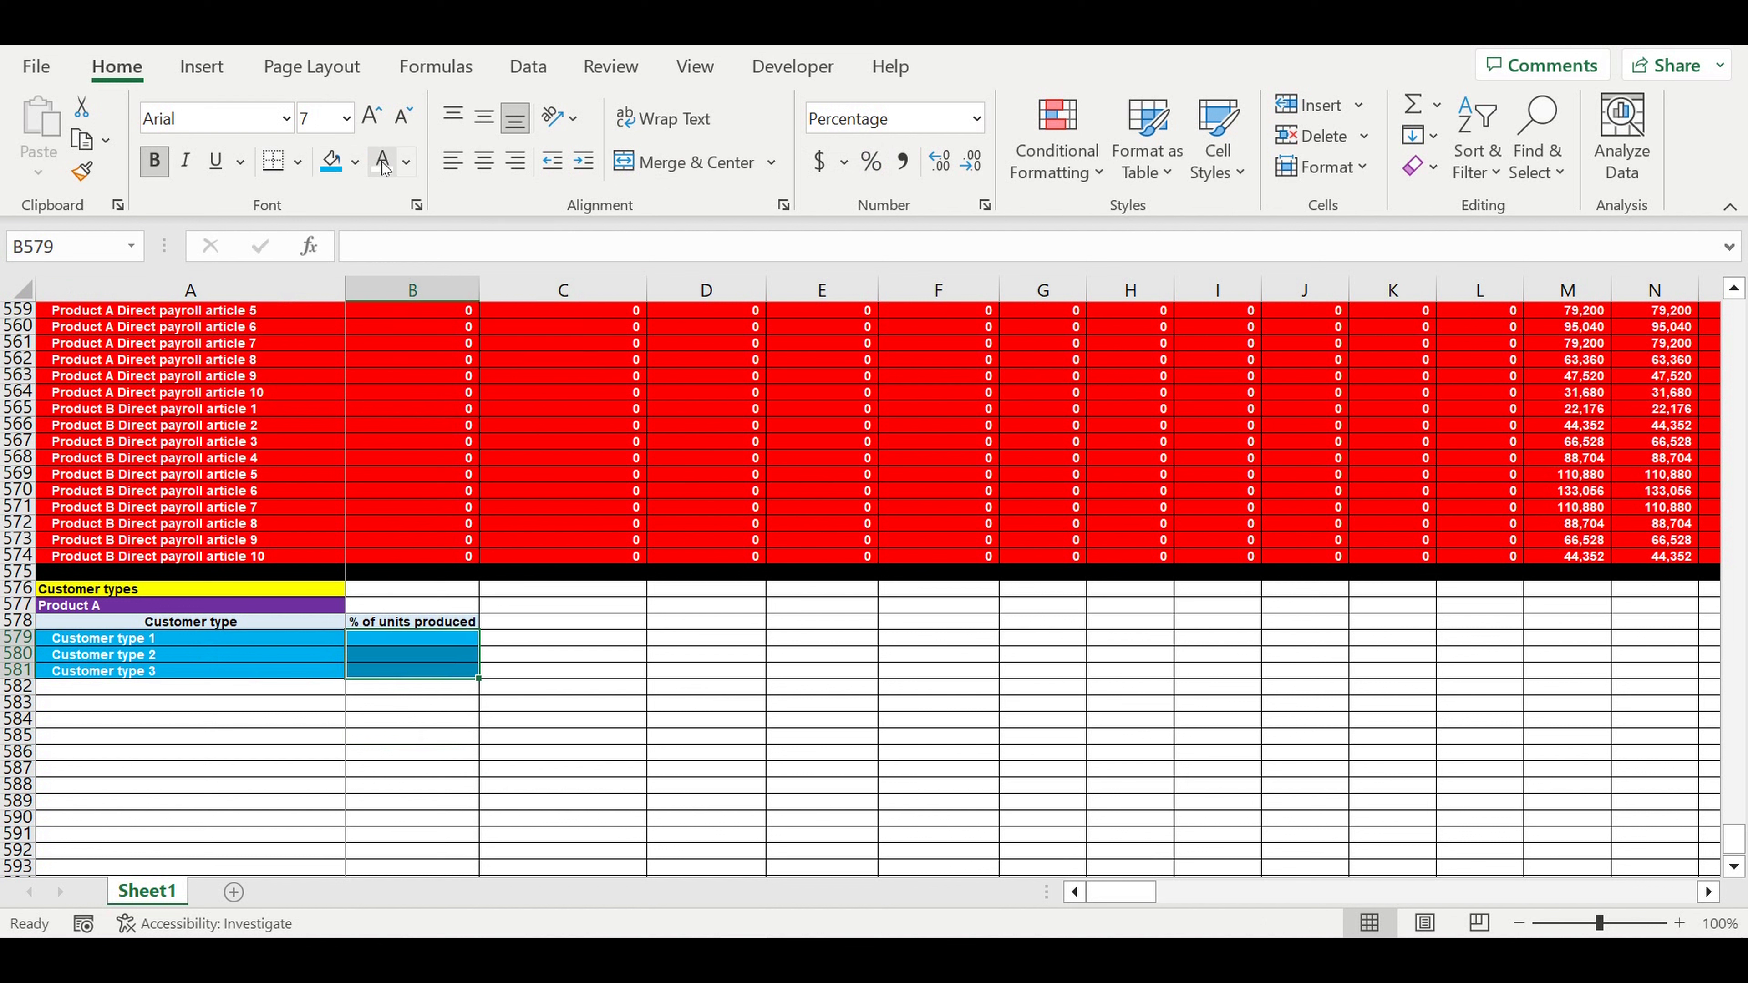
{"action": "left_click", "coordinate": [538, 687]}
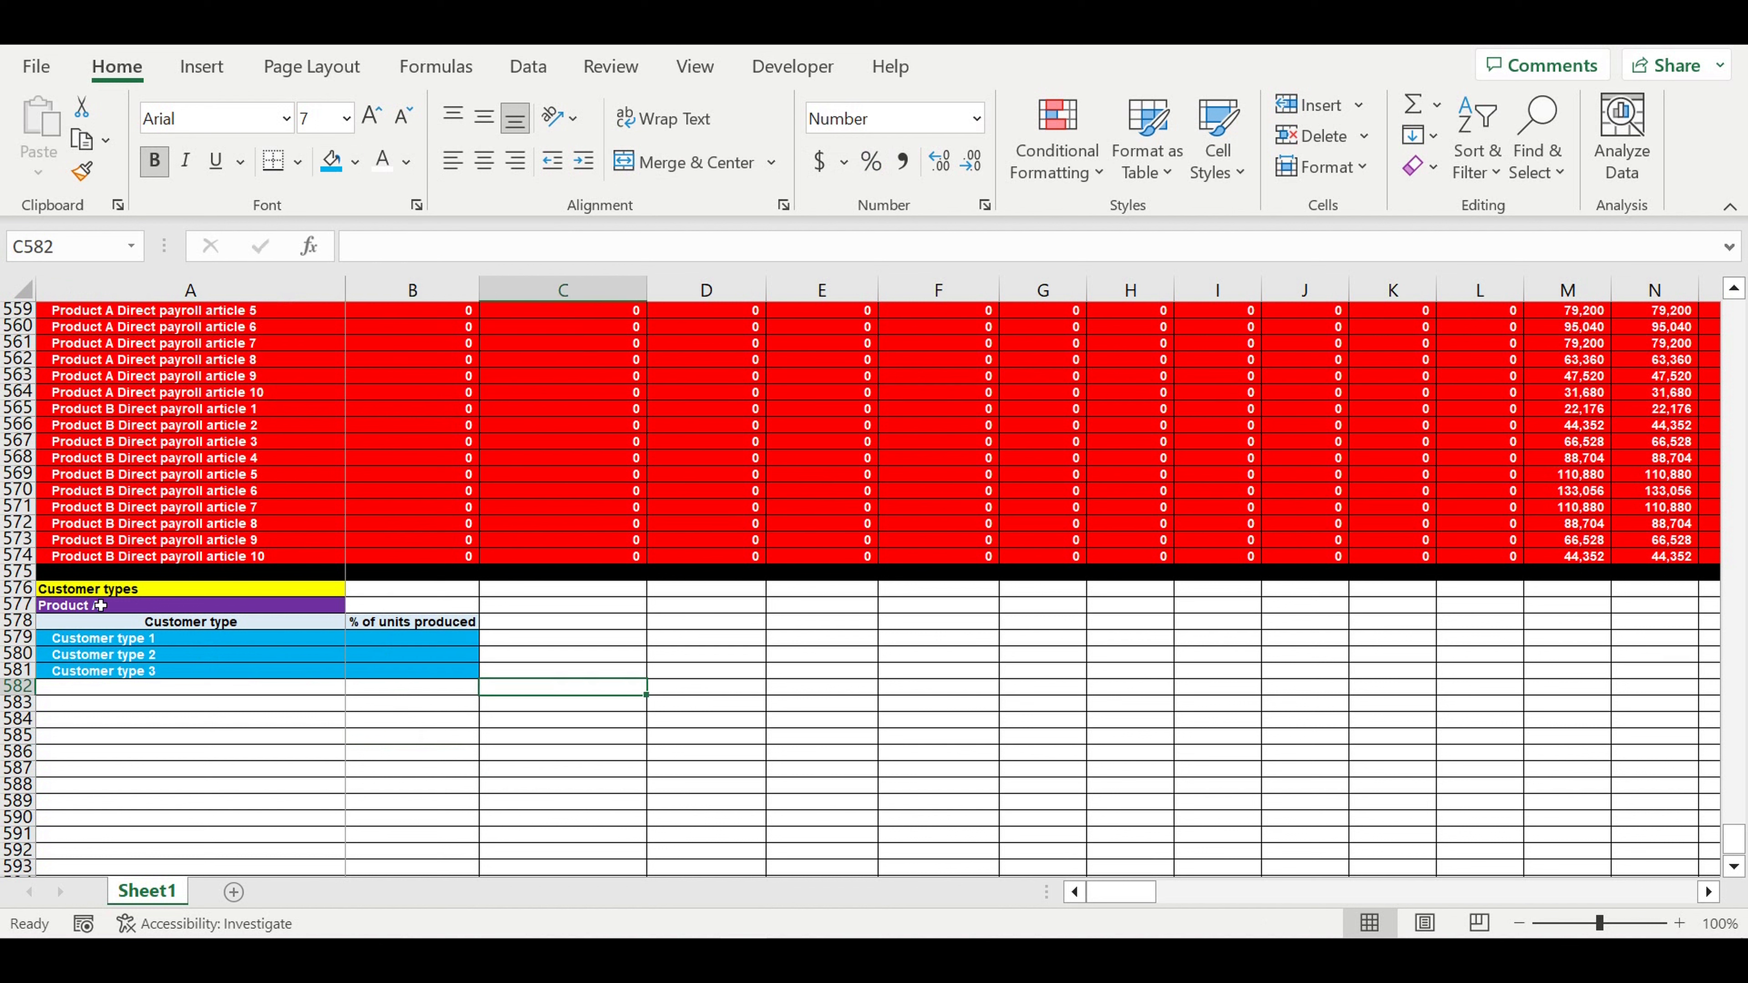
{"action": "left_click", "coordinate": [99, 605]}
- Enter 30% as Customer type 1's share in percentage format
{"action": "left_click", "coordinate": [393, 645]}
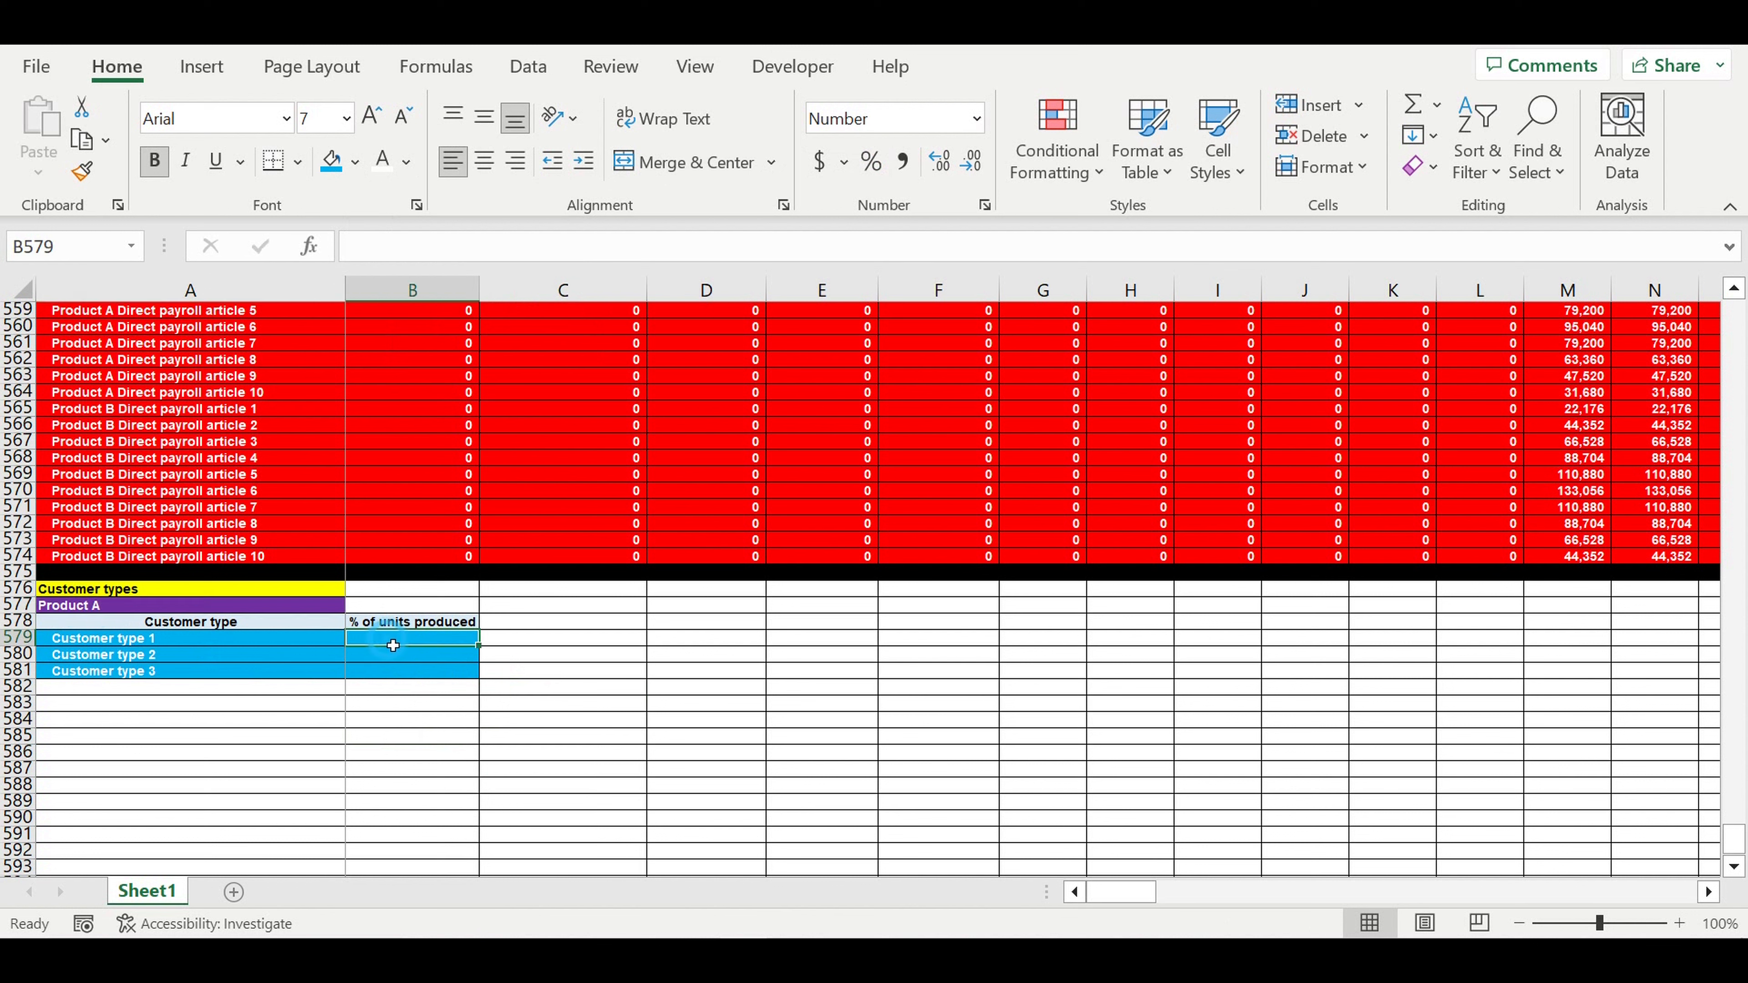
{"action": "key", "text": "ctrl+shift+5"}
{"action": "type", "text": "30"}
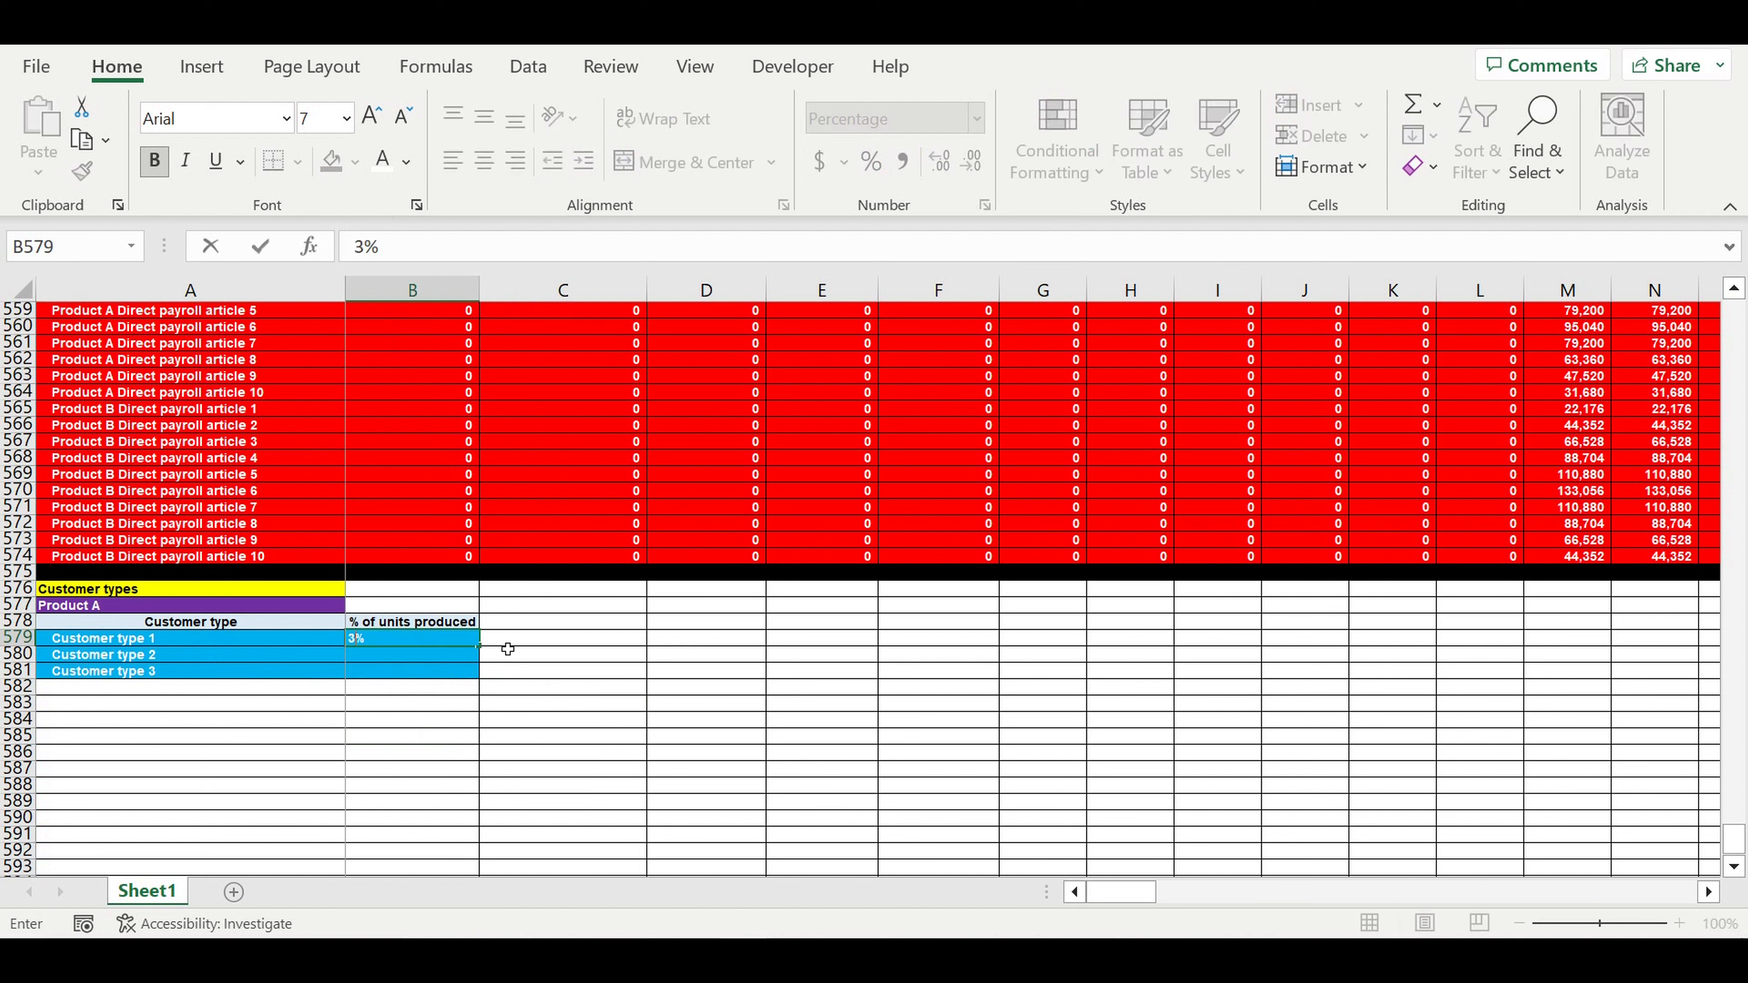
{"action": "key", "text": "Return"}
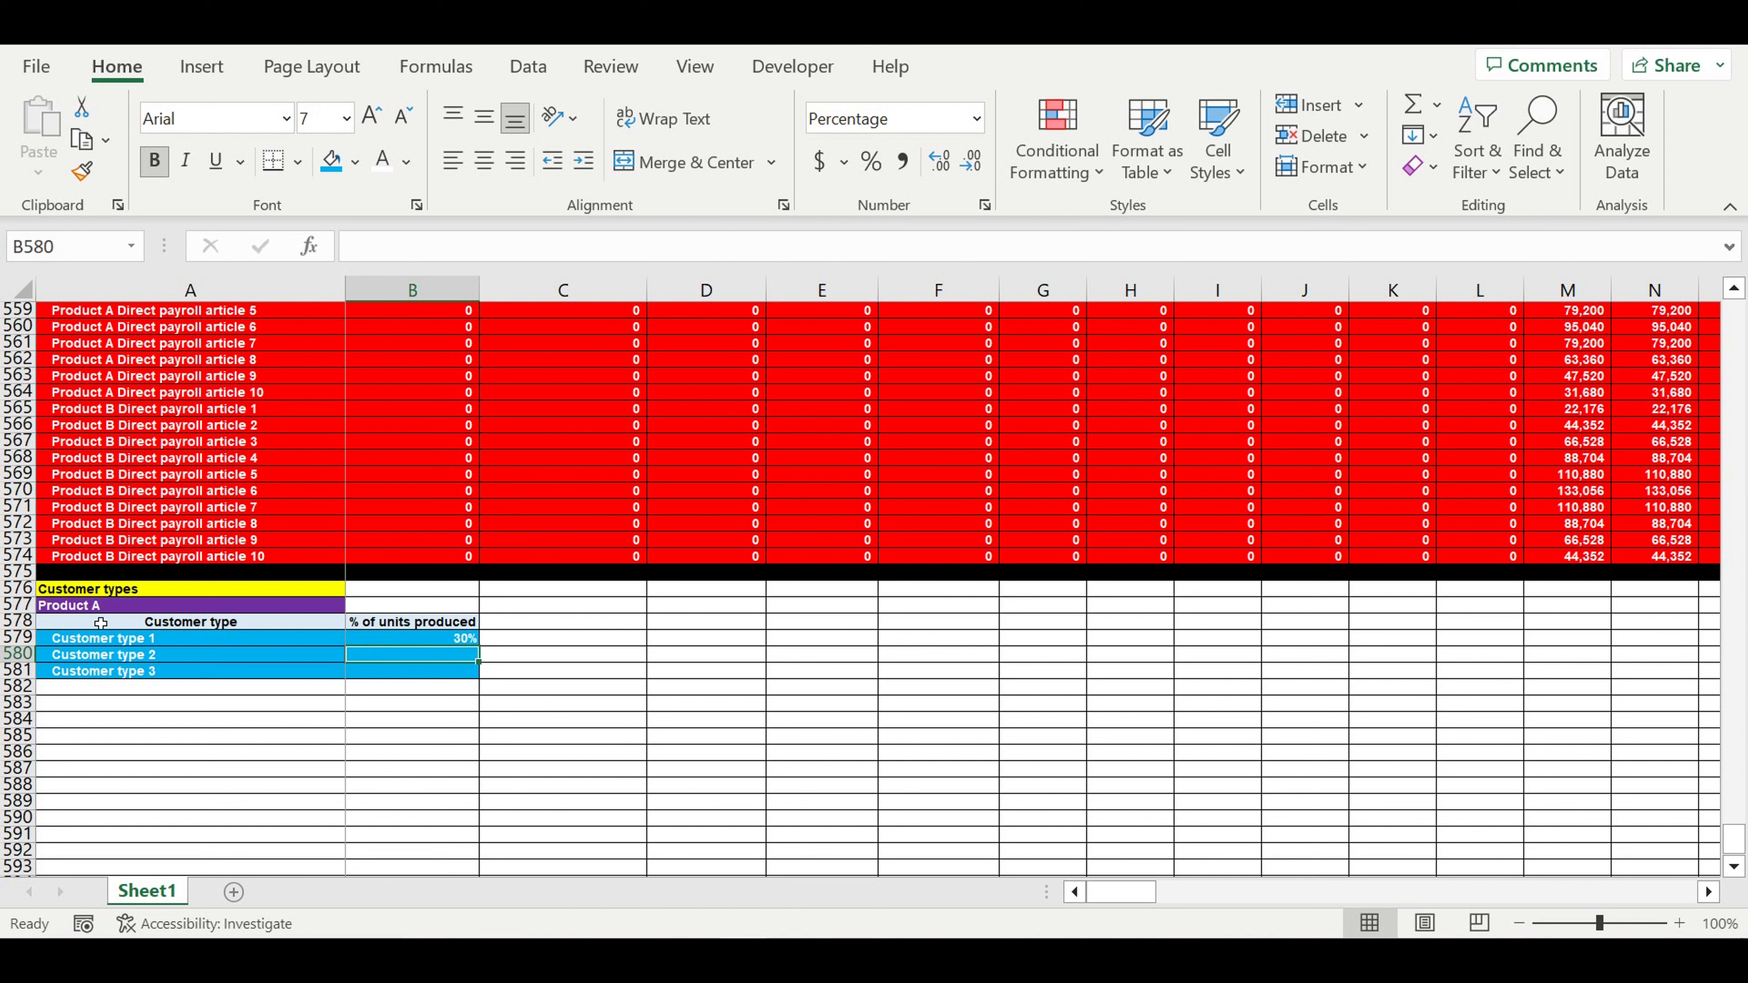
{"action": "left_click", "coordinate": [102, 610]}
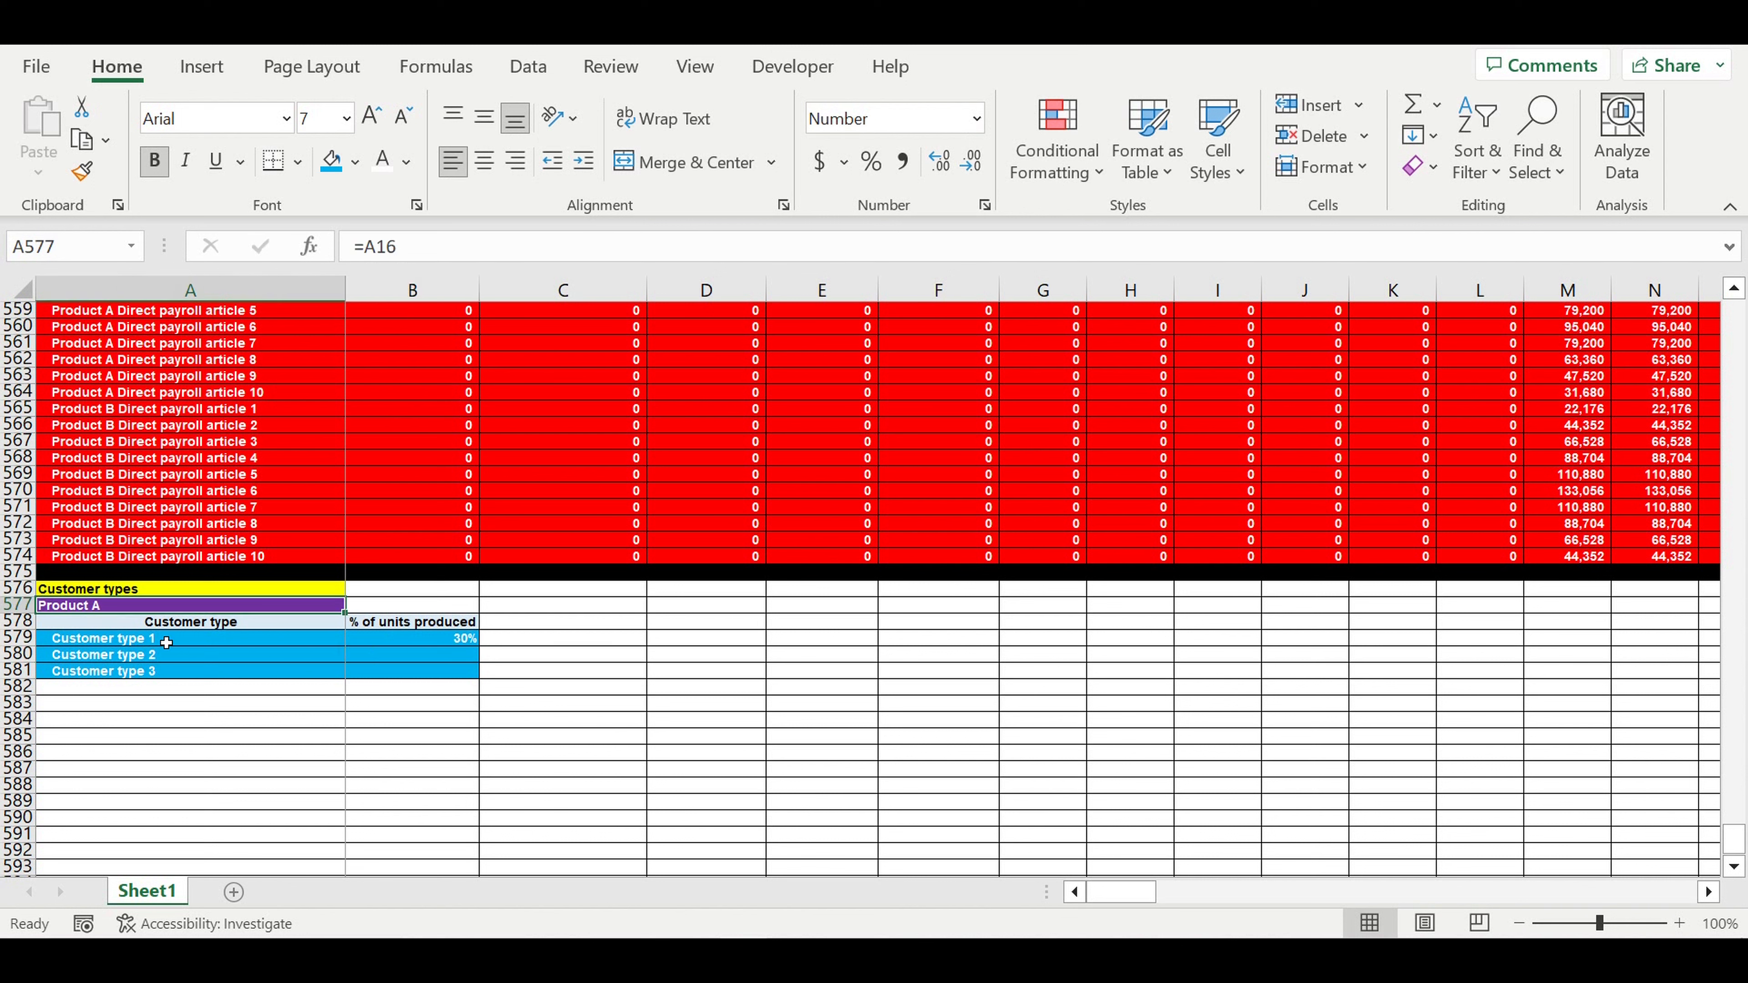
{"action": "left_click", "coordinate": [94, 645]}
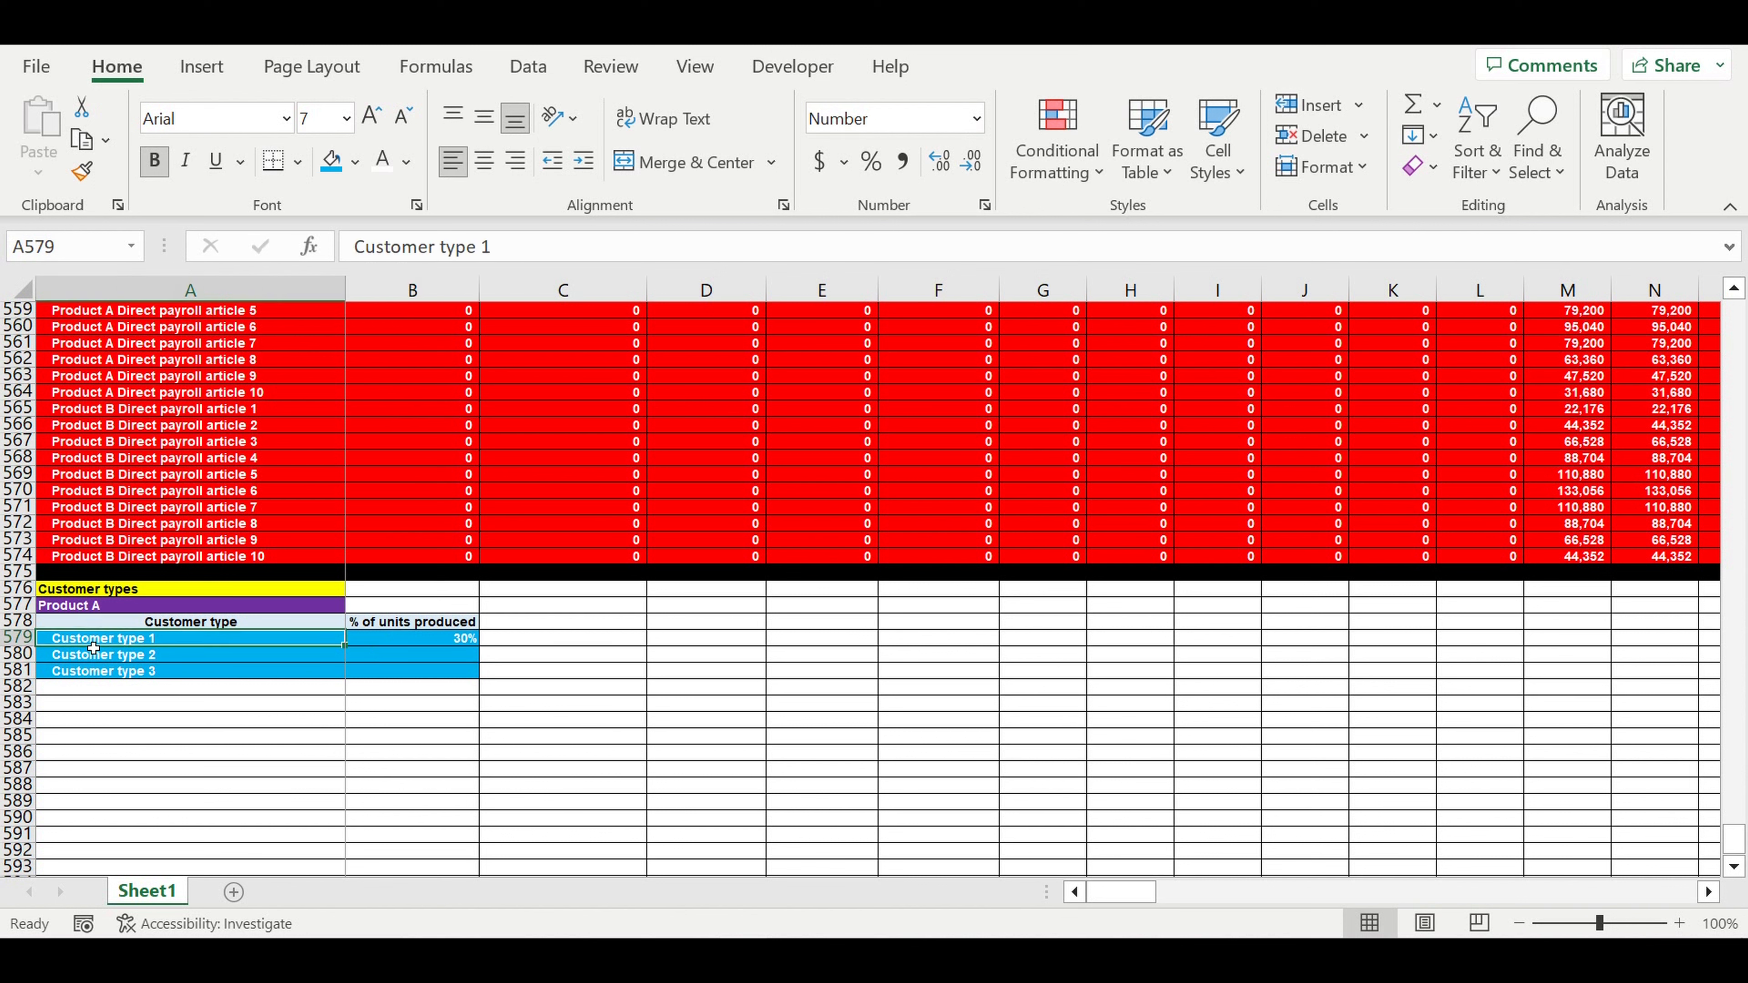
- Enter 20% for Customer type 2 and 50% for Customer type 3
{"action": "left_click", "coordinate": [461, 656]}
{"action": "type", "text": "20"}
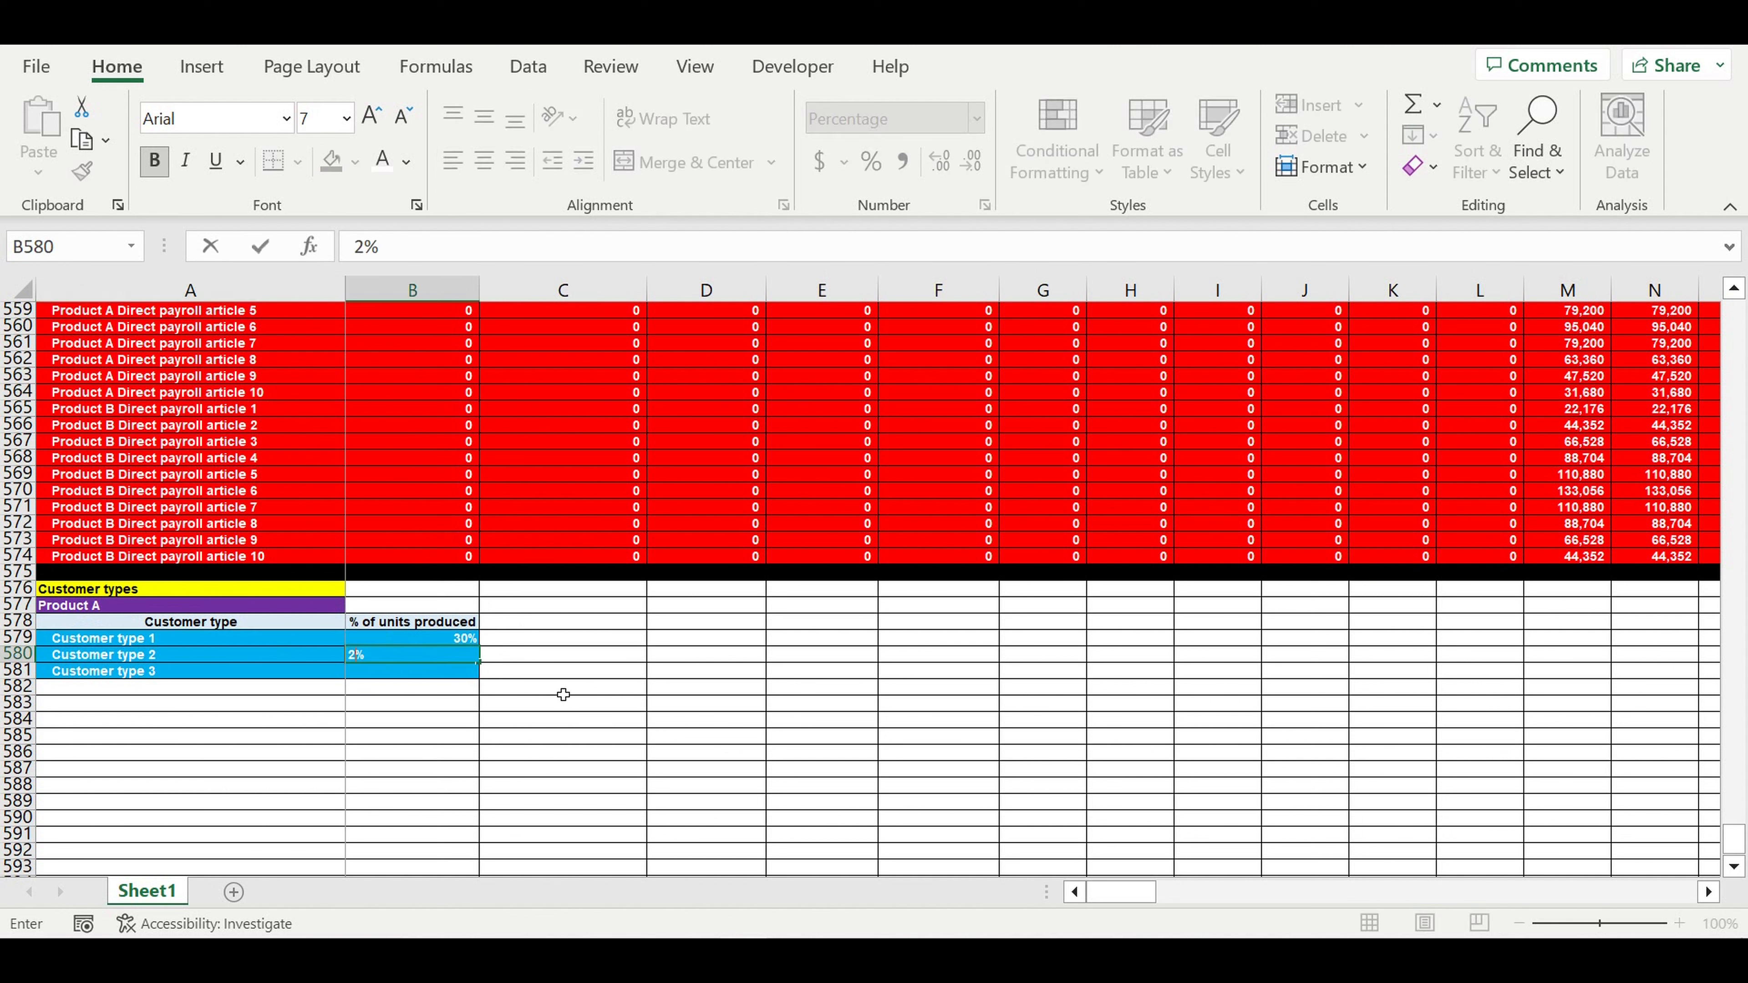
{"action": "key", "text": "Return"}
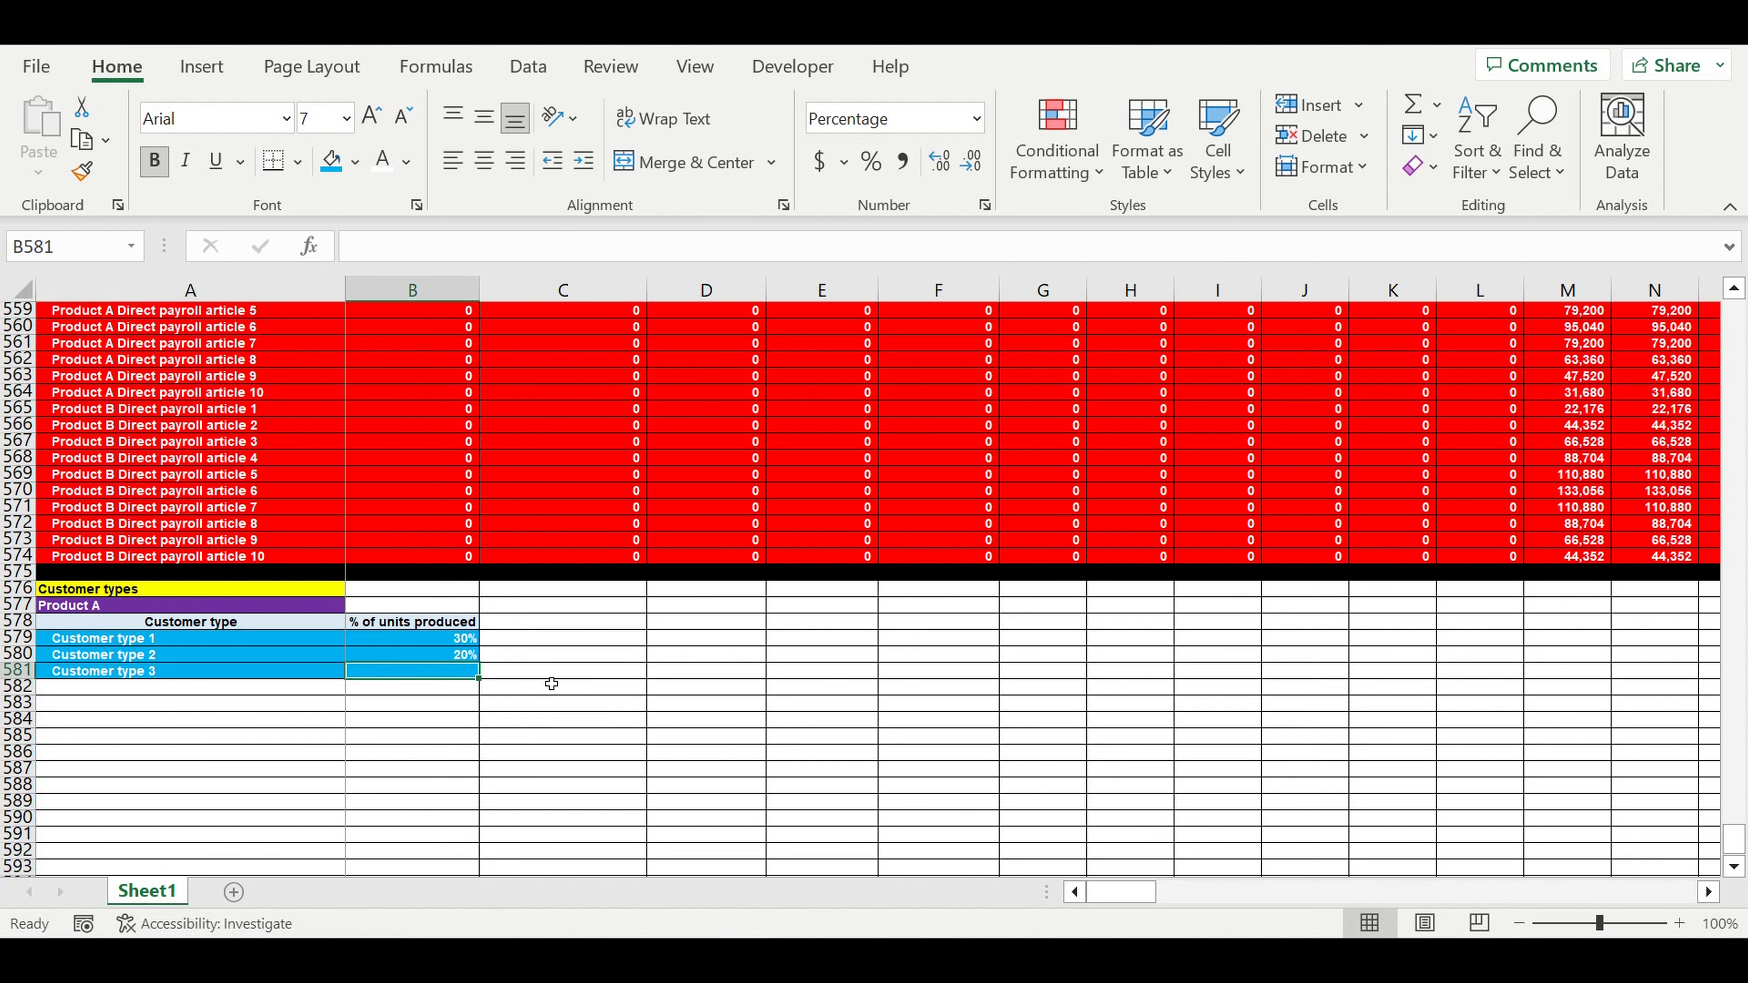
{"action": "left_click", "coordinate": [102, 657]}
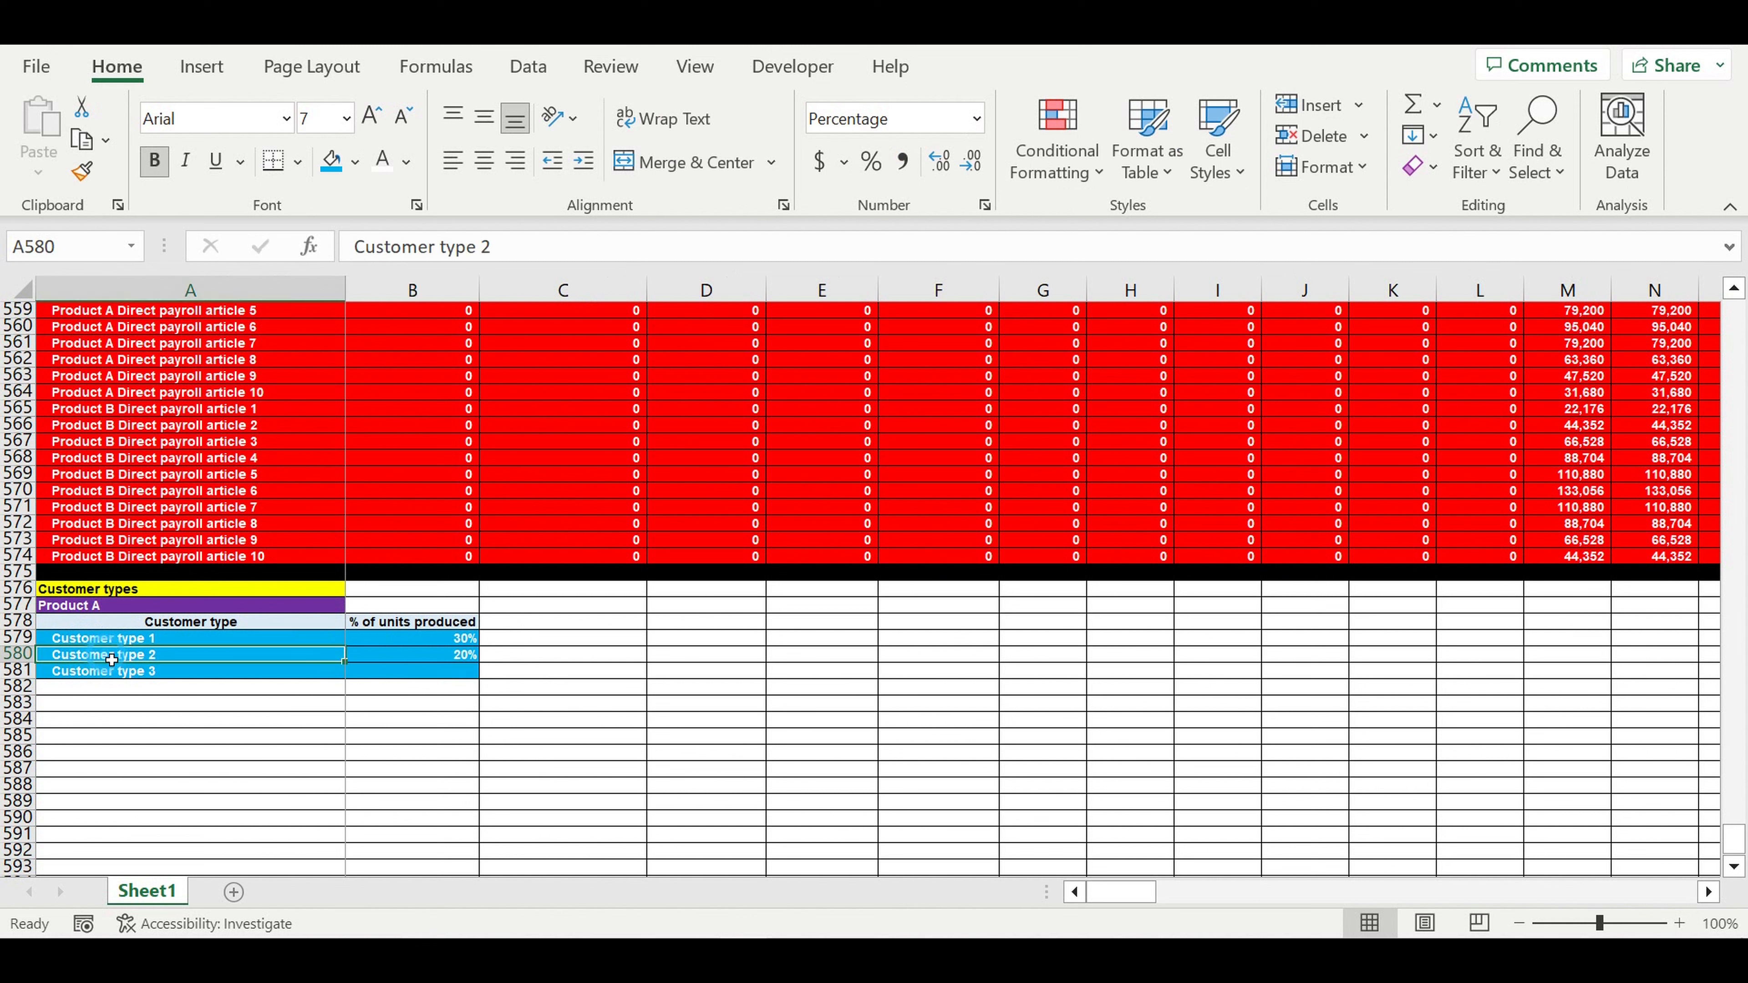
{"action": "left_click", "coordinate": [449, 674]}
{"action": "type", "text": "50"}
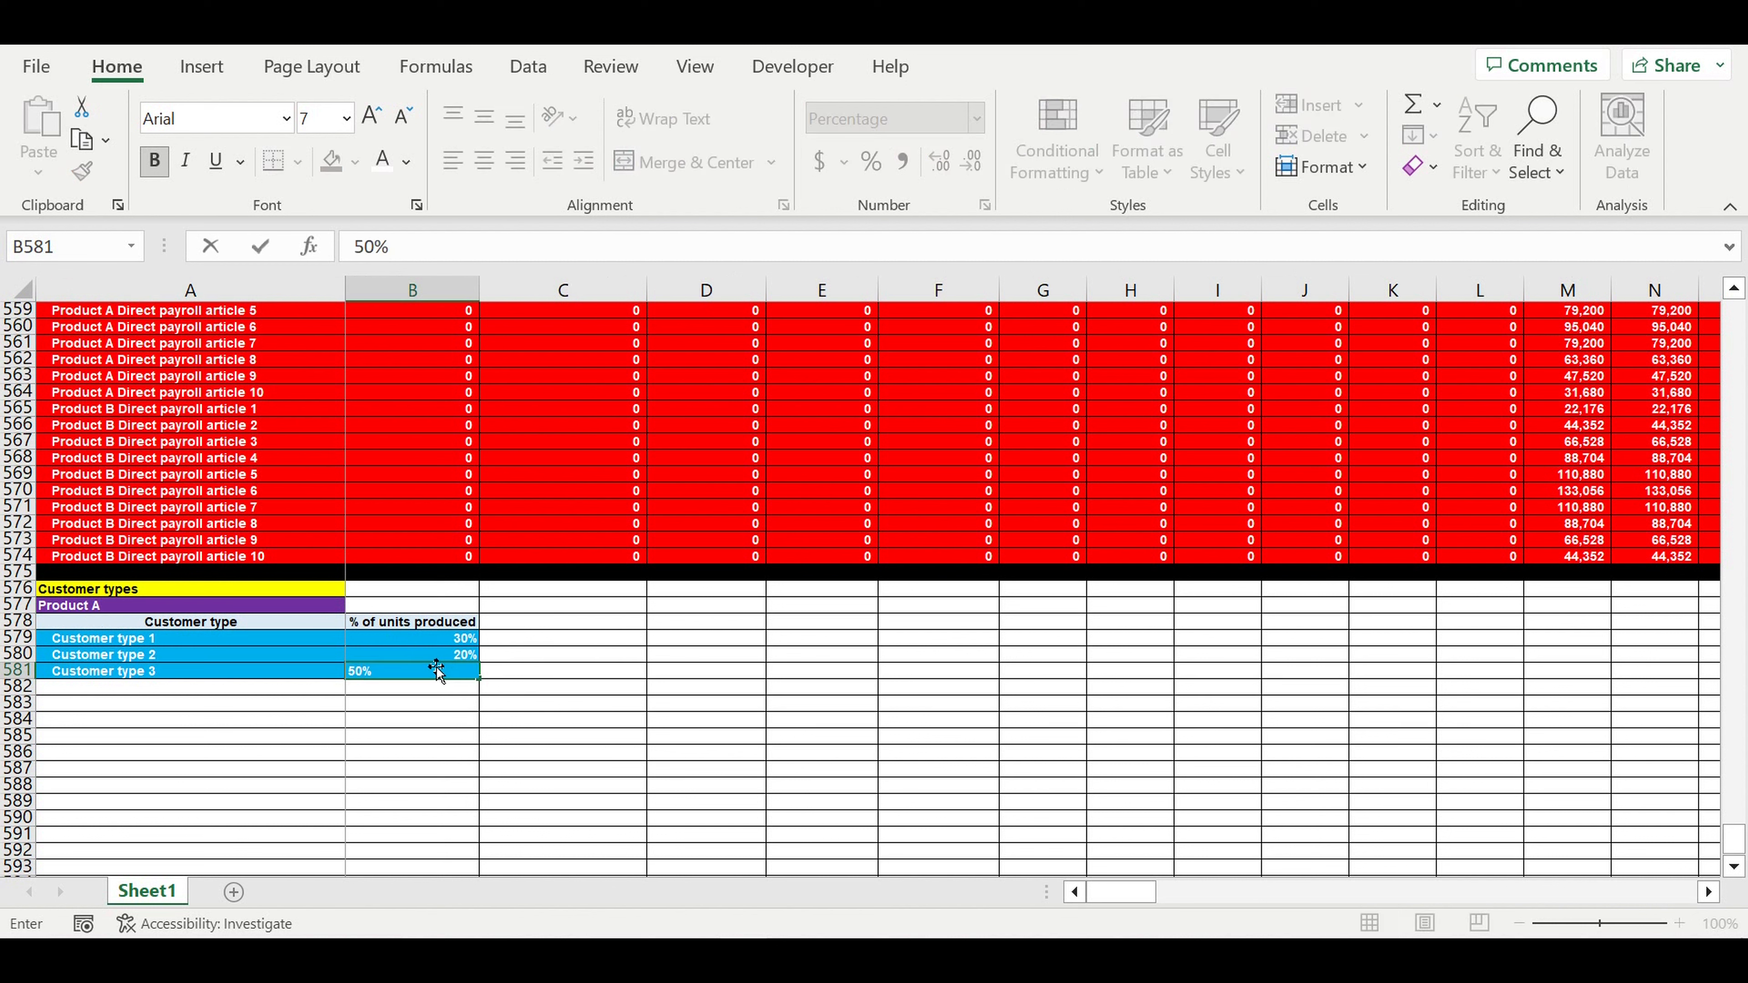
{"action": "key", "text": "Return"}
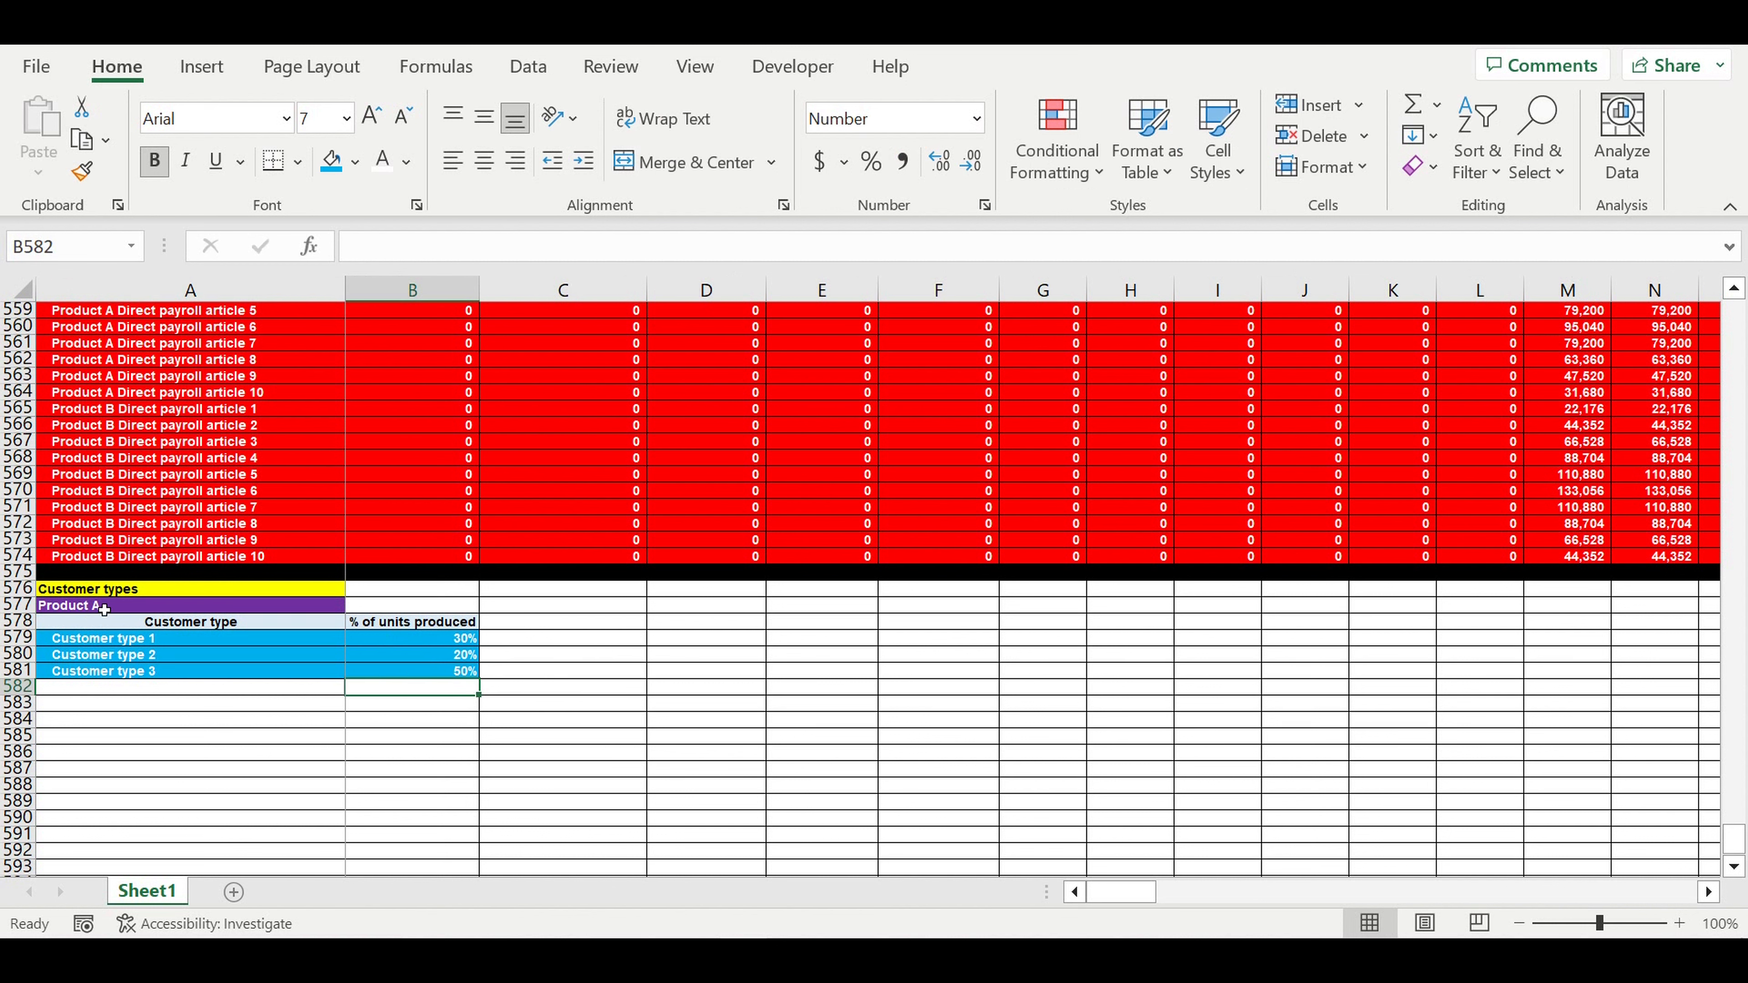
{"action": "left_click", "coordinate": [104, 609]}
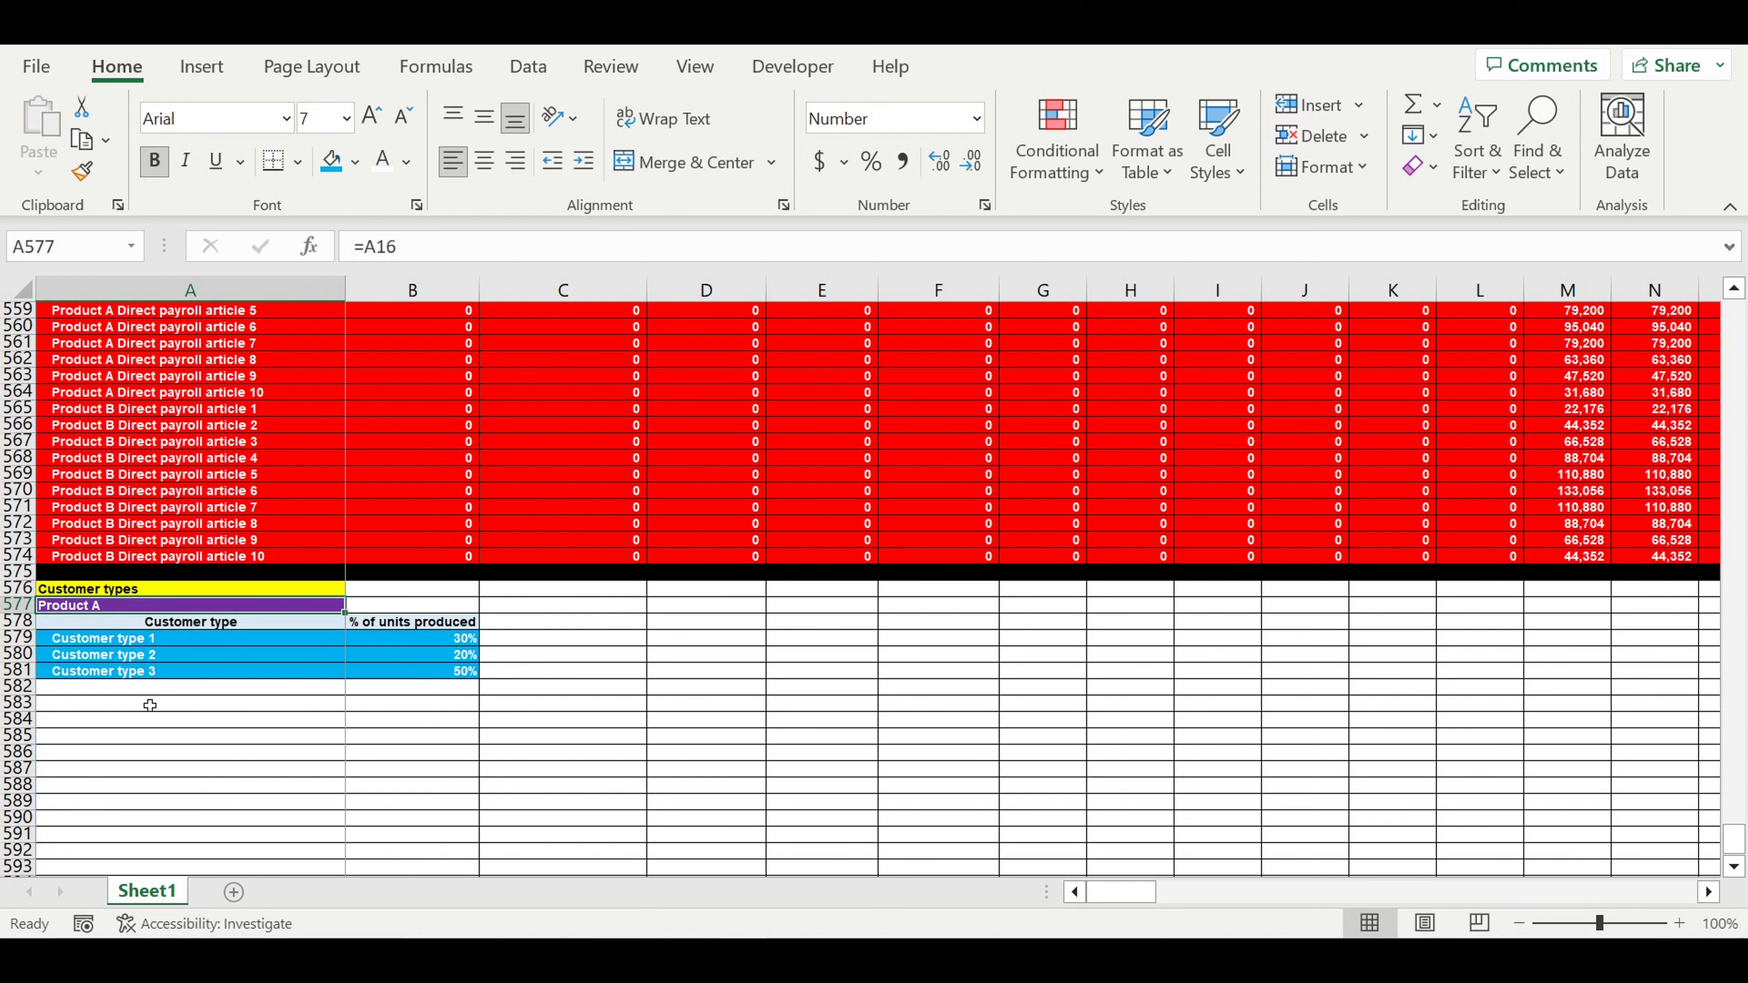
{"action": "left_click", "coordinate": [139, 676]}
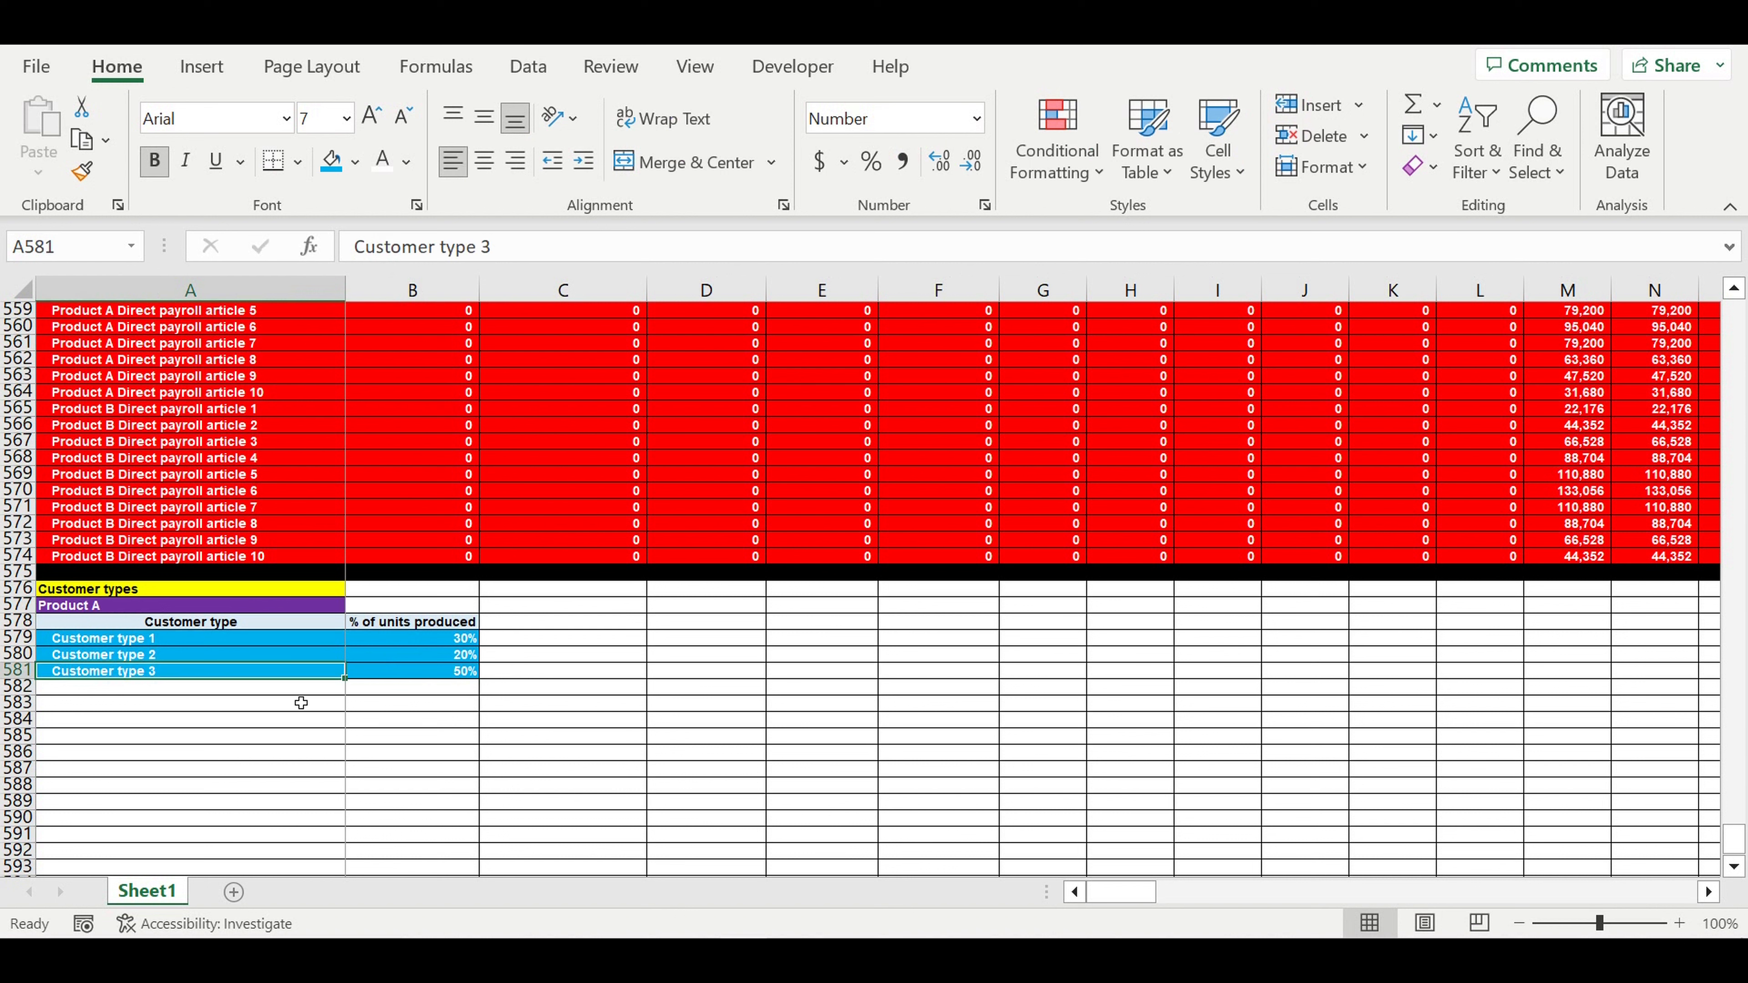
{"action": "left_click", "coordinate": [291, 691]}
- Add a yellow Total row in A582:B582 that AutoSums the three shares as a percentage
{"action": "type", "text": "T"}
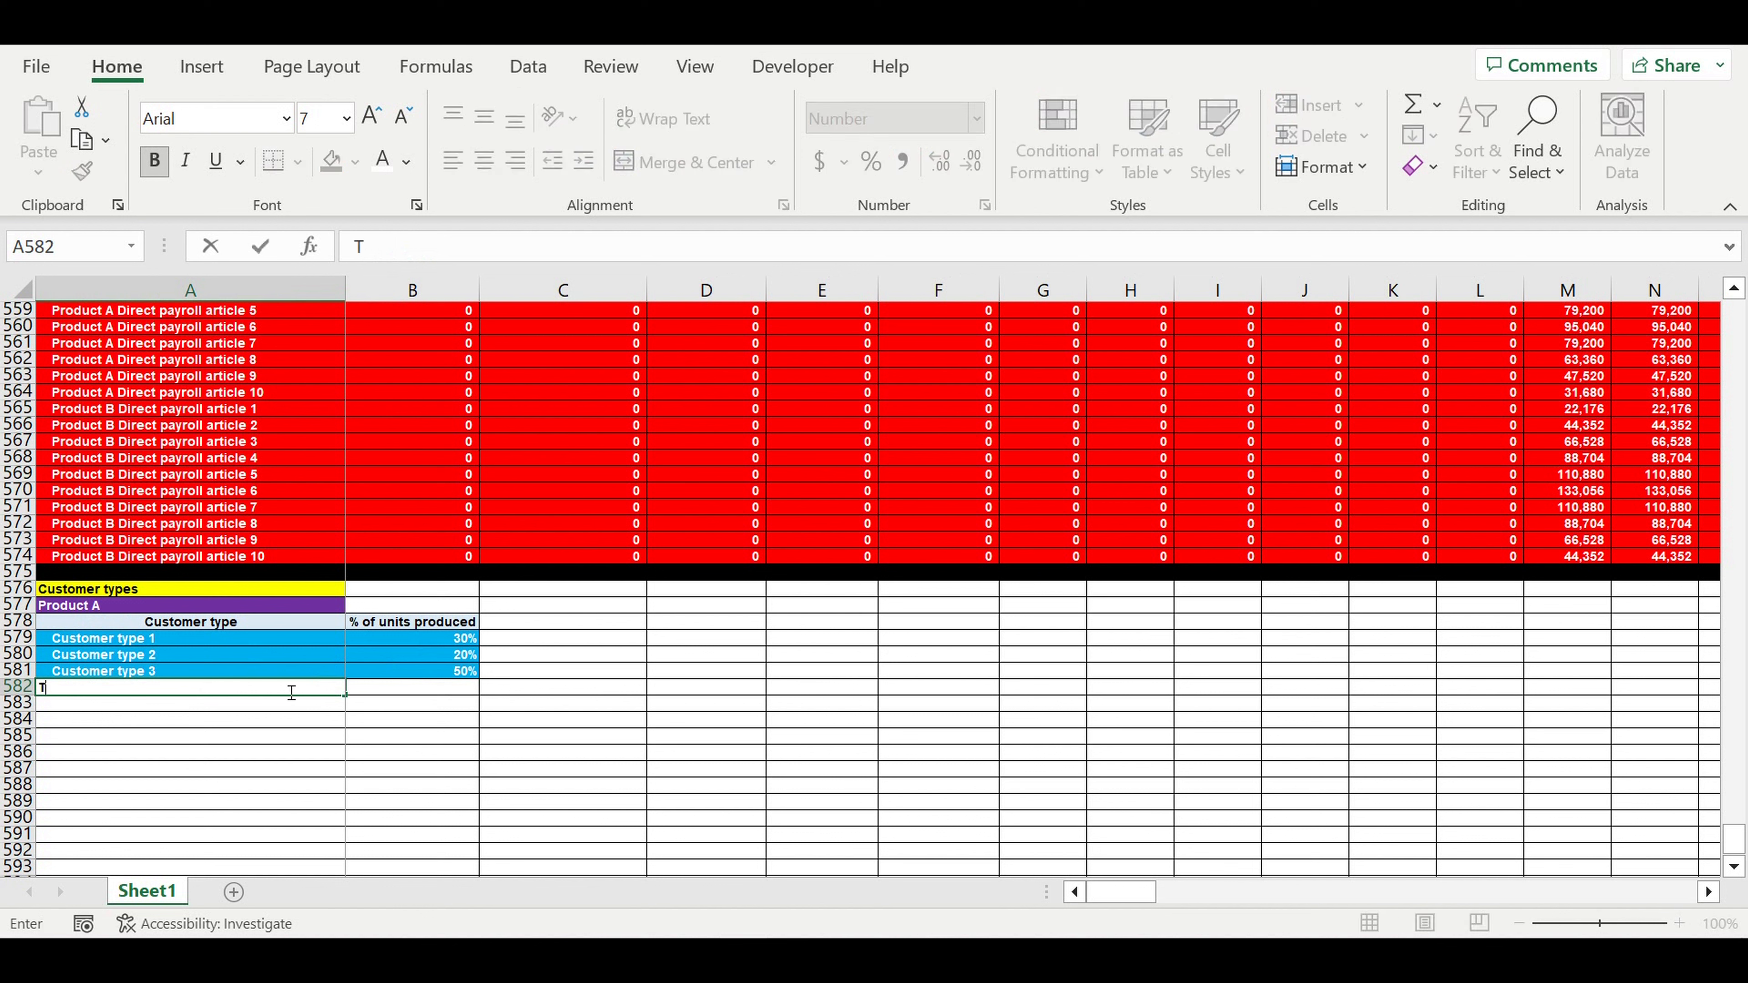
{"action": "type", "text": "otal"}
{"action": "key", "text": "Return"}
{"action": "left_click", "coordinate": [411, 687]}
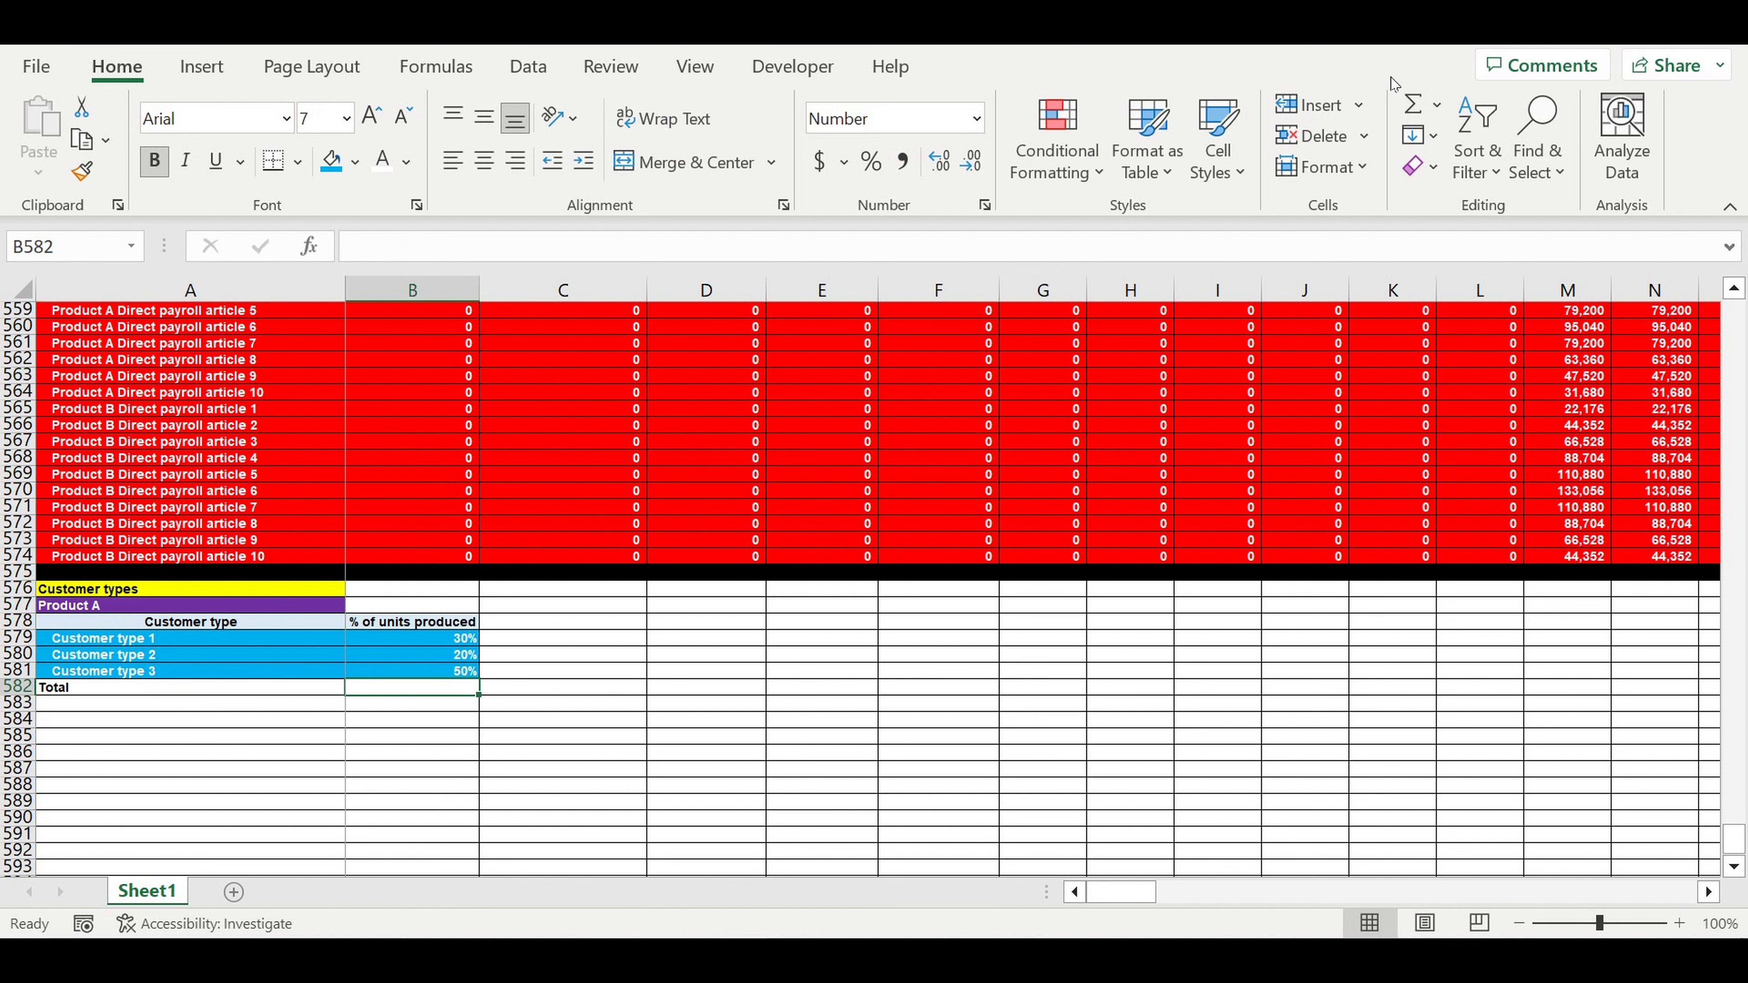
{"action": "left_click", "coordinate": [1413, 105]}
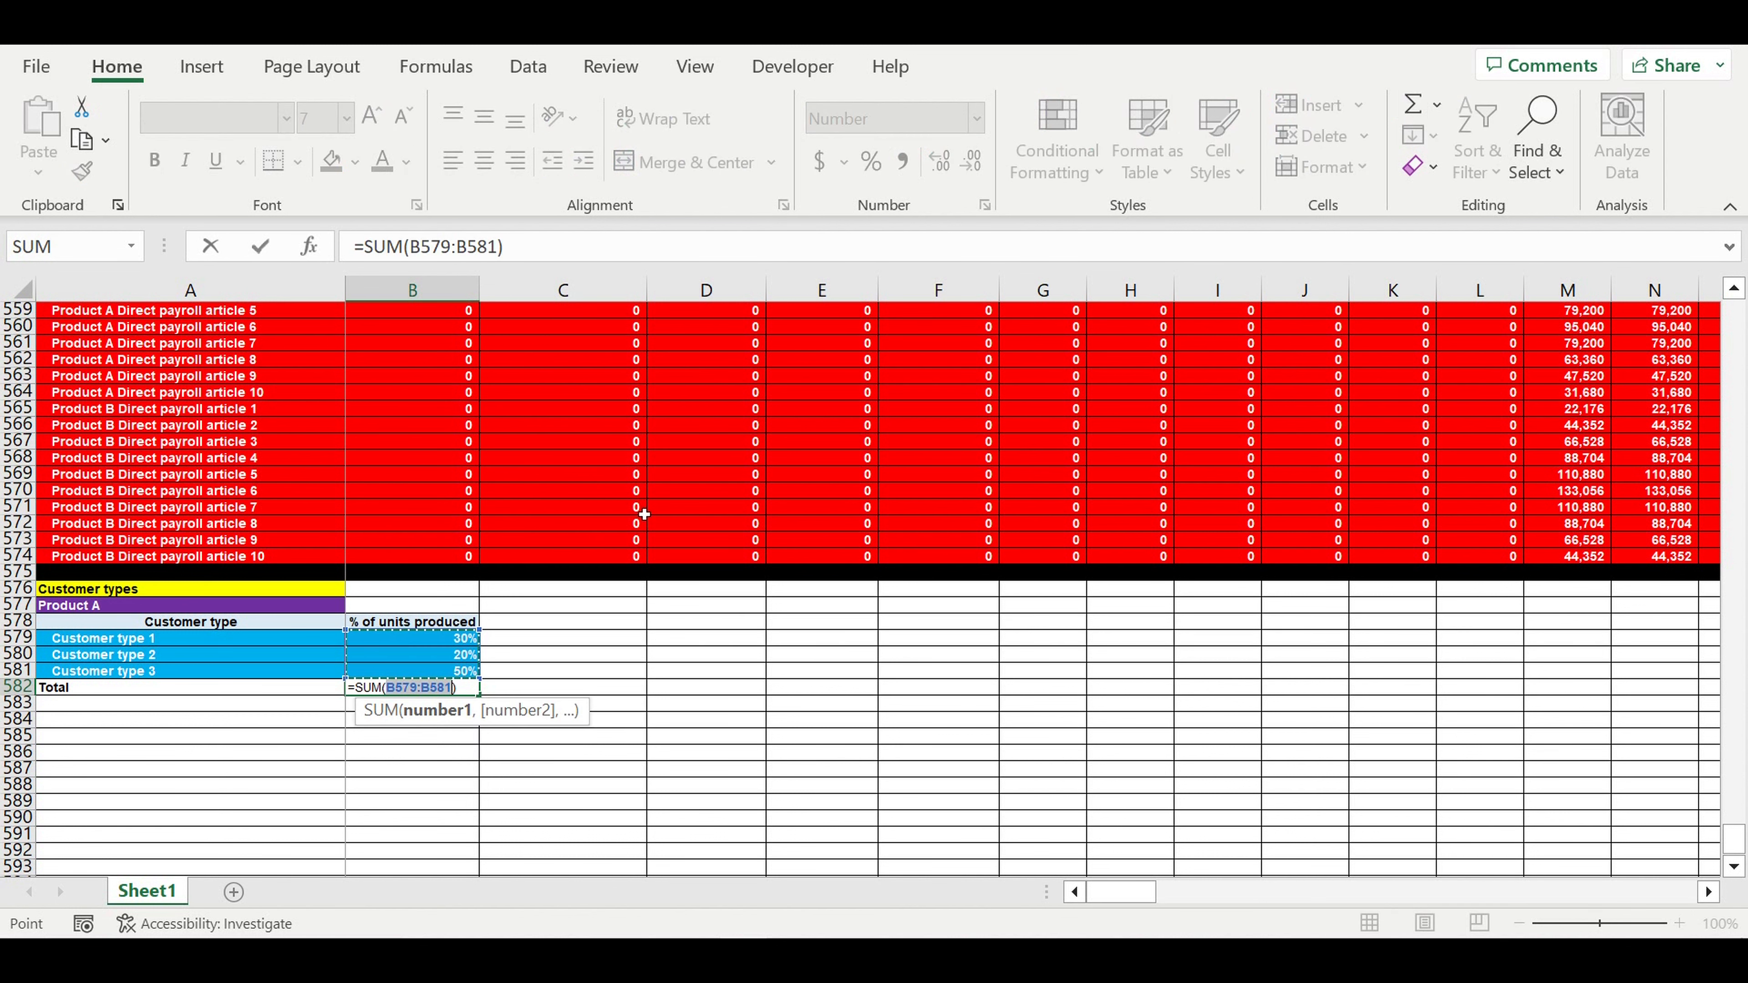
{"action": "key", "text": "Return"}
{"action": "left_click_drag", "start_coordinate": [322, 695], "coordinate": [376, 690]}
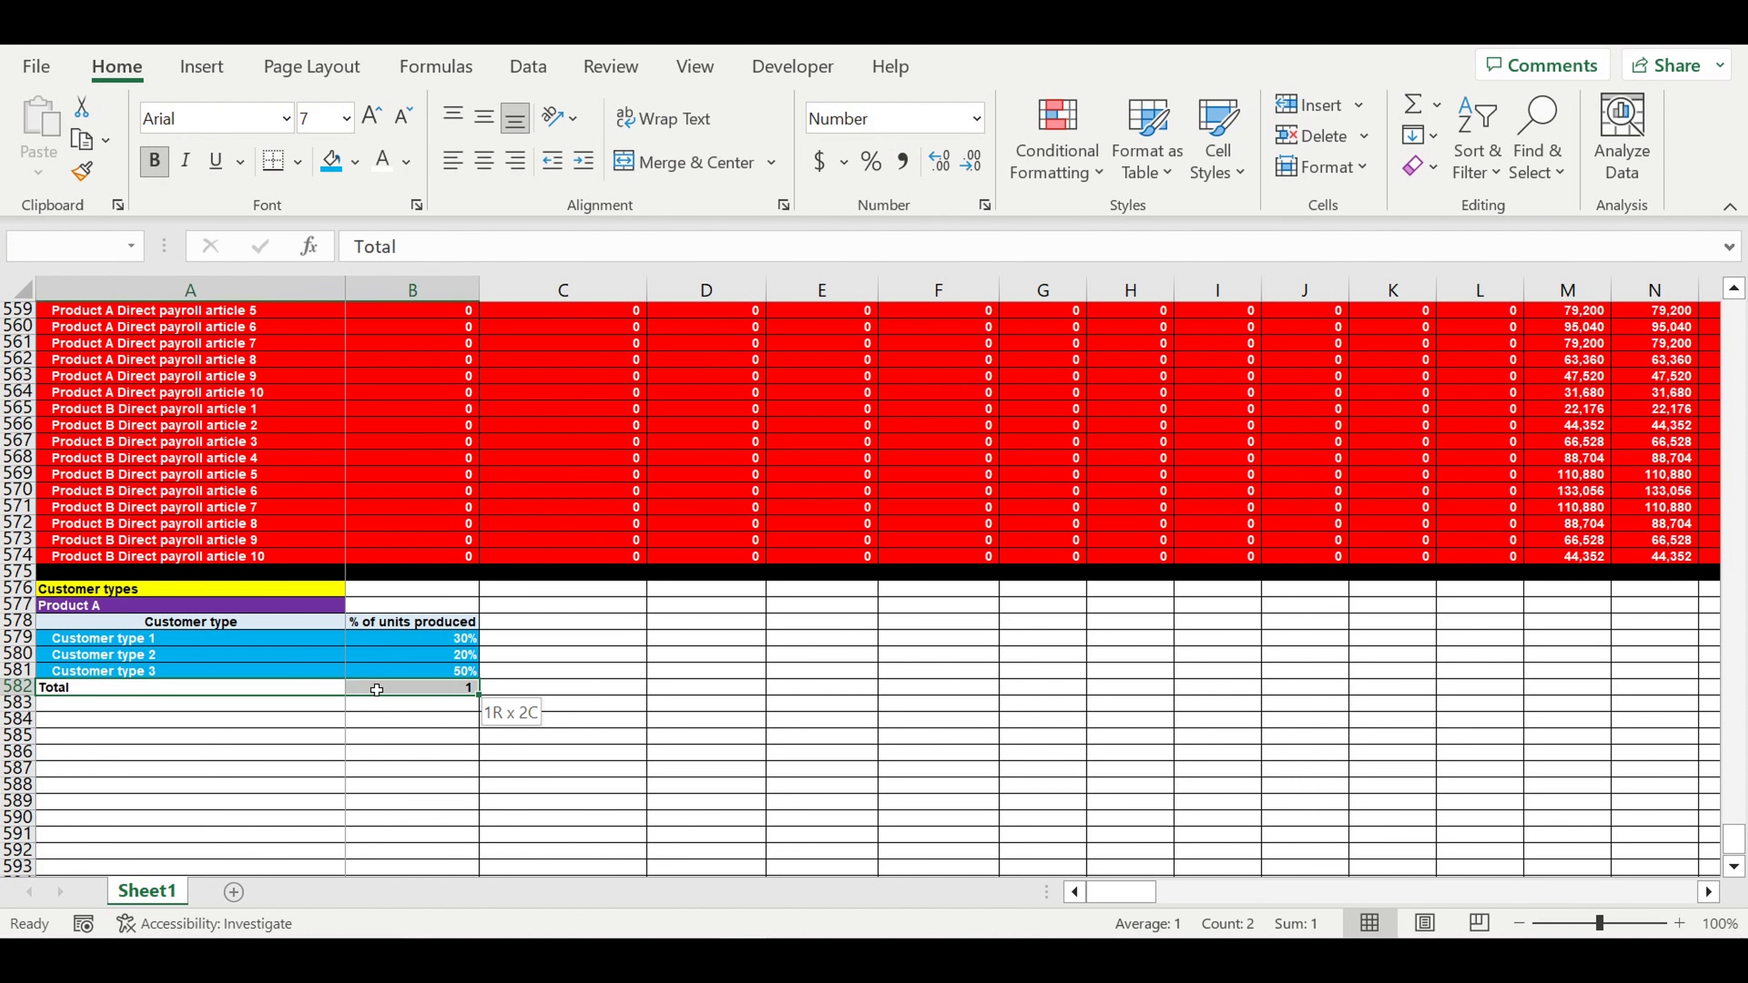
{"action": "left_click", "coordinate": [355, 161]}
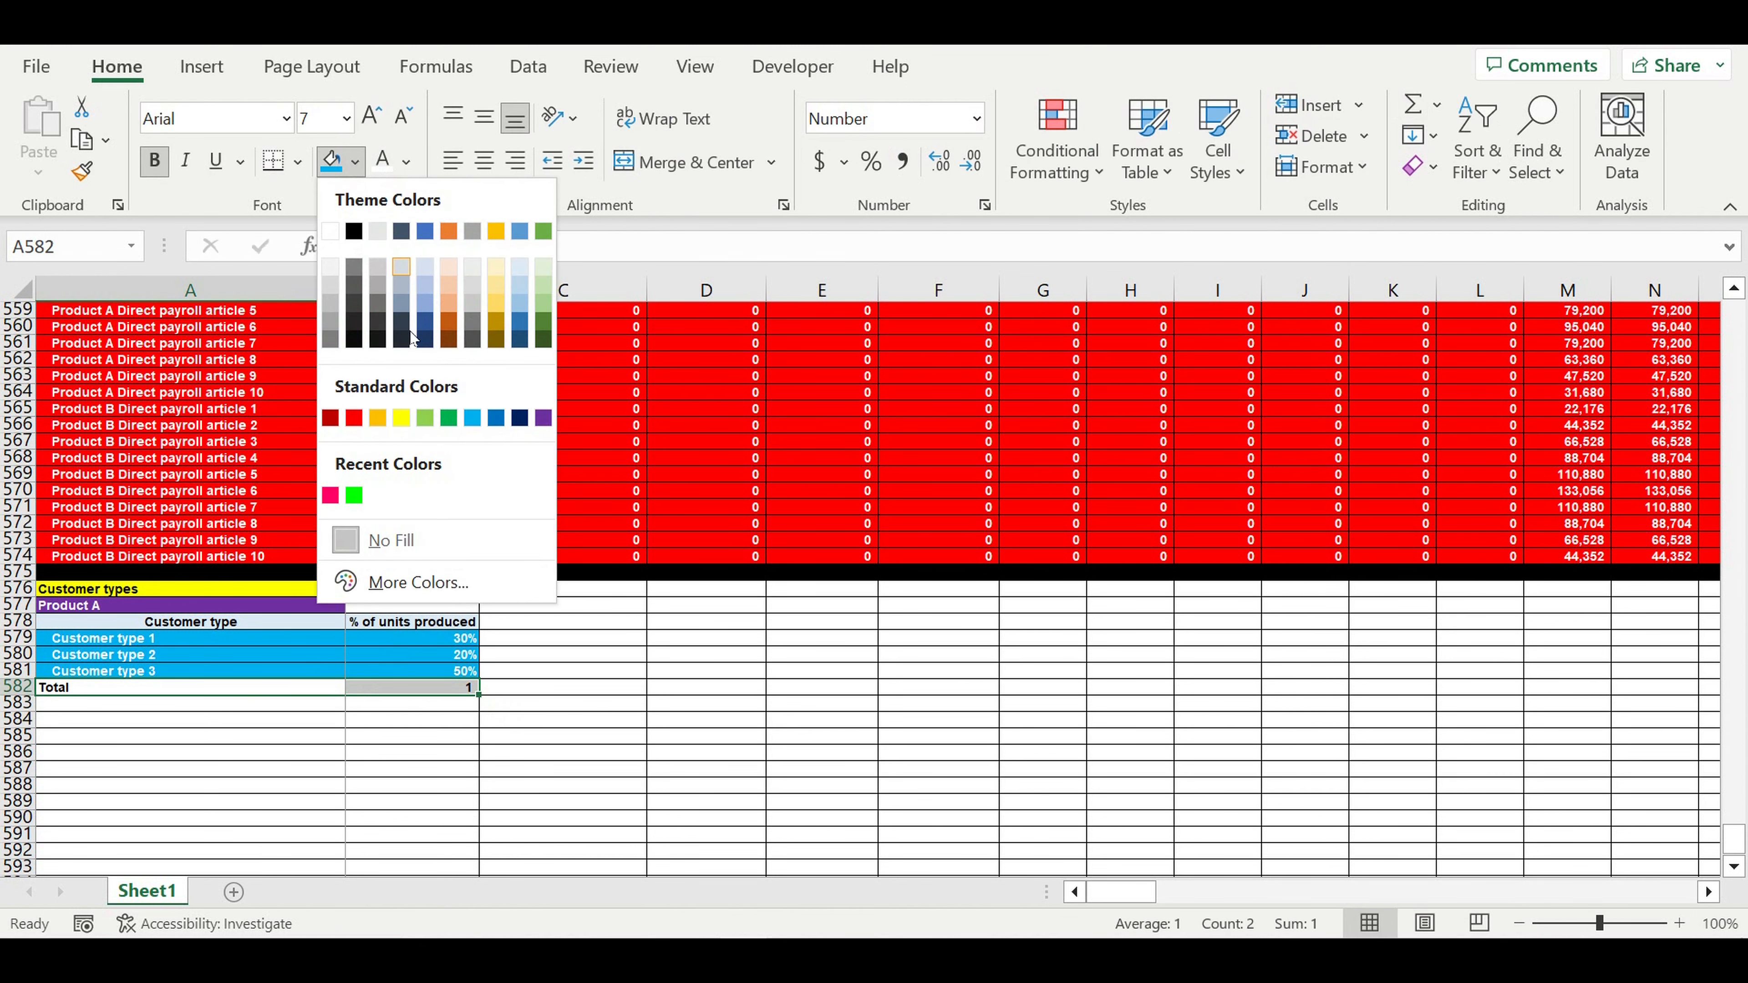
{"action": "left_click", "coordinate": [406, 420]}
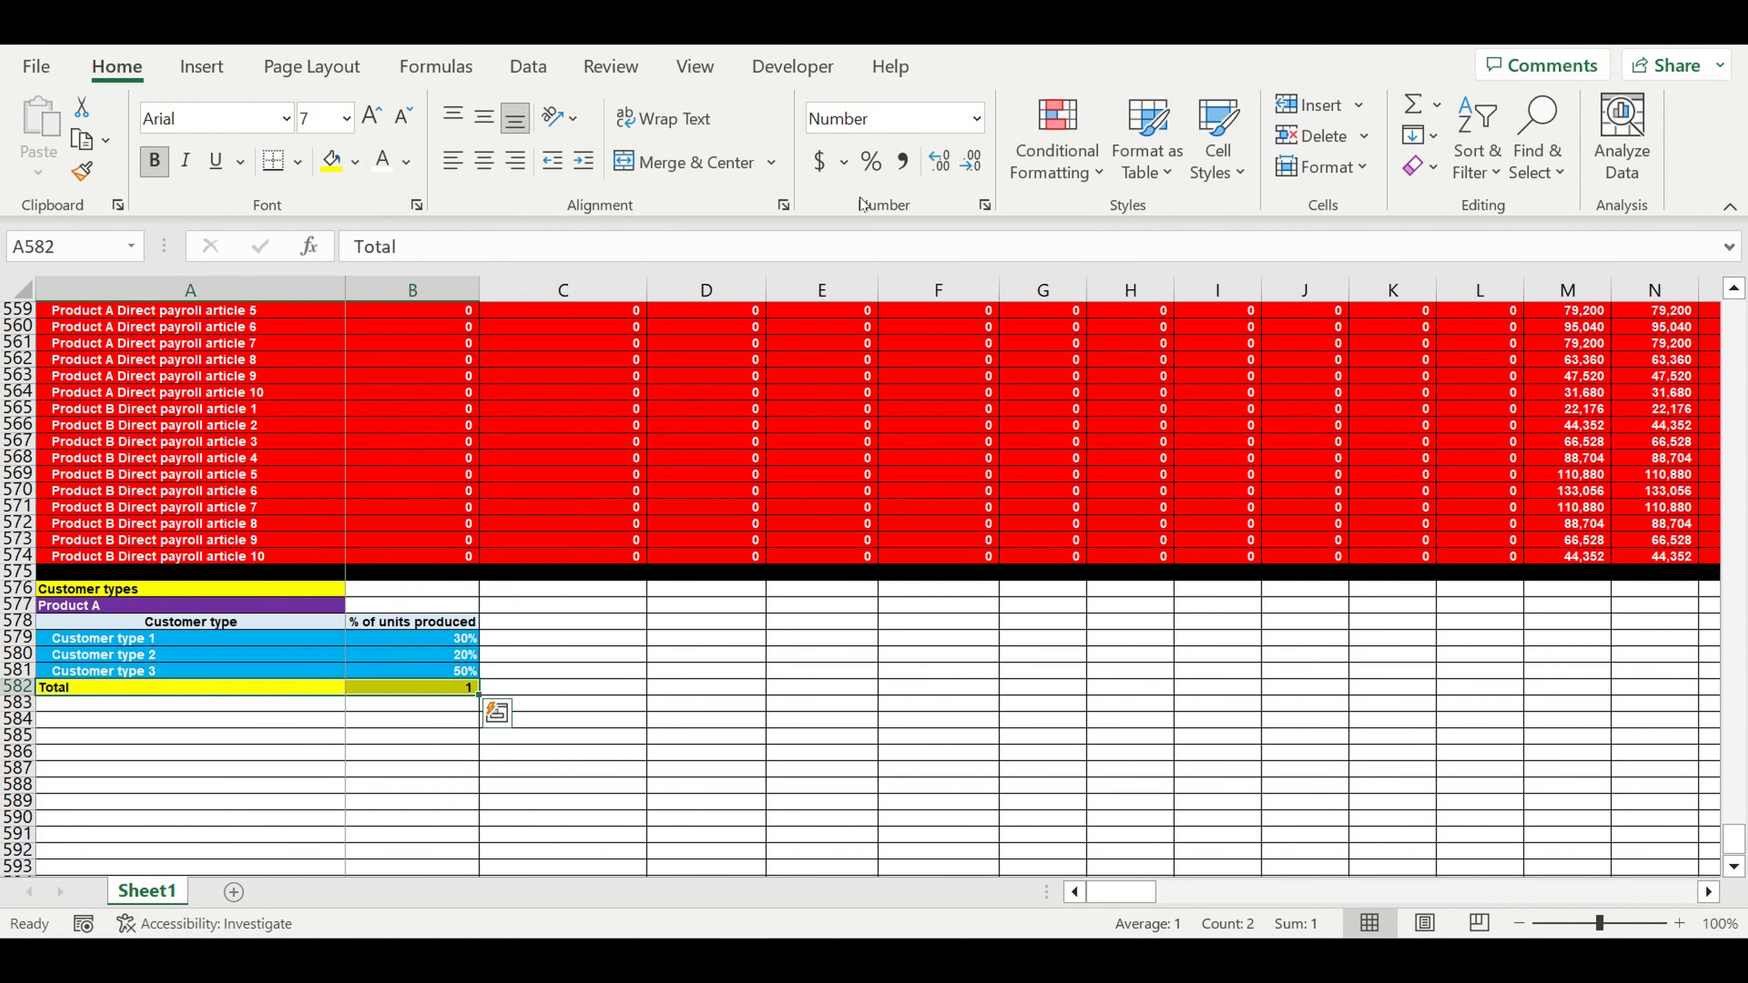
{"action": "left_click", "coordinate": [871, 163]}
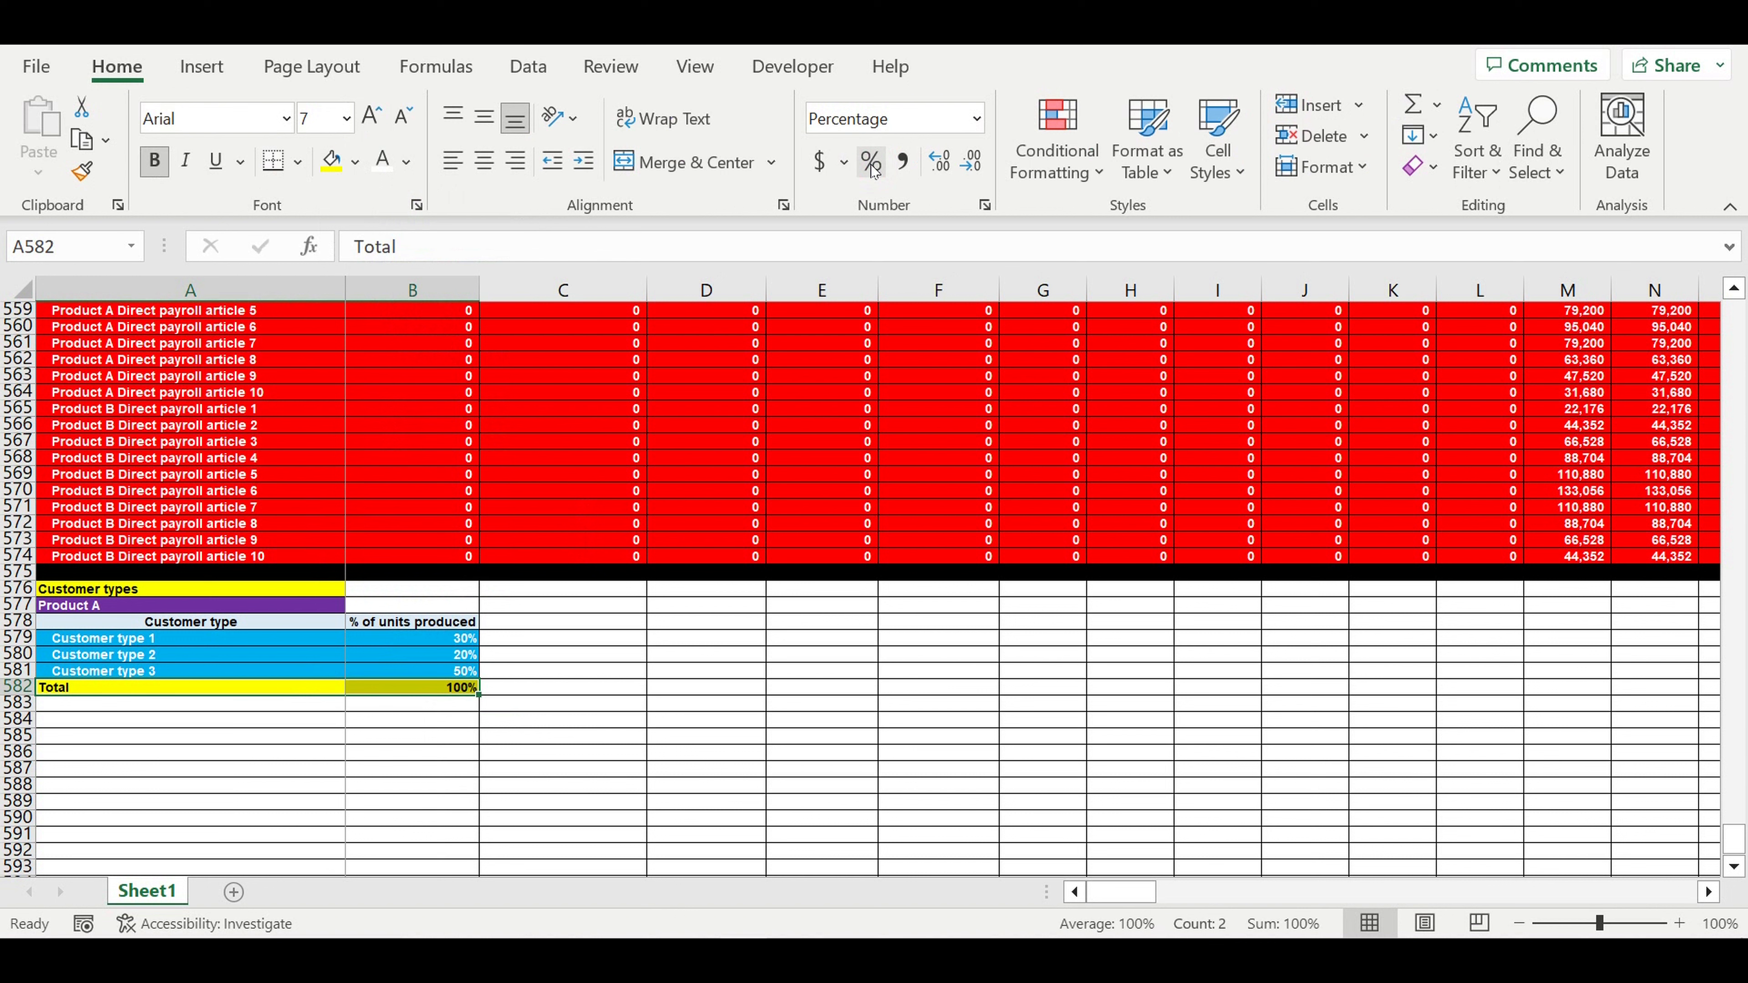
- Add a Check label below and start an IF formula testing whether B582 equals 1, returning ok or mistake
{"action": "left_click", "coordinate": [593, 702]}
{"action": "left_click", "coordinate": [296, 706]}
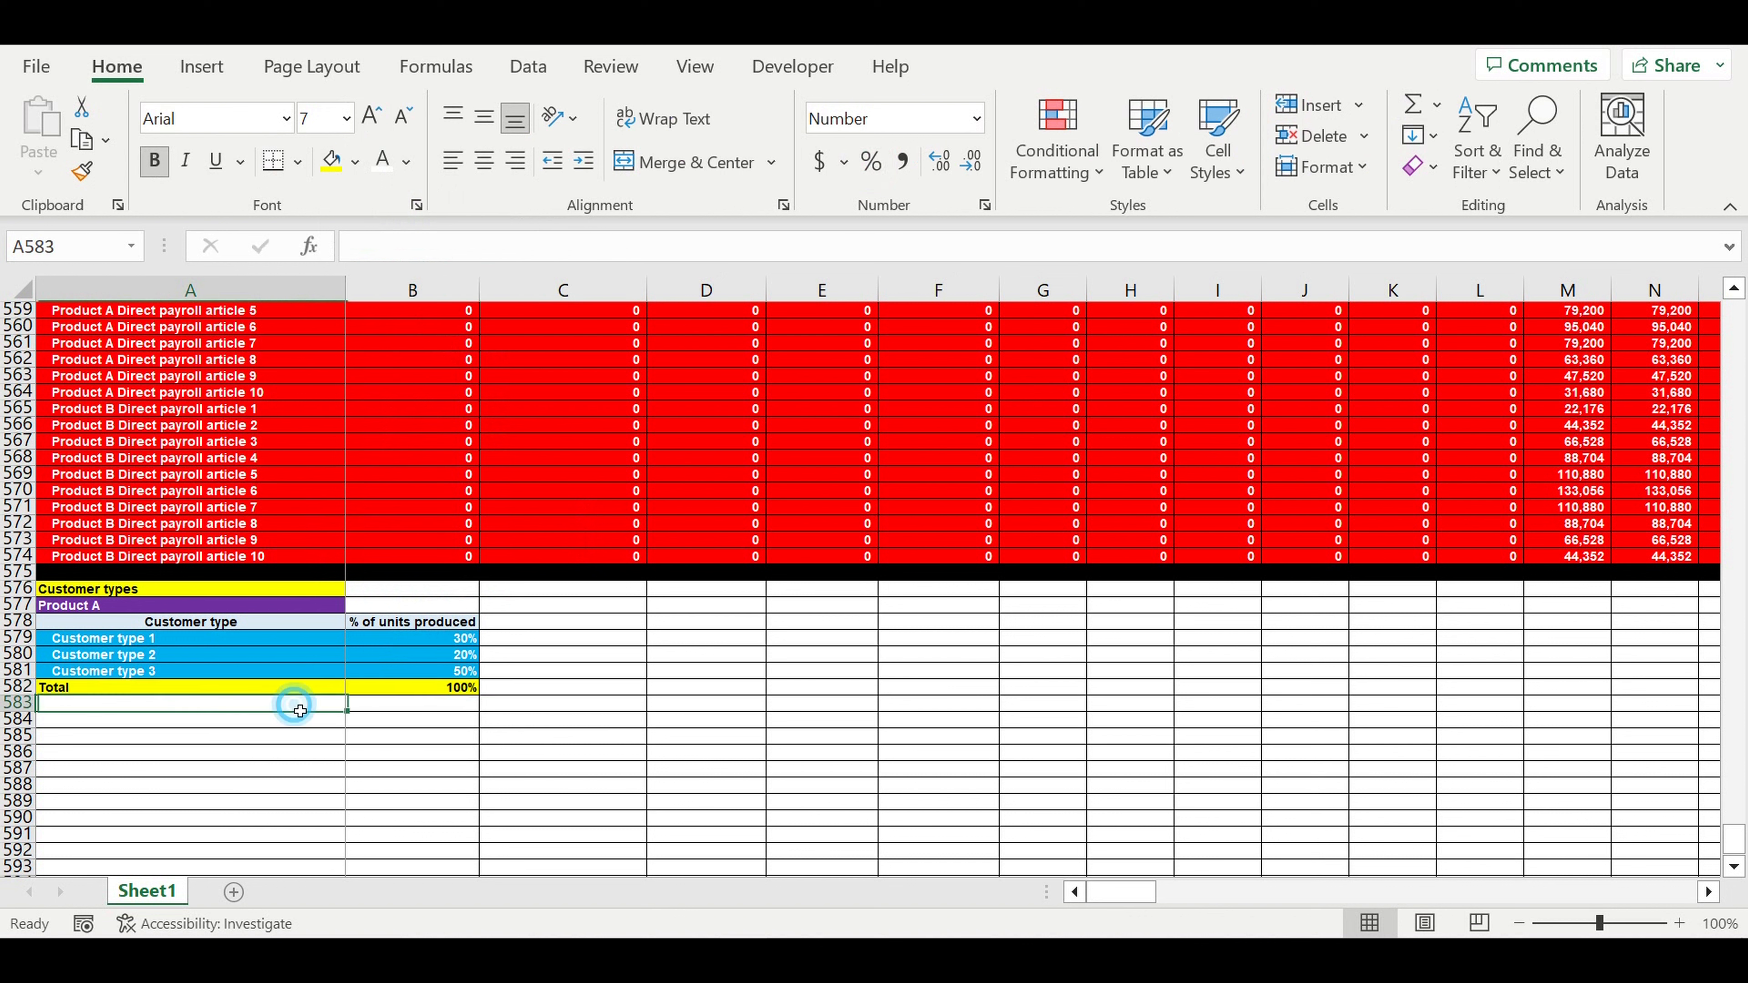
{"action": "type", "text": "Check"}
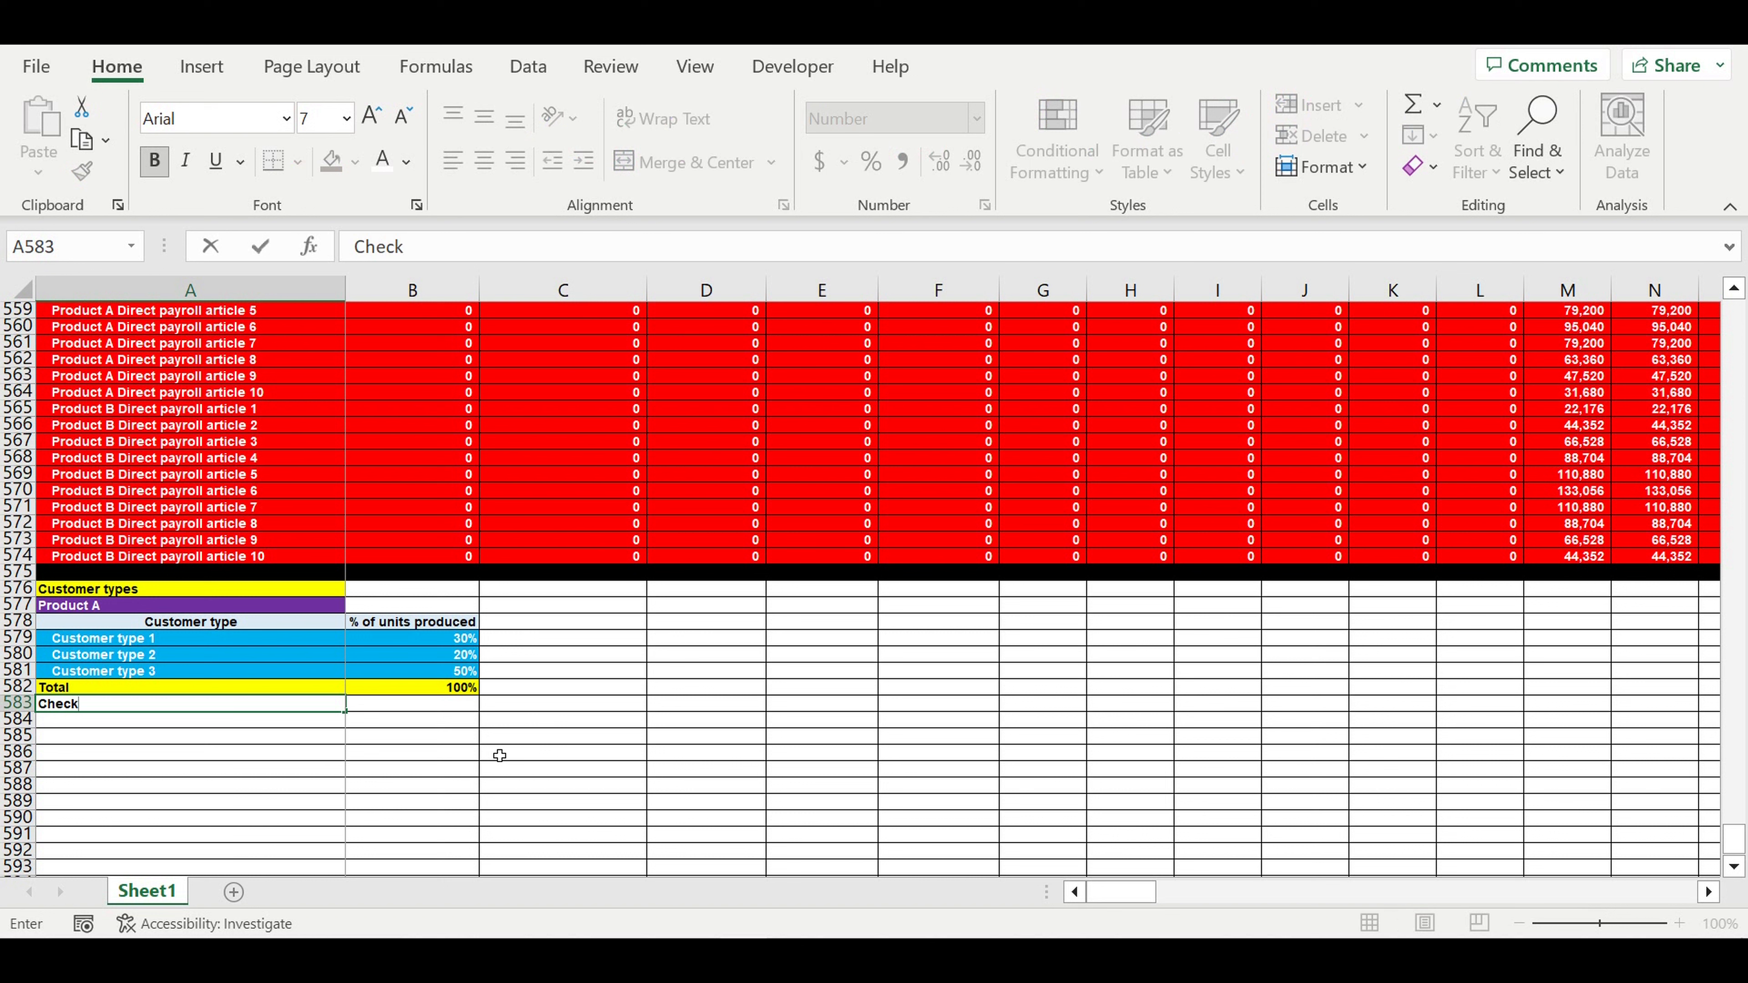
{"action": "key", "text": "Return"}
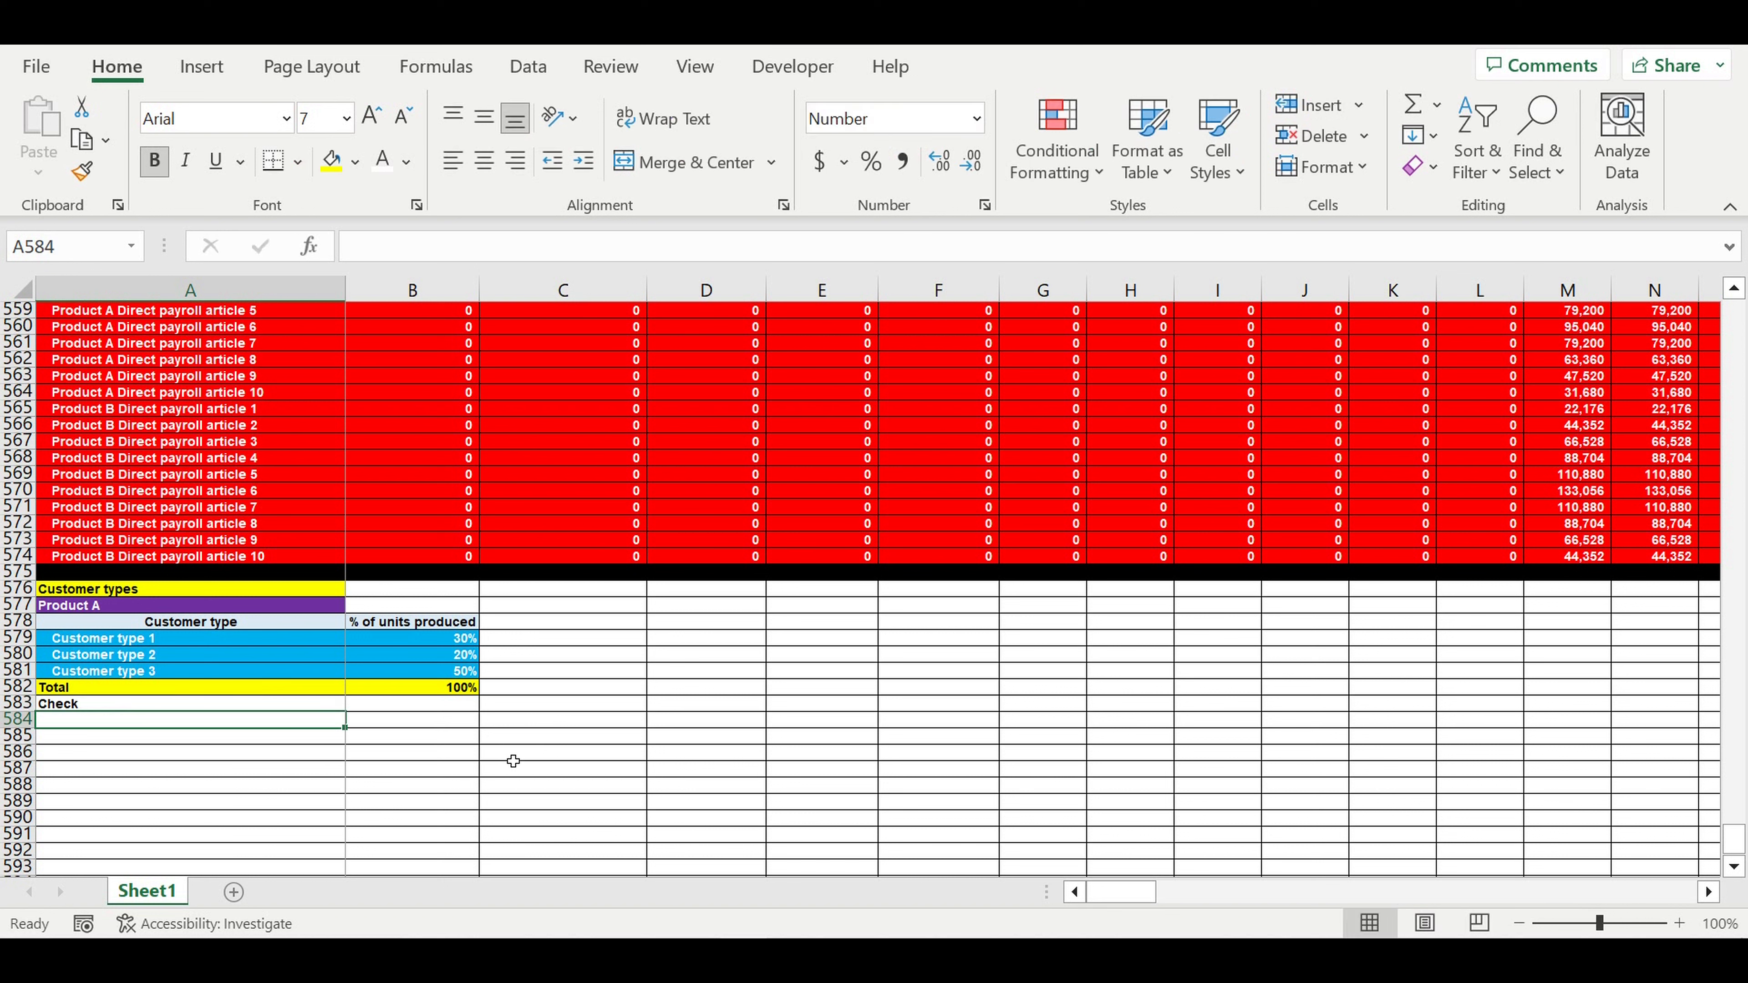
{"action": "left_click", "coordinate": [440, 707]}
{"action": "type", "text": "="}
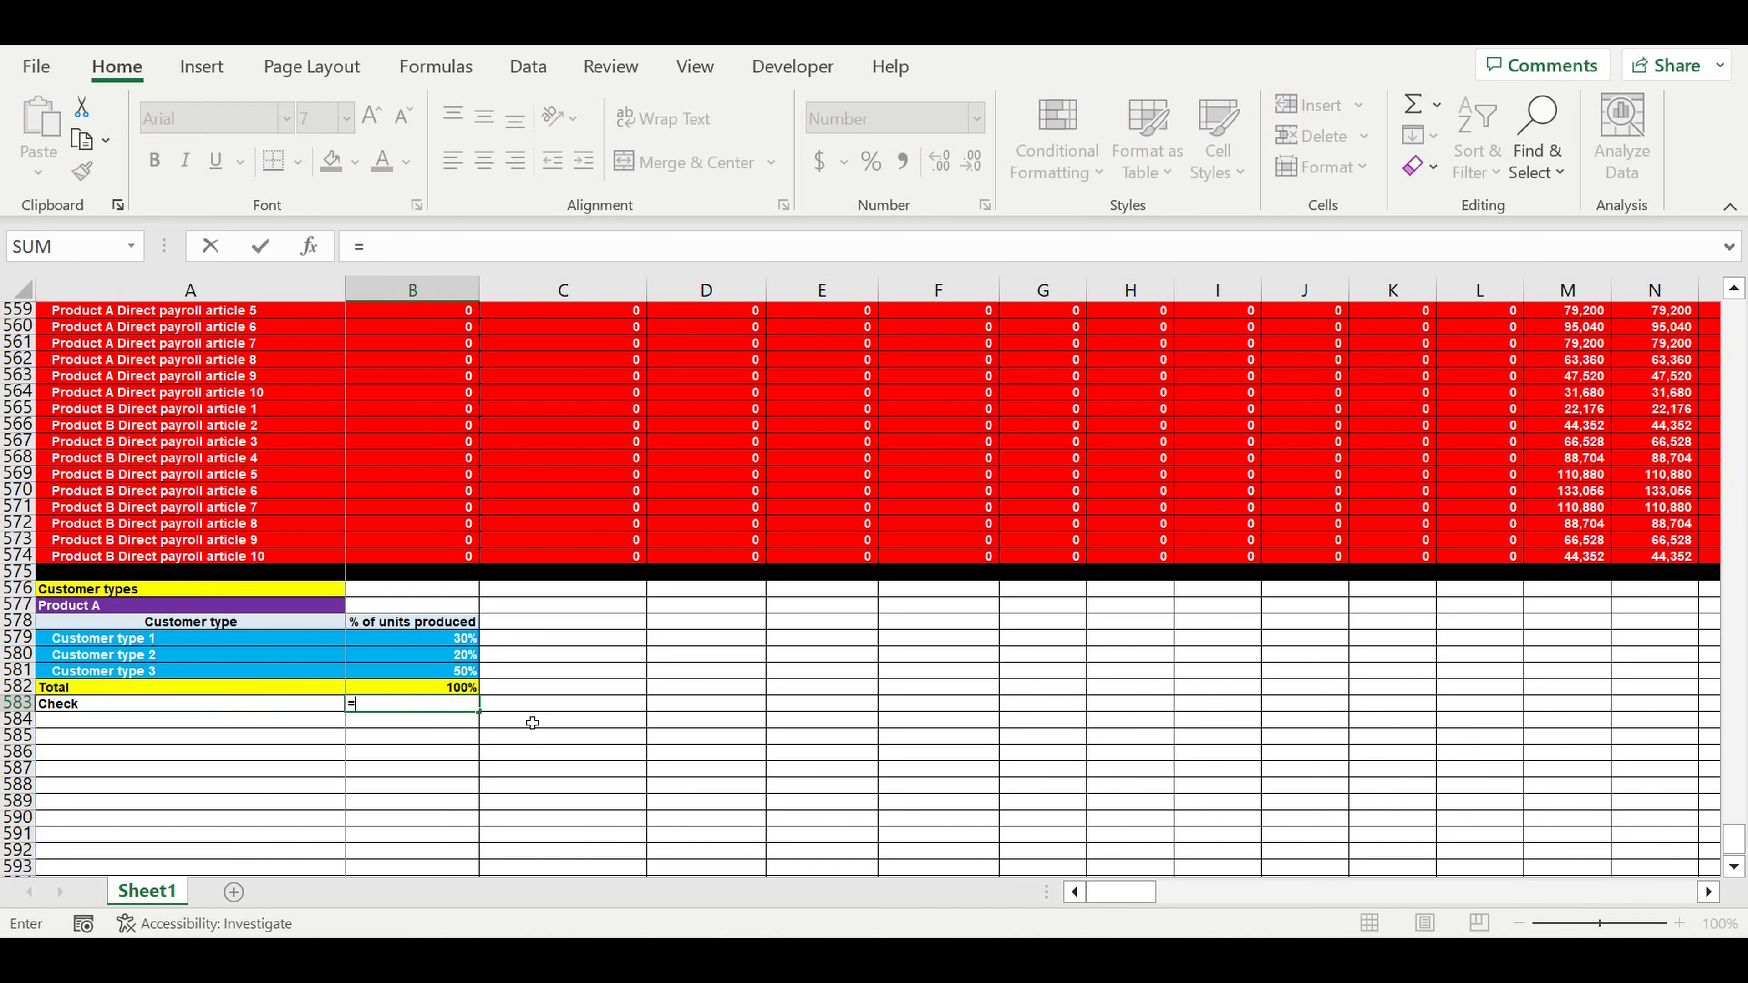
{"action": "type", "text": "if("}
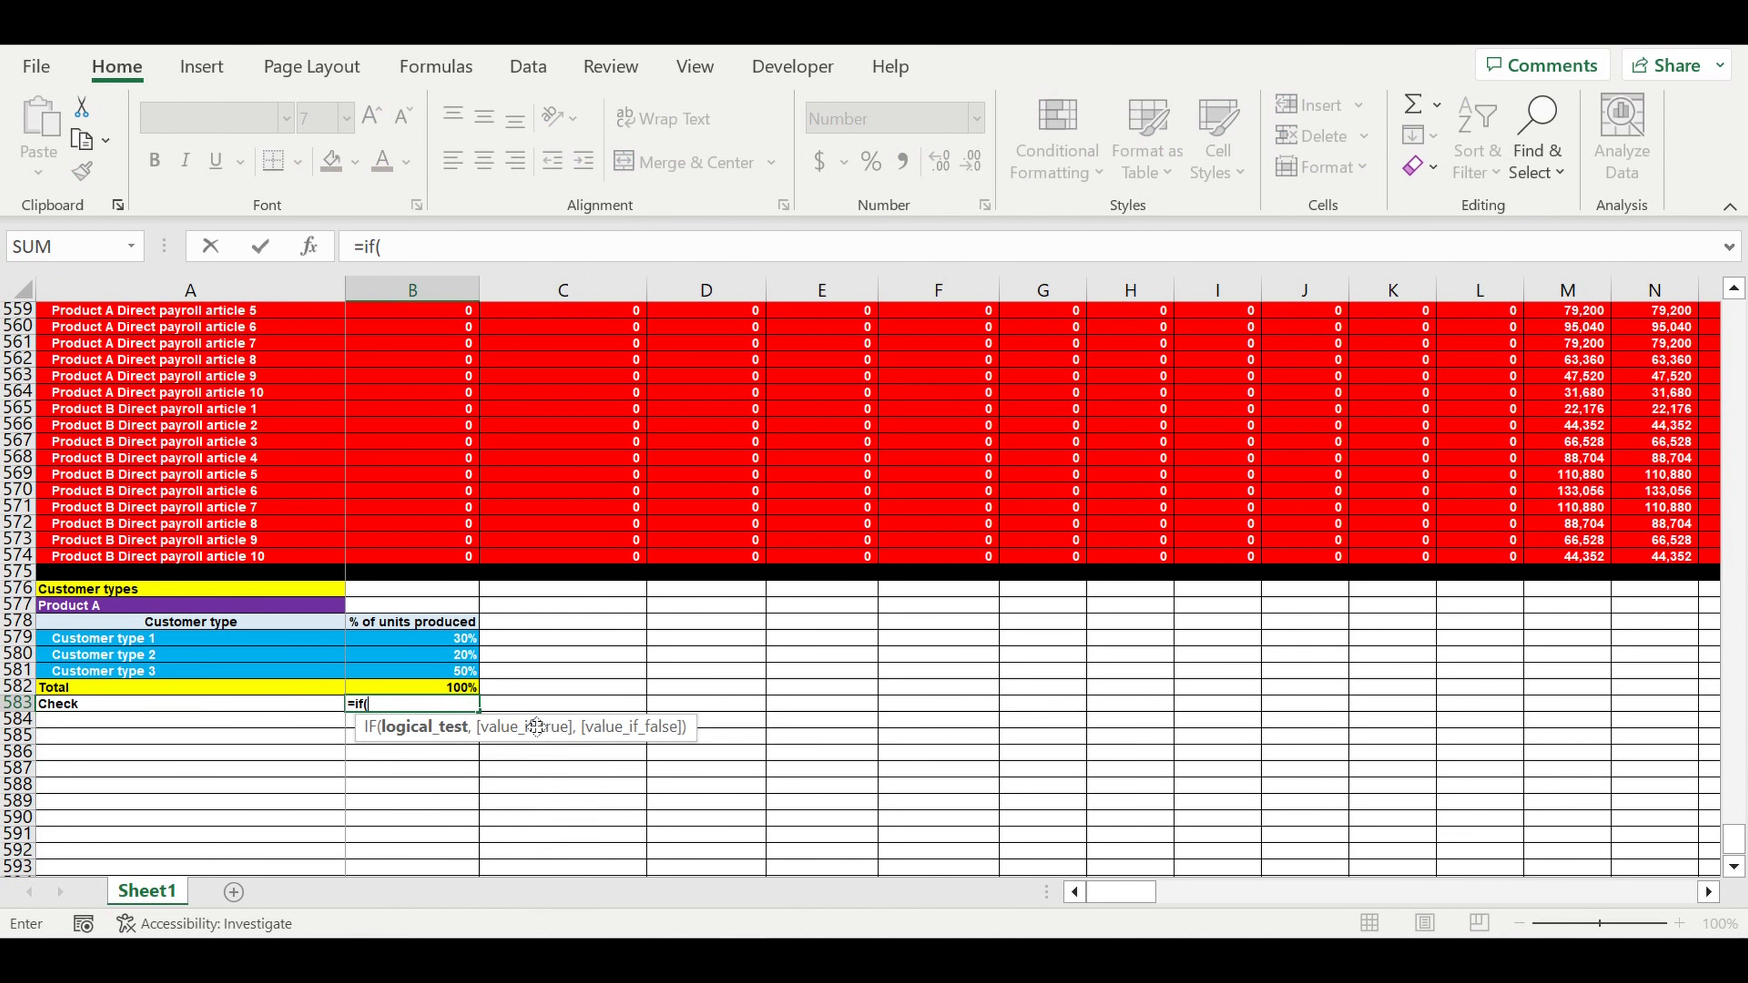
{"action": "left_click", "coordinate": [448, 692]}
{"action": "type", "text": "=1,"}
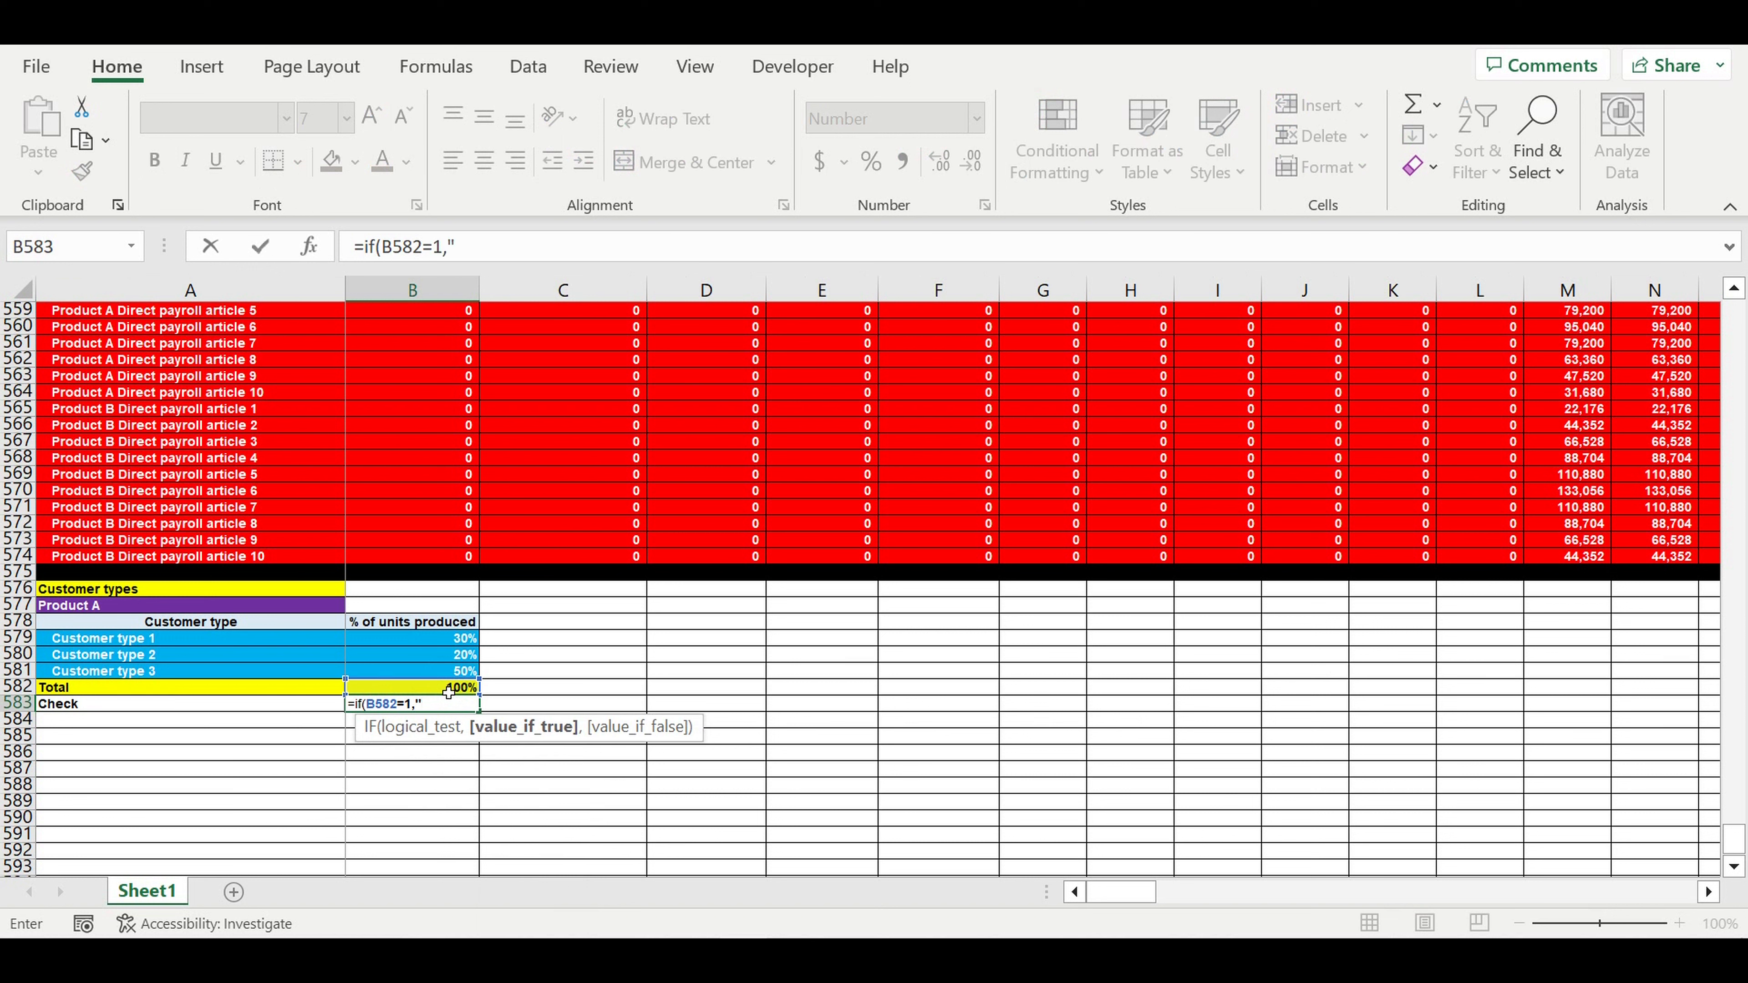
{"action": "type", "text": "\"ok"}
{"action": "type", "text": ","}
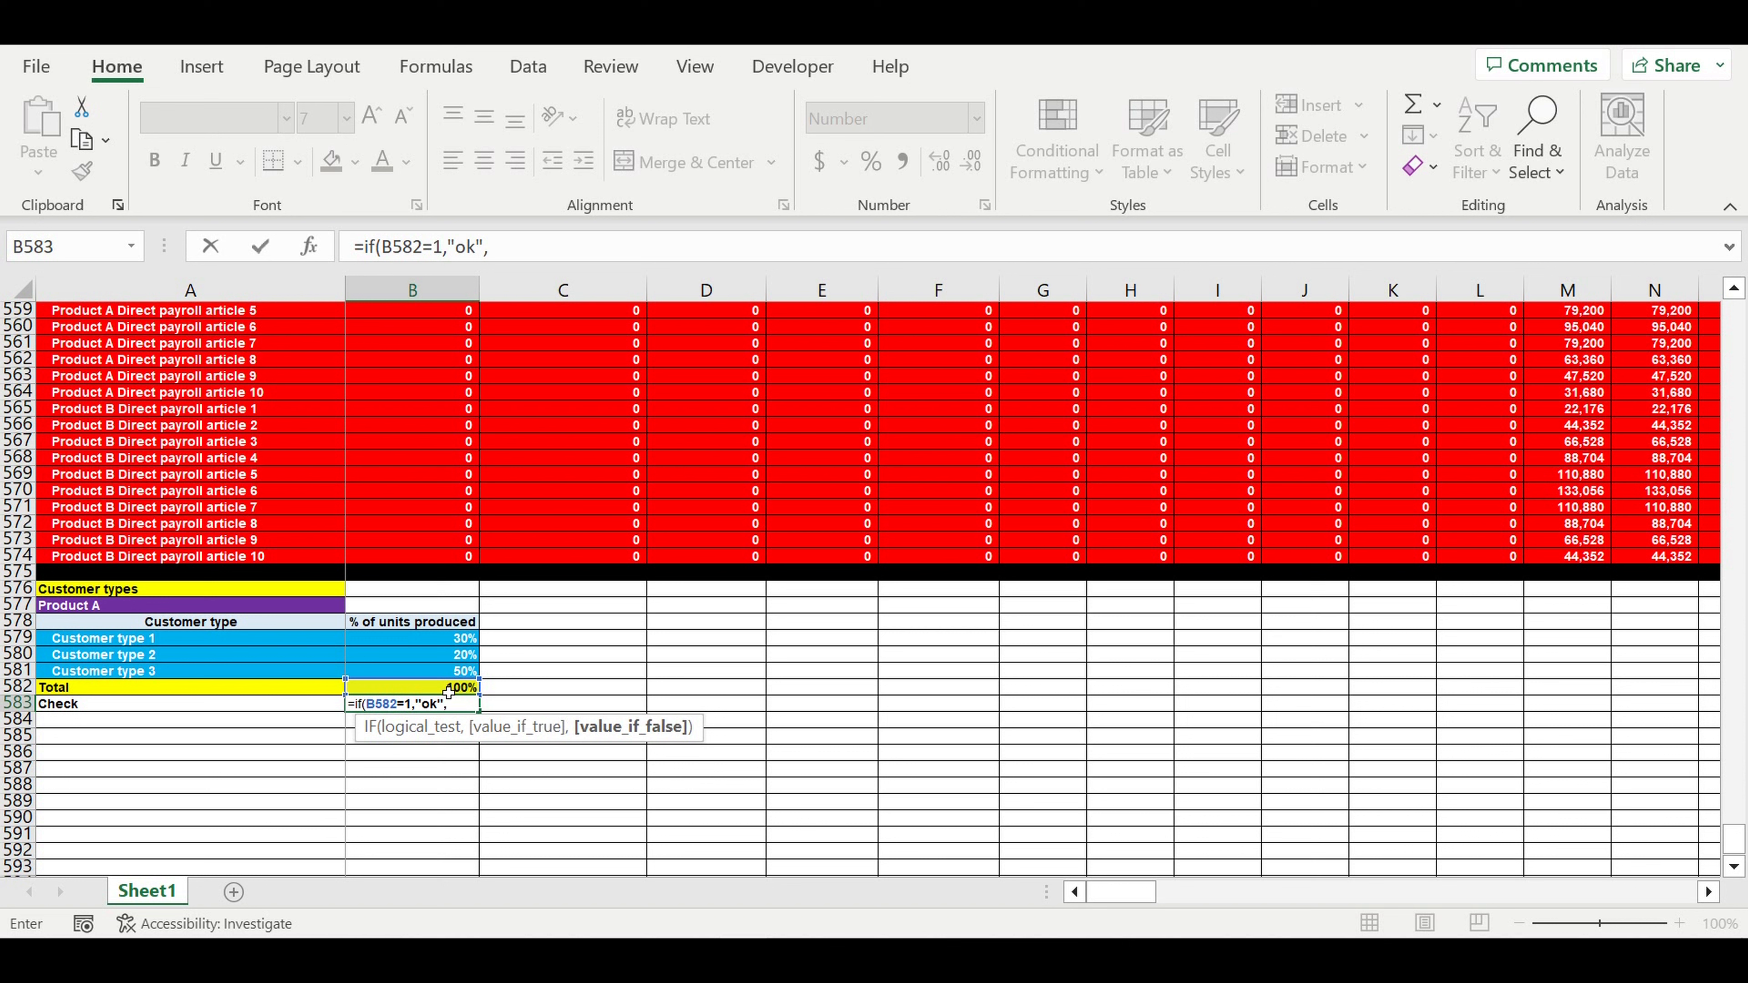
{"action": "type", "text": "\"mistake\")"}
- Commit the check formula, centre its result, and fill row 584 black as a separator
{"action": "key", "text": "Return"}
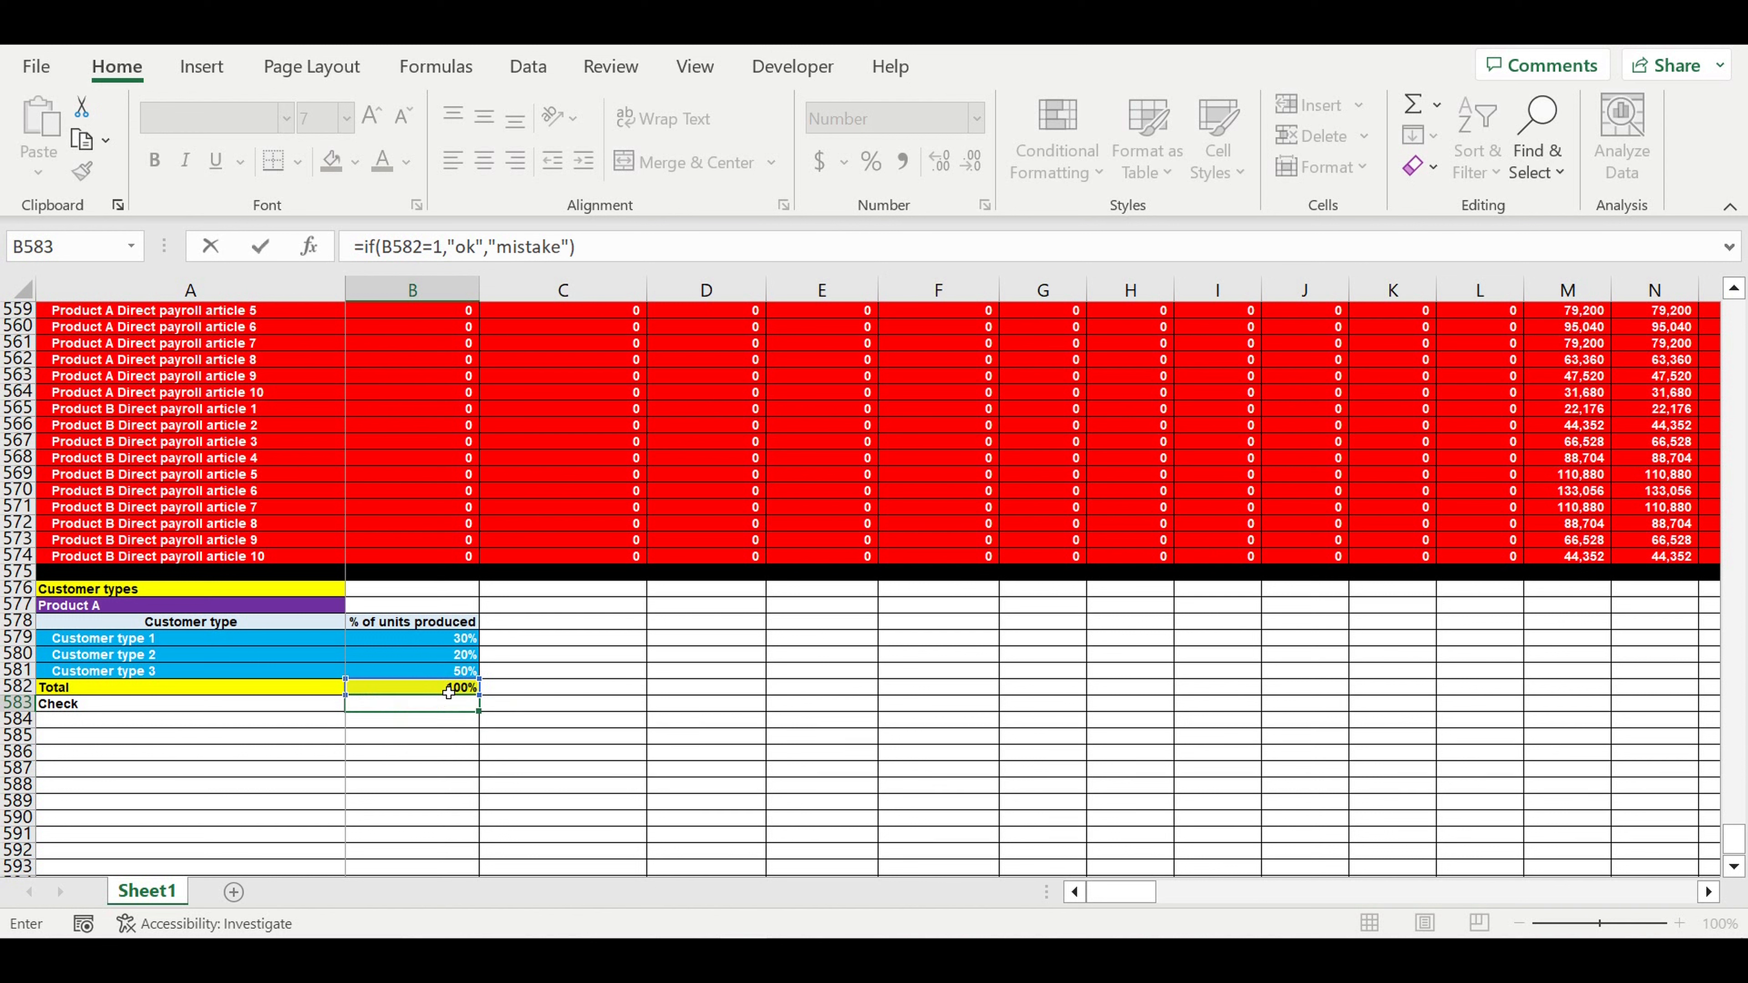
{"action": "left_click", "coordinate": [418, 703]}
{"action": "left_click", "coordinate": [482, 172]}
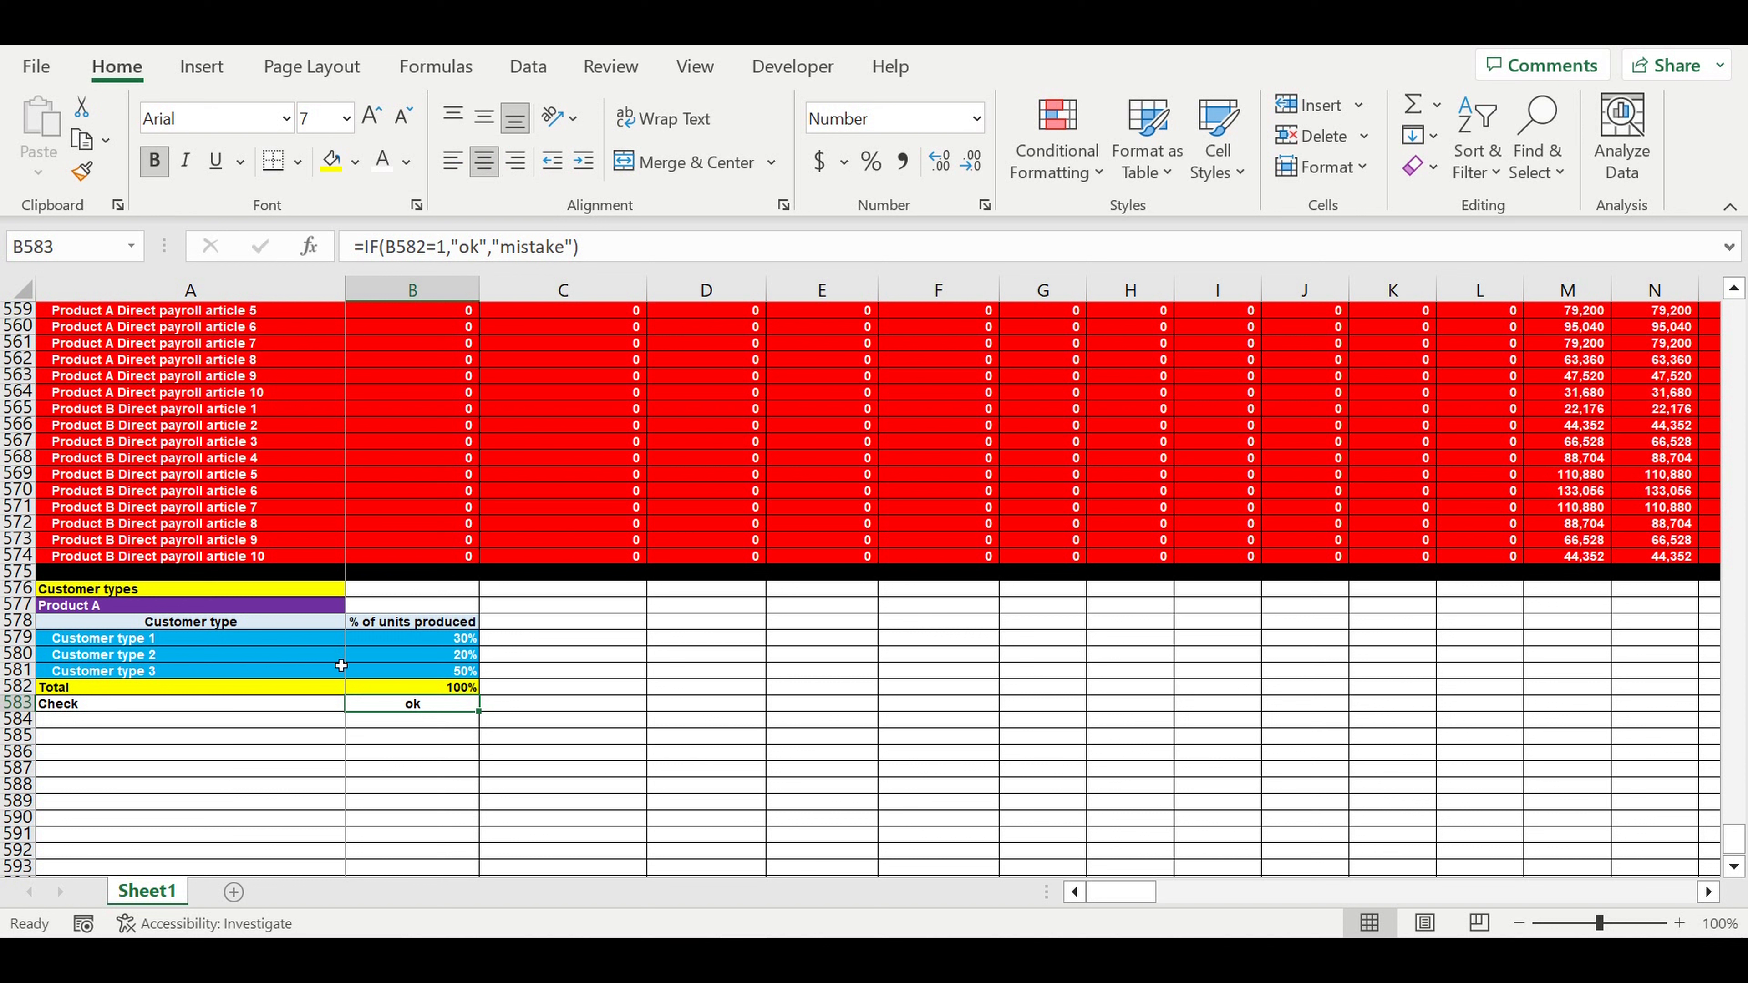
{"action": "left_click", "coordinate": [18, 719]}
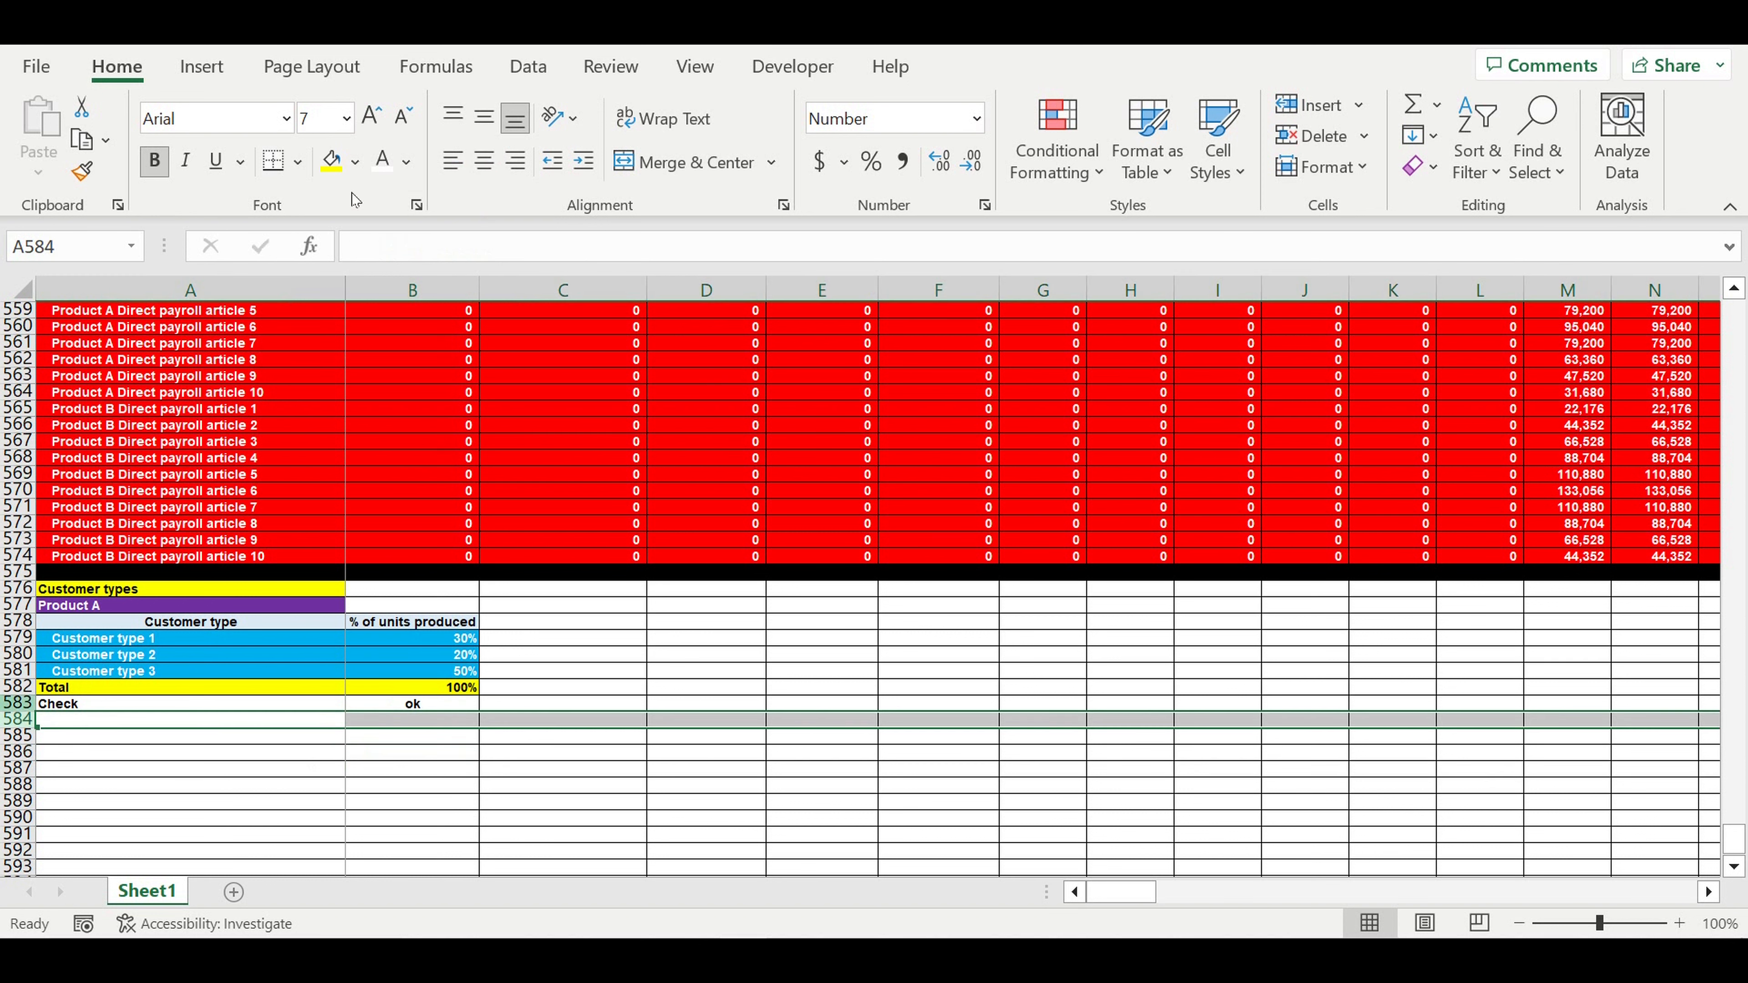
{"action": "left_click", "coordinate": [362, 169]}
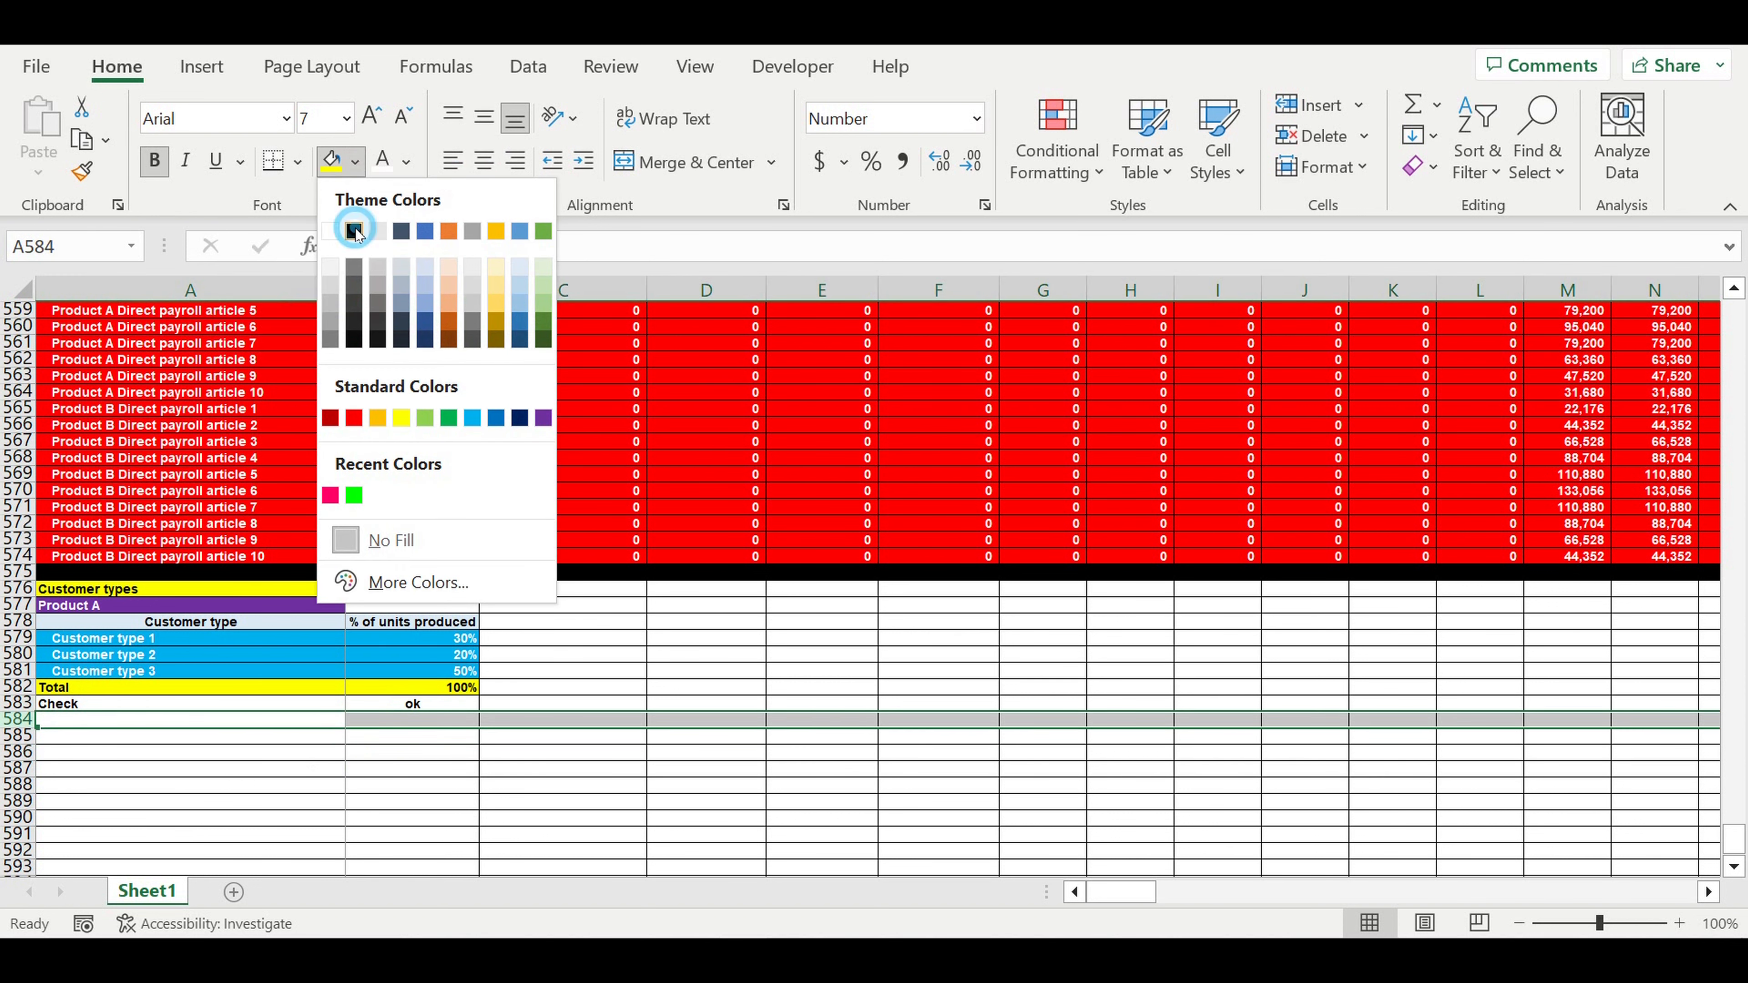
{"action": "left_click", "coordinate": [359, 227]}
- Review the check result and the sum of the three customer type shares
{"action": "left_click", "coordinate": [403, 703]}
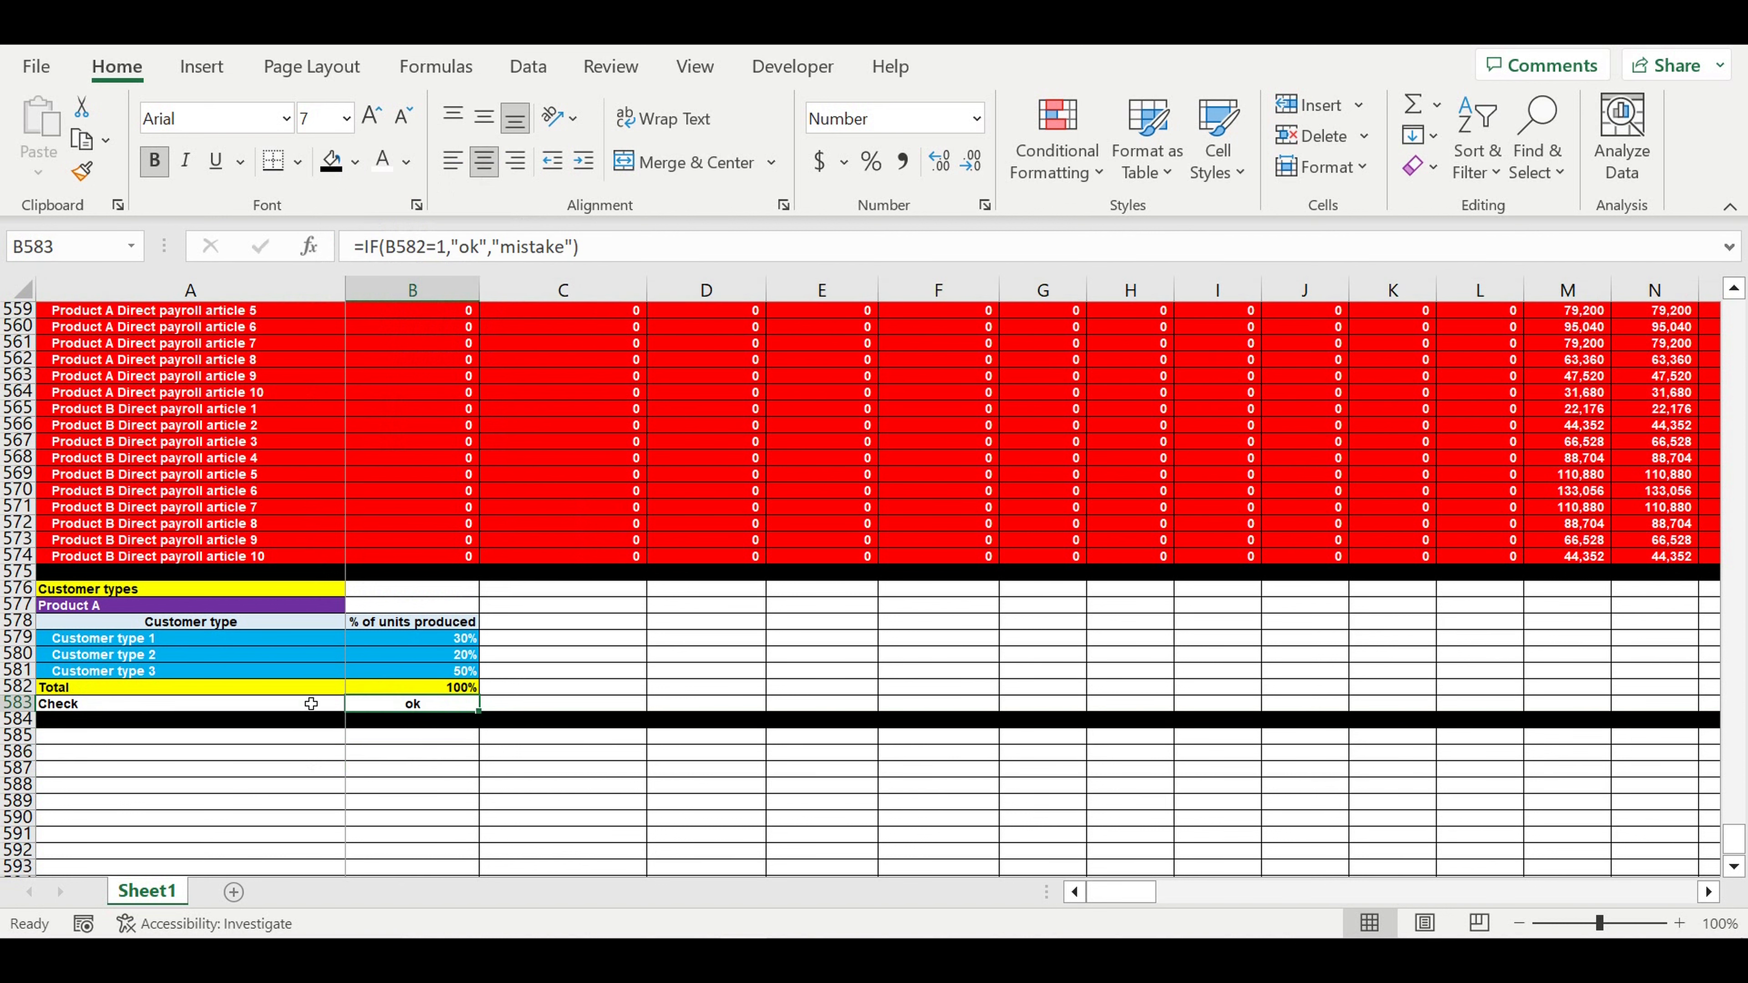
{"action": "left_click_drag", "start_coordinate": [306, 707], "coordinate": [444, 705]}
{"action": "left_click", "coordinate": [585, 672]}
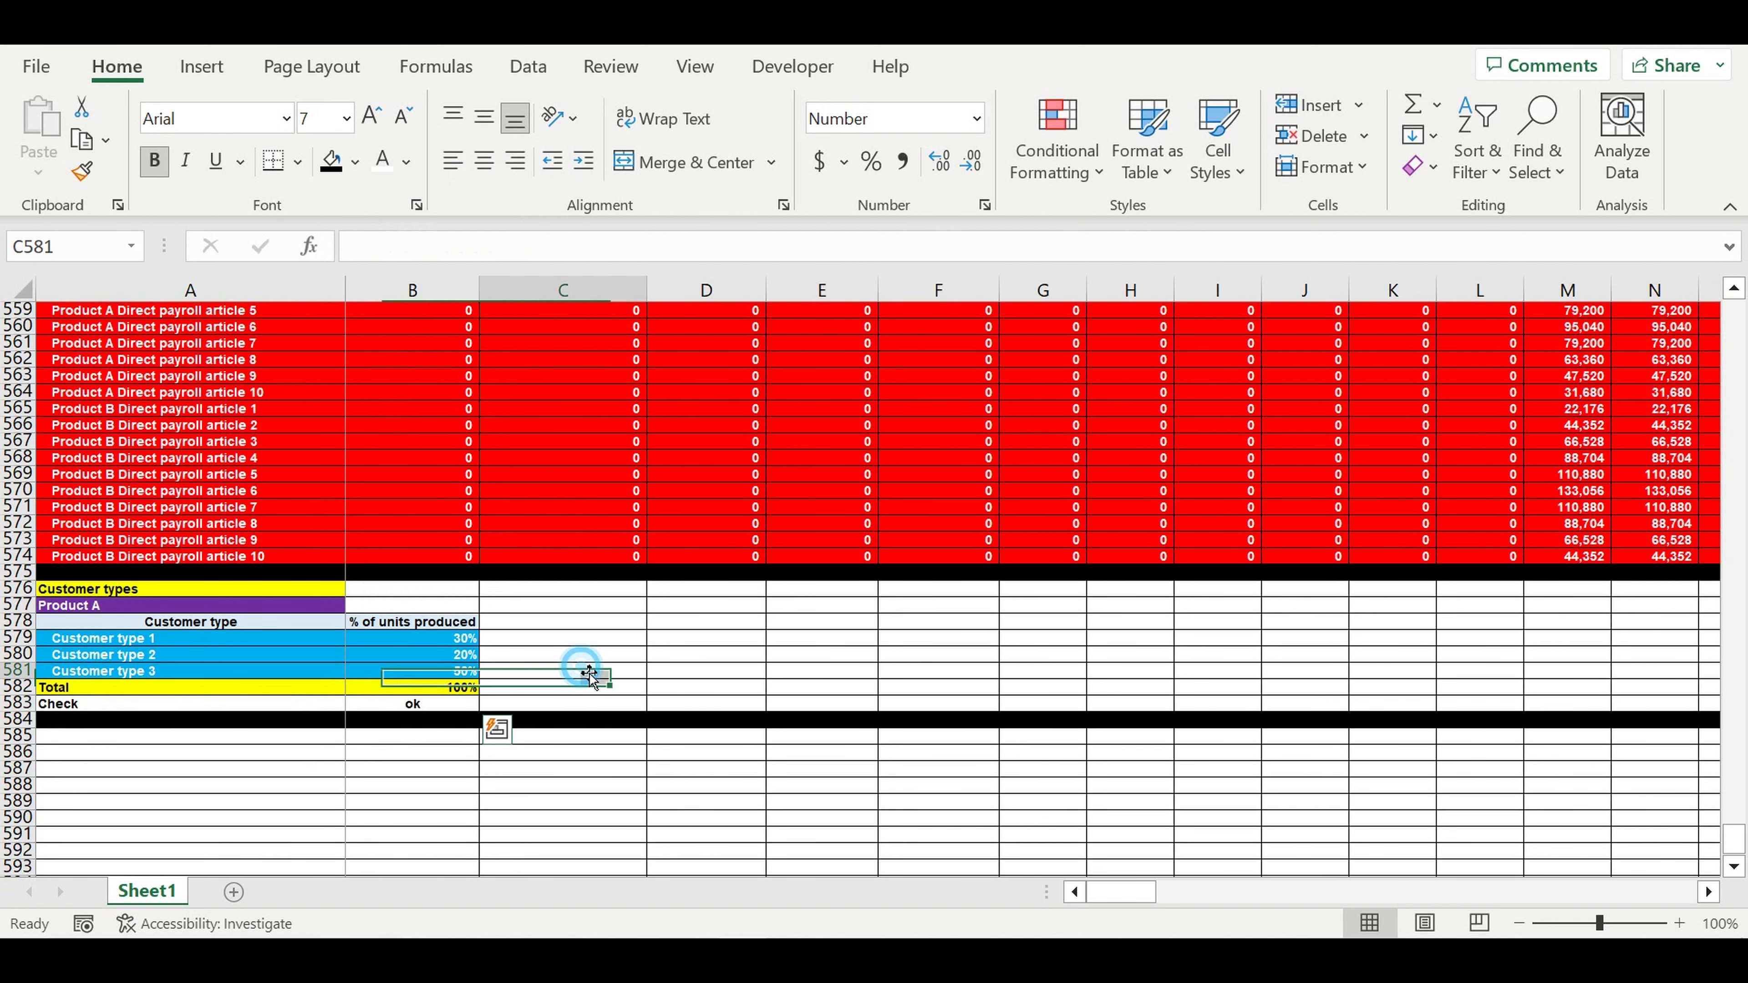
{"action": "left_click", "coordinate": [456, 708]}
{"action": "left_click_drag", "start_coordinate": [441, 638], "coordinate": [446, 674]}
{"action": "left_click", "coordinate": [583, 673]}
- Test the check by setting Customer type 1 to 31% and 29%, then restore 30%
{"action": "left_click", "coordinate": [452, 642]}
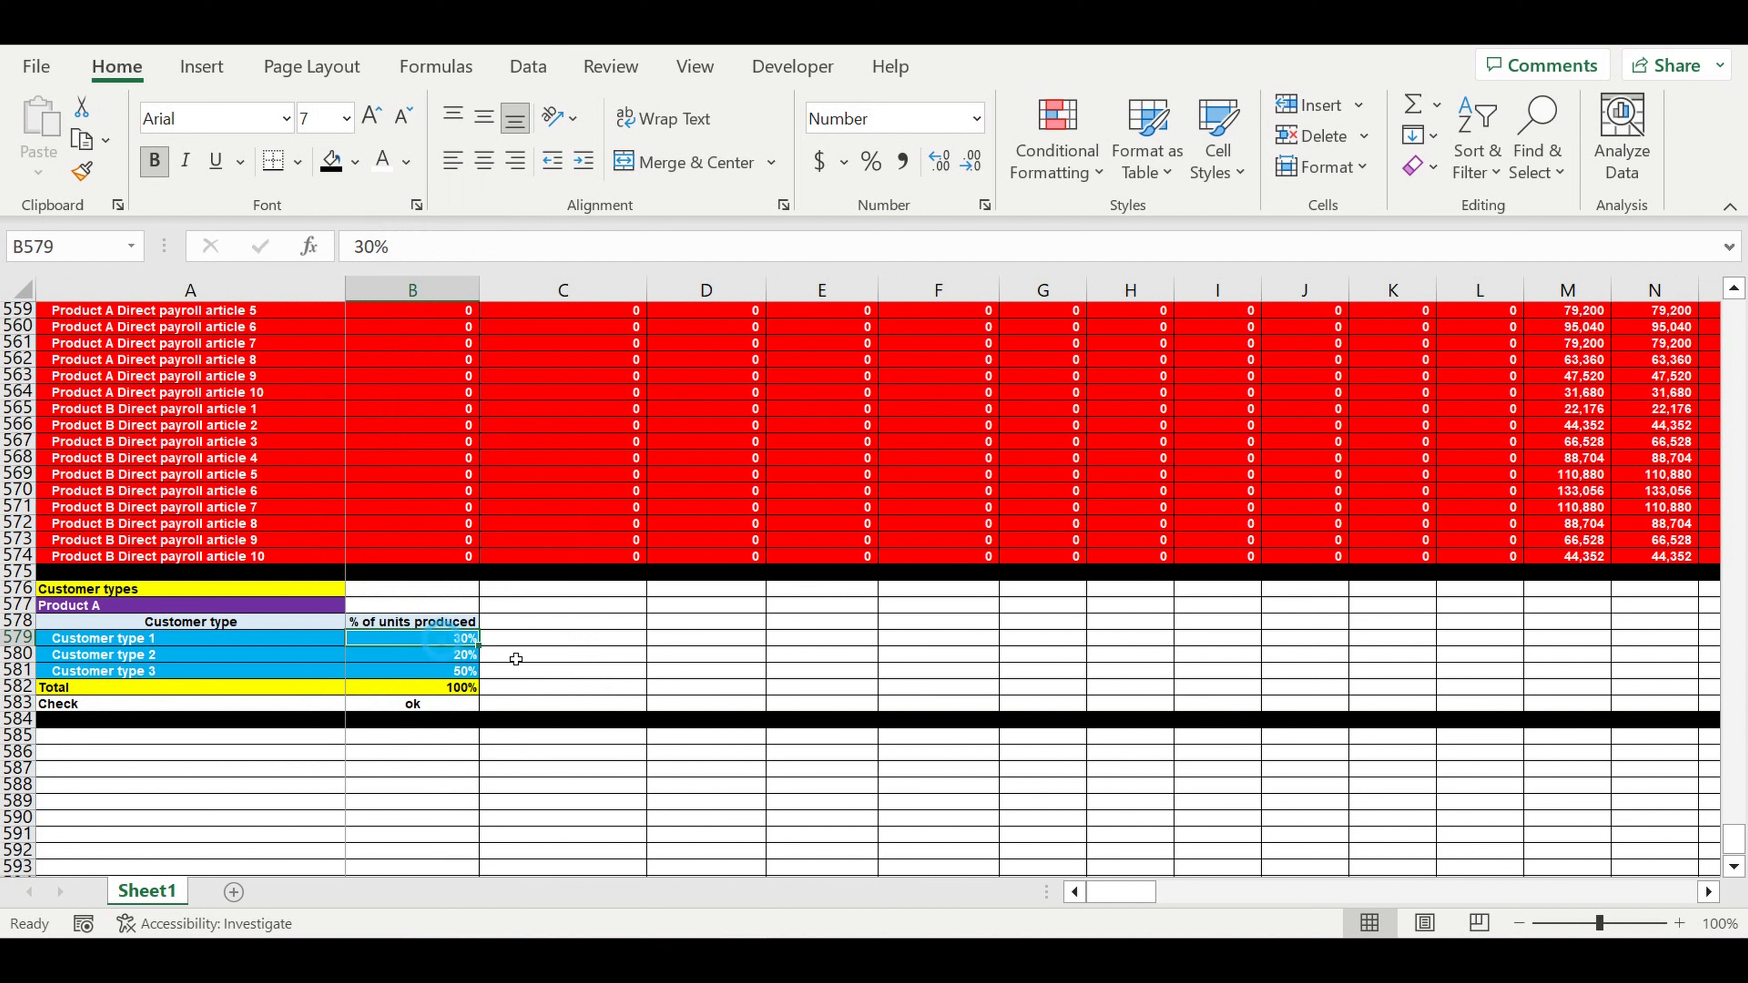
{"action": "type", "text": "31"}
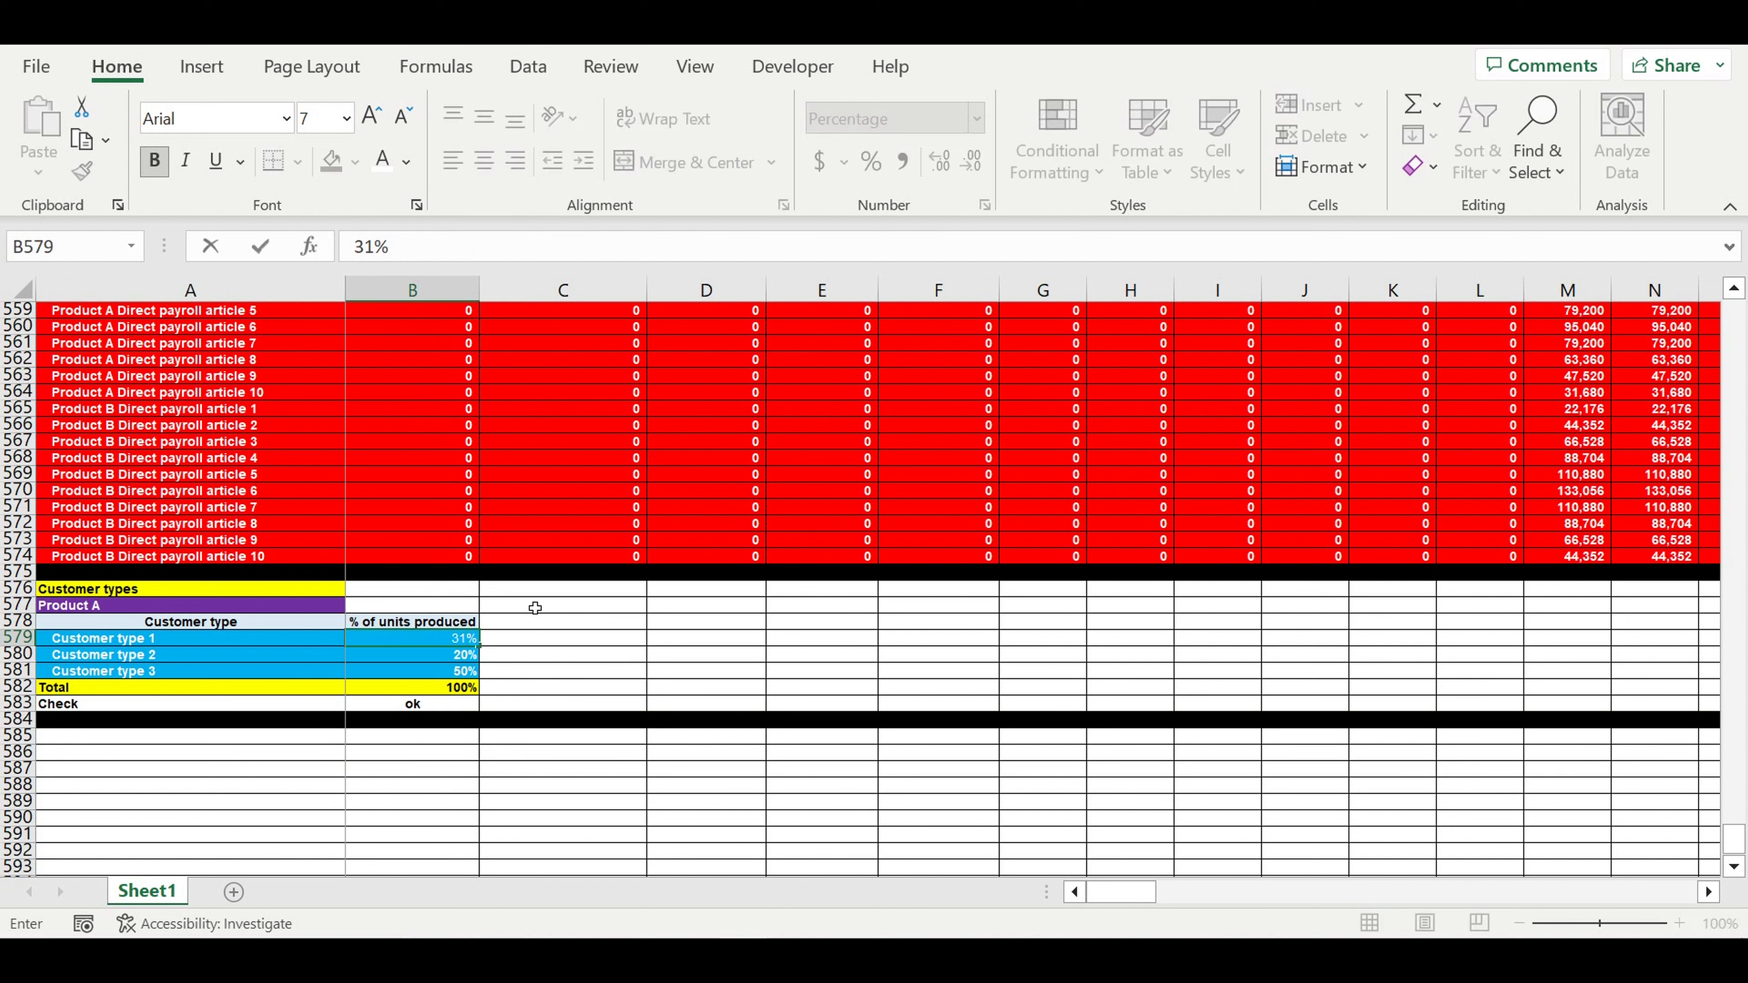
{"action": "key", "text": "Return"}
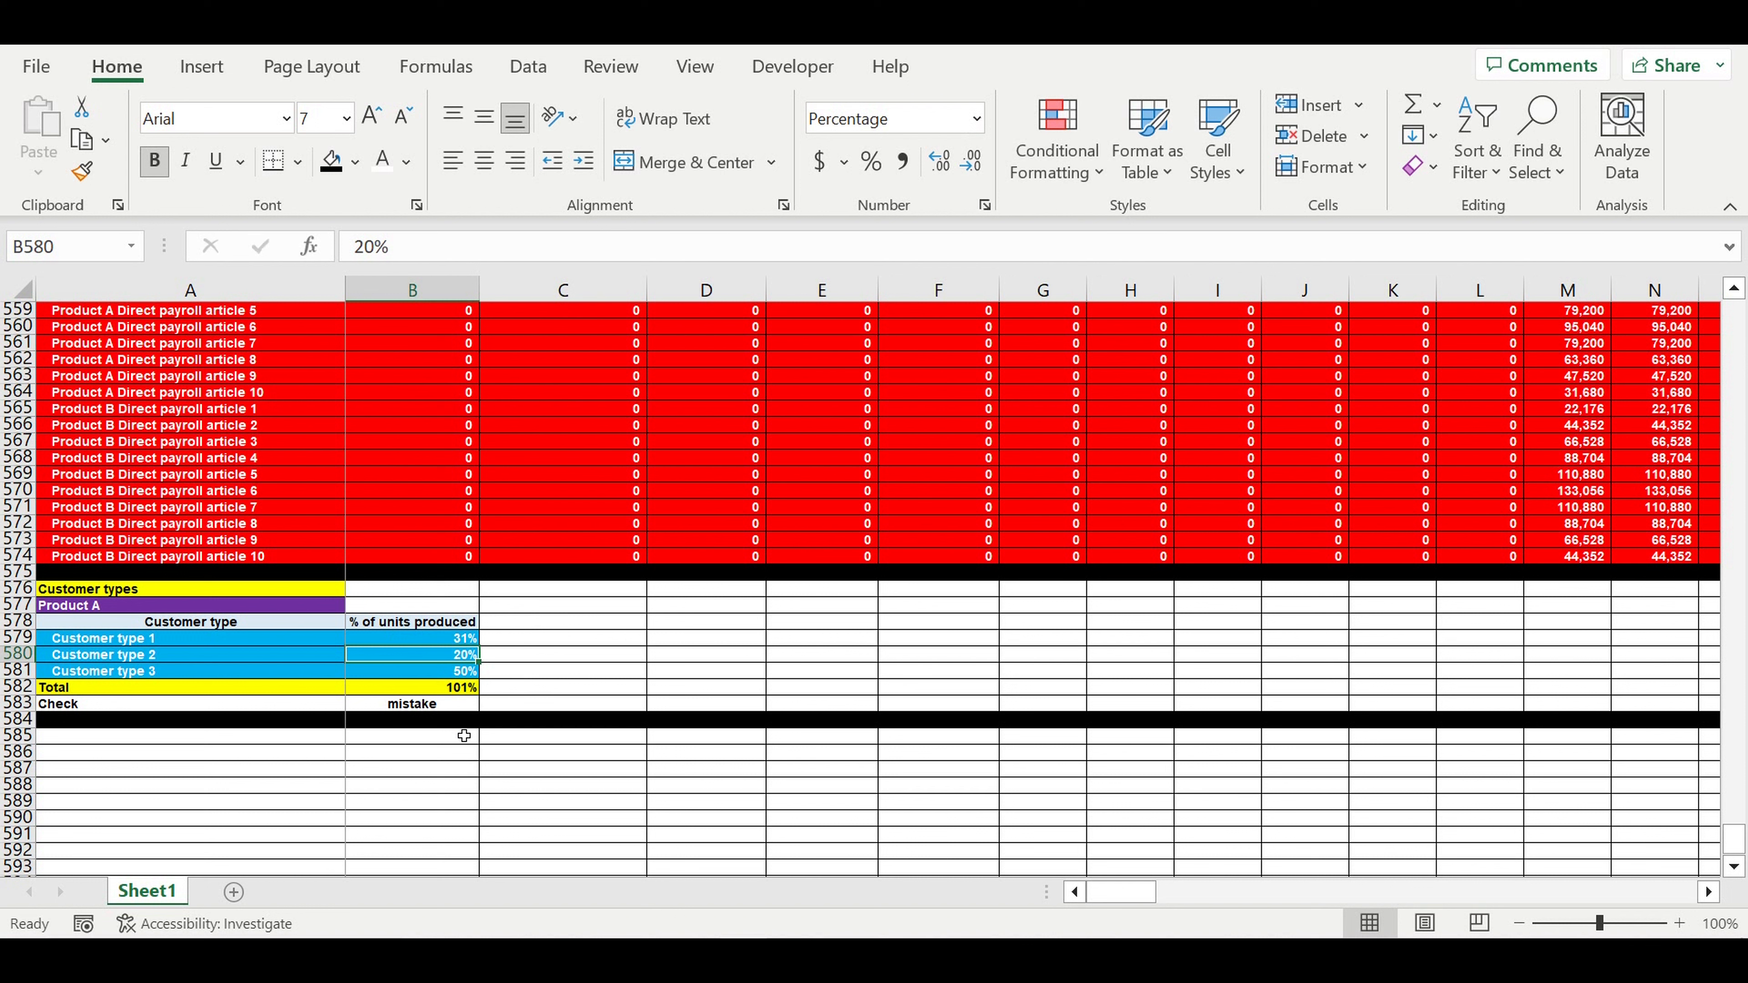
{"action": "left_click", "coordinate": [428, 709]}
{"action": "left_click", "coordinate": [454, 639]}
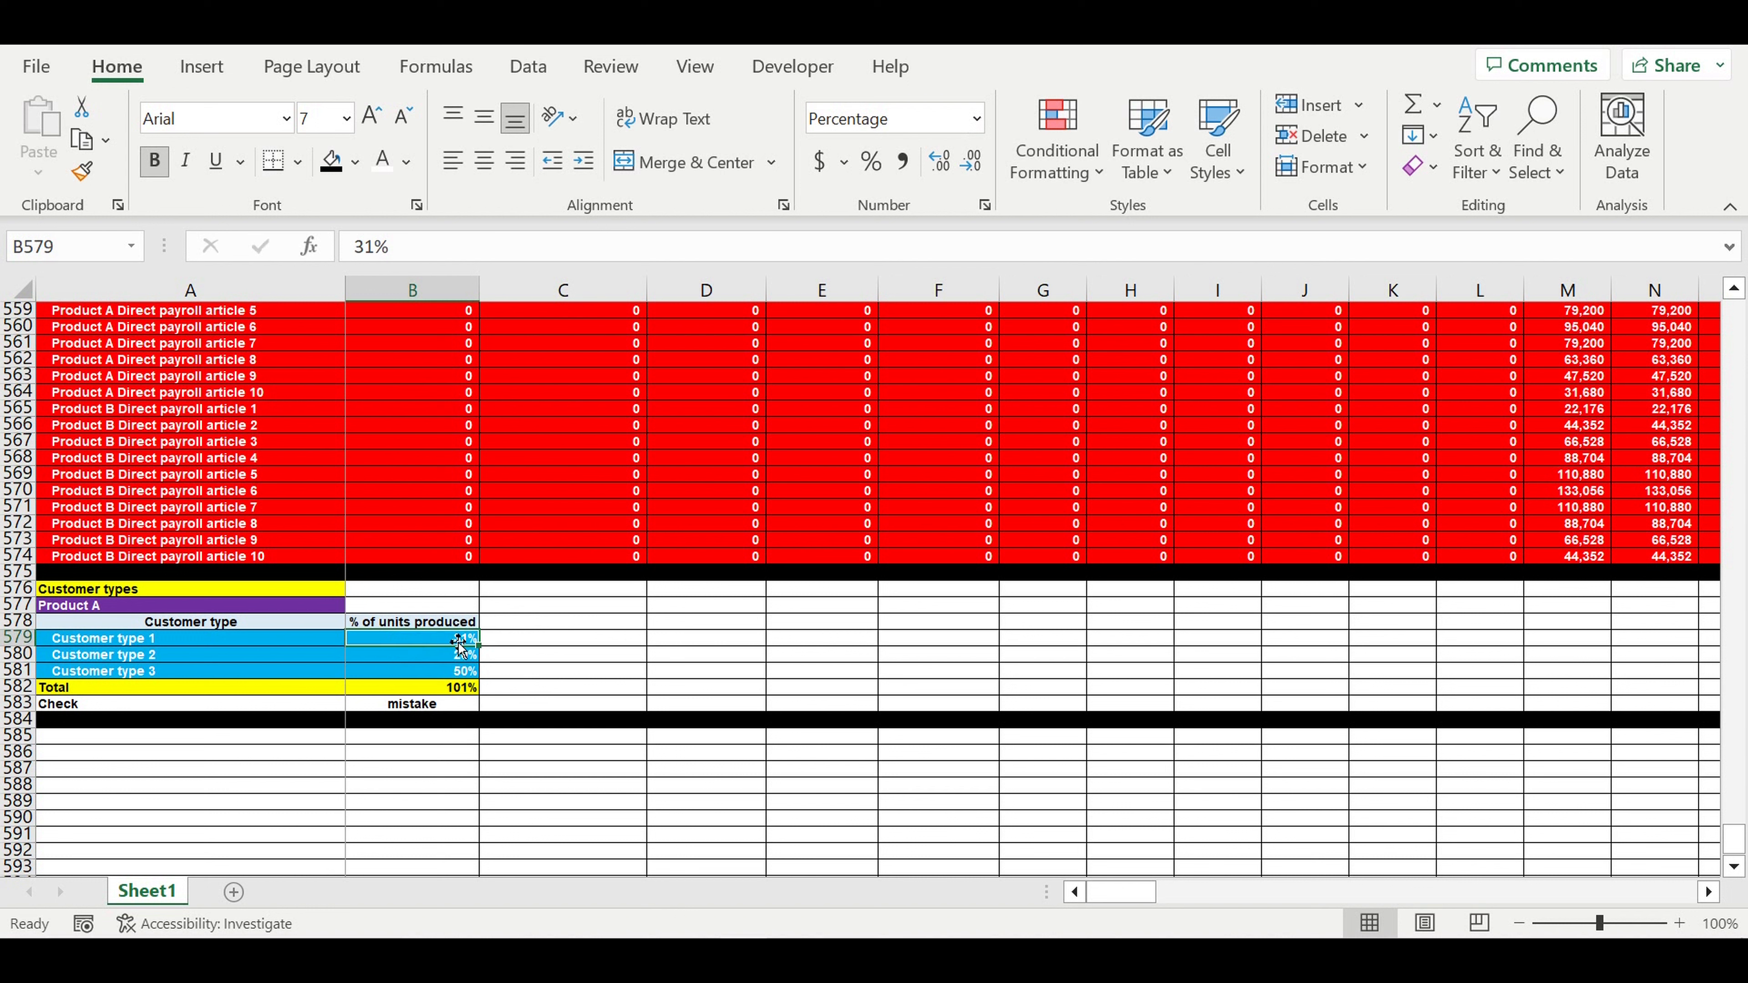
{"action": "type", "text": "29"}
{"action": "key", "text": "Return"}
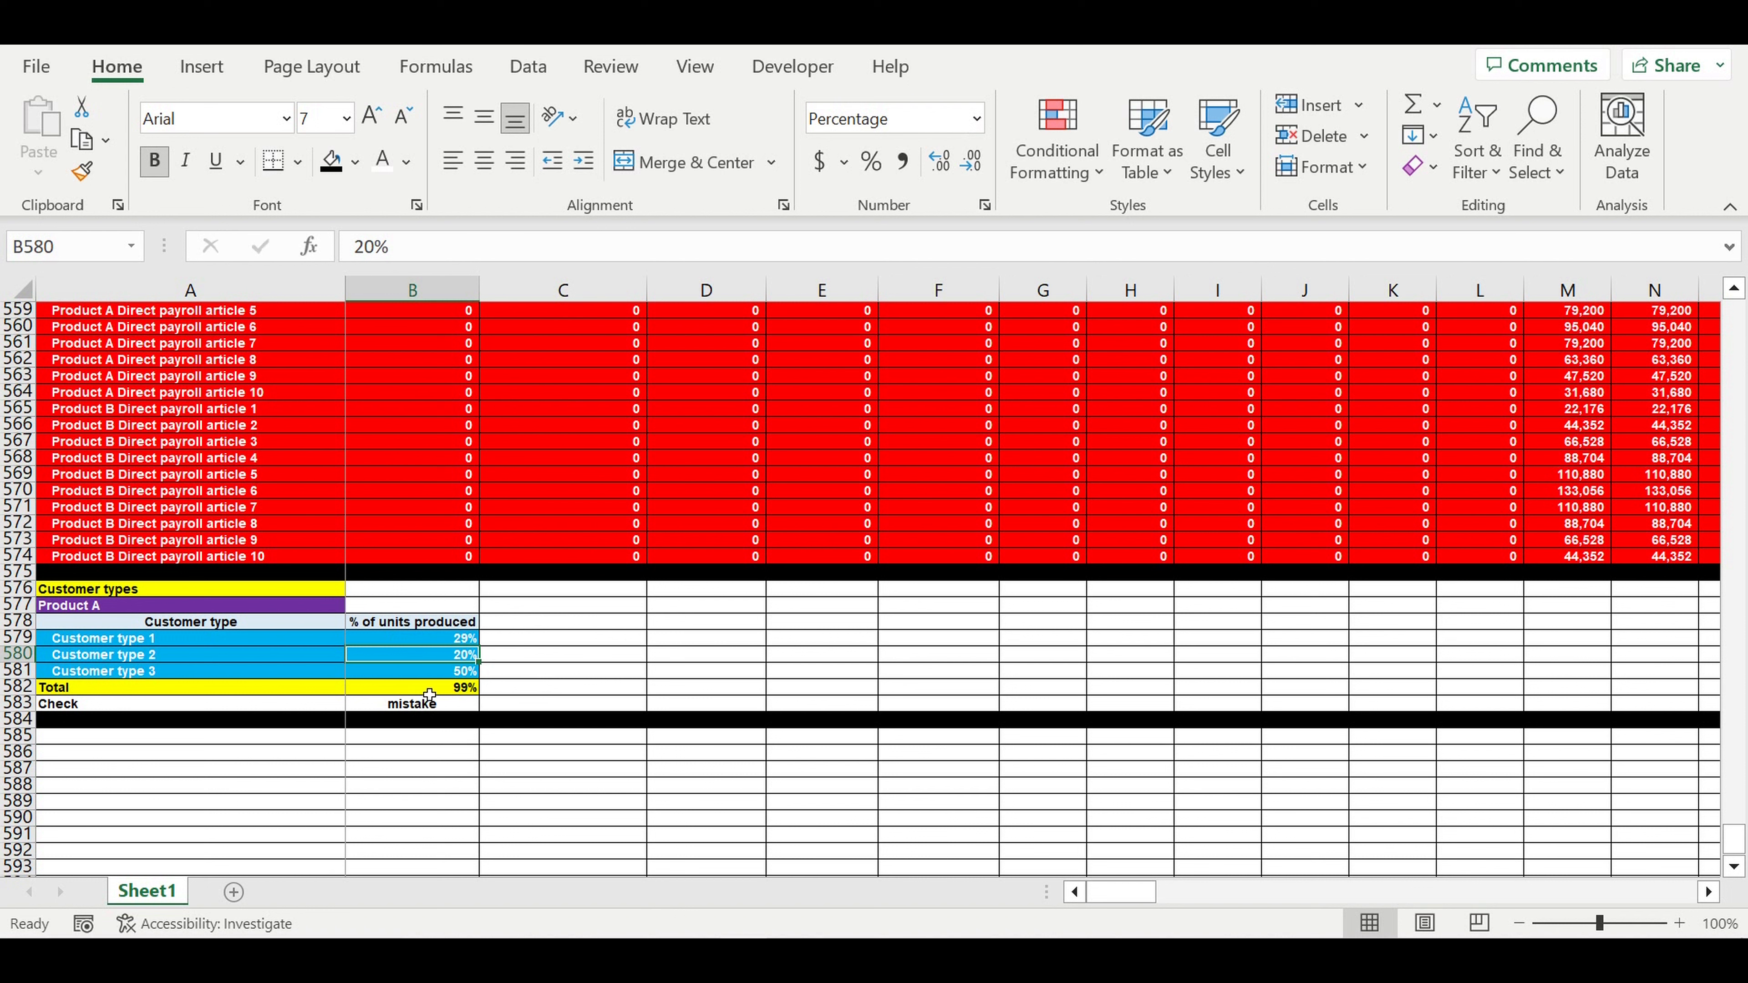
{"action": "left_click", "coordinate": [446, 640]}
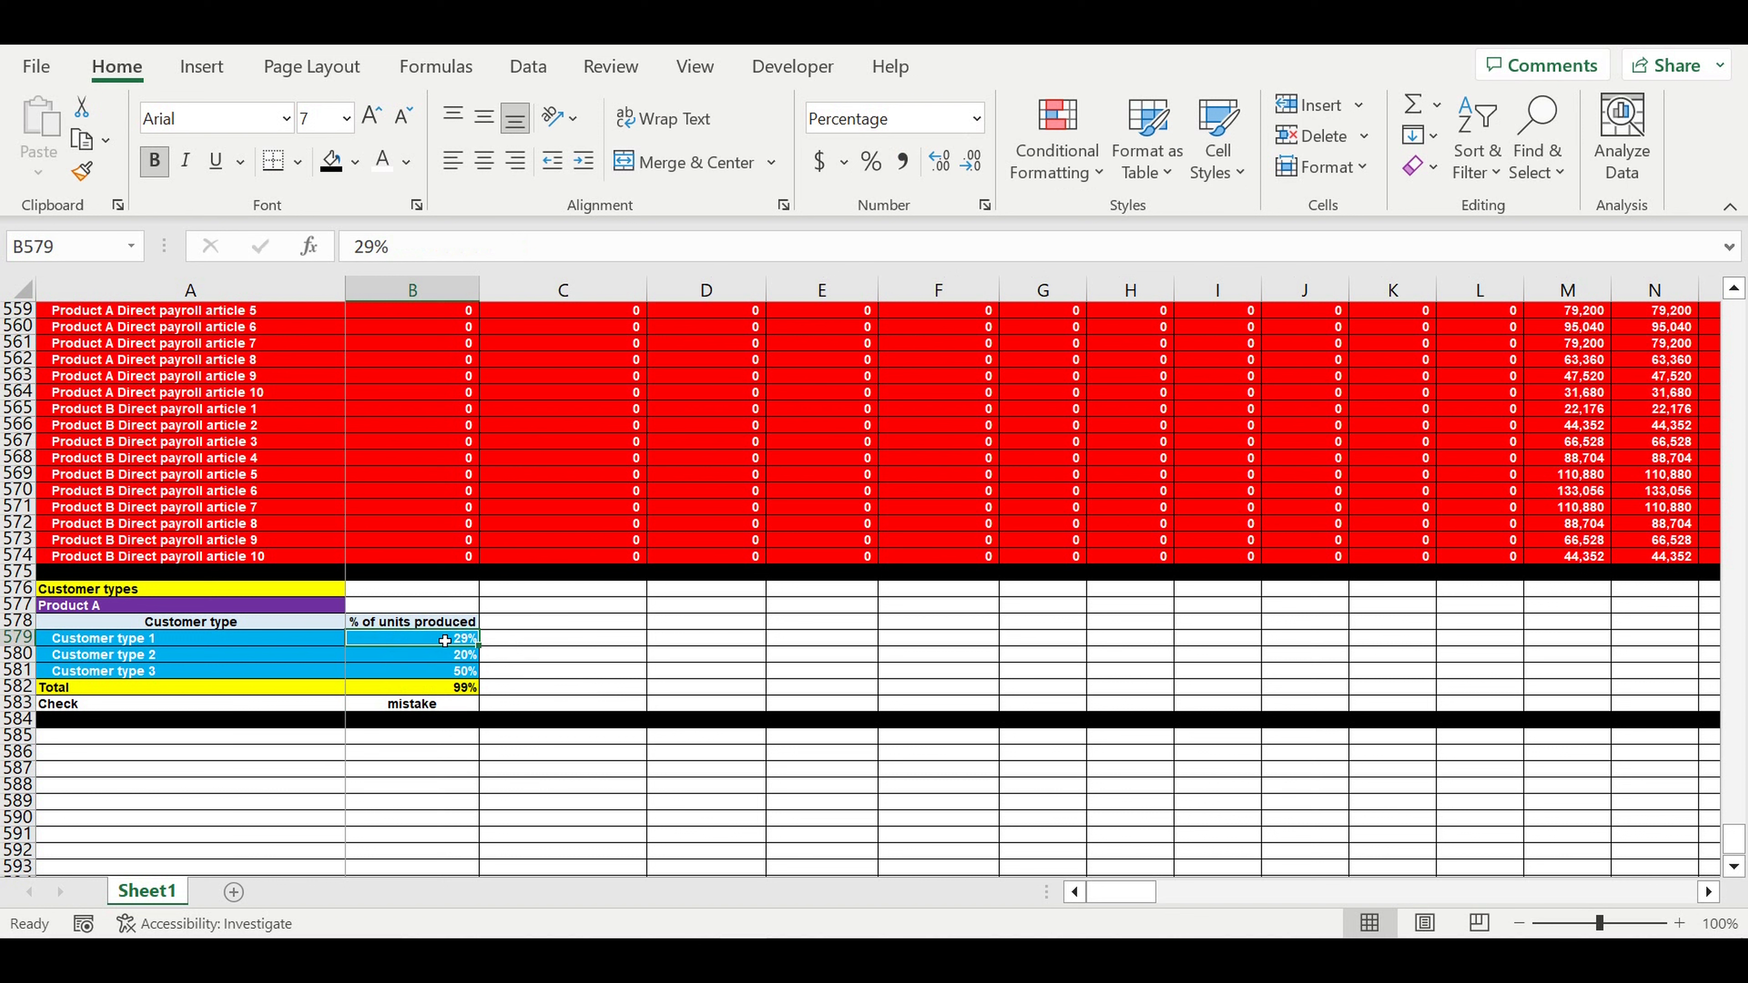
{"action": "type", "text": "30"}
{"action": "key", "text": "Return"}
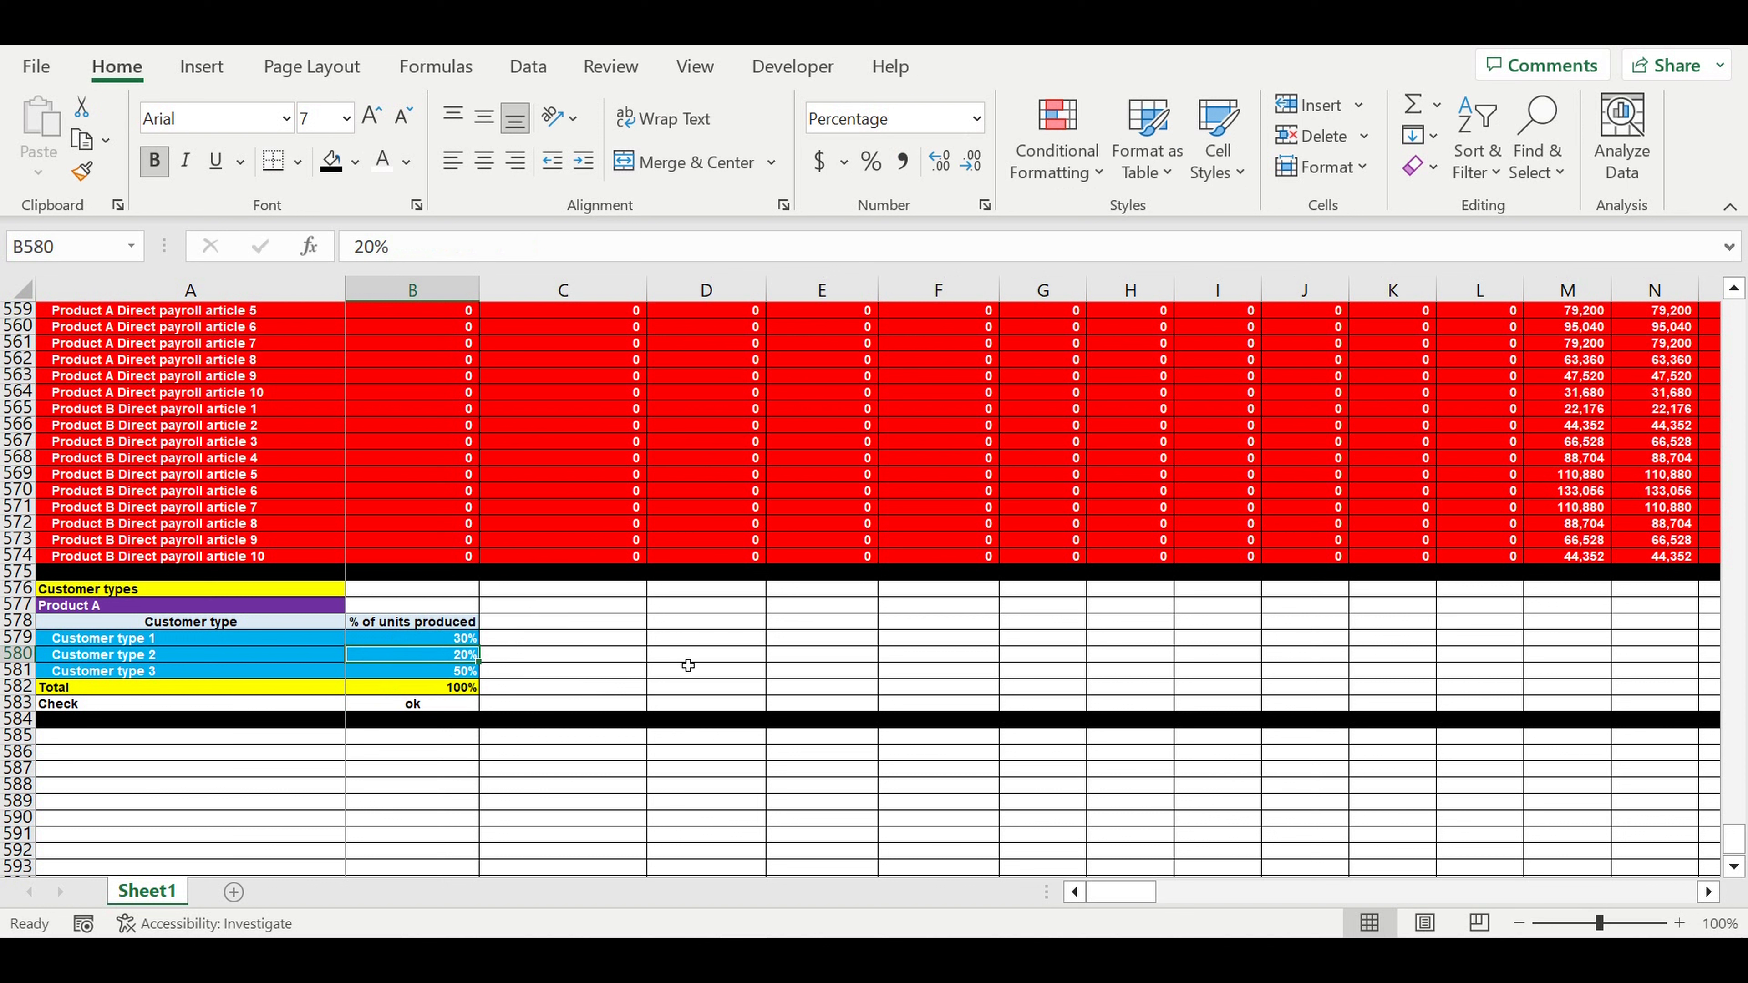
{"action": "left_click", "coordinate": [596, 654]}
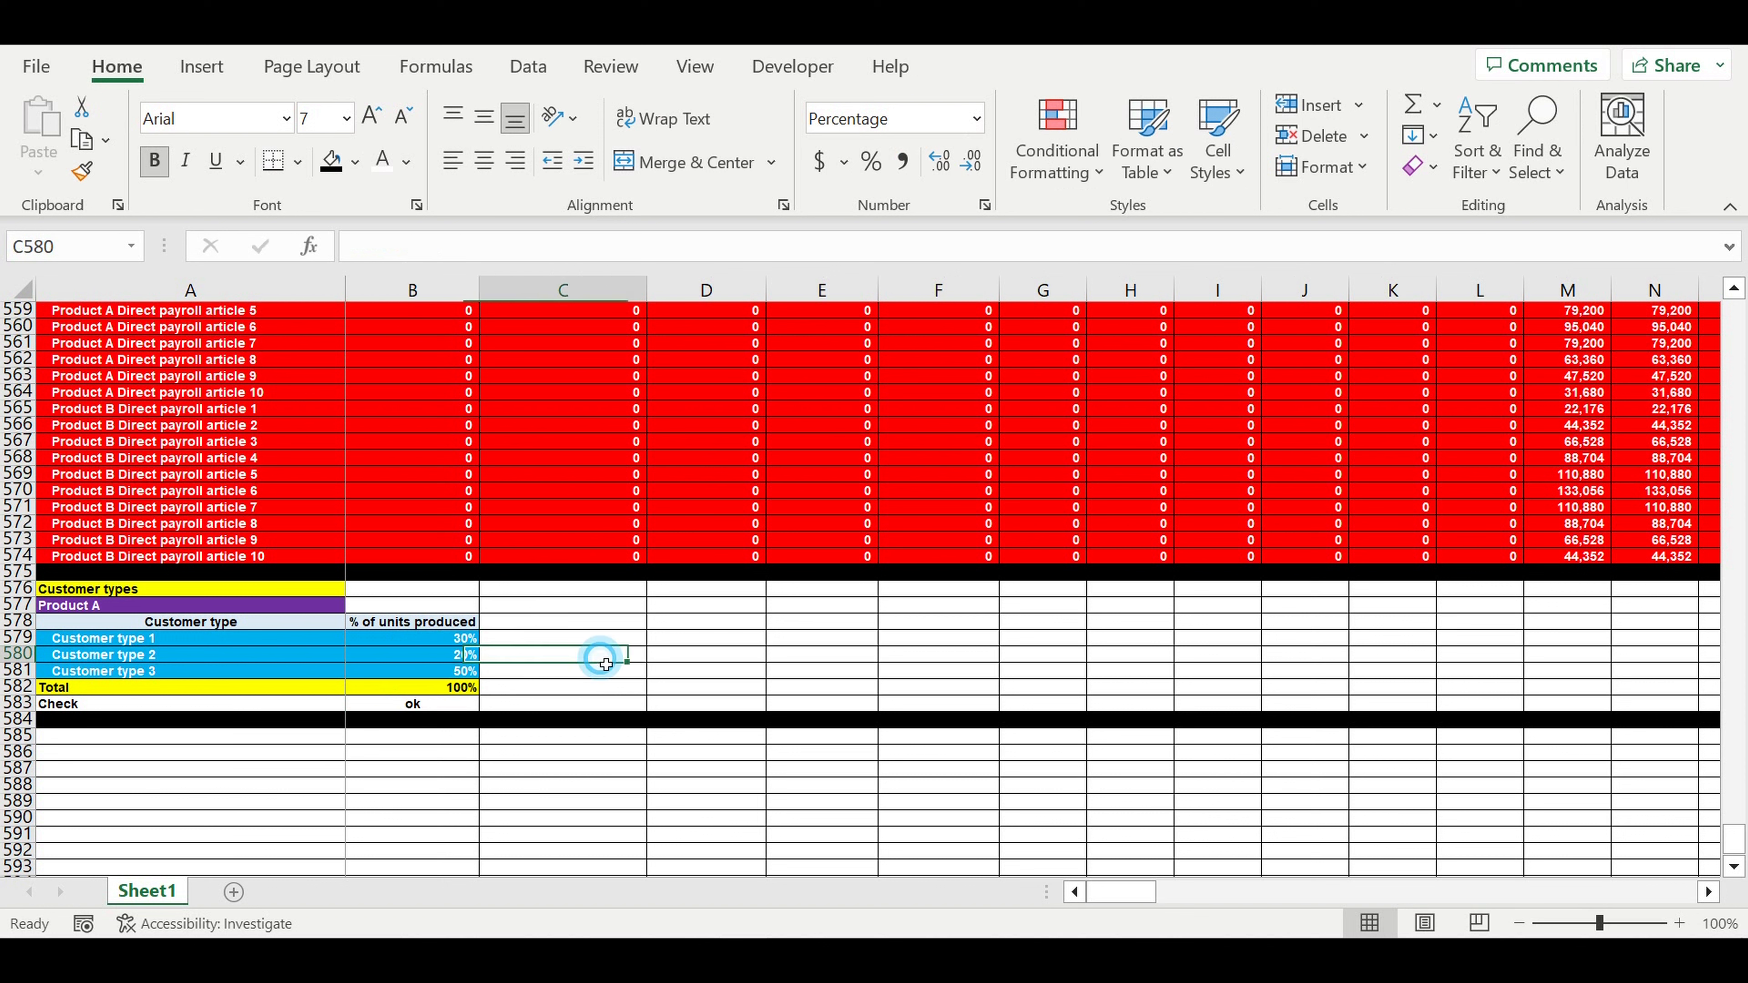
{"action": "left_click", "coordinate": [396, 710]}
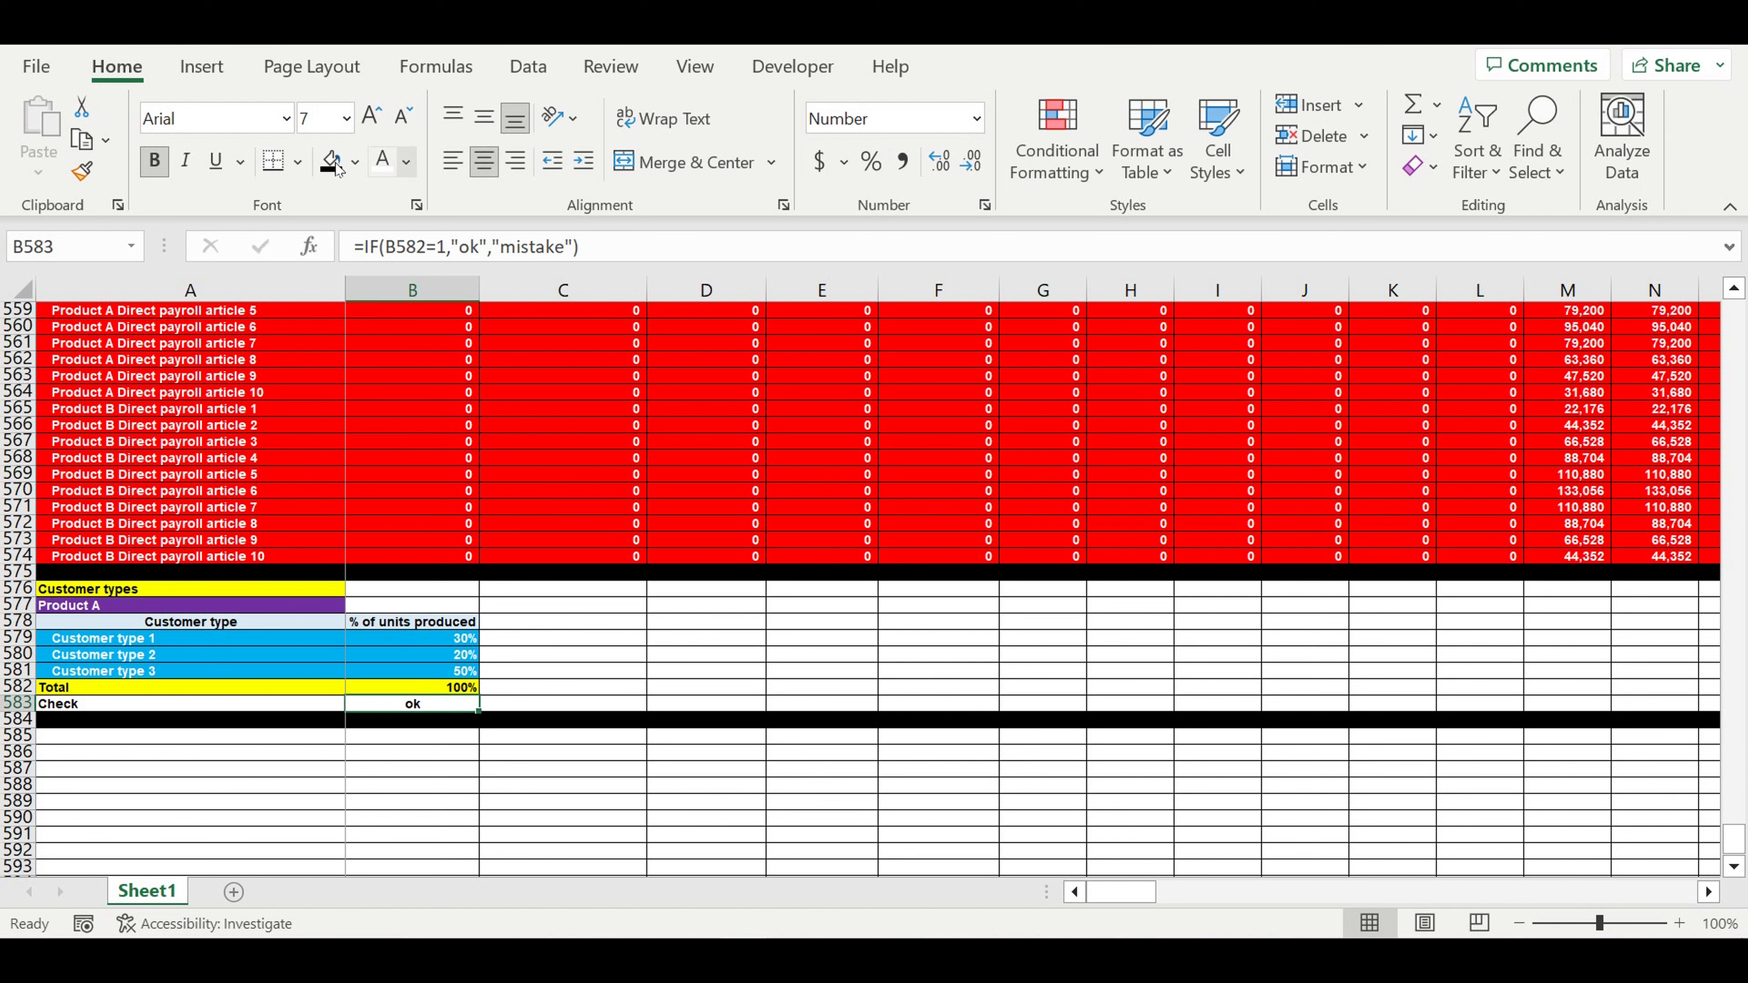
- Fill the Check result cell red with white text
{"action": "left_click", "coordinate": [355, 163]}
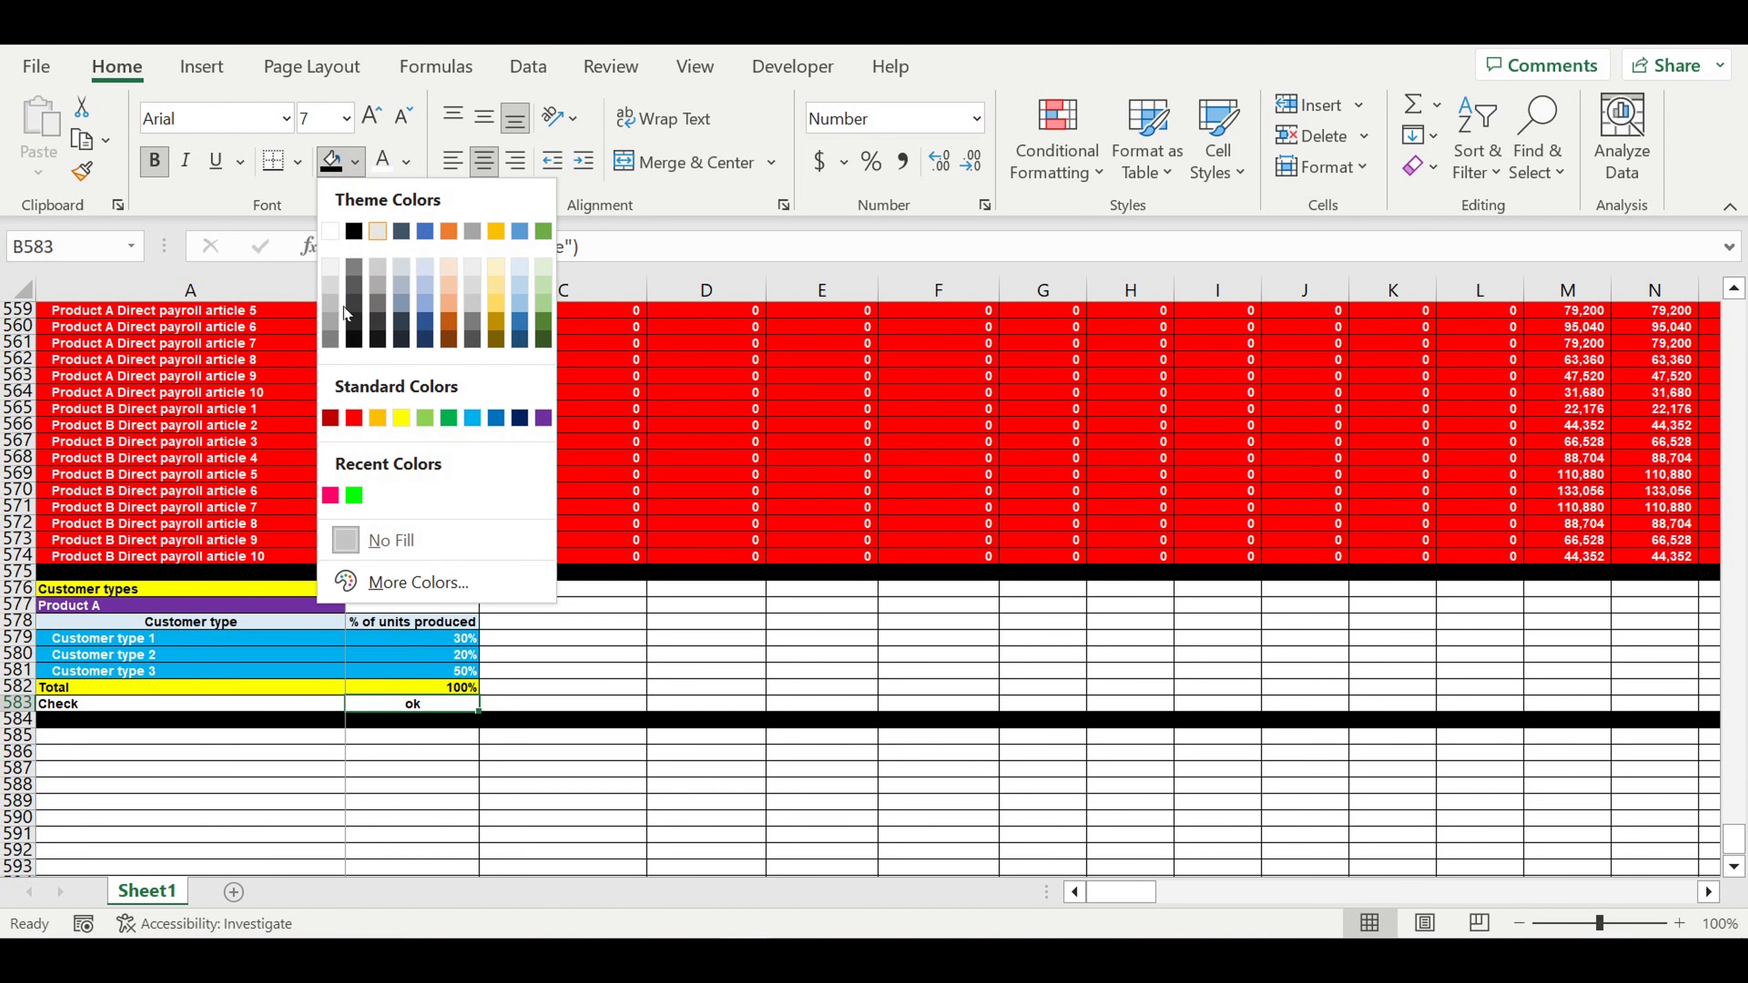
{"action": "left_click", "coordinate": [355, 418]}
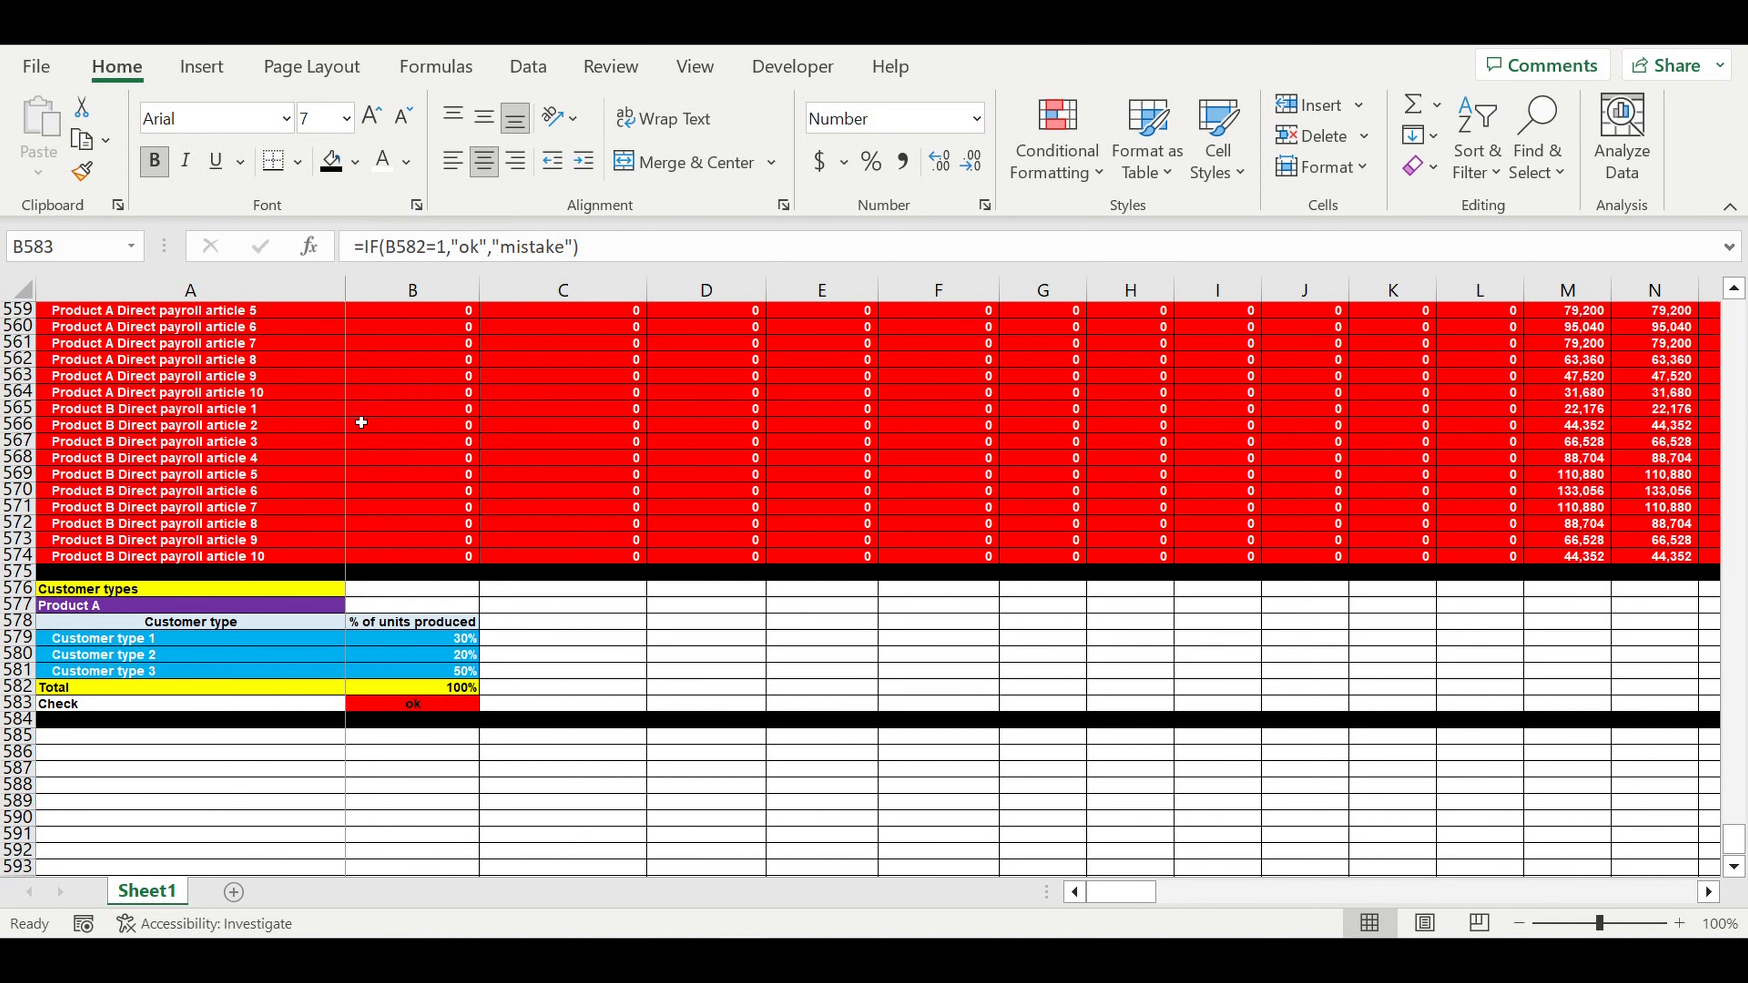
{"action": "left_click", "coordinate": [383, 160]}
{"action": "left_click", "coordinate": [596, 691]}
- Start a formula-based conditional formatting rule on the check cell using relative reference B582
{"action": "left_click", "coordinate": [432, 703]}
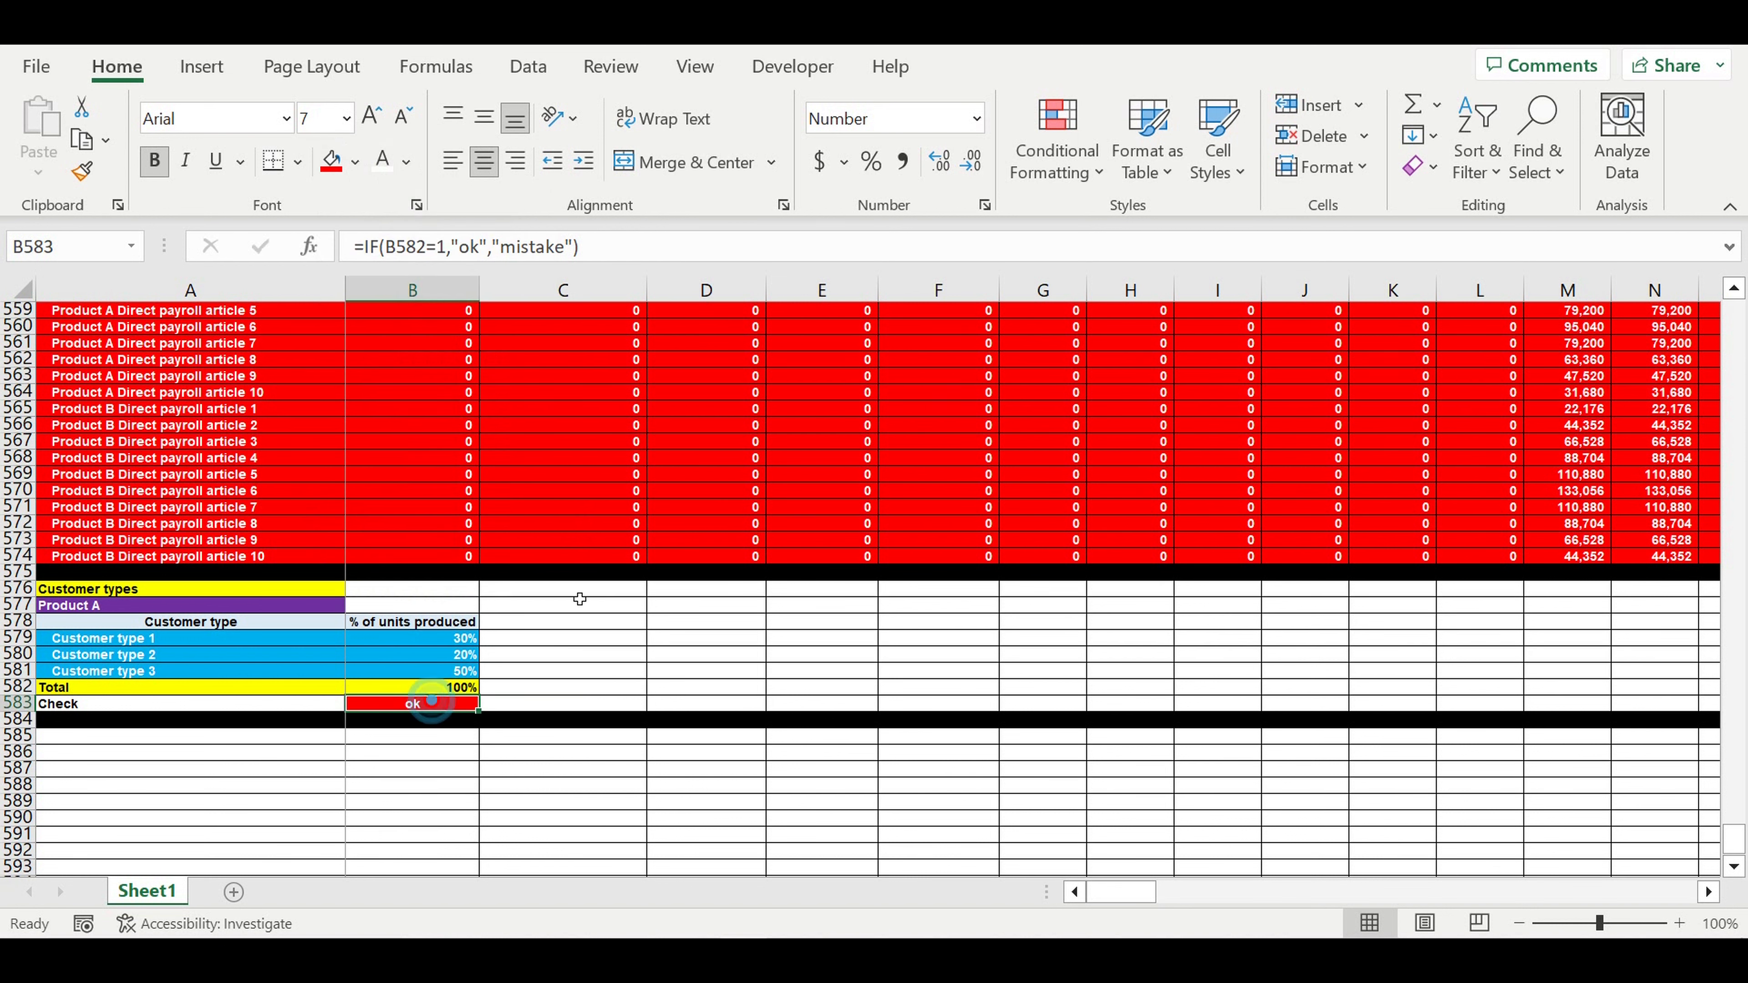
{"action": "left_click", "coordinate": [1056, 141]}
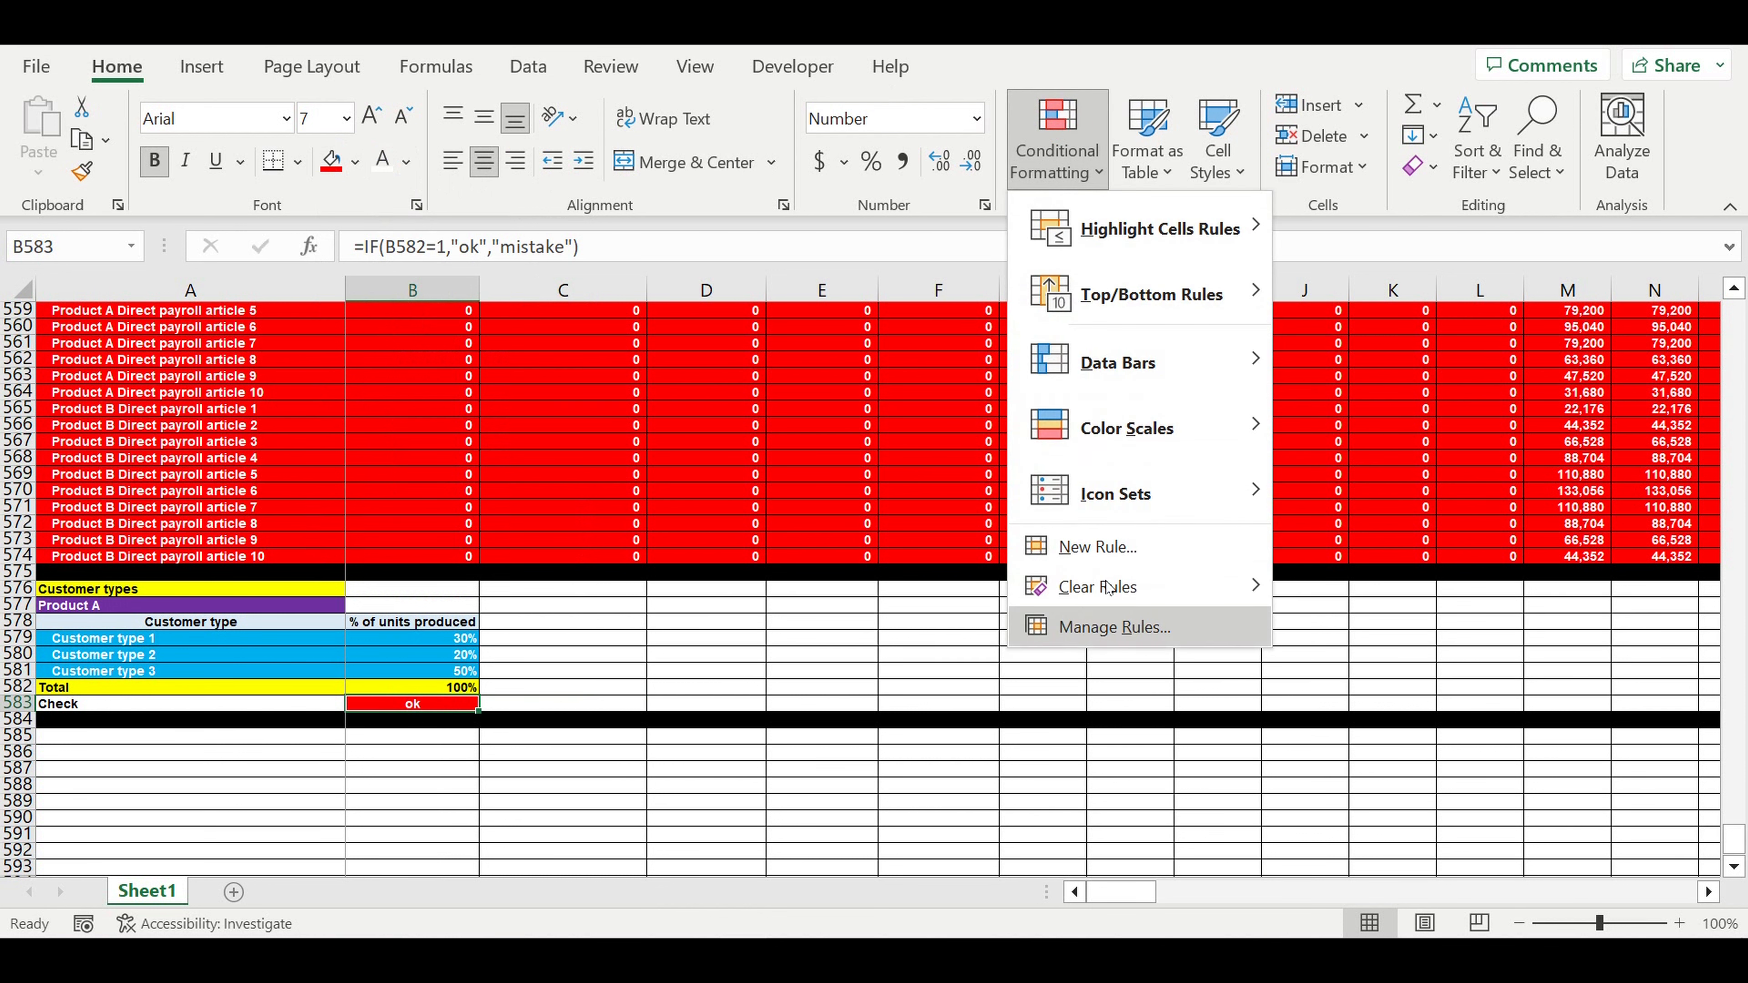
{"action": "left_click", "coordinate": [1103, 555]}
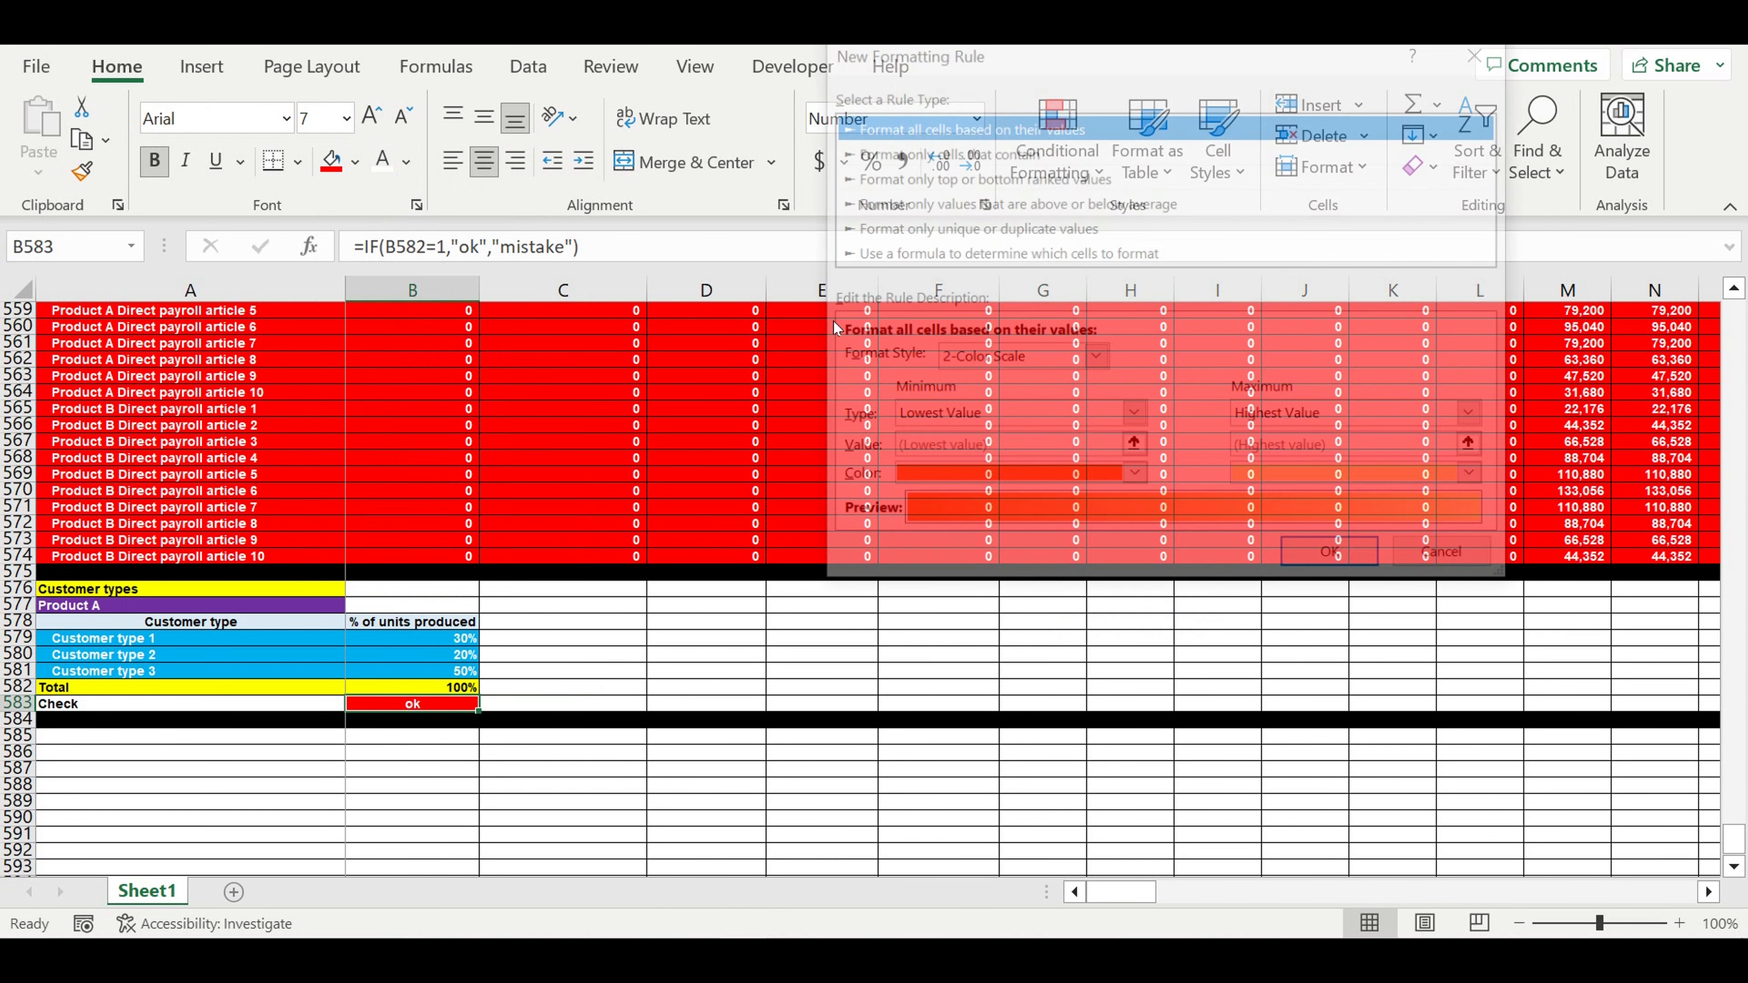
{"action": "left_click", "coordinate": [877, 252]}
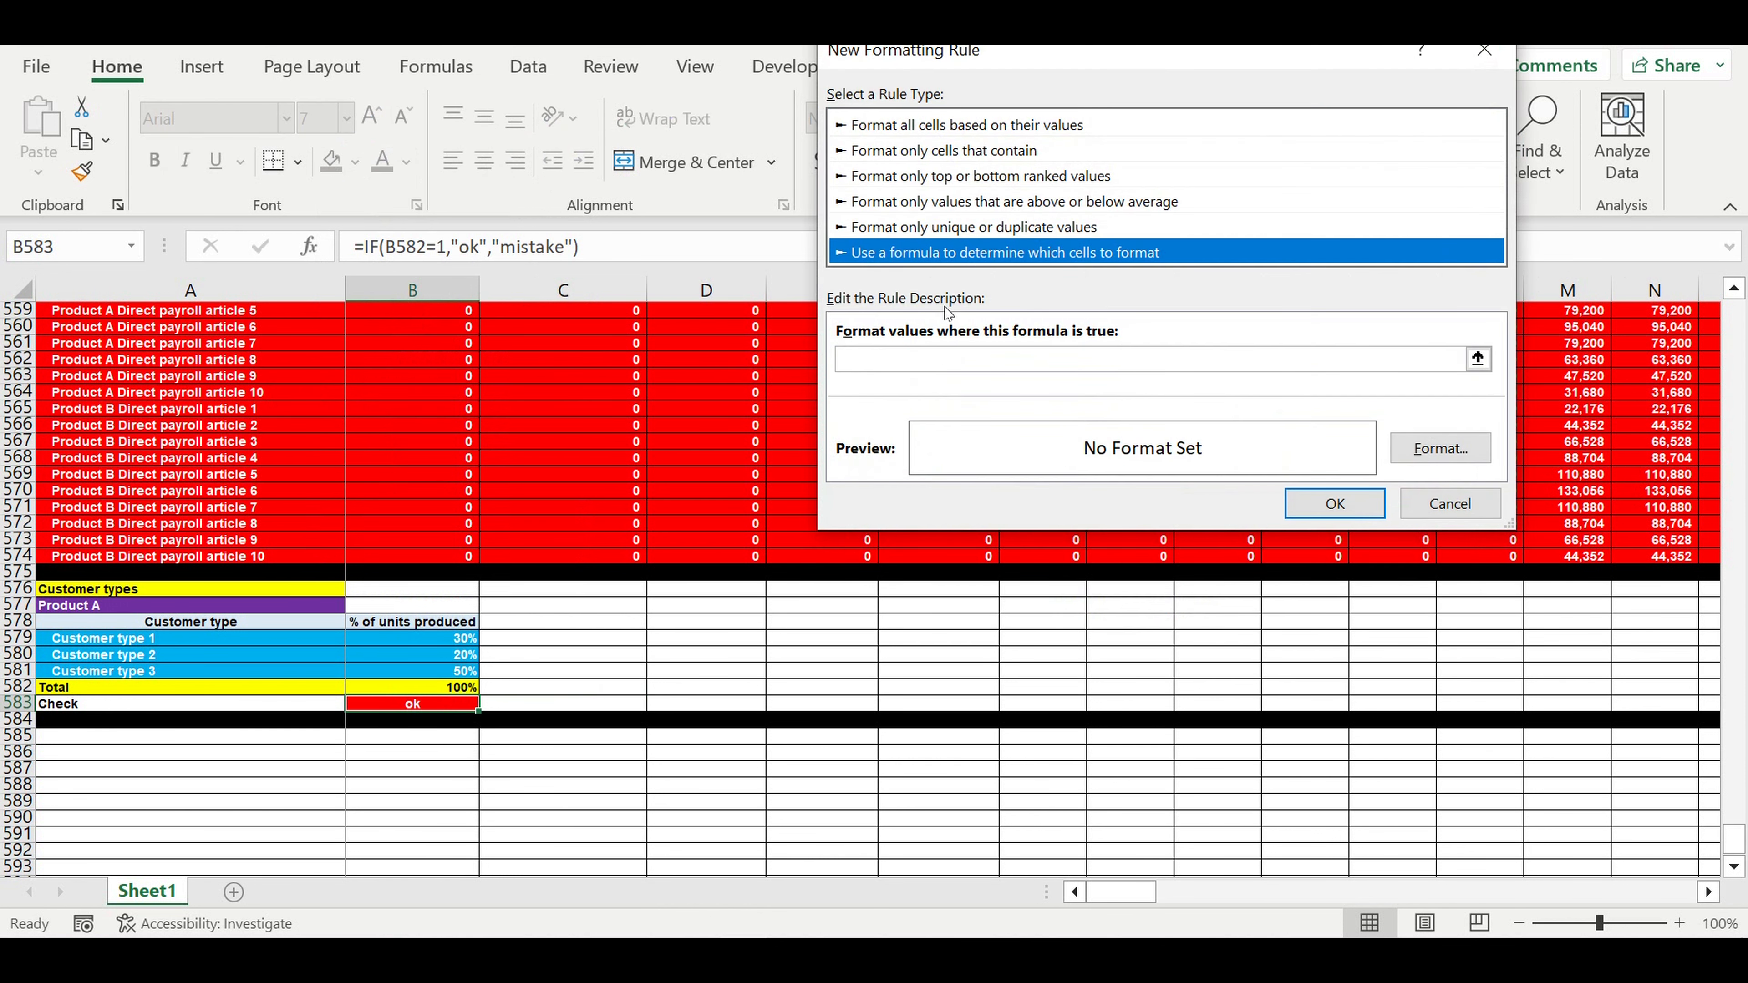
{"action": "left_click", "coordinate": [904, 355]}
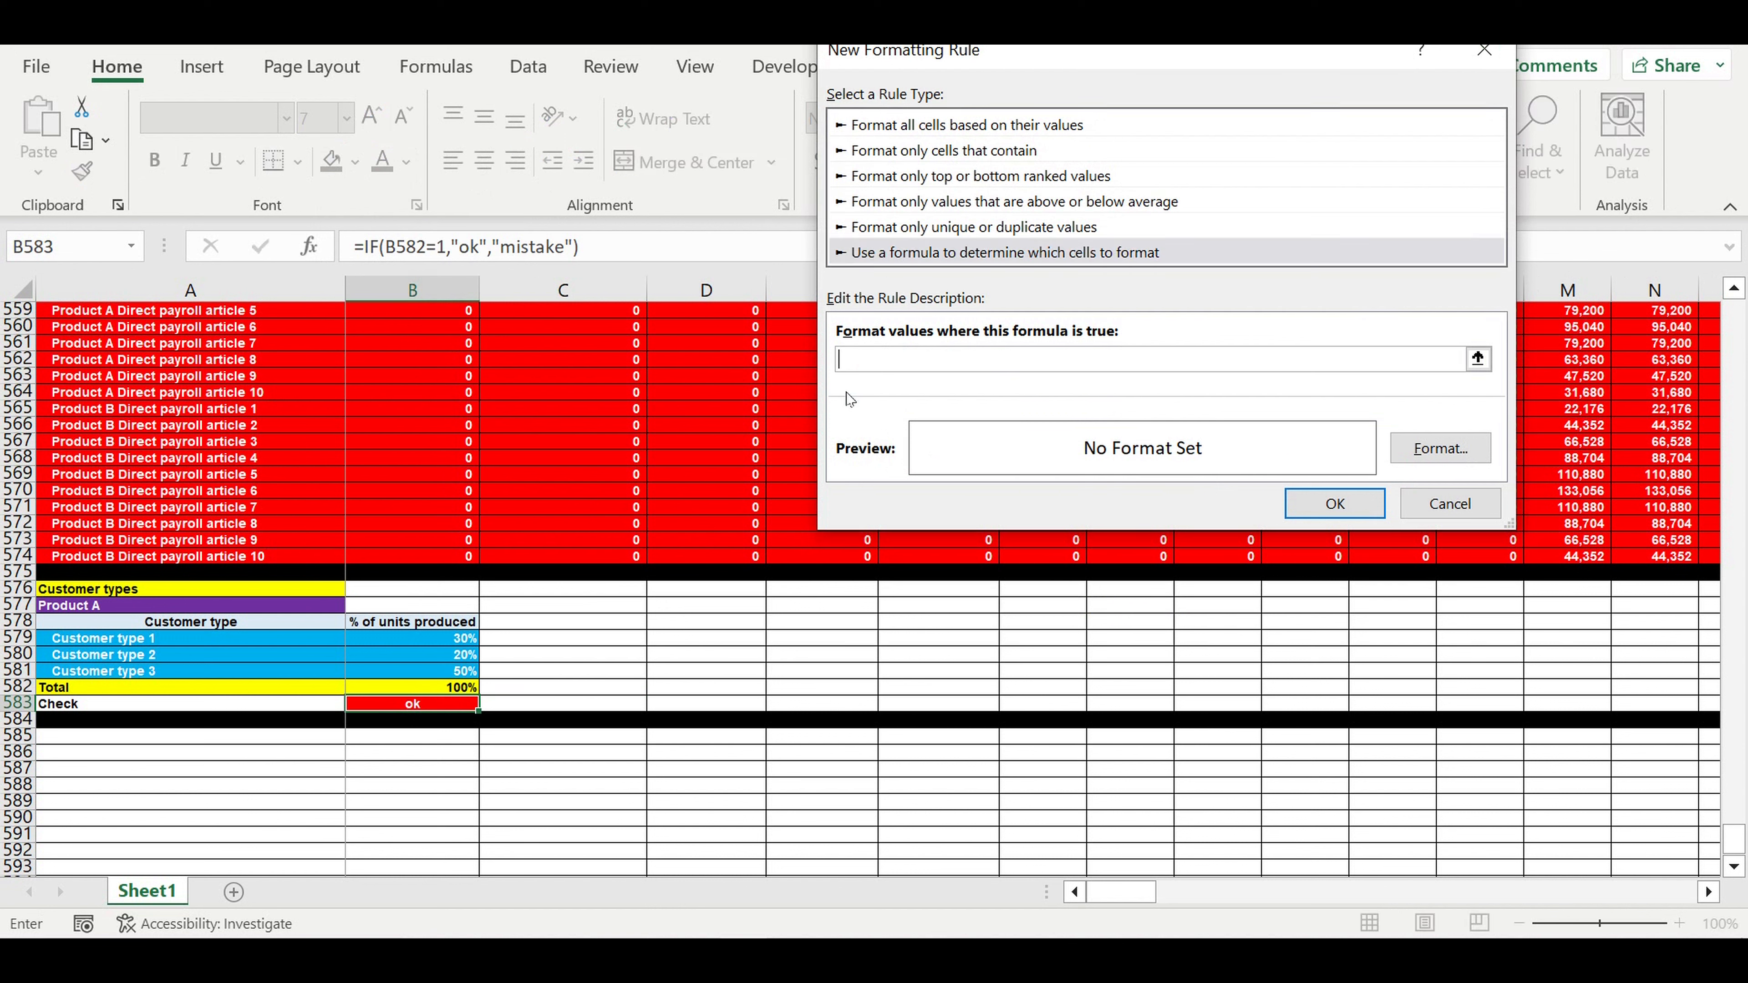
{"action": "left_click", "coordinate": [432, 690]}
{"action": "left_click", "coordinate": [859, 359]}
{"action": "key", "text": "BackSpace"}
{"action": "left_click", "coordinate": [866, 358]}
{"action": "key", "text": "BackSpace"}
{"action": "left_click", "coordinate": [904, 365]}
- Give the rule a bright green fill with black text and save it
{"action": "left_click", "coordinate": [1445, 448]}
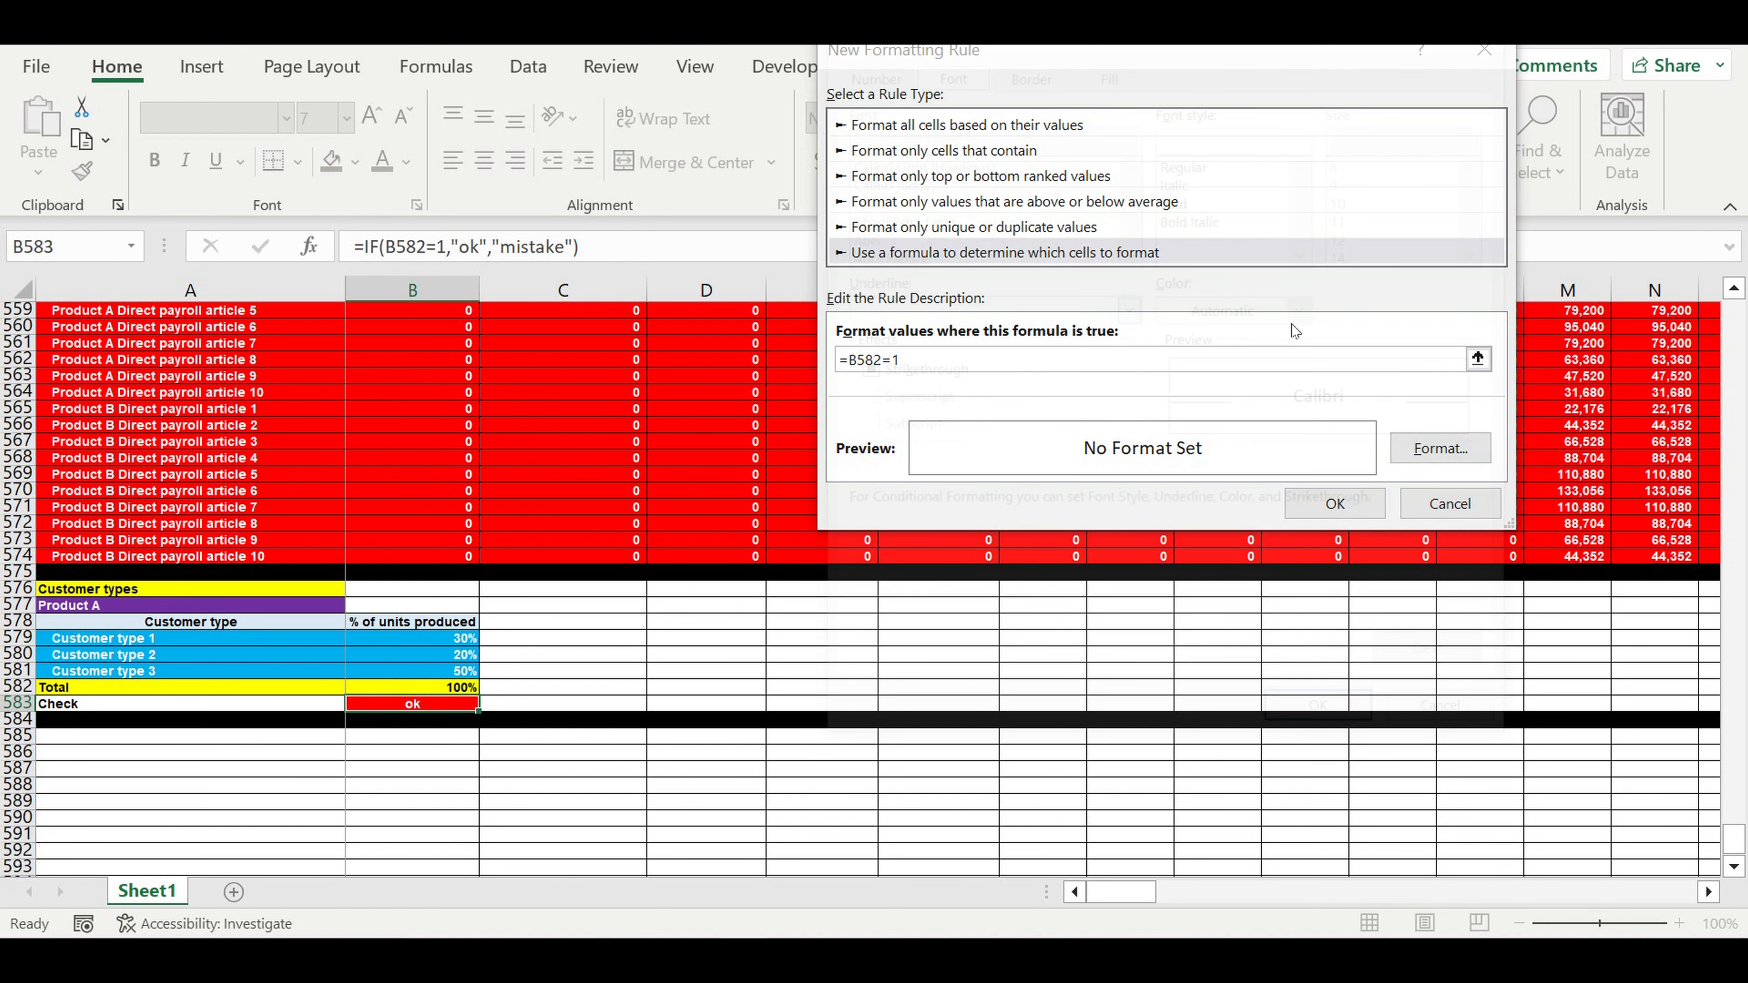
{"action": "left_click", "coordinate": [1107, 67]}
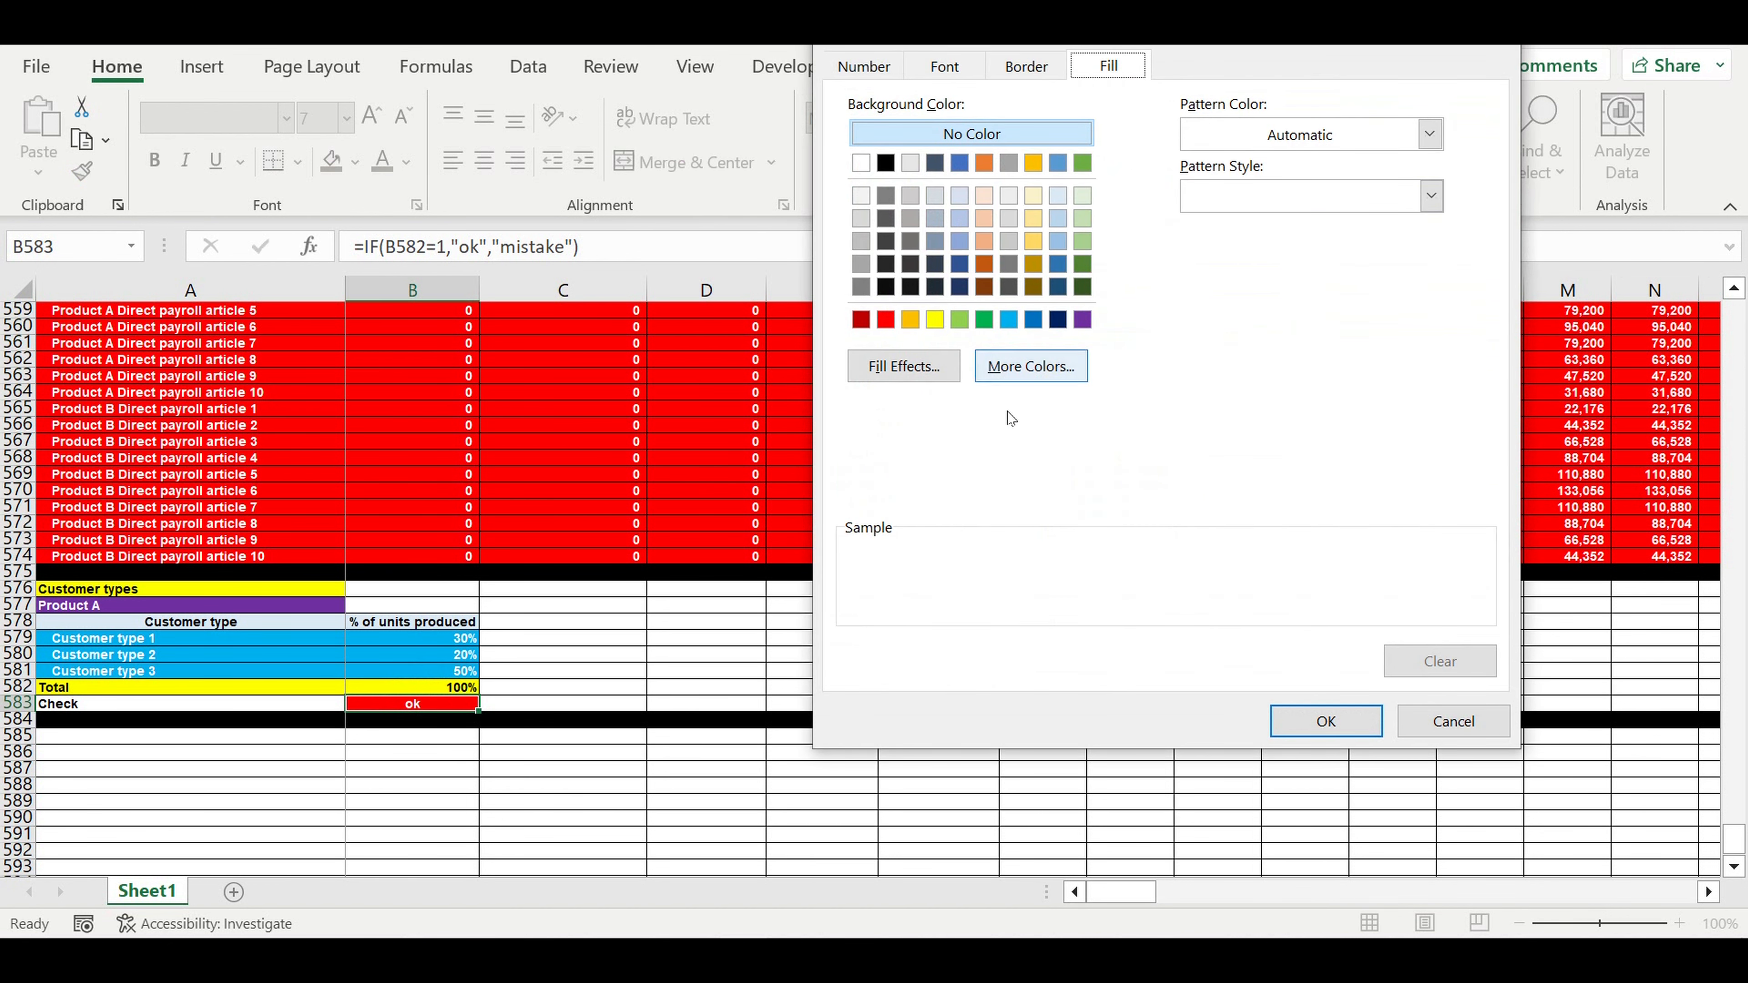
{"action": "left_click", "coordinate": [1046, 368]}
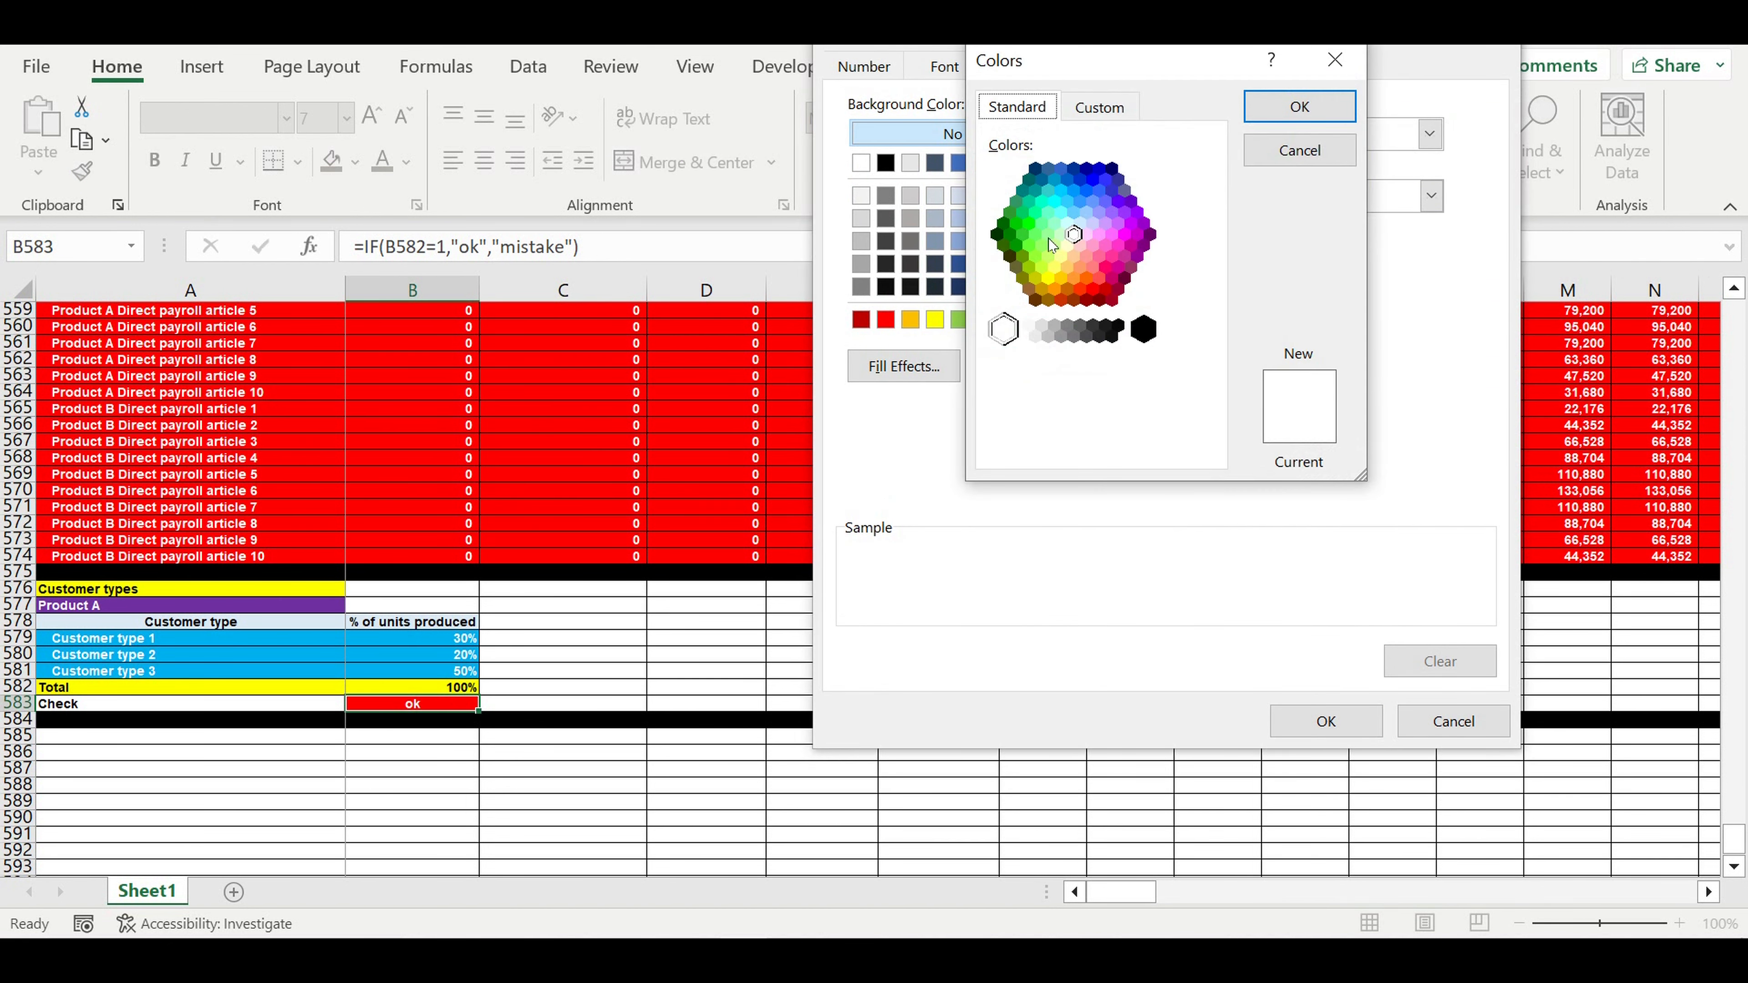
{"action": "left_click", "coordinate": [1036, 230]}
{"action": "left_click", "coordinate": [1299, 106]}
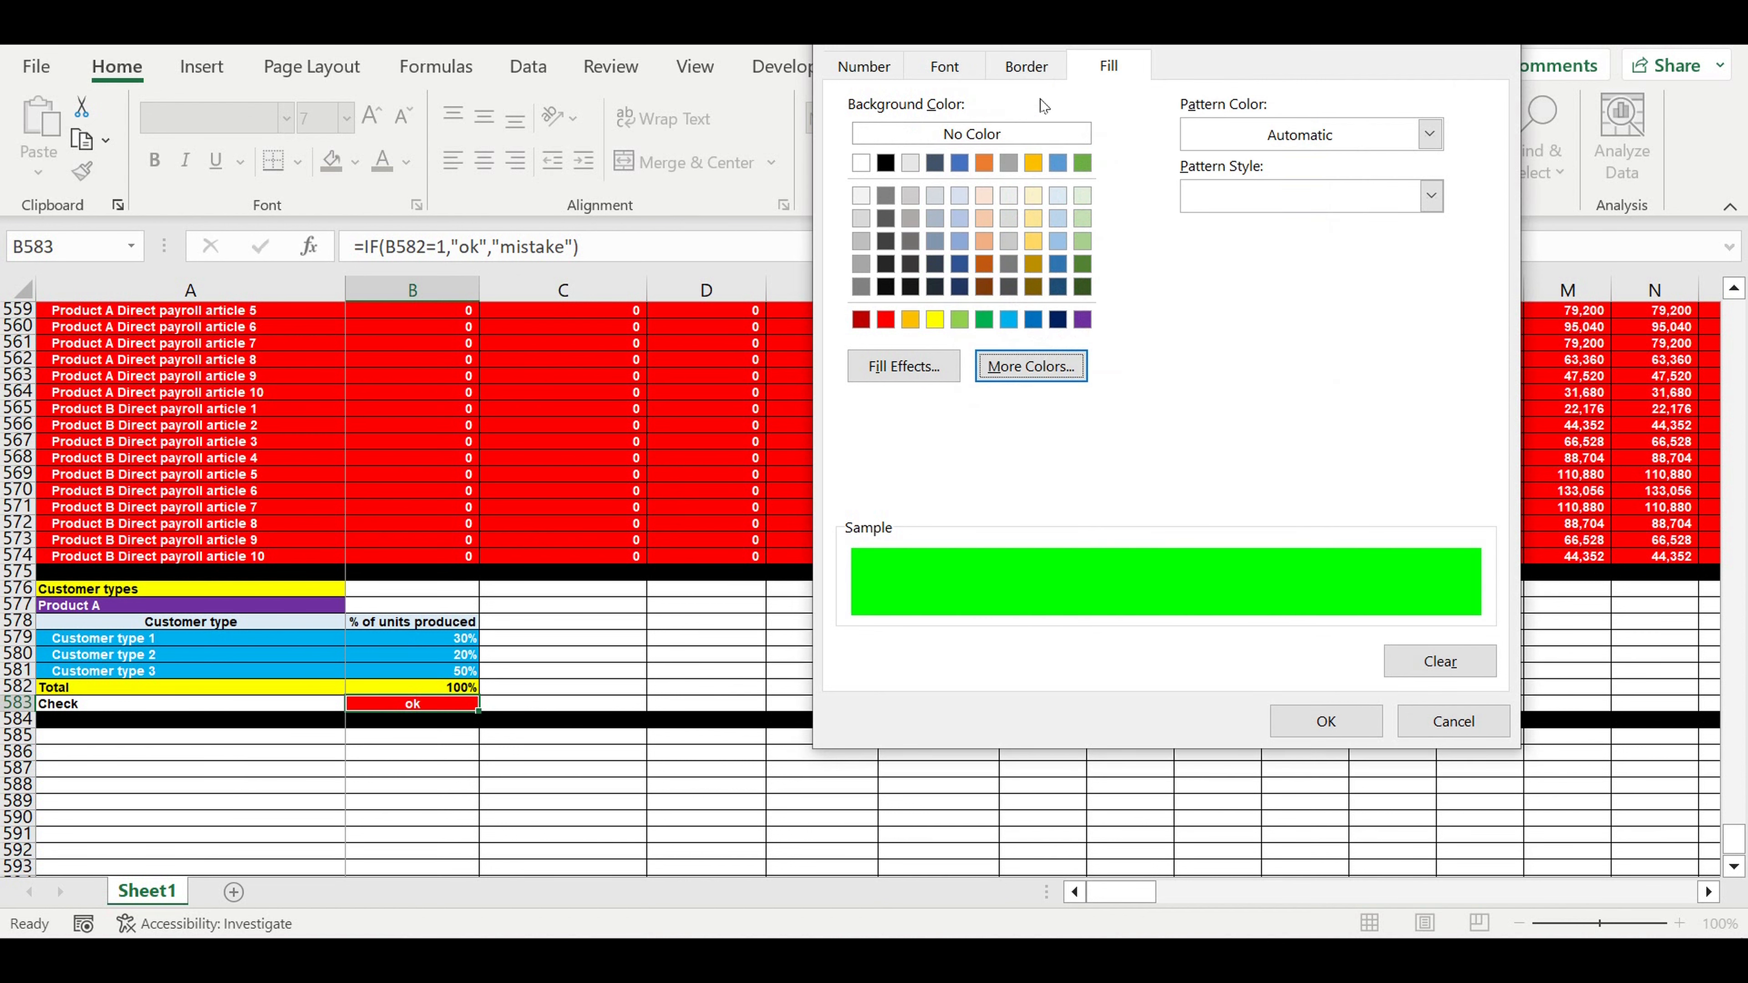
{"action": "left_click", "coordinate": [944, 66]}
{"action": "left_click", "coordinate": [1306, 308]}
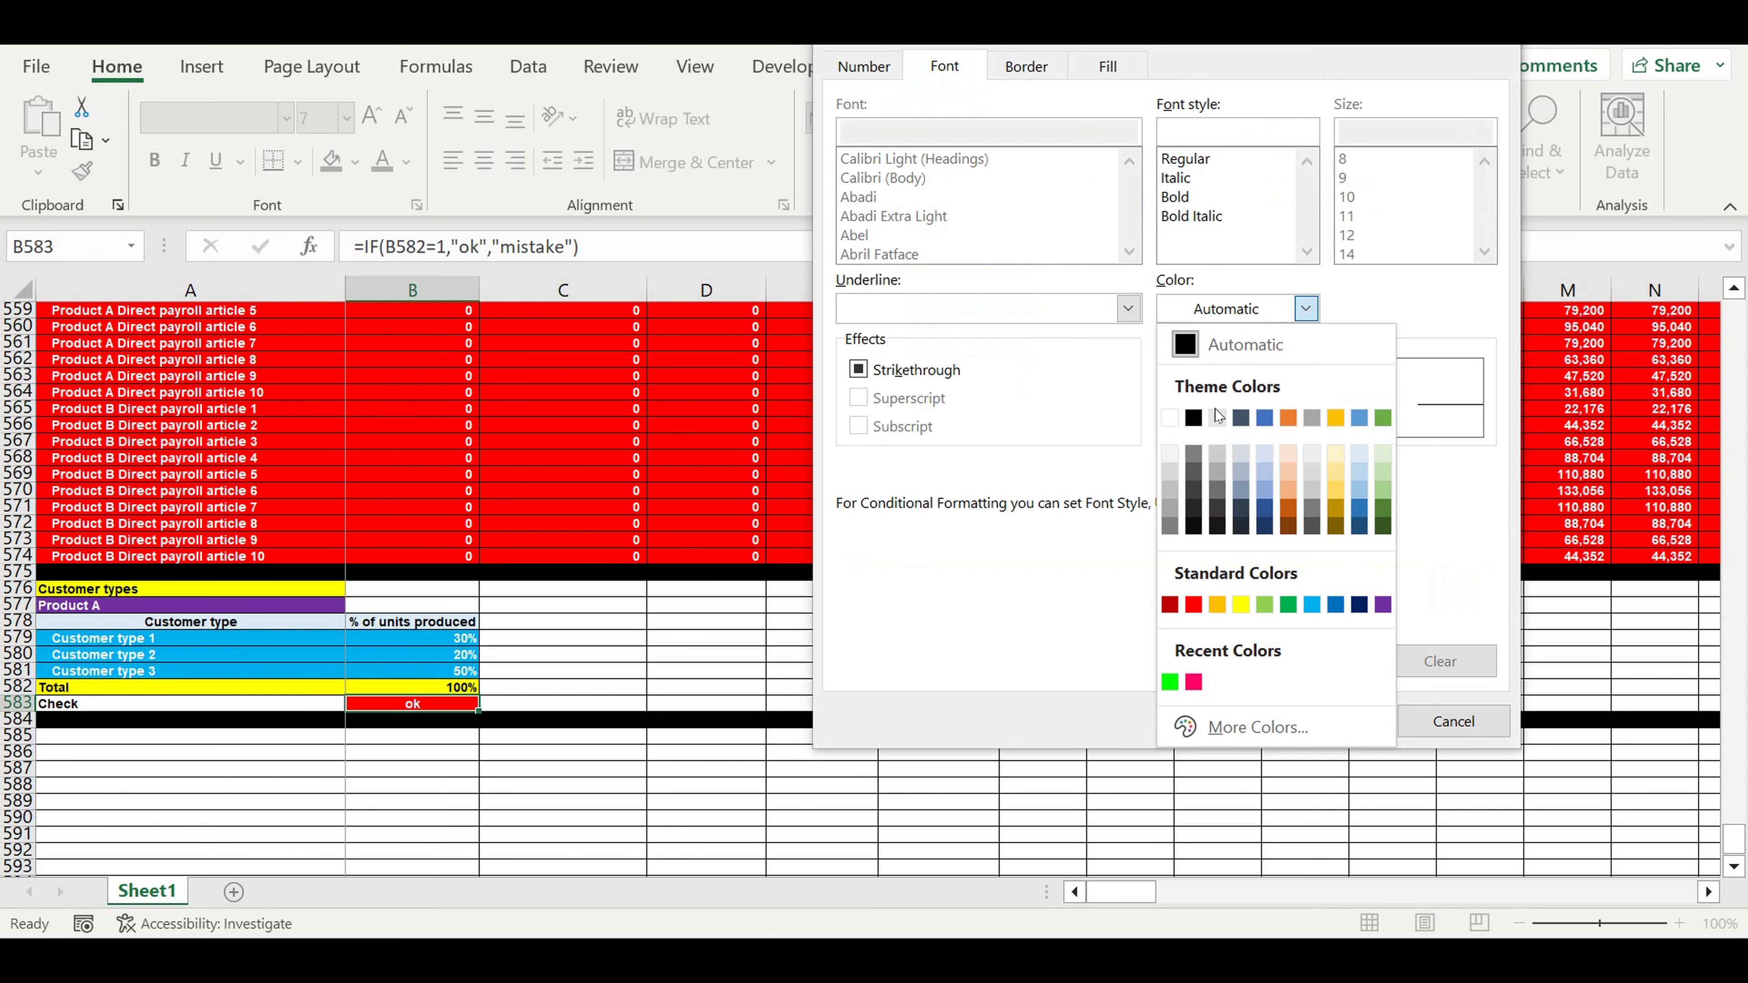
{"action": "left_click", "coordinate": [1193, 417]}
{"action": "left_click", "coordinate": [1344, 728]}
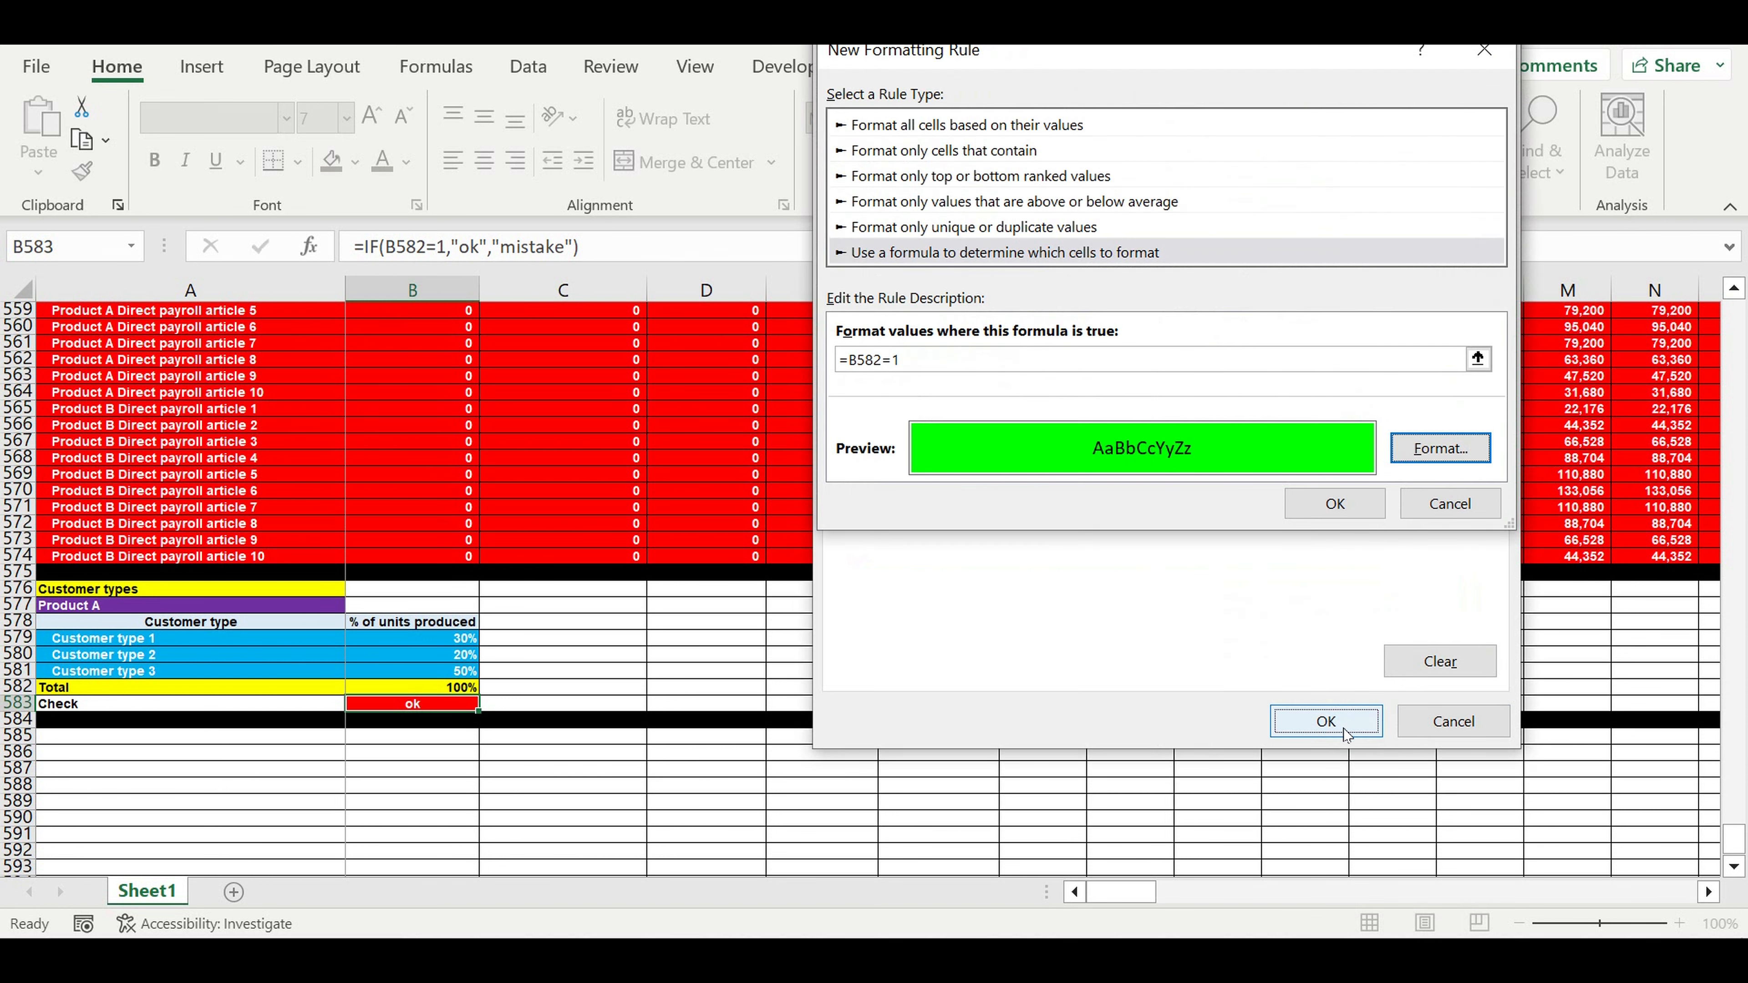
{"action": "left_click", "coordinate": [1314, 508]}
{"action": "left_click", "coordinate": [825, 671]}
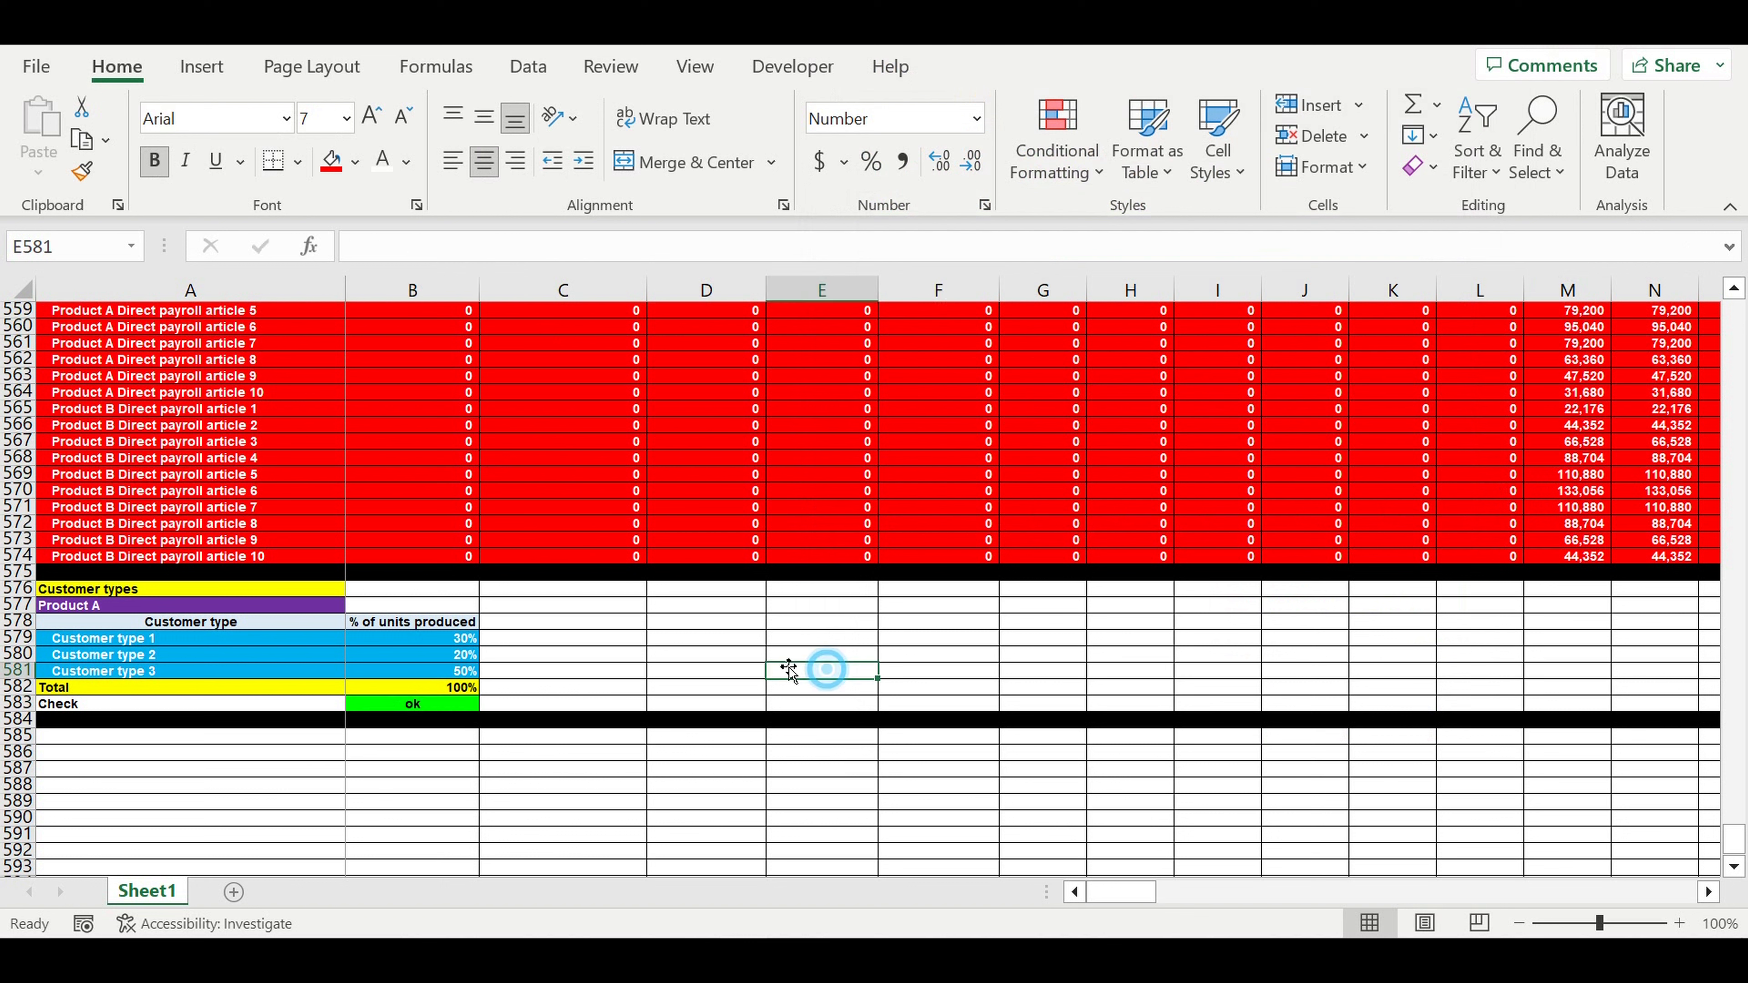
- Test the check by setting Customer type 1's Product A share to 31%, then back to 30%
{"action": "left_click", "coordinate": [478, 640]}
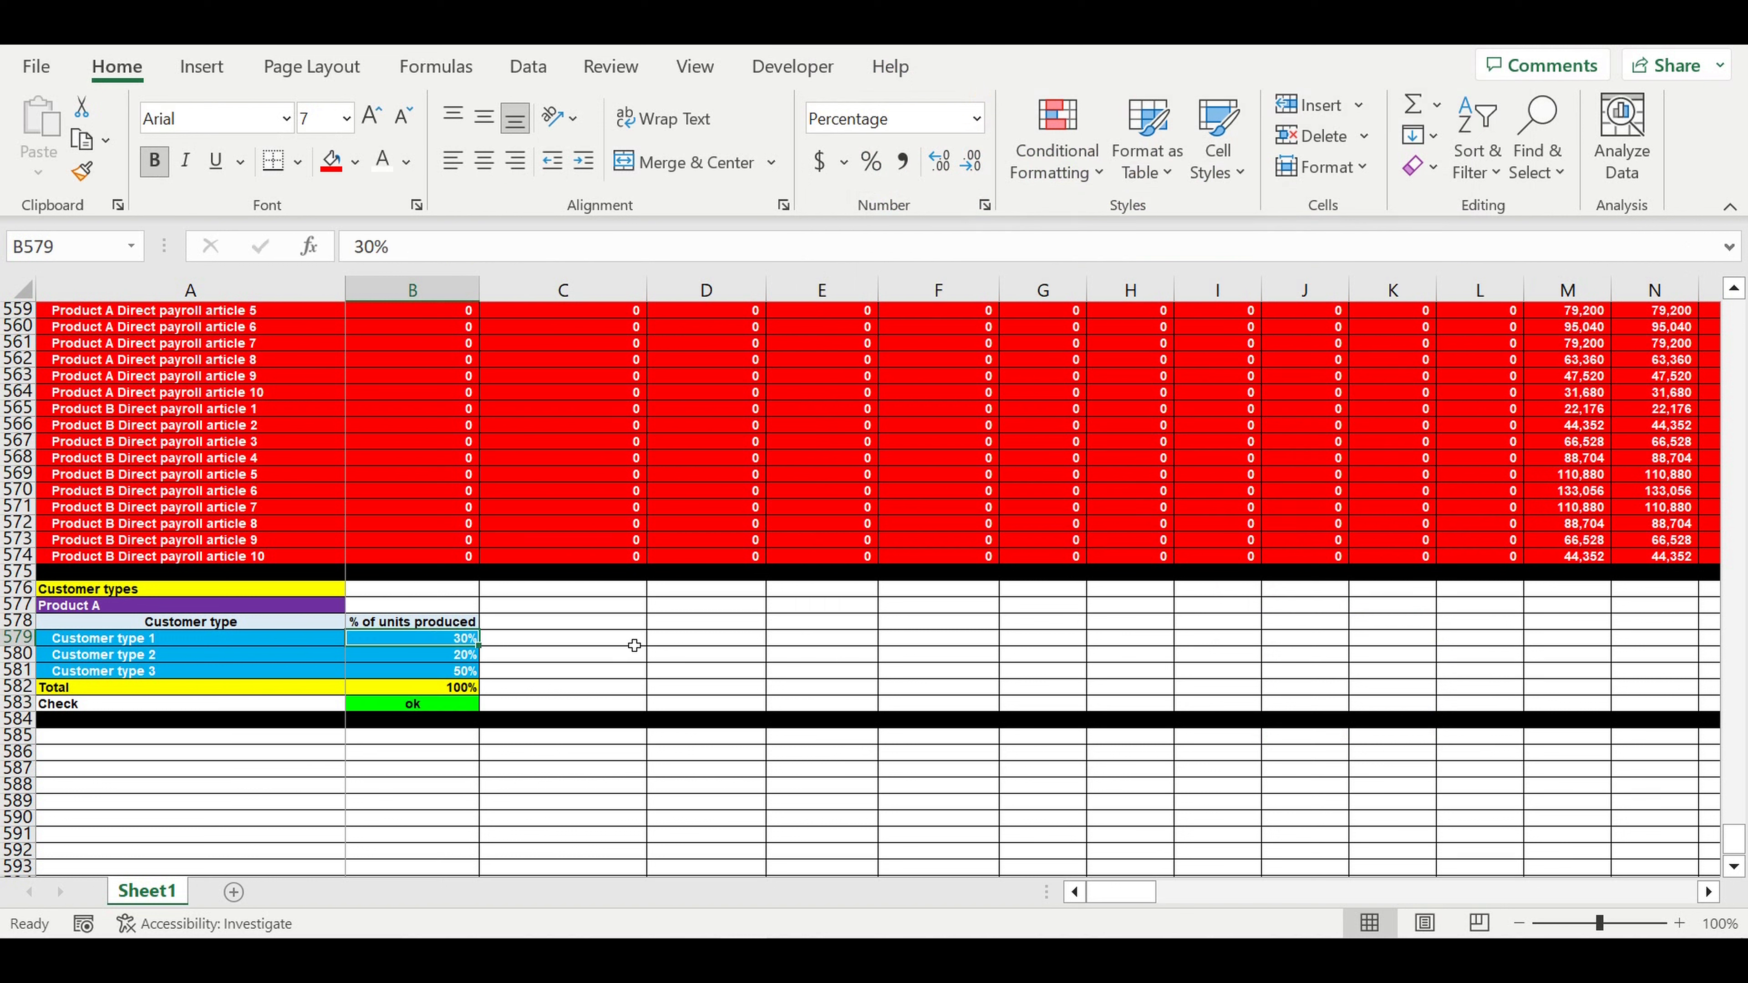
{"action": "type", "text": "29"}
{"action": "key", "text": "Escape"}
{"action": "key", "text": "Up"}
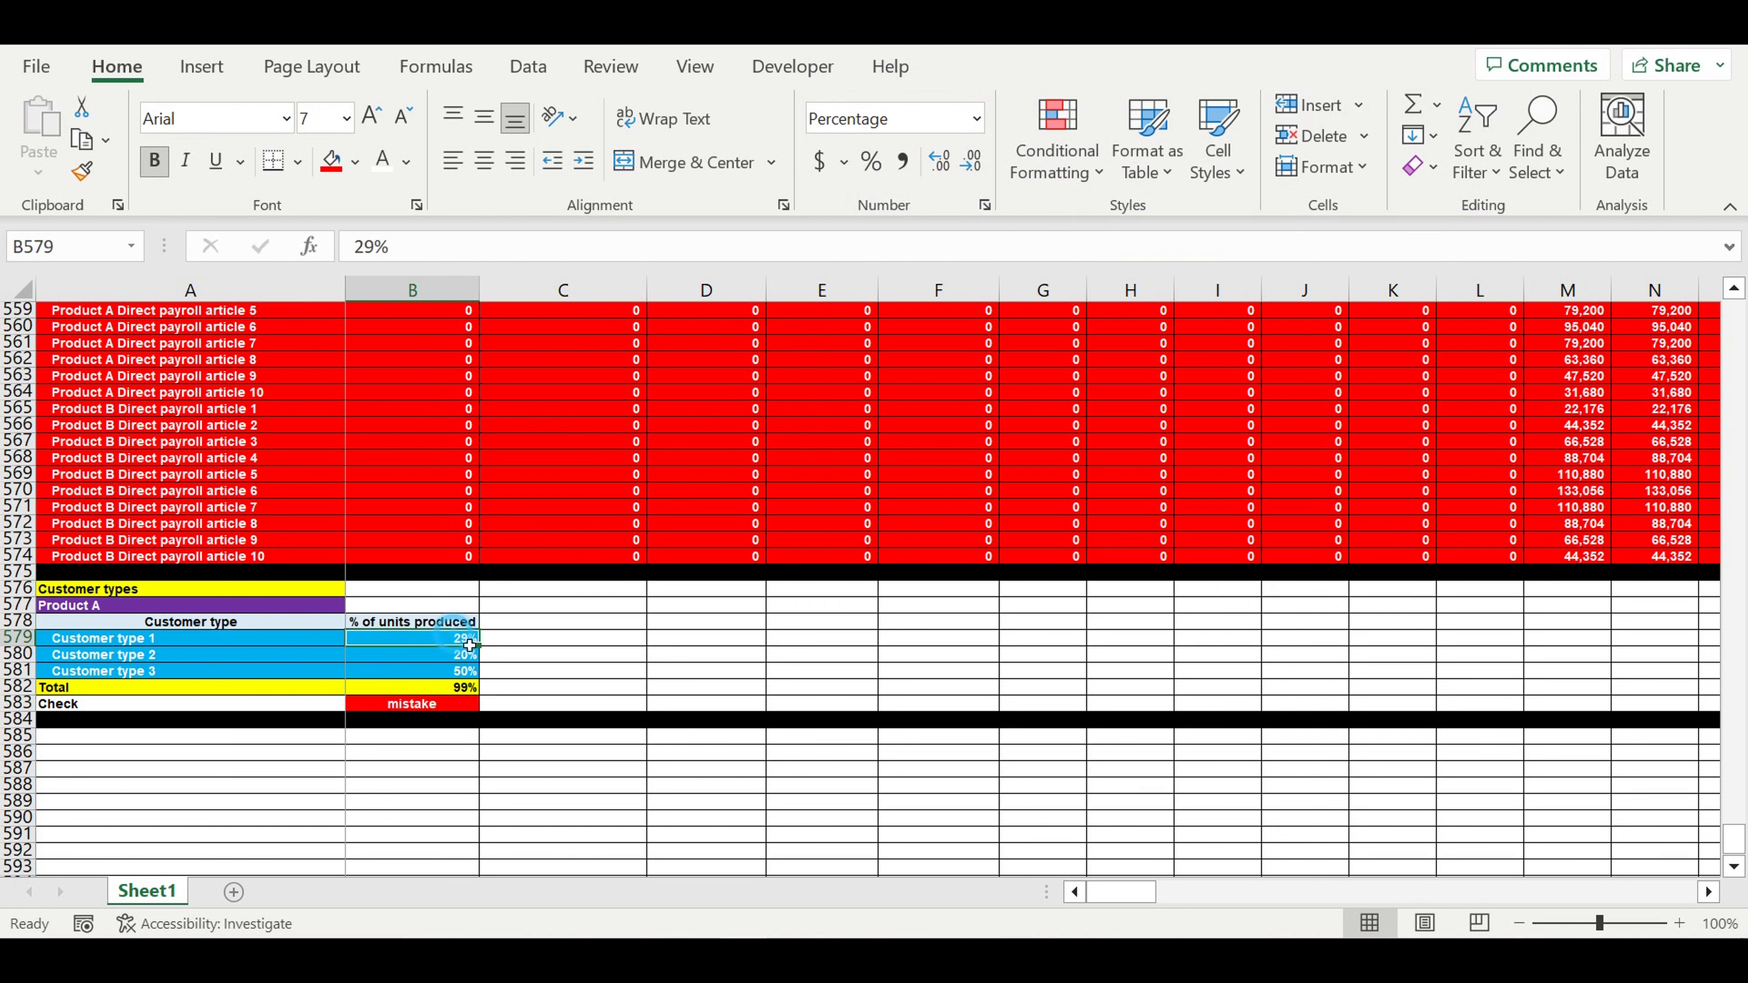
{"action": "type", "text": "31"}
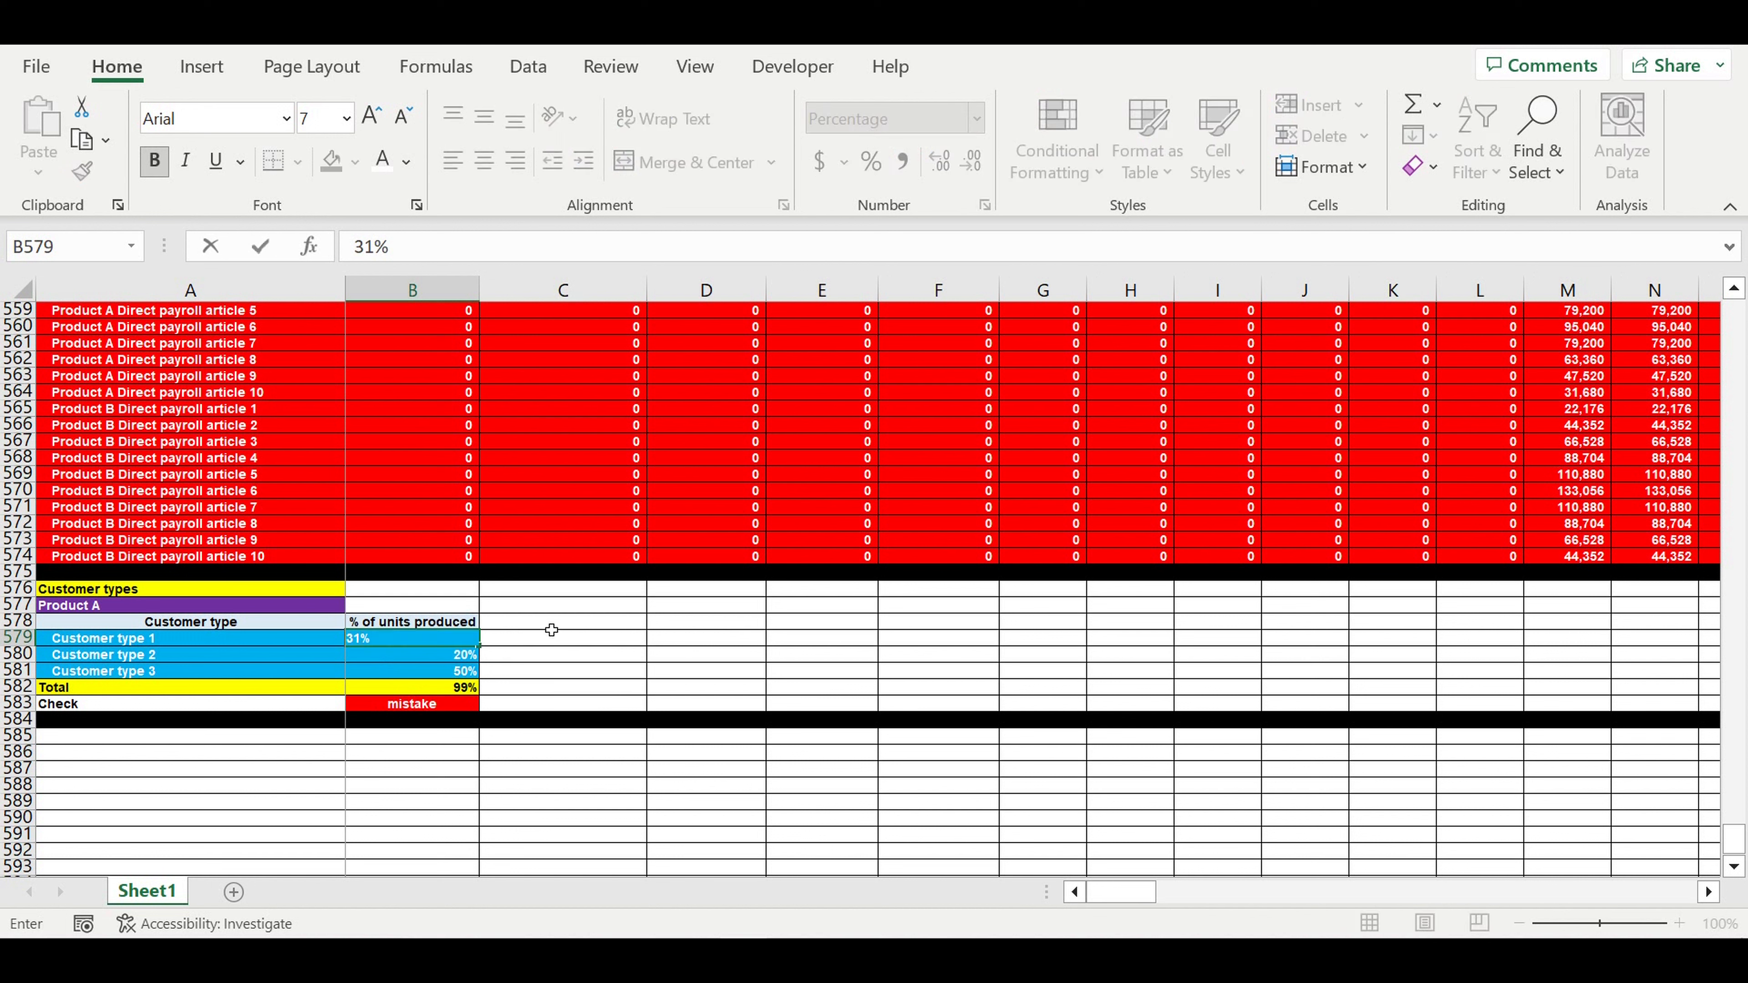
{"action": "key", "text": "Return"}
{"action": "left_click", "coordinate": [444, 640]}
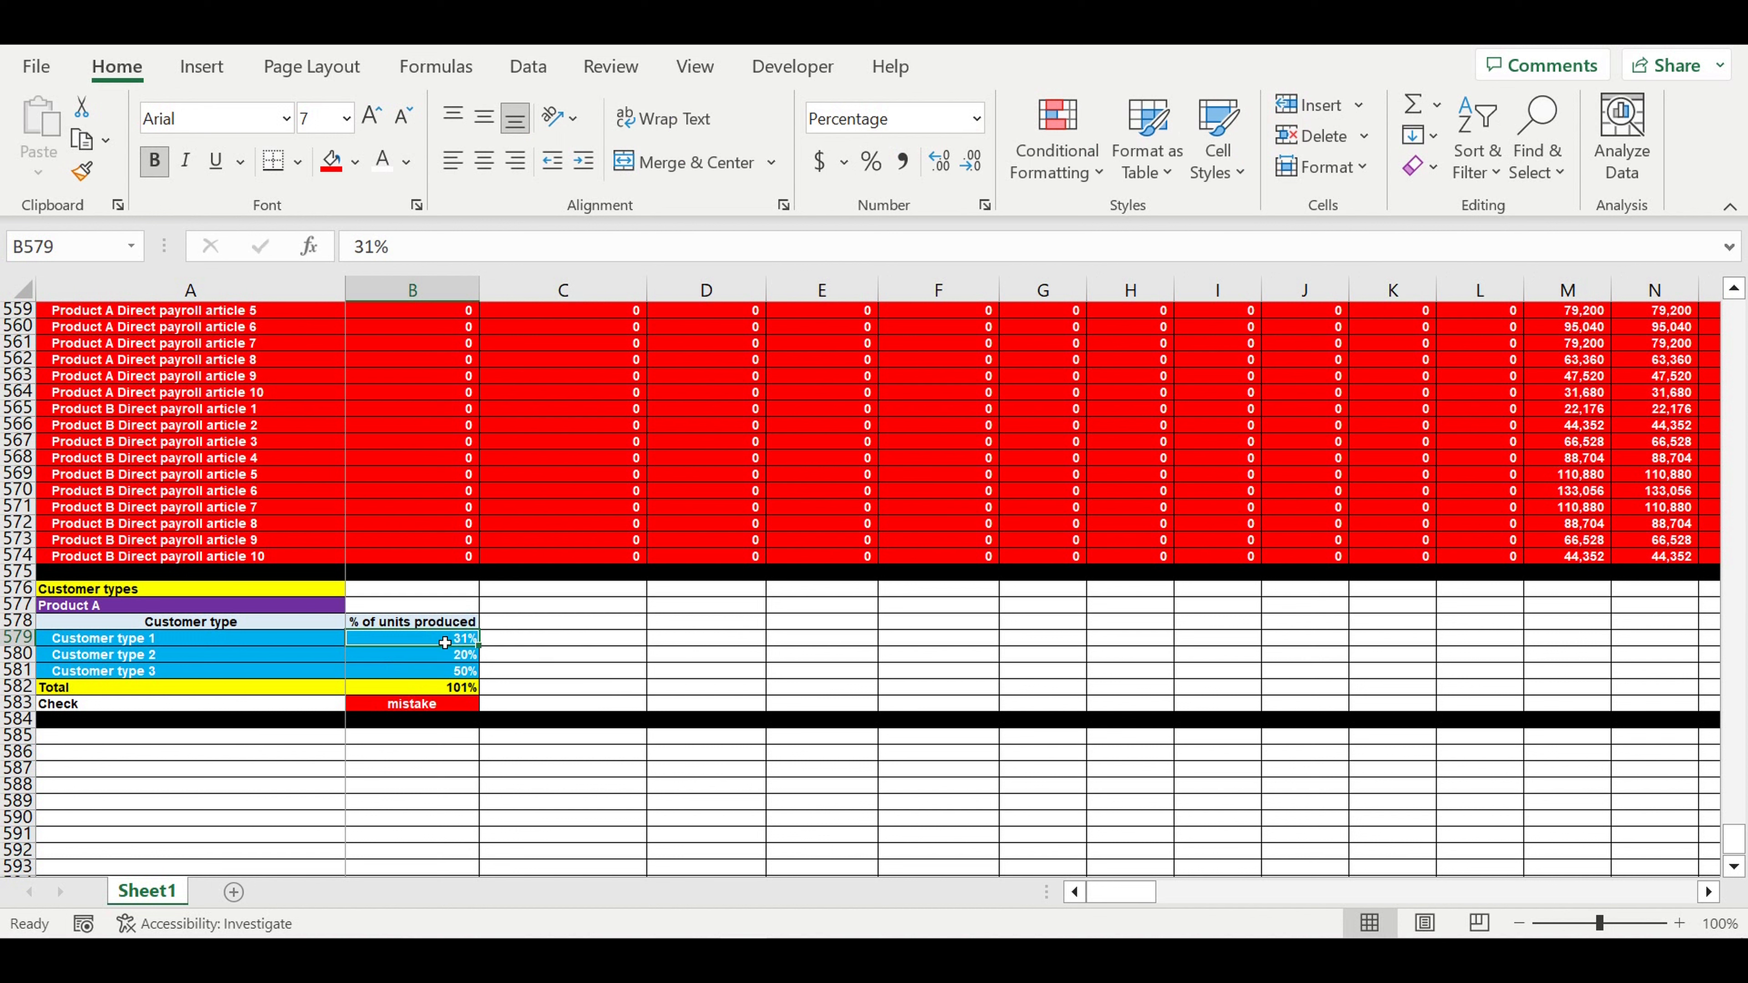
{"action": "type", "text": "30"}
{"action": "key", "text": "Return"}
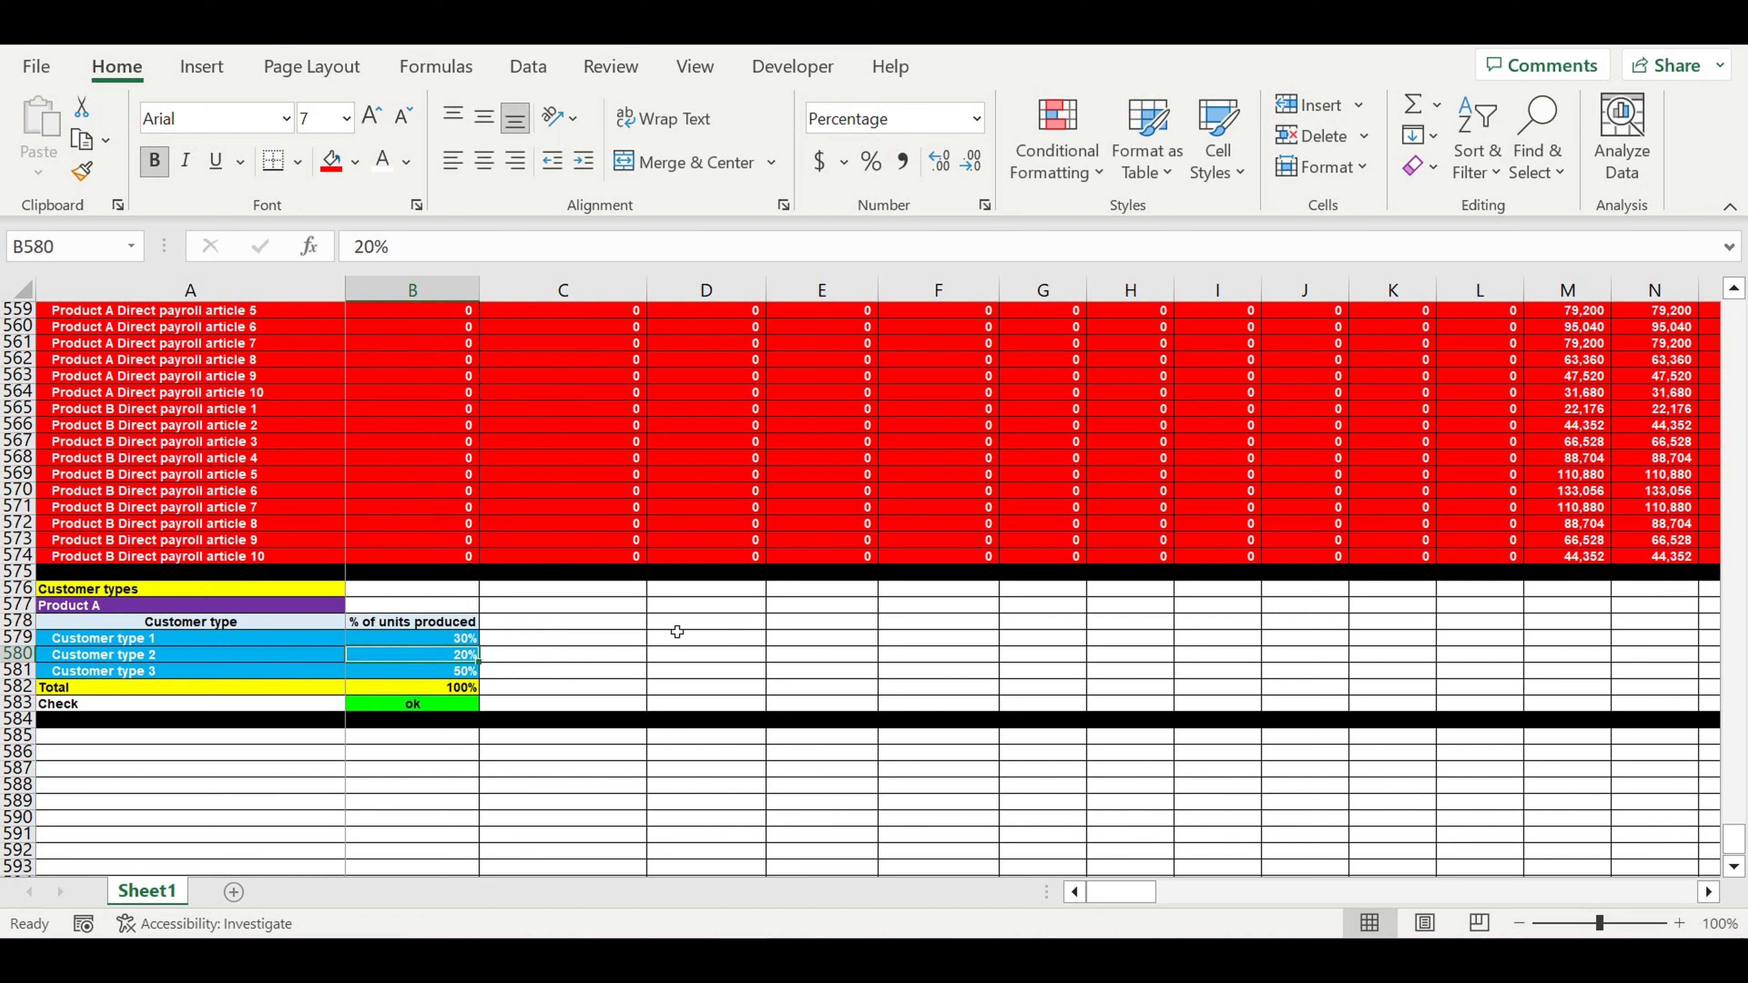
{"action": "left_click", "coordinate": [677, 660]}
{"action": "left_click", "coordinate": [702, 627]}
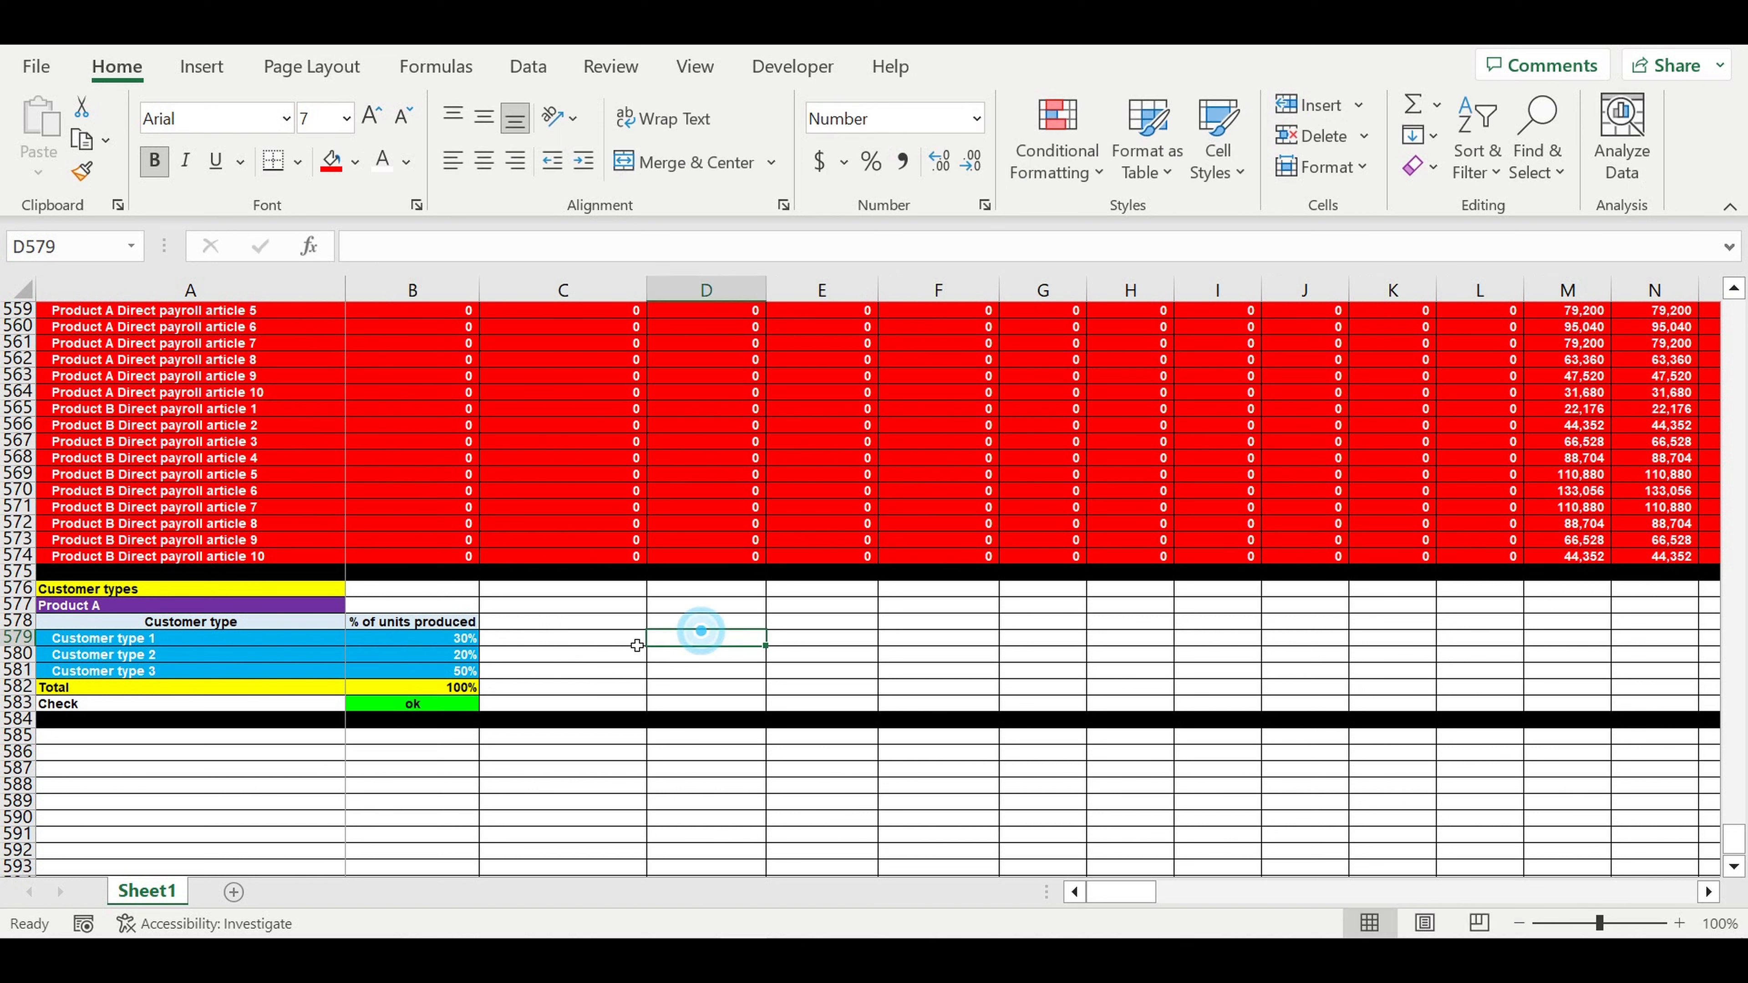
{"action": "left_click", "coordinate": [418, 621]}
{"action": "left_click", "coordinate": [607, 655]}
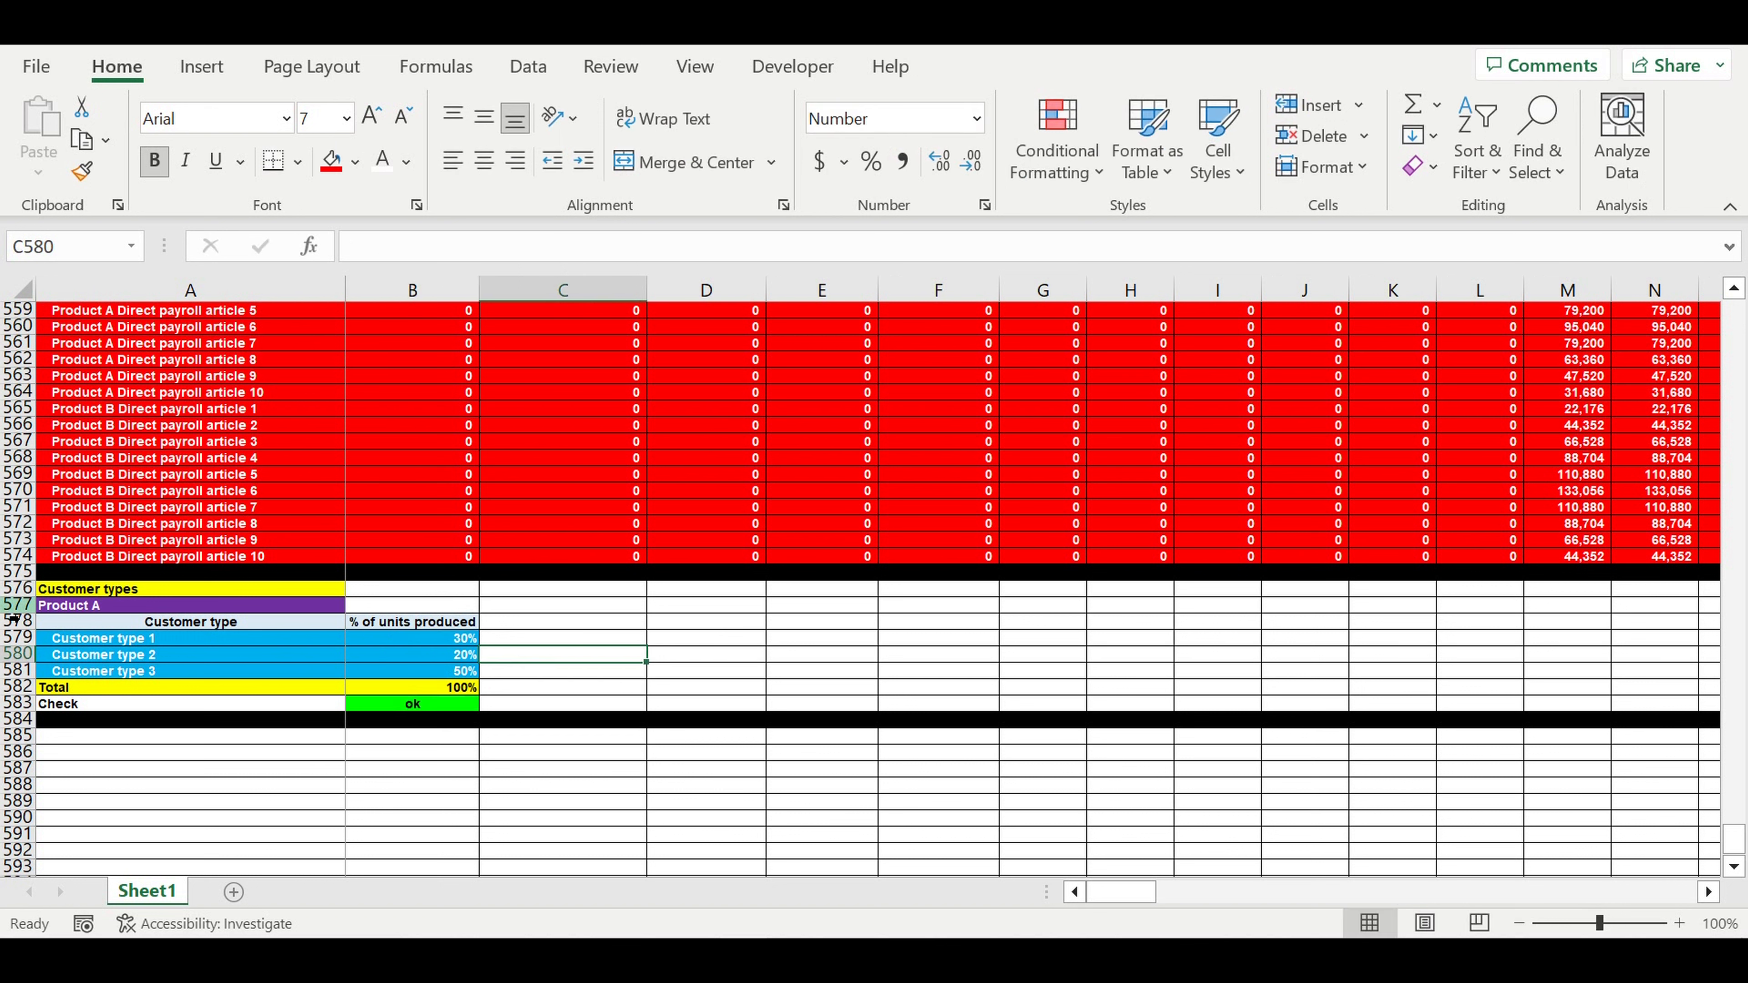
- Copy the Product A customer-type table, rows 577–584, and paste it at row 585
{"action": "left_click_drag", "start_coordinate": [20, 606], "coordinate": [7, 724]}
{"action": "key", "text": "ctrl+c"}
{"action": "scroll", "coordinate": [183, 652], "scroll_direction": "down", "scroll_amount": 2}
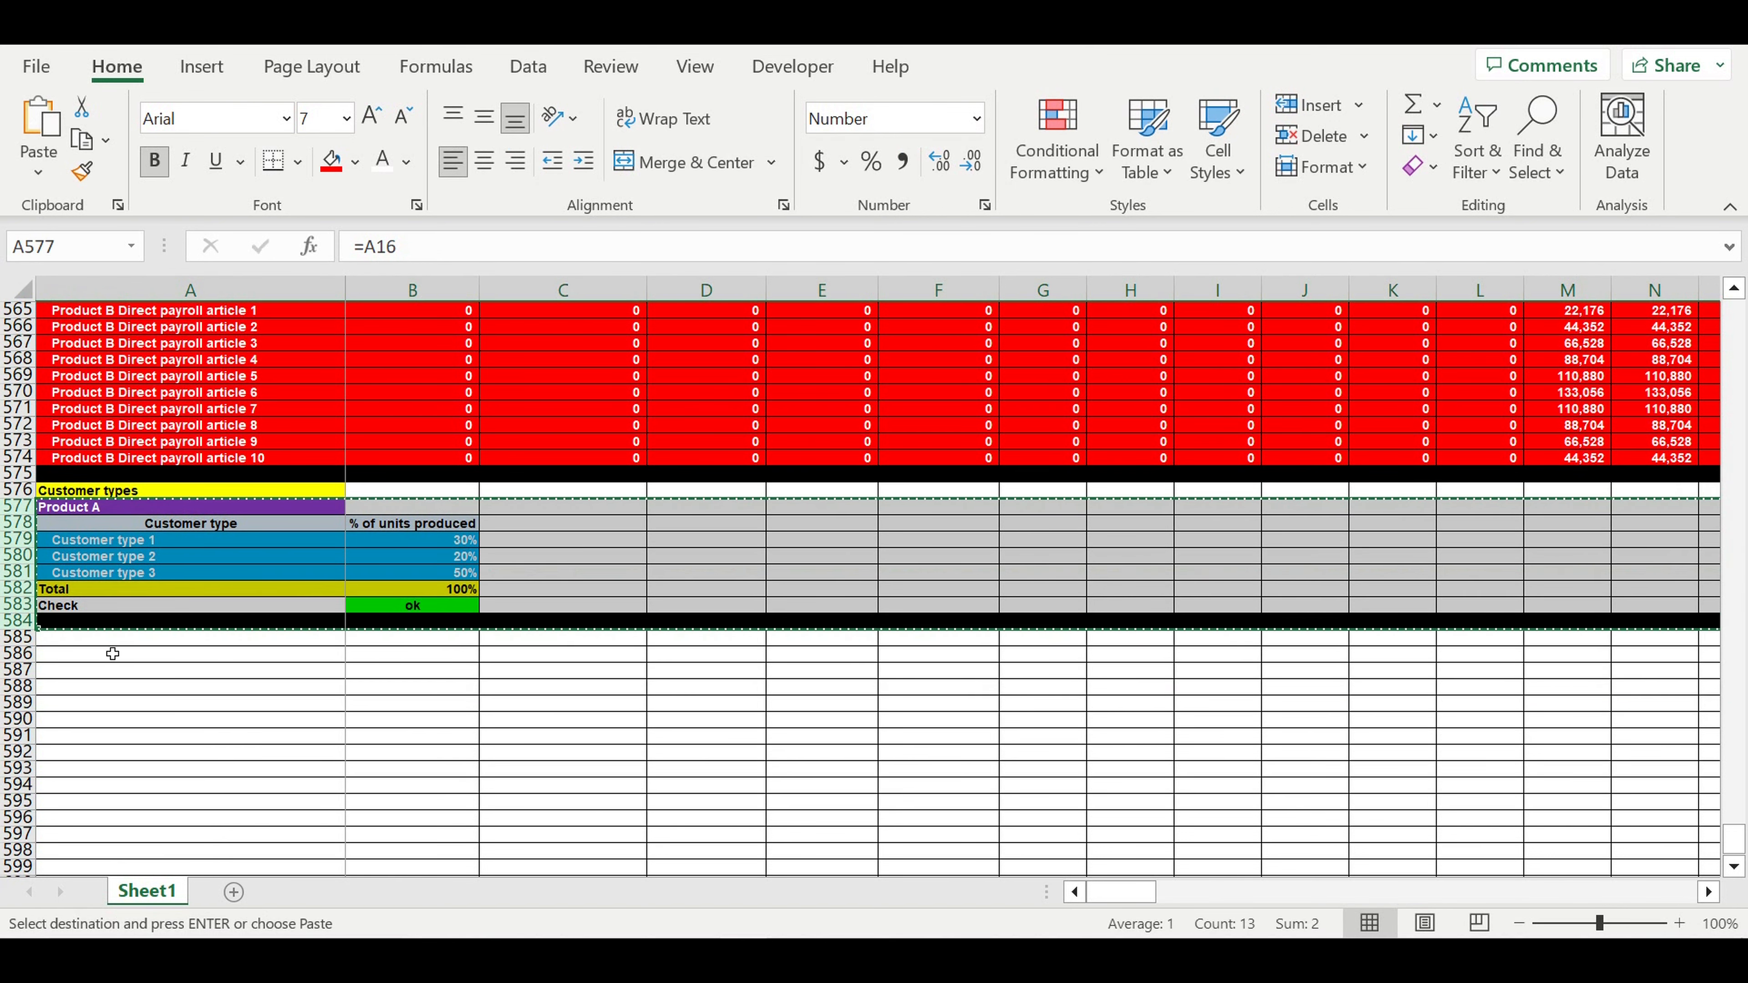
{"action": "left_click", "coordinate": [102, 639]}
{"action": "key", "text": "ctrl+v"}
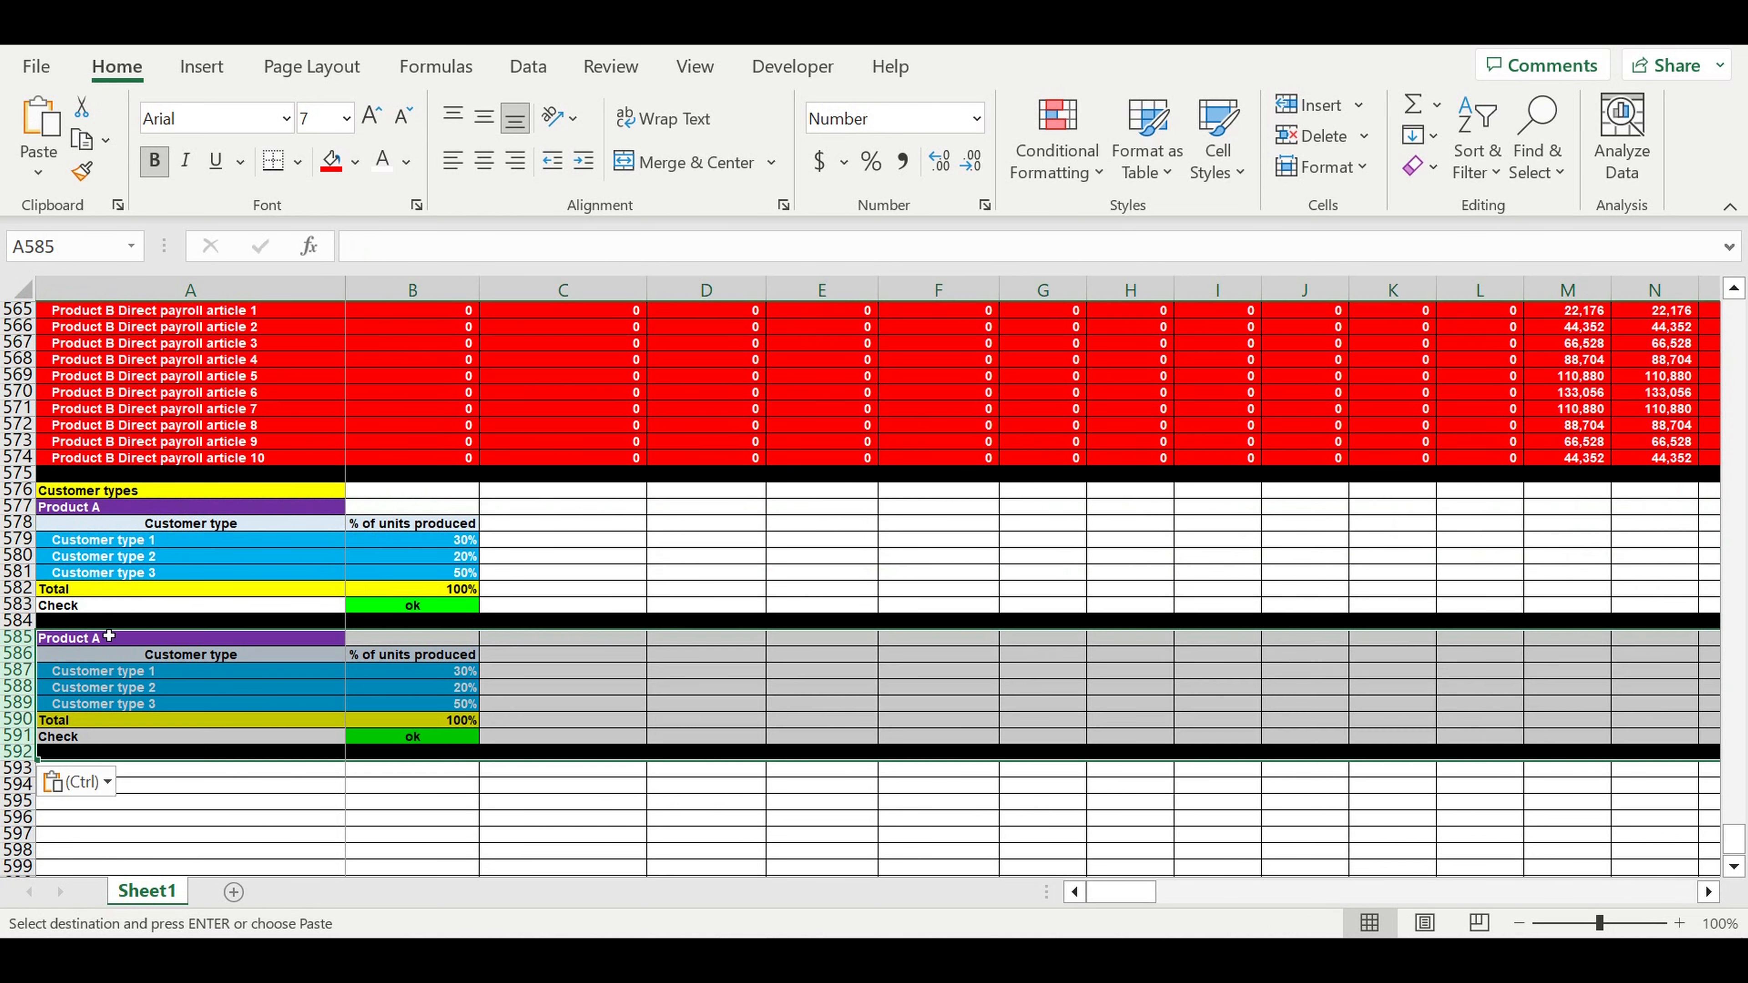
- Set the copied table's title A585 to =A17 so it shows Product B
{"action": "left_click", "coordinate": [117, 641]}
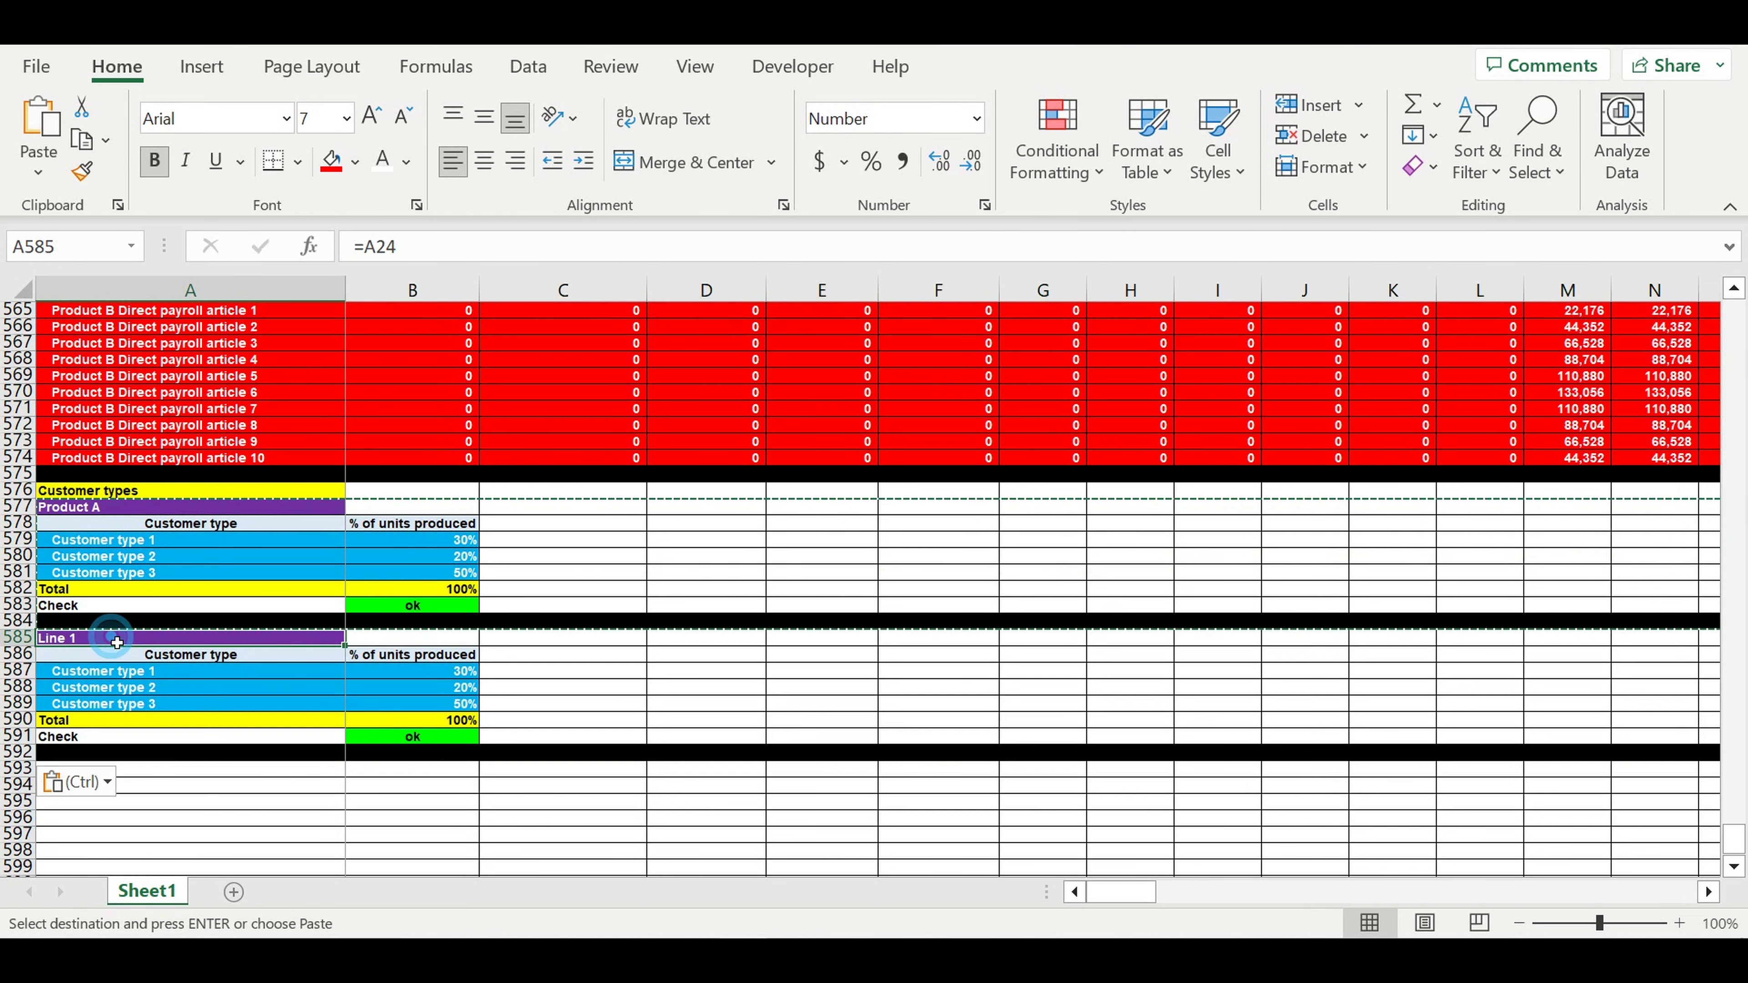
{"action": "type", "text": "="}
{"action": "left_click_drag", "start_coordinate": [1730, 841], "coordinate": [1731, 841]}
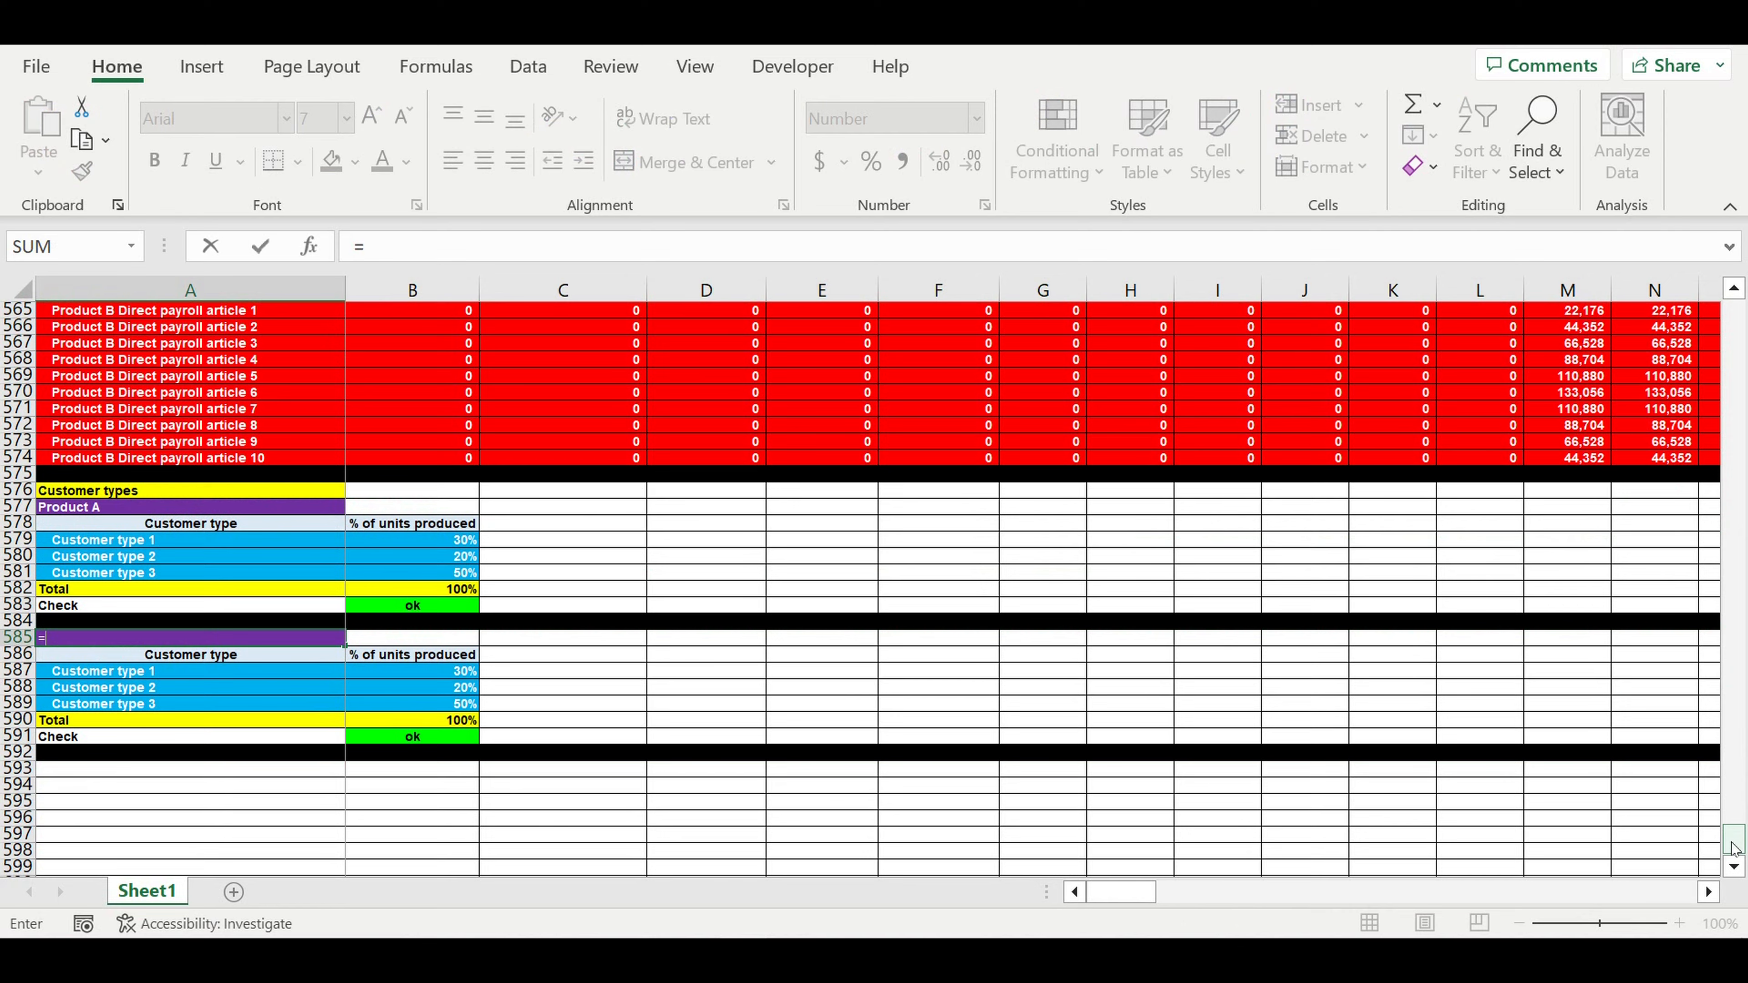
{"action": "left_click_drag", "start_coordinate": [1722, 278], "coordinate": [1727, 289]}
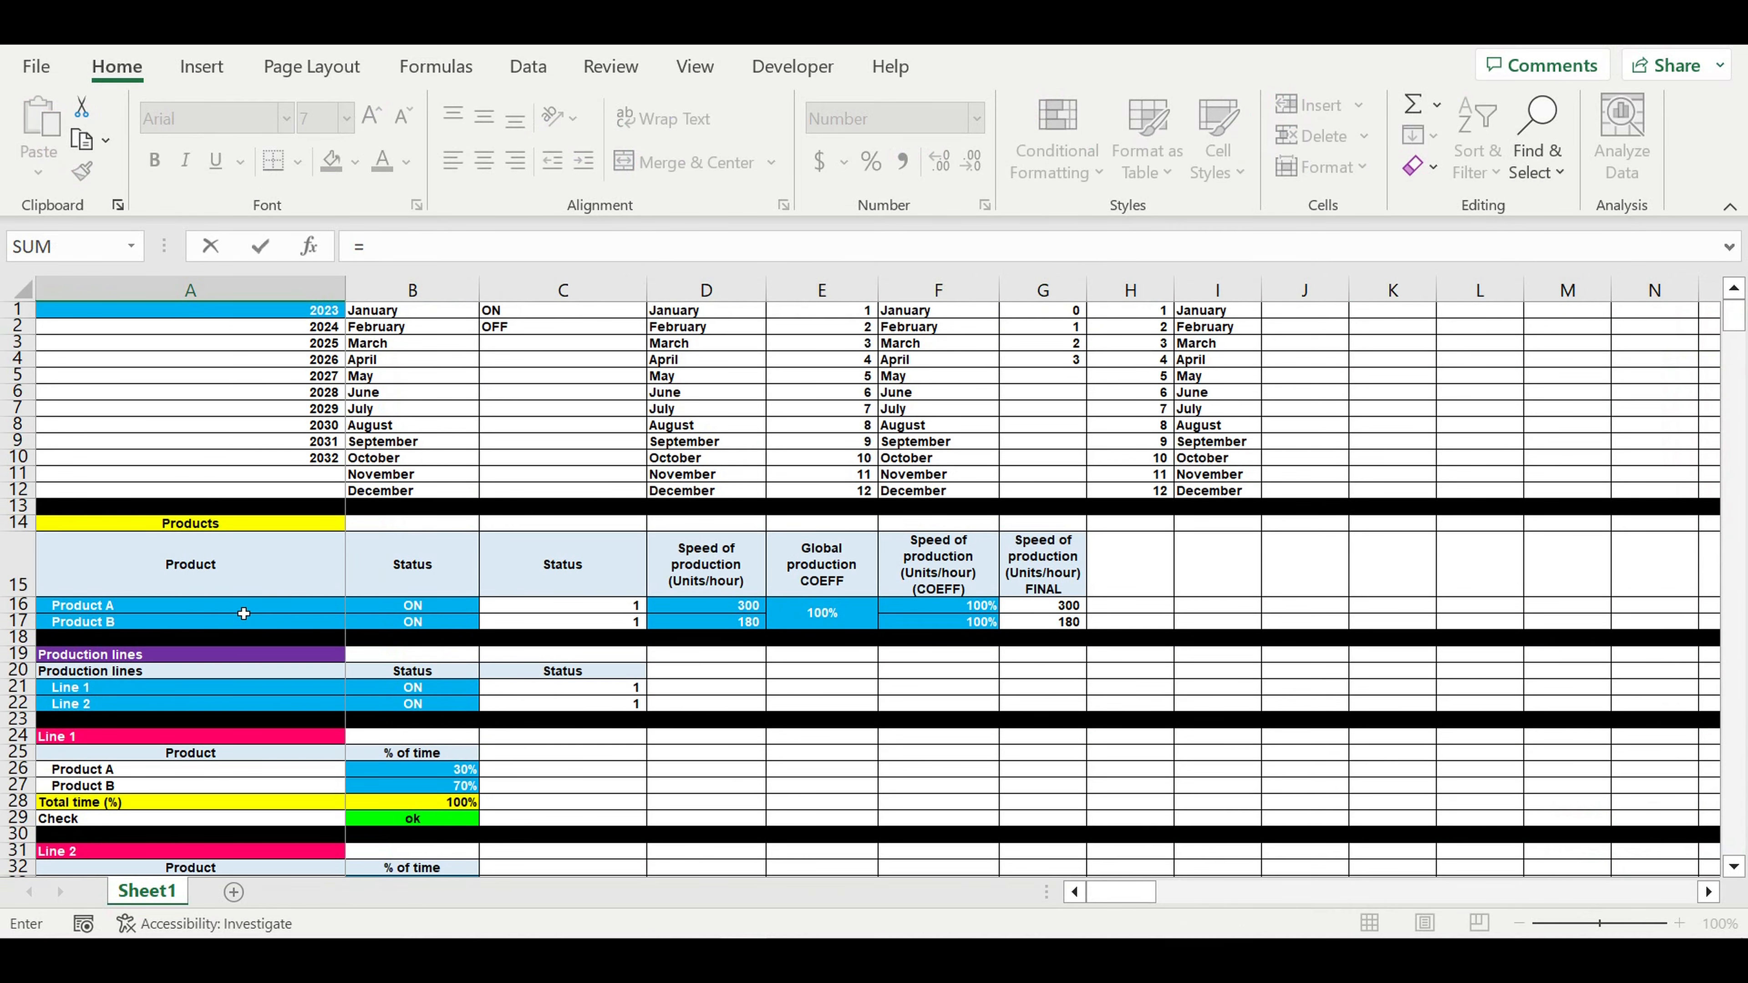
{"action": "left_click", "coordinate": [86, 624]}
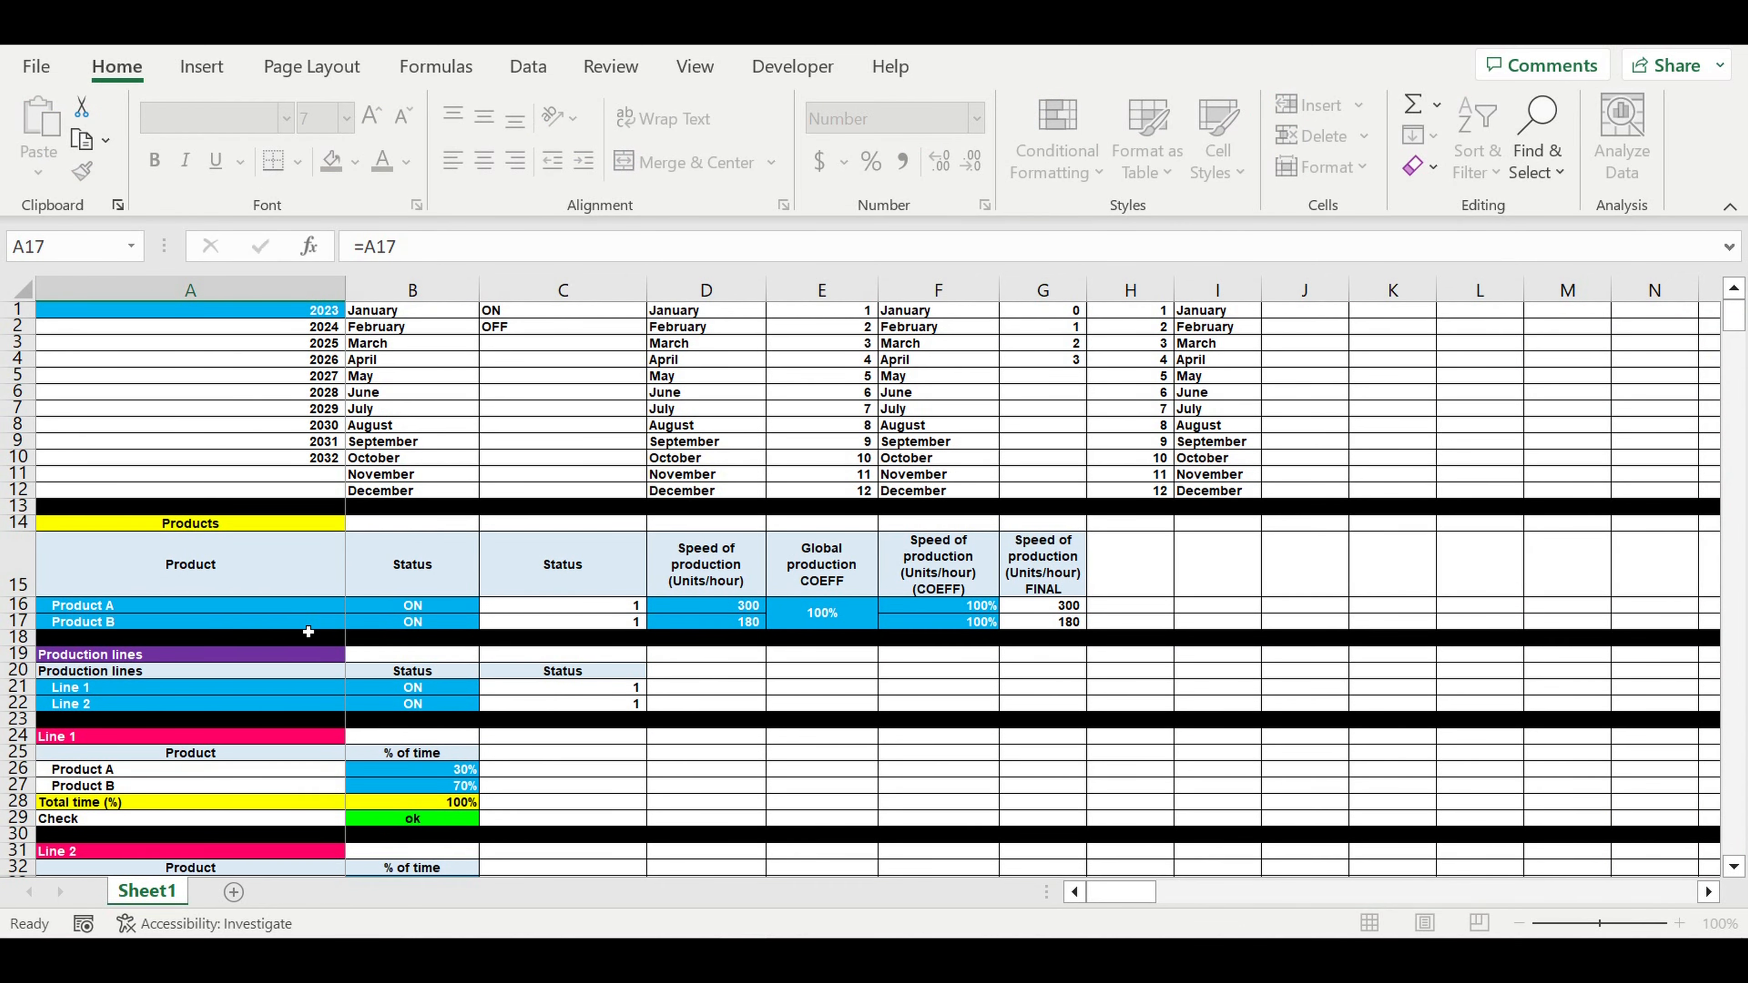
{"action": "key", "text": "Return"}
{"action": "scroll", "coordinate": [432, 638], "scroll_direction": "down", "scroll_amount": 3}
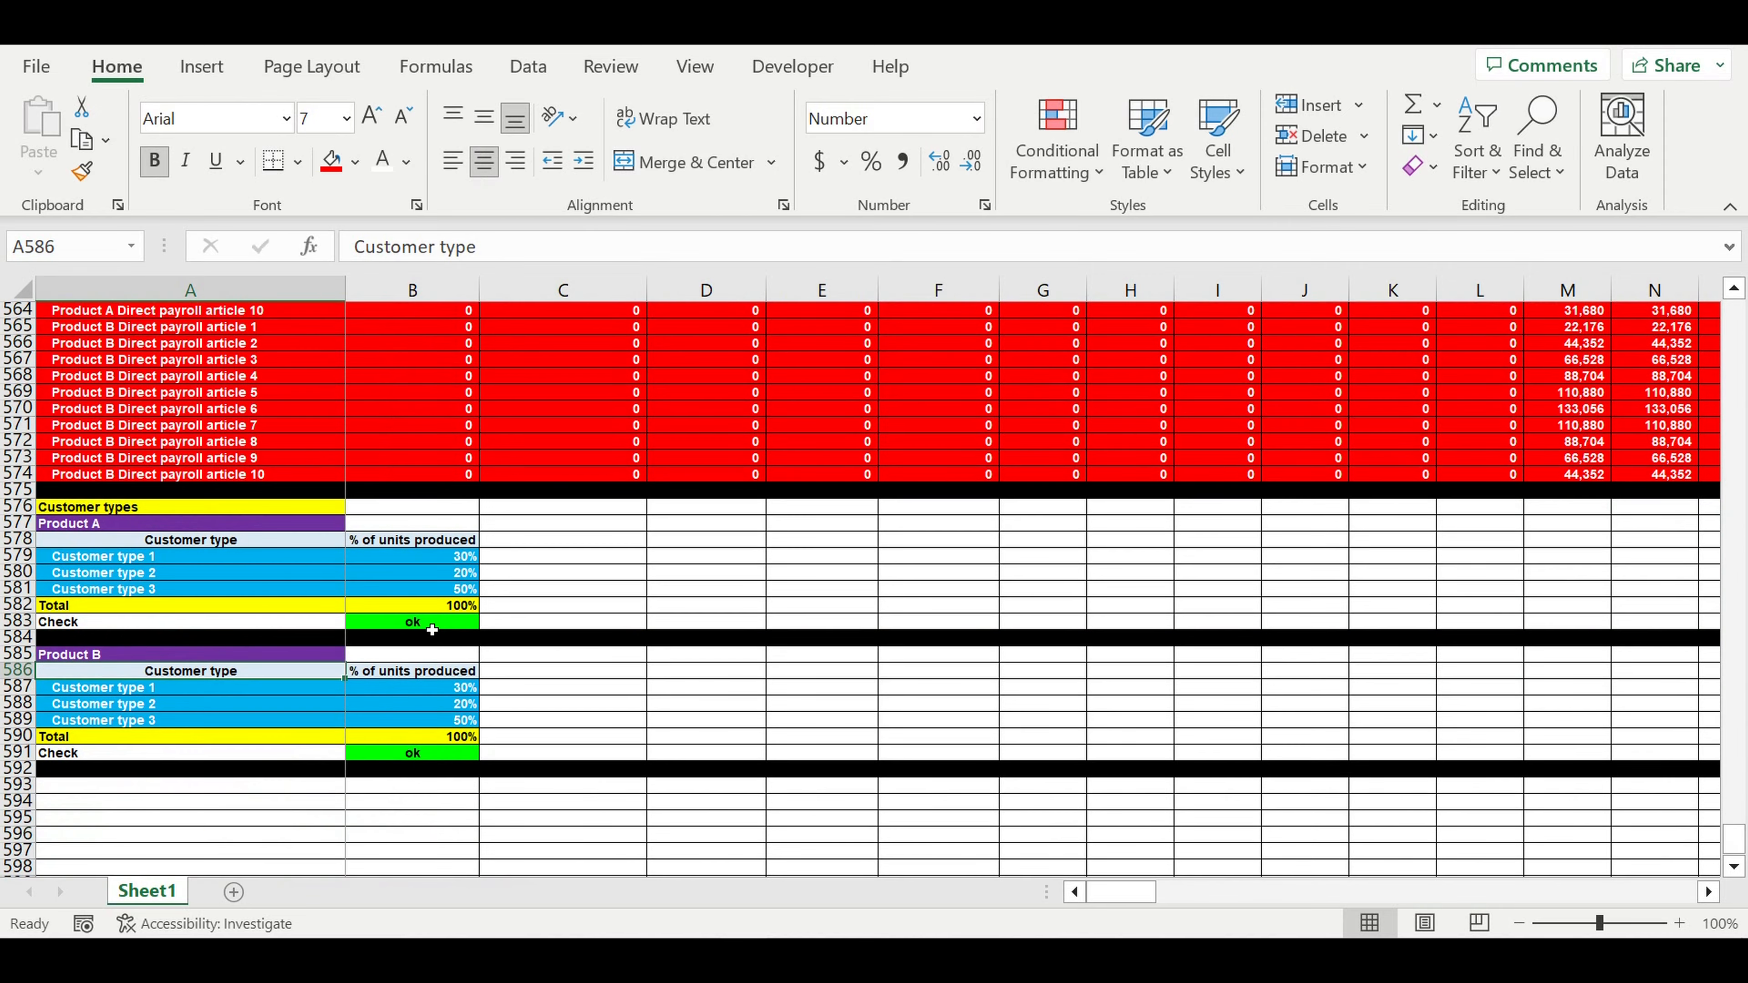
{"action": "scroll", "coordinate": [431, 629], "scroll_direction": "down", "scroll_amount": 2}
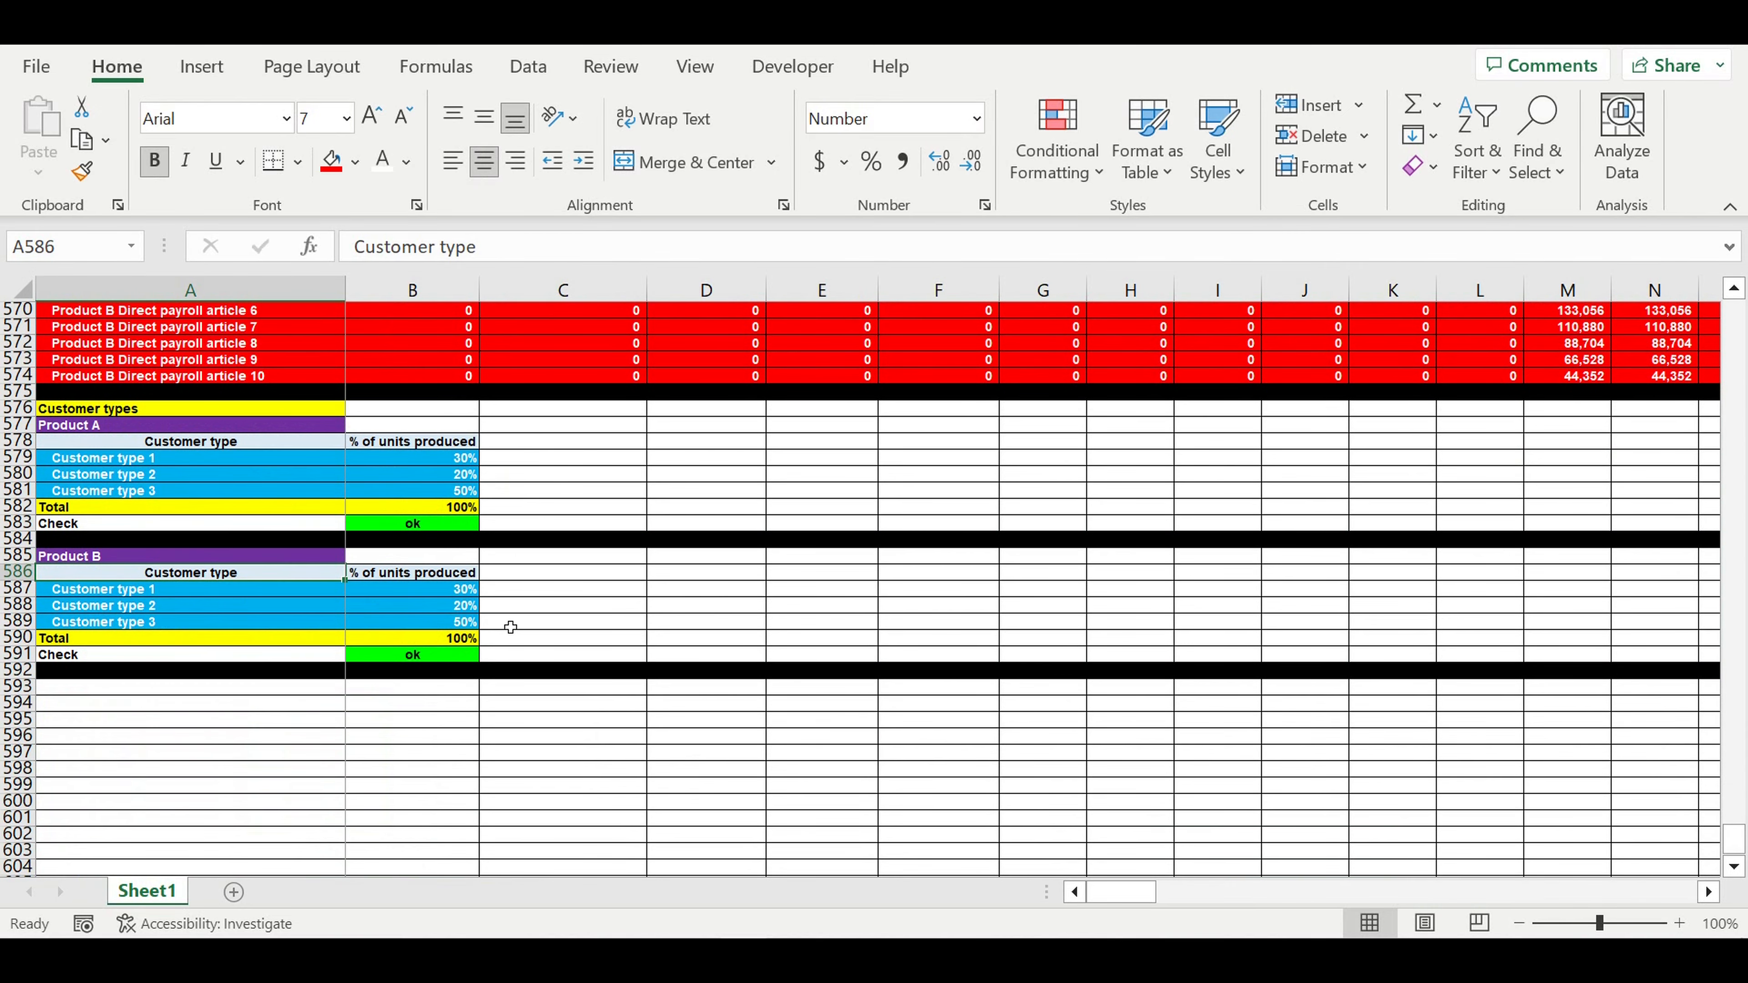
{"action": "left_click", "coordinate": [570, 622]}
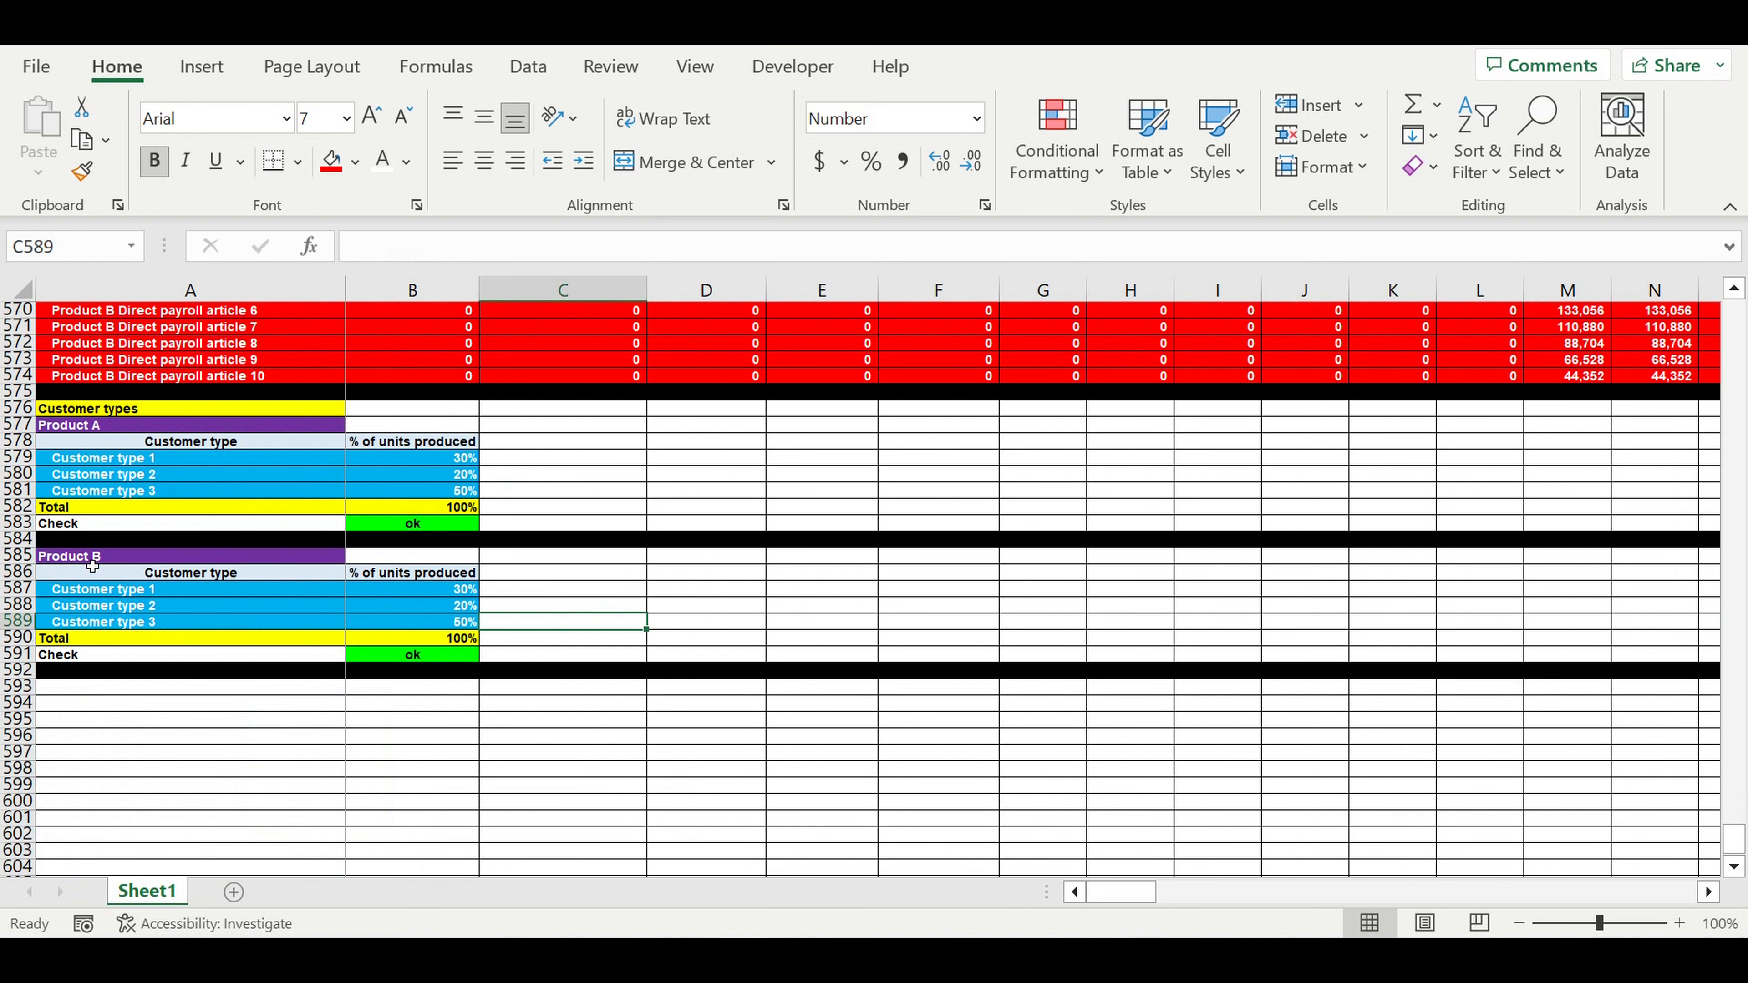
{"action": "left_click", "coordinate": [92, 564]}
{"action": "left_click", "coordinate": [165, 592]}
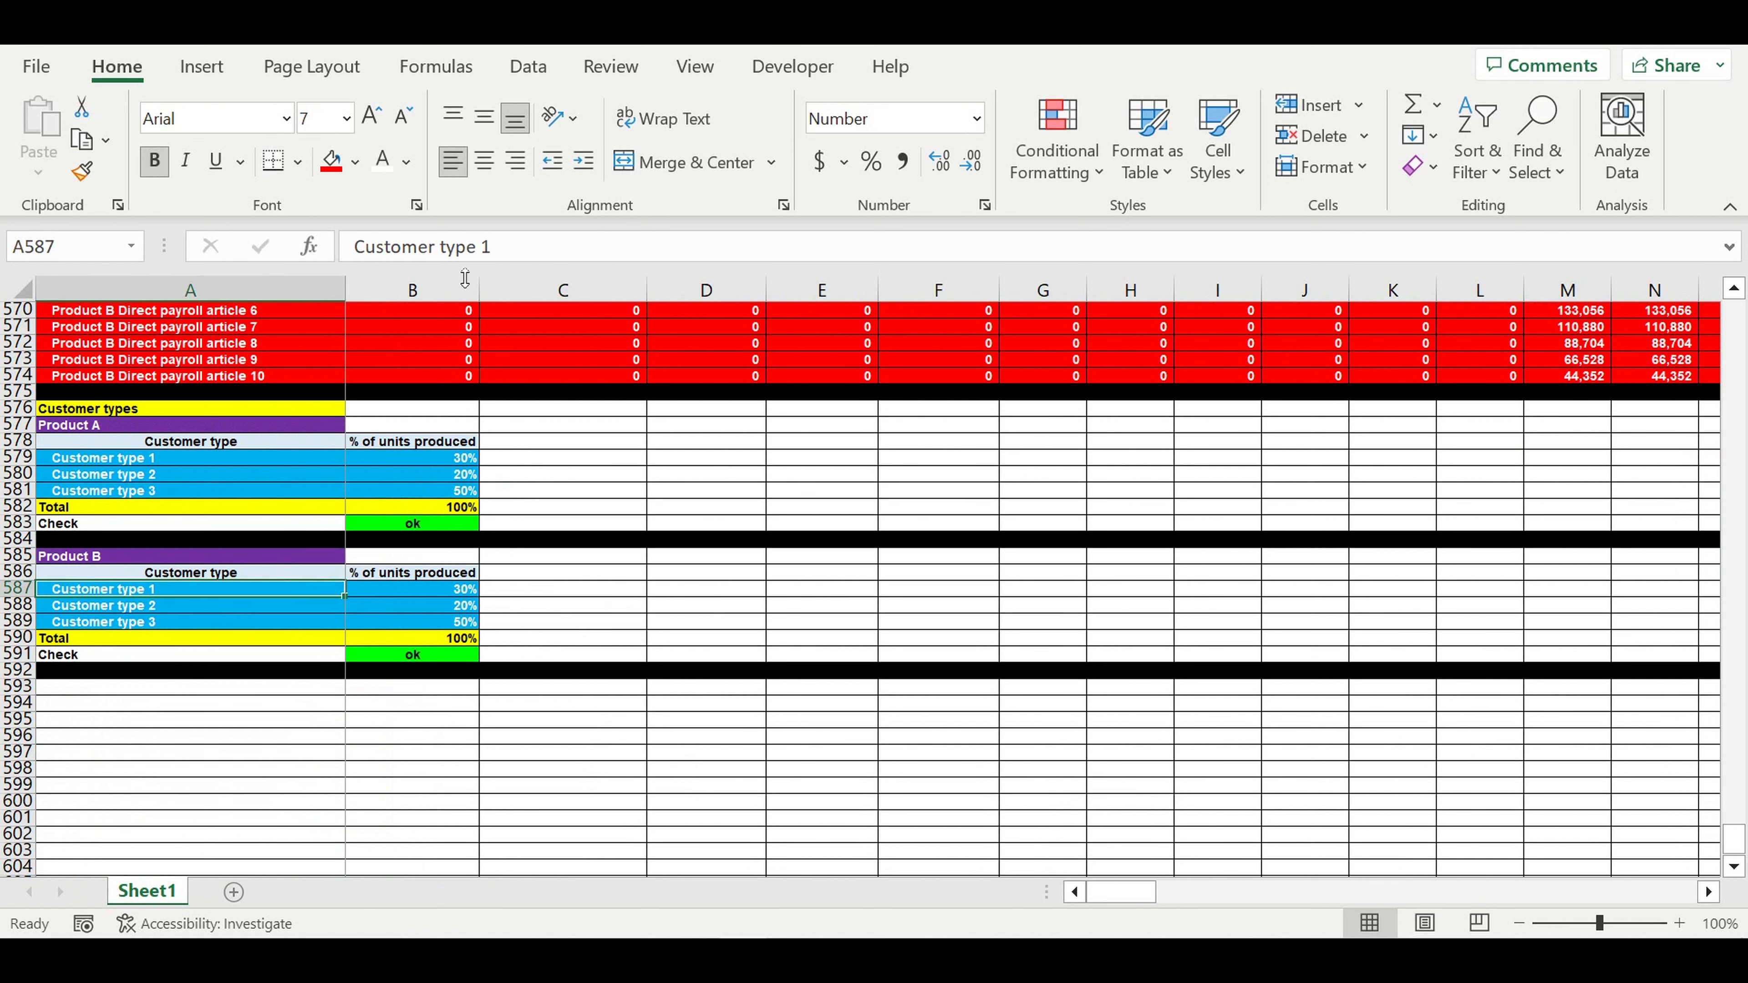
- Rename the first label to Customer type 4 and fill down to Customer types 5 and 6
{"action": "double_click", "coordinate": [485, 247]}
{"action": "type", "text": "4"}
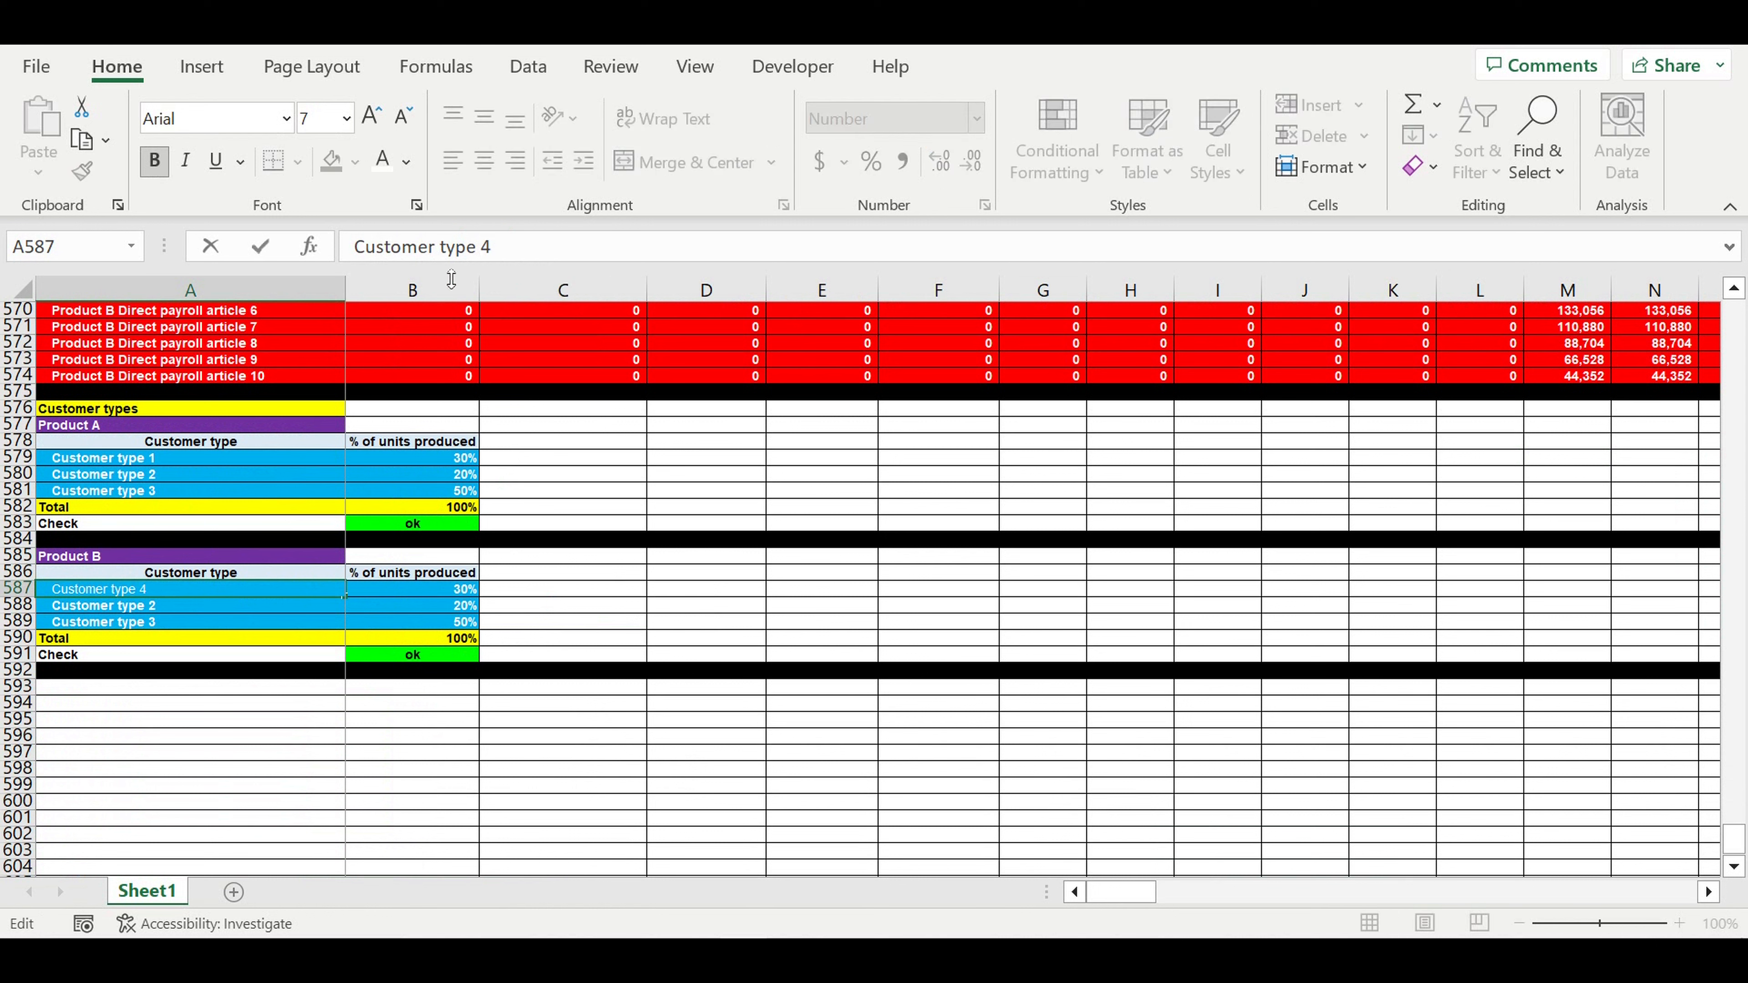
{"action": "left_click", "coordinate": [274, 604]}
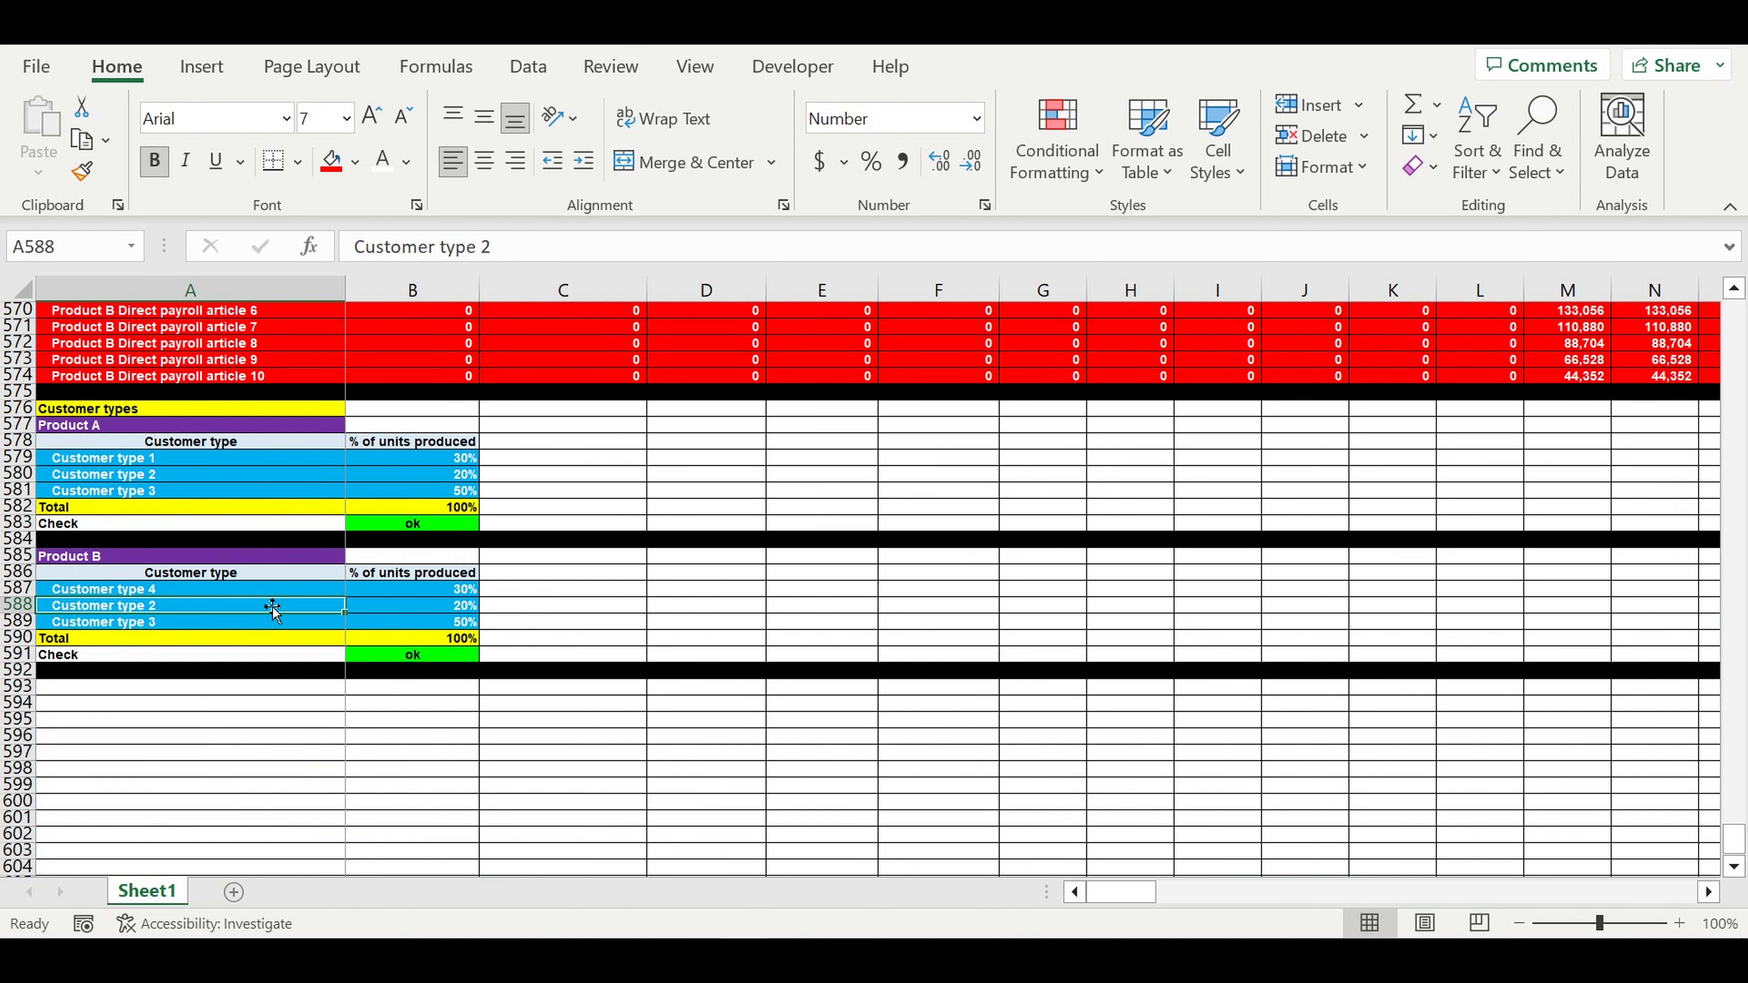
{"action": "left_click", "coordinate": [143, 592]}
{"action": "left_click_drag", "start_coordinate": [343, 596], "coordinate": [335, 635]}
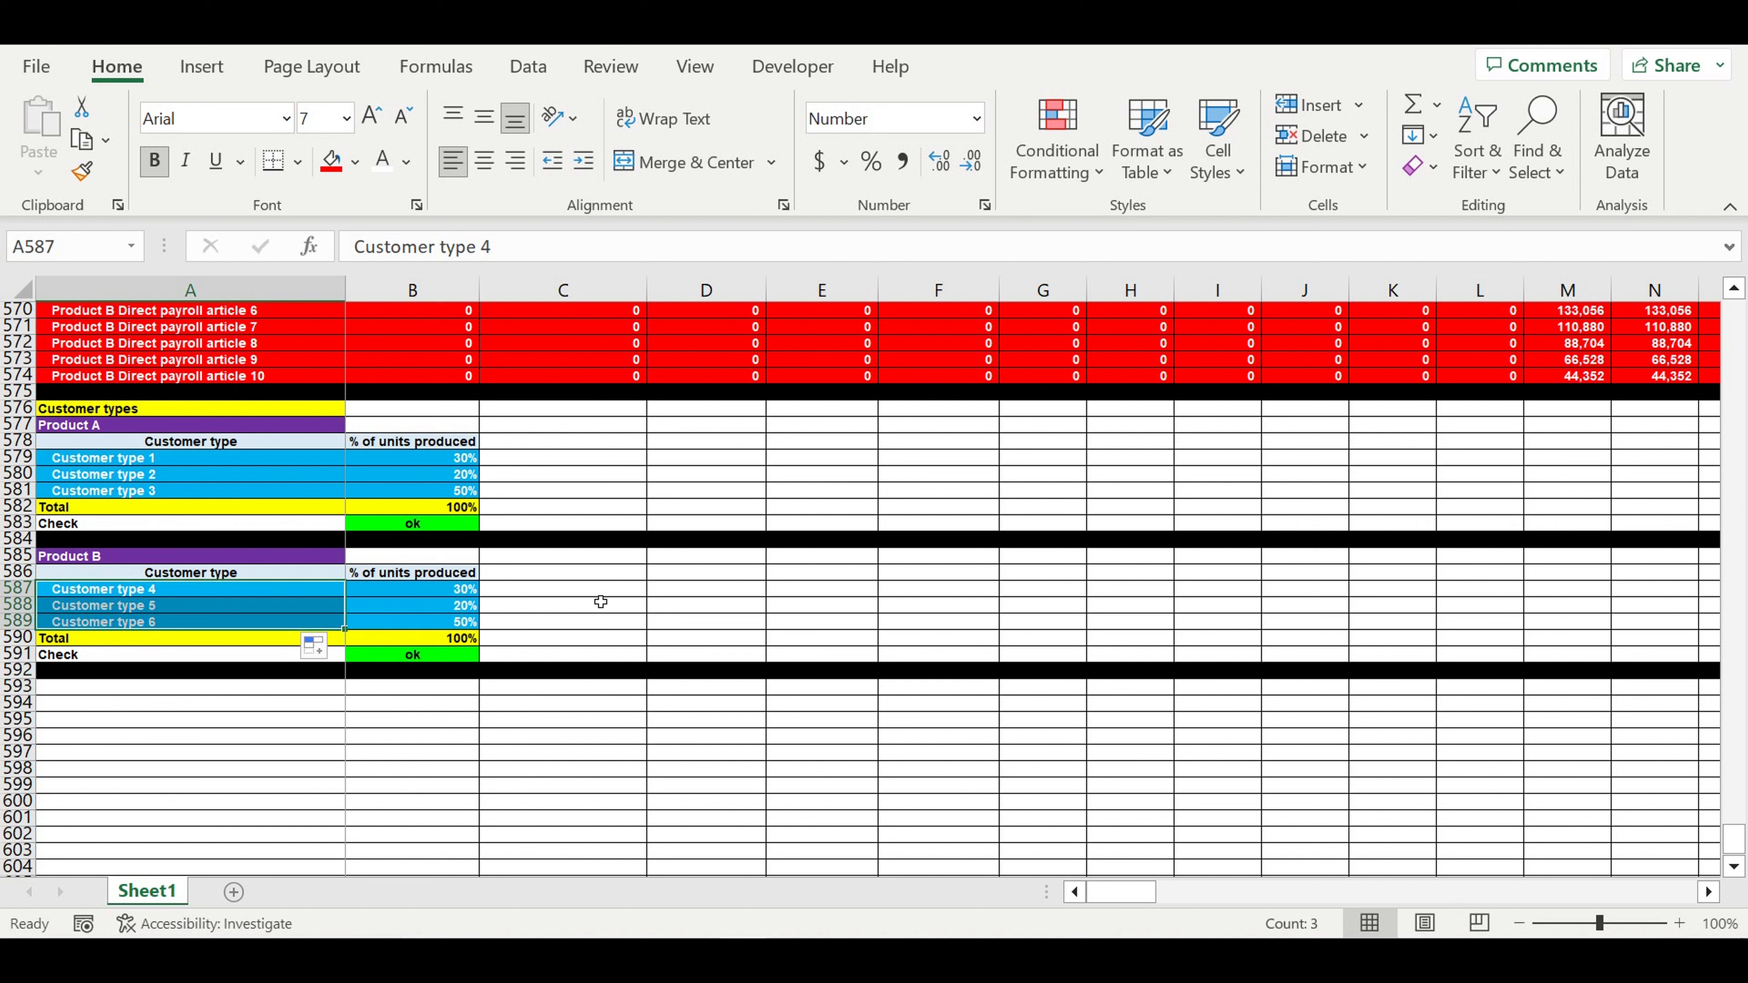
{"action": "left_click", "coordinate": [622, 593]}
- Enter shares of 10%, 20% and 70% for Customer types 4, 5 and 6
{"action": "key", "text": "Left"}
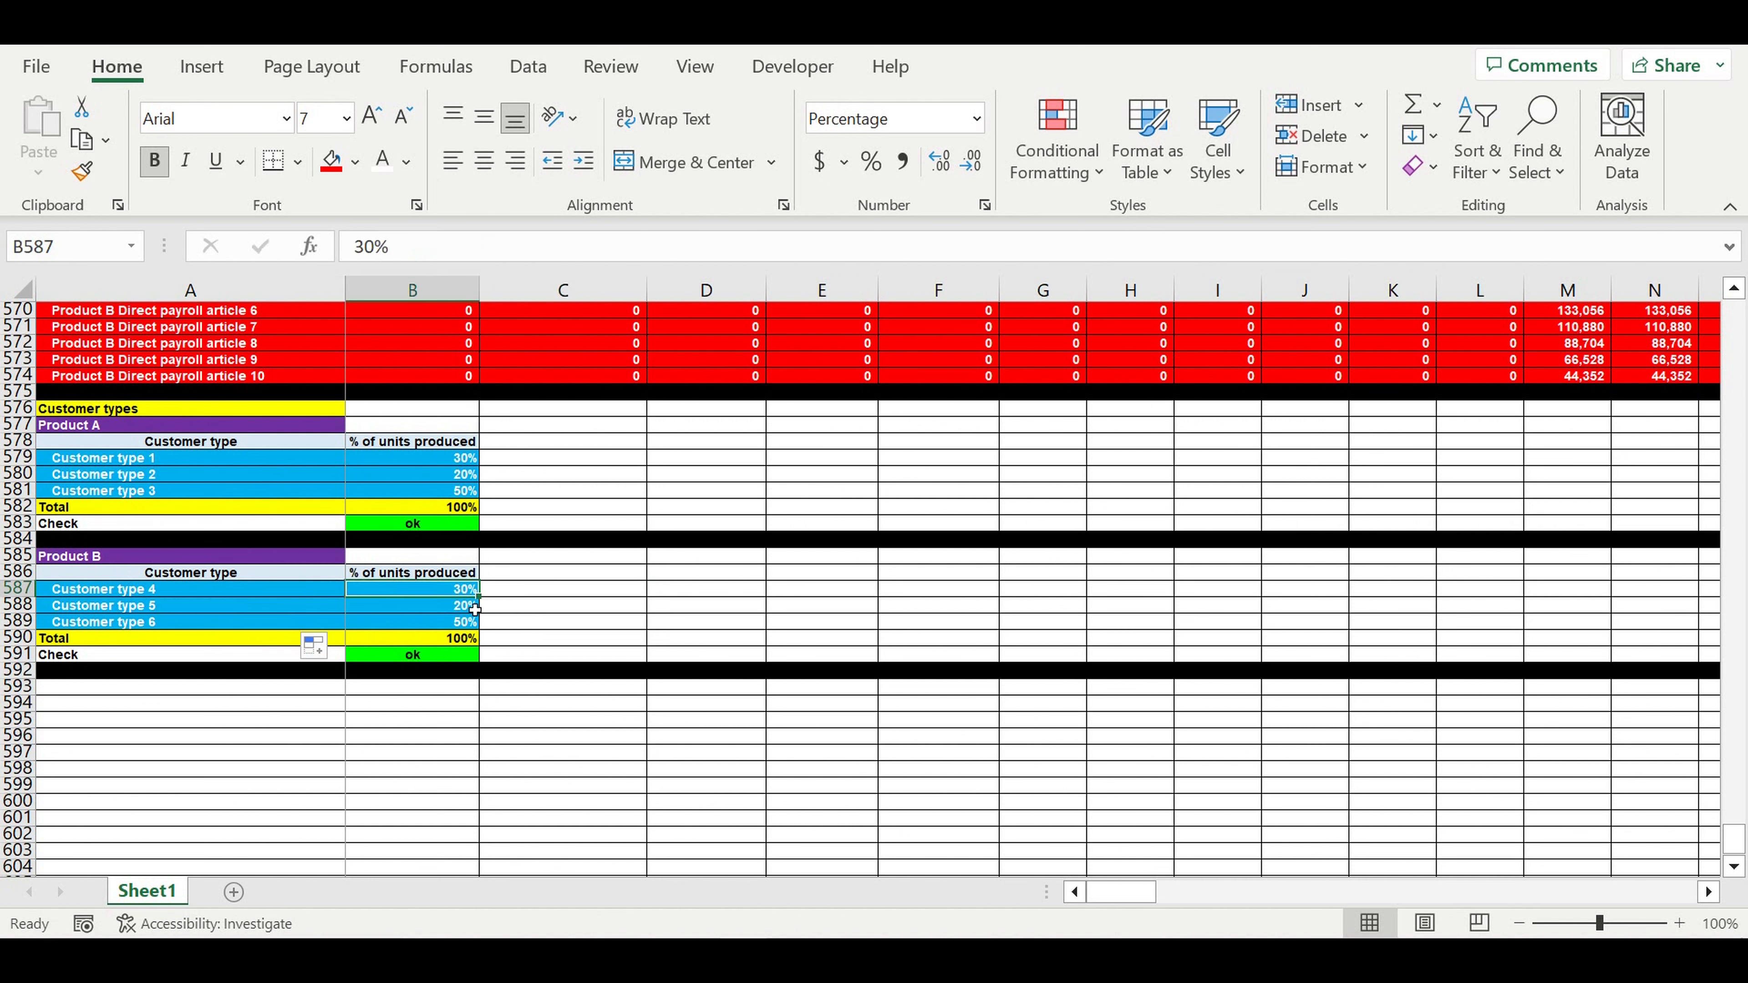
{"action": "type", "text": "10"}
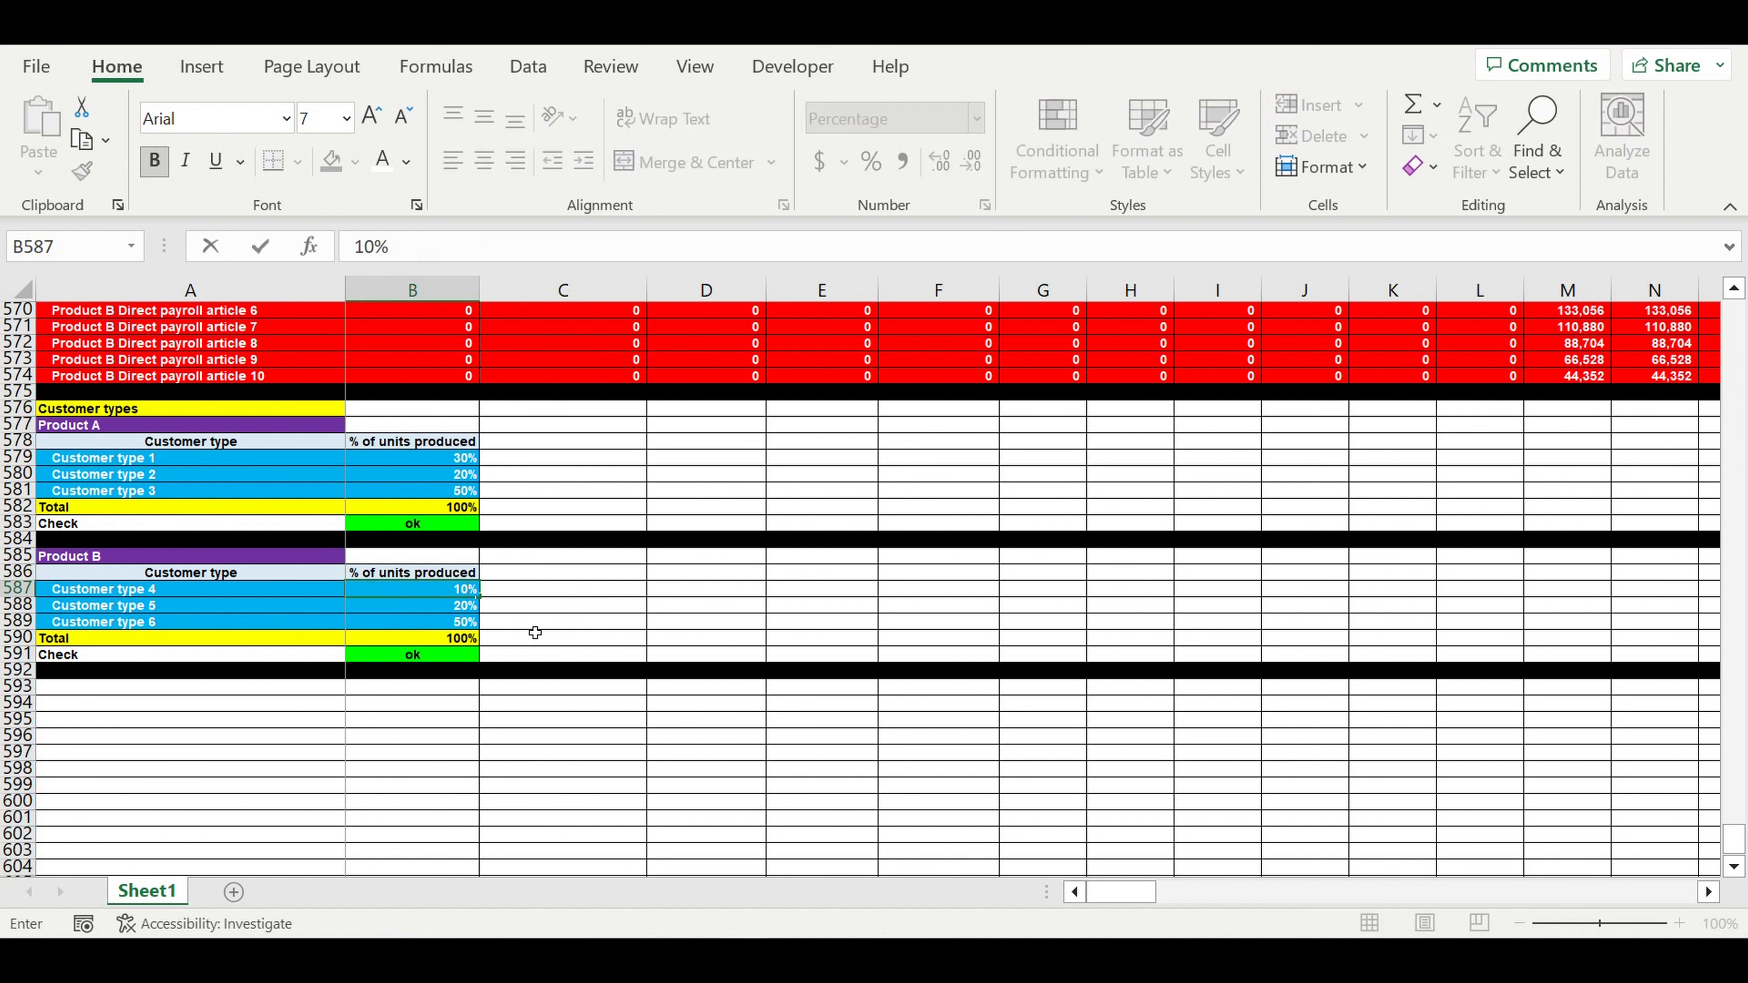
{"action": "key", "text": "Return"}
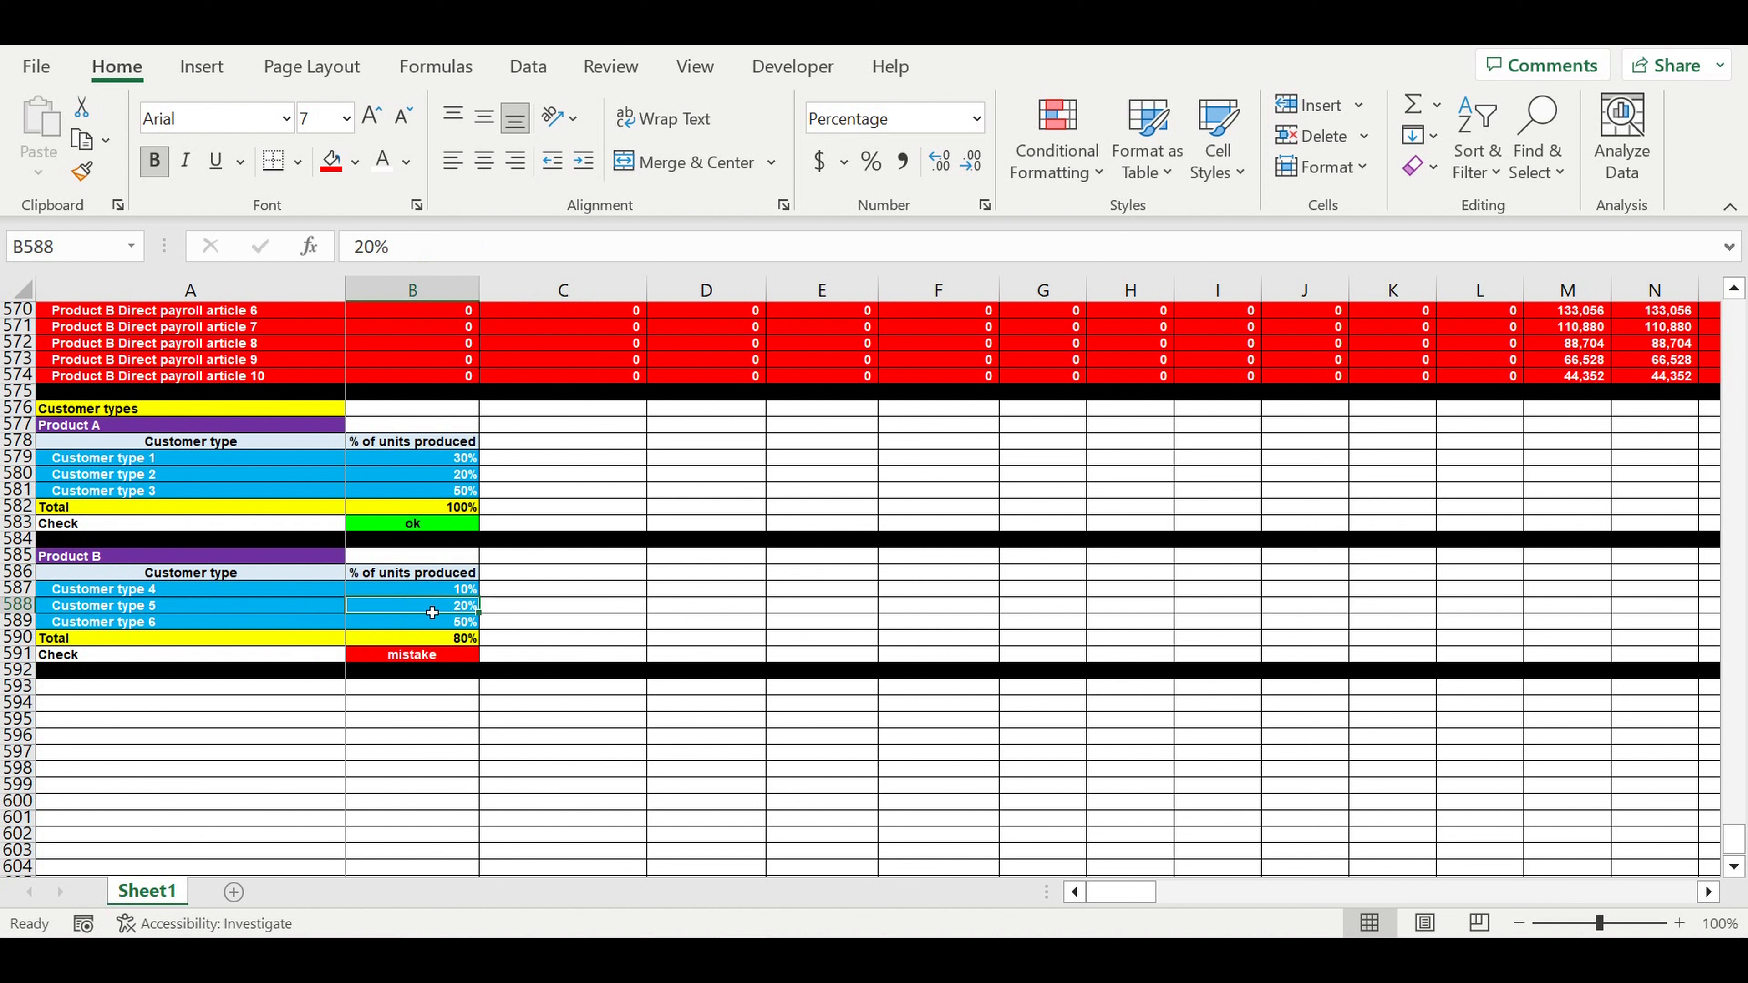
{"action": "type", "text": "20"}
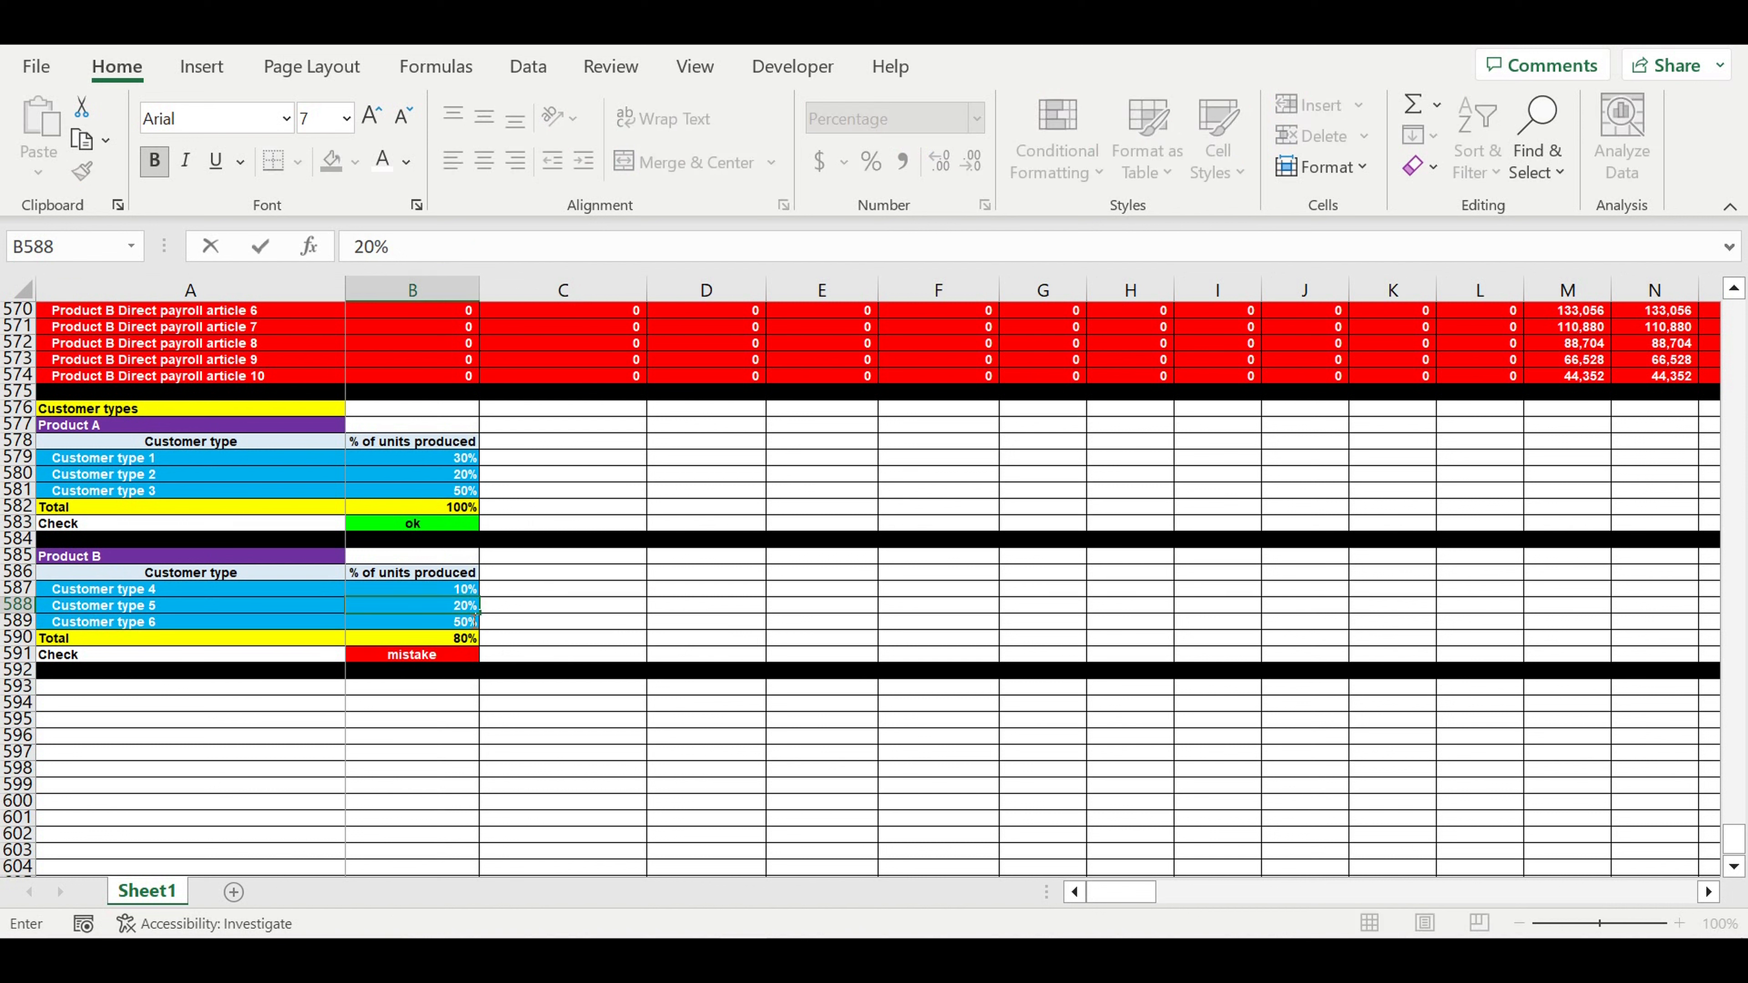
{"action": "key", "text": "Return"}
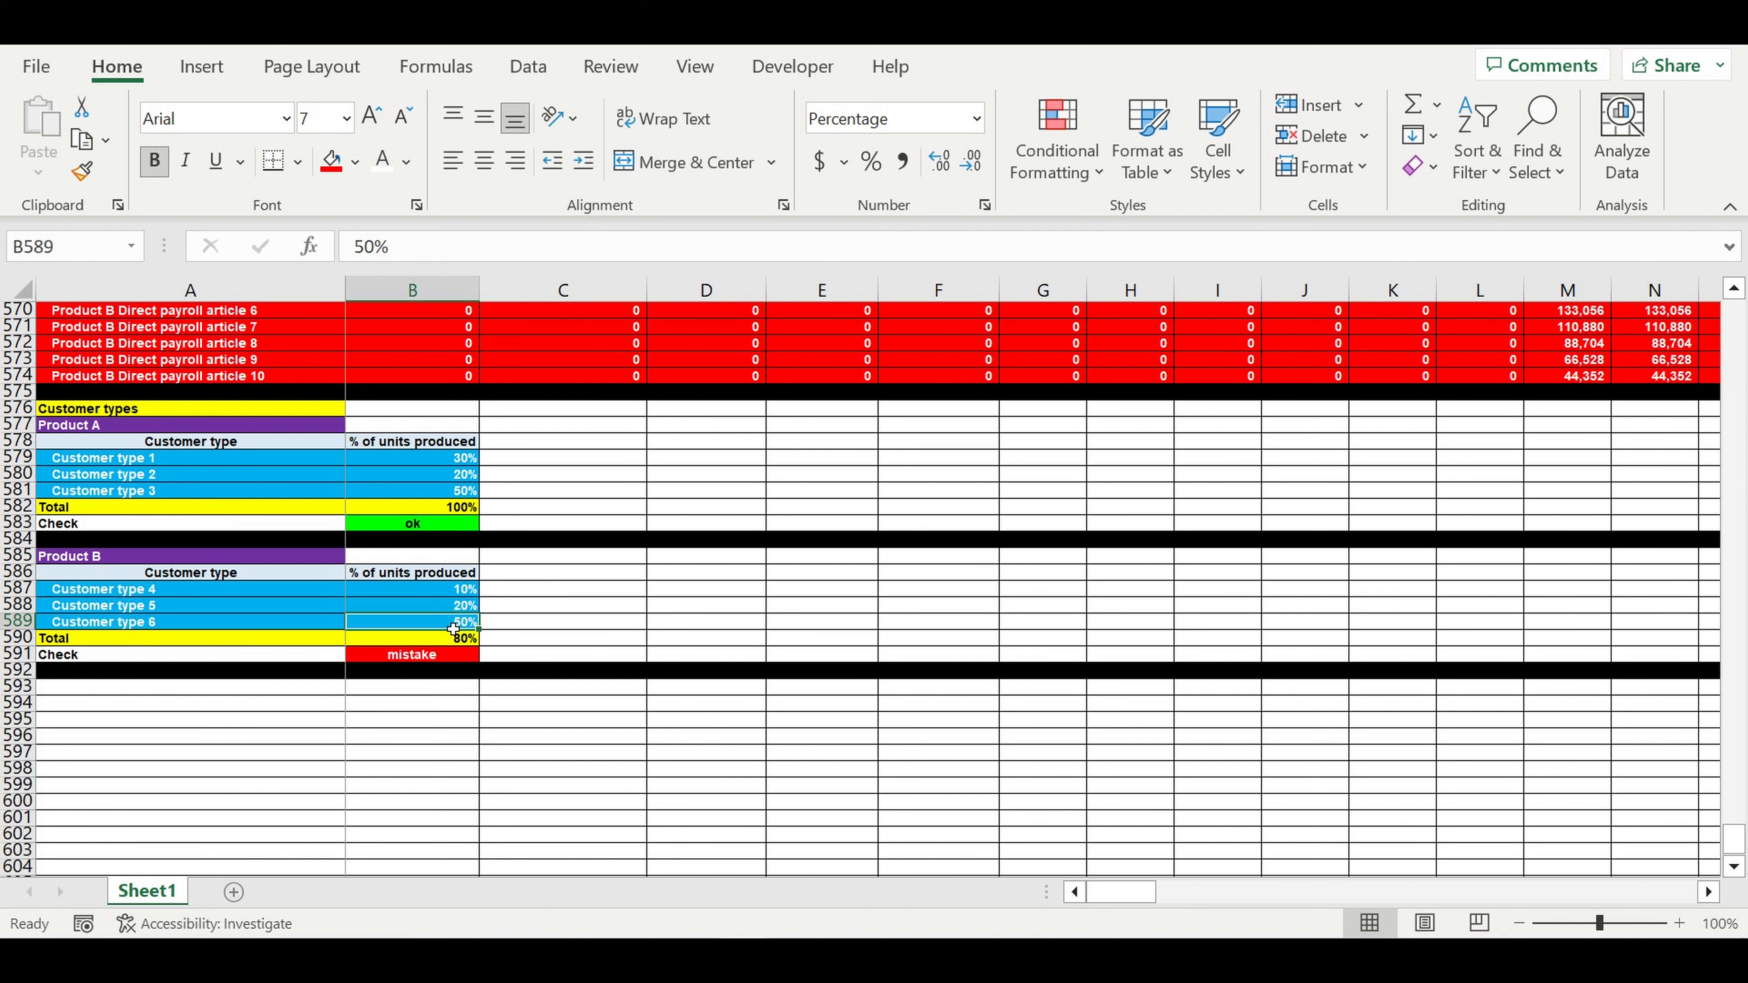
{"action": "type", "text": "70"}
{"action": "key", "text": "Return"}
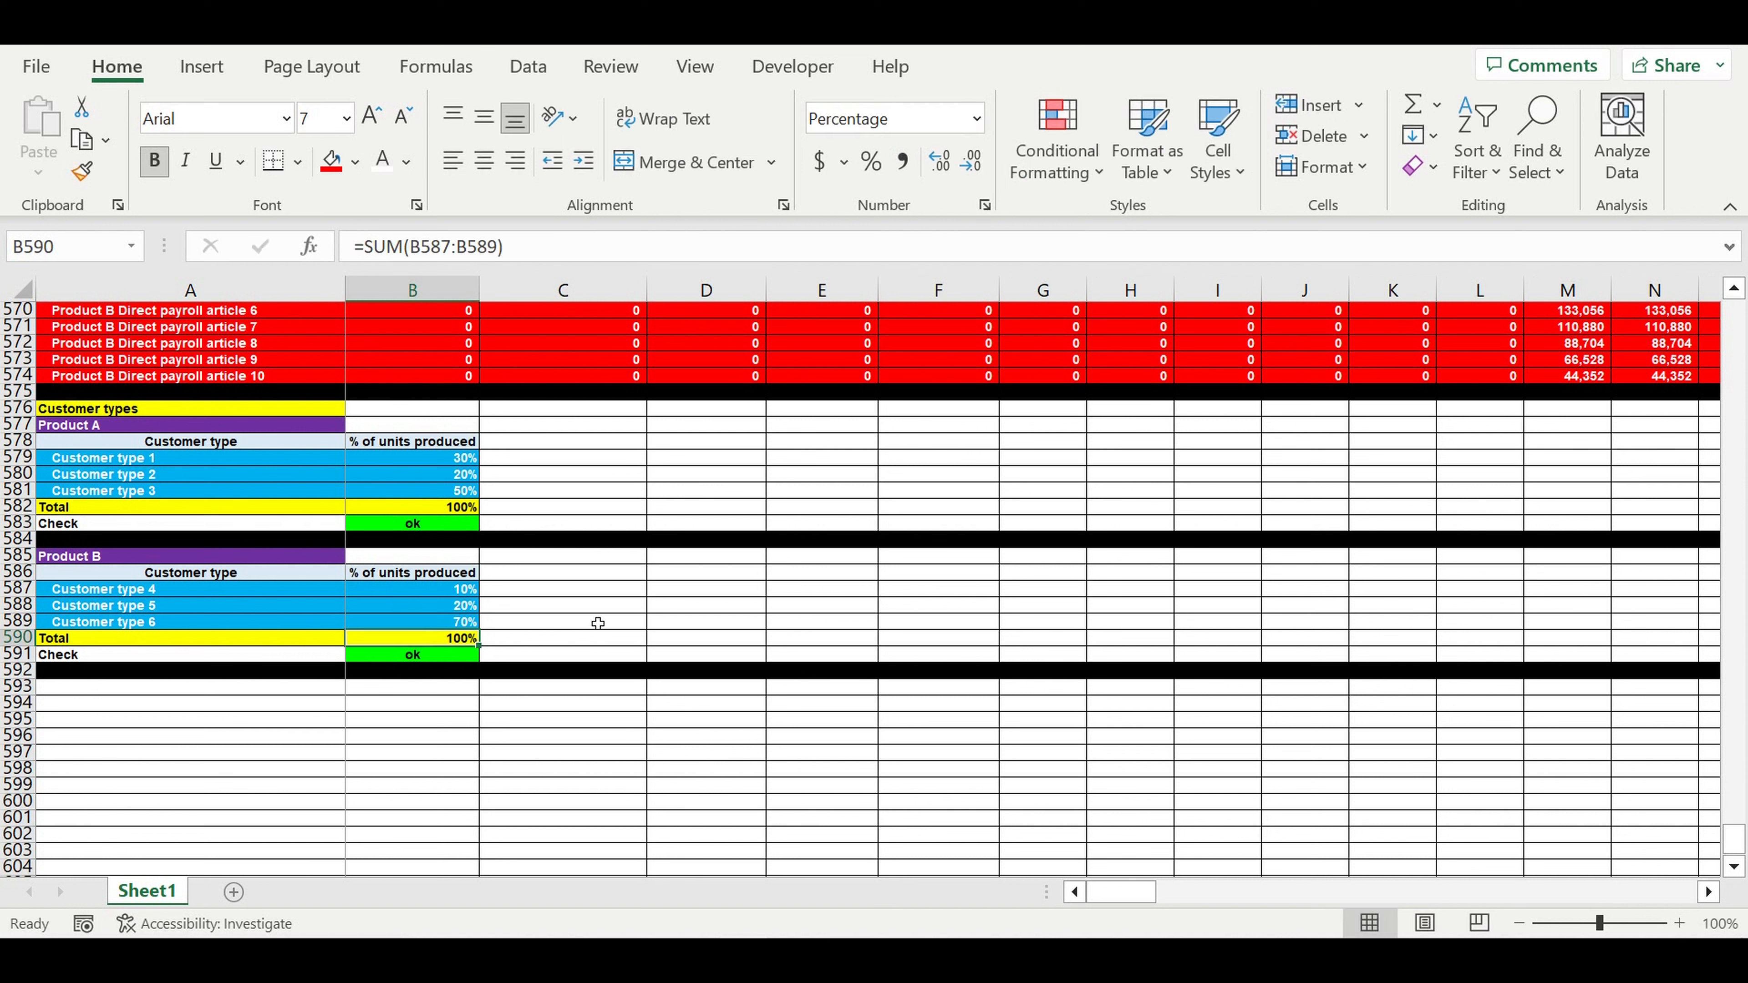
{"action": "left_click_drag", "start_coordinate": [444, 594], "coordinate": [444, 626]}
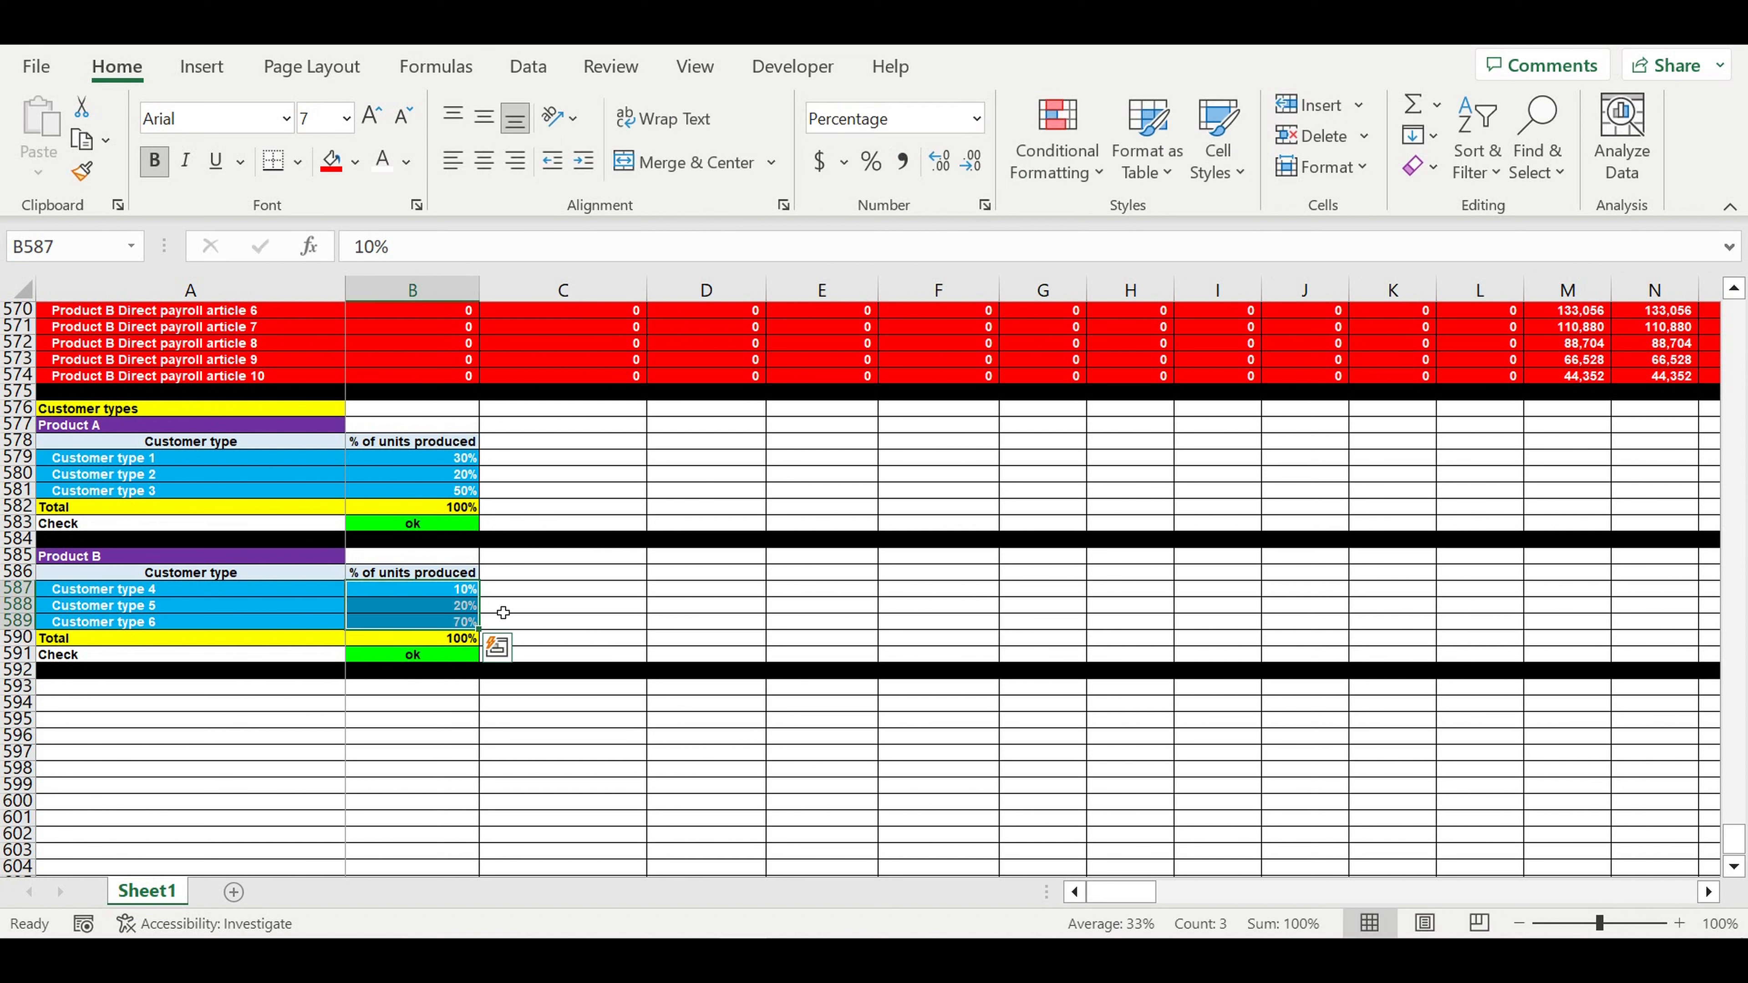
{"action": "left_click", "coordinate": [487, 304]}
- Copy the payroll costs header rows 553–554 and paste them below the customer tables
{"action": "left_click", "coordinate": [804, 739]}
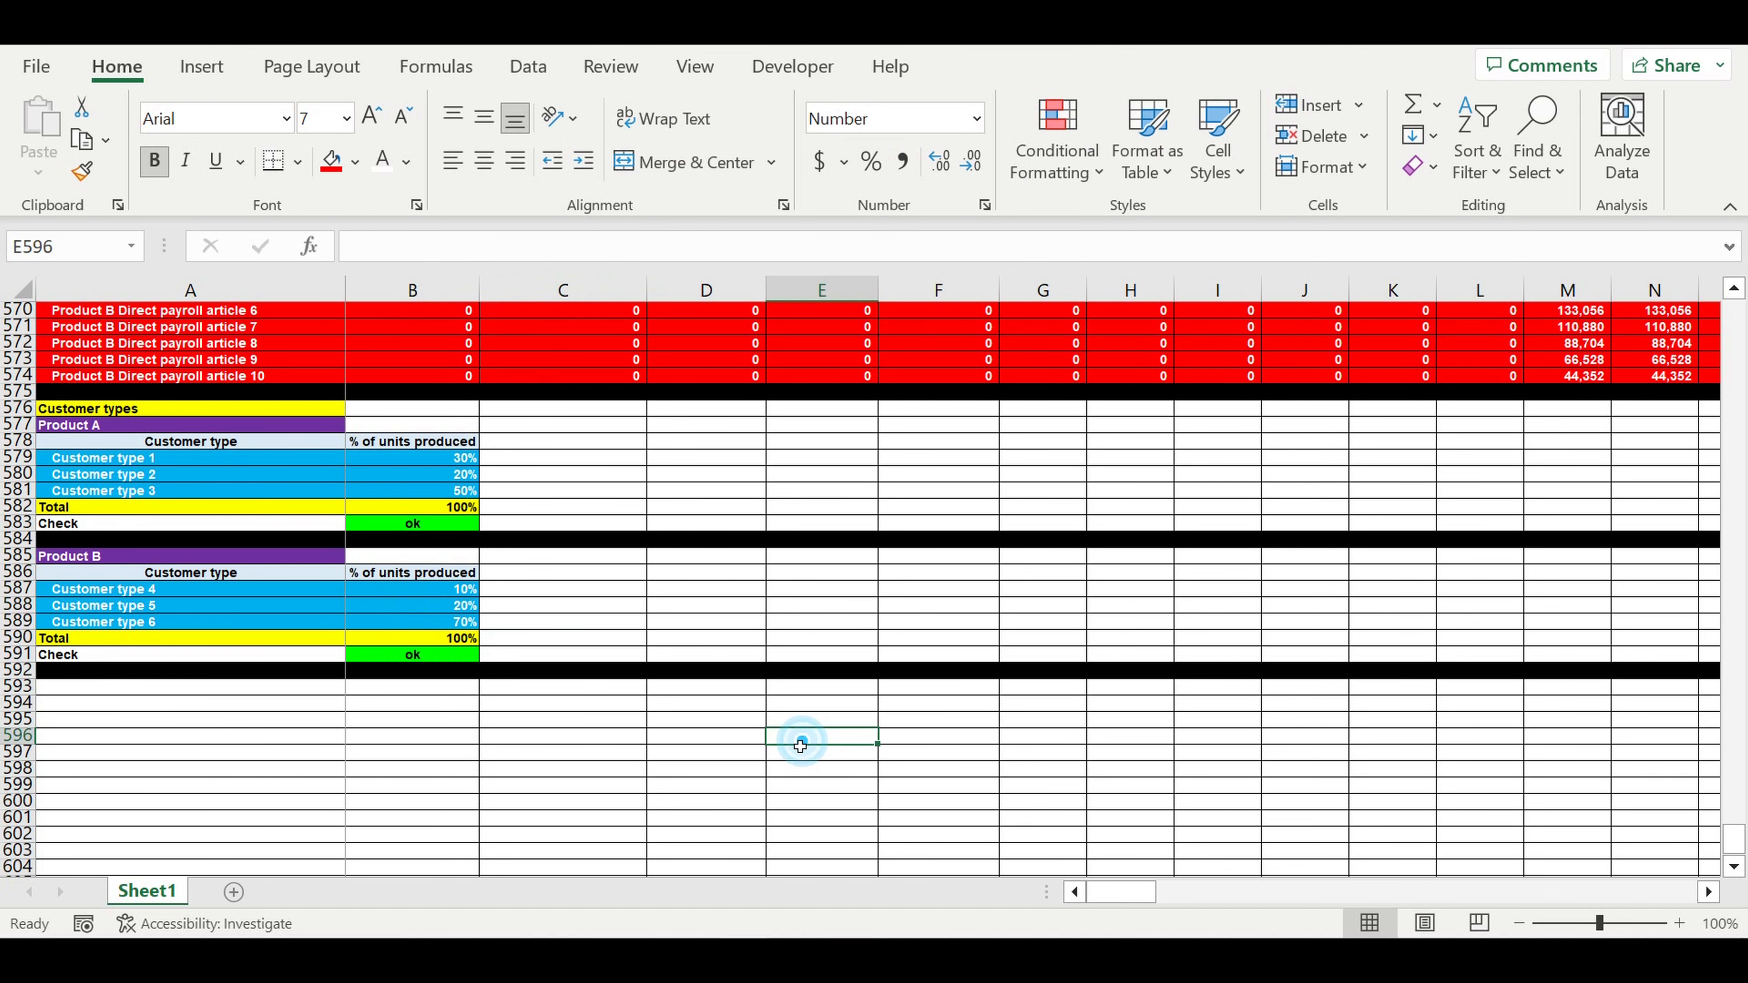
{"action": "scroll", "coordinate": [690, 706], "scroll_direction": "up", "scroll_amount": 2}
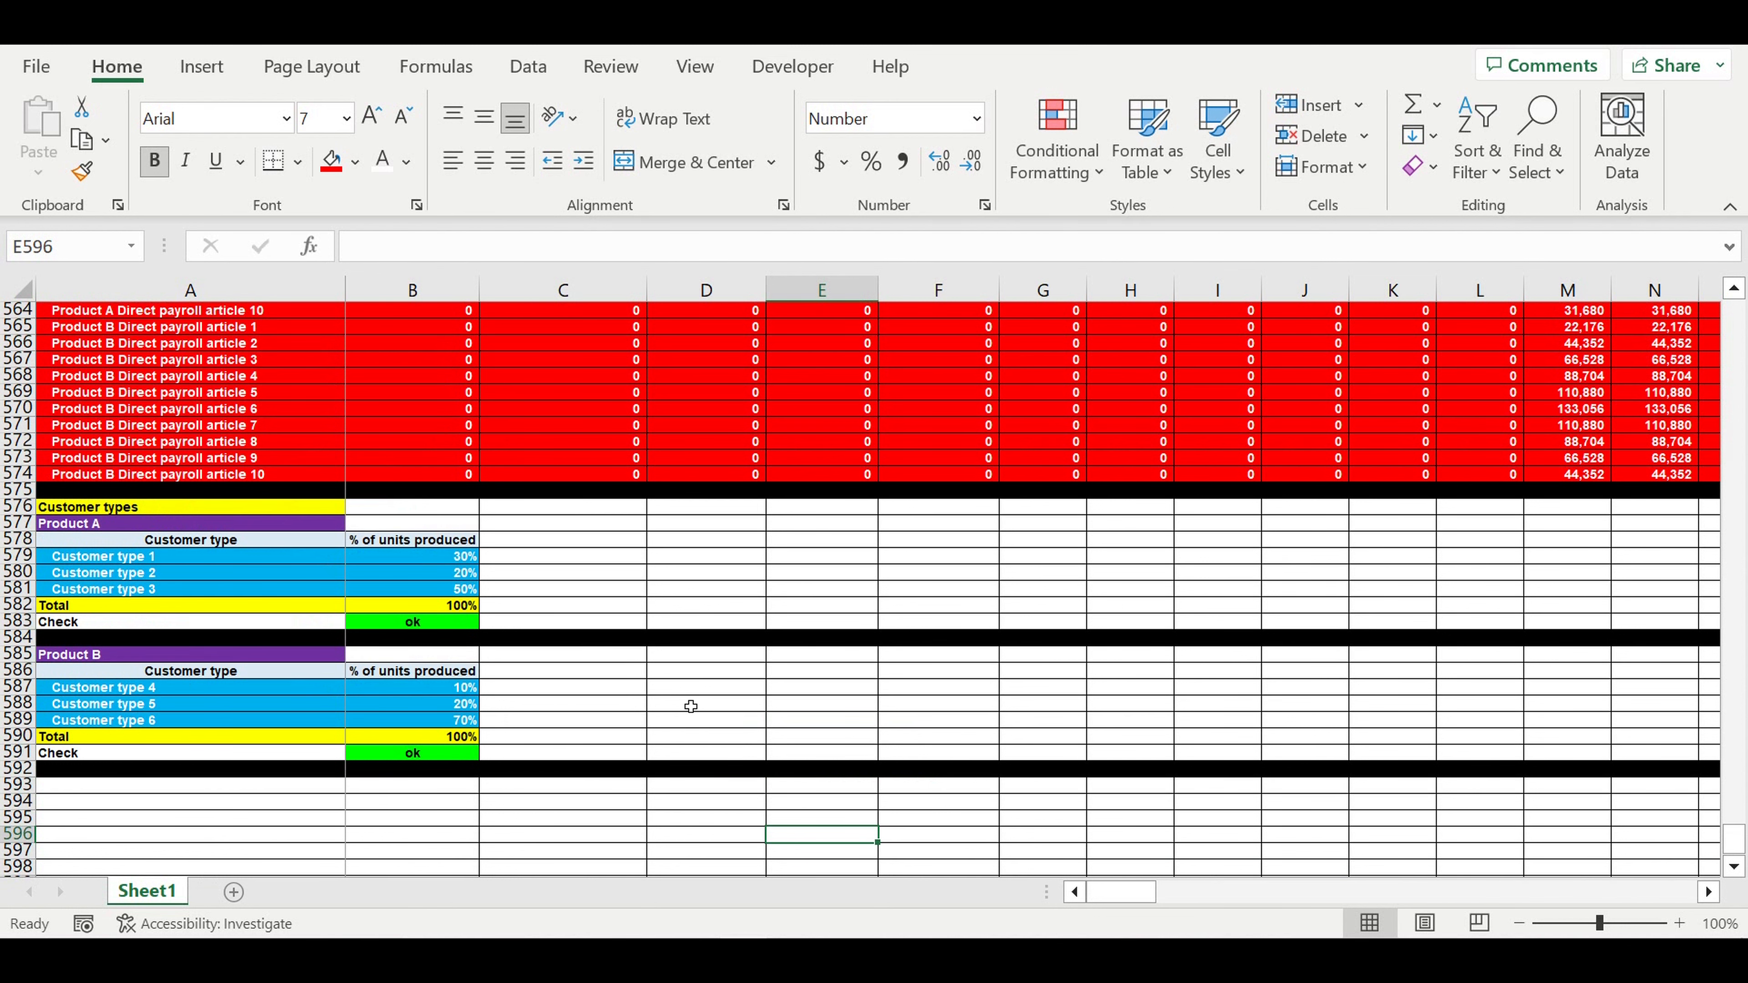
{"action": "left_click", "coordinate": [818, 673]}
{"action": "scroll", "coordinate": [817, 681], "scroll_direction": "up", "scroll_amount": 4}
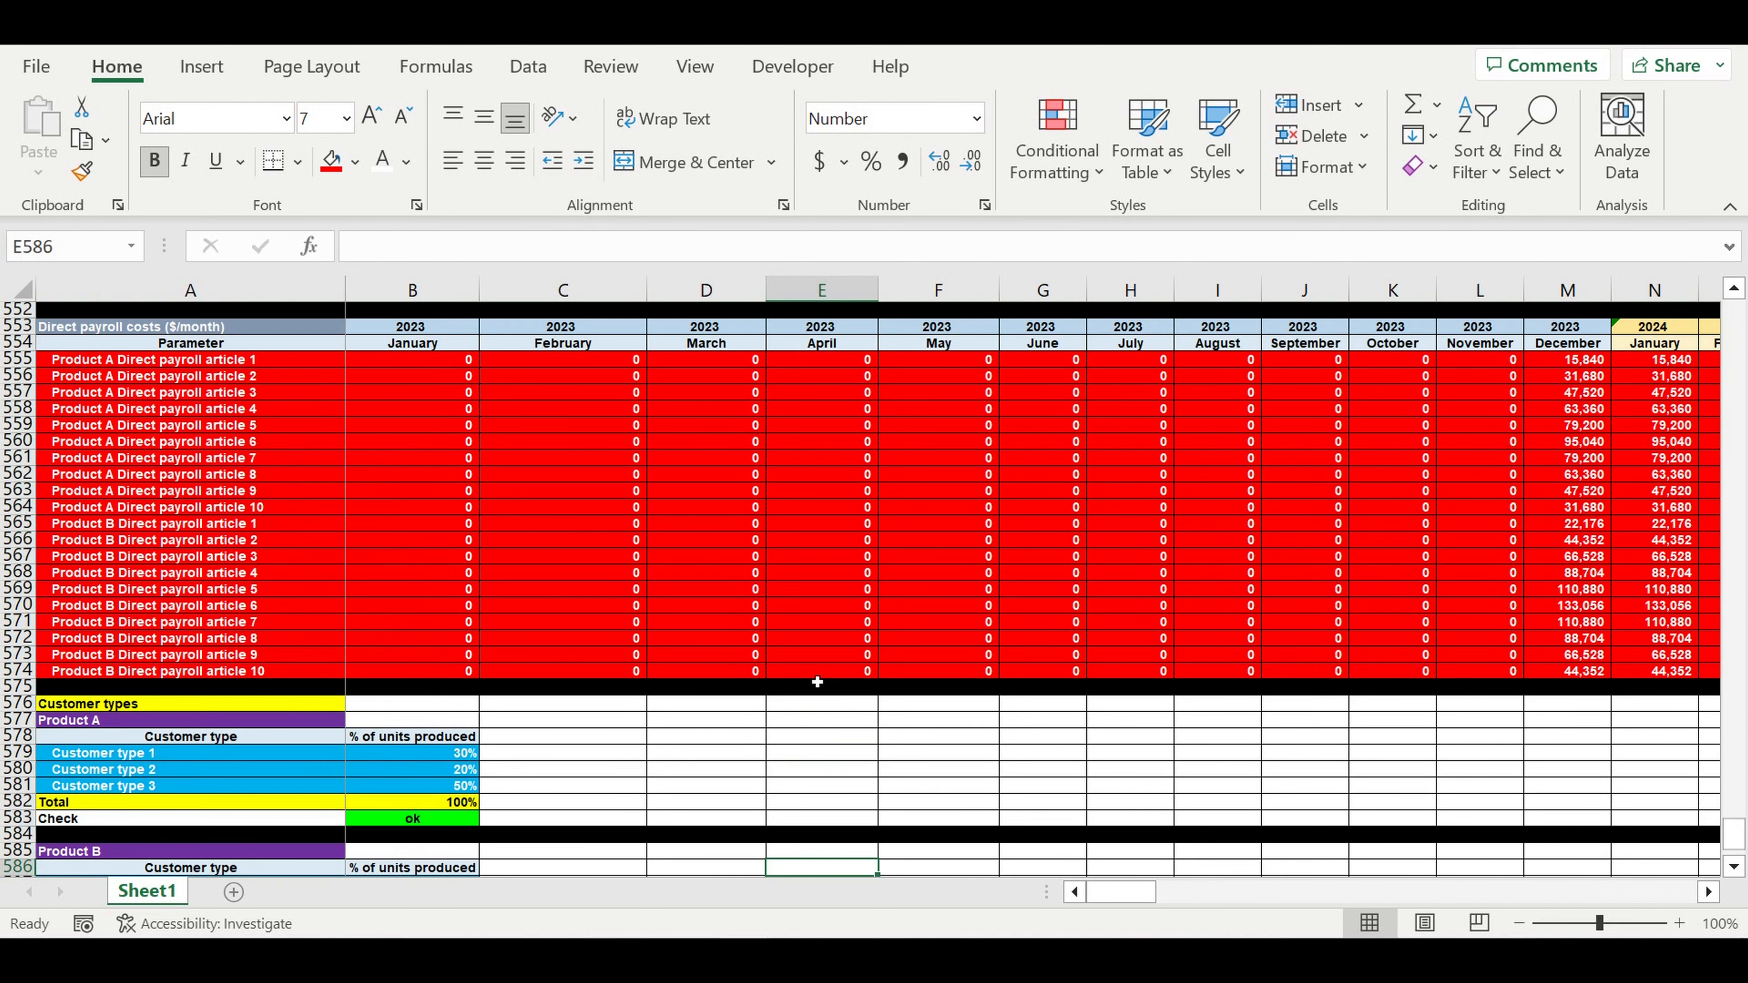
{"action": "scroll", "coordinate": [816, 681], "scroll_direction": "up", "scroll_amount": 4}
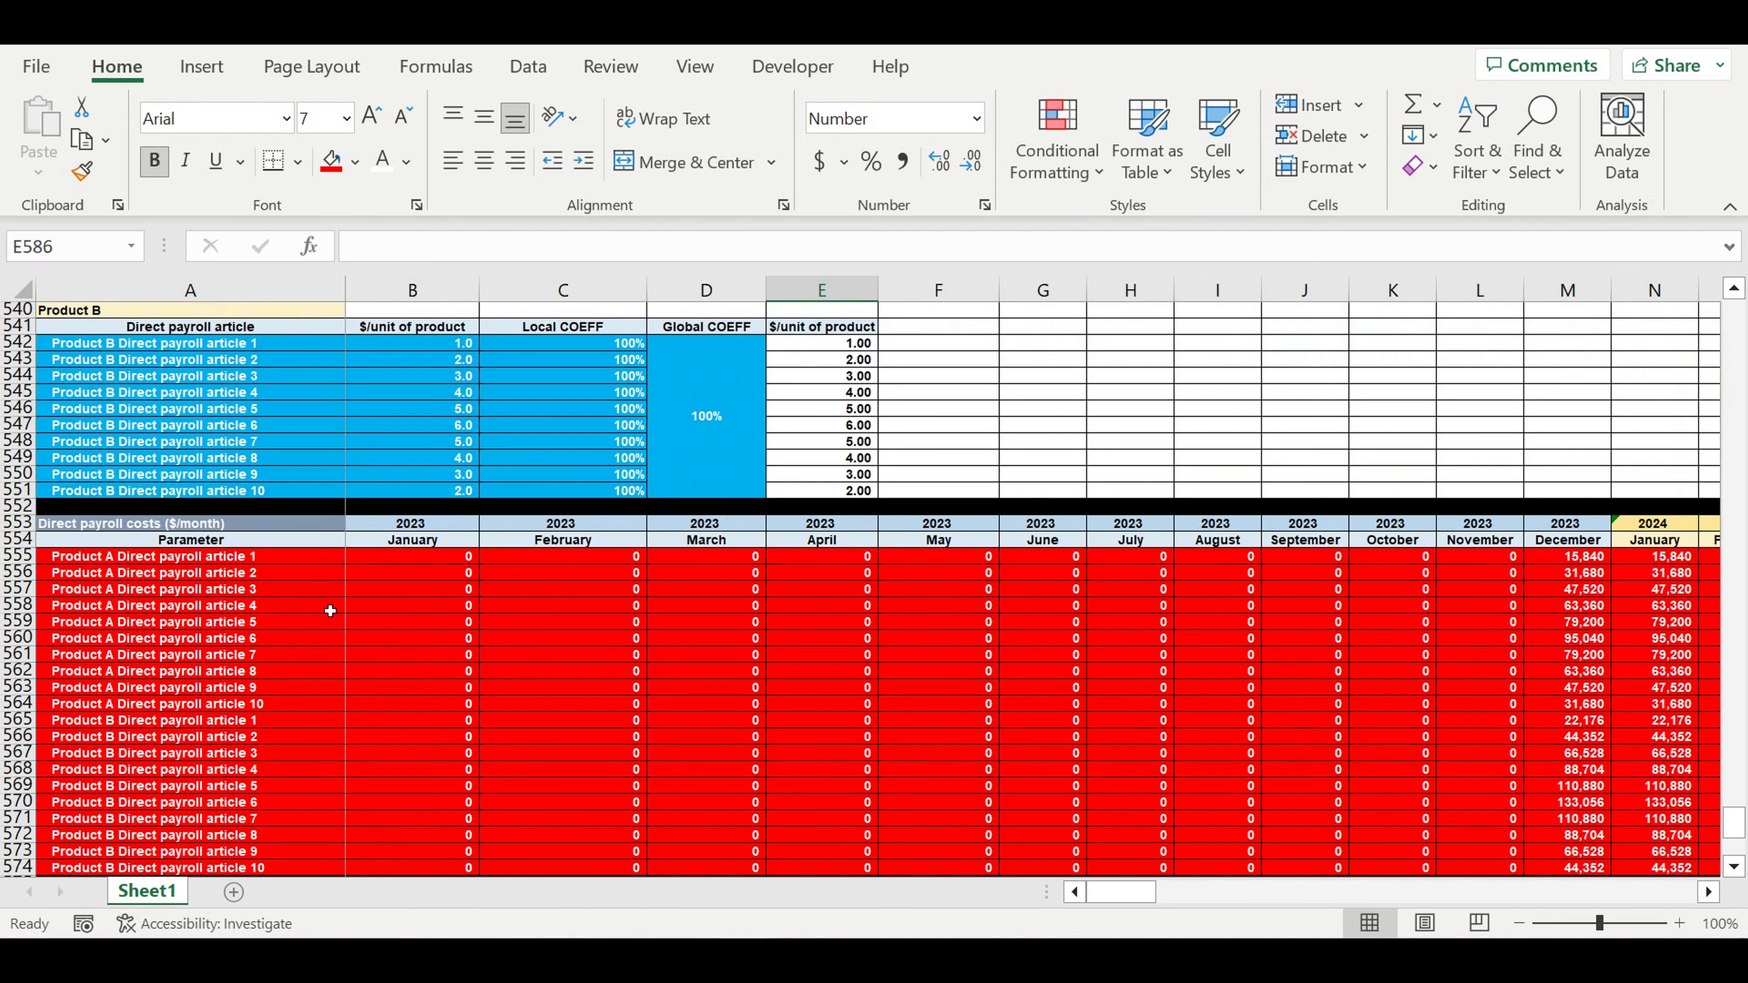
{"action": "left_click", "coordinate": [20, 527]}
{"action": "left_click_drag", "start_coordinate": [23, 535], "coordinate": [23, 539]}
{"action": "key", "text": "ctrl+c"}
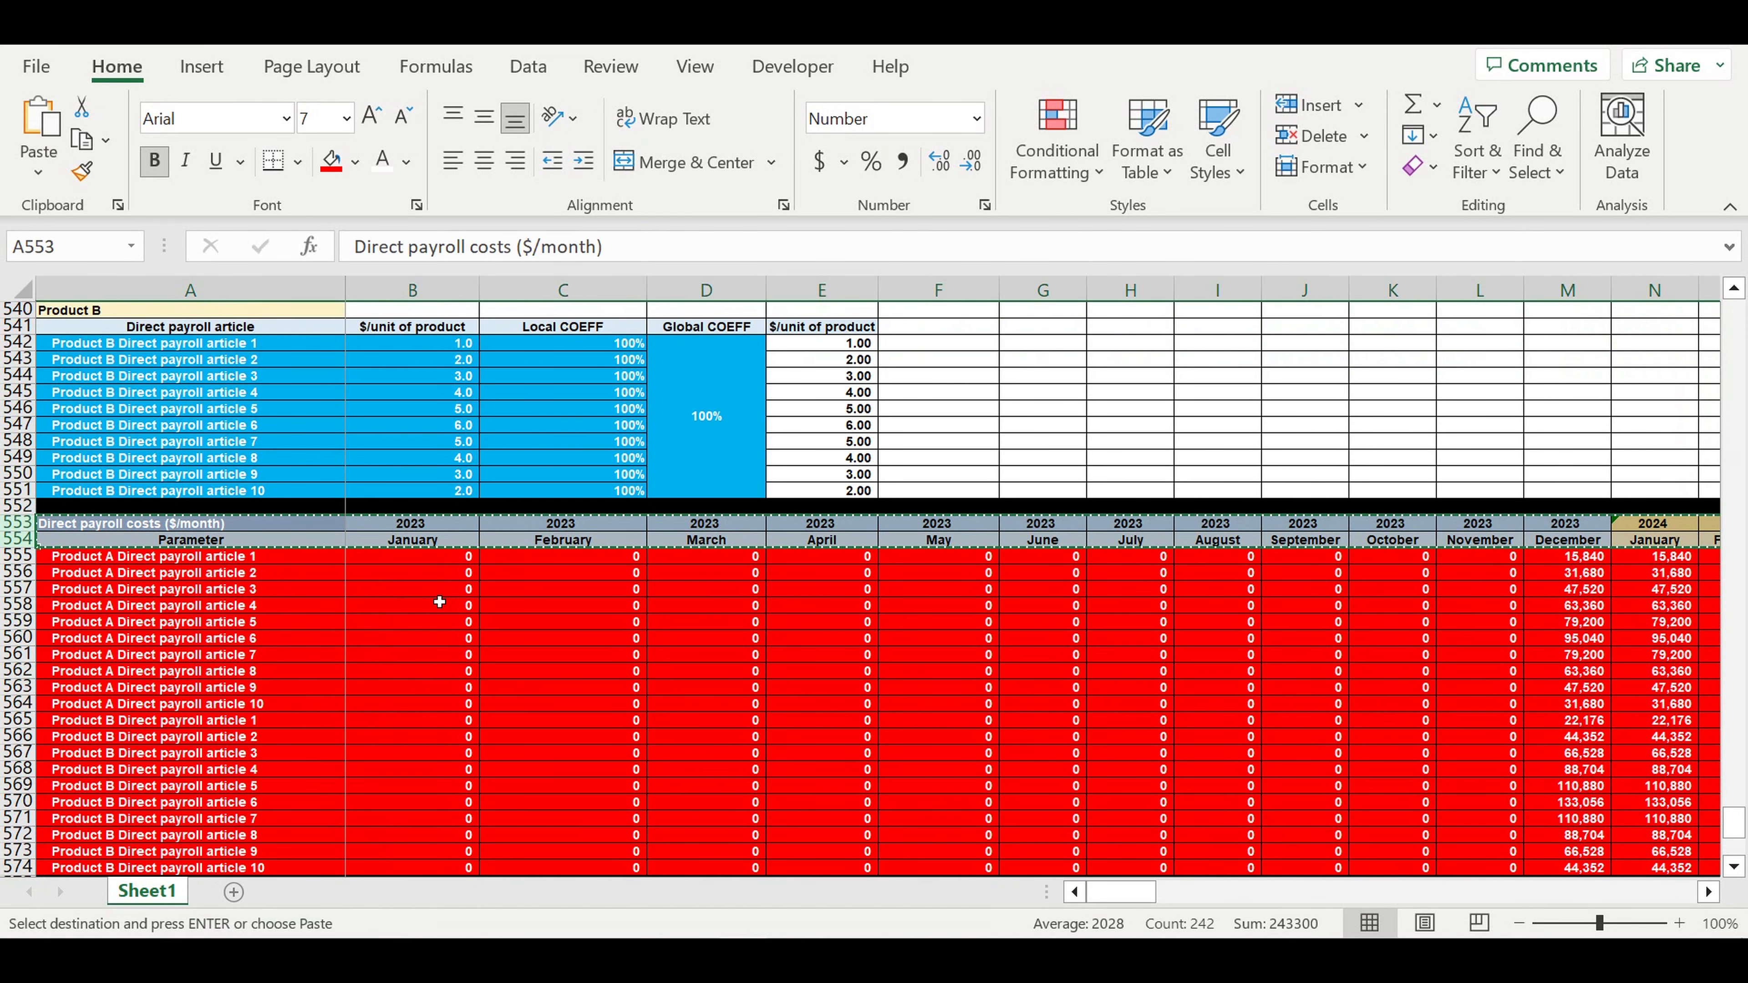
{"action": "scroll", "coordinate": [441, 596], "scroll_direction": "down", "scroll_amount": 10}
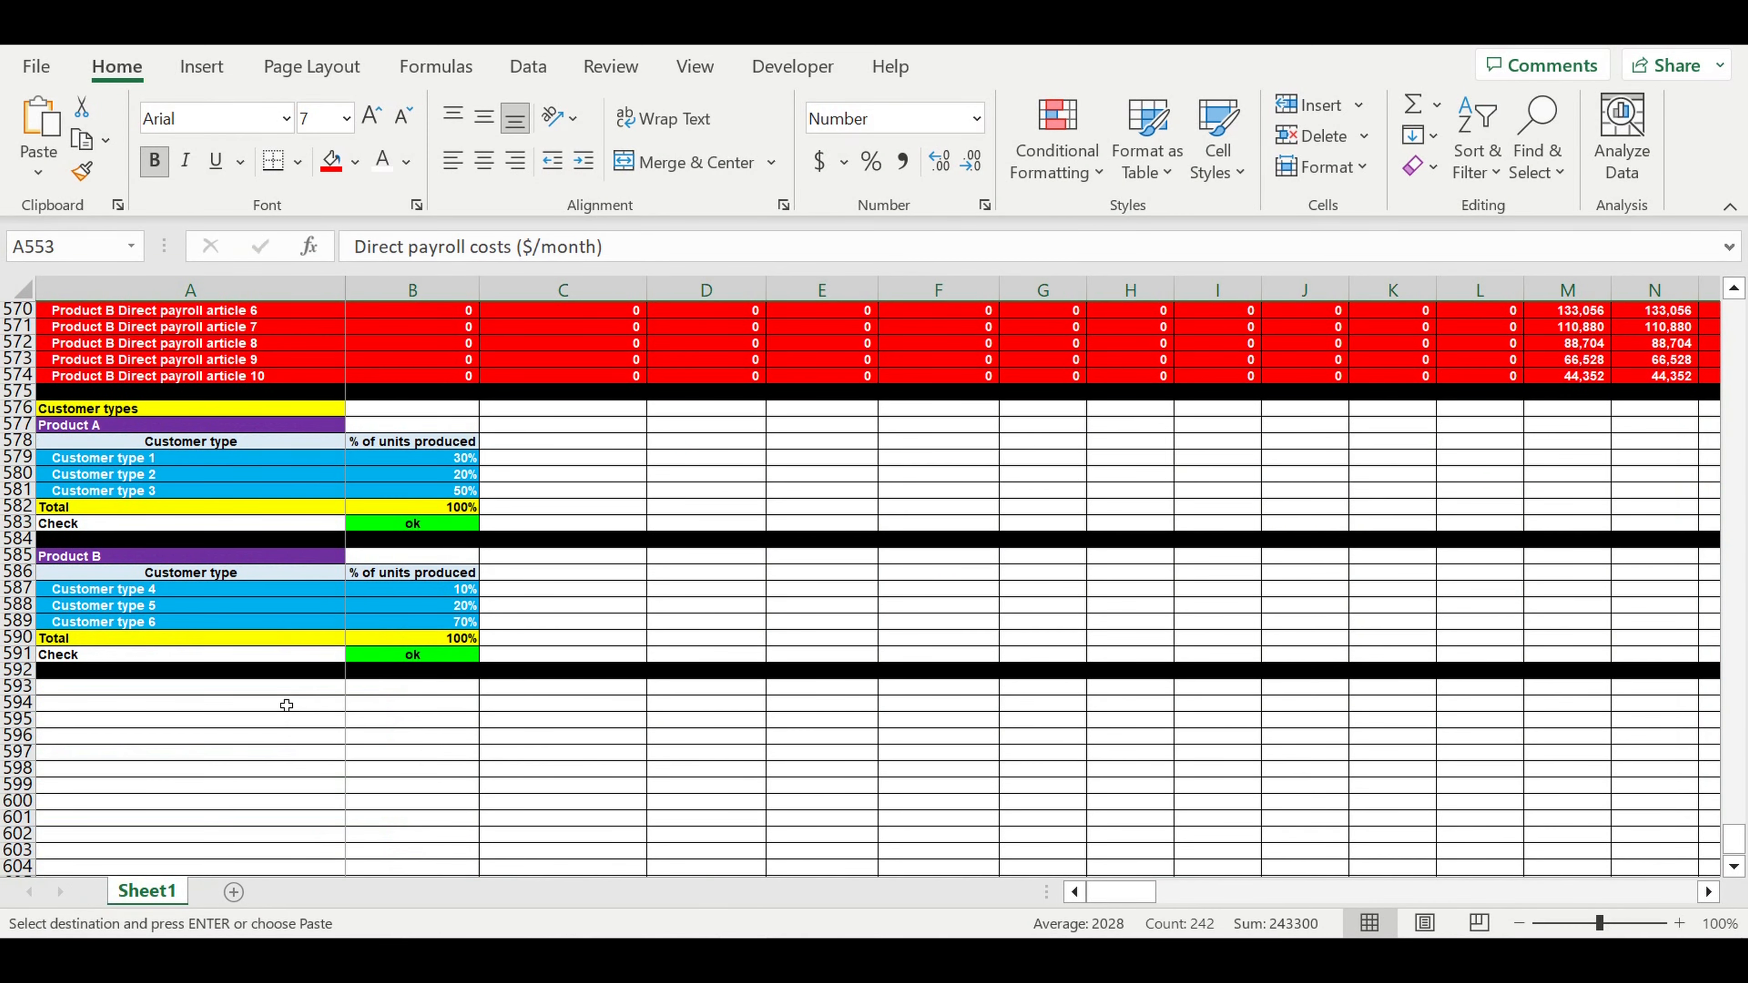
{"action": "left_click", "coordinate": [279, 690]}
{"action": "key", "text": "ctrl+v"}
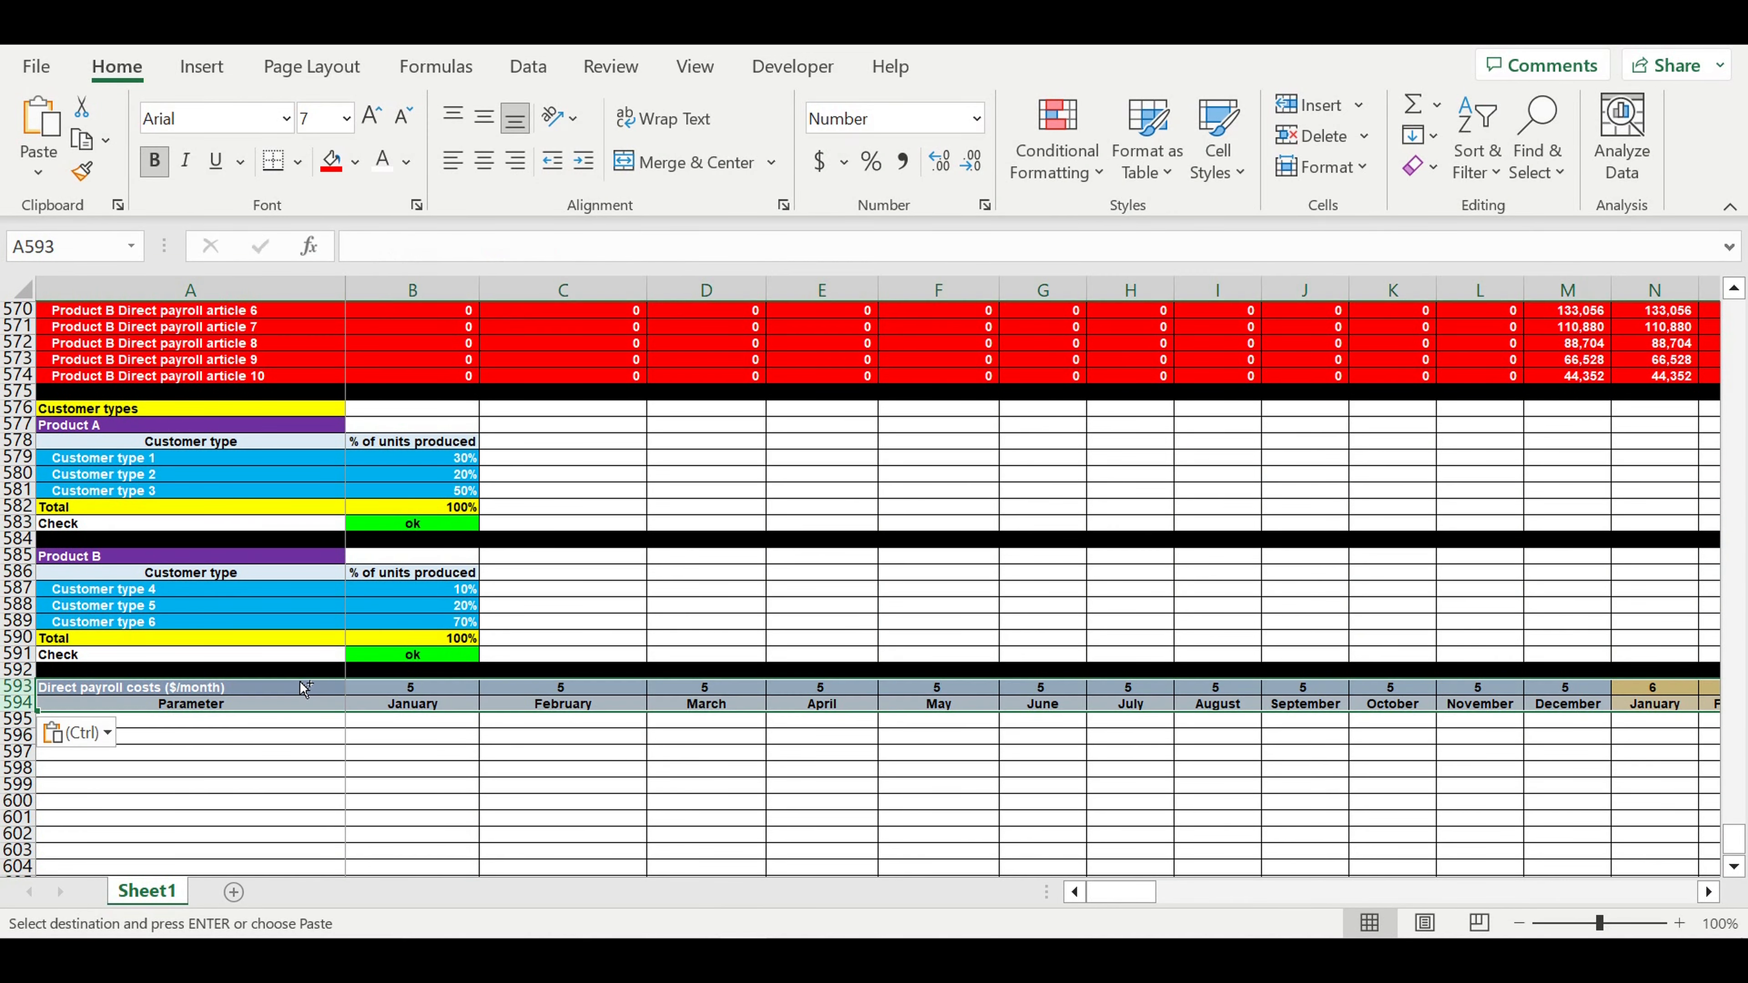
{"action": "left_click", "coordinate": [488, 760]}
- Link the new header's year cell B593 to the payroll table's year with =B553
{"action": "left_click", "coordinate": [422, 692]}
{"action": "key", "text": "Escape"}
{"action": "type", "text": "="}
{"action": "scroll", "coordinate": [471, 709], "scroll_direction": "up", "scroll_amount": 3}
{"action": "scroll", "coordinate": [471, 709], "scroll_direction": "up", "scroll_amount": 5}
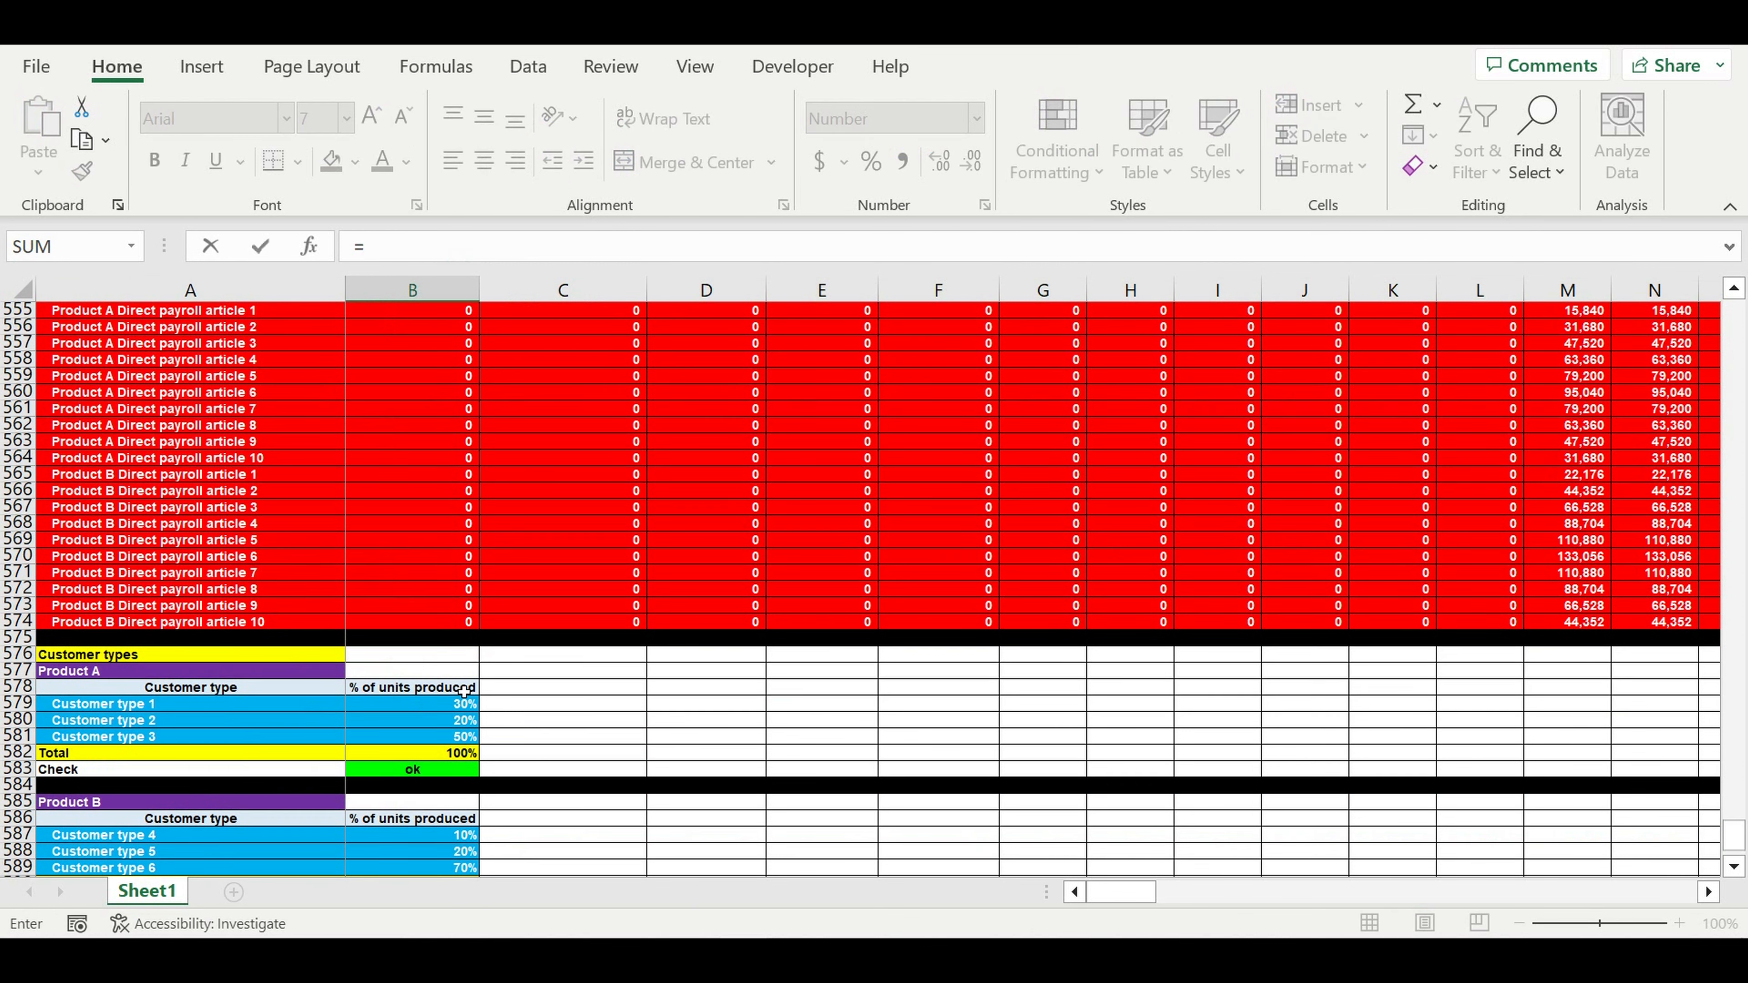
{"action": "left_click", "coordinate": [406, 428]}
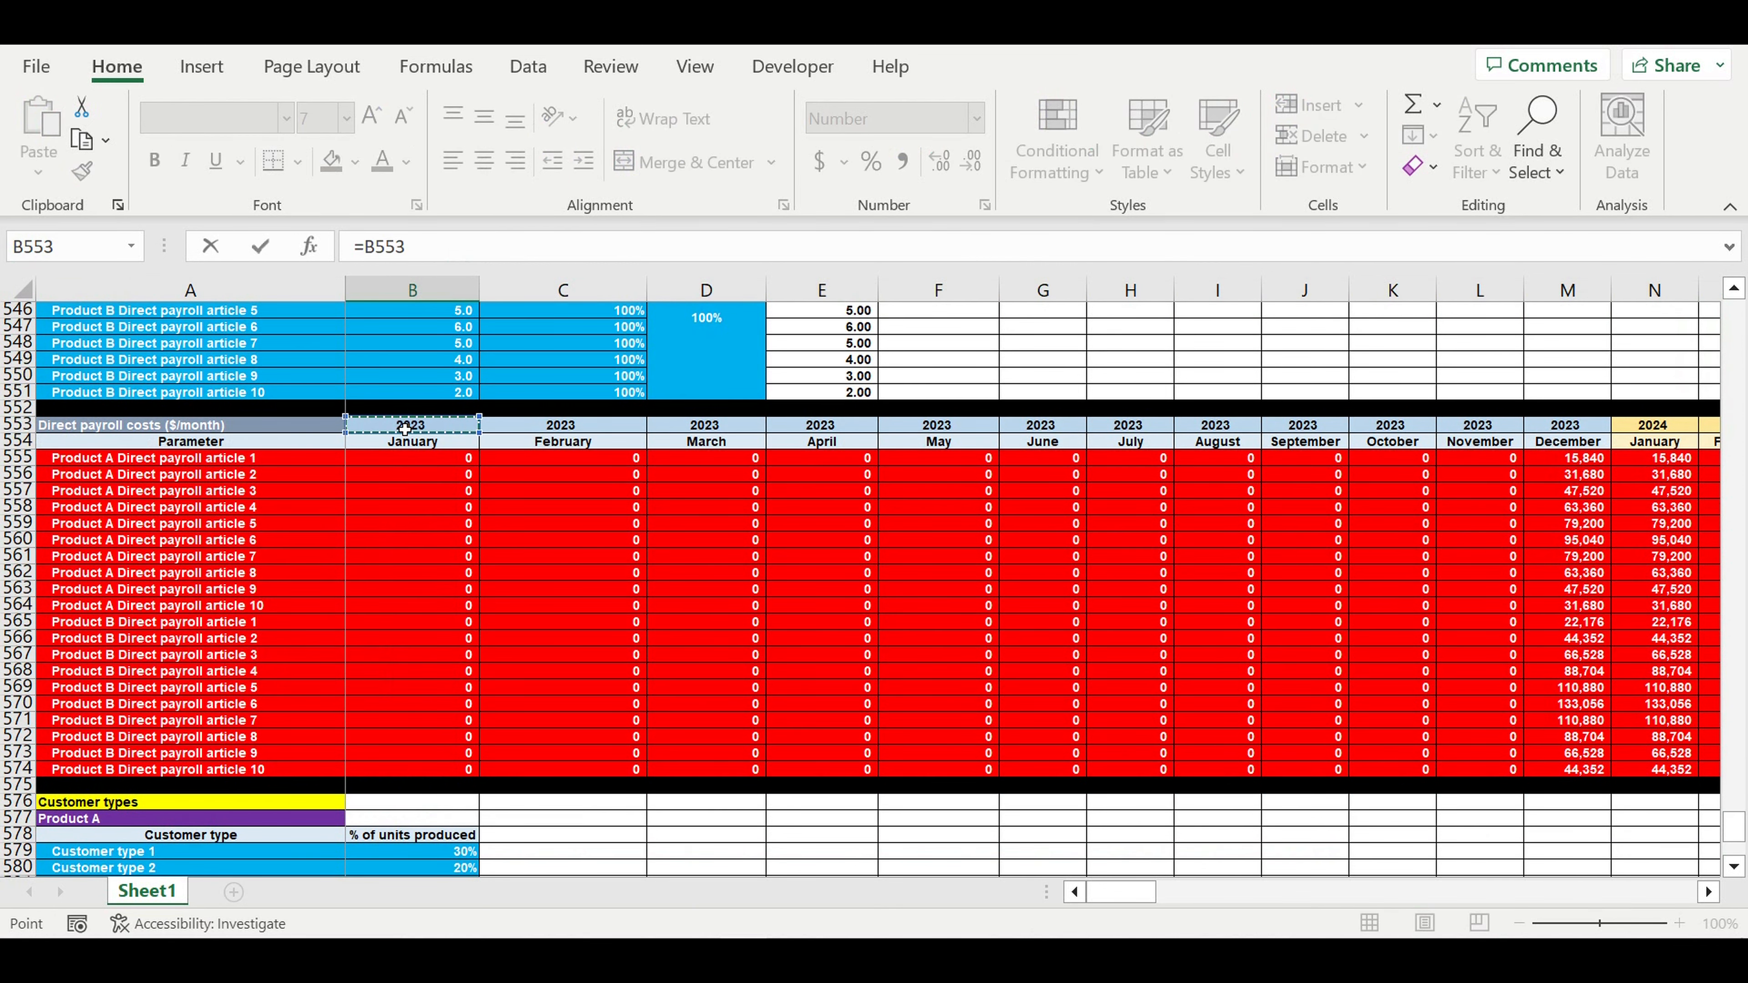
{"action": "key", "text": "Return"}
{"action": "scroll", "coordinate": [691, 623], "scroll_direction": "down", "scroll_amount": 4}
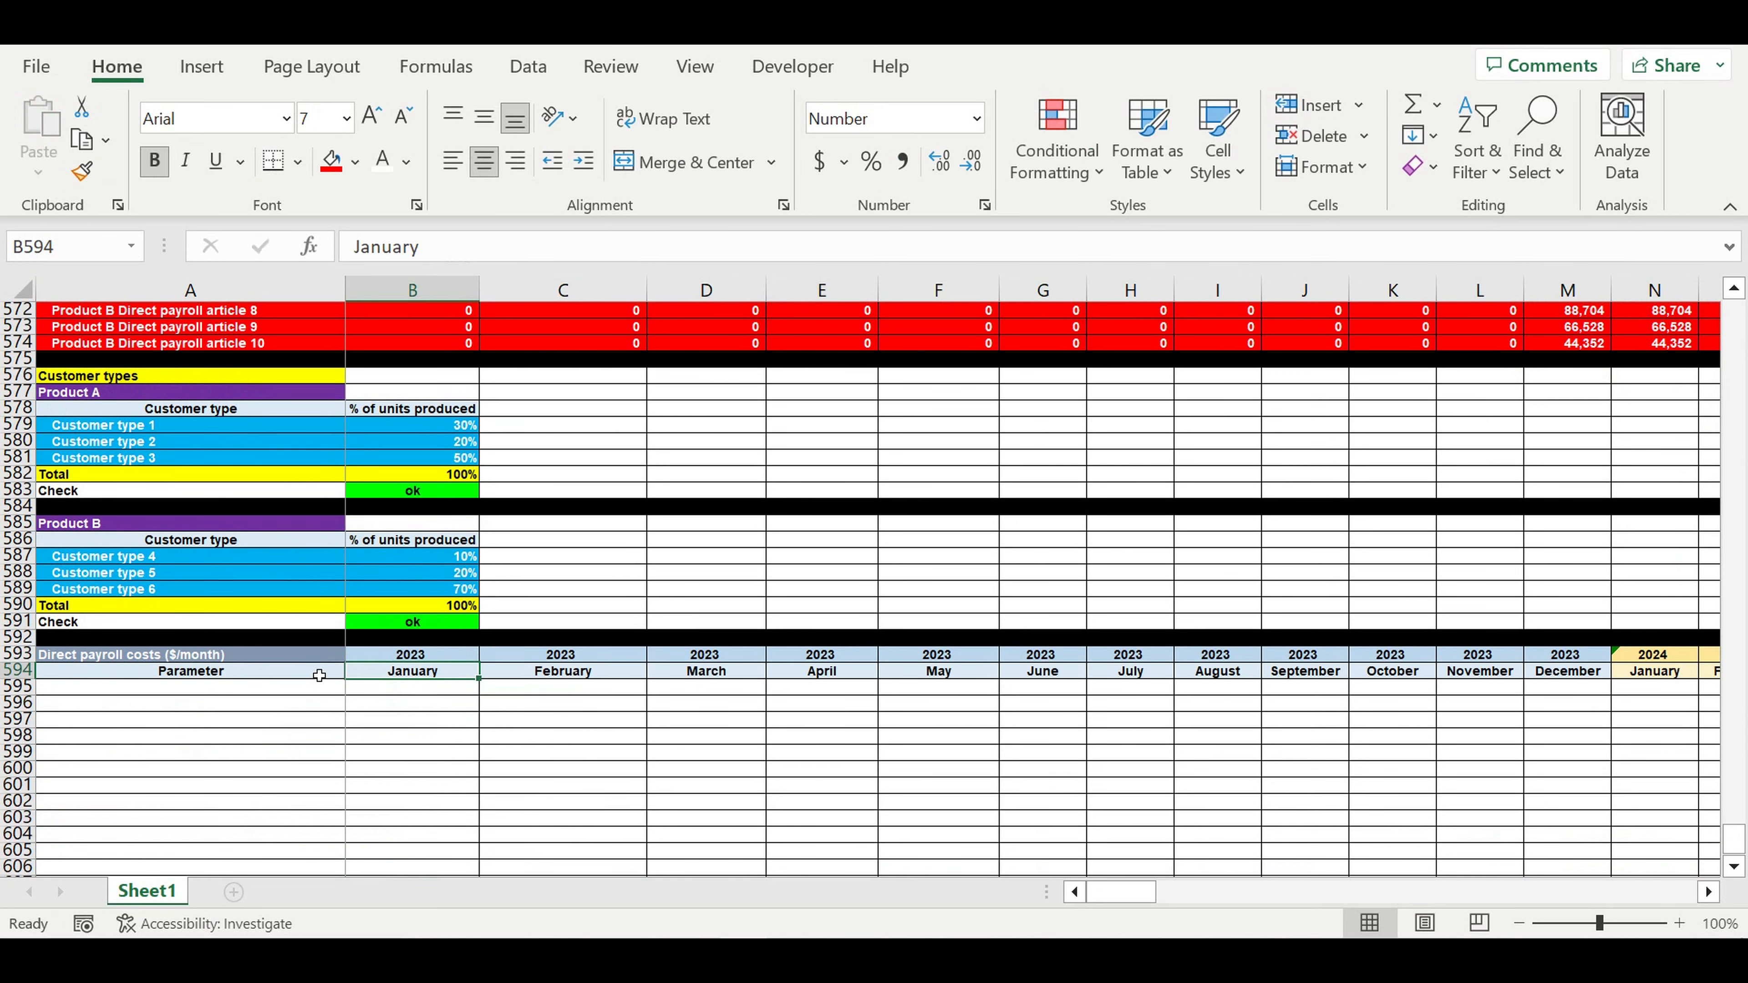
- Title cell A593 'Production plan allocation between customer types'
{"action": "left_click", "coordinate": [257, 656]}
{"action": "type", "text": "Production plan a"}
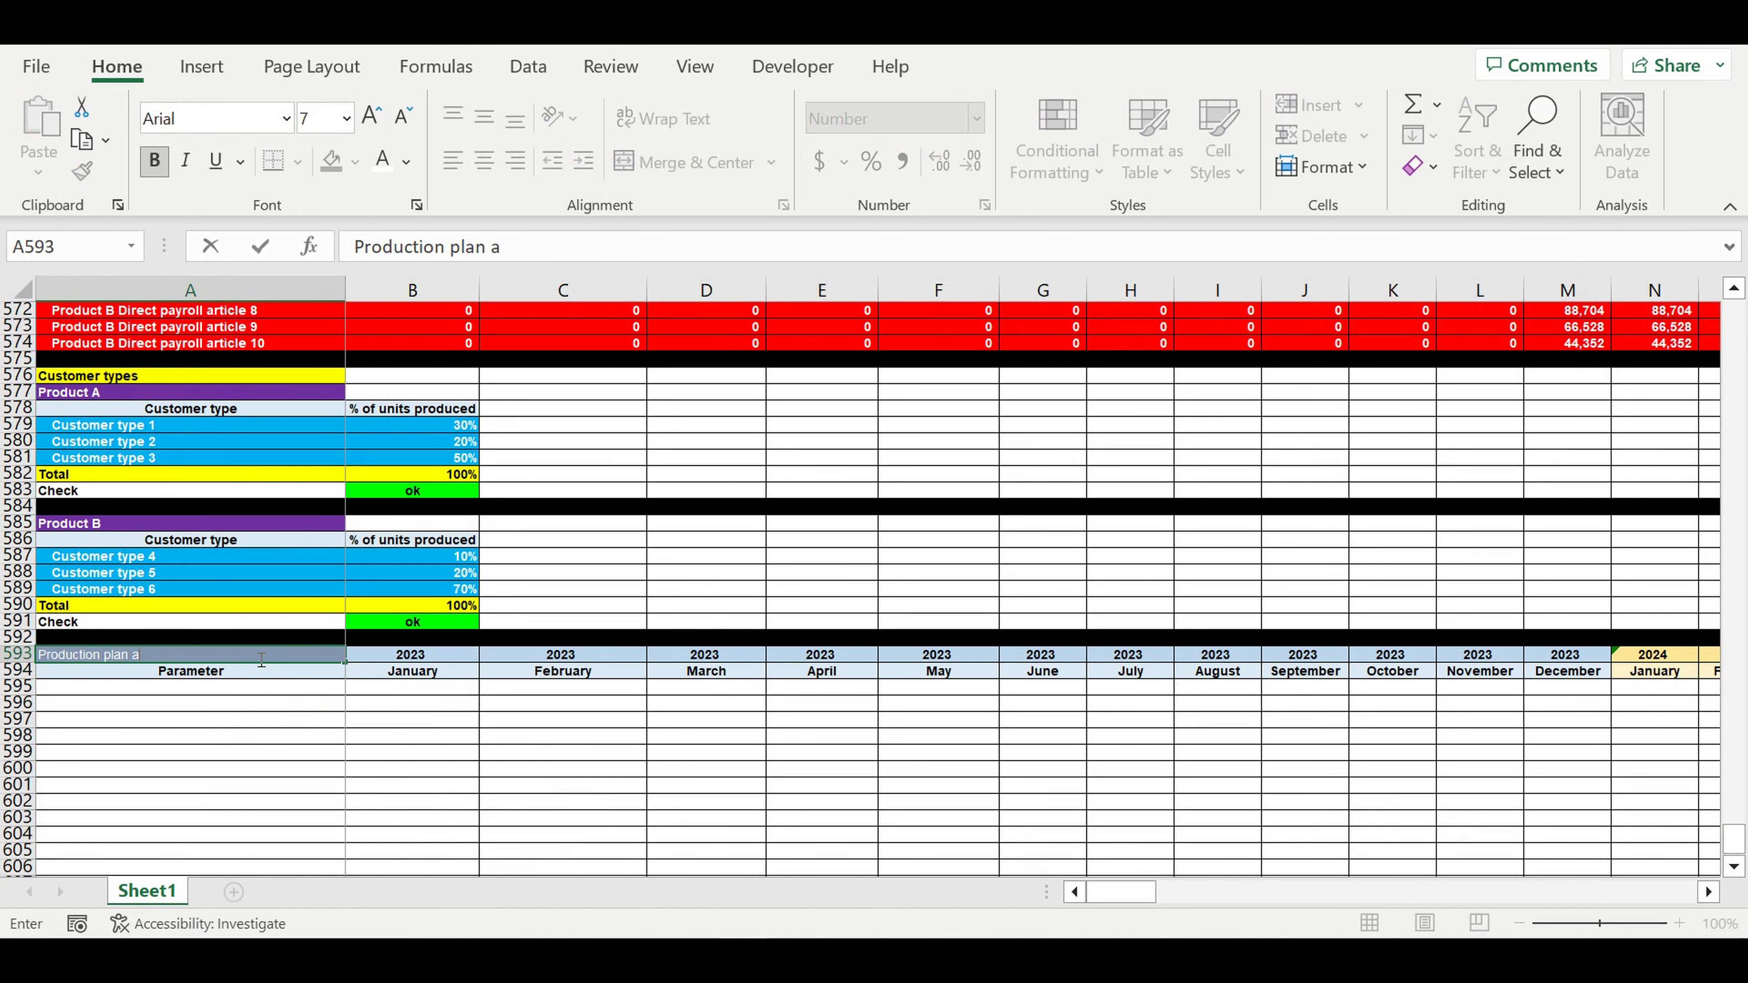
{"action": "type", "text": "llocation between"}
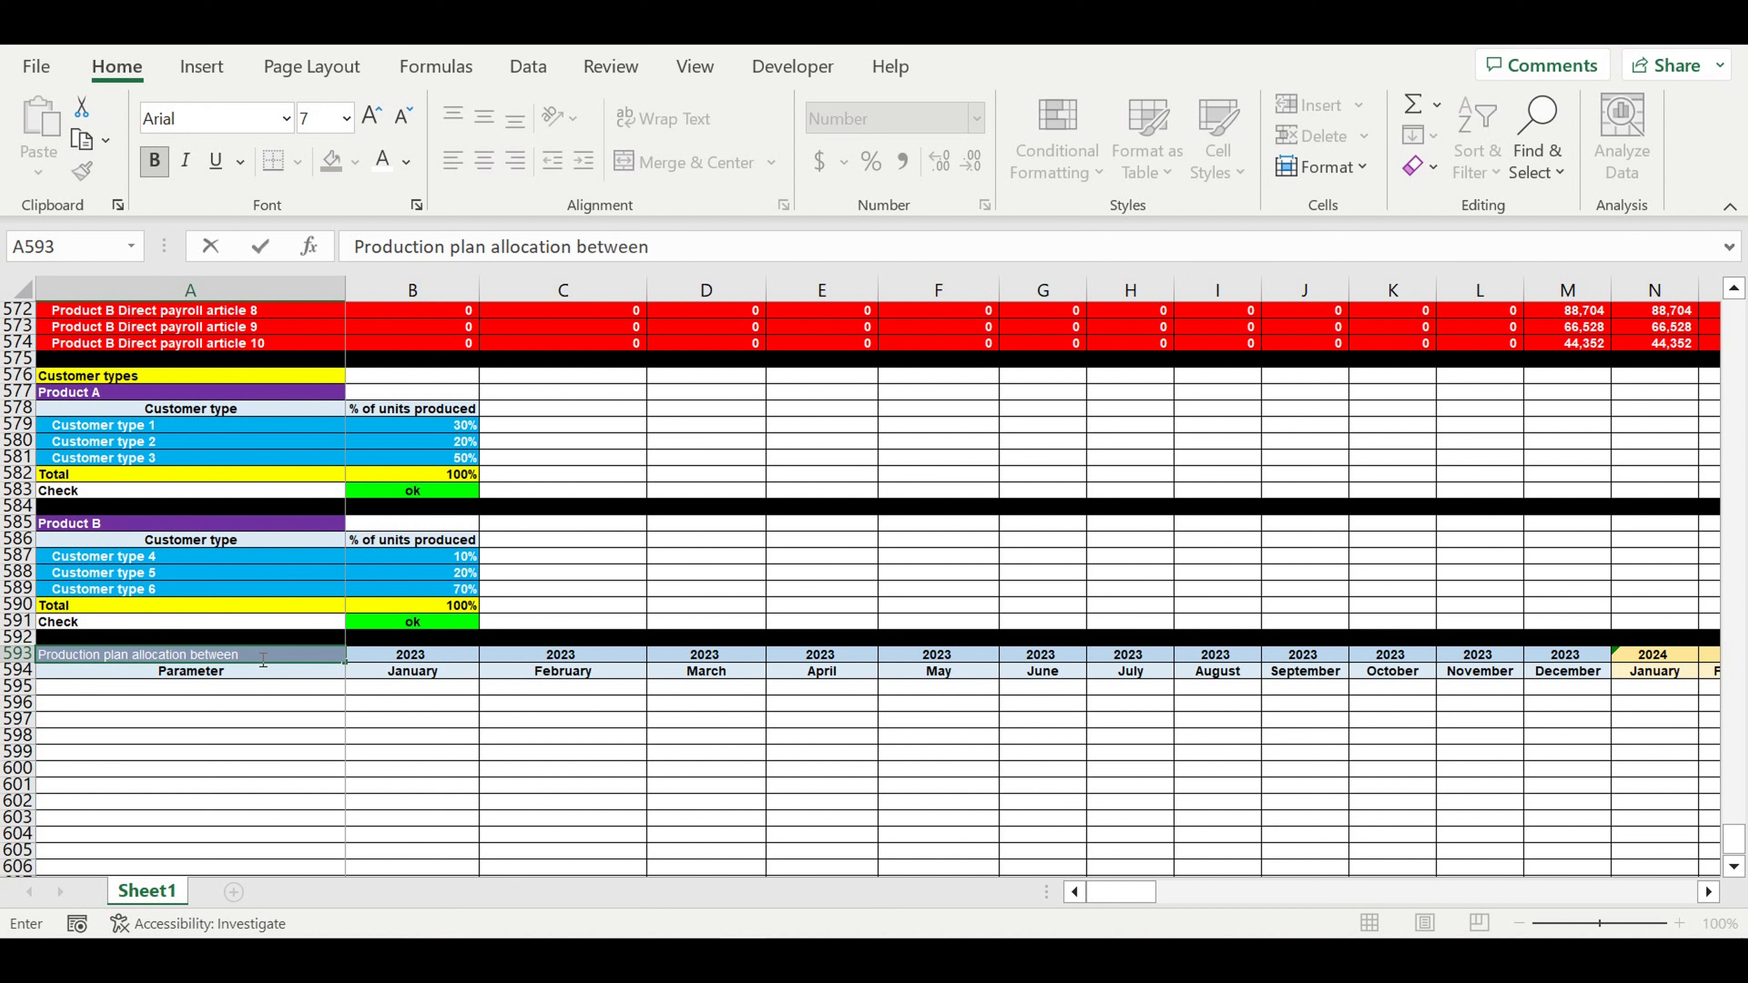
{"action": "type", "text": " customers types"}
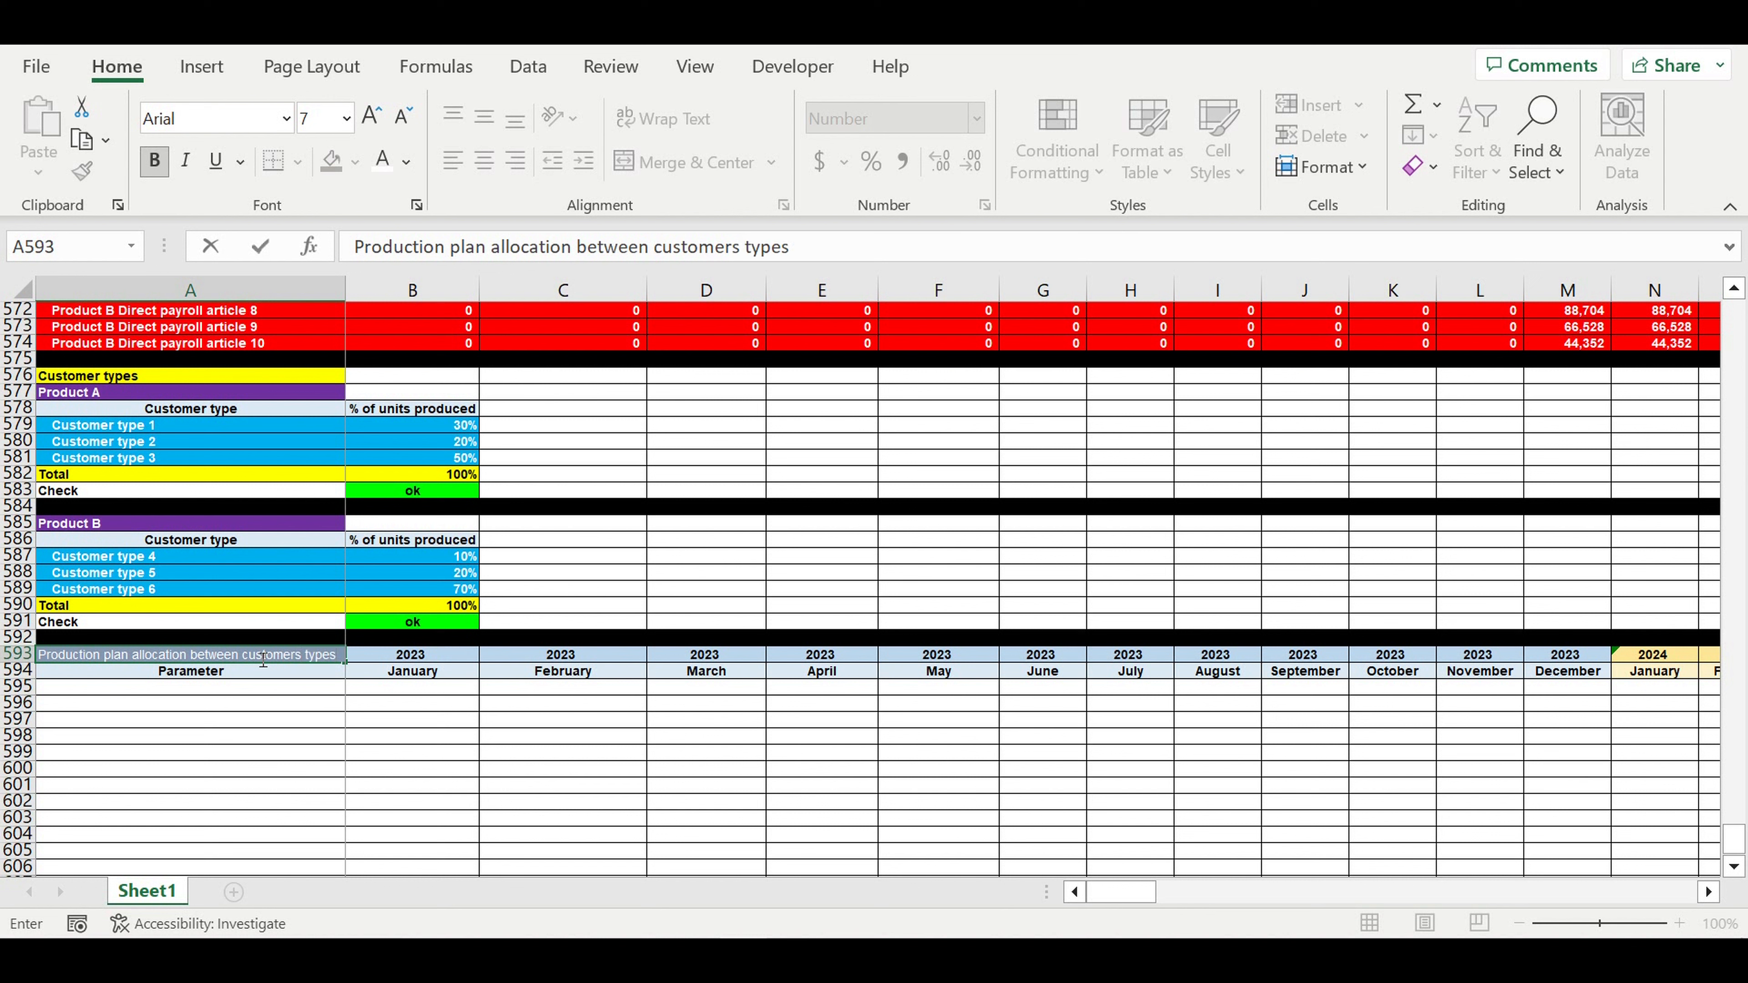
{"action": "key", "text": "Return"}
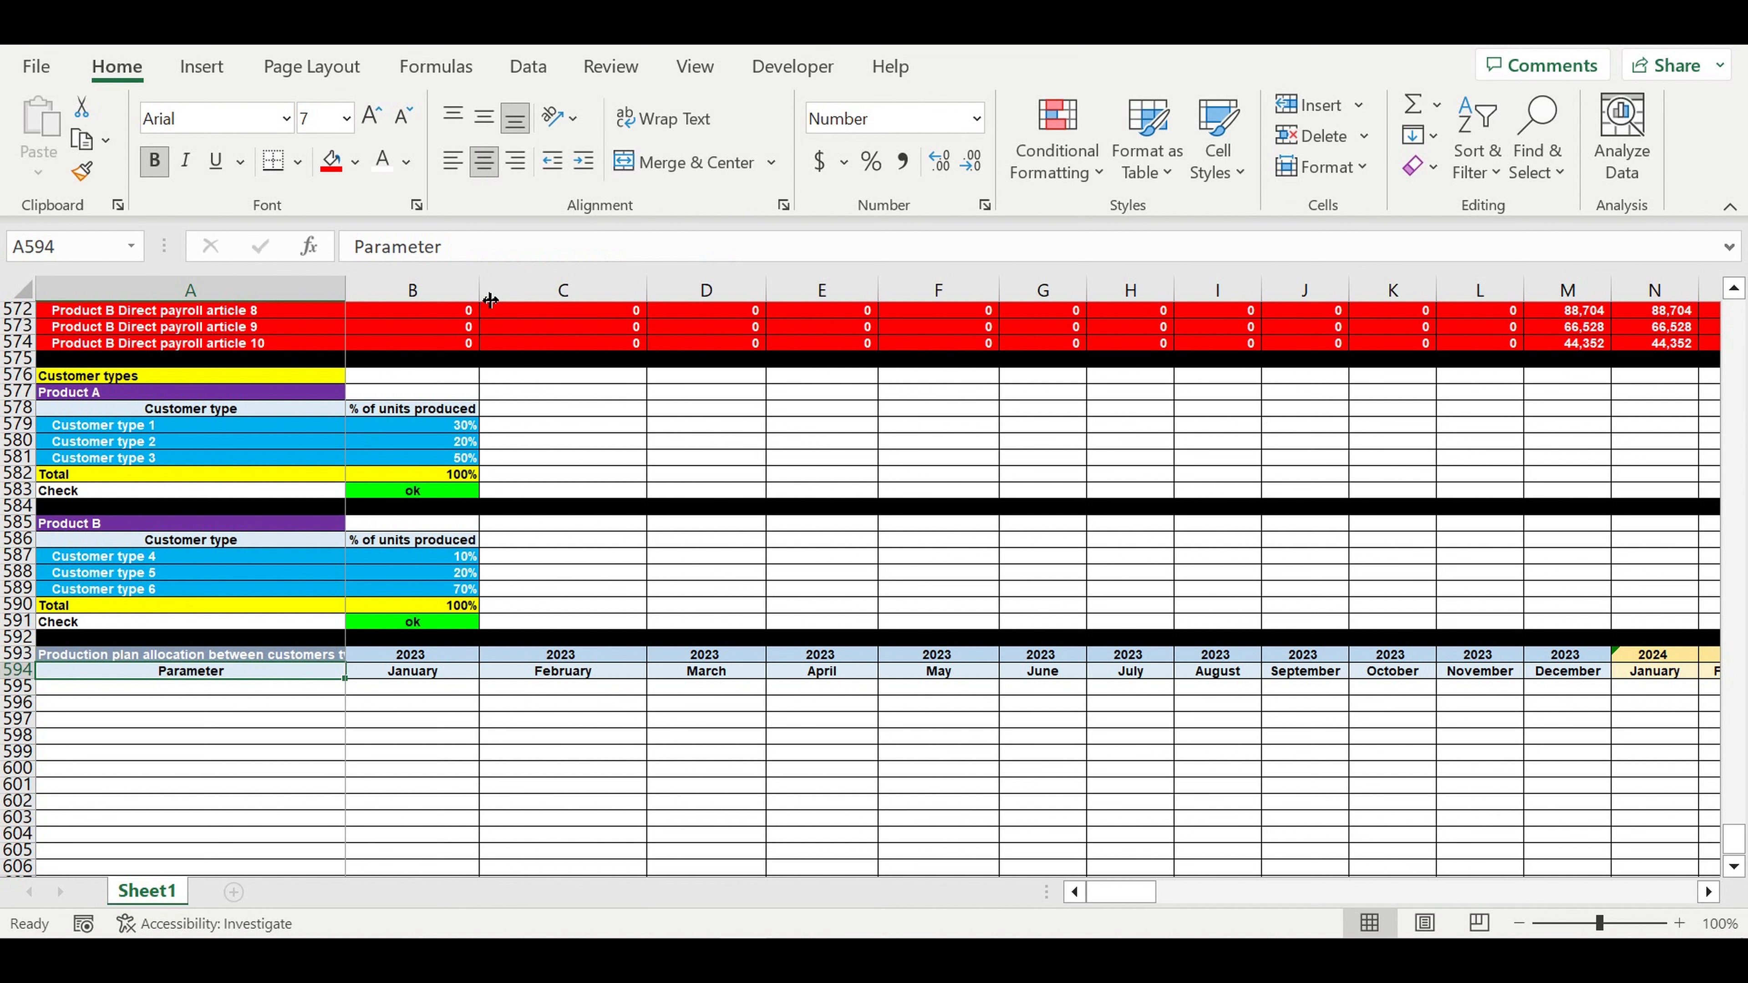
{"action": "left_click", "coordinate": [401, 727]}
- Widen column A and list Customer types 1–3 linked from the Product A table (=A579)
{"action": "left_click_drag", "start_coordinate": [344, 289], "coordinate": [375, 289]}
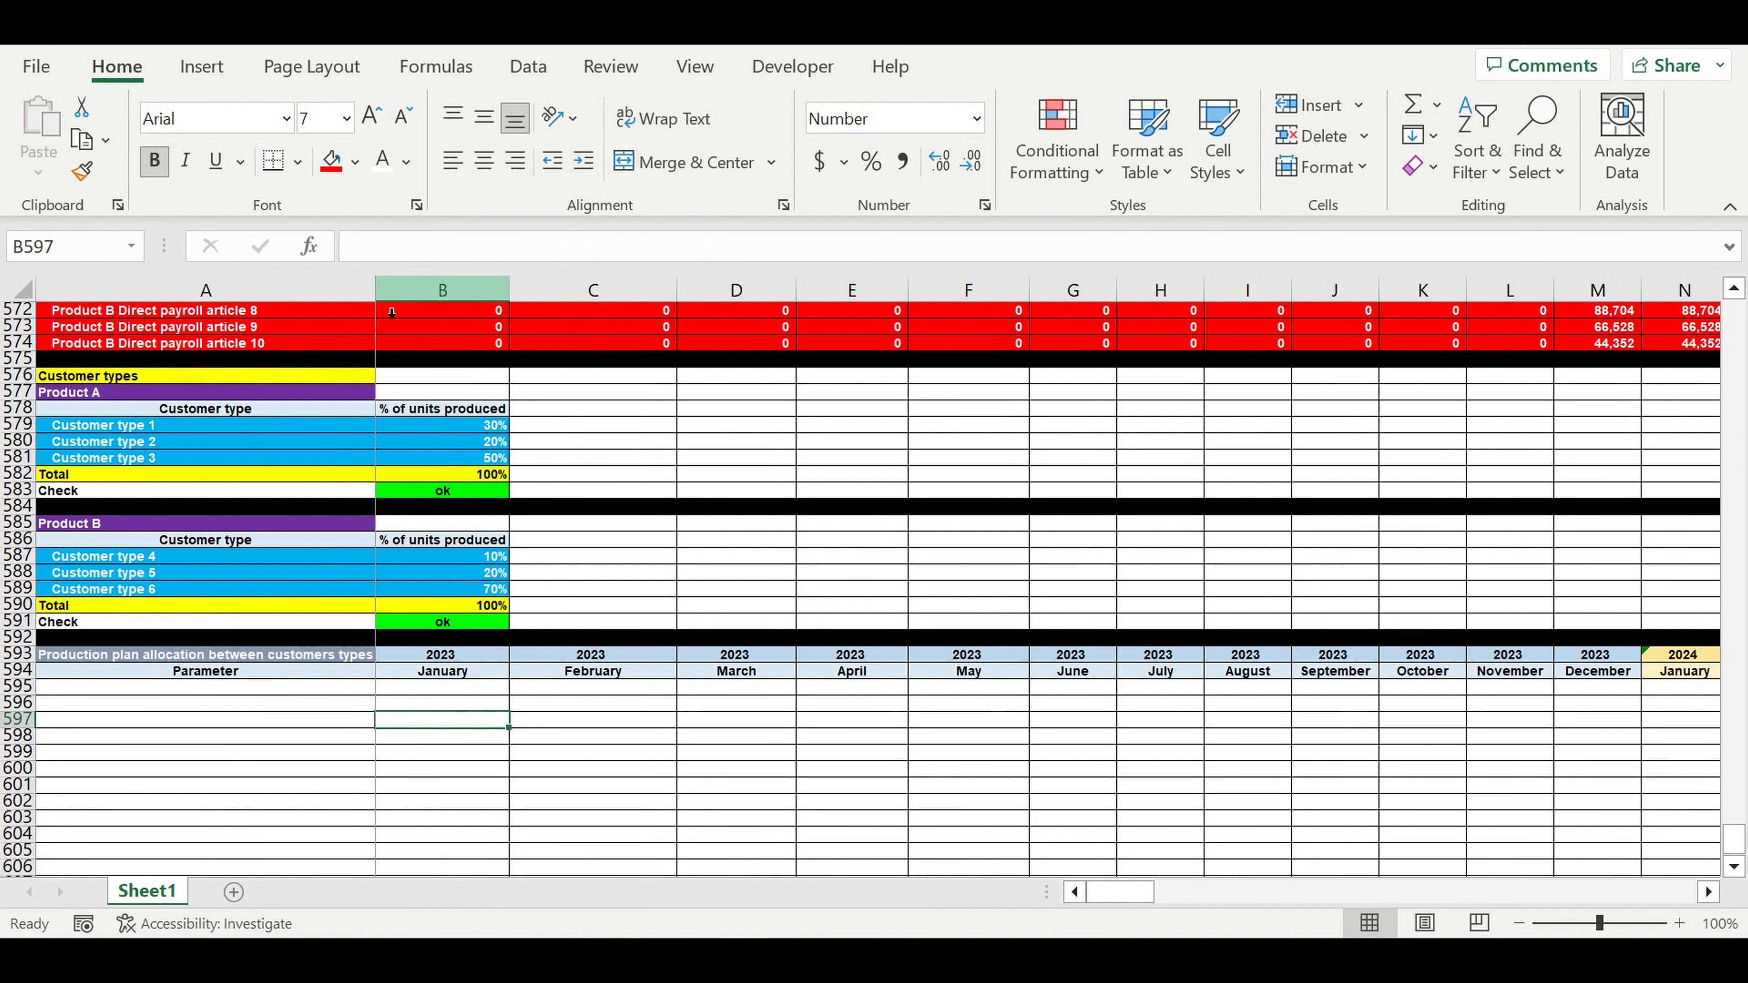
{"action": "left_click", "coordinate": [348, 699]}
{"action": "left_click", "coordinate": [344, 688]}
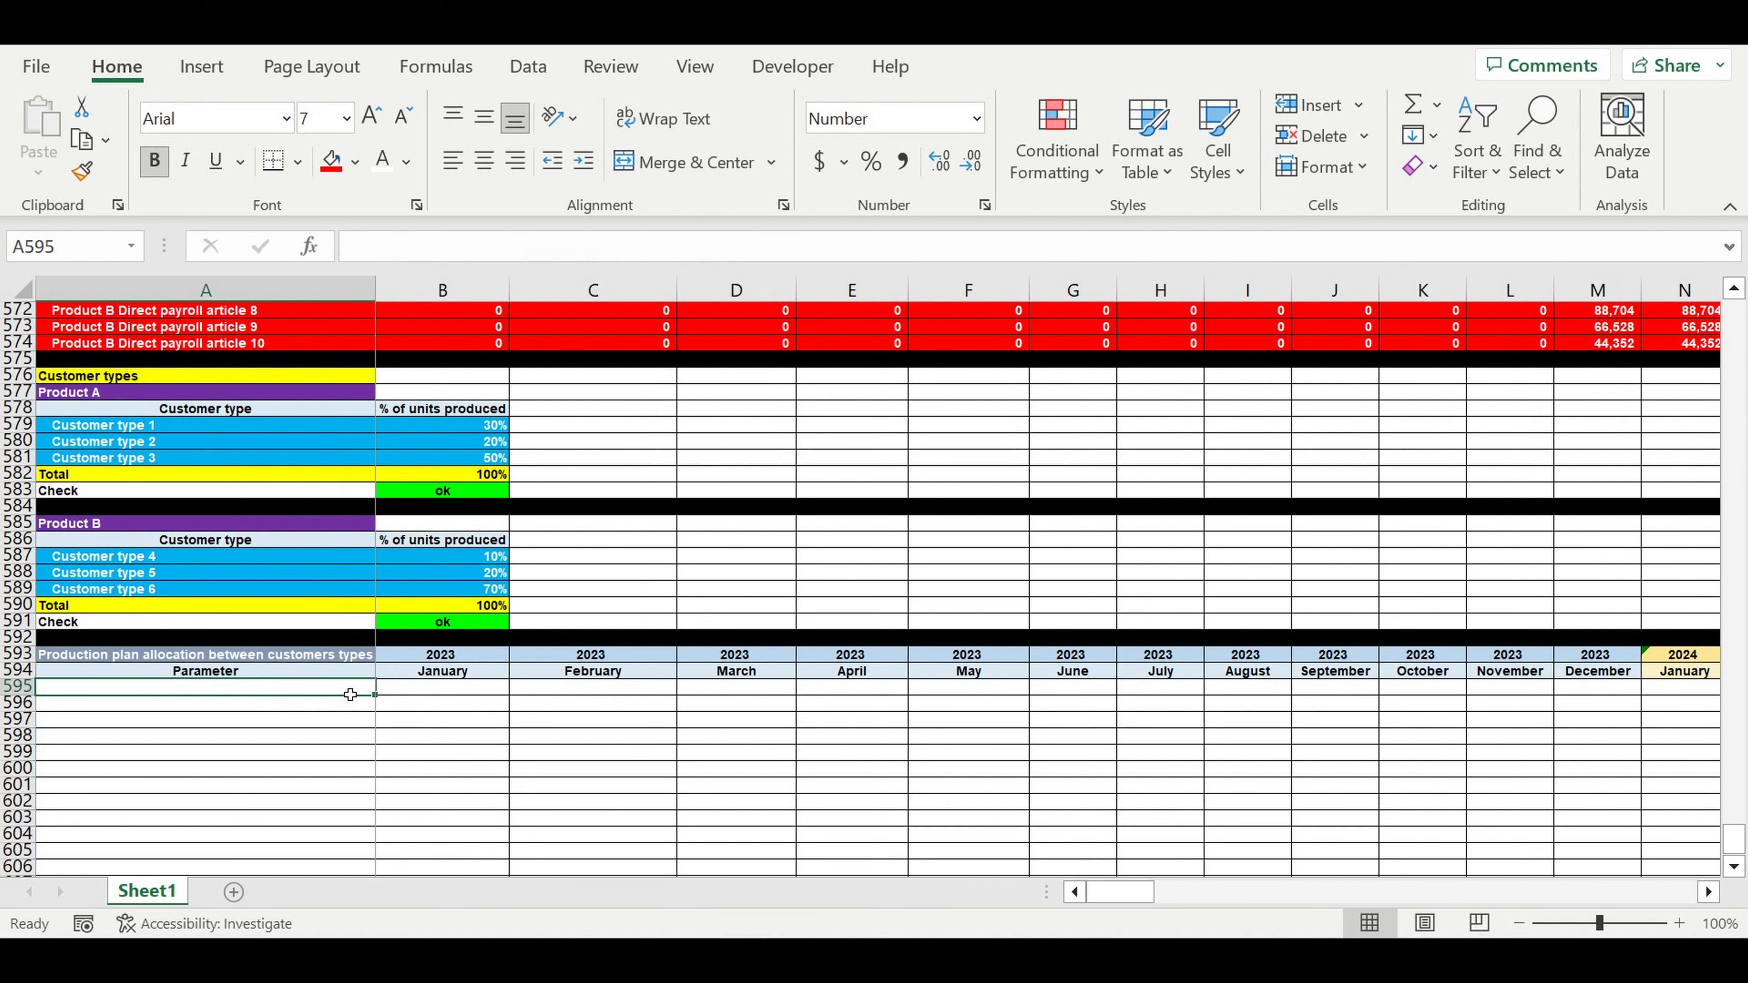
{"action": "type", "text": "="}
{"action": "left_click", "coordinate": [72, 427]}
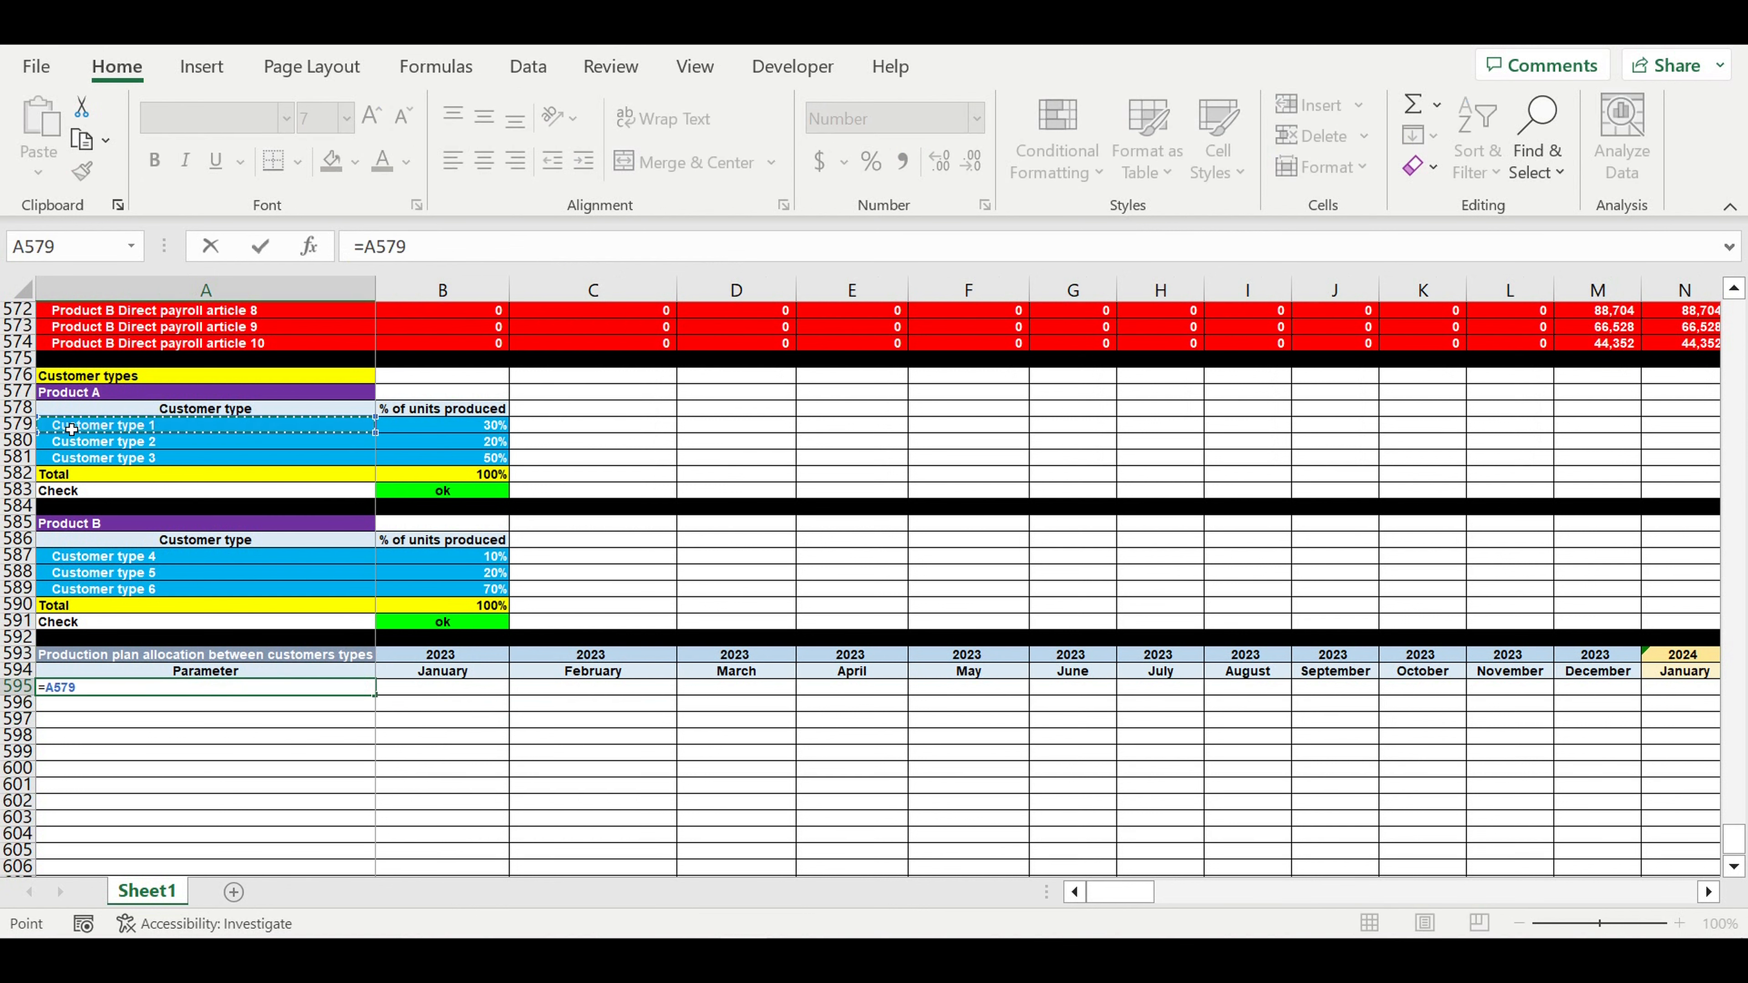
{"action": "key", "text": "Return"}
{"action": "left_click", "coordinate": [224, 687]}
{"action": "left_click_drag", "start_coordinate": [375, 696], "coordinate": [371, 728]}
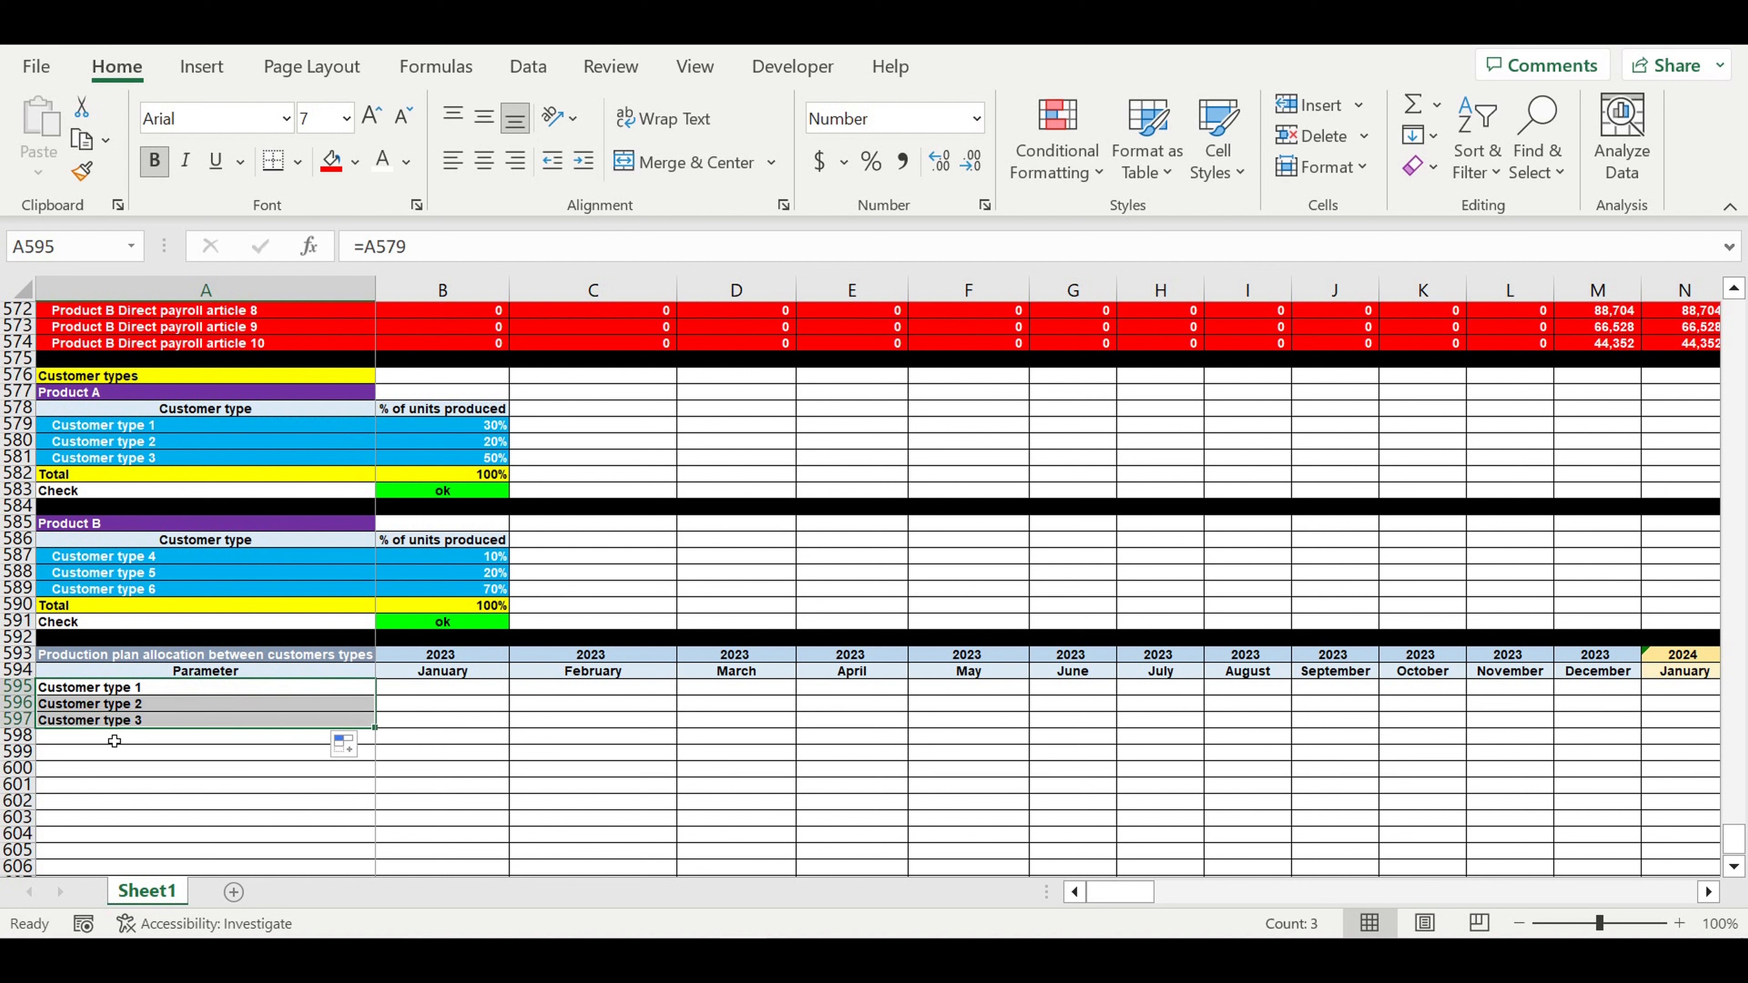
- List Customer types 4–6 below them, linked from the Product B table (=A587)
{"action": "left_click", "coordinate": [114, 736]}
{"action": "type", "text": "="}
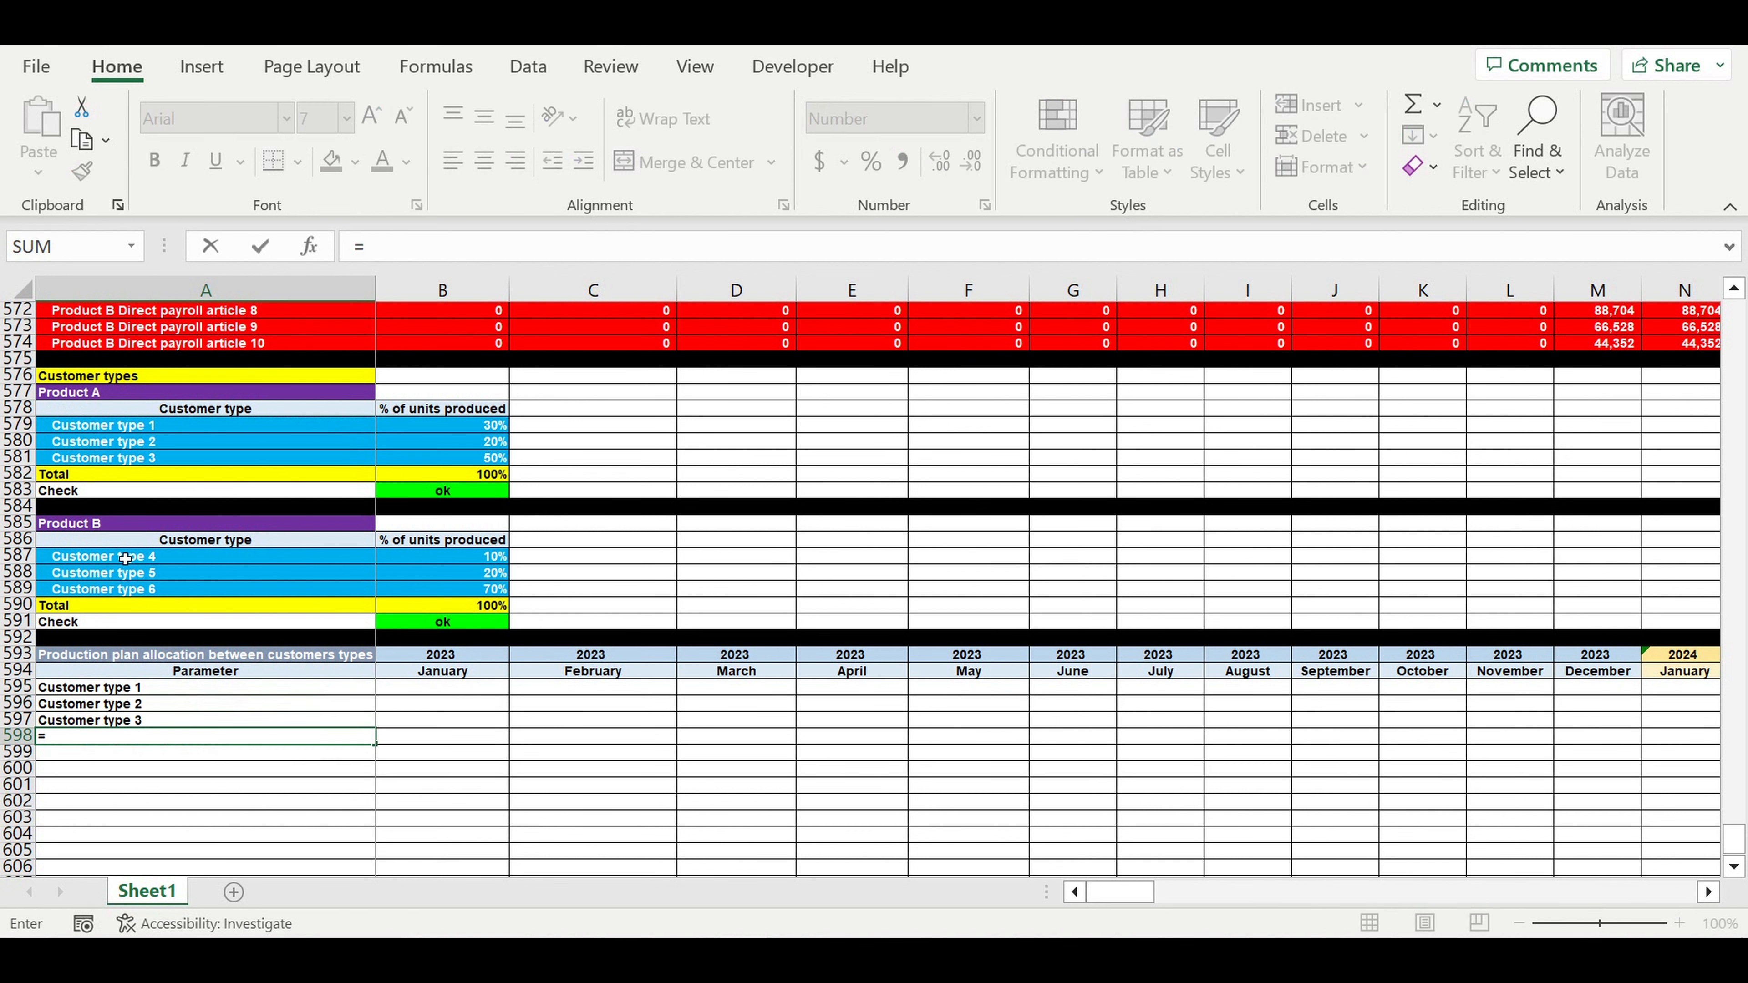
{"action": "left_click", "coordinate": [125, 559]}
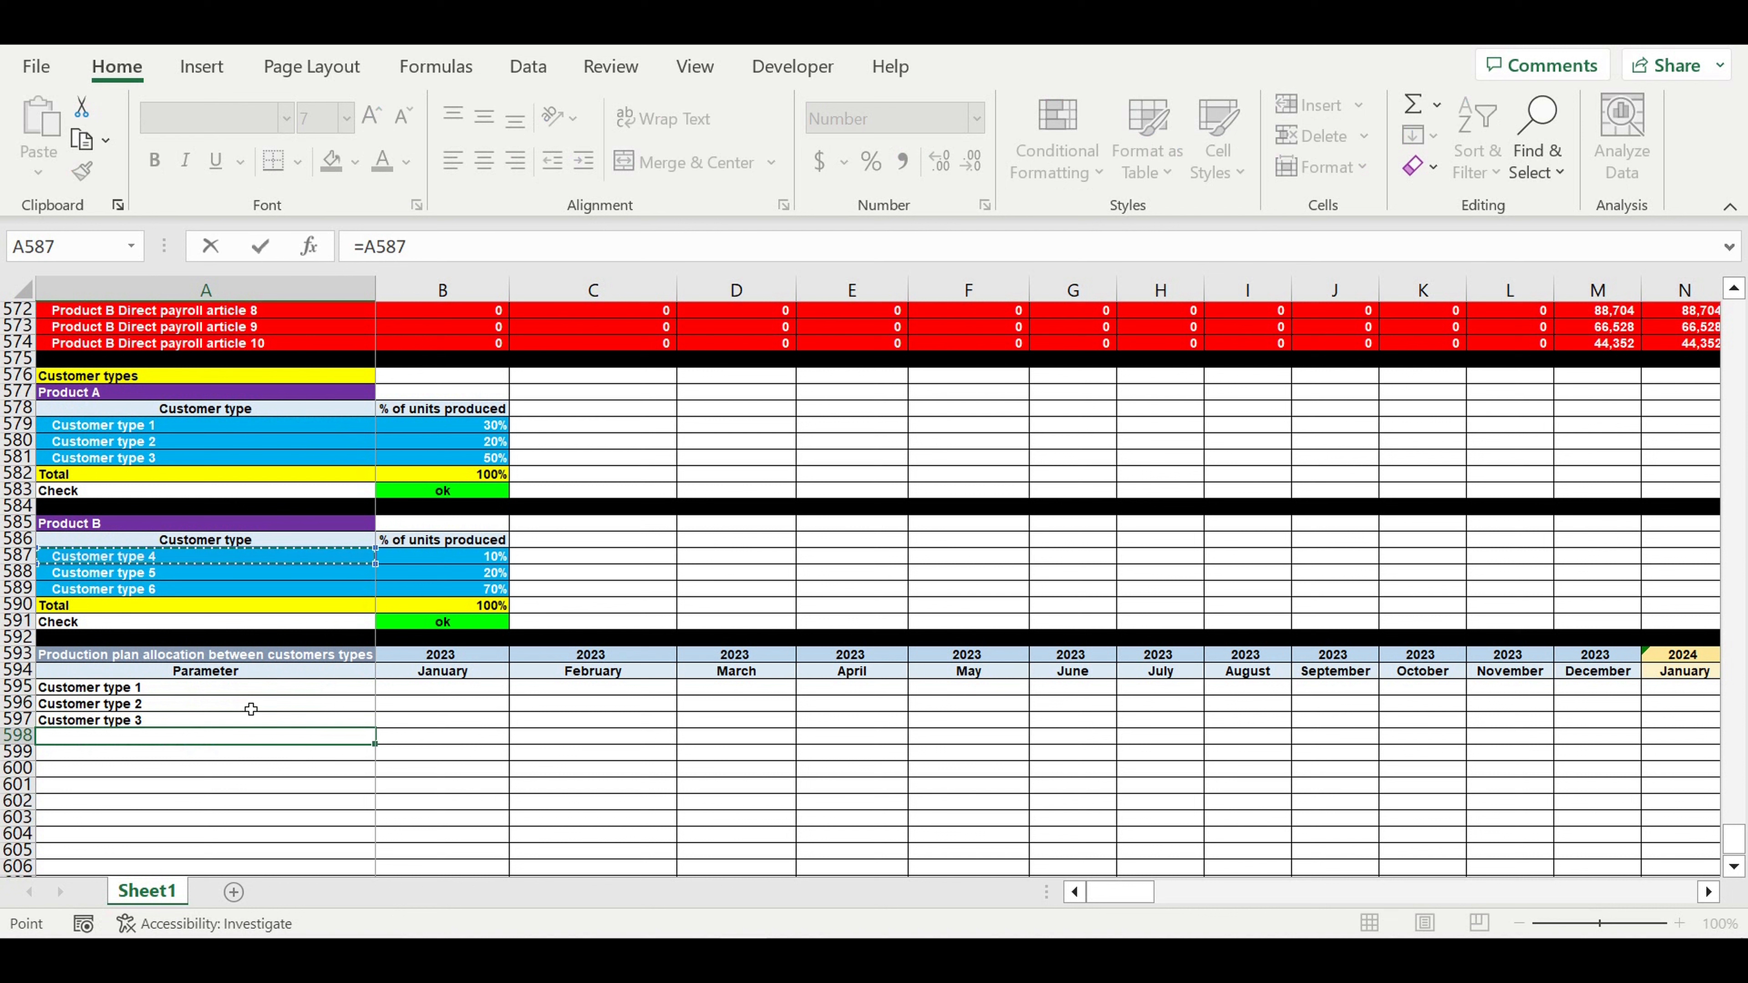
{"action": "key", "text": "Return"}
{"action": "left_click", "coordinate": [165, 735]}
{"action": "left_click_drag", "start_coordinate": [377, 745], "coordinate": [426, 783]}
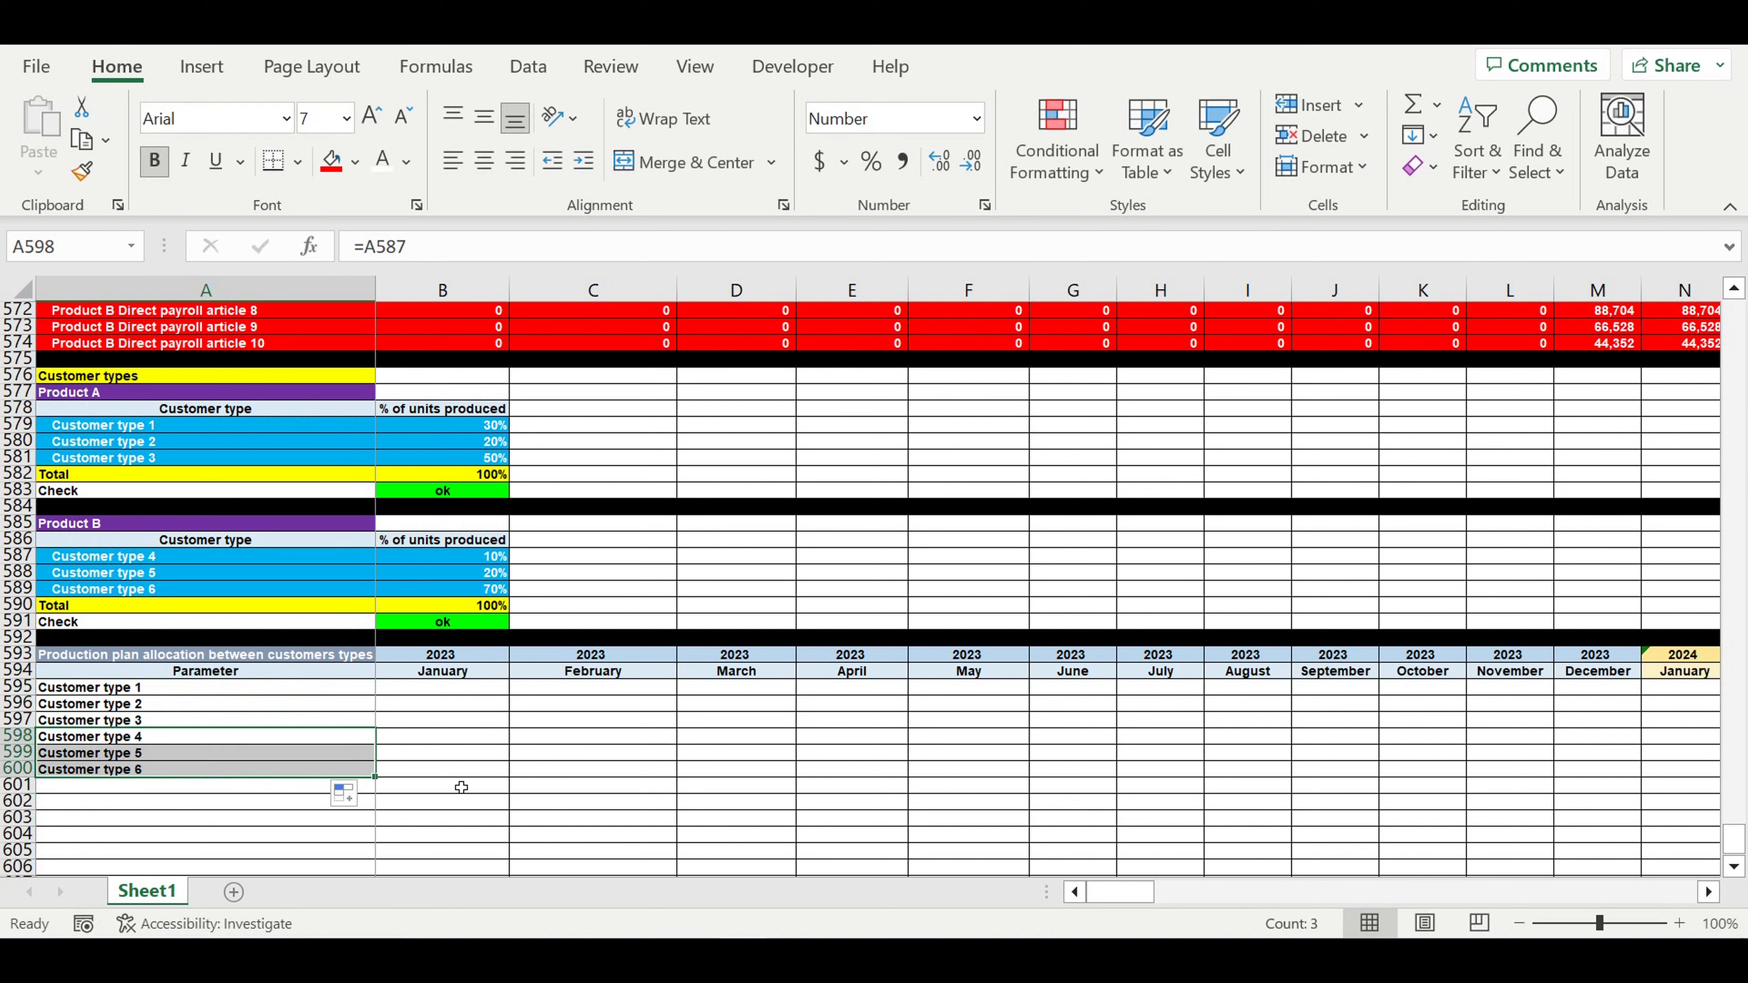
{"action": "left_click", "coordinate": [497, 753]}
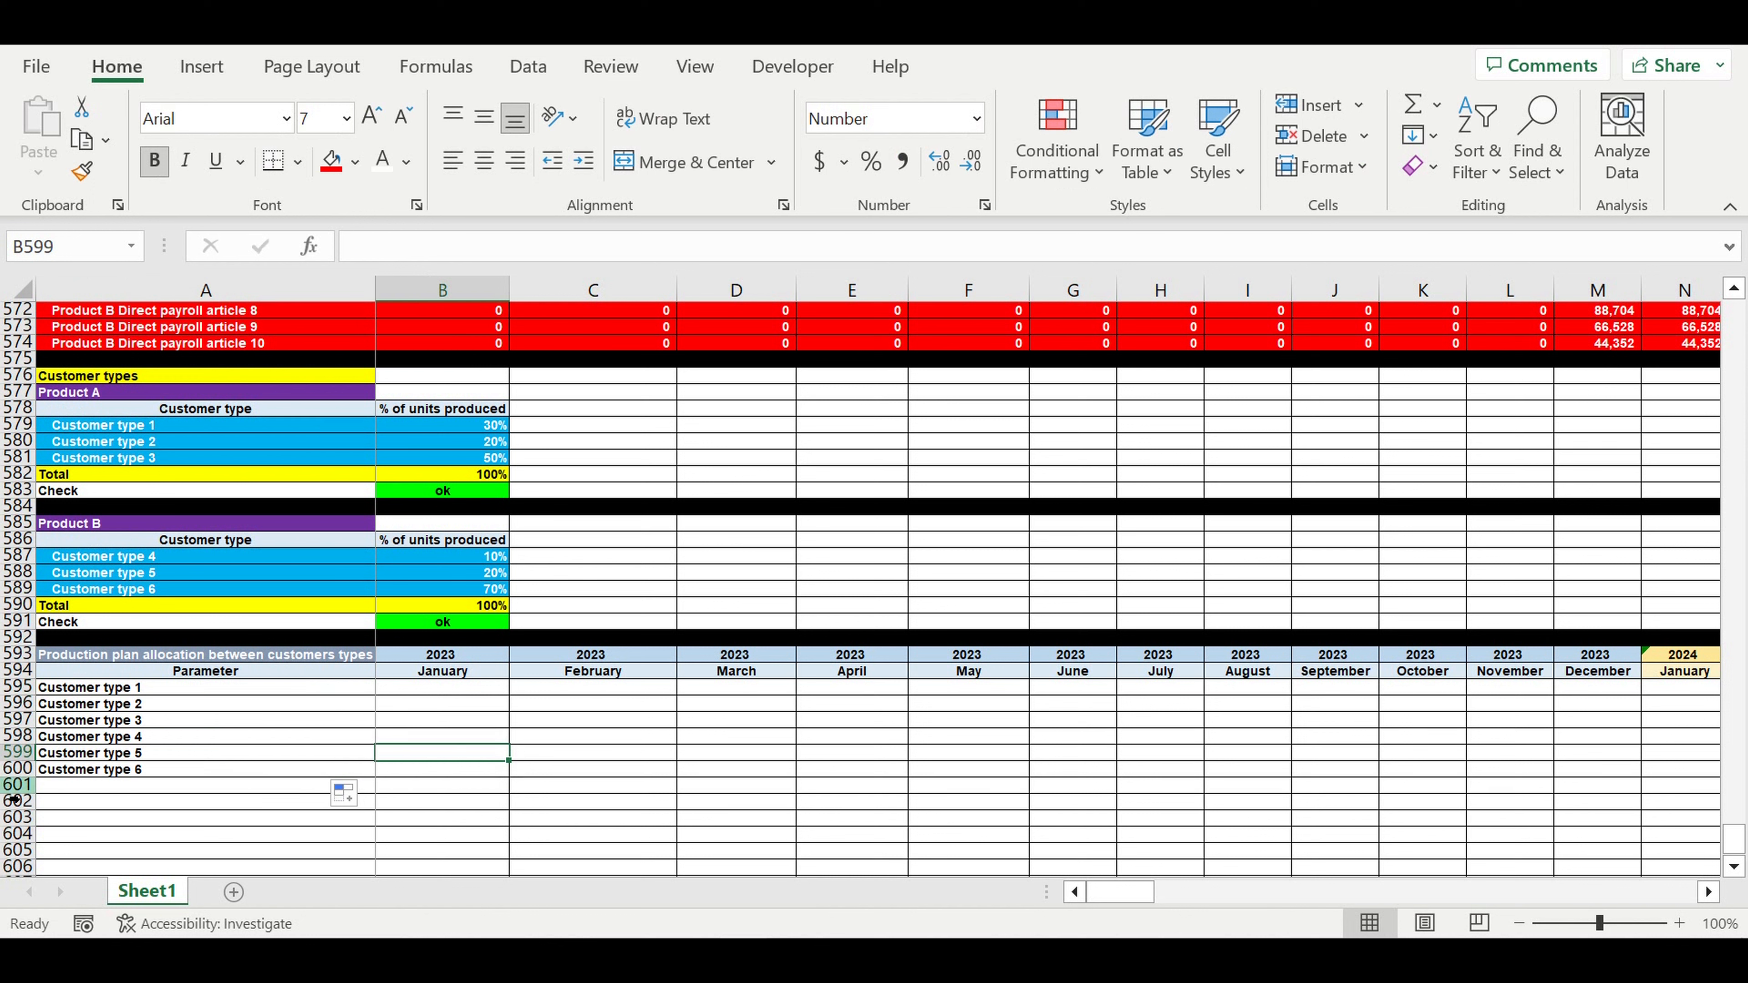
- Fill row 601 black as a separator beneath the customer types
{"action": "left_click", "coordinate": [18, 785]}
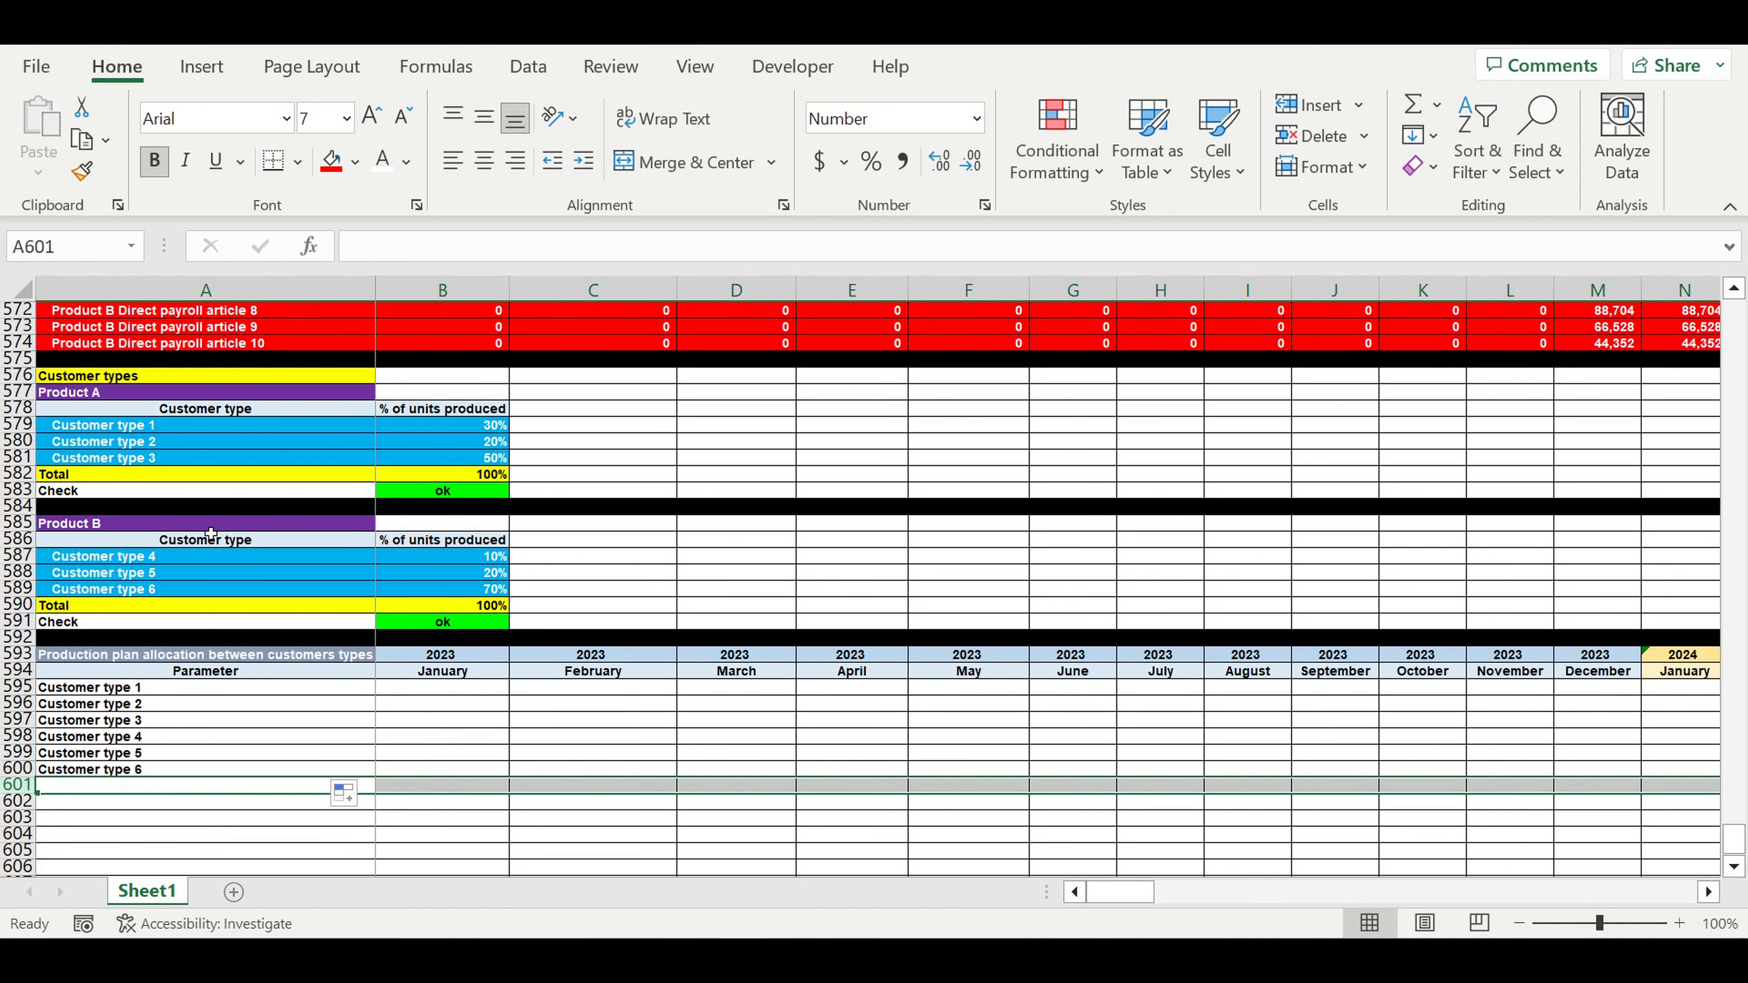
{"action": "left_click", "coordinate": [360, 167]}
{"action": "left_click", "coordinate": [358, 230]}
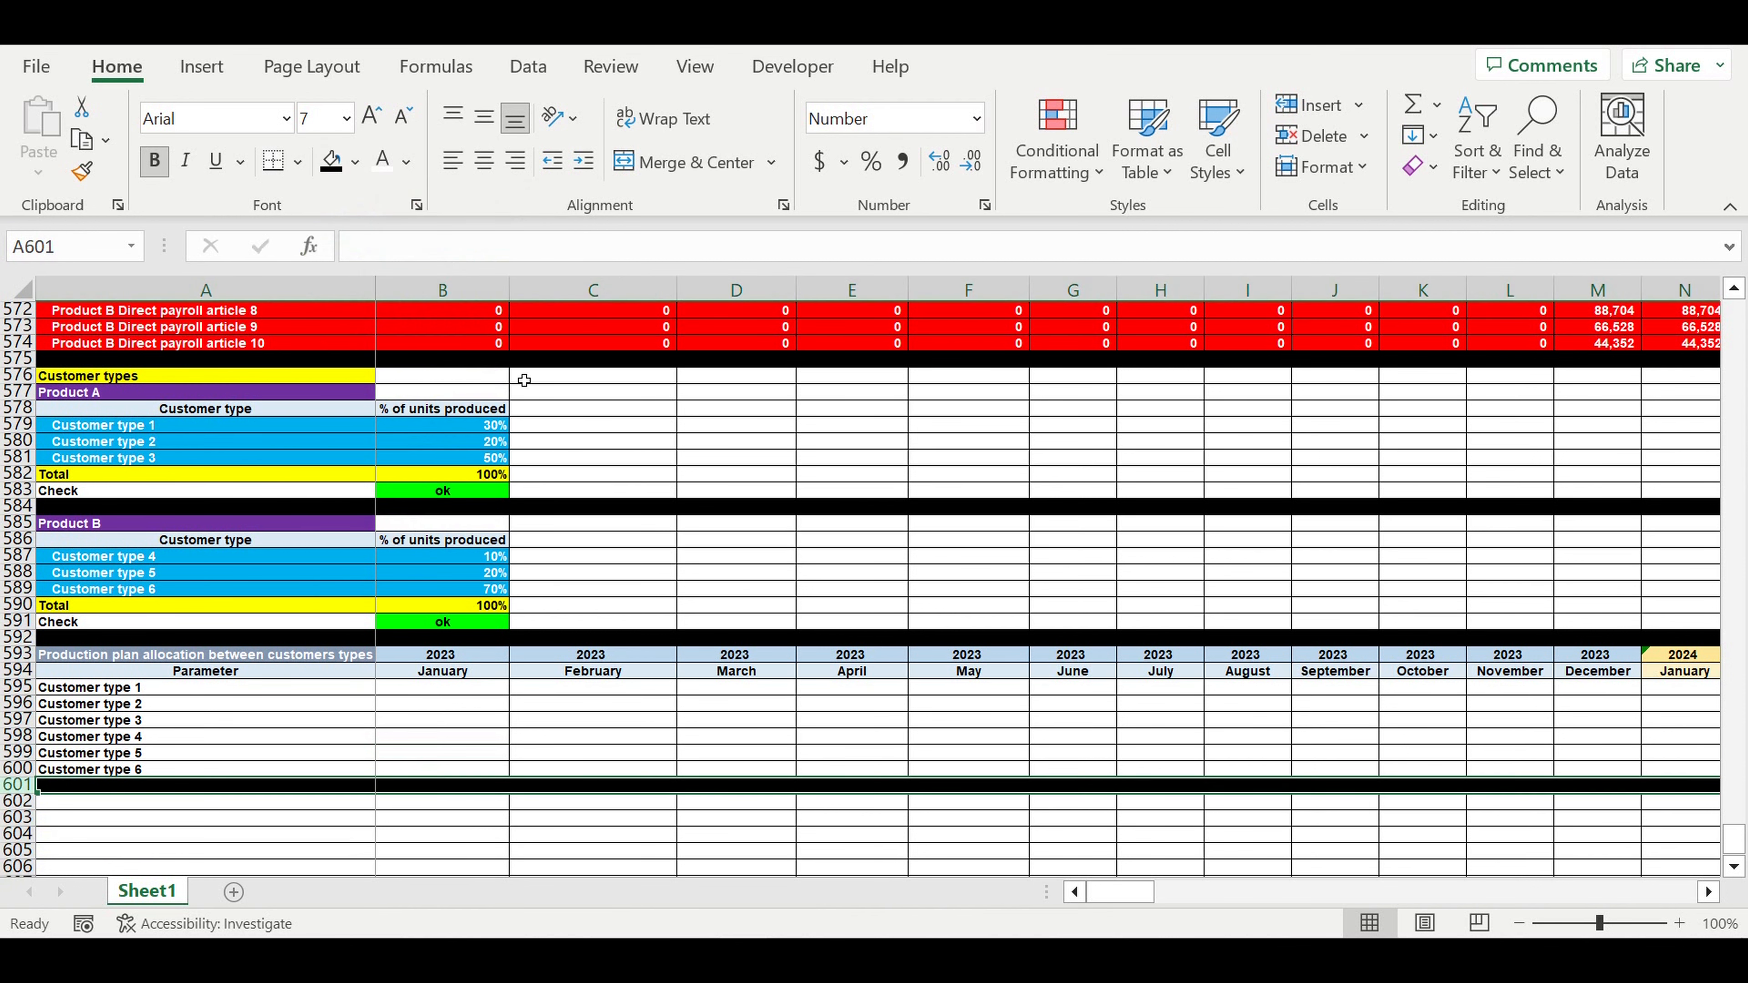
{"action": "left_click", "coordinate": [655, 702]}
- Start a formula in B595 and scroll up to the Production plan consolidation table near row 134
{"action": "left_click", "coordinate": [452, 694]}
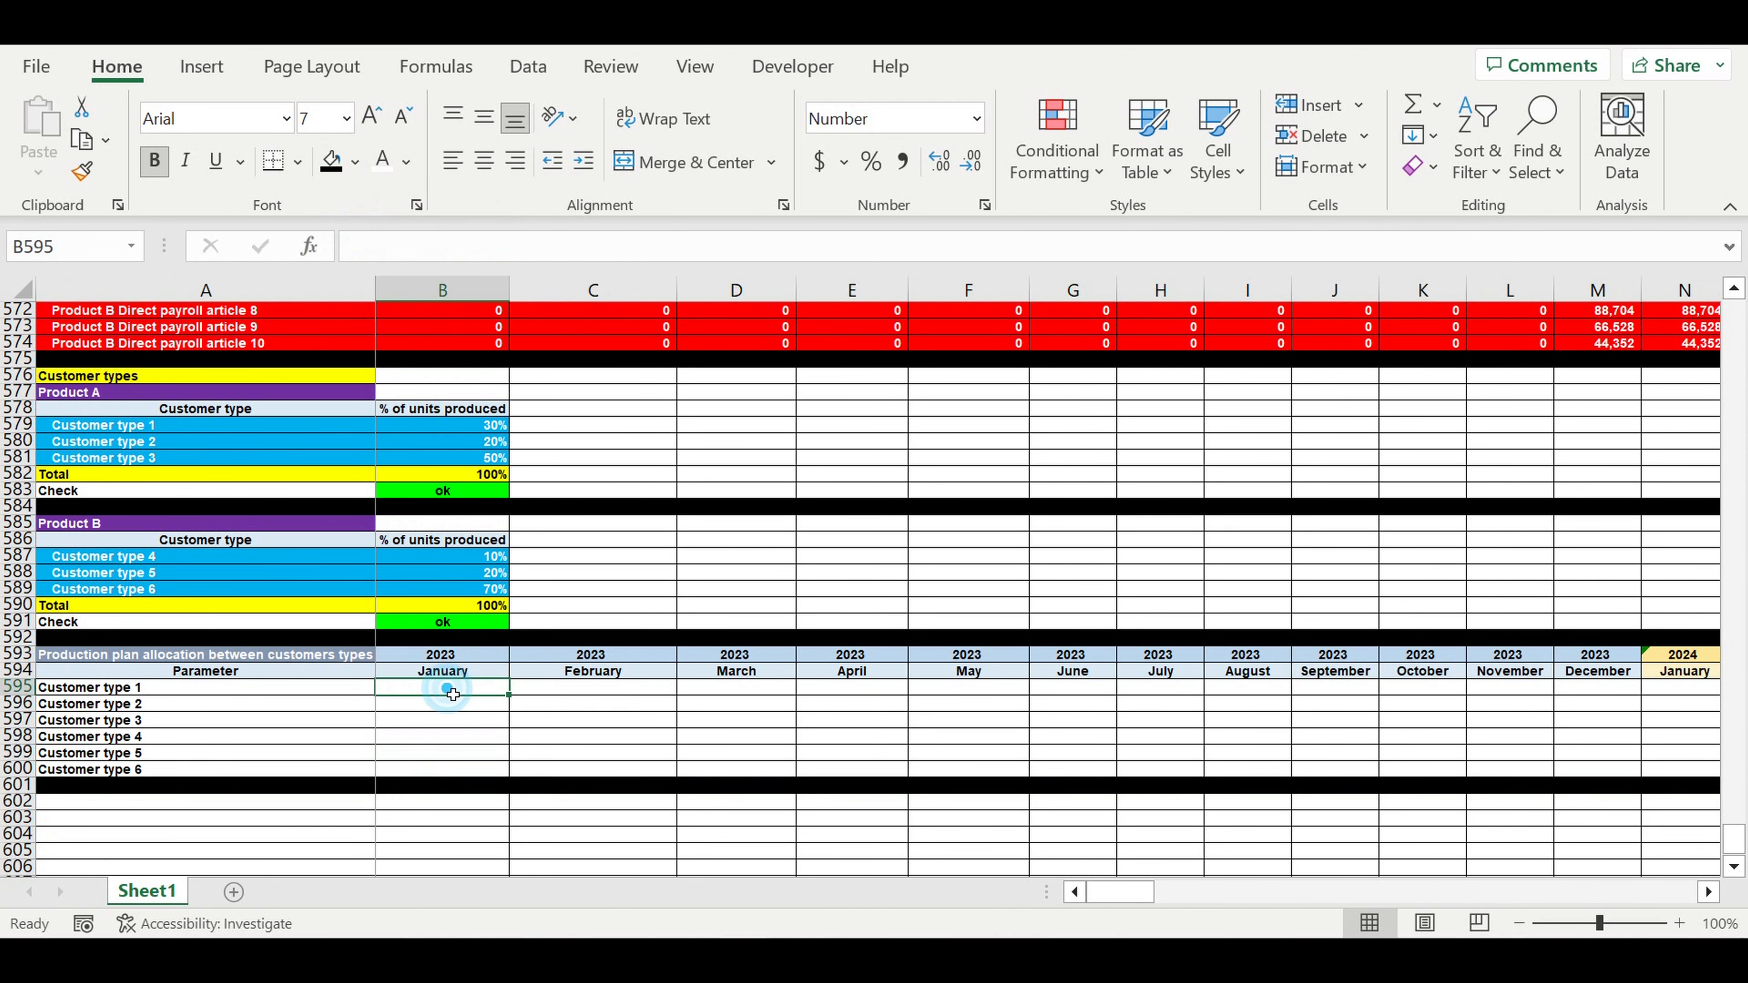
{"action": "type", "text": "="}
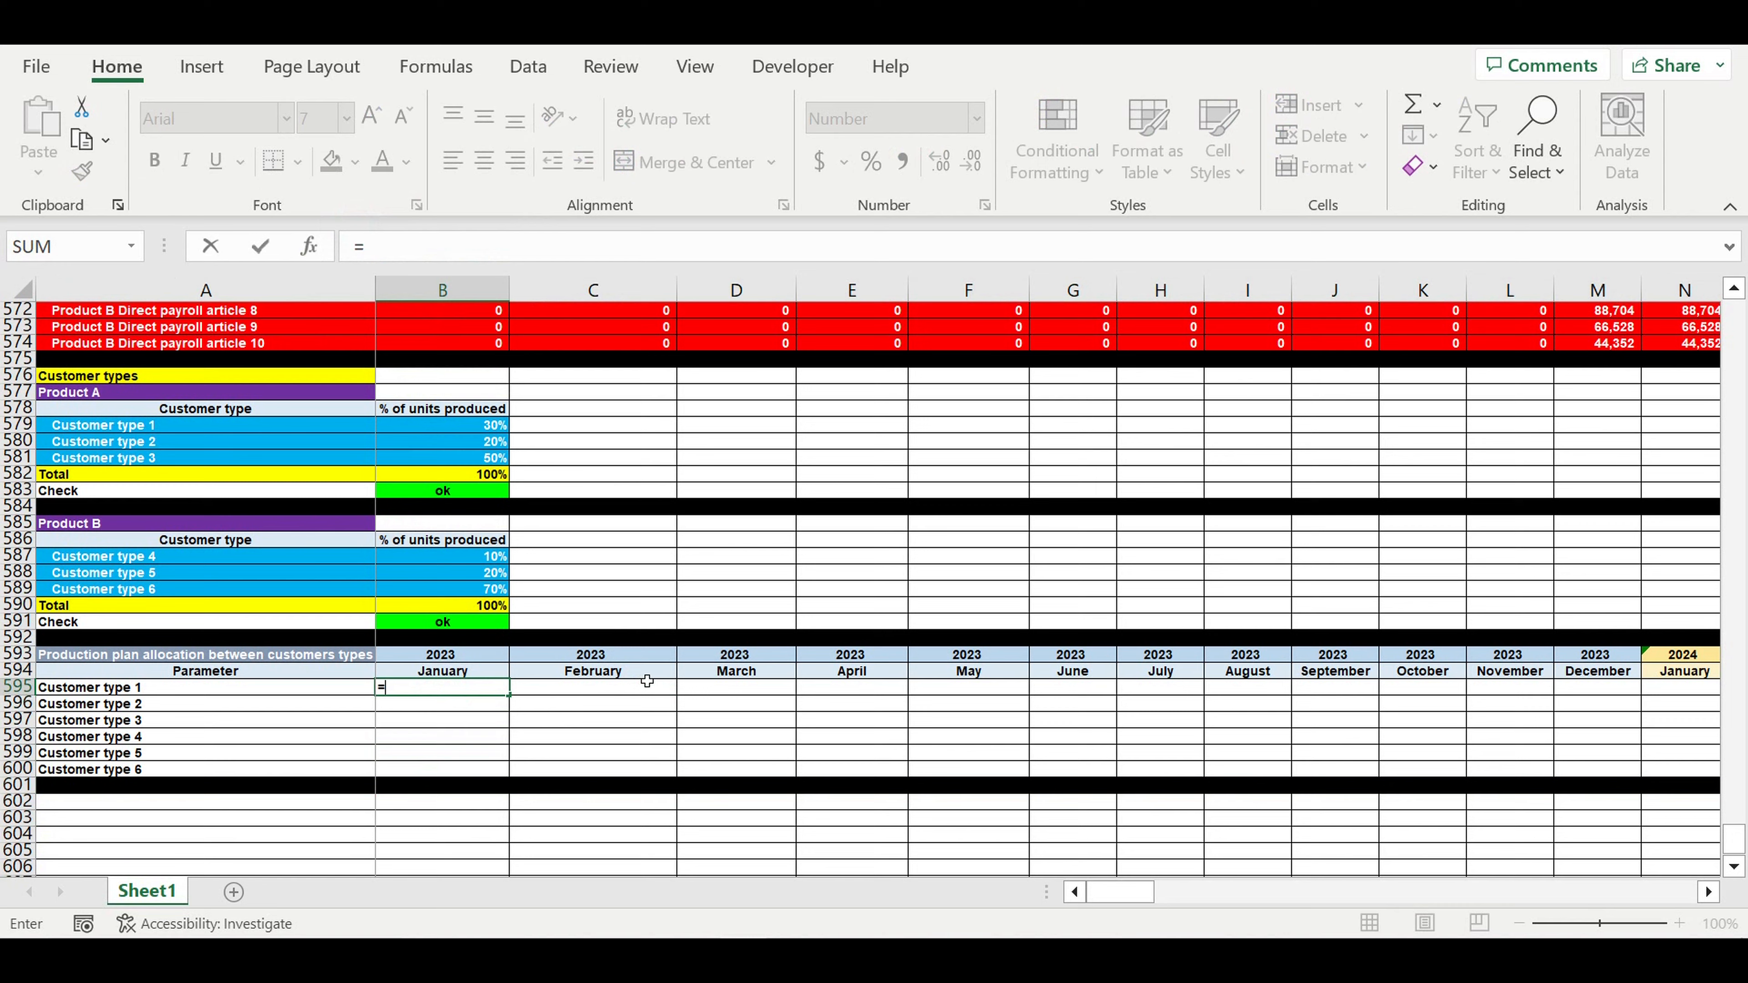
{"action": "scroll", "coordinate": [646, 682], "scroll_direction": "up", "scroll_amount": 20}
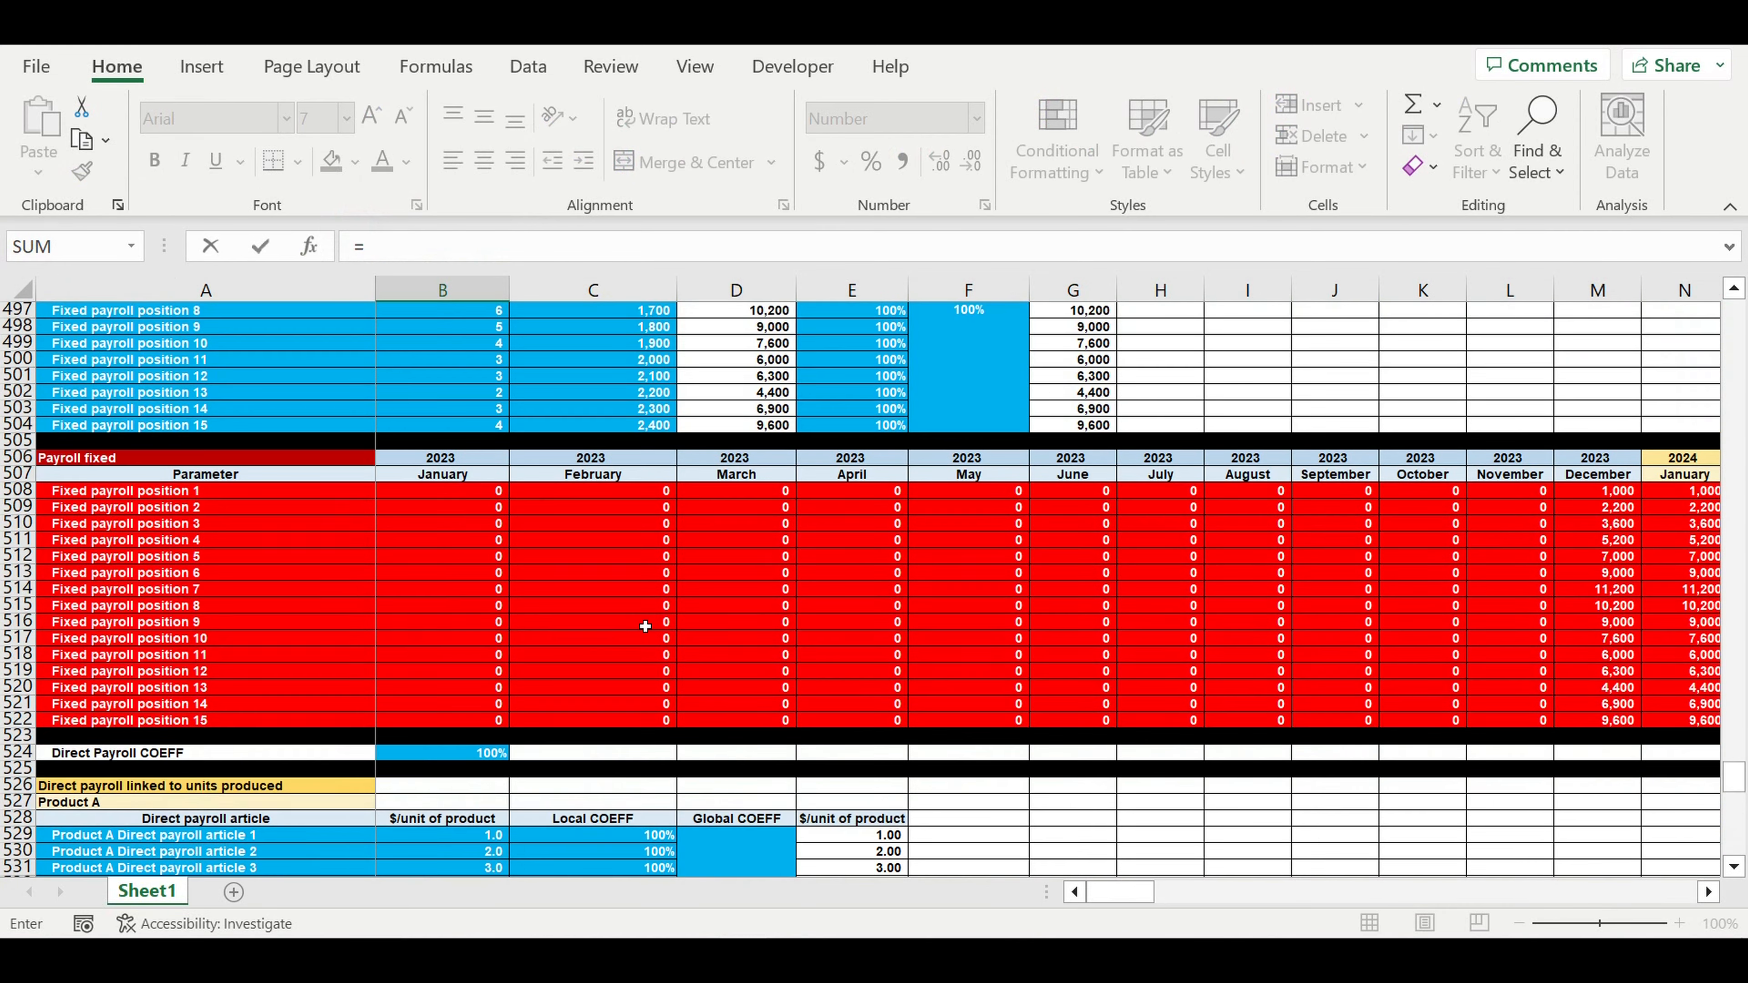
{"action": "scroll", "coordinate": [645, 626], "scroll_direction": "up", "scroll_amount": 20}
{"action": "scroll", "coordinate": [675, 610], "scroll_direction": "up", "scroll_amount": 20}
{"action": "scroll", "coordinate": [660, 588], "scroll_direction": "up", "scroll_amount": 20}
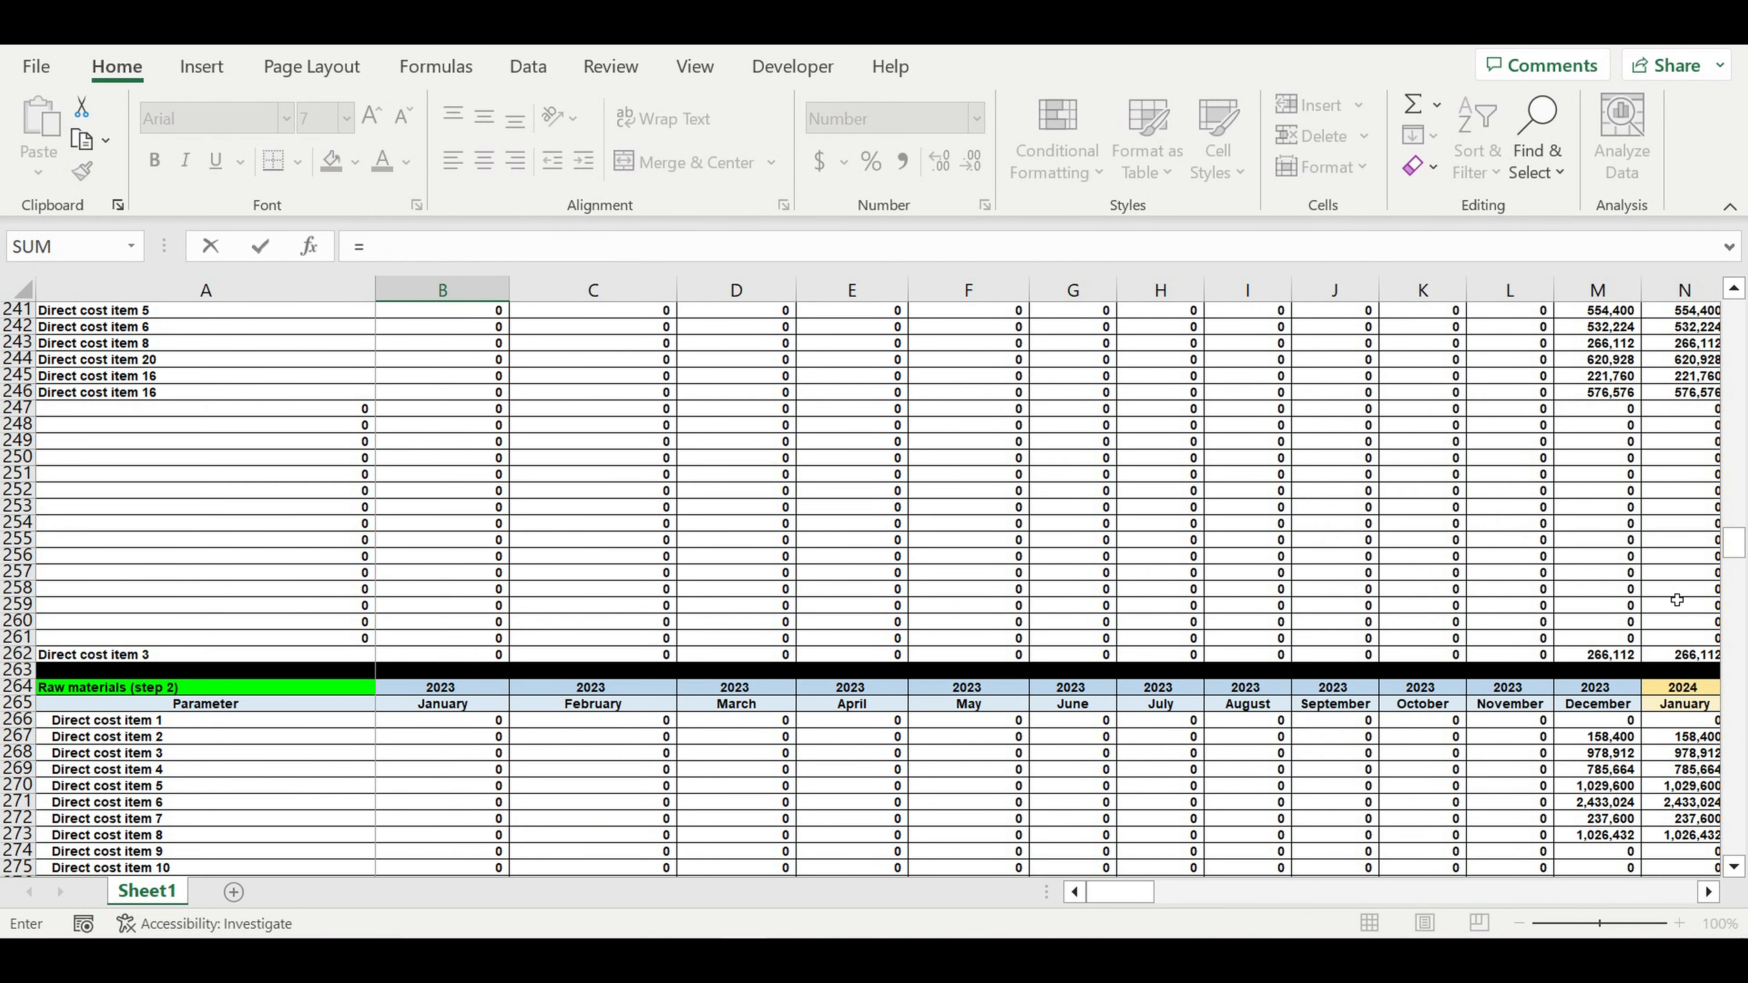
{"action": "scroll", "coordinate": [421, 597], "scroll_direction": "up", "scroll_amount": 20}
{"action": "scroll", "coordinate": [436, 580], "scroll_direction": "up", "scroll_amount": 17}
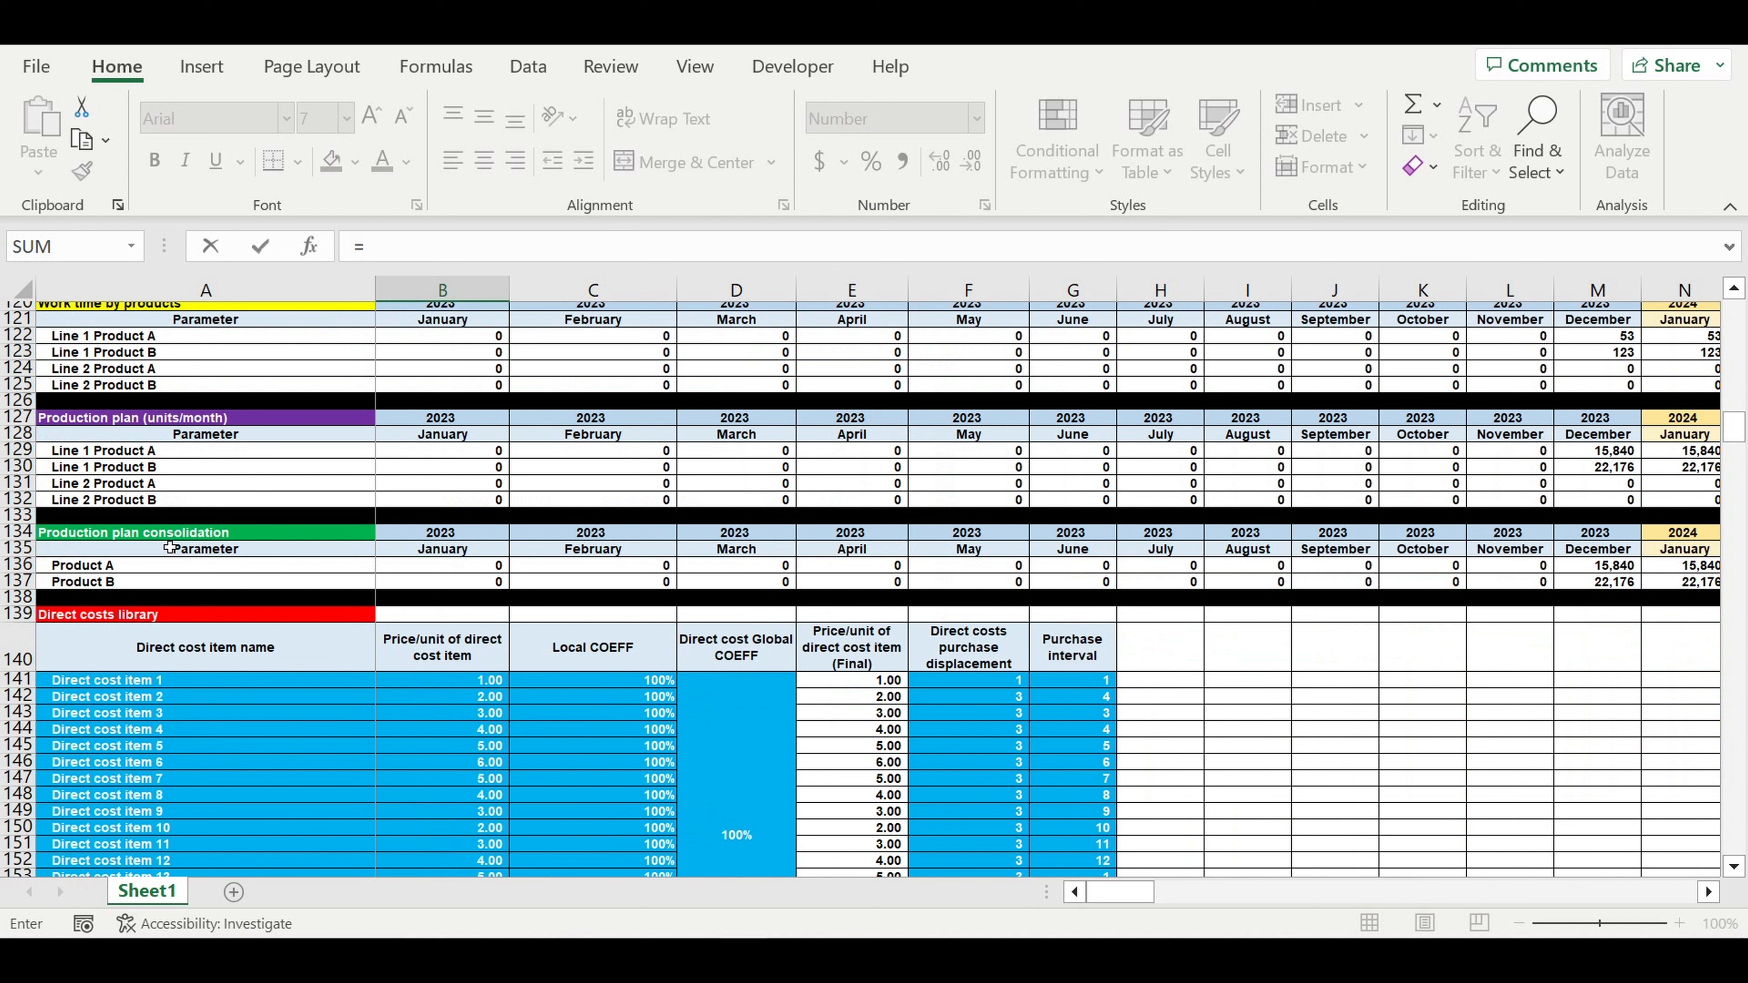
- Enter =B$136*$B579 in B595 to allocate Product A's January production by the 30% share
{"action": "left_click", "coordinate": [423, 568]}
{"action": "left_click", "coordinate": [377, 251]}
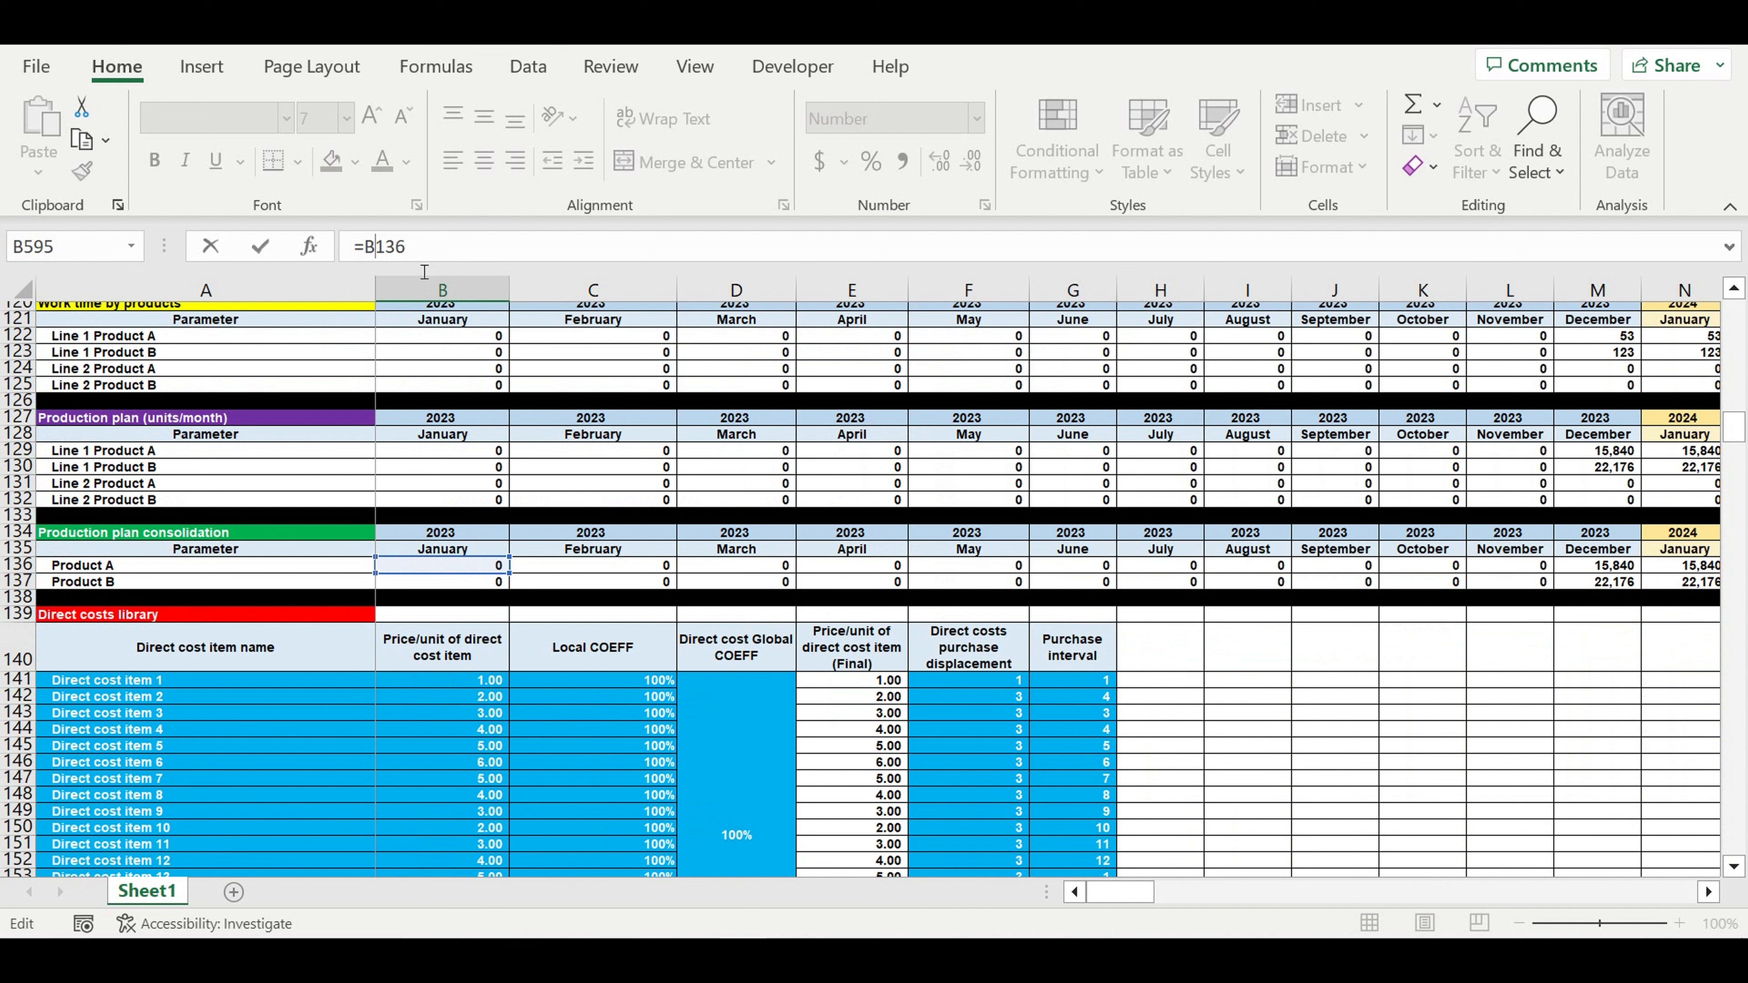
{"action": "type", "text": "$"}
{"action": "left_click", "coordinate": [452, 256]}
{"action": "type", "text": "*"}
{"action": "scroll", "coordinate": [1272, 516], "scroll_direction": "down", "scroll_amount": 20}
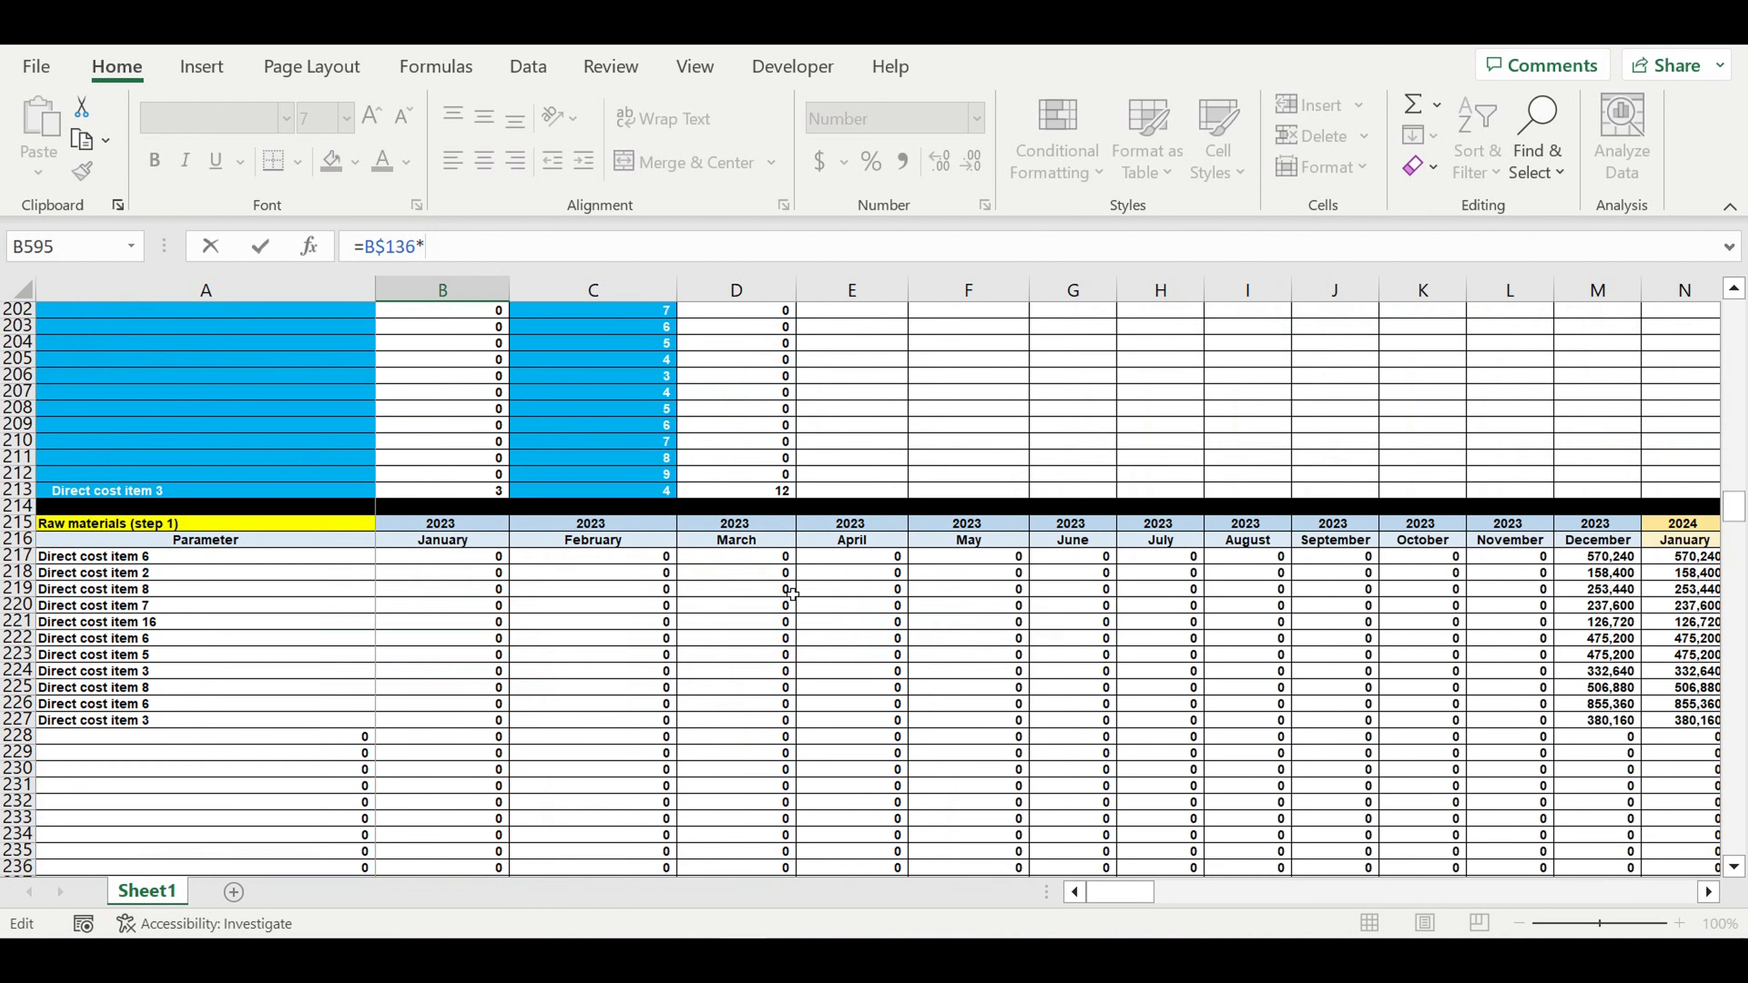
{"action": "scroll", "coordinate": [786, 608], "scroll_direction": "down", "scroll_amount": 20}
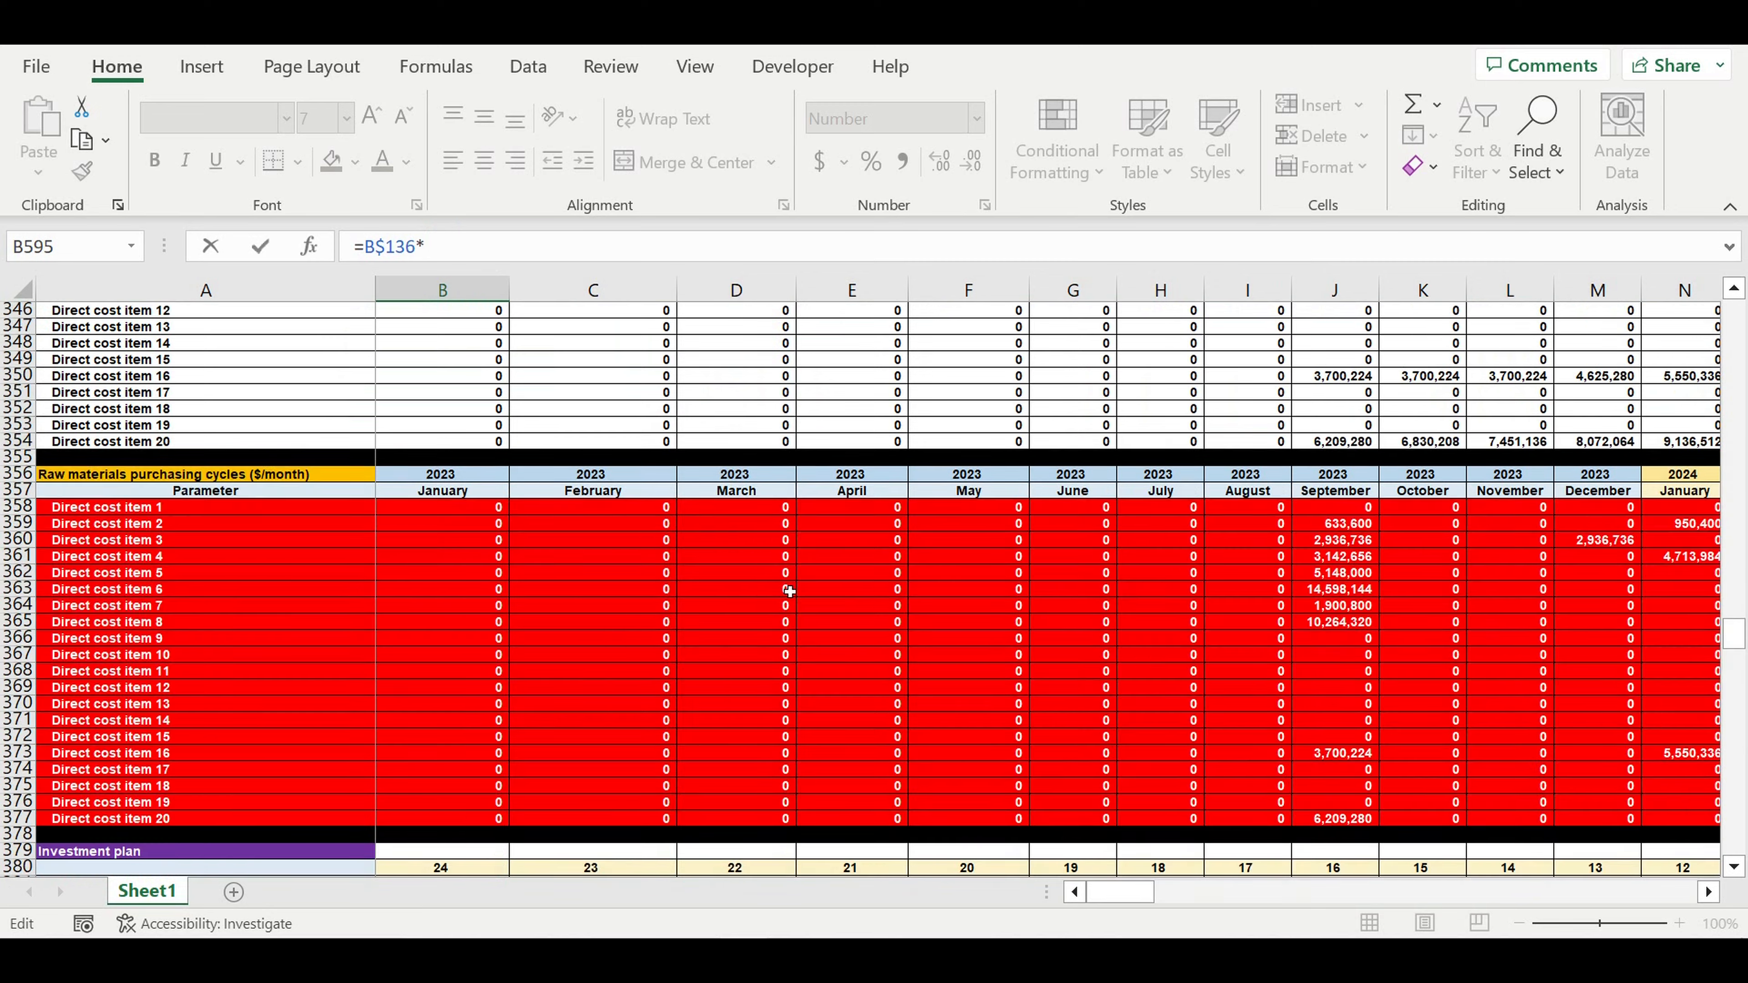
{"action": "scroll", "coordinate": [789, 588], "scroll_direction": "down", "scroll_amount": 20}
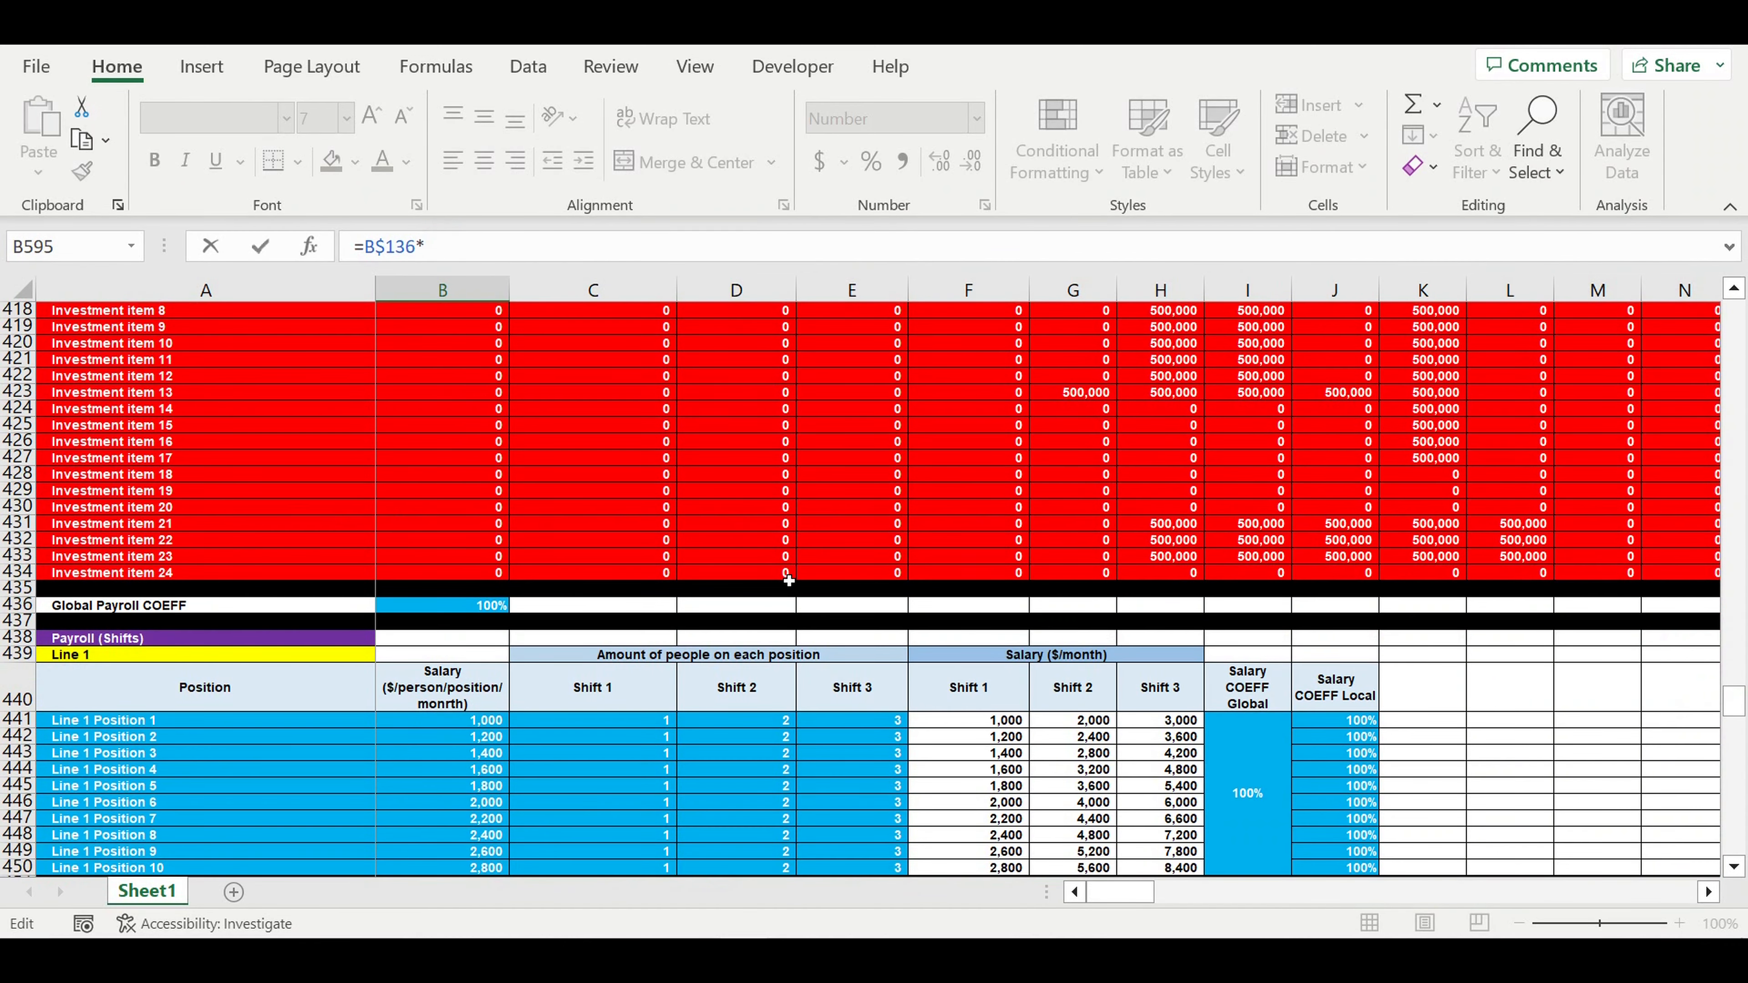
{"action": "scroll", "coordinate": [894, 628], "scroll_direction": "down", "scroll_amount": 20}
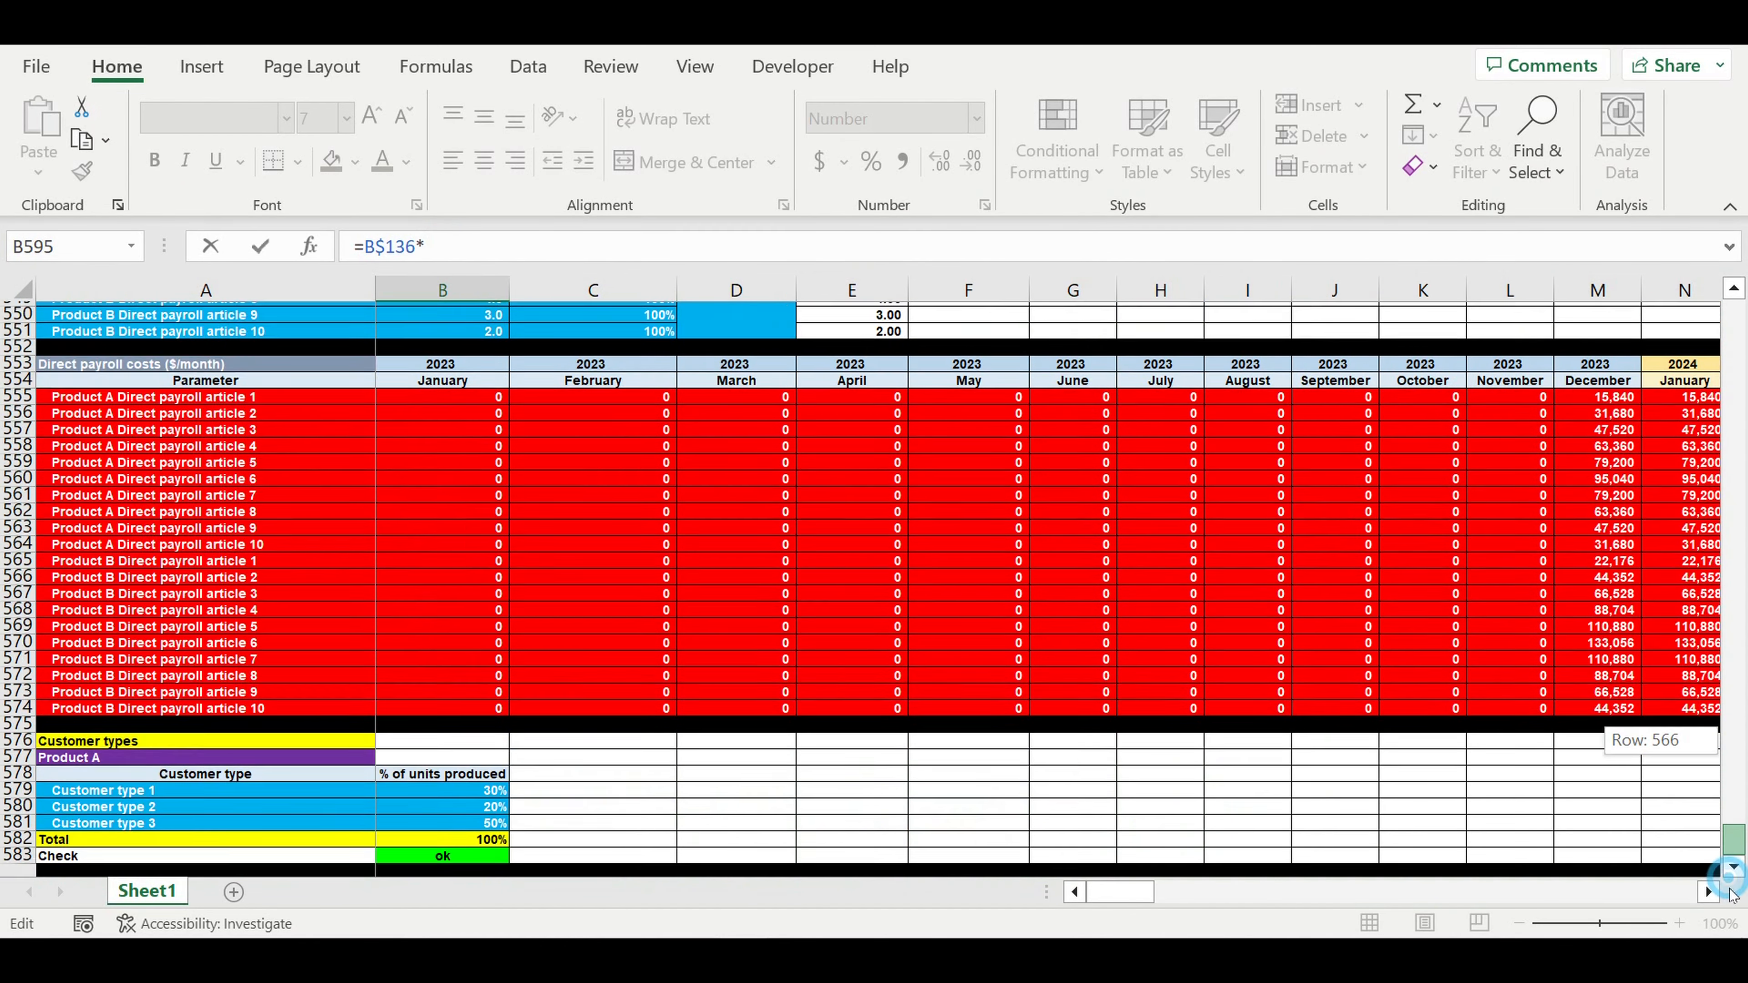
{"action": "scroll", "coordinate": [832, 672], "scroll_direction": "down", "scroll_amount": 1}
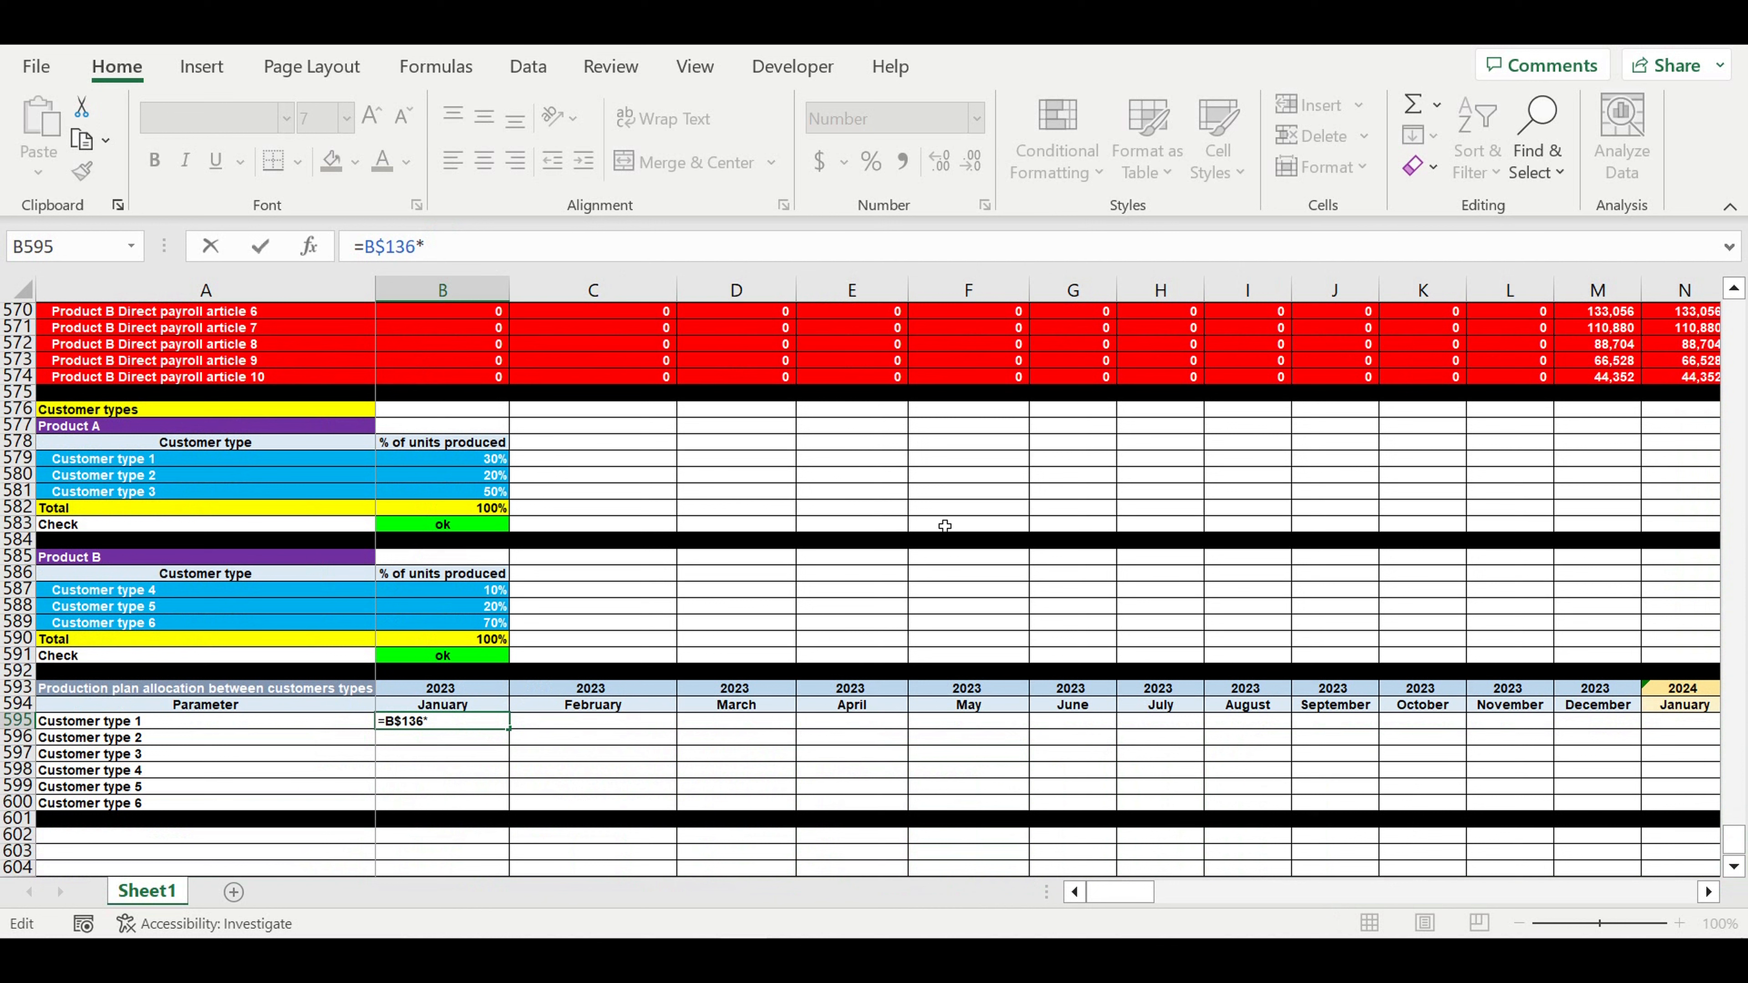
{"action": "left_click", "coordinate": [454, 465]}
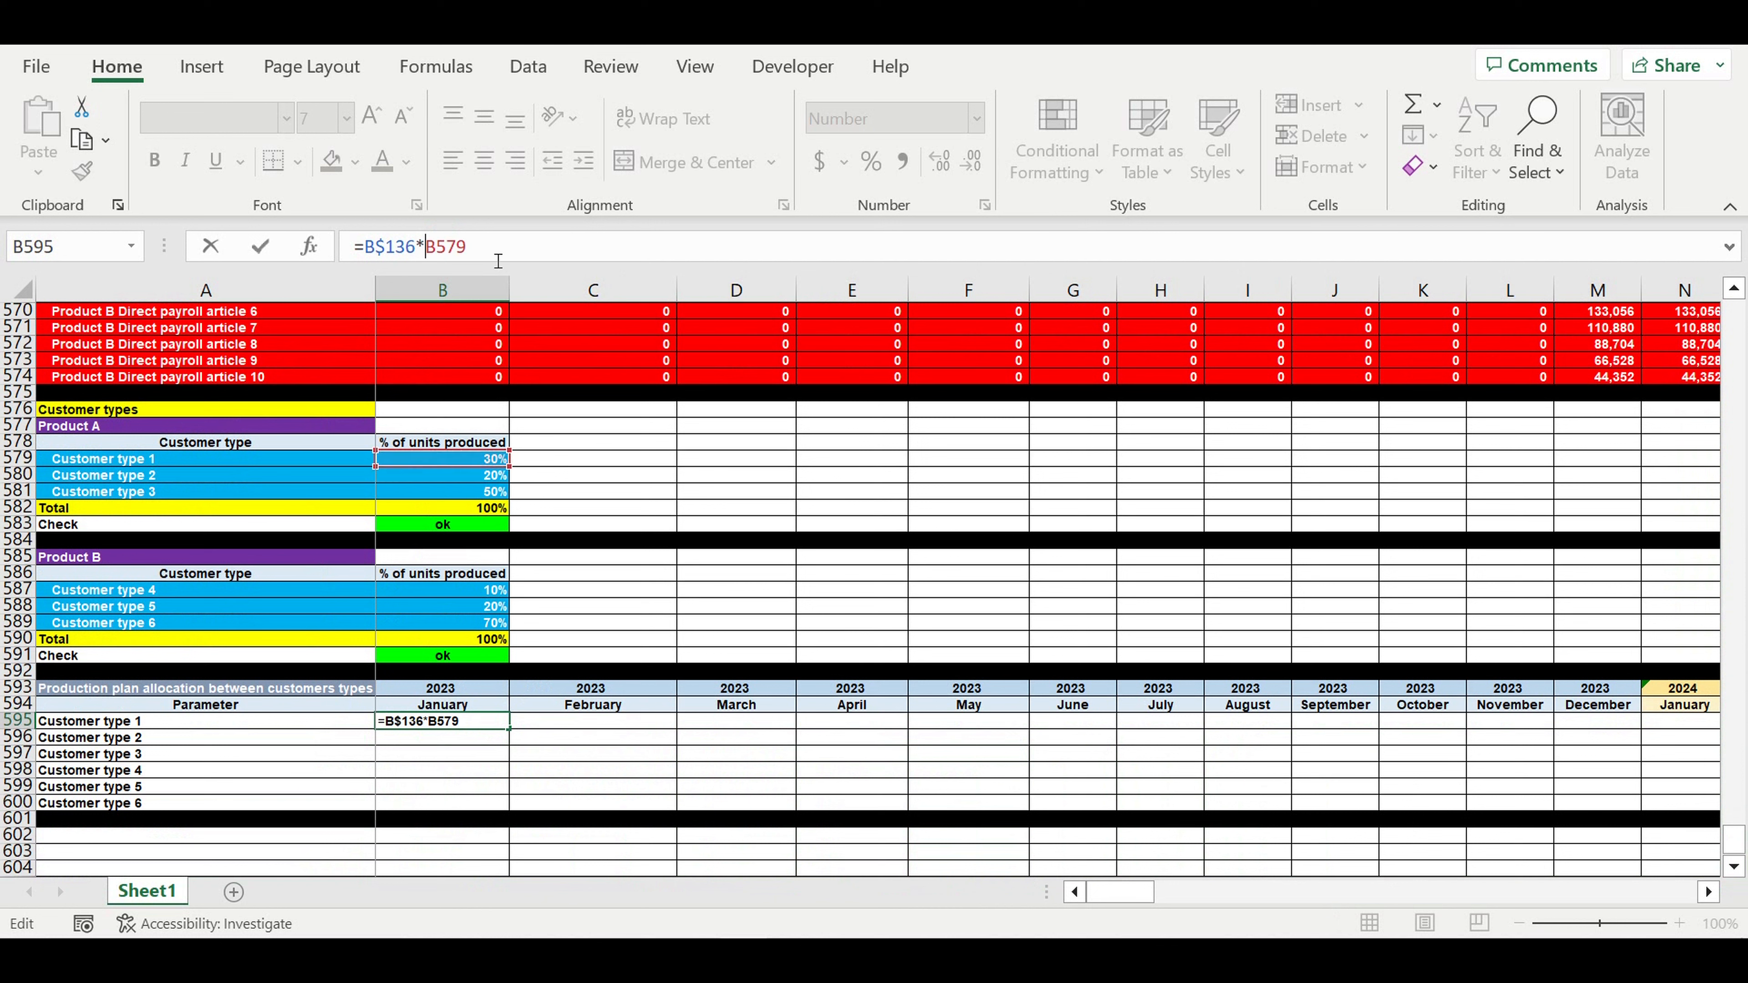
{"action": "type", "text": "$"}
{"action": "key", "text": "Return"}
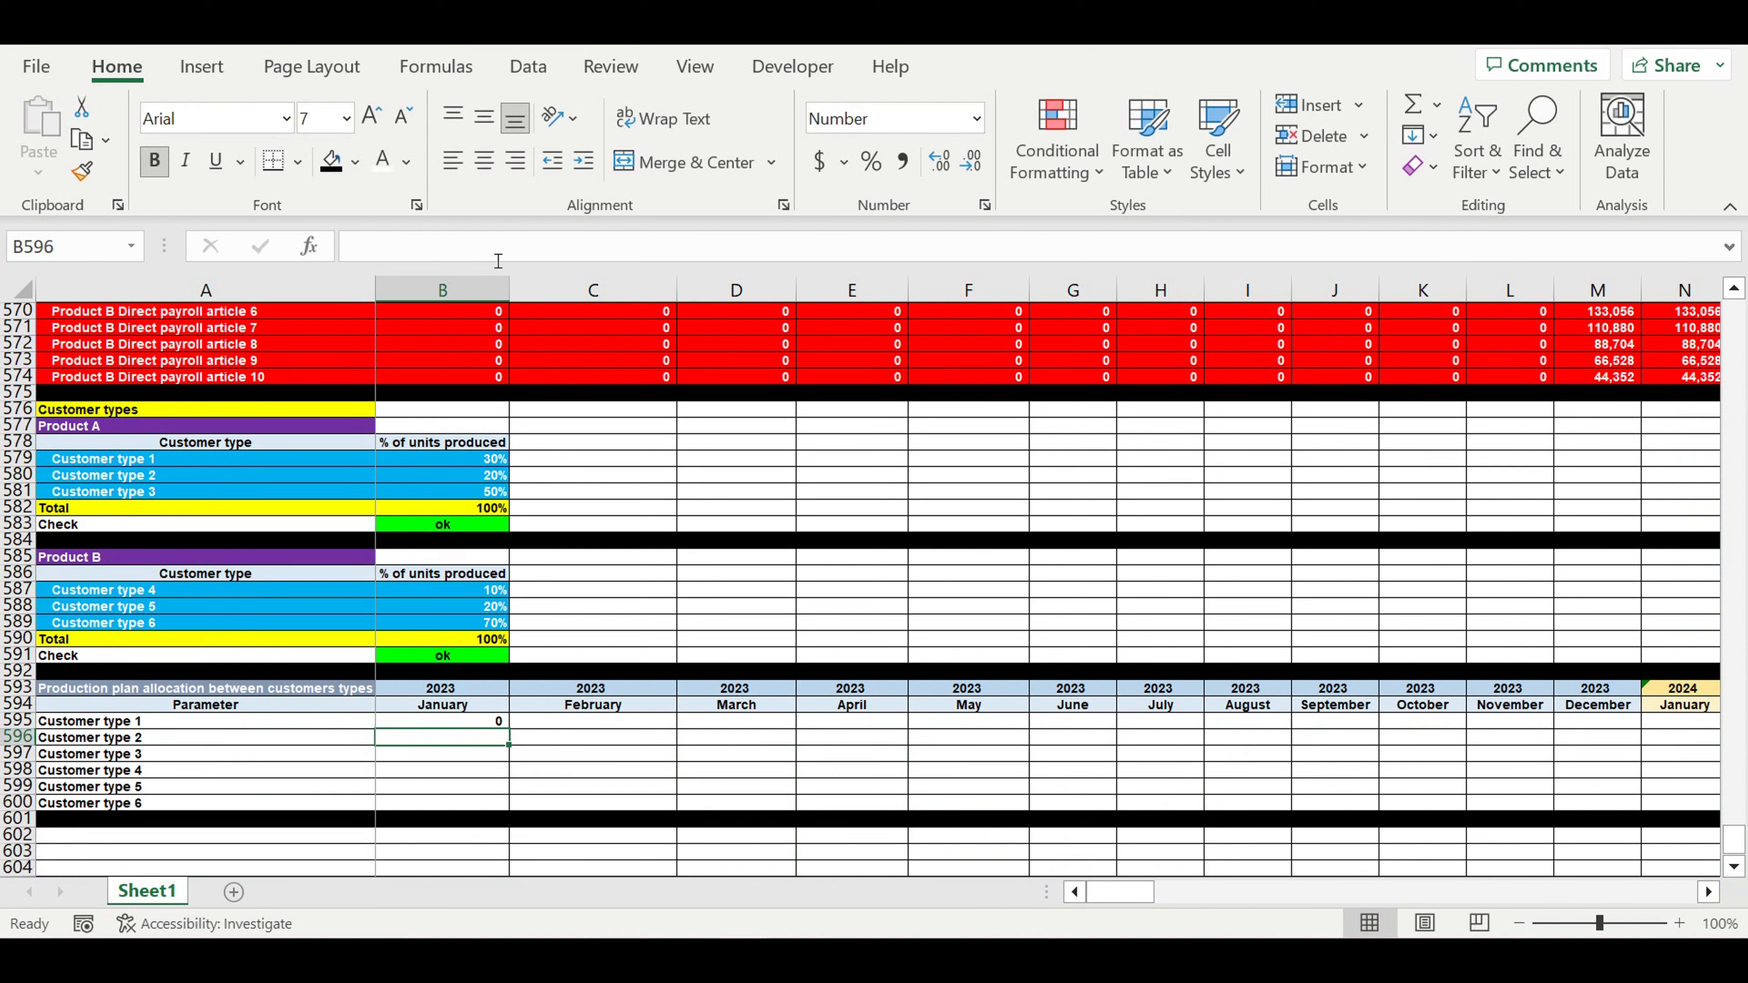
- Copy the B595 allocation formula down through Customer type 4 in B598
{"action": "left_click", "coordinate": [468, 723]}
{"action": "left_click_drag", "start_coordinate": [510, 729], "coordinate": [507, 767]}
{"action": "left_click_drag", "start_coordinate": [502, 778], "coordinate": [503, 778]}
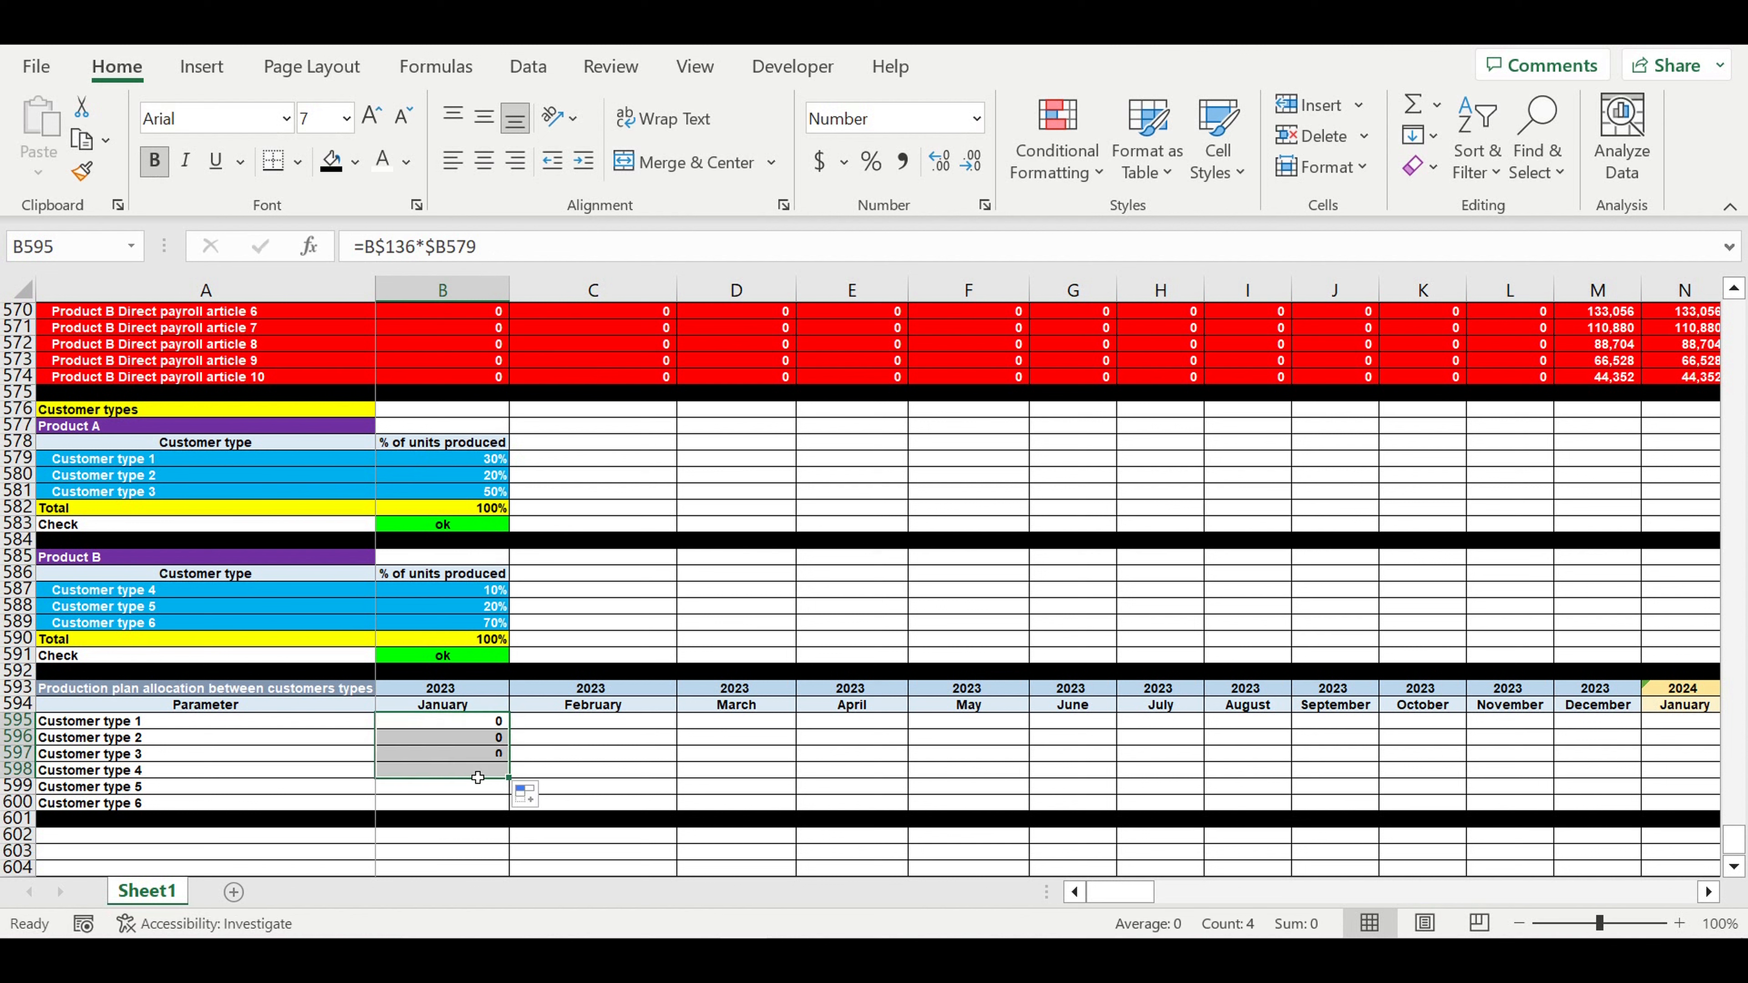
- Change B598 to =B$137*$B587, using Product B's production and the 10% share
{"action": "left_click", "coordinate": [467, 771]}
{"action": "left_click", "coordinate": [525, 253]}
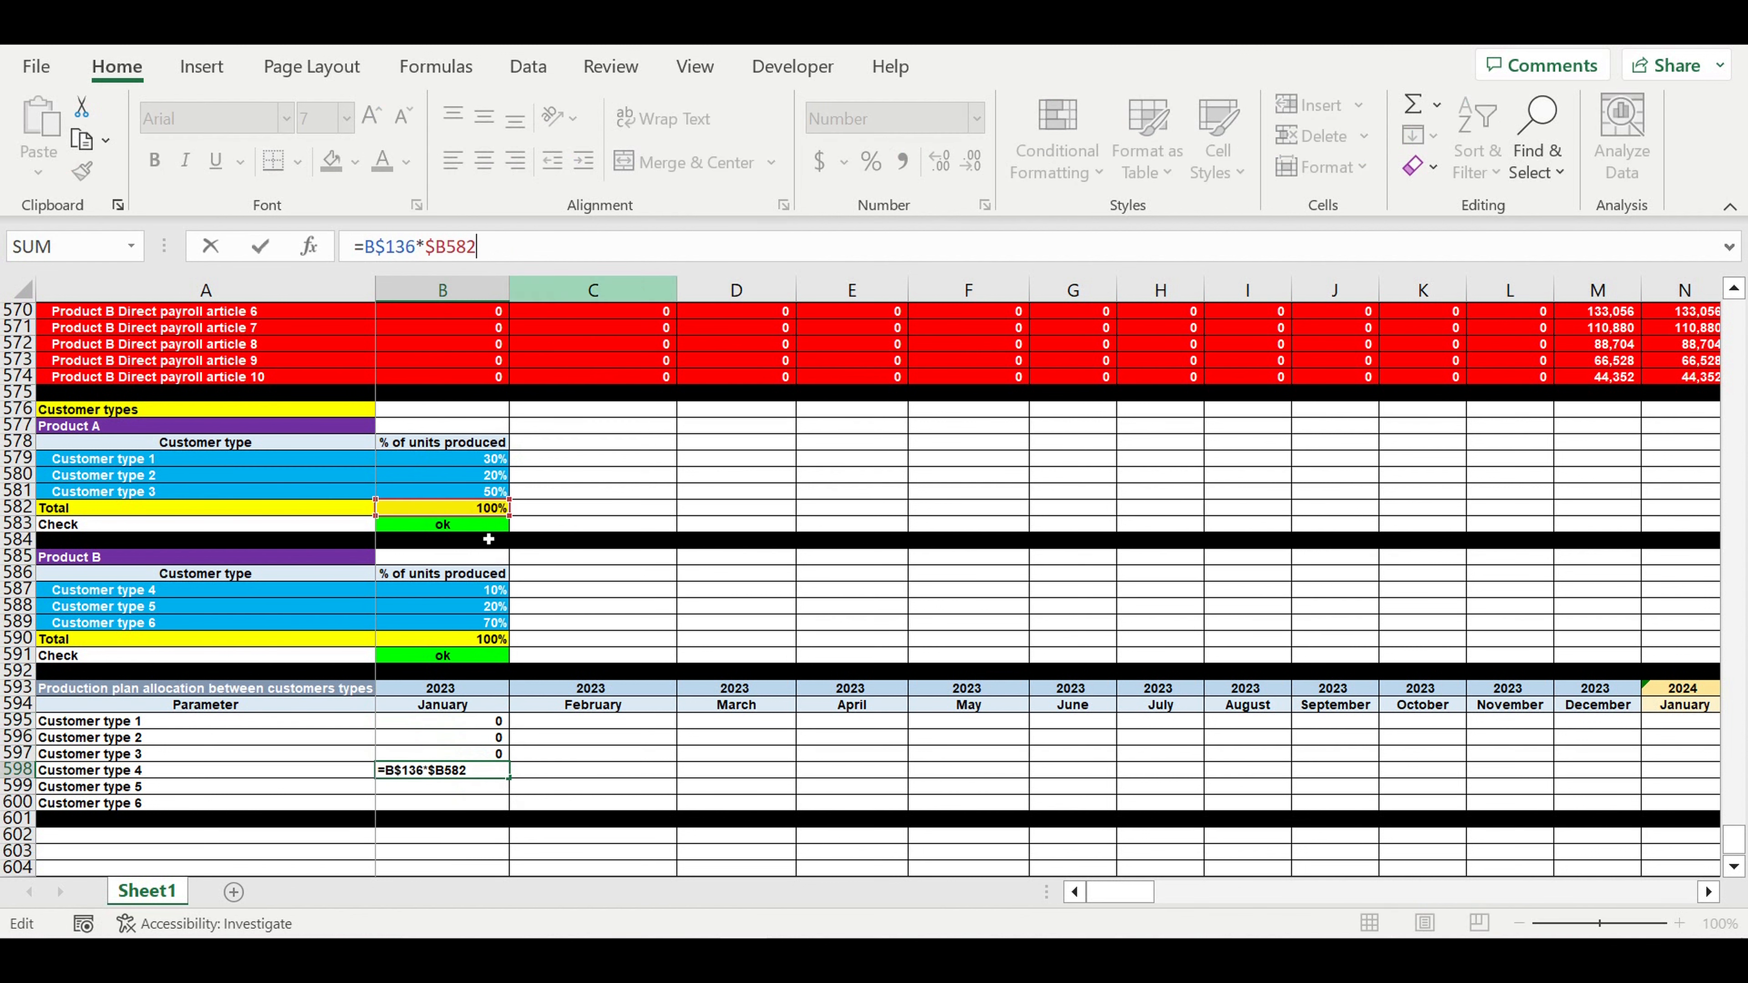
{"action": "left_click_drag", "start_coordinate": [439, 516], "coordinate": [441, 593]}
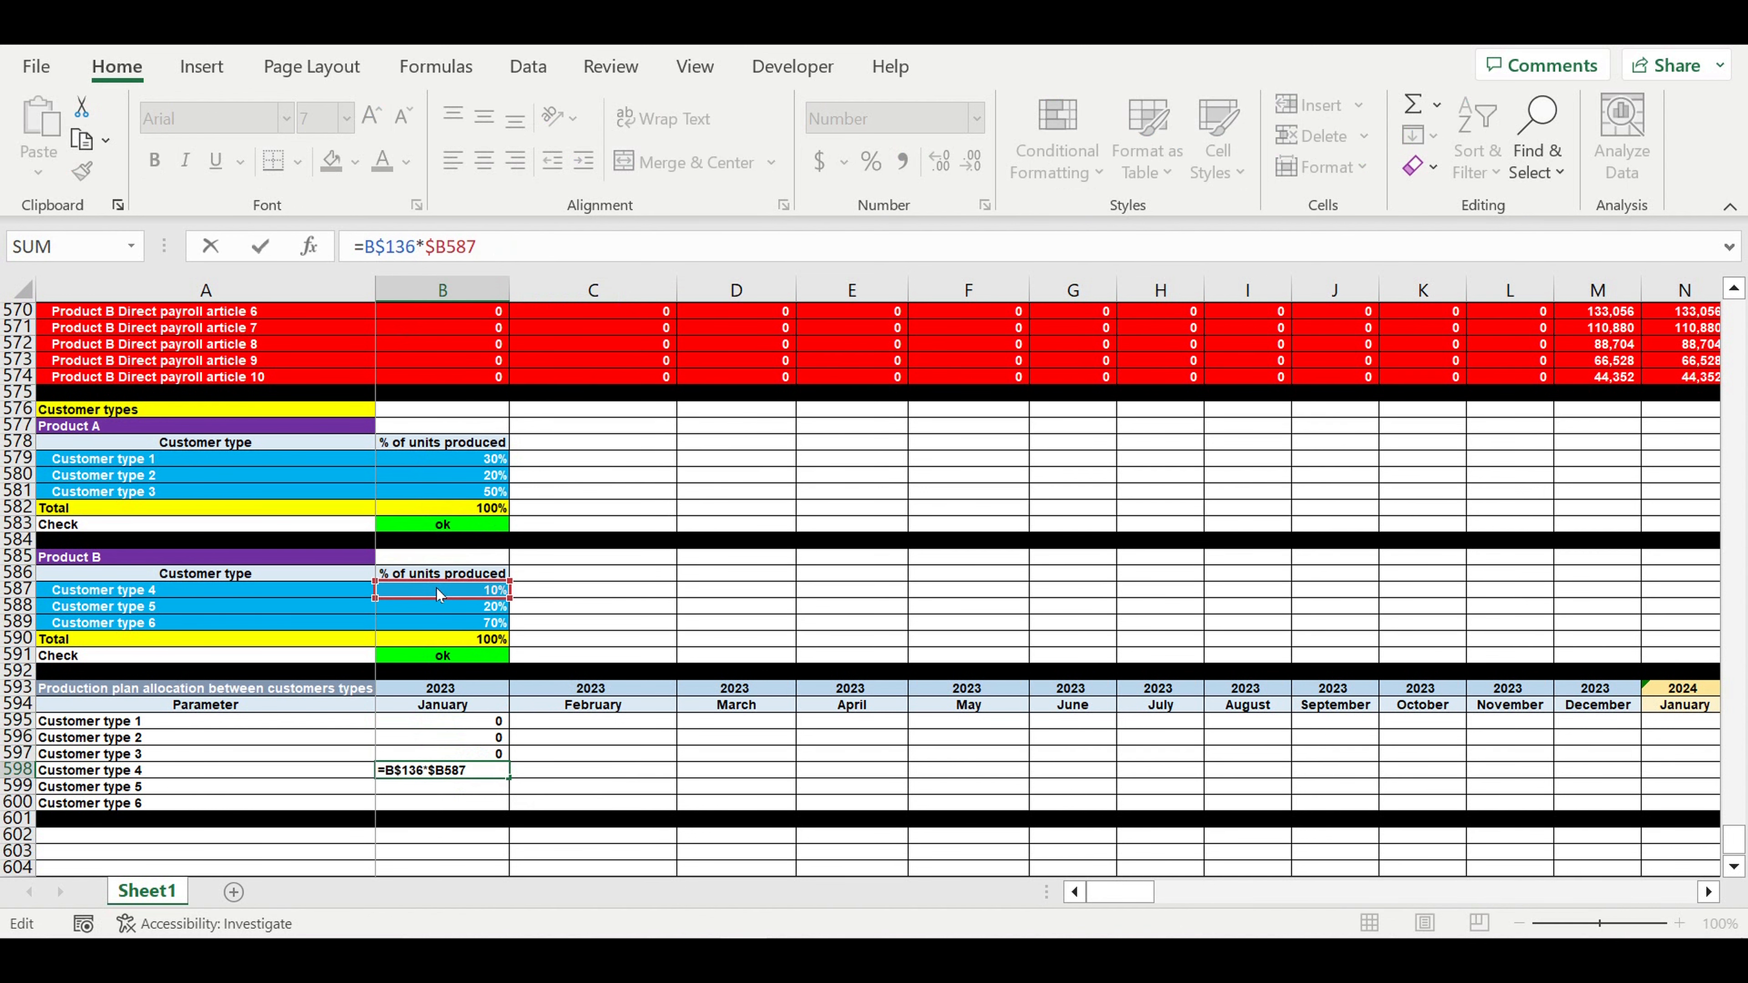
{"action": "left_click_drag", "start_coordinate": [1734, 839], "coordinate": [1733, 316]}
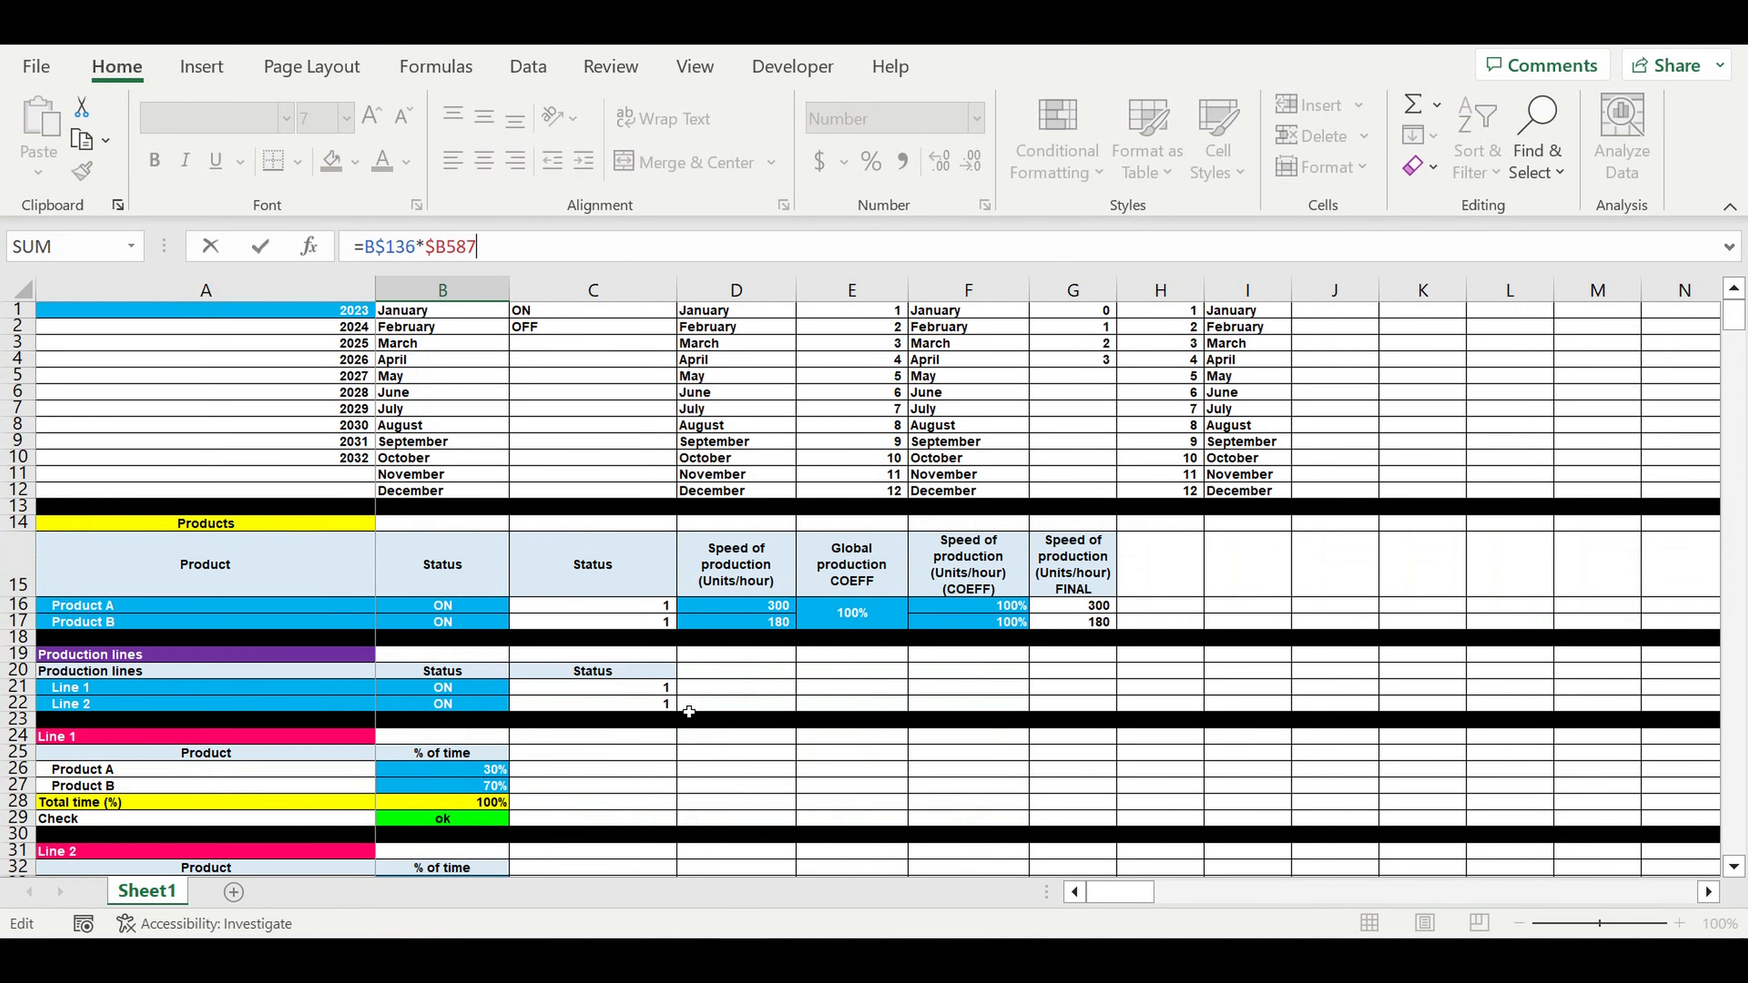
{"action": "scroll", "coordinate": [688, 711], "scroll_direction": "down", "scroll_amount": 20}
{"action": "scroll", "coordinate": [691, 659], "scroll_direction": "down", "scroll_amount": 15}
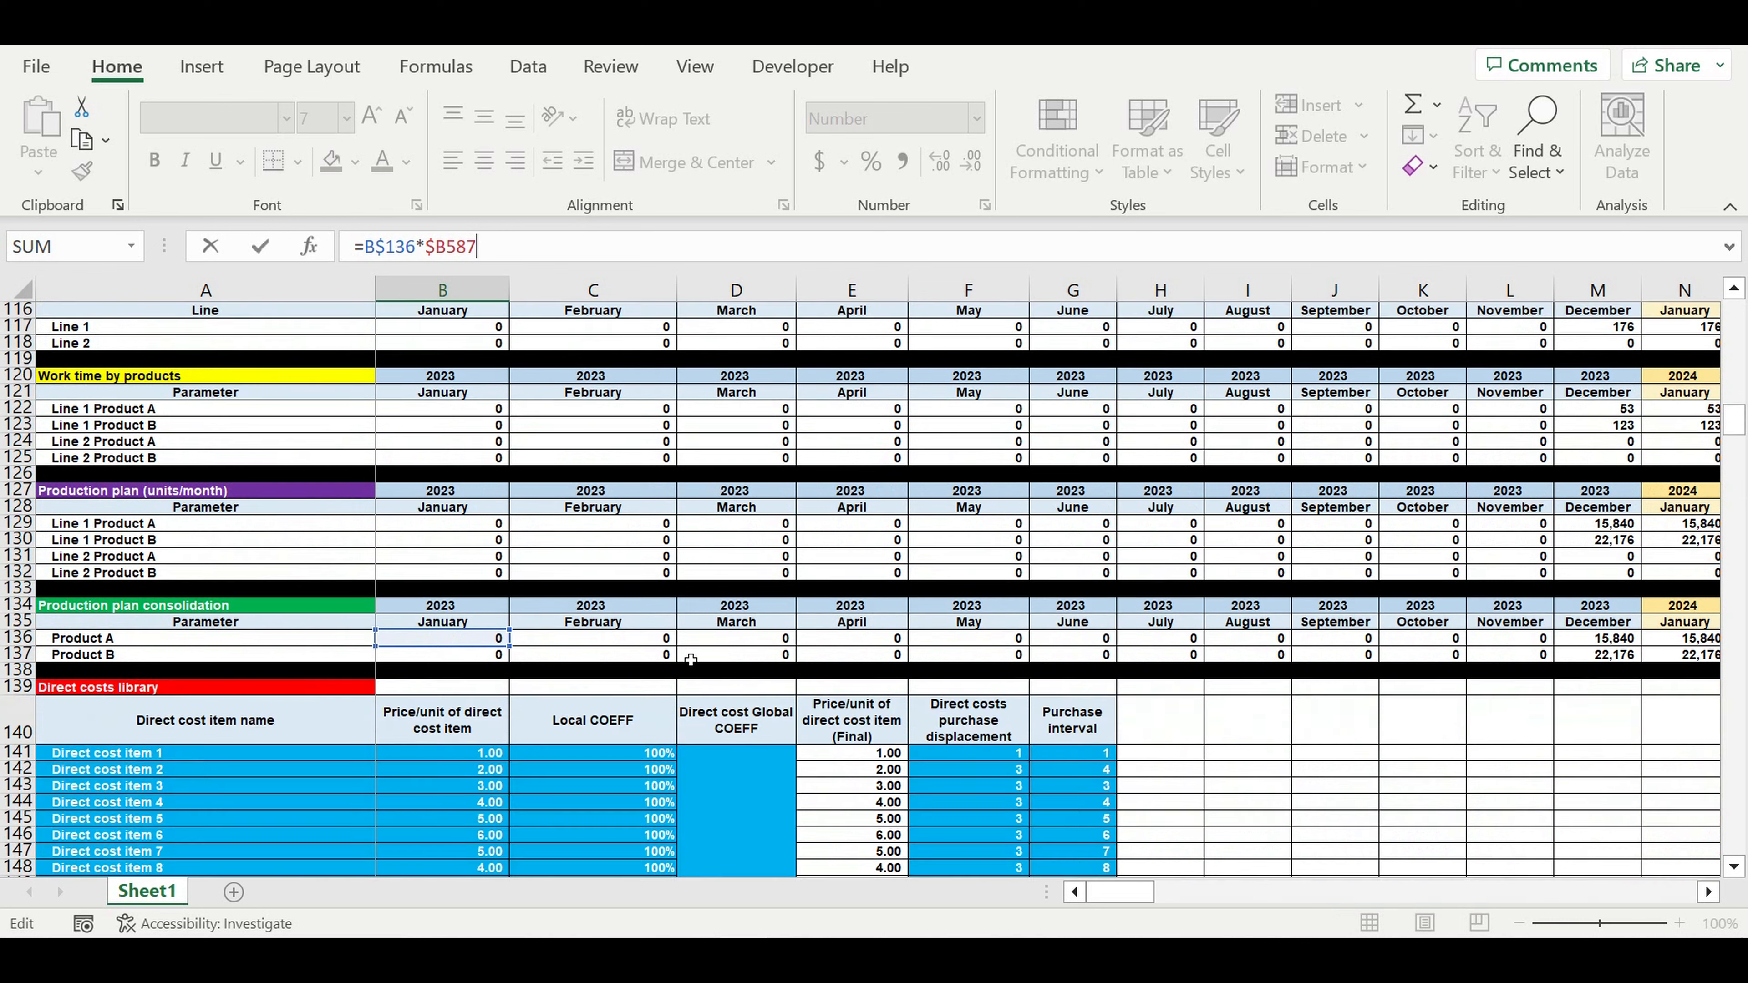
{"action": "left_click", "coordinate": [428, 645]}
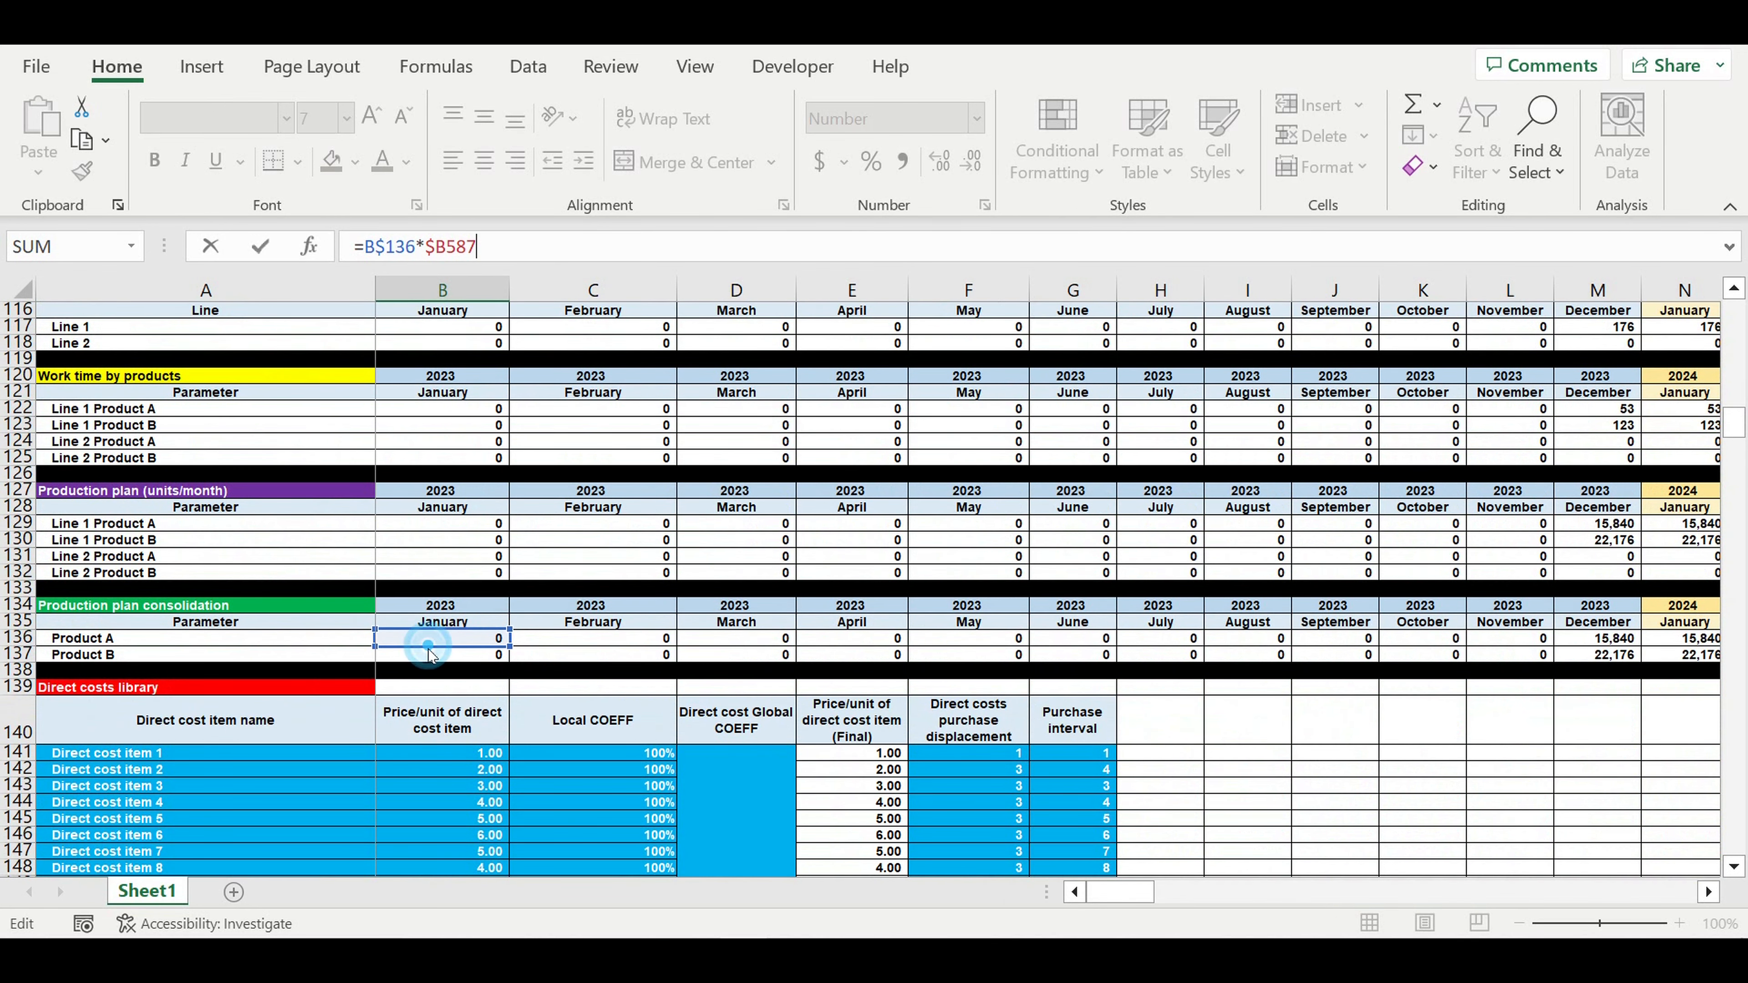
{"action": "key", "text": "Down"}
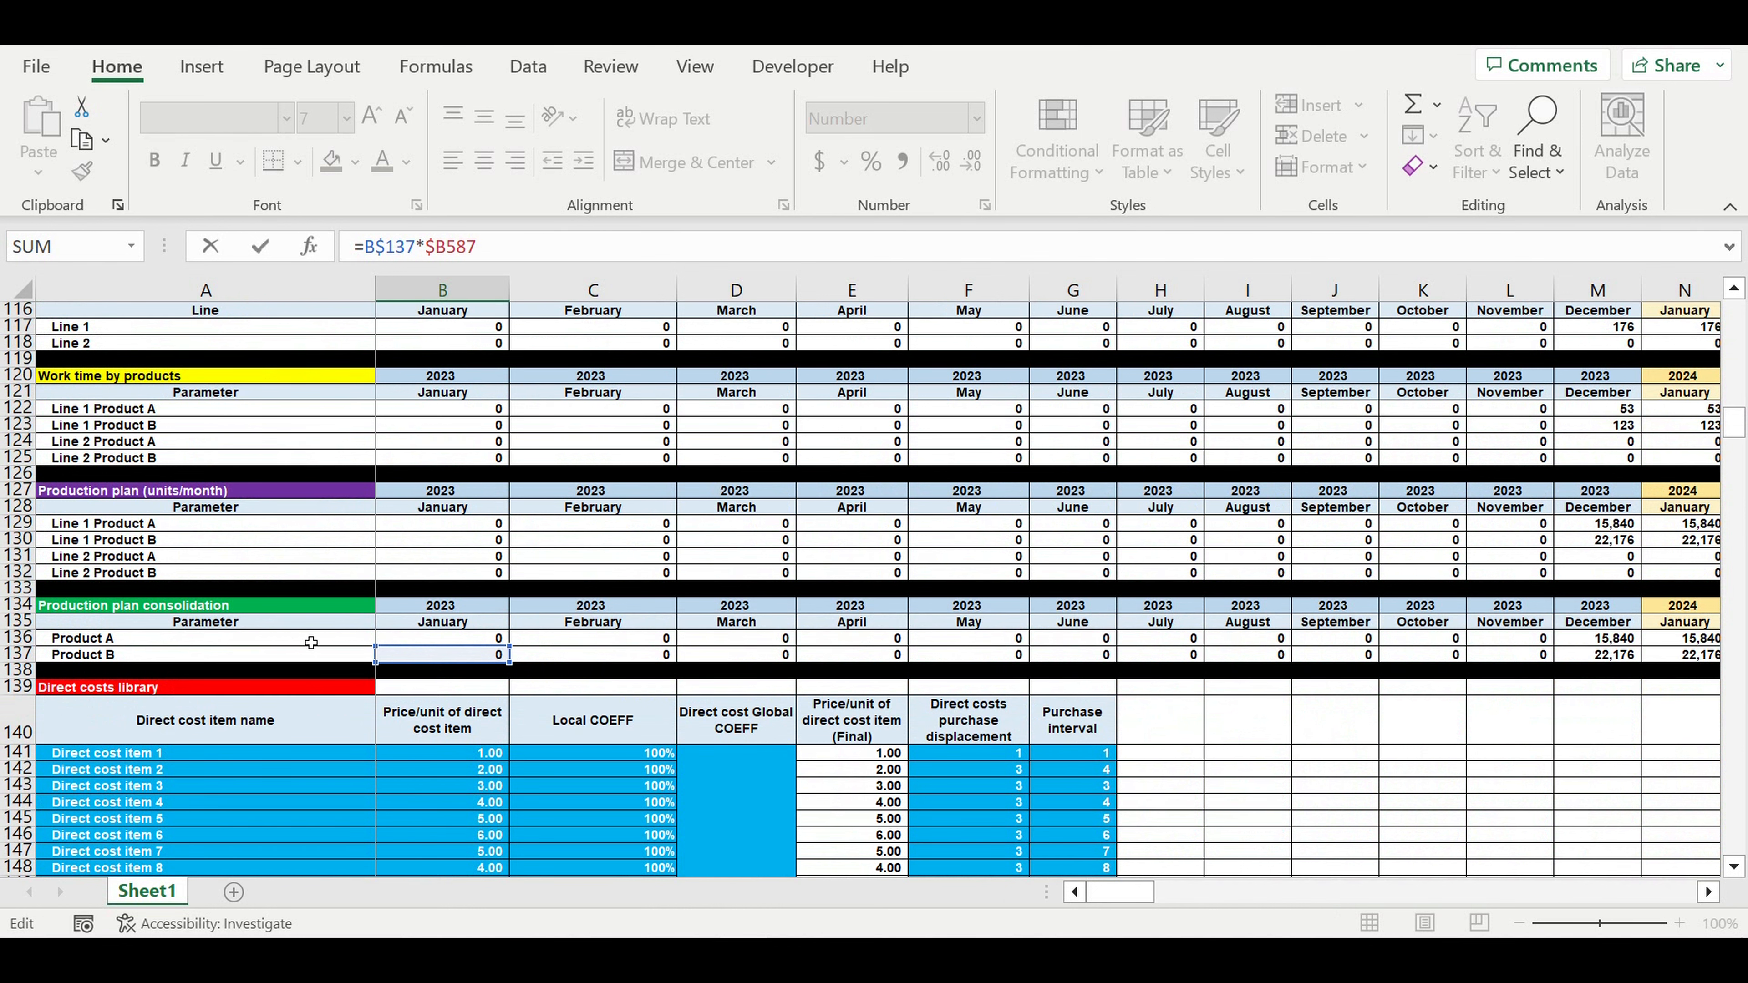
{"action": "key", "text": "Return"}
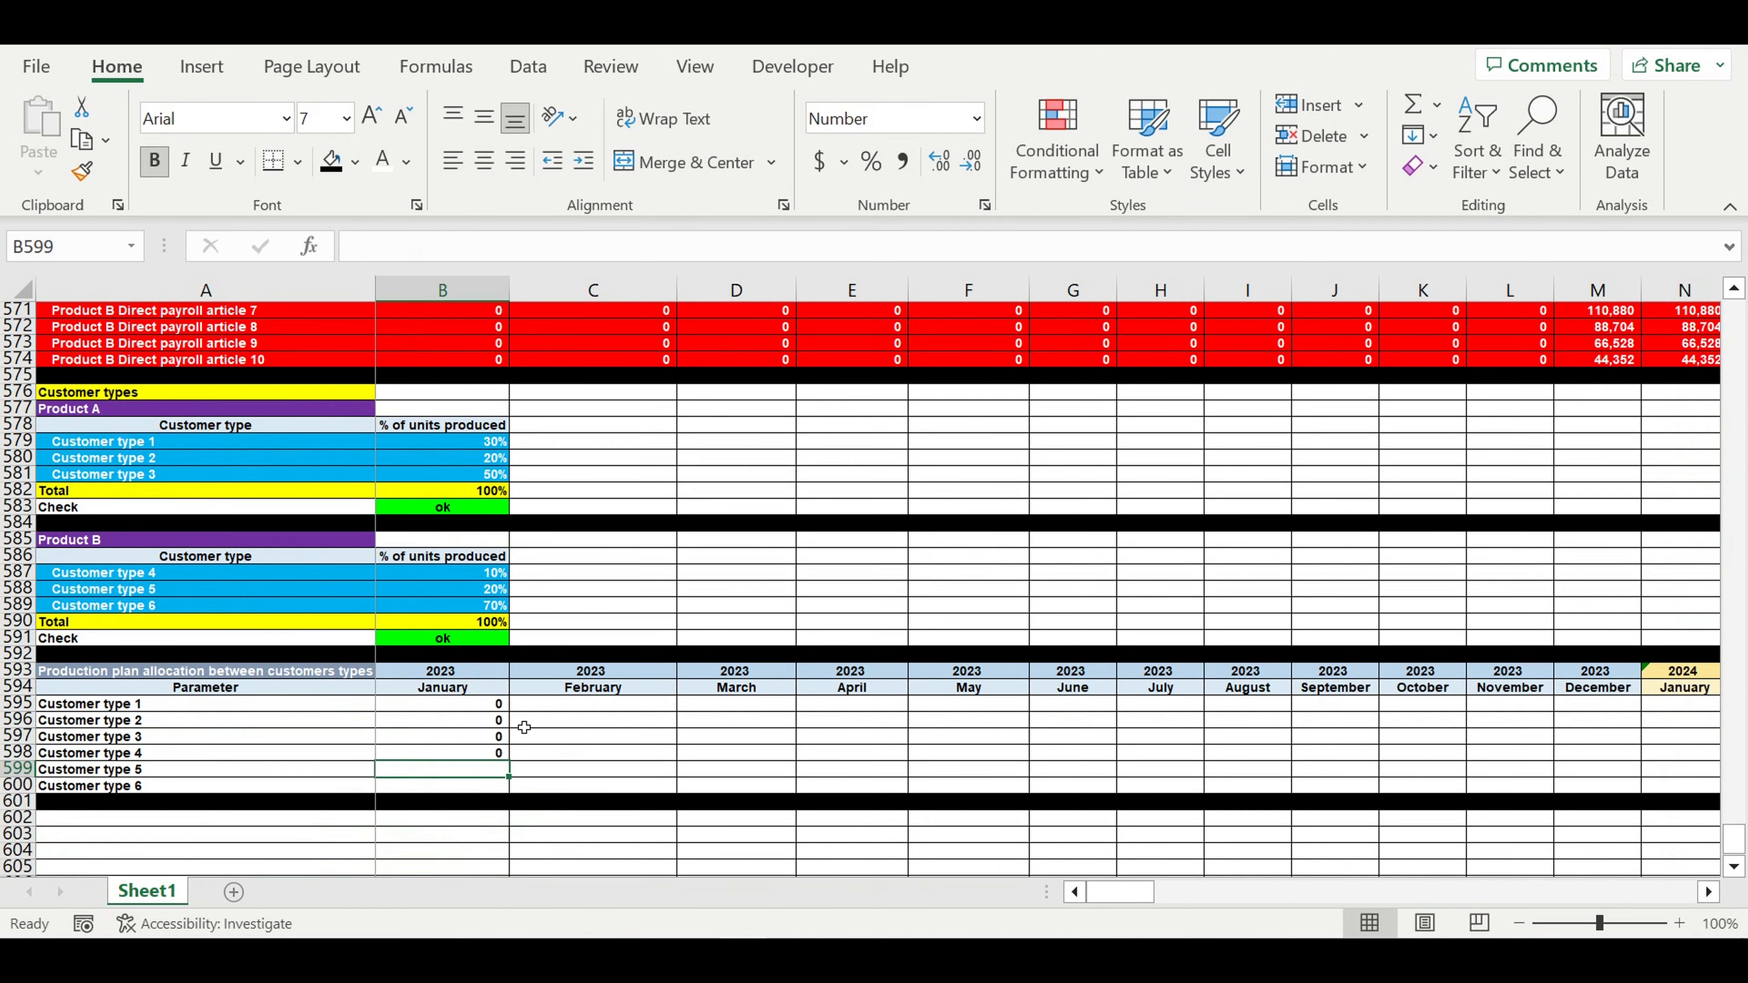
- Copy B598 down to Customer types 5 and 6, then indent the six customer type labels
{"action": "left_click", "coordinate": [457, 753]}
{"action": "left_click_drag", "start_coordinate": [508, 760], "coordinate": [507, 785]}
{"action": "left_click", "coordinate": [119, 704]}
{"action": "left_click_drag", "start_coordinate": [119, 704], "coordinate": [118, 785]}
{"action": "left_click", "coordinate": [585, 157]}
- Fill the six January allocations right across every month through December
{"action": "left_click_drag", "start_coordinate": [468, 702], "coordinate": [1504, 661]}
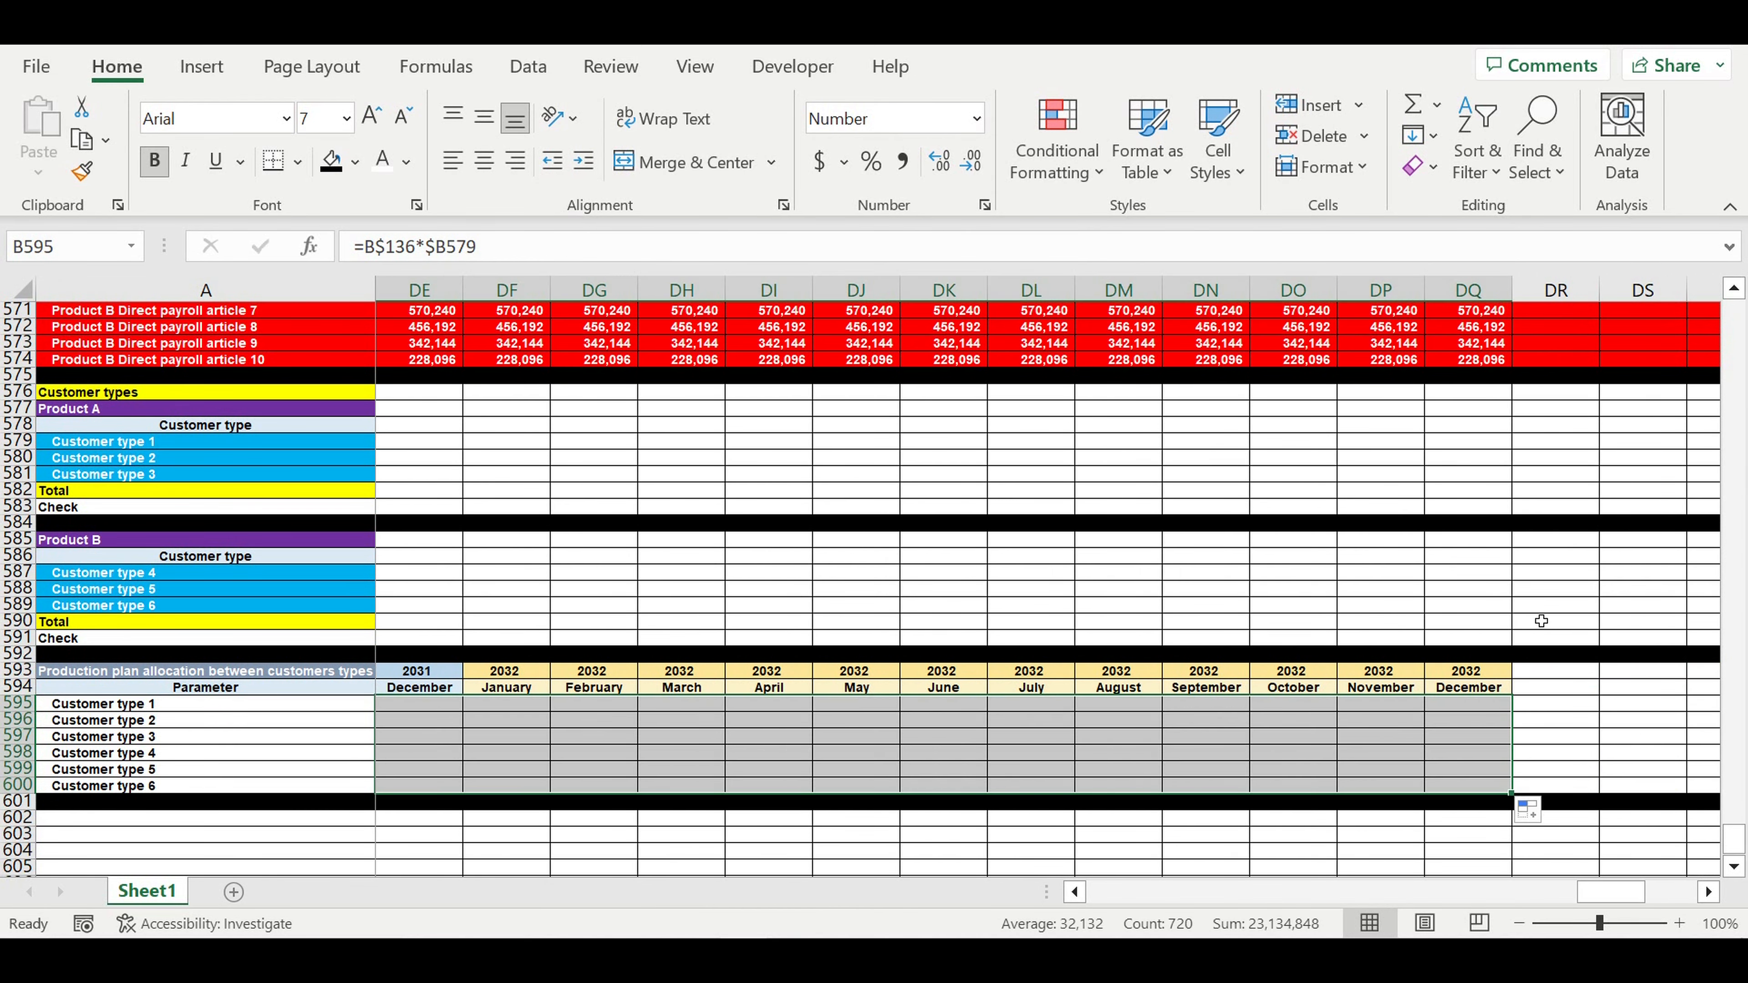
{"action": "left_click_drag", "start_coordinate": [1619, 897], "coordinate": [1126, 895]}
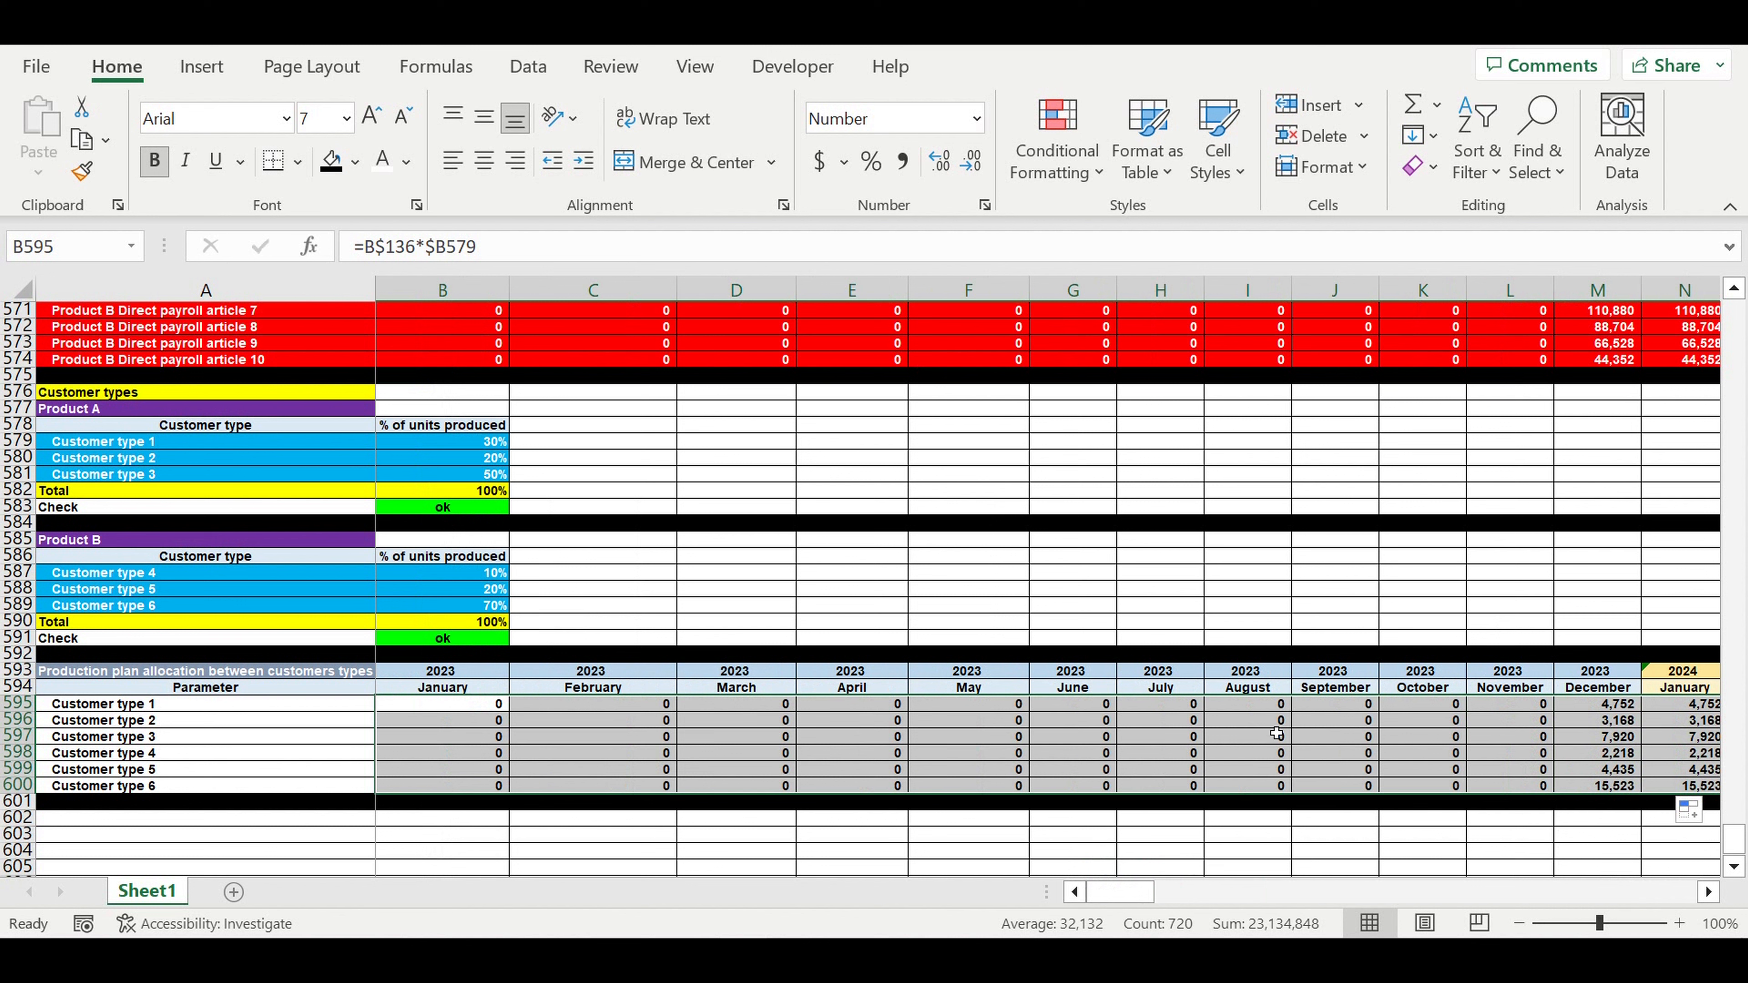
{"action": "left_click", "coordinate": [1605, 726]}
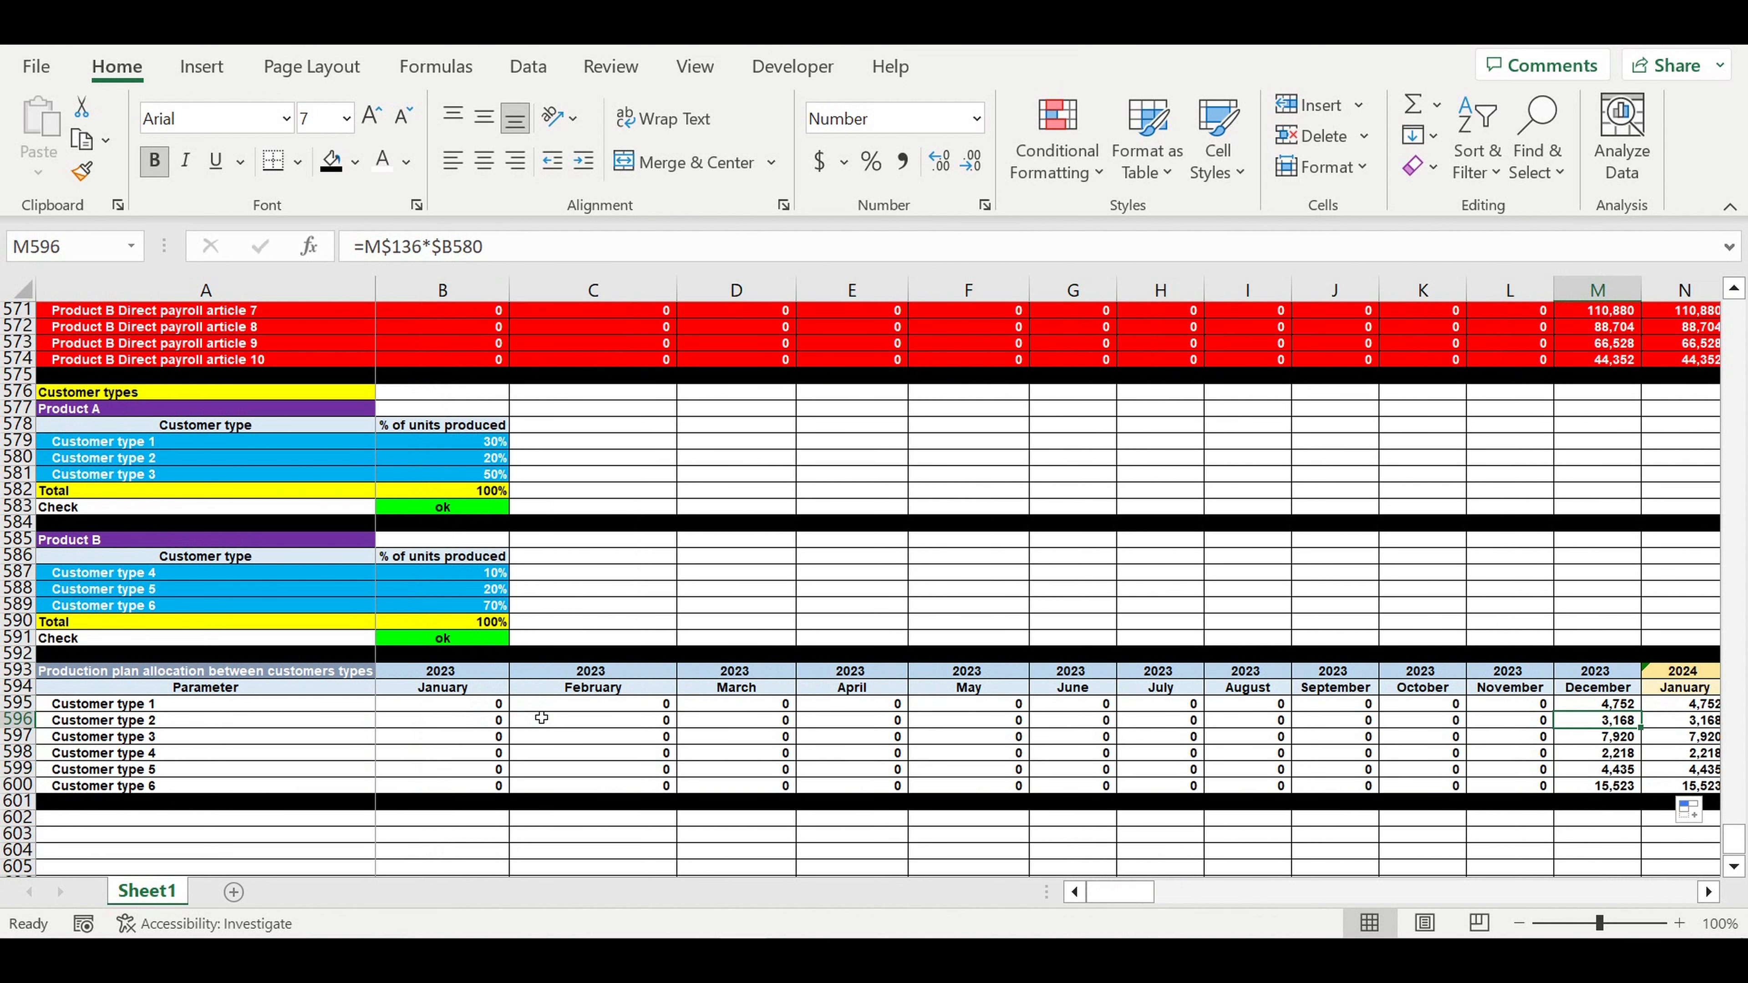
{"action": "left_click", "coordinate": [113, 708]}
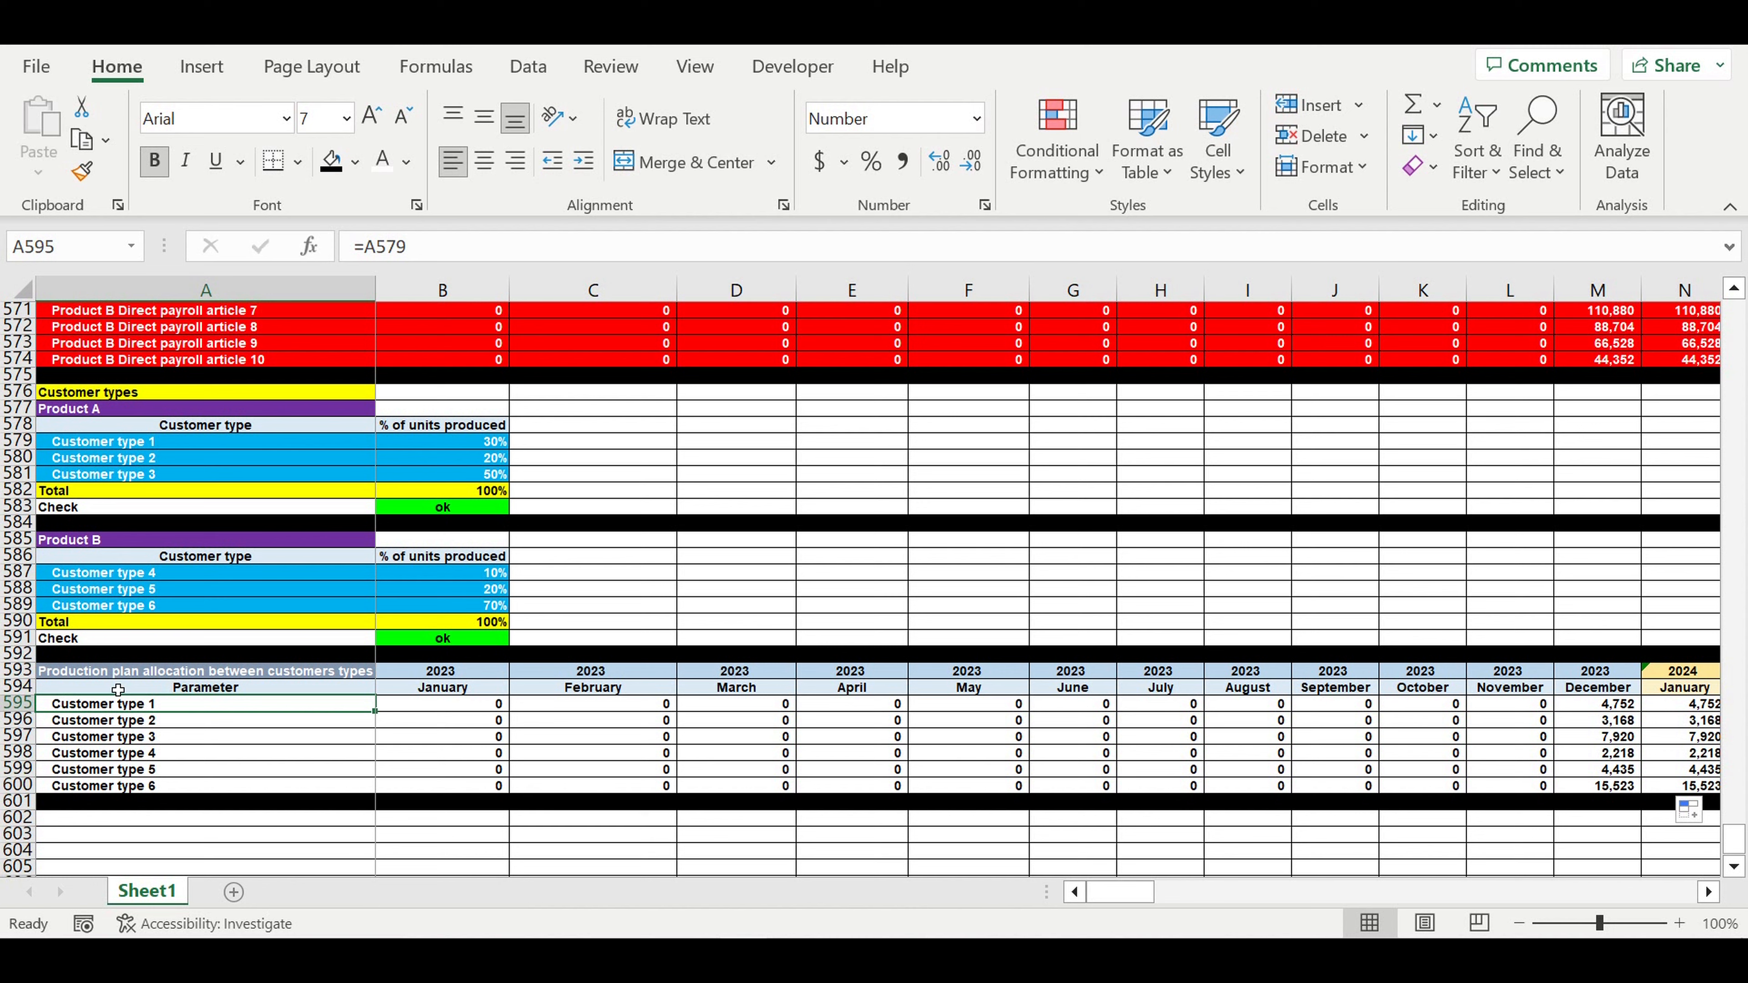
{"action": "scroll", "coordinate": [118, 689], "scroll_direction": "down", "scroll_amount": 2}
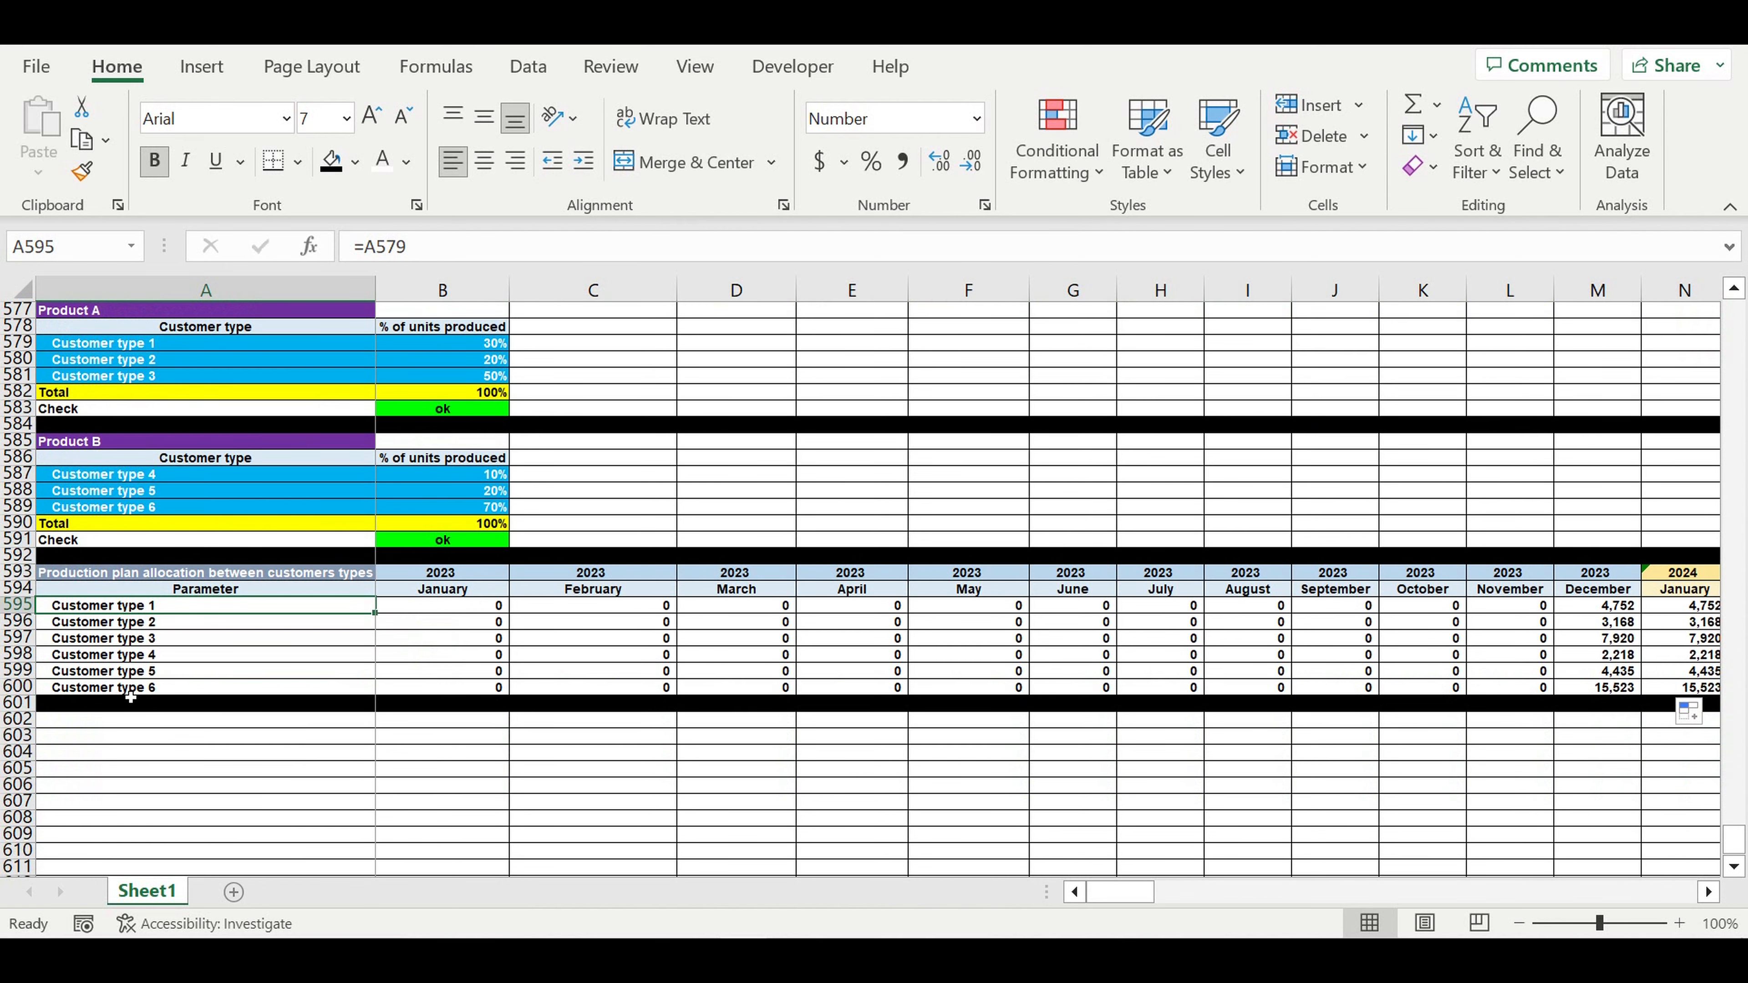
{"action": "scroll", "coordinate": [133, 689], "scroll_direction": "down", "scroll_amount": 2}
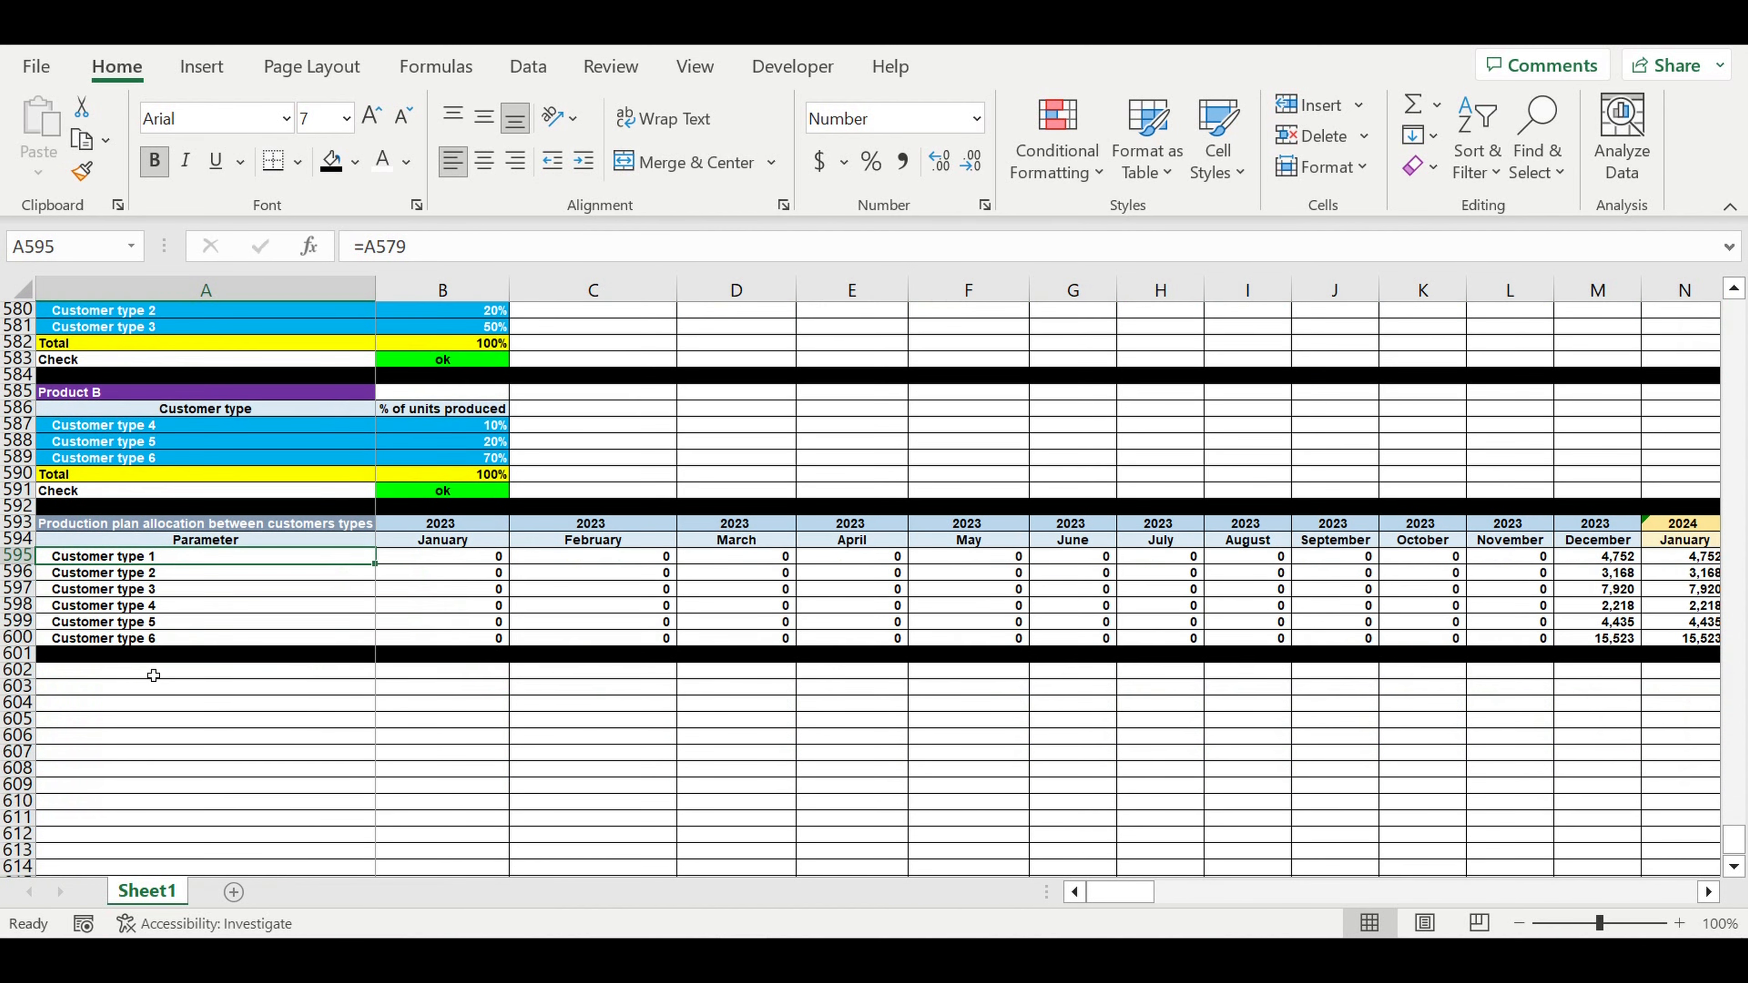
{"action": "left_click", "coordinate": [119, 624]}
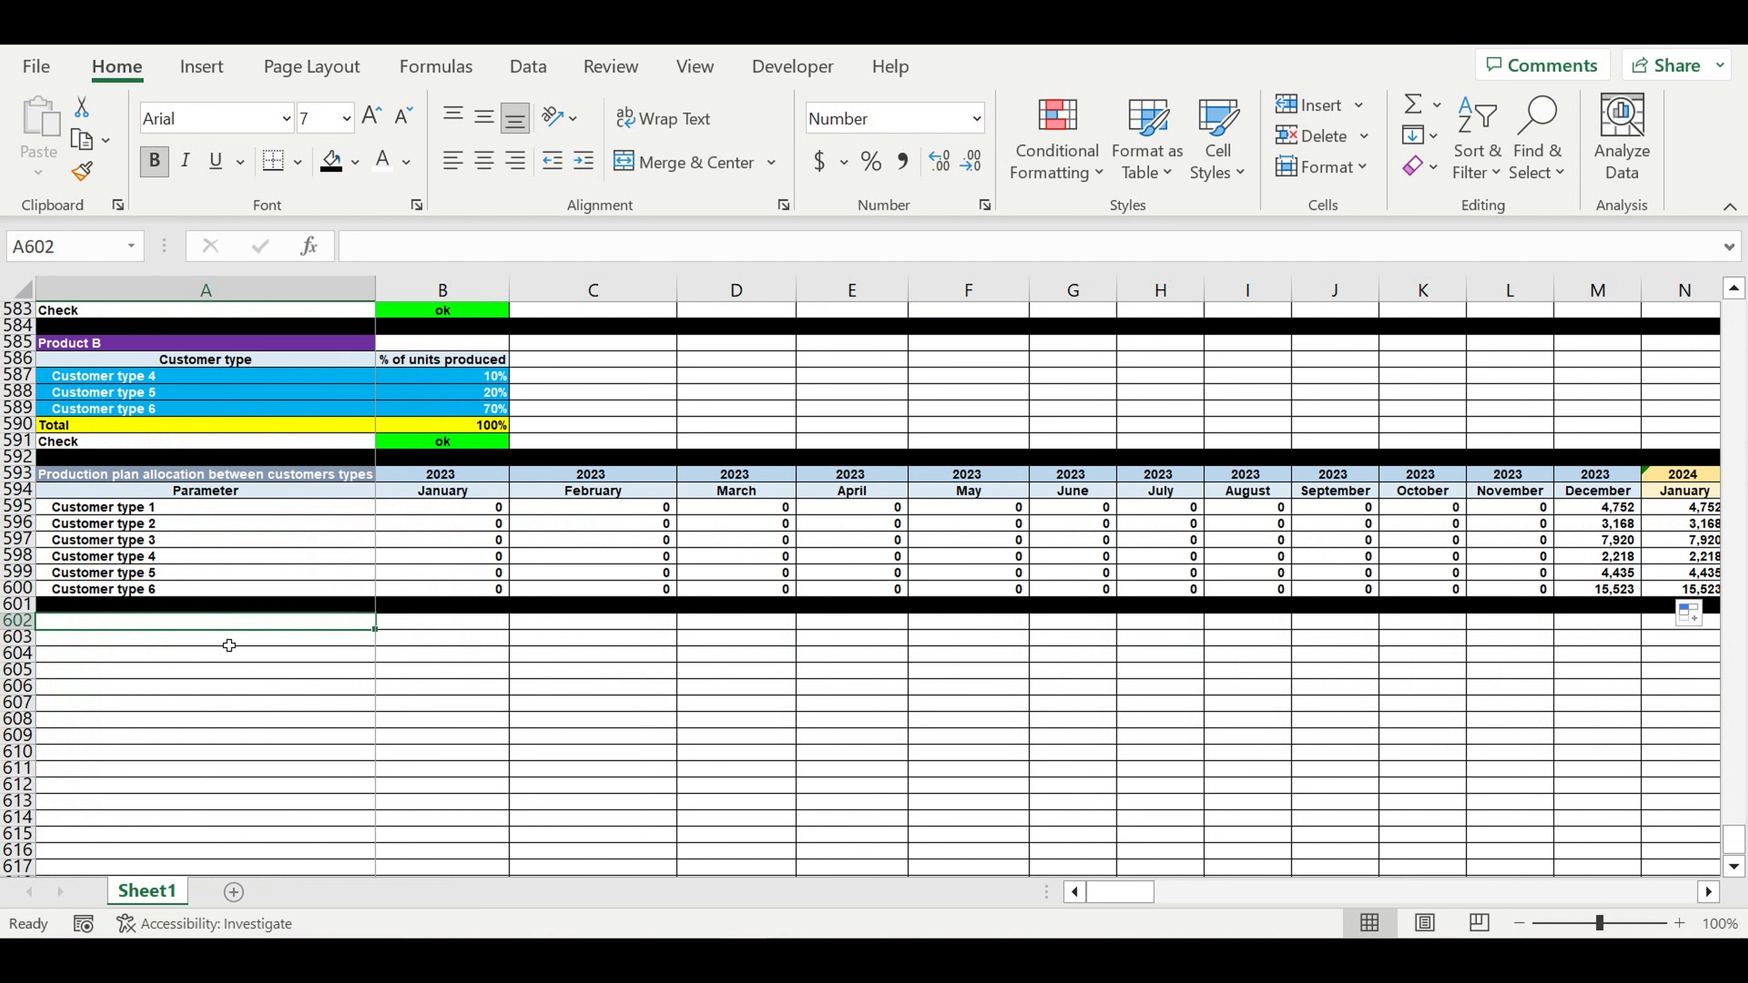
- Enter the Pricing heading with a Product label beneath it
{"action": "type", "text": "Pricing"}
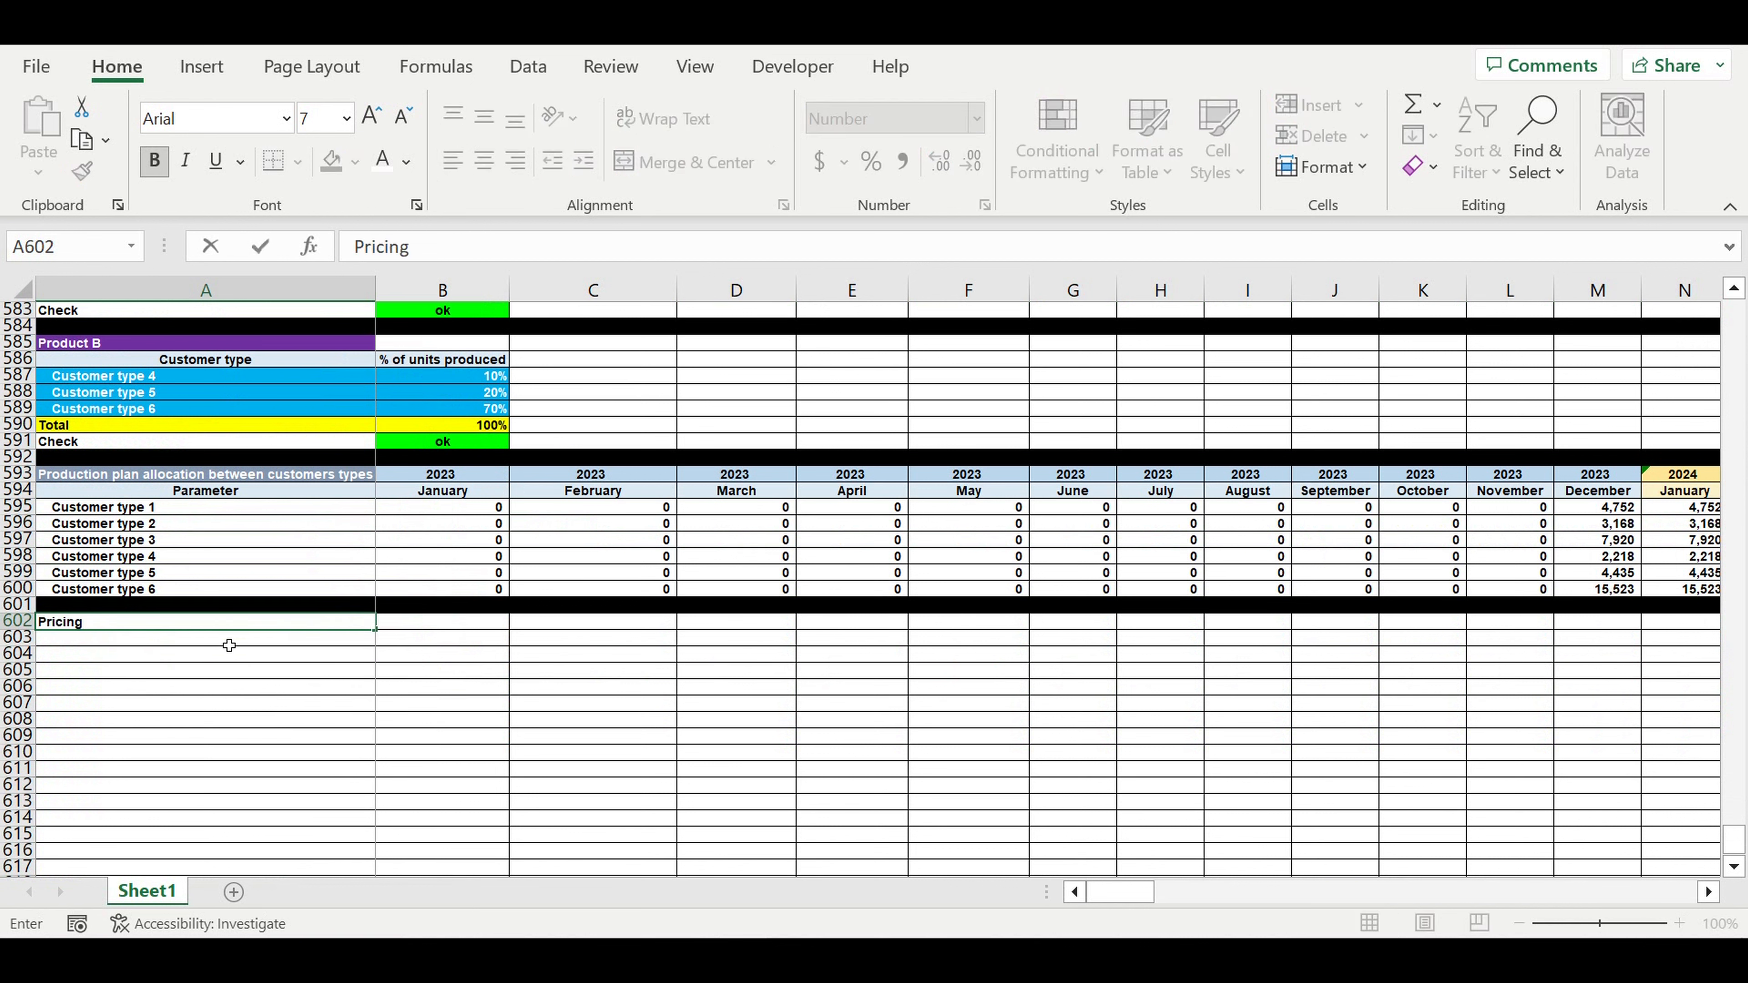
{"action": "key", "text": "Return"}
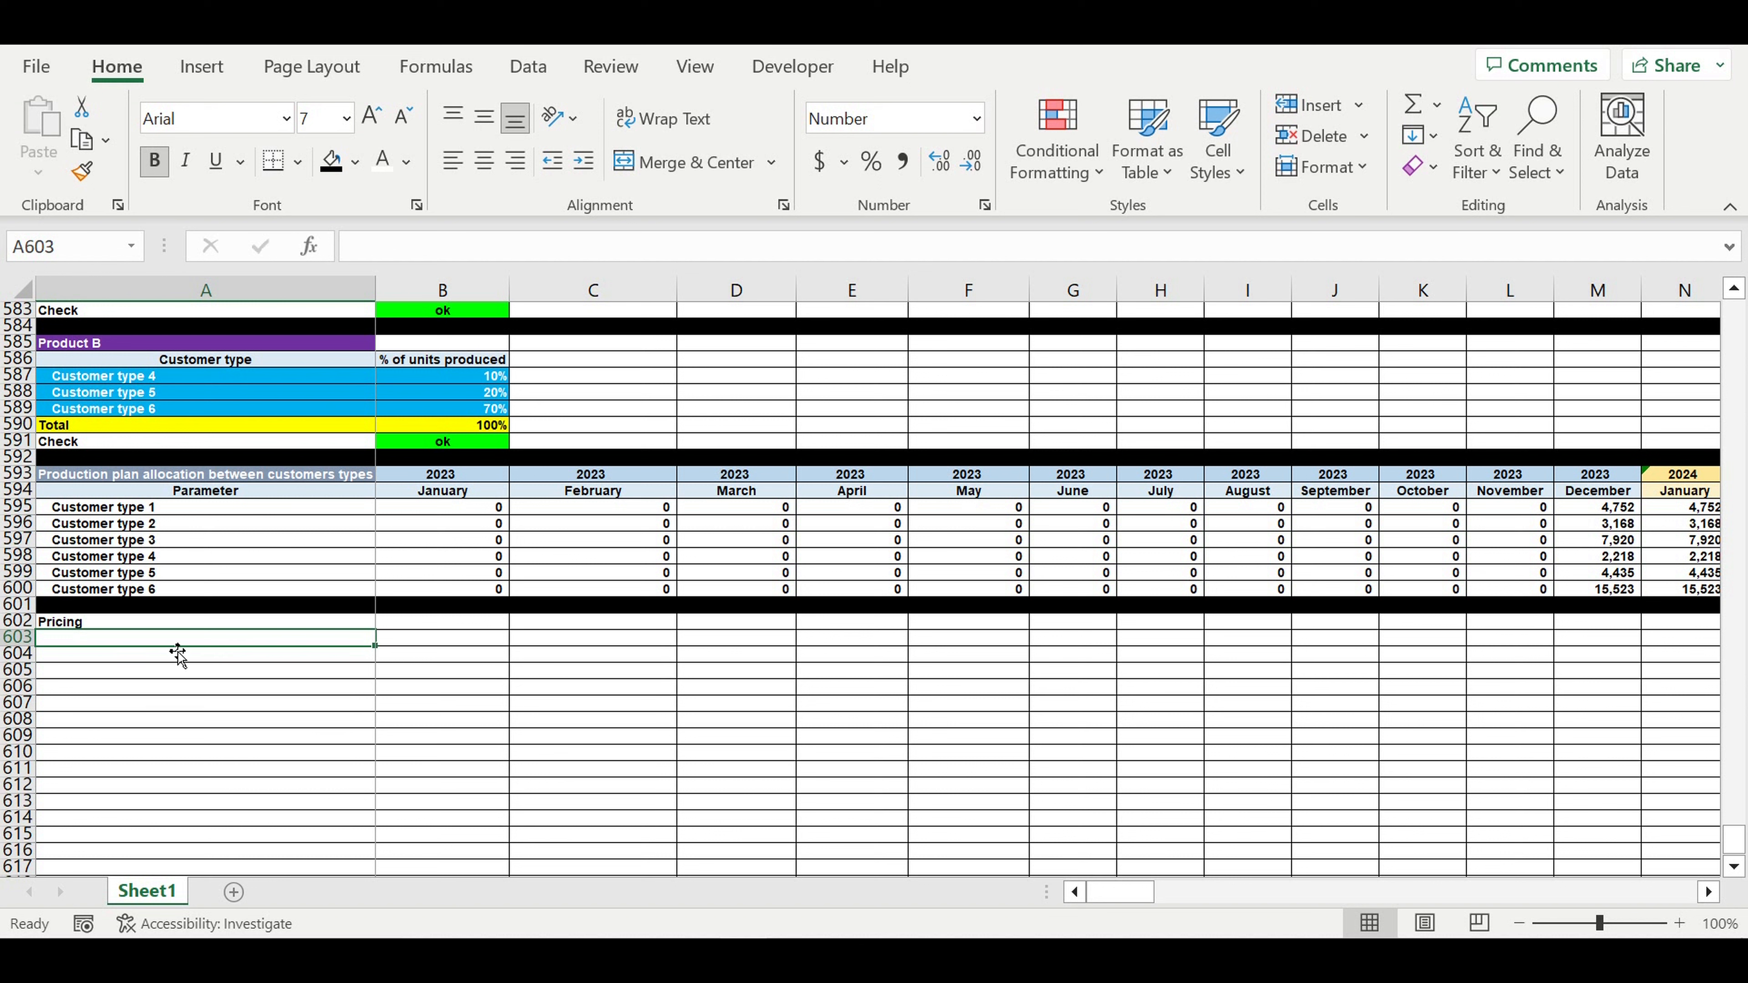
{"action": "type", "text": "Product"}
{"action": "key", "text": "Return"}
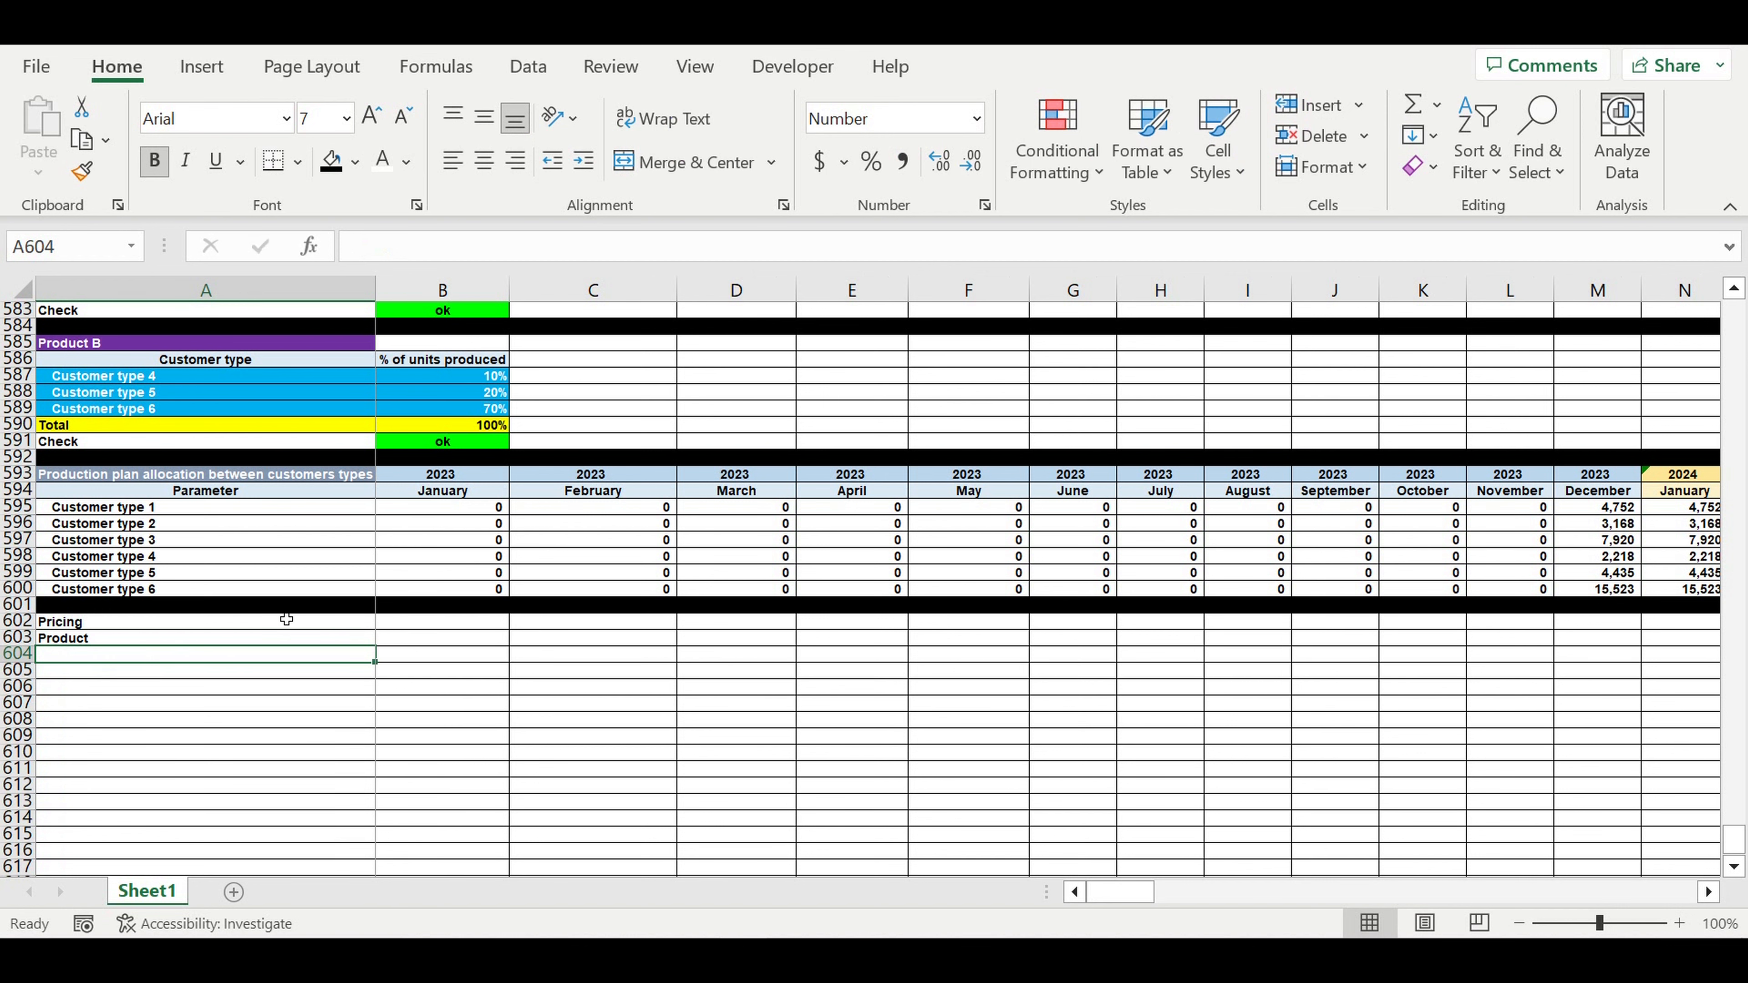
- List Product A three times in A604:A606, linked to the products list
{"action": "type", "text": "="}
{"action": "left_click_drag", "start_coordinate": [1734, 844], "coordinate": [1733, 310]}
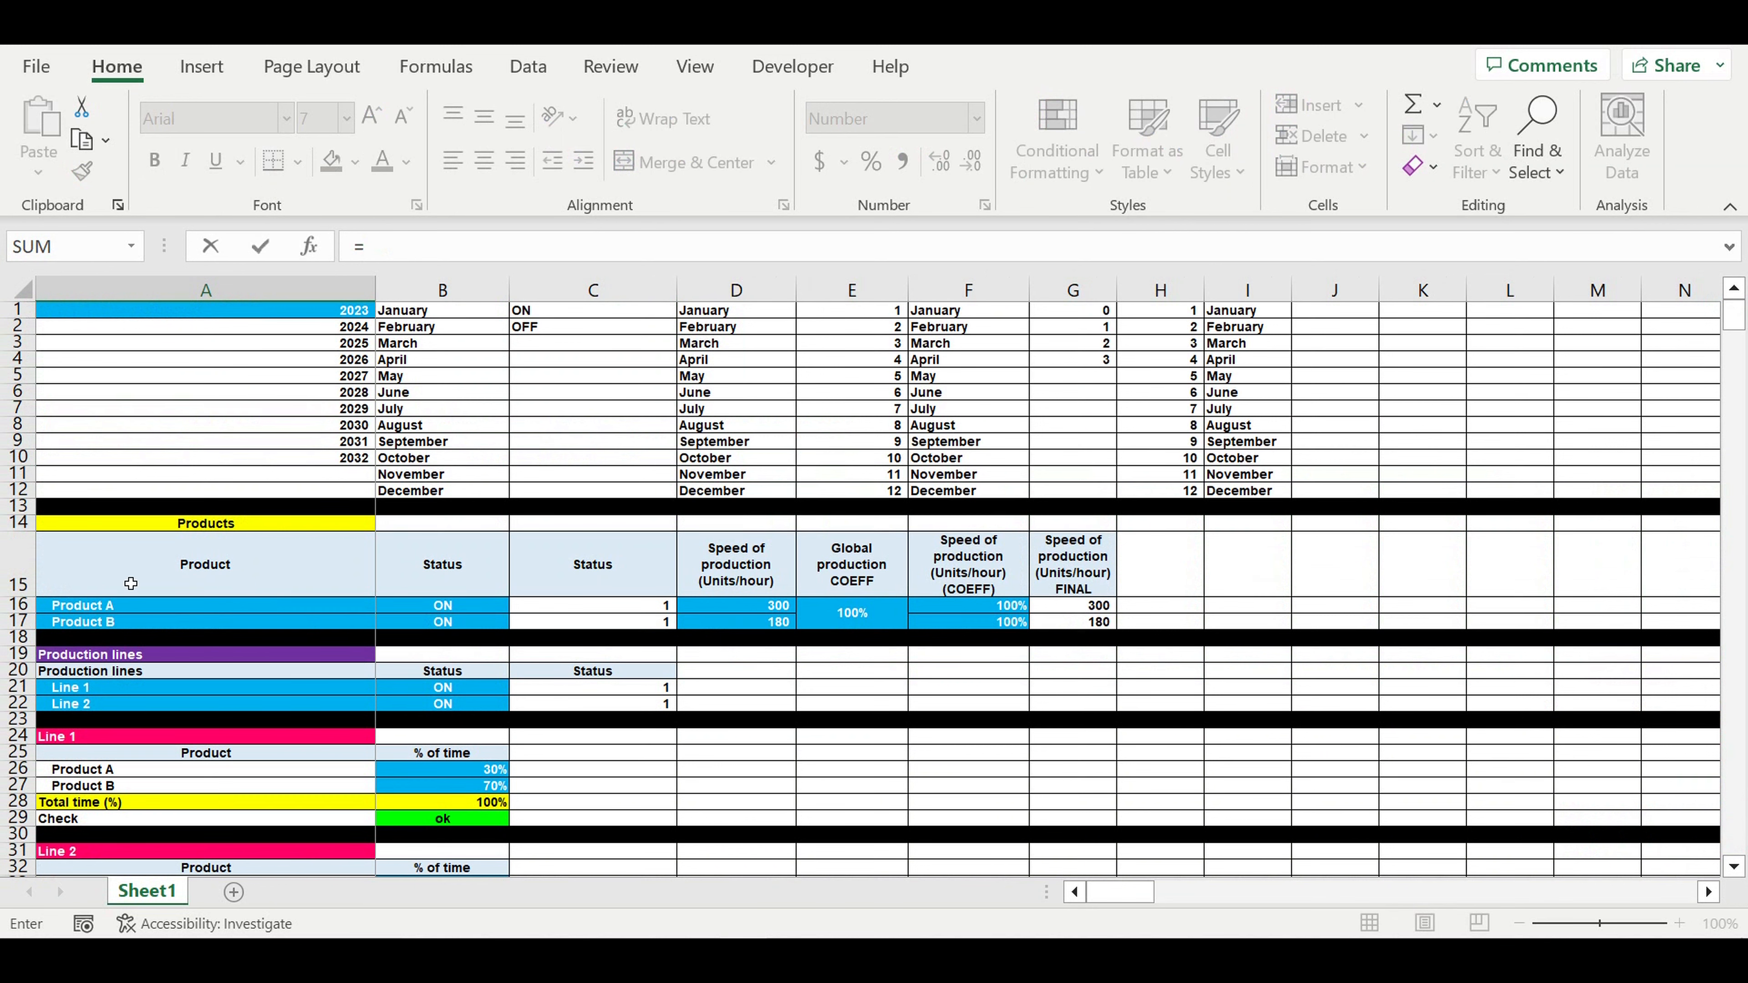
{"action": "left_click", "coordinate": [106, 612]}
{"action": "key", "text": "Return"}
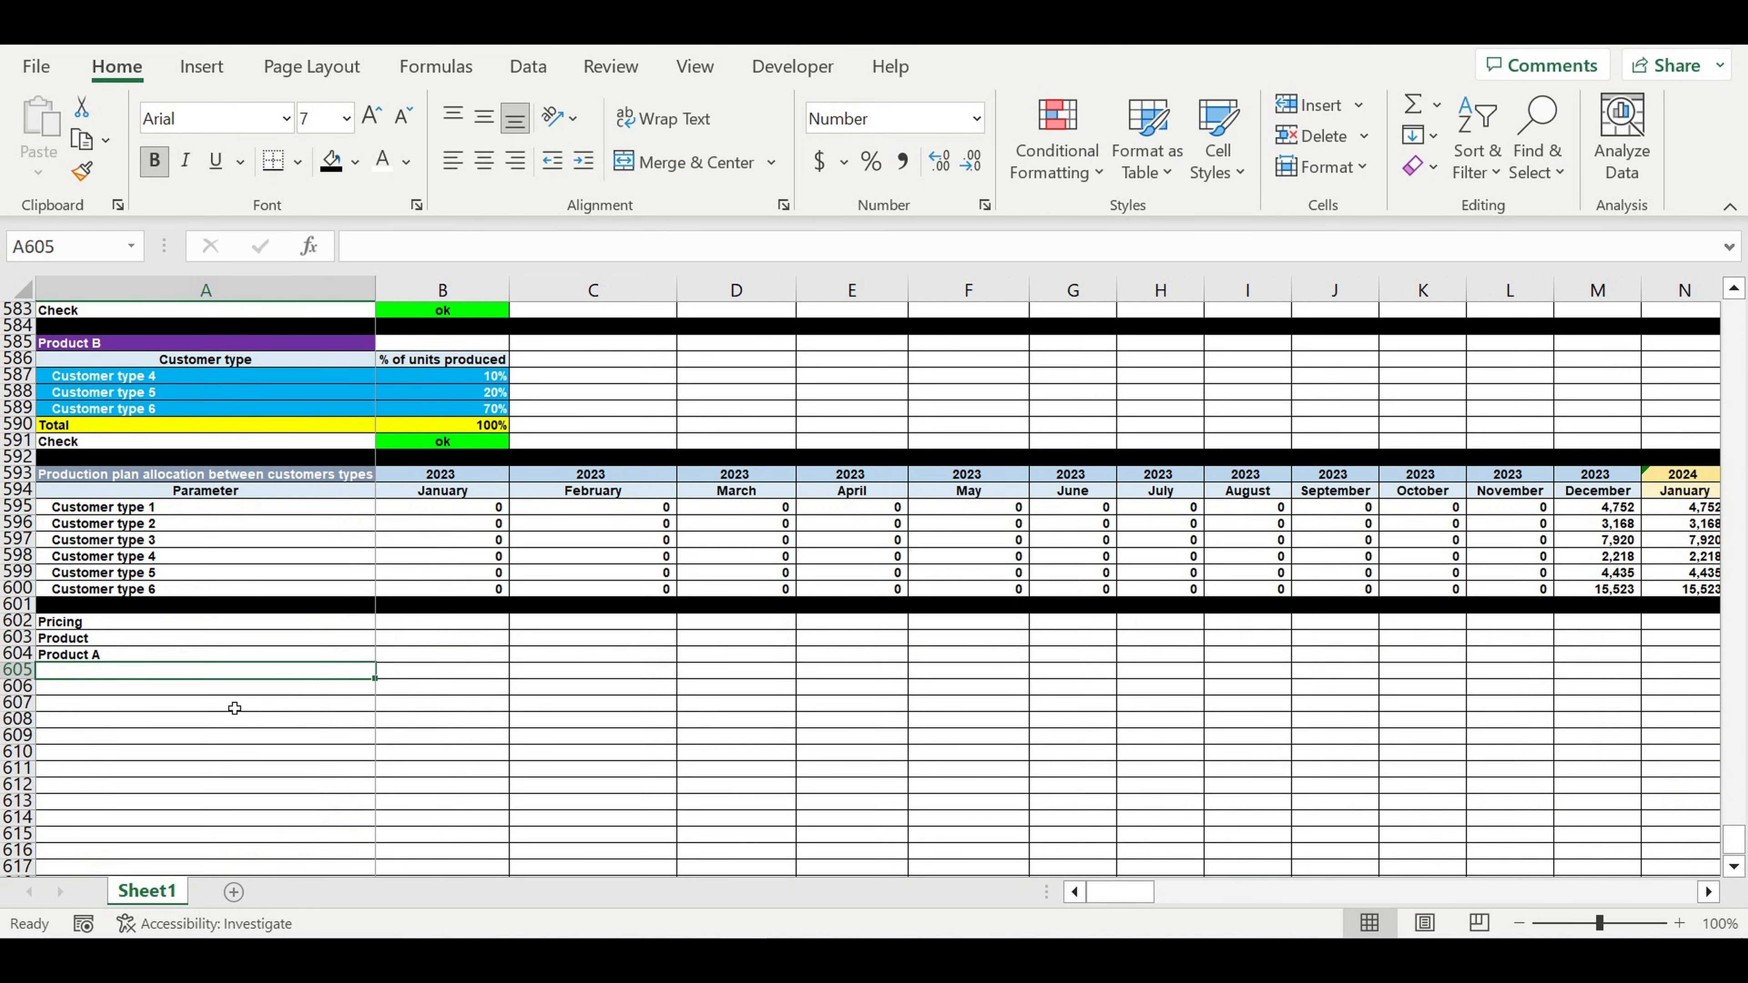
{"action": "type", "text": "="}
{"action": "key", "text": "Up"}
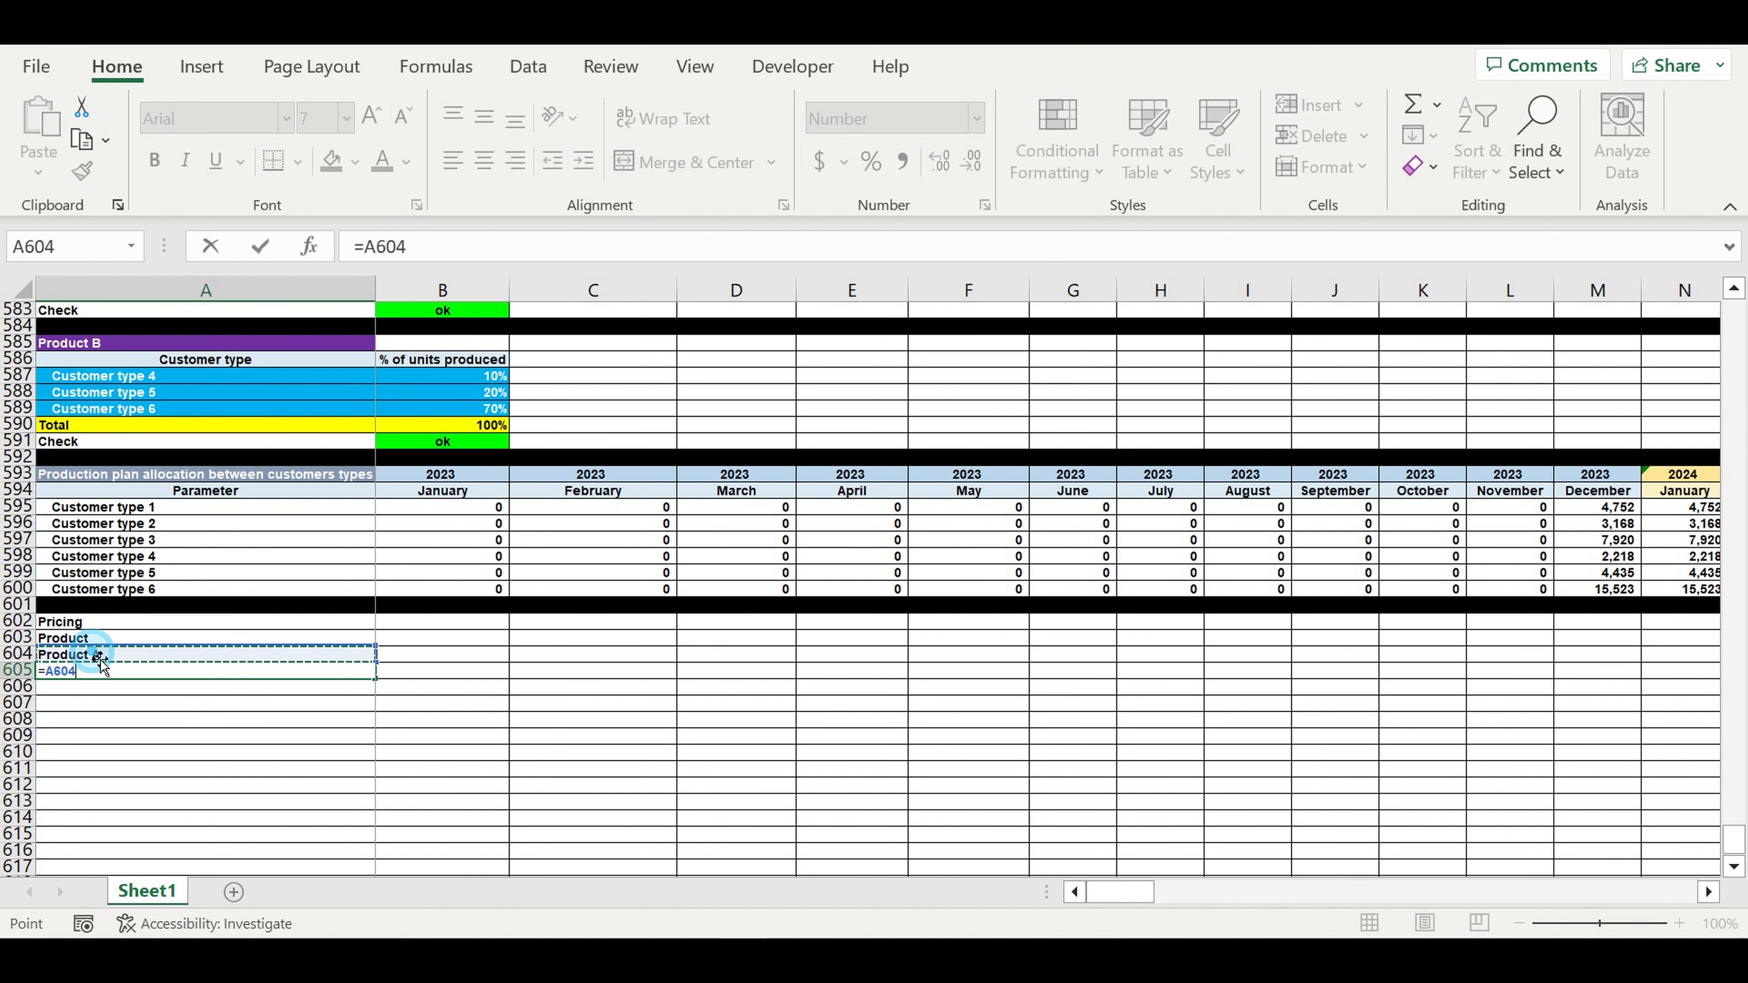
{"action": "key", "text": "ctrl+Return"}
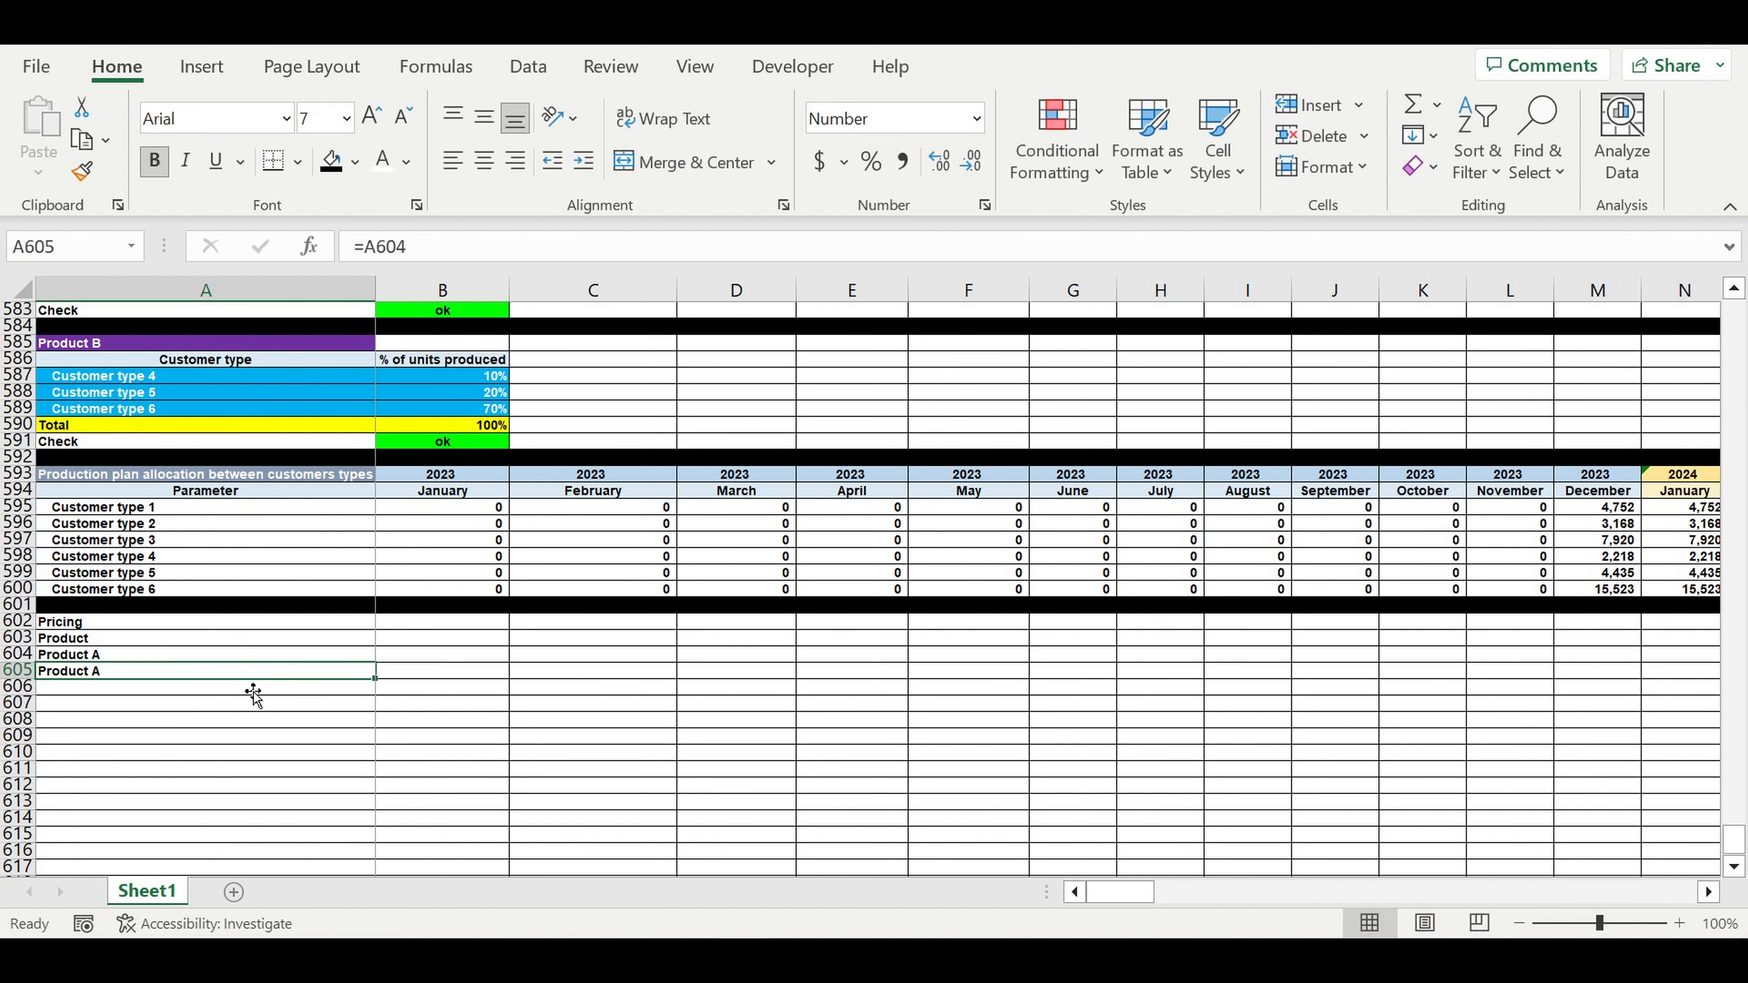
{"action": "left_click_drag", "start_coordinate": [376, 680], "coordinate": [374, 694]}
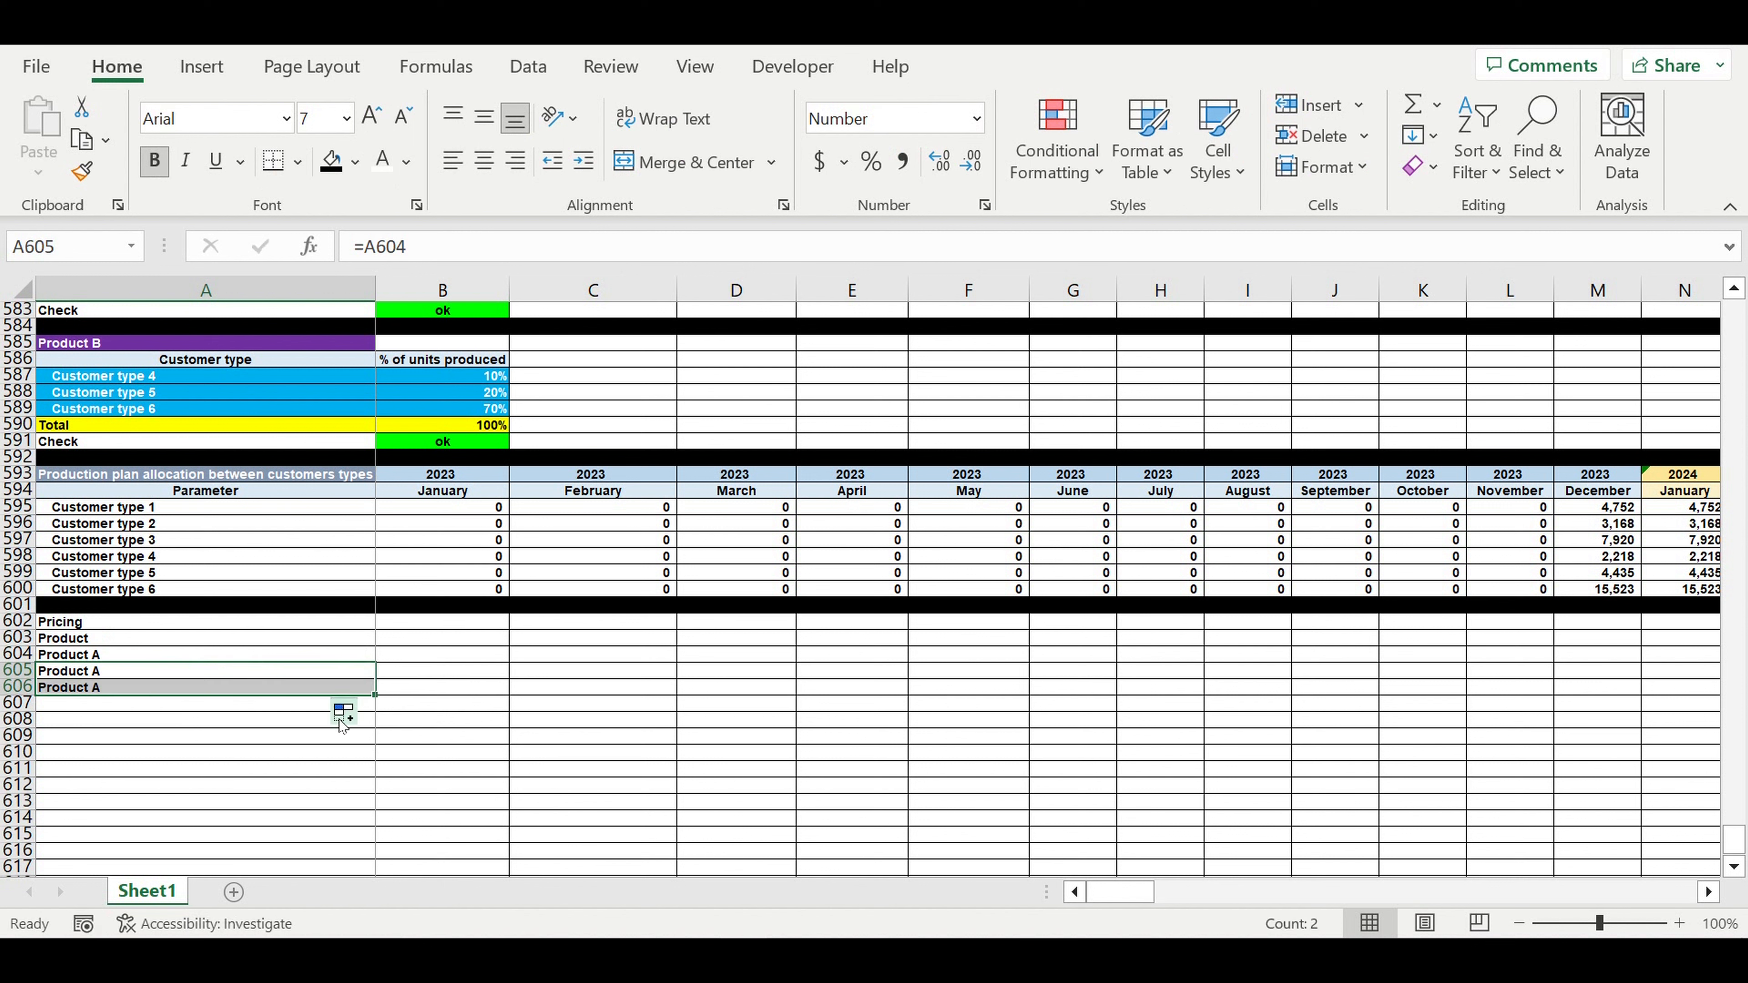
- List Product B three times in A607:A609, linked with =A17
{"action": "left_click", "coordinate": [112, 708]}
{"action": "type", "text": "="}
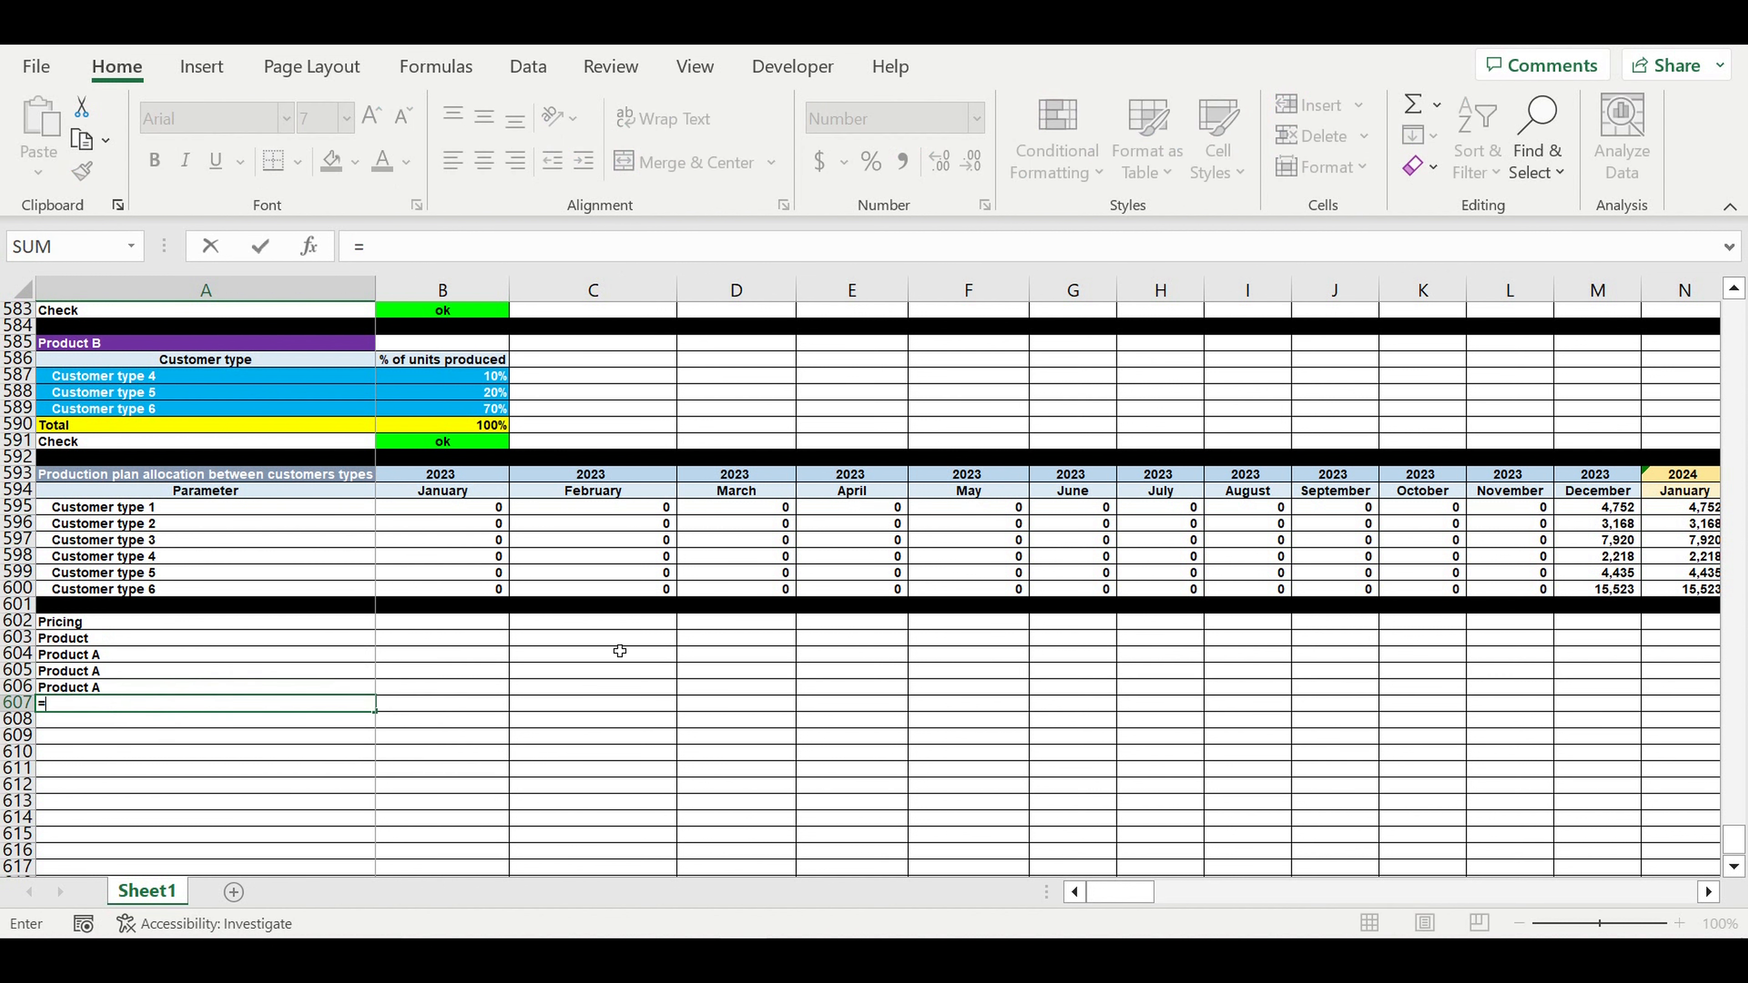
{"action": "left_click_drag", "start_coordinate": [1734, 838], "coordinate": [1731, 125]}
{"action": "left_click", "coordinate": [96, 623]}
{"action": "key", "text": "Return"}
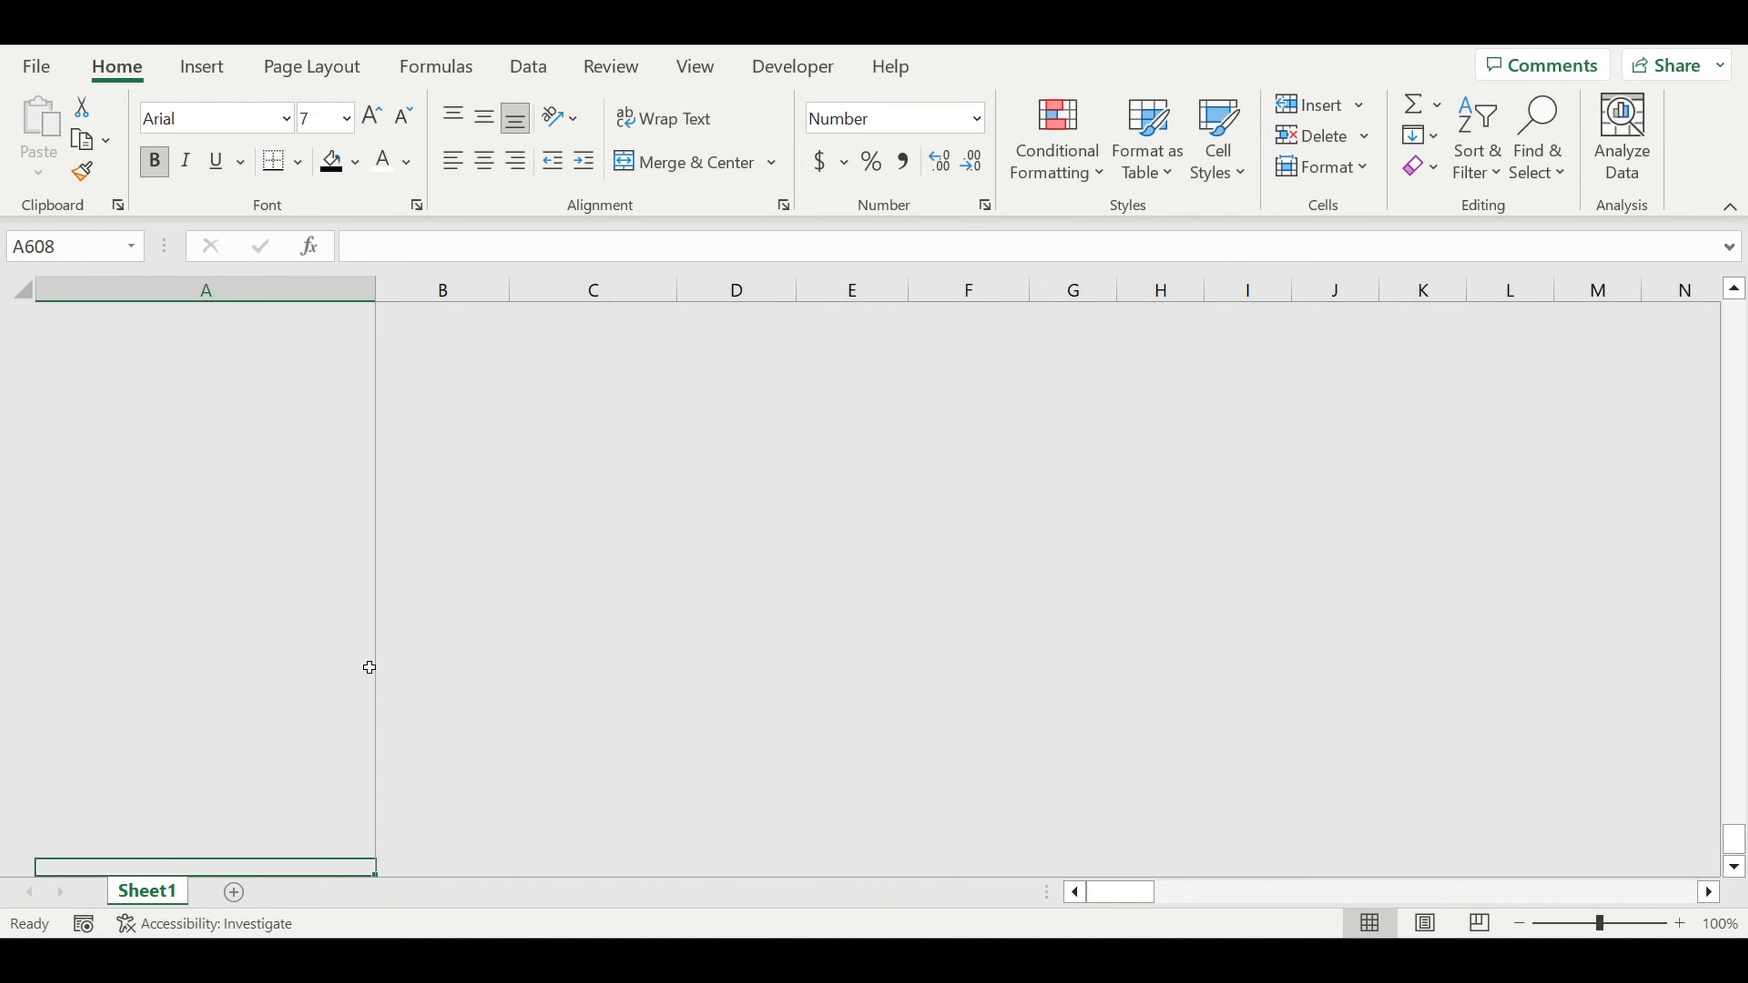
{"action": "scroll", "coordinate": [370, 668], "scroll_direction": "down", "scroll_amount": 4}
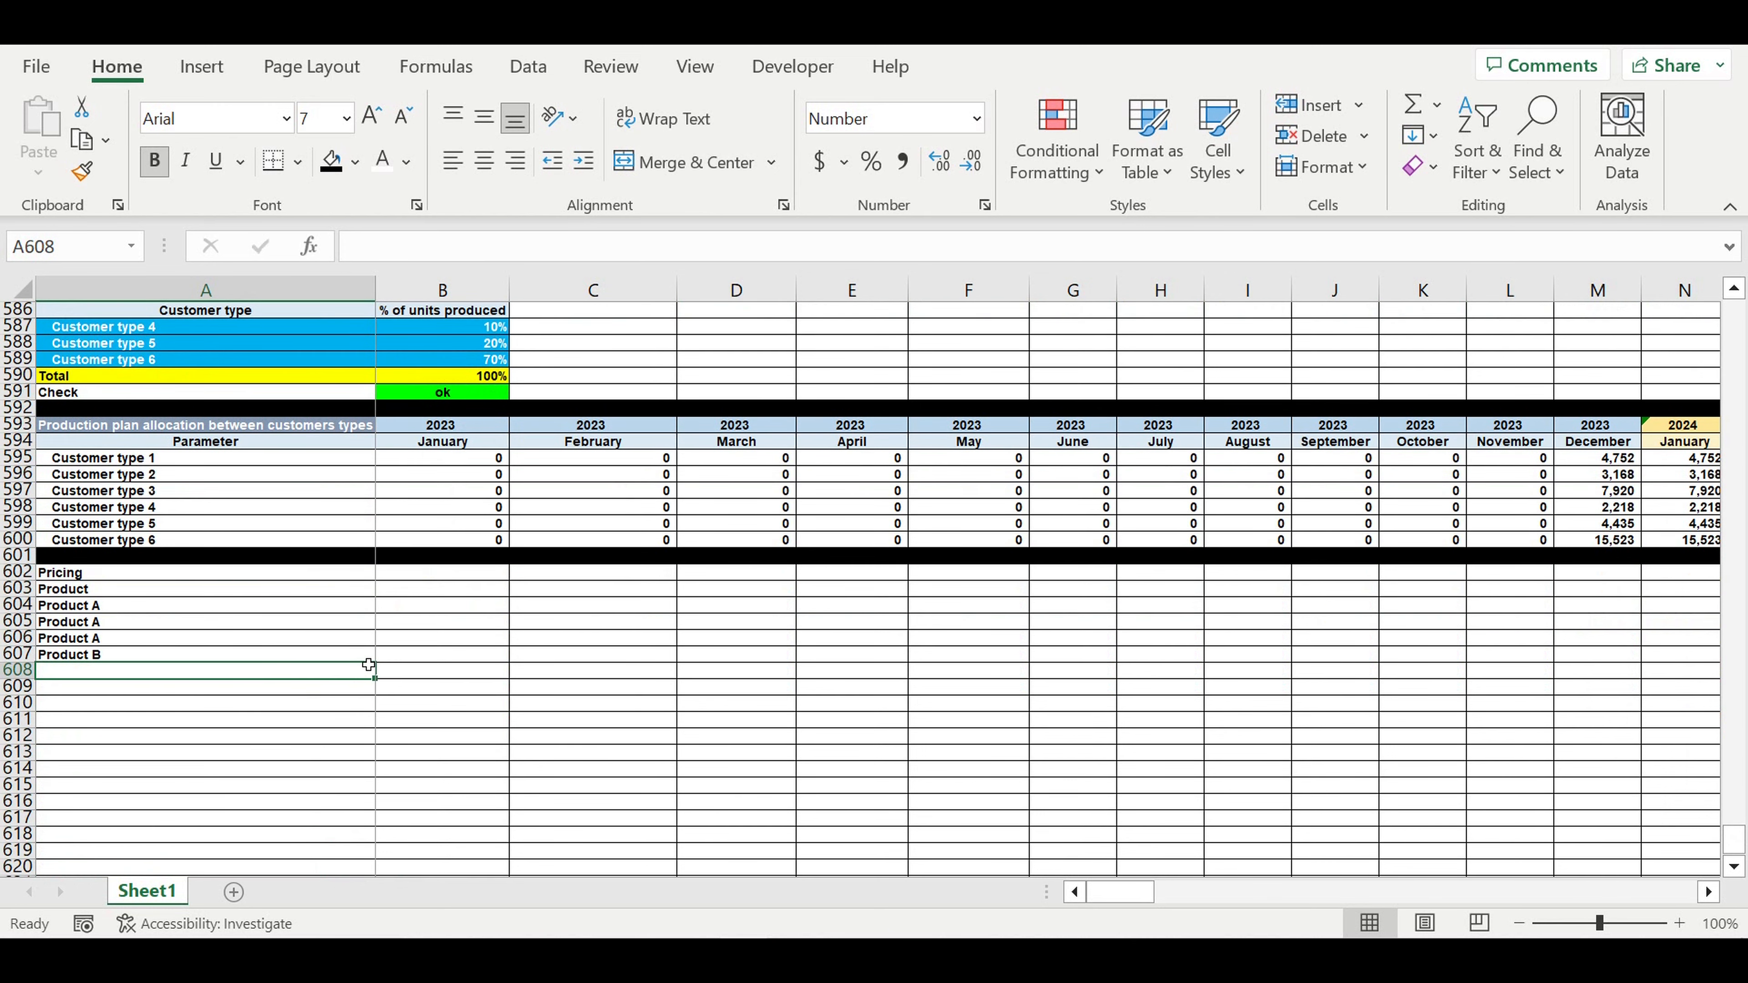
{"action": "type", "text": "="}
{"action": "left_click", "coordinate": [102, 657]}
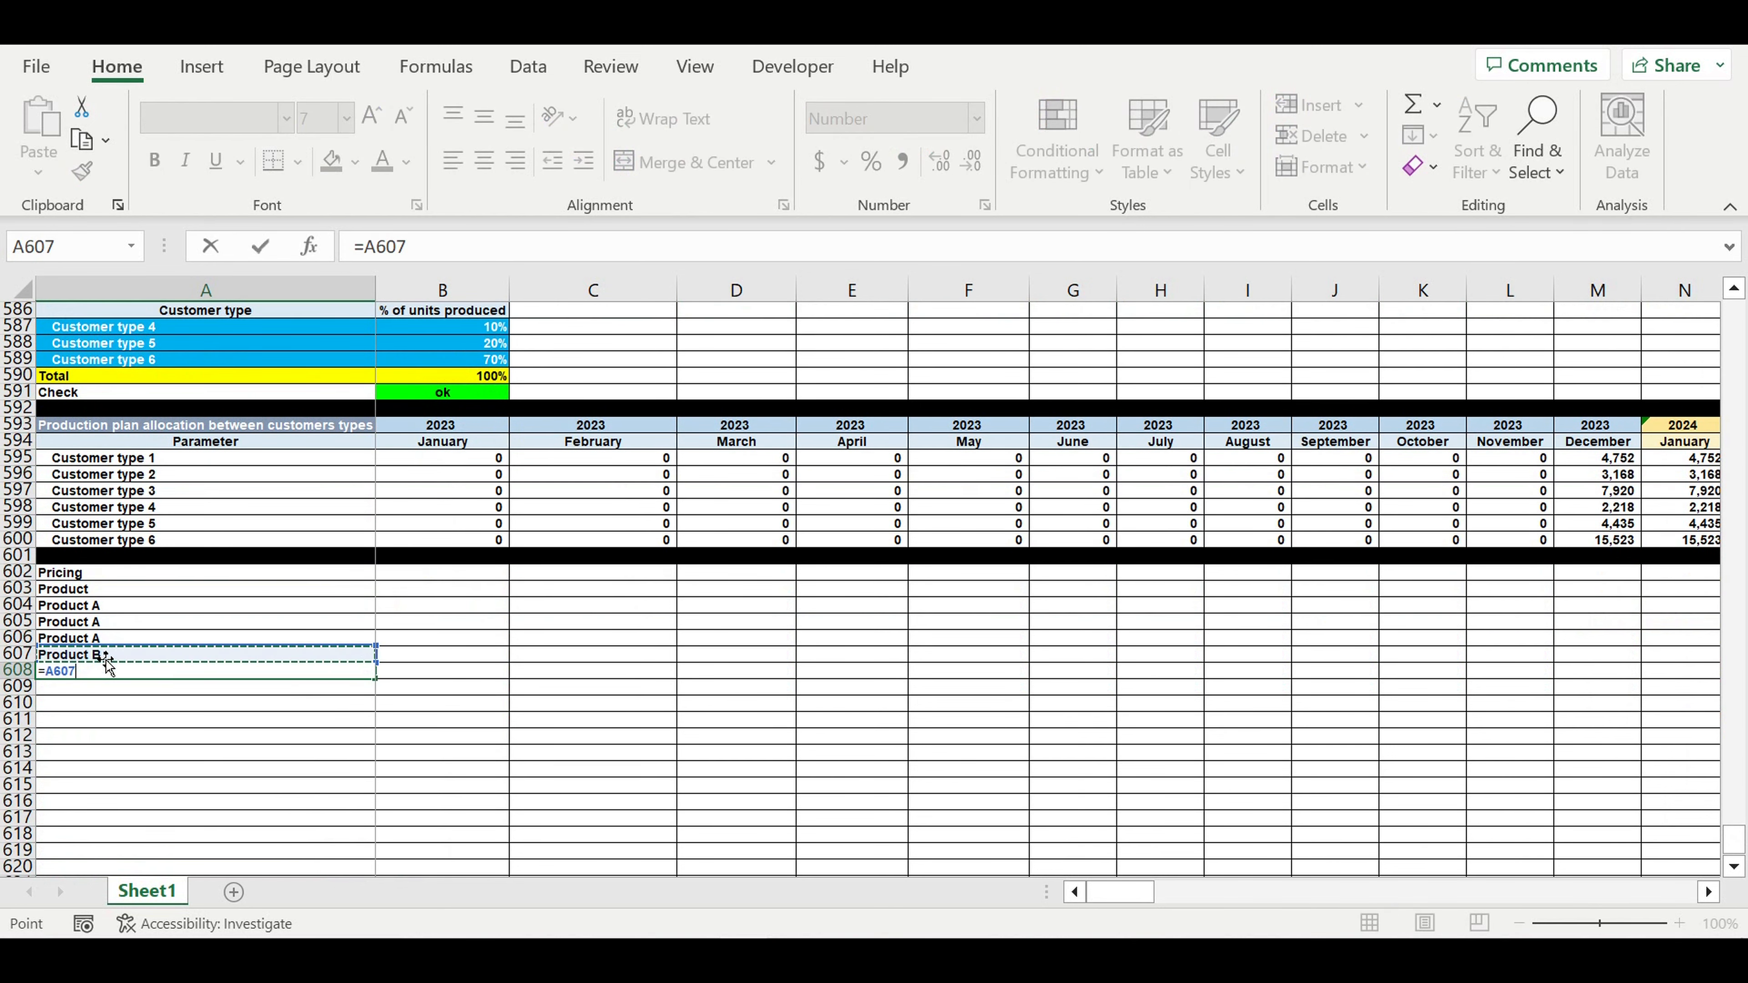
{"action": "key", "text": "Return"}
{"action": "left_click", "coordinate": [113, 666]}
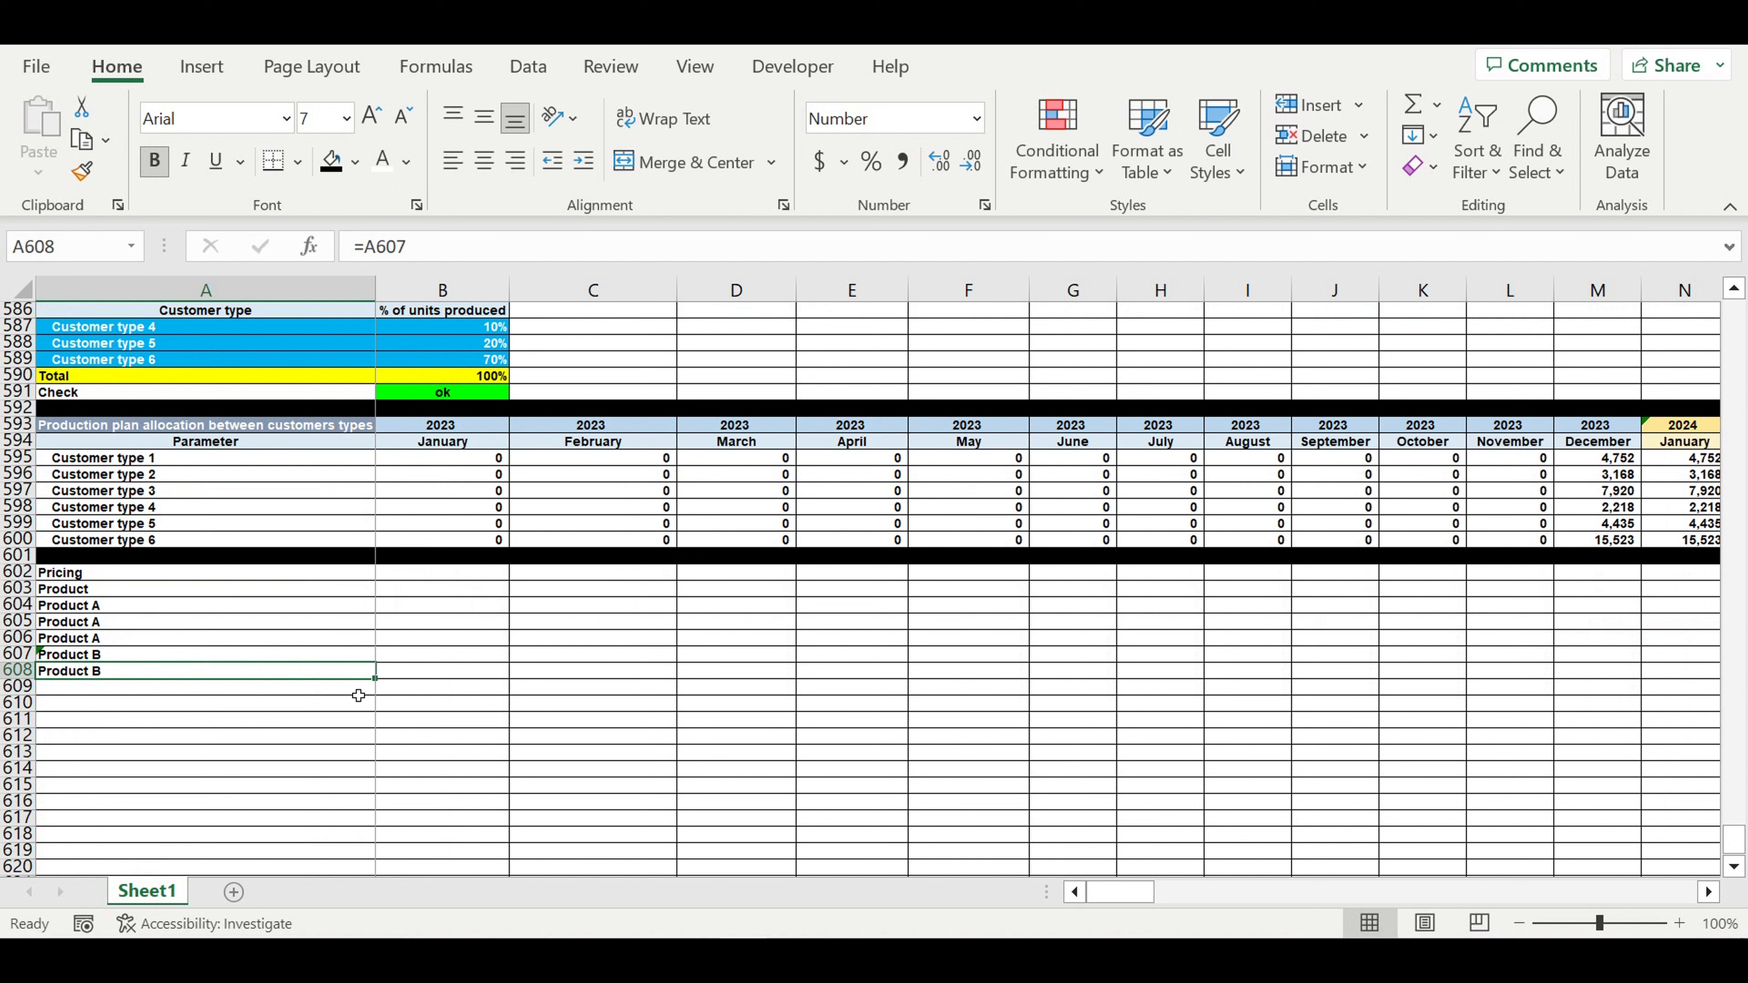
{"action": "left_click_drag", "start_coordinate": [374, 679], "coordinate": [373, 702]}
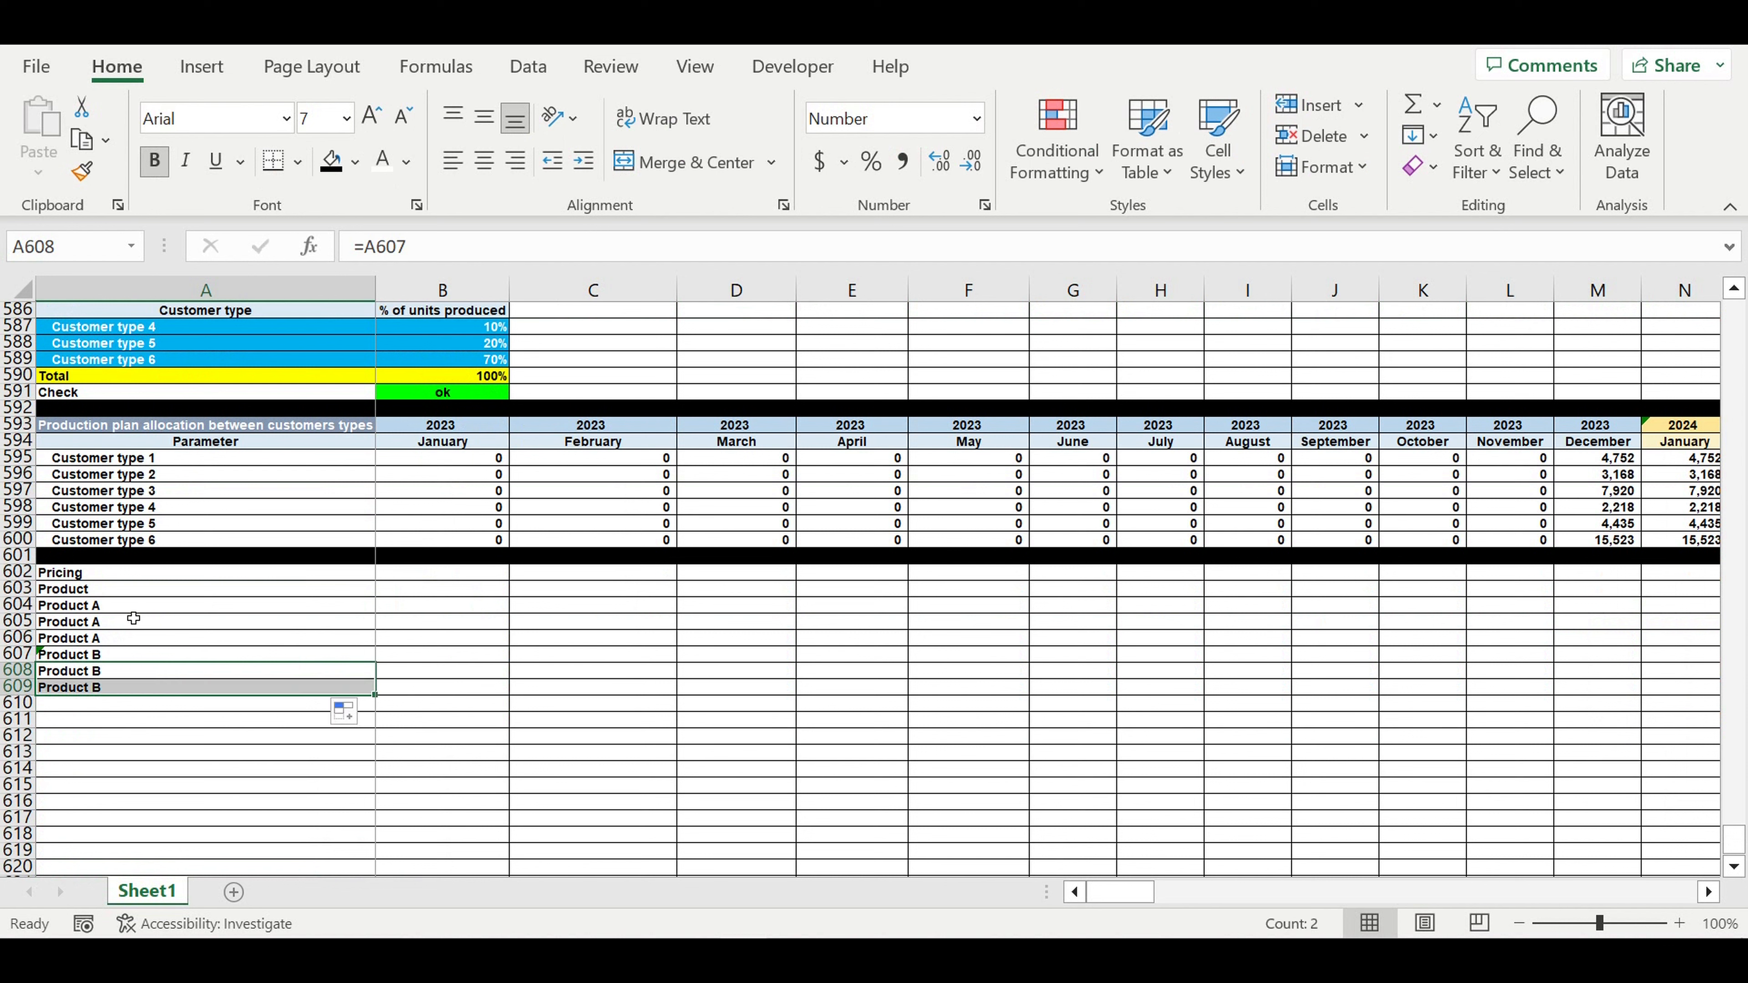
- Indent the six product names in A604:A609
{"action": "left_click_drag", "start_coordinate": [105, 608], "coordinate": [106, 689]}
{"action": "left_click", "coordinate": [584, 160]}
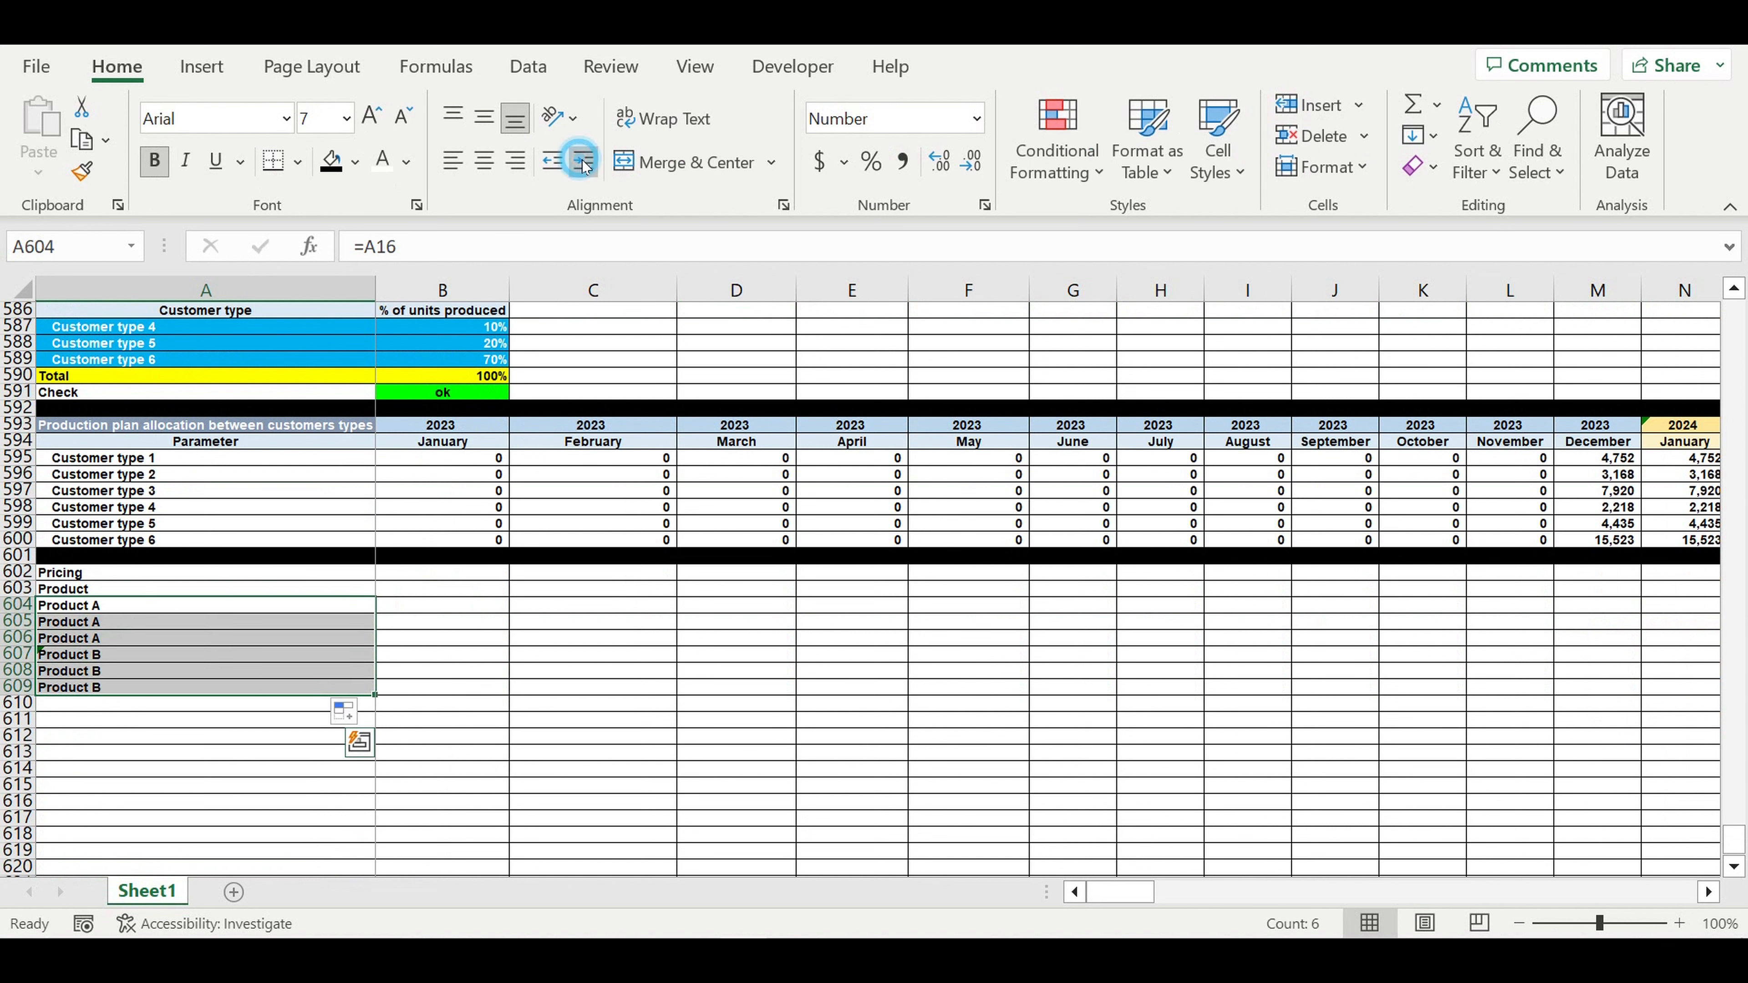
{"action": "left_click", "coordinate": [229, 723]}
- Add a Customer type heading in B603 beside Product
{"action": "left_click", "coordinate": [109, 594]}
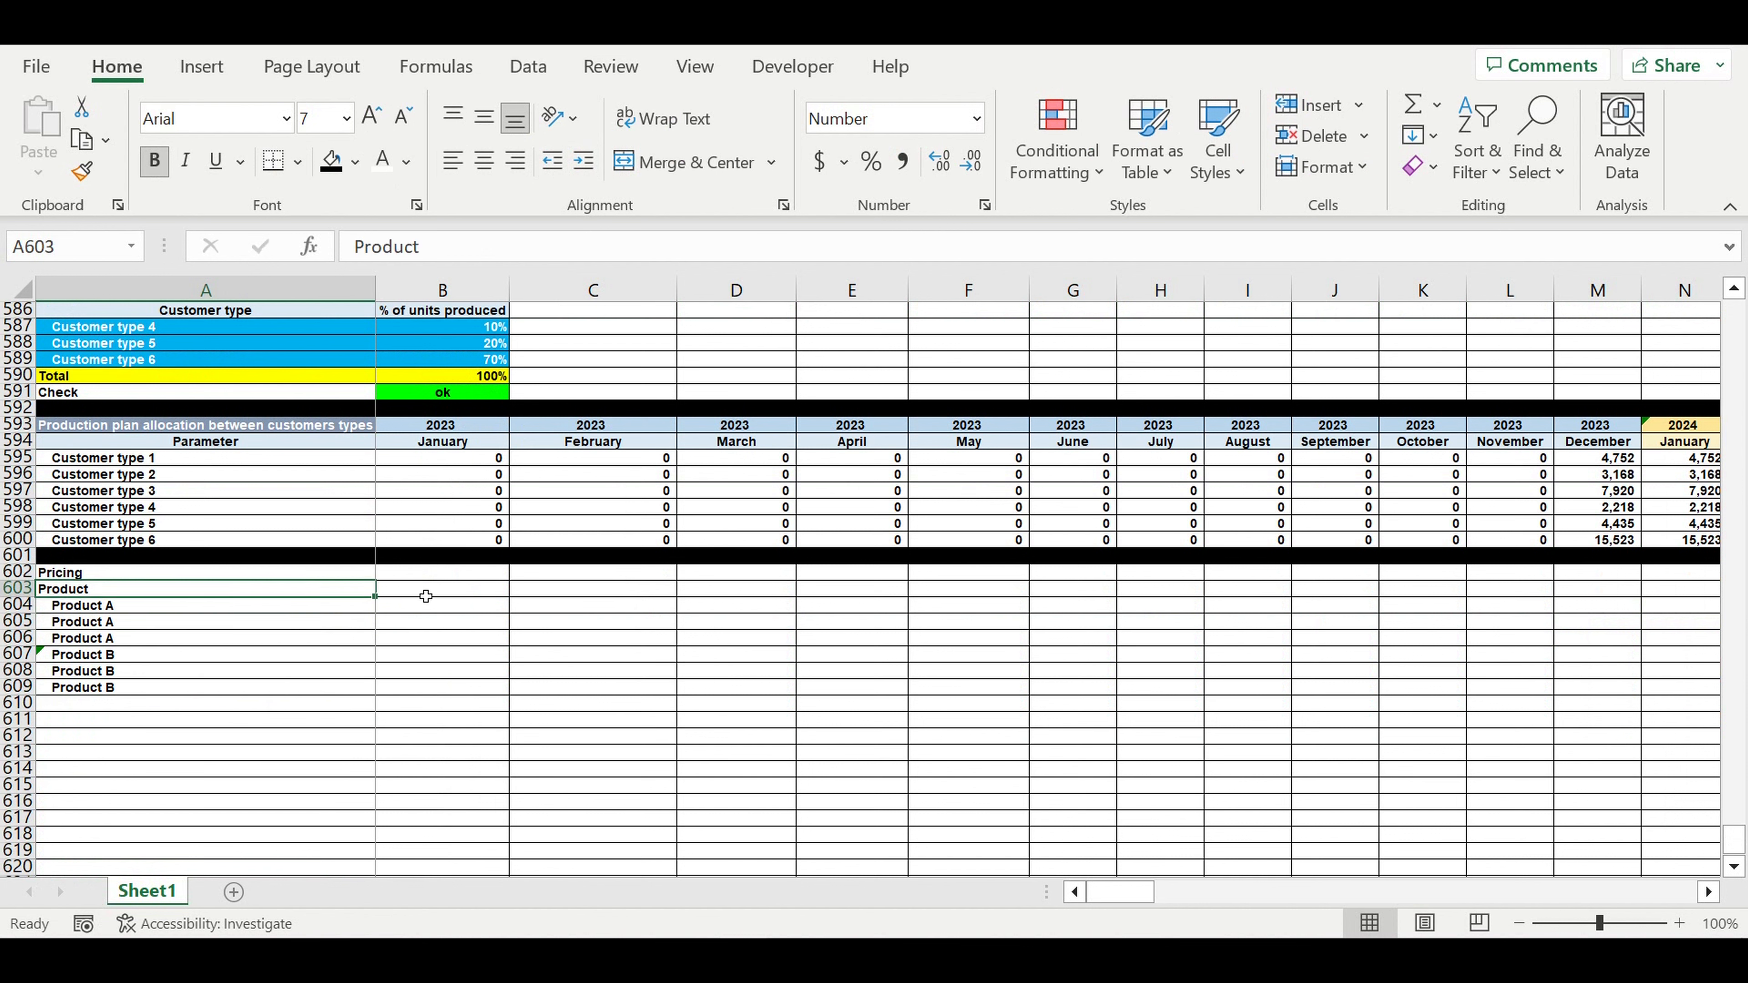
{"action": "left_click", "coordinate": [426, 596]}
{"action": "type", "text": "C"}
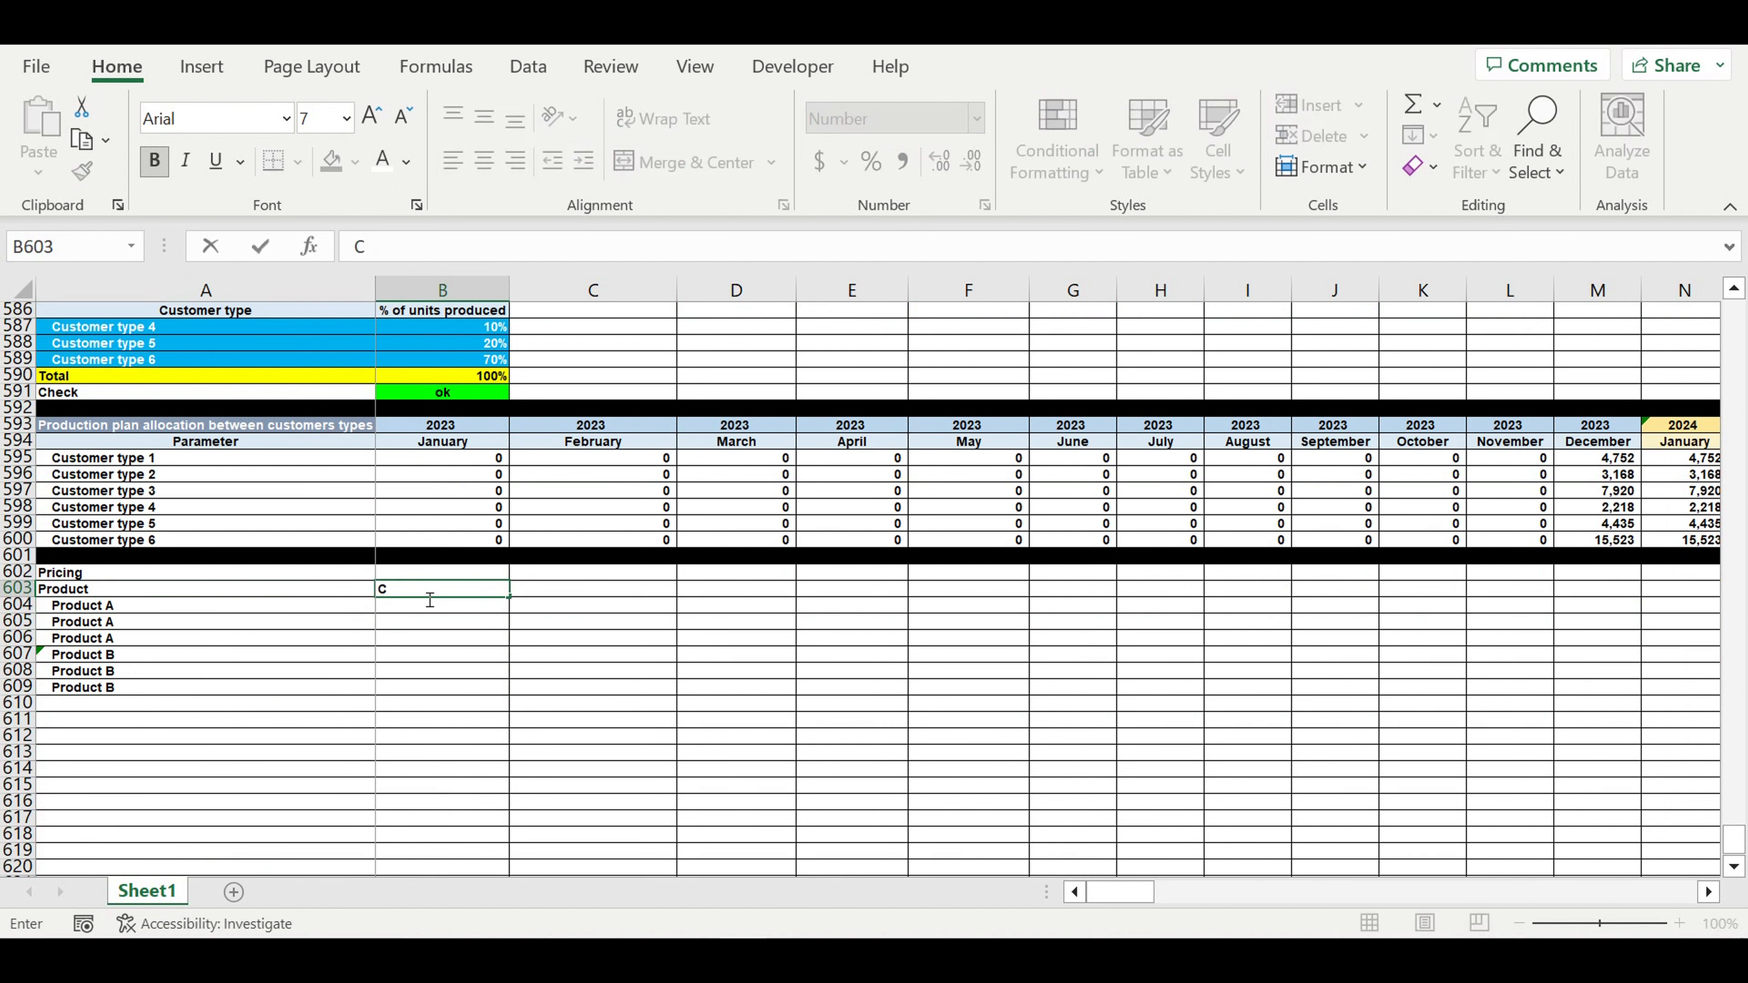
{"action": "type", "text": "ustomer type"}
{"action": "key", "text": "Return"}
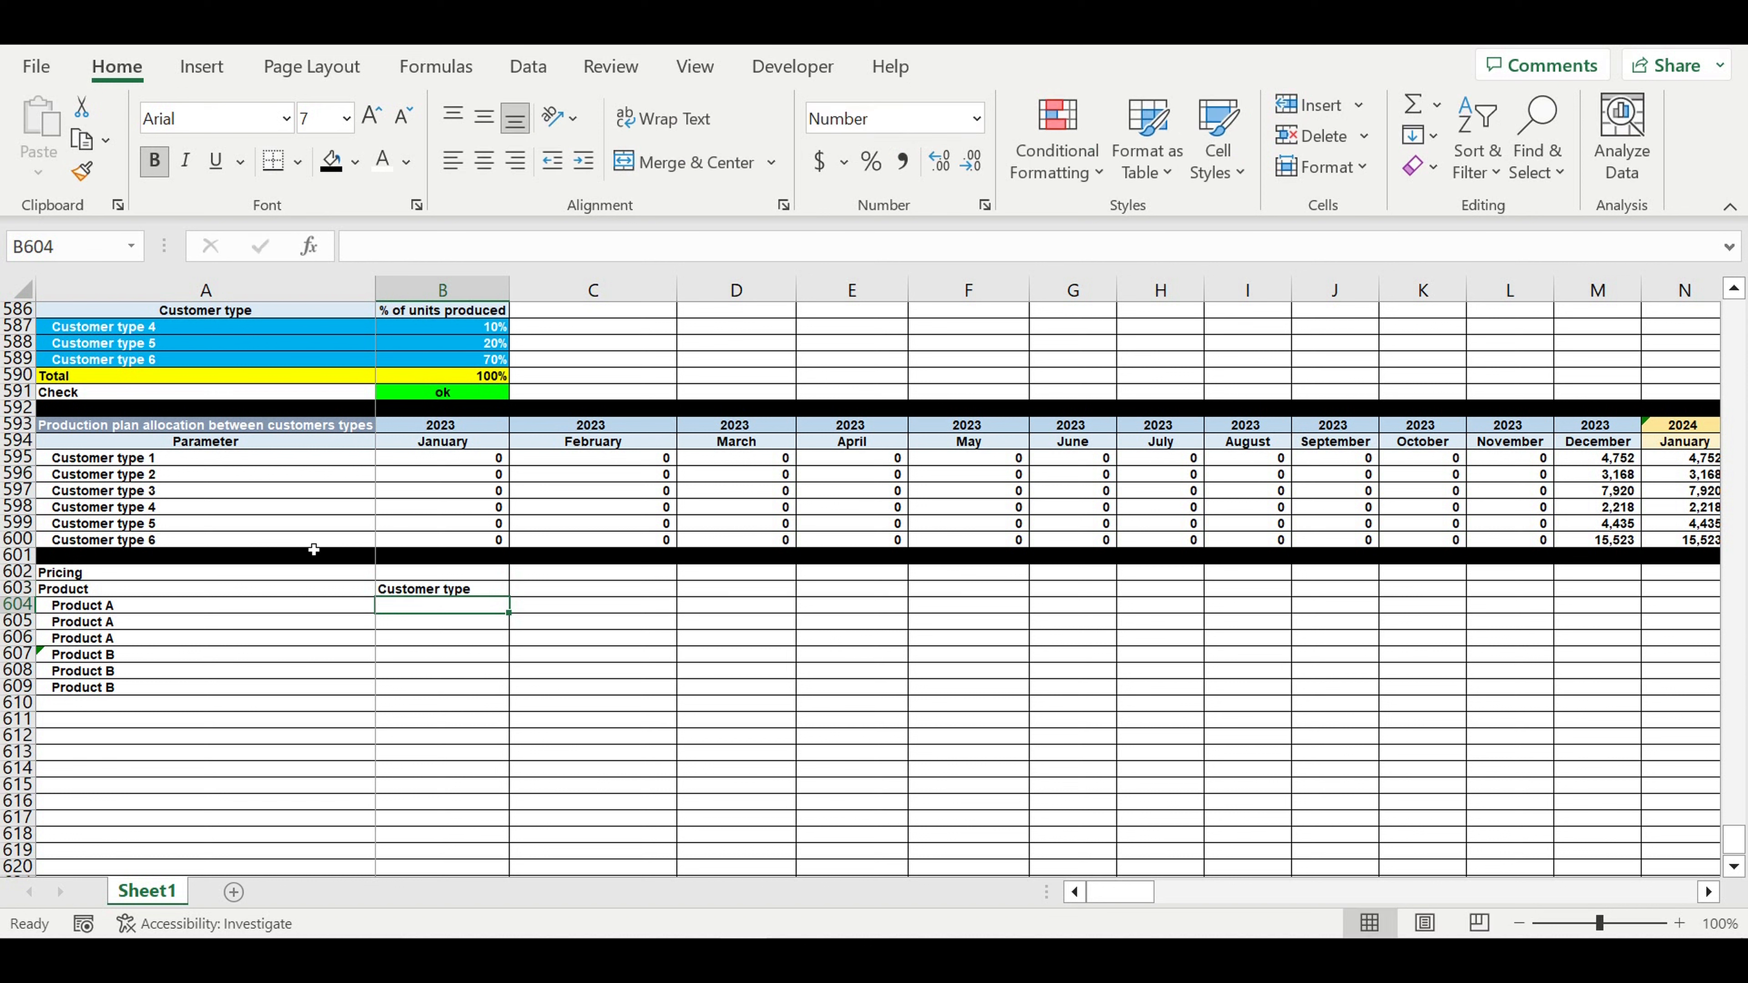
{"action": "left_click", "coordinate": [164, 577]}
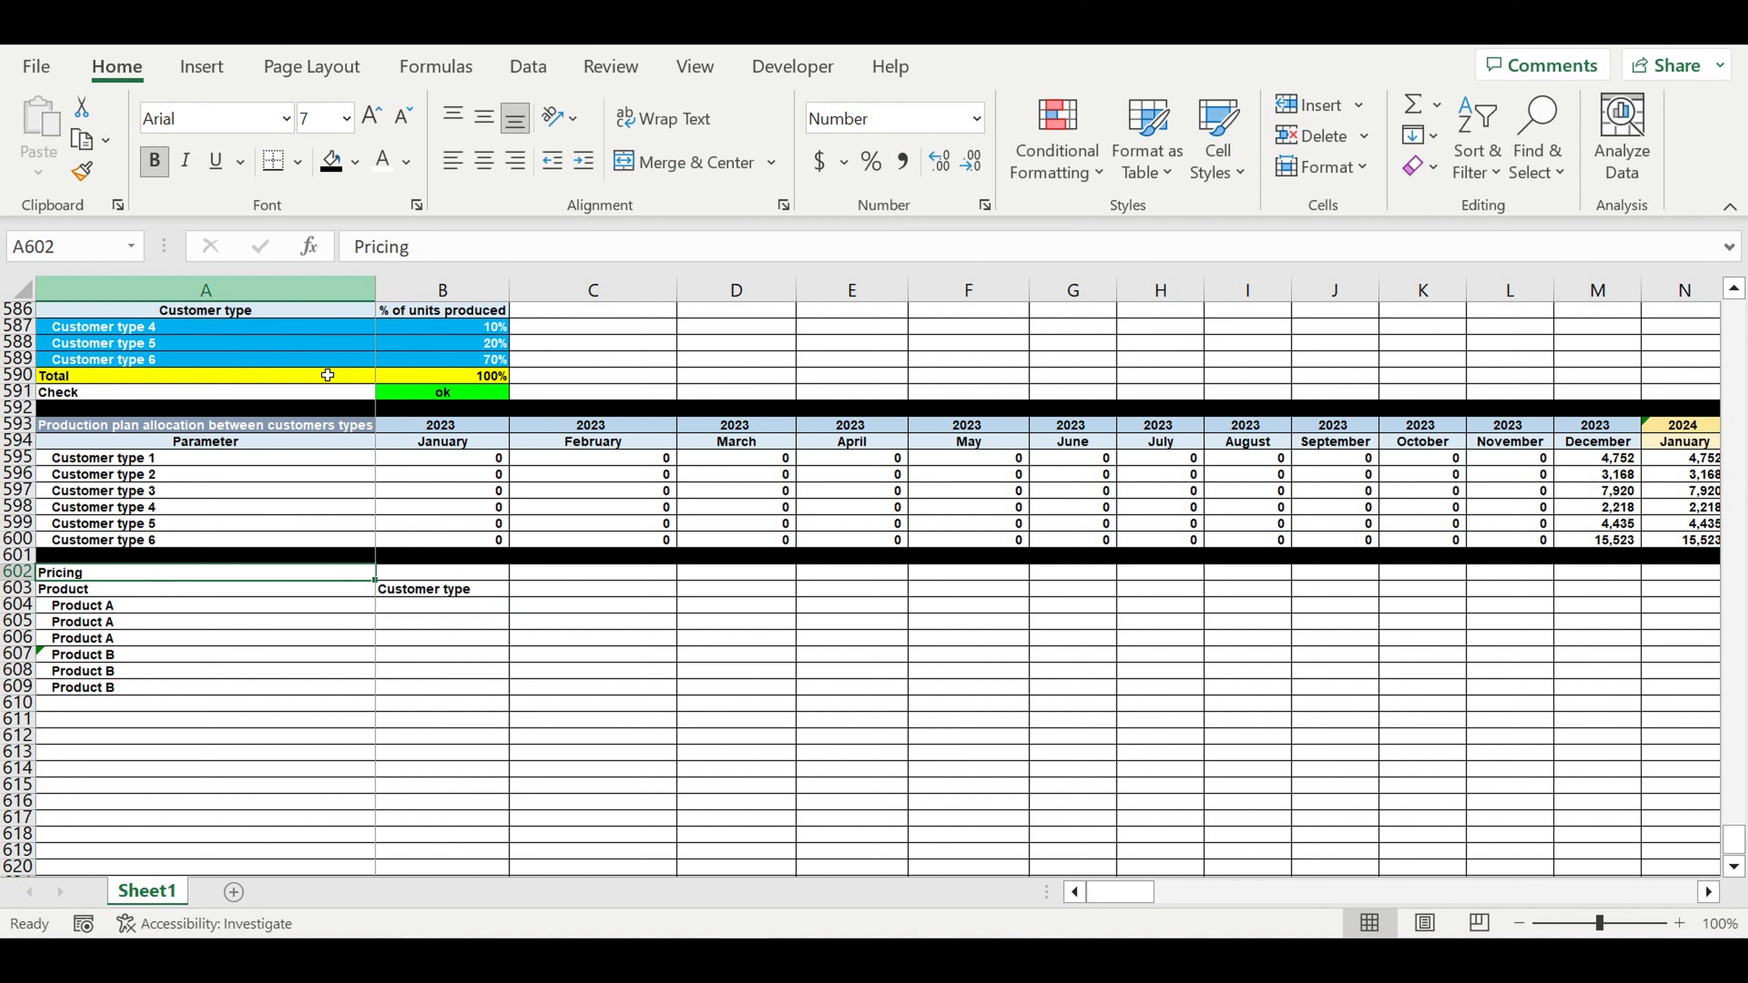
- Fill the Pricing title cell green
{"action": "left_click", "coordinate": [356, 163]}
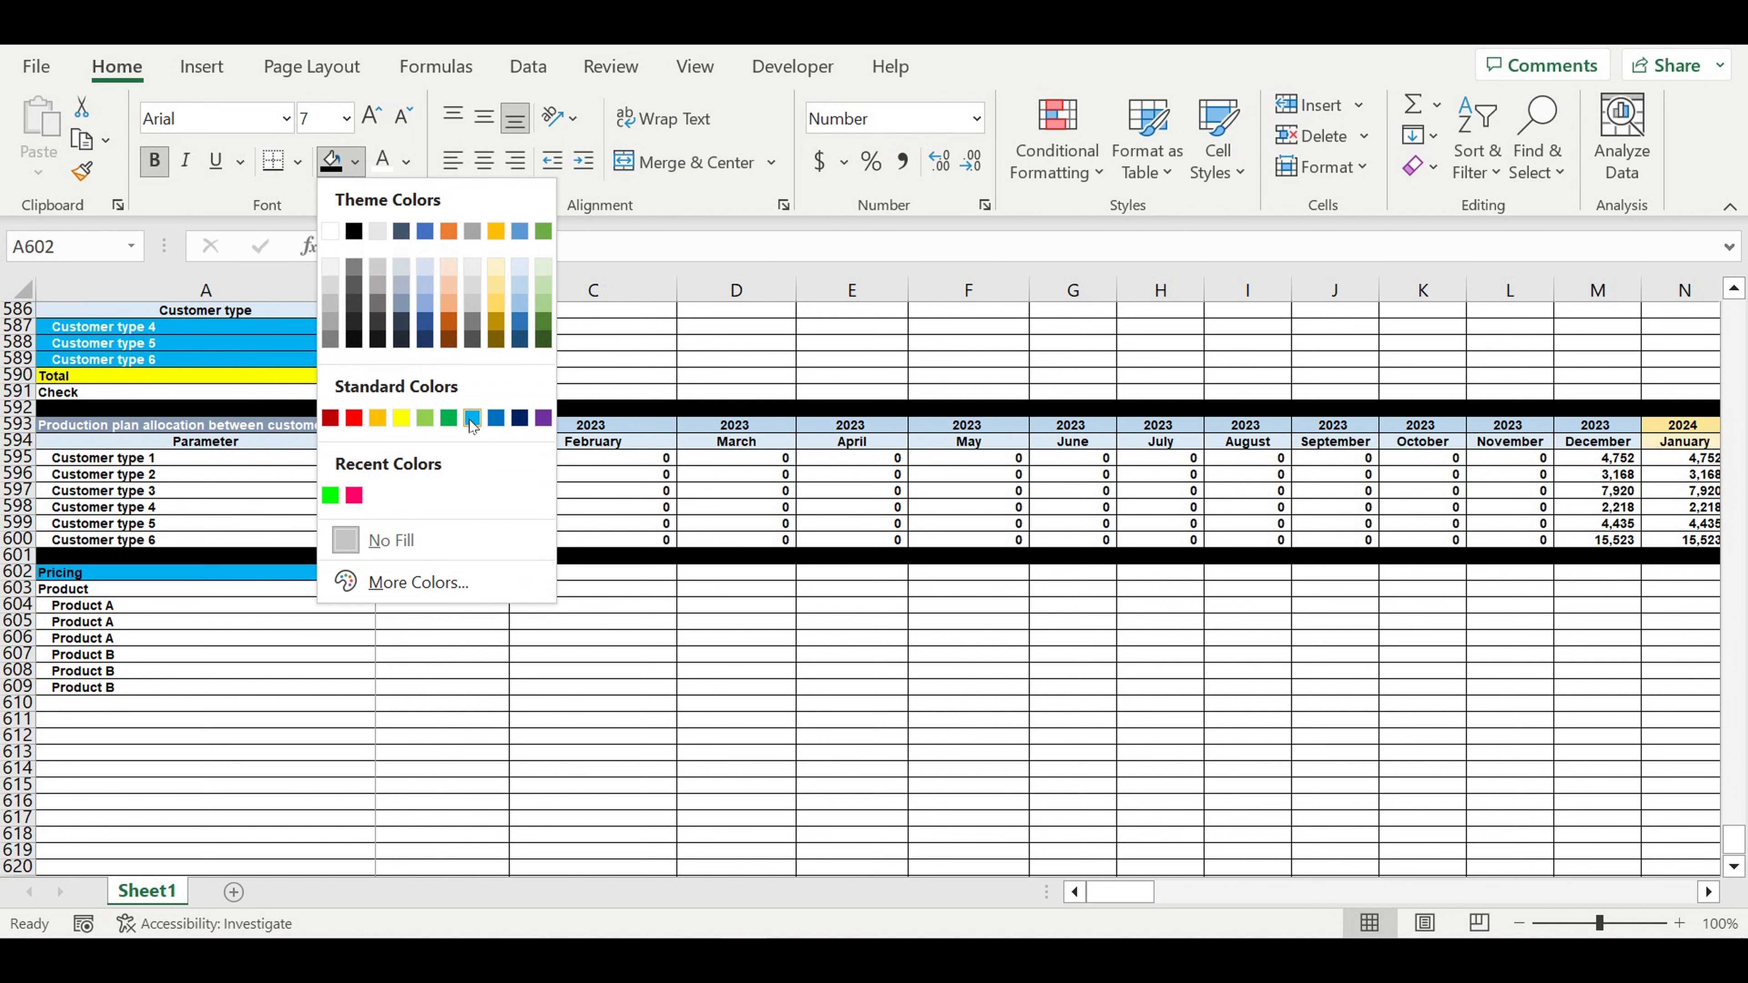
{"action": "left_click", "coordinate": [447, 417]}
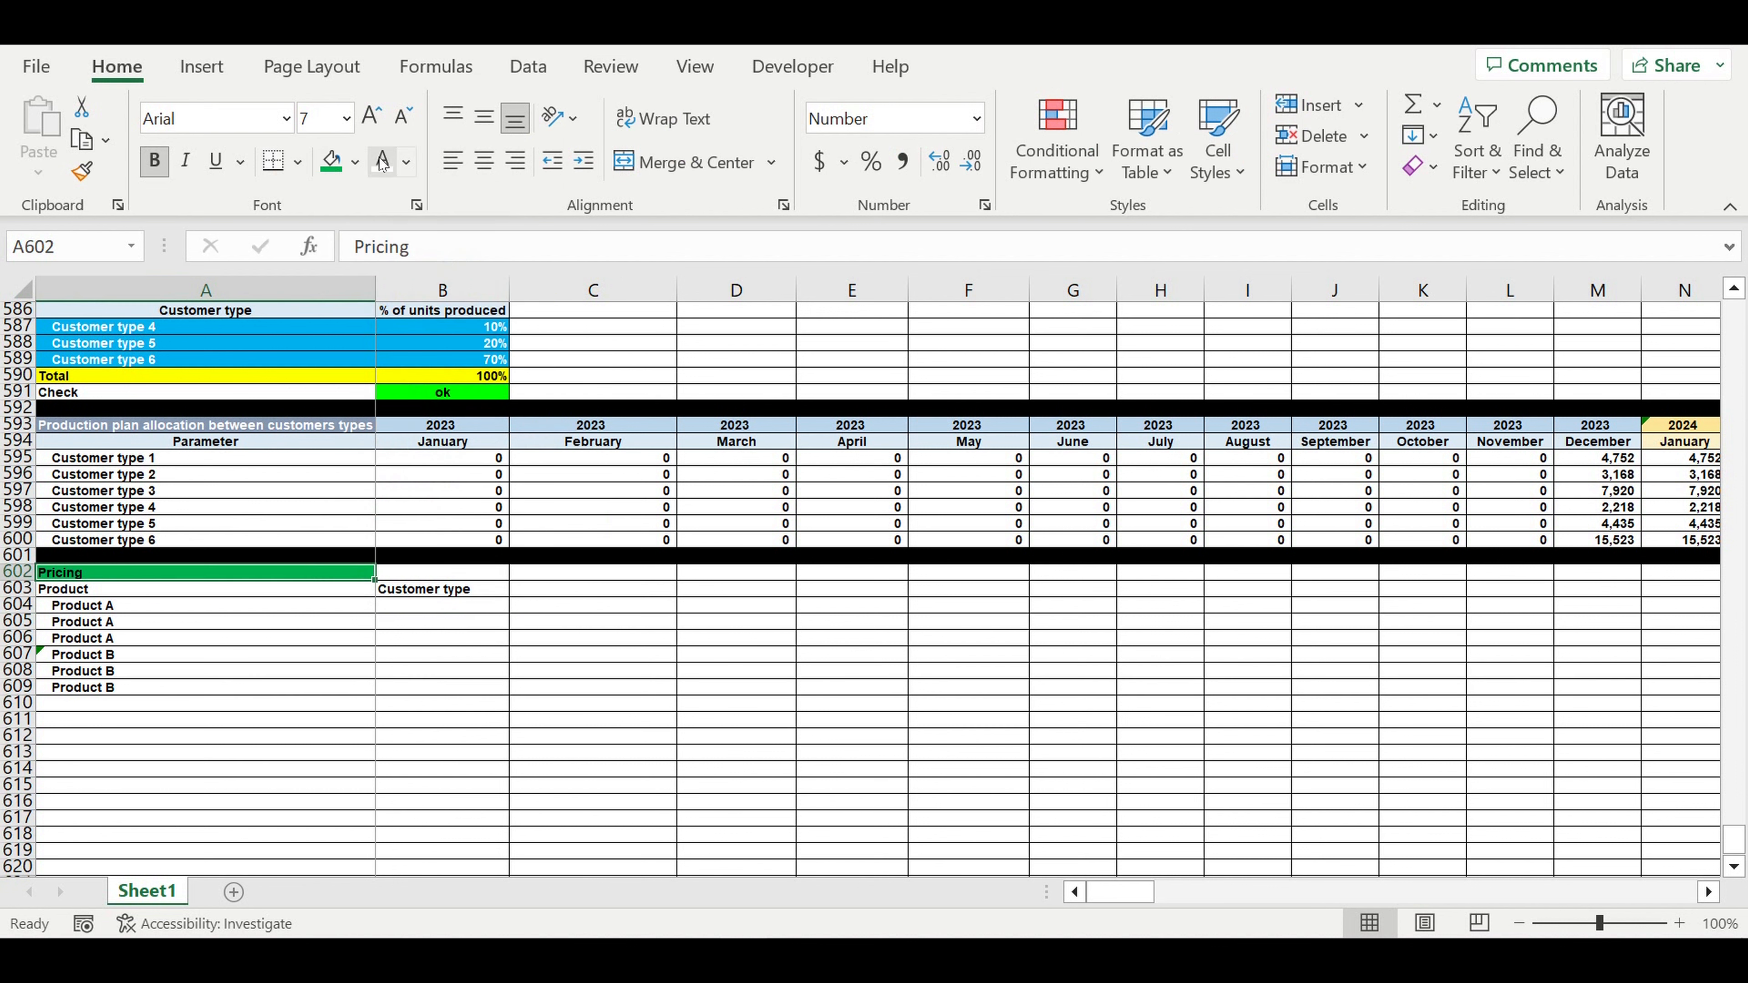
{"action": "left_click", "coordinate": [524, 677]}
- Link B604 to Customer type 1 with =A579 and fill down to B606
{"action": "left_click", "coordinate": [423, 590]}
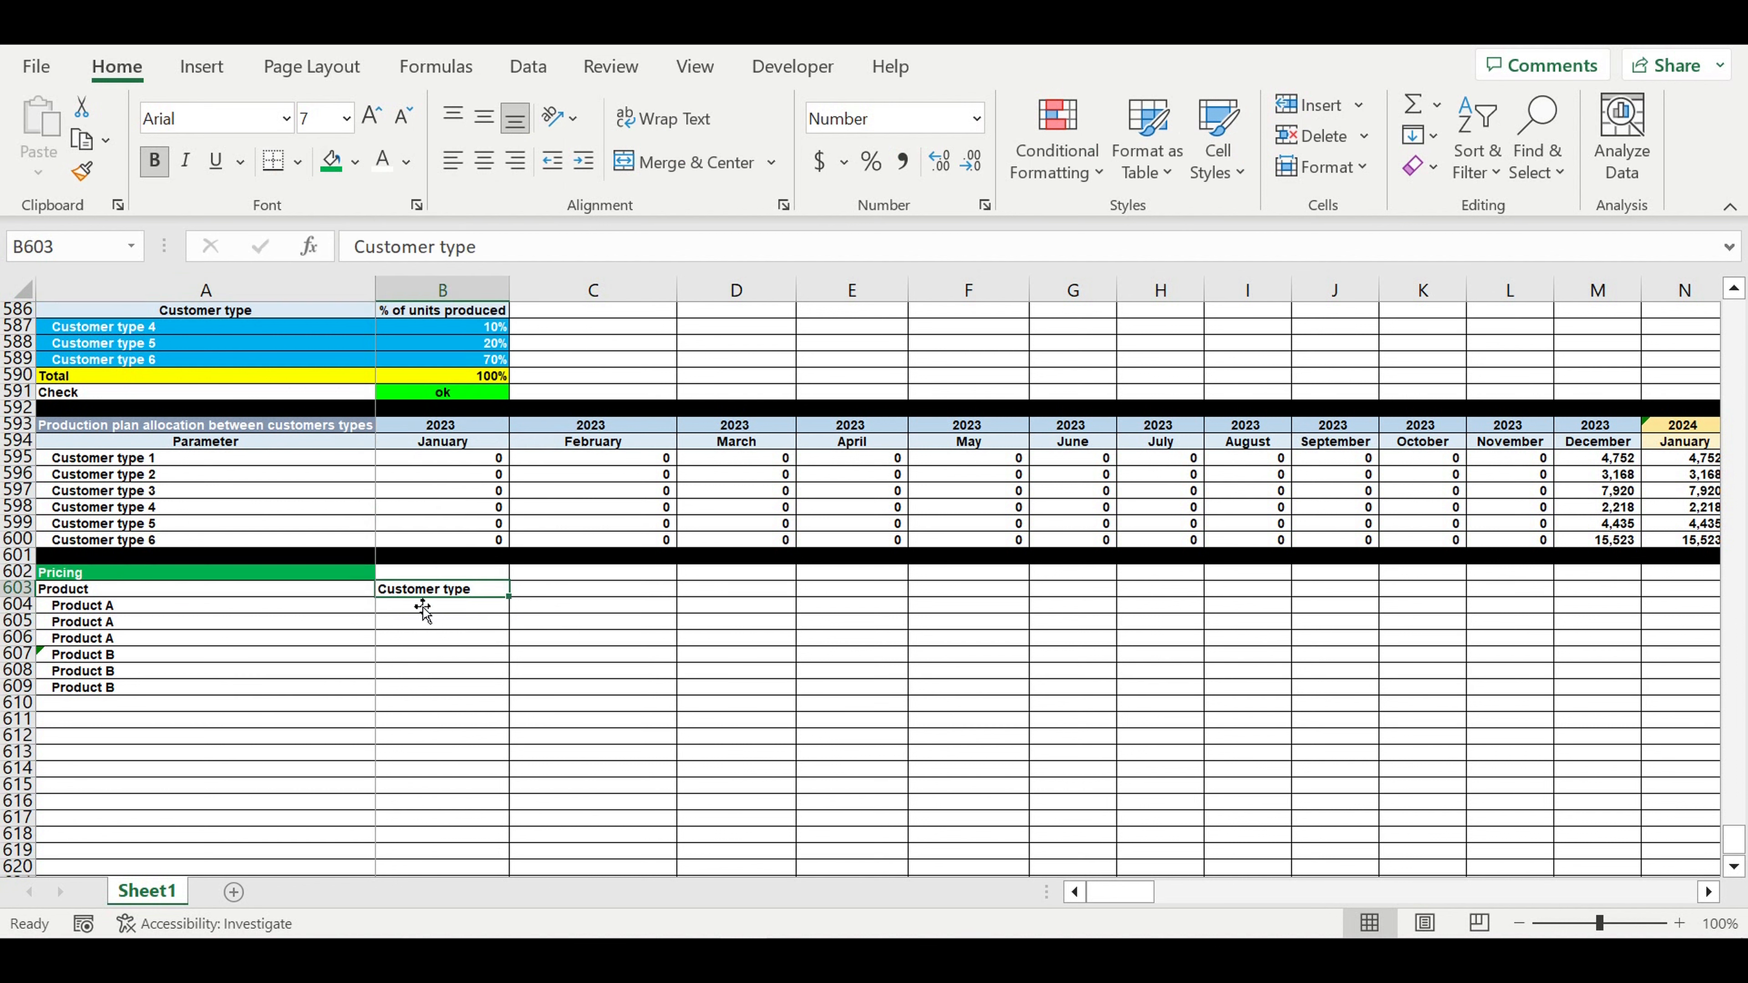
{"action": "double_click", "coordinate": [413, 605]}
{"action": "type", "text": "="}
{"action": "scroll", "coordinate": [506, 626], "scroll_direction": "up", "scroll_amount": 3}
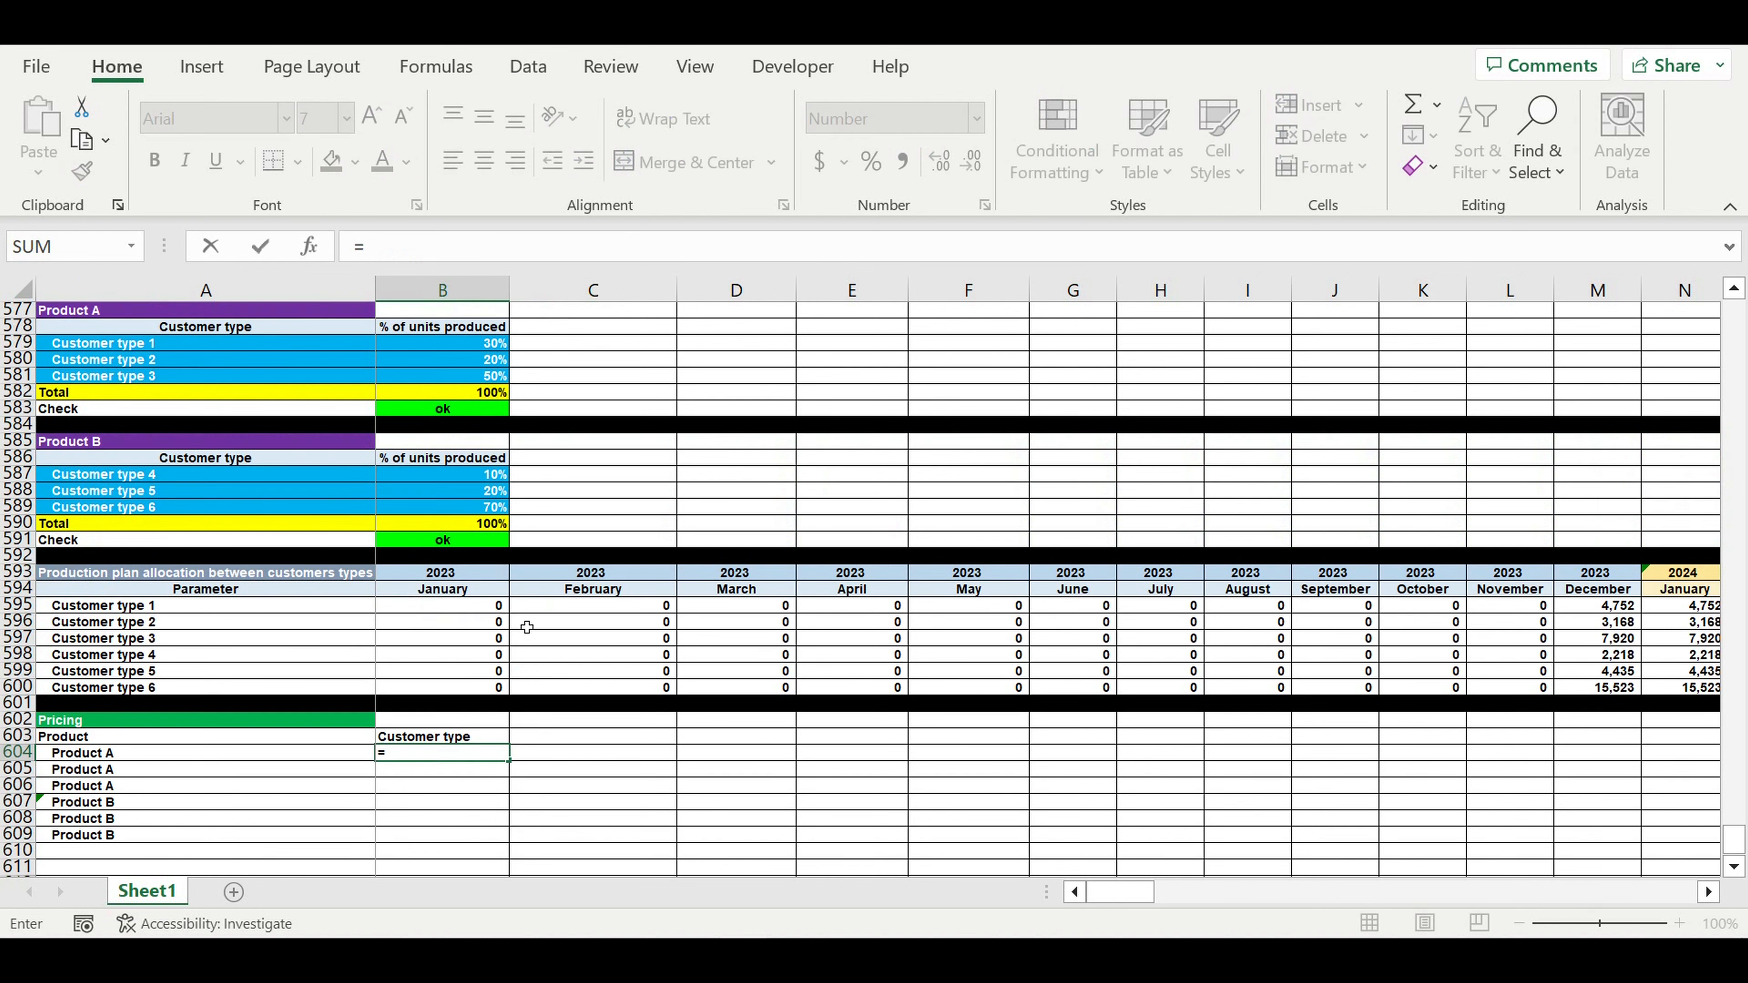
{"action": "scroll", "coordinate": [98, 393], "scroll_direction": "up", "scroll_amount": 1}
{"action": "left_click", "coordinate": [98, 396]}
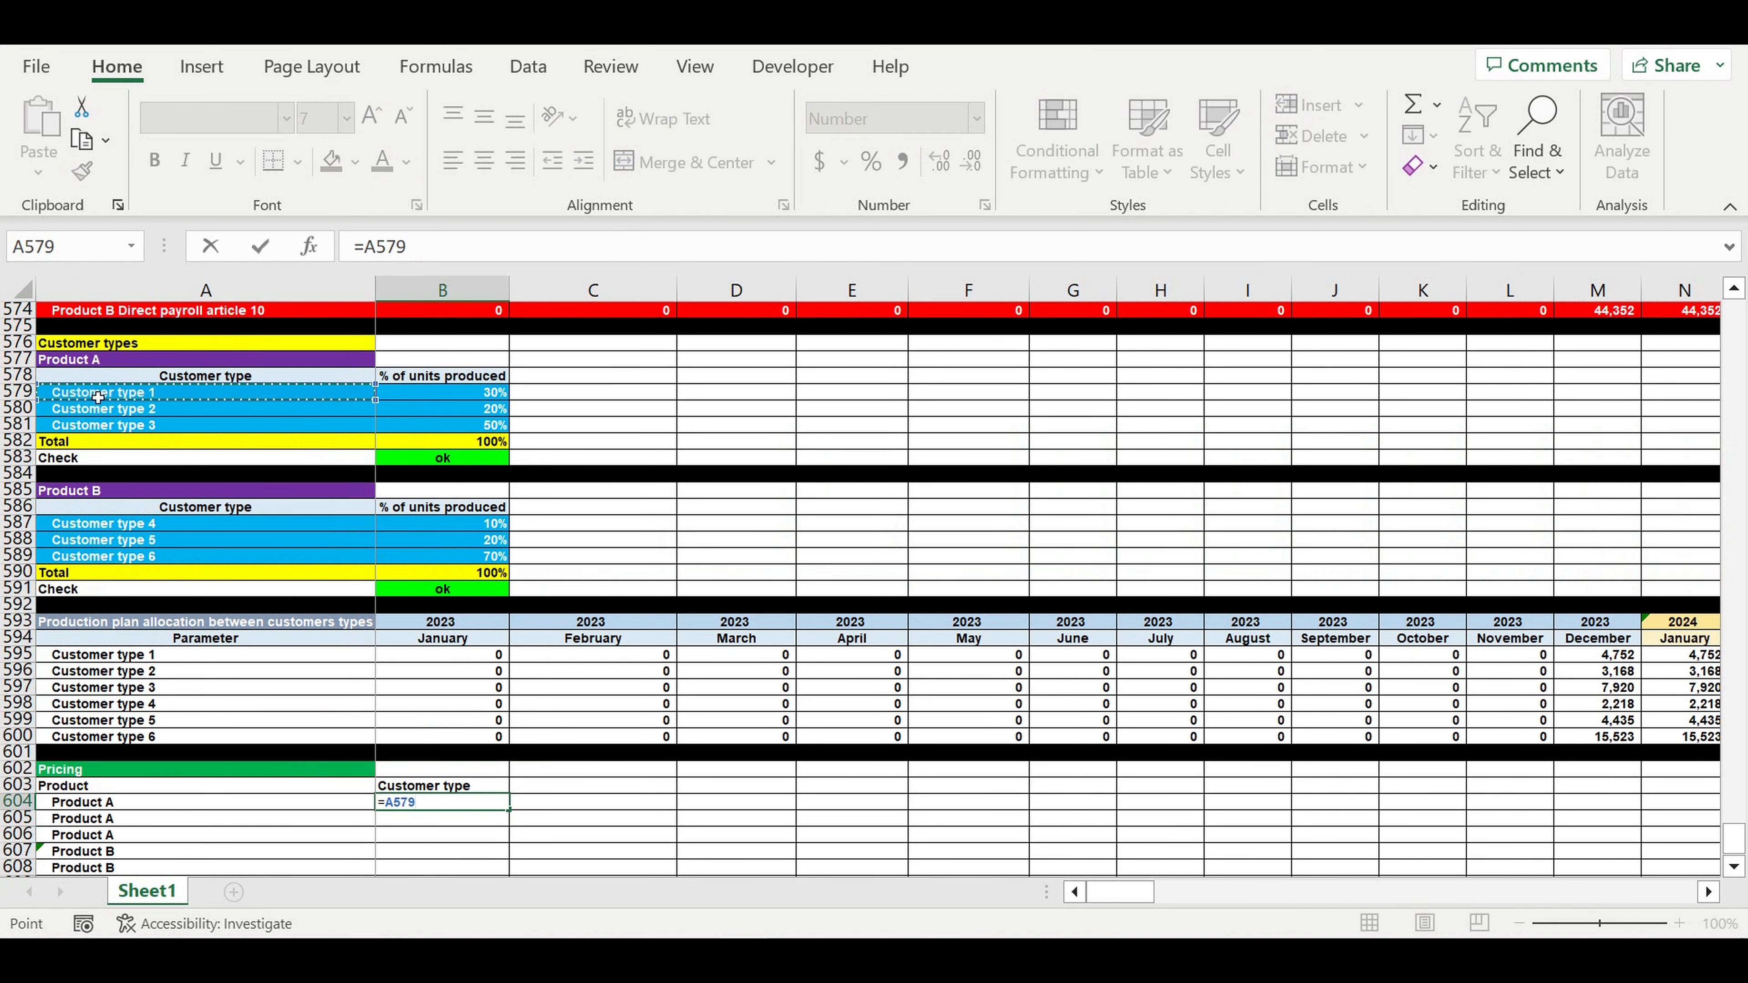
{"action": "key", "text": "Return"}
{"action": "scroll", "coordinate": [534, 665], "scroll_direction": "down", "scroll_amount": 3}
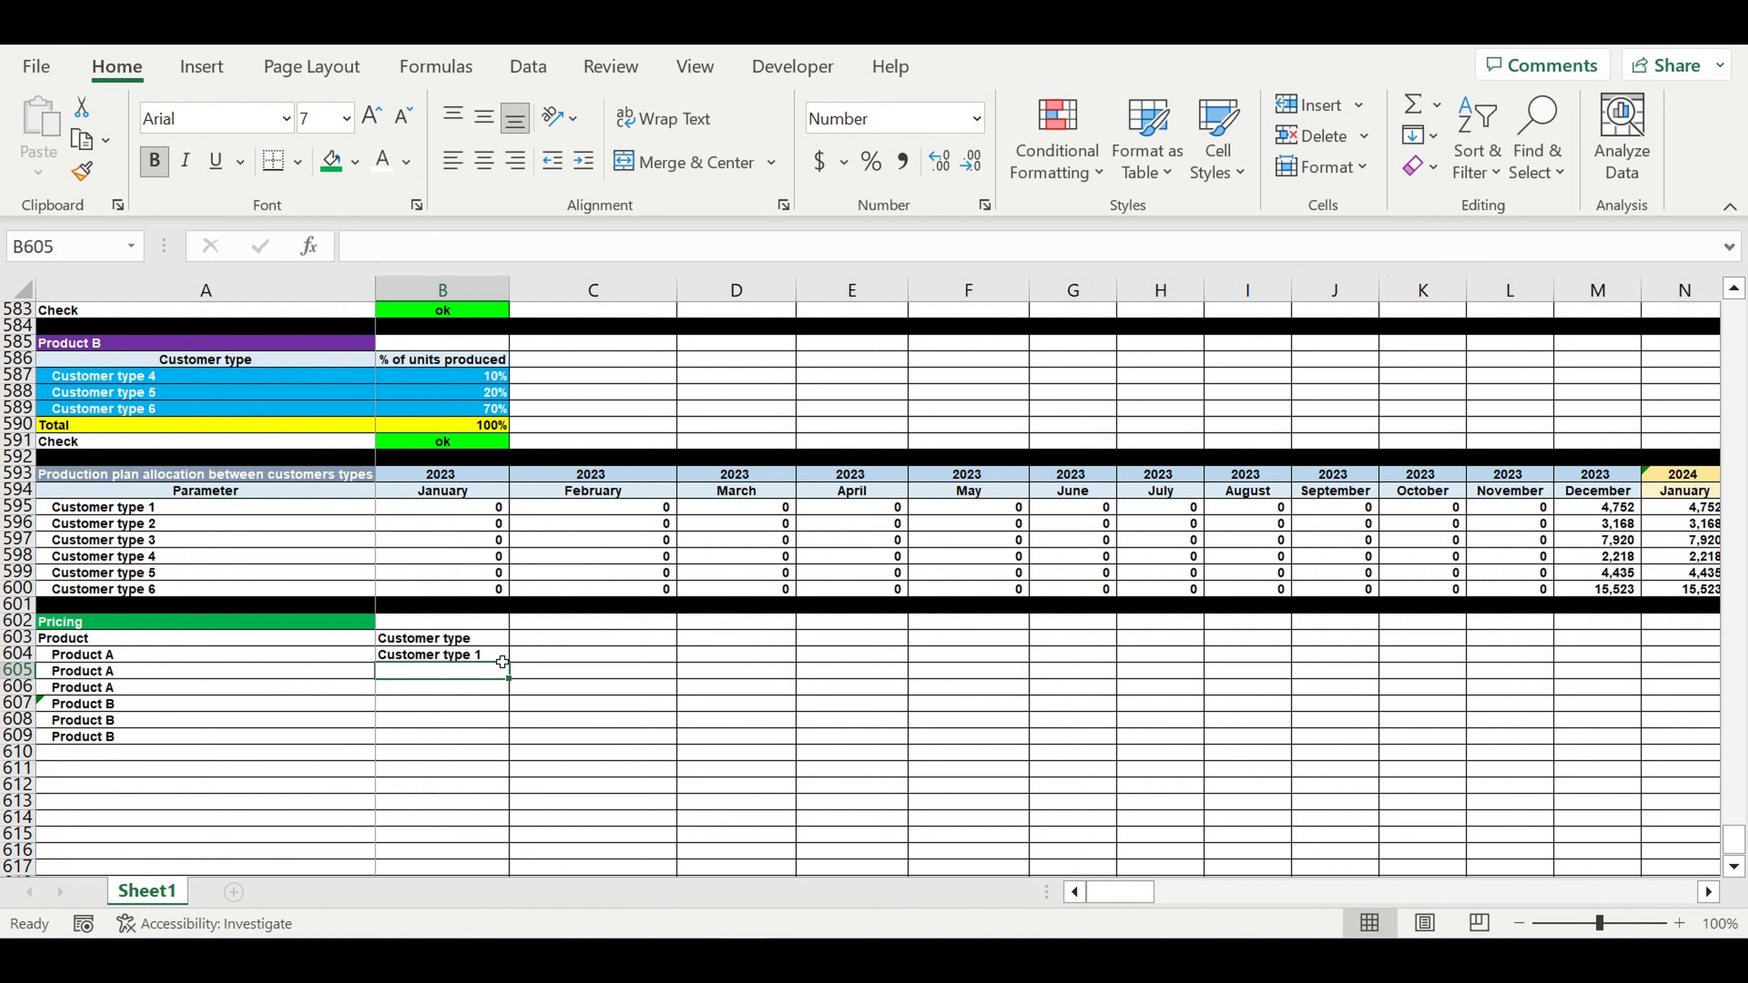
{"action": "left_click", "coordinate": [467, 656]}
{"action": "left_click_drag", "start_coordinate": [509, 662], "coordinate": [497, 690]}
- Link B607 to Customer type 4 with =A587 and fill down to B609
{"action": "left_click", "coordinate": [415, 709]}
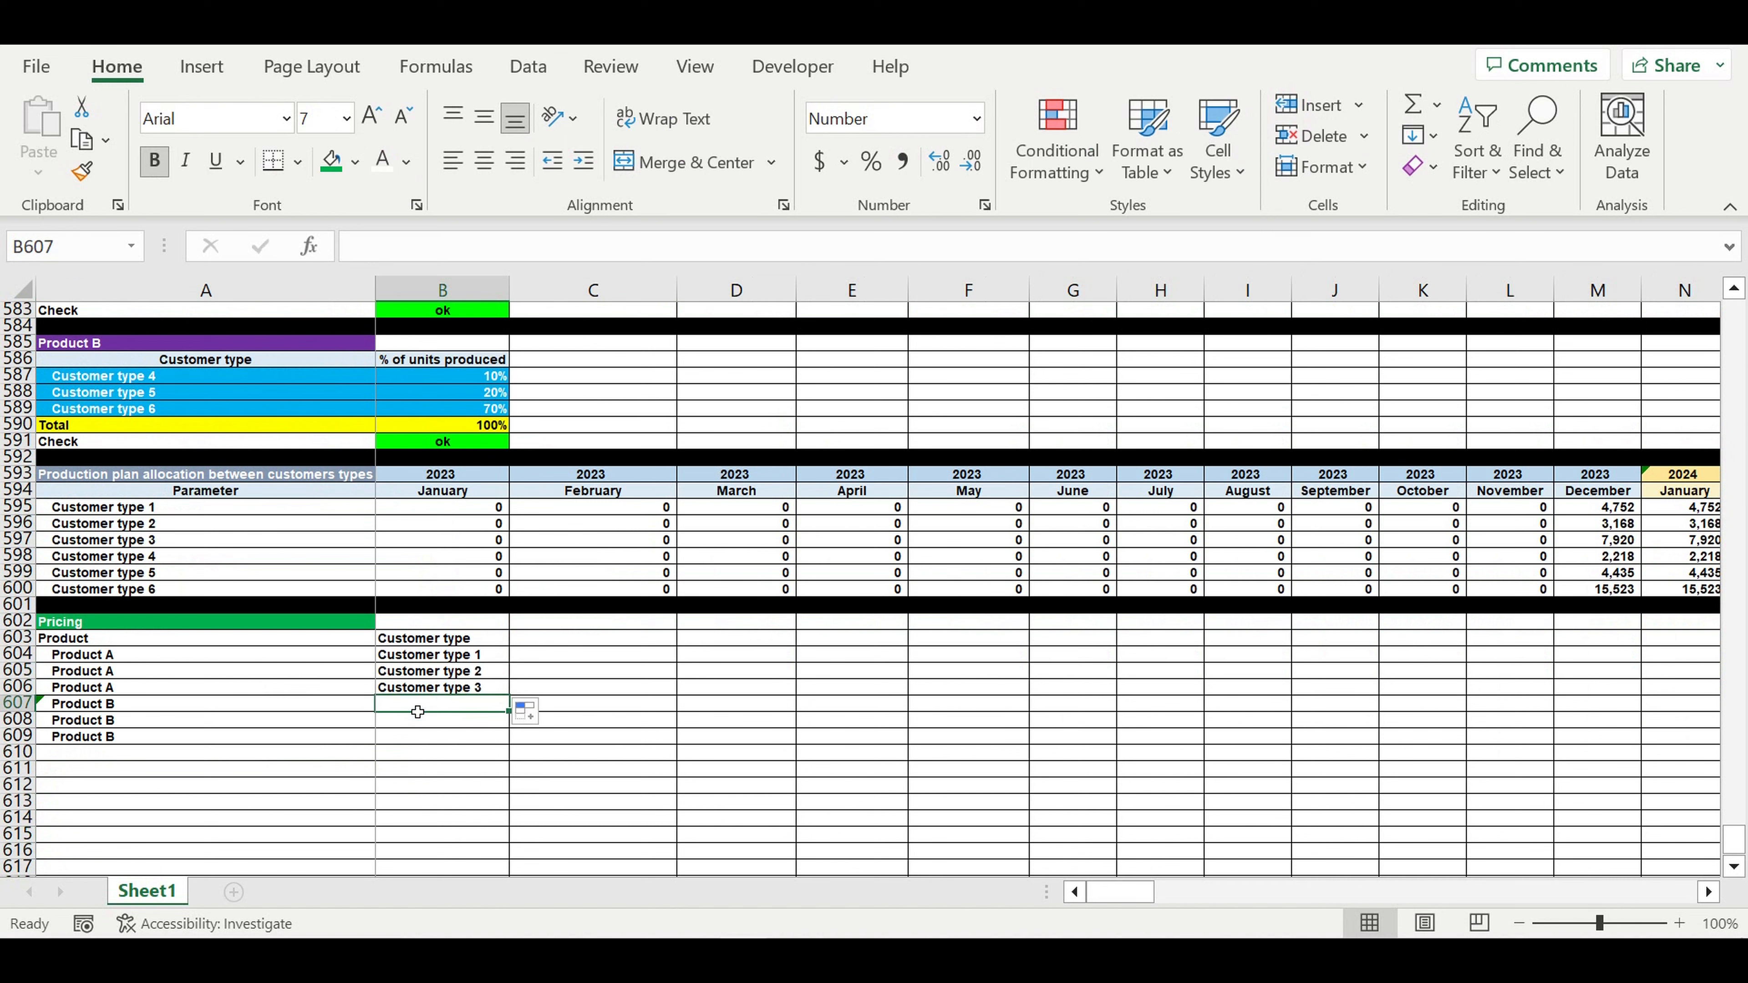
{"action": "type", "text": "="}
{"action": "left_click", "coordinate": [135, 378]}
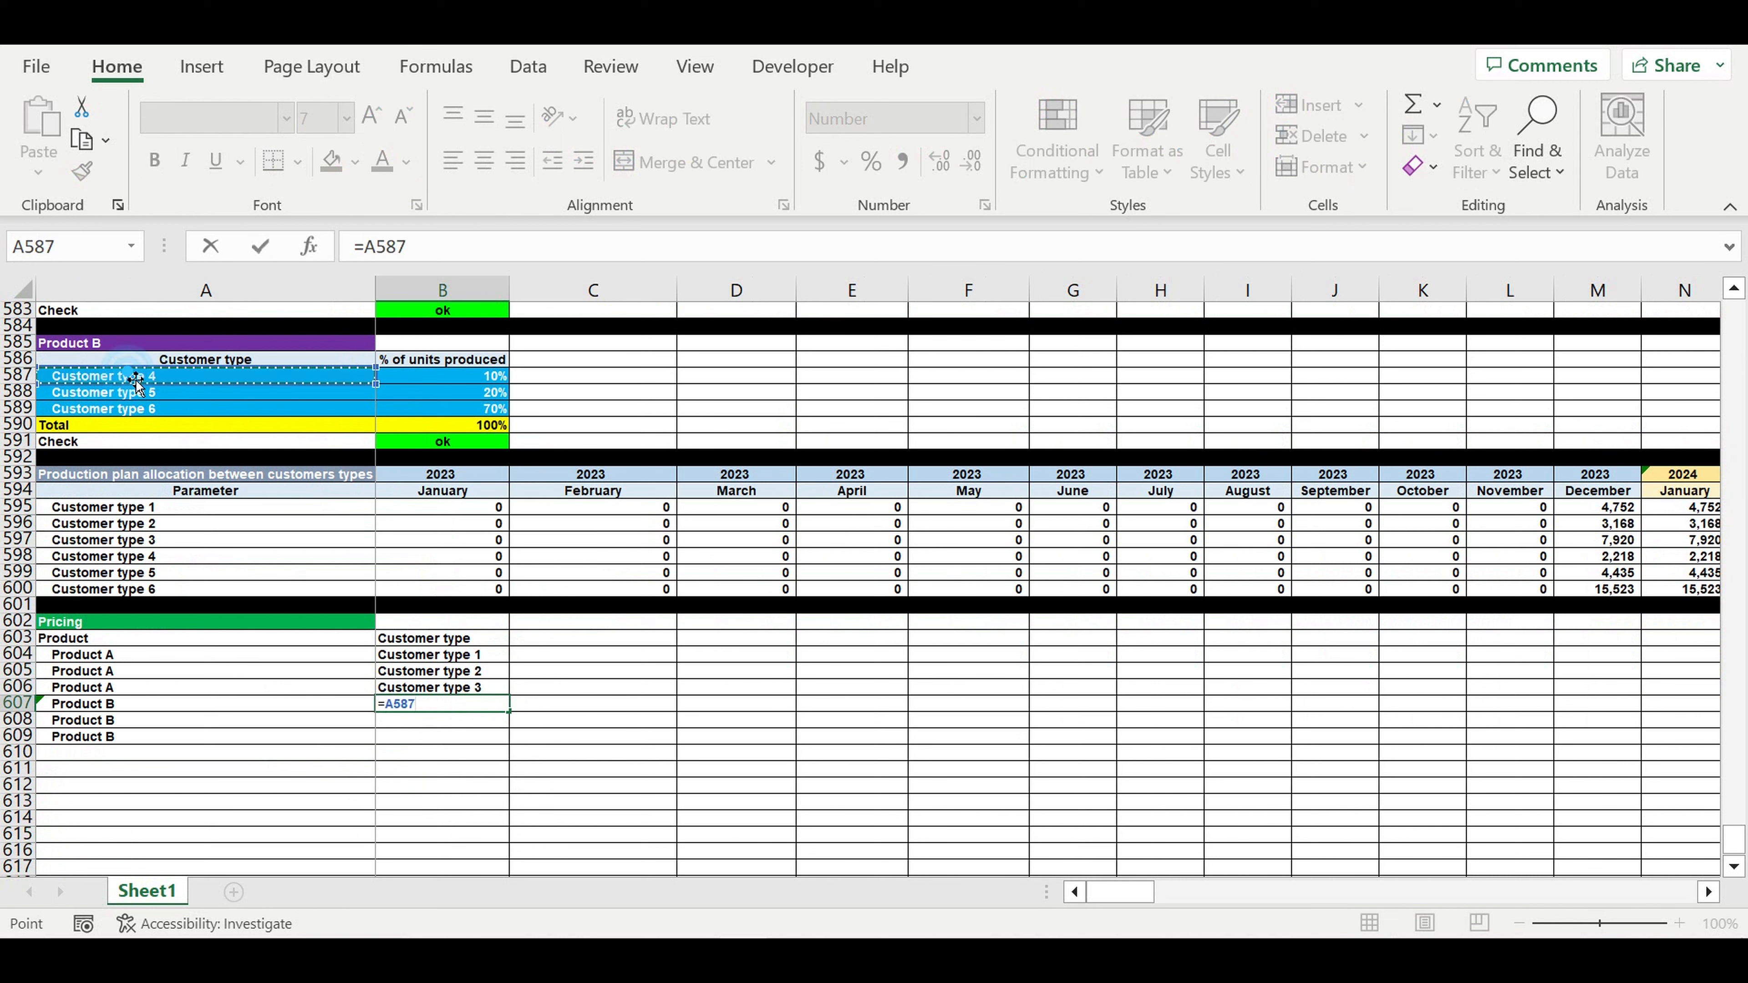
{"action": "key", "text": "Return"}
{"action": "left_click", "coordinate": [461, 704]}
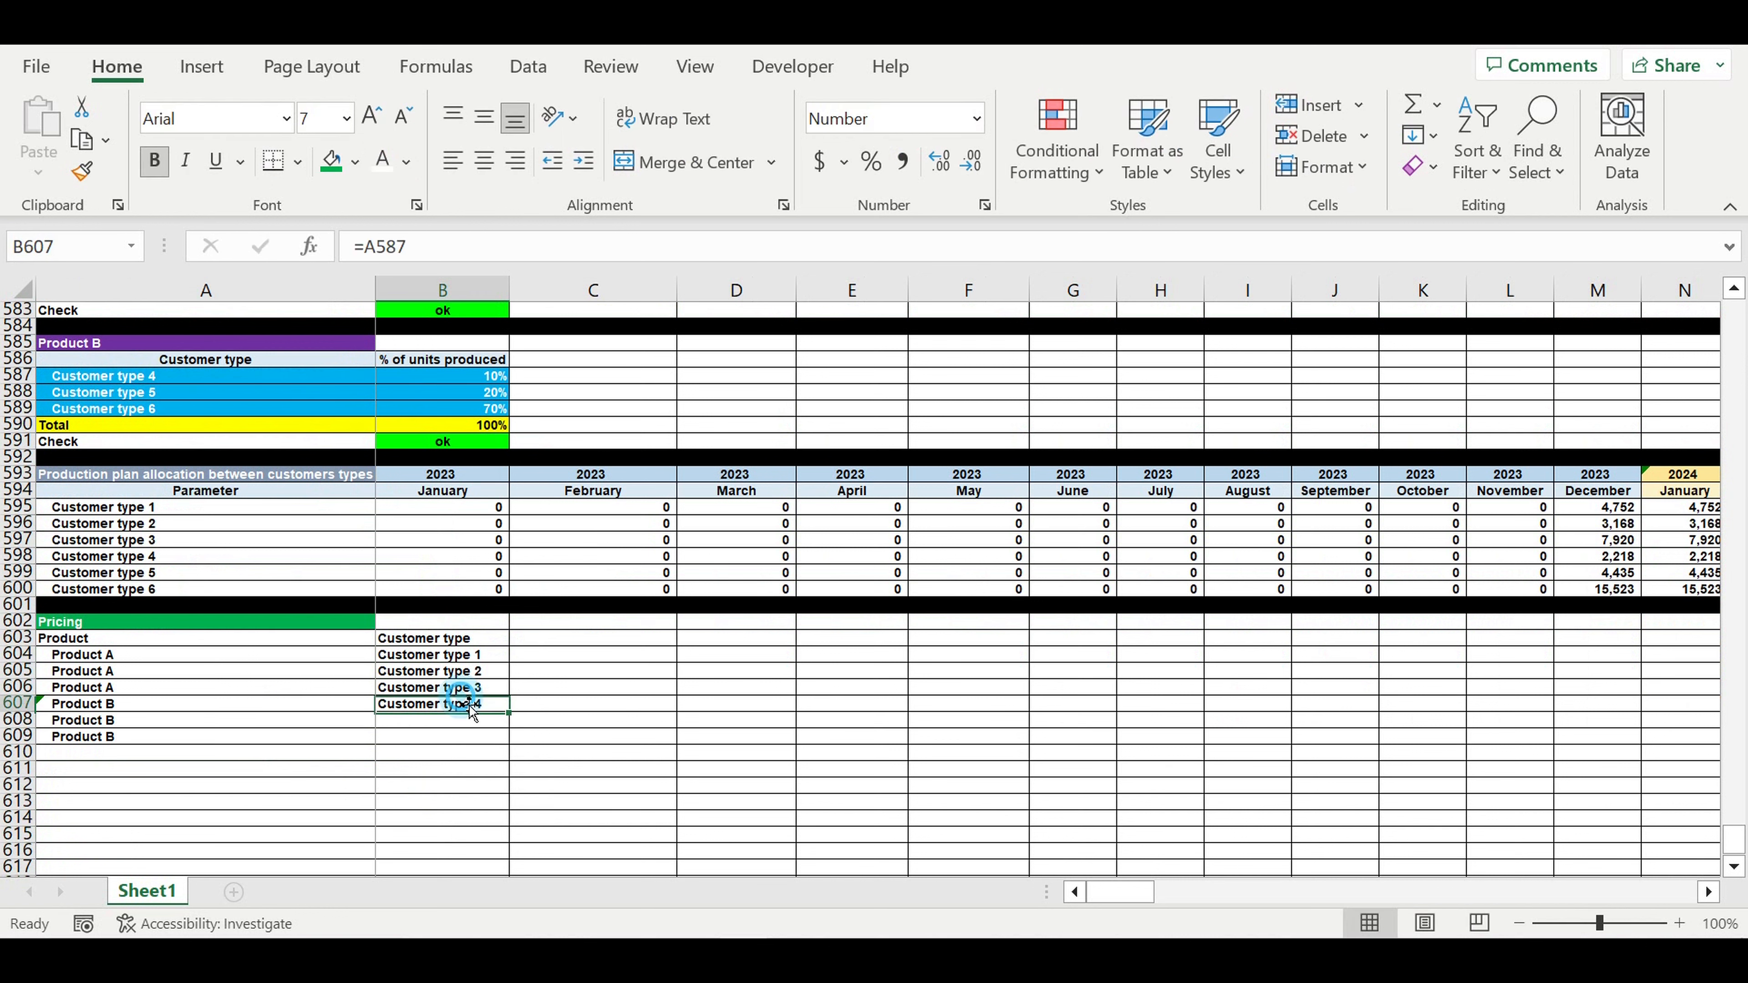
{"action": "left_click_drag", "start_coordinate": [514, 721], "coordinate": [503, 745]}
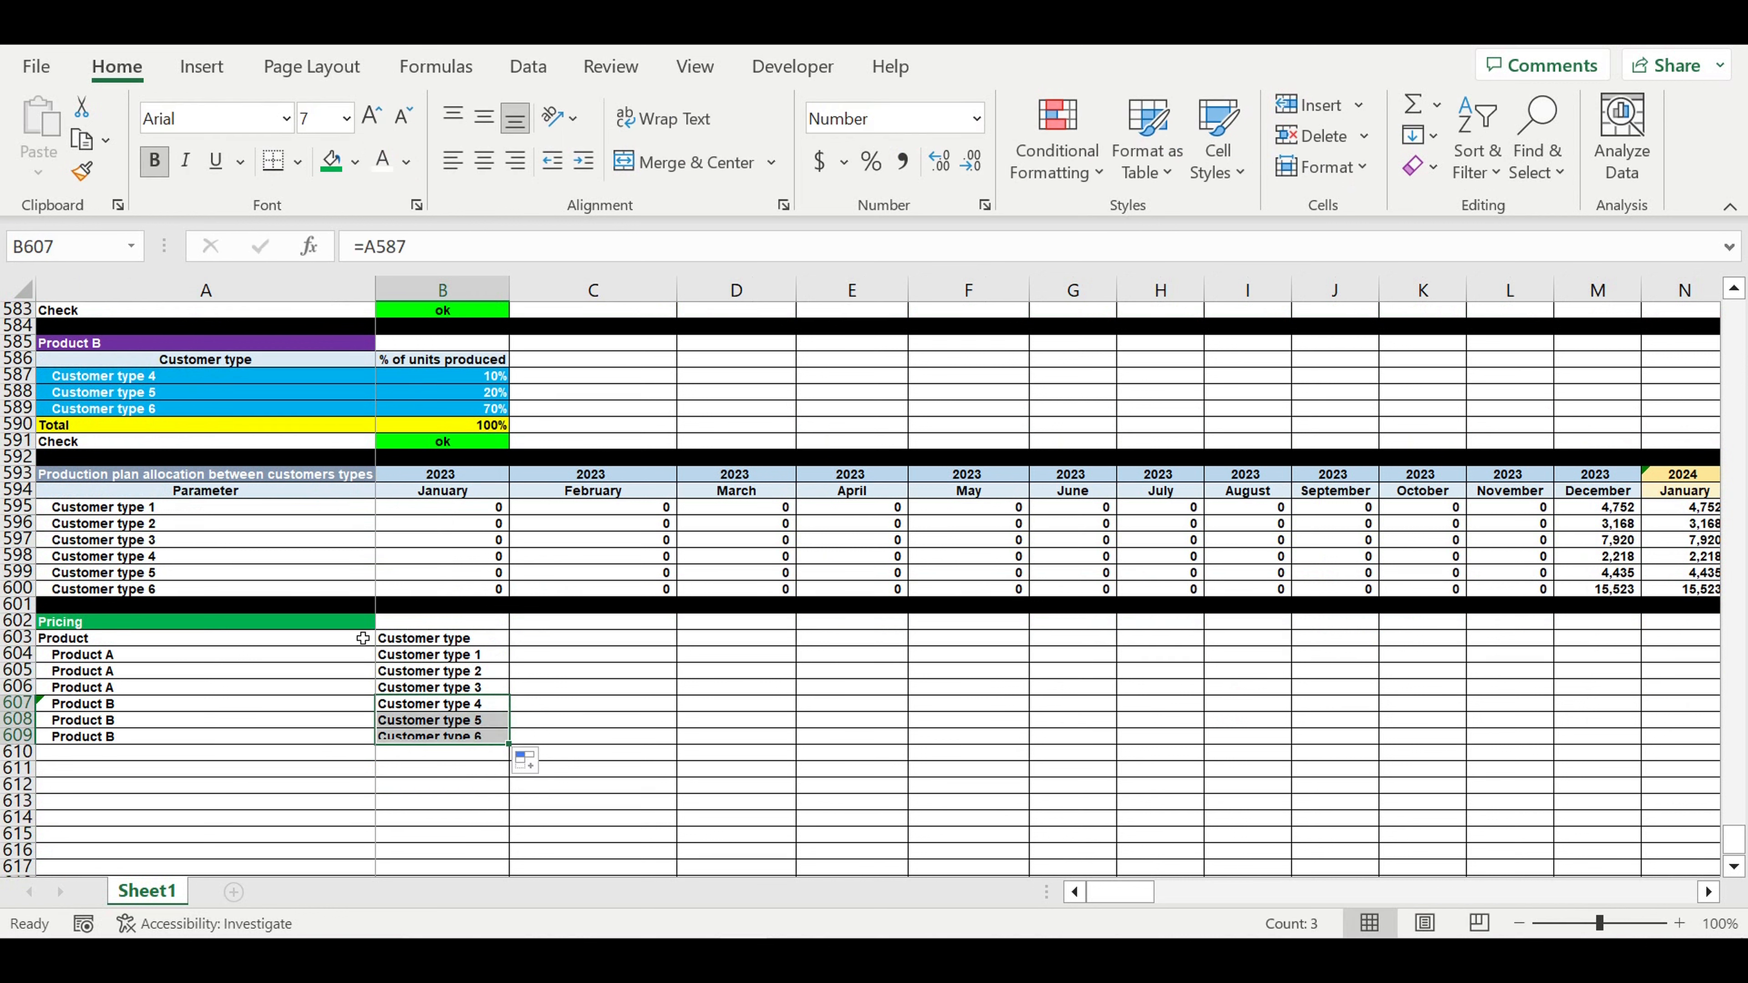
{"action": "left_click_drag", "start_coordinate": [362, 637], "coordinate": [441, 638]}
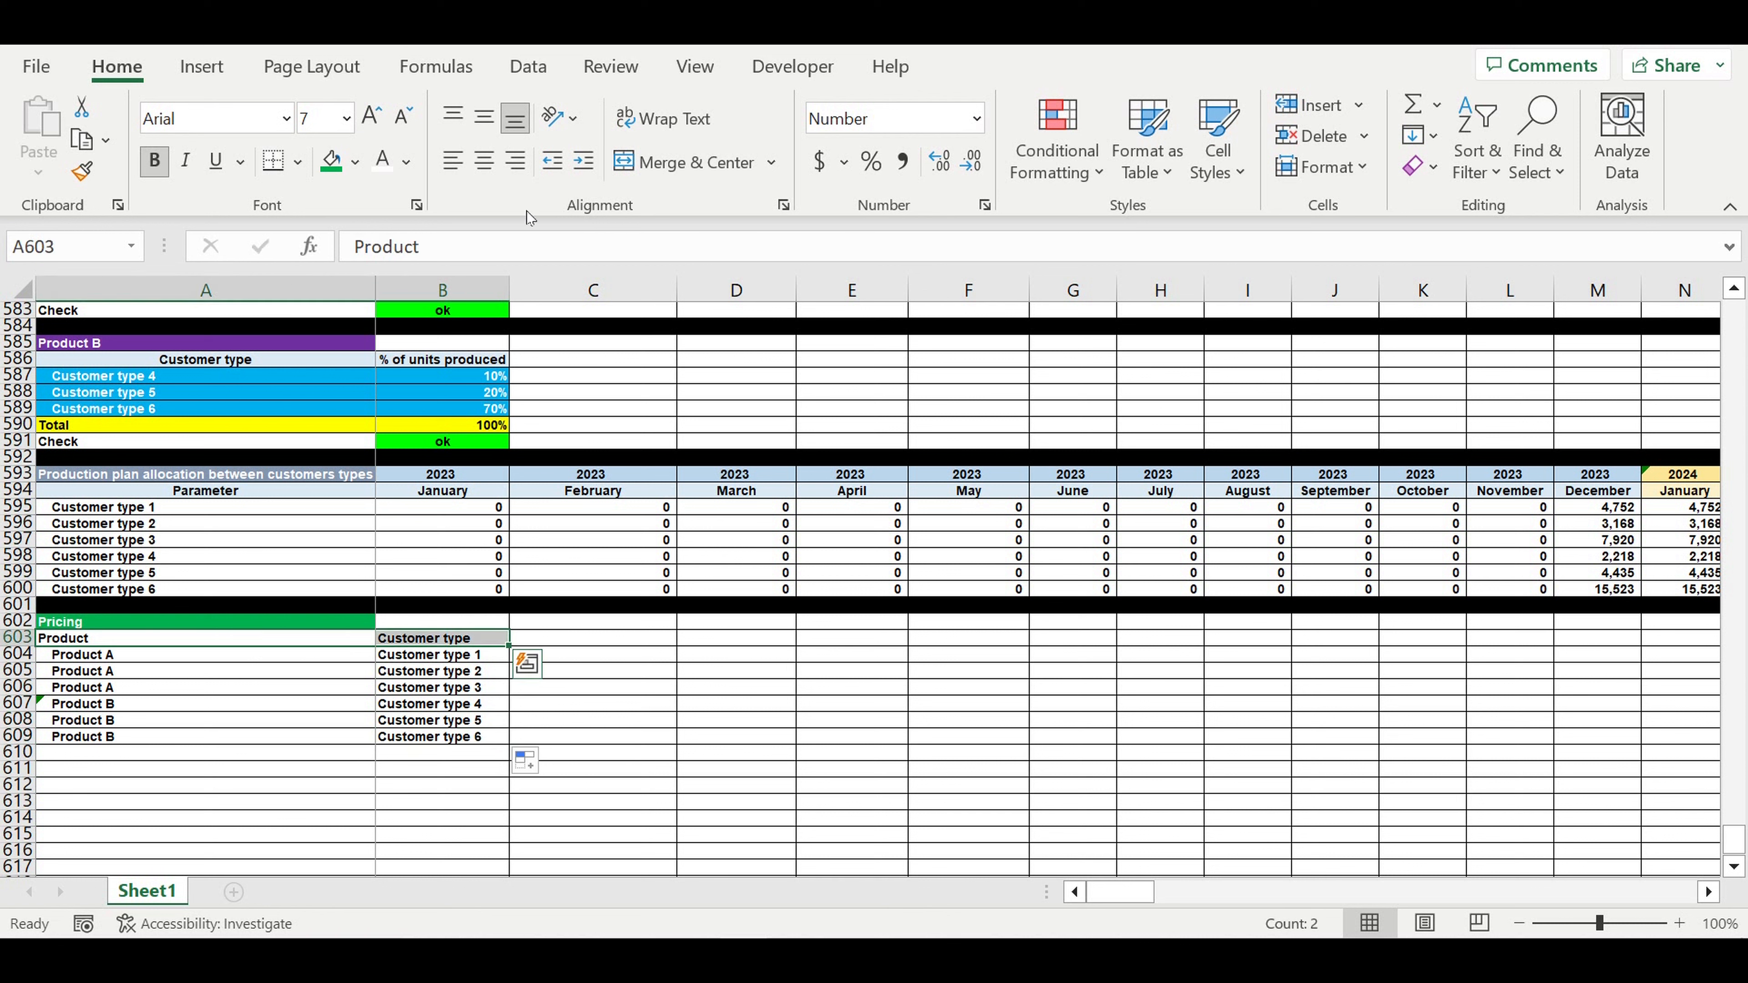
- Centre the Product and Customer type headings and shade them light blue
{"action": "left_click", "coordinate": [485, 171]}
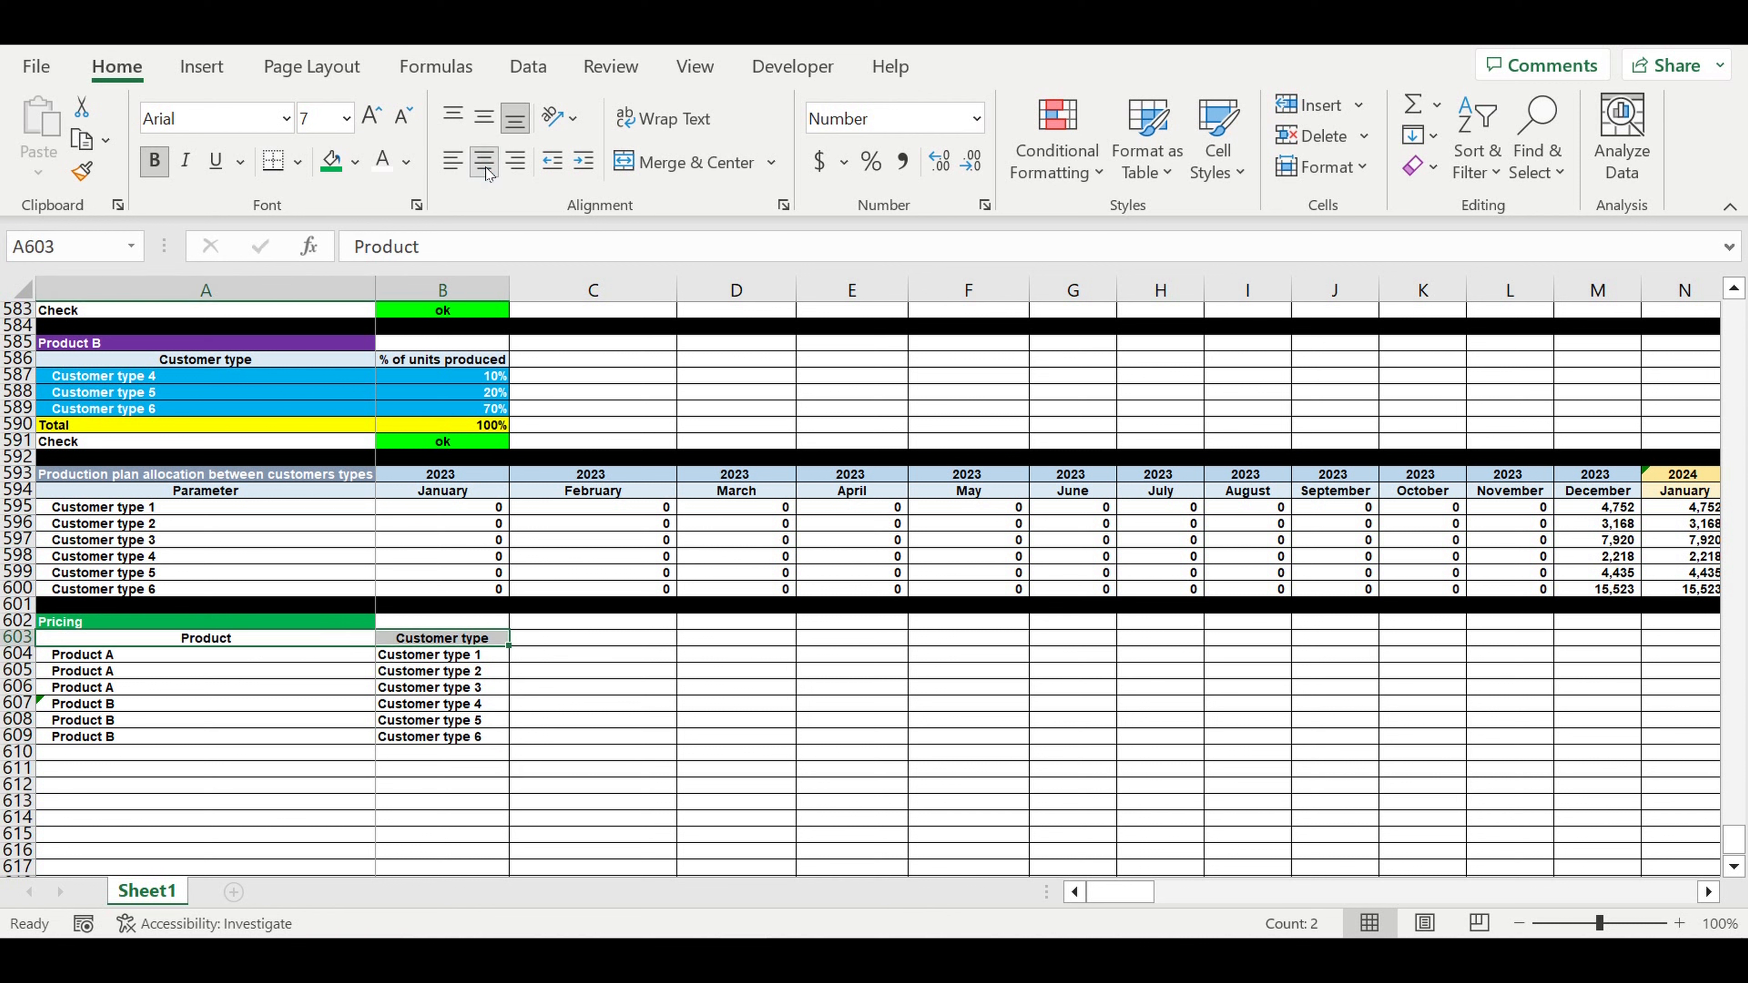
{"action": "left_click", "coordinate": [355, 162]}
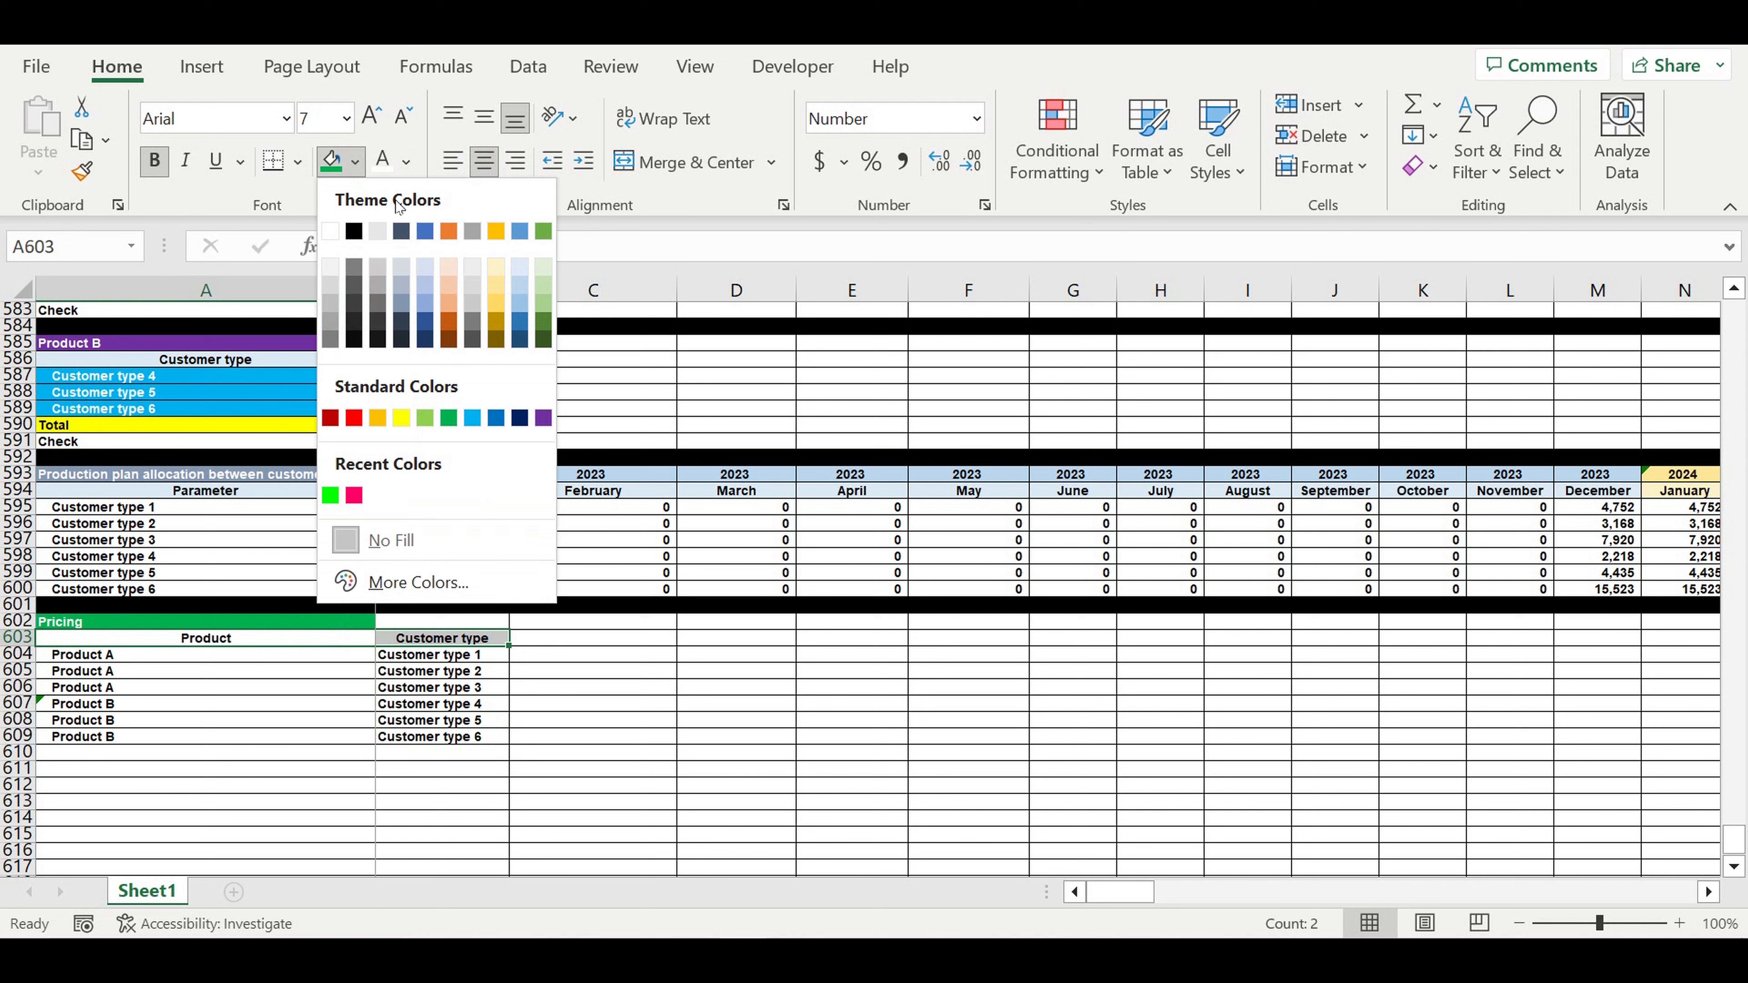
{"action": "left_click", "coordinate": [518, 267]}
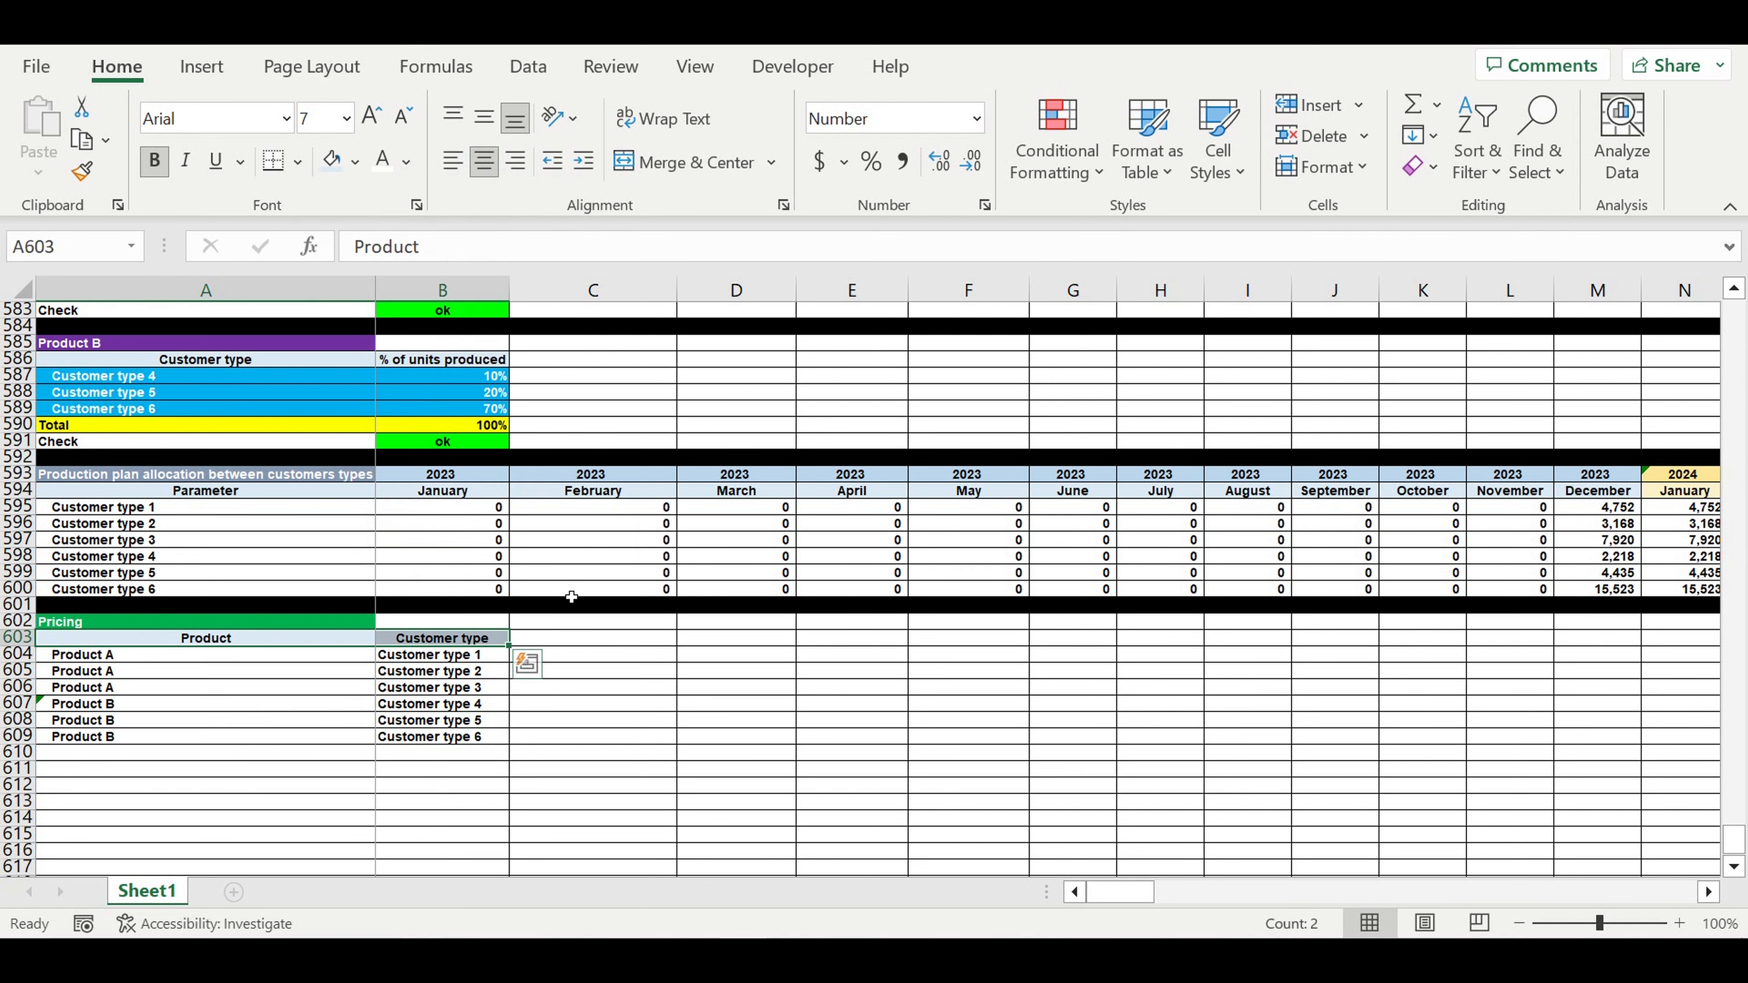
{"action": "left_click", "coordinate": [573, 648]}
- Add a 'Price ($/unit)' heading in C603 with the same header format
{"action": "left_click", "coordinate": [468, 638]}
{"action": "left_click_drag", "start_coordinate": [508, 645], "coordinate": [654, 651]}
{"action": "left_click", "coordinate": [657, 640]}
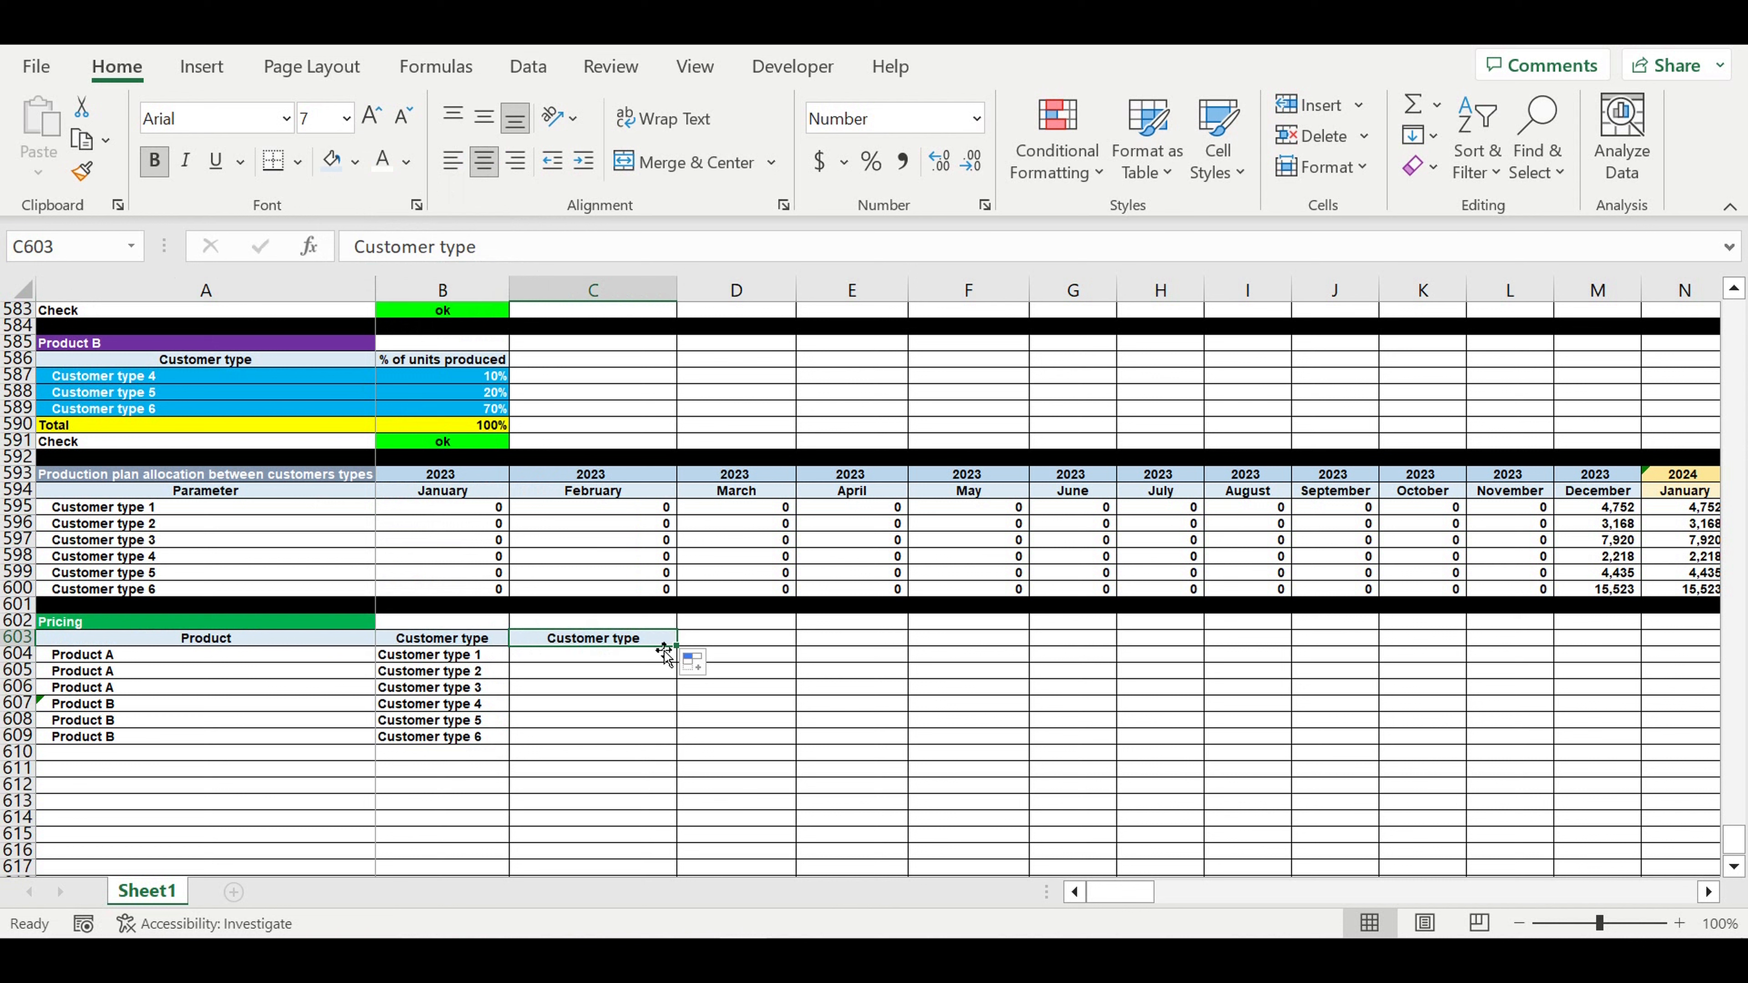
{"action": "type", "text": "Price ($/u"}
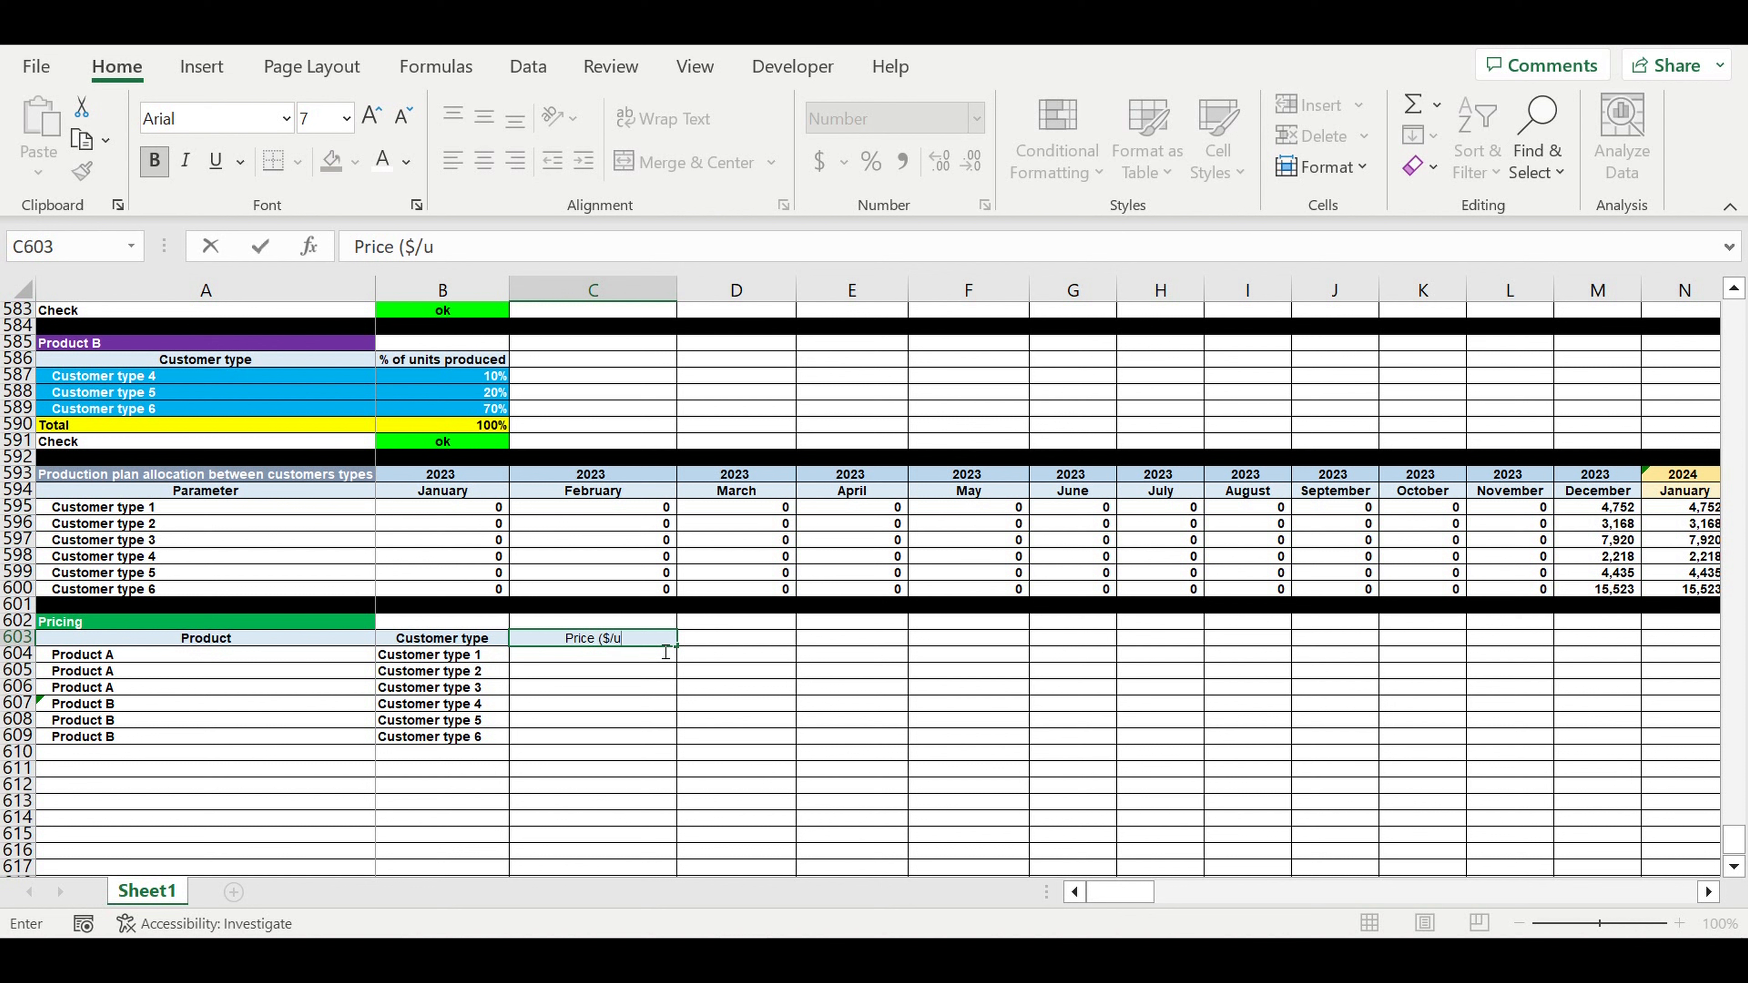
{"action": "type", "text": "nit)"}
{"action": "key", "text": "Return"}
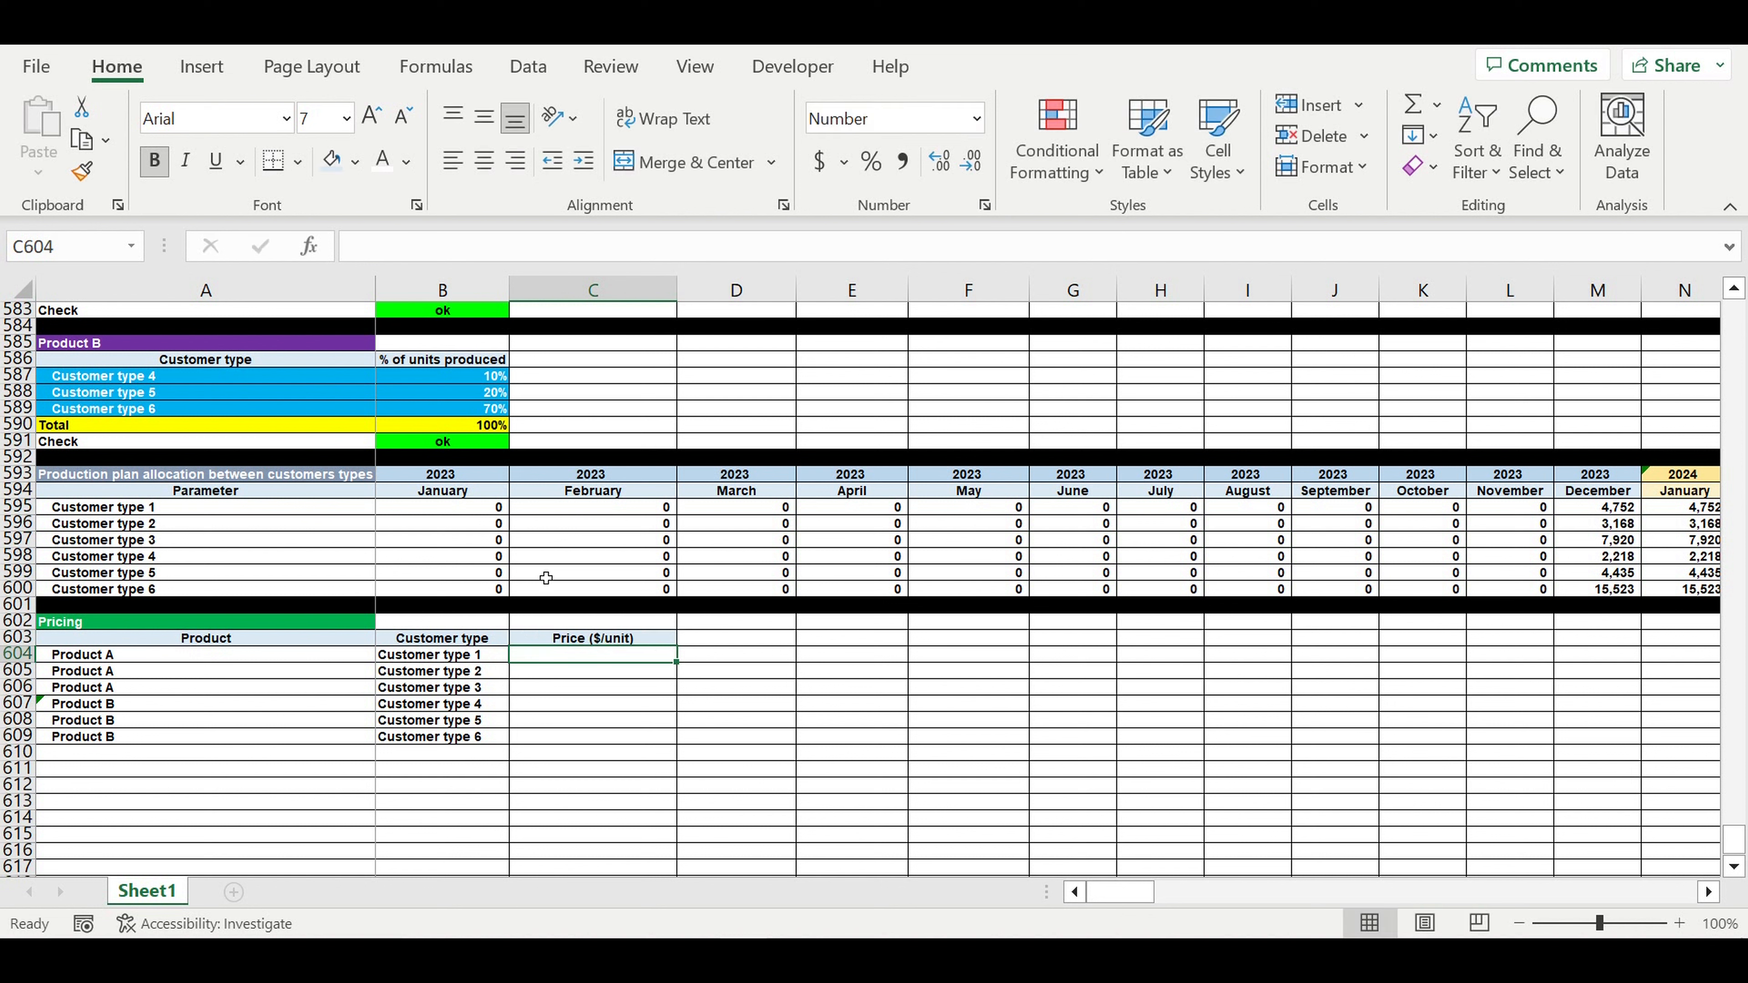
- Shade the six price input cells C604:C609 blue
{"action": "left_click_drag", "start_coordinate": [648, 674], "coordinate": [601, 737]}
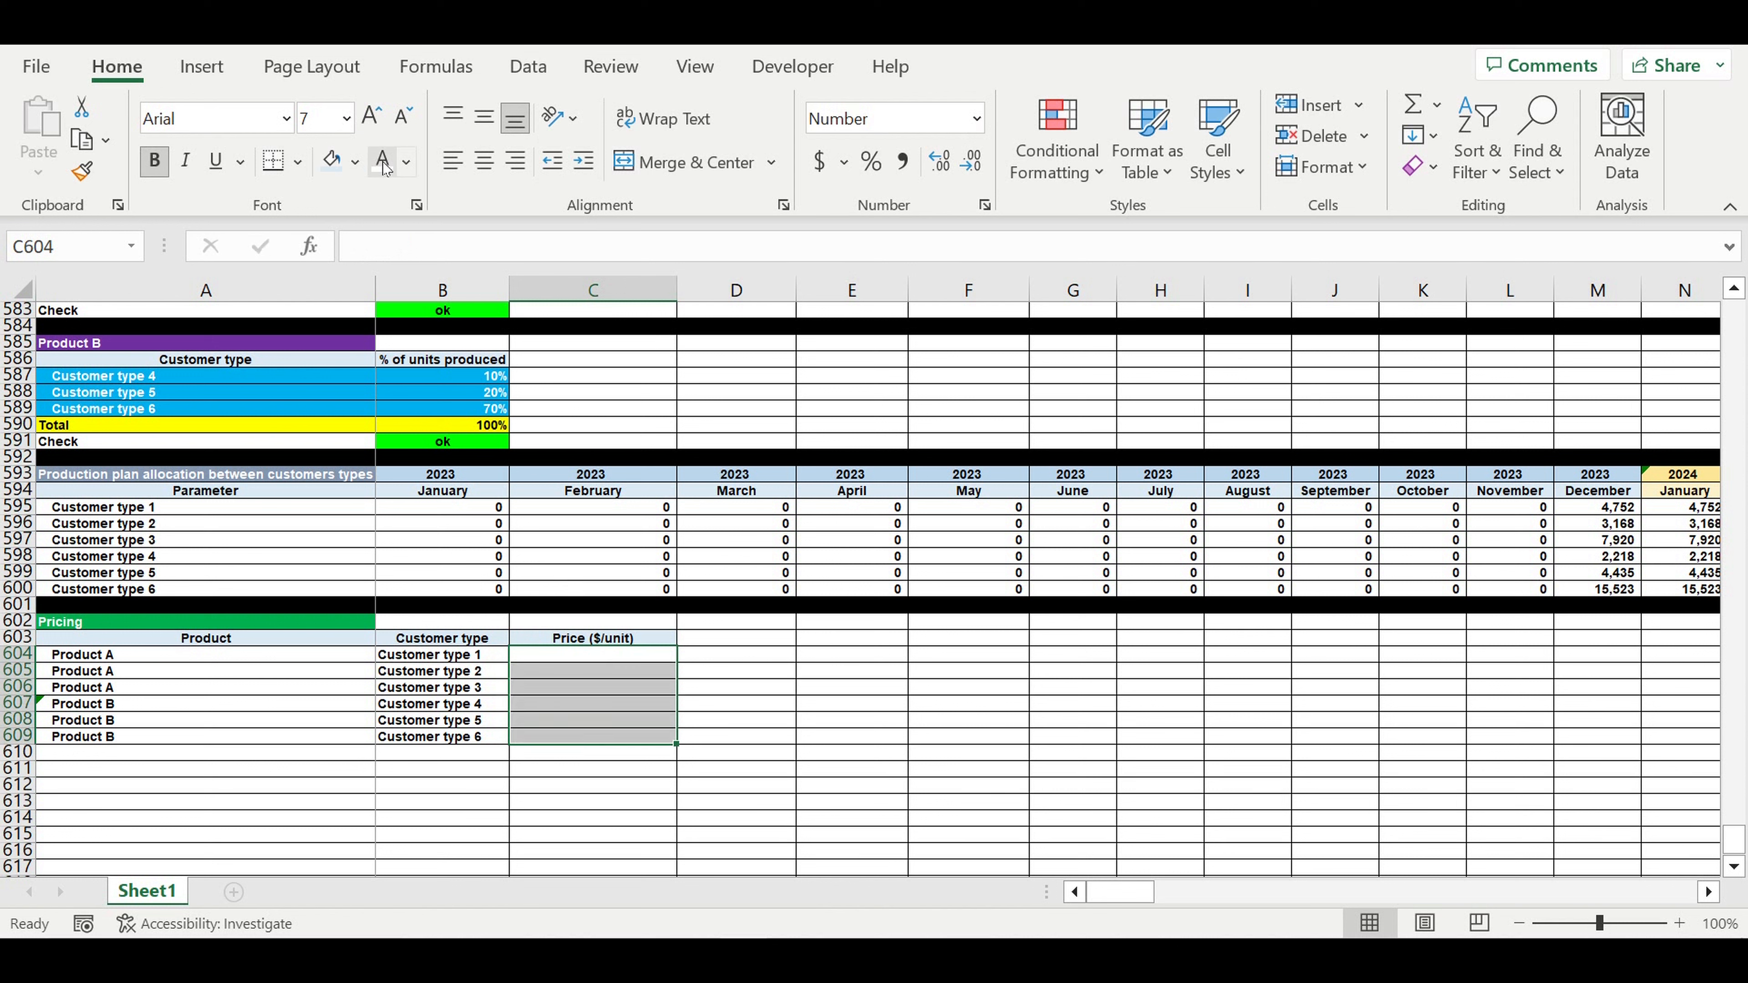
{"action": "left_click", "coordinate": [358, 163]}
{"action": "left_click", "coordinate": [472, 417]}
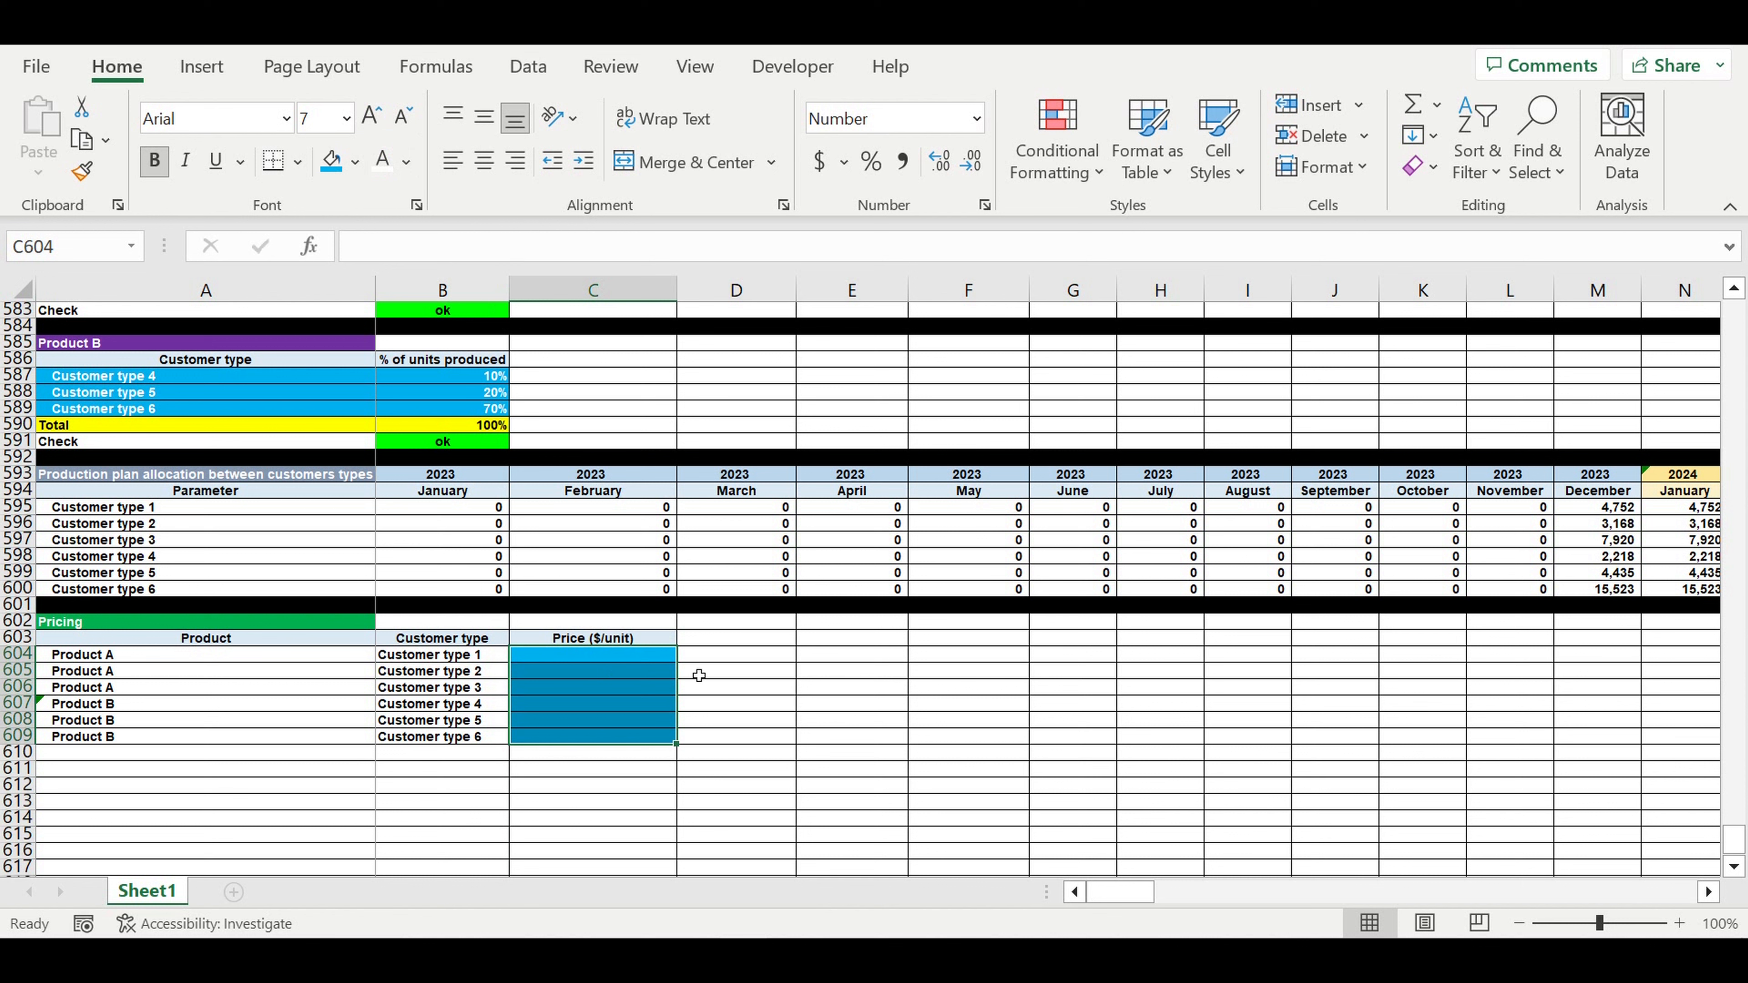
{"action": "left_click", "coordinate": [714, 736]}
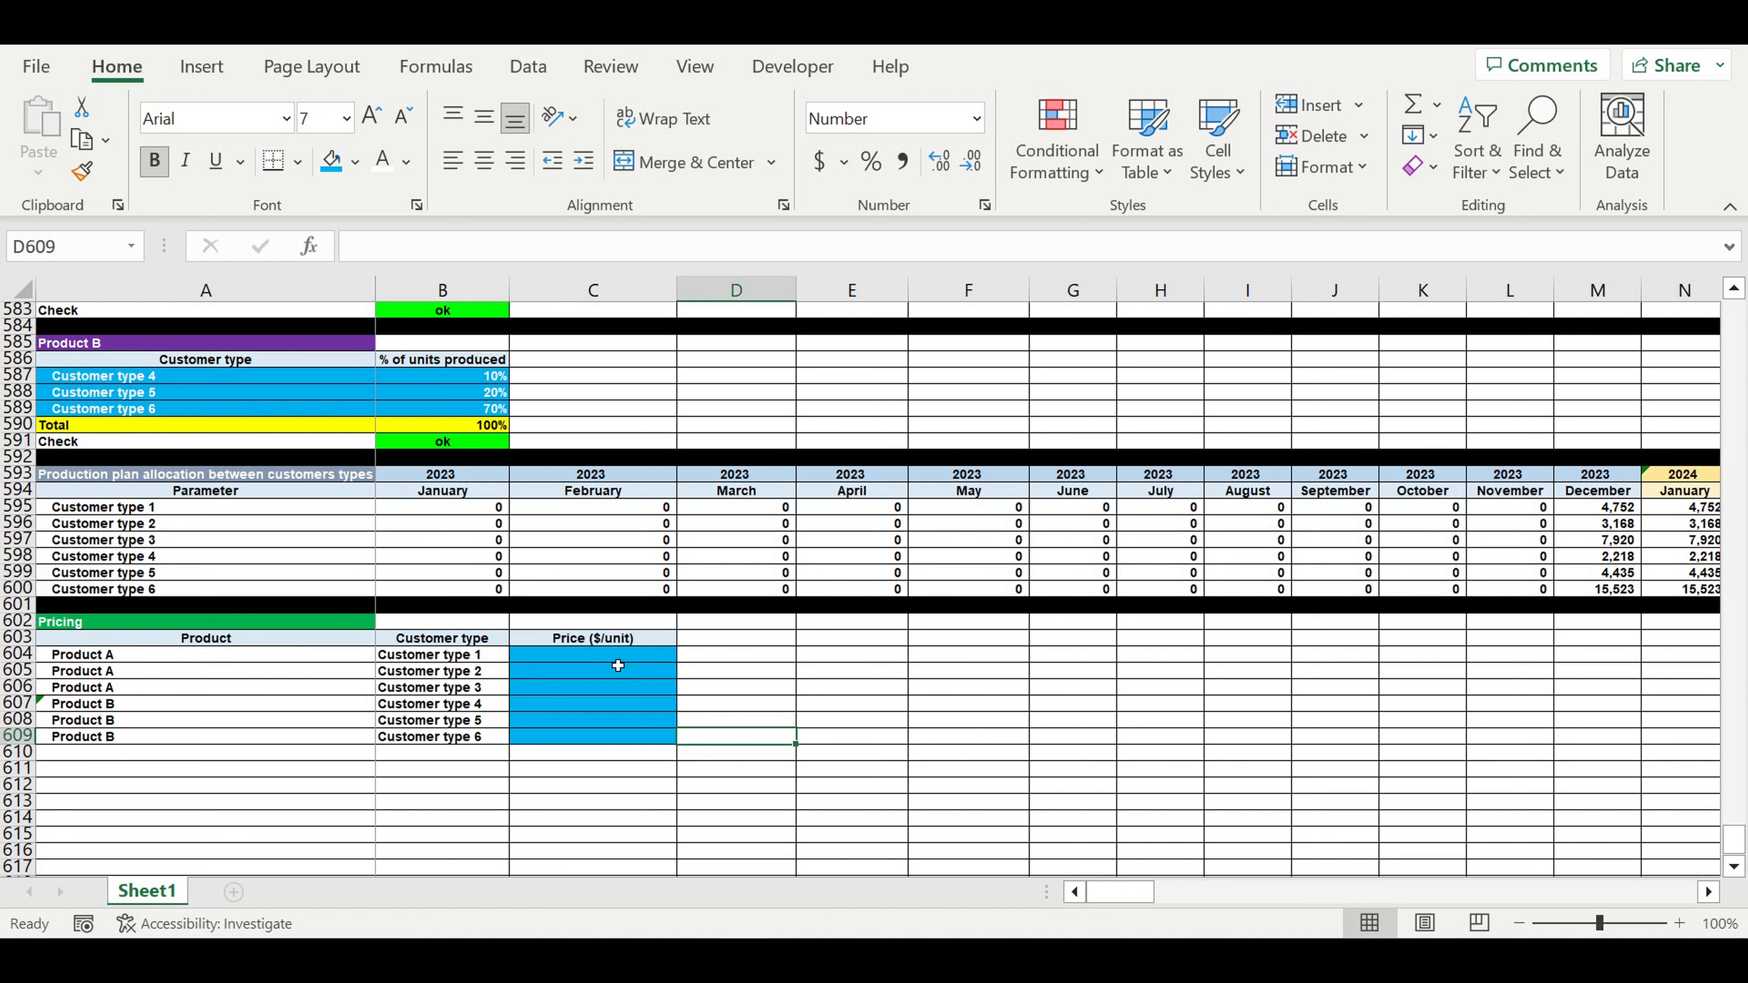
{"action": "left_click", "coordinate": [616, 661]}
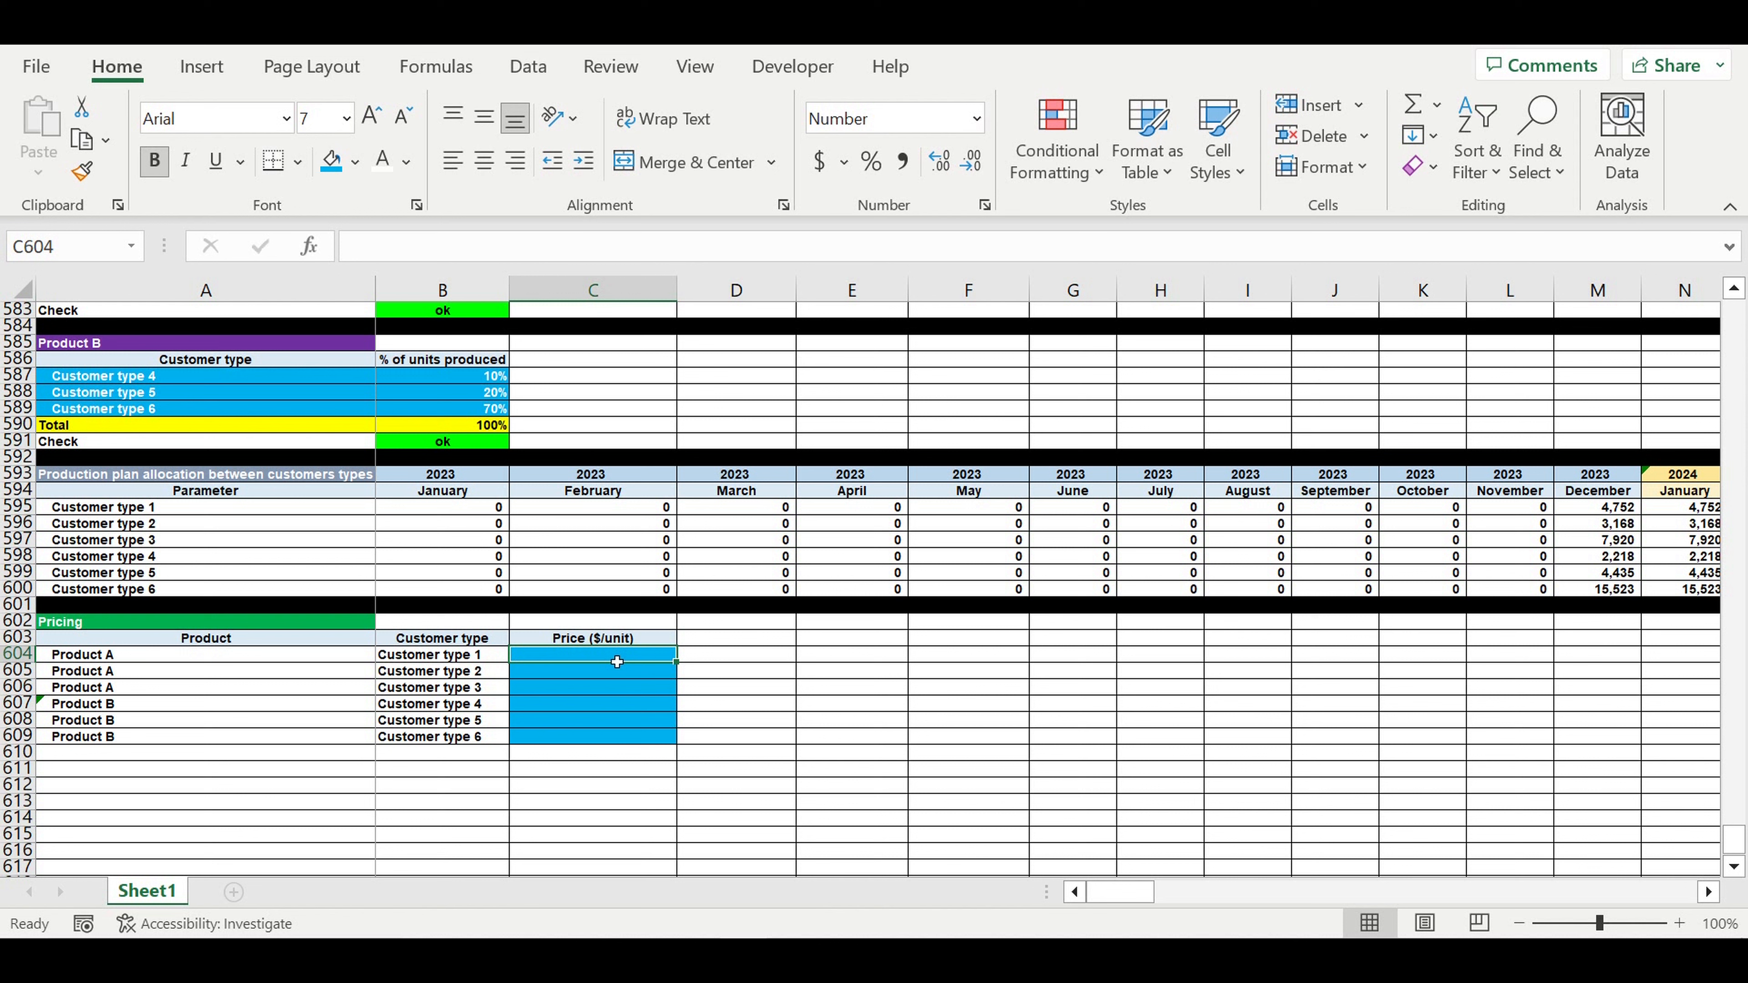
- Enter unit prices 150, 170, 200, 300, 320 and 350 in C604:C609
{"action": "type", "text": "150"}
{"action": "key", "text": "Return"}
{"action": "type", "text": "170"}
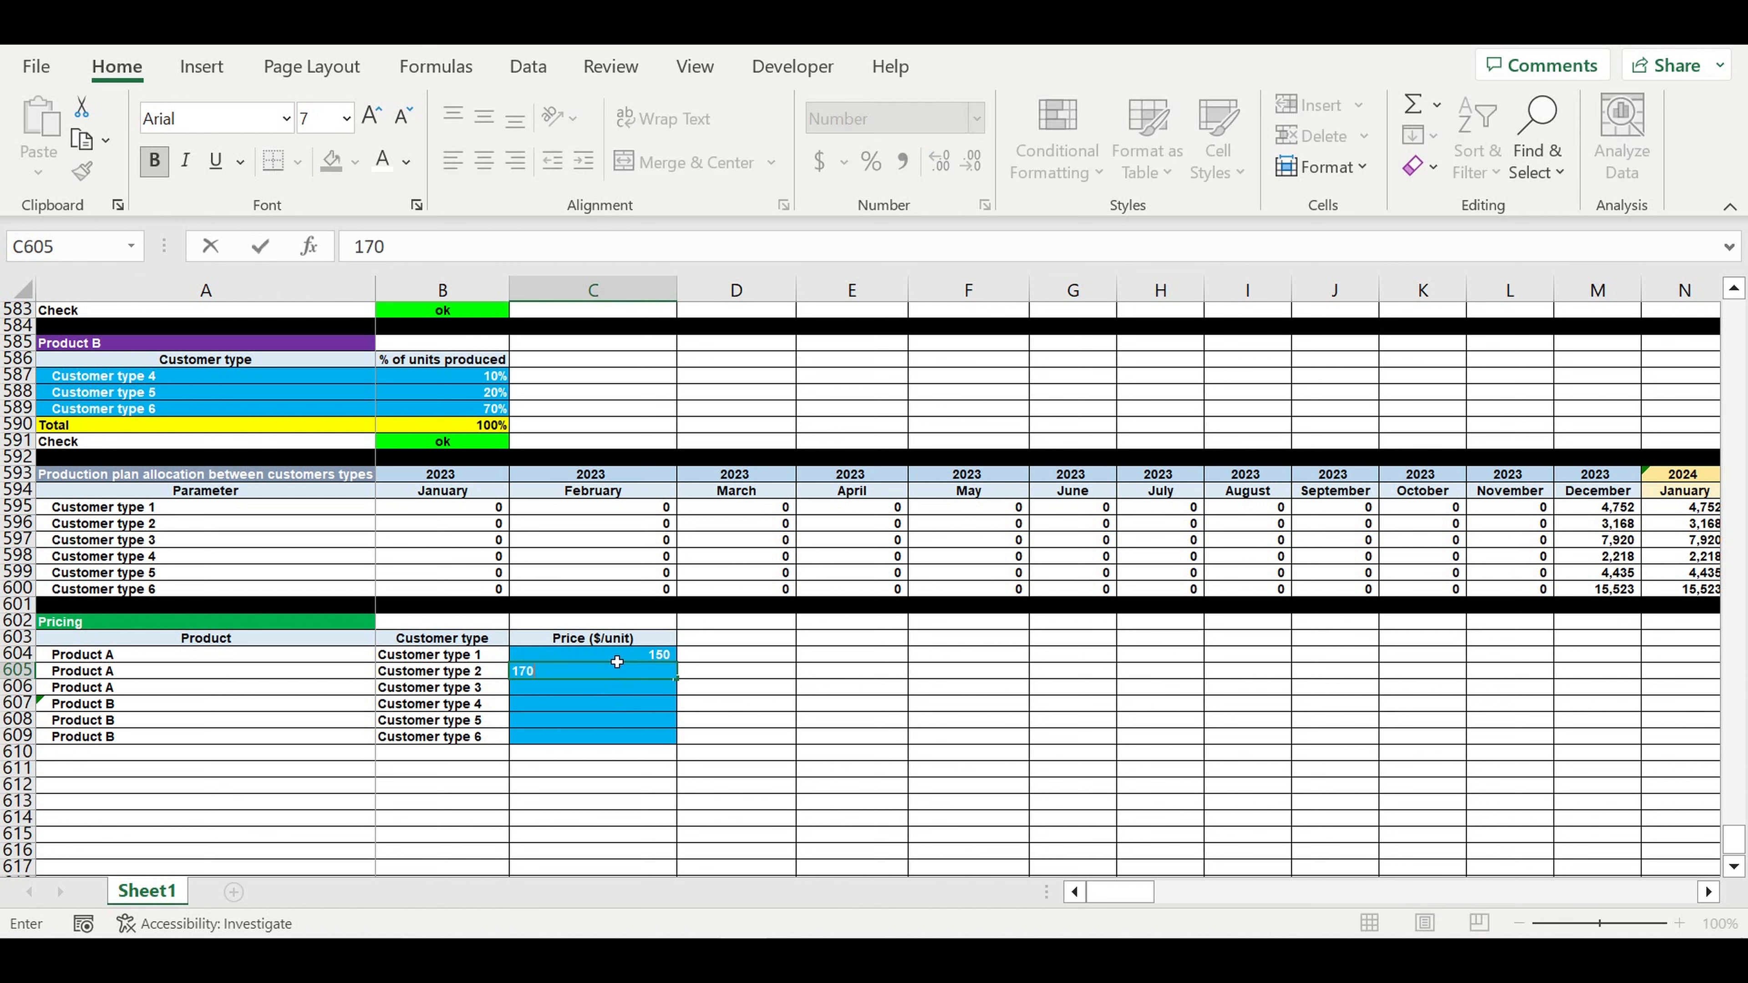
{"action": "key", "text": "Return"}
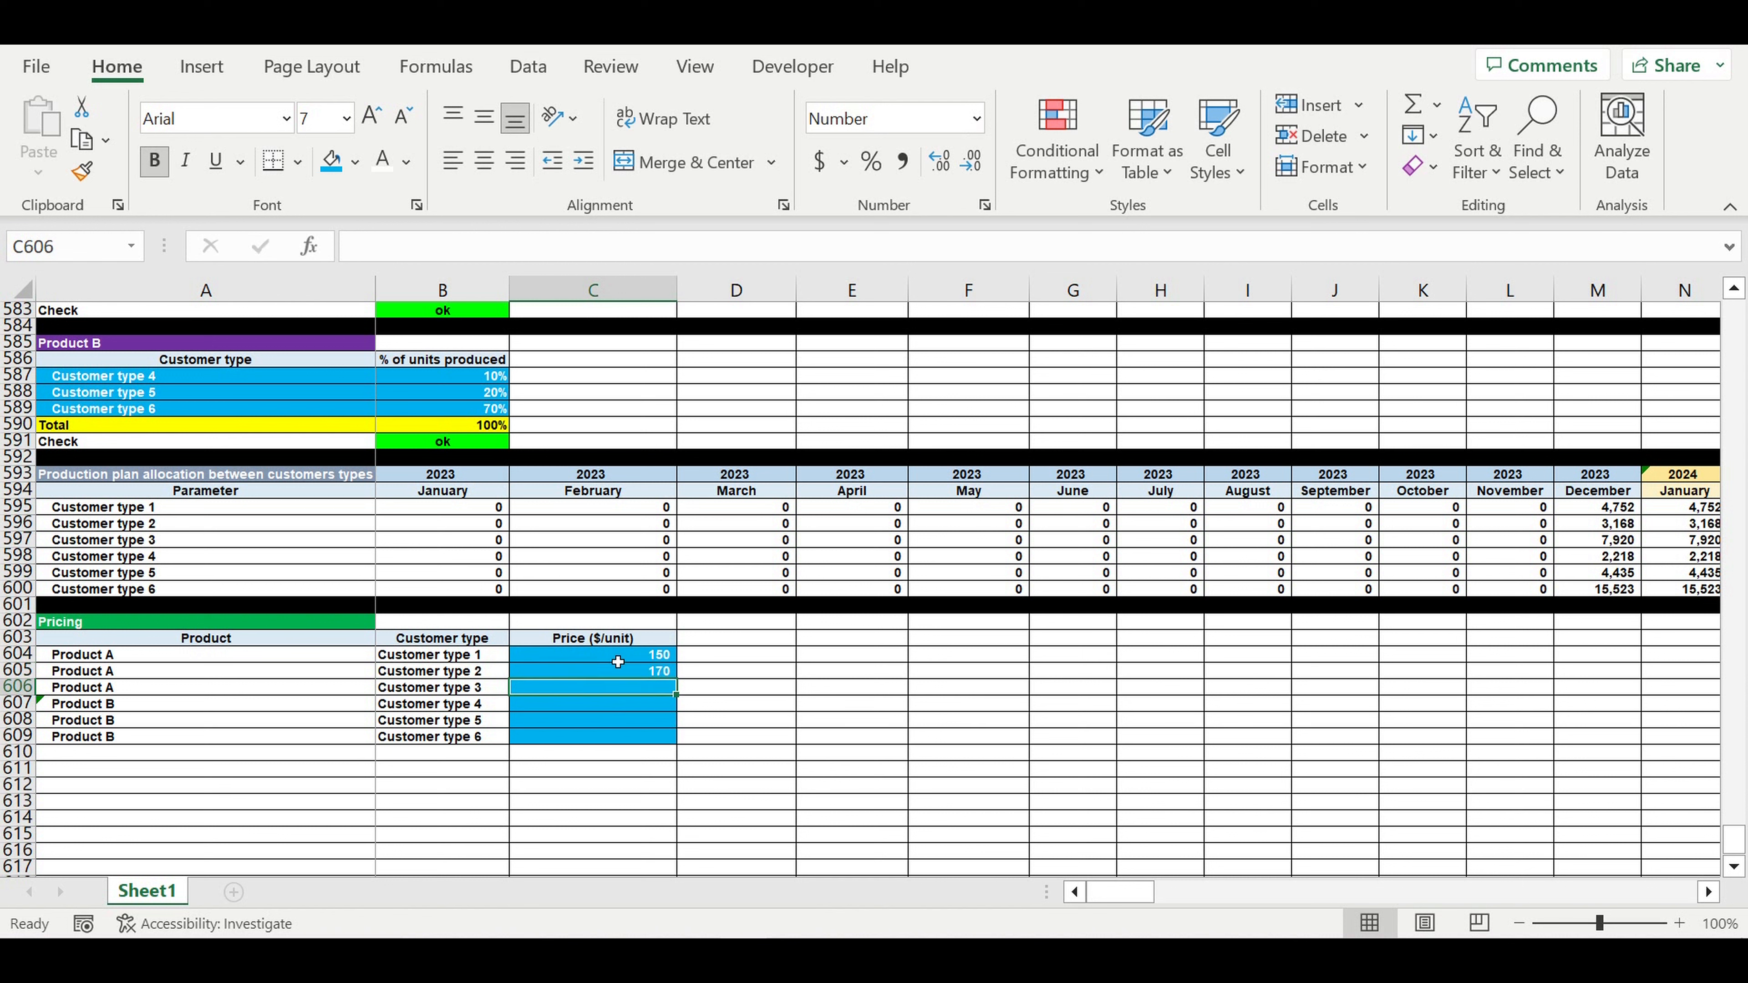
{"action": "type", "text": "200"}
{"action": "key", "text": "Return"}
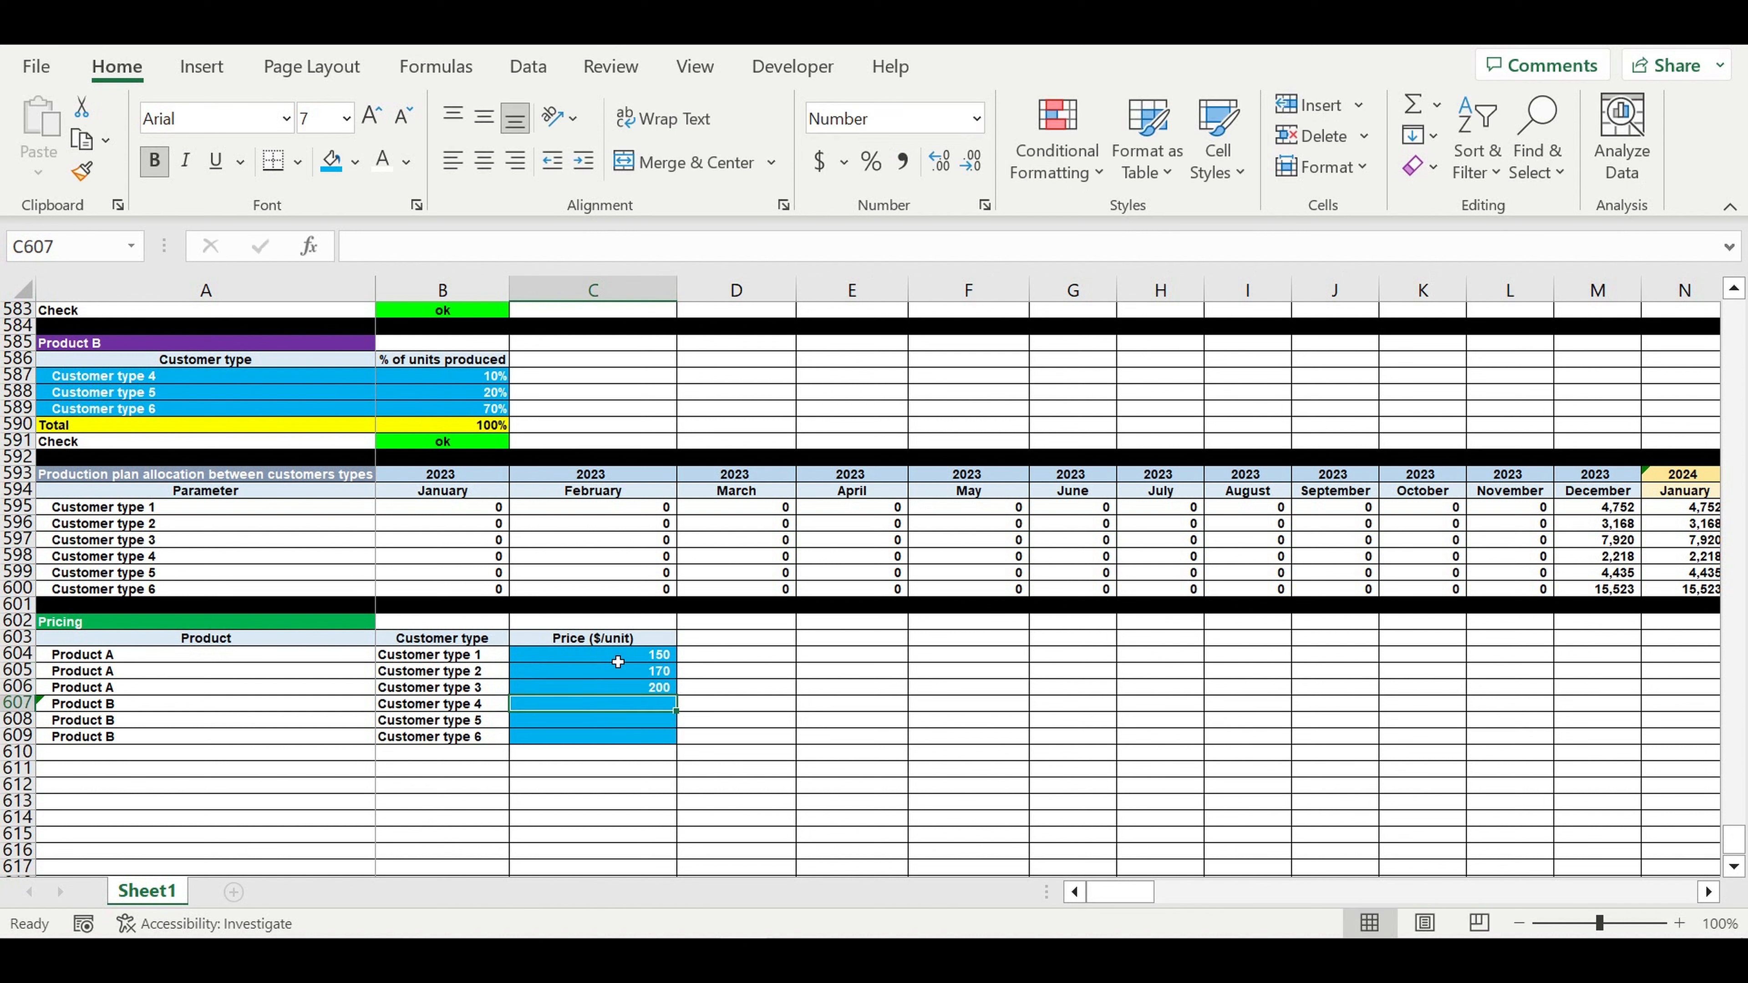
{"action": "type", "text": "300"}
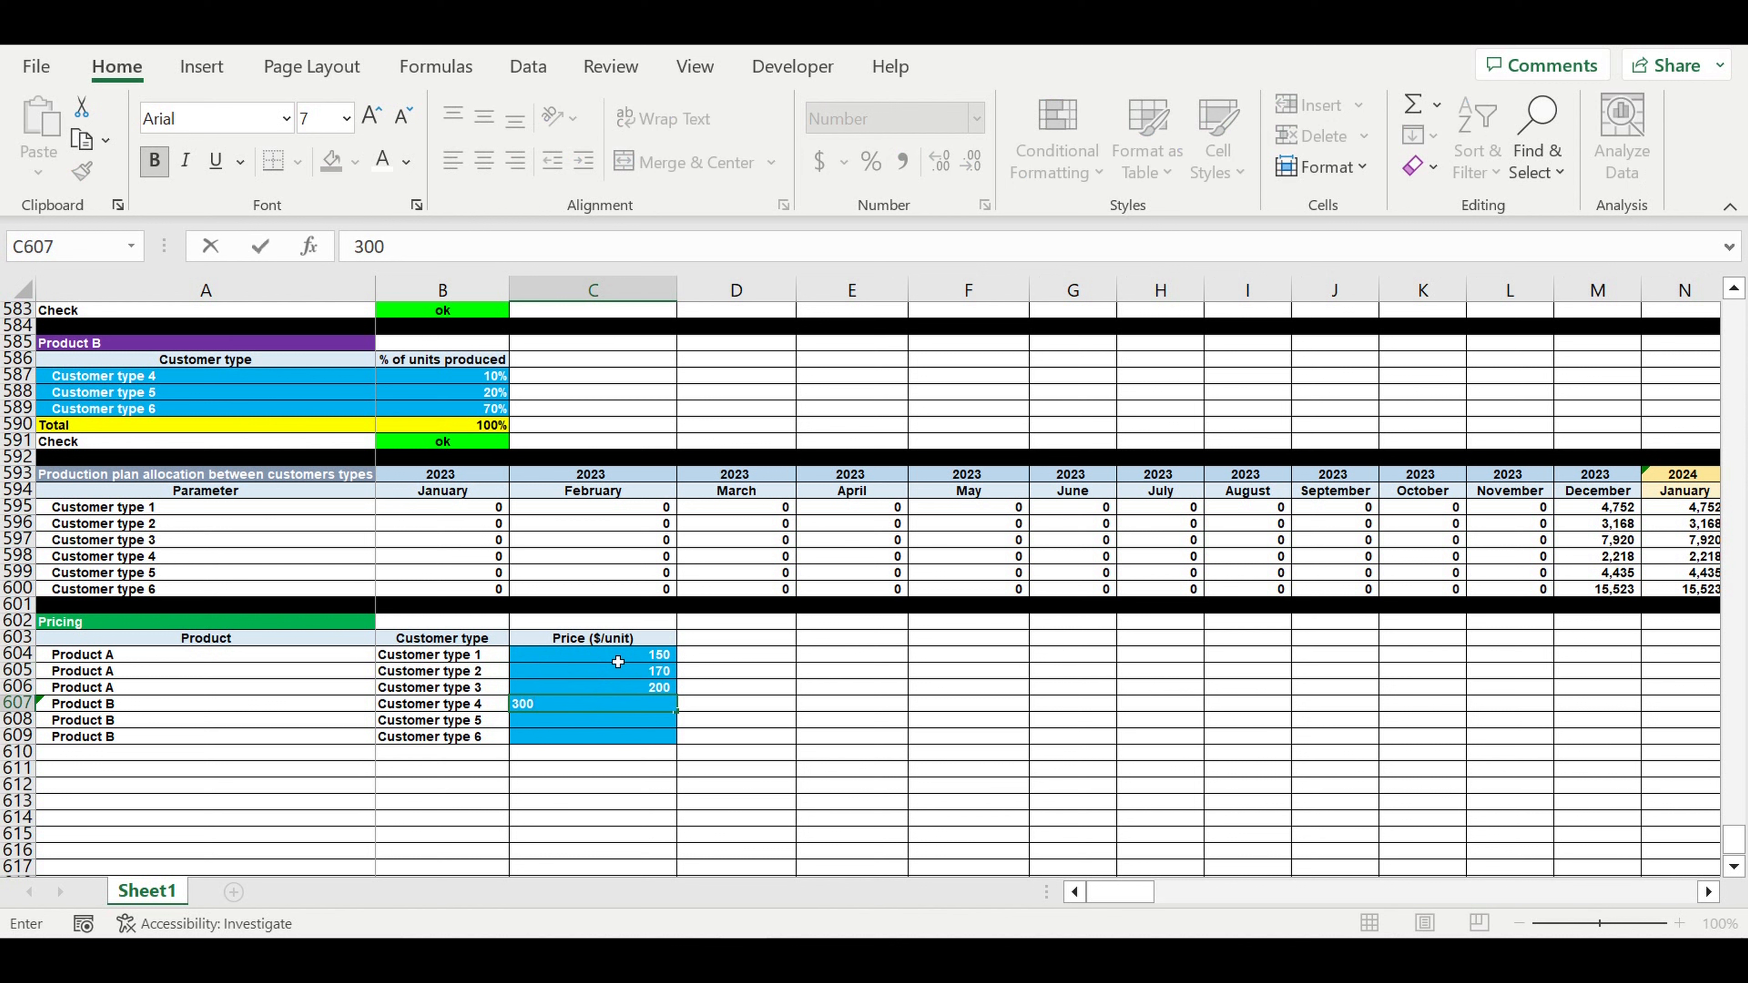
{"action": "key", "text": "Return"}
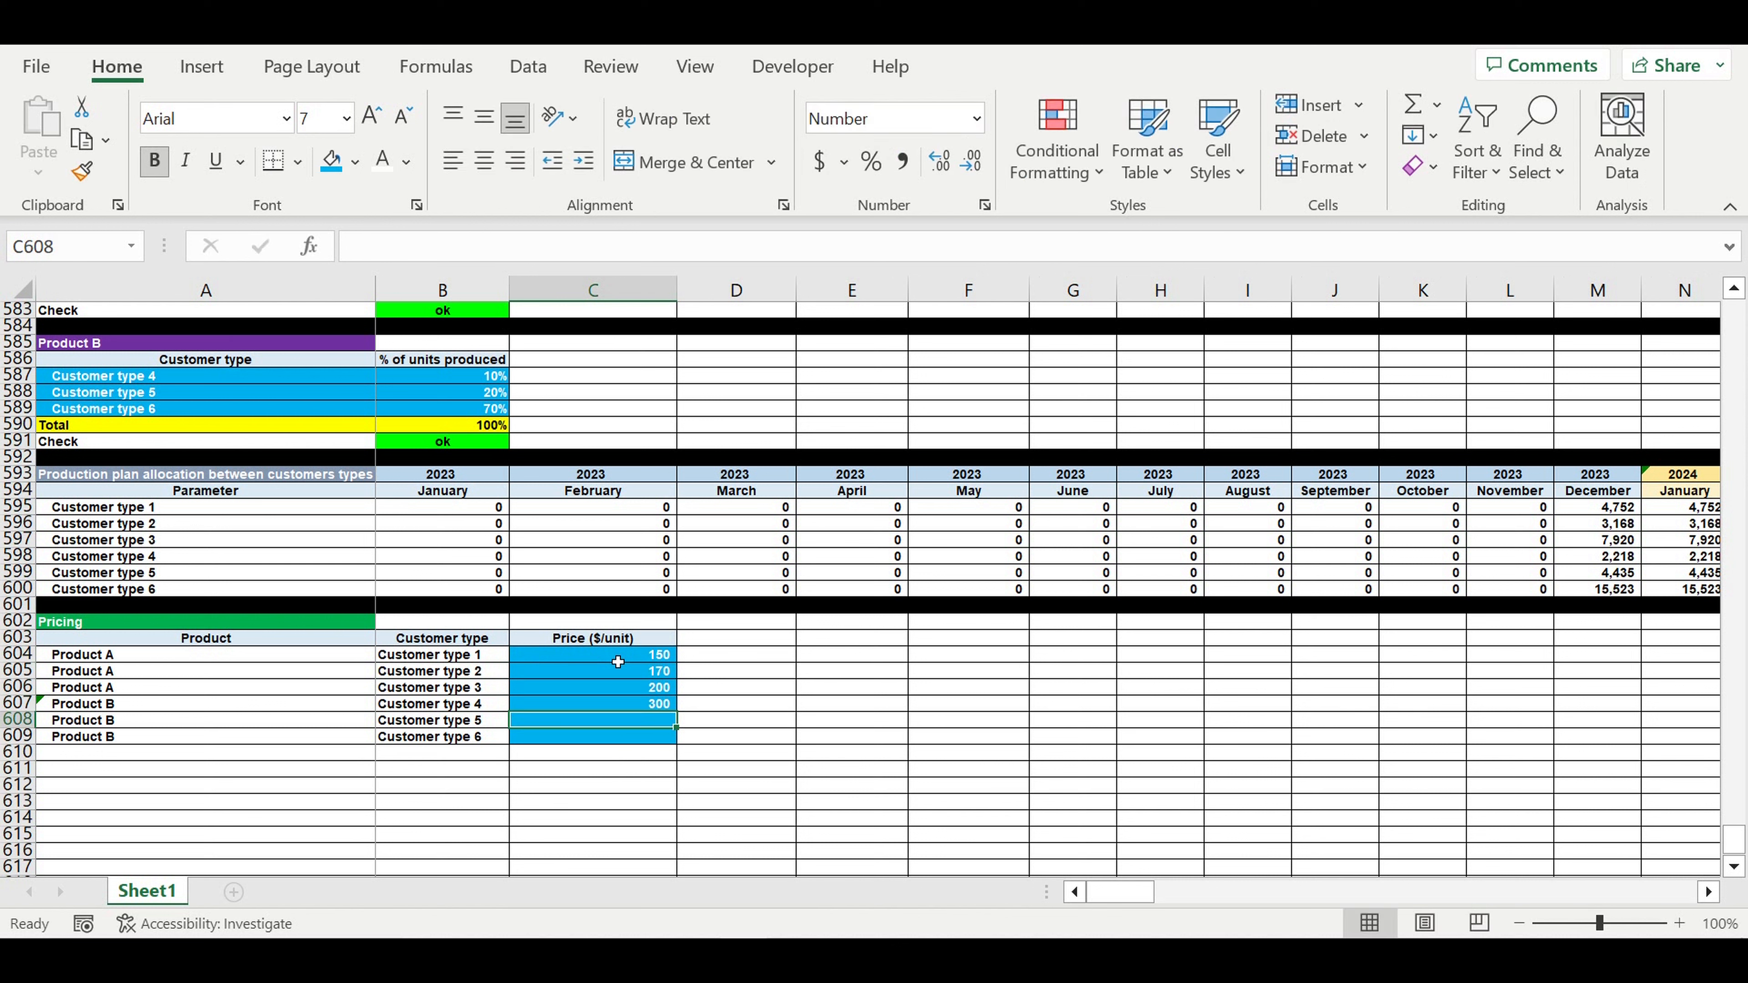
{"action": "type", "text": "320"}
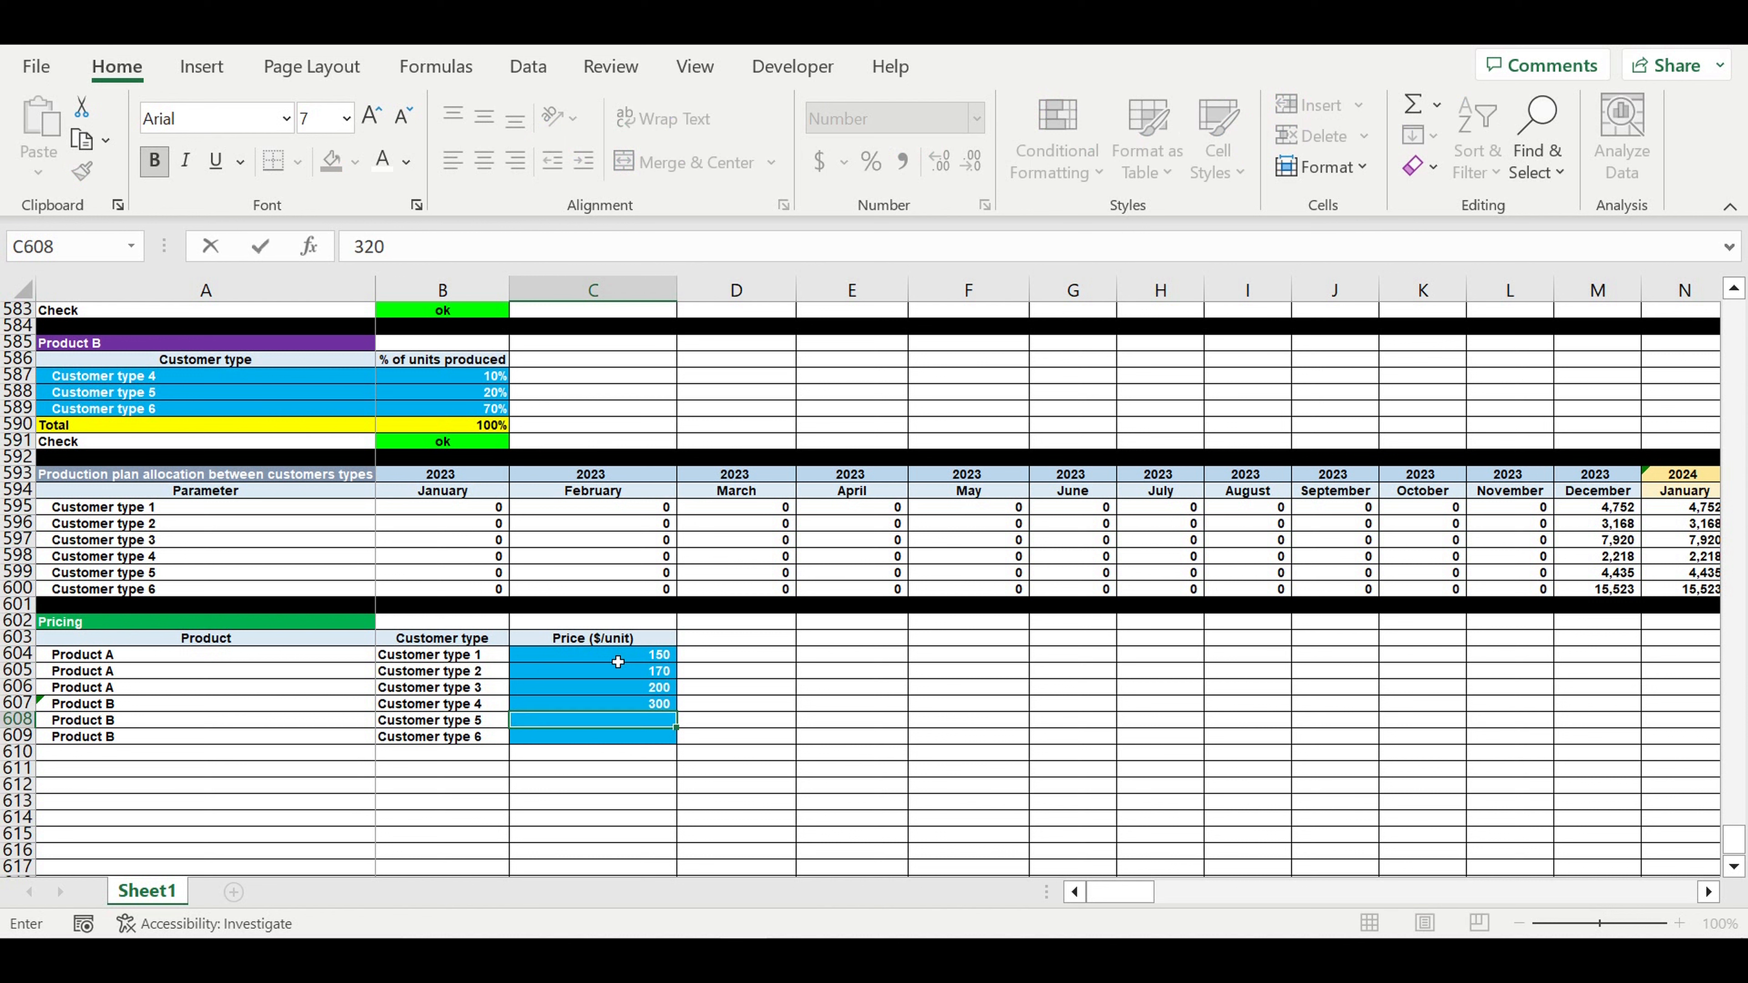
{"action": "key", "text": "Return"}
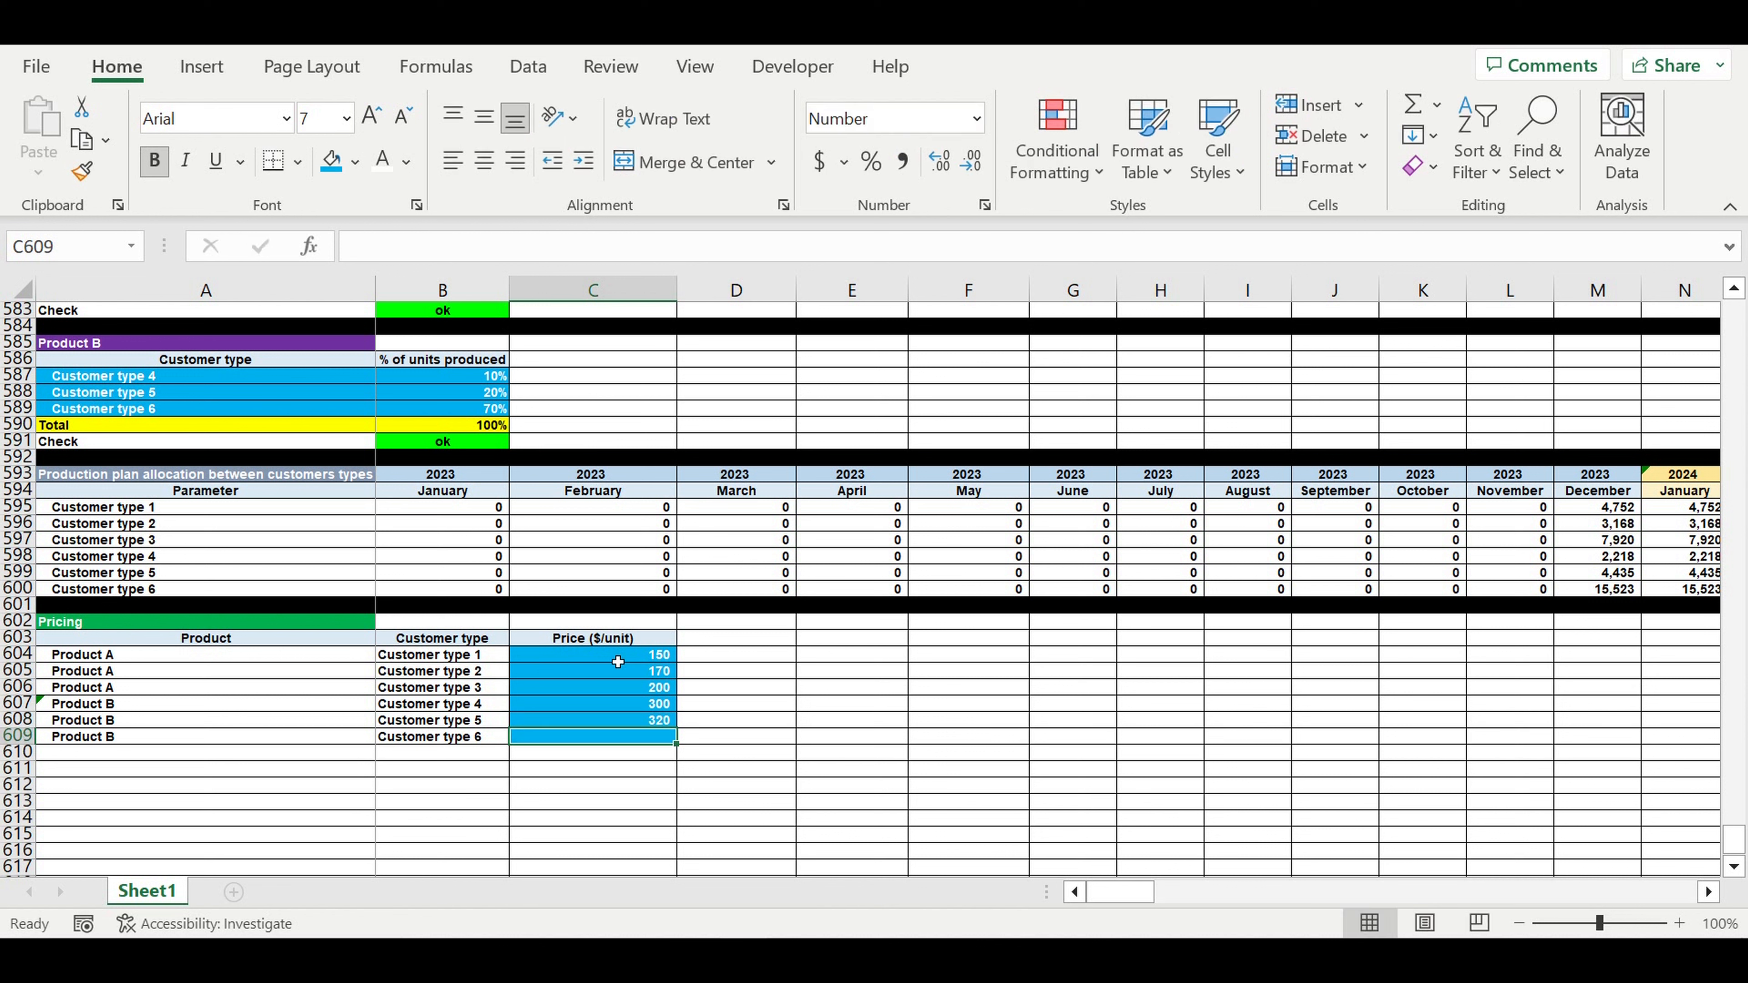
{"action": "type", "text": "350"}
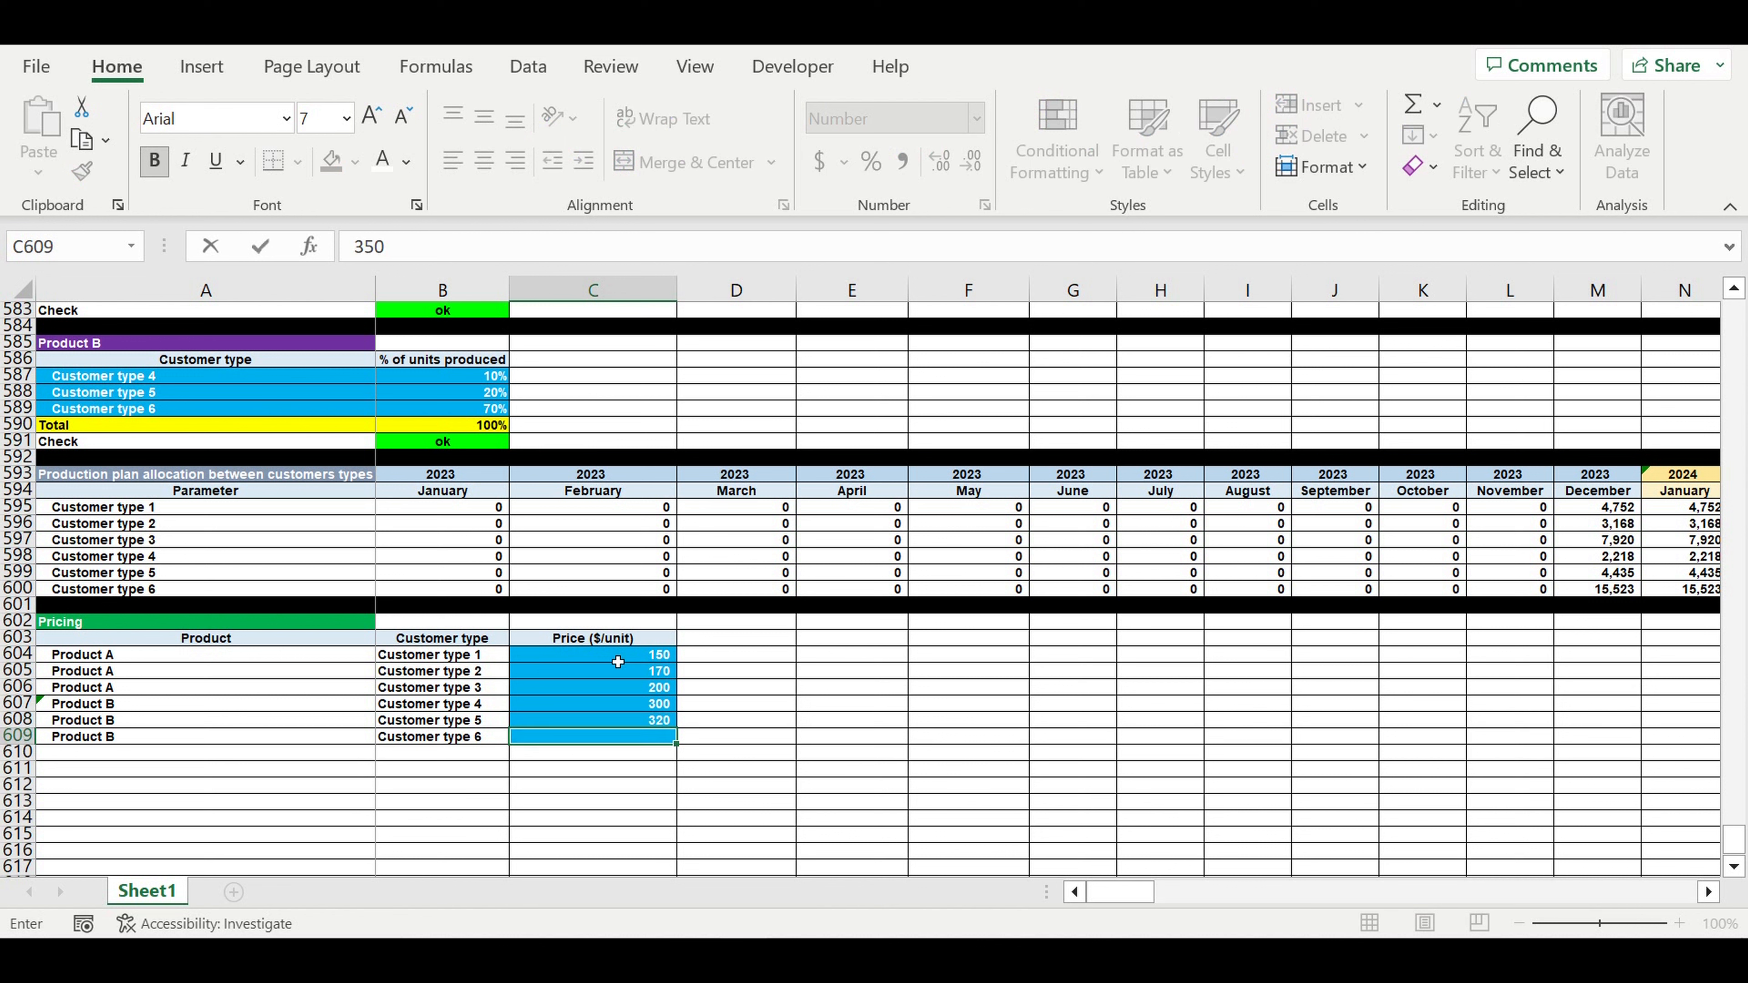
{"action": "key", "text": "Return"}
- Format the six prices to show two decimal places
{"action": "left_click_drag", "start_coordinate": [618, 661], "coordinate": [611, 742]}
{"action": "left_click", "coordinate": [937, 163]}
{"action": "left_click", "coordinate": [937, 165]}
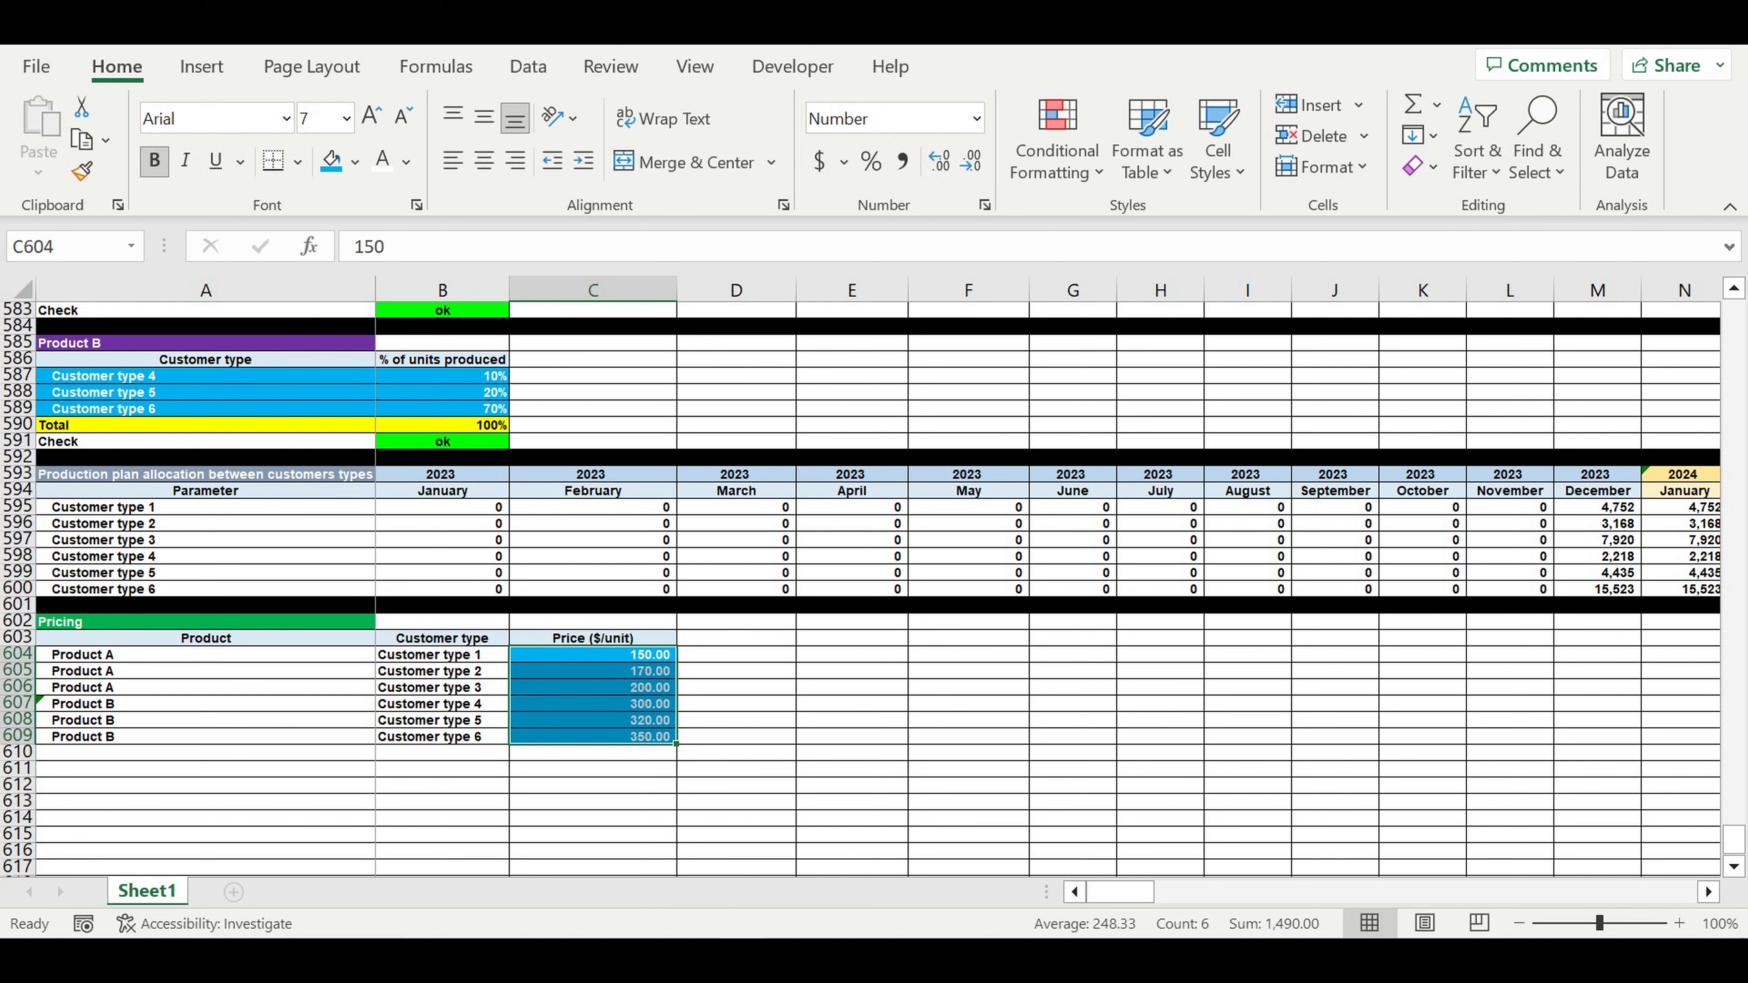
{"action": "left_click", "coordinate": [628, 637]}
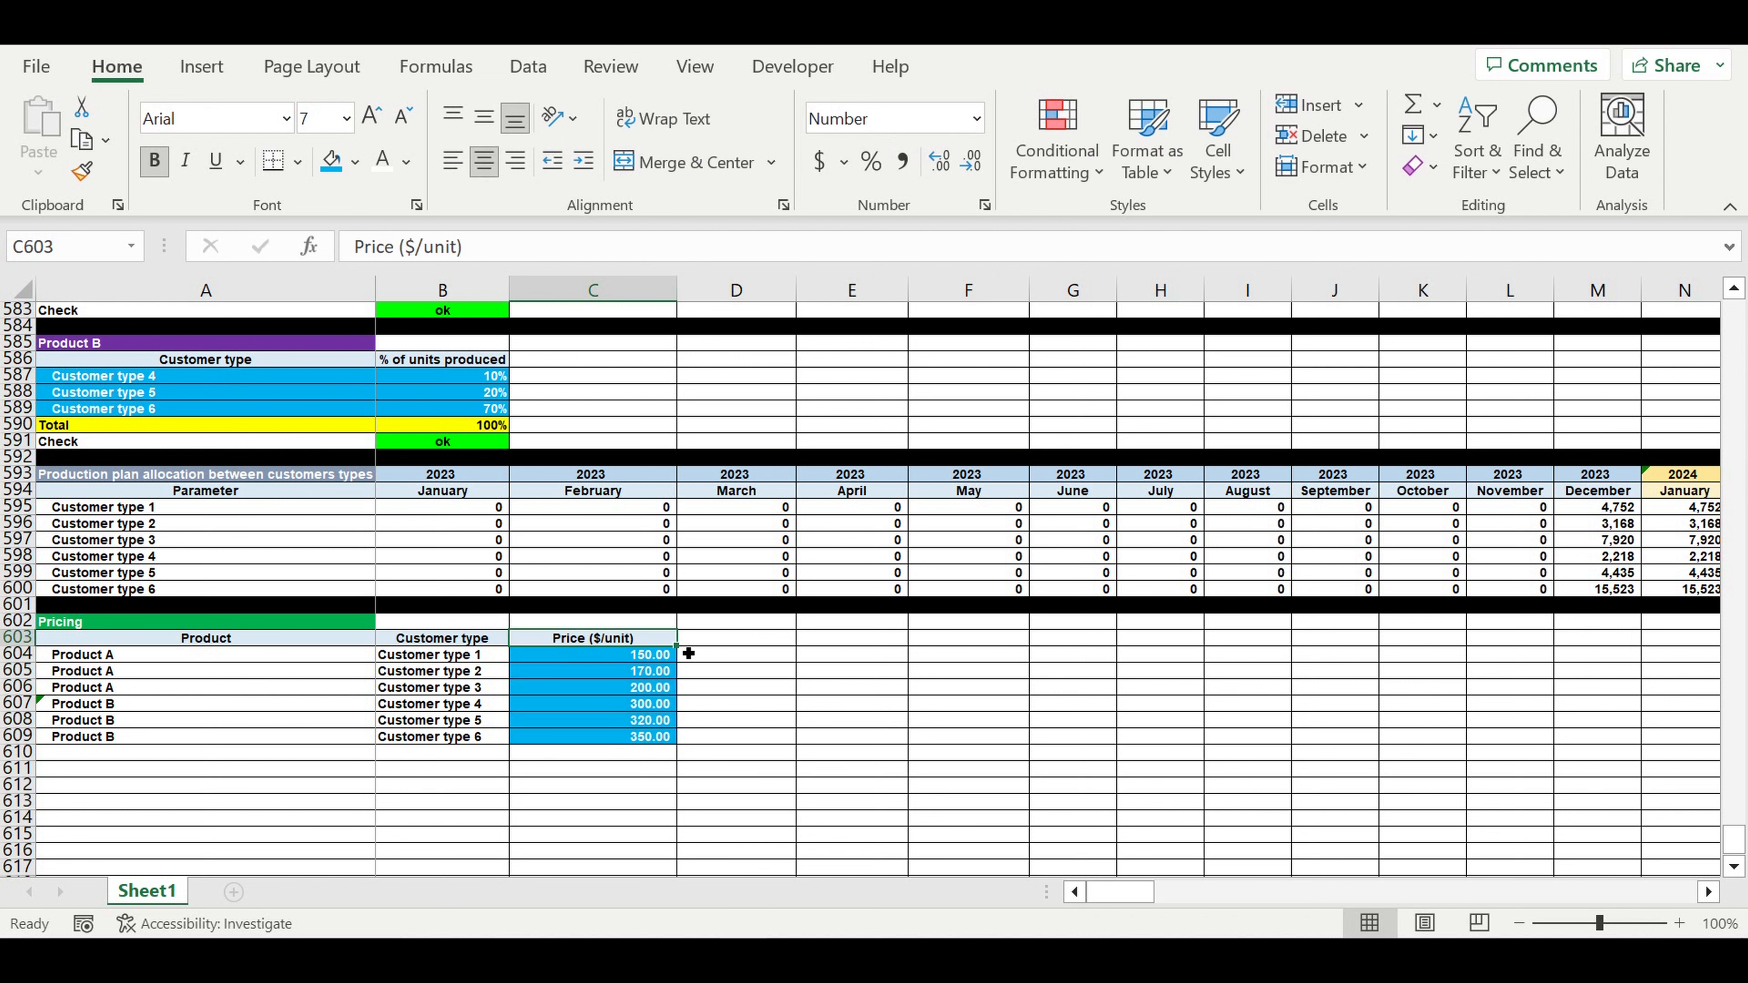
- Copy the Price header into D603 and rename it 'Product COEFF'
{"action": "left_click_drag", "start_coordinate": [687, 653], "coordinate": [753, 648]}
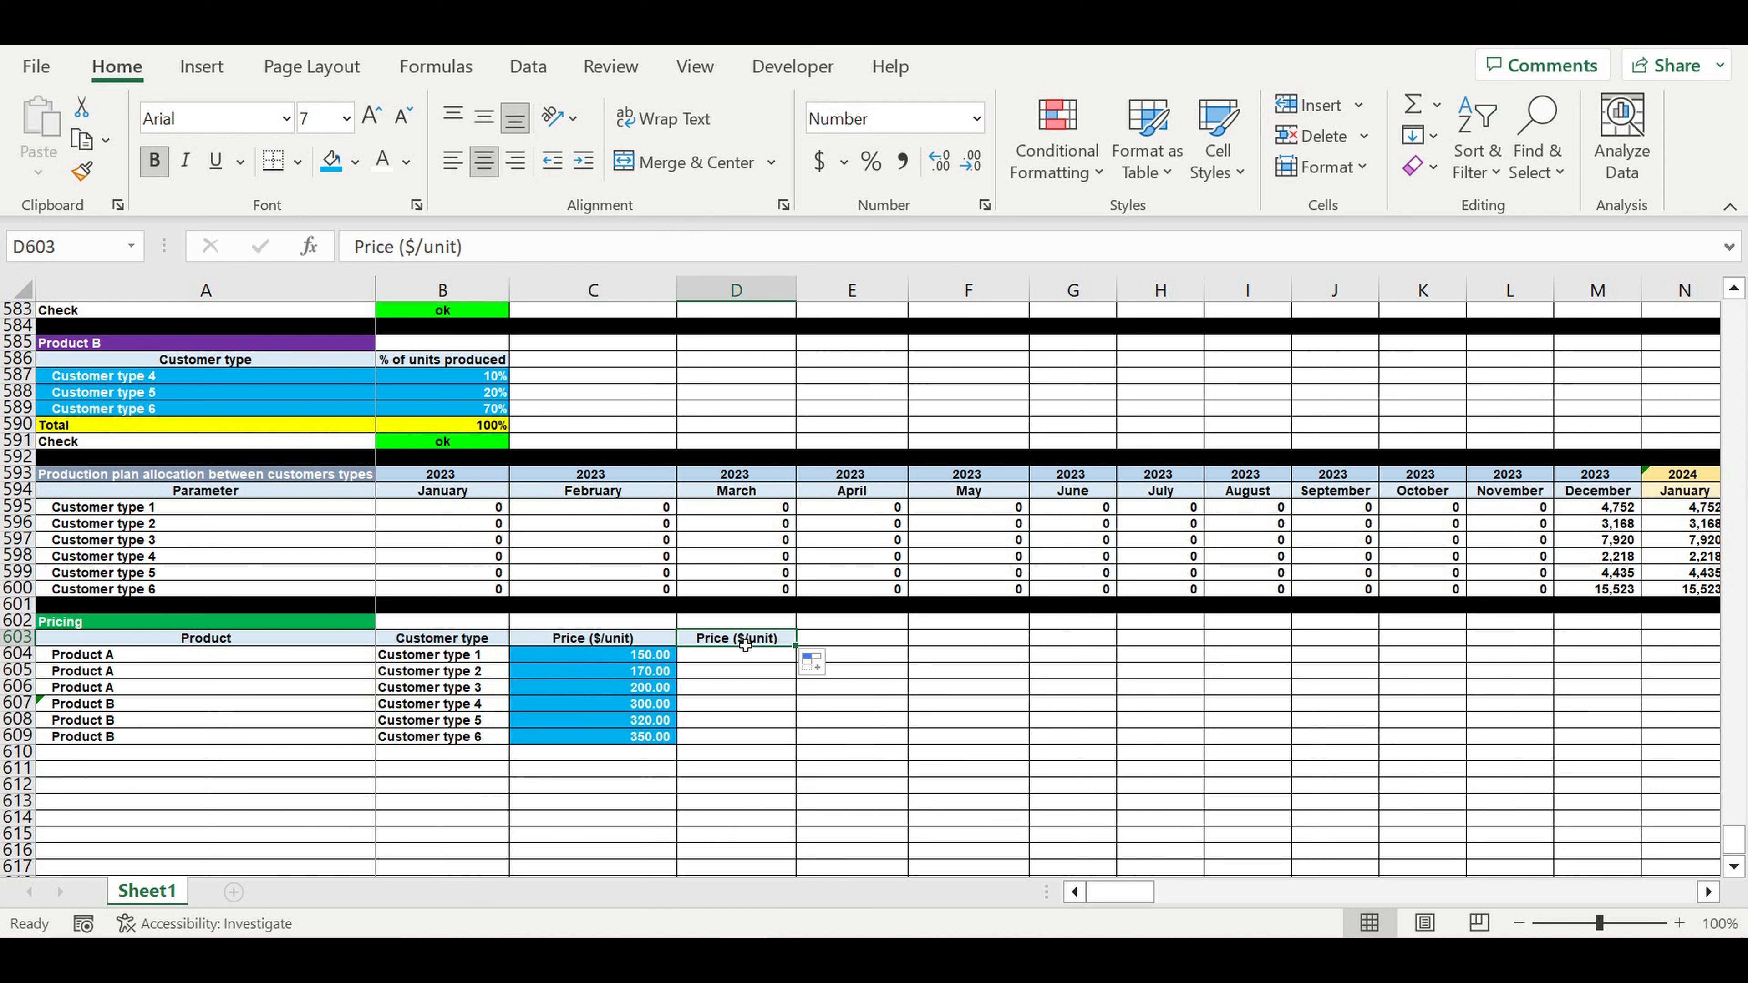
{"action": "left_click", "coordinate": [744, 643]}
{"action": "type", "text": "Pro"}
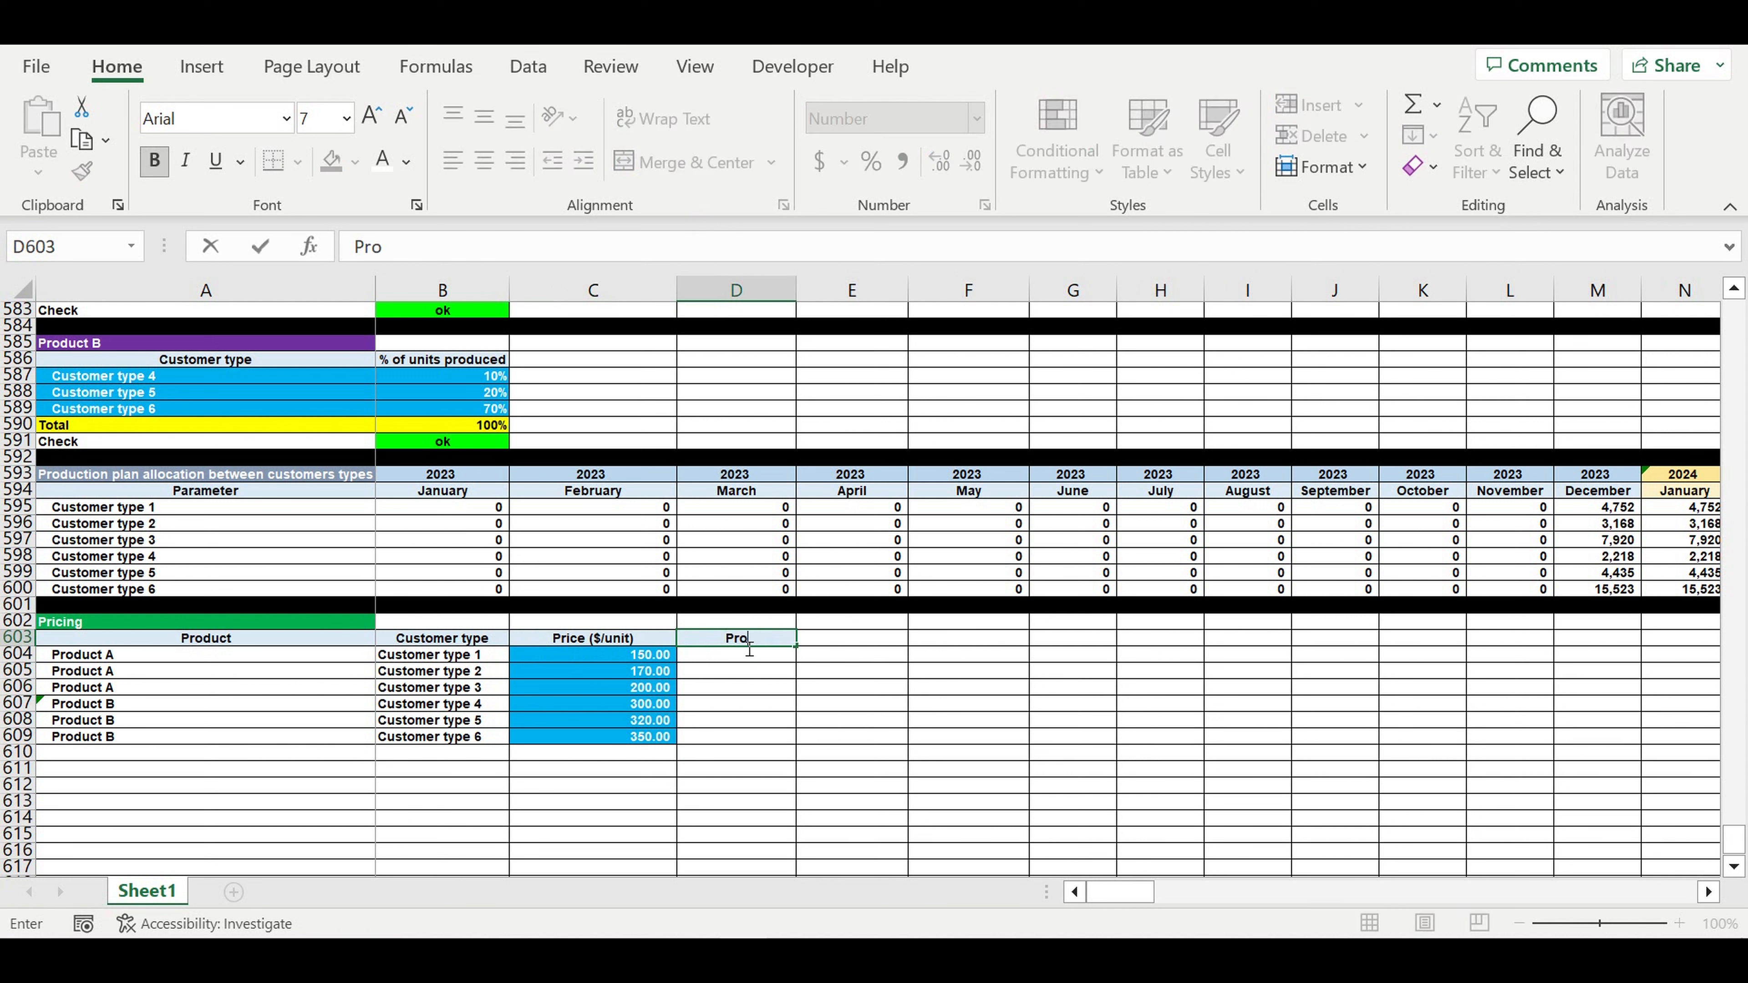
{"action": "type", "text": "duct COEFF"}
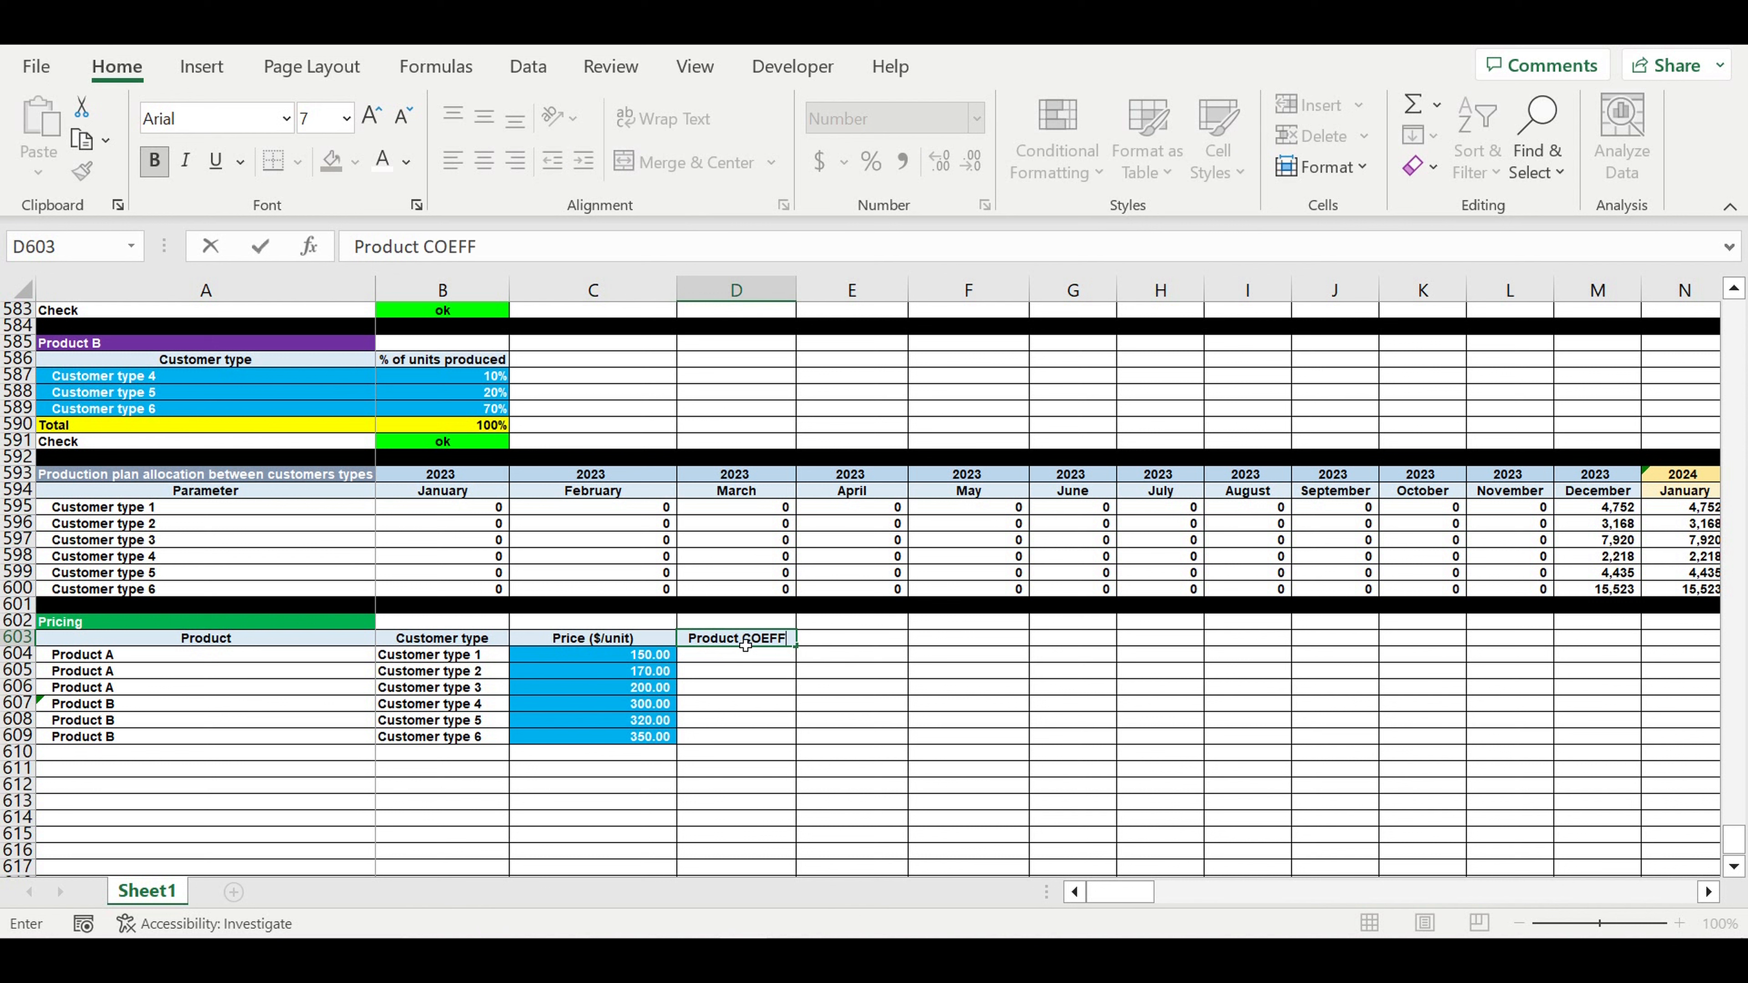
{"action": "key", "text": "Return"}
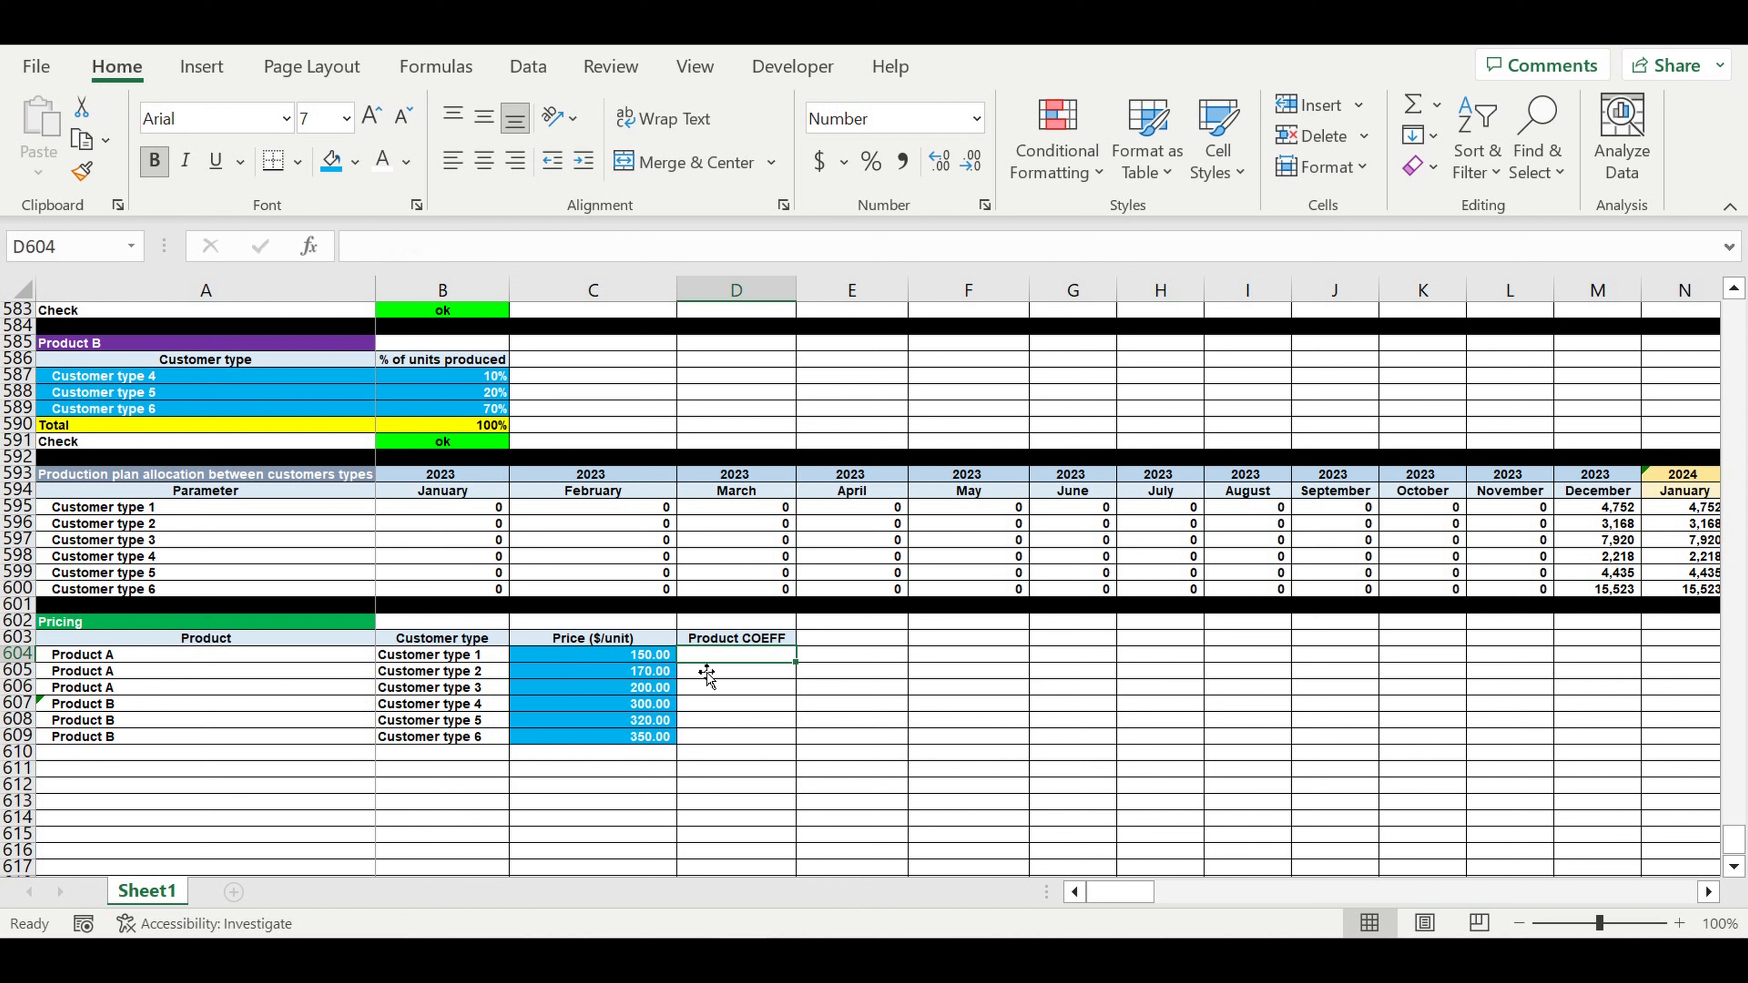
- Merge the three Product A cells in column D, format as blue-filled percentage, and enter 100%
{"action": "left_click_drag", "start_coordinate": [696, 657], "coordinate": [740, 695]}
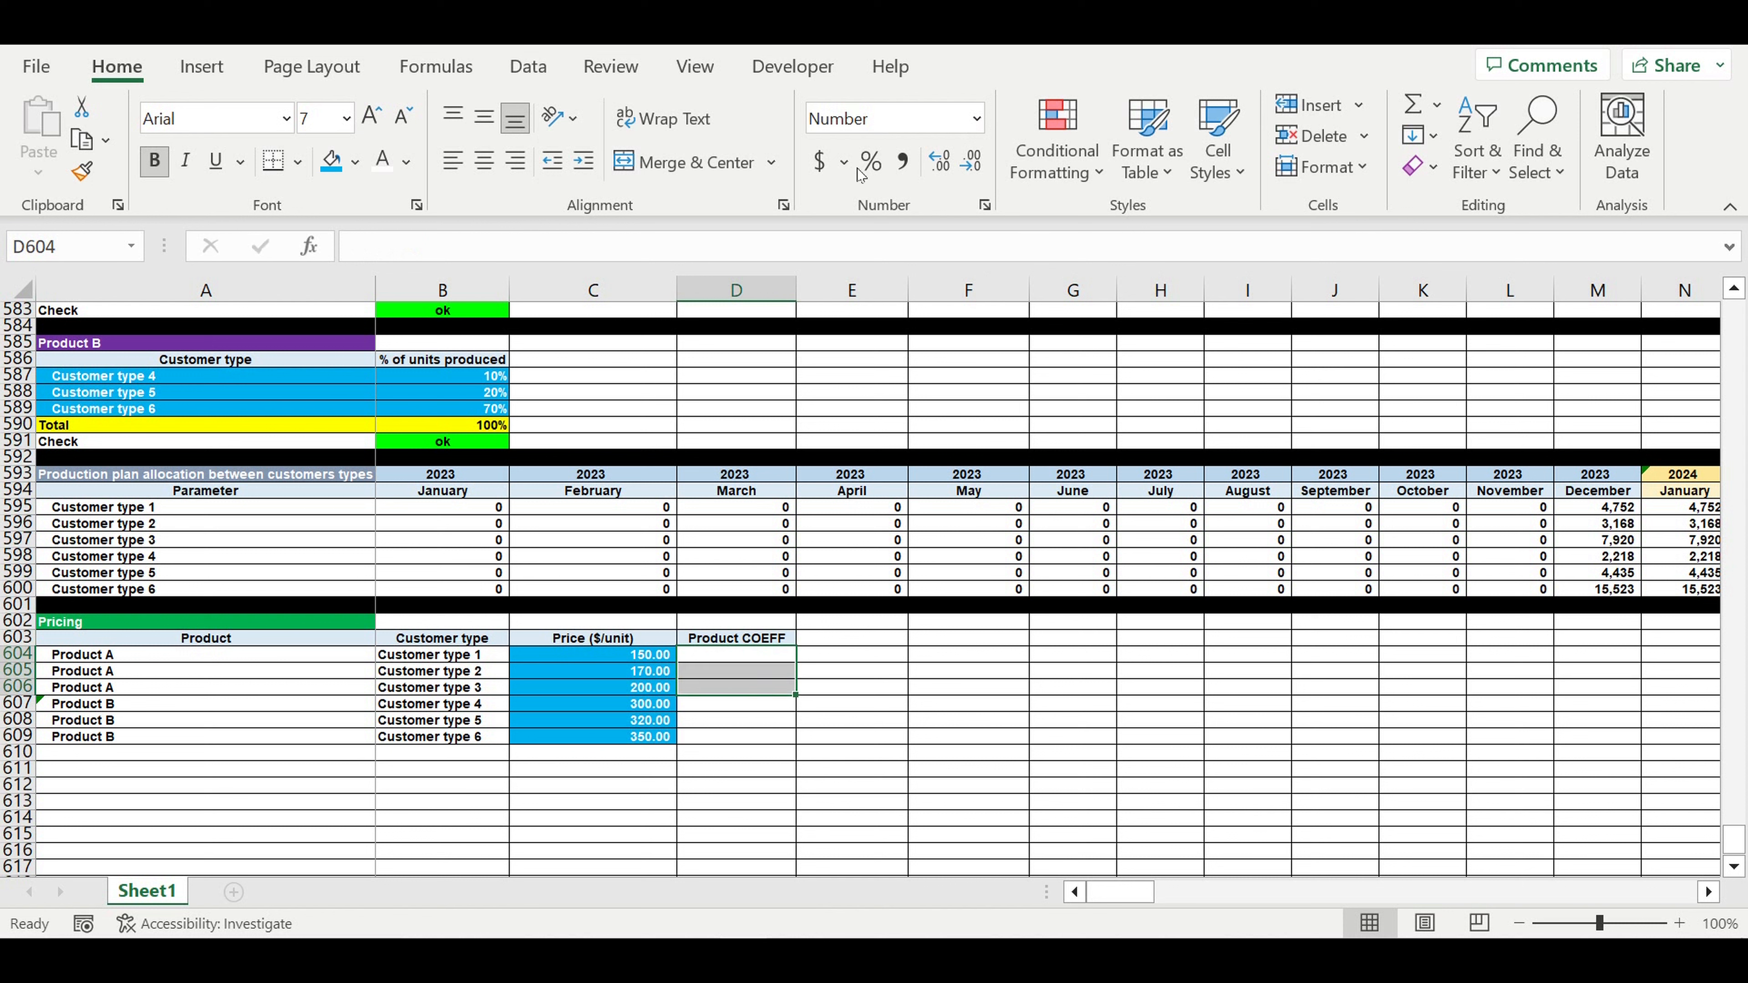
{"action": "left_click", "coordinate": [740, 170]}
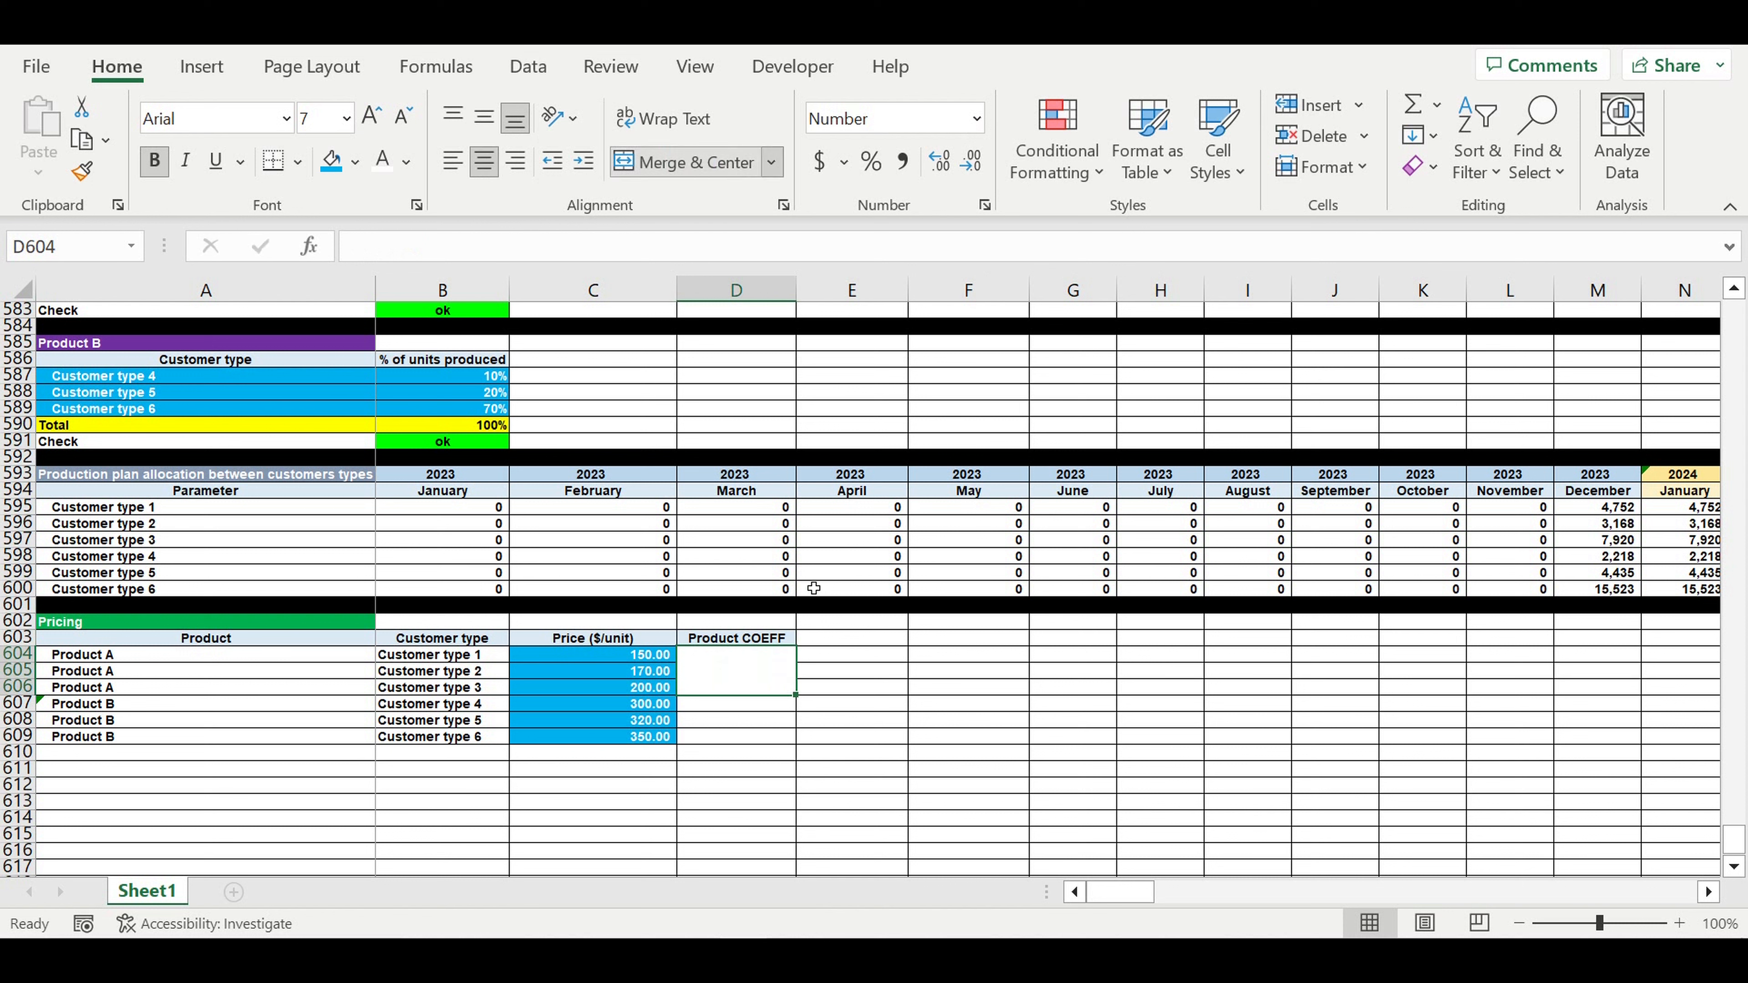
{"action": "left_click", "coordinate": [870, 161]}
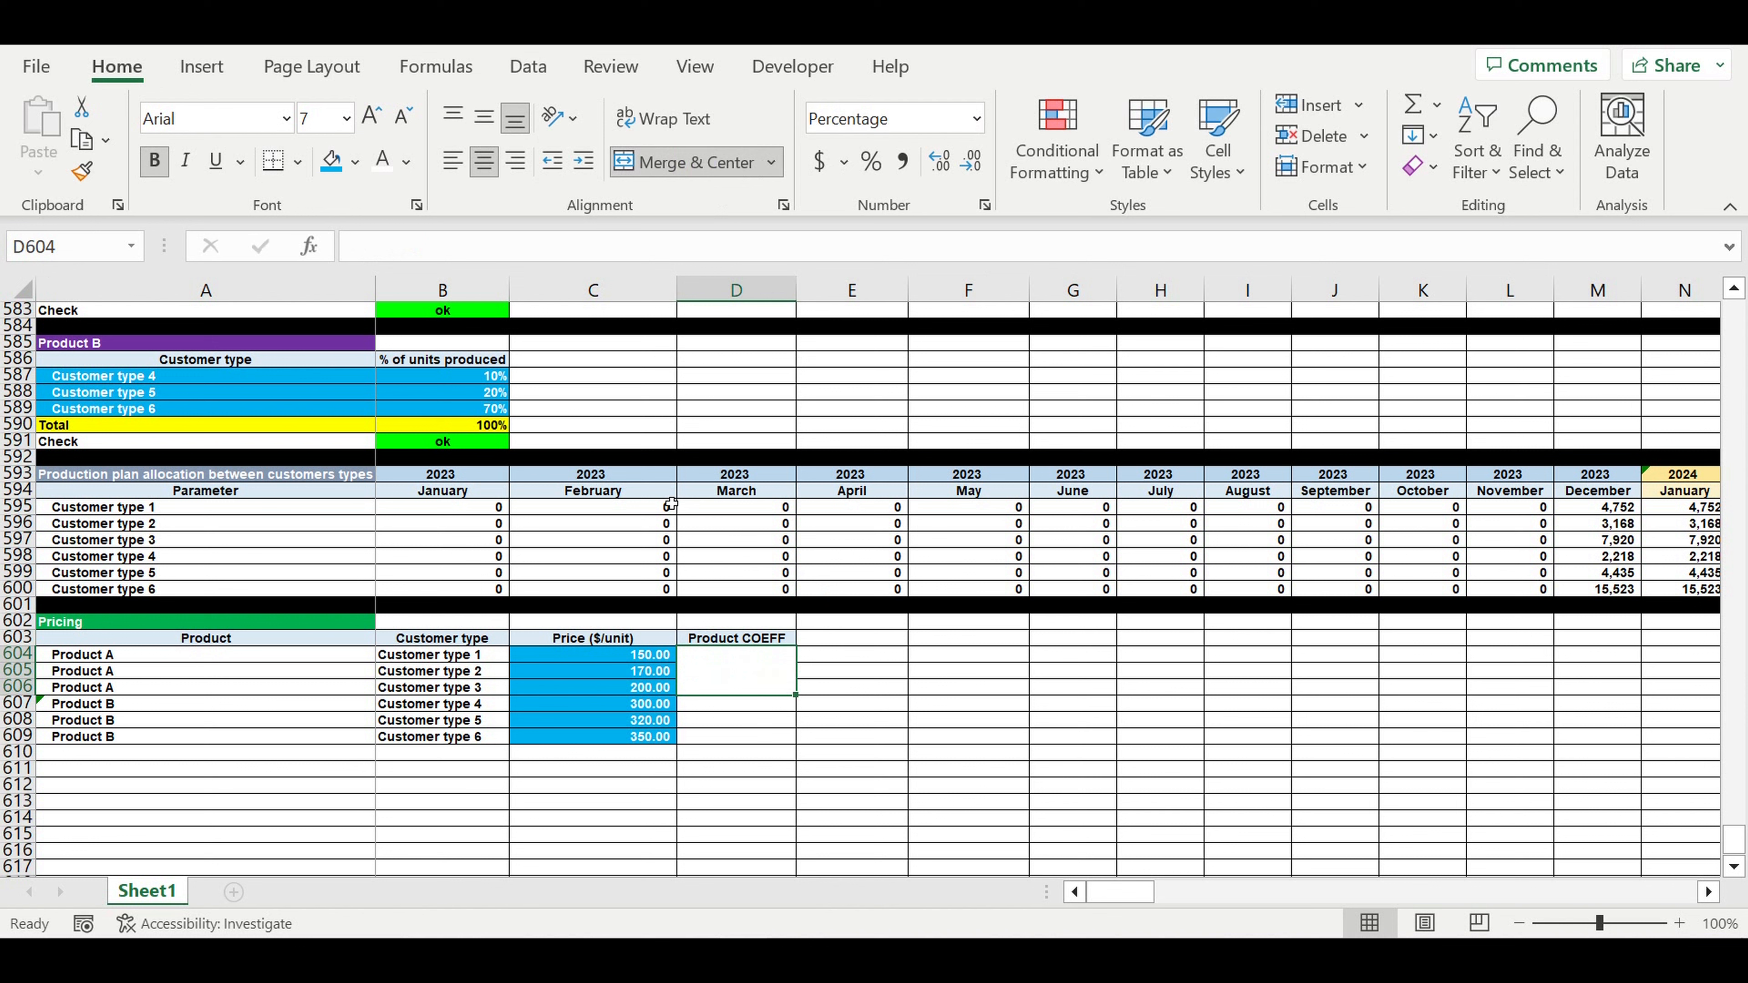
{"action": "left_click", "coordinate": [331, 161]}
{"action": "type", "text": "100"}
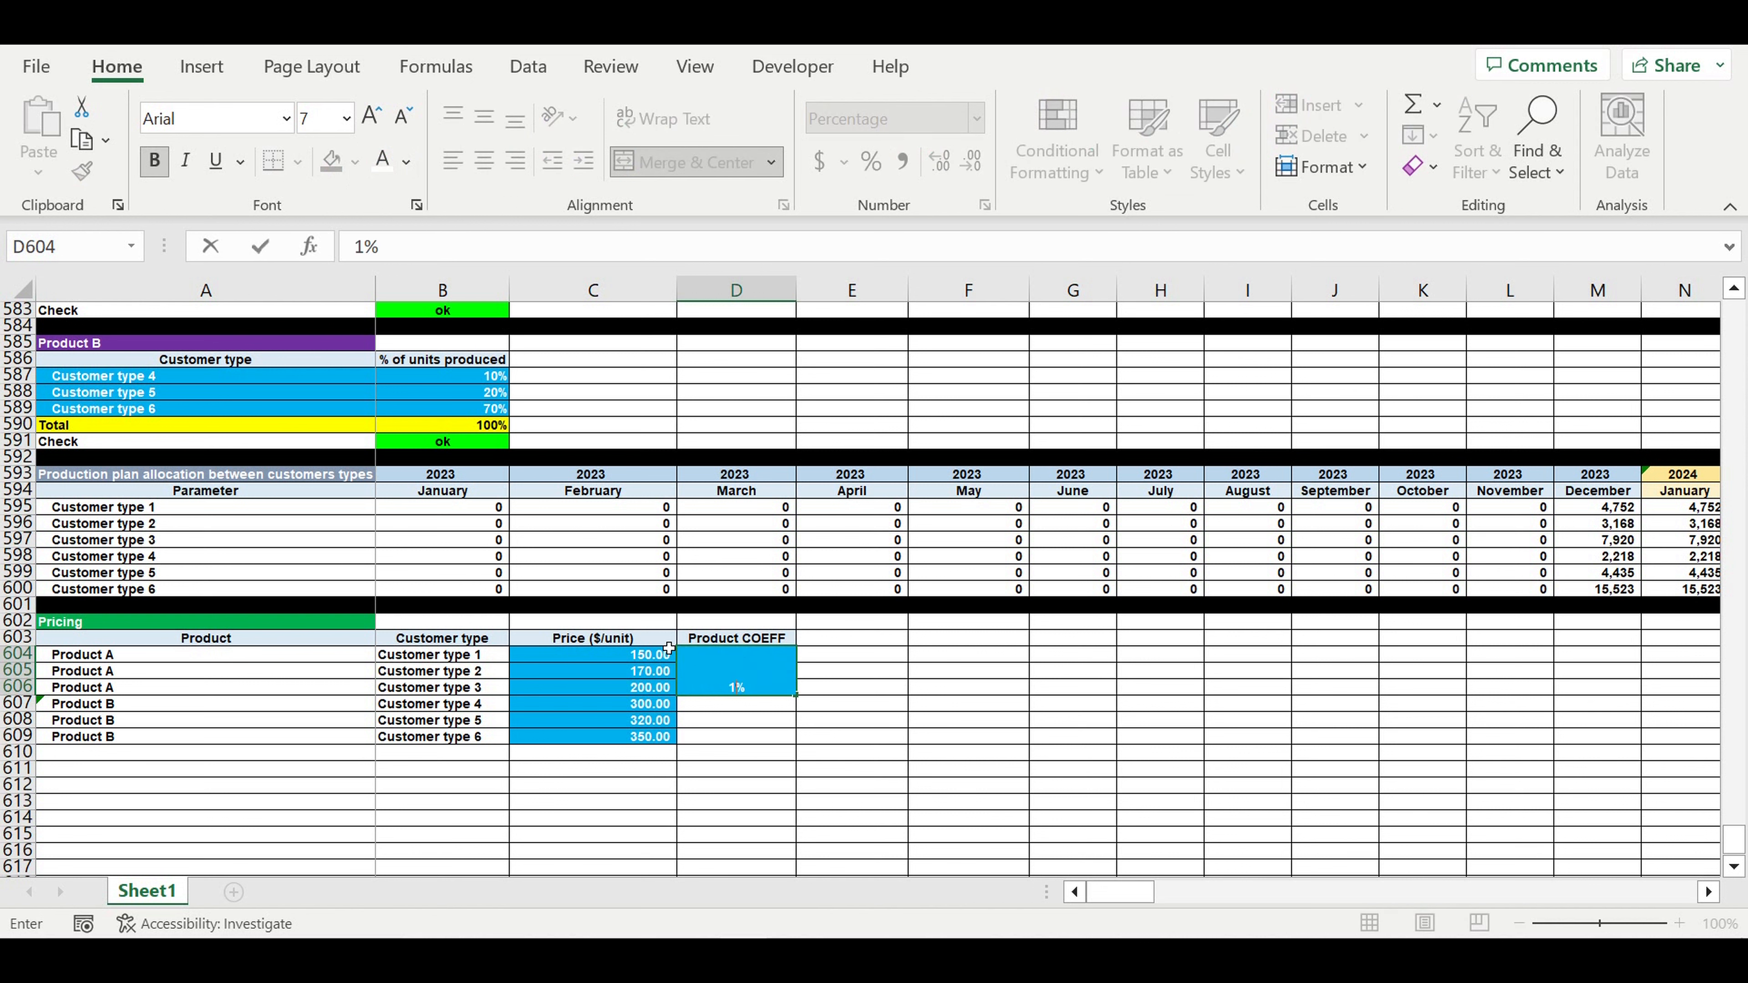
{"action": "left_click", "coordinate": [858, 769]}
- Centre the merged 100% cell vertically and turn on text wrapping through Format Cells
{"action": "left_click", "coordinate": [748, 672]}
{"action": "right_click", "coordinate": [747, 673]}
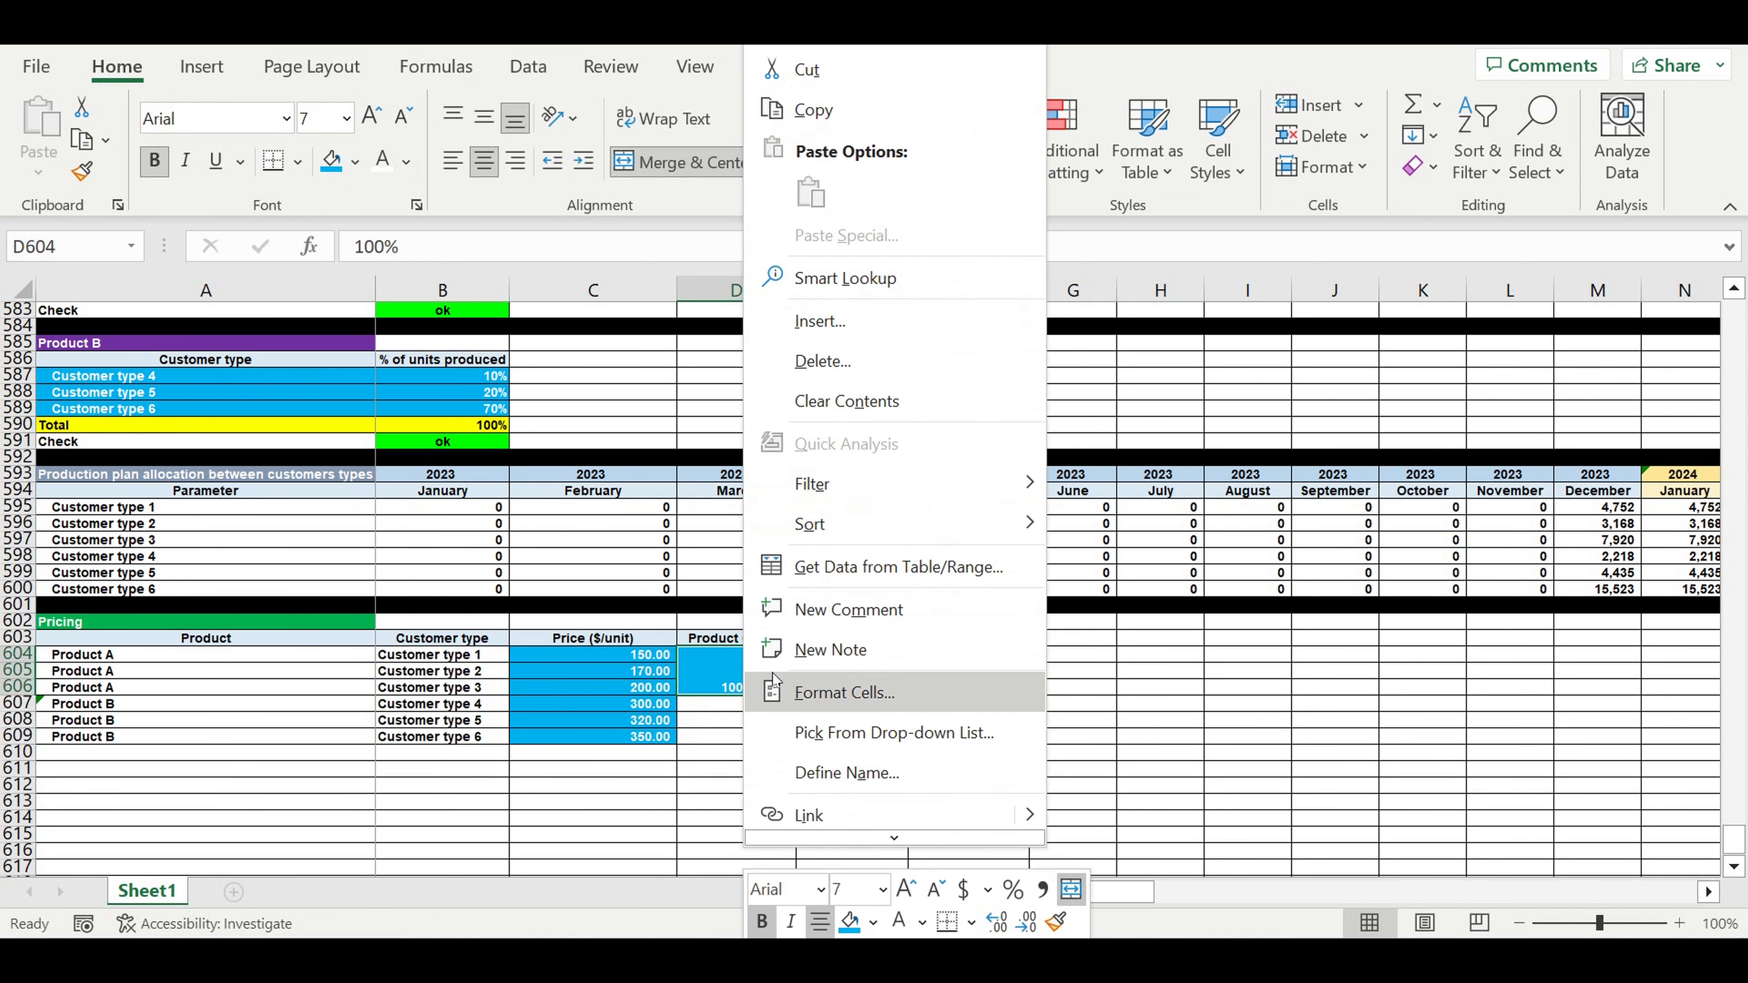
{"action": "left_click", "coordinate": [791, 687]}
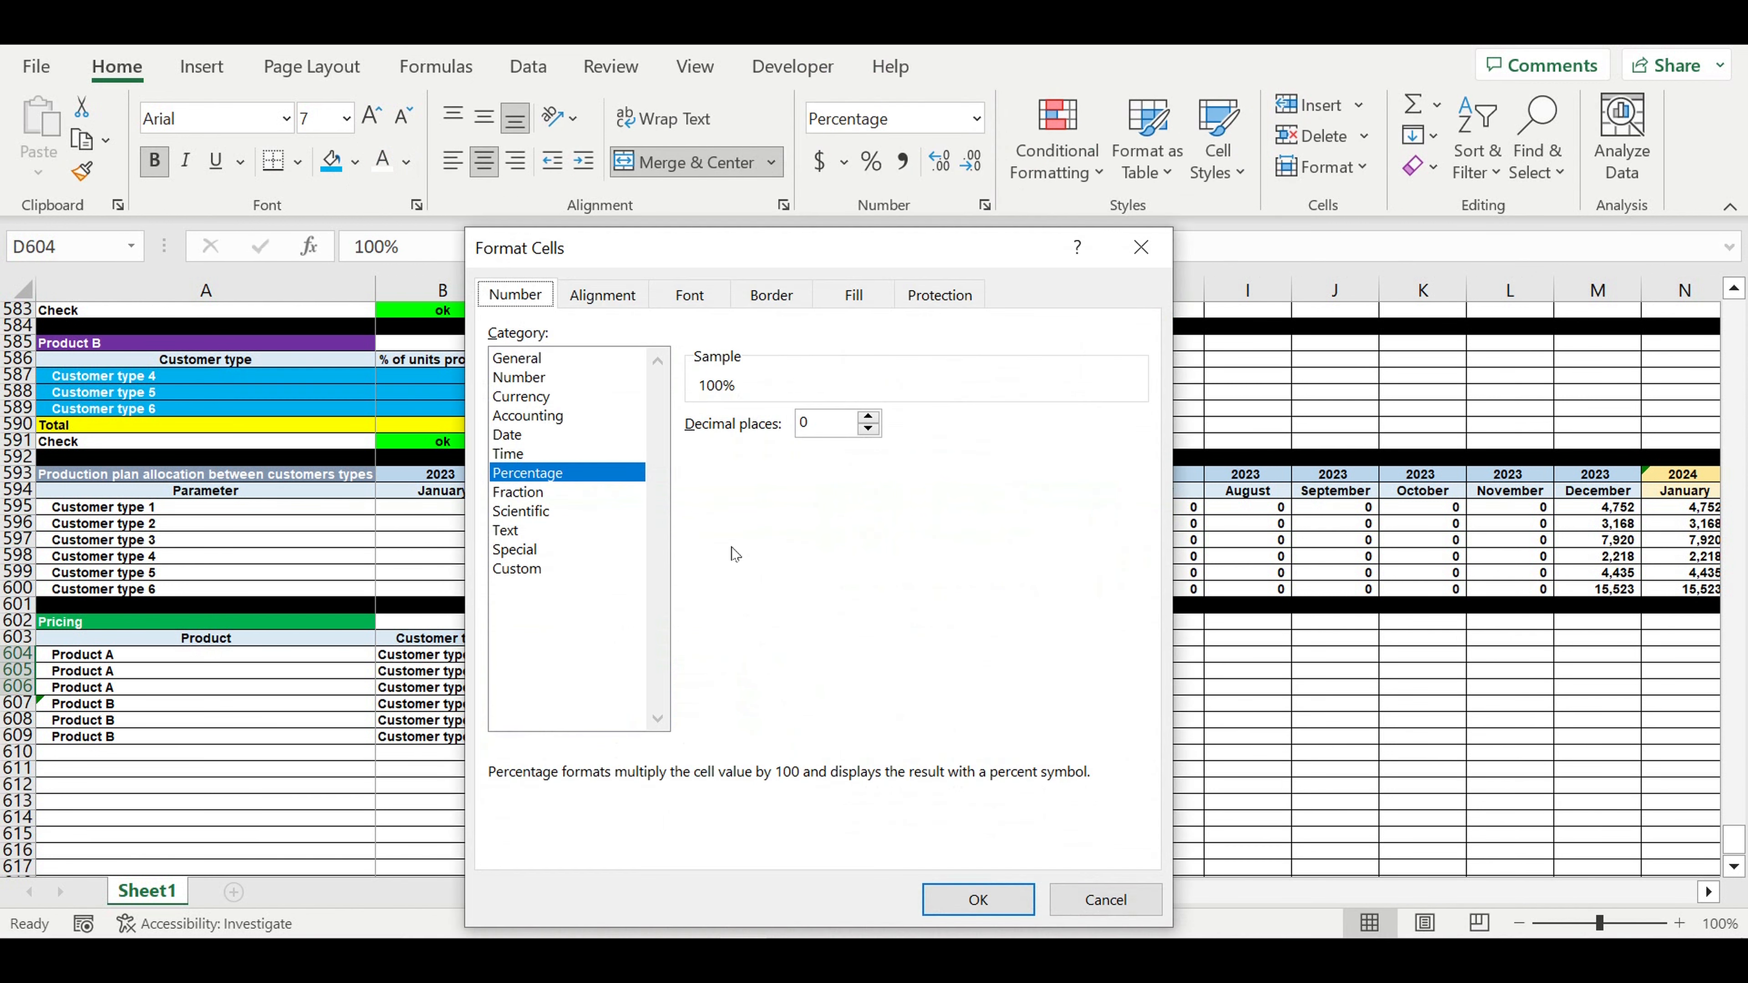
{"action": "left_click", "coordinate": [602, 294]}
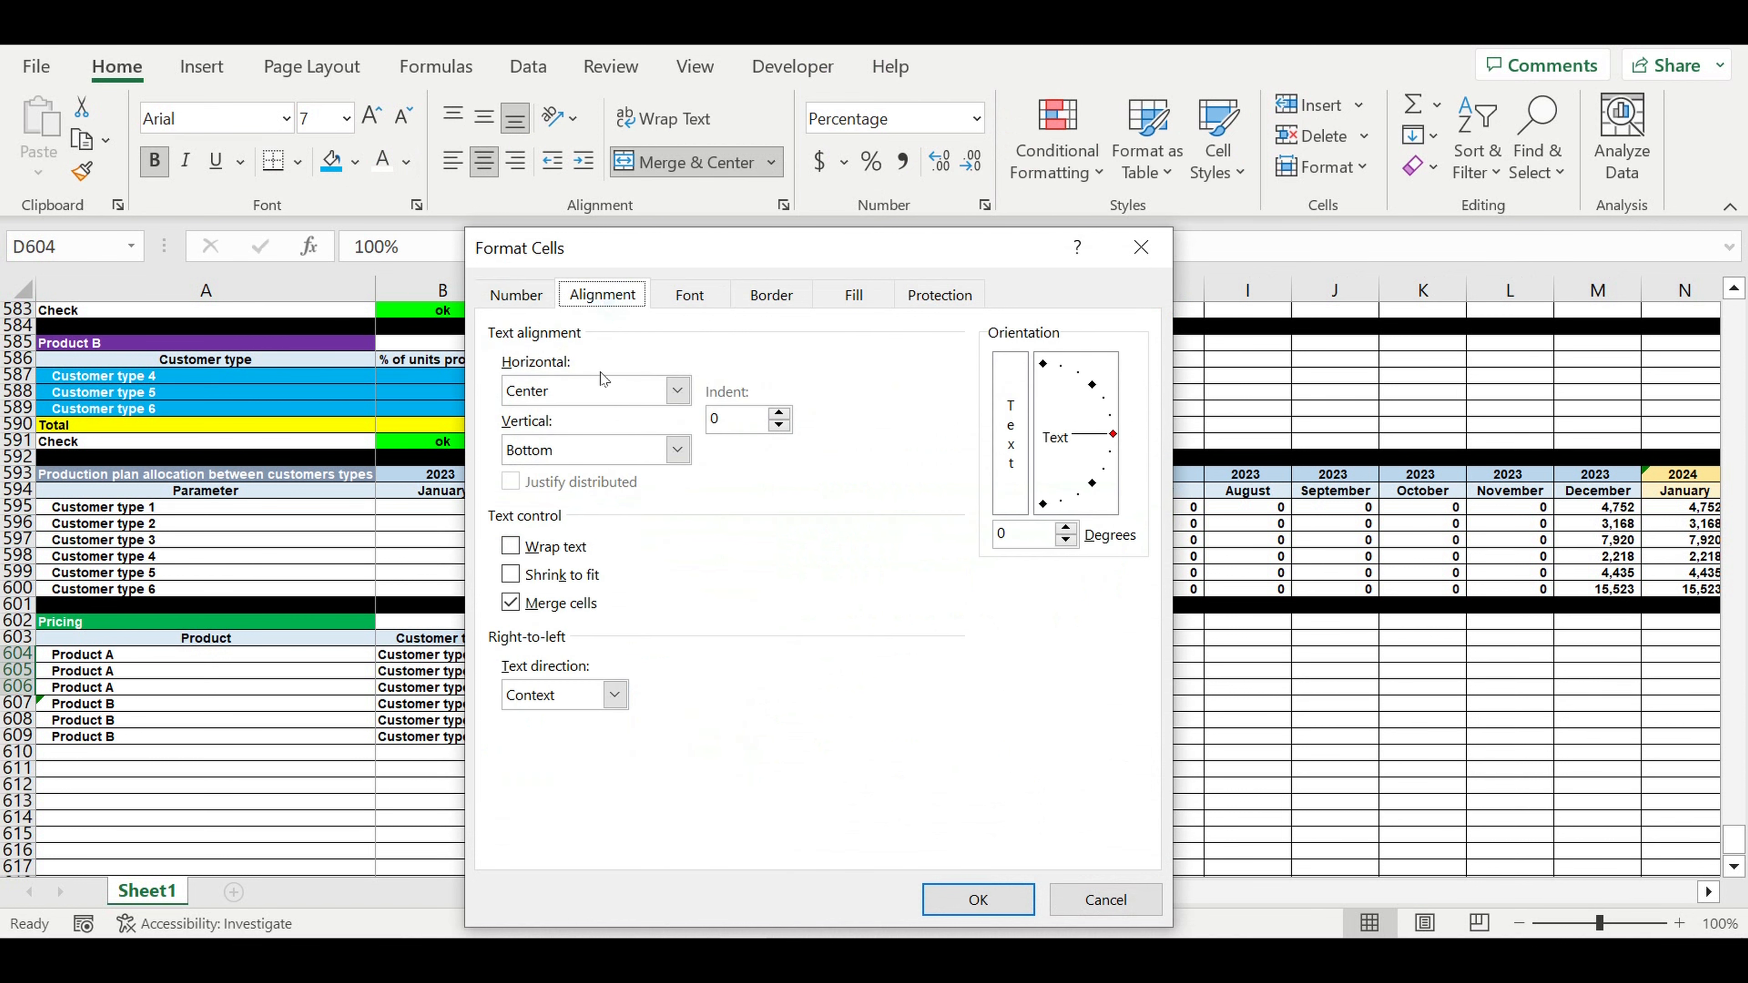
{"action": "left_click", "coordinate": [676, 449]}
{"action": "left_click", "coordinate": [563, 495]}
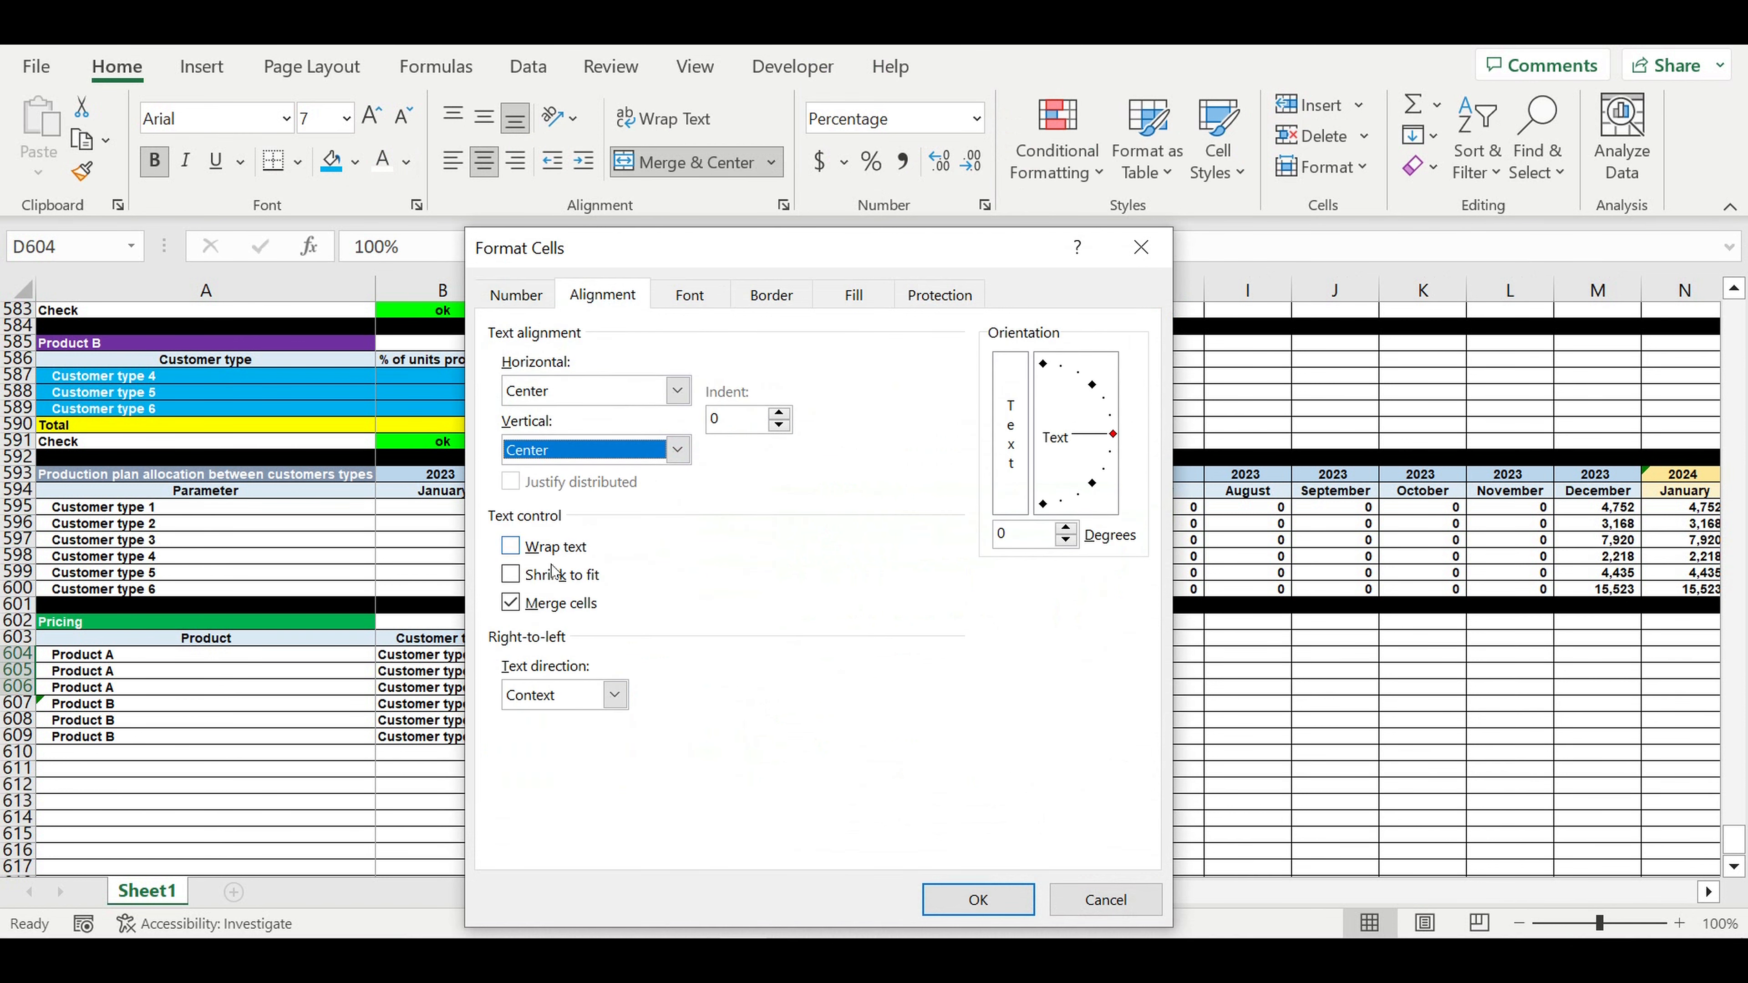
{"action": "left_click", "coordinate": [510, 546]}
{"action": "left_click", "coordinate": [979, 902]}
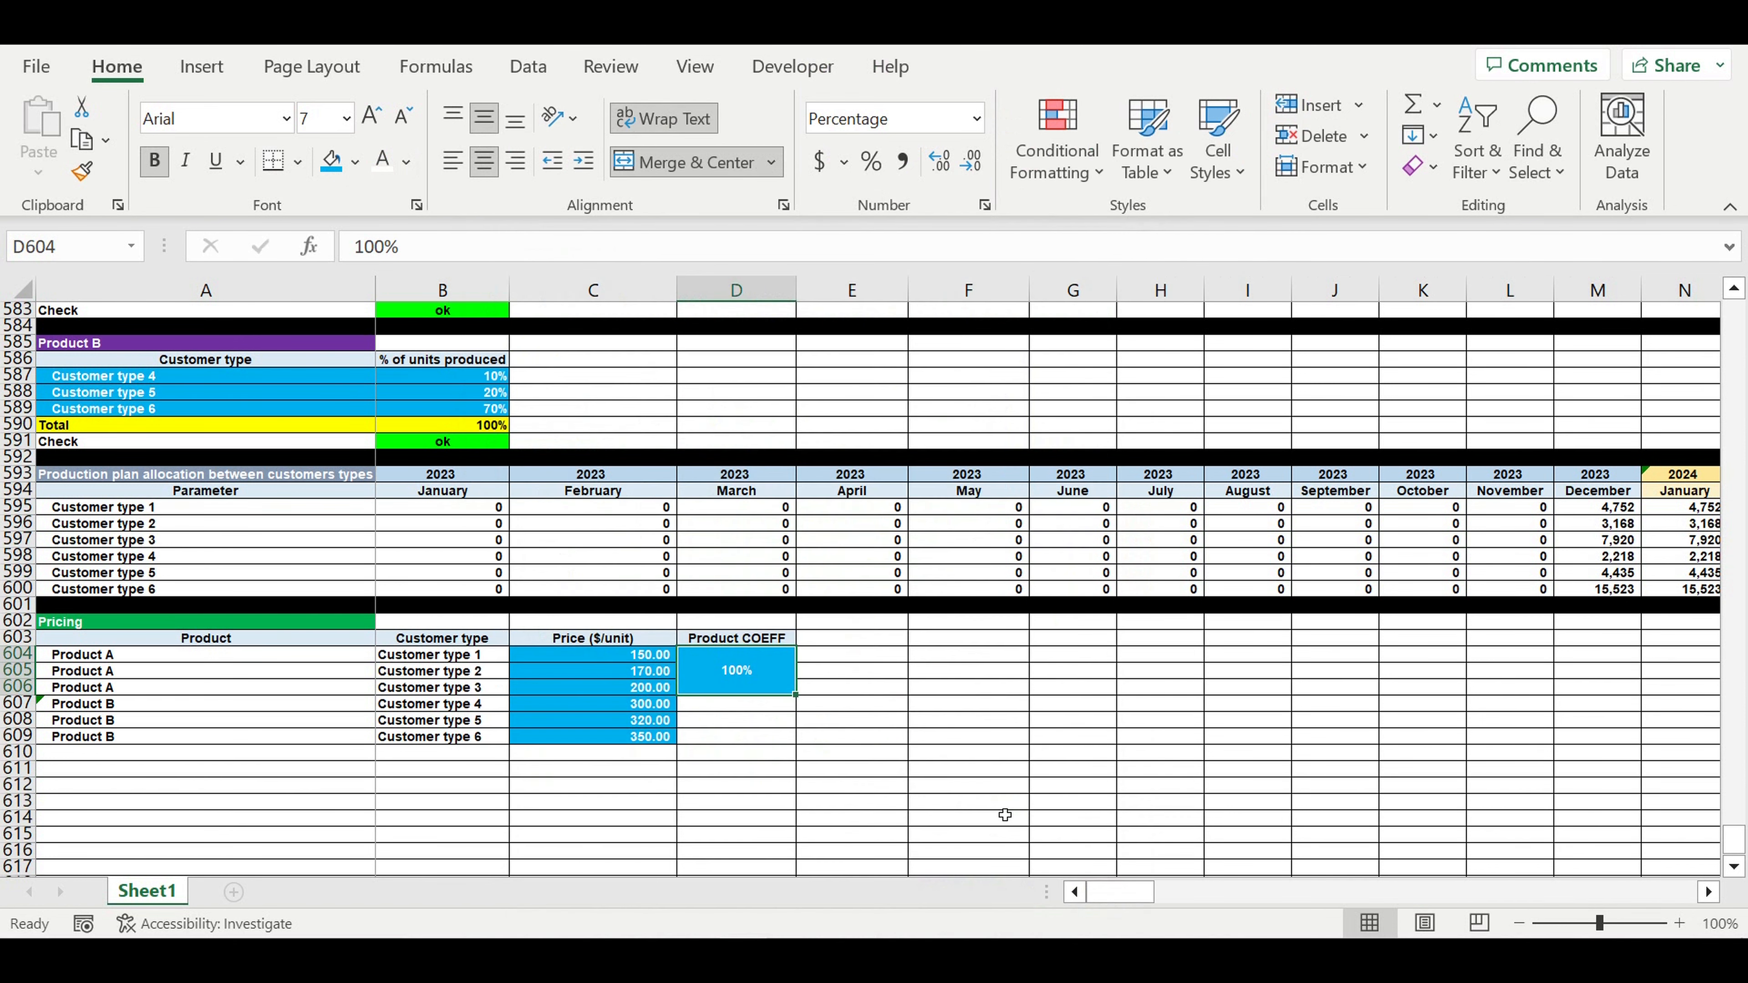
{"action": "left_click", "coordinate": [940, 789]}
- Copy the 100% coefficient to the Product B rows and the Product COEFF header into E603
{"action": "left_click", "coordinate": [722, 666]}
{"action": "key", "text": "ctrl+c"}
{"action": "left_click", "coordinate": [733, 709]}
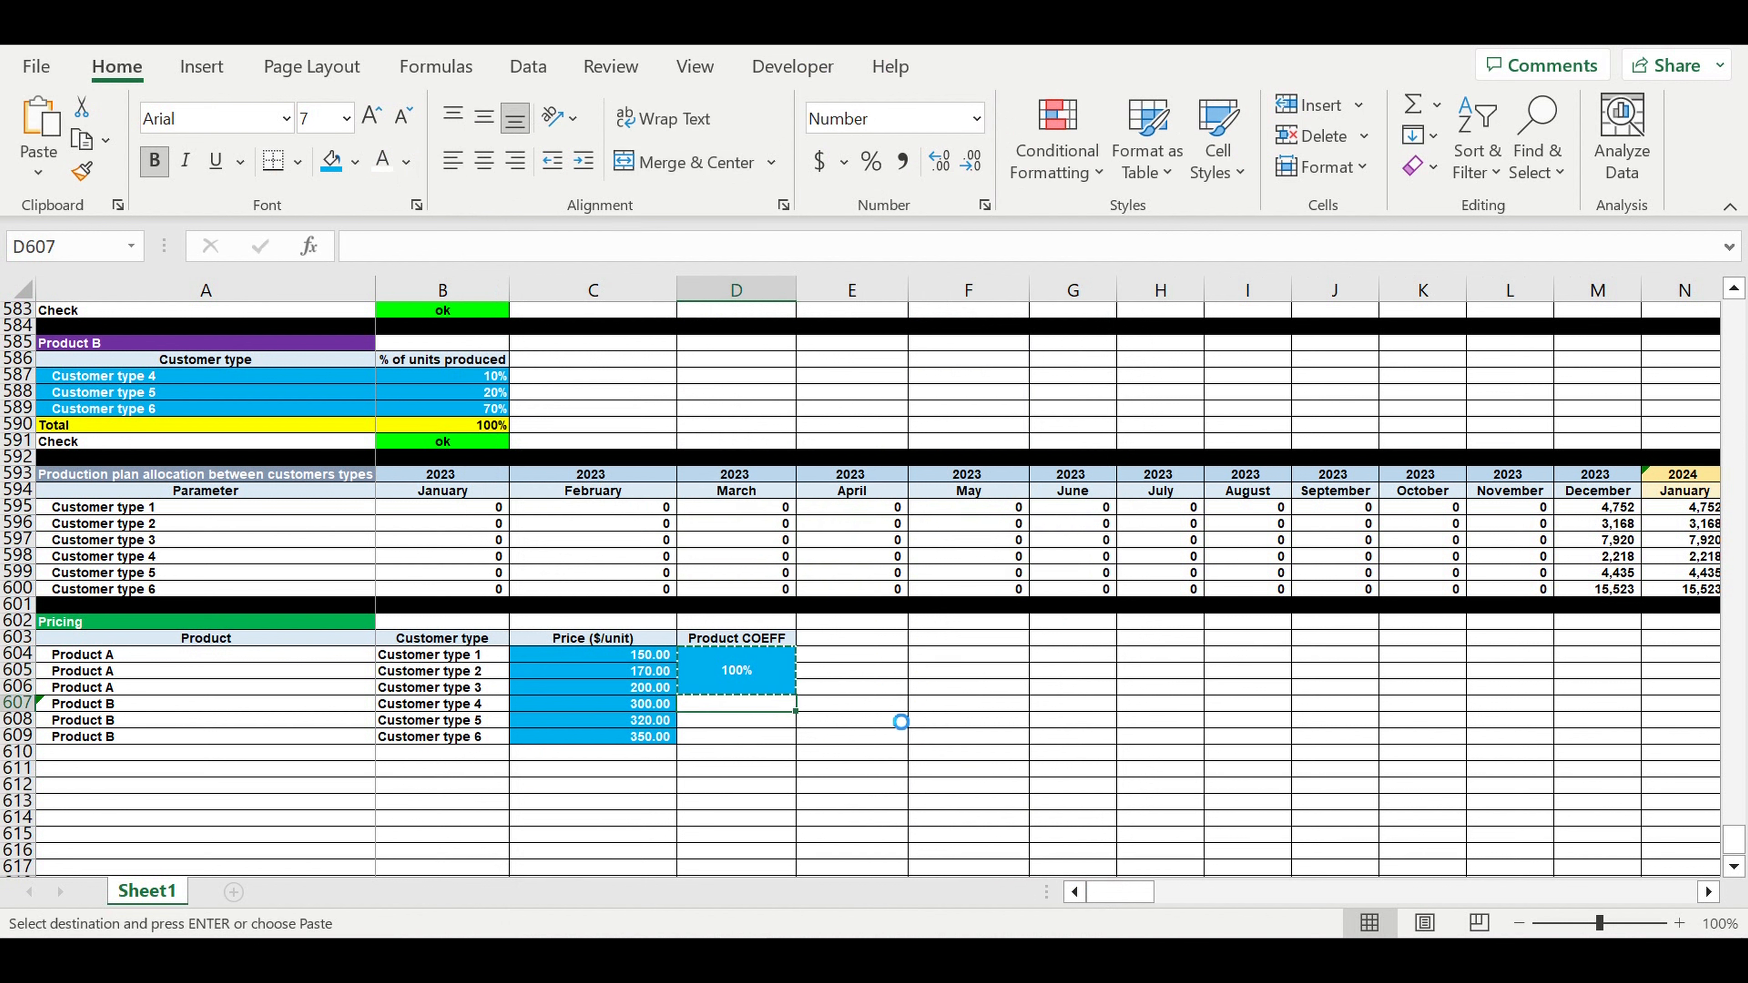
{"action": "key", "text": "ctrl+v"}
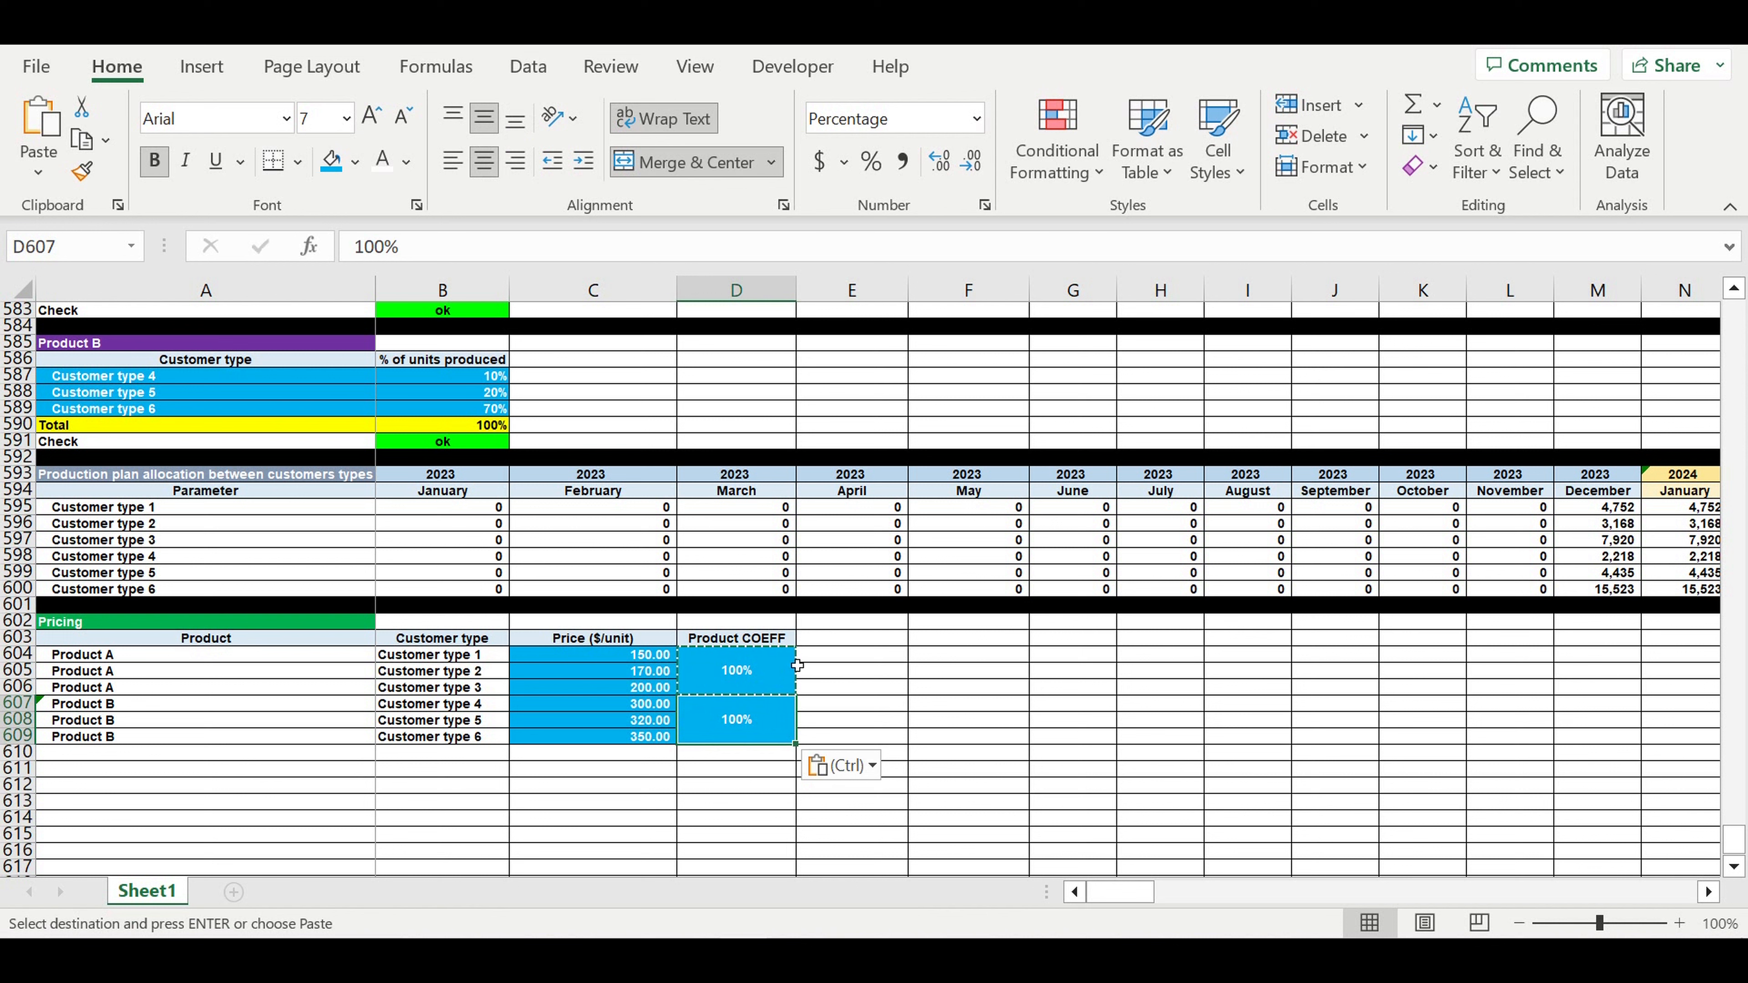
{"action": "left_click", "coordinate": [742, 639]}
{"action": "left_click_drag", "start_coordinate": [798, 647], "coordinate": [852, 642]}
- Rename the column E header to 'Customer COEFF' and widen column E to fit it
{"action": "left_click", "coordinate": [852, 642]}
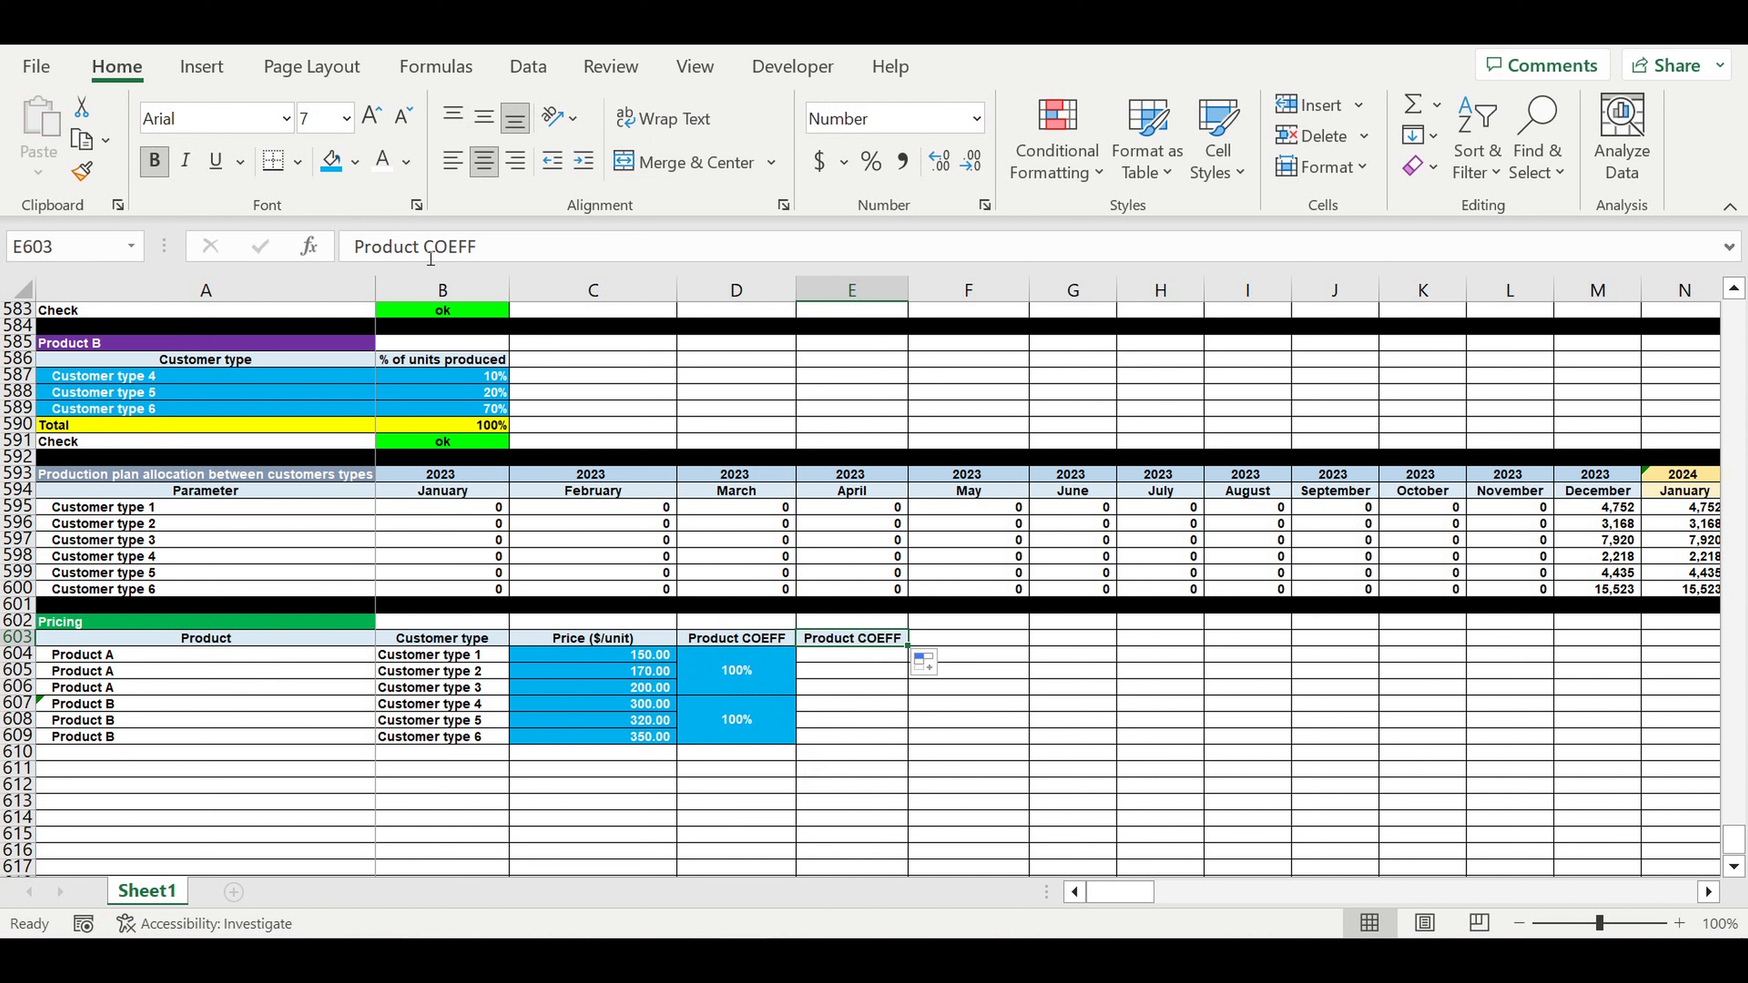
{"action": "left_click_drag", "start_coordinate": [416, 246], "coordinate": [310, 246]}
{"action": "type", "text": "Customer COE"}
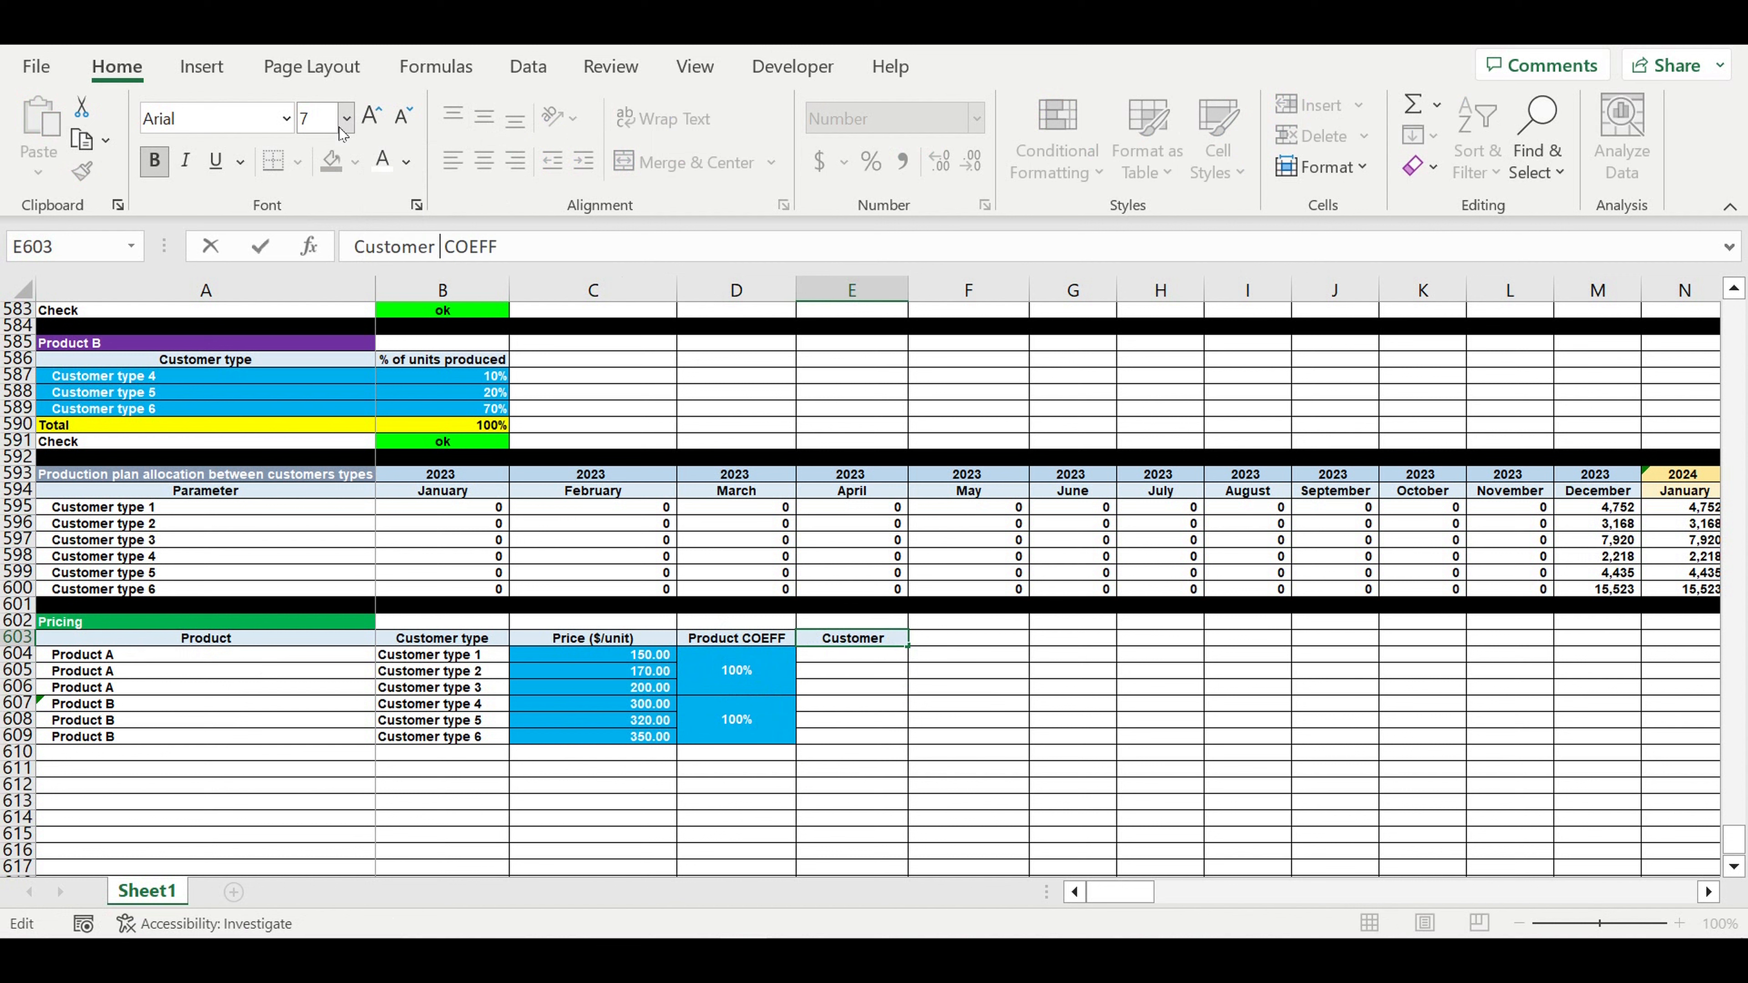
{"action": "type", "text": "FF"}
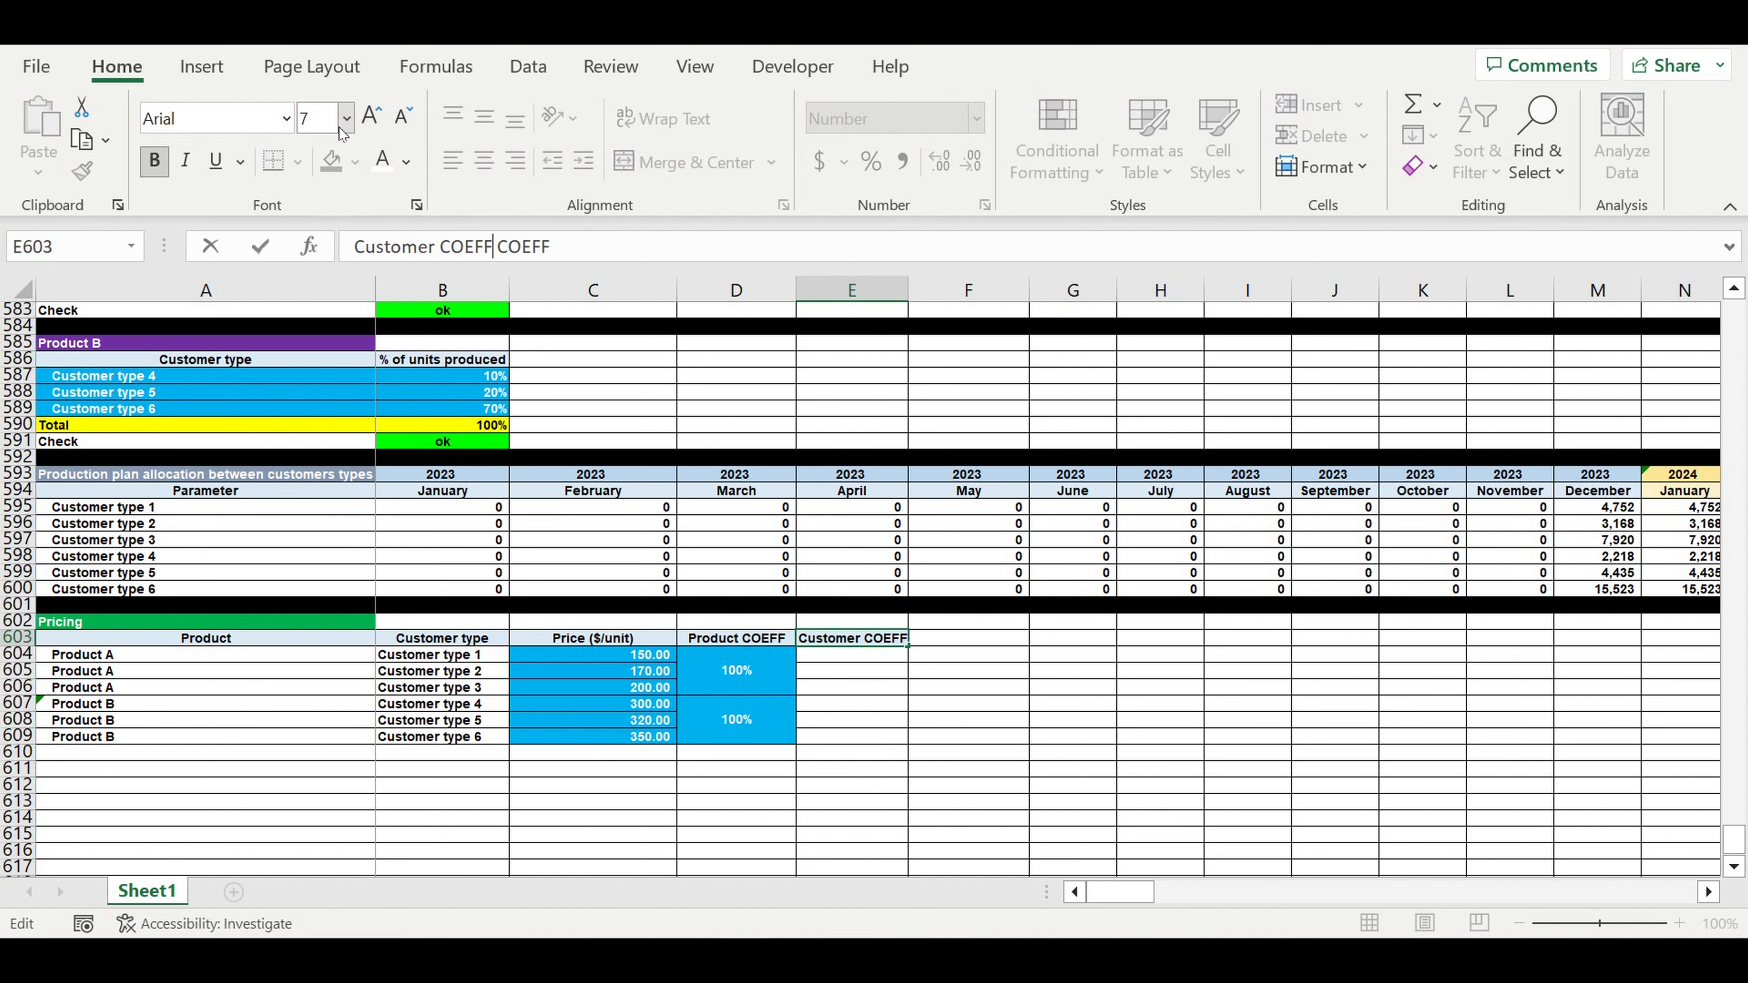
{"action": "key", "text": "Return"}
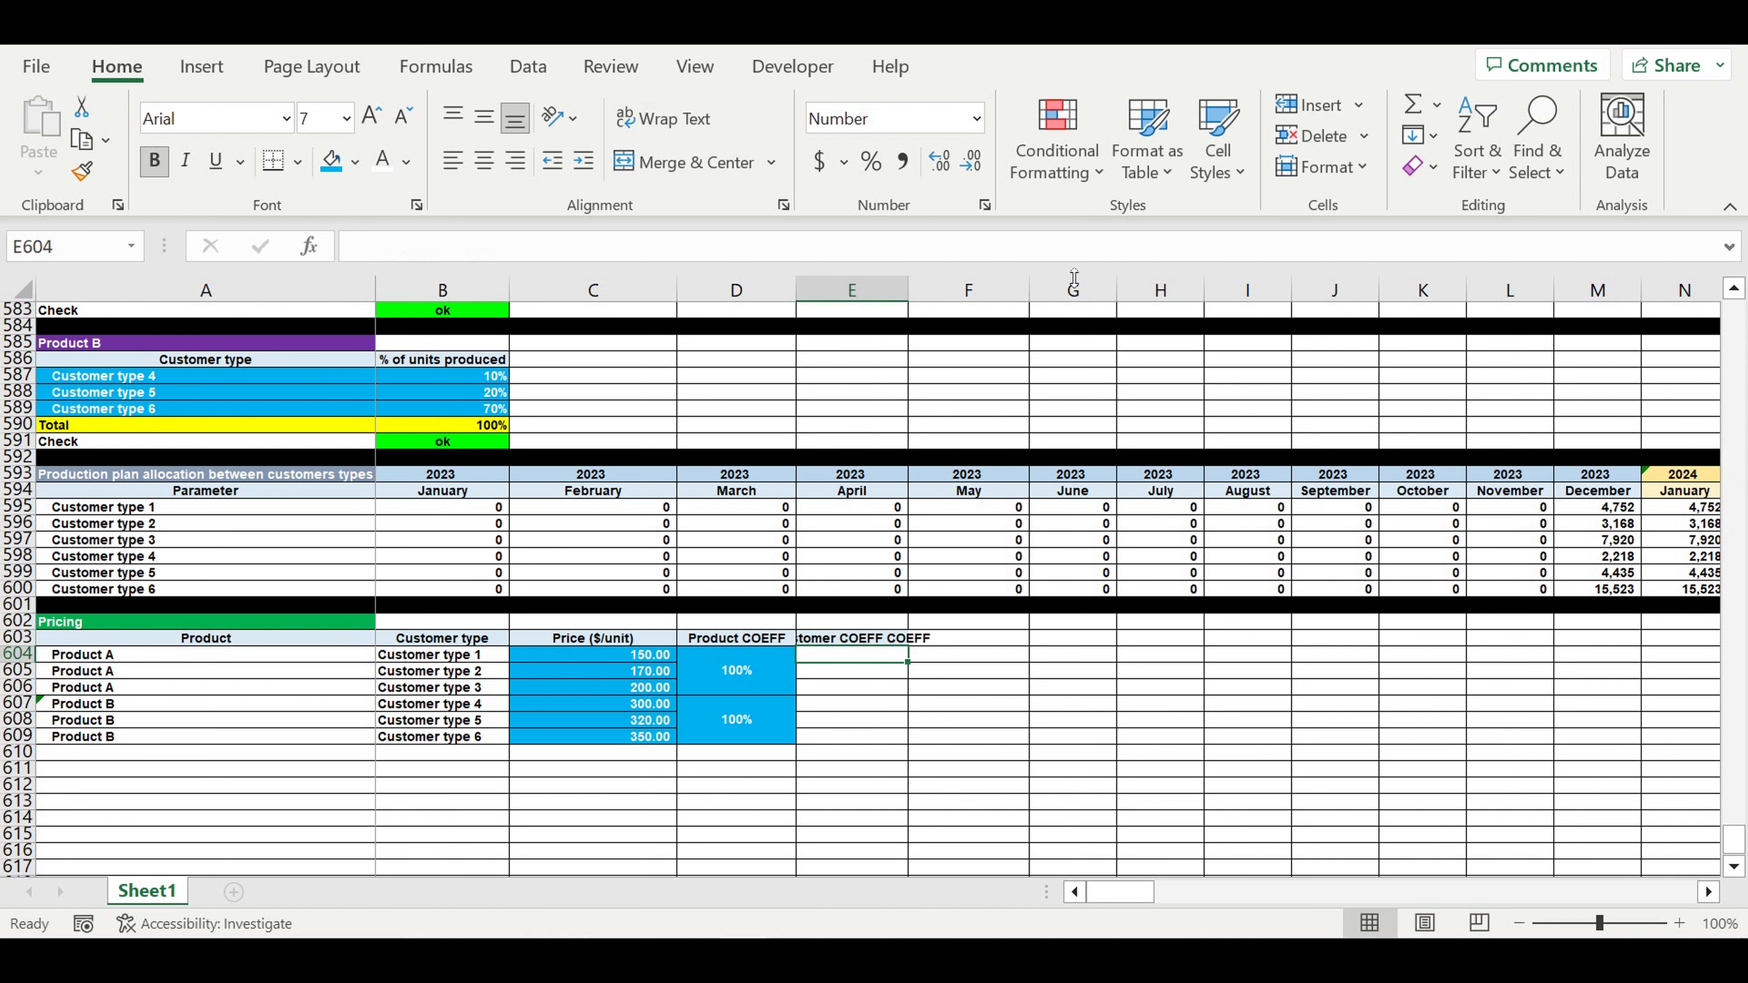
{"action": "double_click", "coordinate": [907, 293]}
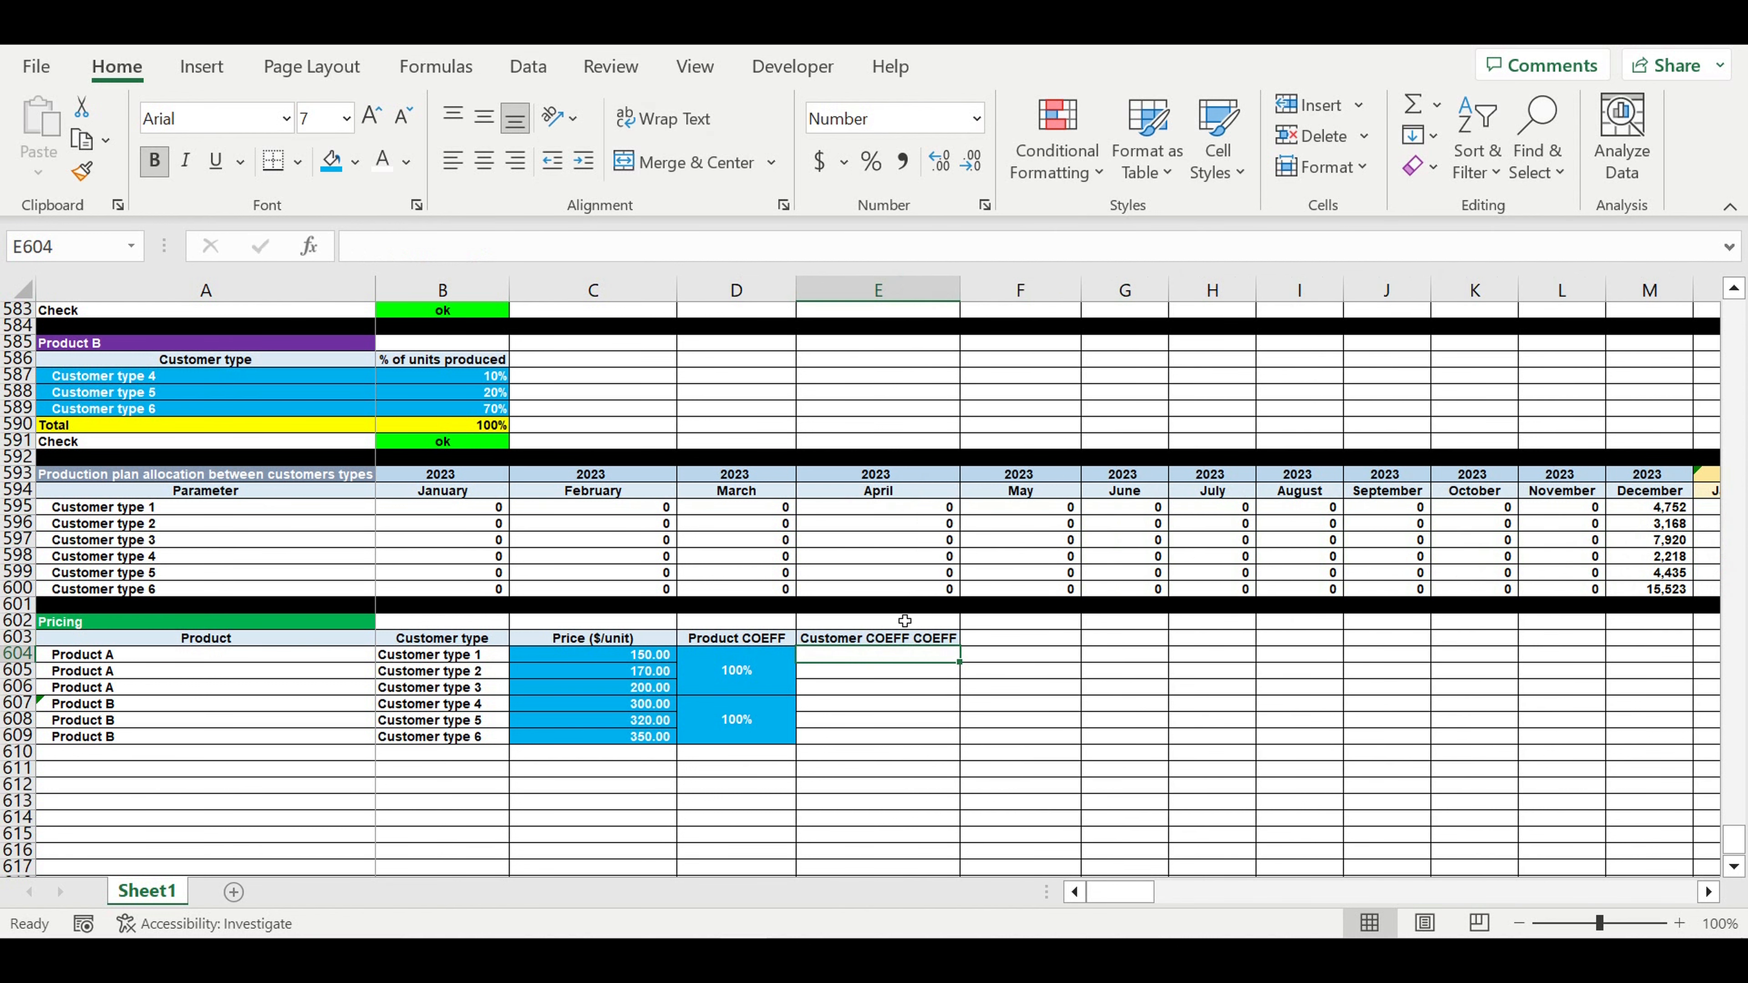
- Enter a blue-filled 100% in E604 and fill it down to all six customer types
{"action": "left_click", "coordinate": [871, 161]}
{"action": "left_click", "coordinate": [331, 161]}
{"action": "type", "text": "10%"}
{"action": "type", "text": "0"}
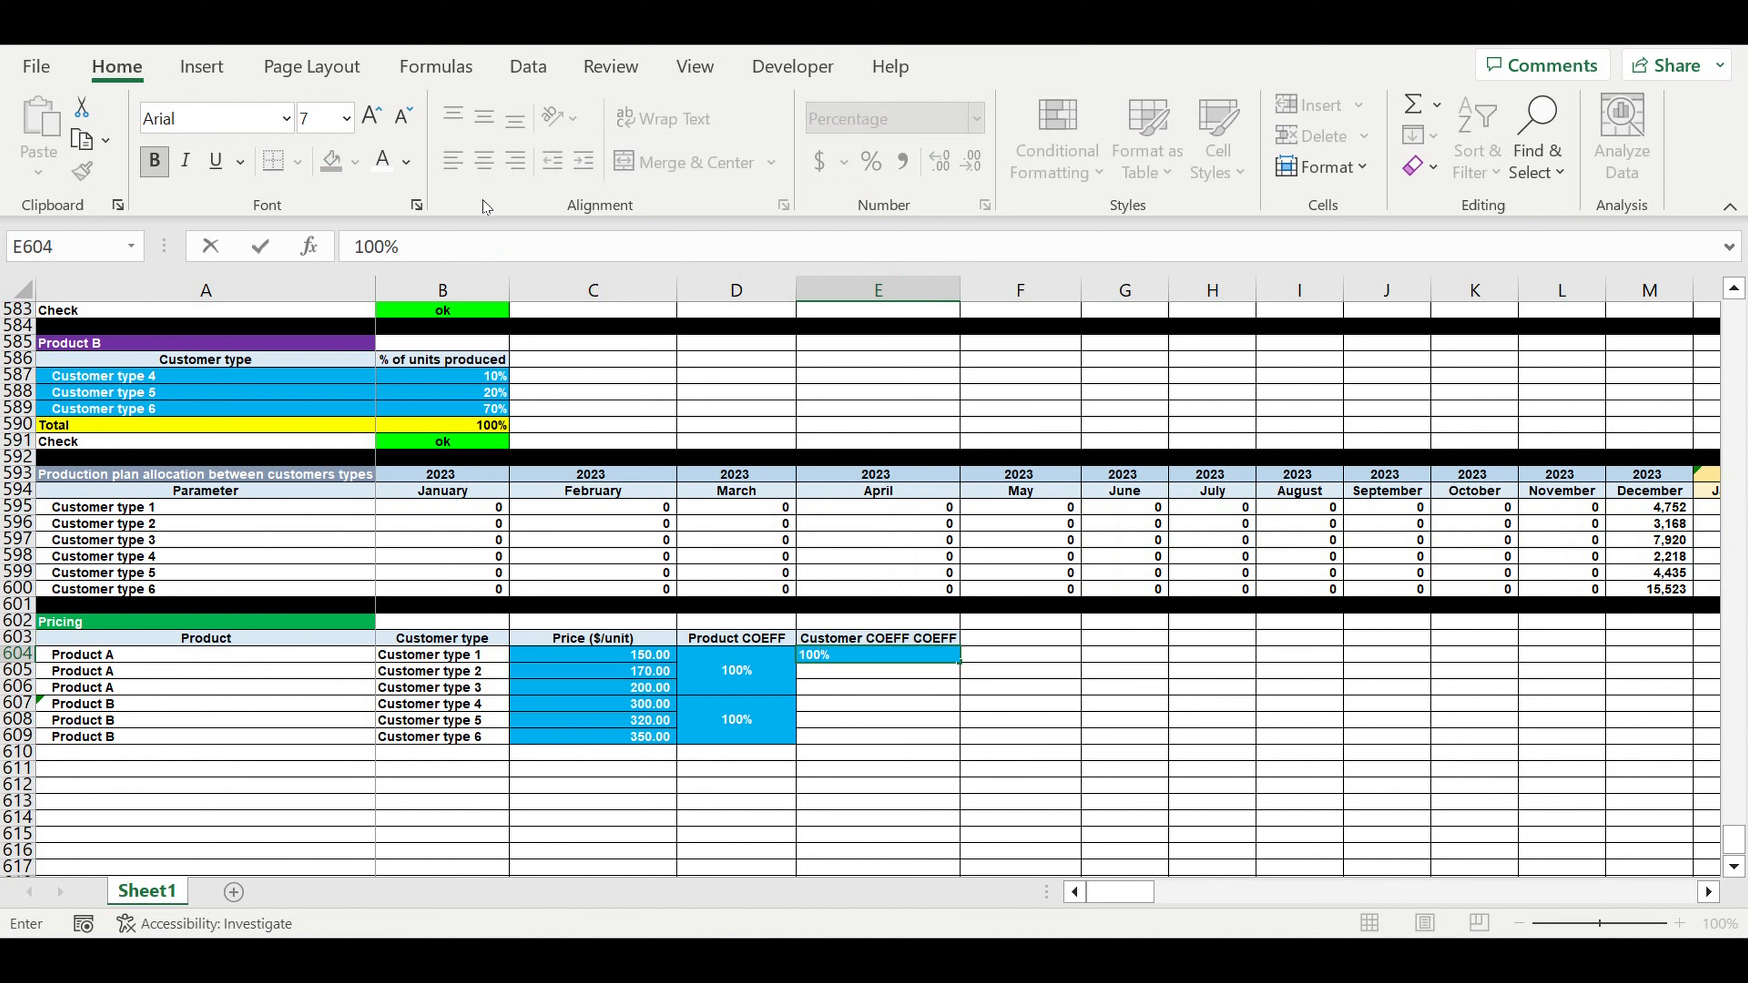
{"action": "key", "text": "Return"}
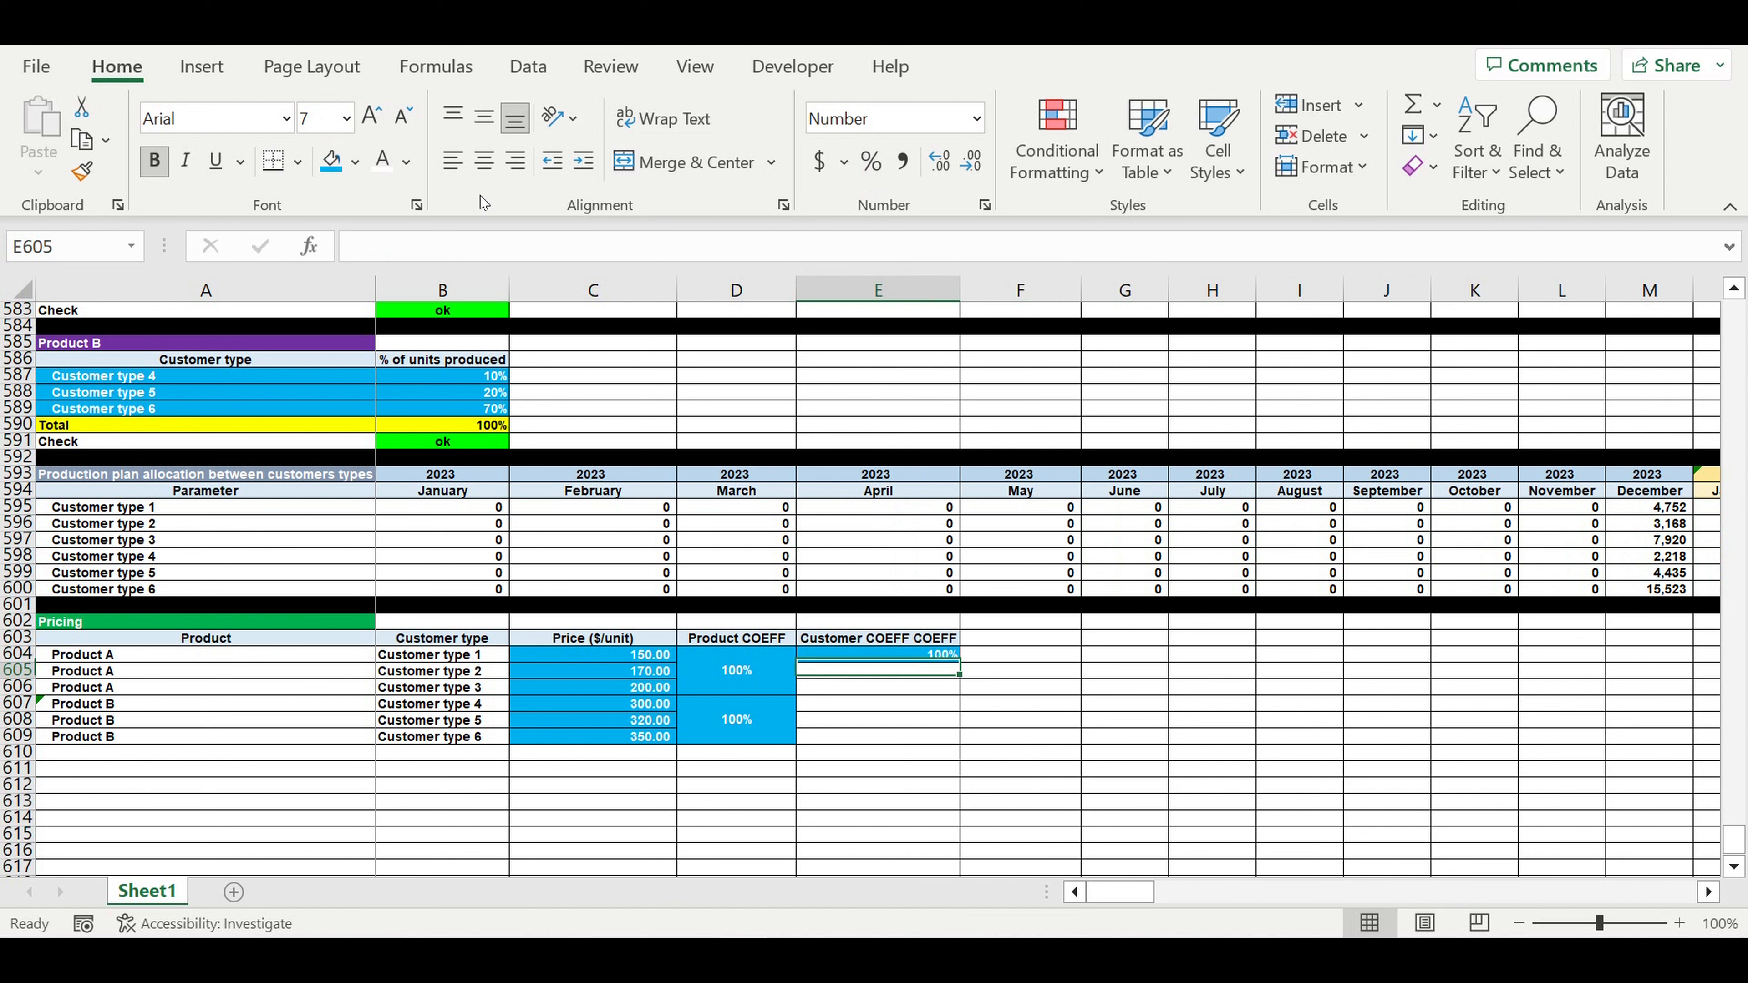
{"action": "left_click", "coordinate": [911, 720]}
{"action": "left_click", "coordinate": [924, 653]}
{"action": "left_click_drag", "start_coordinate": [968, 672], "coordinate": [934, 752]}
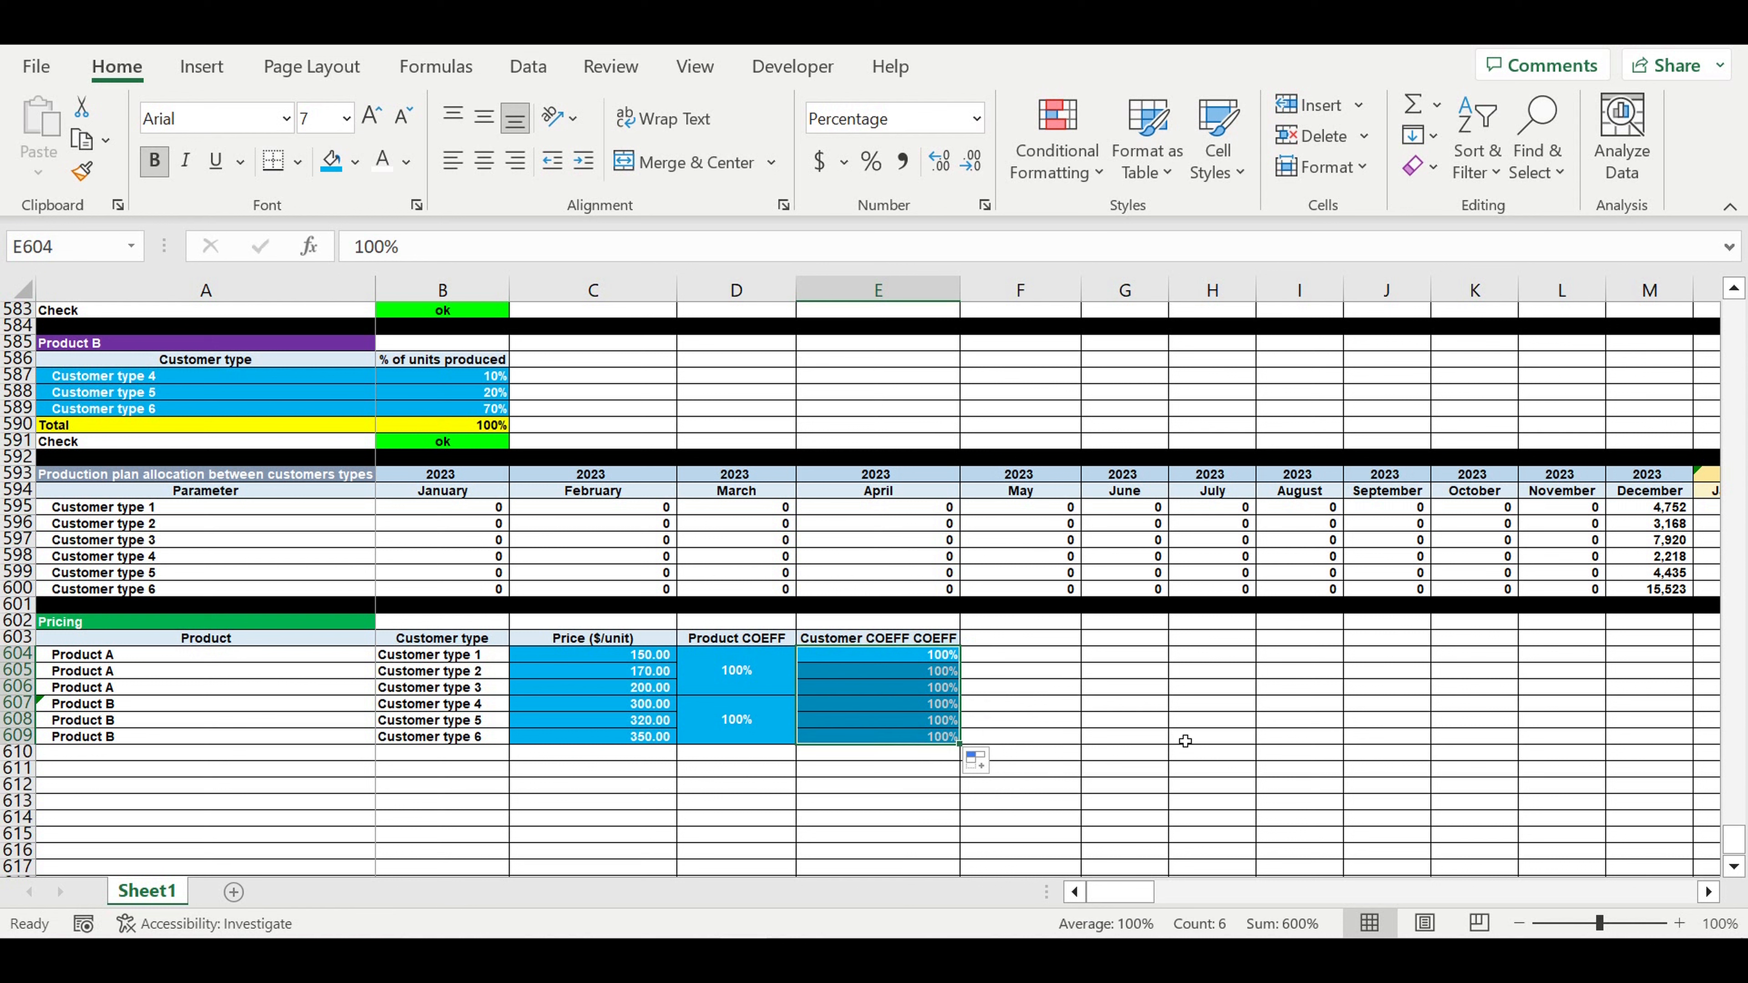
{"action": "left_click", "coordinate": [1123, 691]}
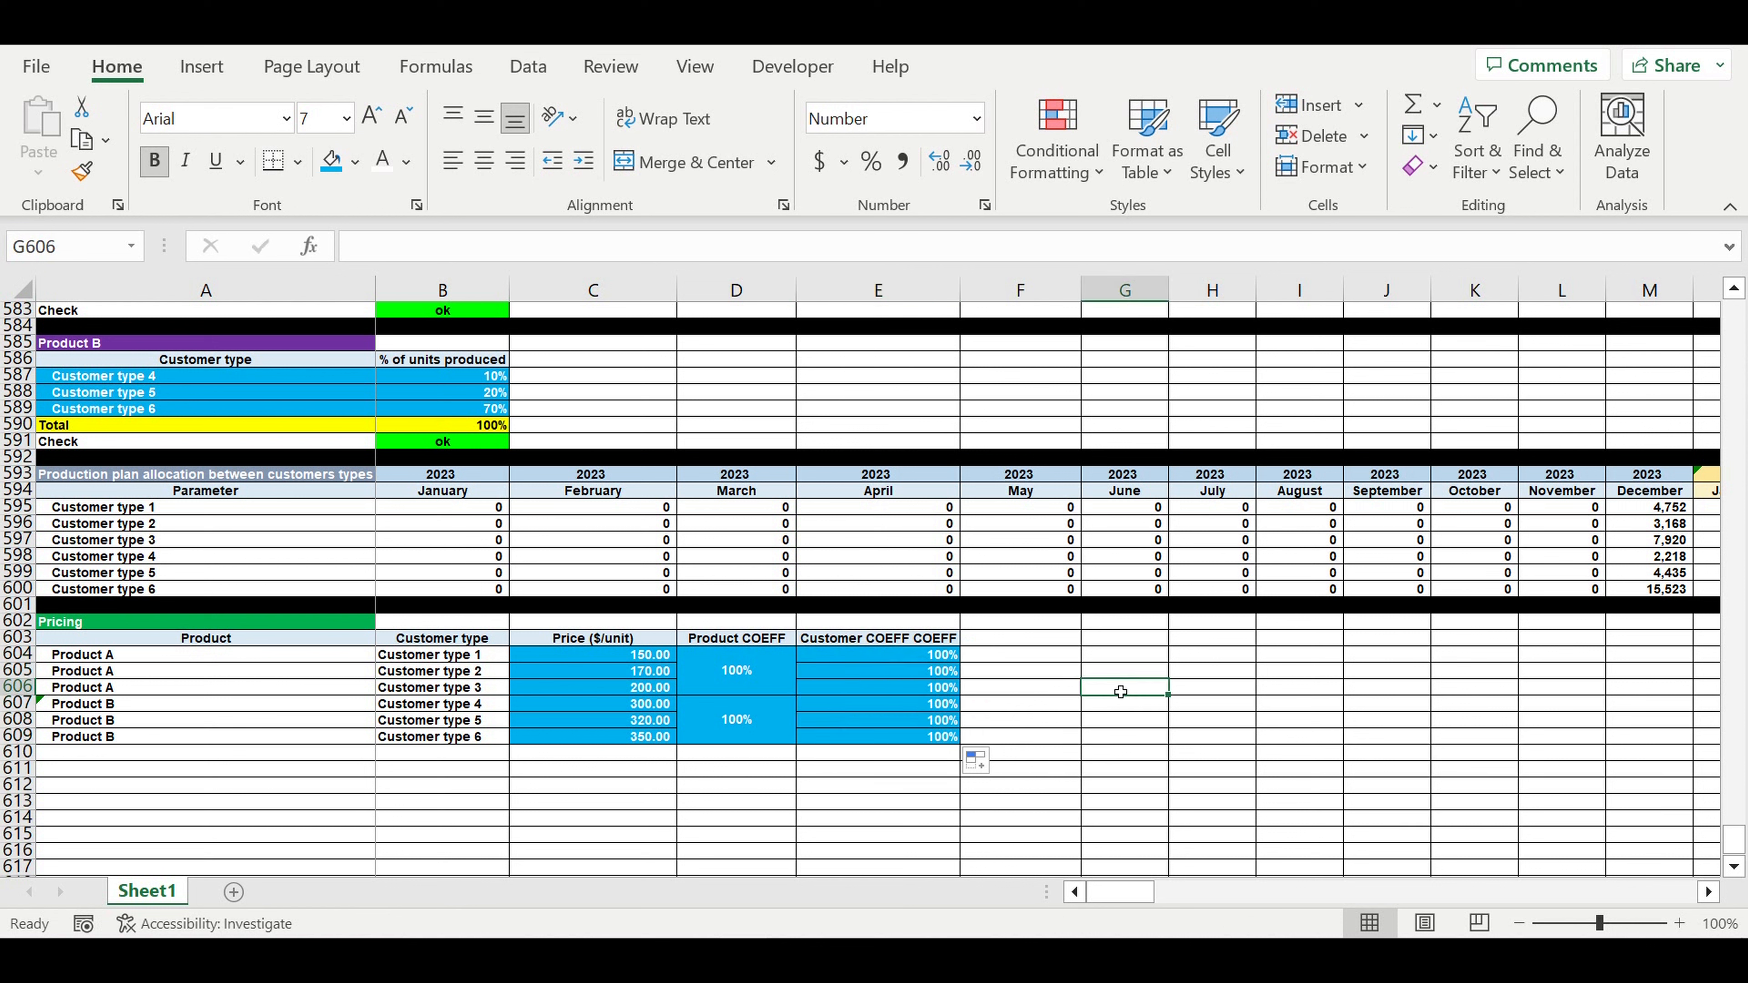
- Insert three blank rows above the Pricing table, undoing an accidental row deletion first
{"action": "left_click_drag", "start_coordinate": [20, 626], "coordinate": [24, 651]}
{"action": "right_click", "coordinate": [24, 648]}
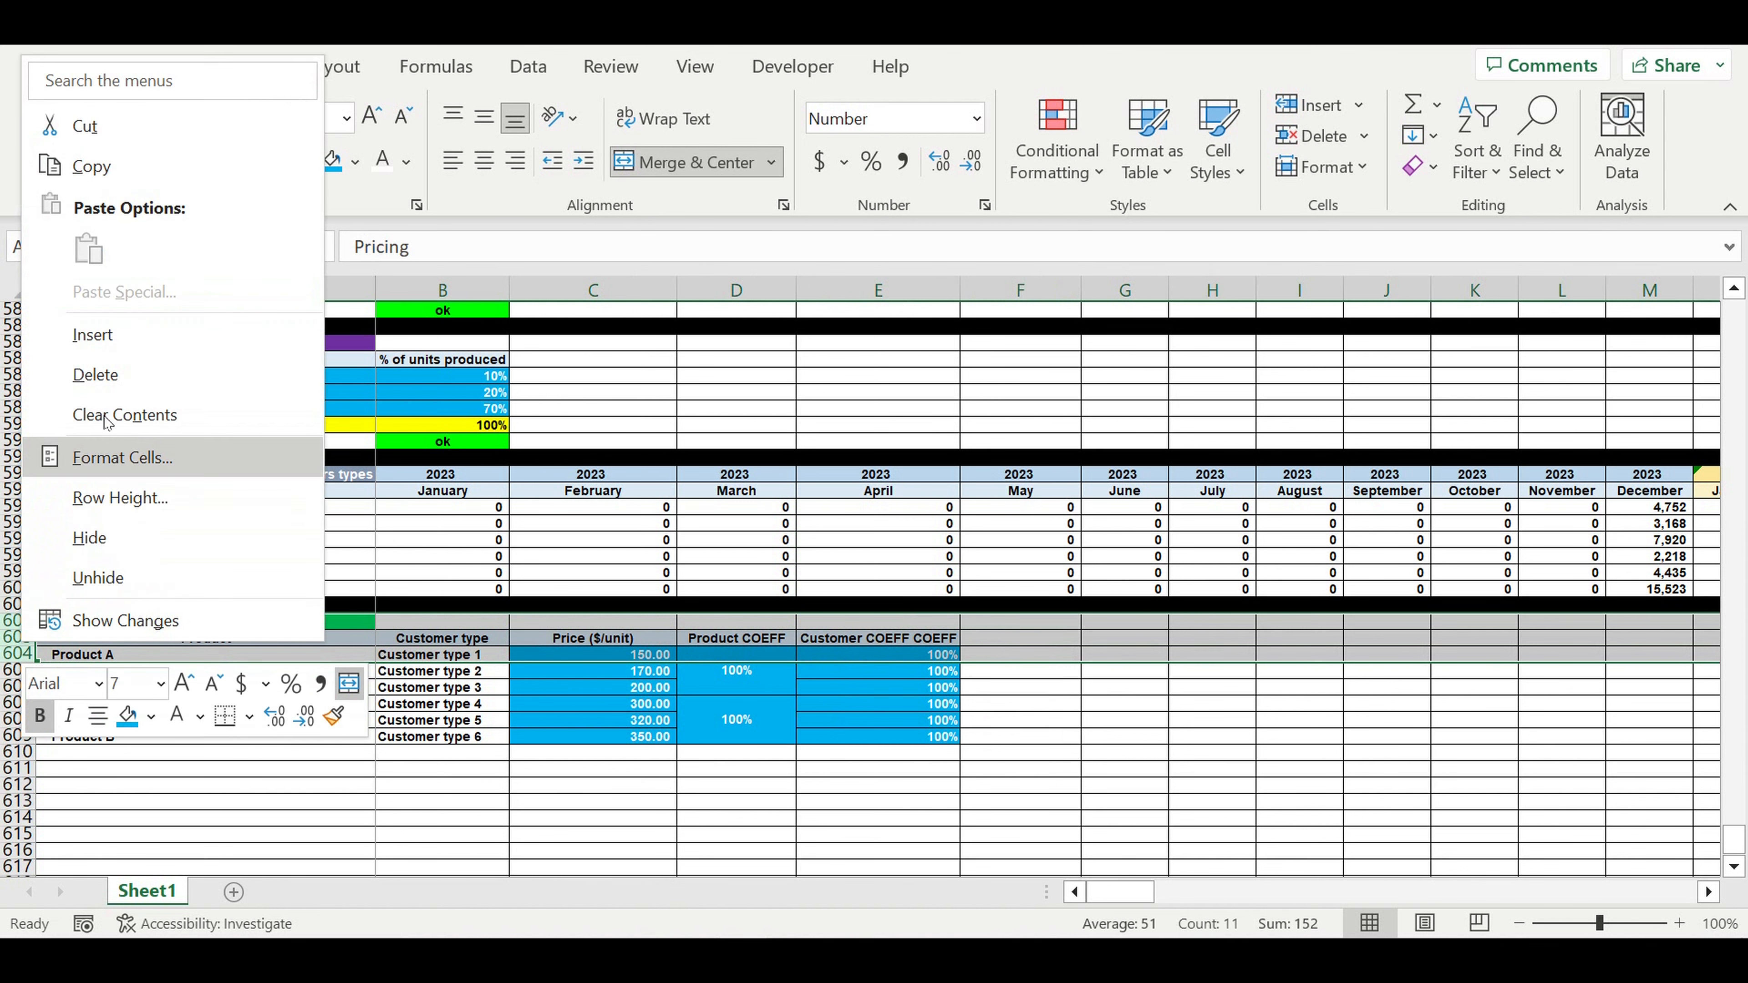
{"action": "left_click", "coordinate": [104, 375]}
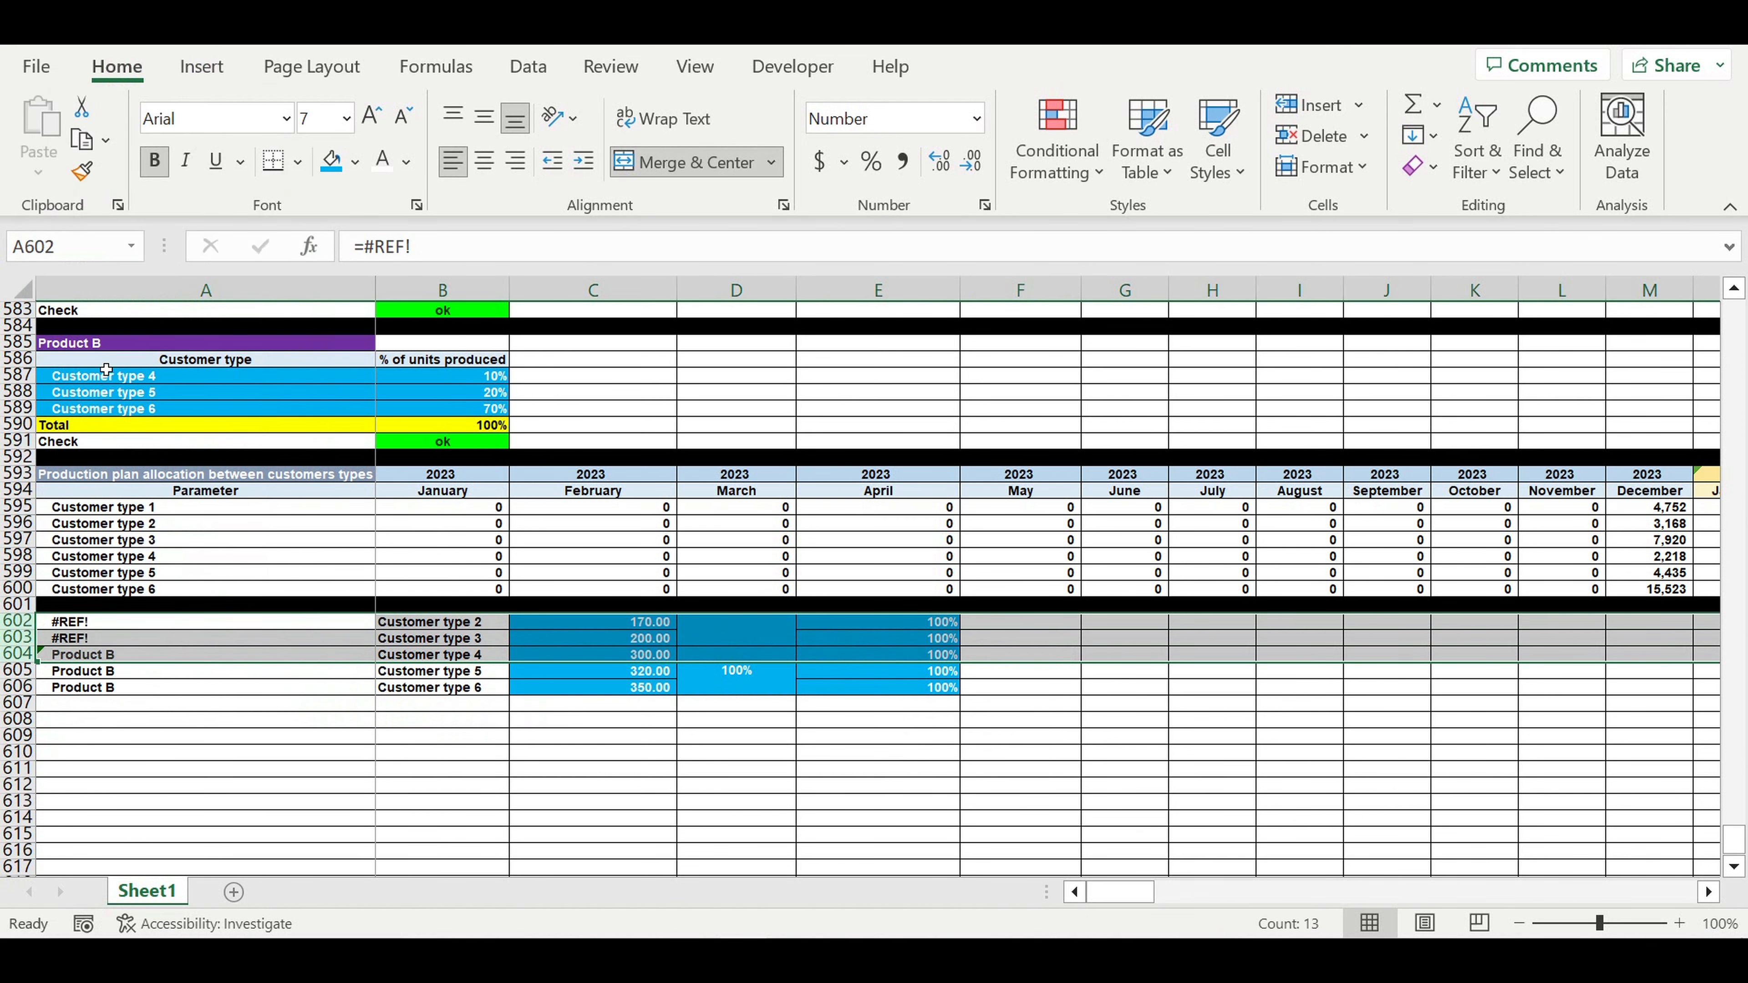
{"action": "key", "text": "ctrl+z"}
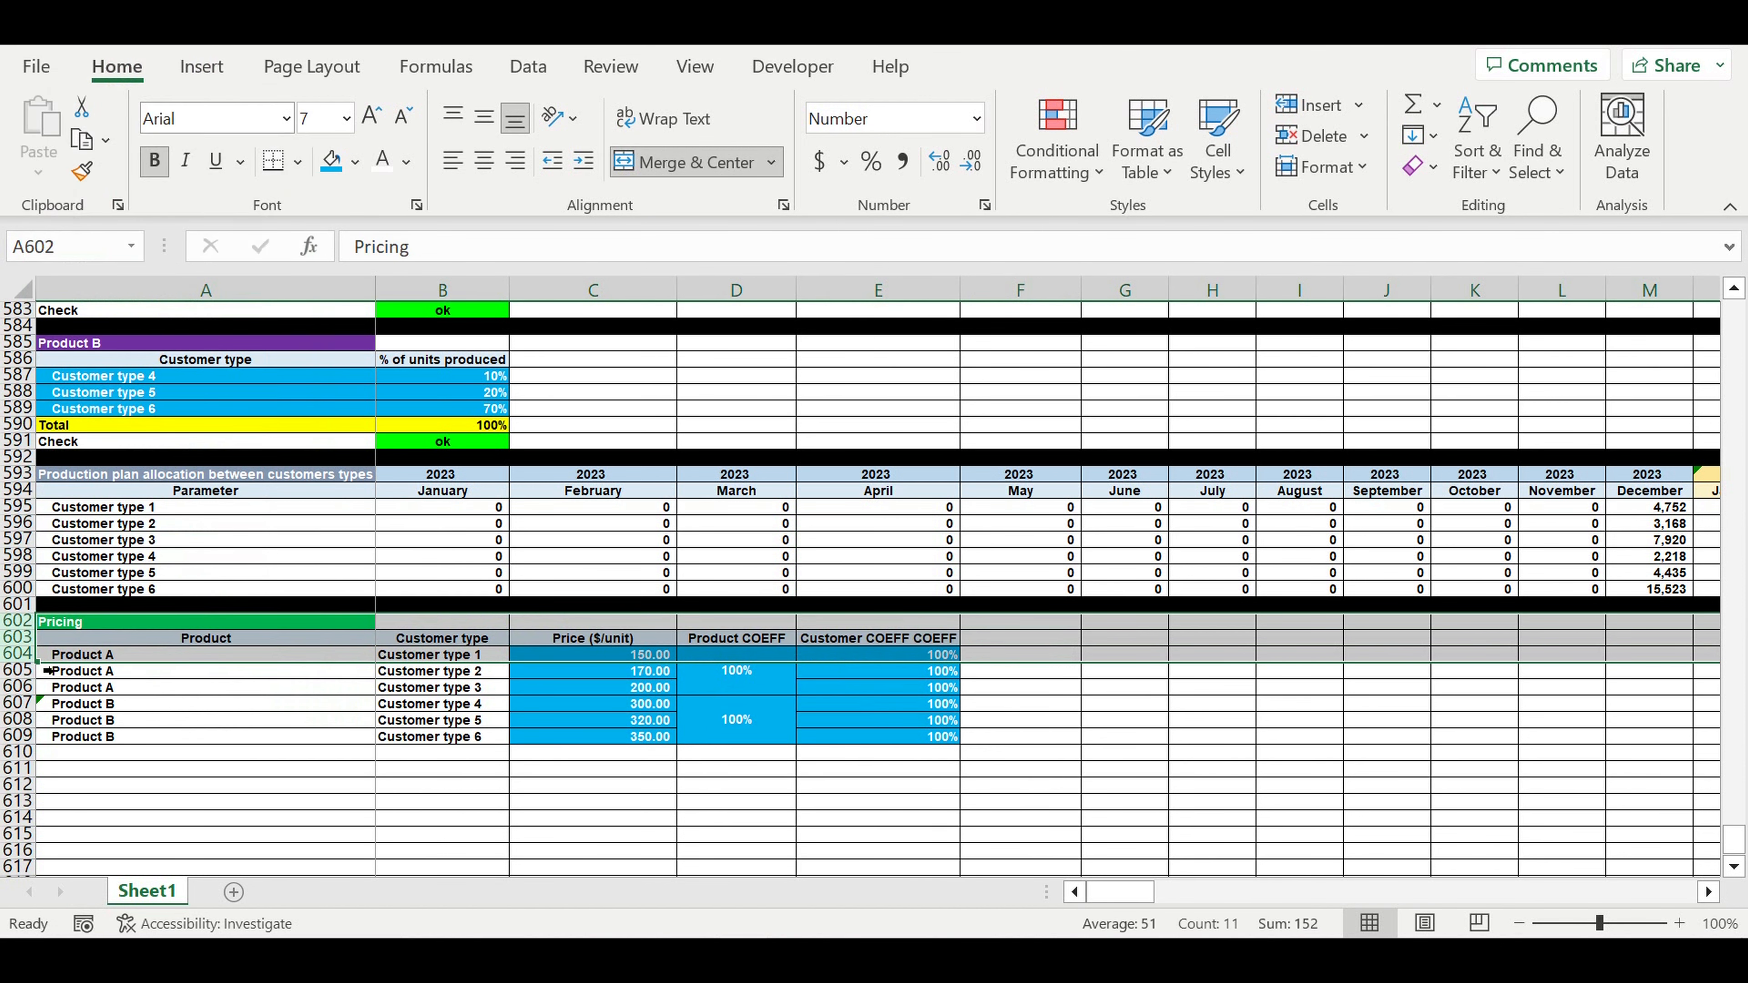
{"action": "right_click", "coordinate": [17, 645]}
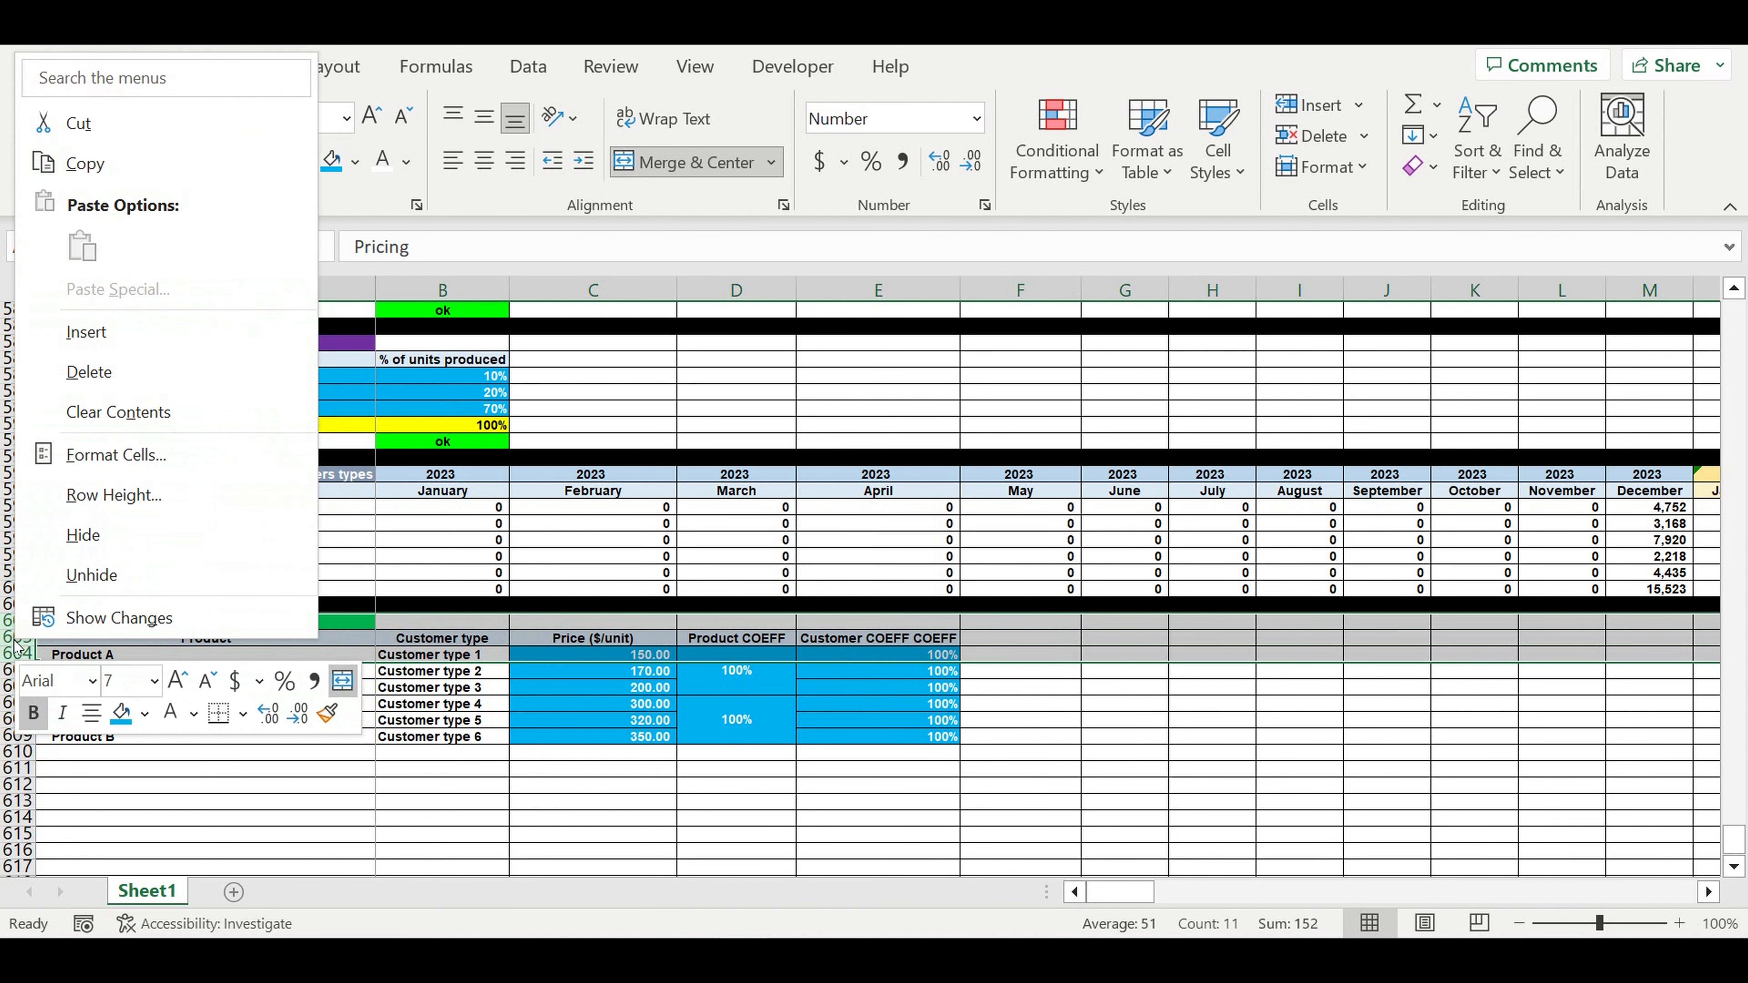
{"action": "left_click", "coordinate": [119, 351]}
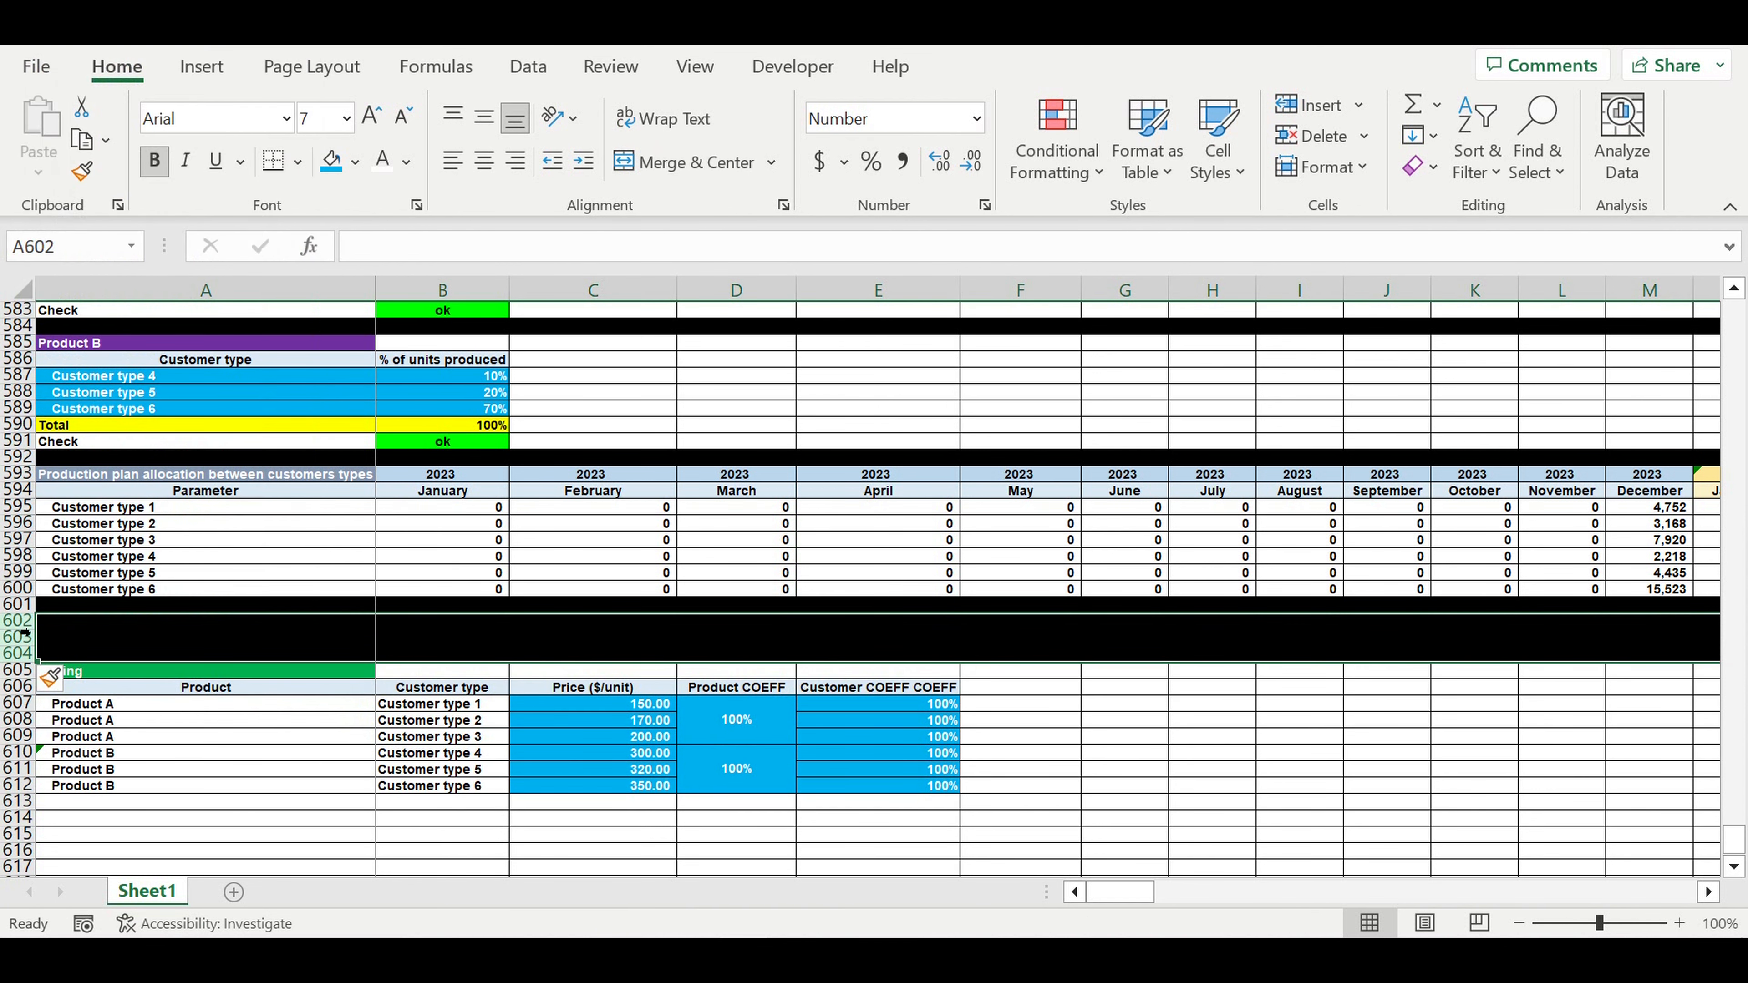
- Give the new rows 602 and 603 a white fill
{"action": "left_click", "coordinate": [17, 623]}
{"action": "left_click_drag", "start_coordinate": [17, 623], "coordinate": [17, 638]}
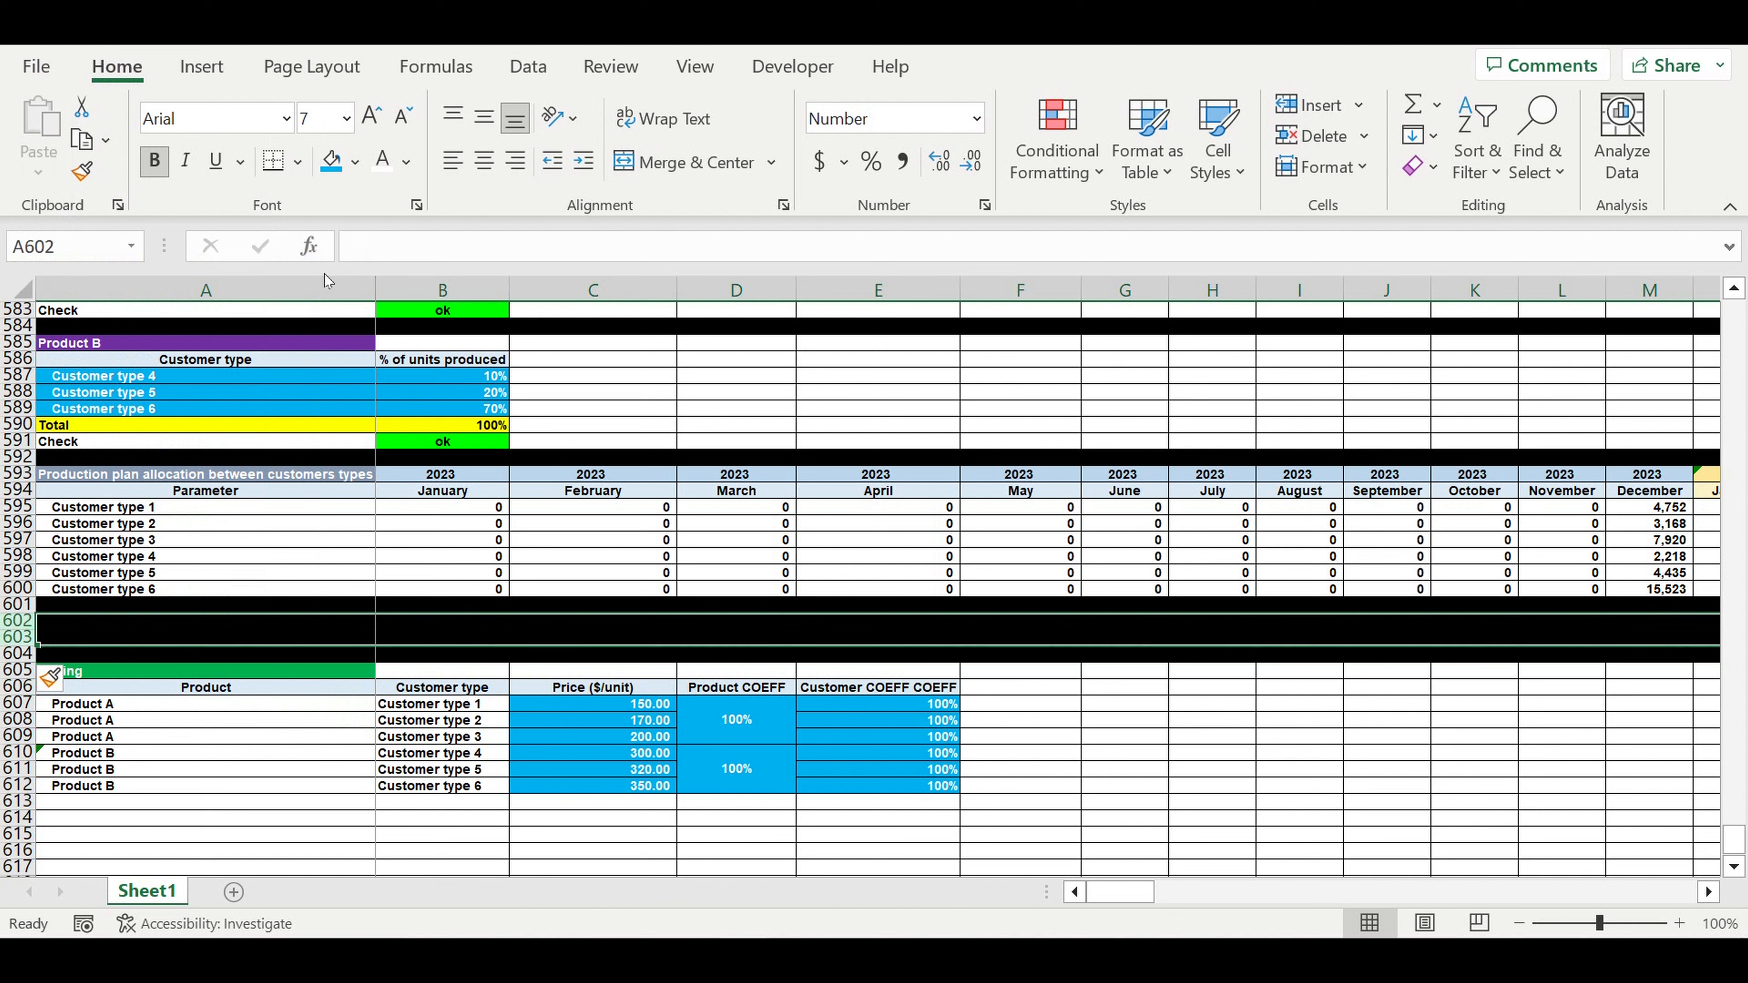
{"action": "left_click", "coordinate": [357, 163]}
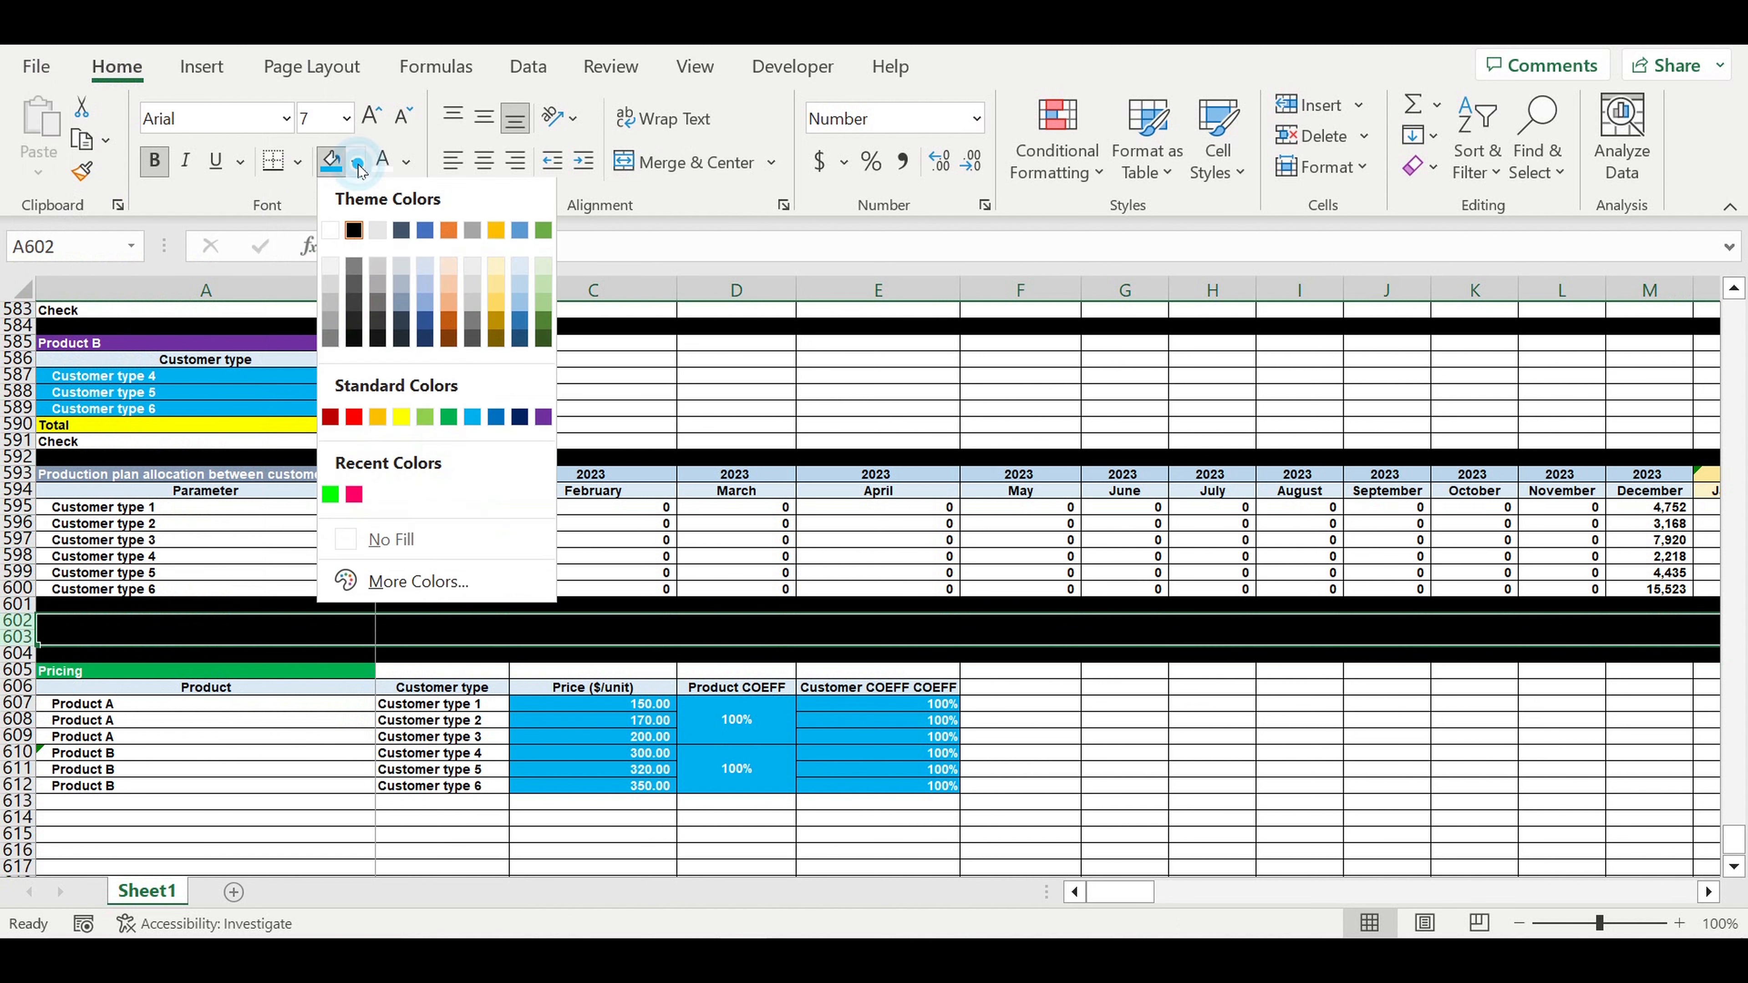
{"action": "left_click", "coordinate": [330, 230]}
{"action": "left_click", "coordinate": [668, 663]}
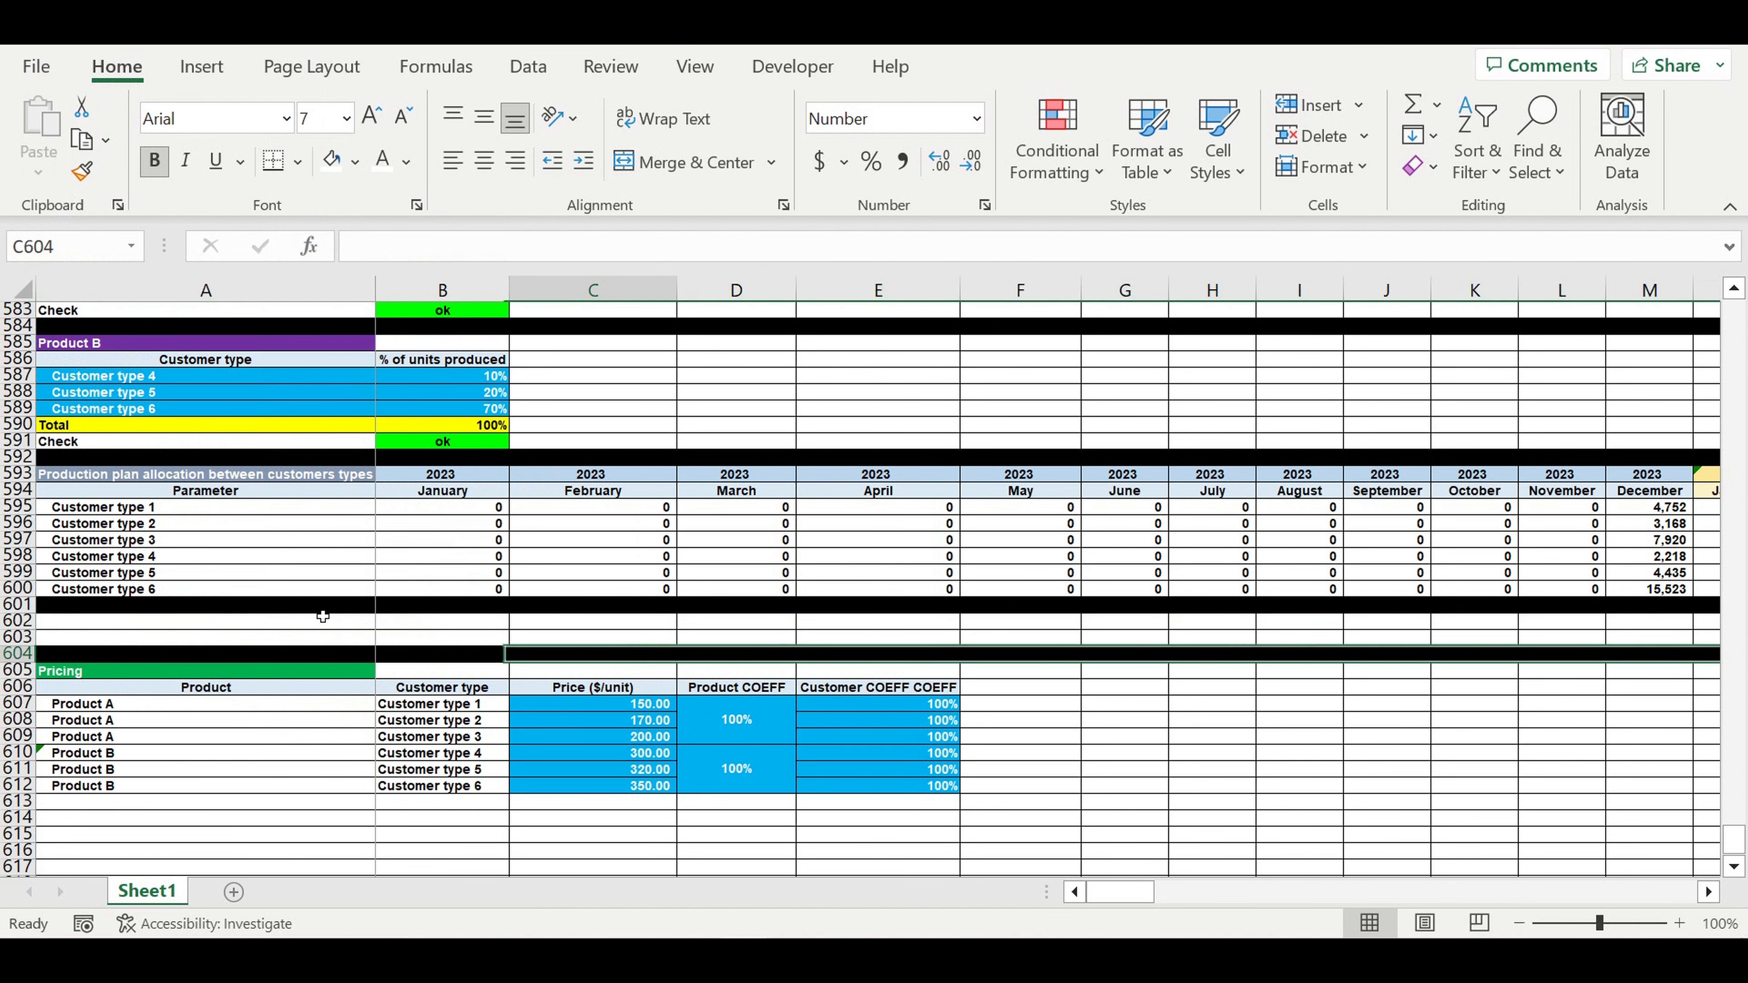
- Label A602 'Global pricing COEFF' and paste a 100% coefficient into B602
{"action": "left_click", "coordinate": [294, 629]}
{"action": "type", "text": "Global p"}
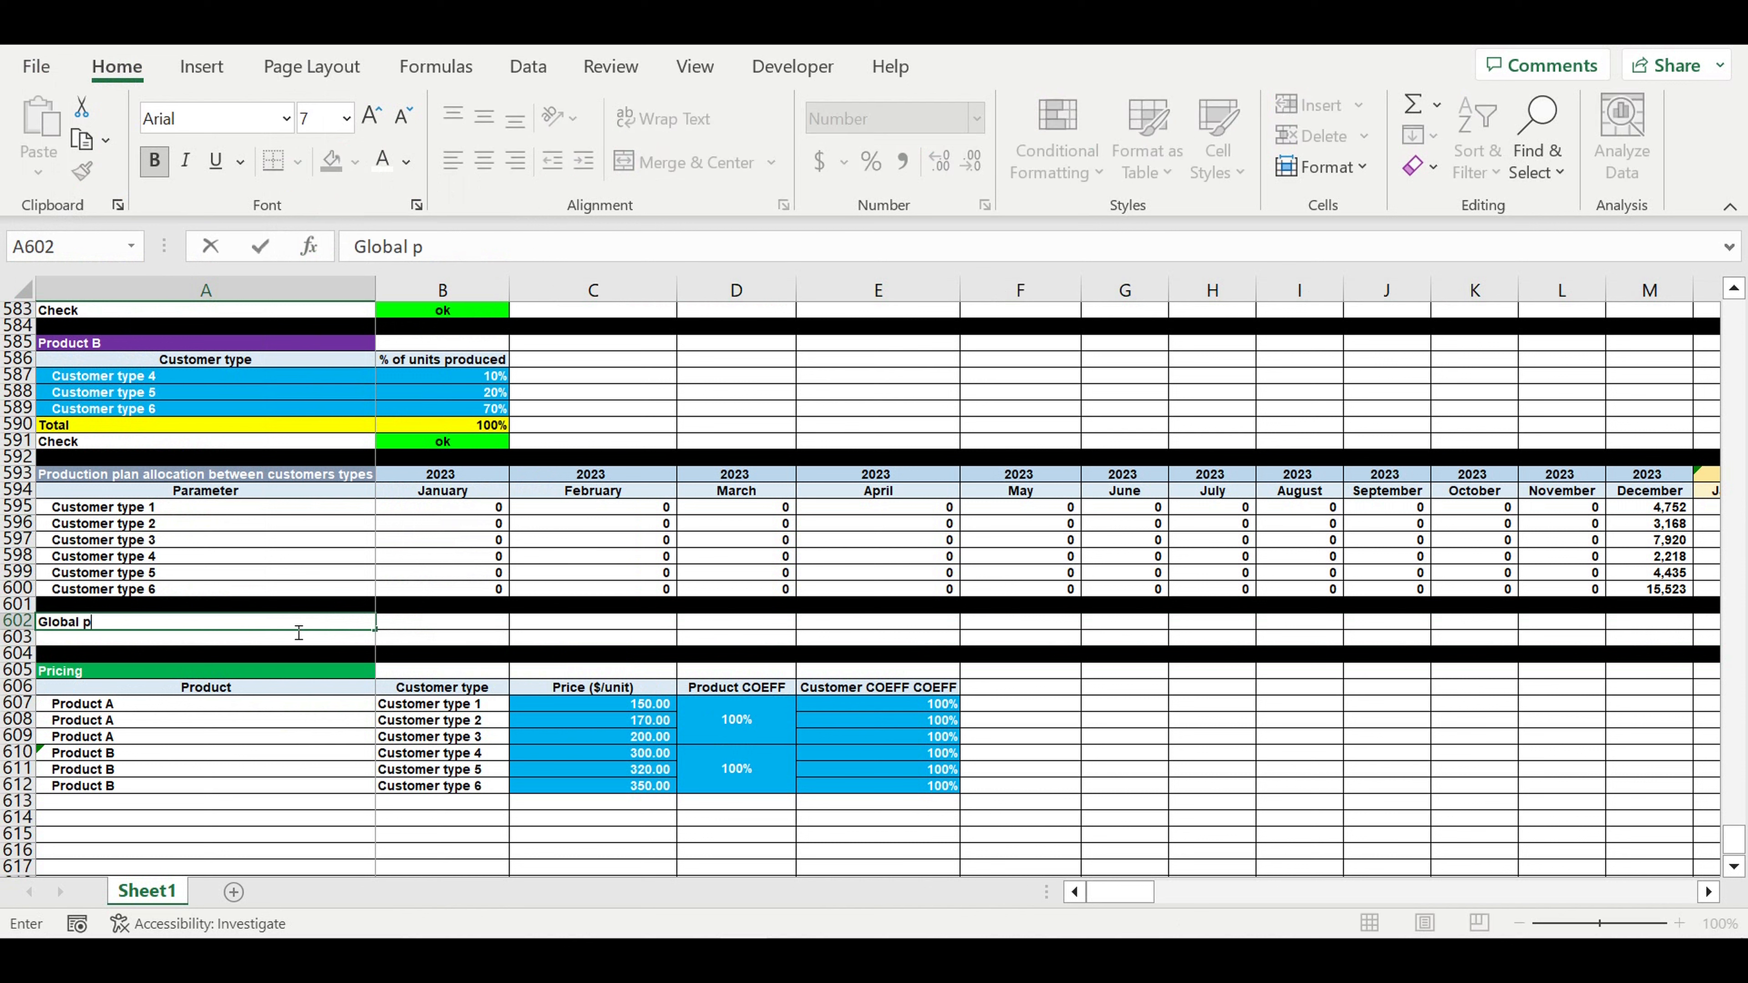
{"action": "type", "text": "ricing CO"}
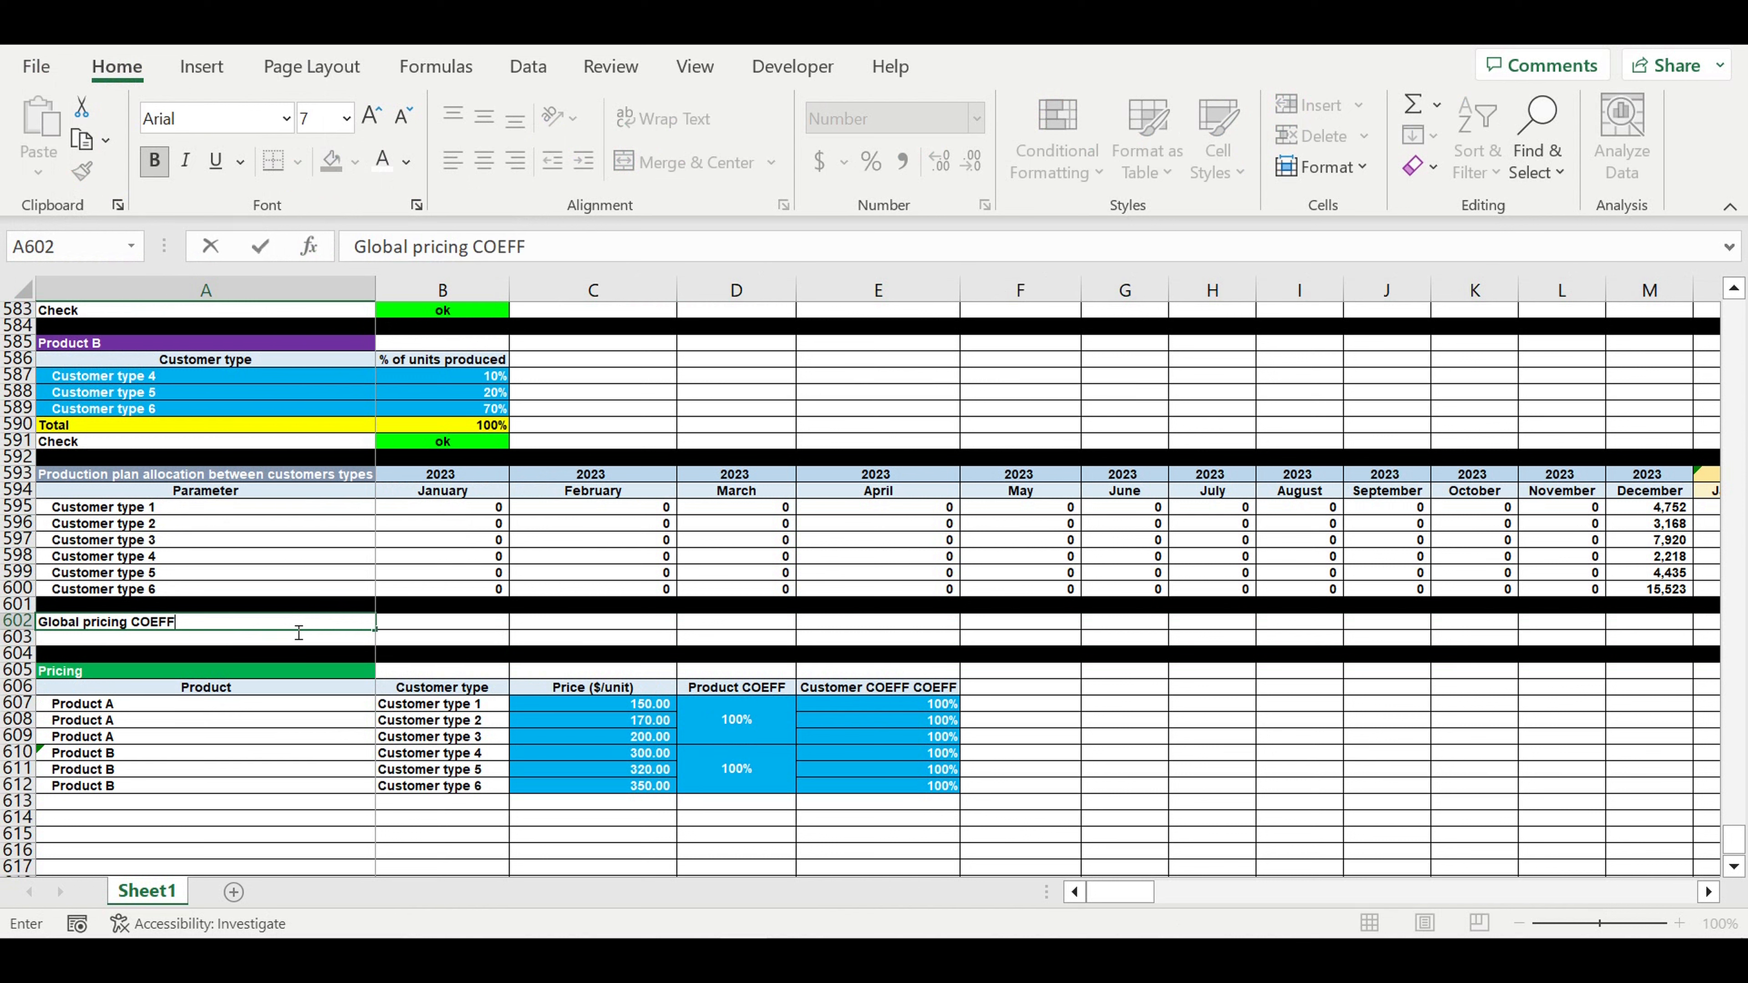
{"action": "type", "text": "EFF"}
{"action": "key", "text": "Return"}
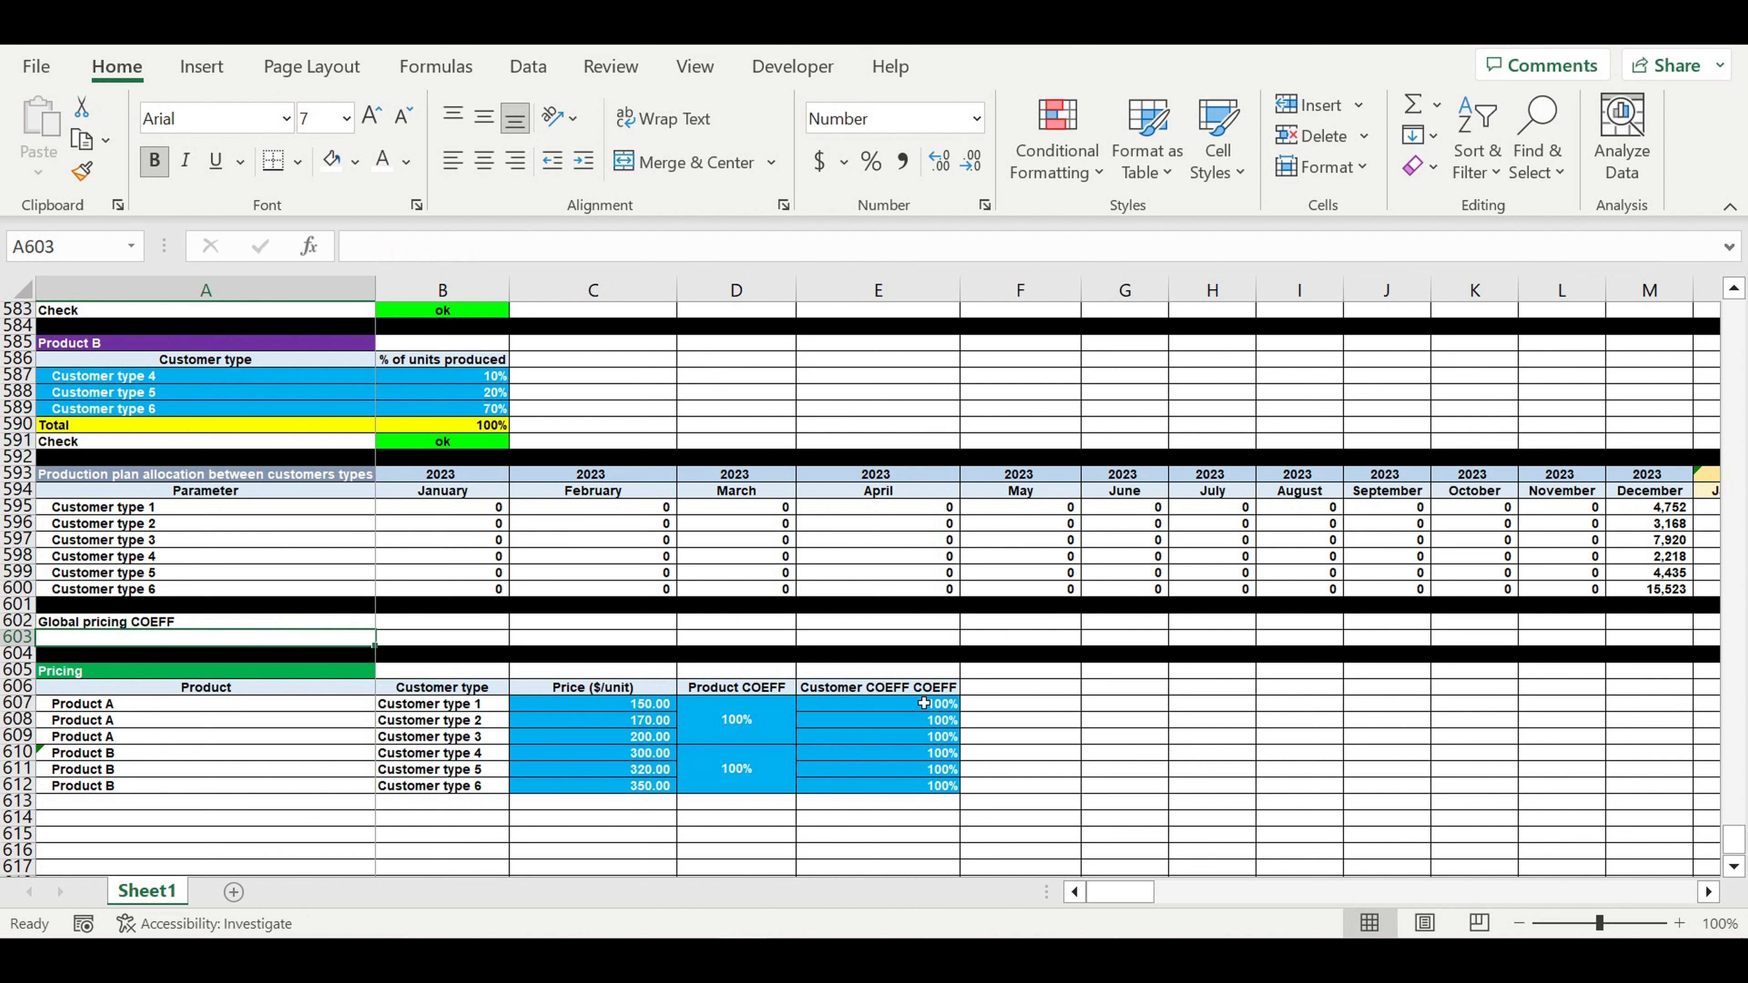
{"action": "left_click", "coordinate": [908, 703]}
{"action": "key", "text": "ctrl+c"}
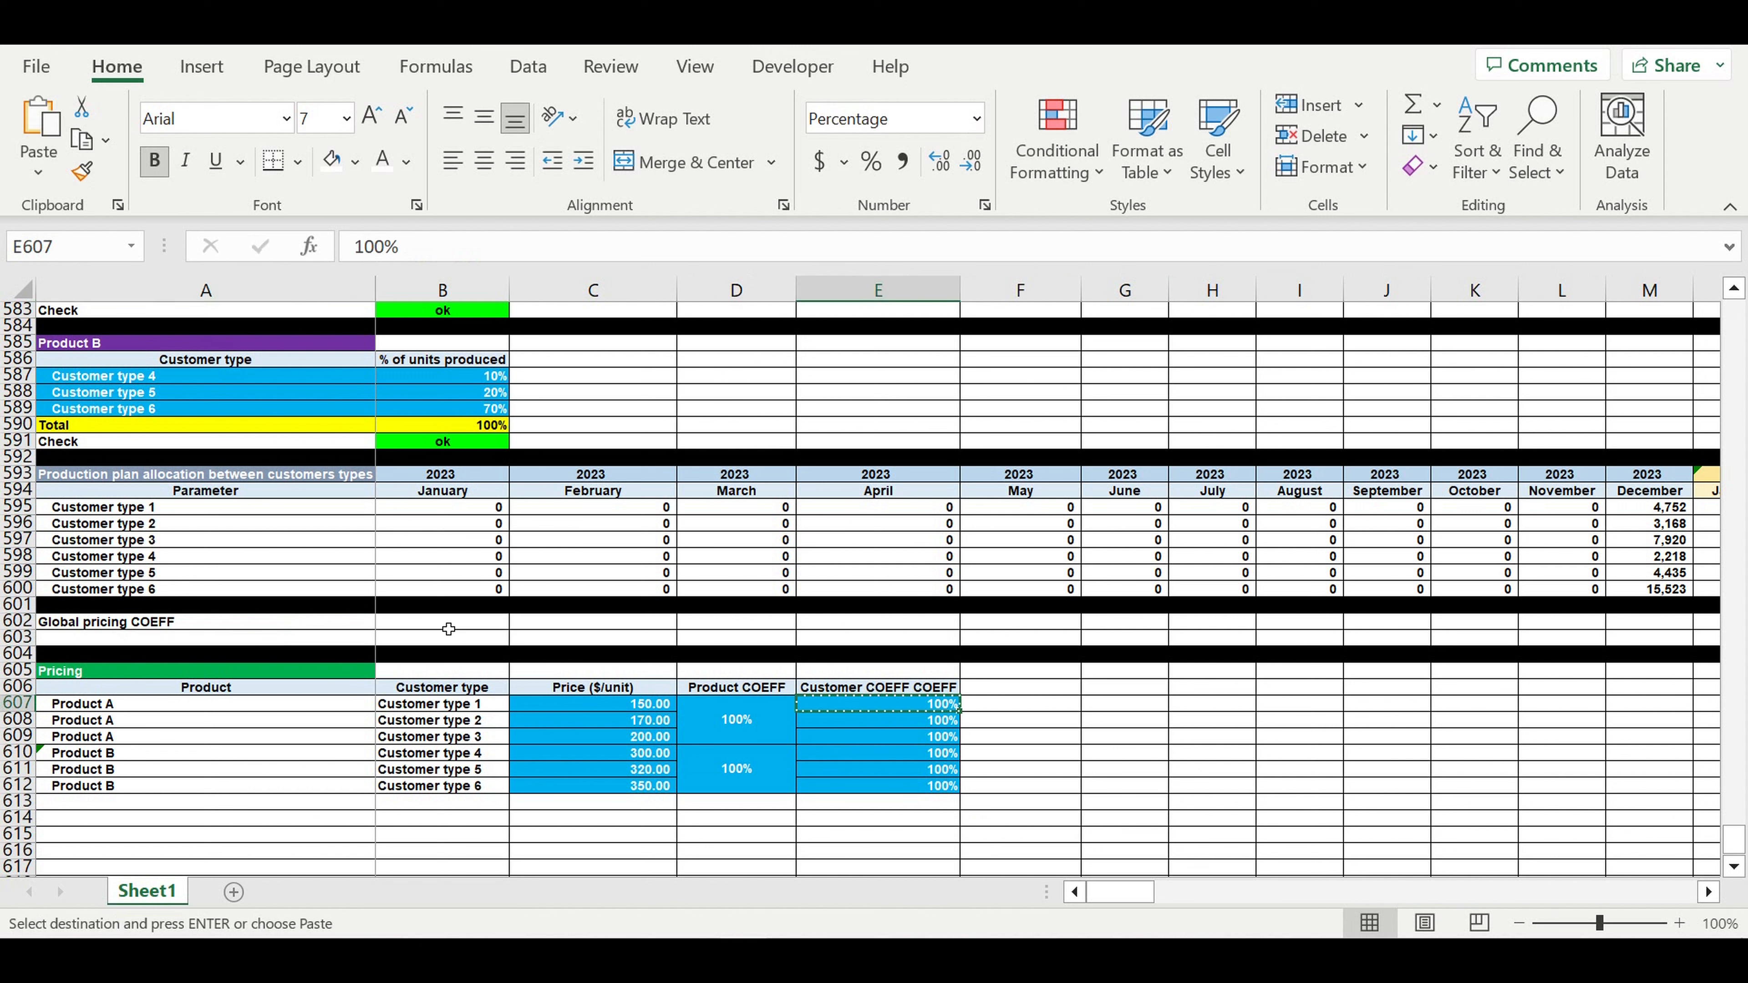
{"action": "left_click", "coordinate": [440, 622]}
{"action": "key", "text": "ctrl+v"}
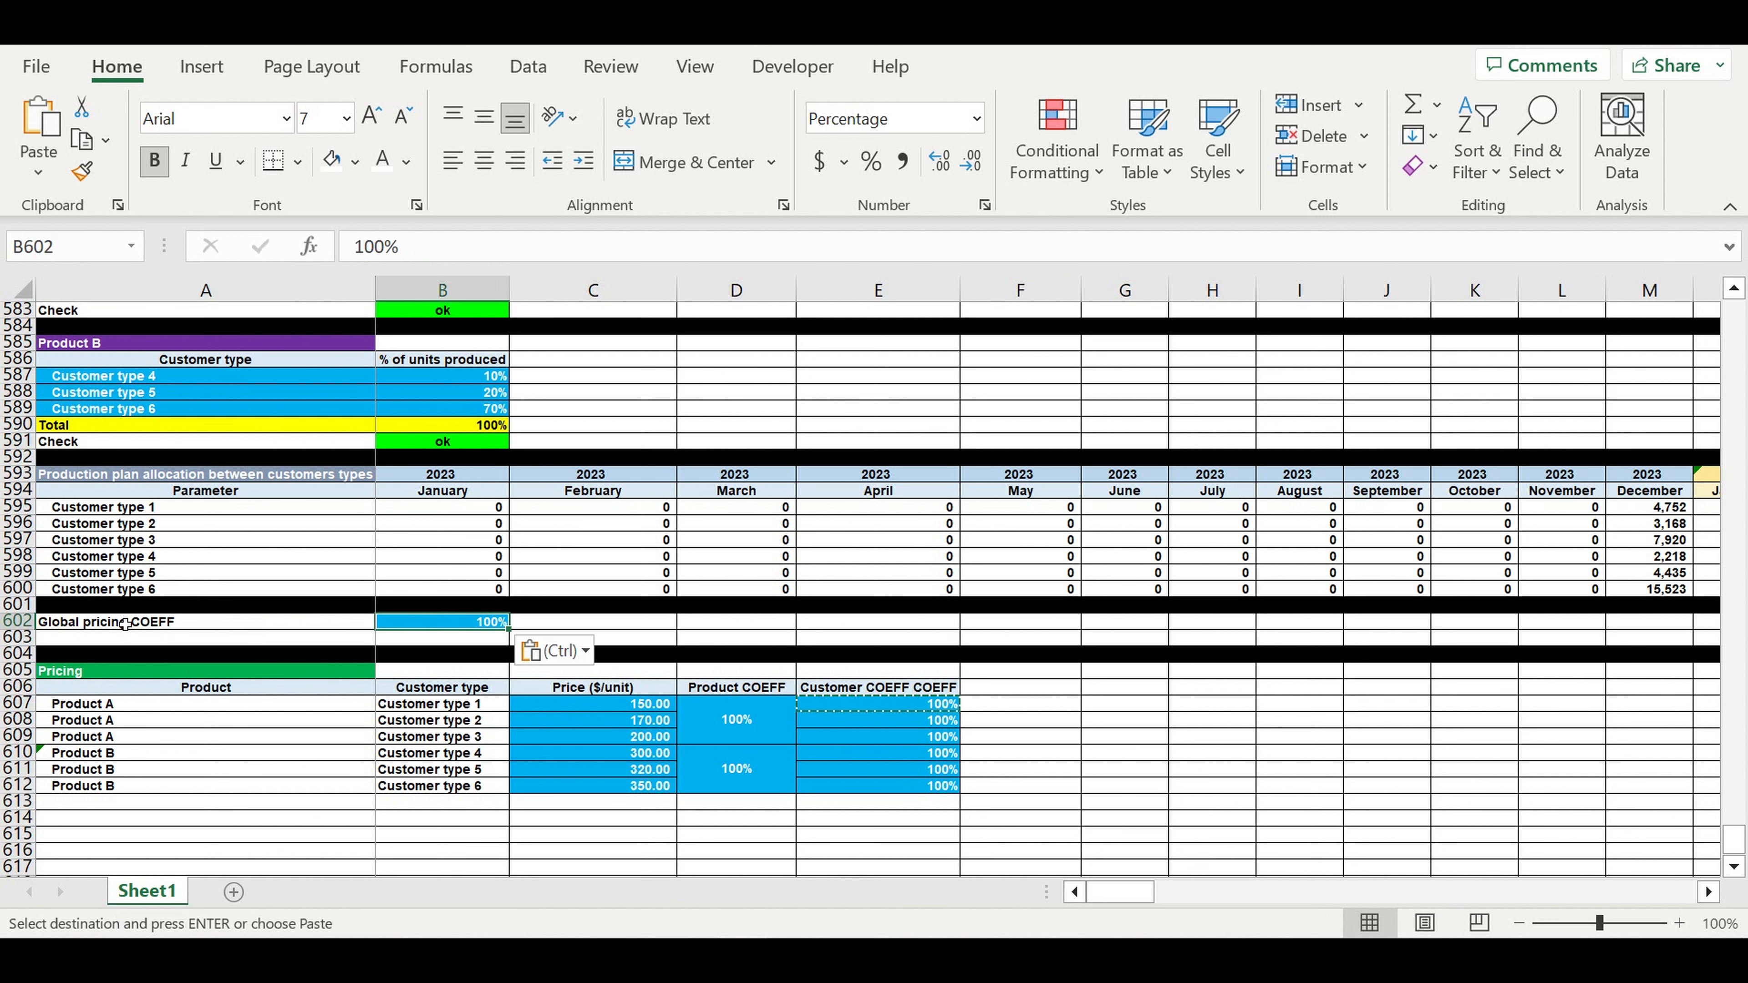
- Delete the extra blank row 603 and indent the Global pricing COEFF label
{"action": "right_click", "coordinate": [19, 638]}
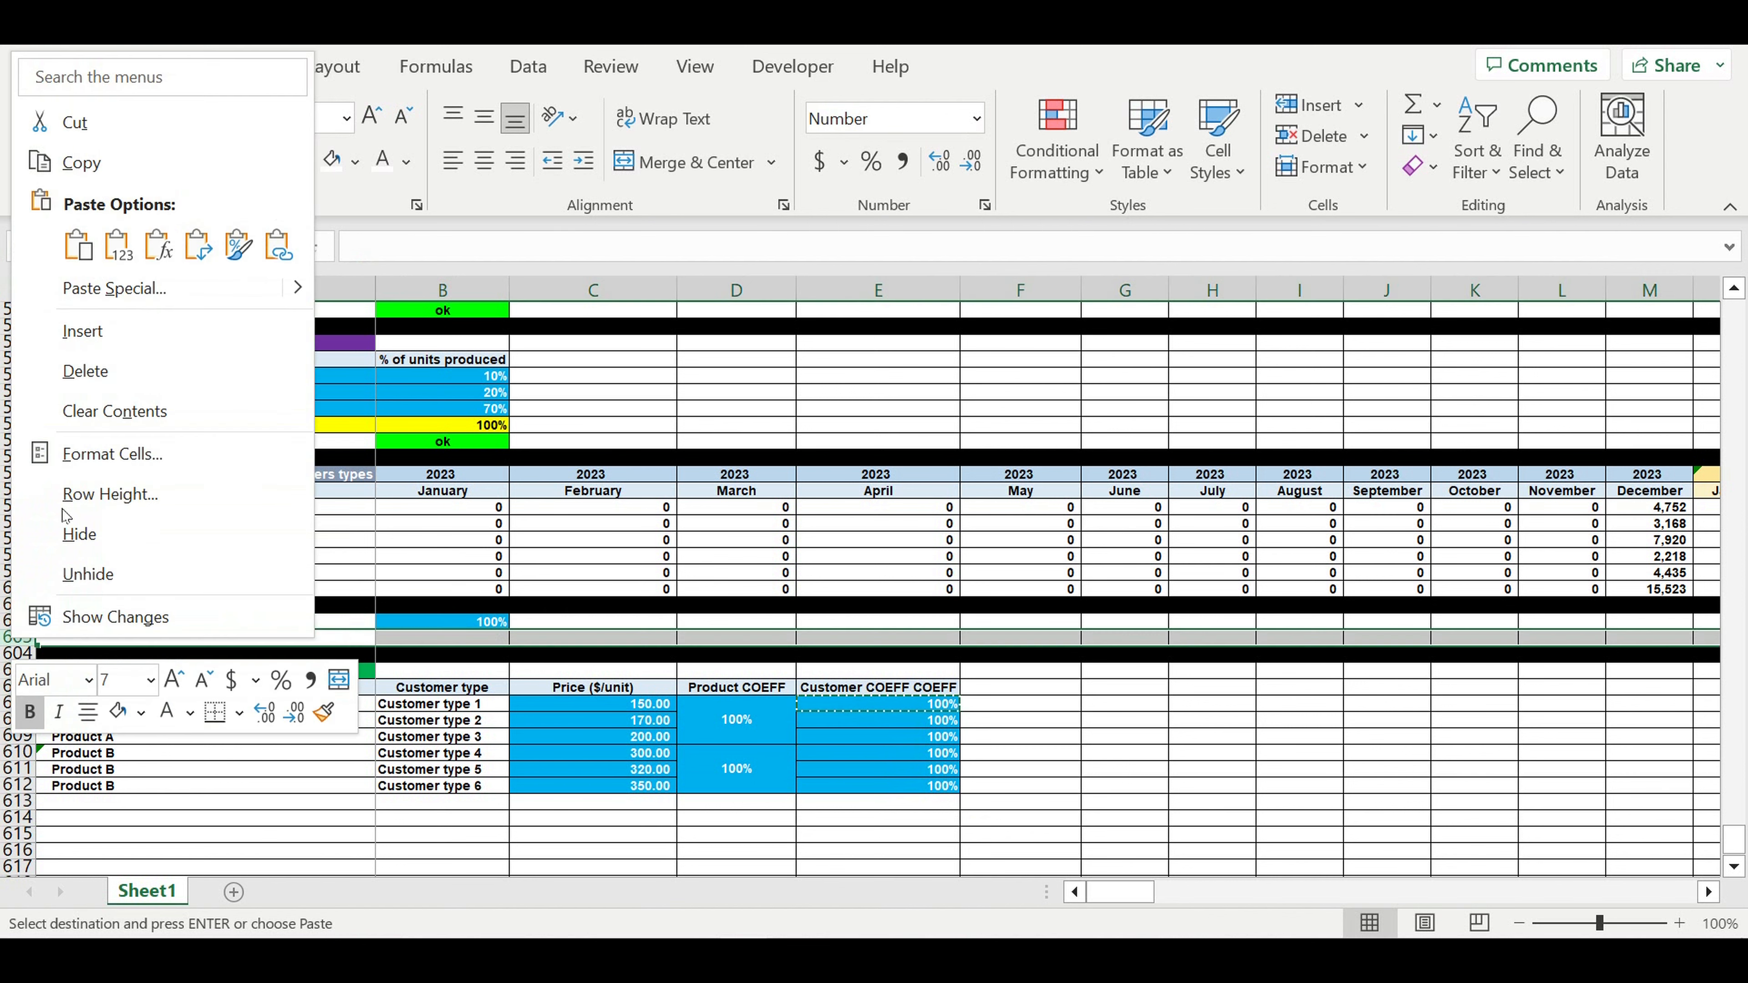
{"action": "left_click", "coordinate": [103, 368]}
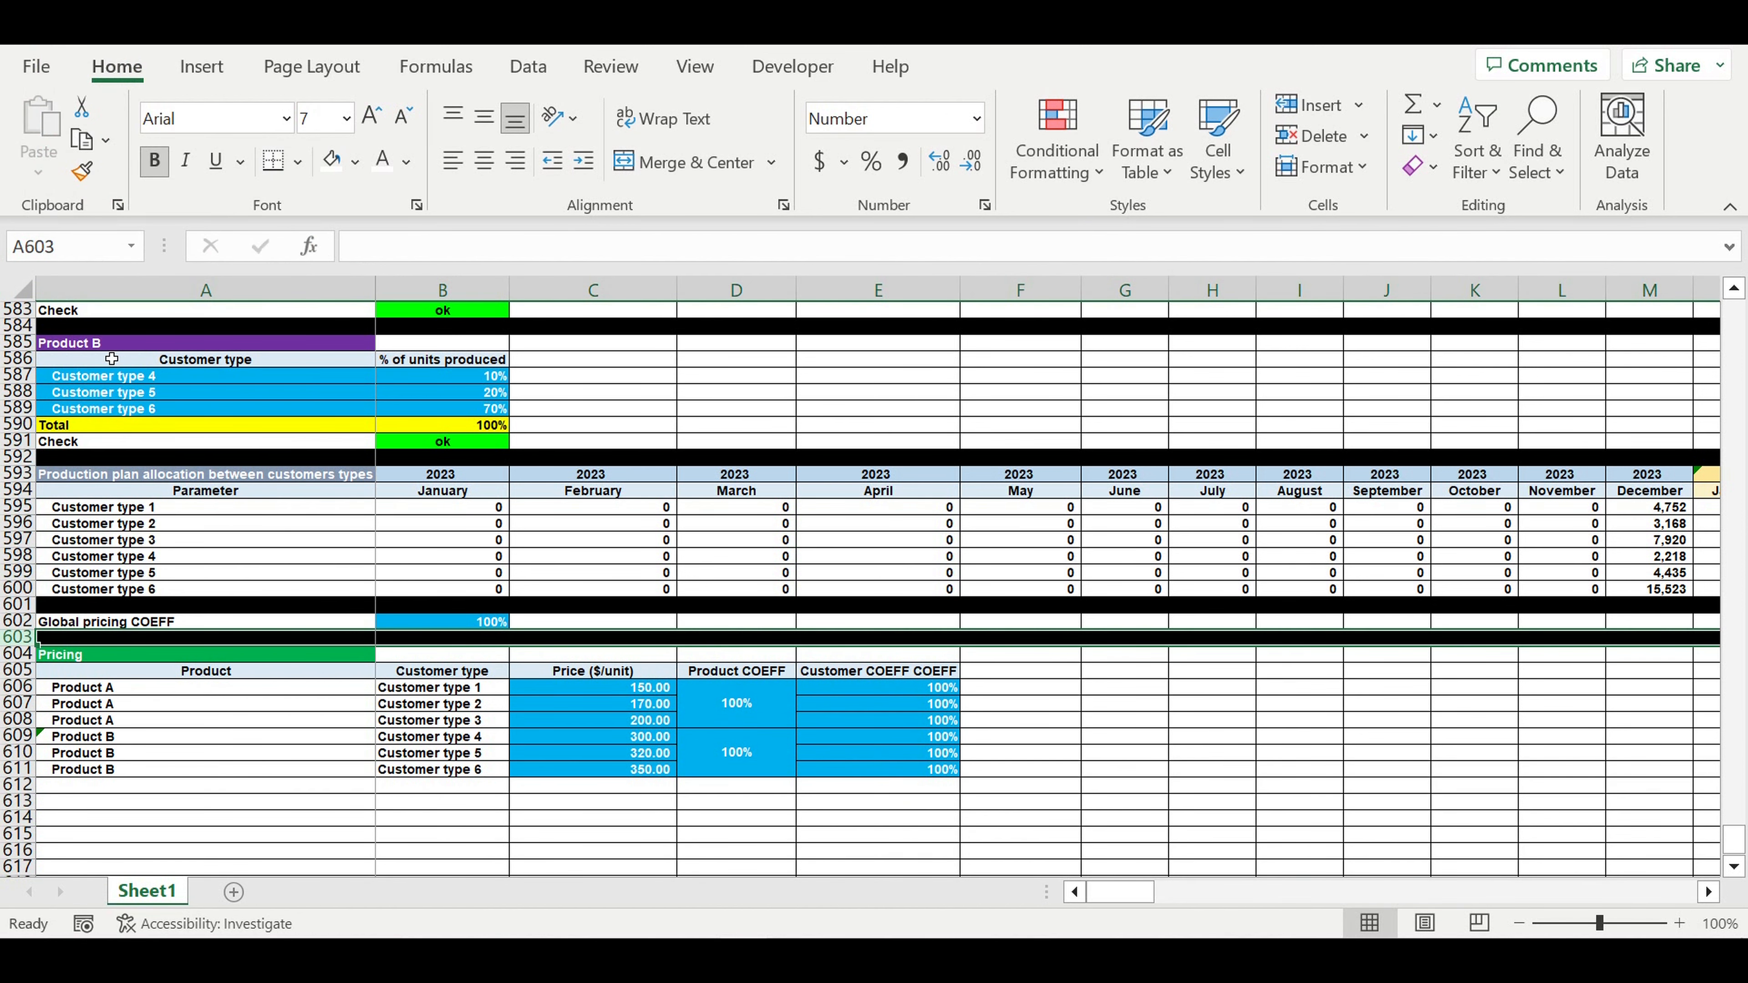
{"action": "left_click", "coordinate": [451, 735]}
{"action": "left_click", "coordinate": [342, 621]}
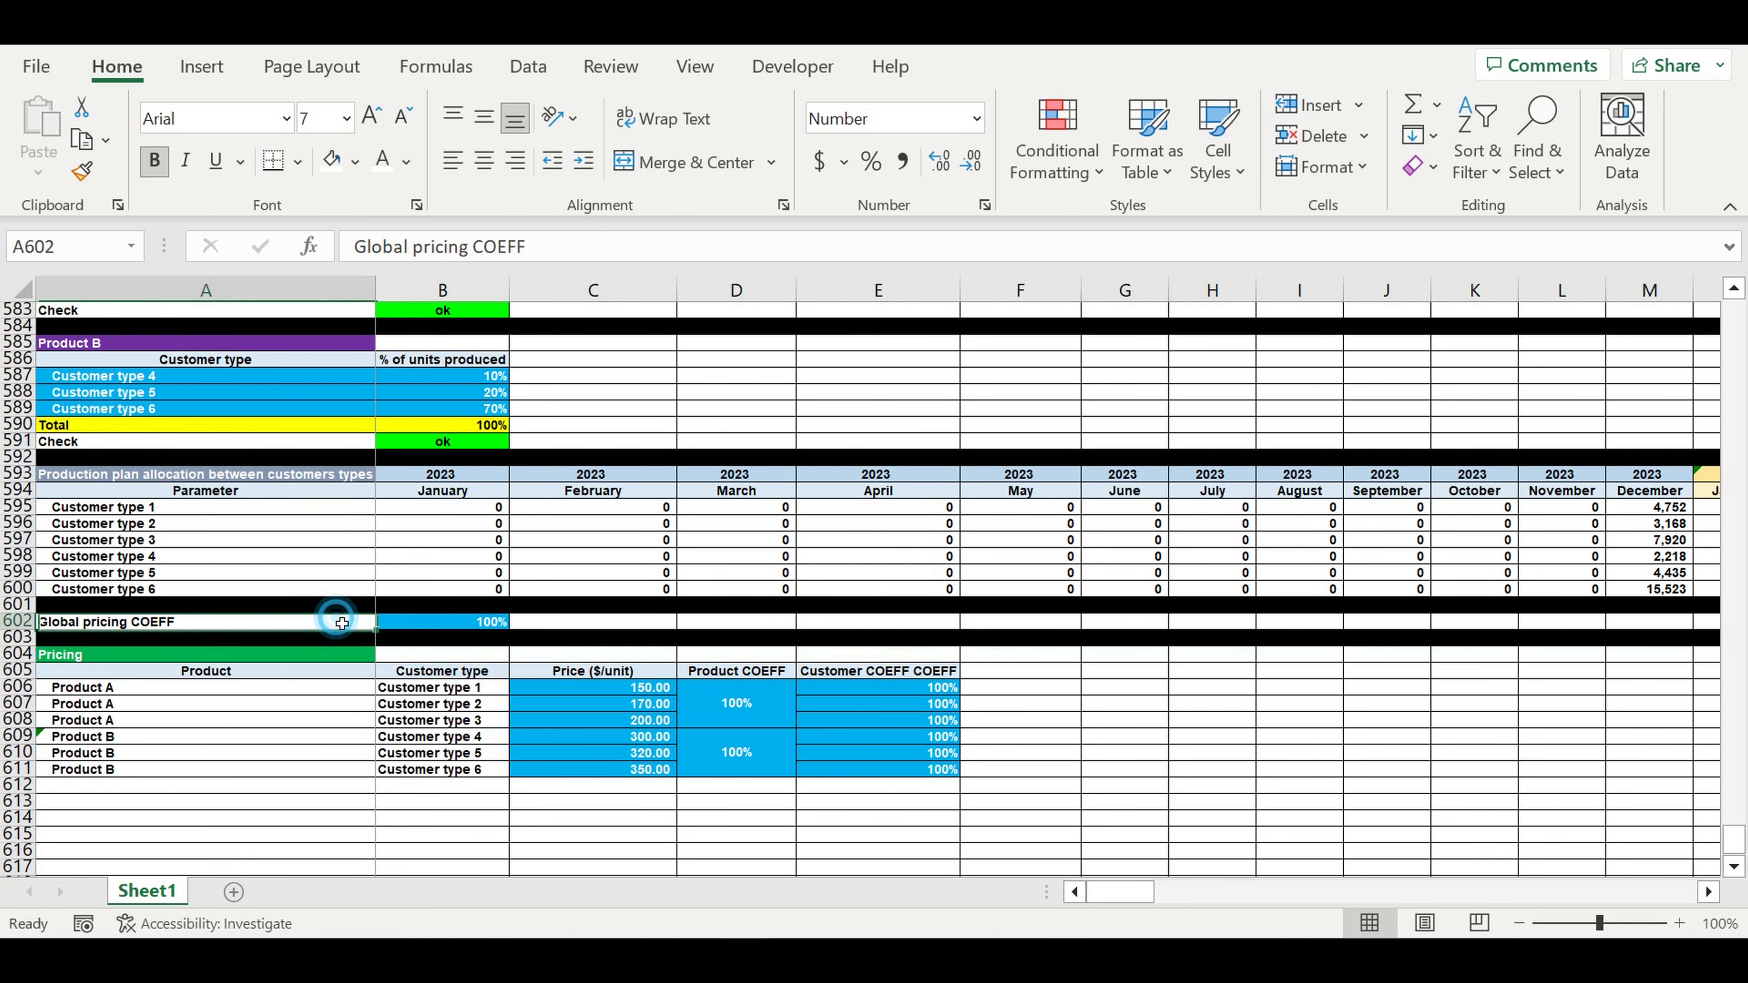
{"action": "left_click", "coordinate": [583, 161]}
{"action": "left_click", "coordinate": [1115, 638]}
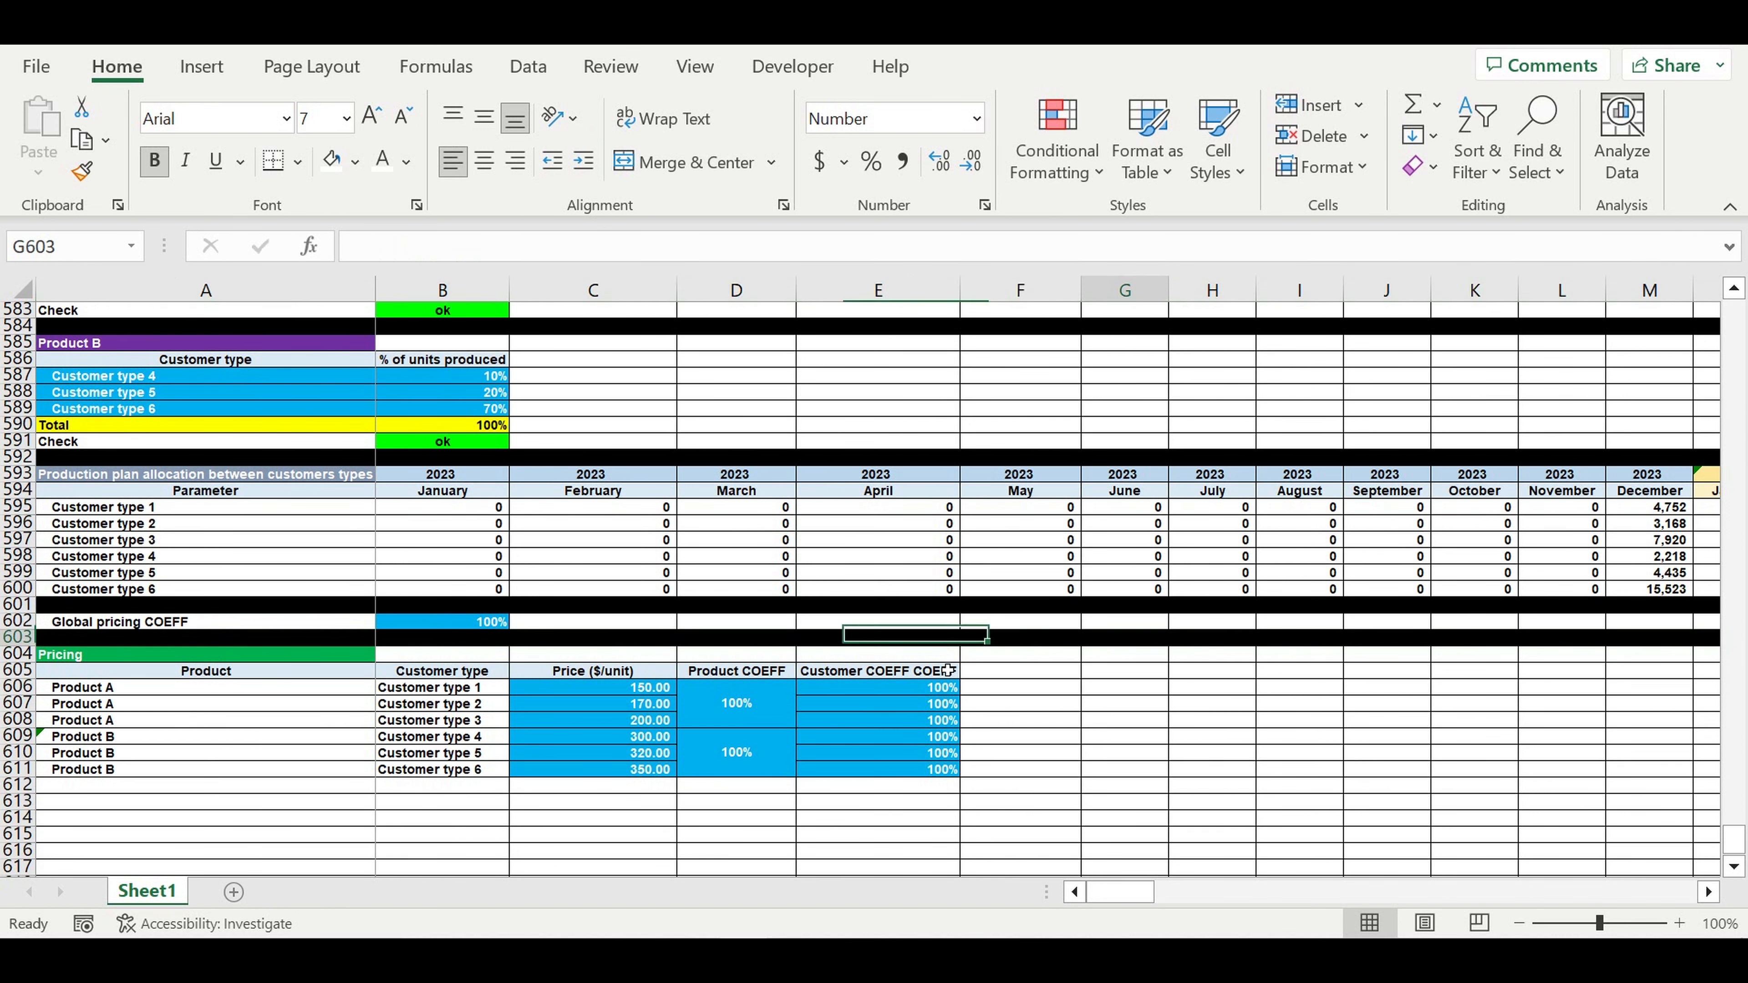
- Fill row 612 black as a divider and copy the customer coefficient header into column F
{"action": "left_click", "coordinate": [18, 784]}
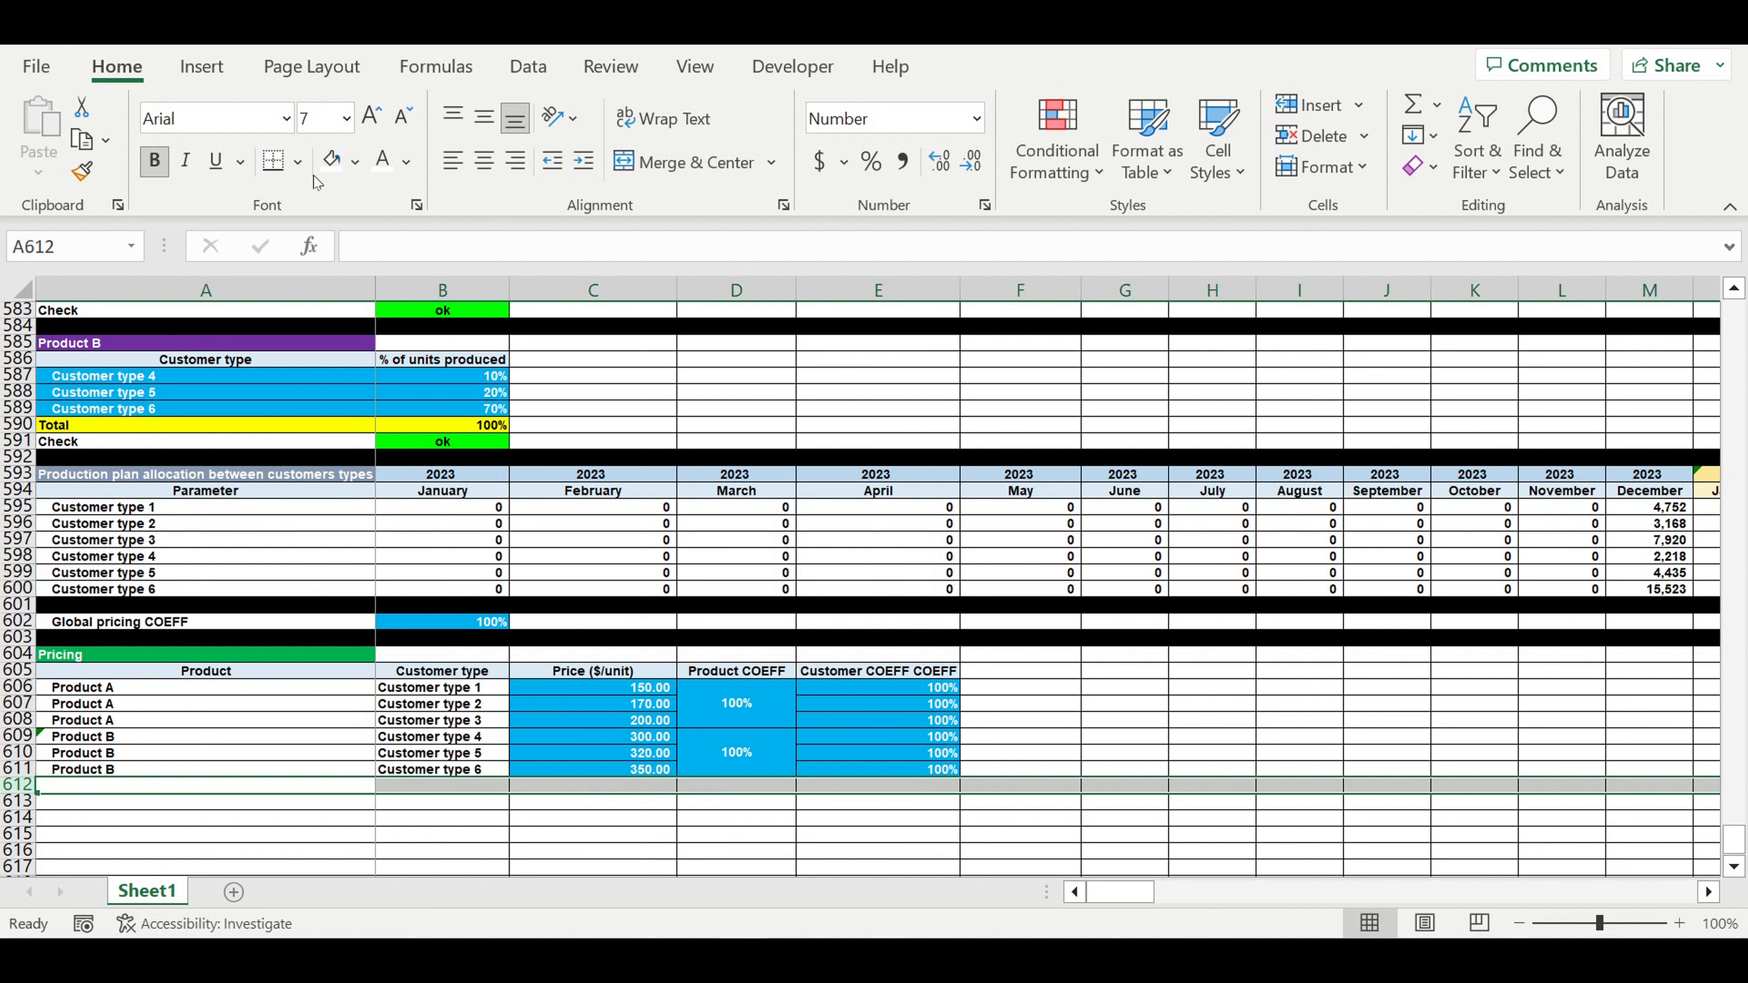
{"action": "left_click", "coordinate": [355, 161]}
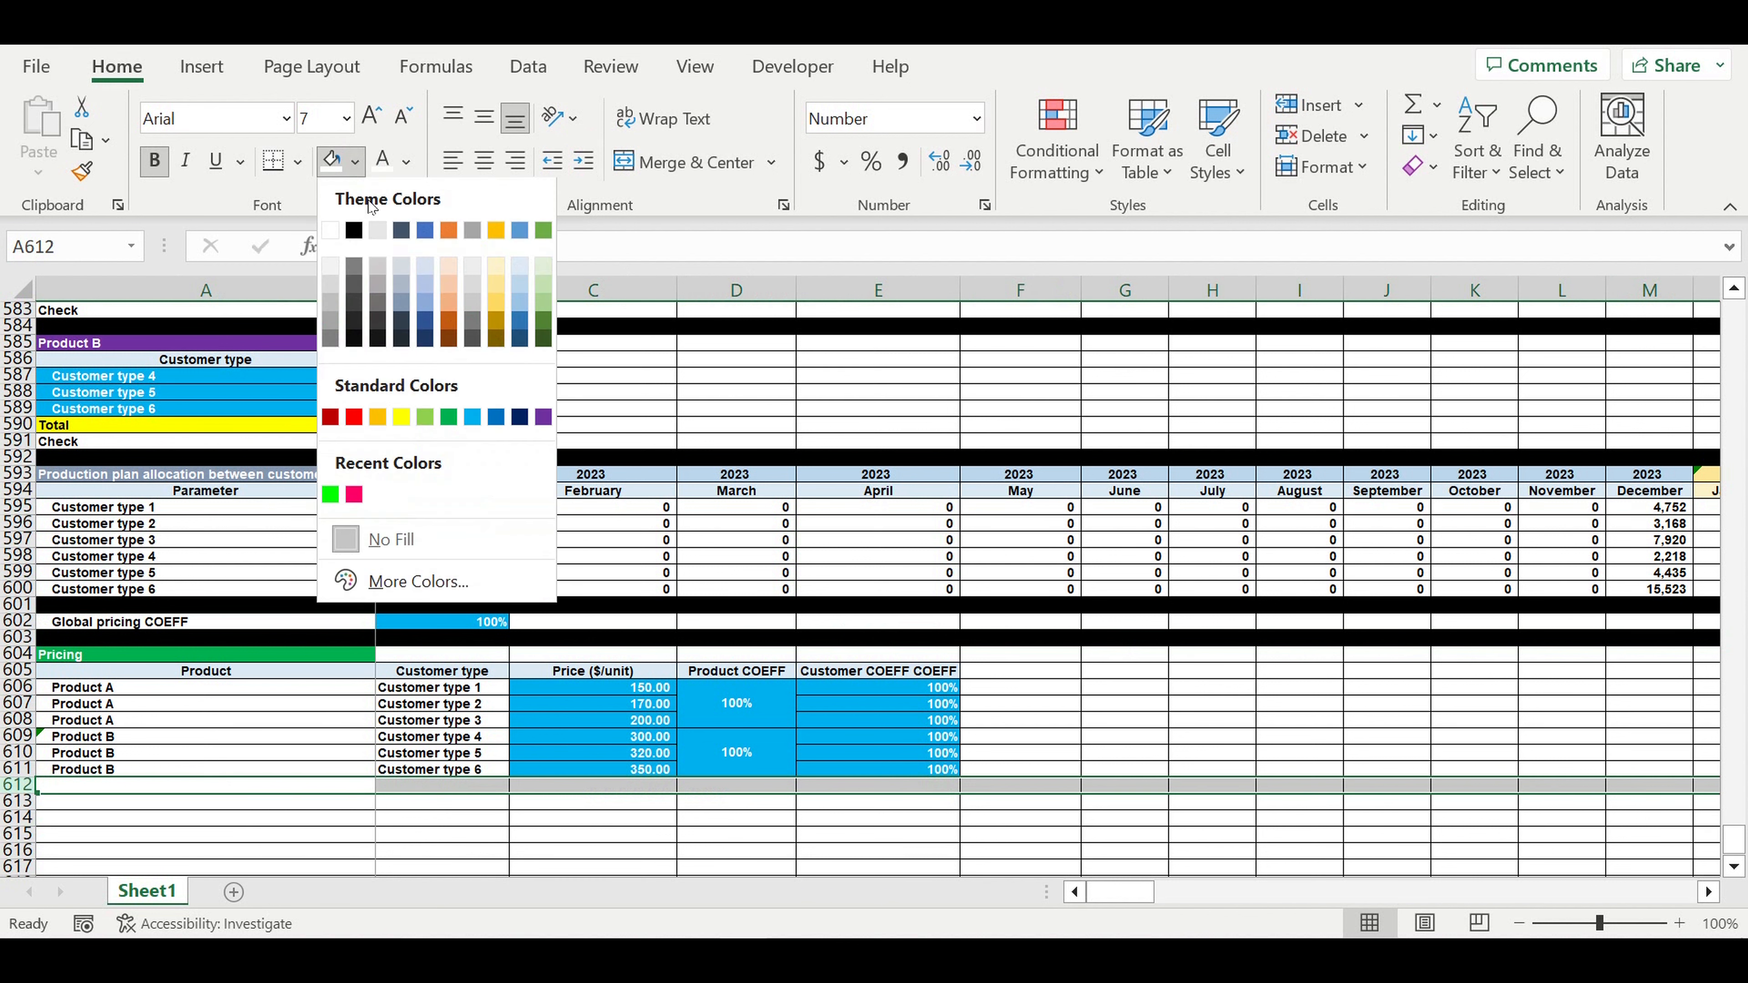
{"action": "left_click", "coordinate": [354, 232]}
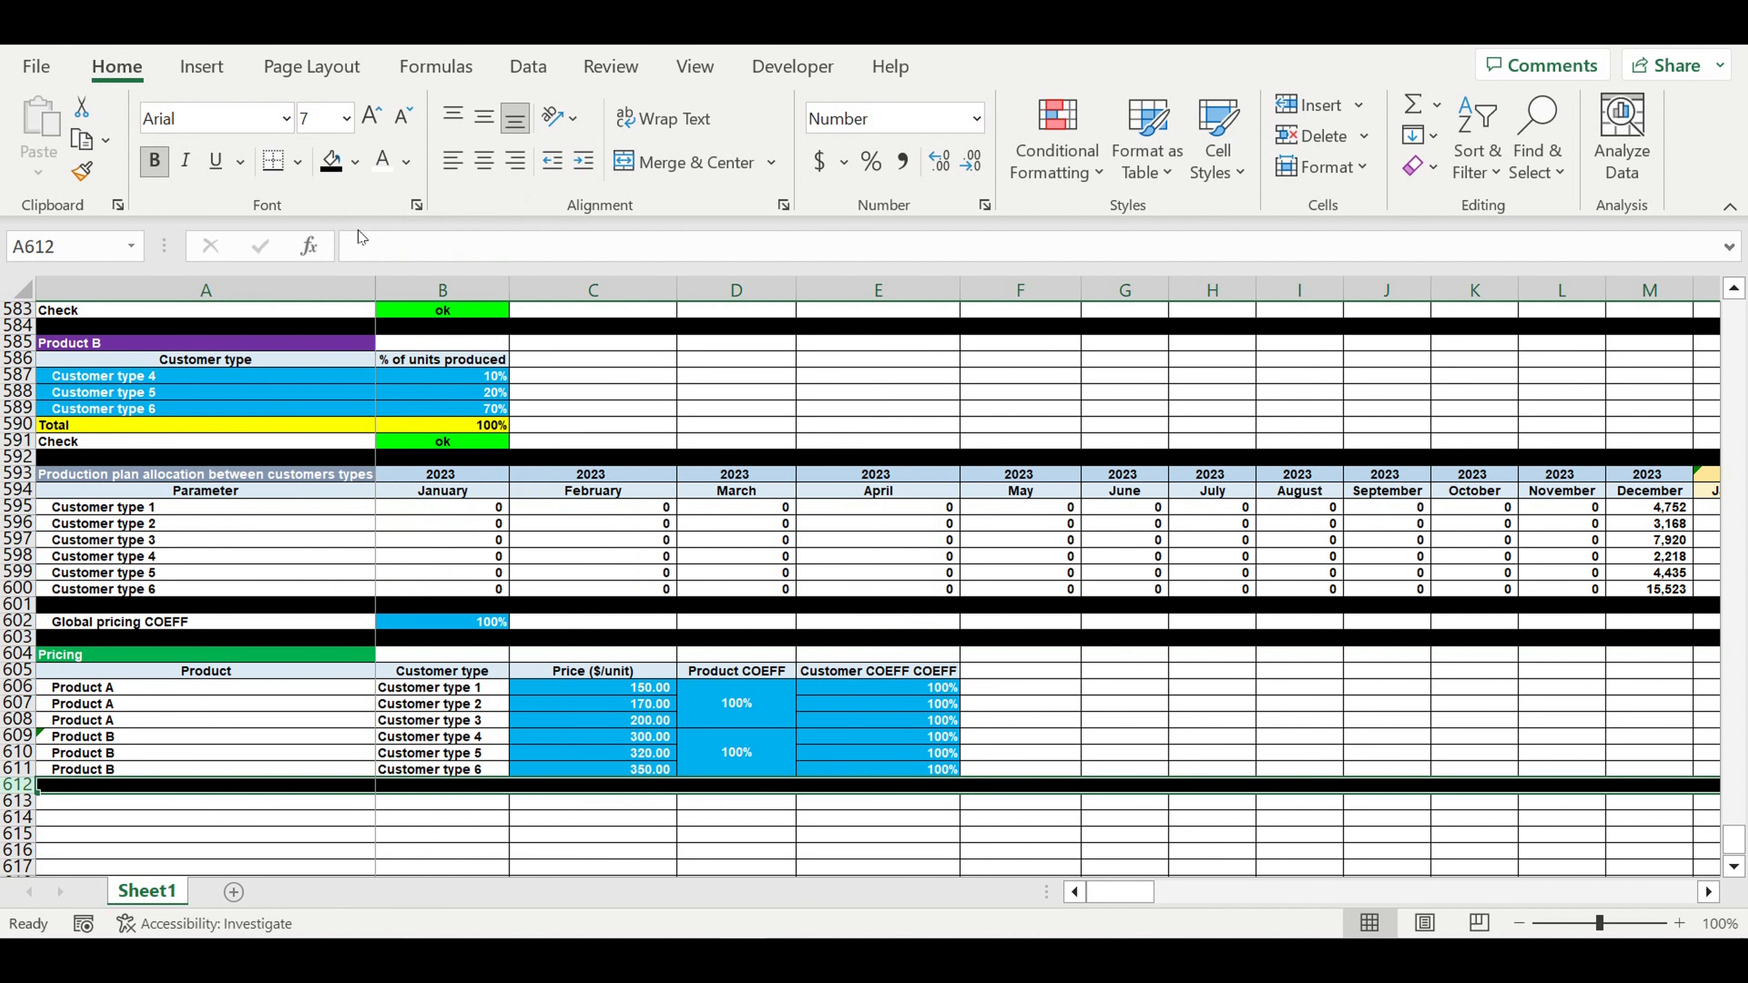
{"action": "left_click", "coordinate": [1275, 714]}
{"action": "left_click", "coordinate": [948, 671]}
{"action": "left_click_drag", "start_coordinate": [966, 689], "coordinate": [1043, 680]}
- Title column F 'Final price ($/unit)' and fit the column width to the header
{"action": "left_click", "coordinate": [1043, 680]}
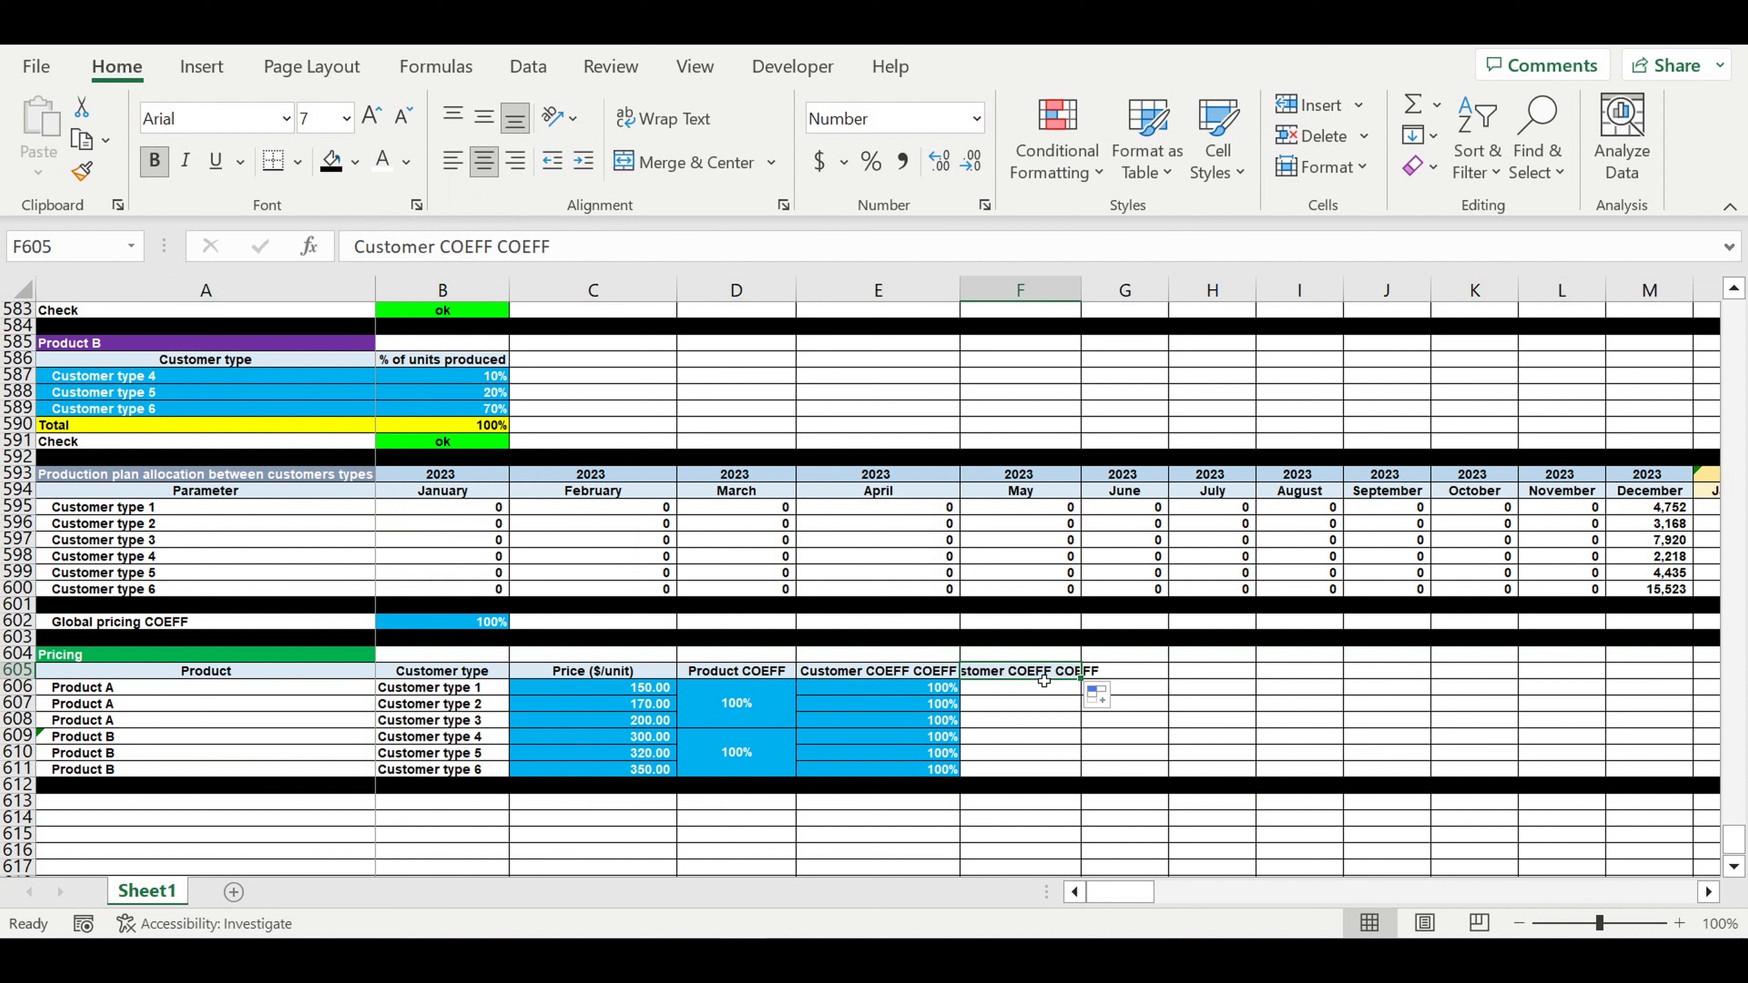
{"action": "type", "text": "Final p"}
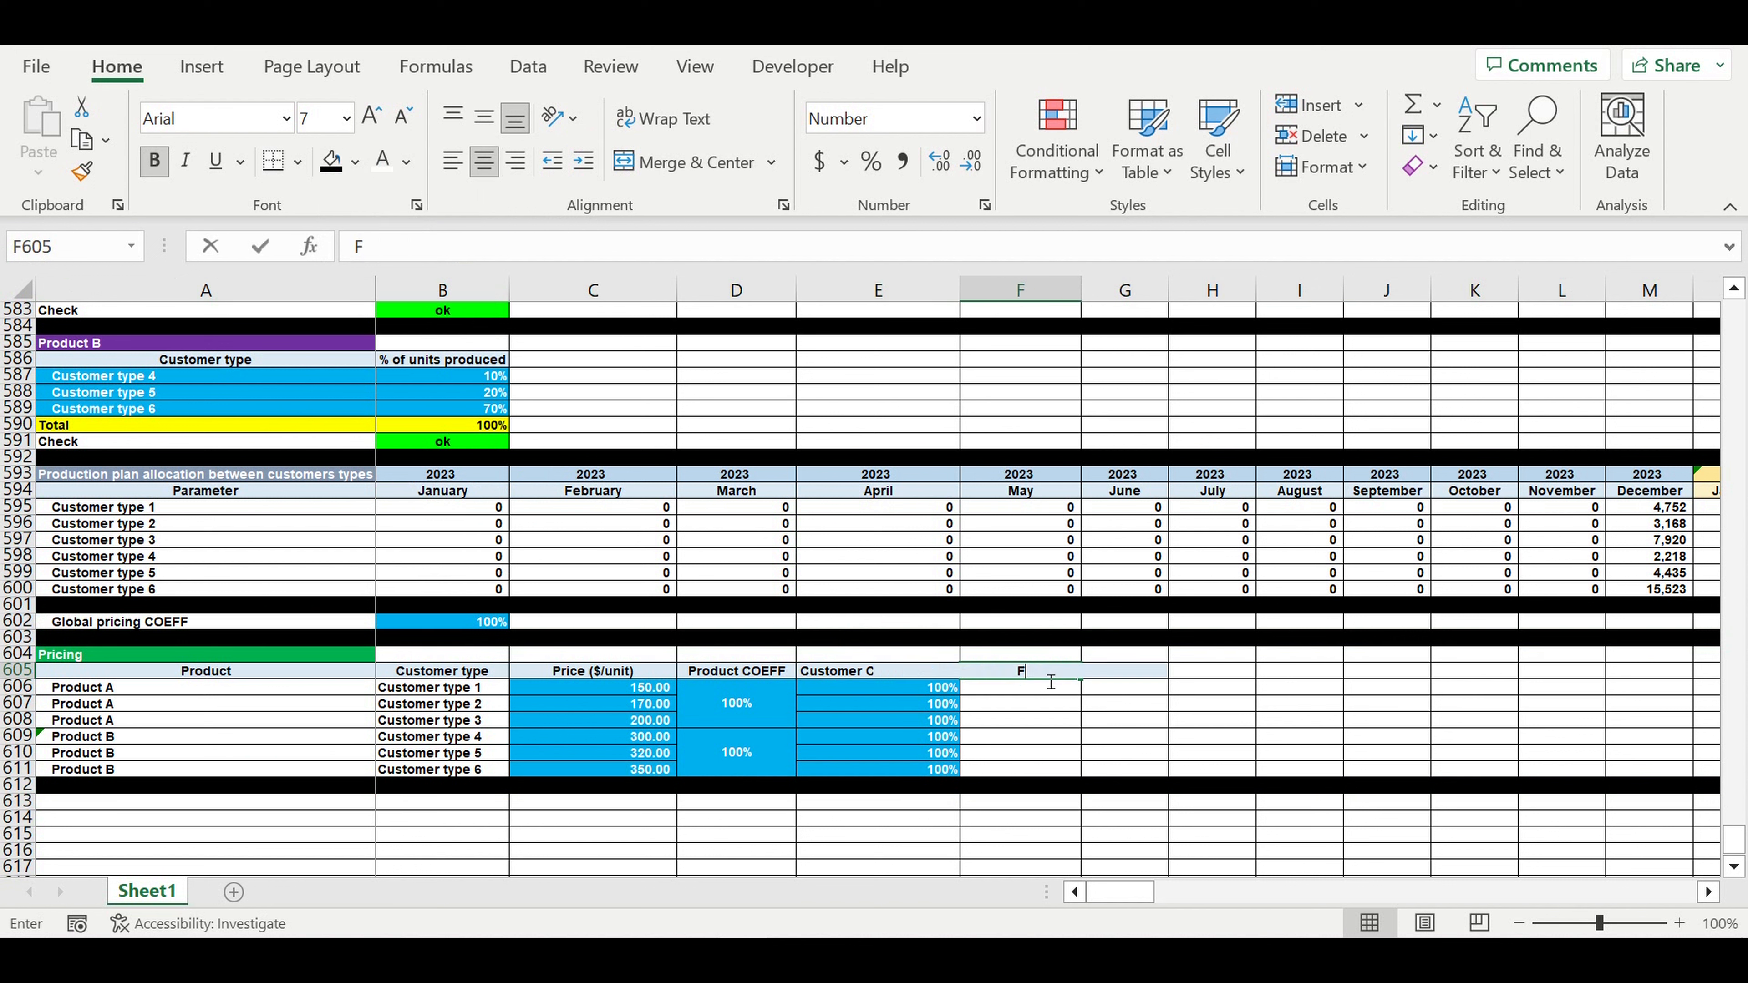
{"action": "type", "text": "ri"}
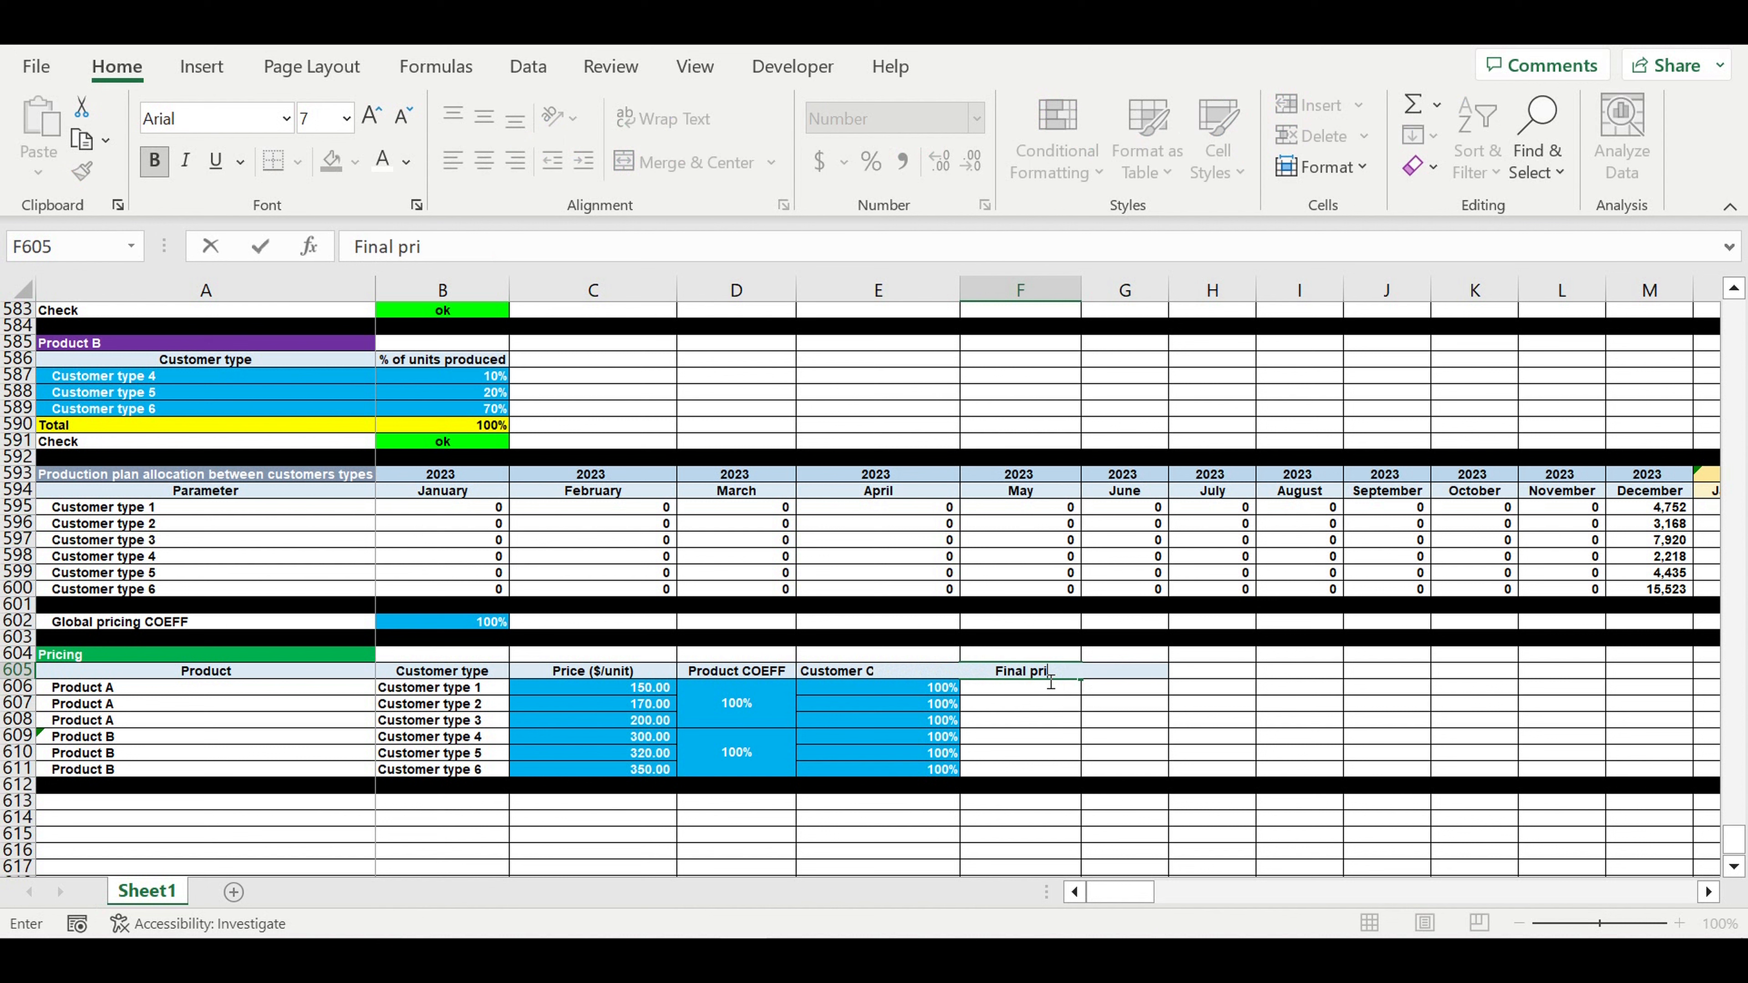
{"action": "type", "text": "ce ($/unit)"}
{"action": "key", "text": "Return"}
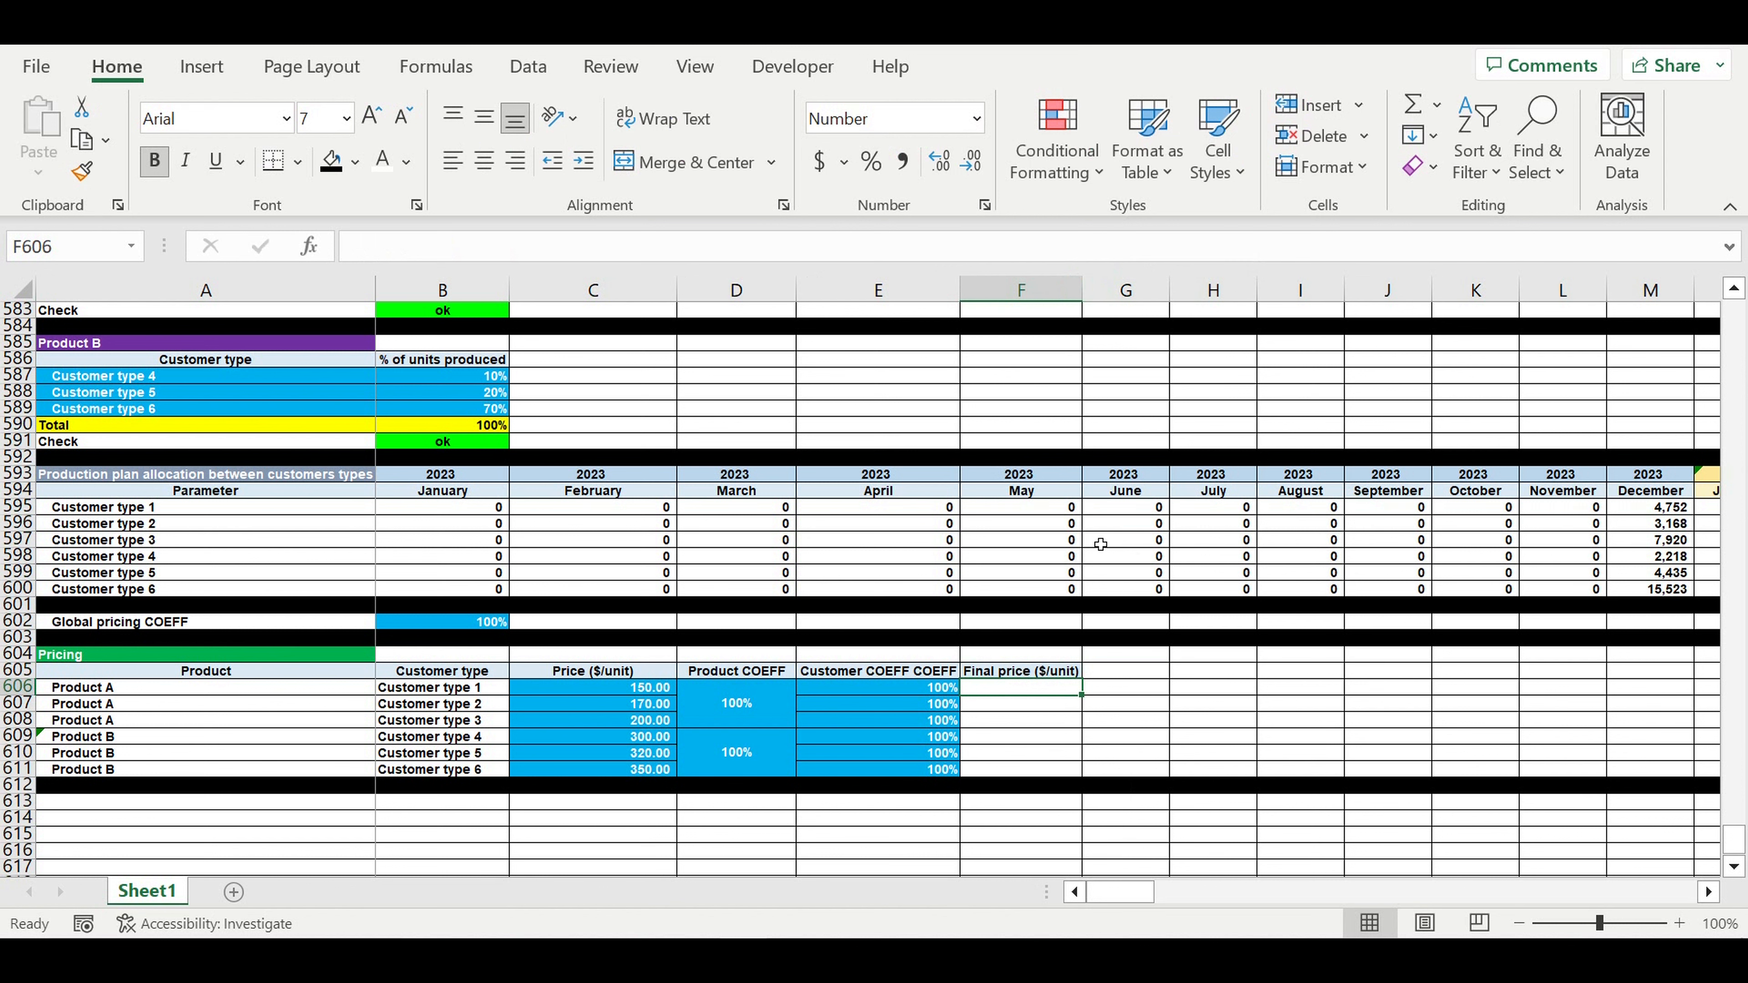
{"action": "left_click", "coordinate": [1060, 668]}
{"action": "double_click", "coordinate": [1083, 296]}
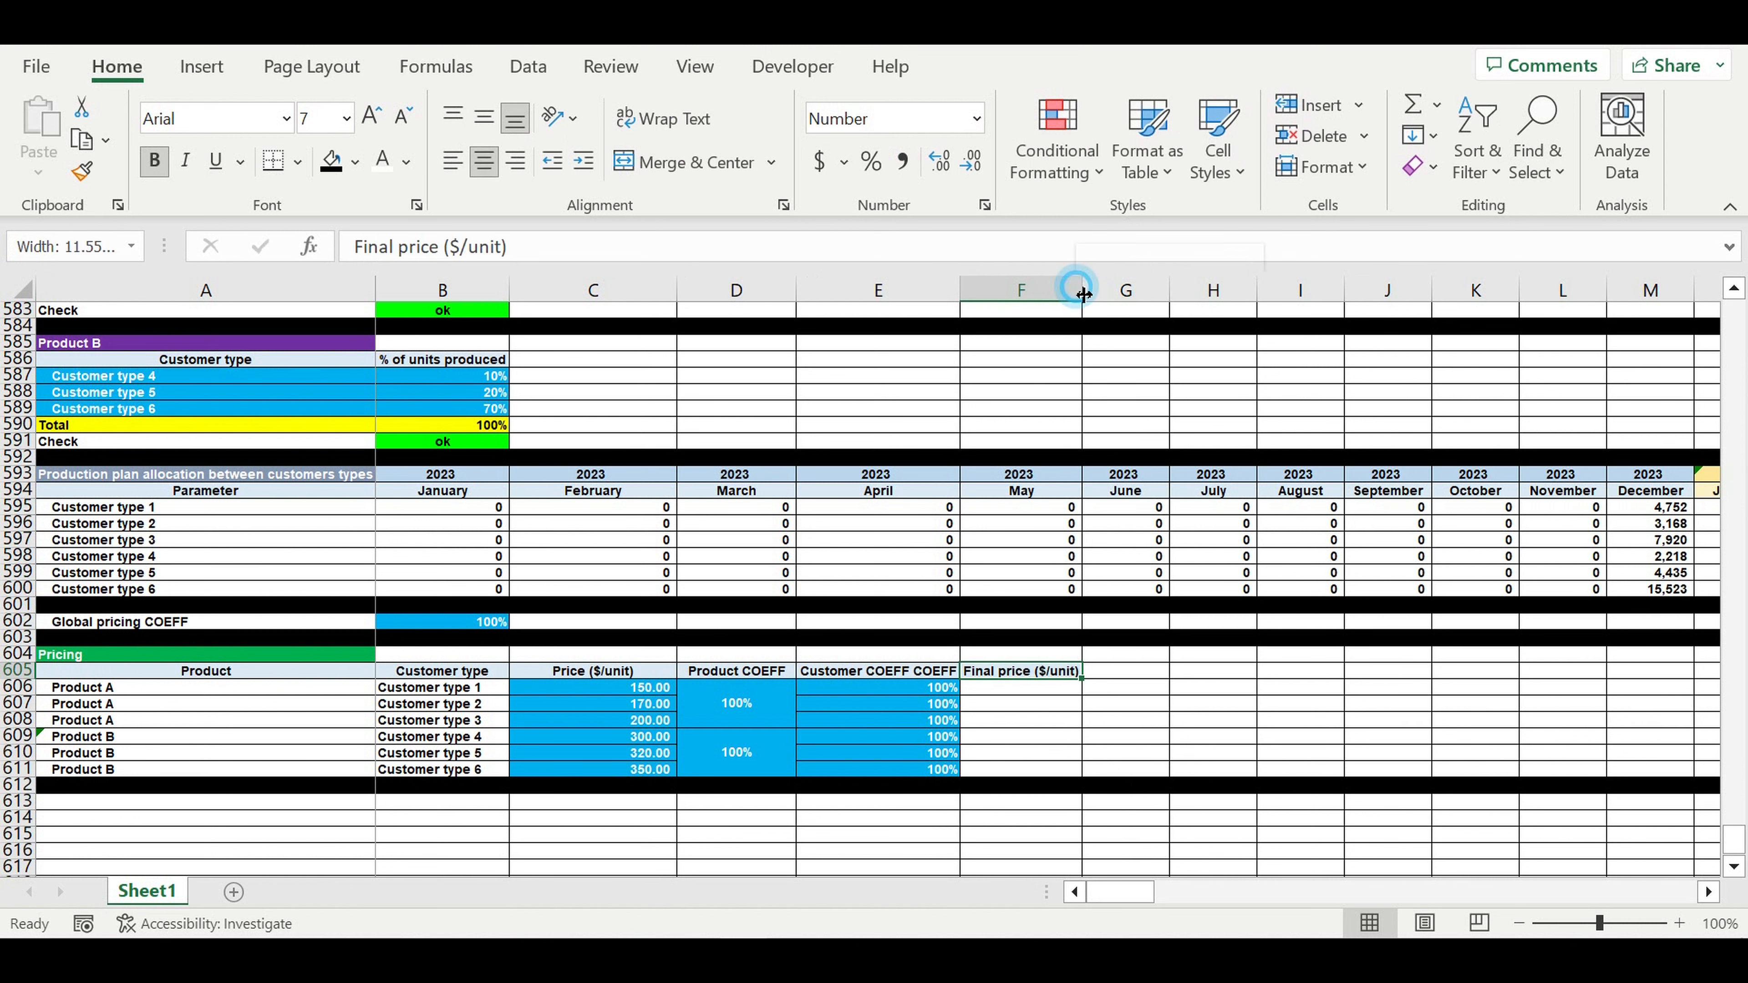
- Begin F606's formula as =C606*$B$602*, multiplying the price by the global coefficient
{"action": "left_click", "coordinate": [1013, 689]}
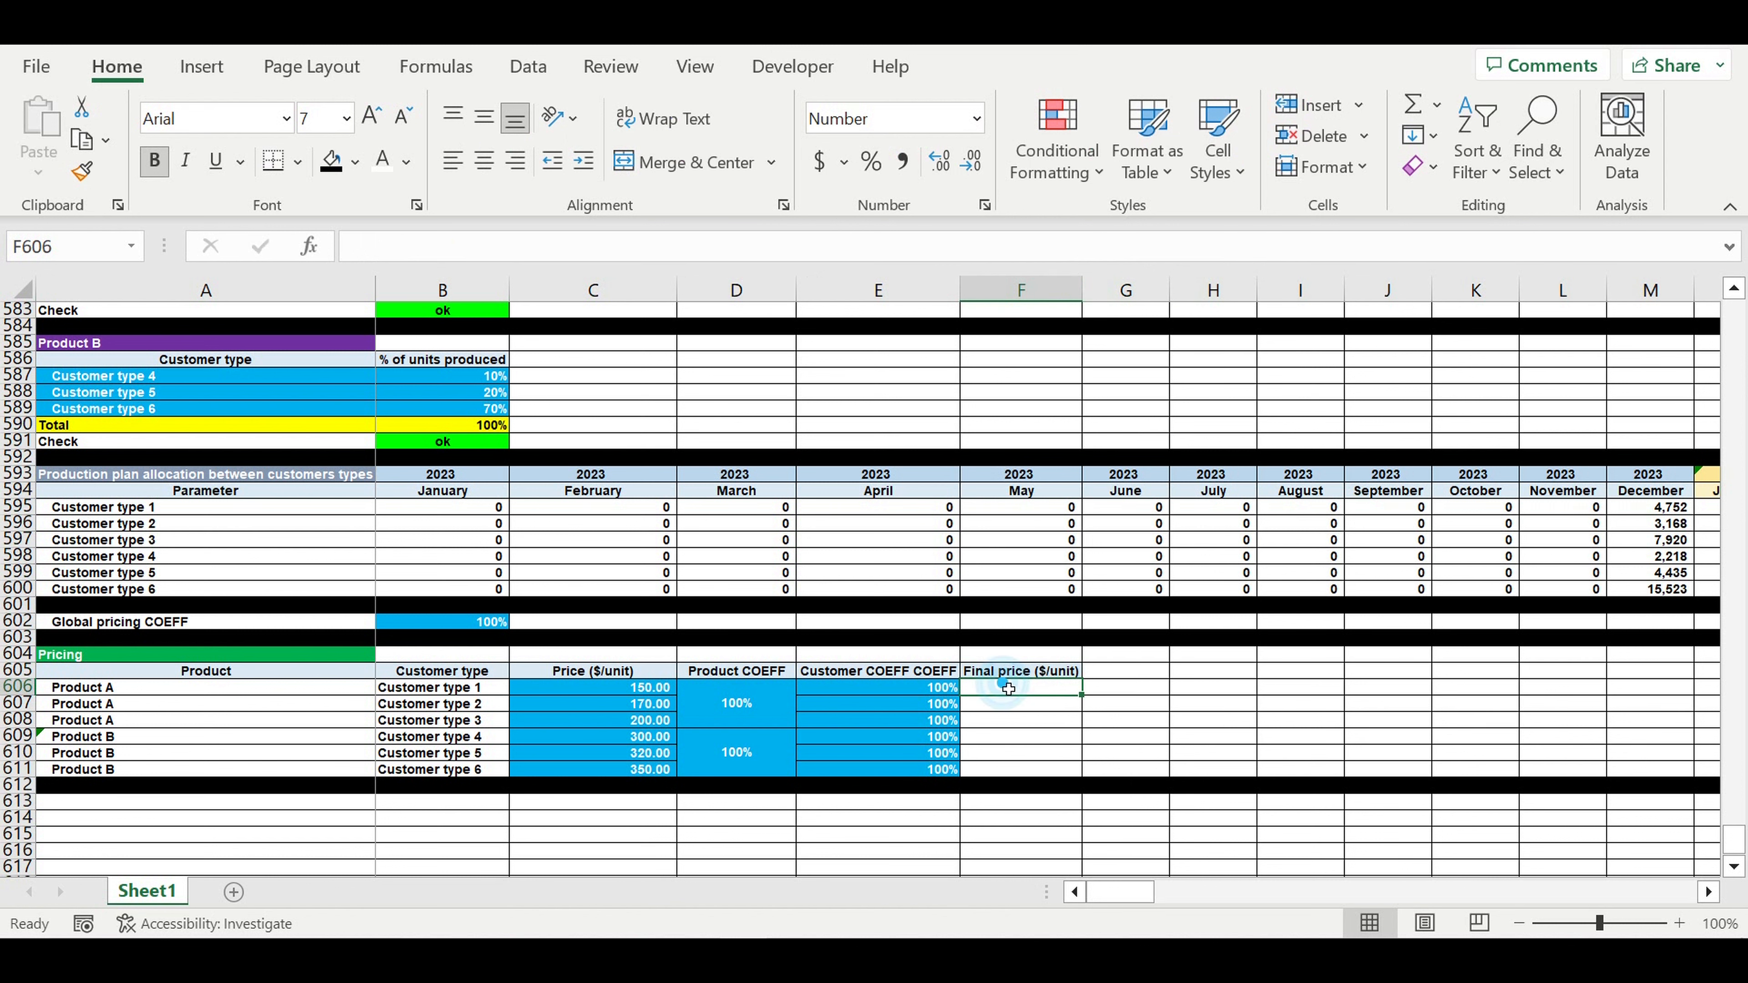
{"action": "type", "text": "="}
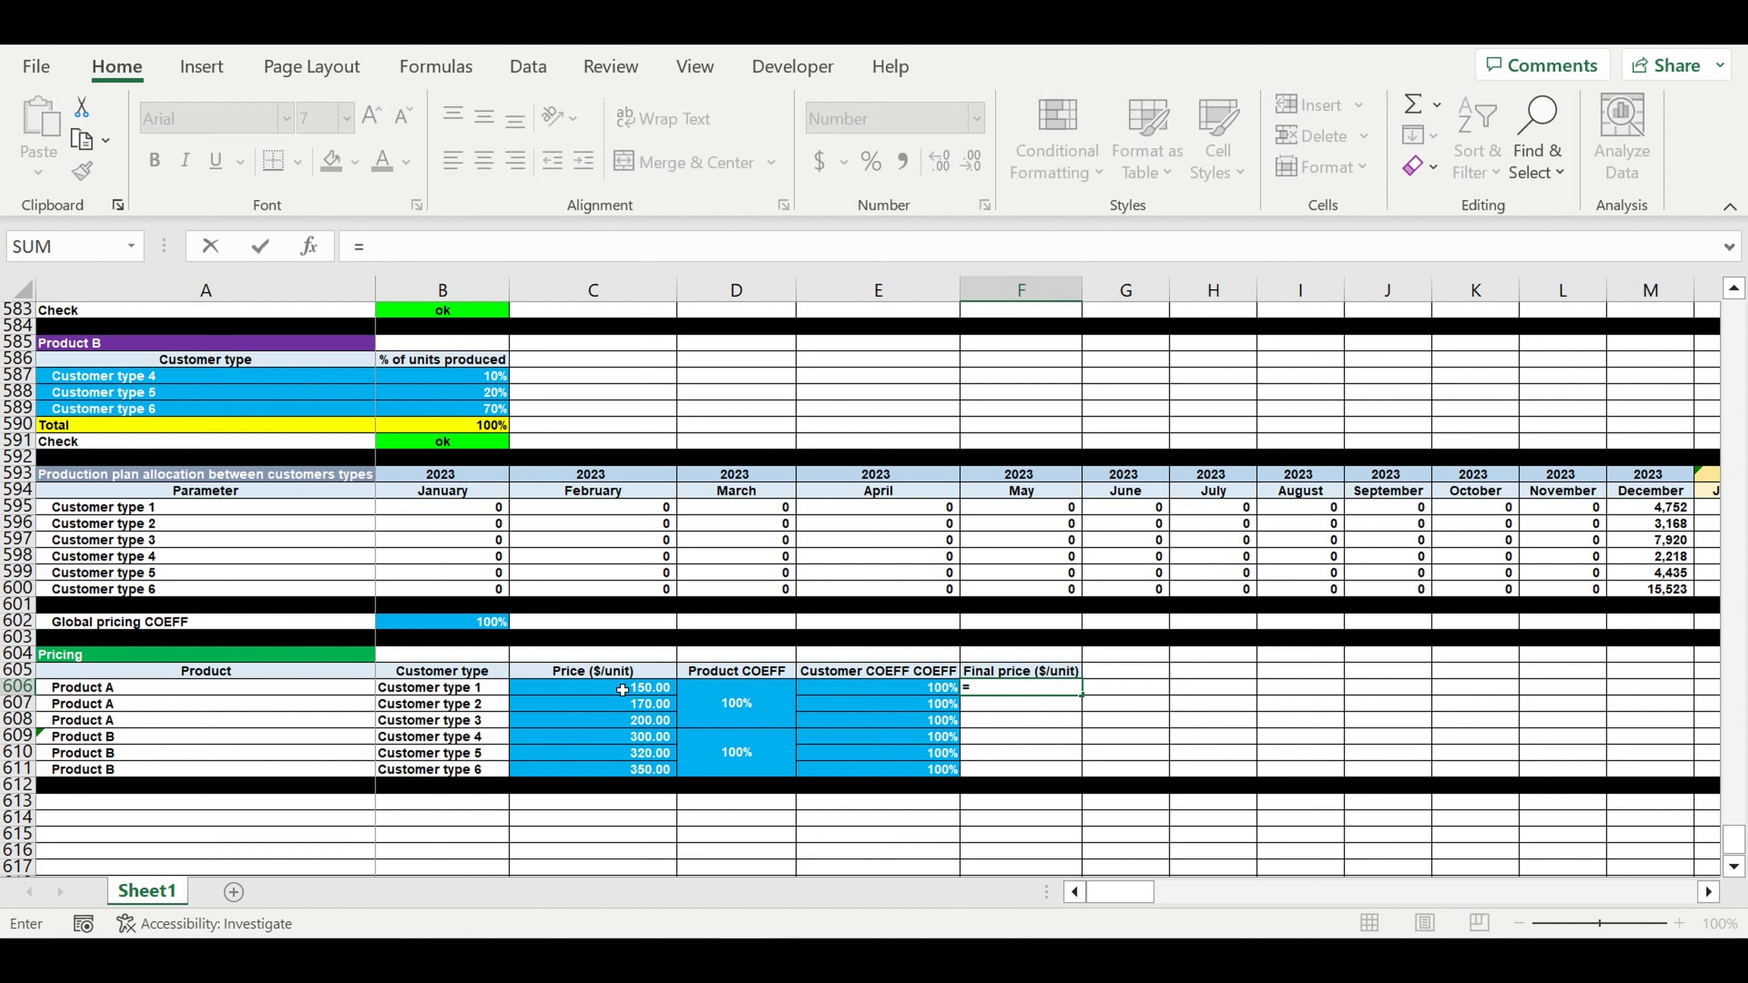
{"action": "left_click", "coordinate": [622, 689]}
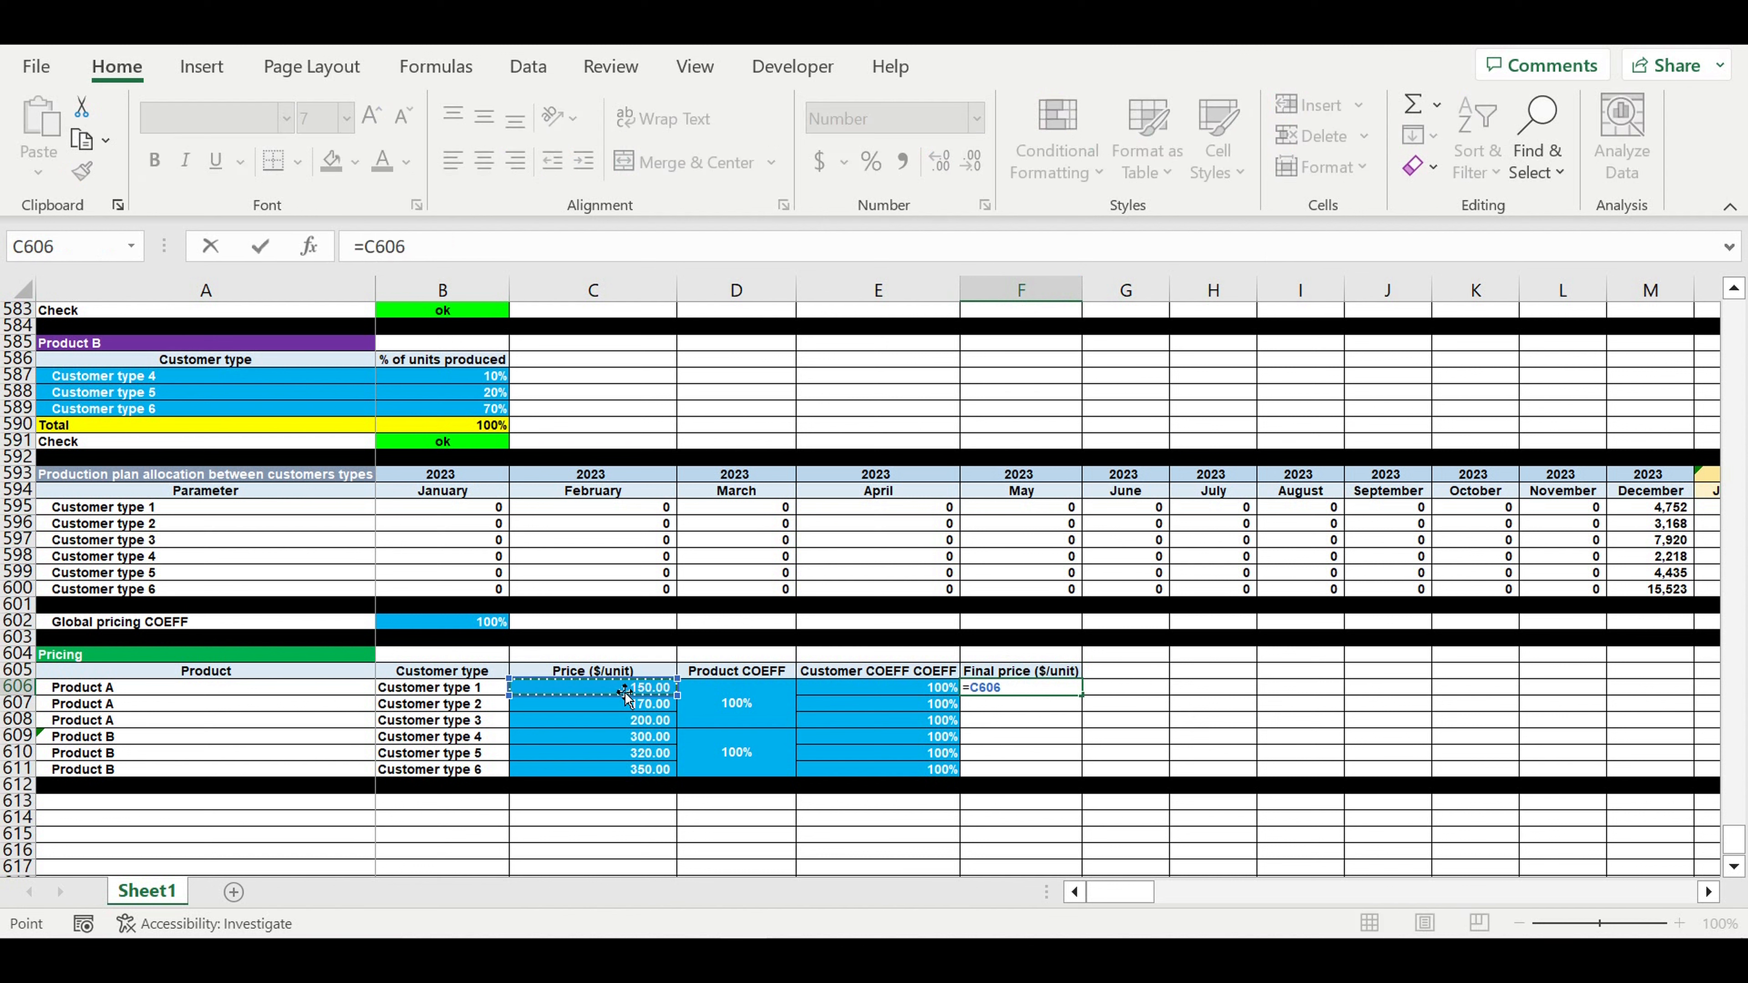
{"action": "type", "text": "*"}
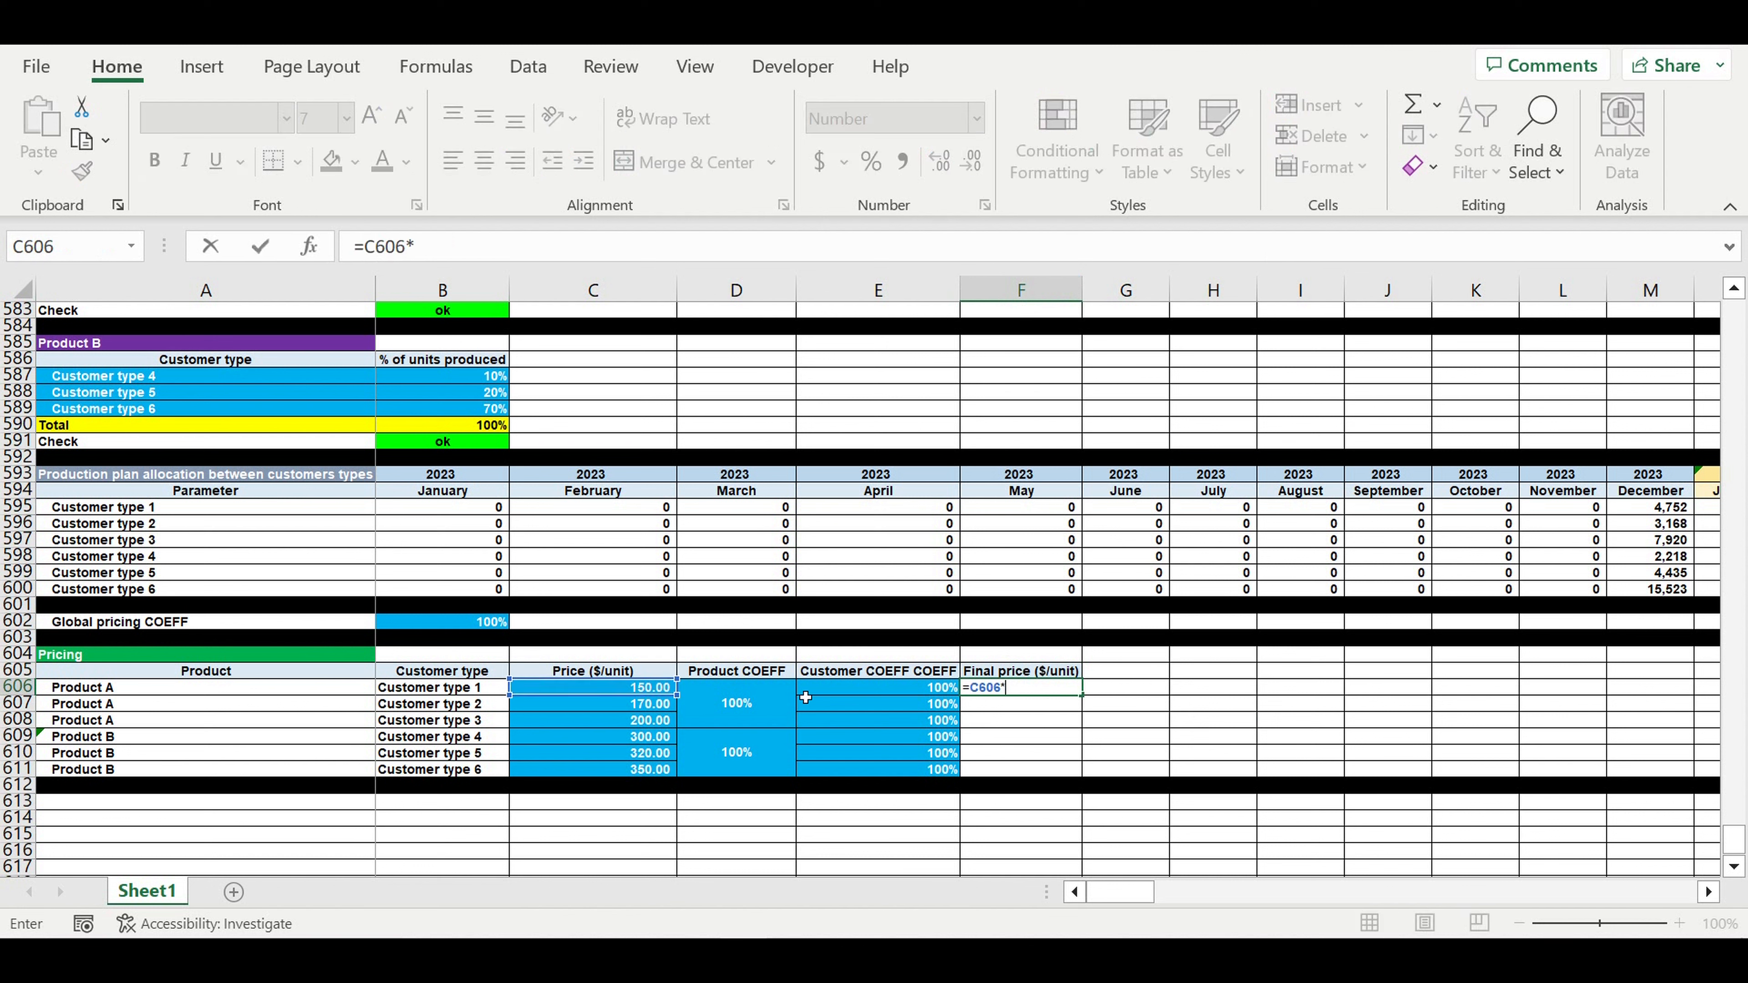
{"action": "left_click", "coordinate": [474, 626]}
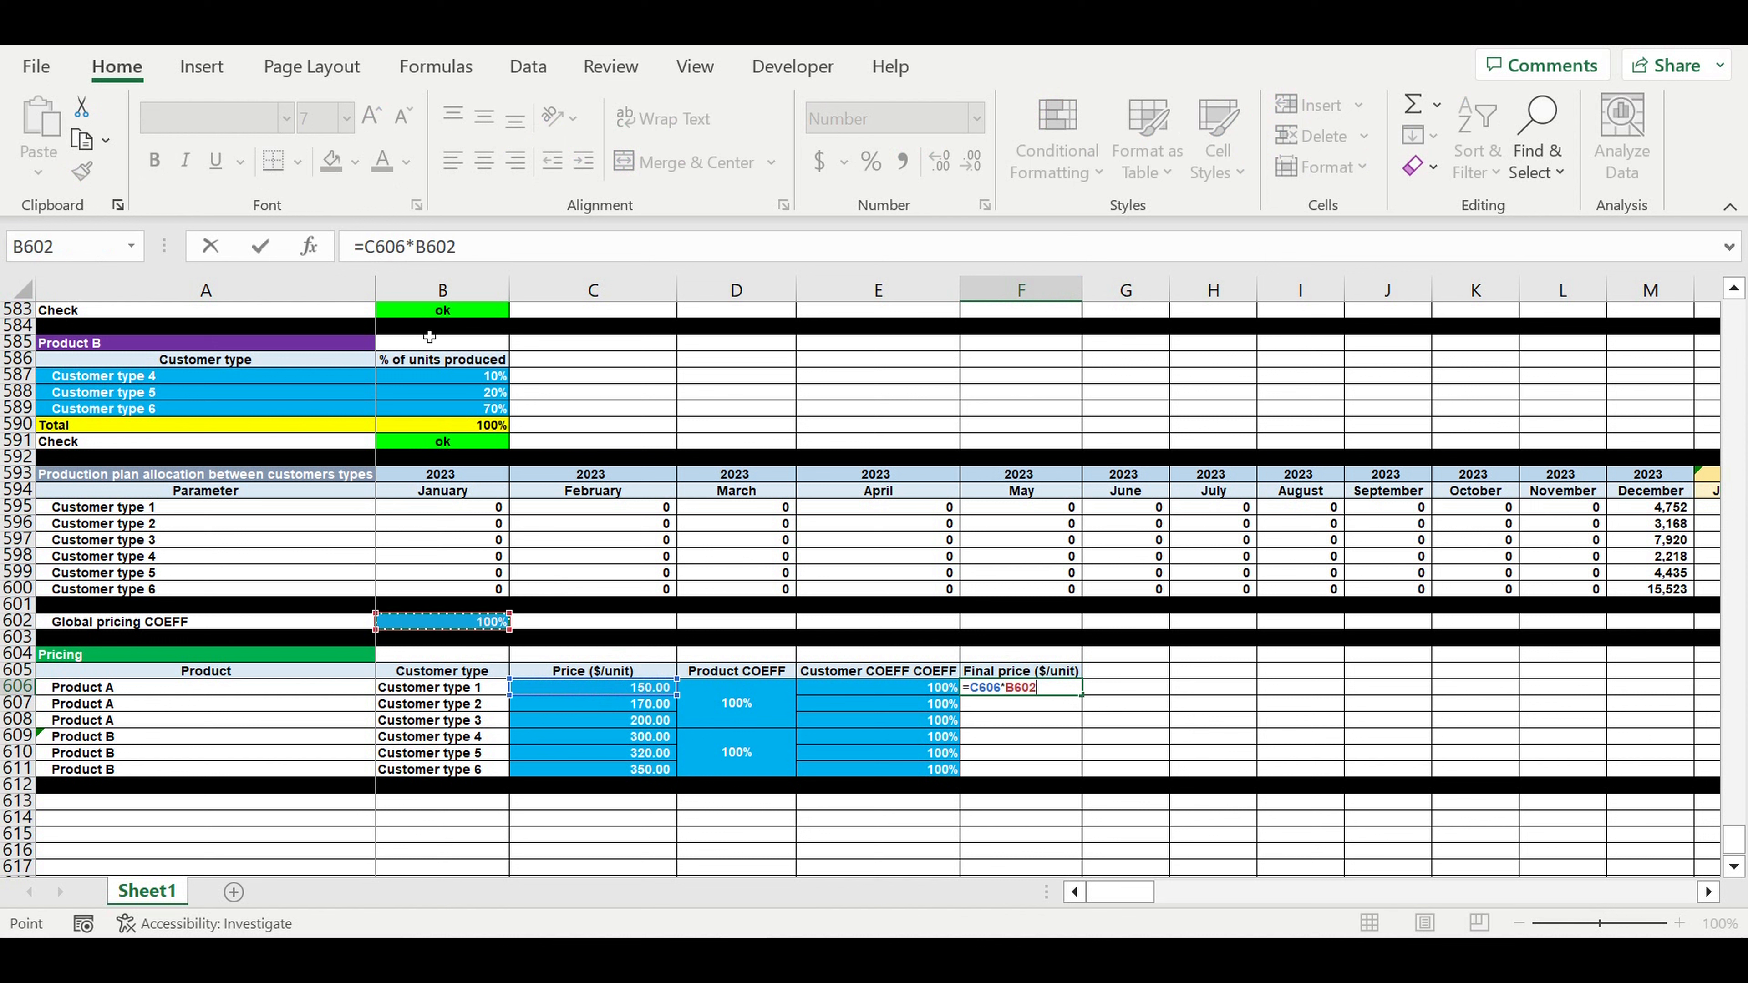
{"action": "left_click", "coordinate": [419, 246]}
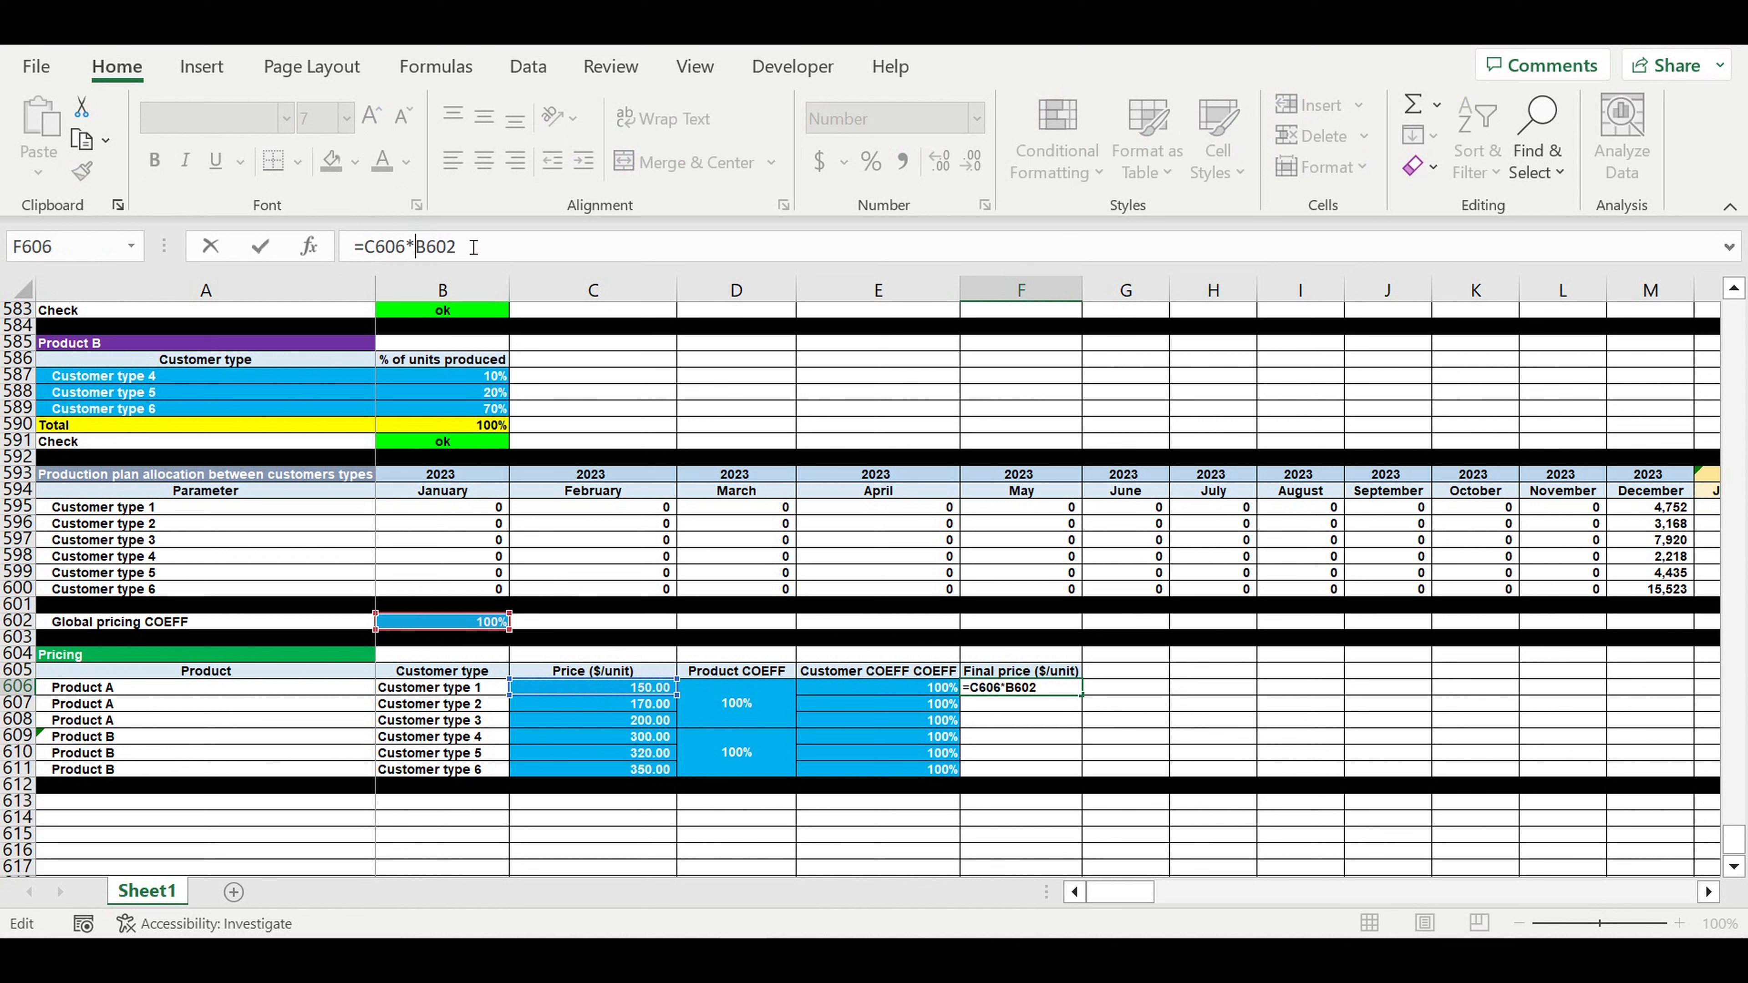
{"action": "type", "text": "$"}
{"action": "left_click", "coordinate": [437, 249]}
{"action": "type", "text": "$602*"}
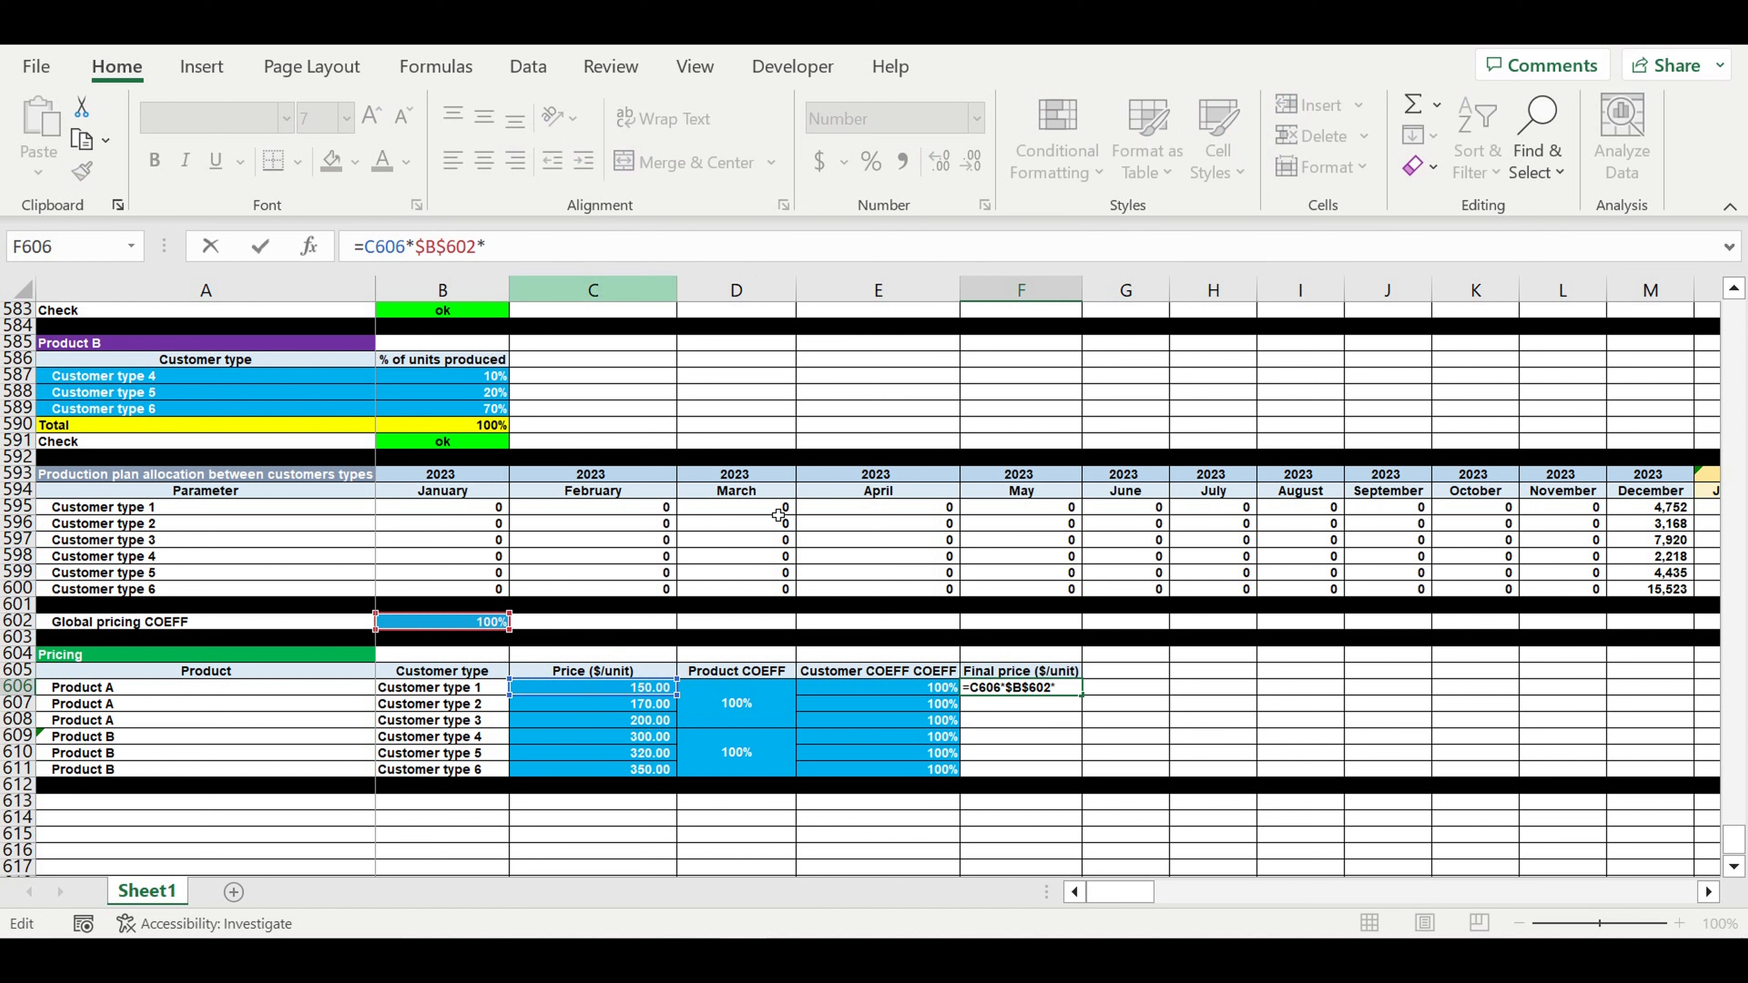
- Complete the formula with $D$606 and E606 so F606 shows 150
{"action": "left_click", "coordinate": [754, 714]}
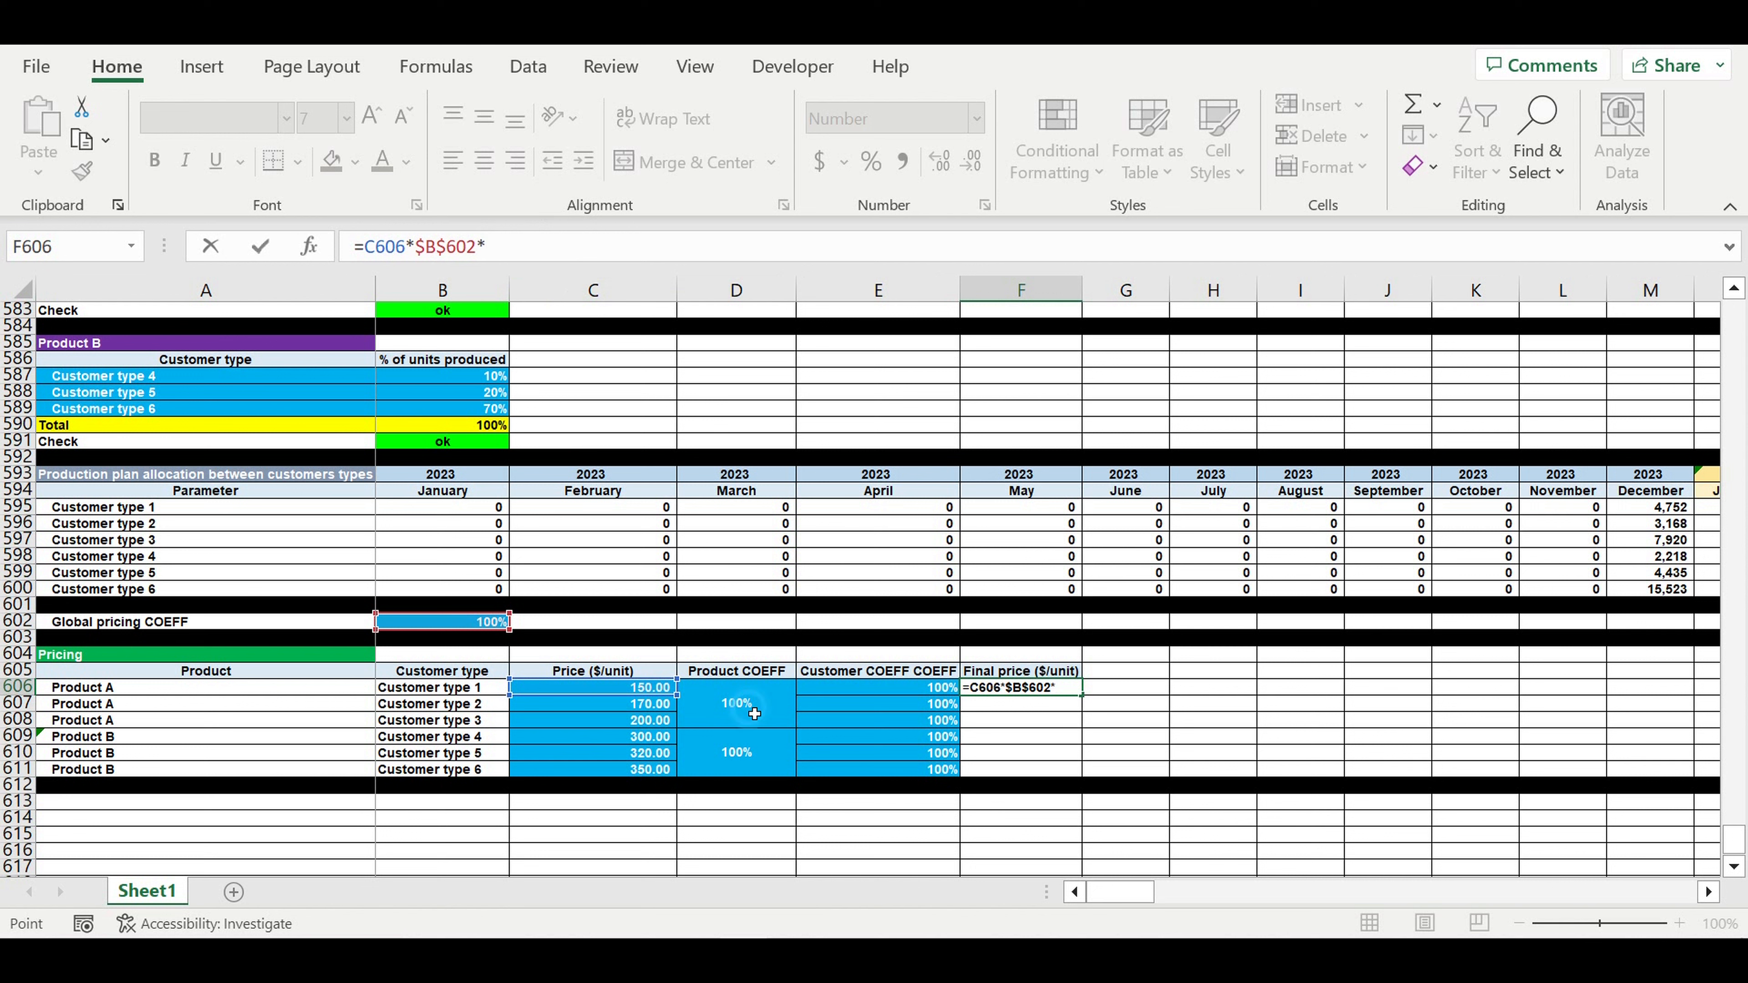
{"action": "left_click", "coordinate": [494, 250]}
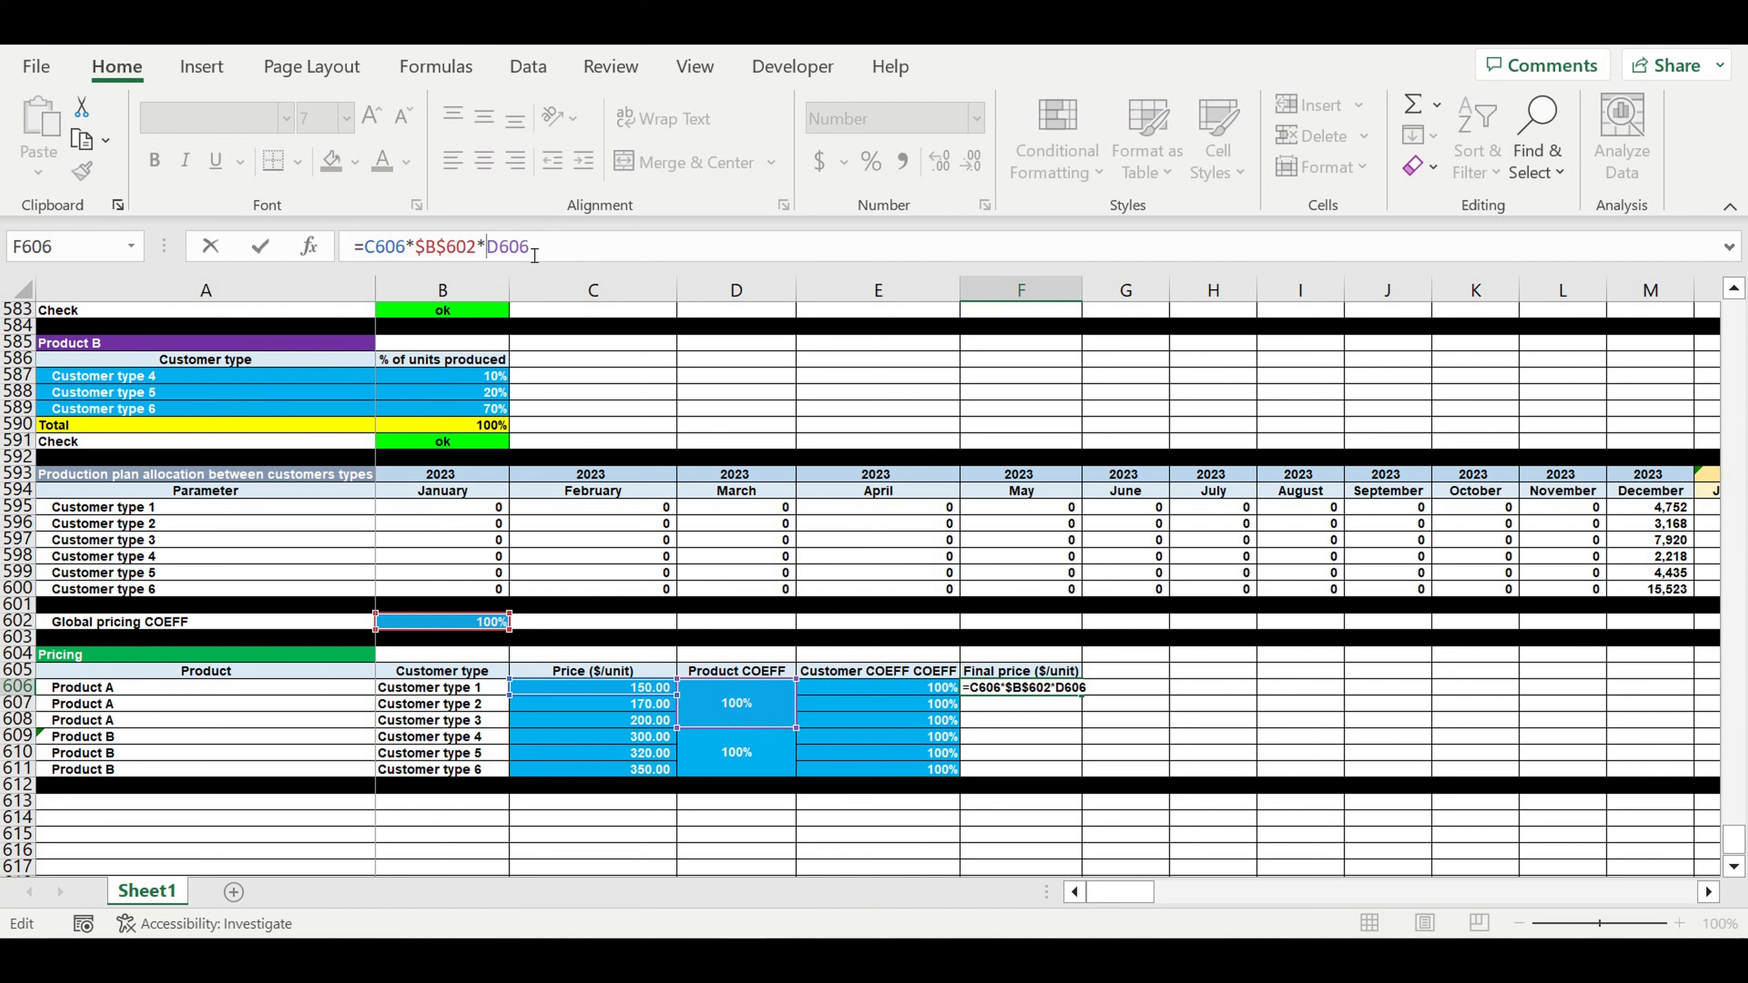
{"action": "type", "text": "$B"}
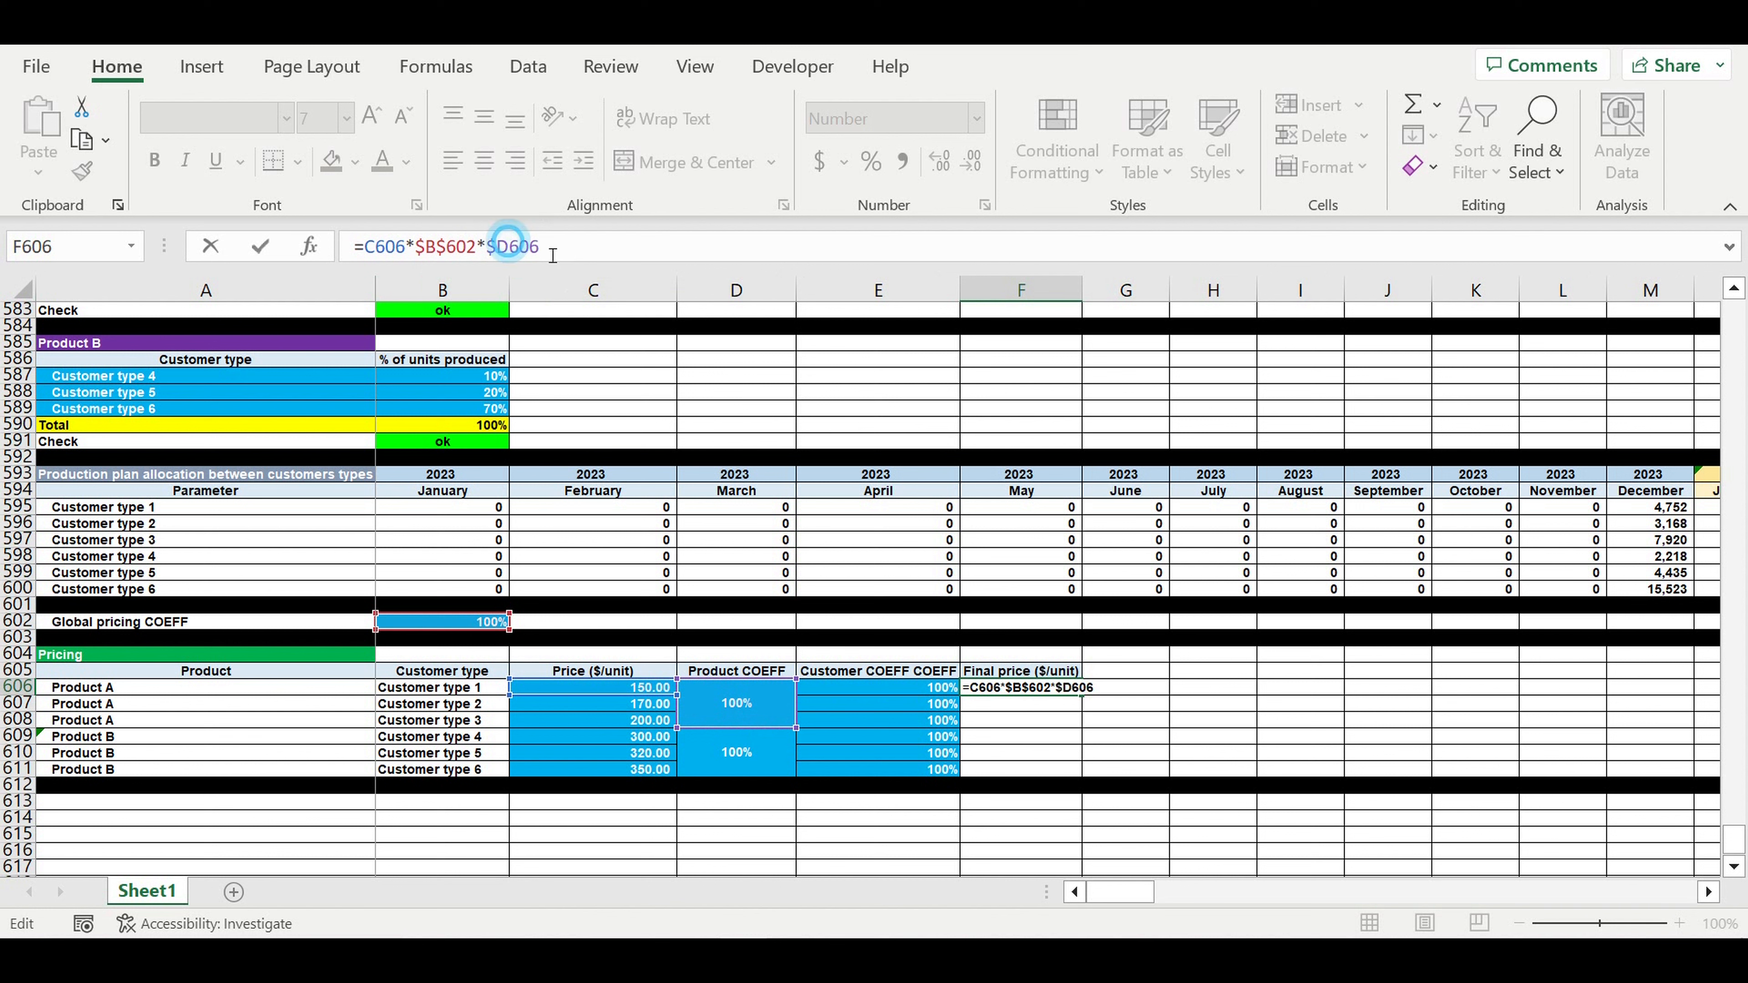
{"action": "type", "text": "$"}
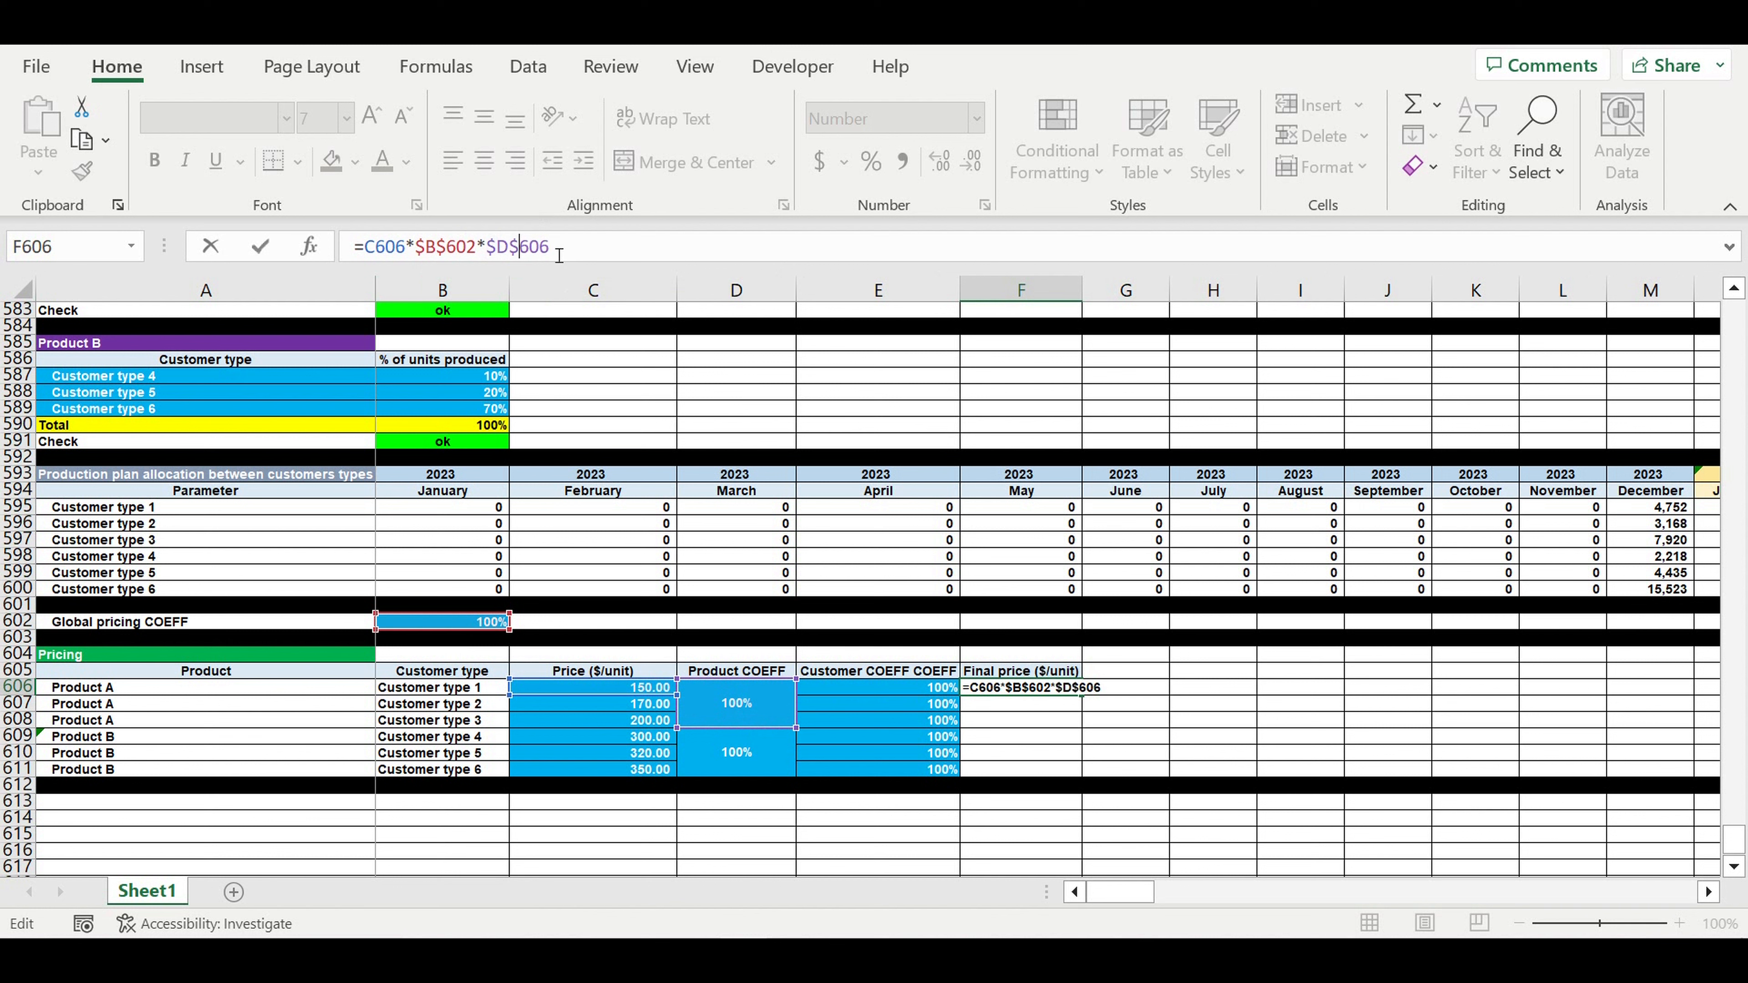
{"action": "left_click", "coordinate": [610, 249]}
{"action": "type", "text": "*"}
{"action": "left_click", "coordinate": [872, 694]}
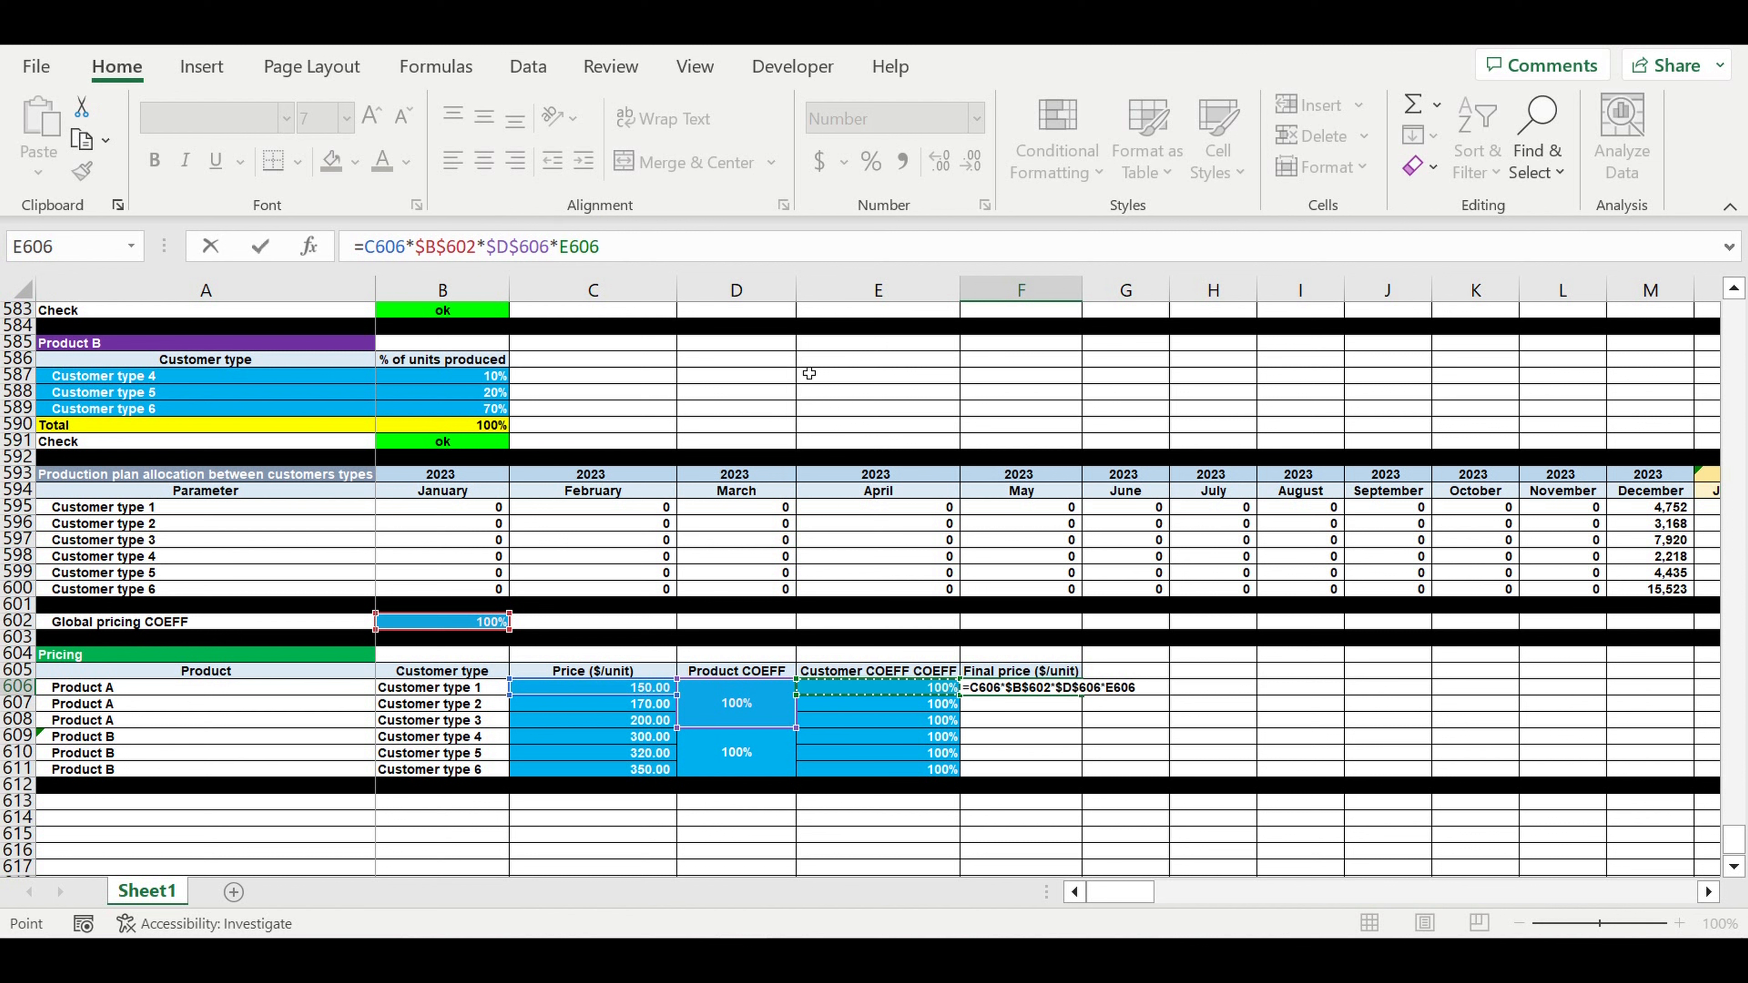
{"action": "key", "text": "Return"}
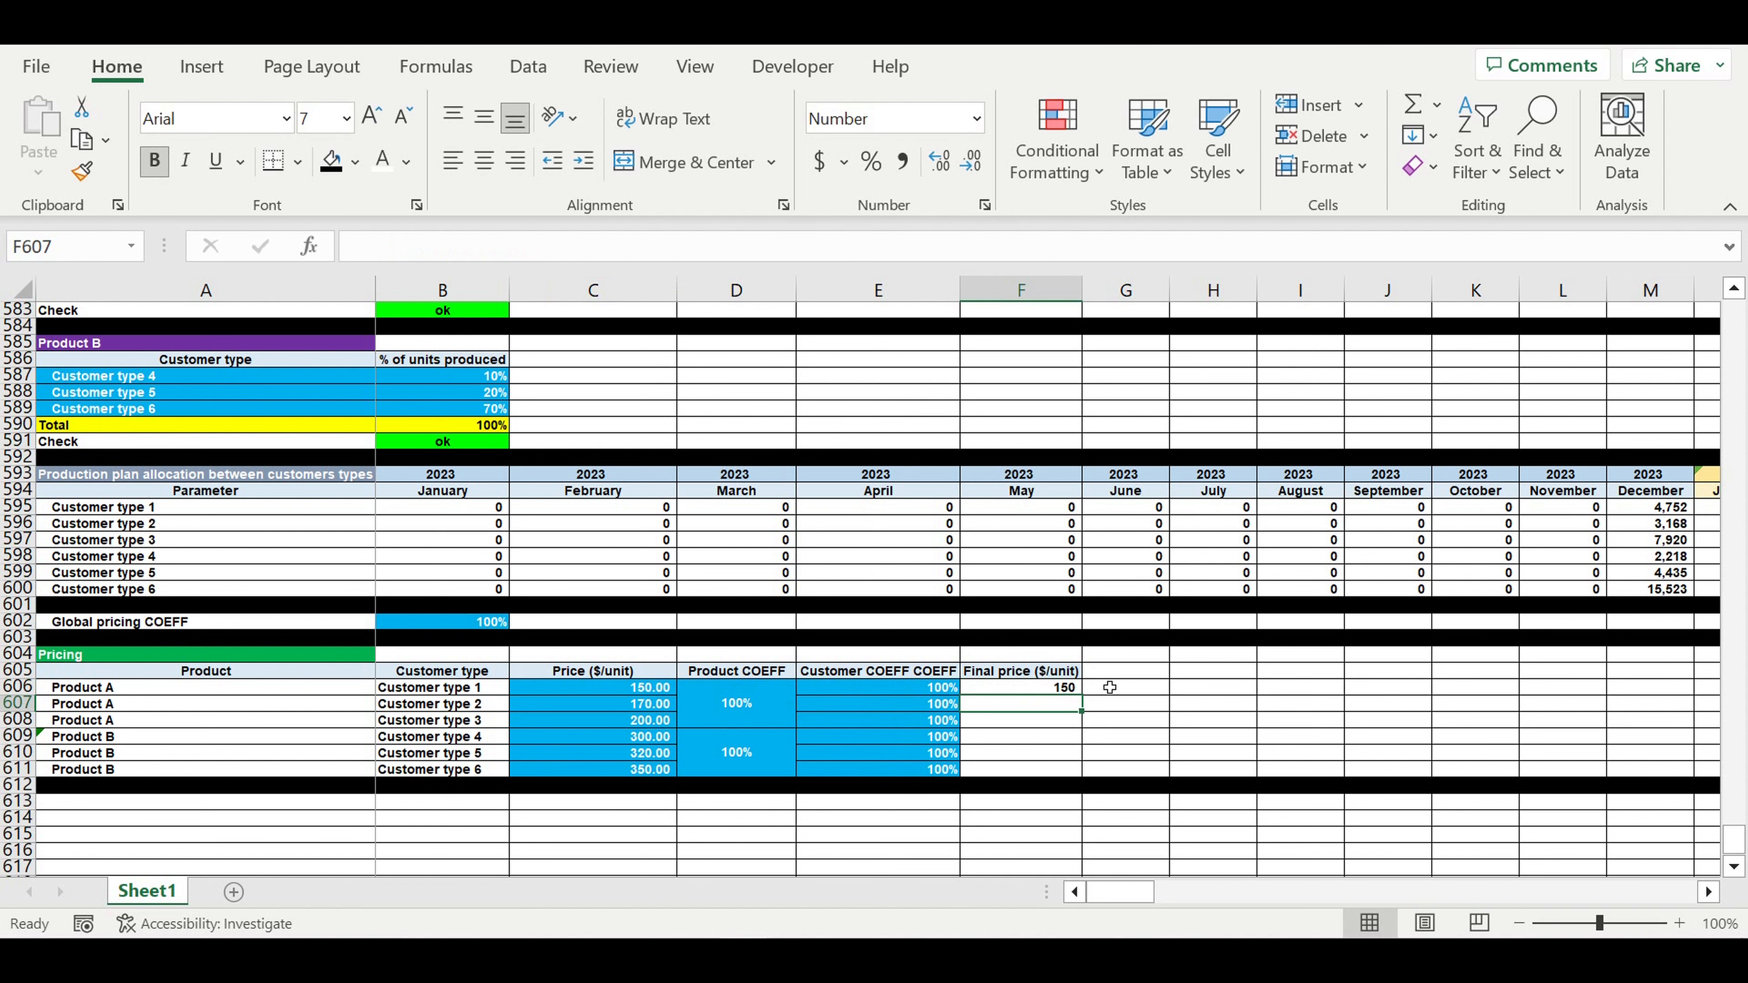
- Show F606 with two decimals and fill its formula down to F609
{"action": "left_click", "coordinate": [1056, 687]}
{"action": "left_click", "coordinate": [948, 162]}
{"action": "left_click", "coordinate": [948, 162]}
{"action": "left_click_drag", "start_coordinate": [1081, 693], "coordinate": [1071, 741]}
- Point F609's product coefficient at $D$609 and fill that formula down to F611
{"action": "left_click", "coordinate": [1008, 737]}
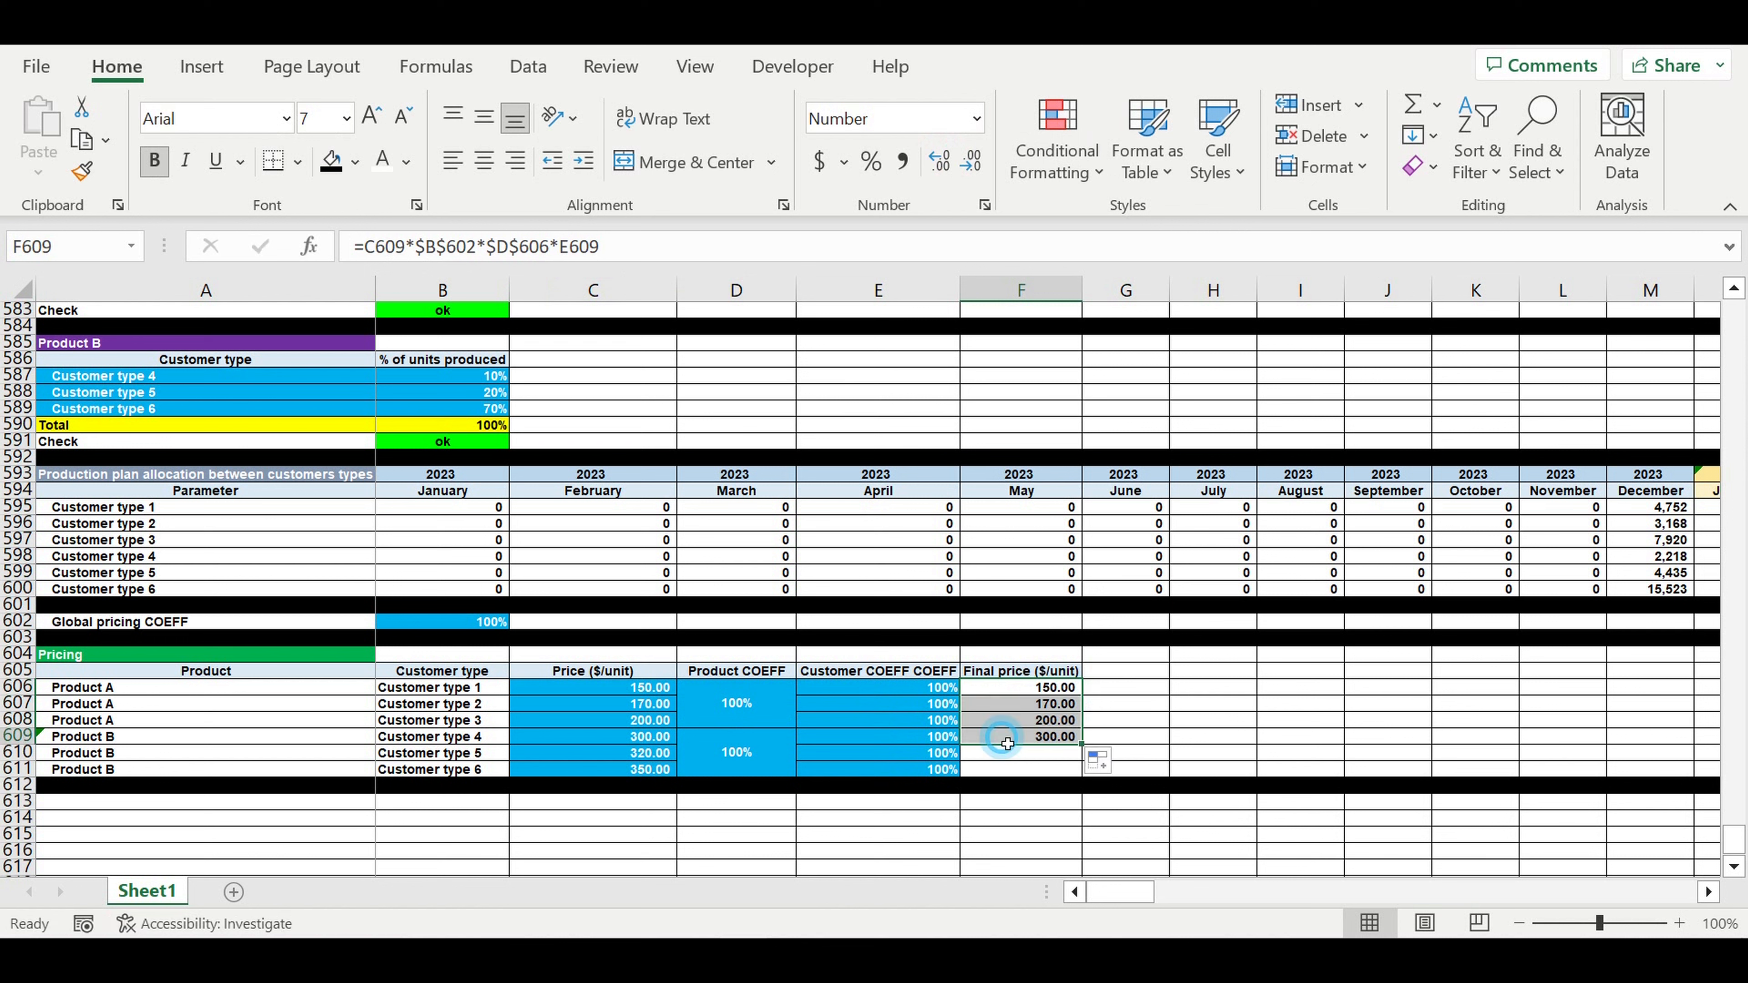
{"action": "key", "text": "F2"}
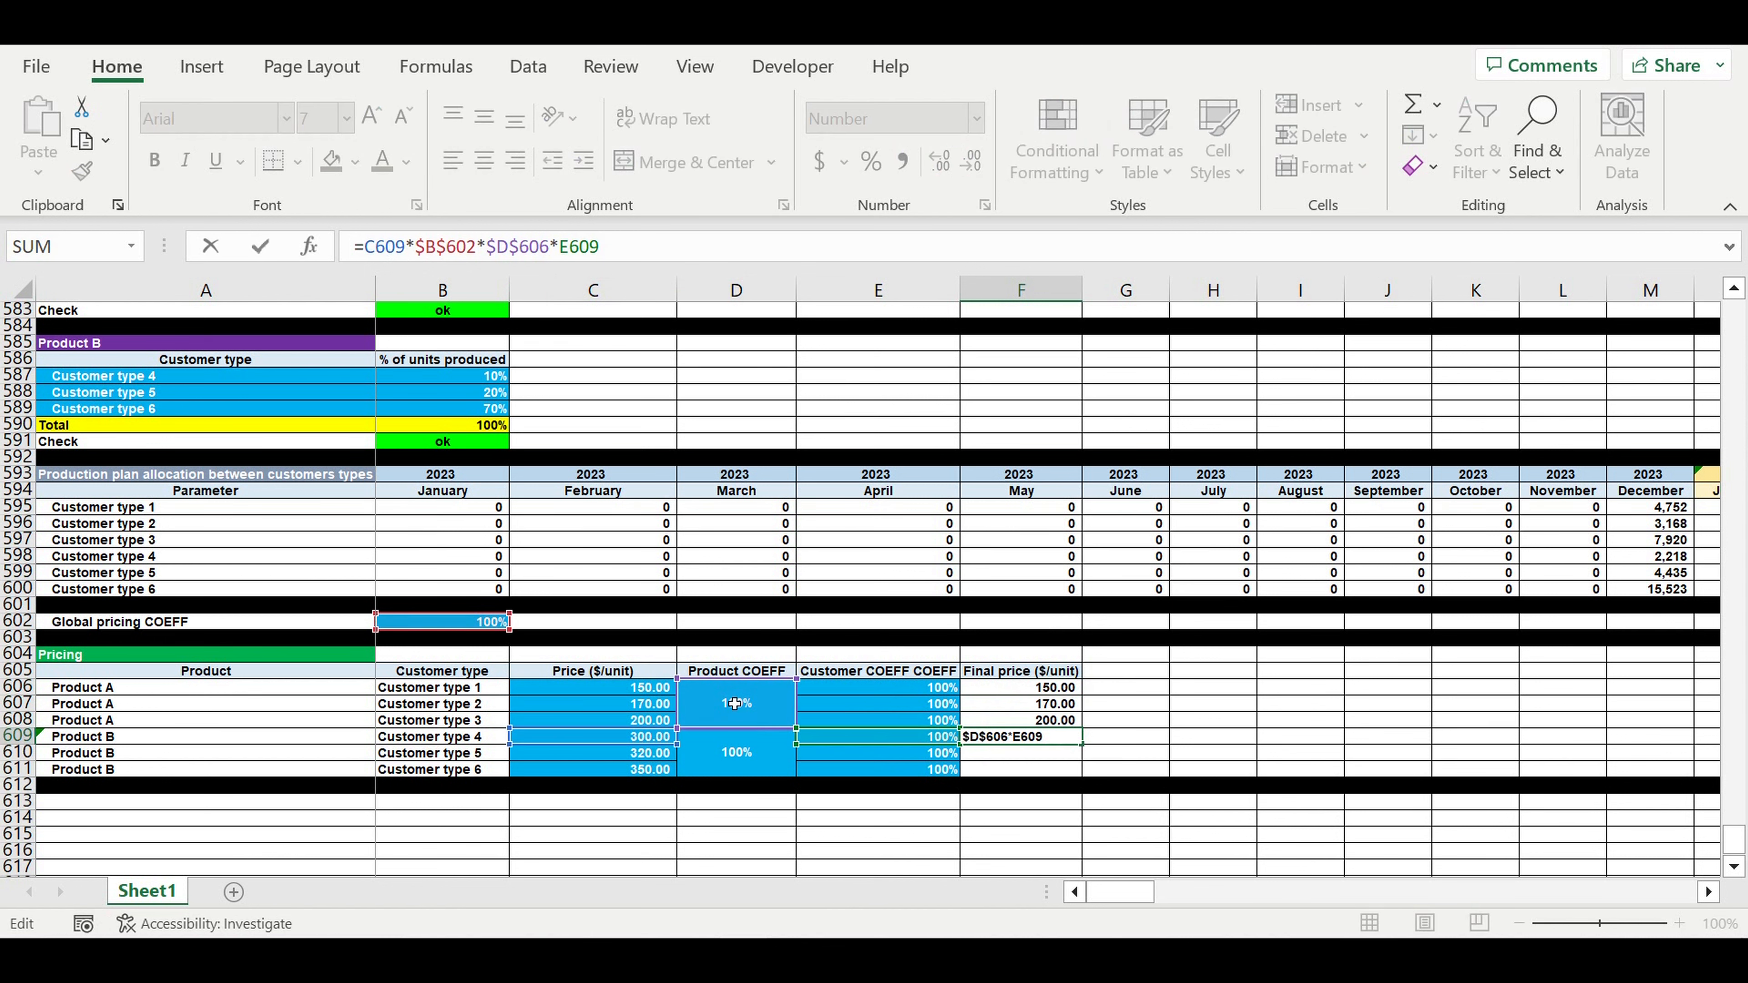
{"action": "left_click_drag", "start_coordinate": [740, 739], "coordinate": [735, 754]}
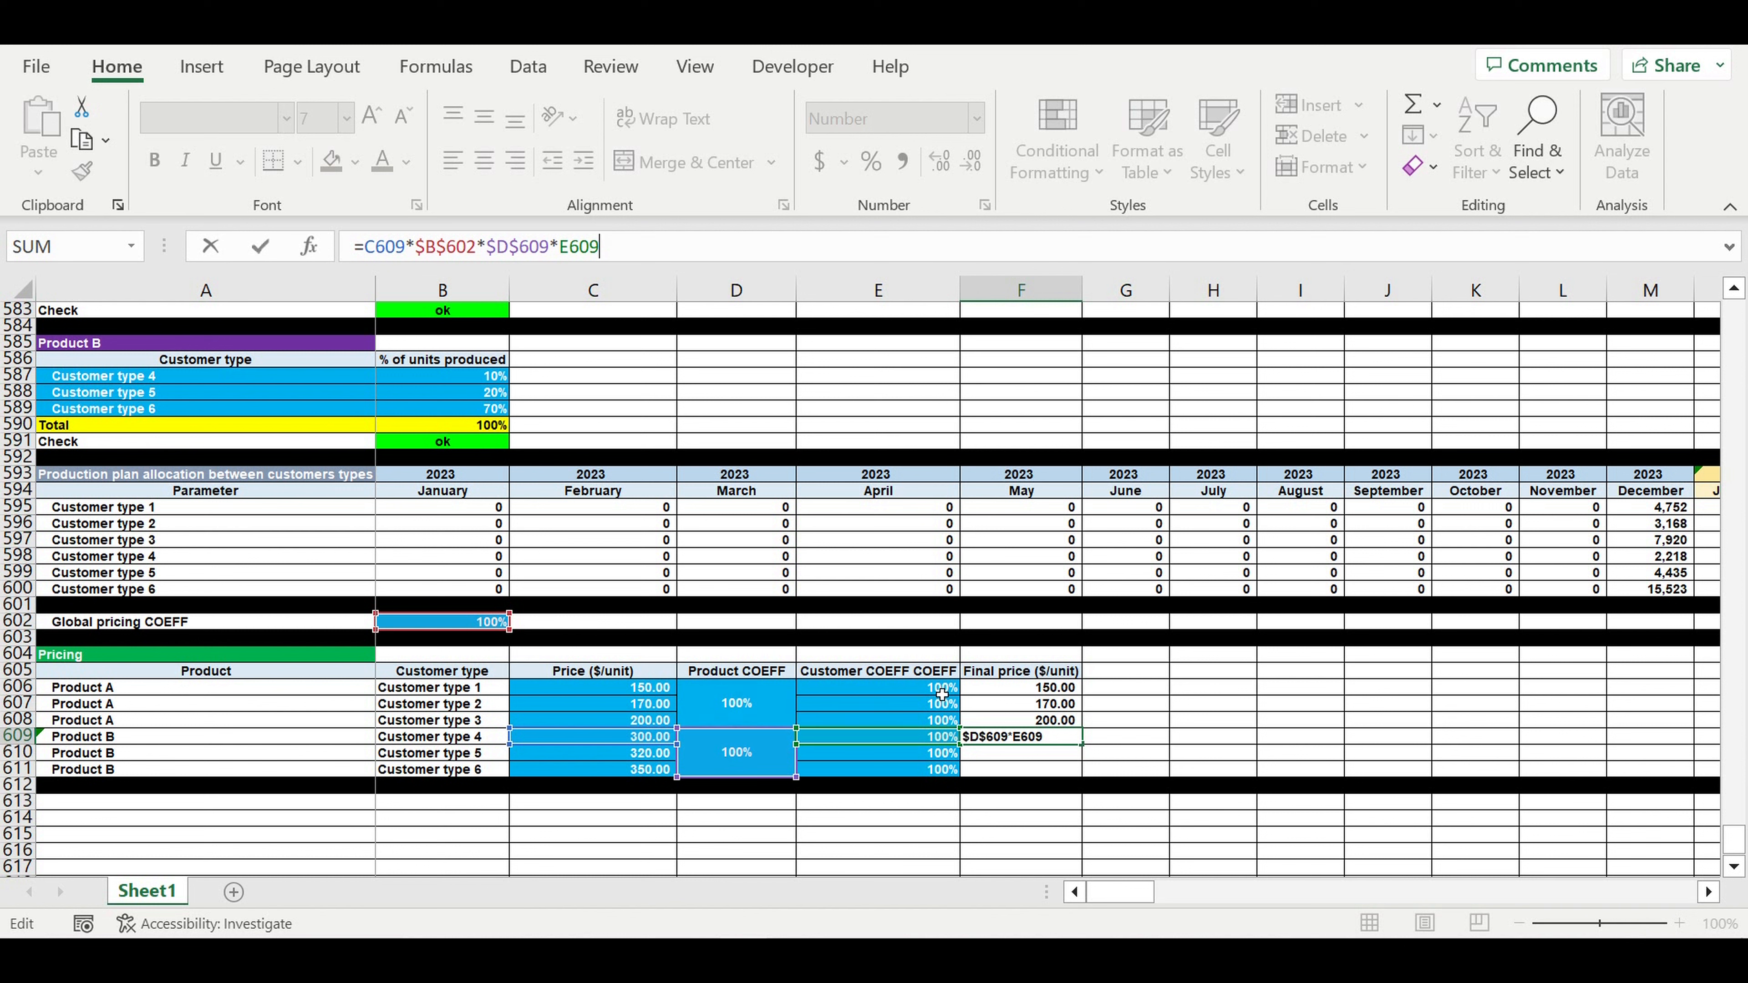
{"action": "key", "text": "Return"}
{"action": "left_click", "coordinate": [1068, 738]}
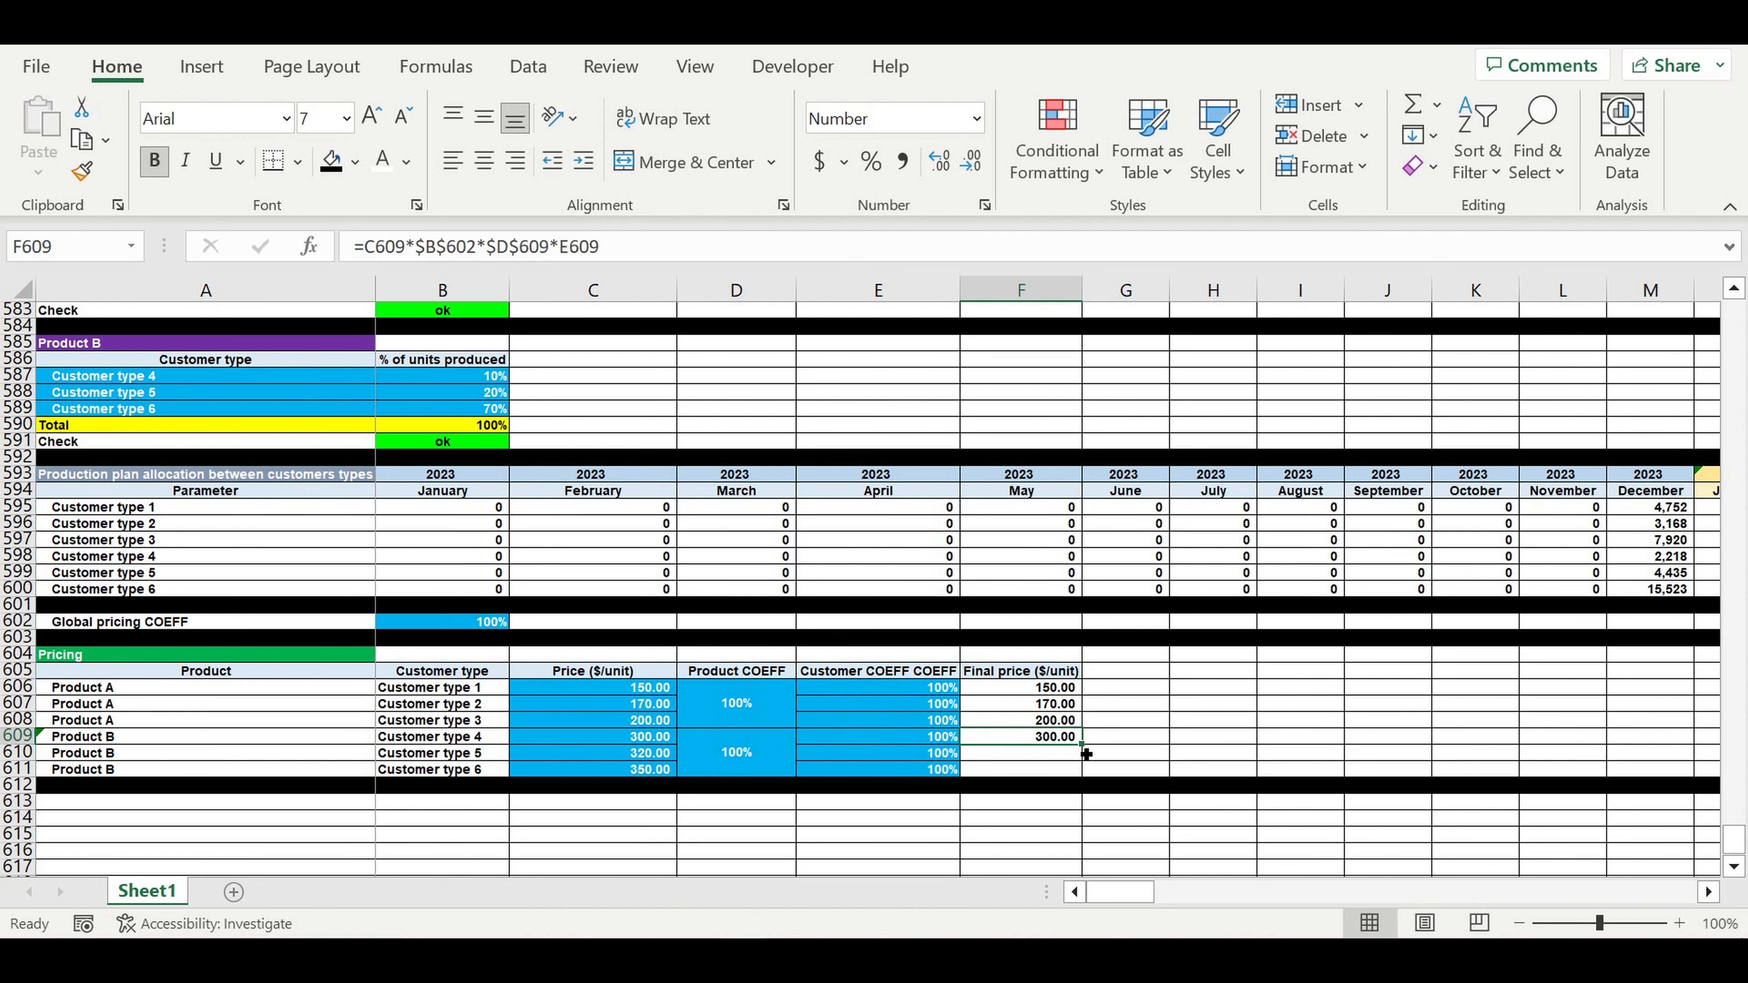
{"action": "left_click_drag", "start_coordinate": [1089, 751], "coordinate": [1112, 782]}
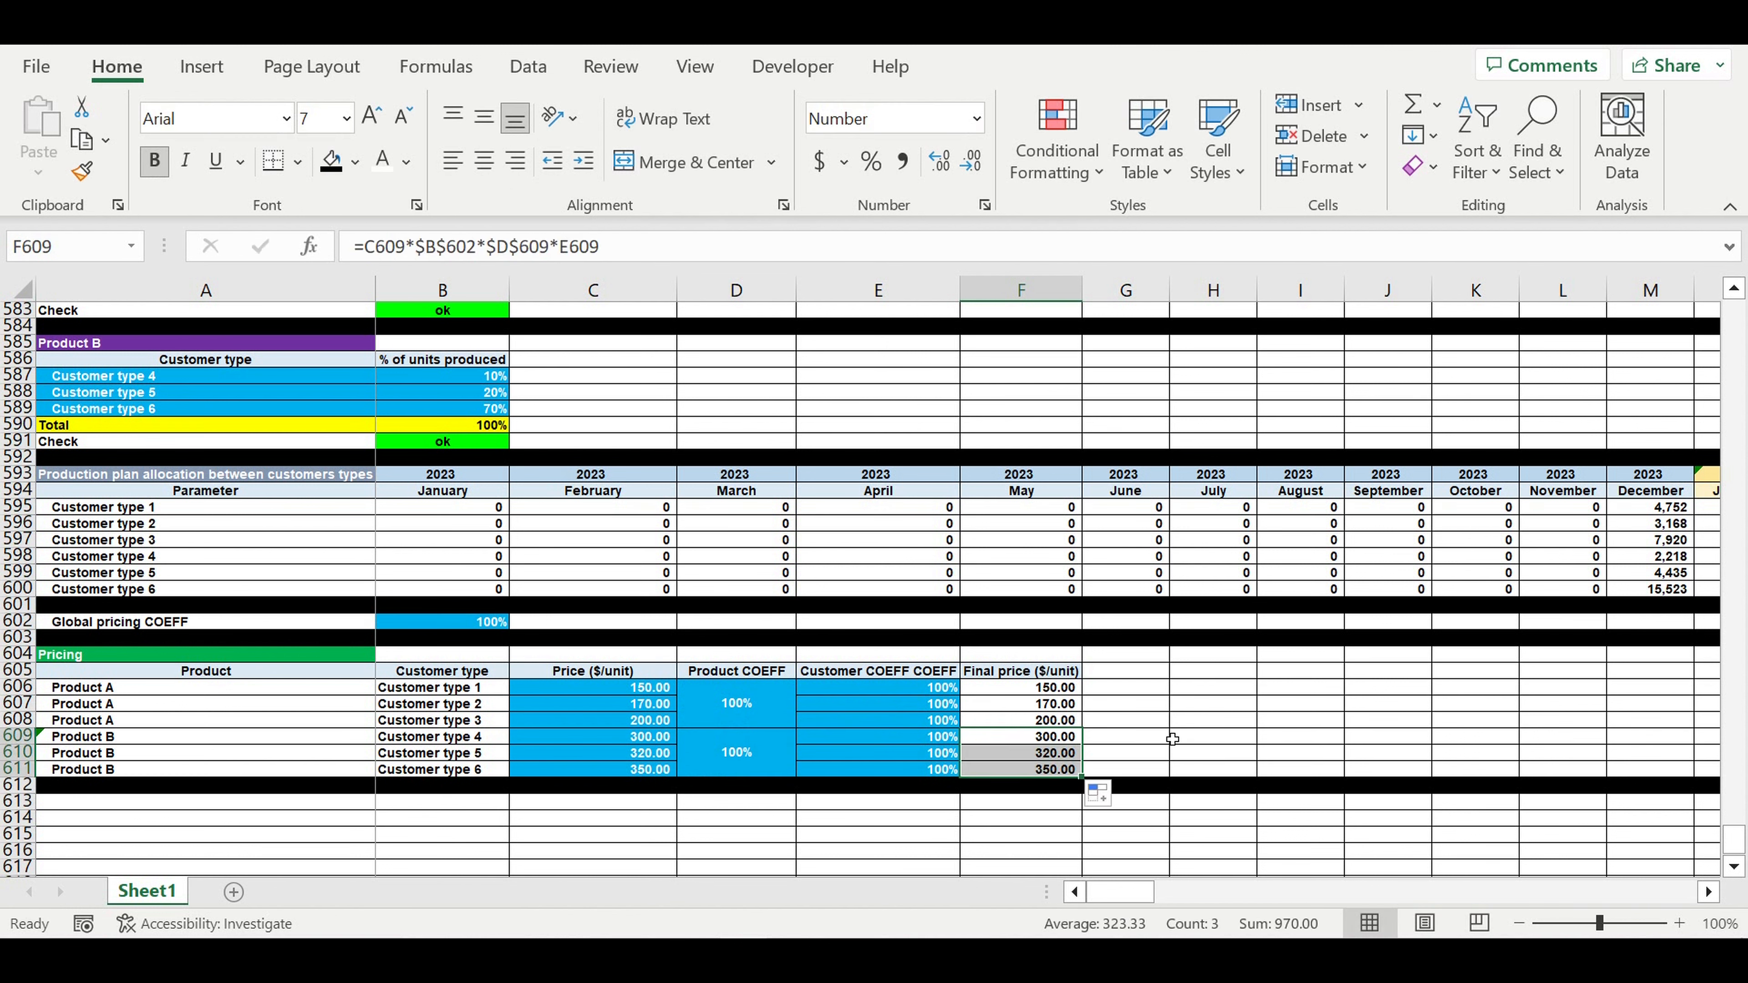
{"action": "left_click", "coordinate": [1149, 737]}
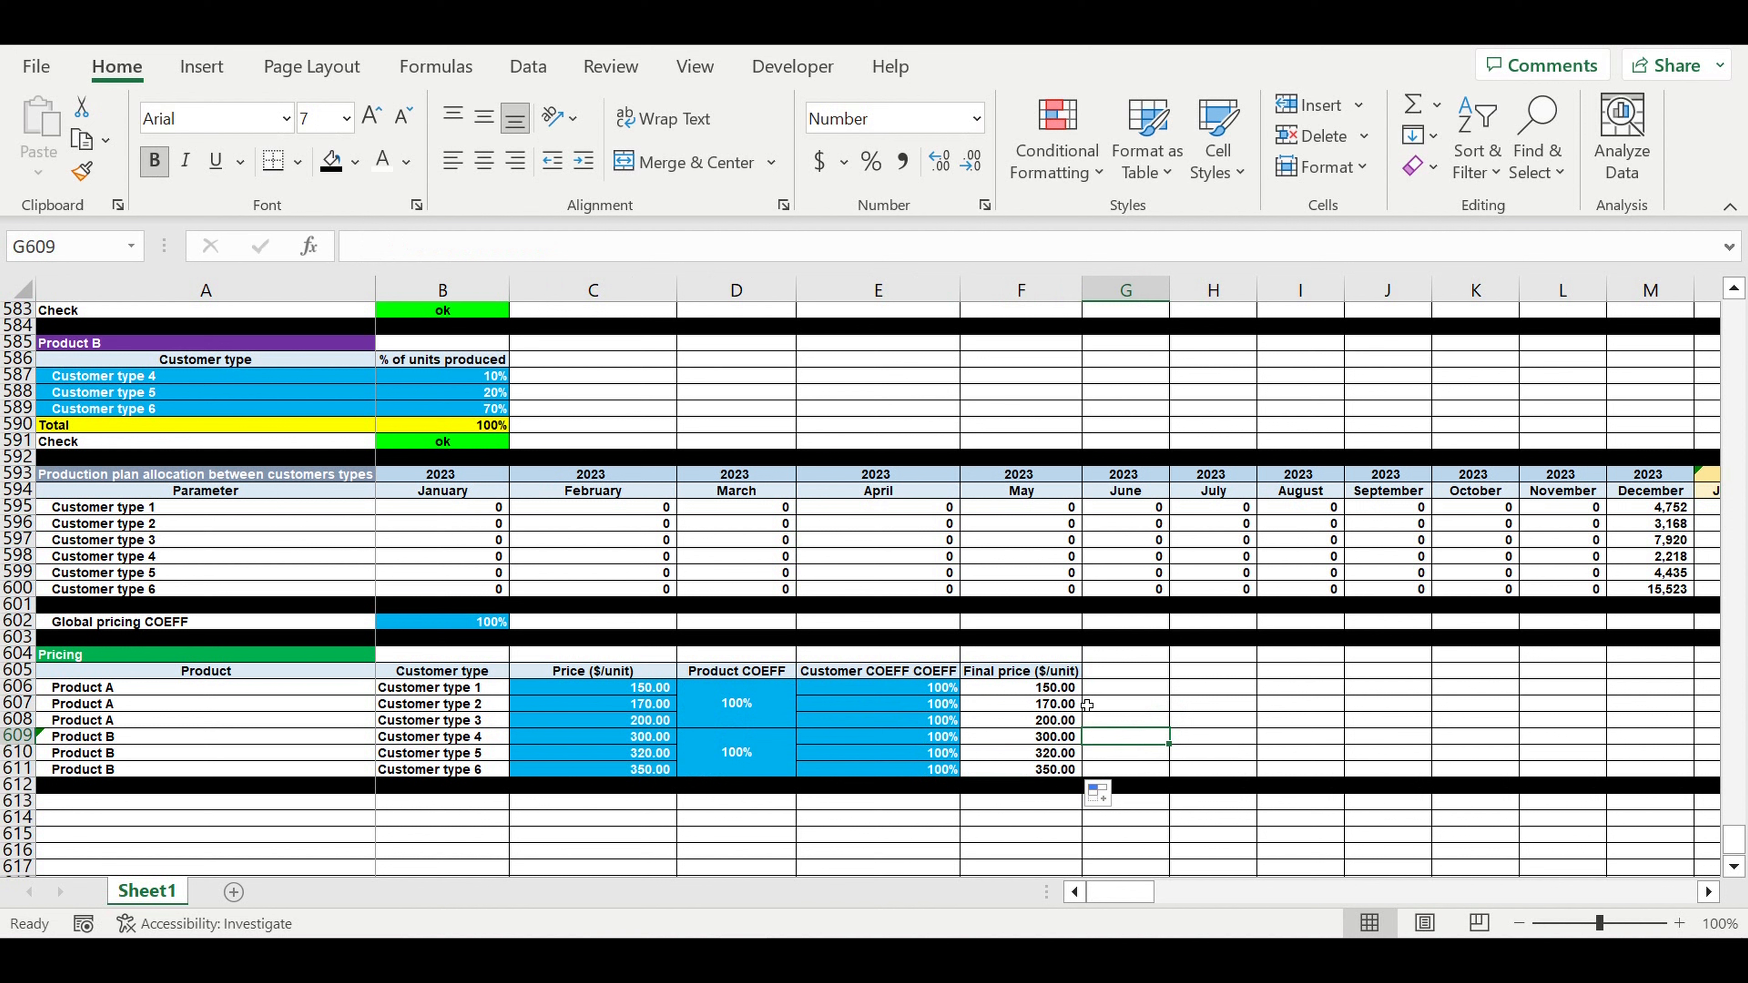
{"action": "left_click", "coordinate": [461, 623]}
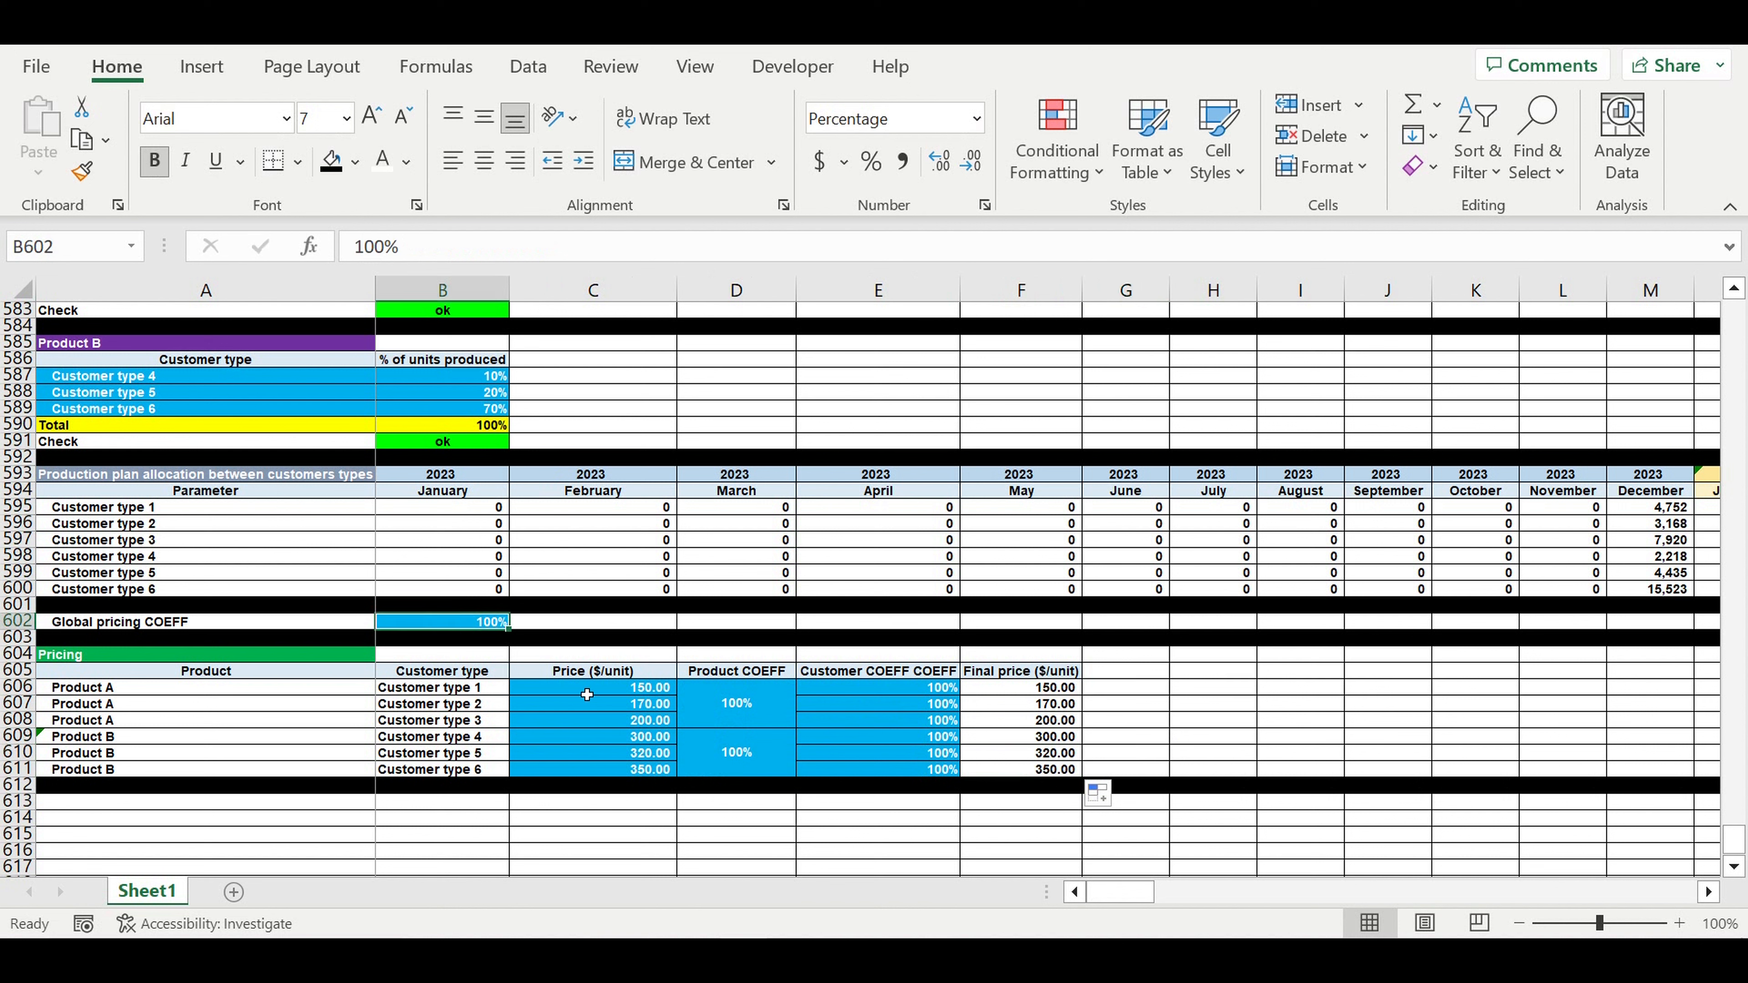
{"action": "type", "text": "120"}
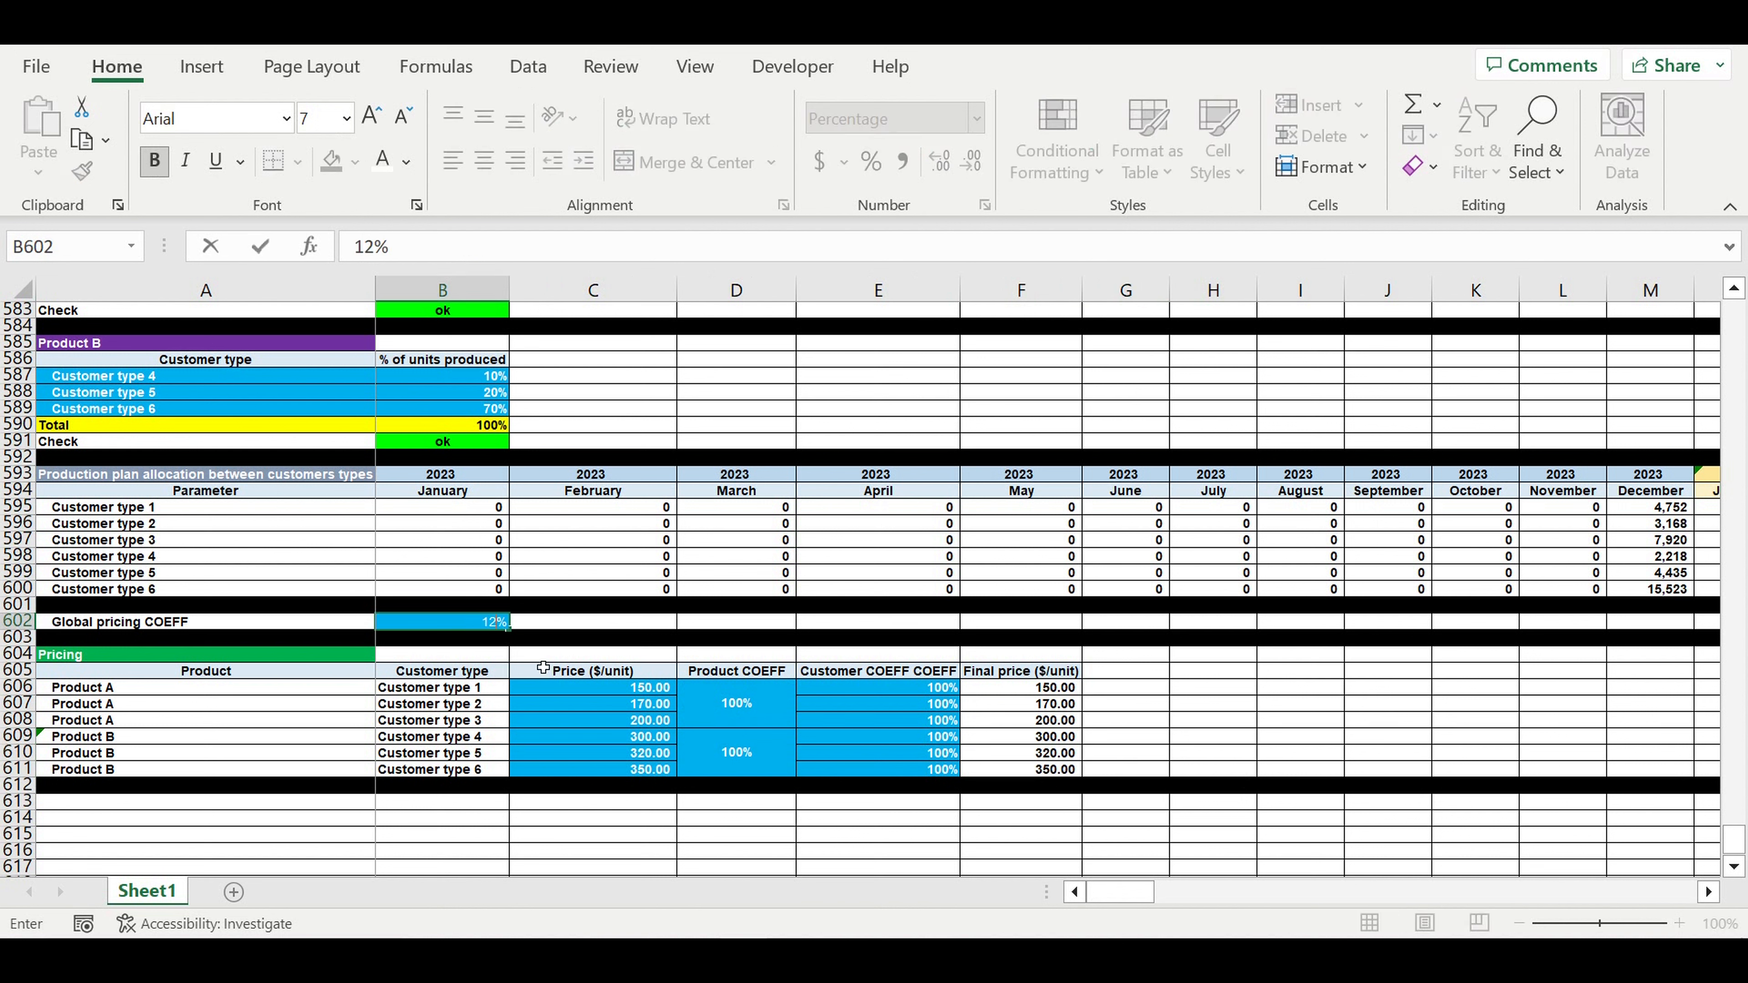
{"action": "key", "text": "Return"}
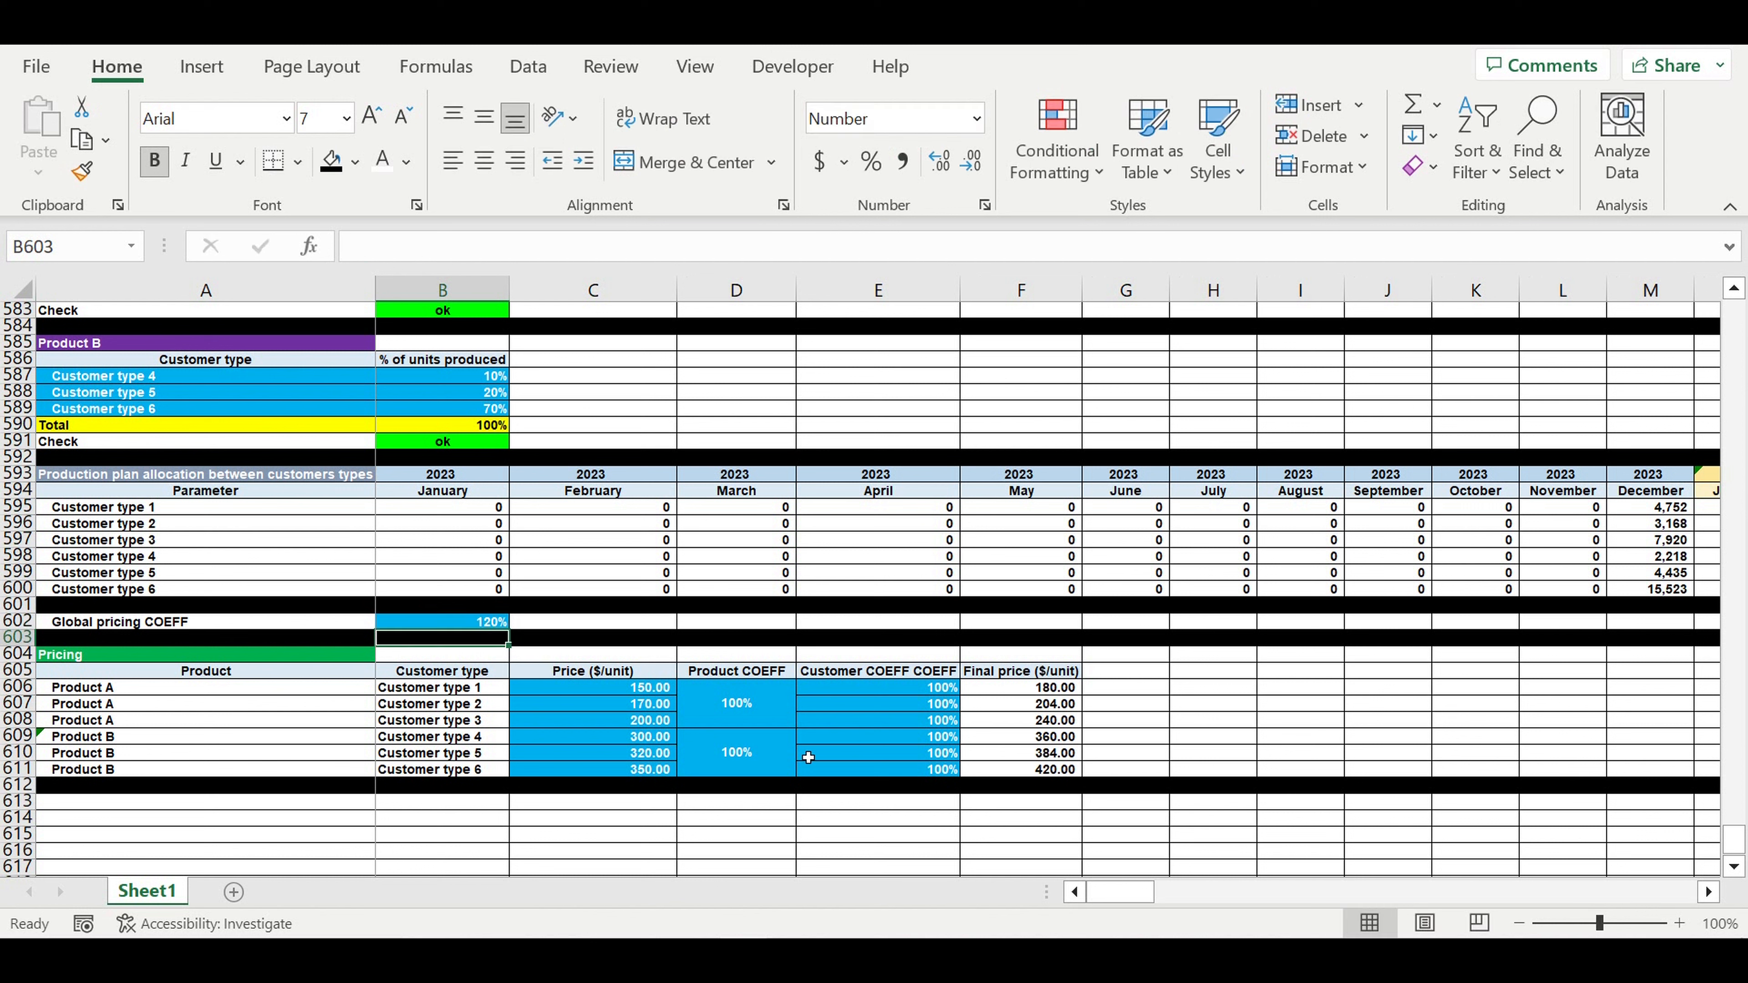
{"action": "left_click", "coordinate": [474, 623]}
{"action": "type", "text": "100"}
{"action": "key", "text": "Return"}
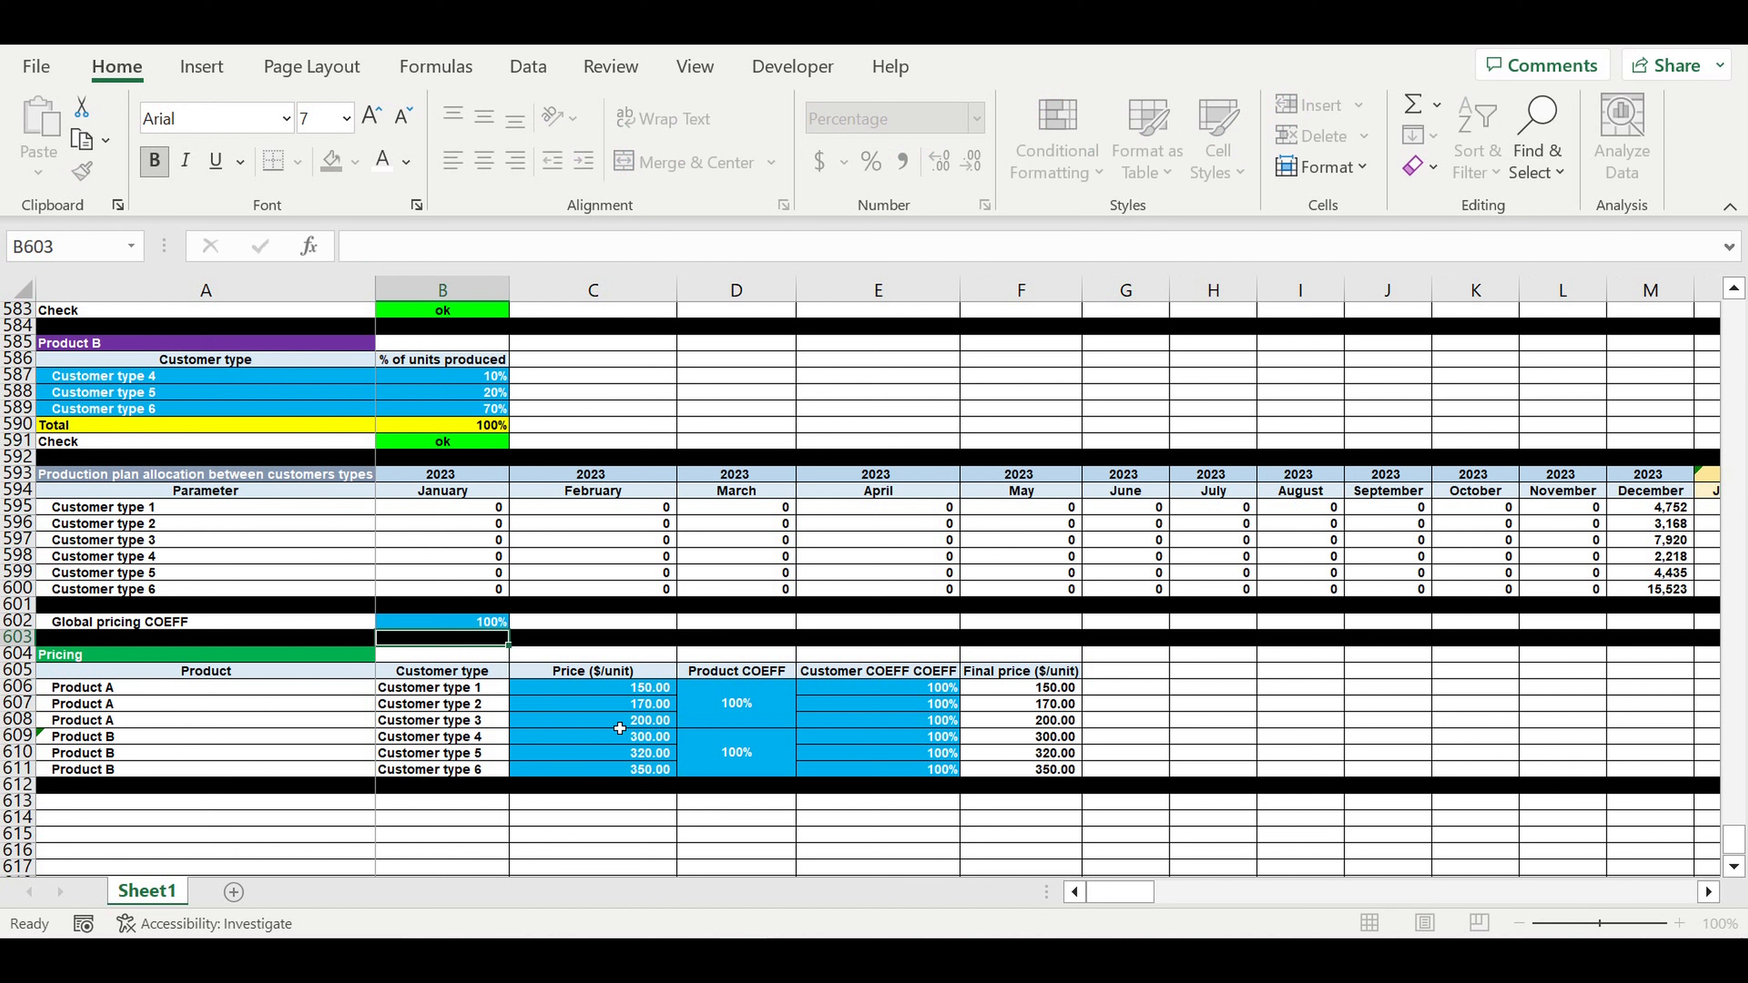
{"action": "left_click", "coordinate": [726, 716]}
{"action": "type", "text": "13"}
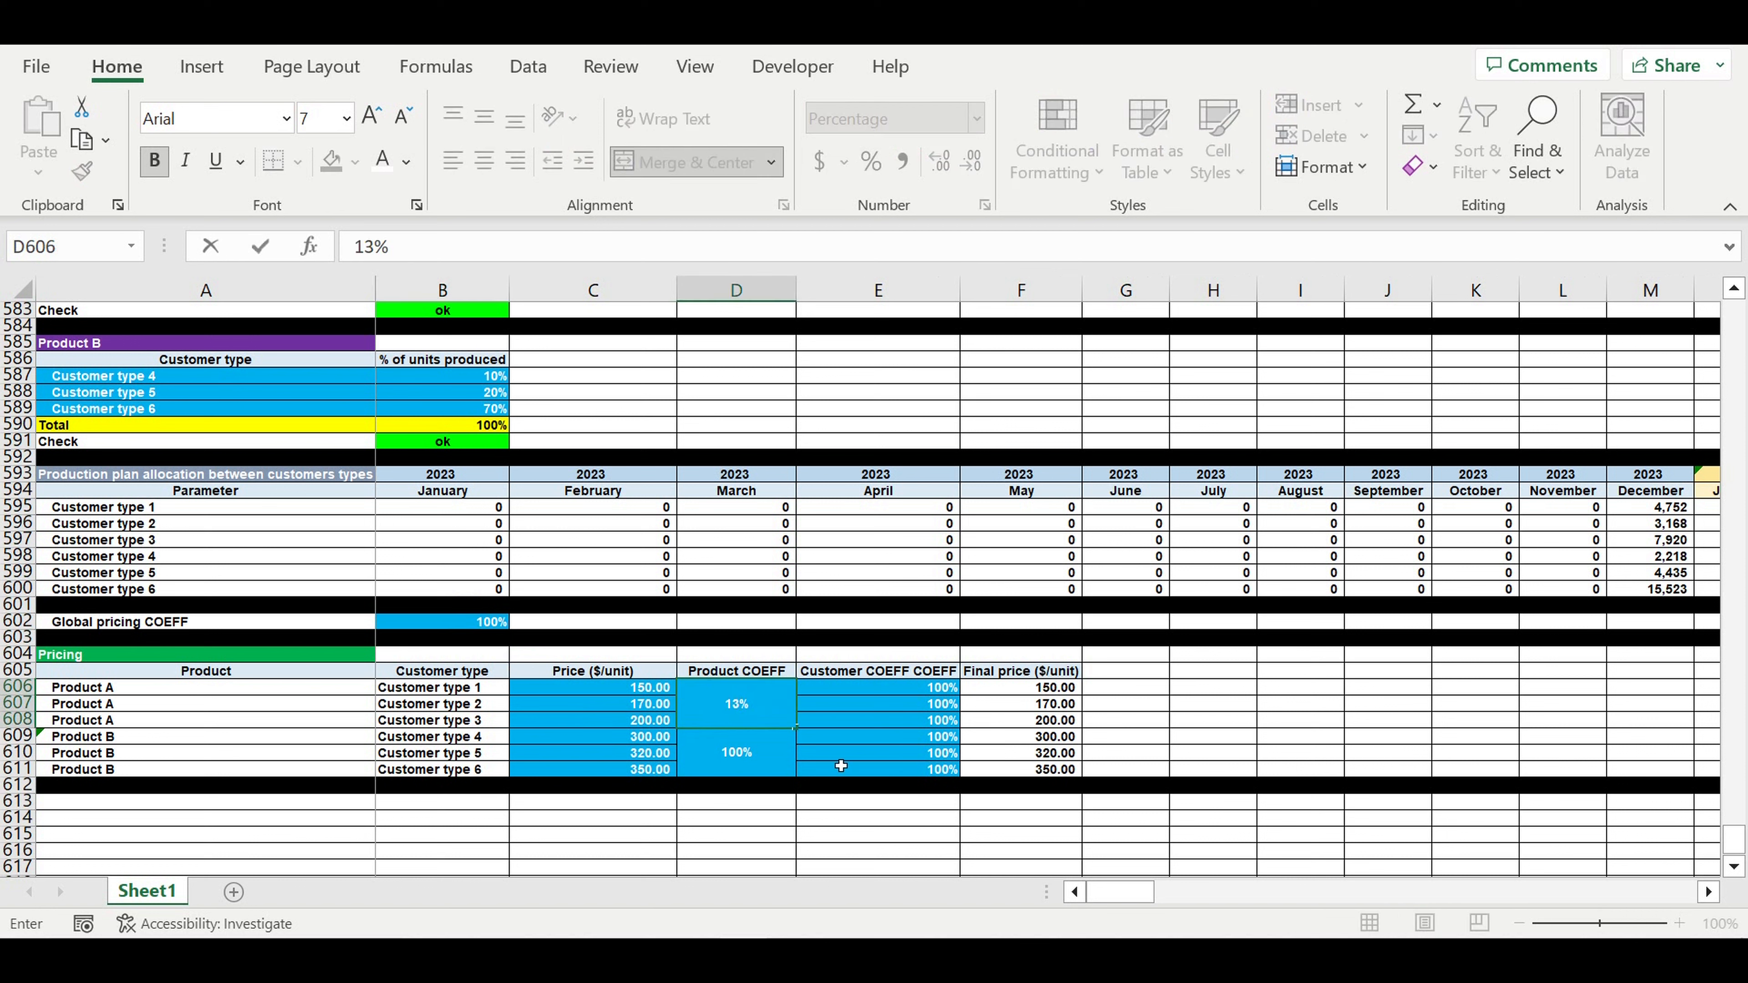
{"action": "type", "text": "0"}
{"action": "key", "text": "Return"}
{"action": "left_click", "coordinate": [750, 719]}
{"action": "type", "text": "100"}
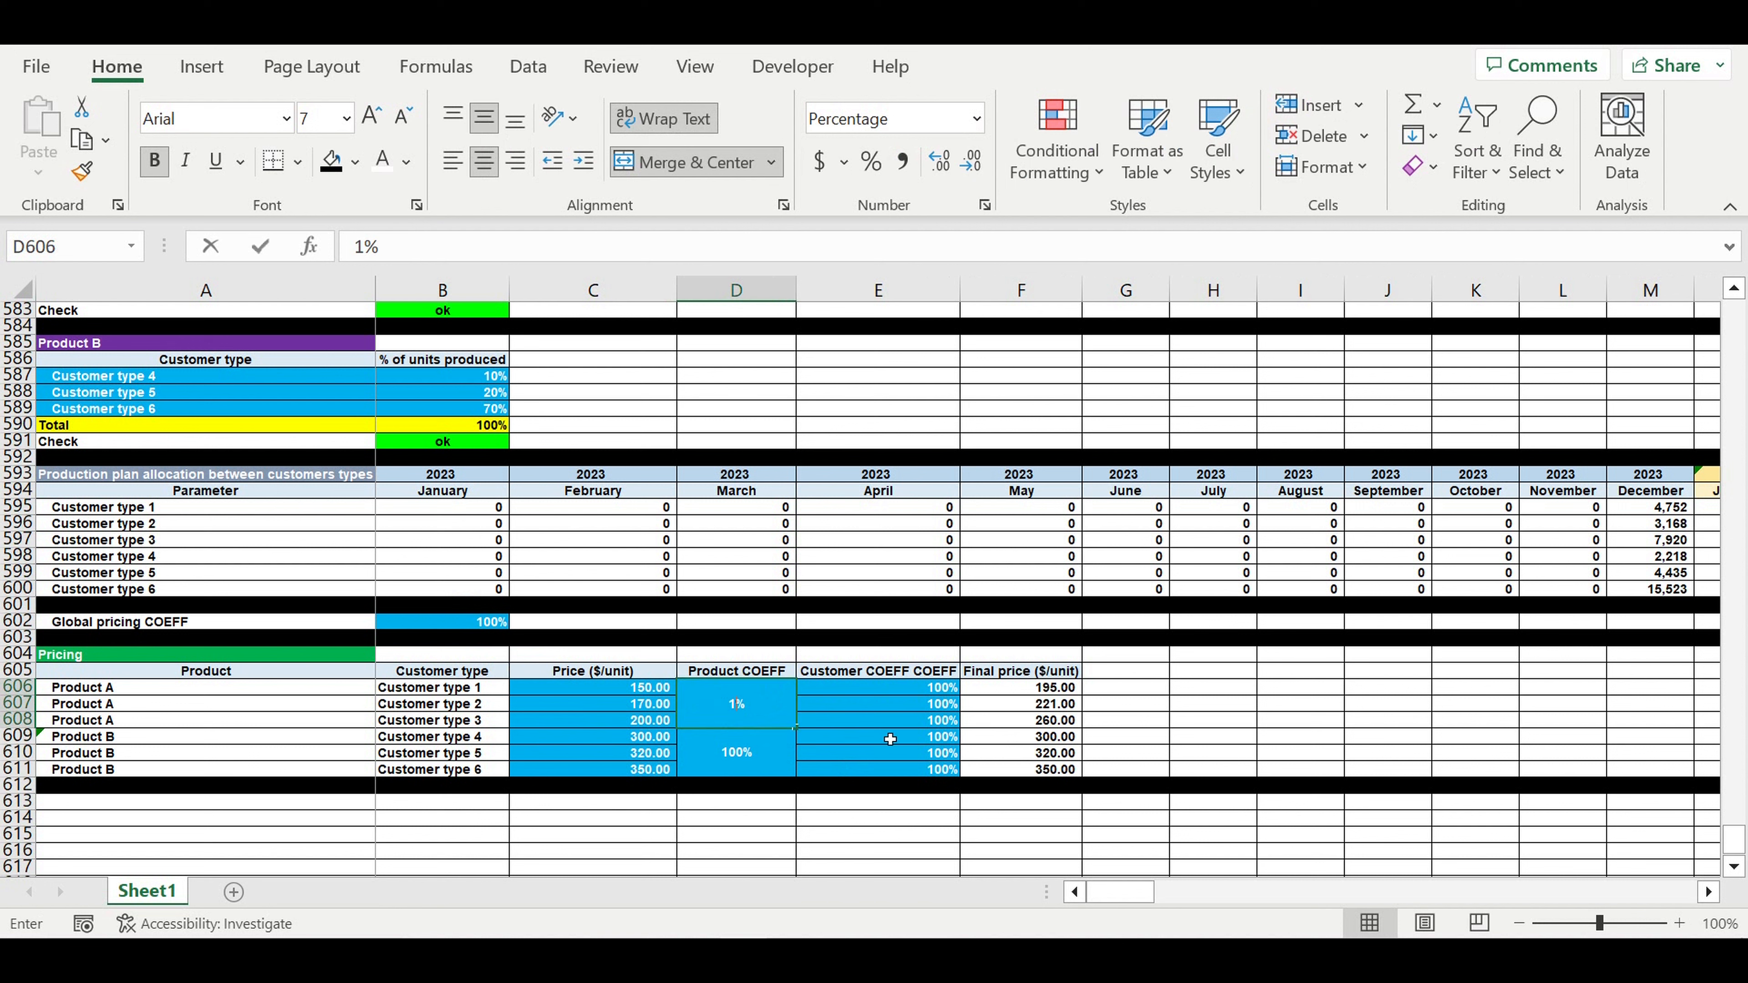
{"action": "key", "text": "Return"}
{"action": "left_click", "coordinate": [919, 705]}
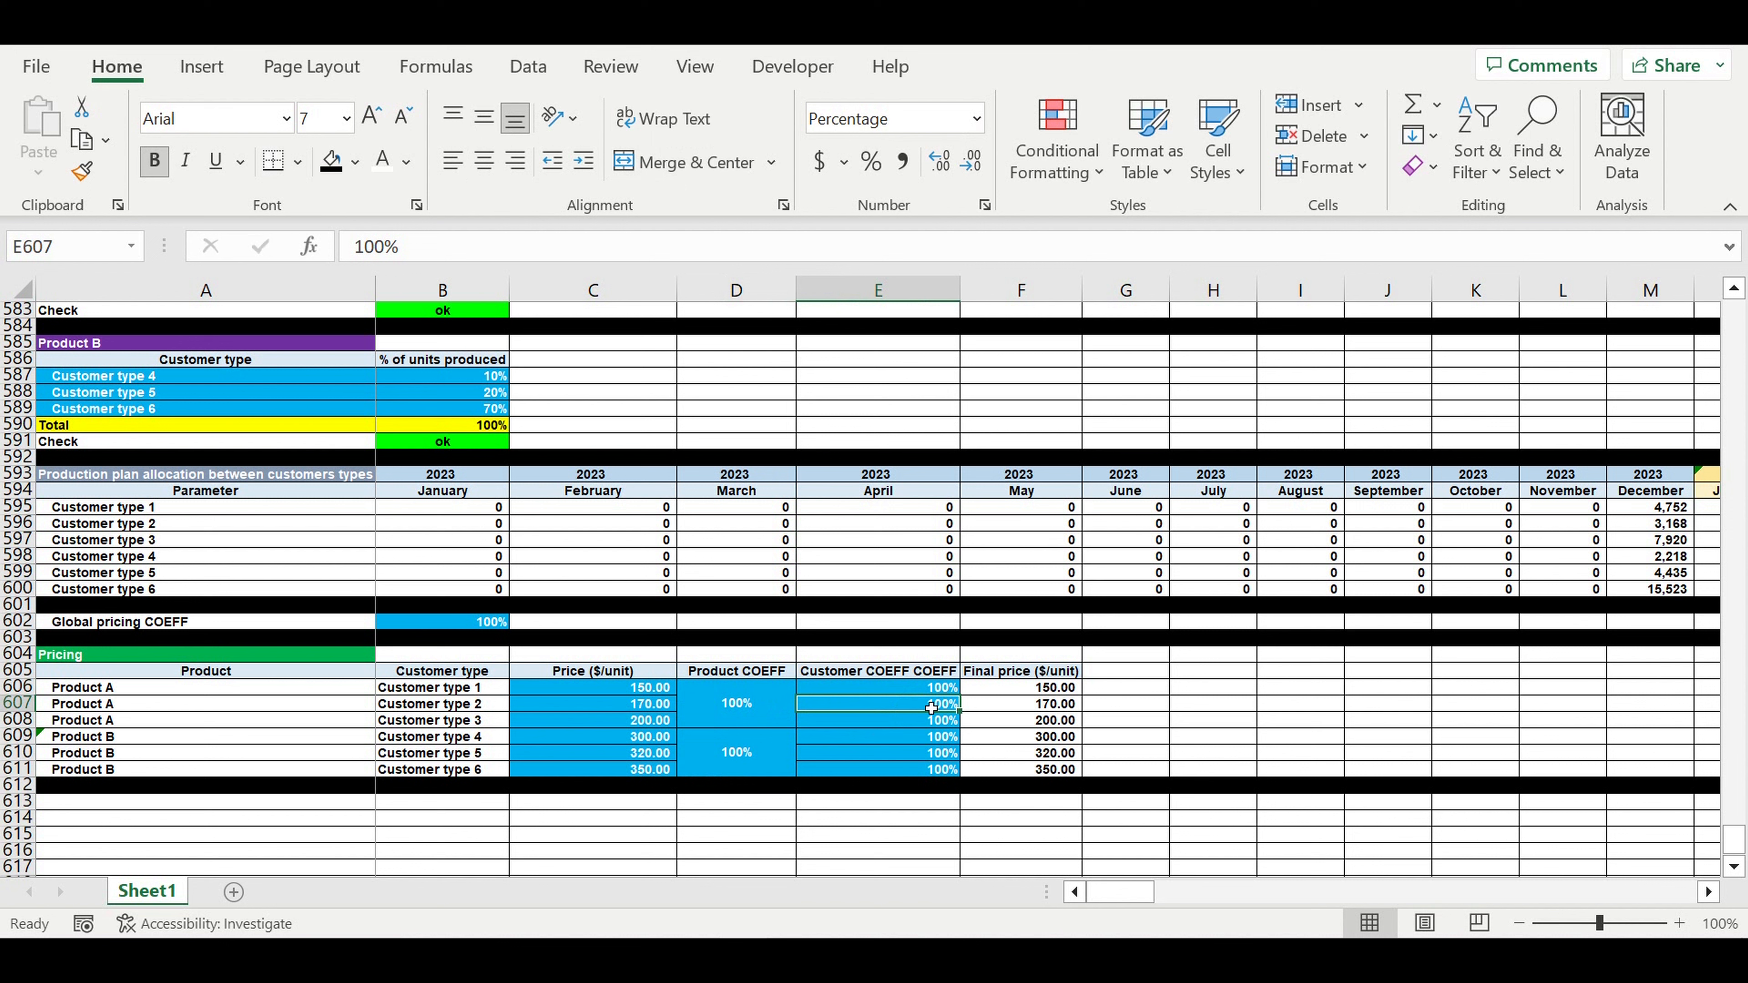
{"action": "type", "text": "300"}
{"action": "key", "text": "Return"}
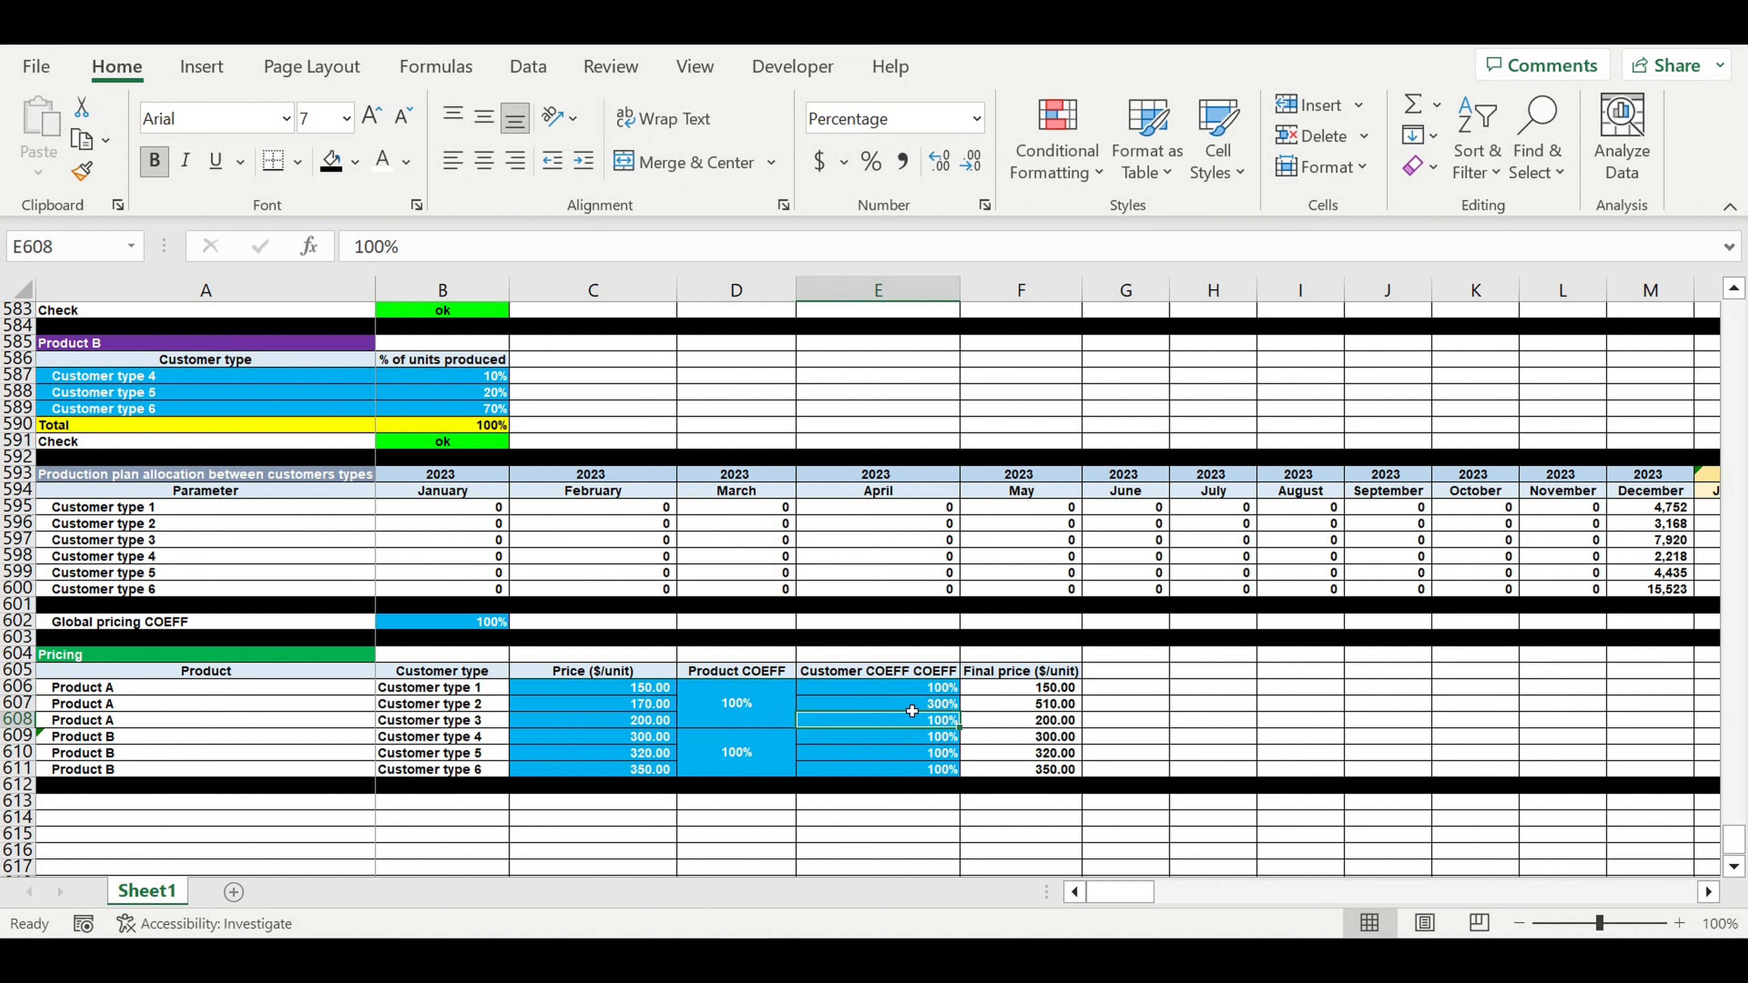
{"action": "left_click", "coordinate": [913, 707]}
{"action": "type", "text": "100"}
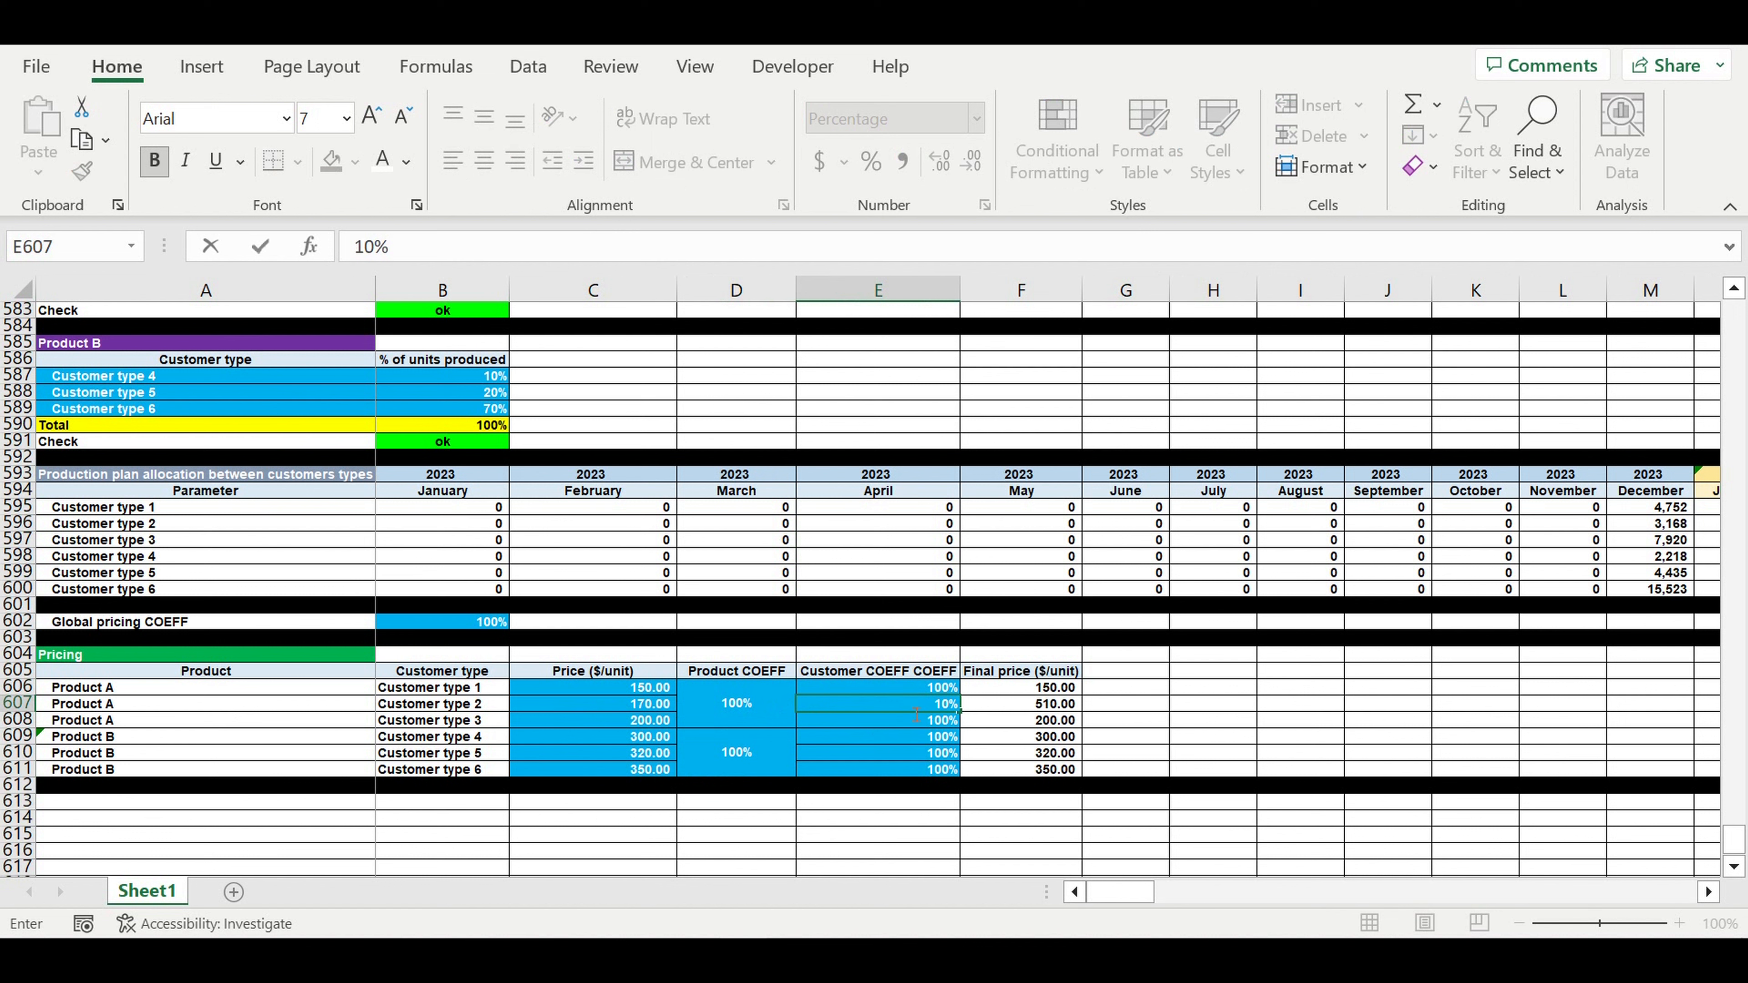
{"action": "key", "text": "Return"}
{"action": "left_click", "coordinate": [1011, 720]}
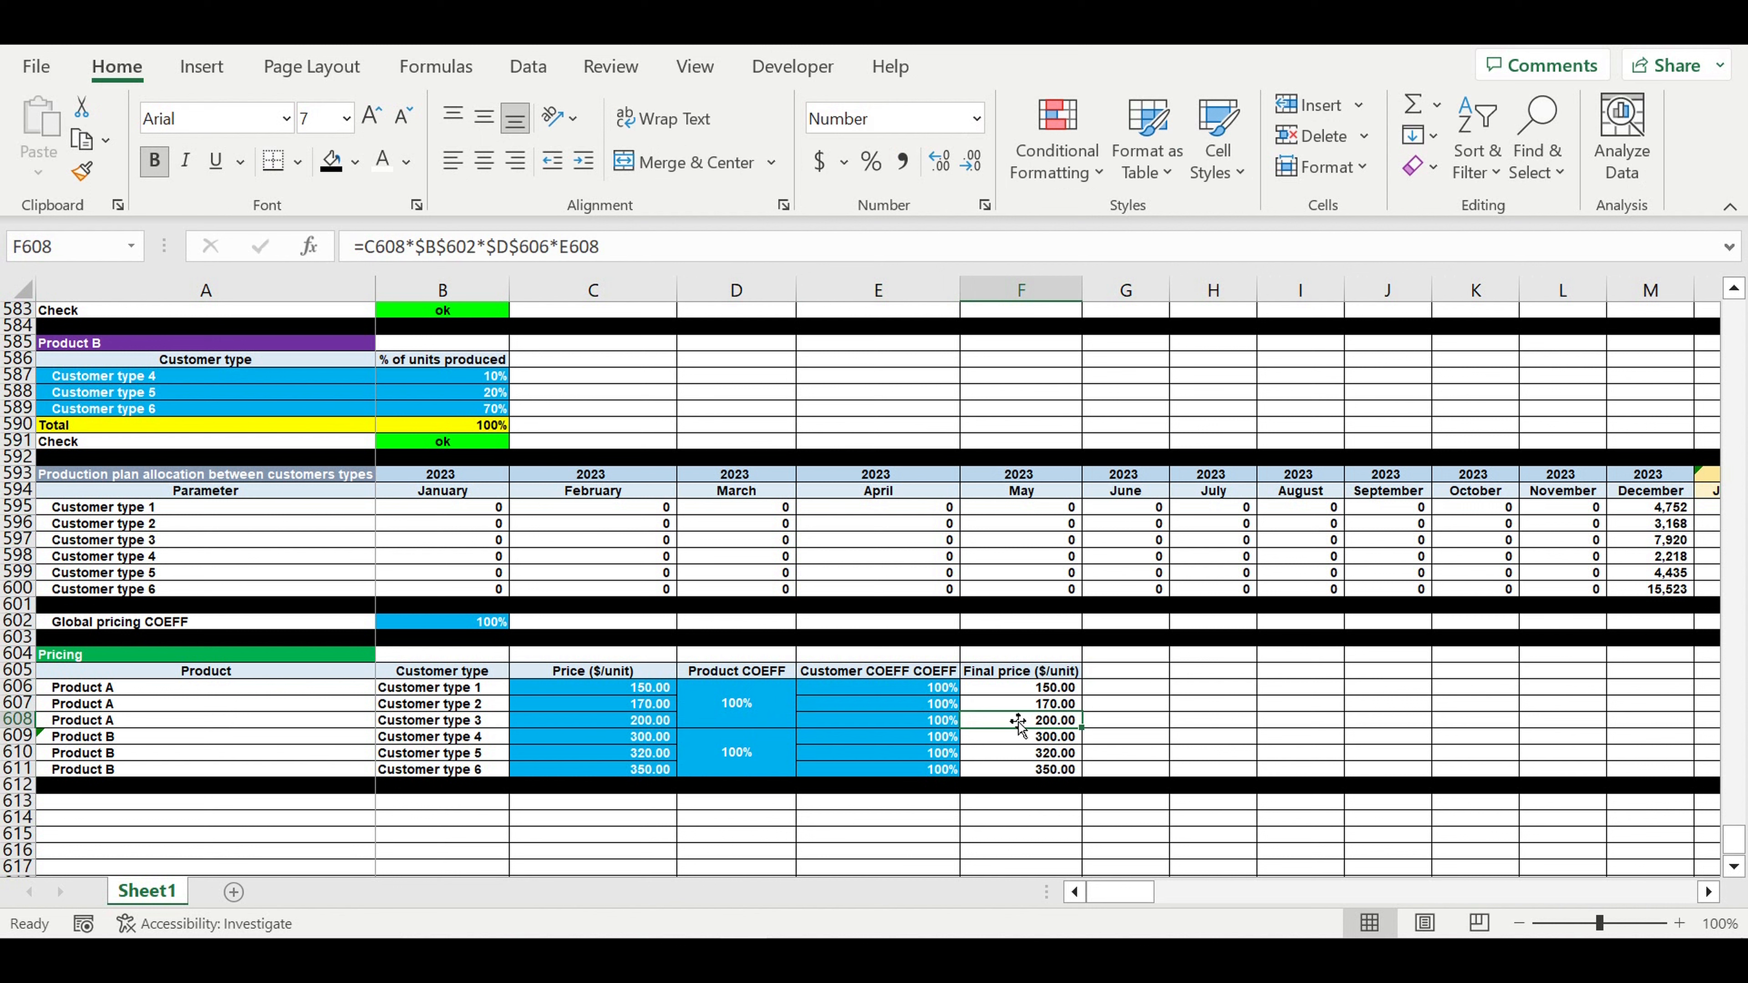
{"action": "left_click", "coordinate": [1021, 705]}
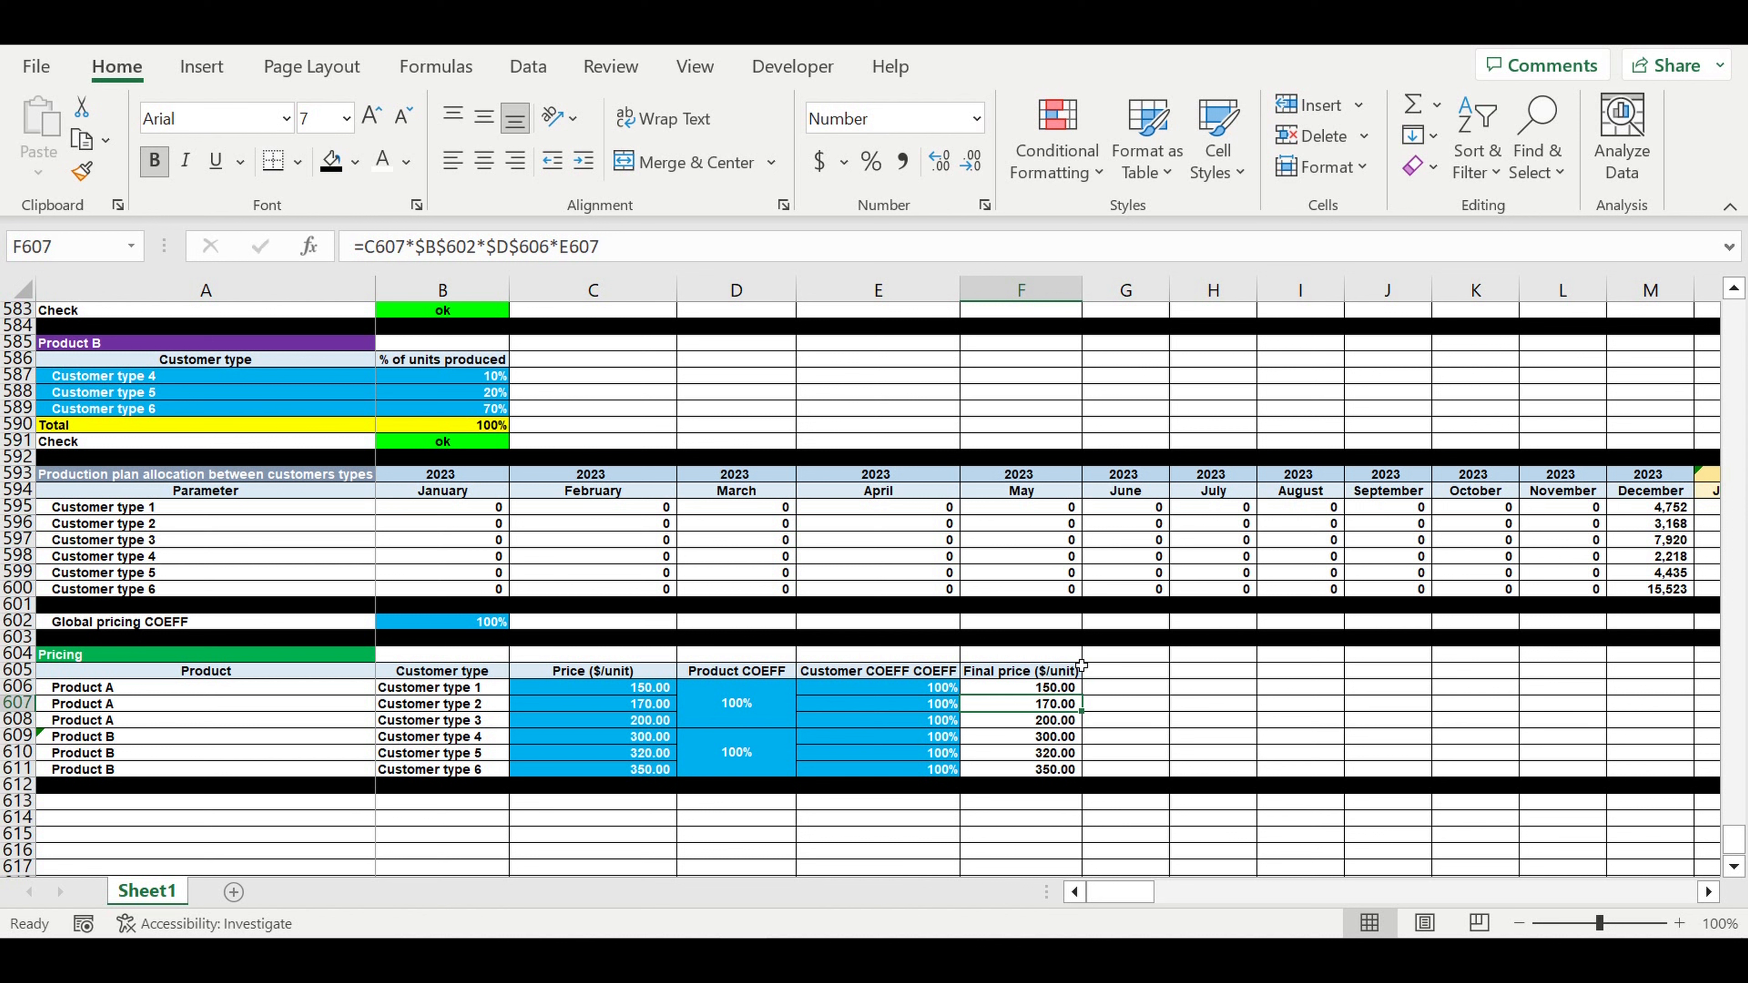
{"action": "left_click", "coordinate": [1064, 670]}
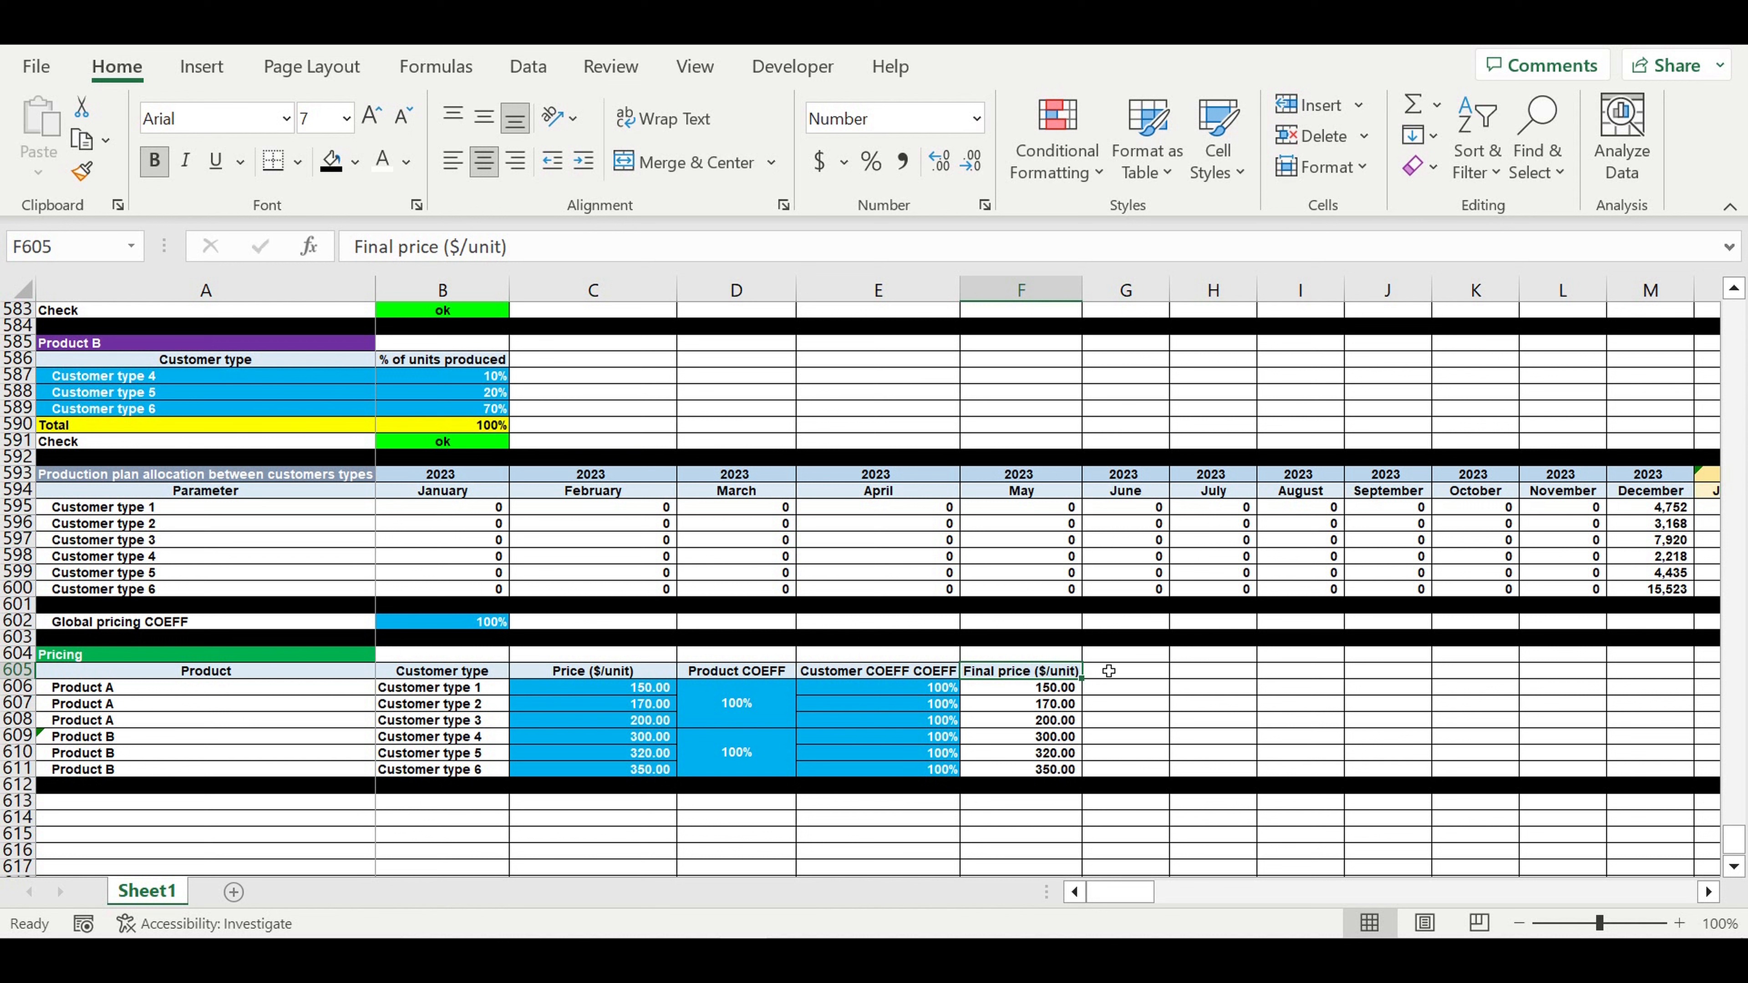
- Number the payment intervals 1, 2 and 3 in G605:I605
{"action": "left_click", "coordinate": [1149, 675]}
{"action": "type", "text": "1"}
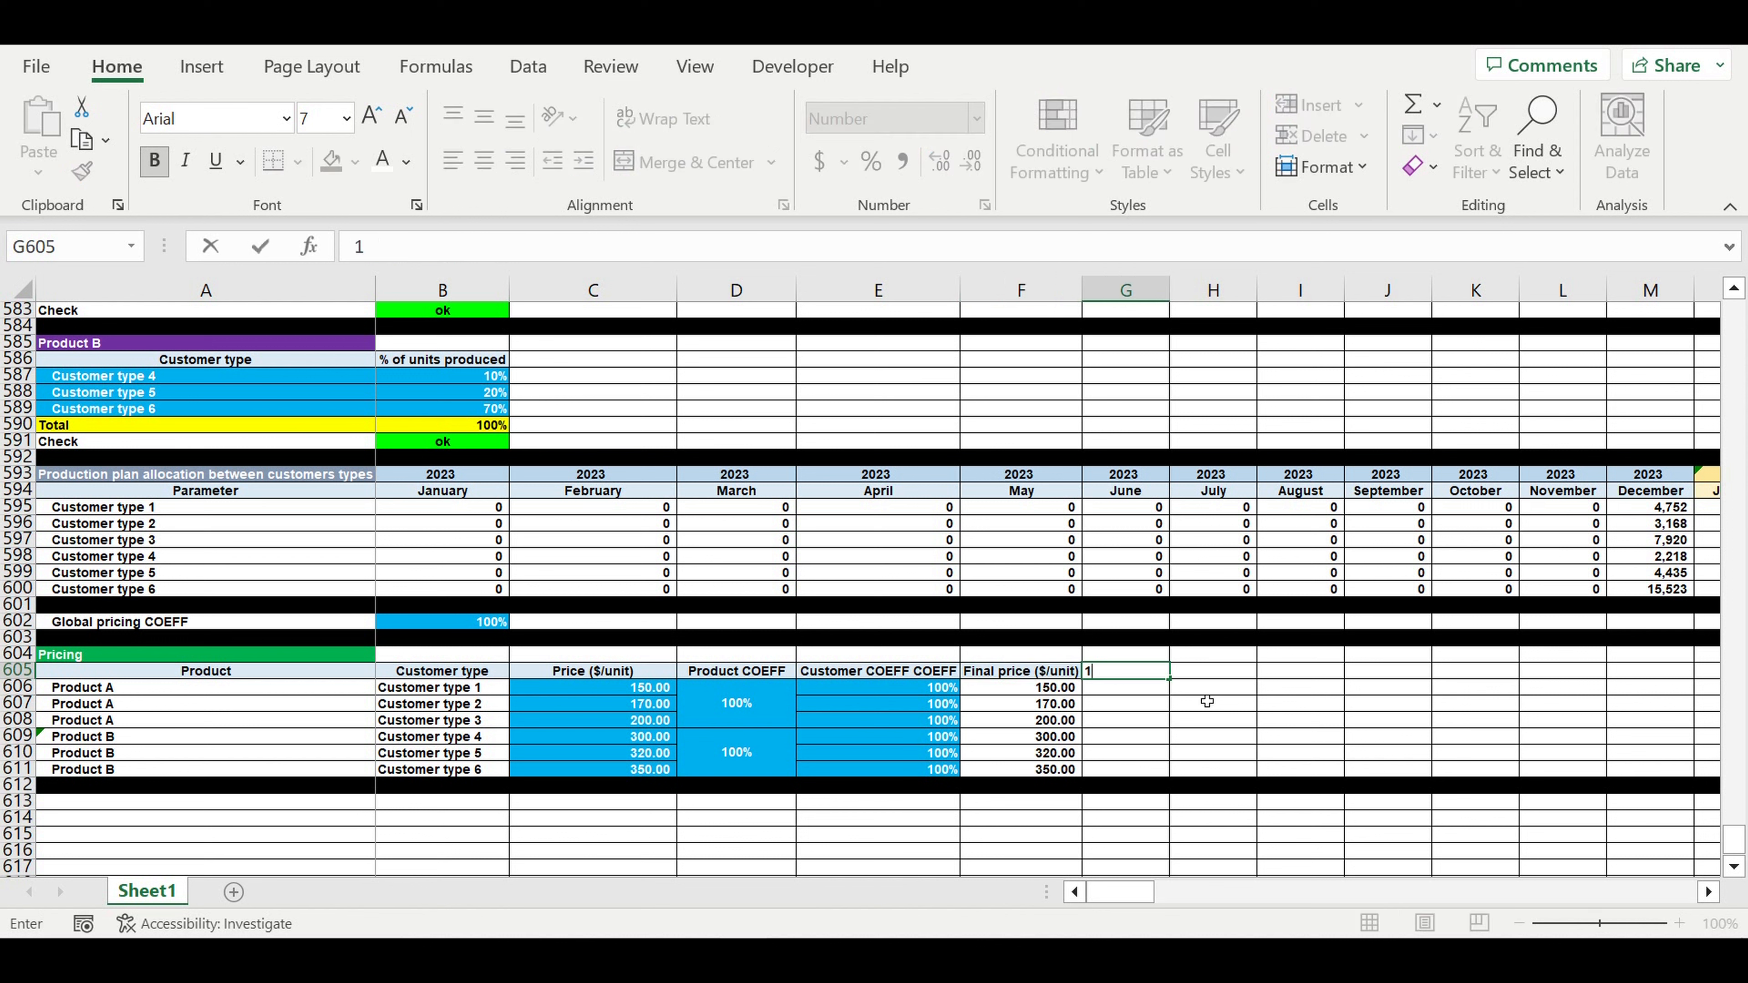
{"action": "left_click", "coordinate": [1210, 678]}
{"action": "left_click", "coordinate": [1139, 671]}
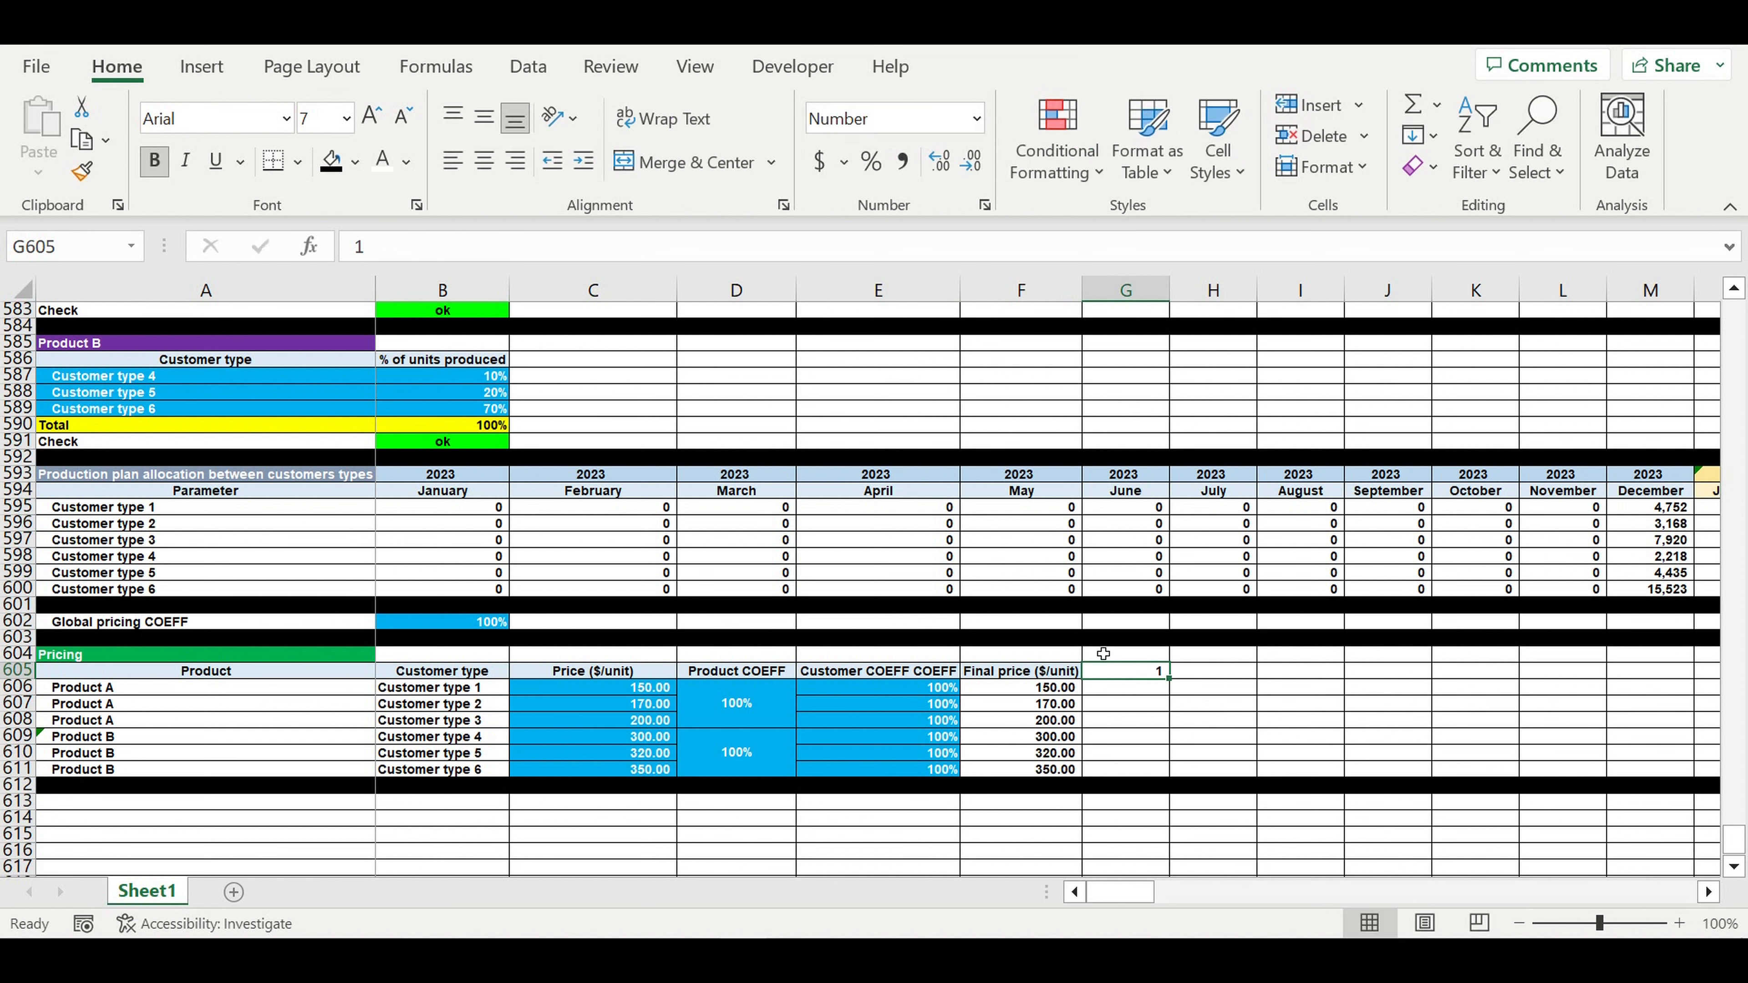
{"action": "key", "text": "Right"}
{"action": "type", "text": "2"}
{"action": "key", "text": "Right"}
{"action": "type", "text": "3"}
{"action": "key", "text": "Right"}
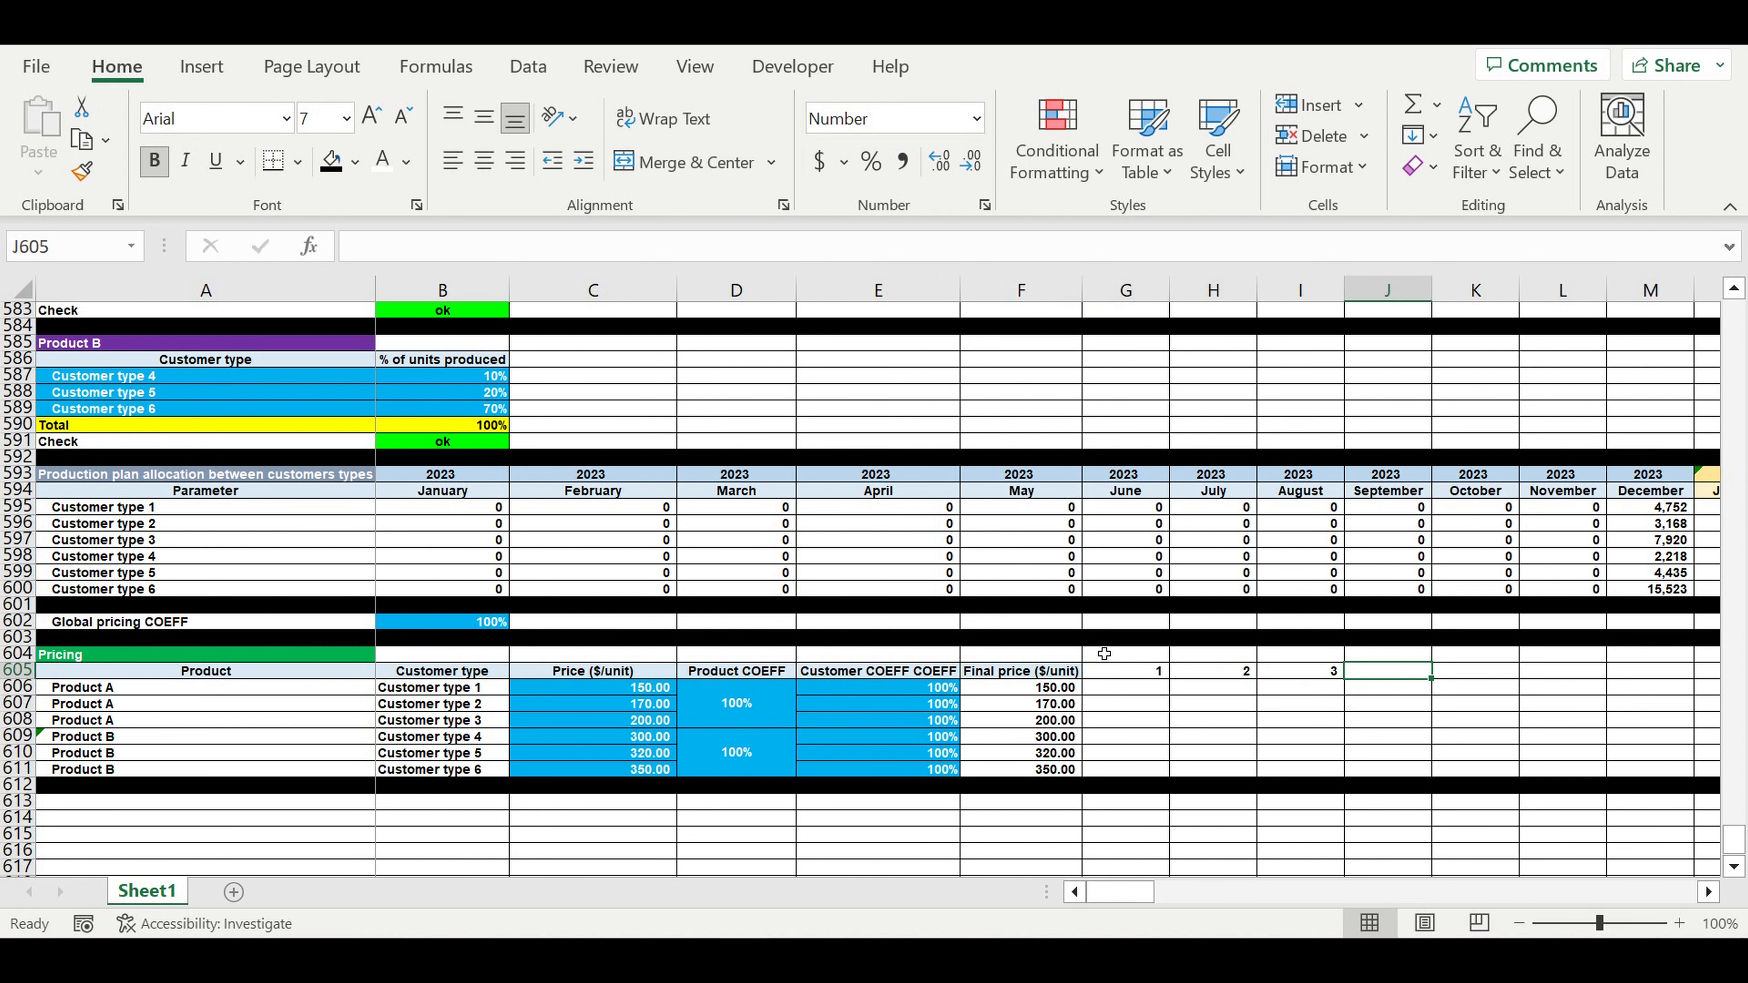
- Merge G604:I604 and enter the heading 'Payment interval since purchase', fixing the typo
{"action": "left_click_drag", "start_coordinate": [1125, 654], "coordinate": [1288, 656]}
{"action": "left_click", "coordinate": [626, 162]}
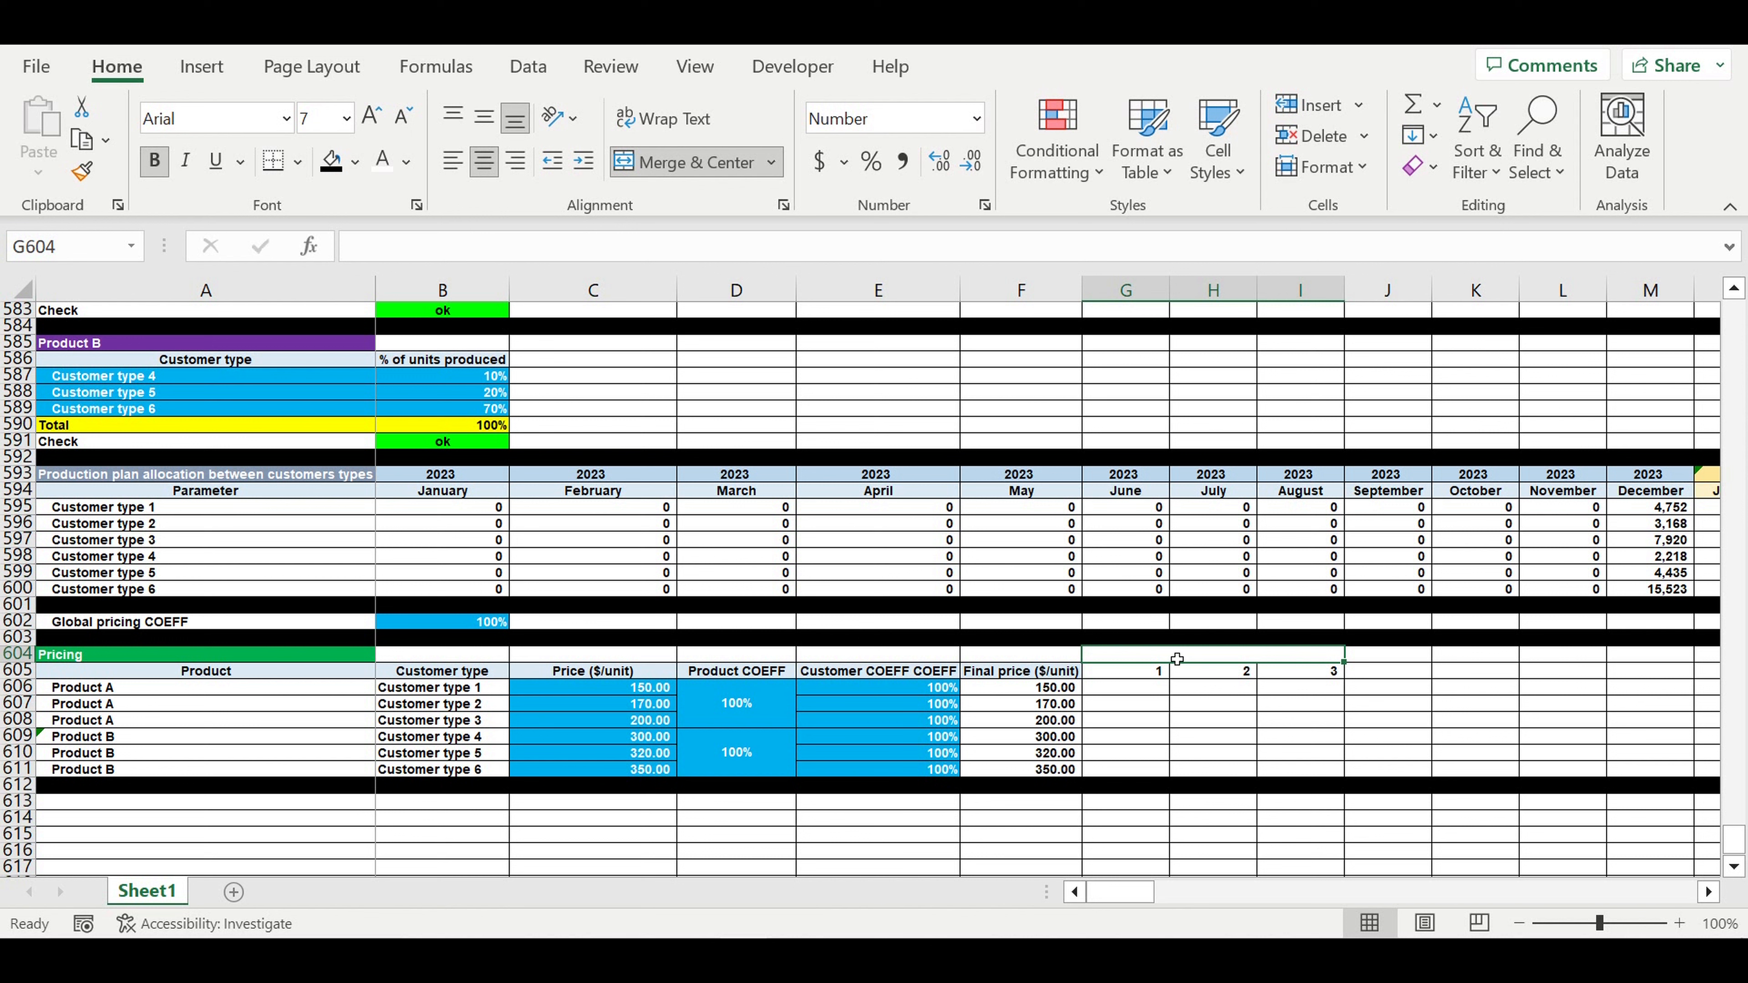
{"action": "type", "text": "Paym"}
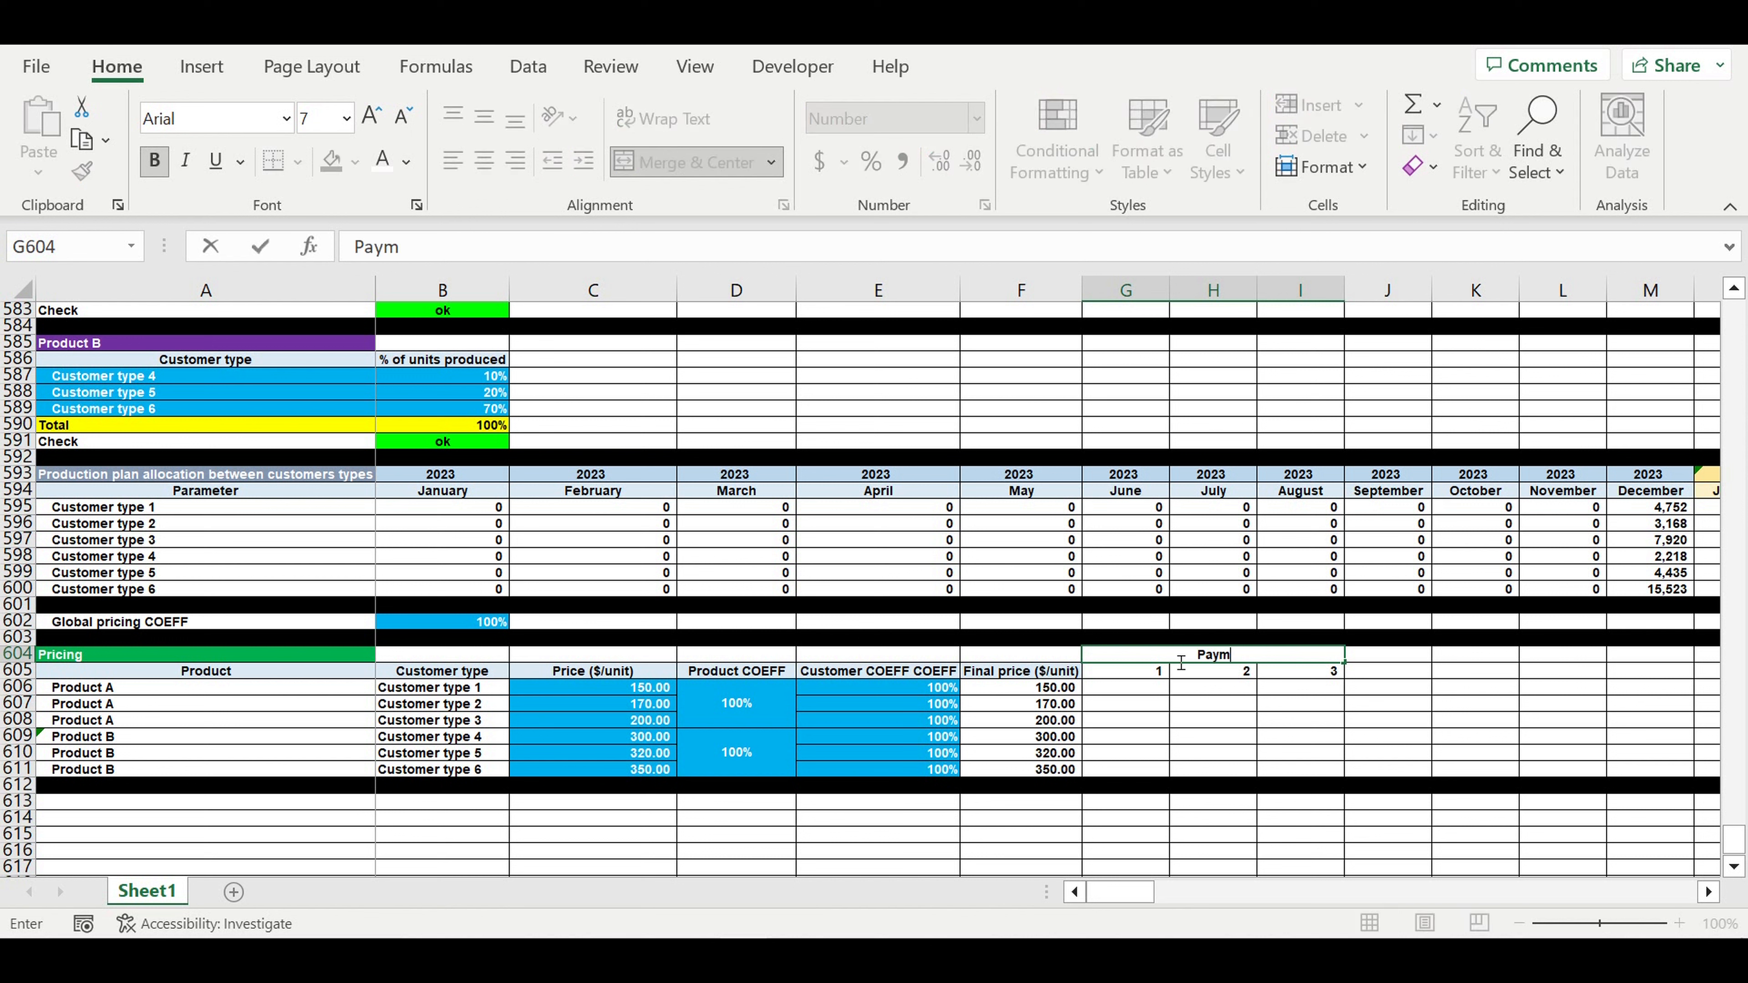
{"action": "type", "text": "ent in"}
{"action": "type", "text": "terval"}
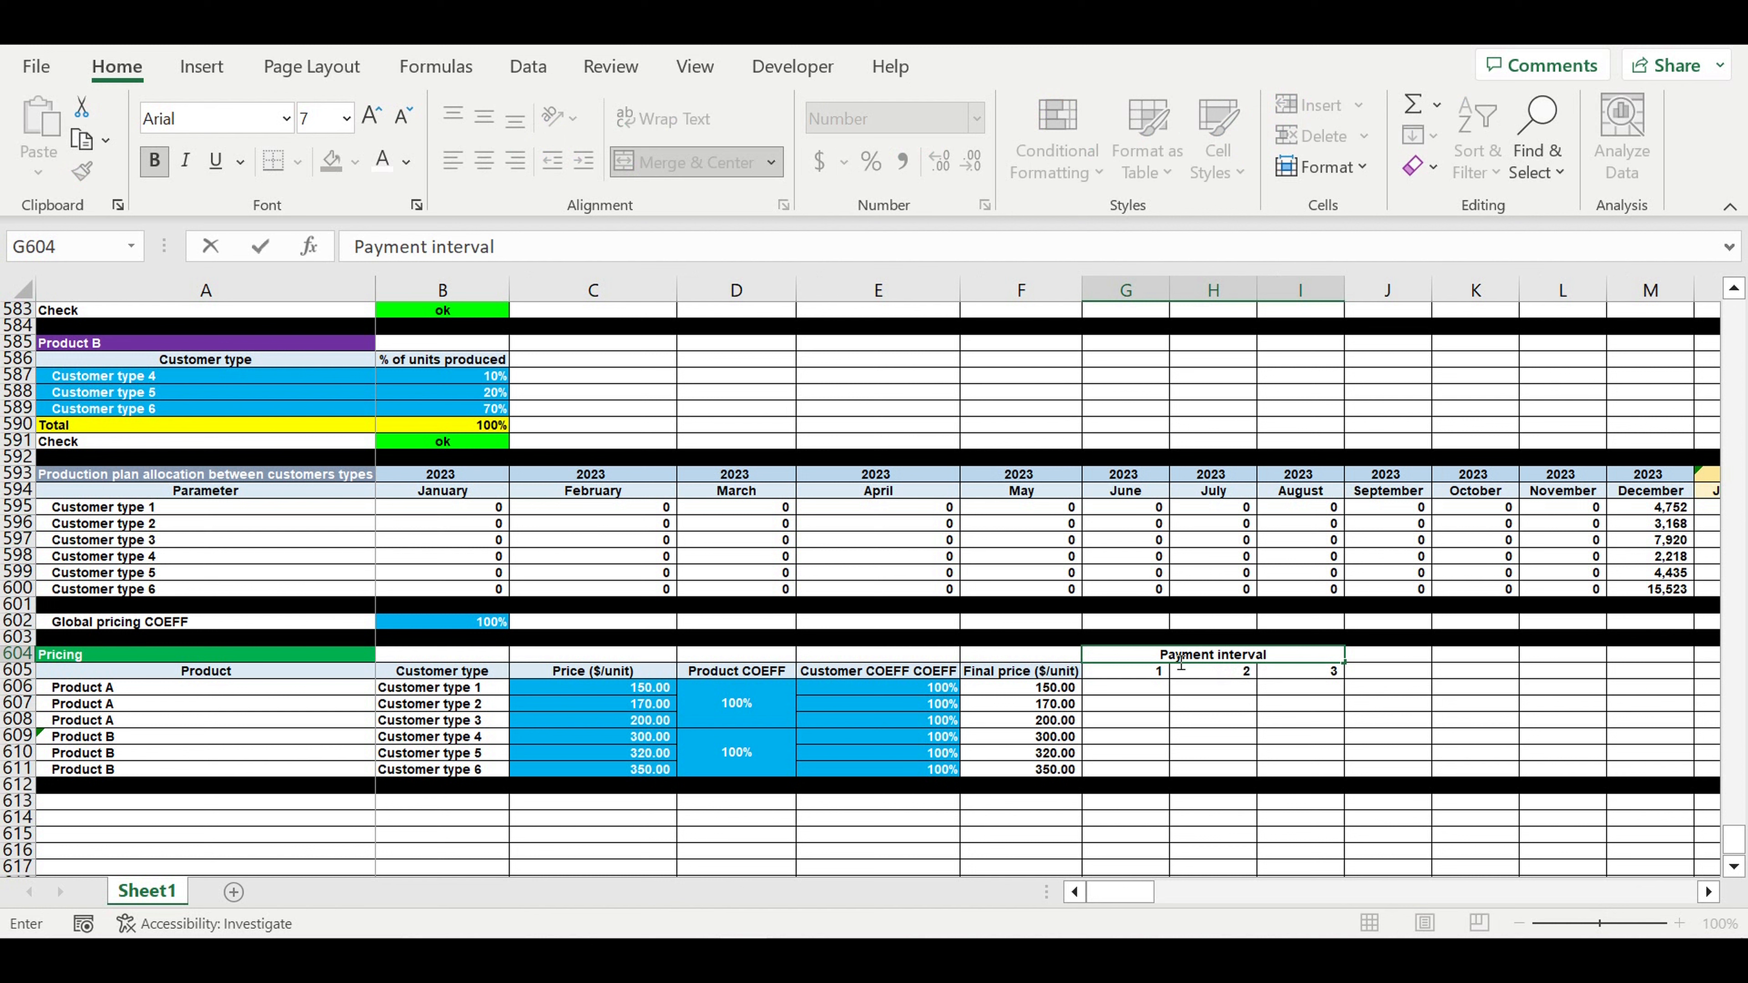
{"action": "type", "text": " since purchse"}
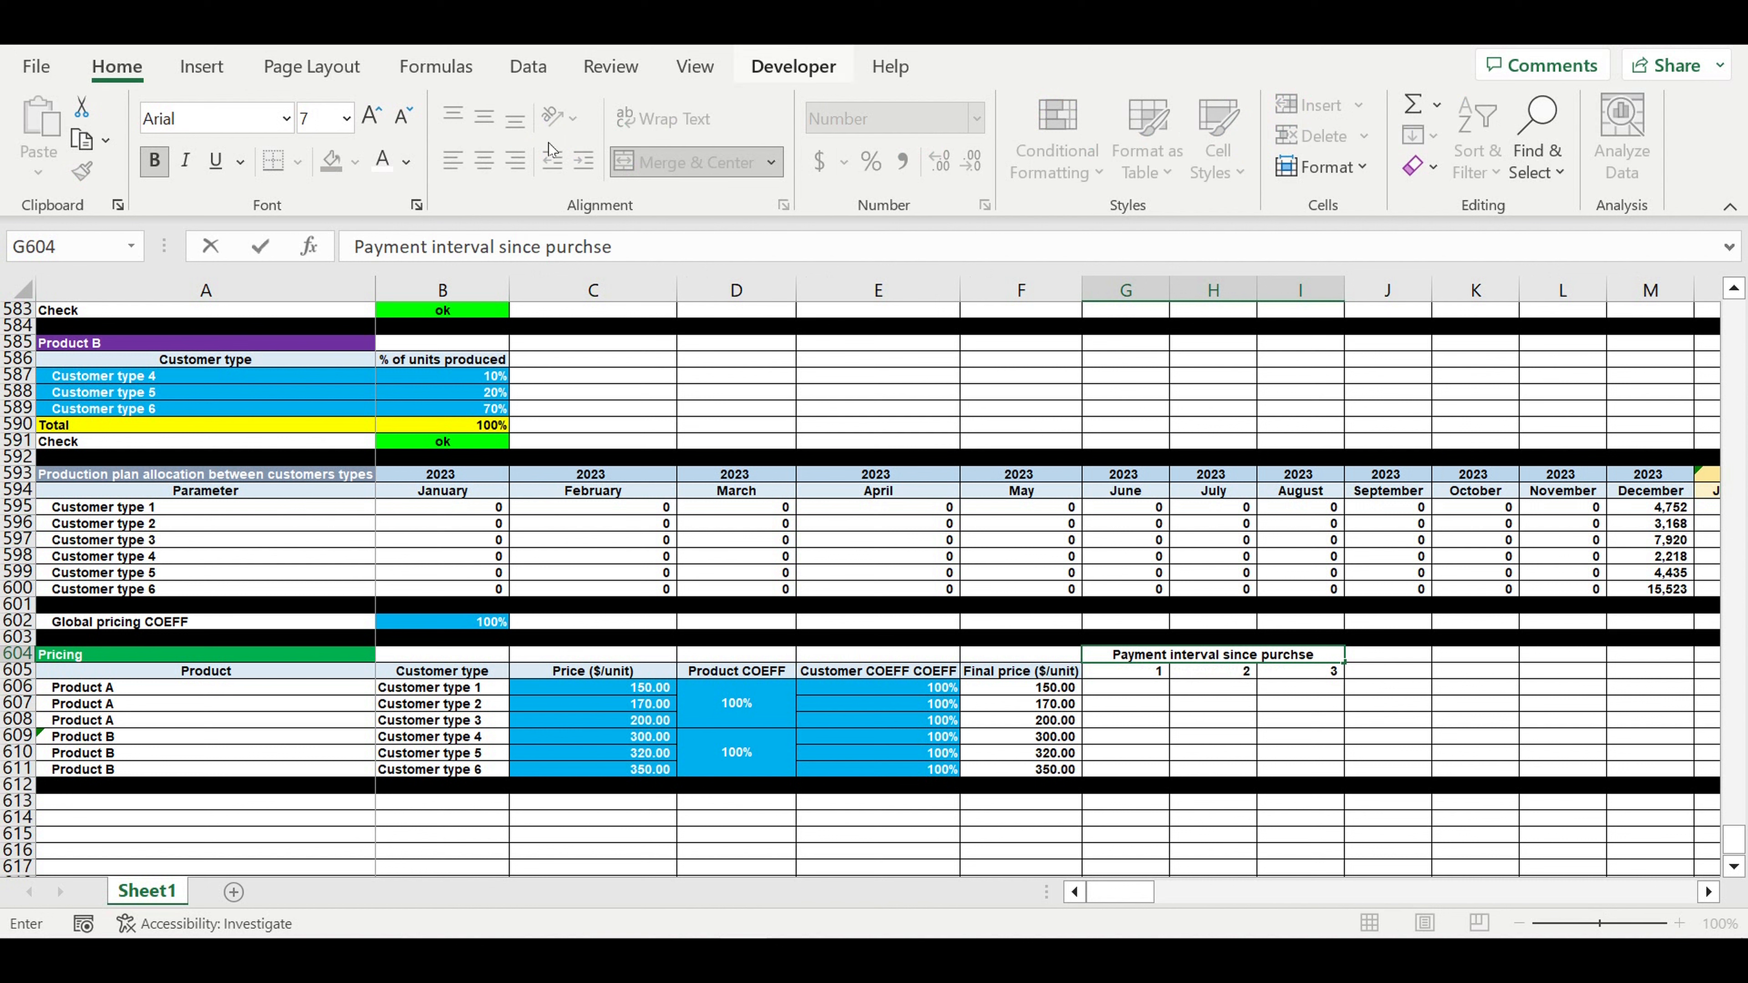
{"action": "left_click", "coordinate": [595, 252]}
{"action": "type", "text": "a"}
{"action": "key", "text": "Return"}
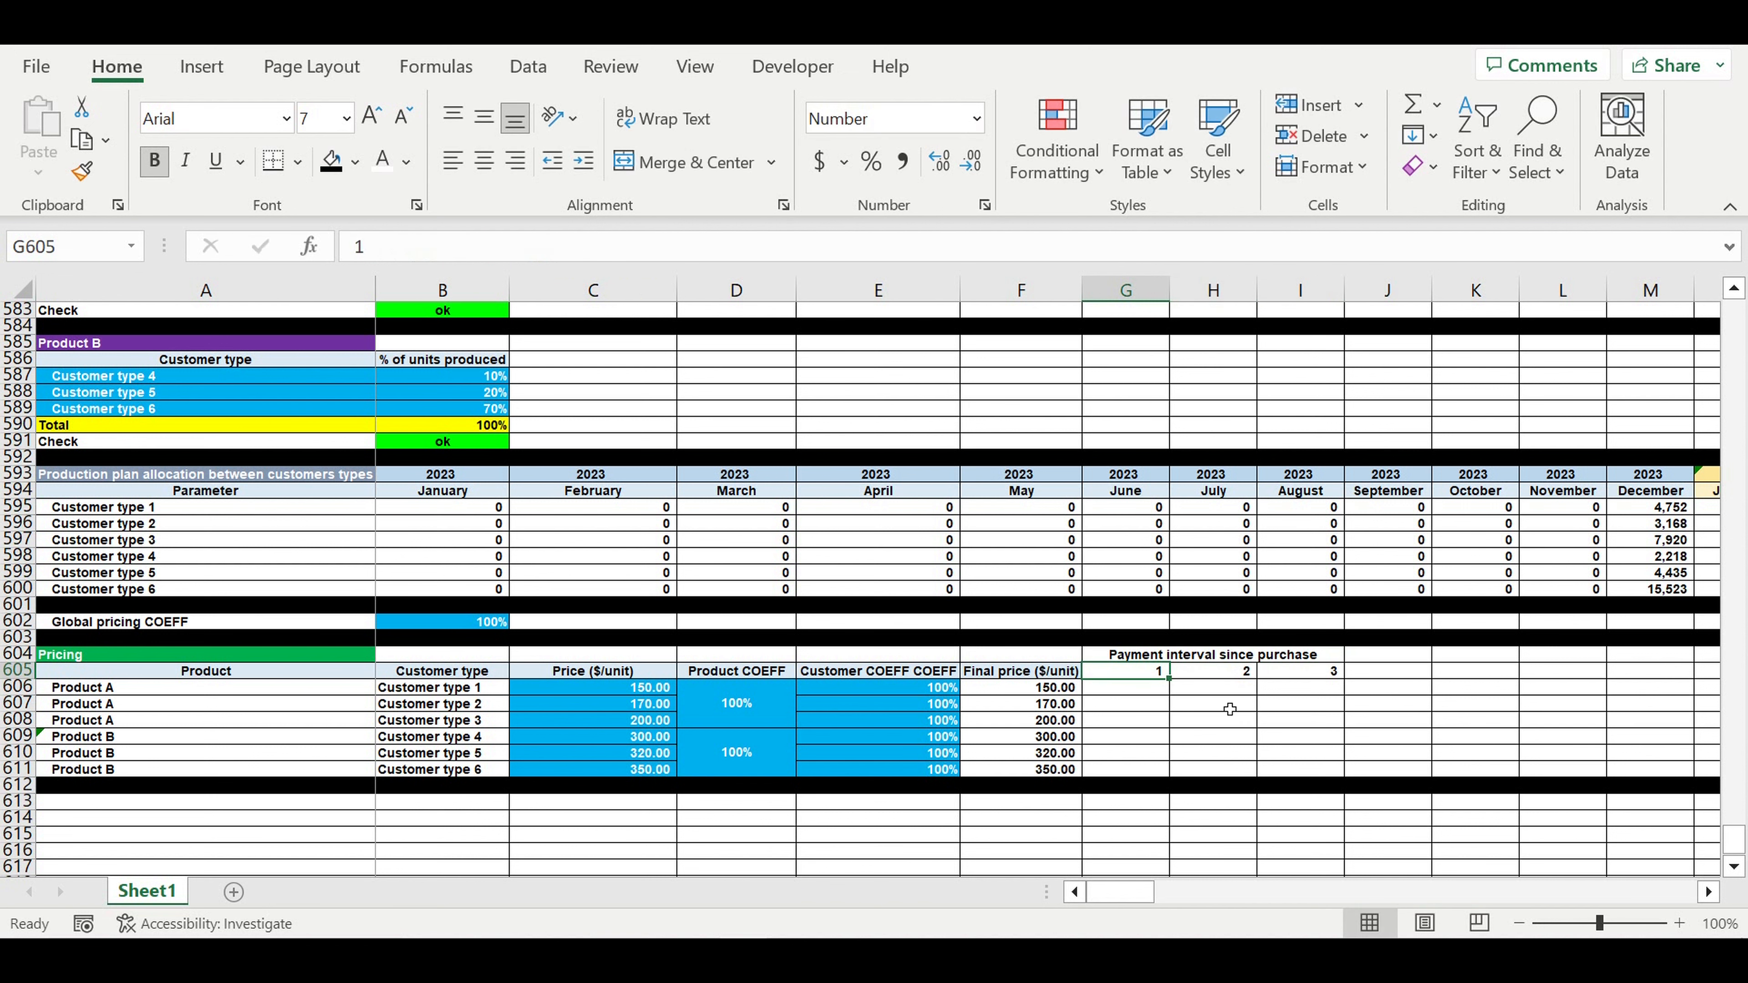
- Shade the heading light blue, and centre and shade the interval numbers light blue
{"action": "left_click", "coordinate": [1214, 654]}
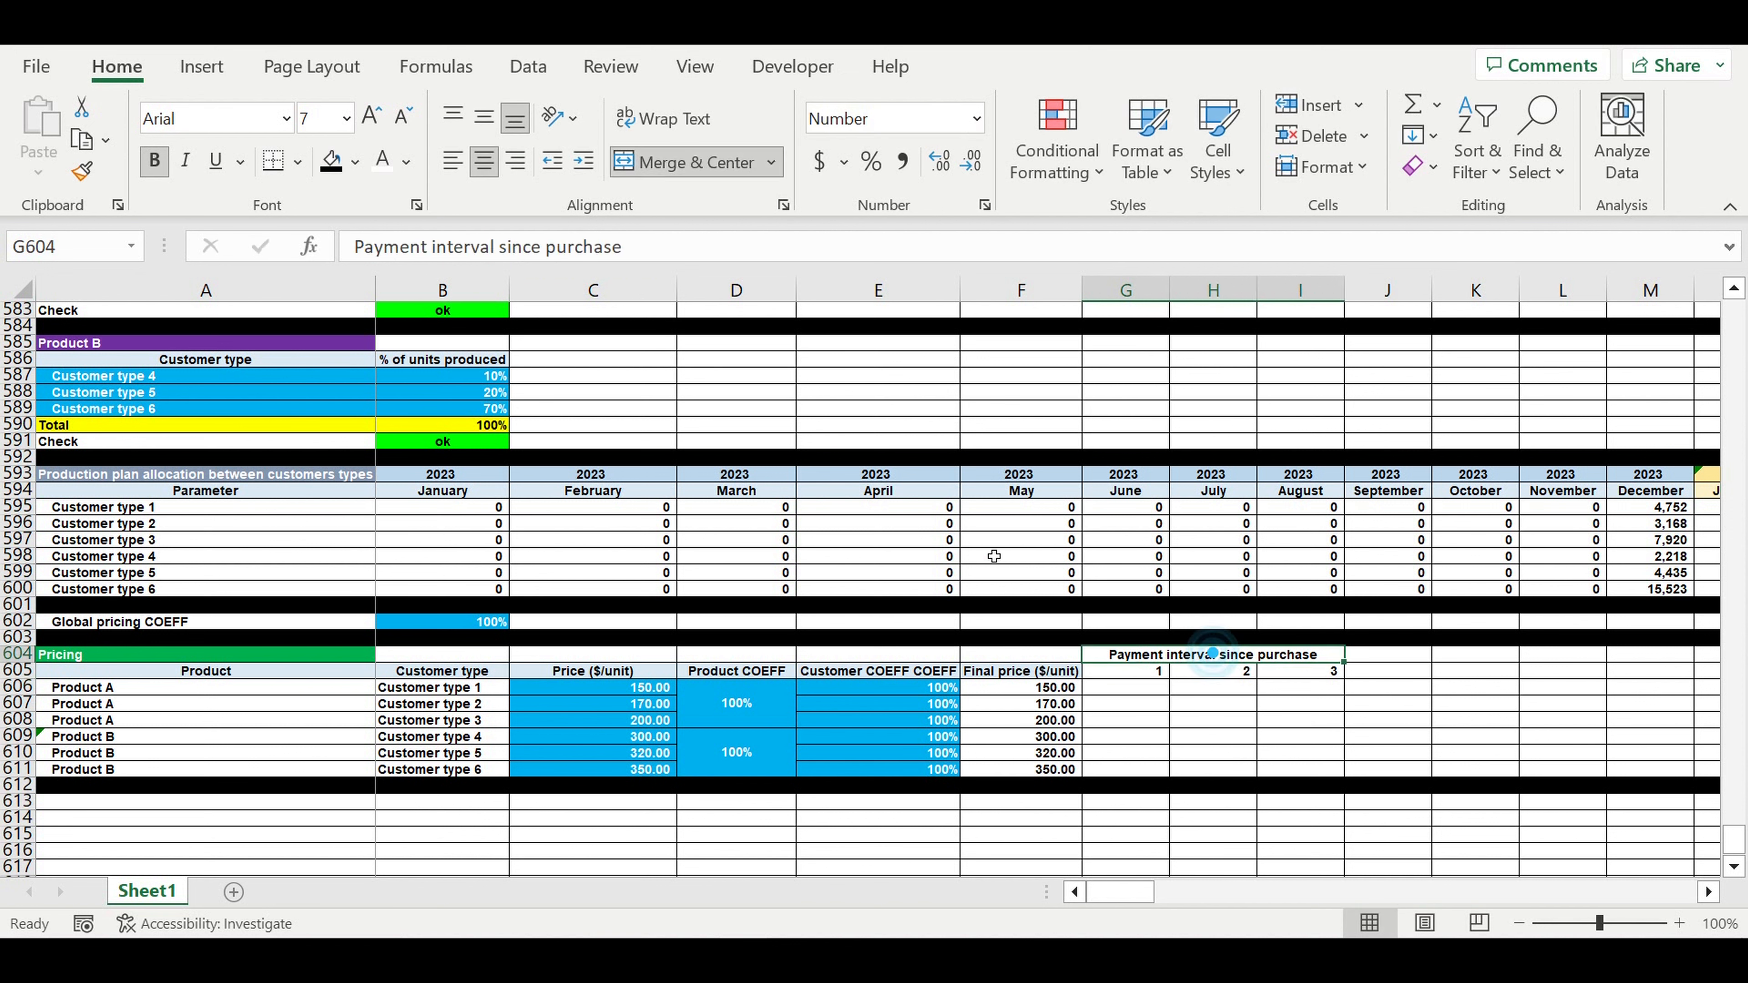
{"action": "left_click", "coordinate": [356, 163]}
{"action": "left_click", "coordinate": [515, 288]}
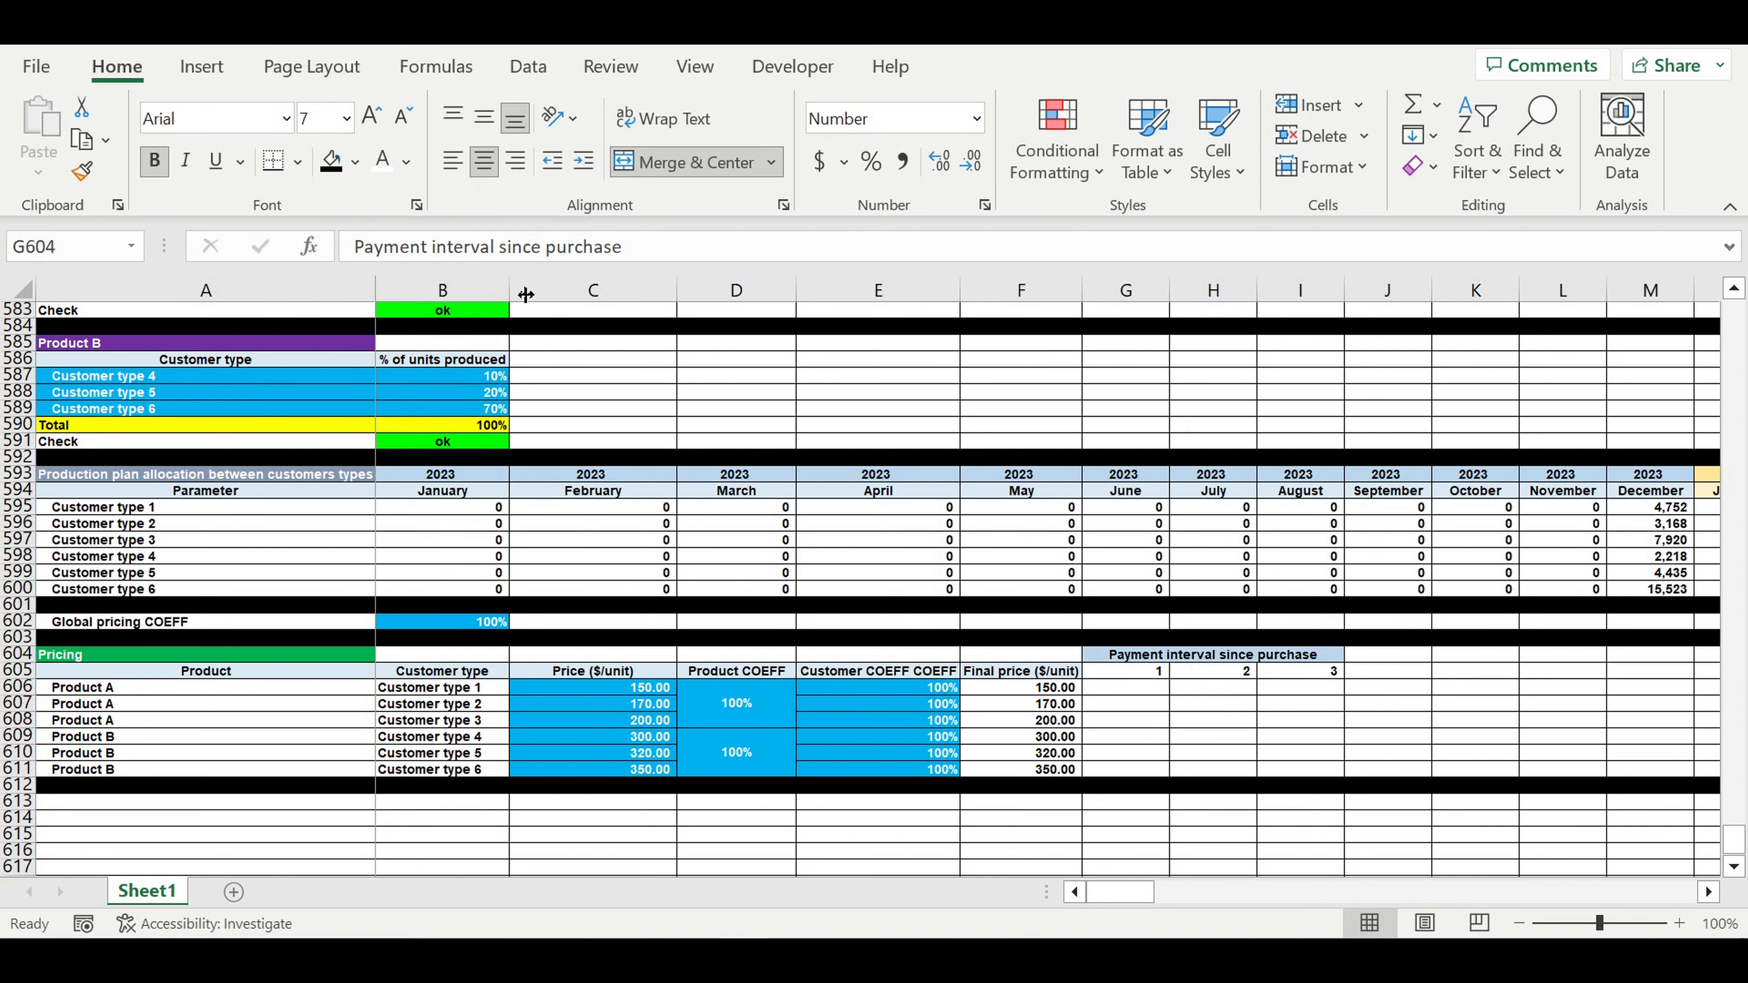
{"action": "left_click_drag", "start_coordinate": [1139, 672], "coordinate": [1323, 671]}
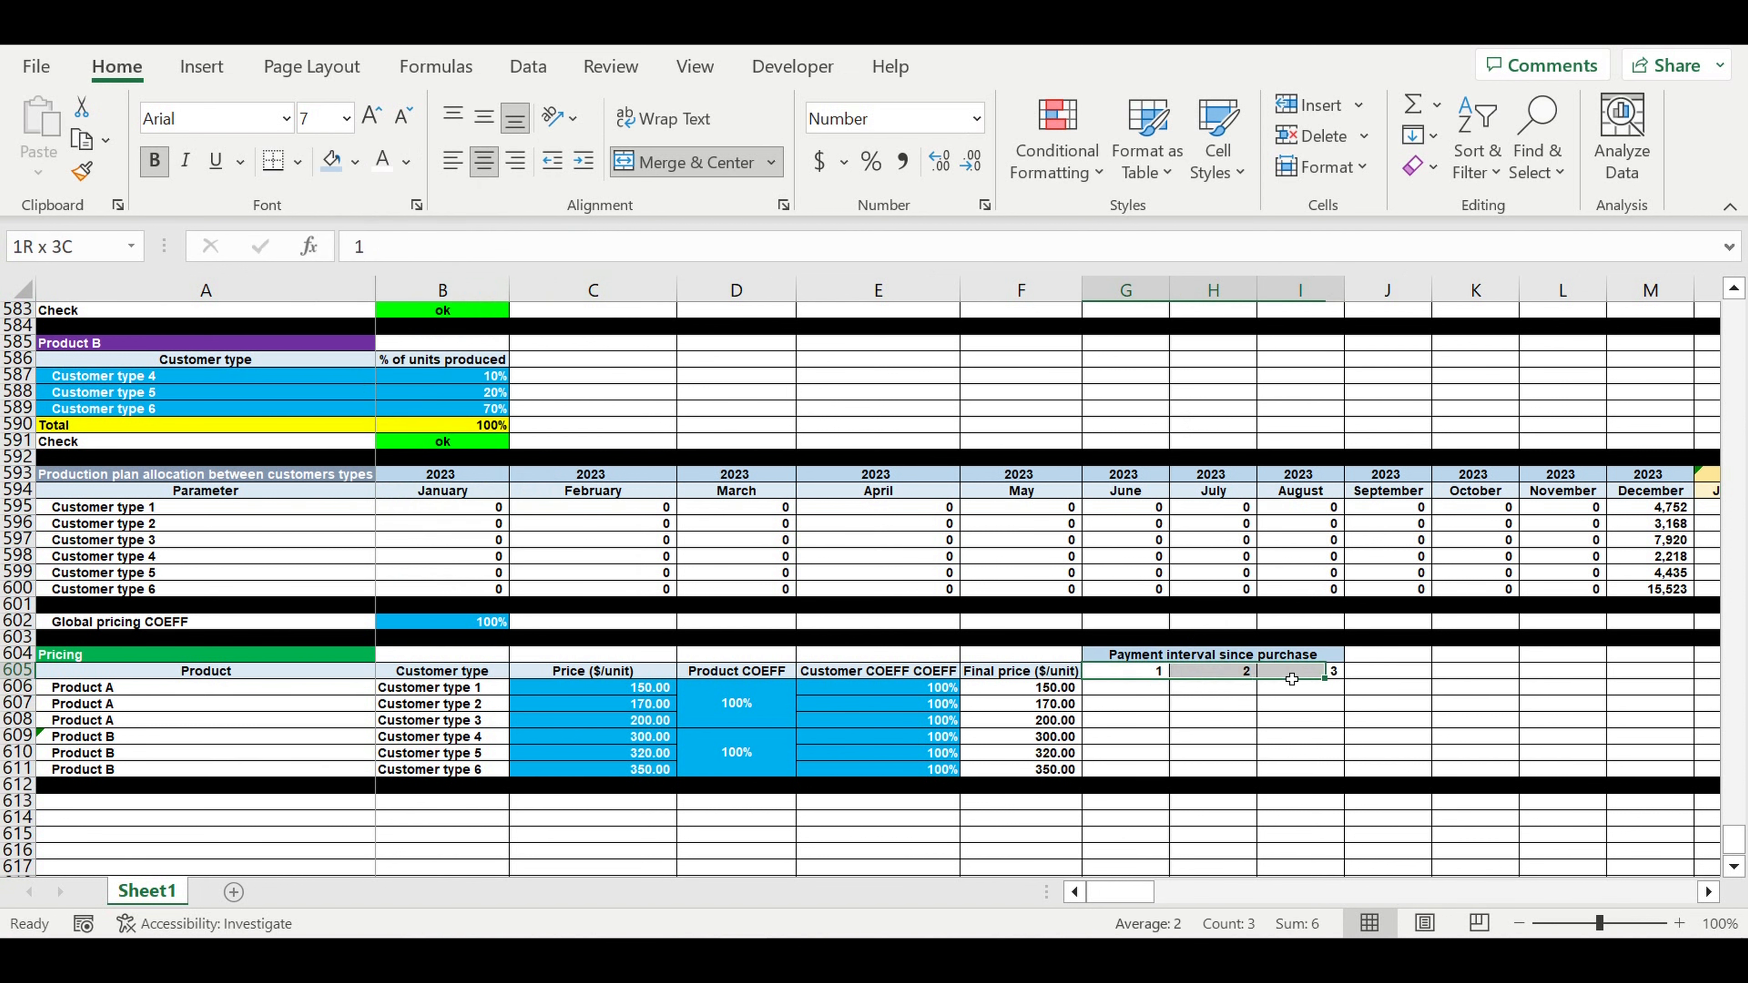
{"action": "left_click", "coordinate": [485, 160]}
{"action": "left_click", "coordinate": [355, 162]}
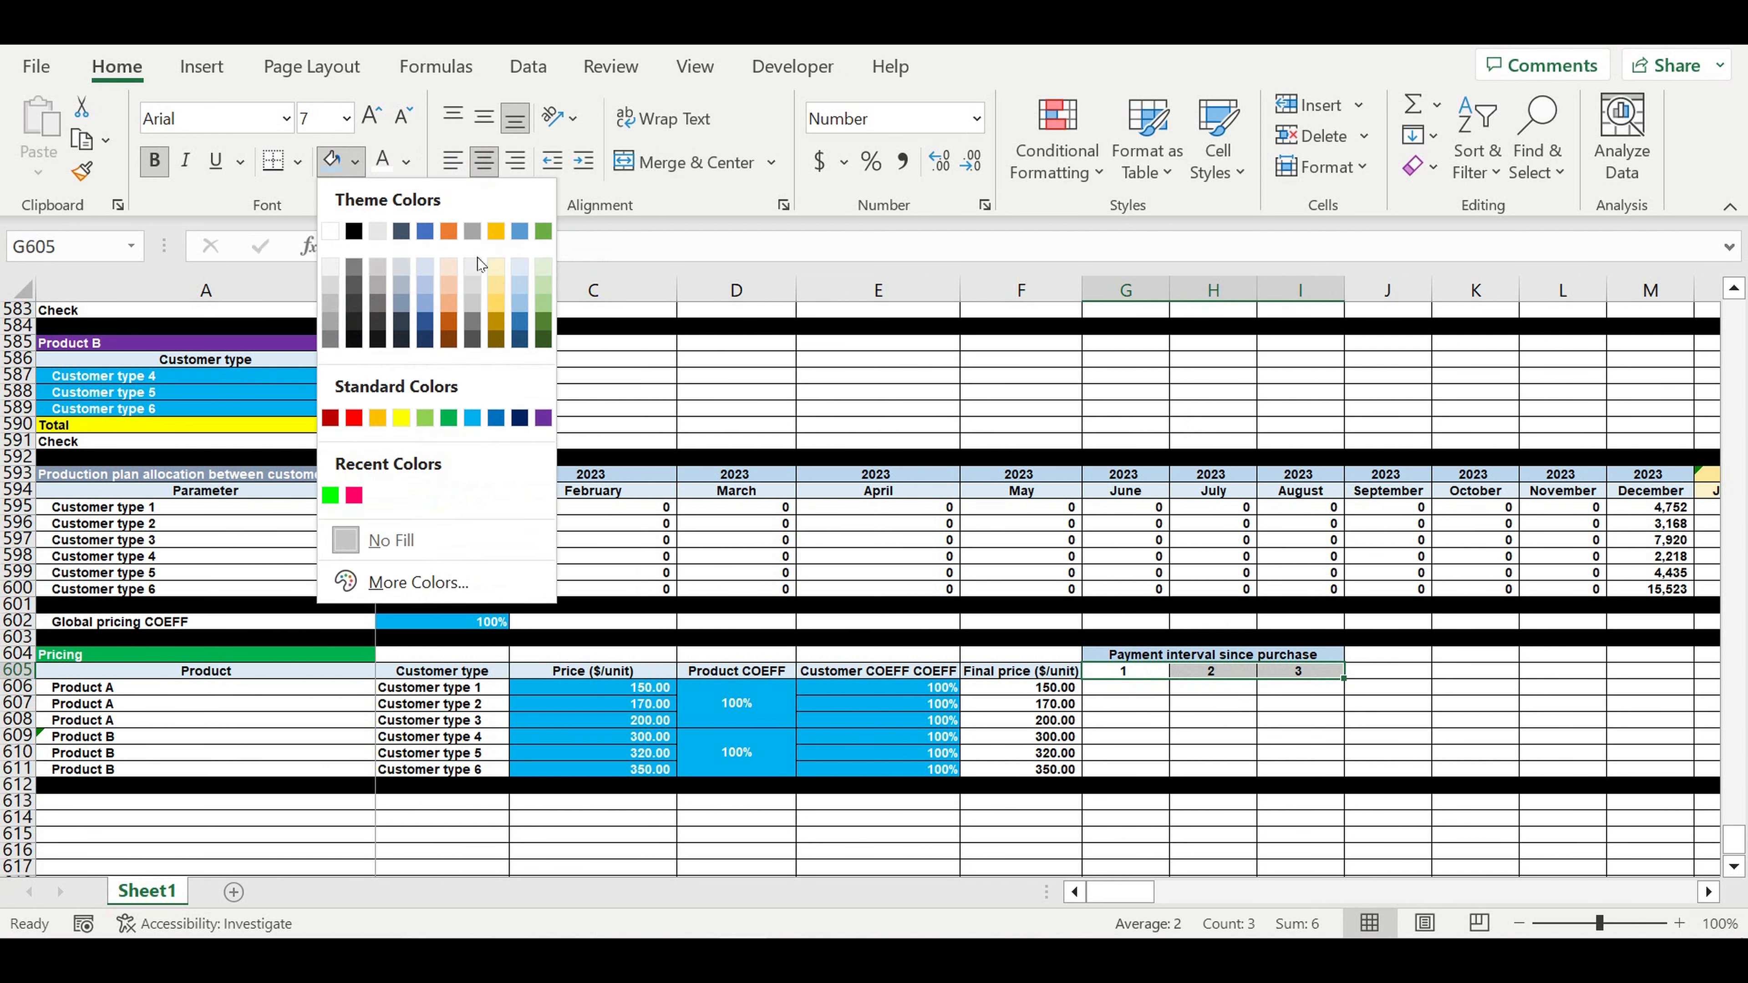
{"action": "left_click", "coordinate": [521, 271]}
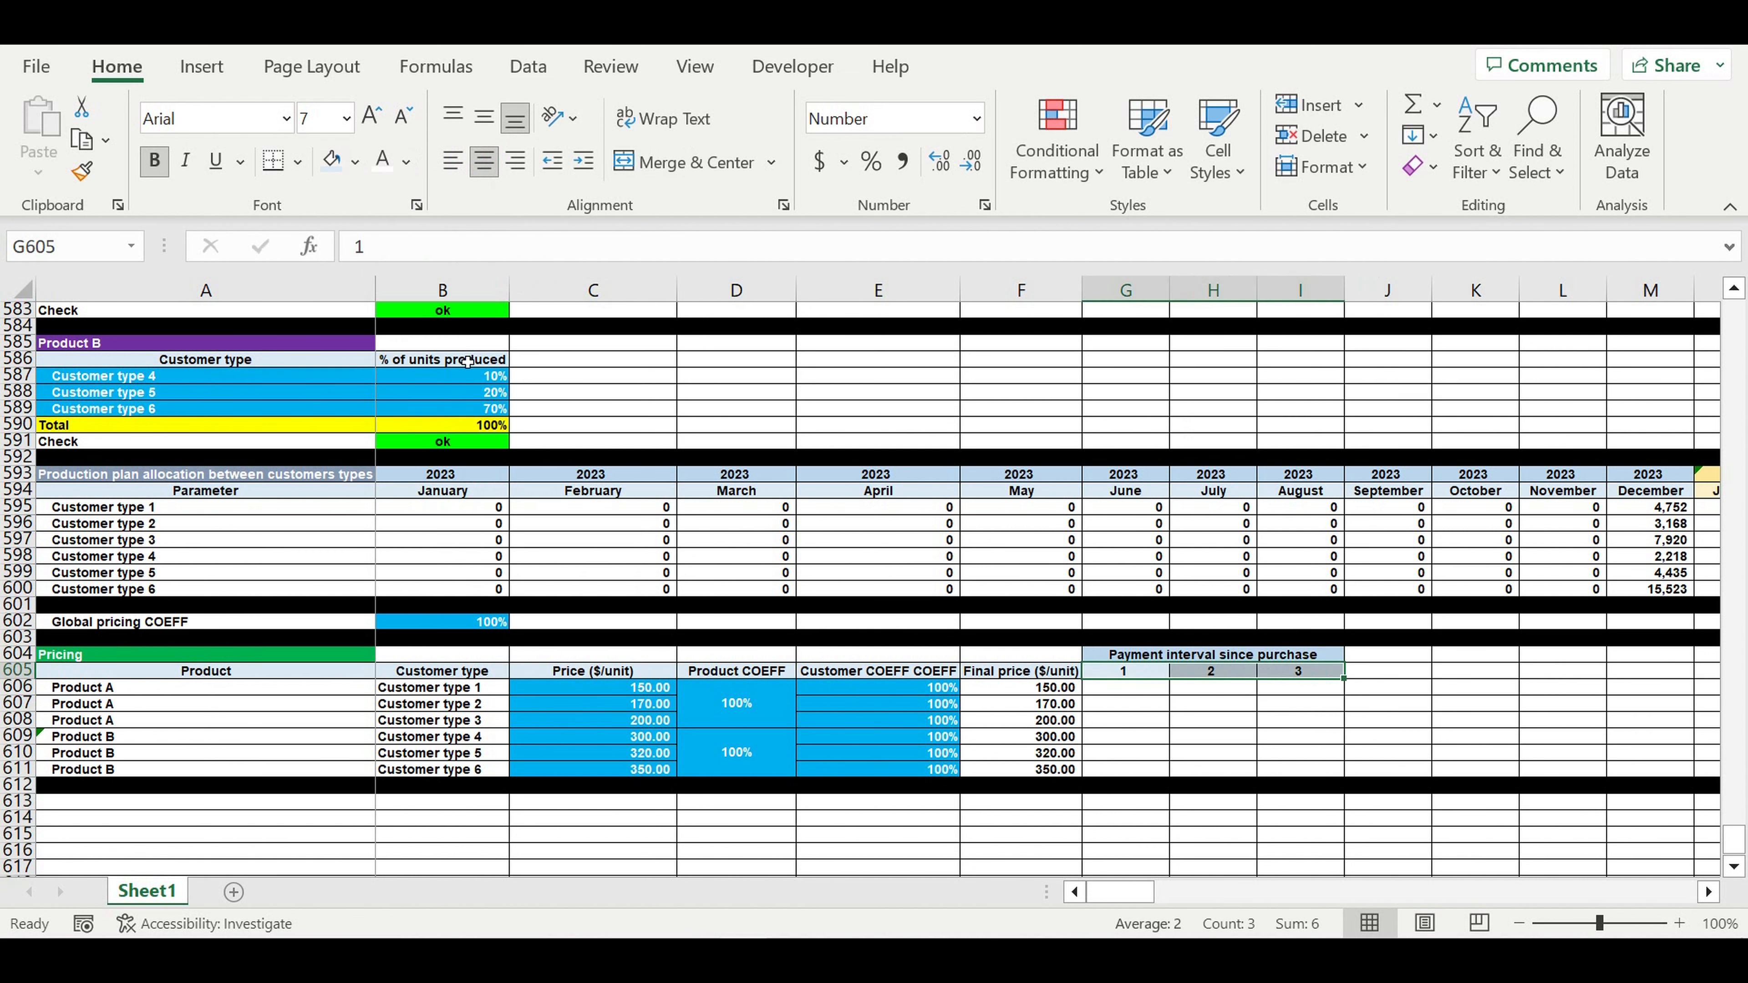
- Format G606:I611 as percentages with a light blue fill
{"action": "left_click", "coordinate": [1124, 687]}
{"action": "left_click_drag", "start_coordinate": [1212, 725], "coordinate": [1300, 768]}
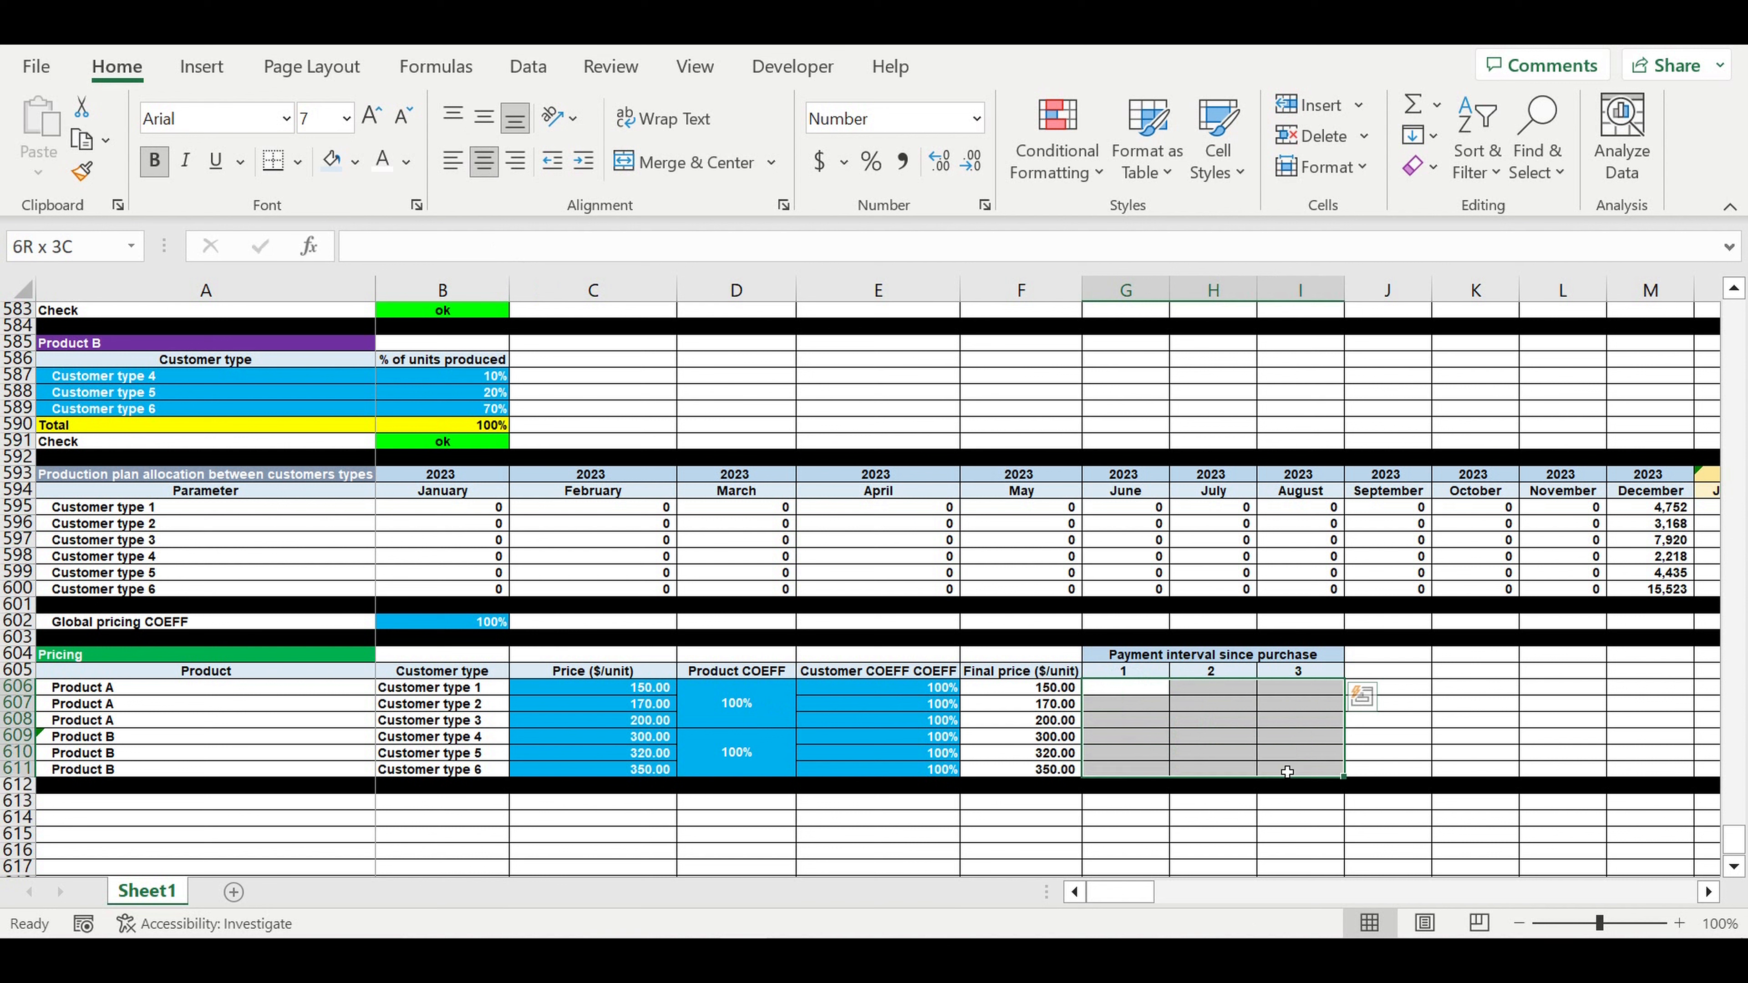
{"action": "left_click", "coordinate": [877, 168]}
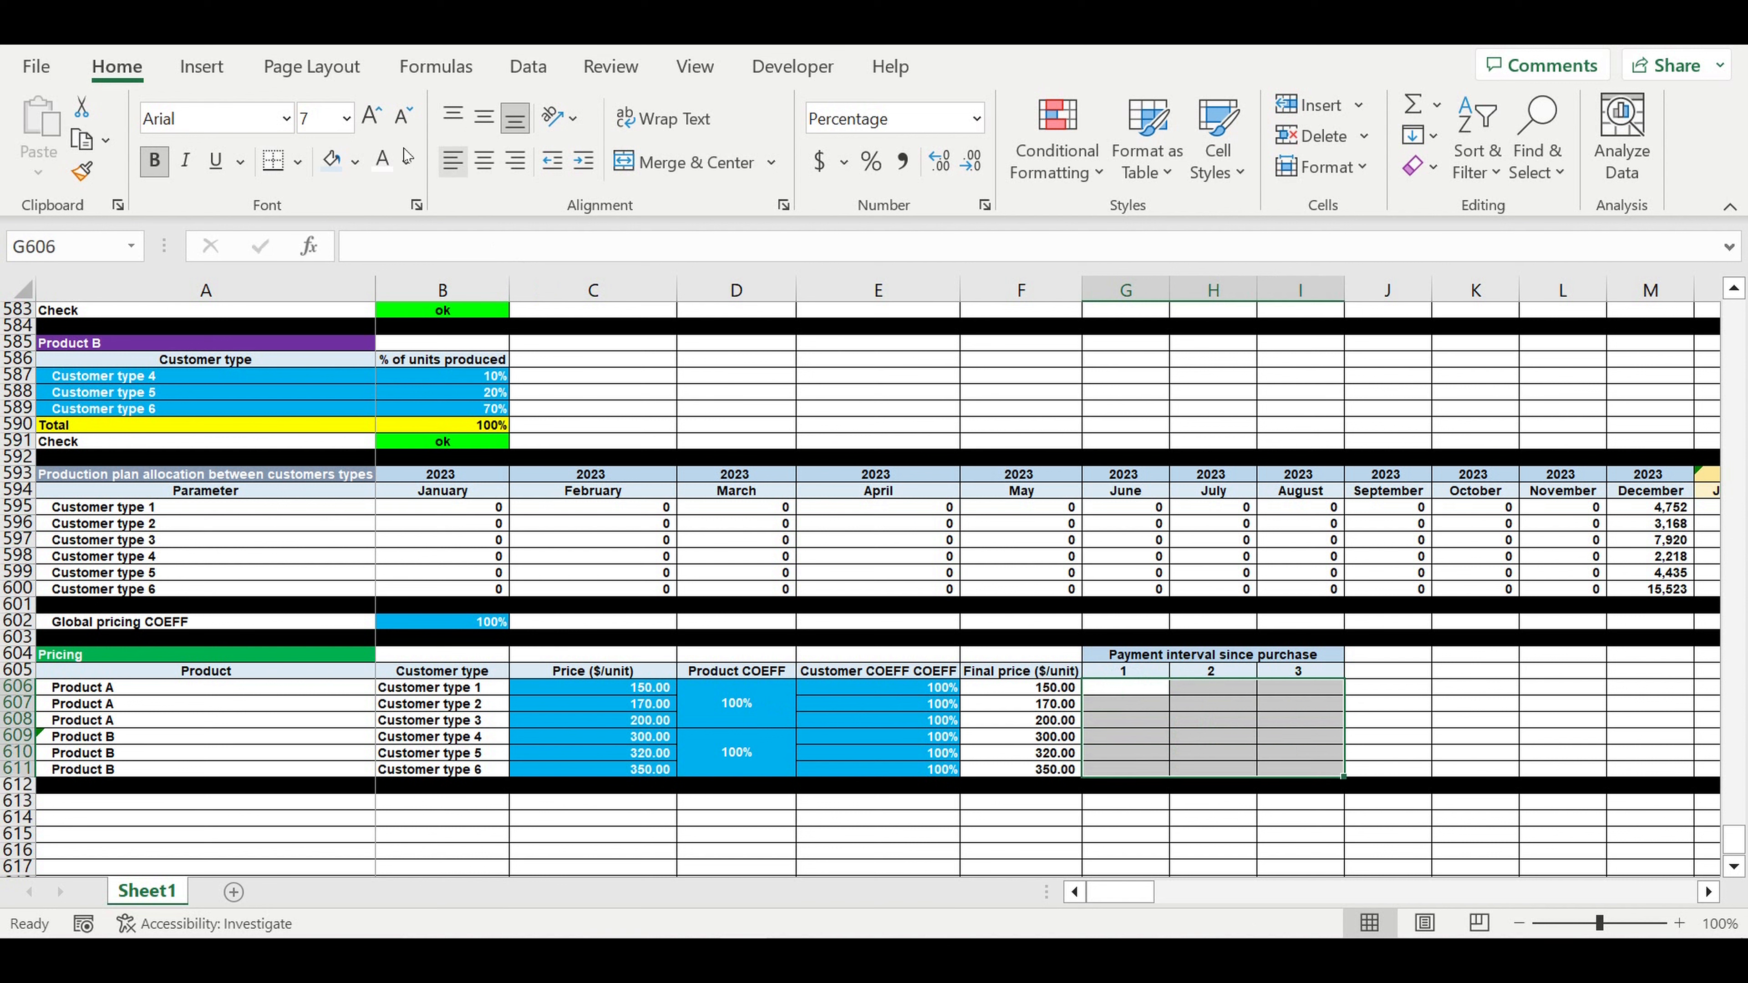
{"action": "left_click", "coordinate": [355, 163]}
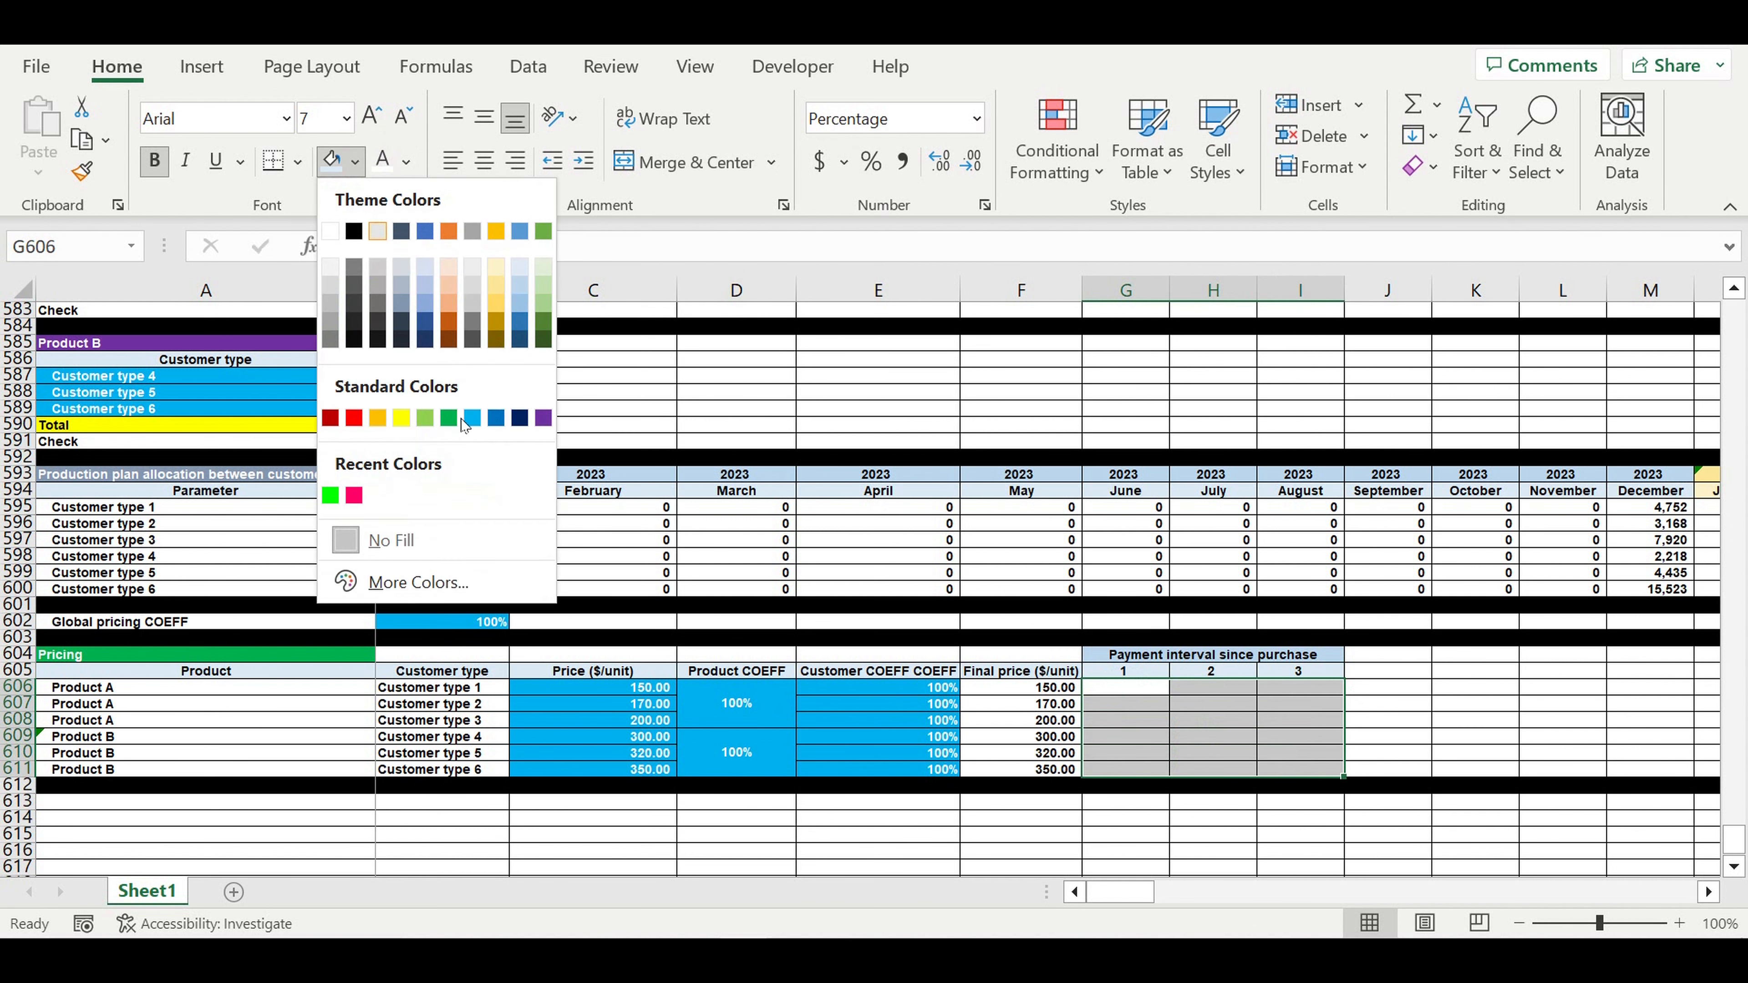
{"action": "left_click", "coordinate": [472, 419]}
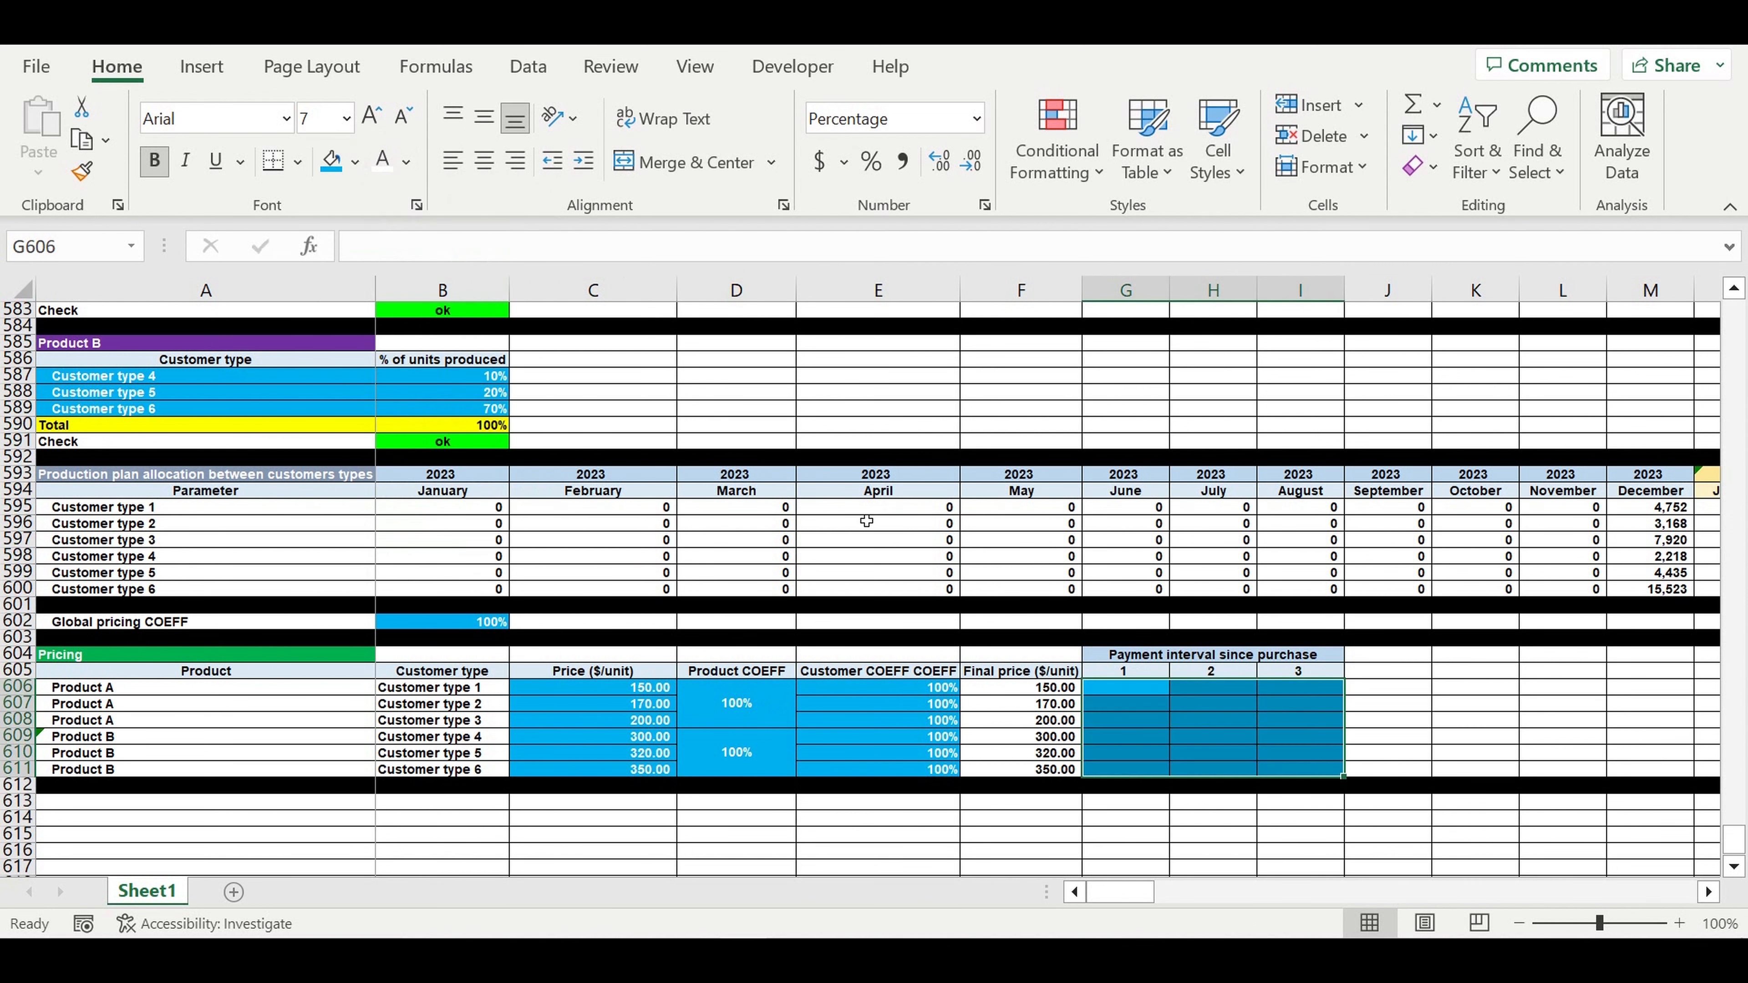
{"action": "left_click", "coordinate": [1202, 762]}
{"action": "left_click", "coordinate": [1153, 694]}
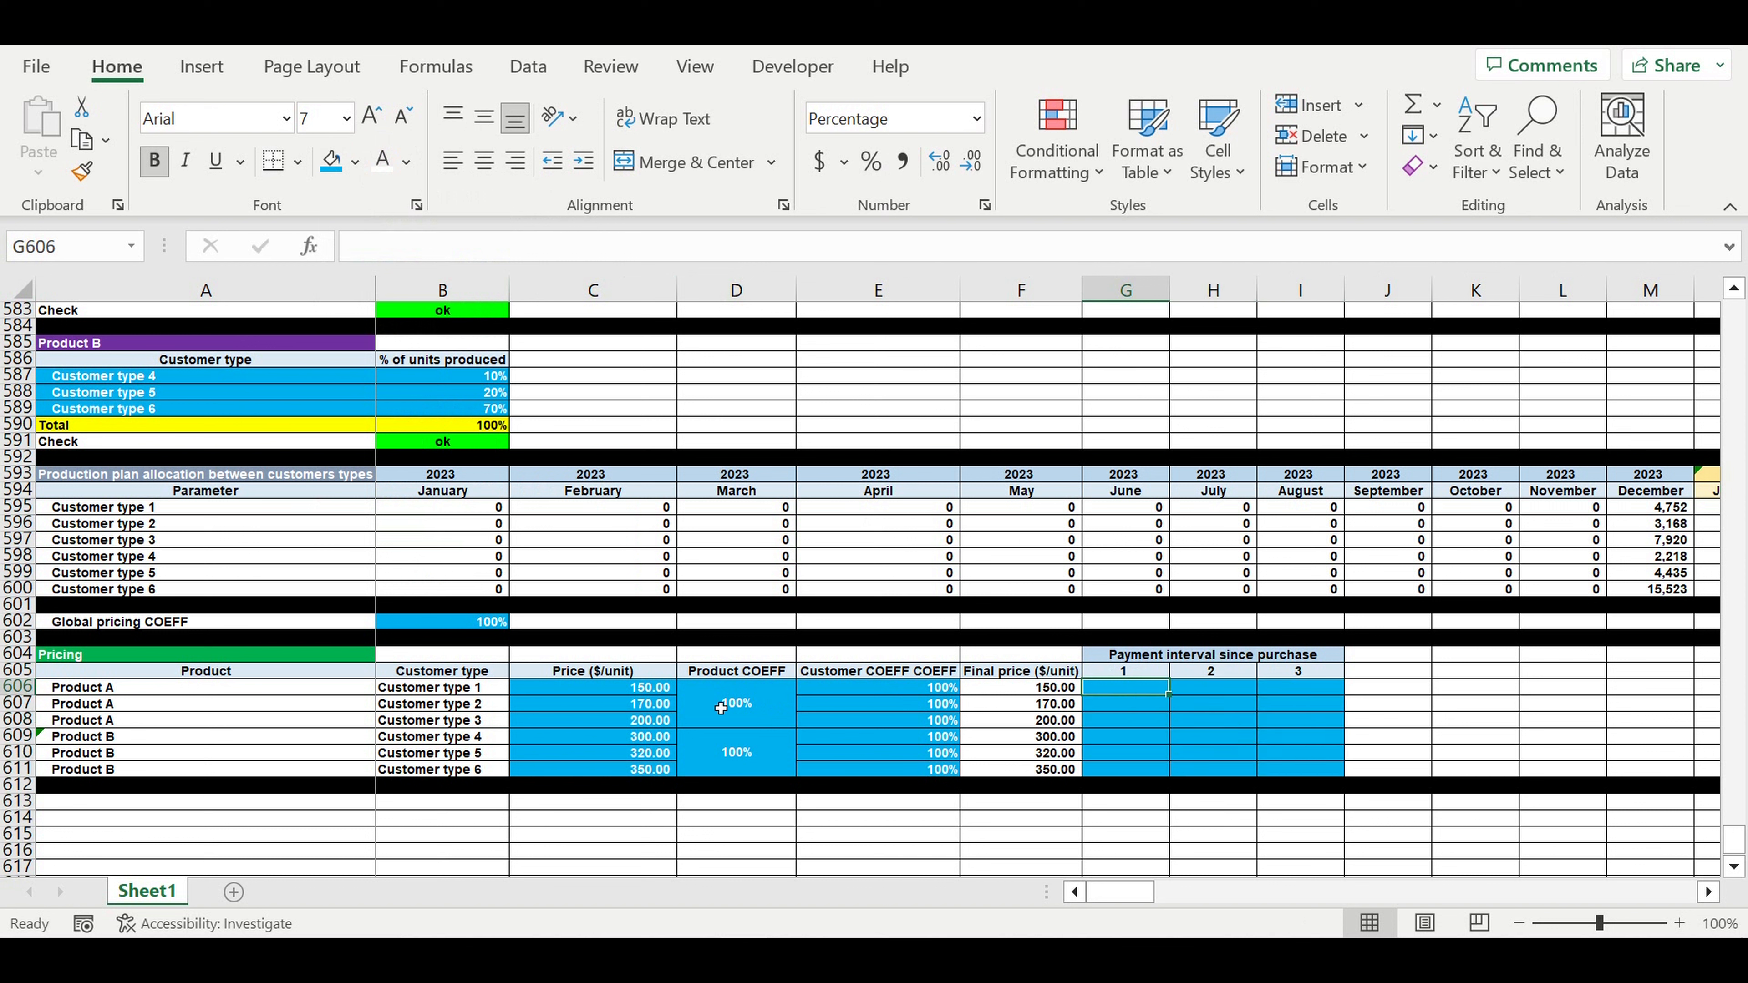
- Enter 100%, 0%, 0% for Customer type 1 in G606:I606
{"action": "left_click", "coordinate": [467, 690]}
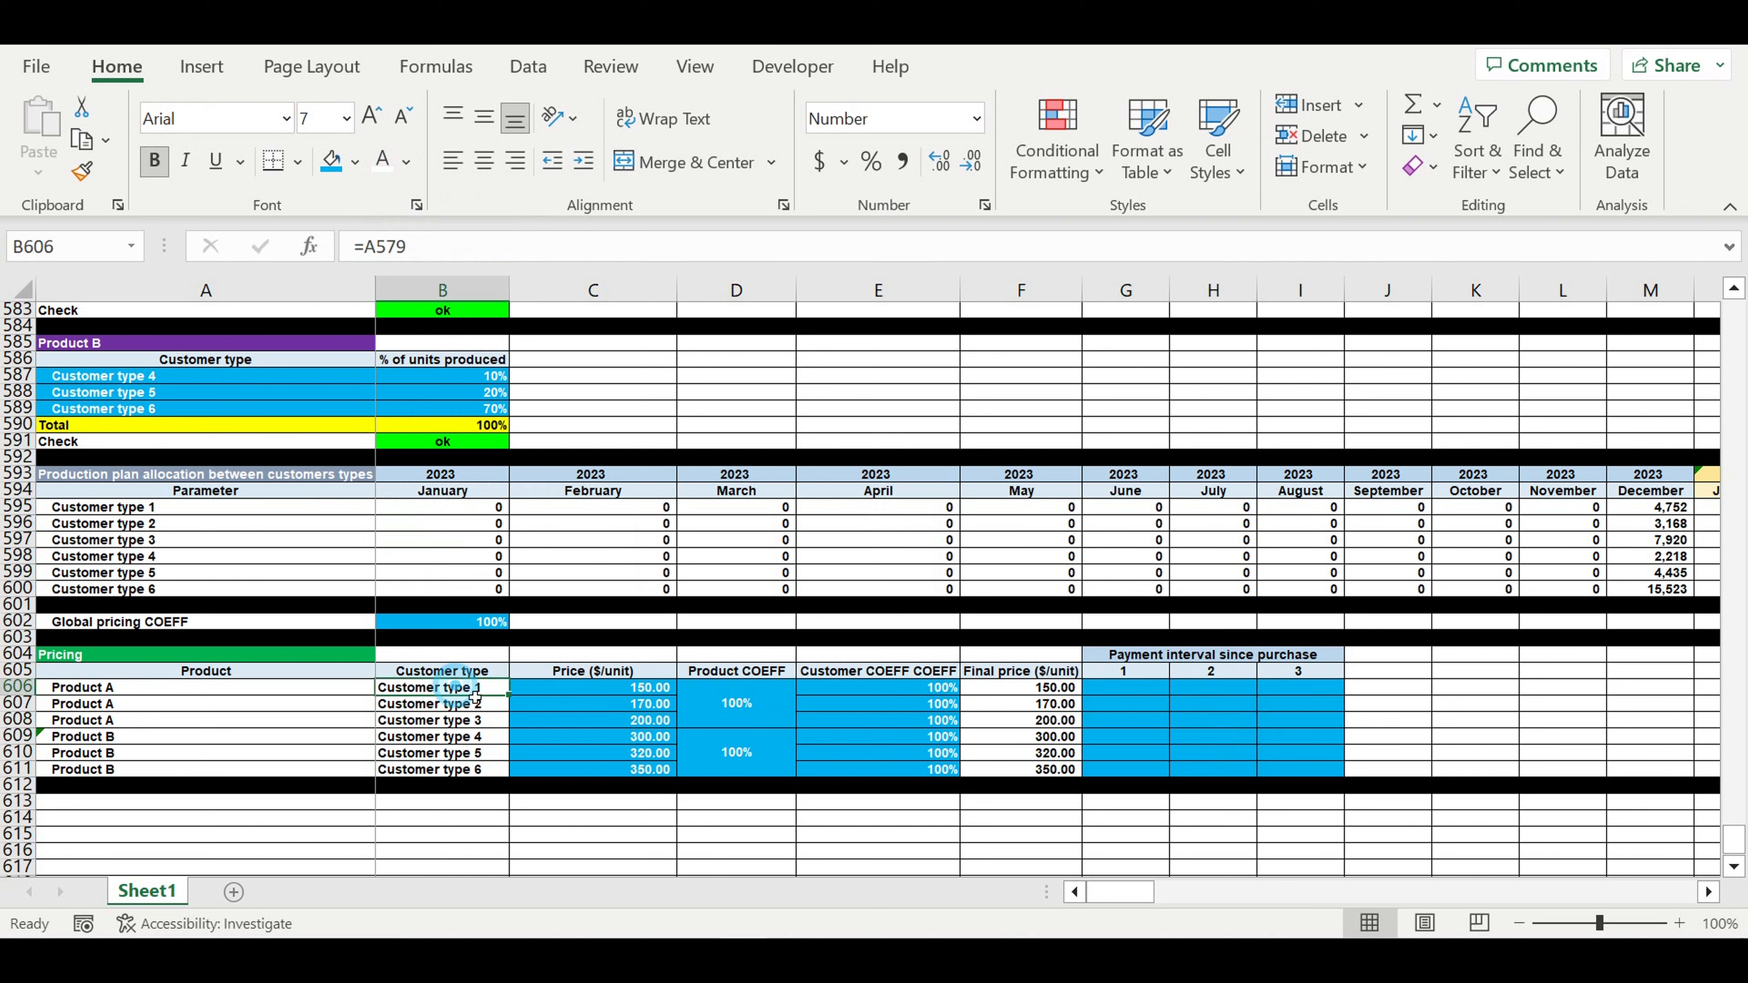
{"action": "left_click", "coordinate": [1130, 689]}
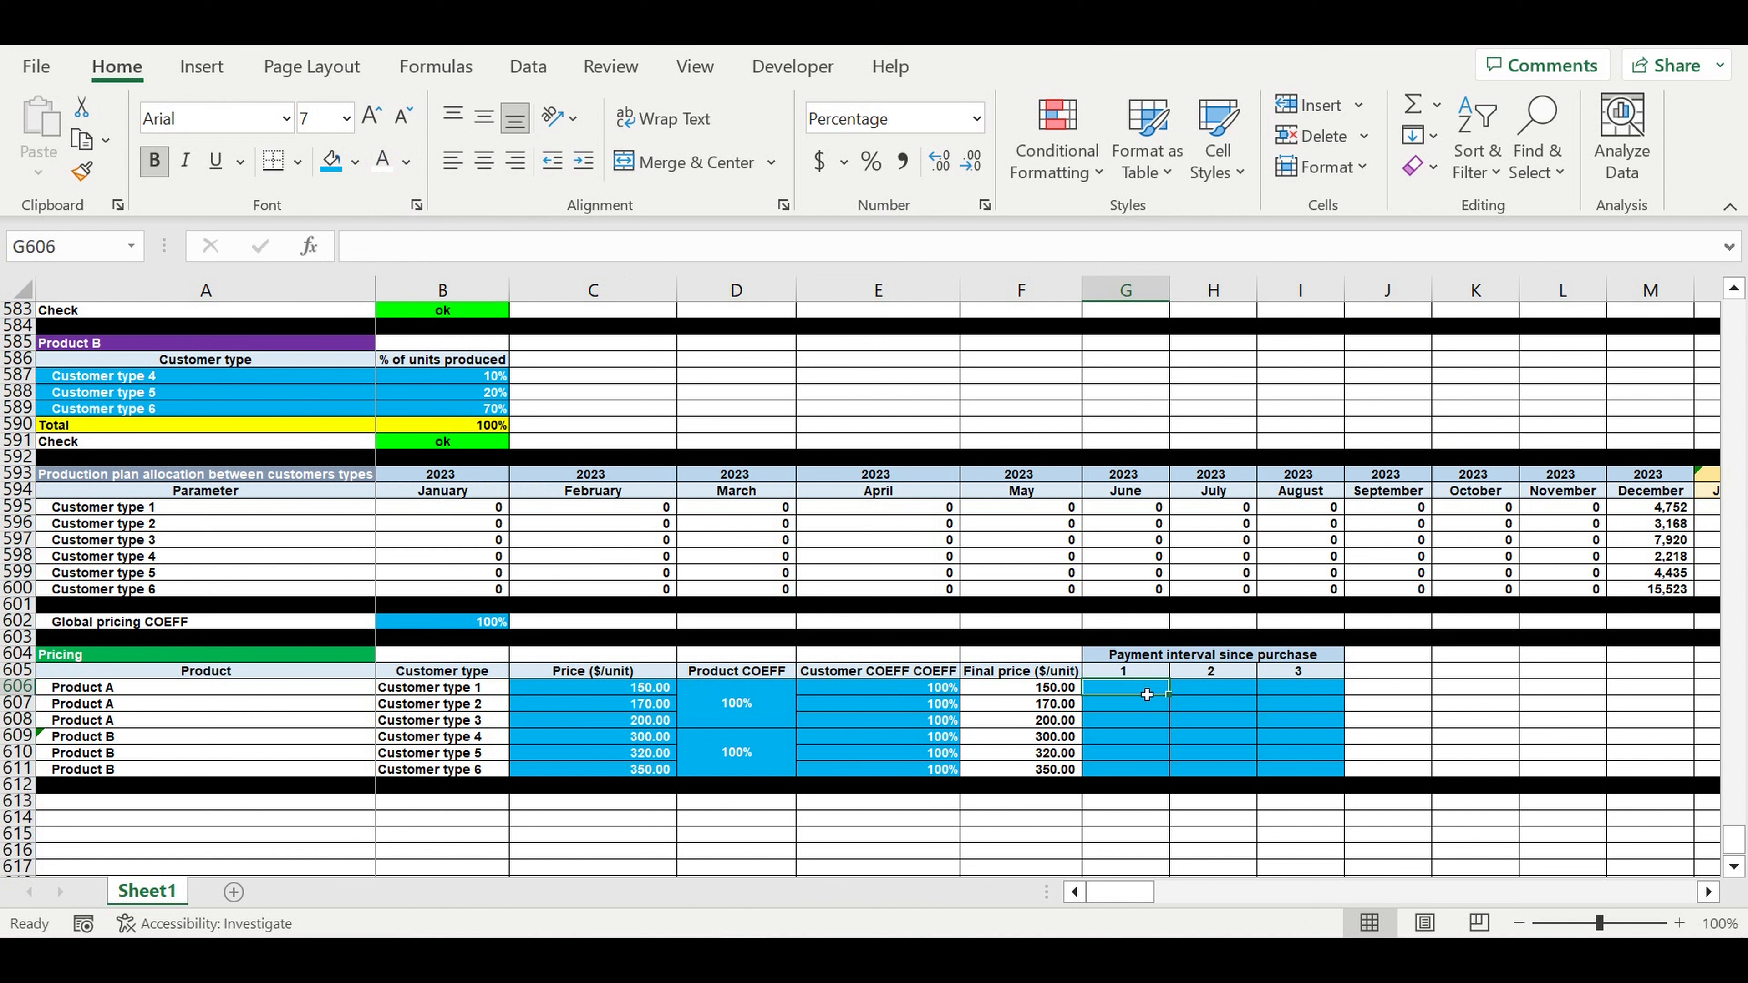
{"action": "type", "text": "100"}
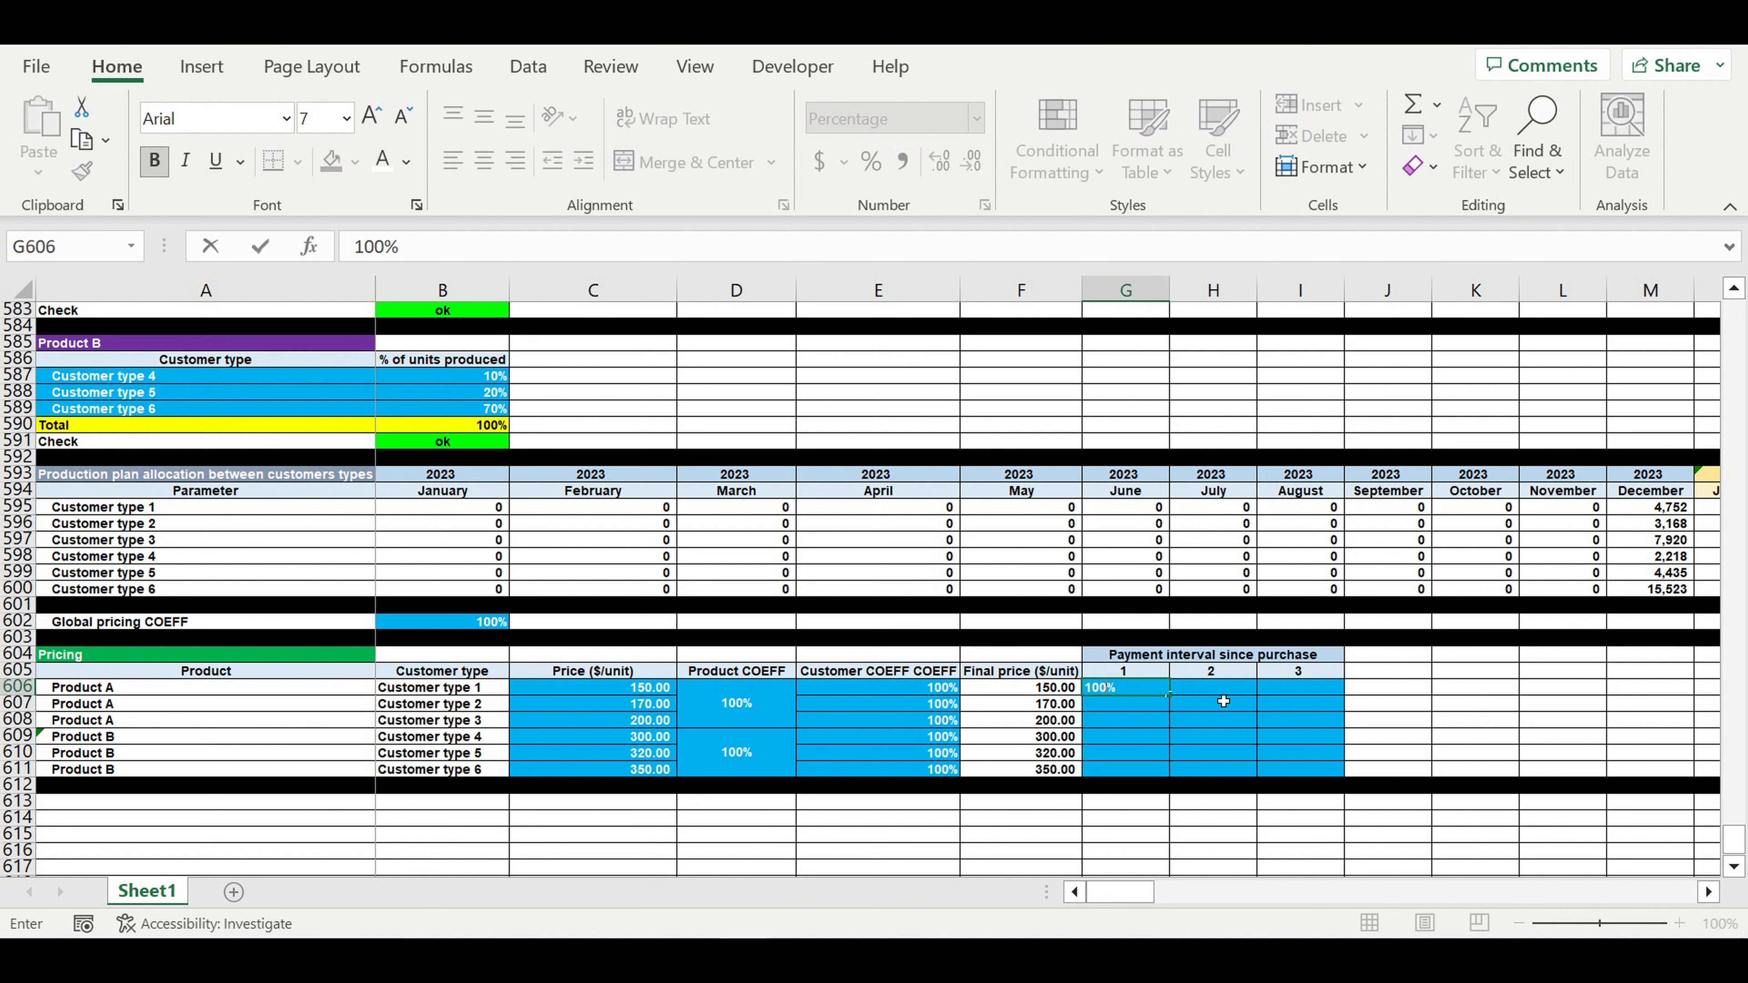
{"action": "key", "text": "Return"}
{"action": "left_click", "coordinate": [1214, 694]}
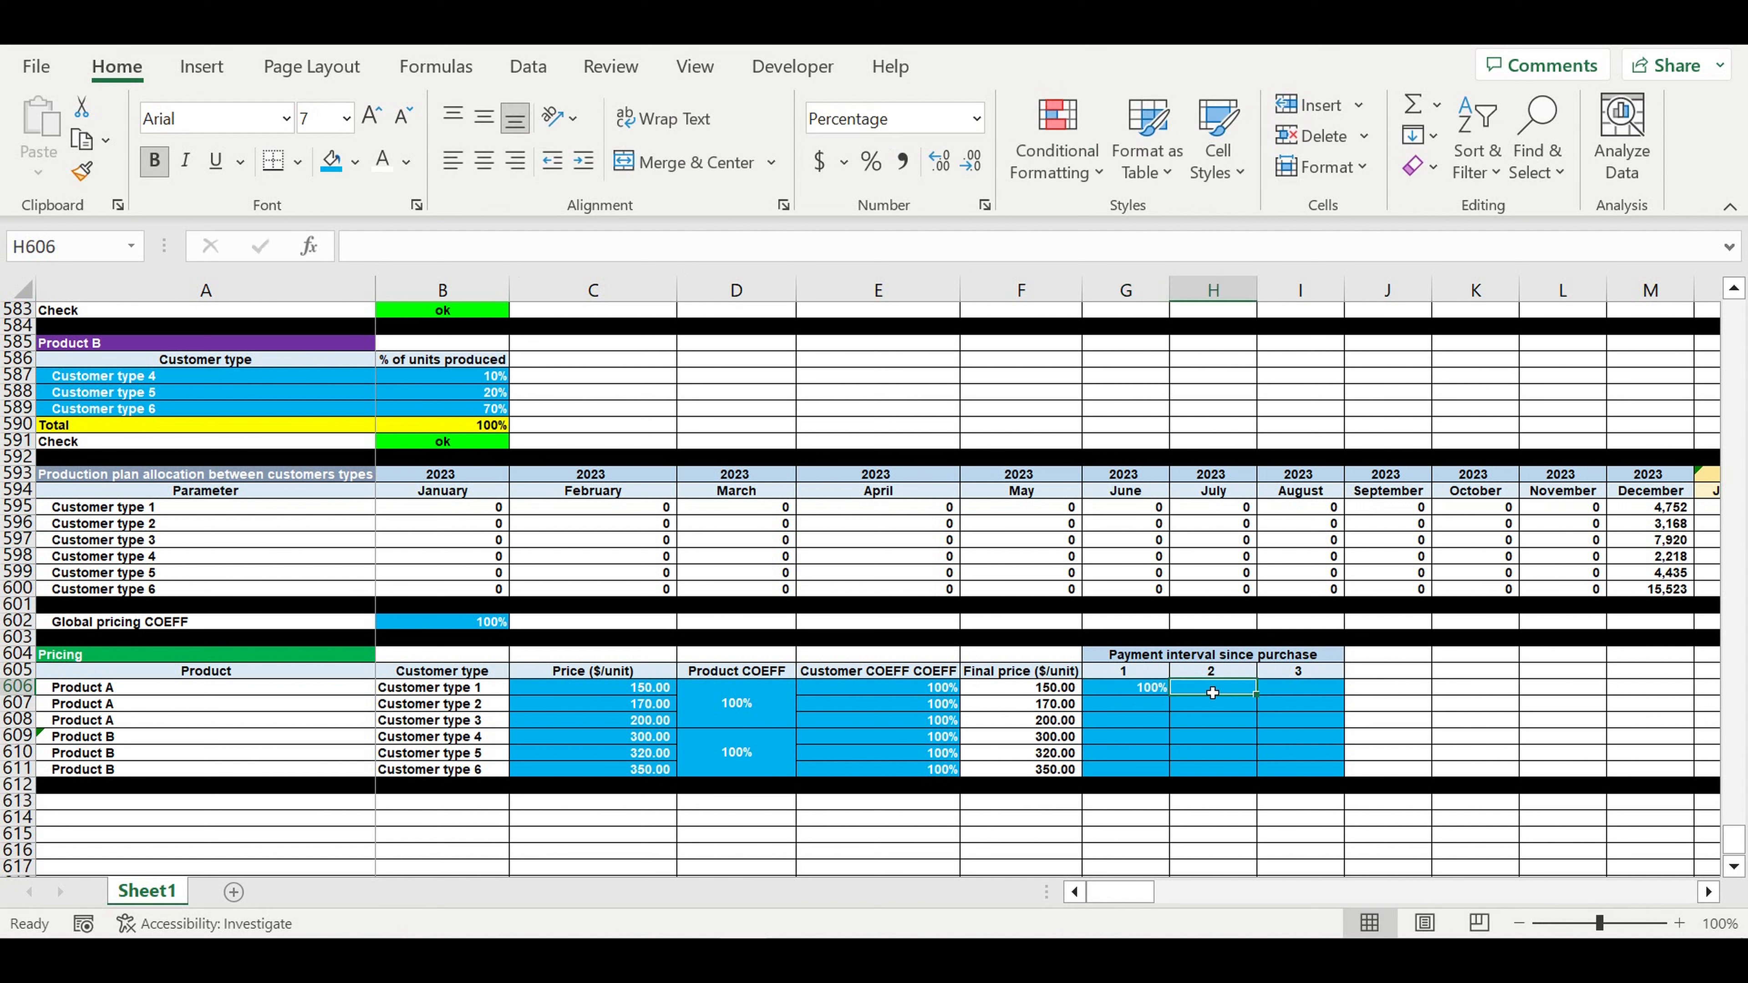
{"action": "type", "text": "0"}
{"action": "left_click", "coordinate": [1302, 692]}
{"action": "type", "text": "0"}
{"action": "left_click", "coordinate": [1430, 712]}
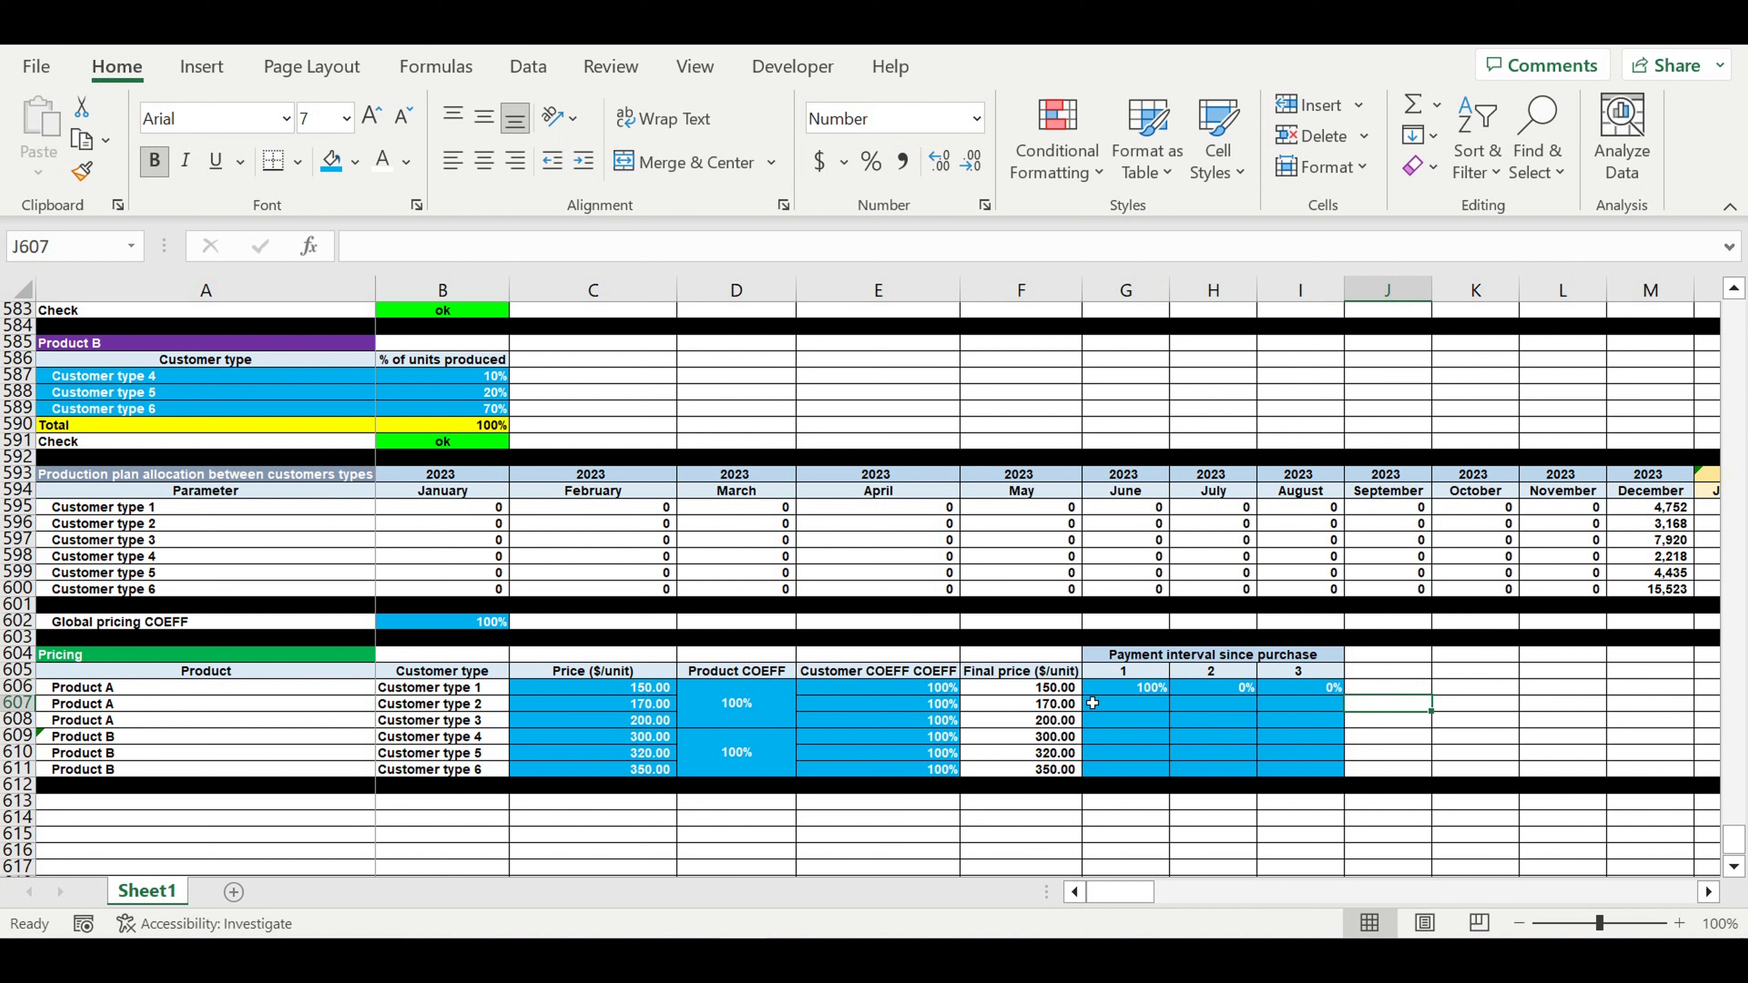
- Enter 0%, 100%, 0% for Customer type 2 in G607:I607
{"action": "left_click", "coordinate": [914, 711]}
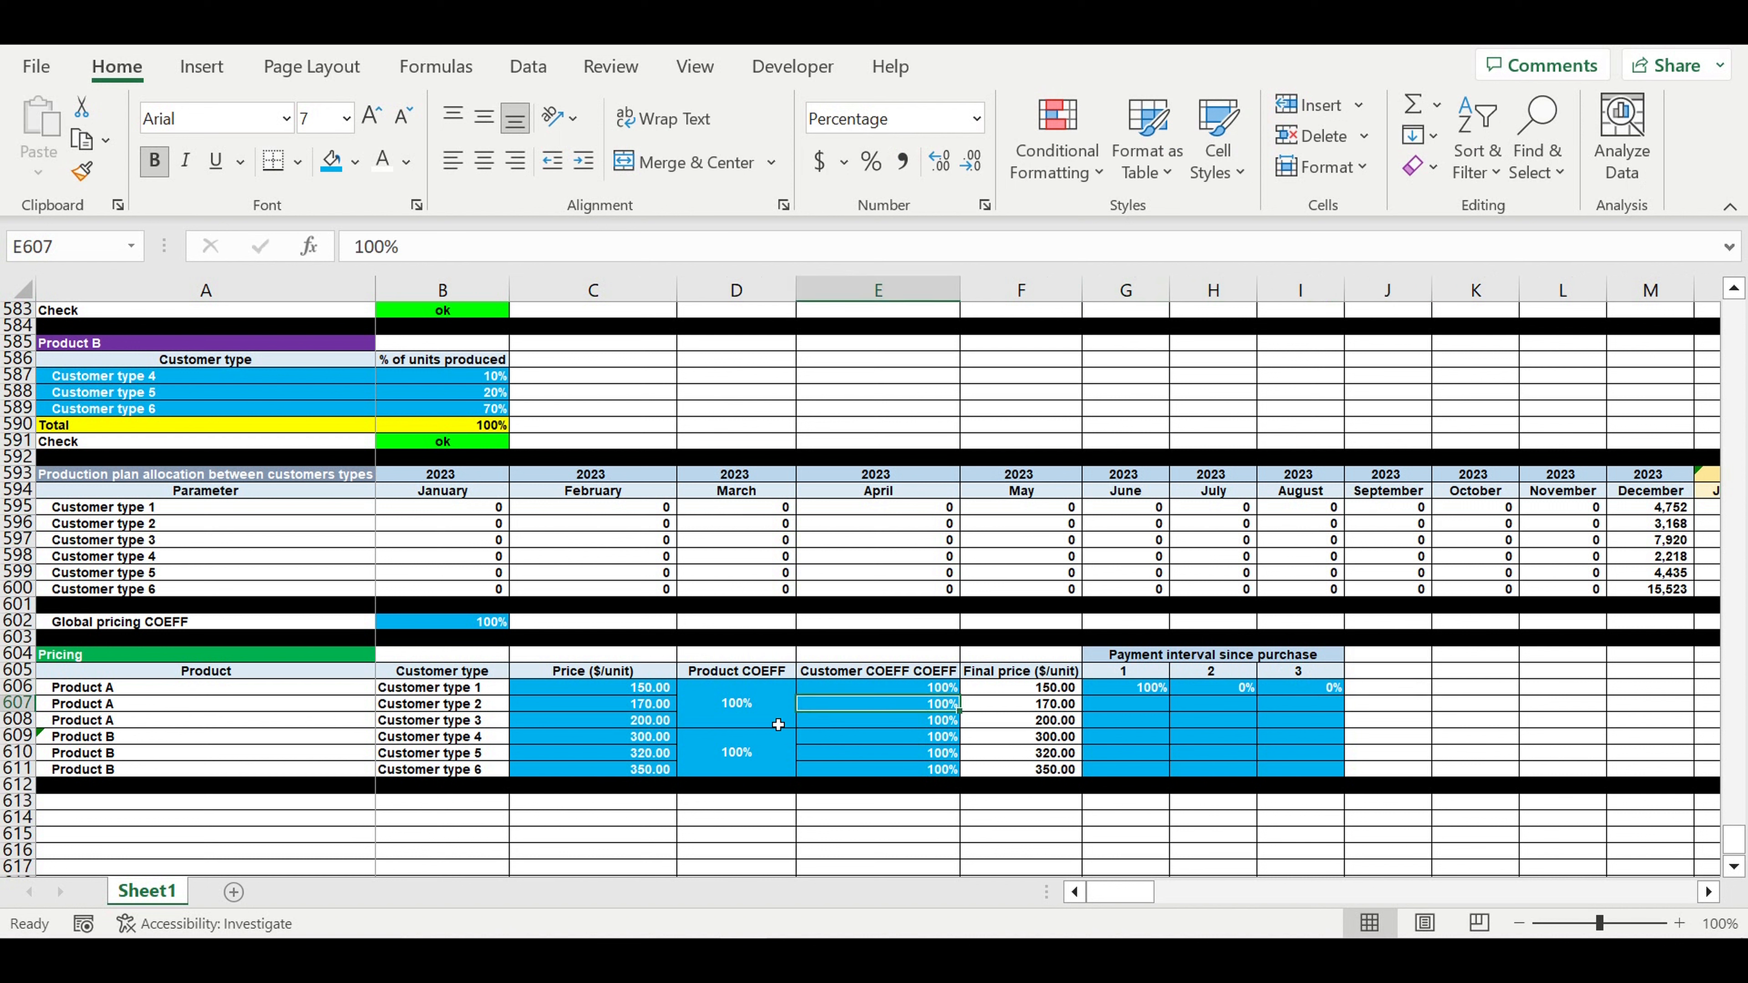
{"action": "left_click", "coordinate": [642, 711]}
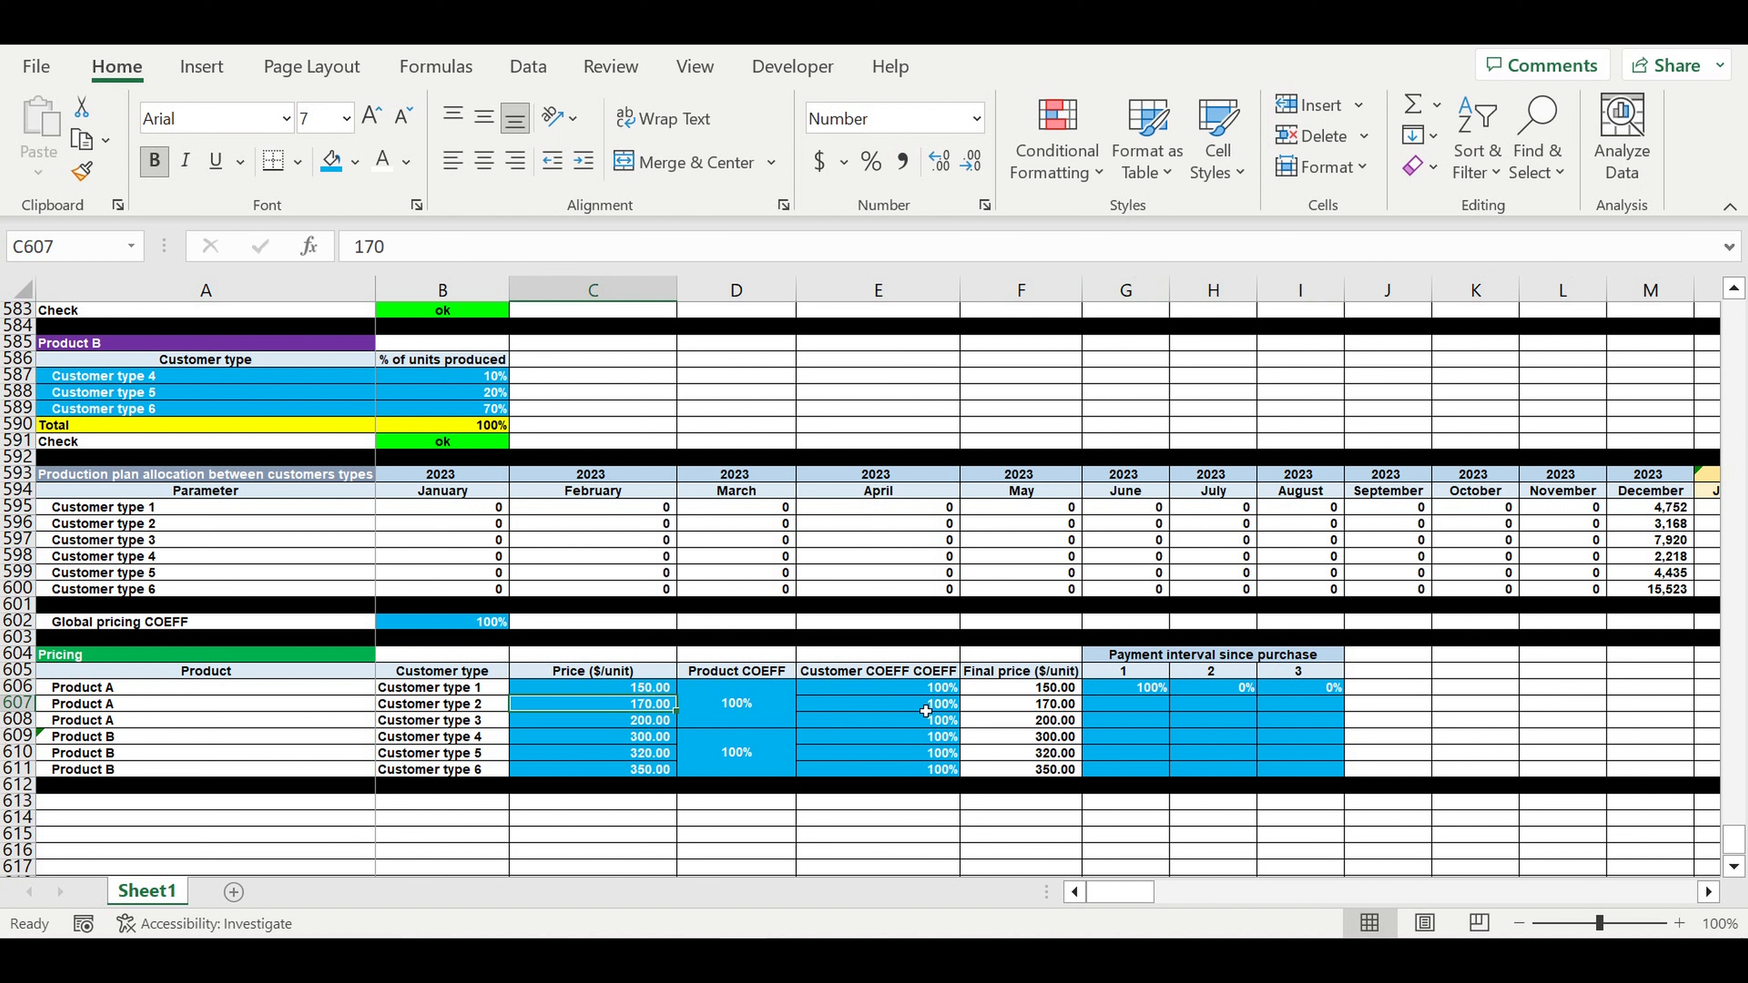
{"action": "left_click", "coordinate": [1115, 706]}
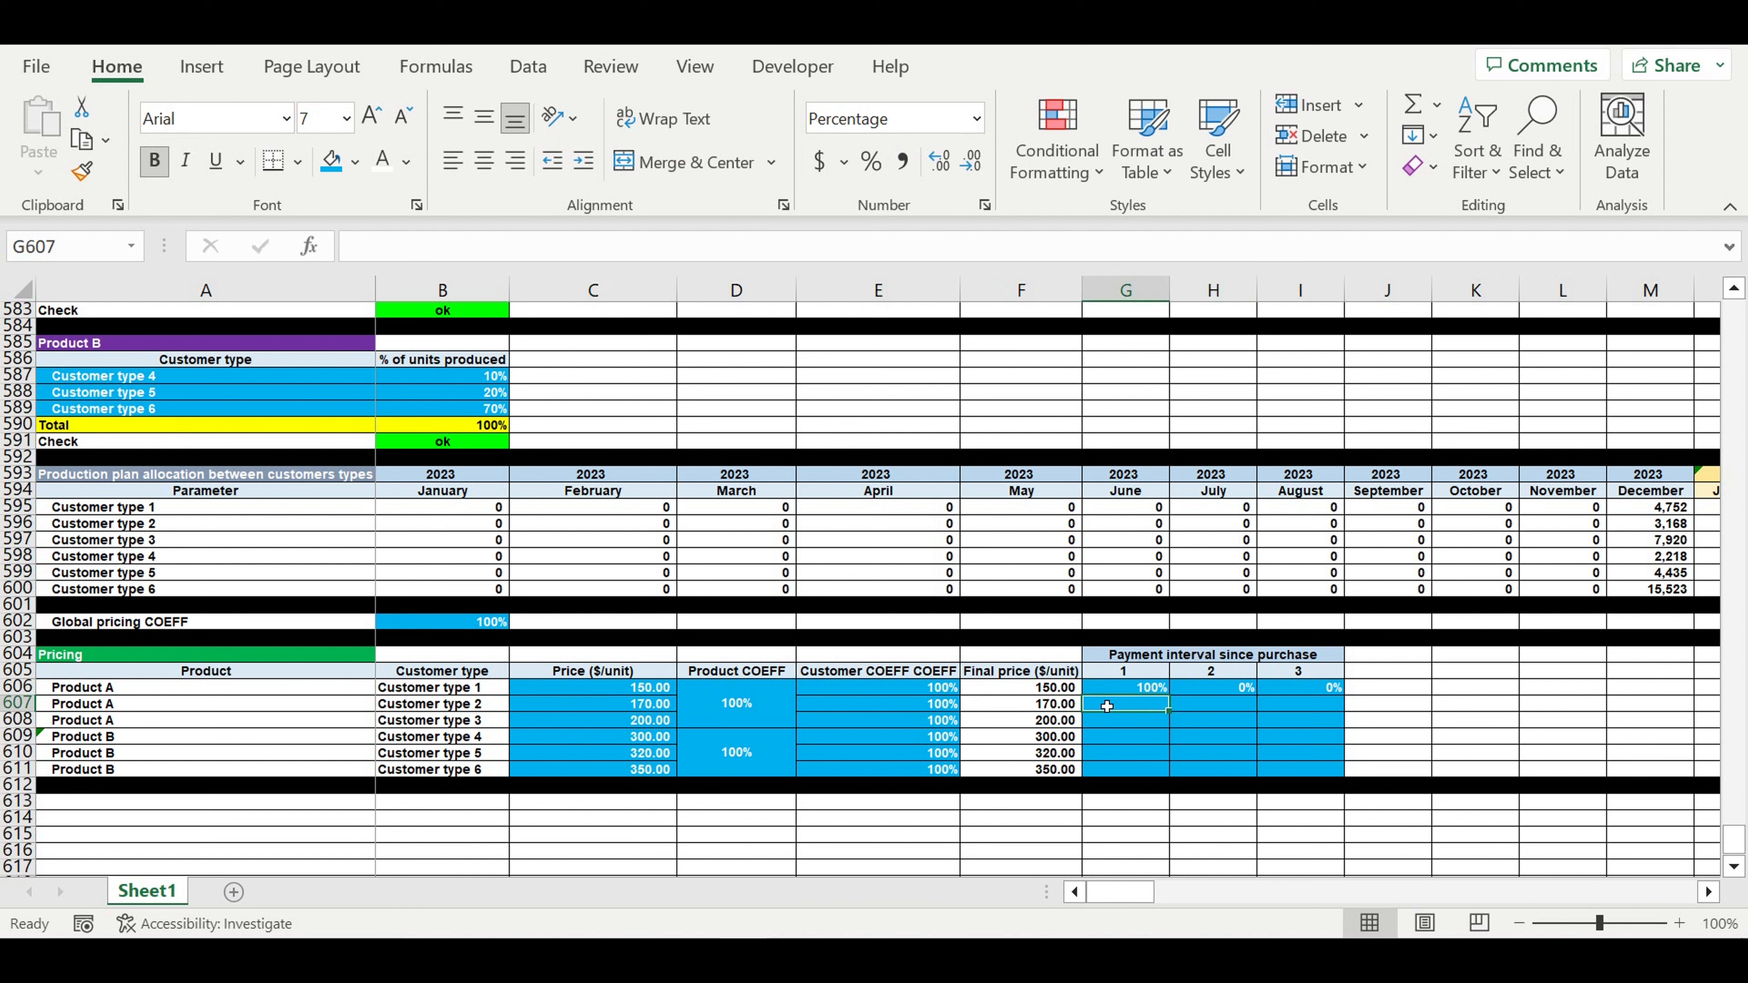
{"action": "type", "text": "0"}
{"action": "left_click", "coordinate": [1225, 708]}
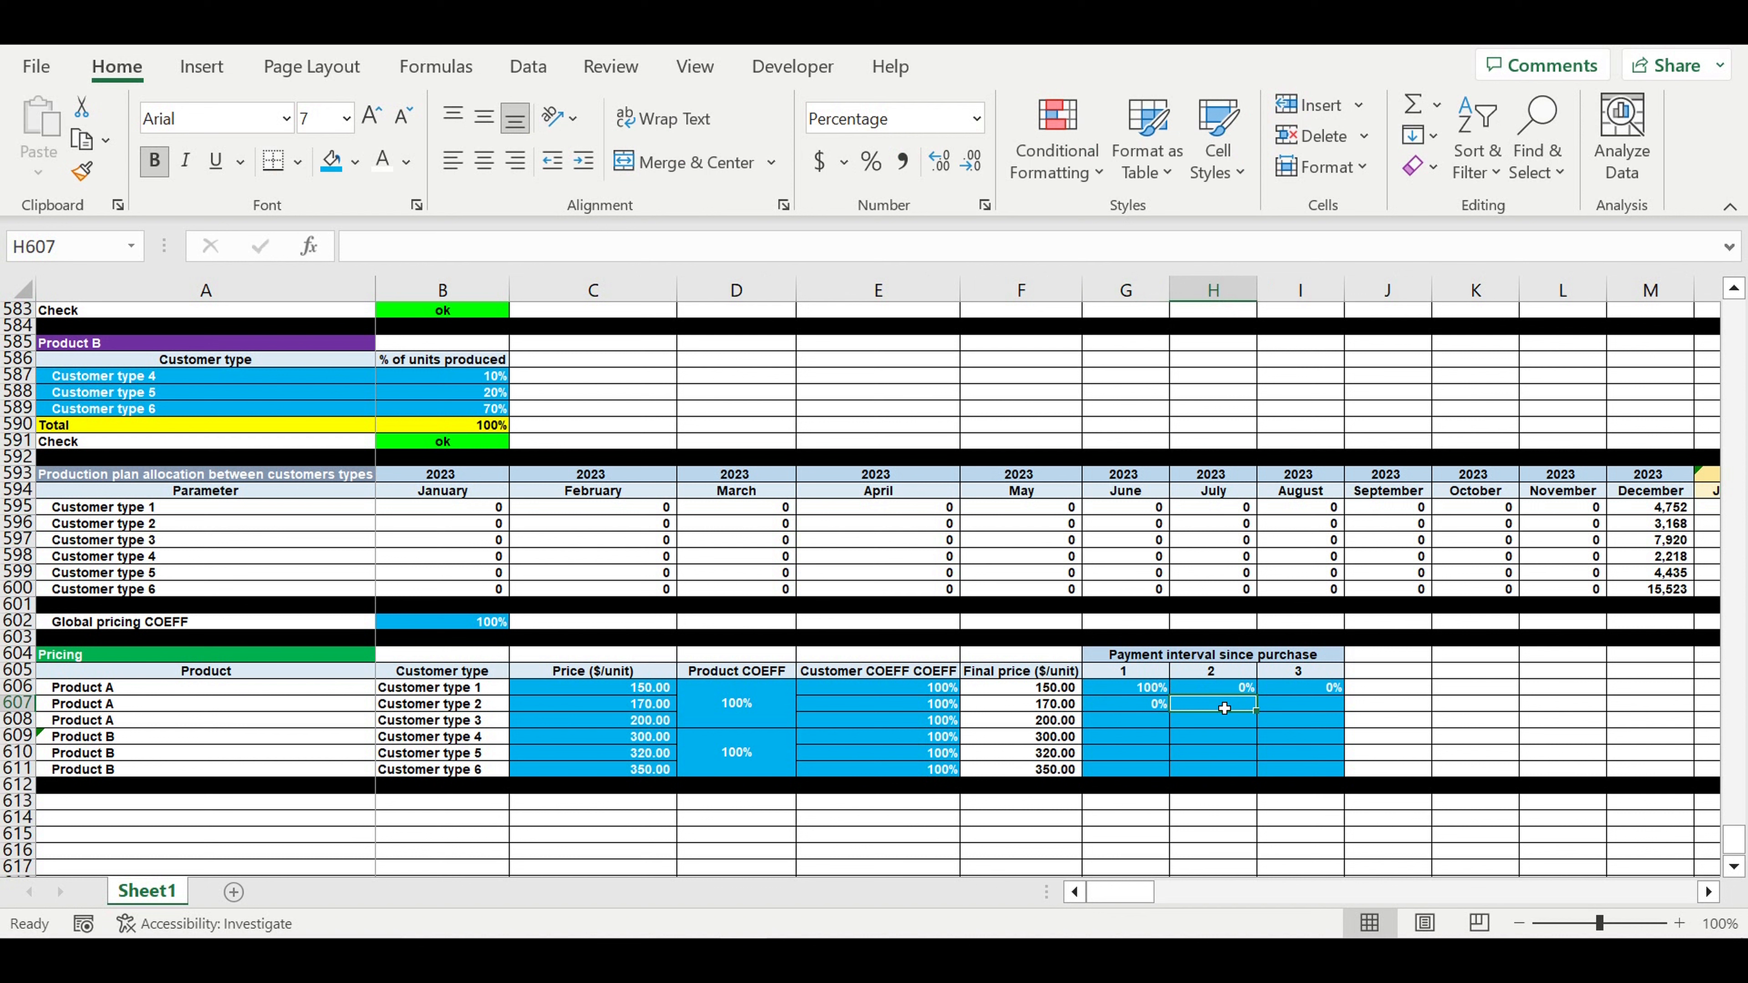
{"action": "type", "text": "100"}
{"action": "key", "text": "Return"}
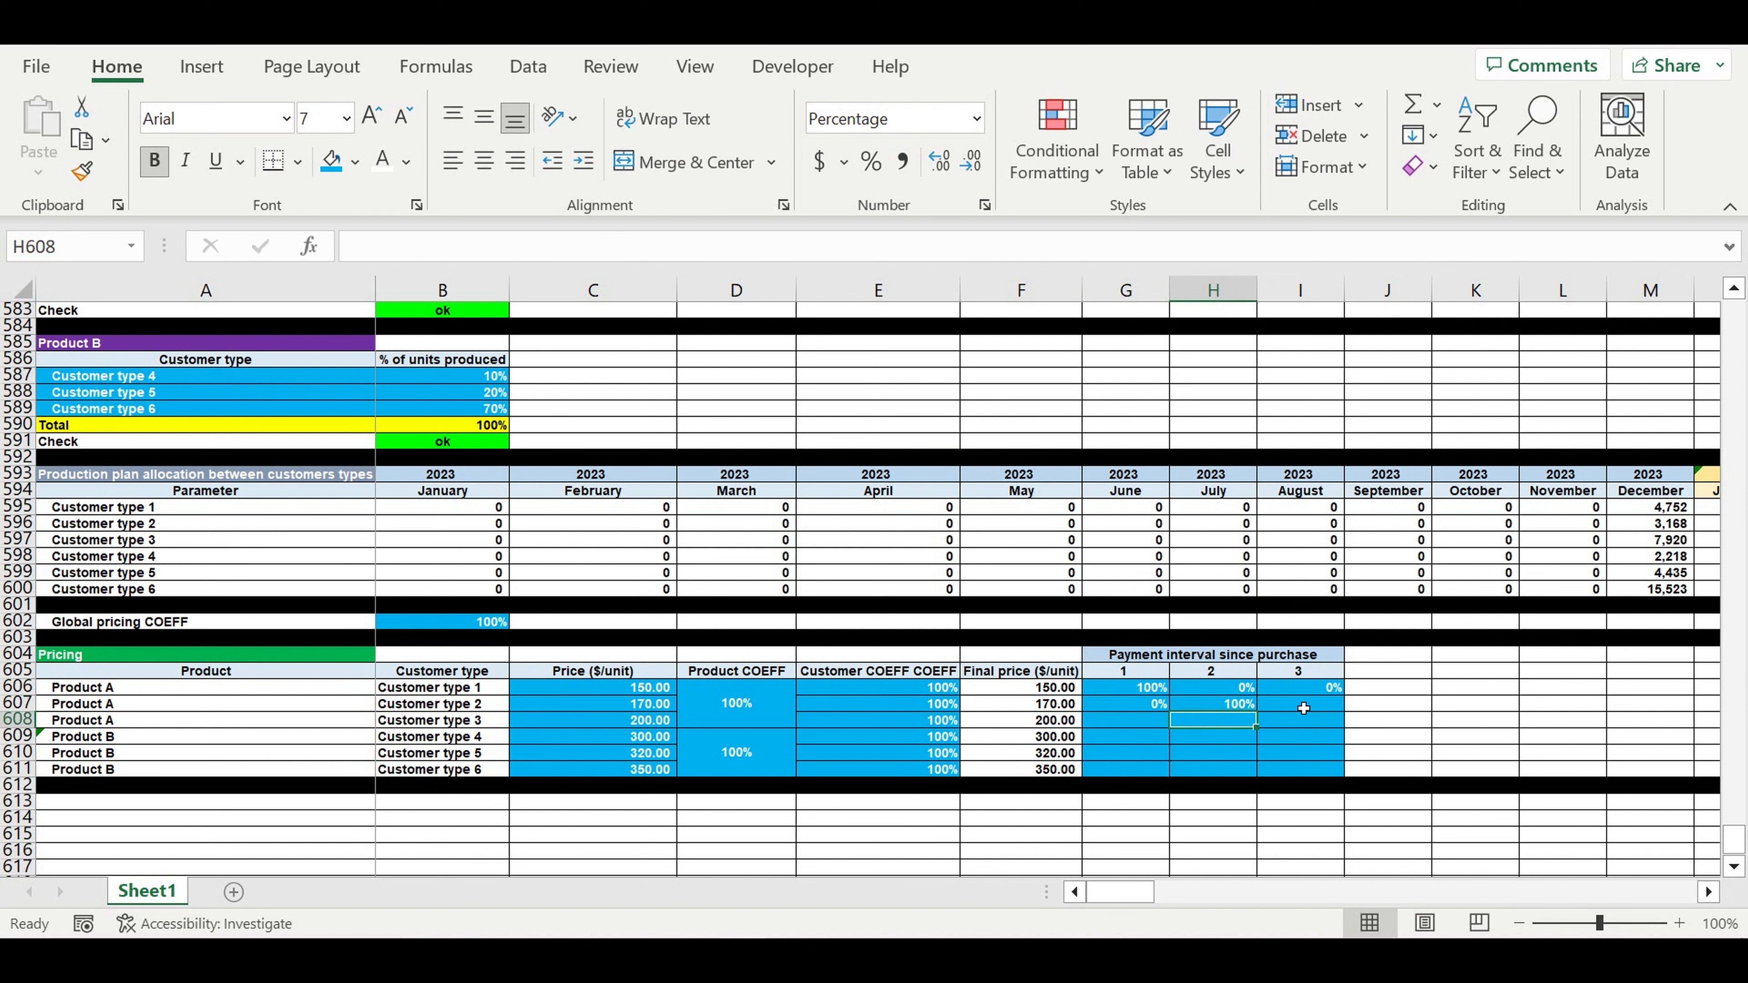
{"action": "left_click", "coordinate": [1302, 708]}
{"action": "type", "text": "0"}
{"action": "key", "text": "Return"}
- Enter 0%, 0%, 100% for Customer type 3 in G608:I608
{"action": "left_click", "coordinate": [1153, 725]}
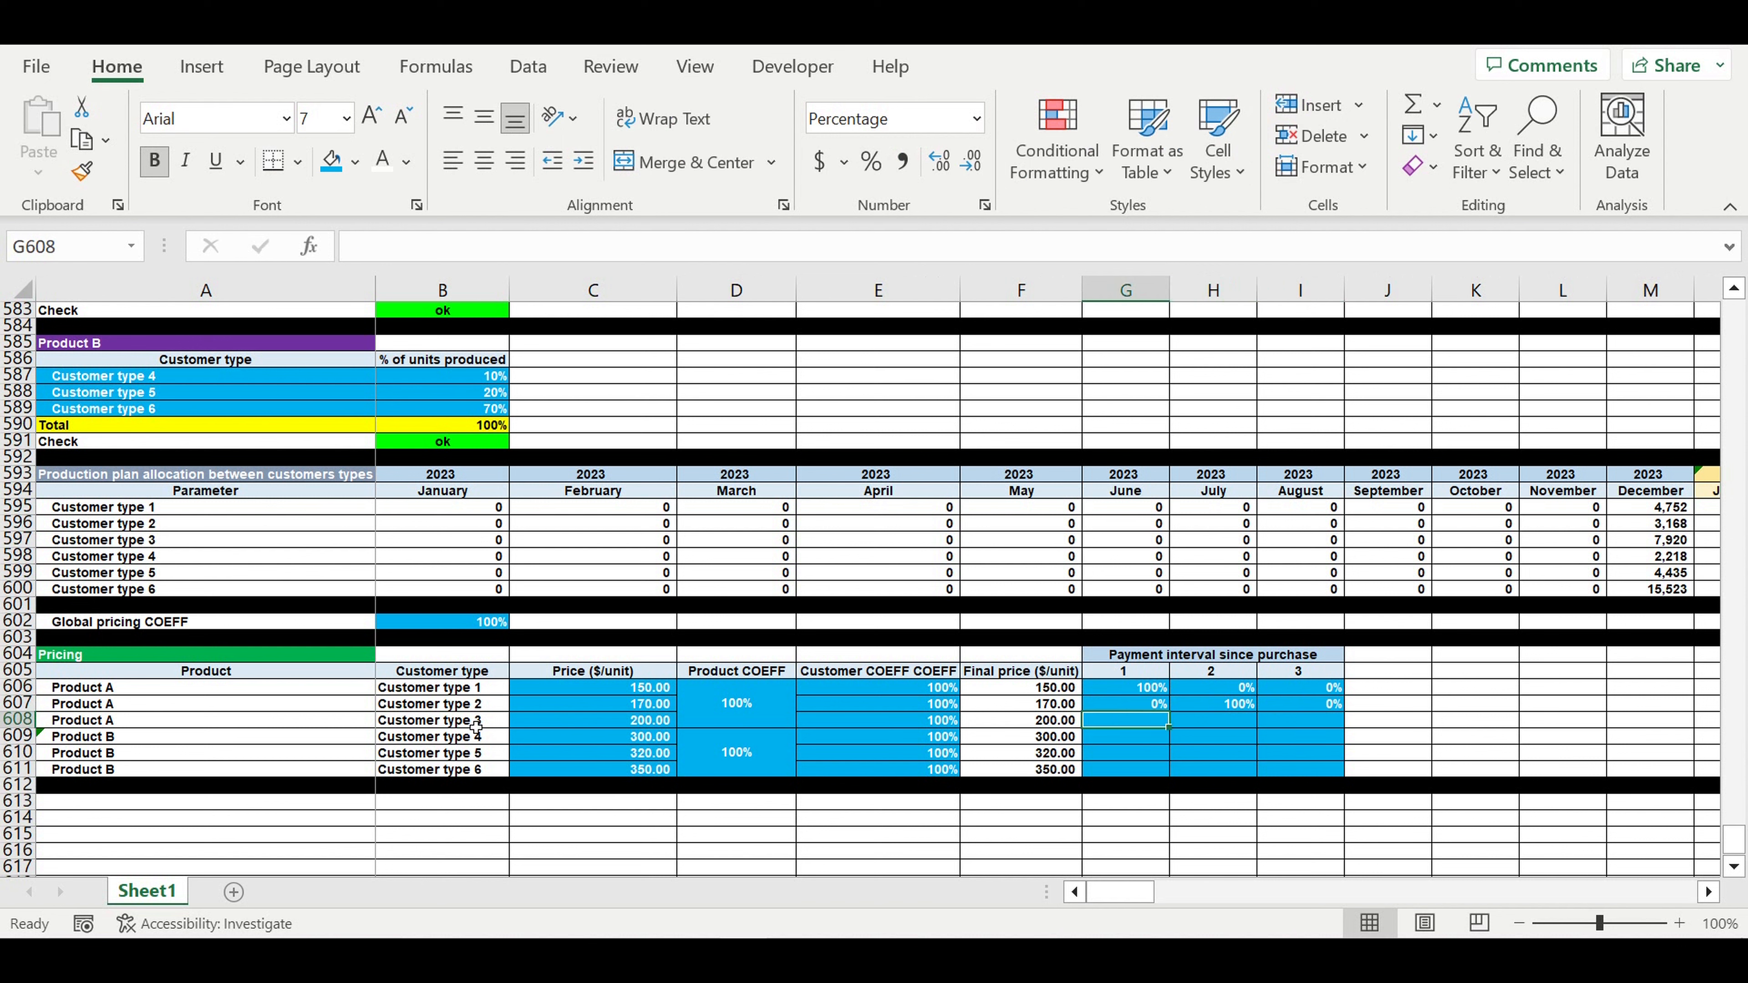
{"action": "left_click", "coordinate": [621, 726]}
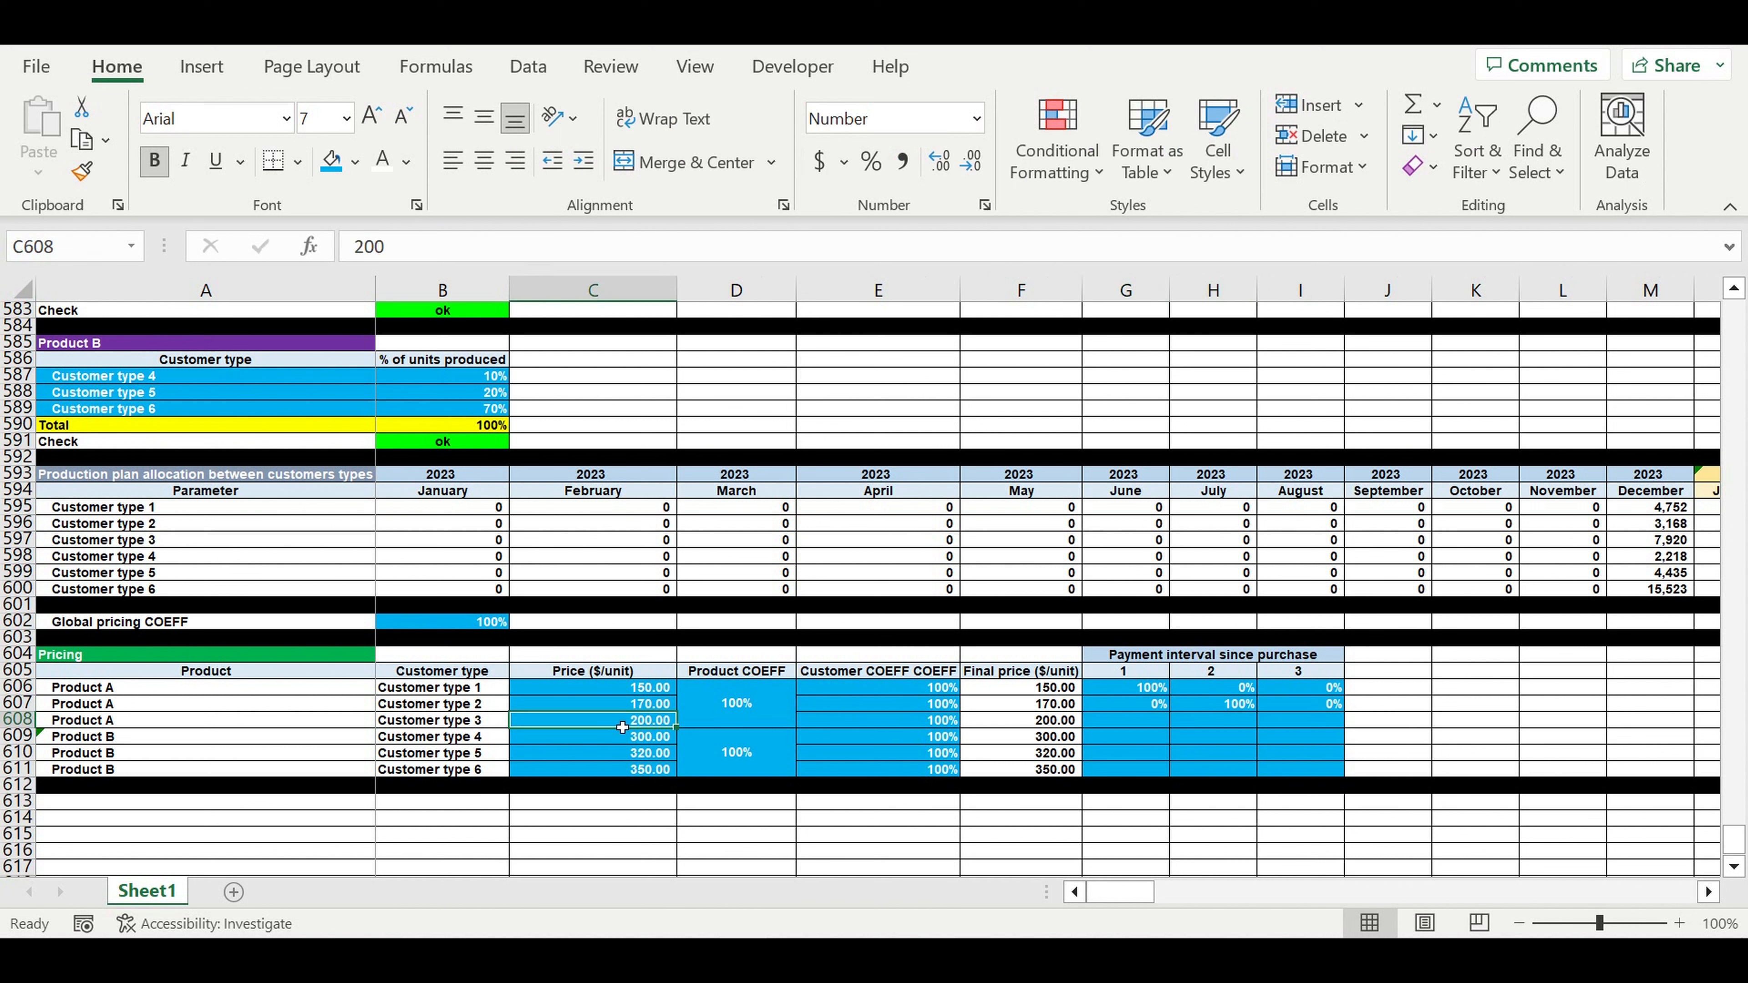
{"action": "left_click", "coordinate": [1143, 727]}
{"action": "type", "text": "0"}
{"action": "left_click", "coordinate": [1220, 727]}
{"action": "type", "text": "0"}
{"action": "left_click", "coordinate": [1301, 726]}
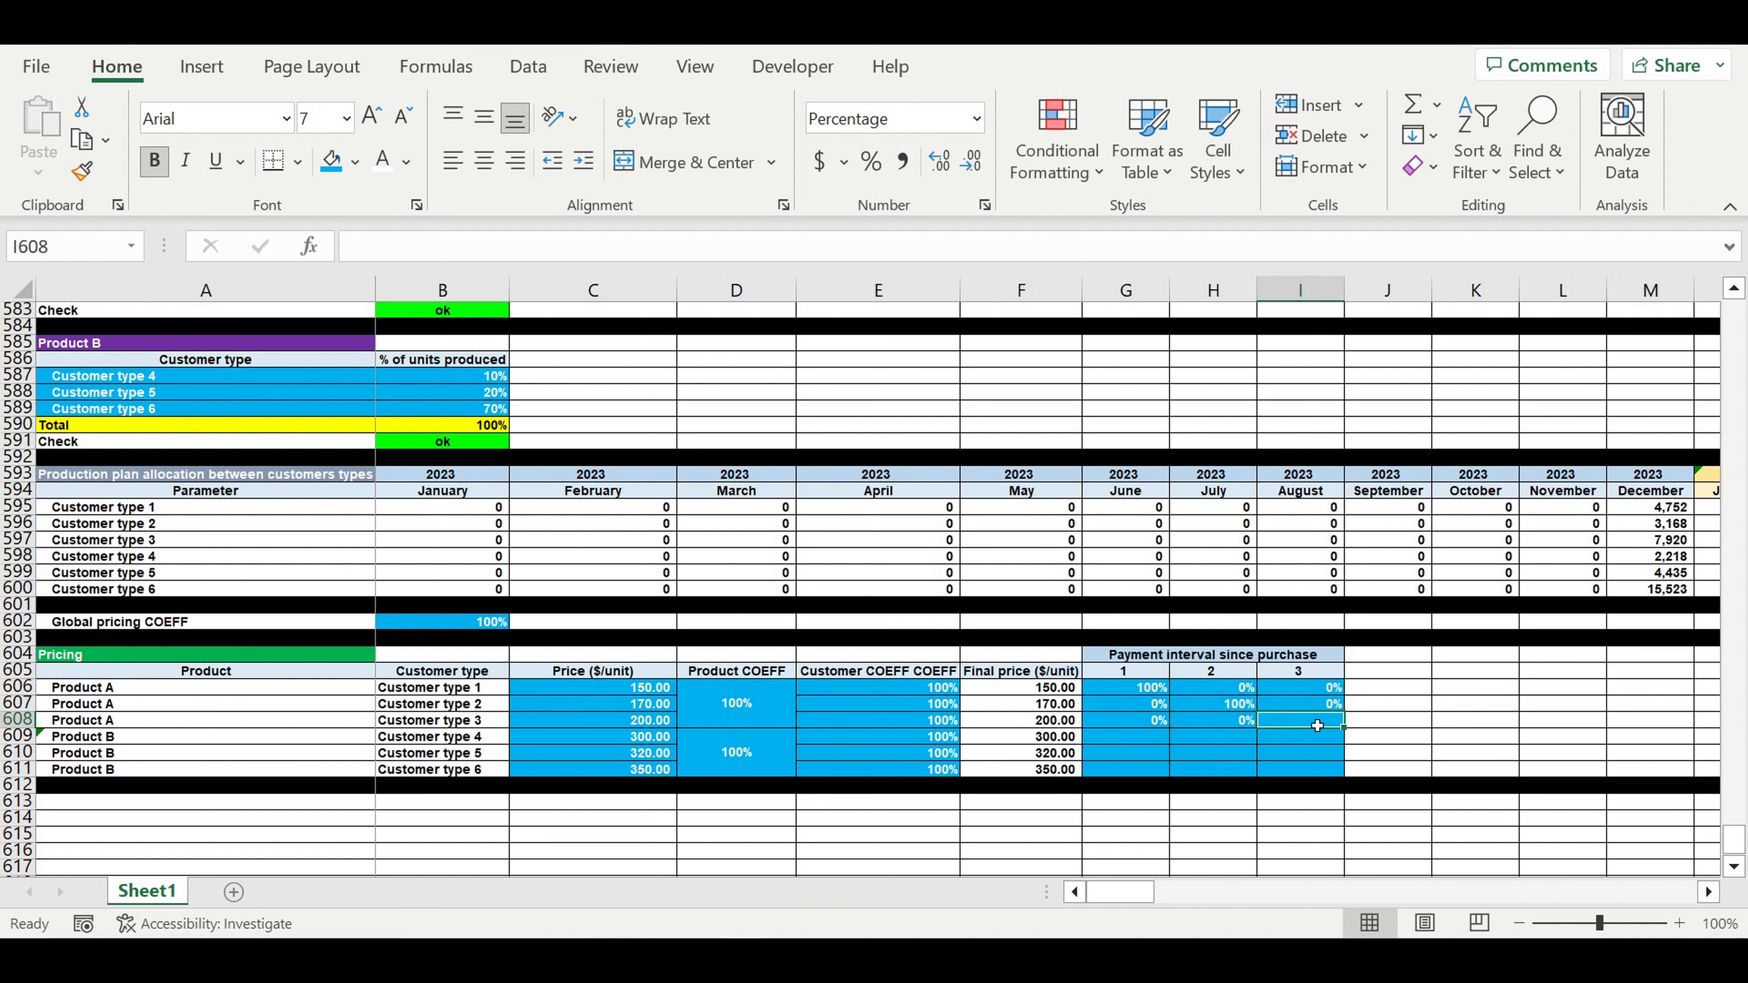
{"action": "type", "text": "100"}
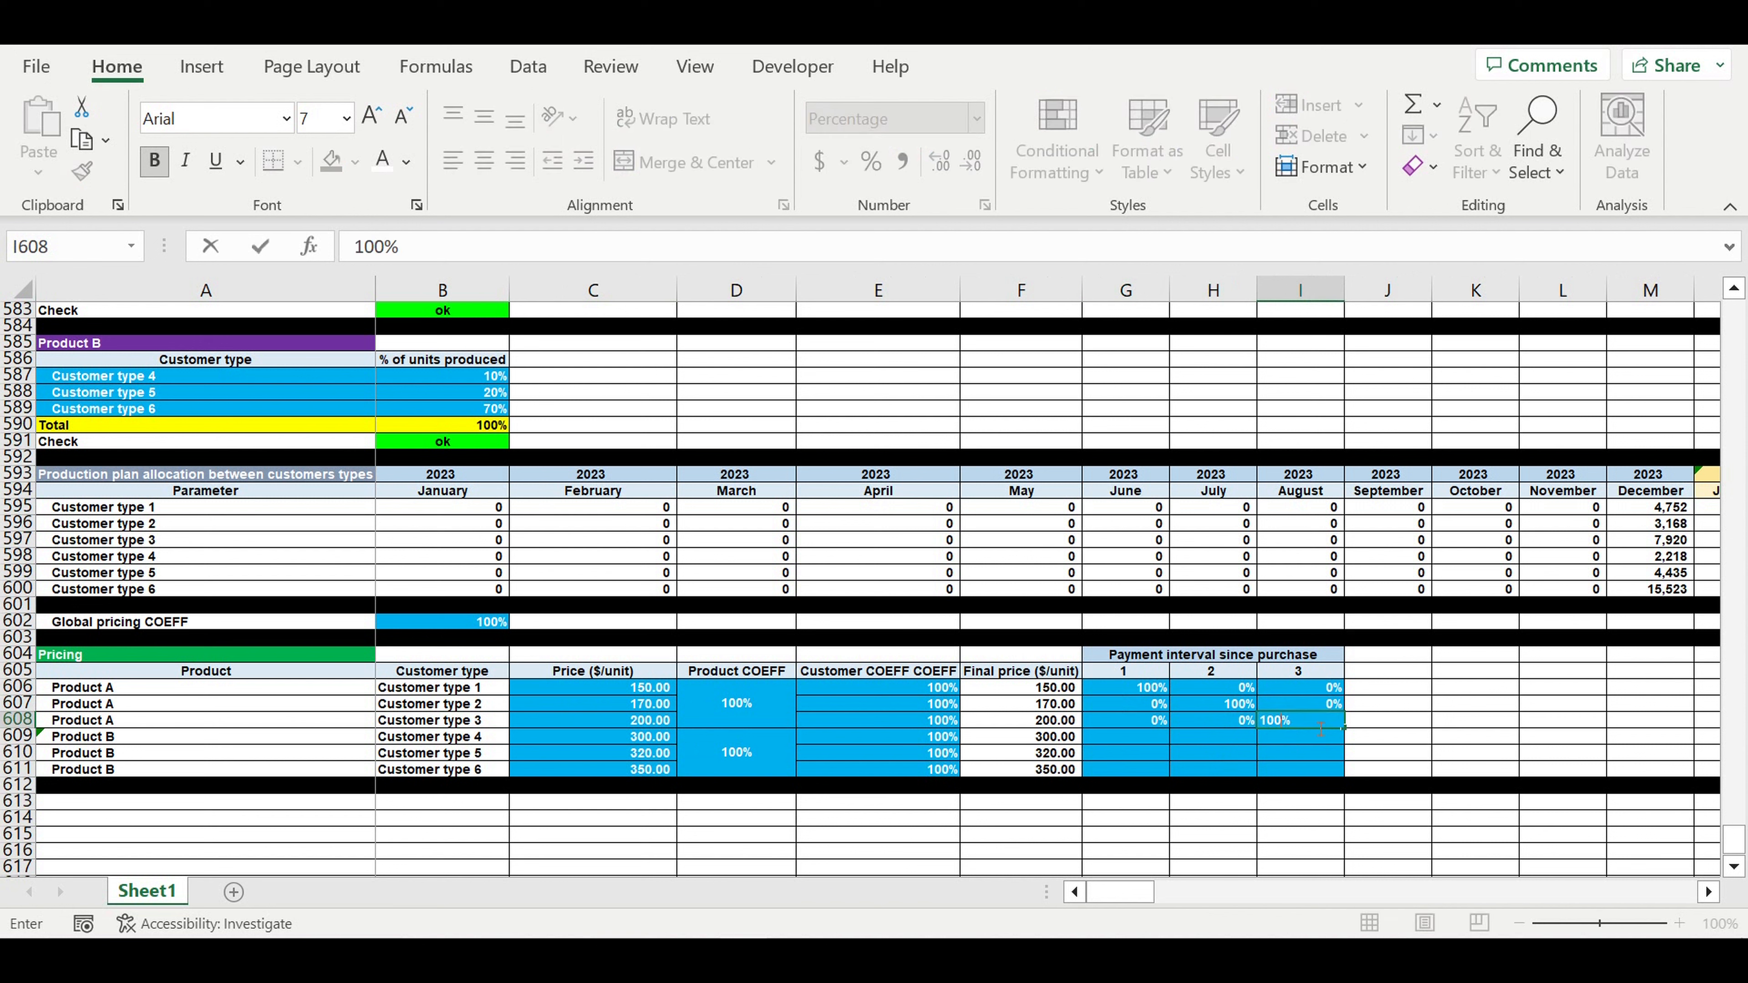
{"action": "key", "text": "Return"}
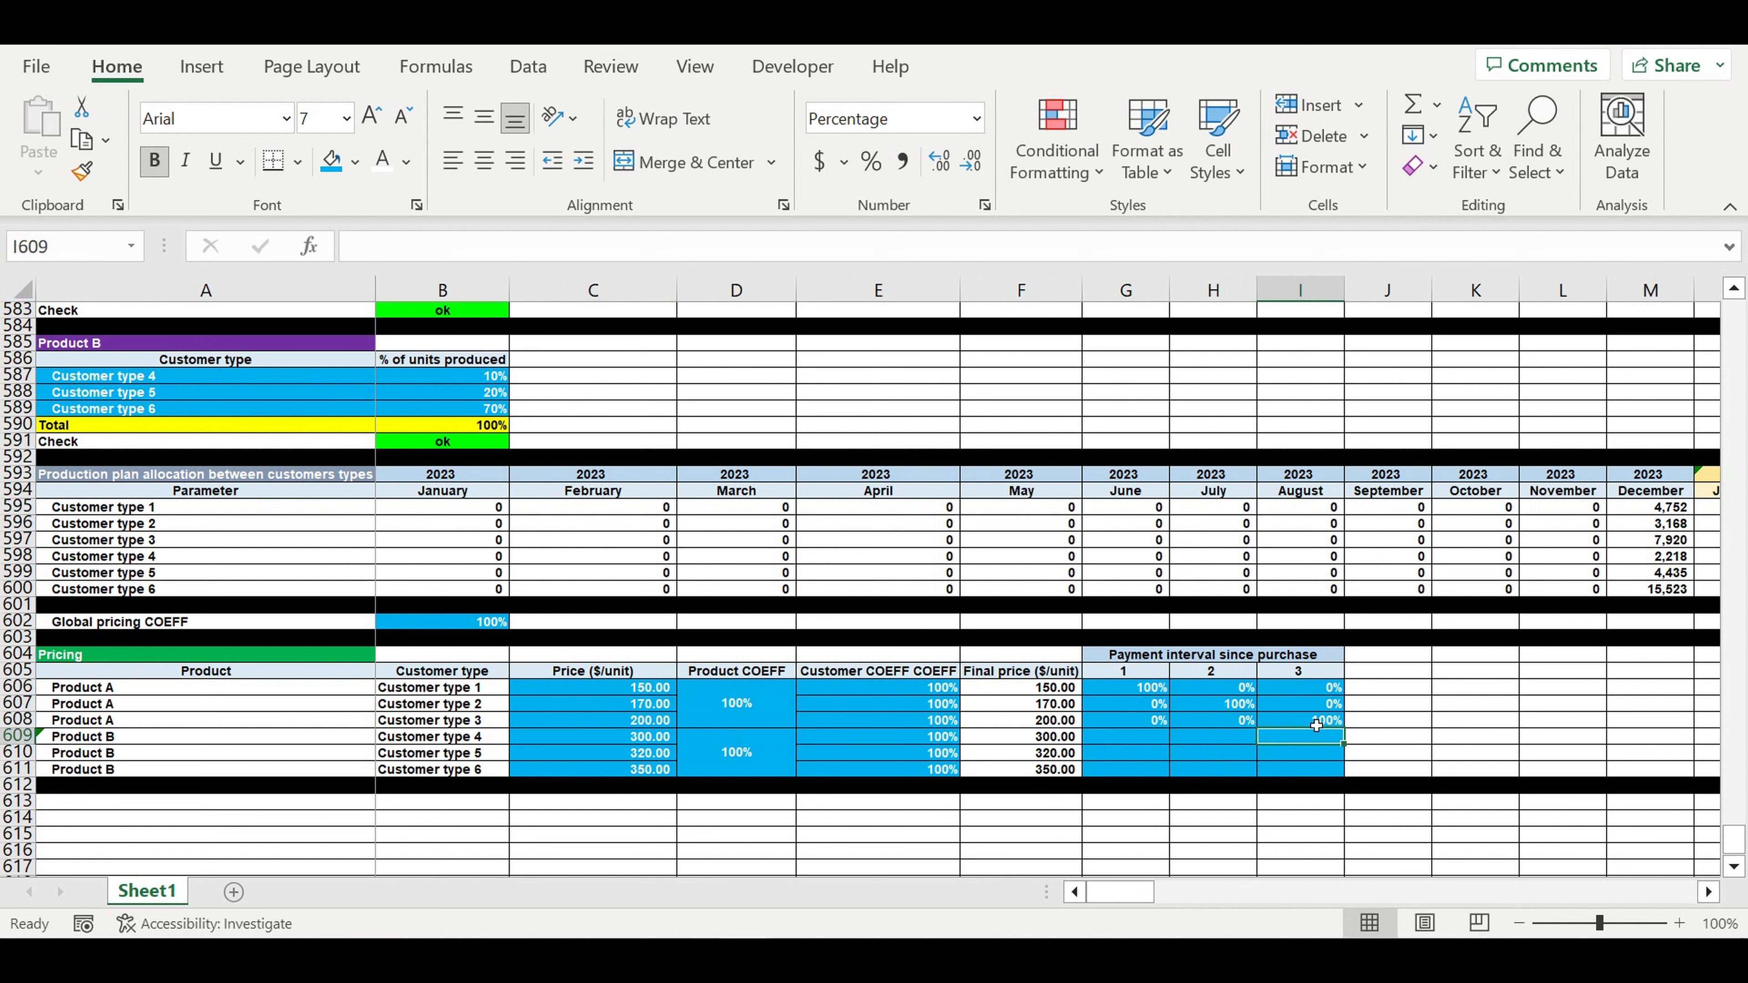
- Enter 30%, 70%, 0% for Customer type 4 in G609:I609
{"action": "left_click", "coordinate": [1135, 743]}
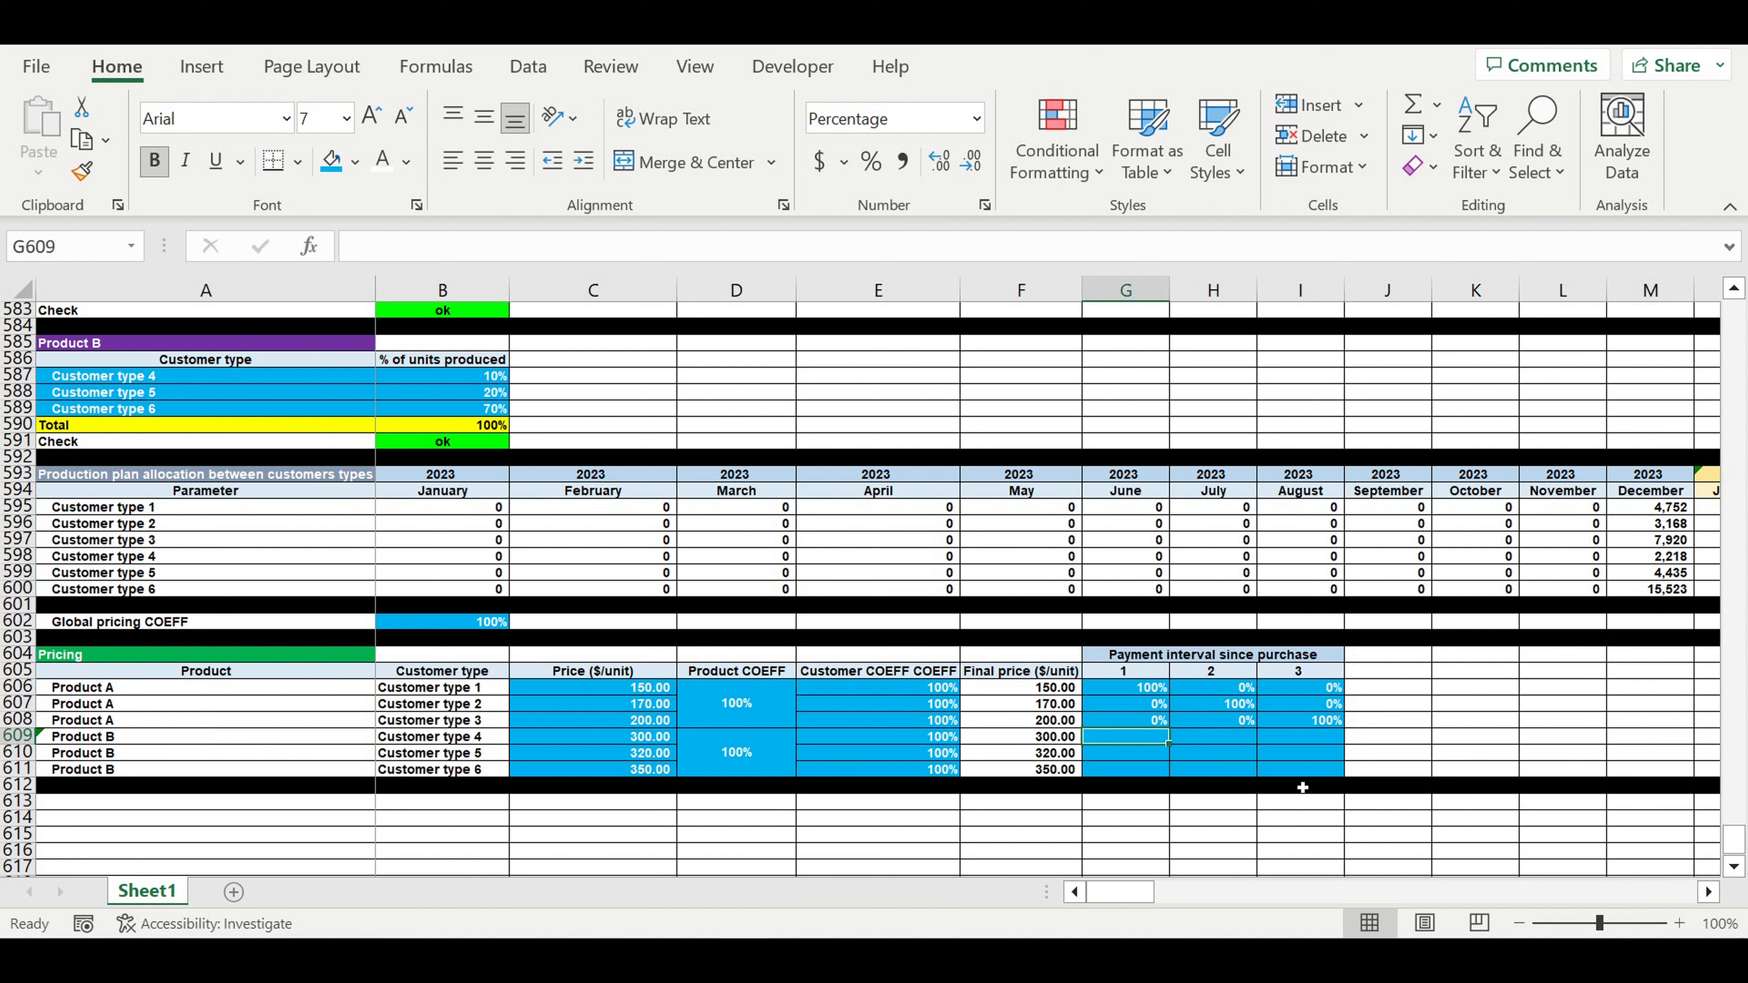
{"action": "type", "text": "30"}
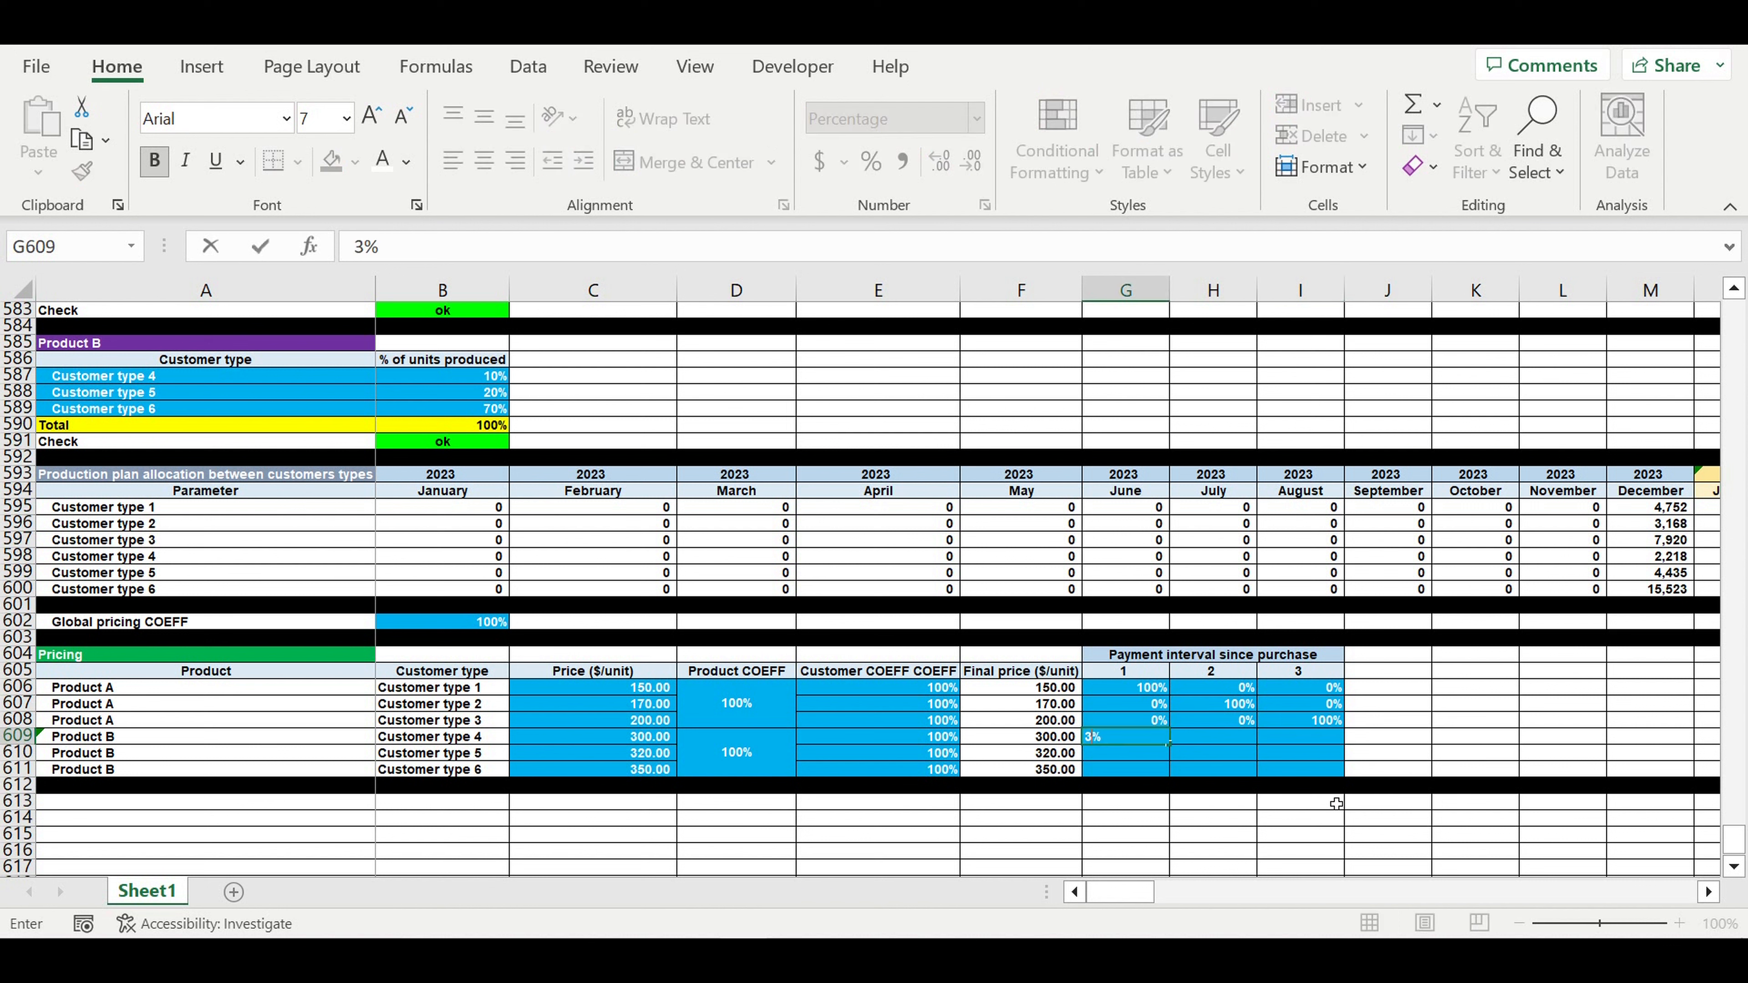
{"action": "key", "text": "Return"}
{"action": "left_click", "coordinate": [1137, 742]}
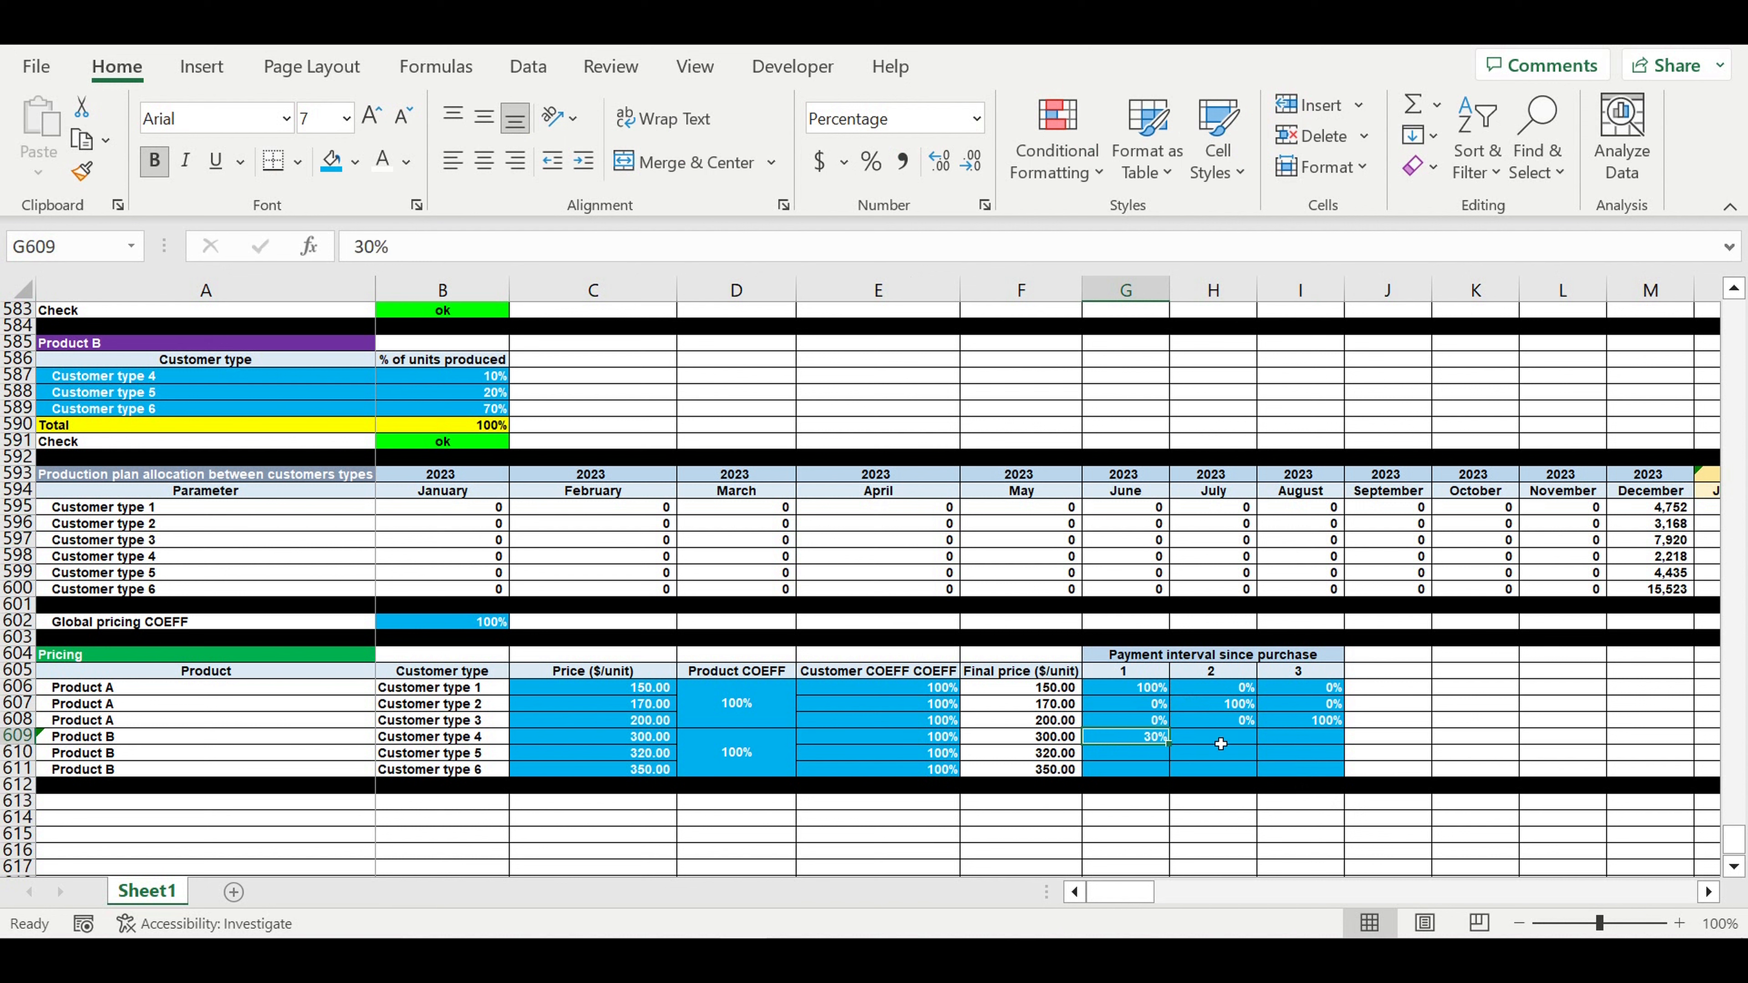
{"action": "left_click", "coordinate": [1218, 740]}
{"action": "type", "text": "70"}
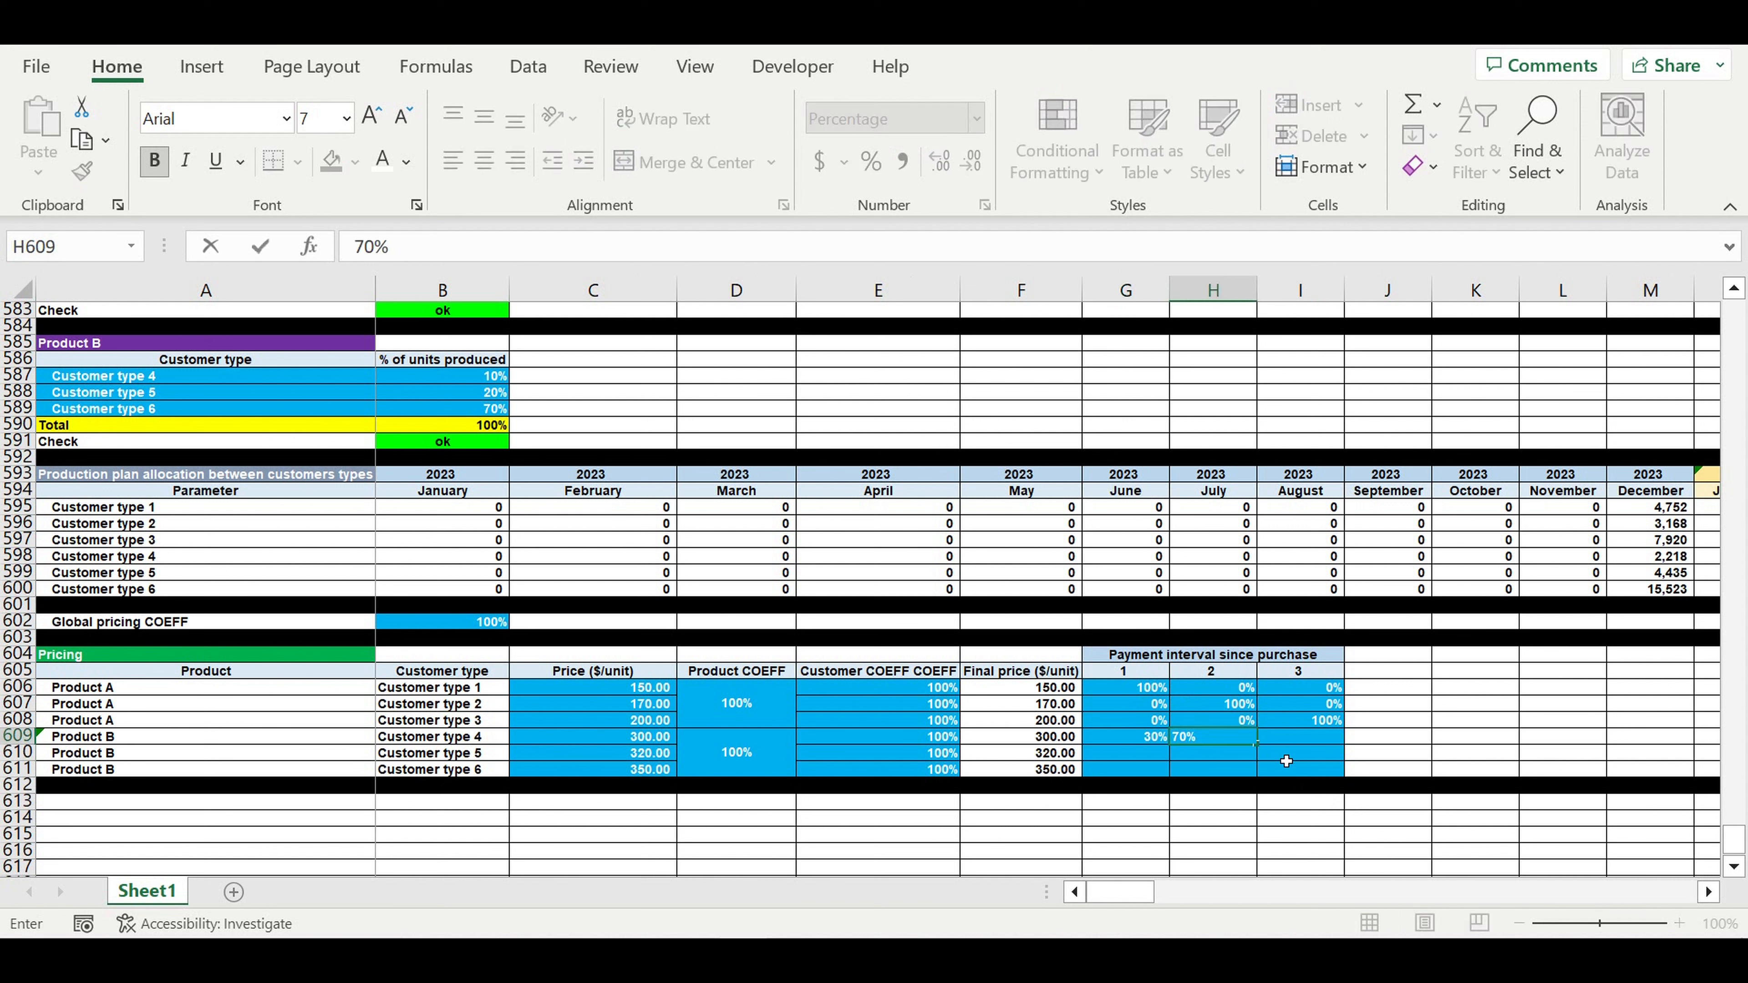
{"action": "key", "text": "Return"}
{"action": "left_click", "coordinate": [1328, 738]}
{"action": "type", "text": "0"}
{"action": "key", "text": "Return"}
- Enter 50%, 0%, 50% for Customer type 5 in G610:I610
{"action": "left_click", "coordinate": [1159, 755]}
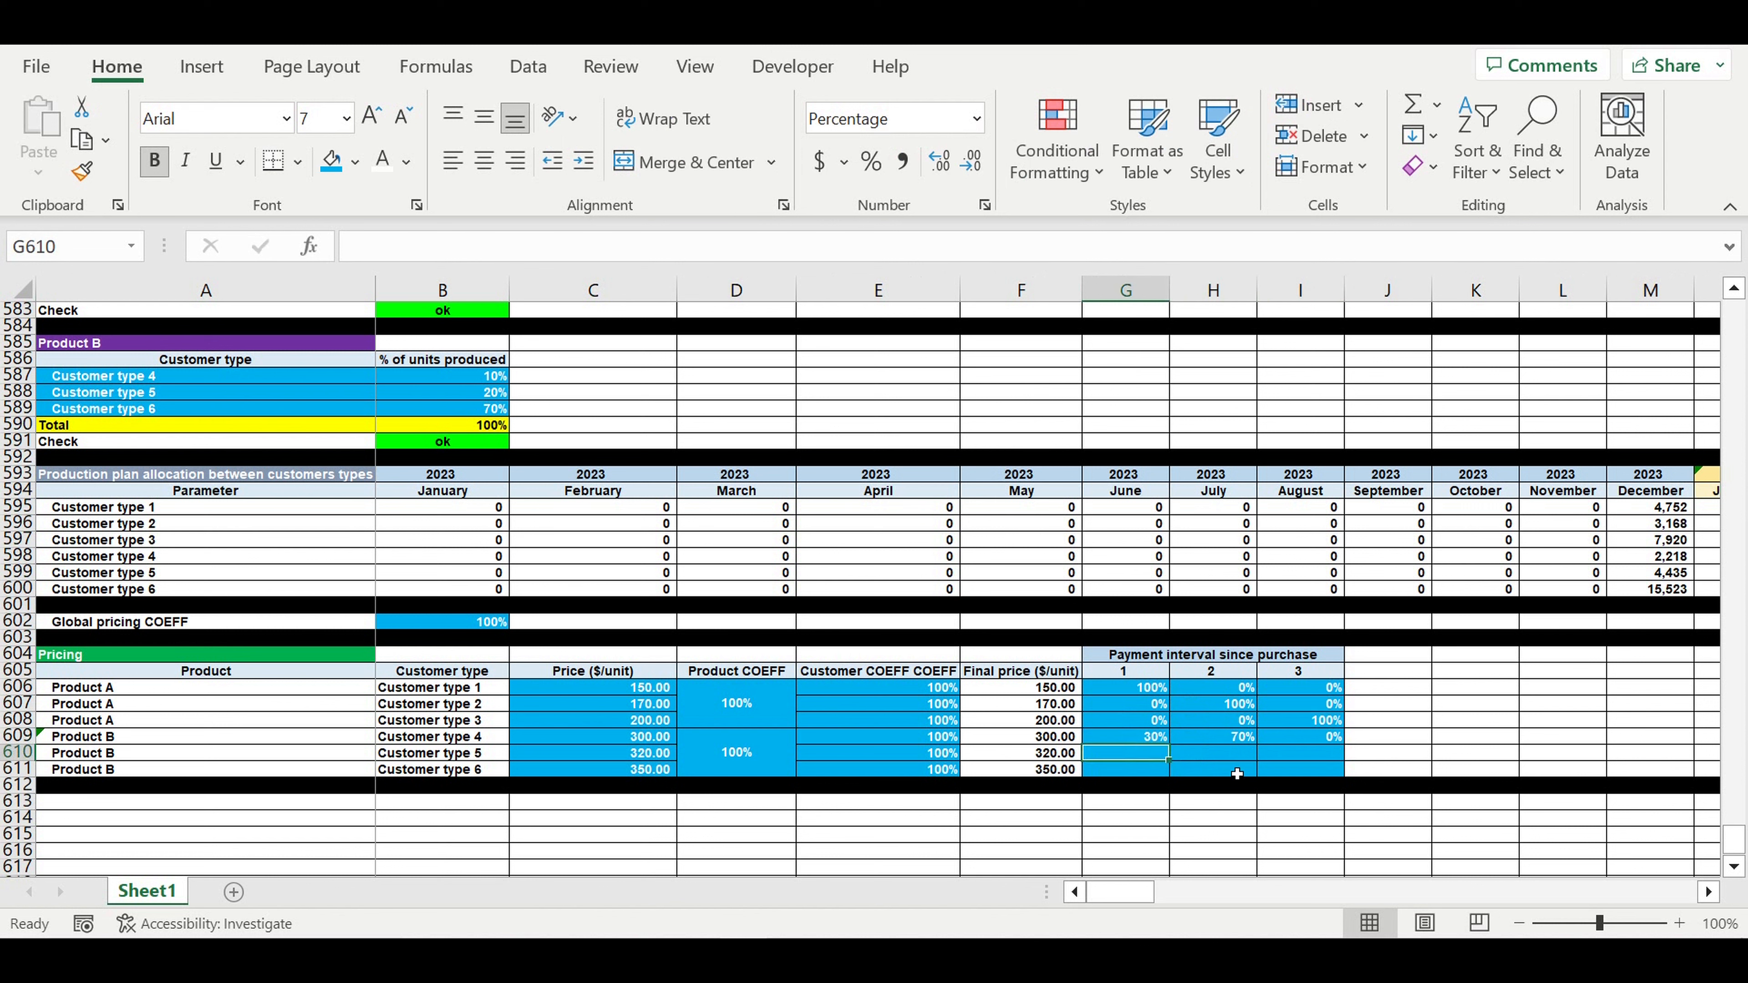
{"action": "type", "text": "50"}
{"action": "key", "text": "Return"}
{"action": "left_click", "coordinate": [1248, 755]}
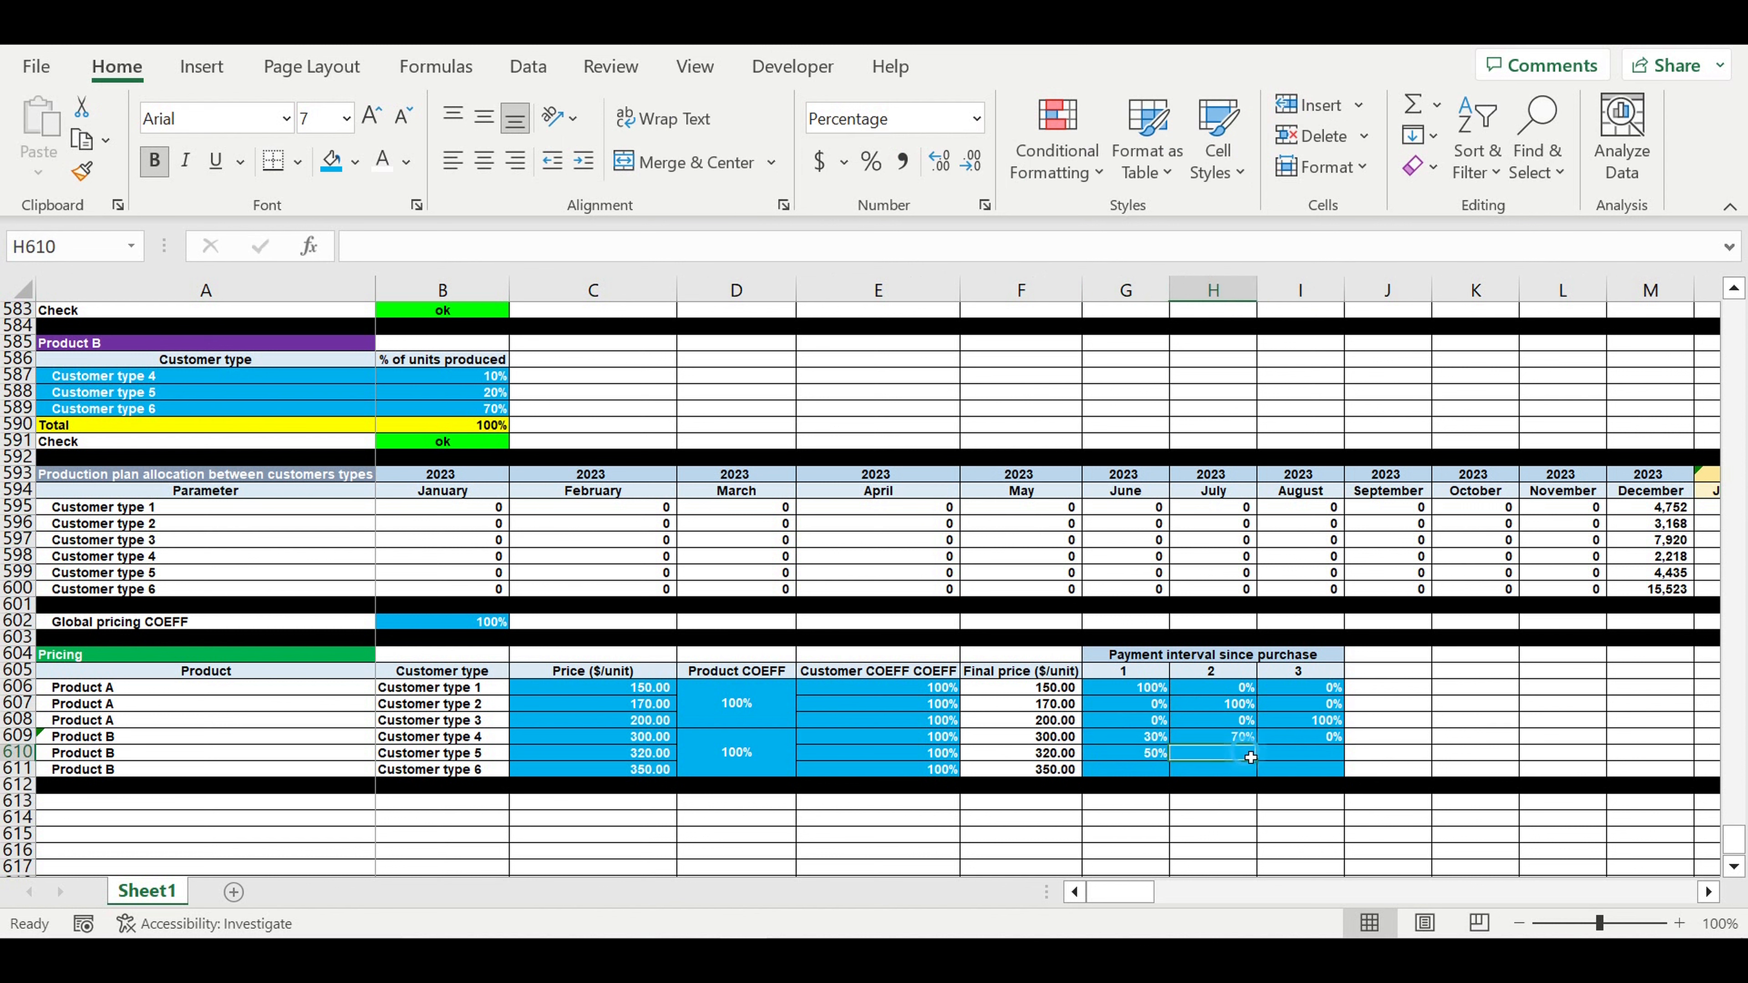
{"action": "type", "text": "0"}
{"action": "left_click", "coordinate": [1307, 758]}
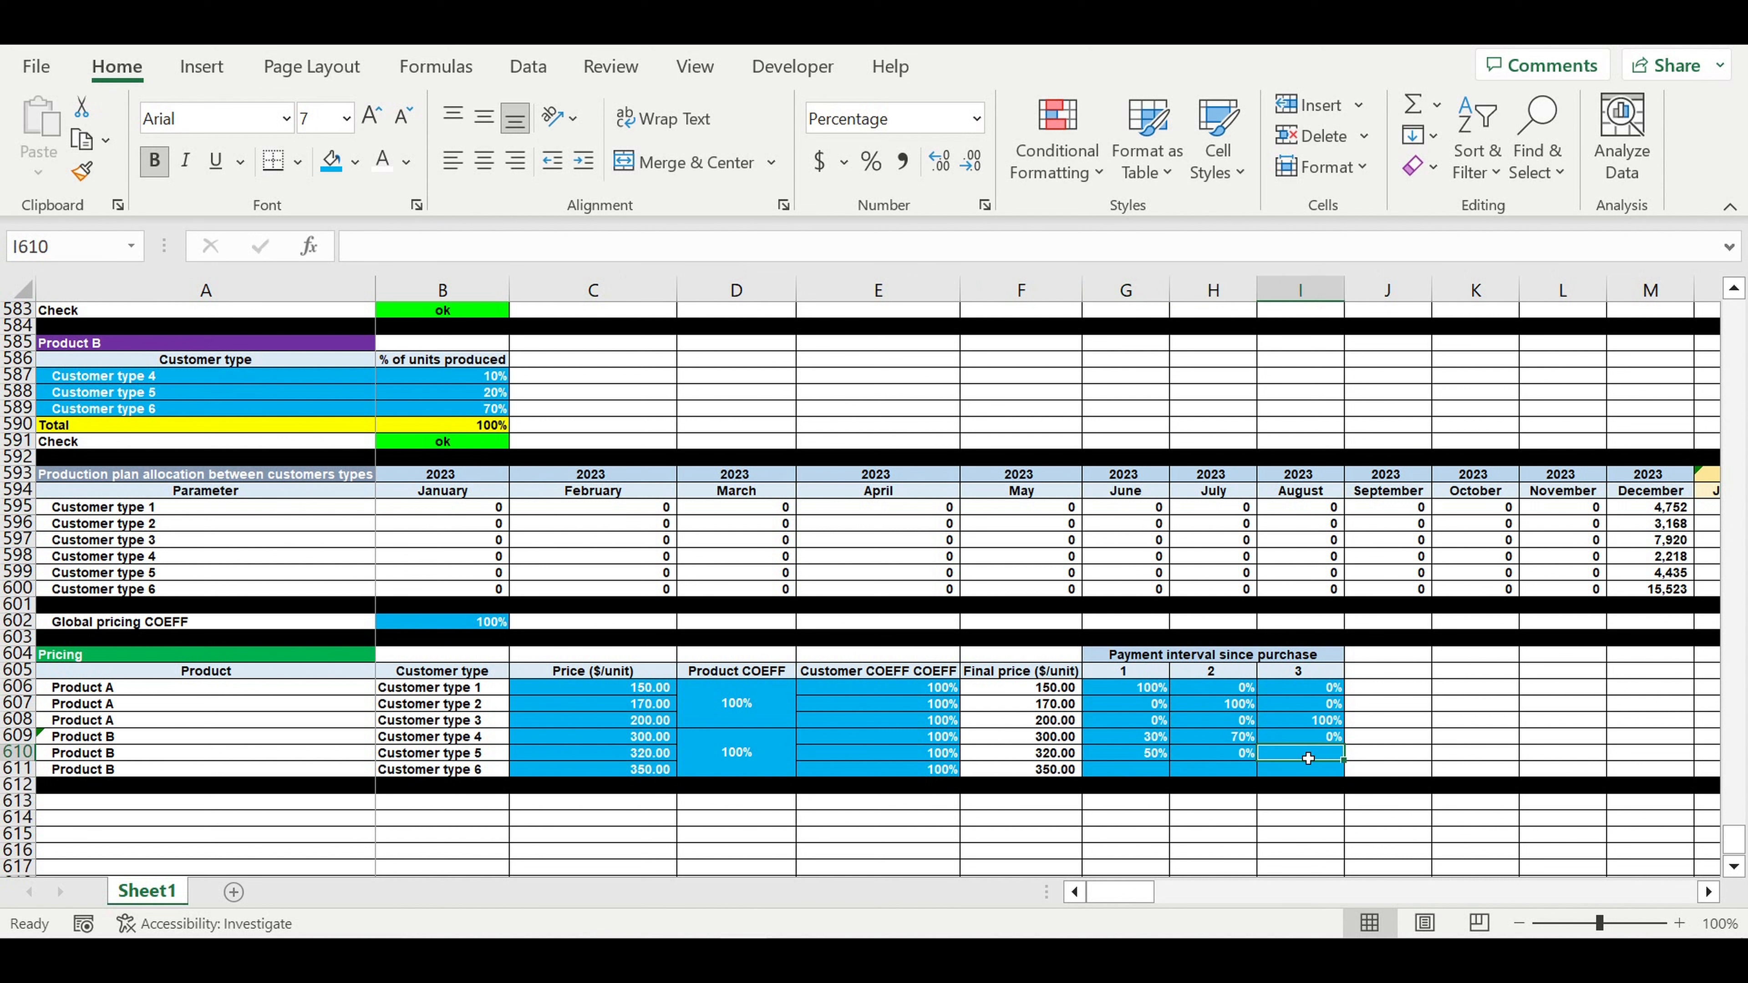
{"action": "type", "text": "50"}
{"action": "key", "text": "Return"}
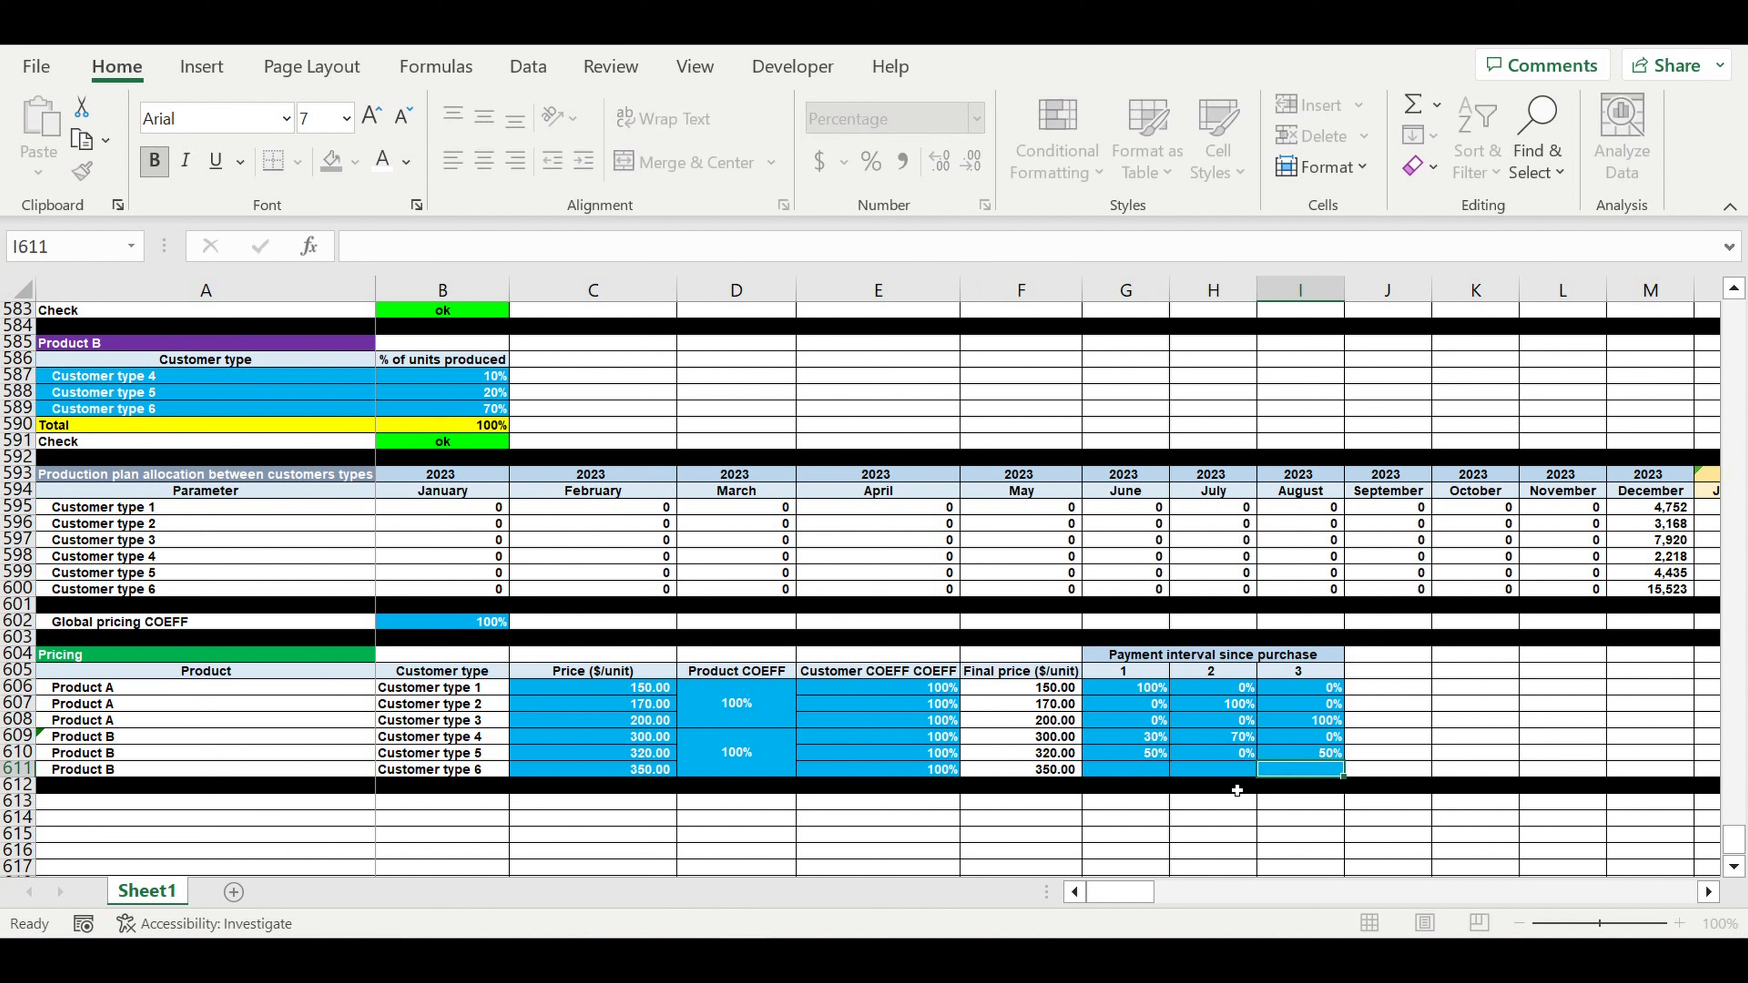
- Enter 10%, 0%, 90% for Customer type 6 in G611:I611
{"action": "left_click", "coordinate": [1158, 775]}
{"action": "type", "text": "10"}
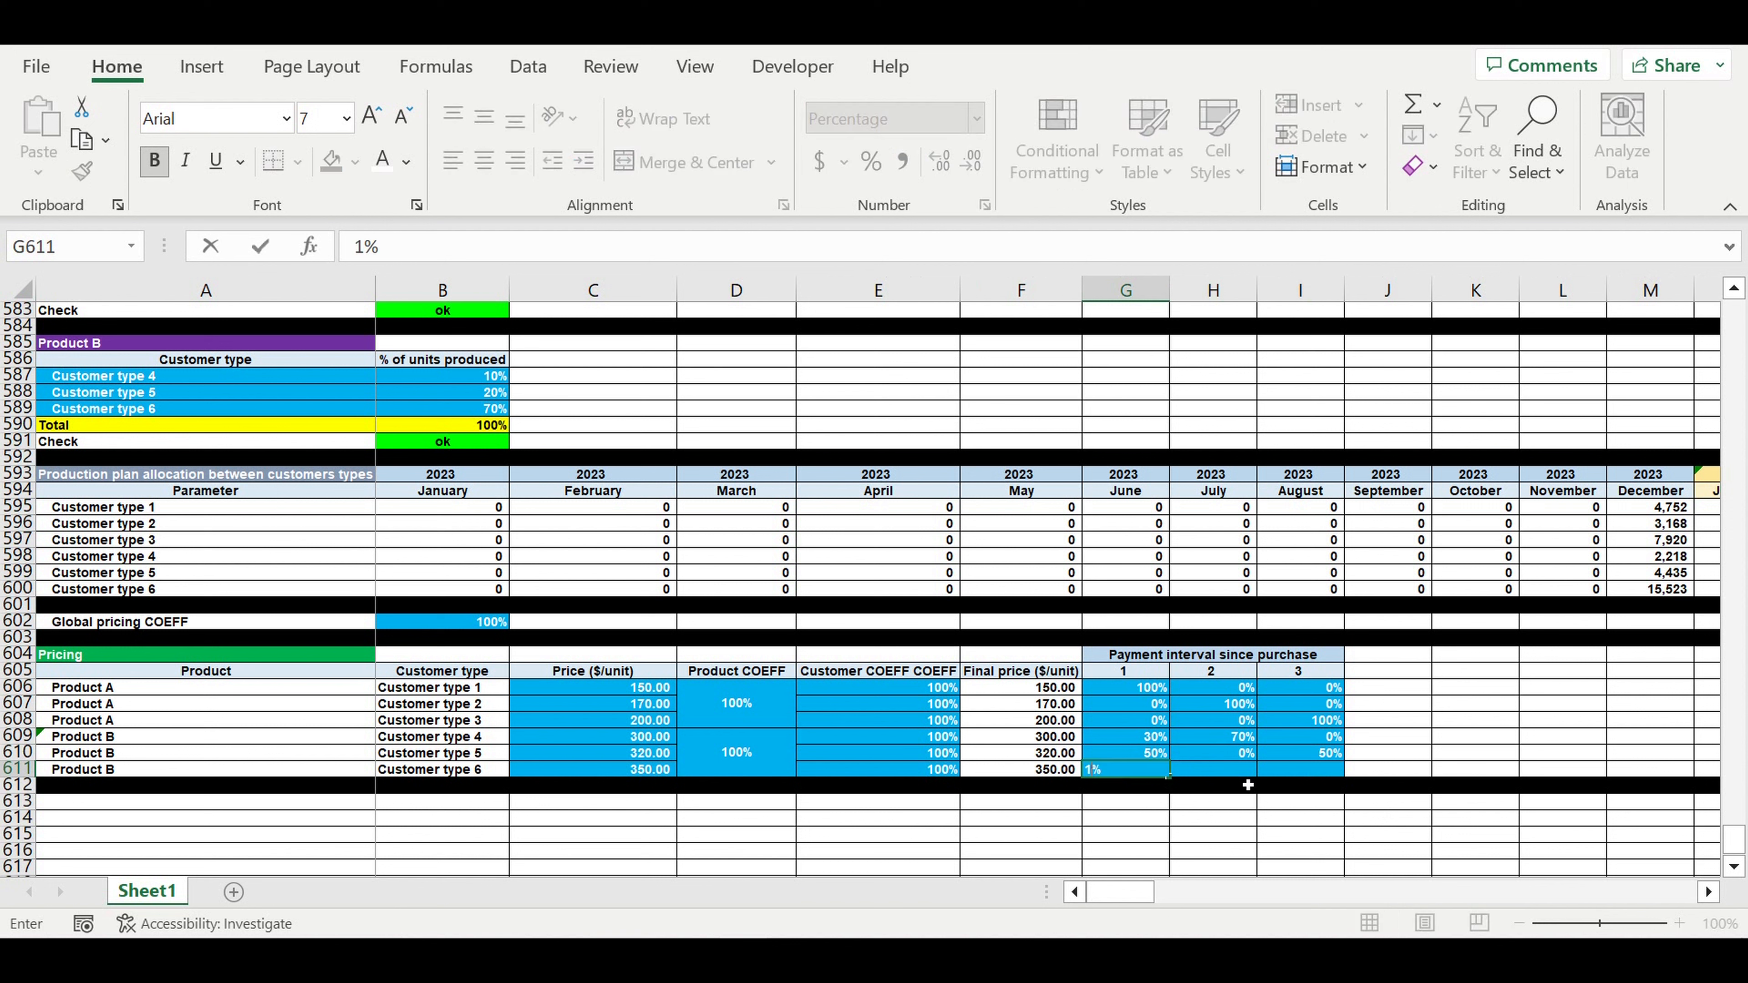
{"action": "key", "text": "Return"}
{"action": "left_click", "coordinate": [1237, 774]}
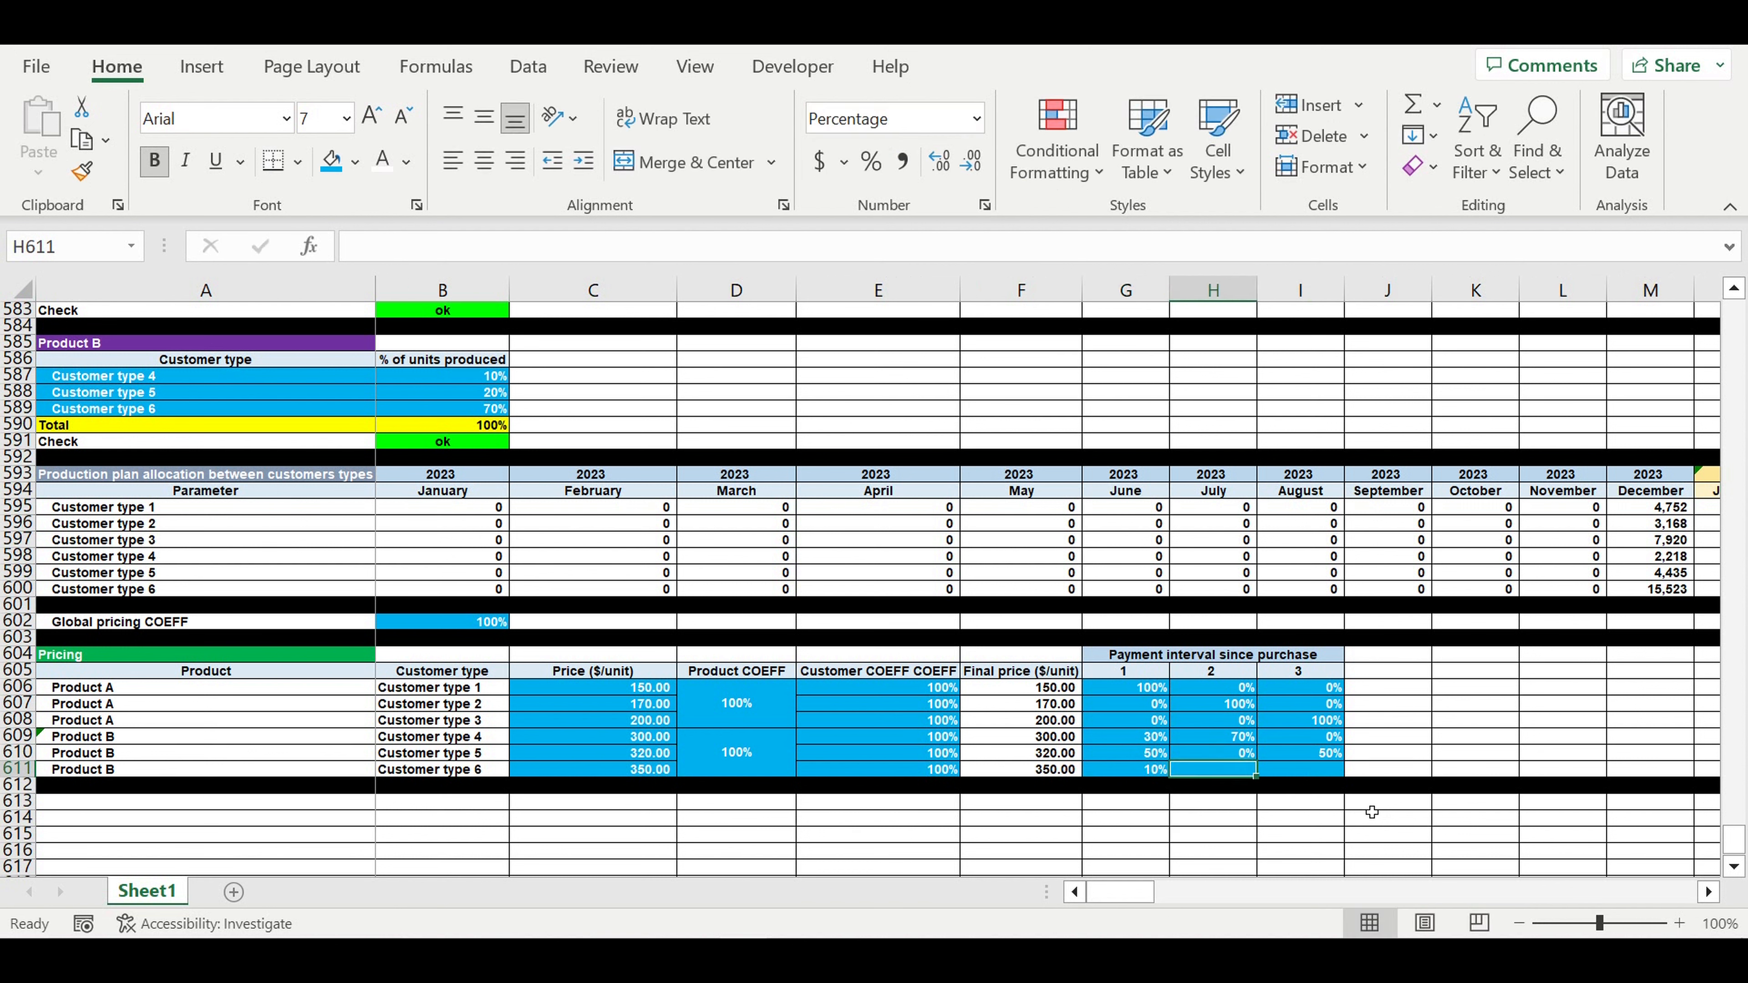
{"action": "type", "text": "0"}
{"action": "key", "text": "Return"}
{"action": "left_click", "coordinate": [1323, 774]}
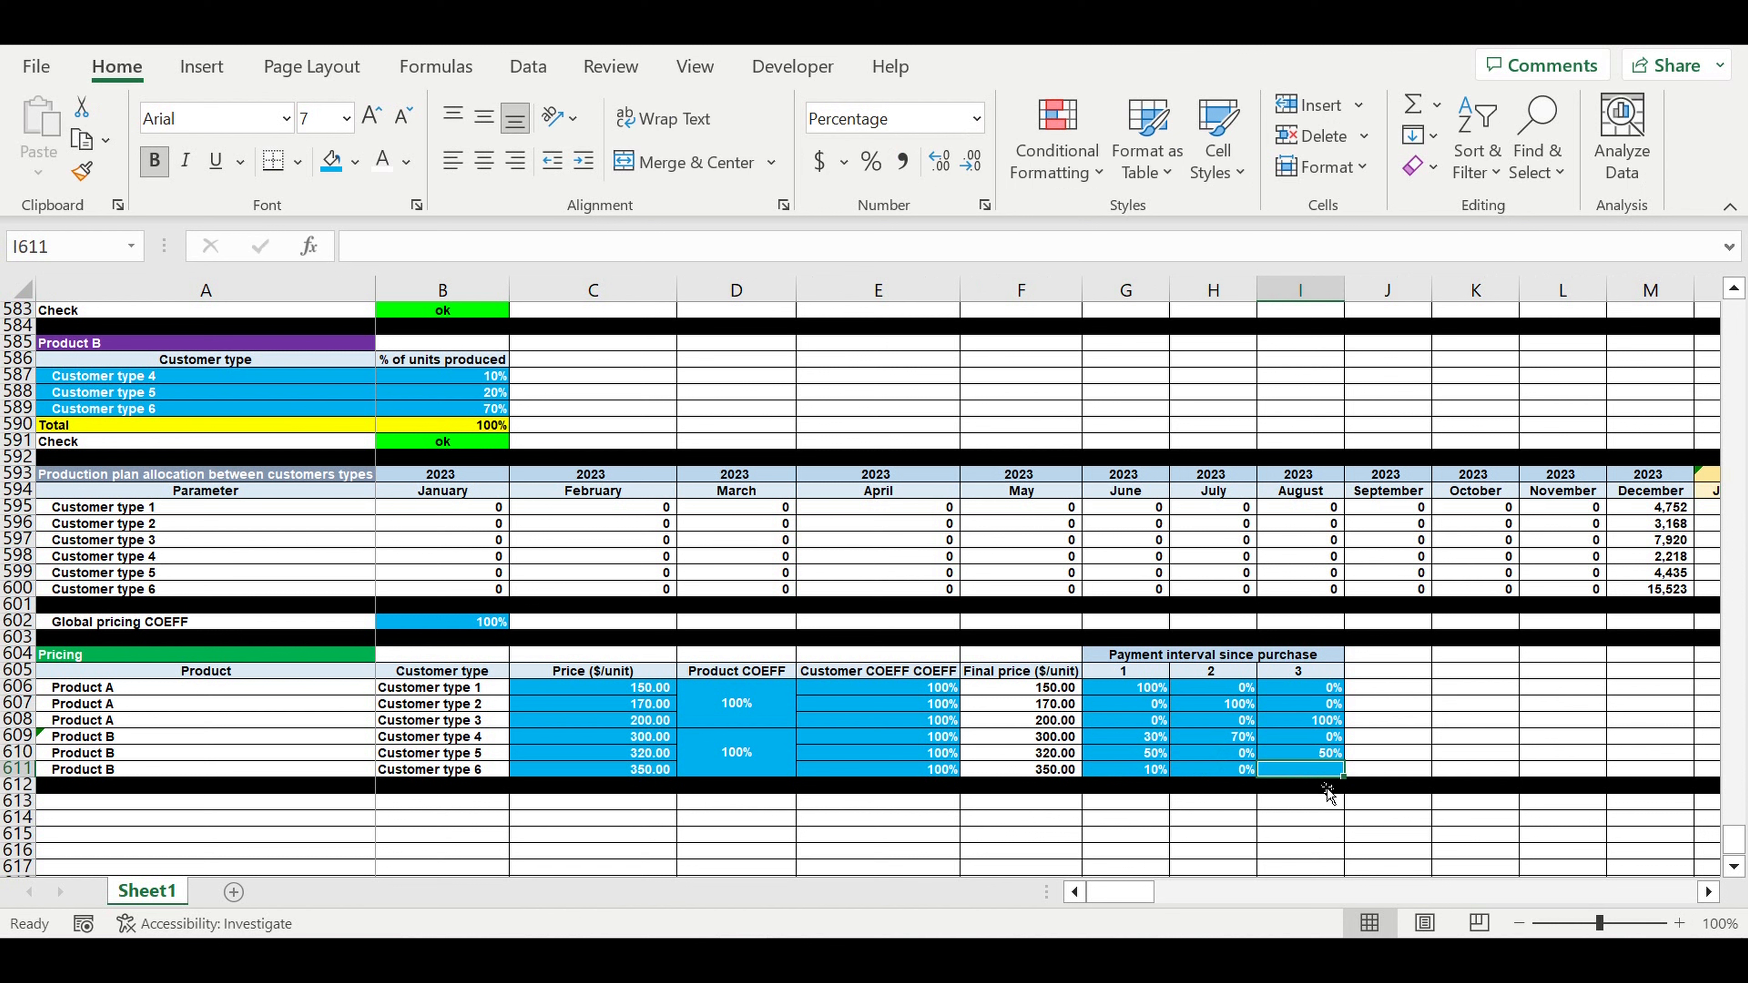
{"action": "type", "text": "90"}
{"action": "key", "text": "Return"}
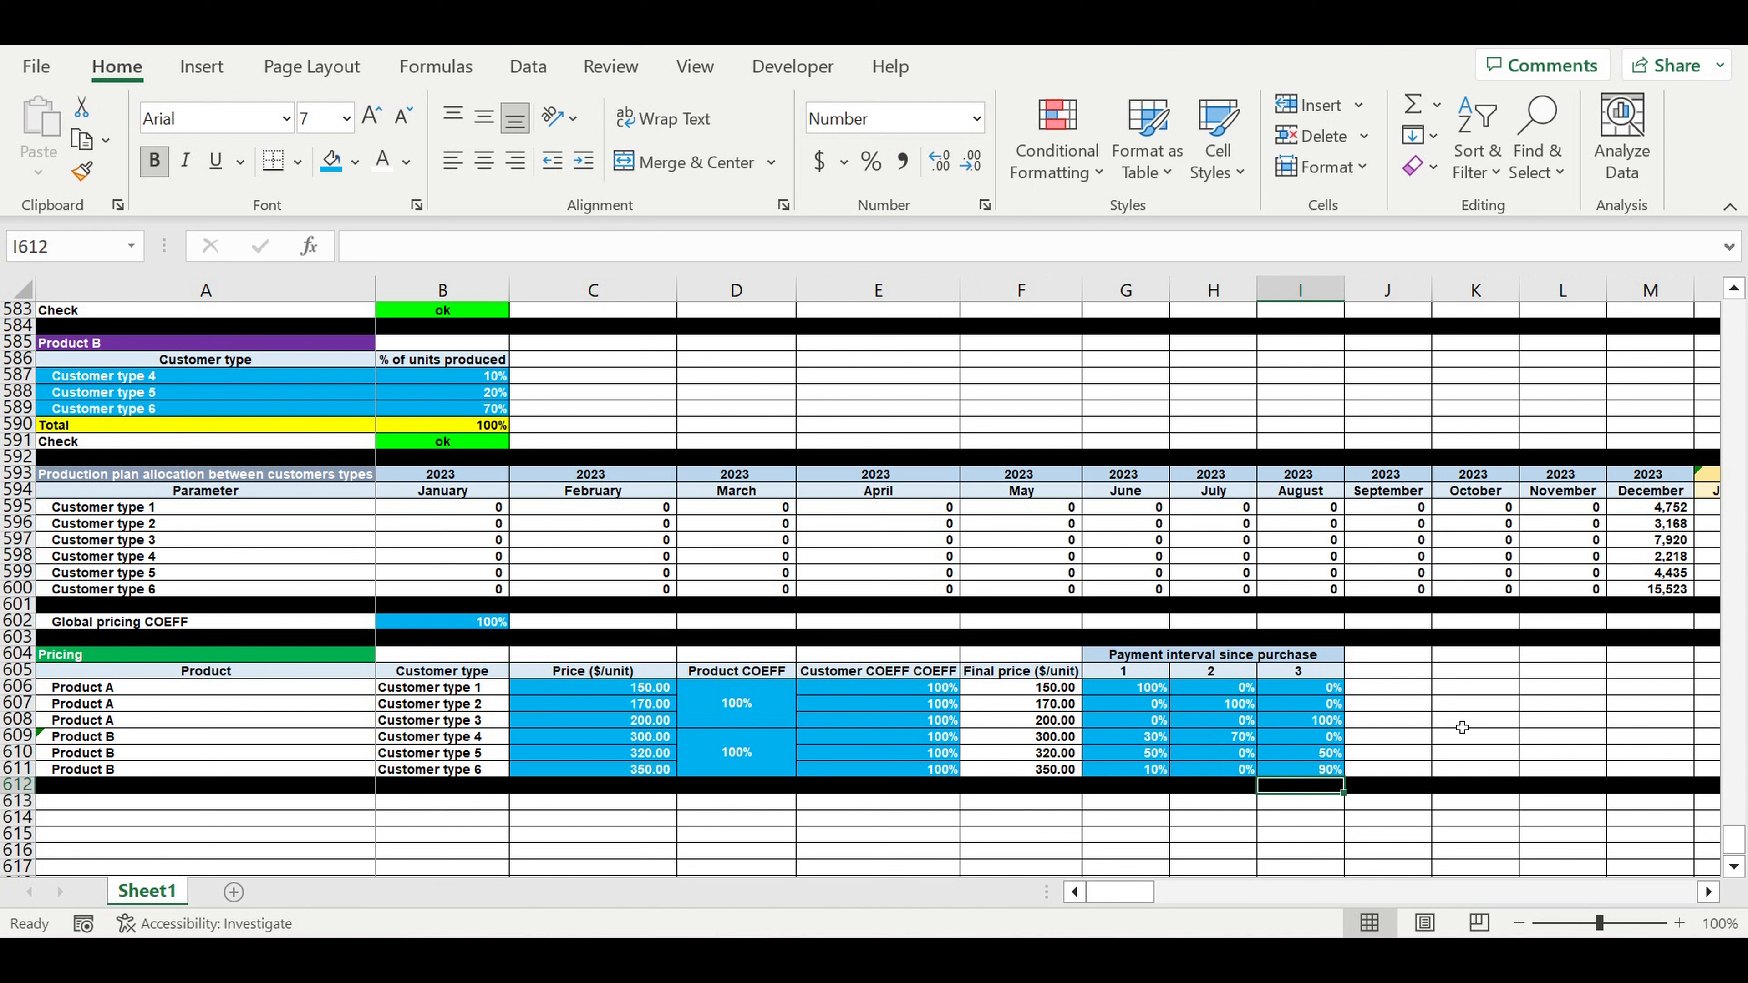
{"action": "left_click", "coordinate": [1457, 721]}
- Extend the header into J605, label it 'Totsl payment', and autofit column J
{"action": "left_click", "coordinate": [1325, 672]}
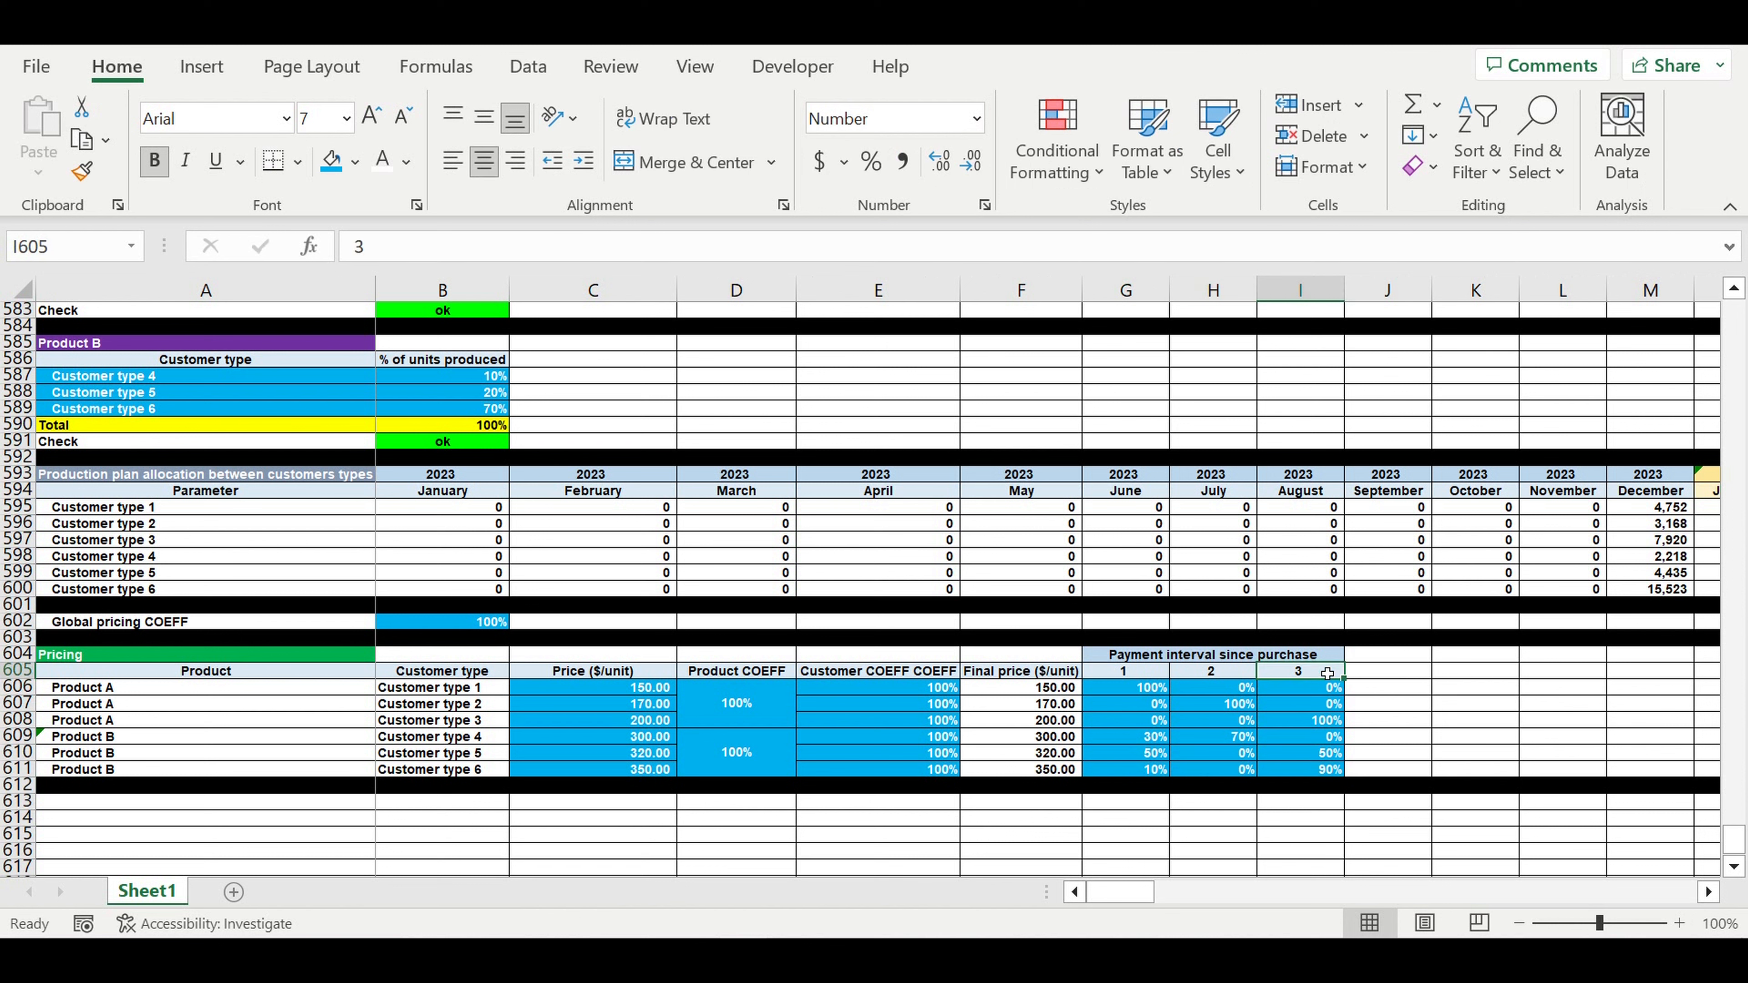
{"action": "left_click_drag", "start_coordinate": [1343, 679], "coordinate": [1417, 678]}
{"action": "left_click", "coordinate": [1407, 676]}
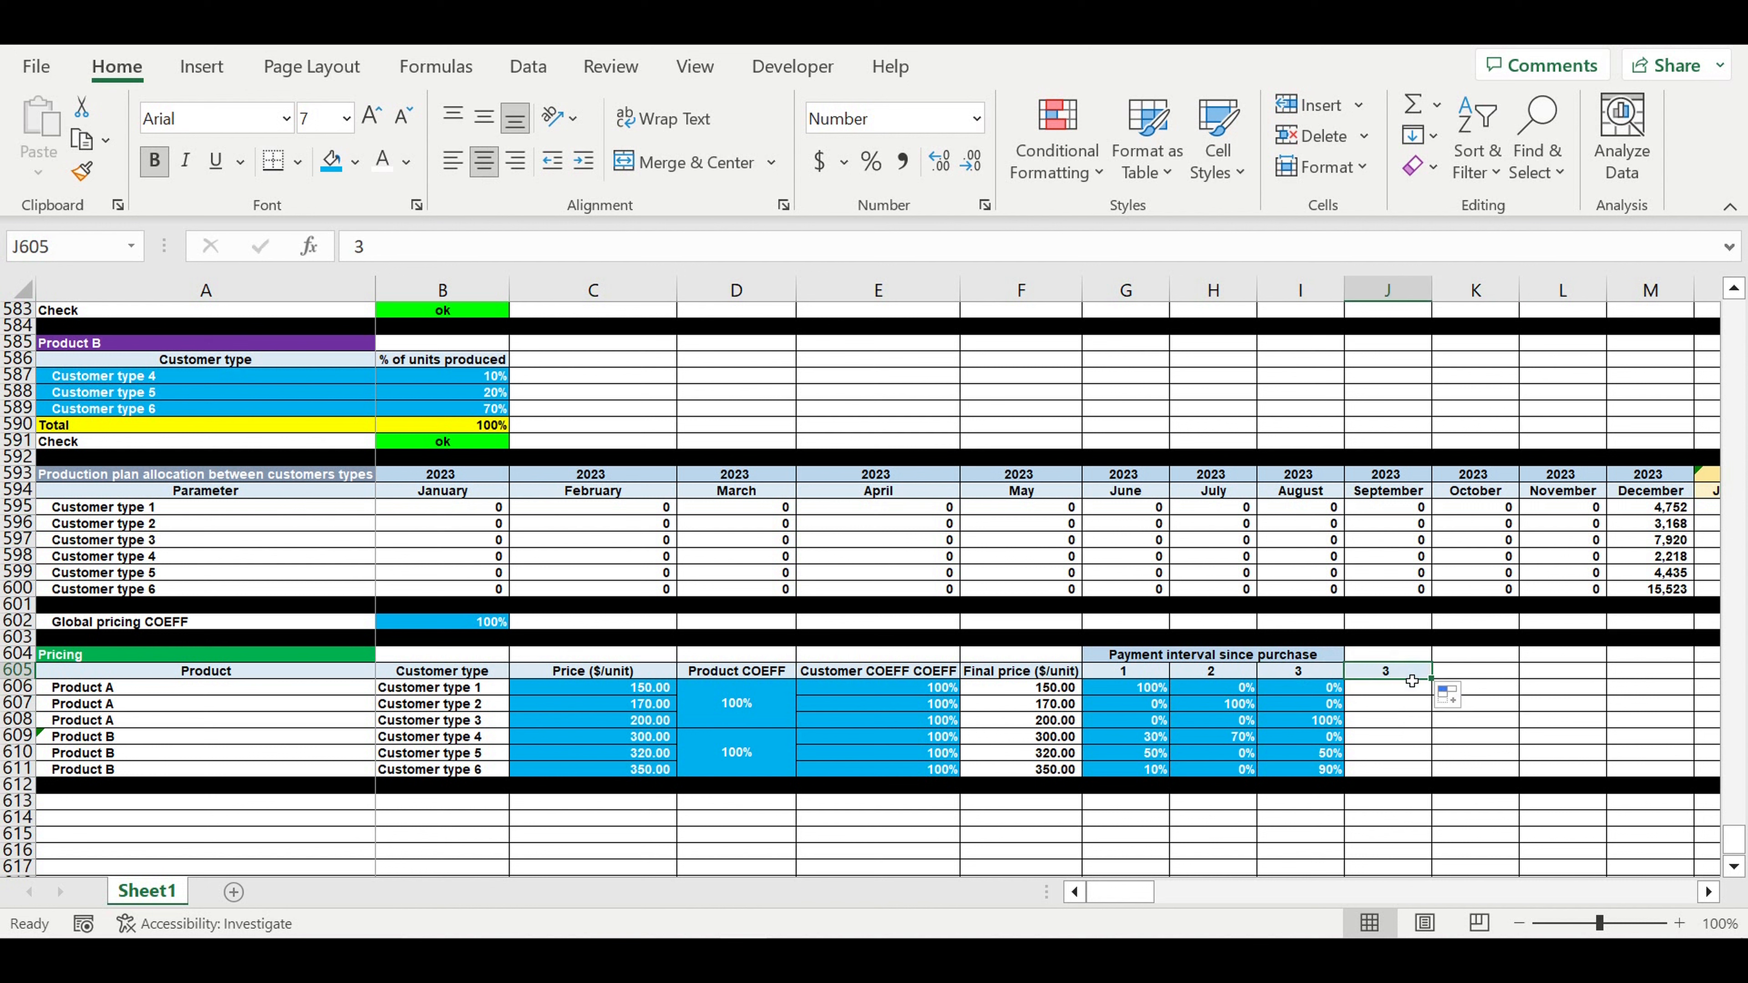
{"action": "left_click", "coordinate": [1411, 681]}
{"action": "type", "text": "Totsl payment"}
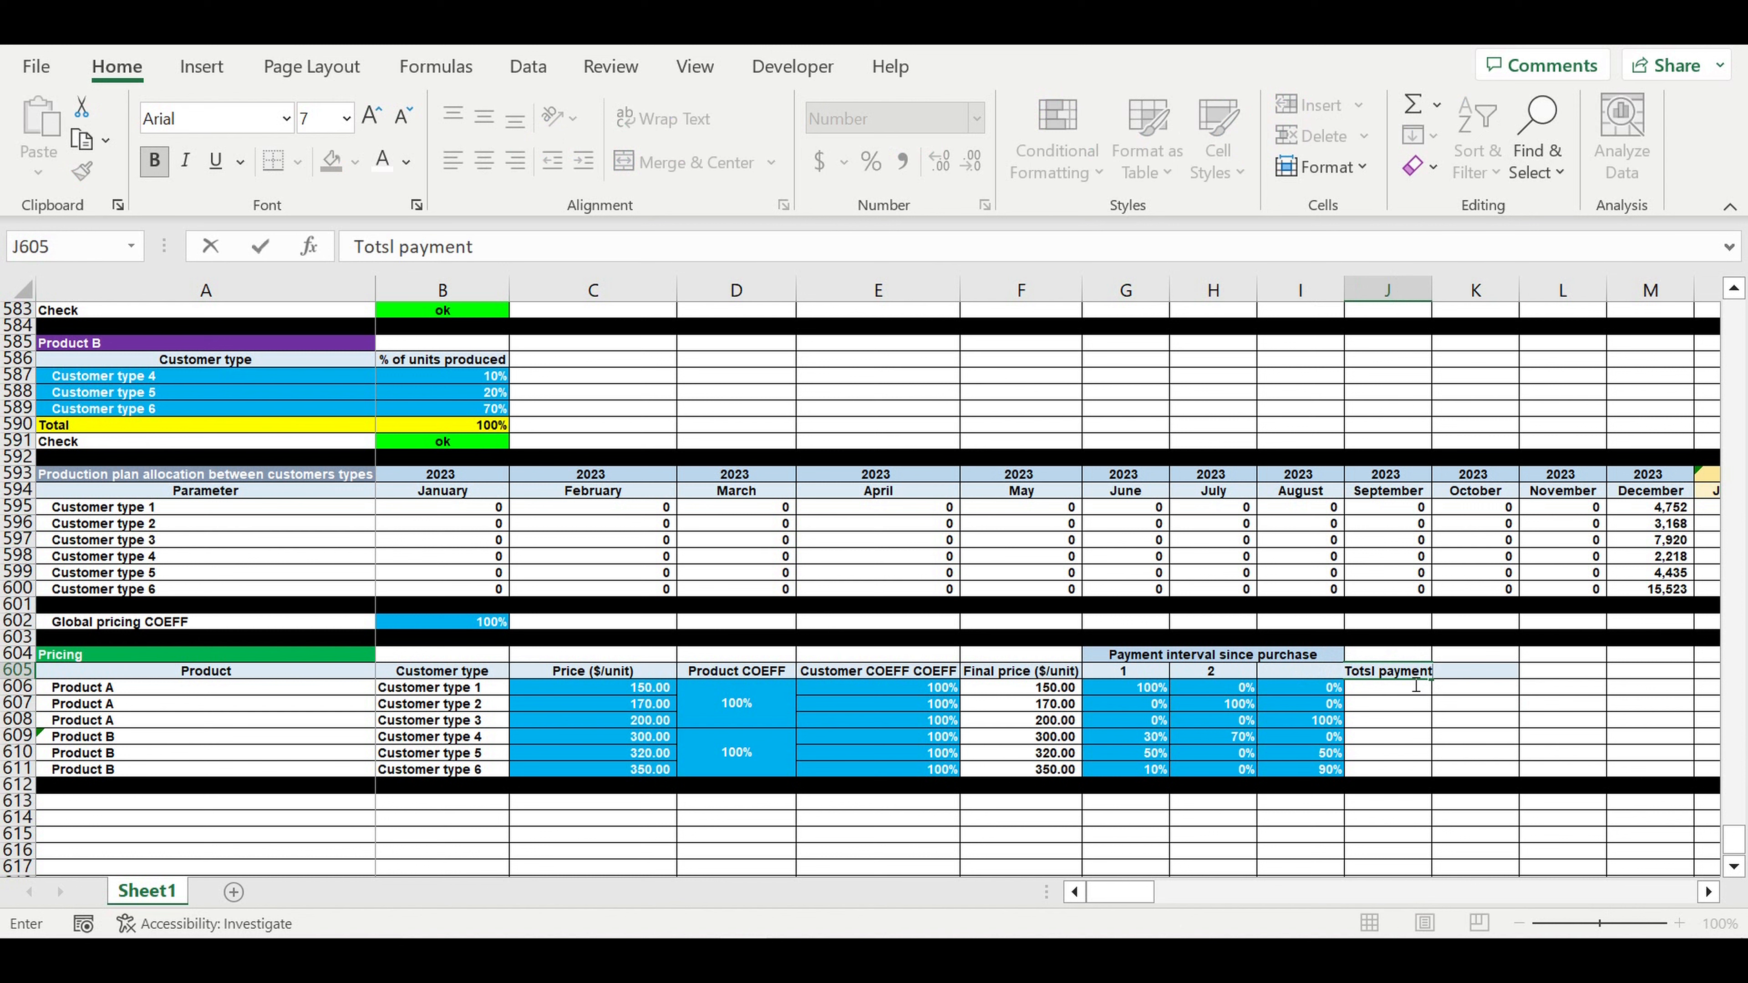
{"action": "key", "text": "Return"}
{"action": "double_click", "coordinate": [1435, 298]}
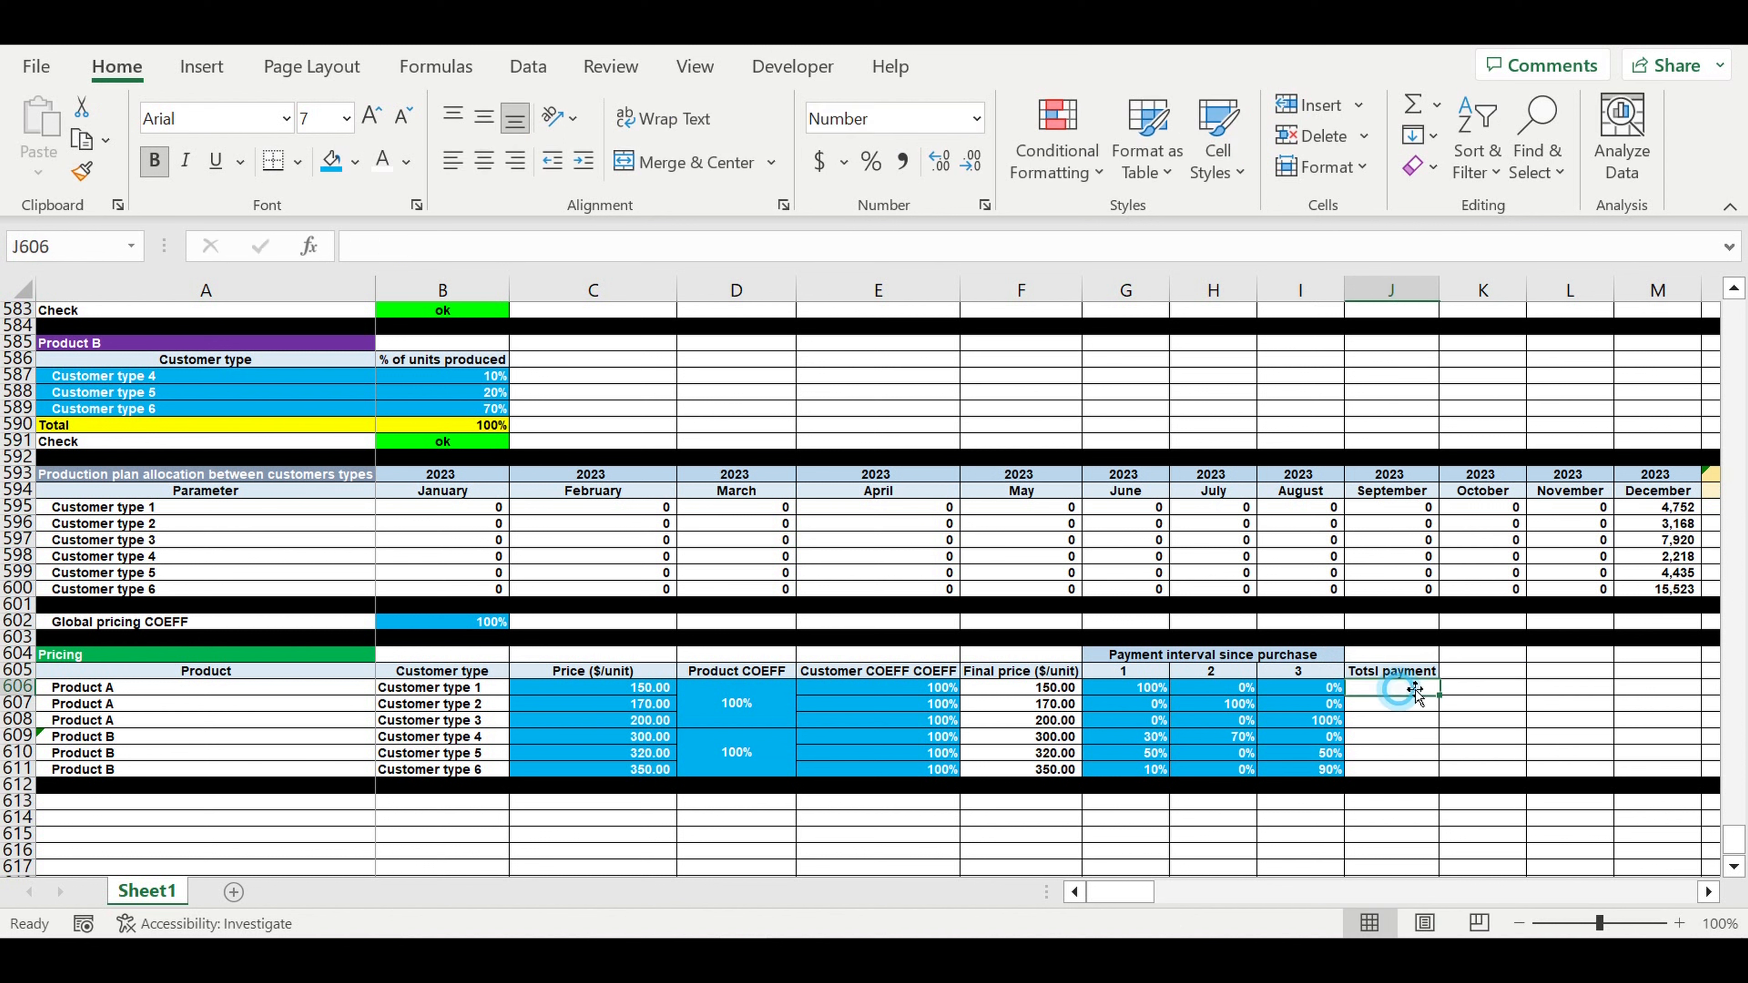
- AutoSum G606:I606 into J606 as a percentage and fill it down to J611
{"action": "left_click", "coordinate": [1413, 105]}
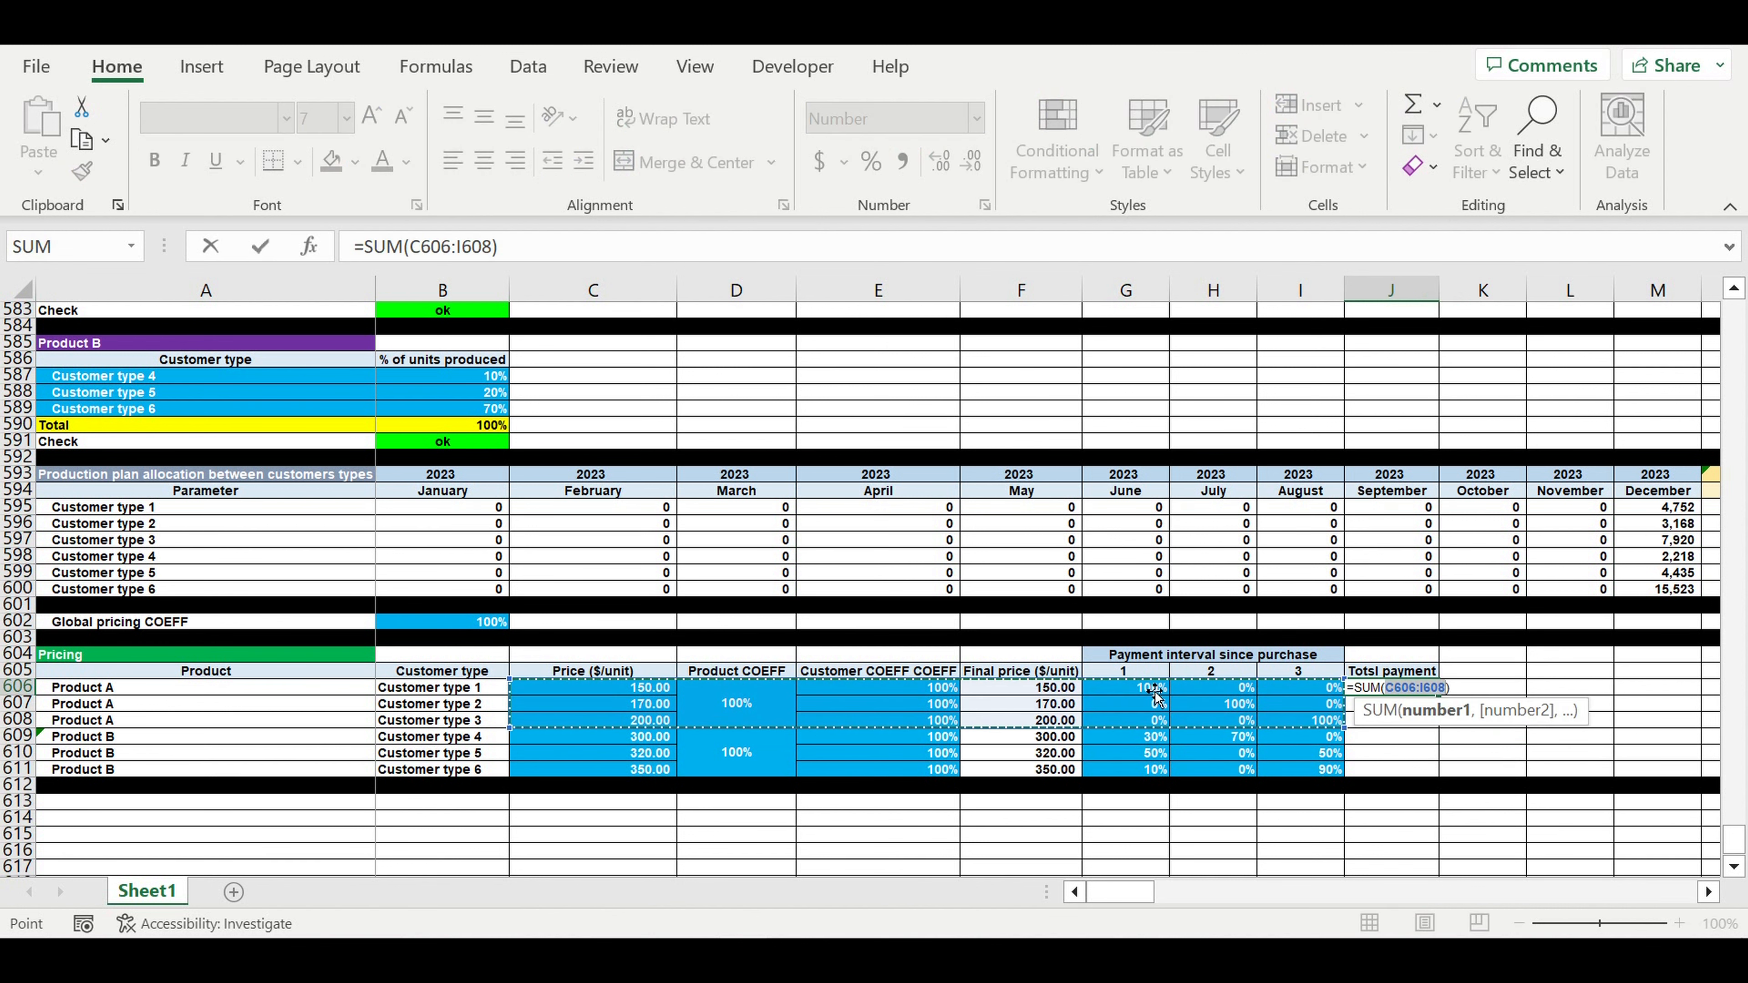
{"action": "left_click_drag", "start_coordinate": [1132, 688], "coordinate": [1295, 692]}
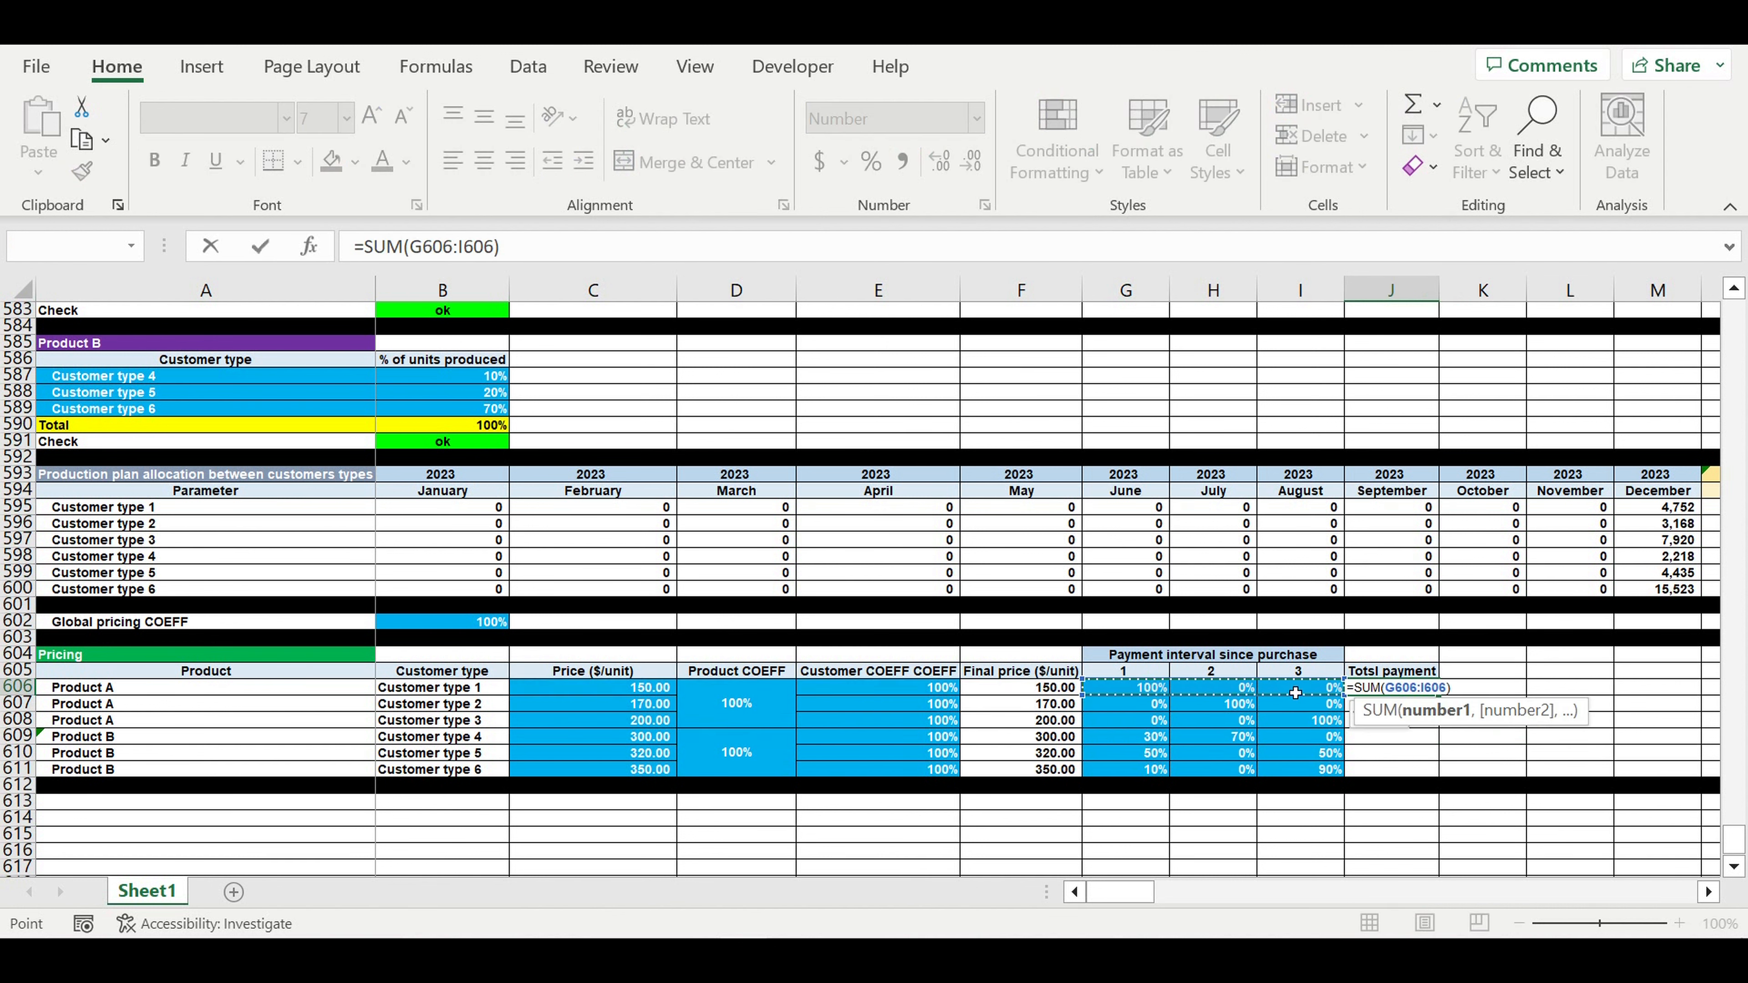
{"action": "key", "text": "Return"}
{"action": "key", "text": "Up"}
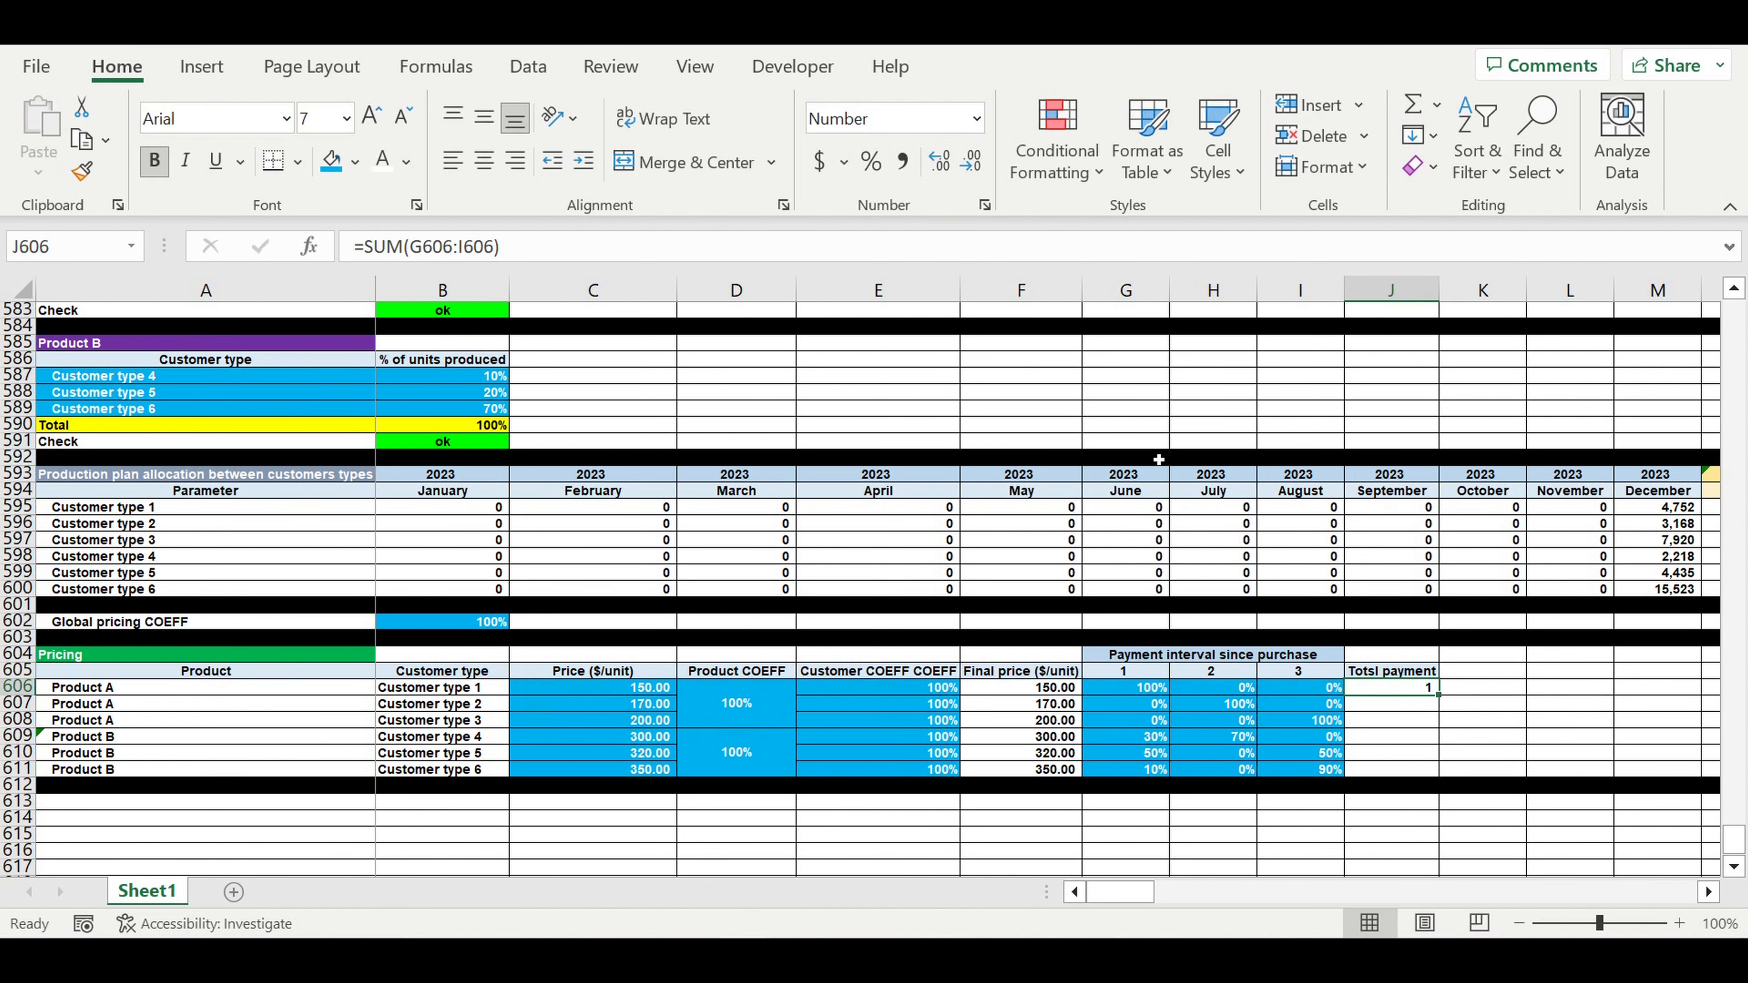
{"action": "left_click", "coordinate": [871, 162]}
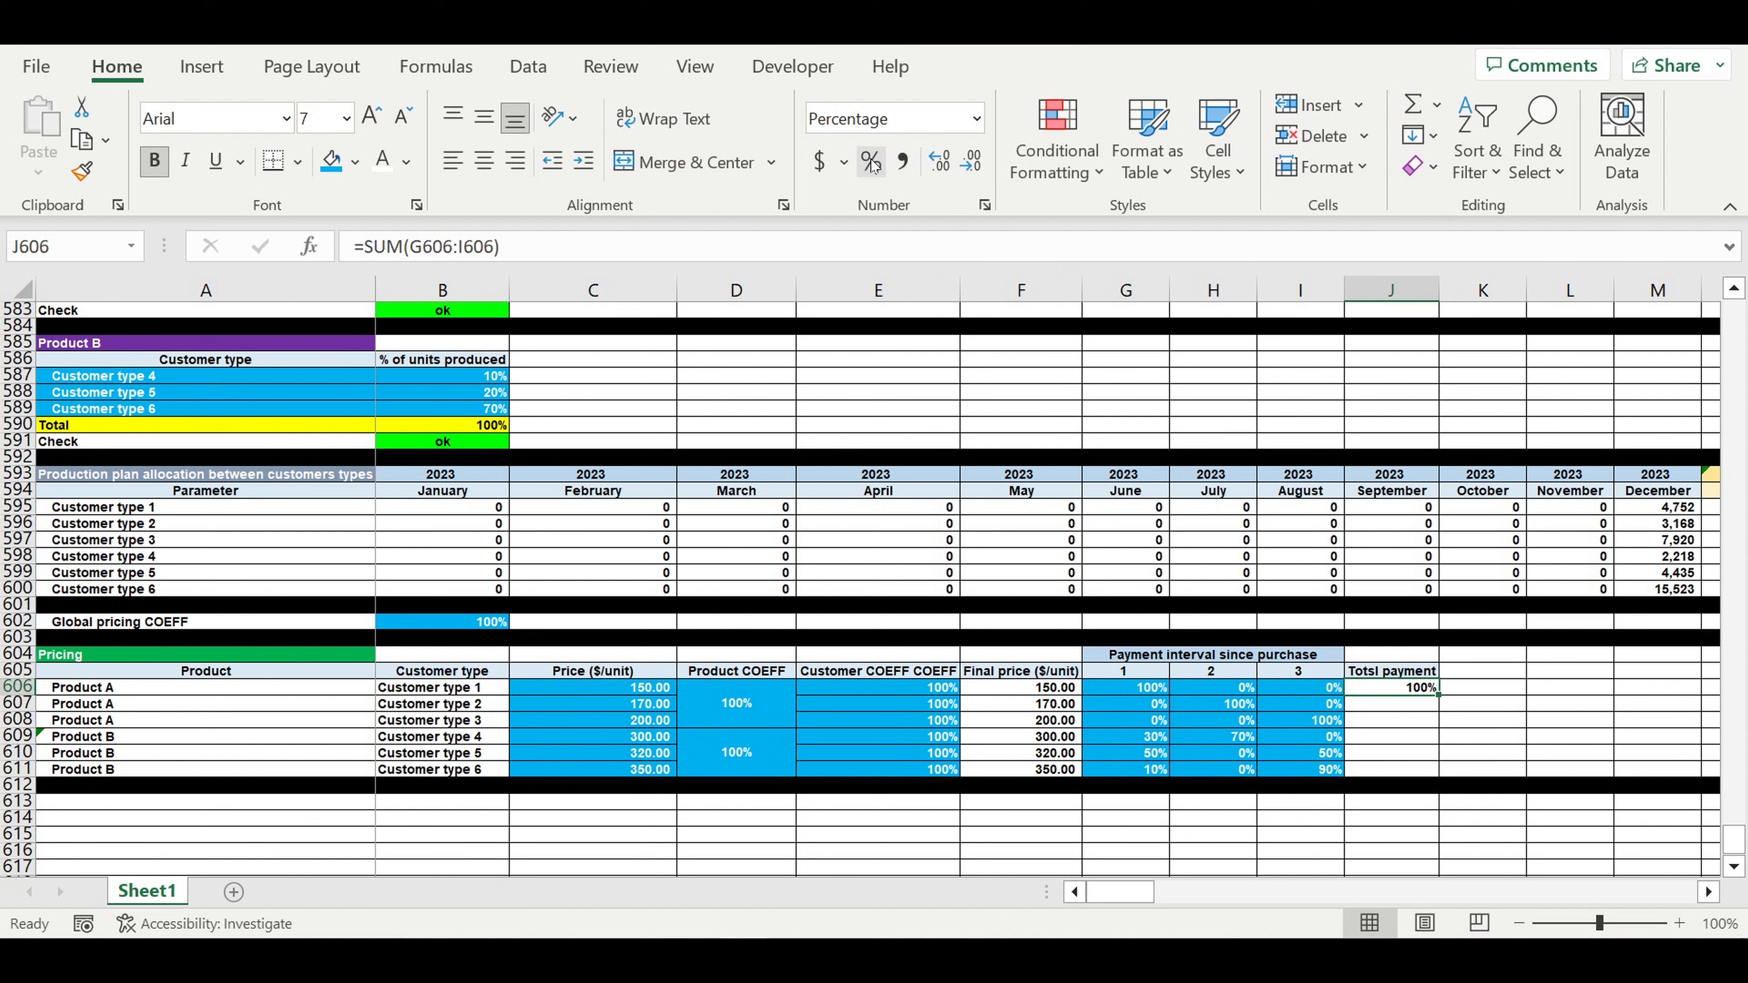
{"action": "left_click_drag", "start_coordinate": [1438, 694], "coordinate": [1434, 770]}
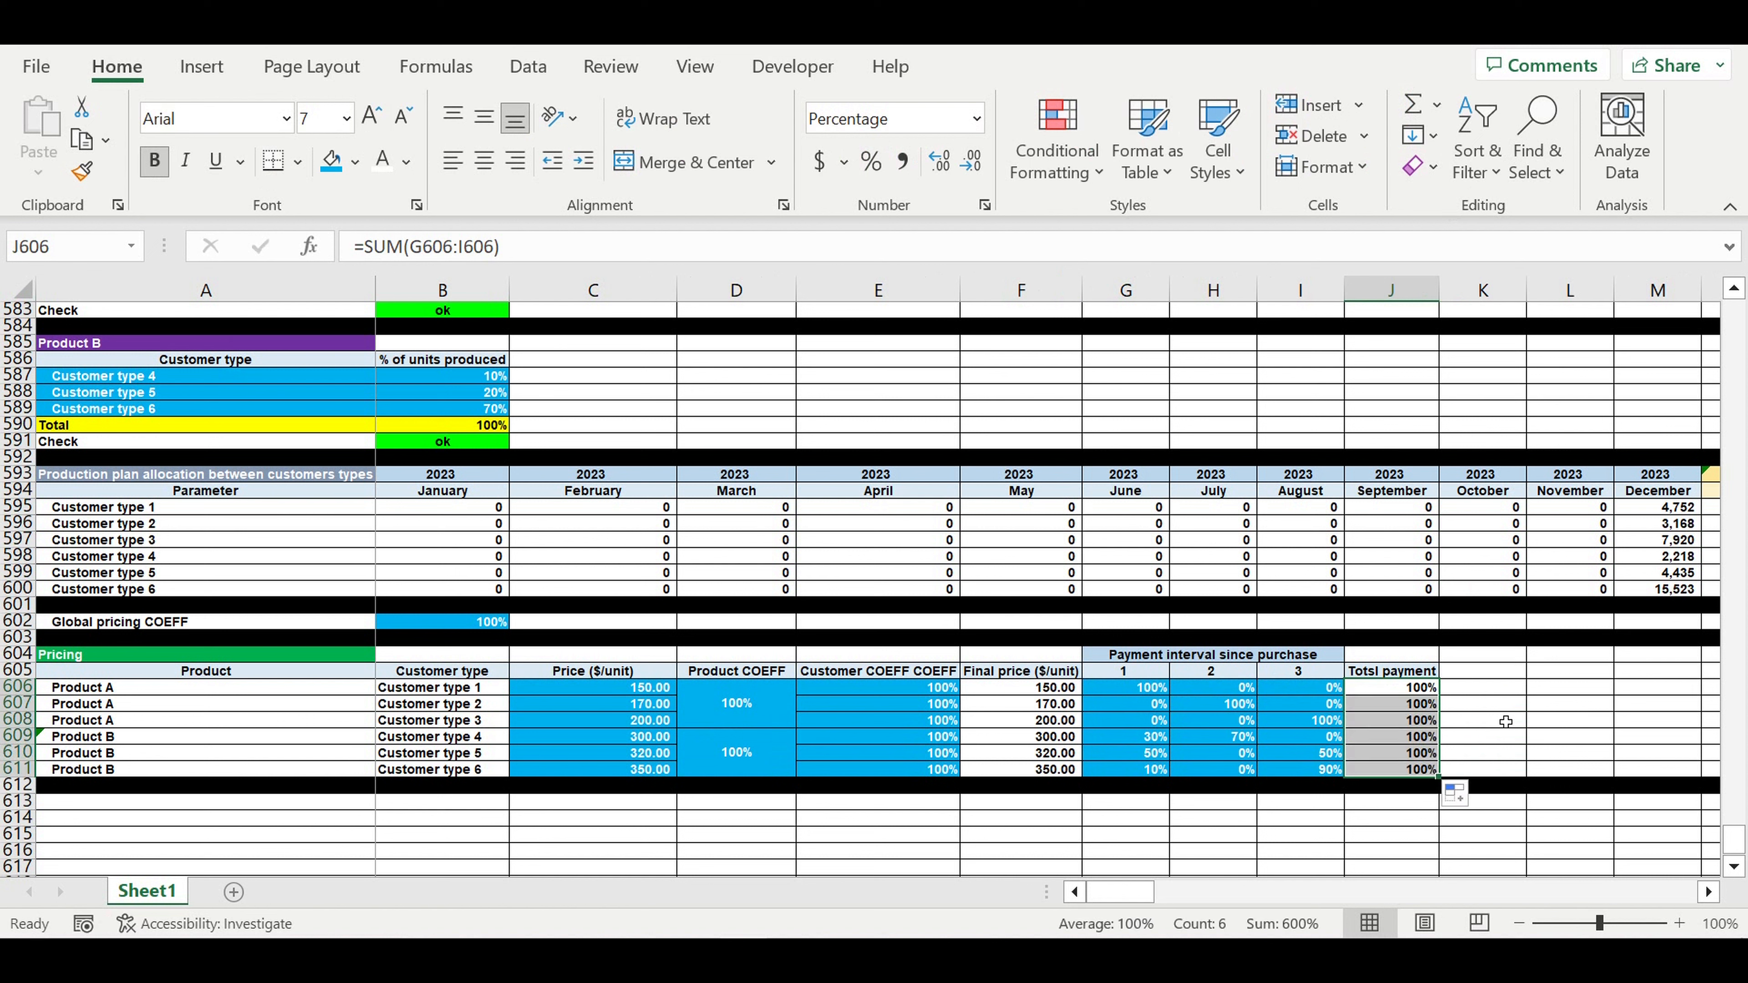
{"action": "left_click", "coordinate": [1493, 713]}
- Correct the J605 heading typo to 'Total payment'
{"action": "left_click", "coordinate": [1390, 673]}
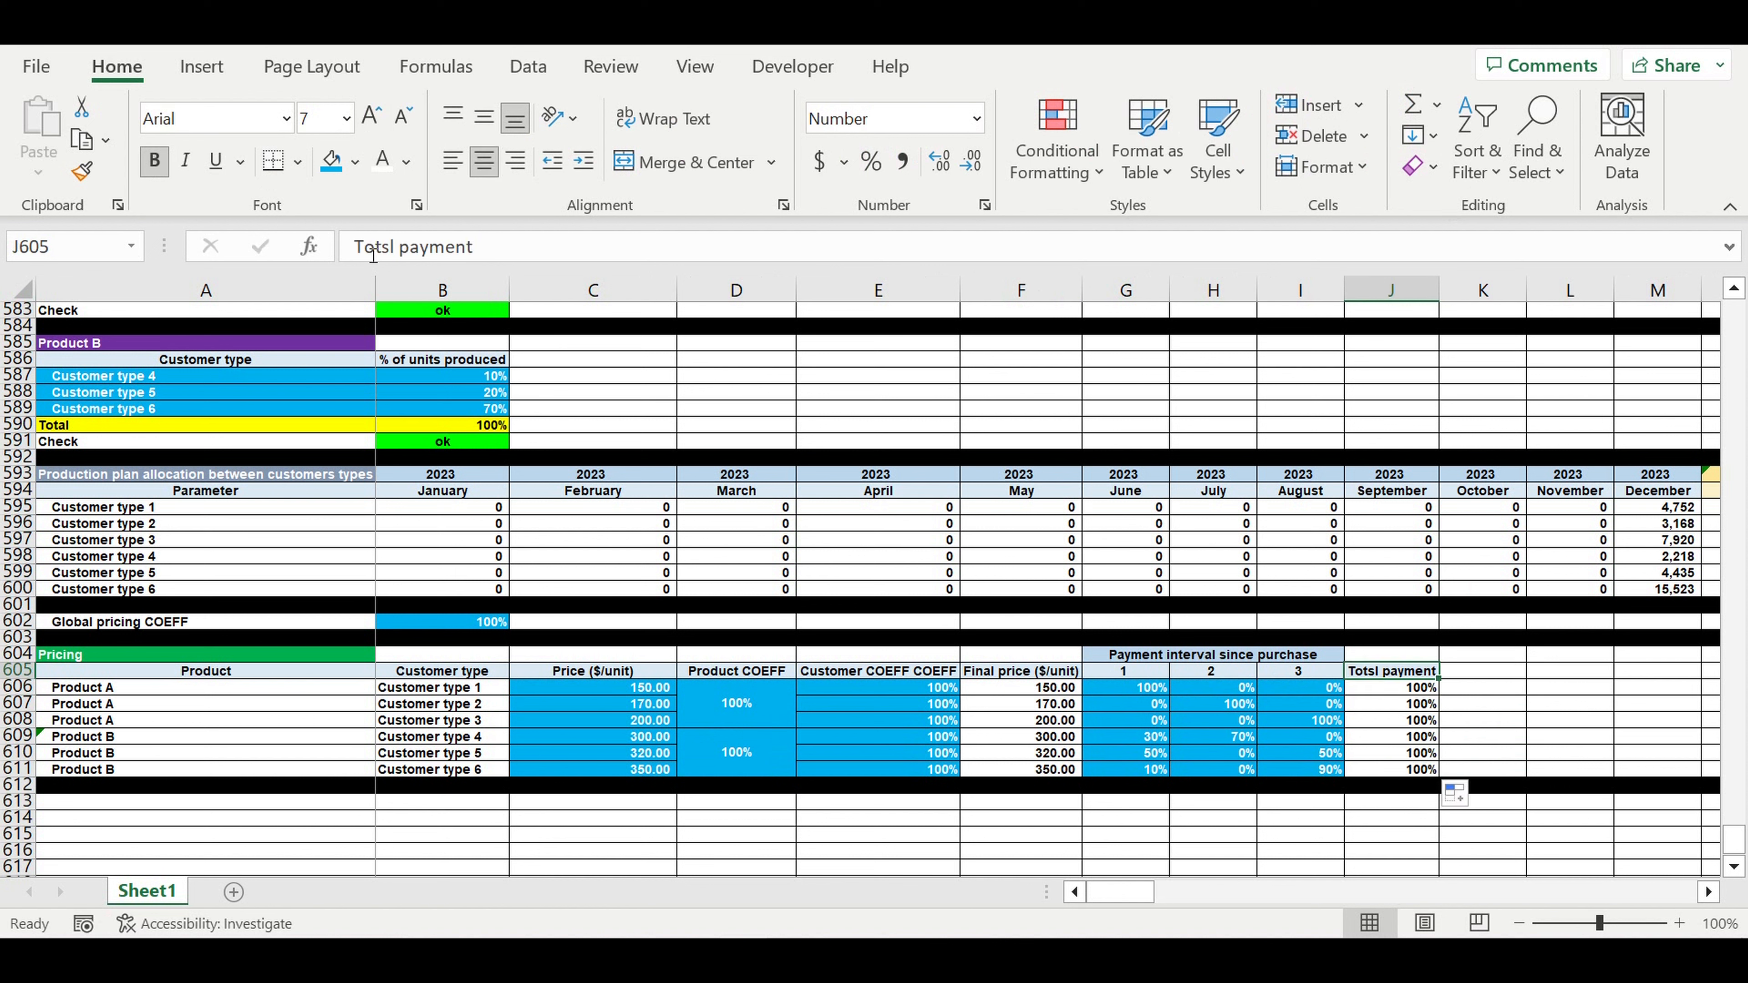
{"action": "left_click", "coordinate": [391, 248]}
{"action": "key", "text": "BackSpace"}
{"action": "type", "text": "a"}
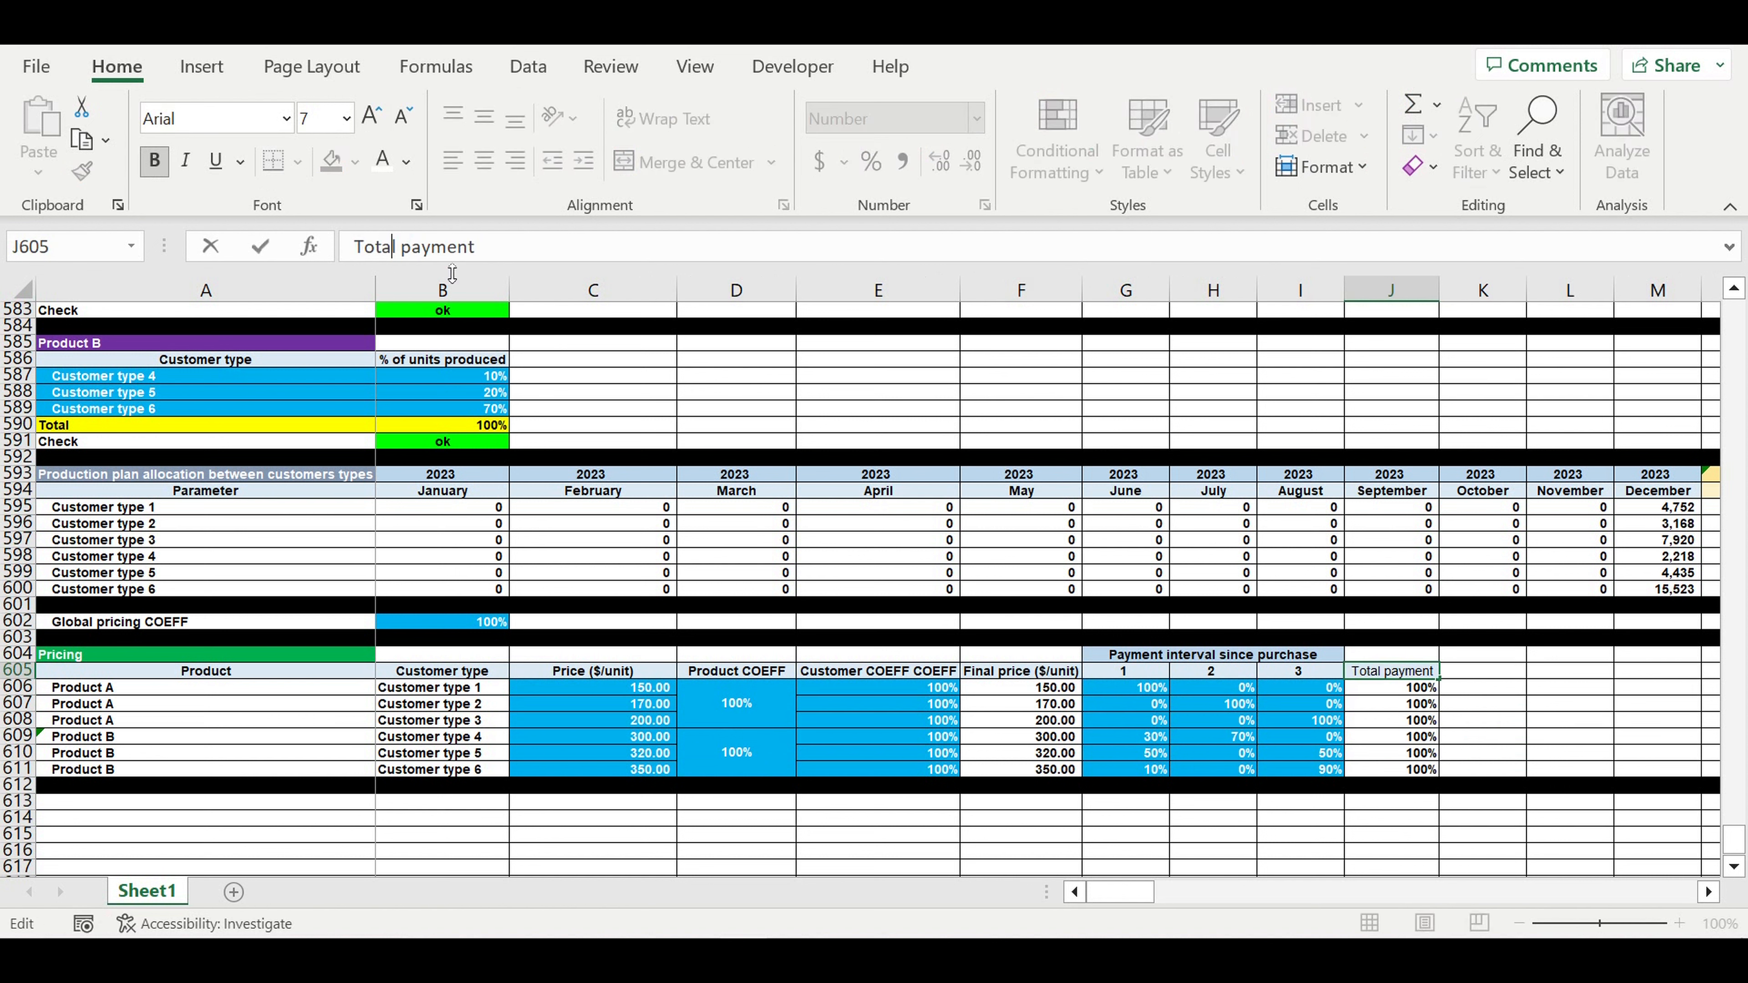
{"action": "key", "text": "Return"}
- Extend the header into K605 and label it 'Check'
{"action": "left_click", "coordinate": [1404, 670]}
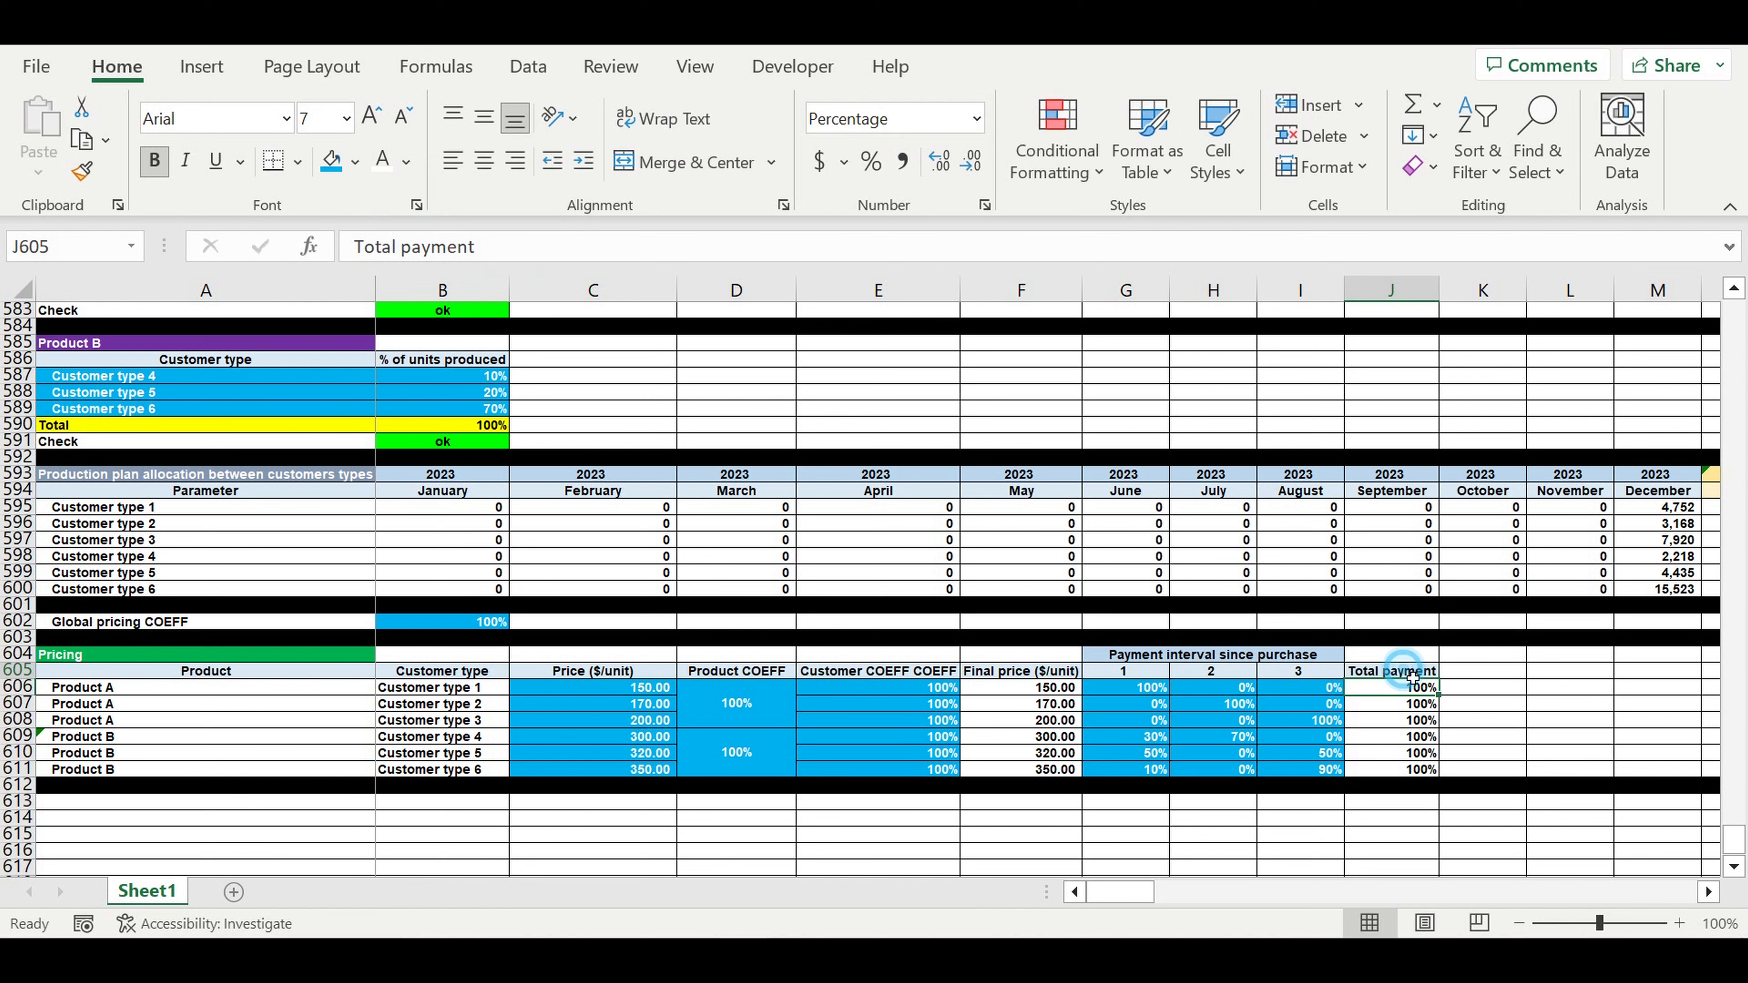
{"action": "left_click_drag", "start_coordinate": [1443, 686], "coordinate": [1489, 676]}
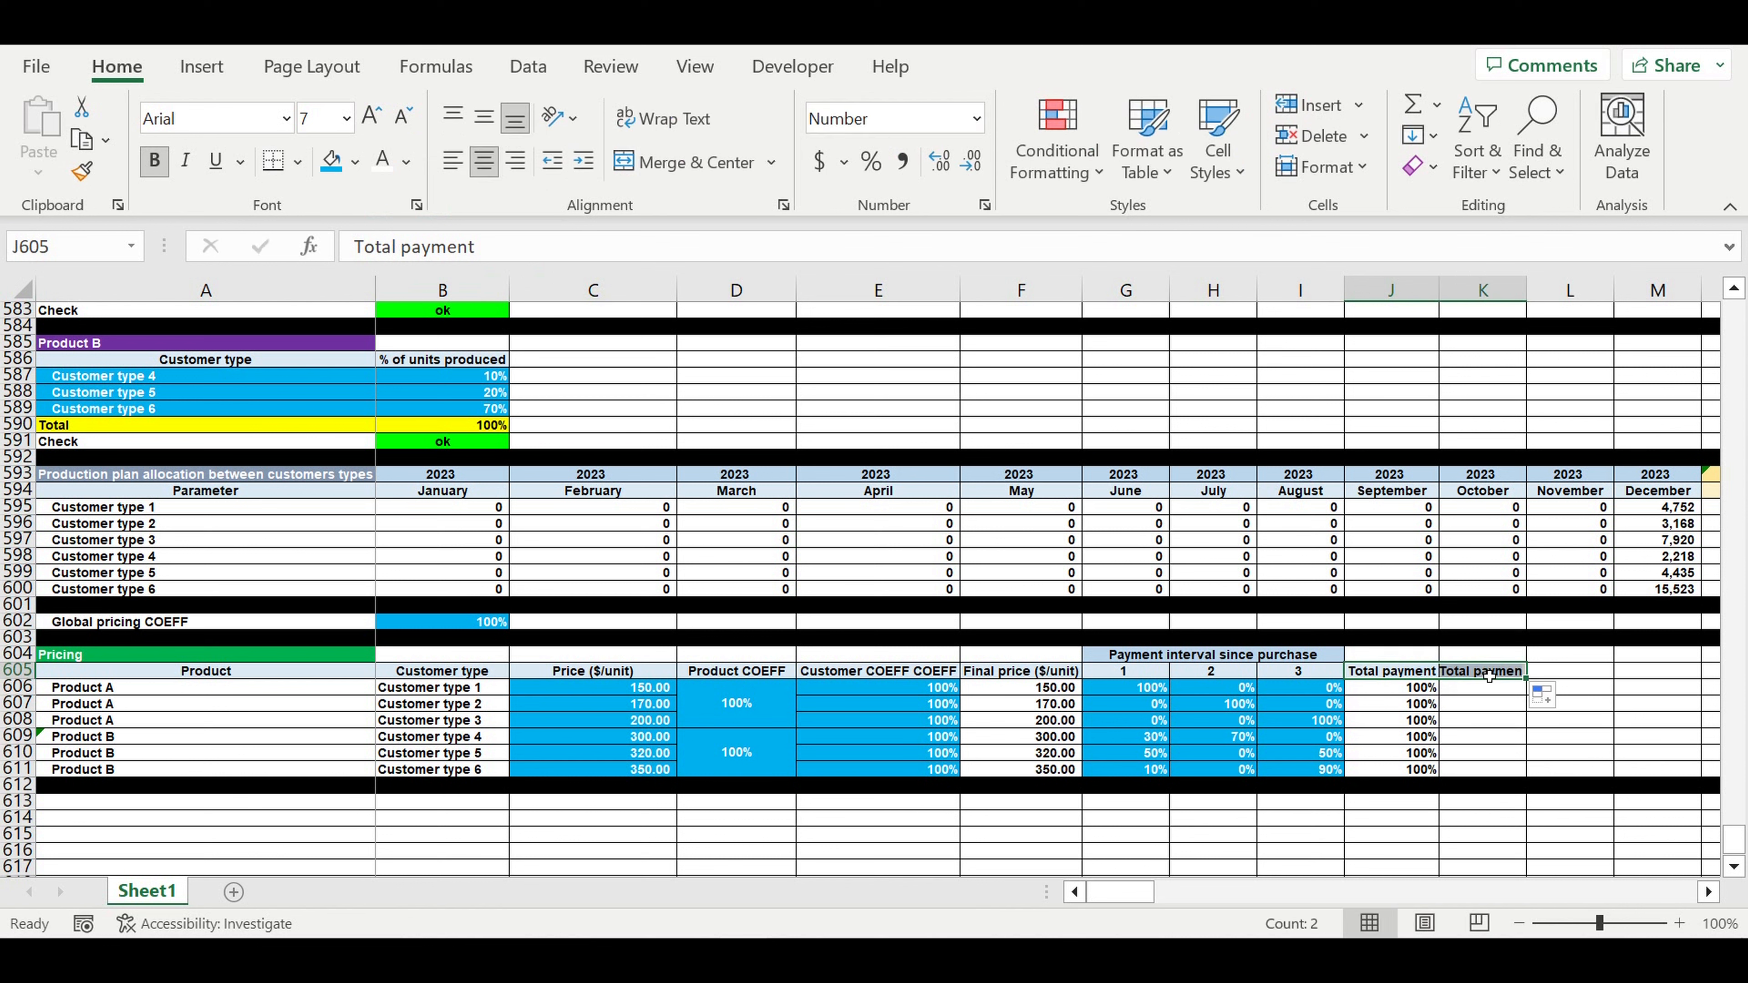
{"action": "type", "text": "Ch"}
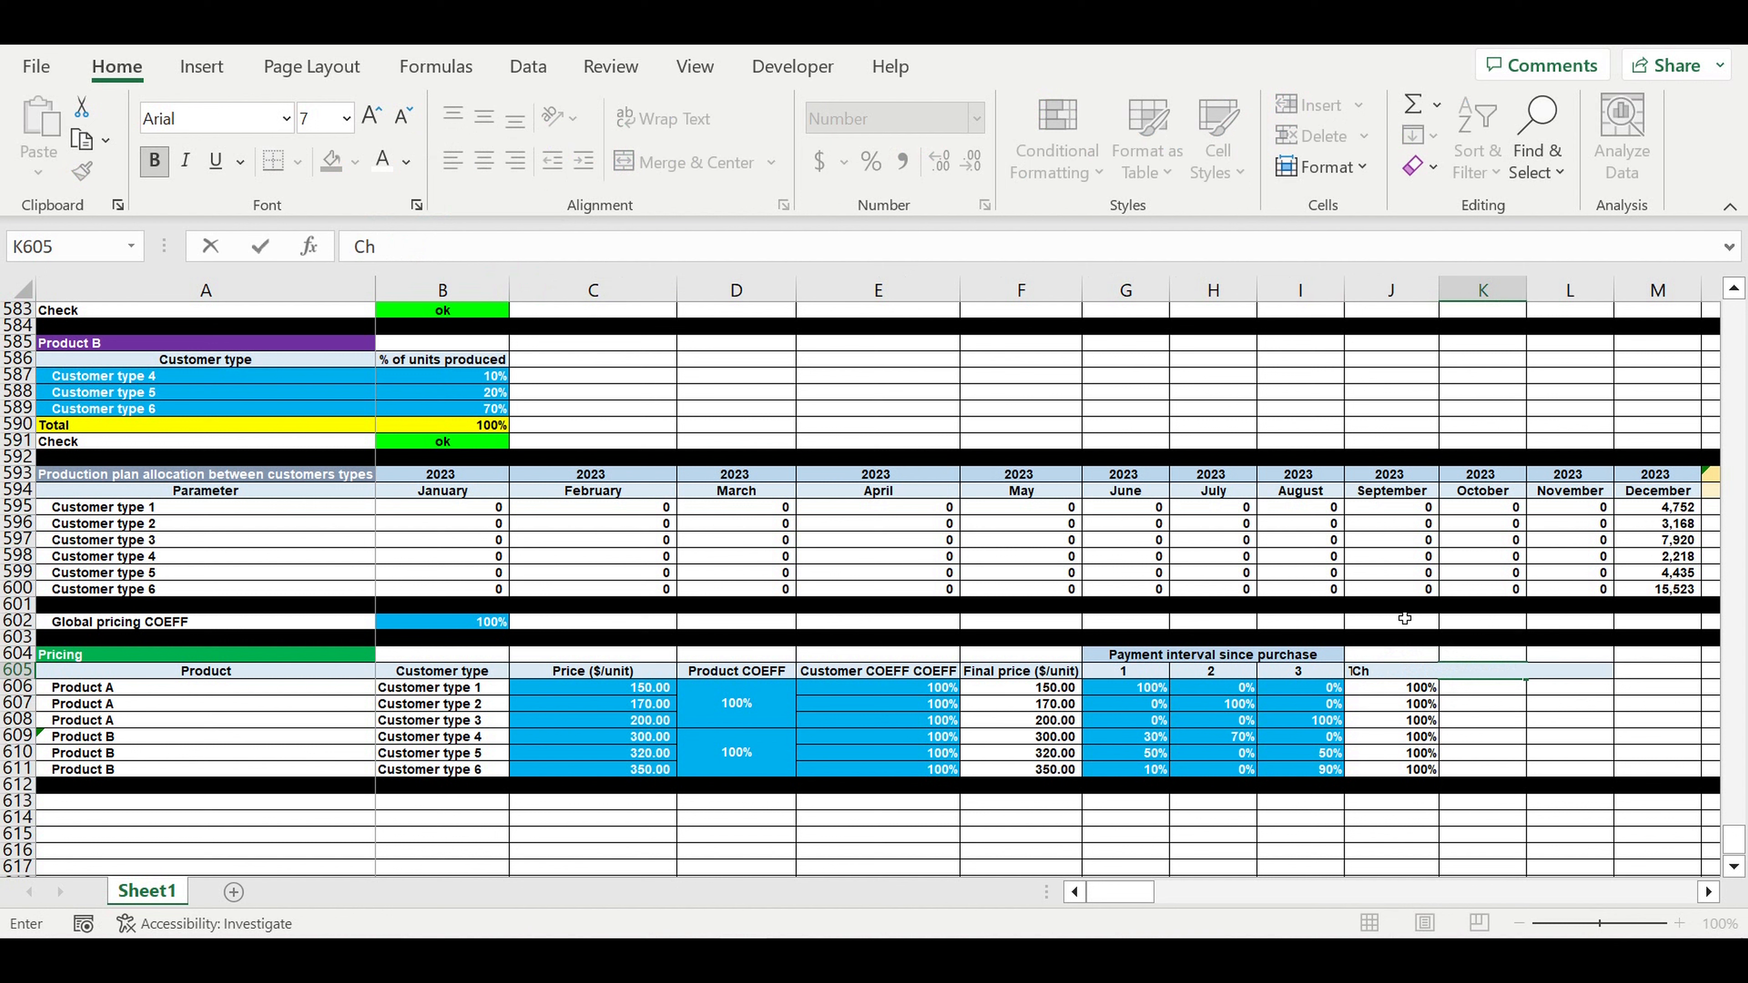
{"action": "type", "text": "eck"}
{"action": "key", "text": "Return"}
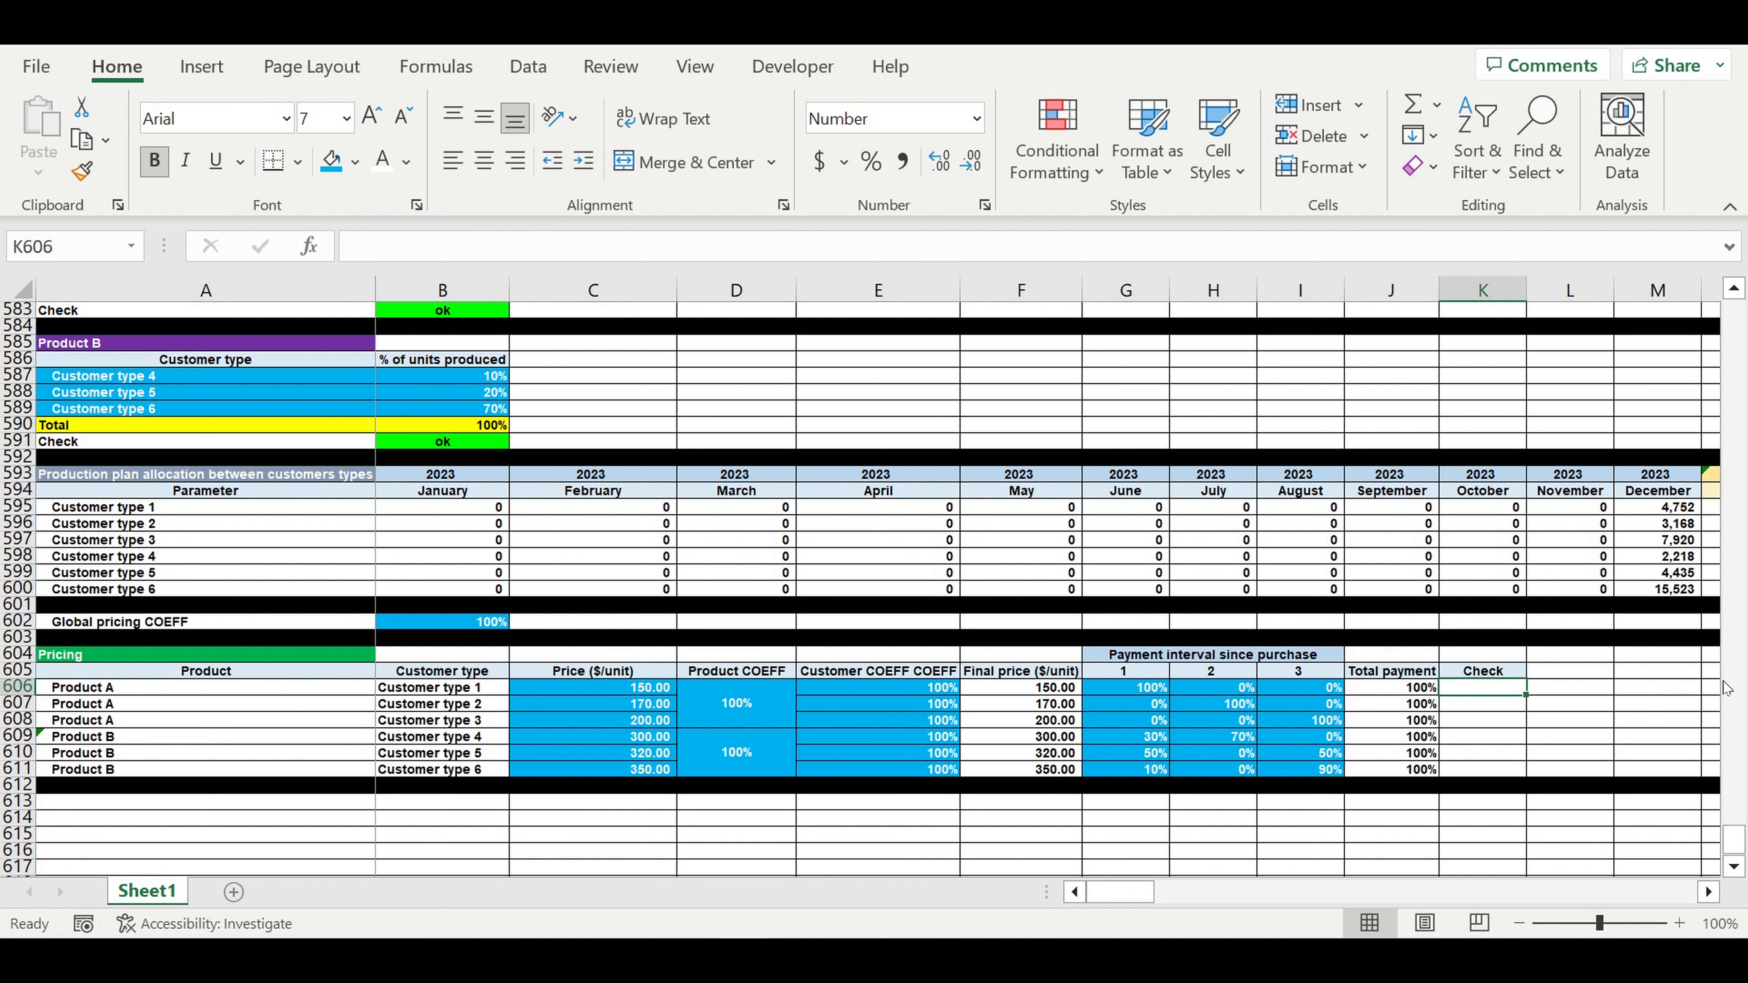
- Enter =IF(J606=1,"ok","mistake") in K606
{"action": "type", "text": "=if("}
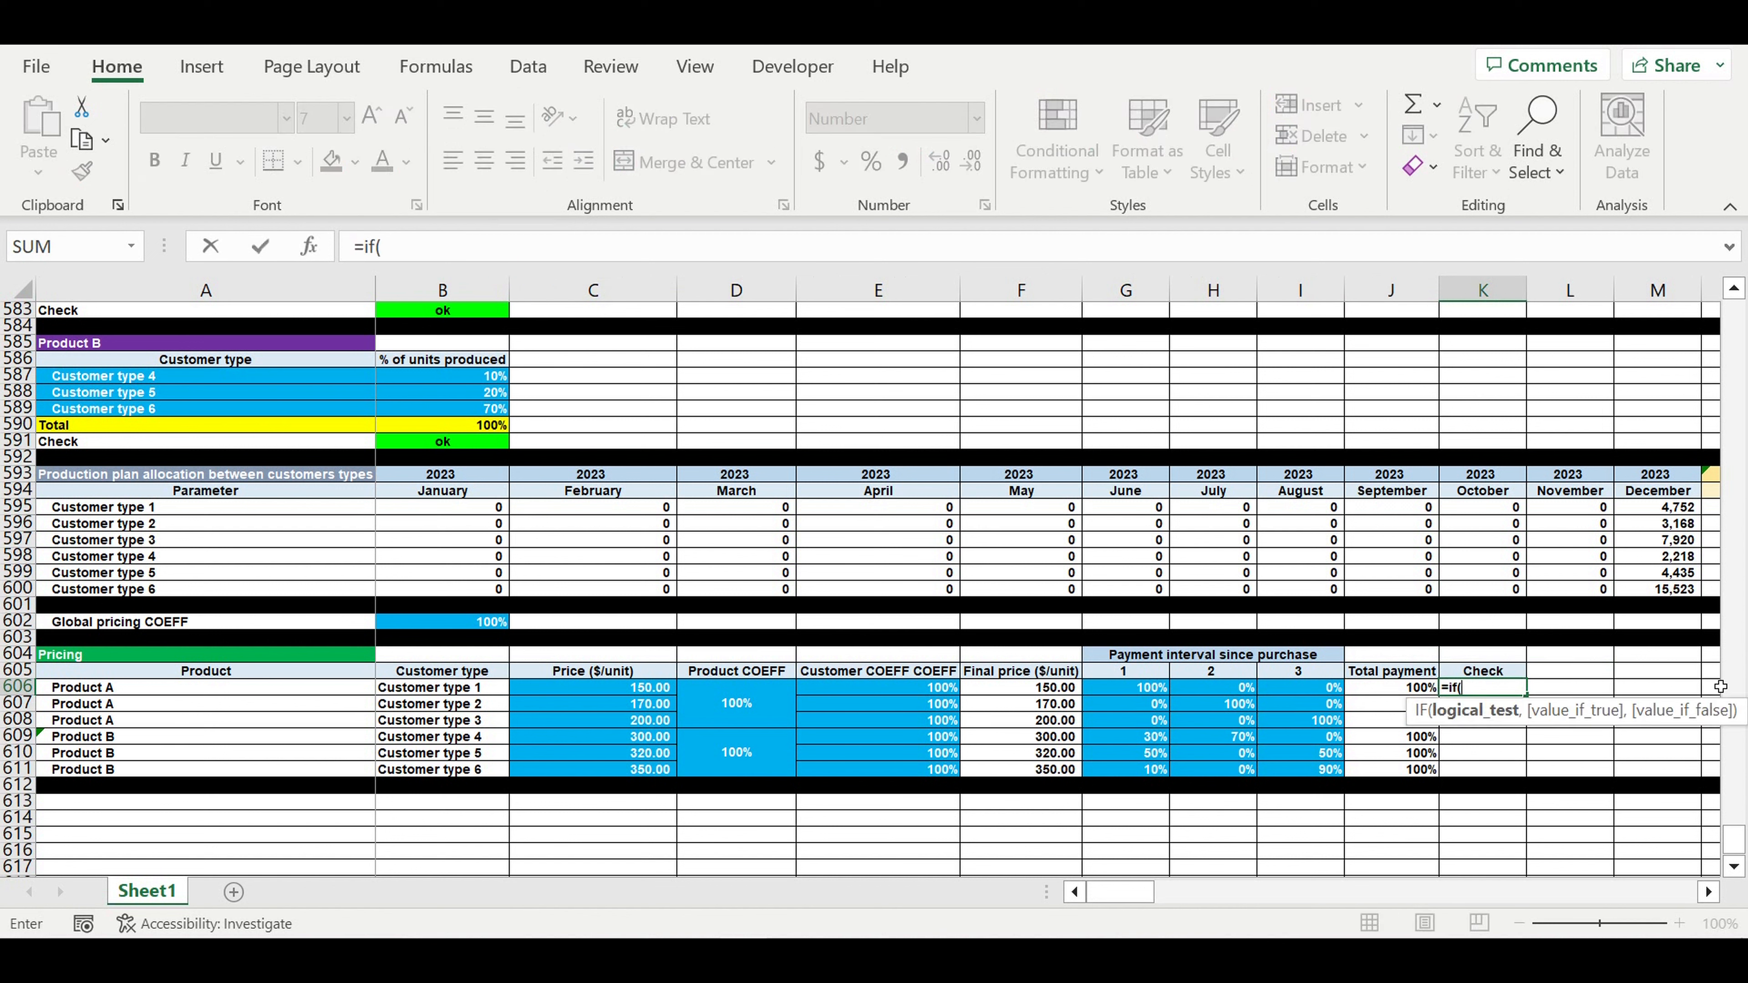
{"action": "key", "text": "Left"}
{"action": "type", "text": "=1"}
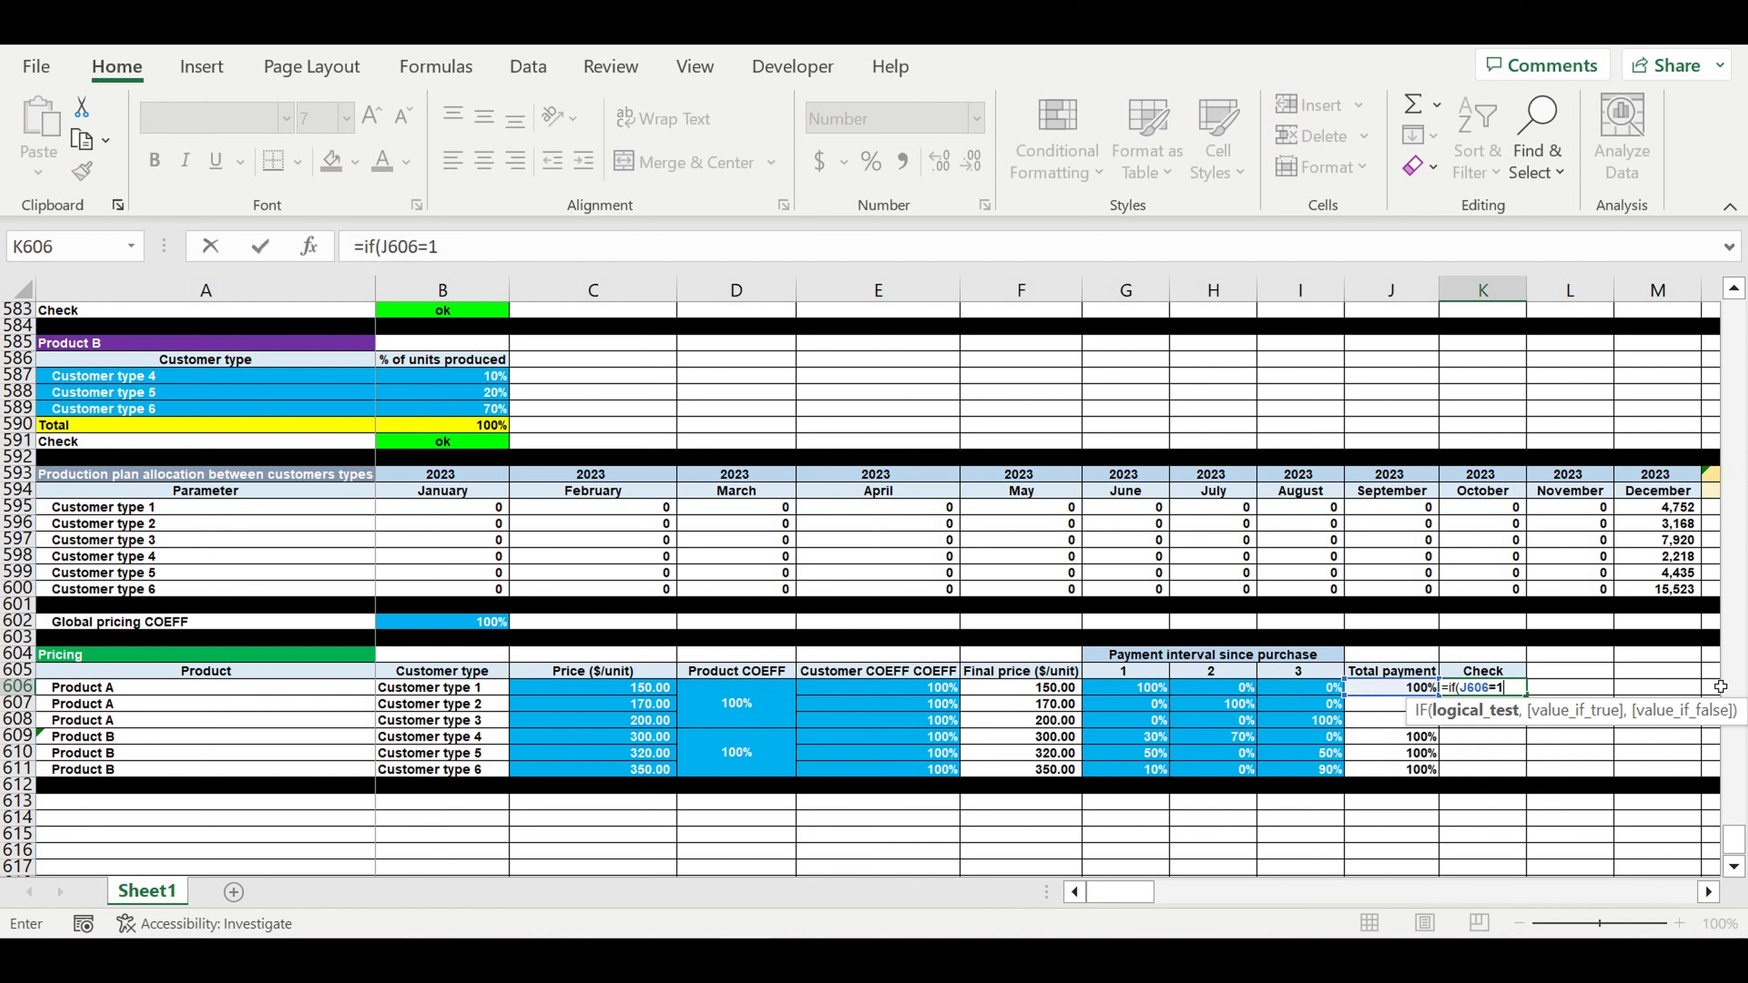
{"action": "type", "text": ",\"k"}
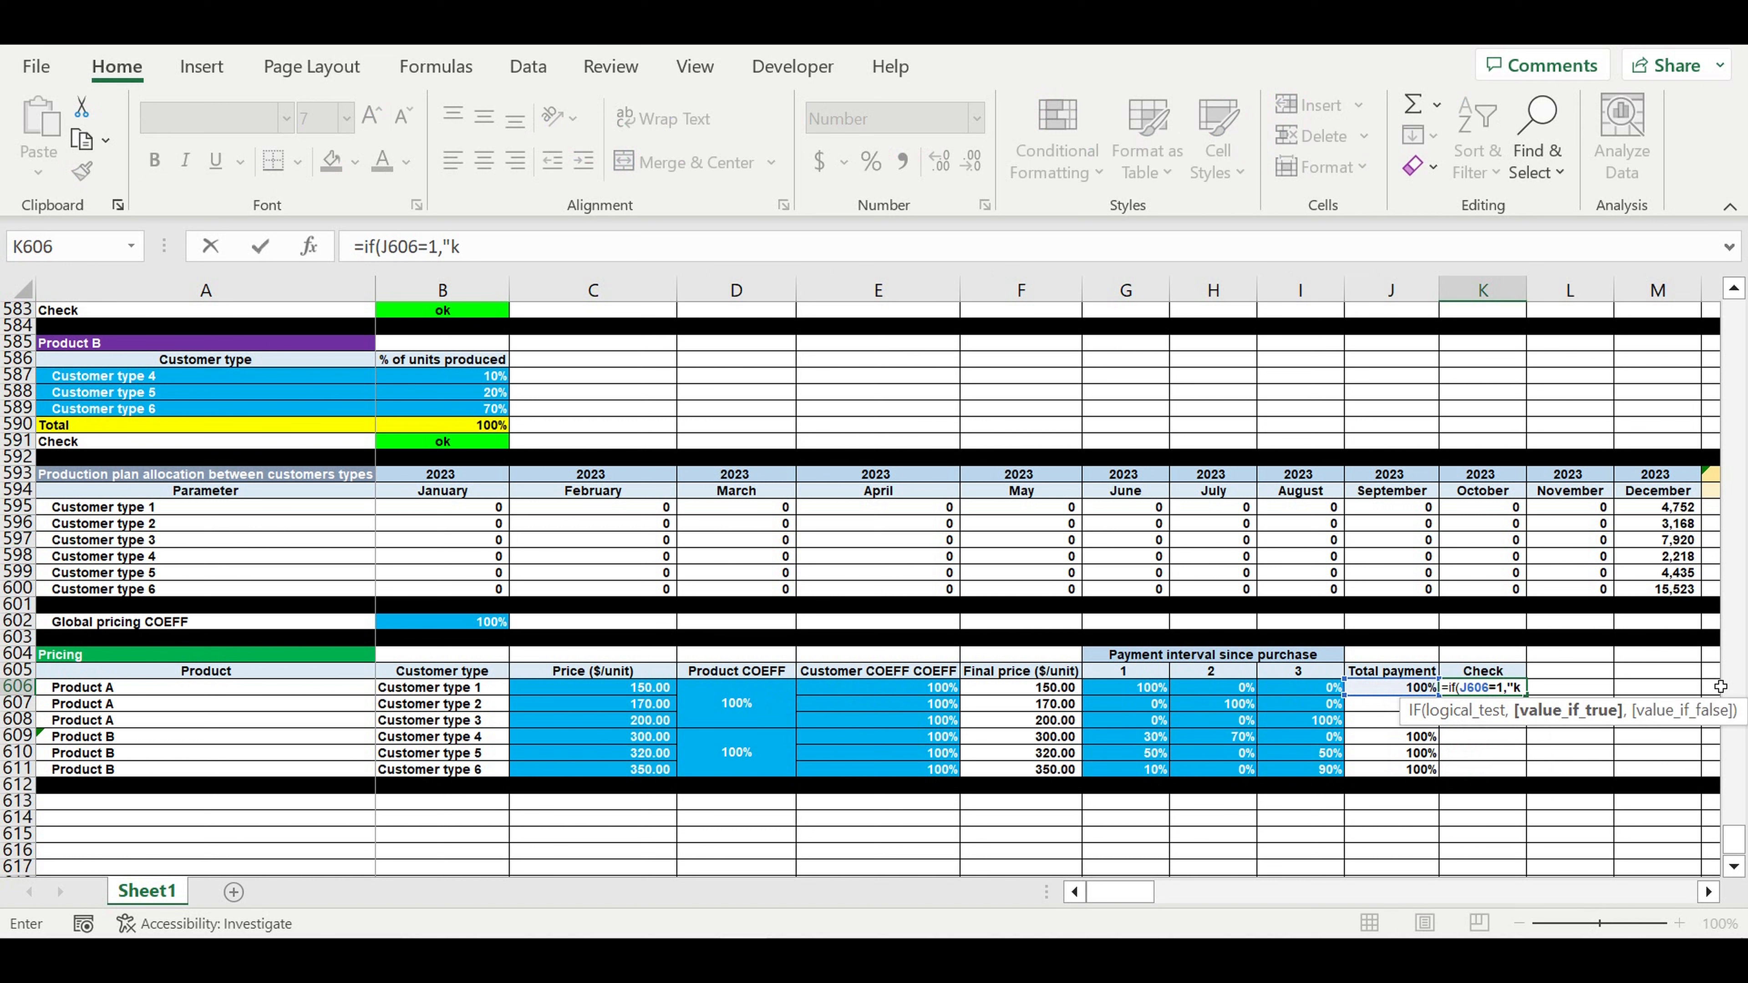
{"action": "key", "text": "BackSpace"}
{"action": "type", "text": "ok\","}
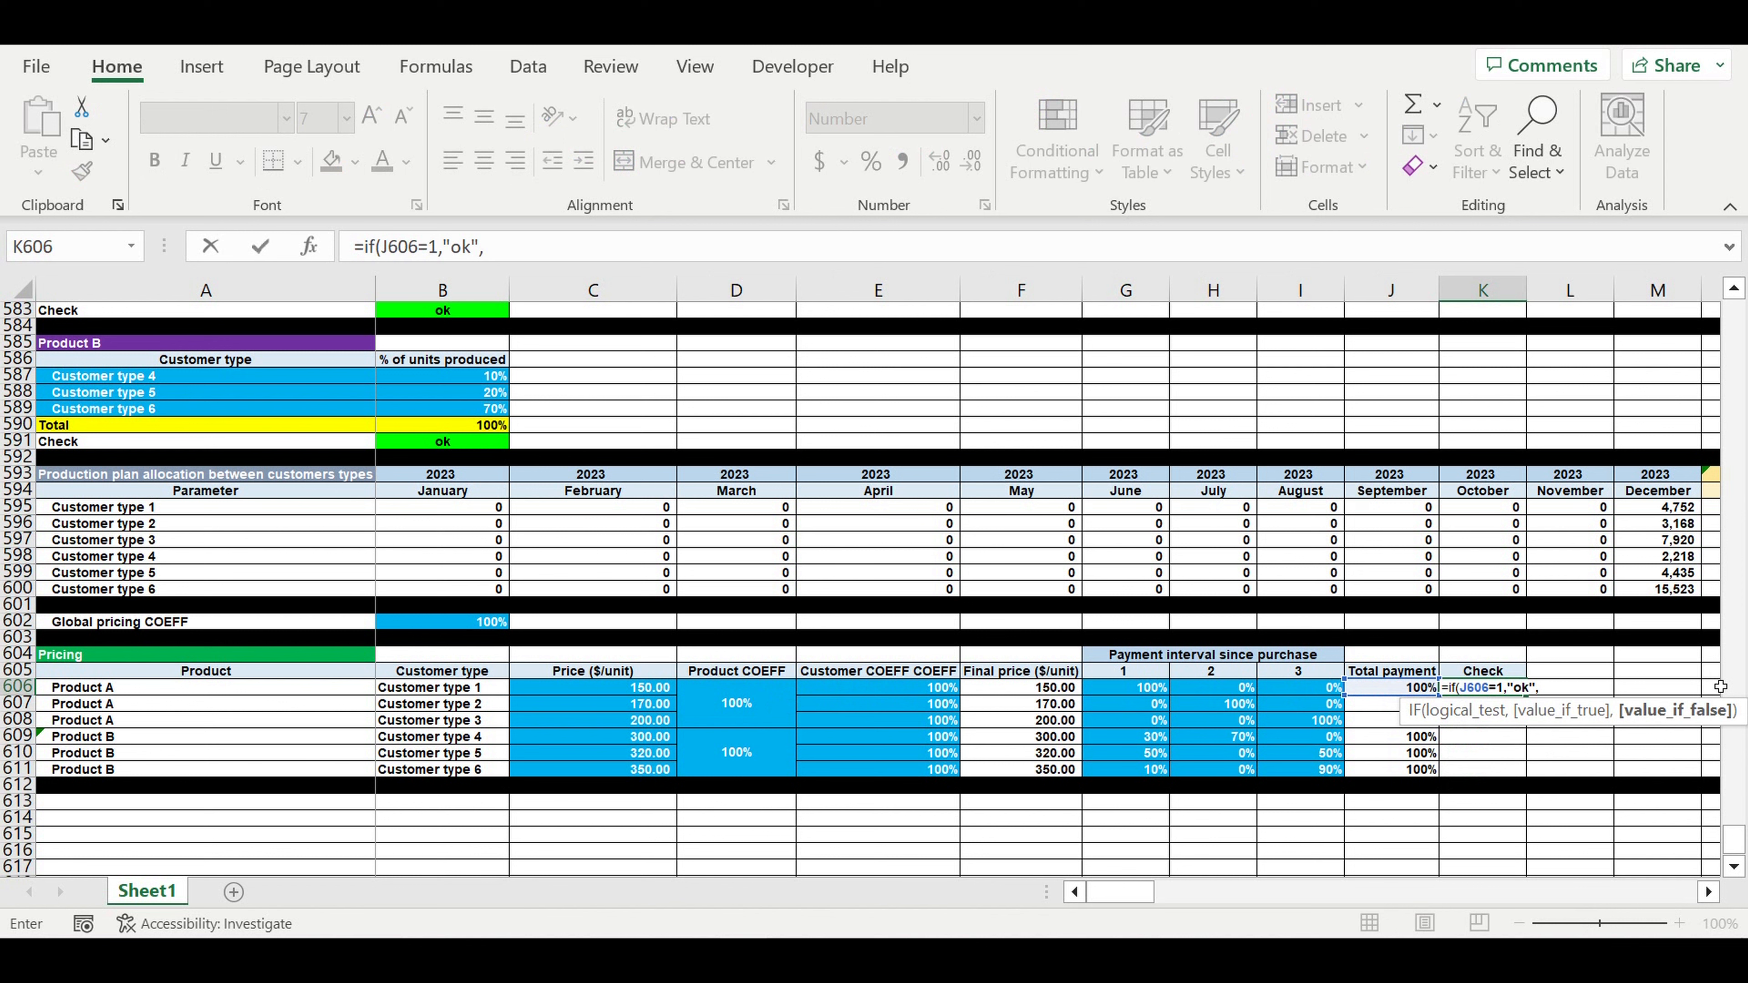
{"action": "type", "text": "\"mistake\")"}
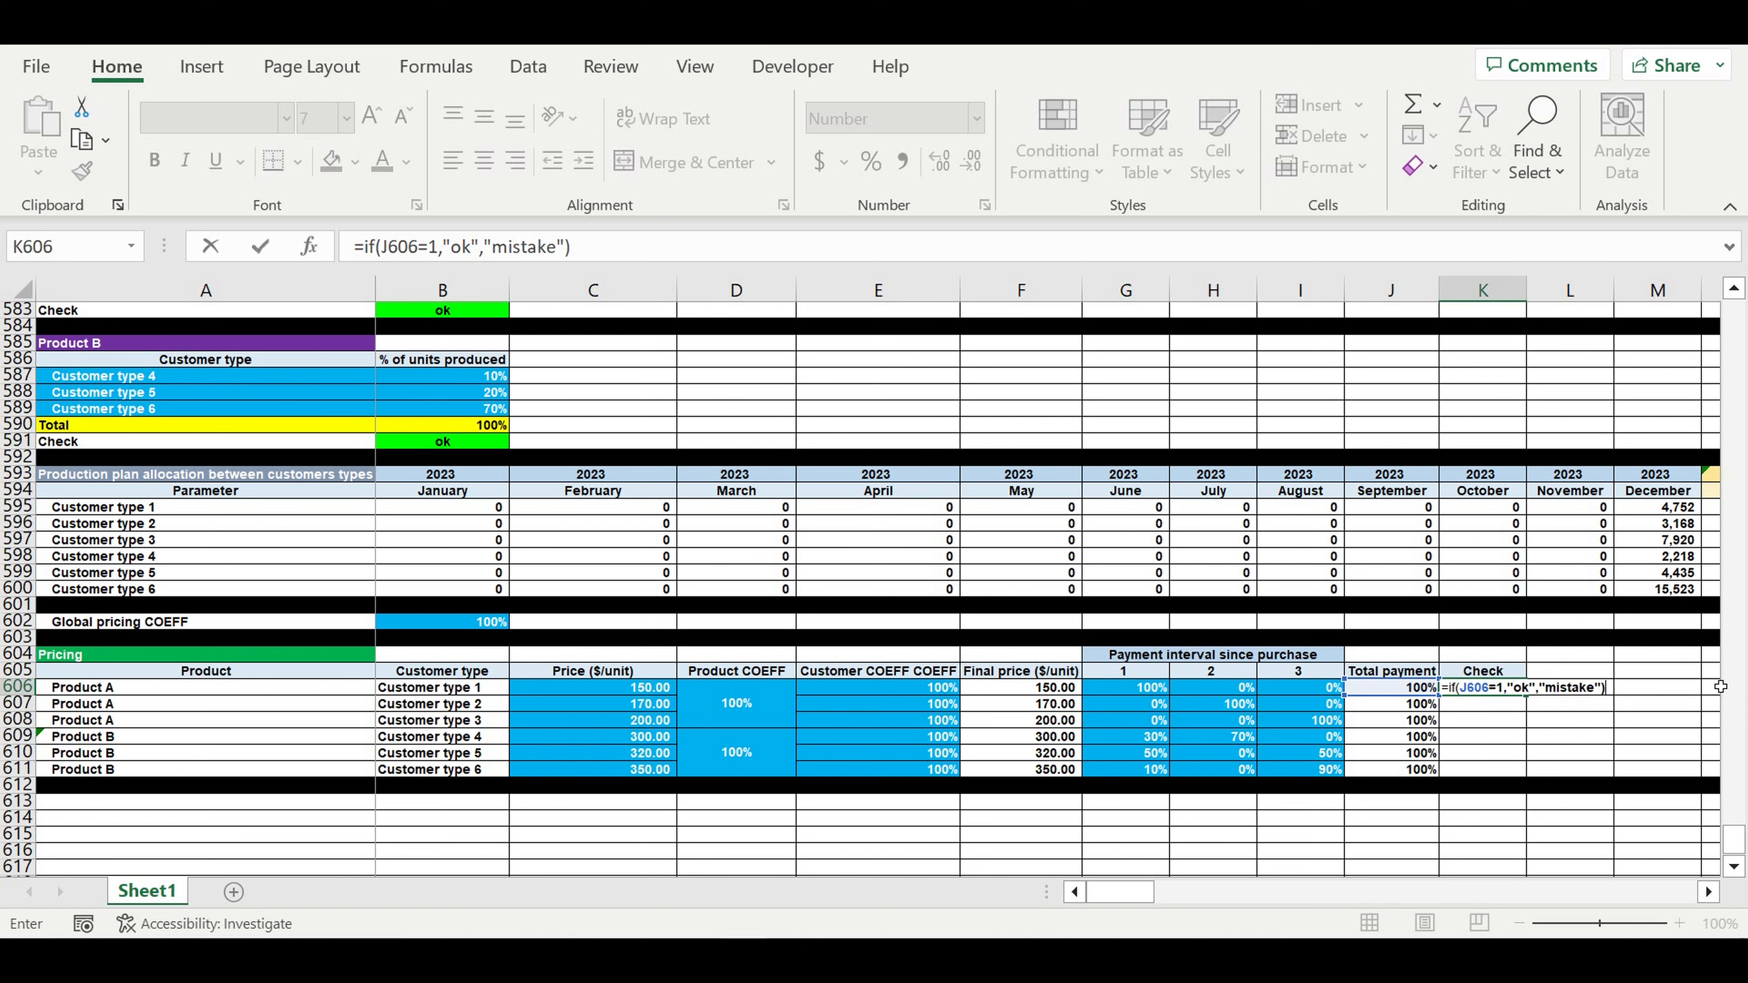
{"action": "key", "text": "Return"}
- Centre K606 and fill the check formula down to K611
{"action": "left_click", "coordinate": [1480, 694]}
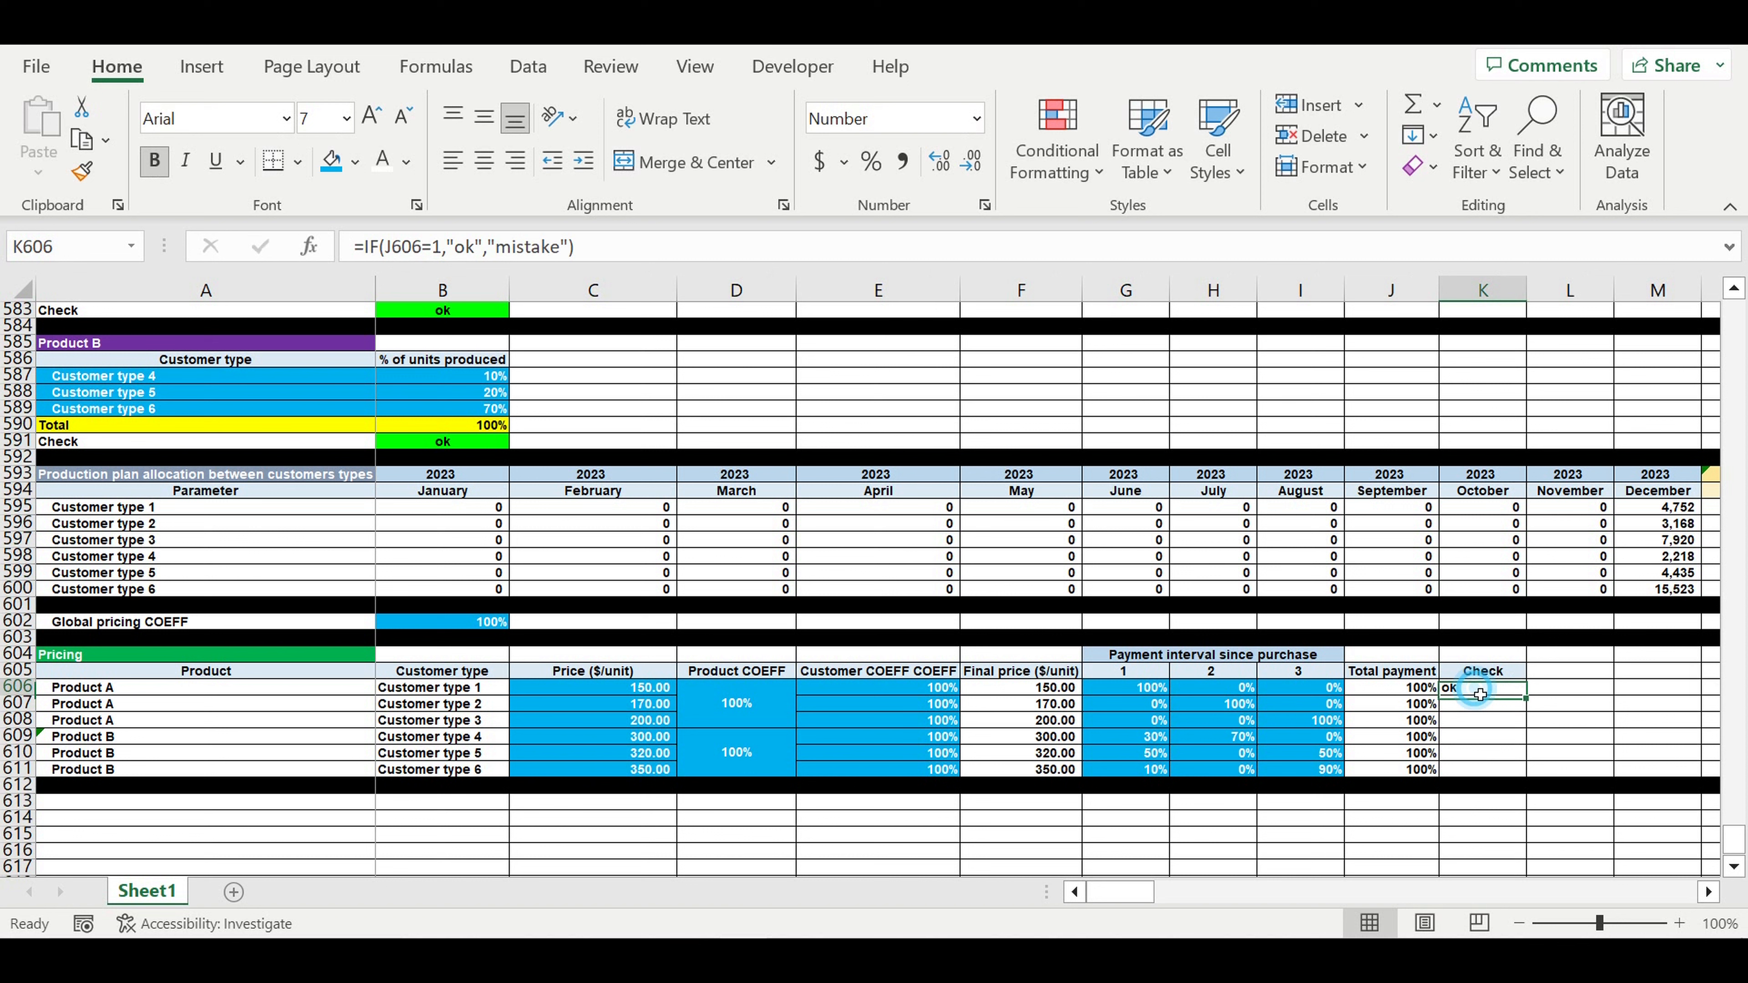
{"action": "left_click", "coordinate": [483, 160]}
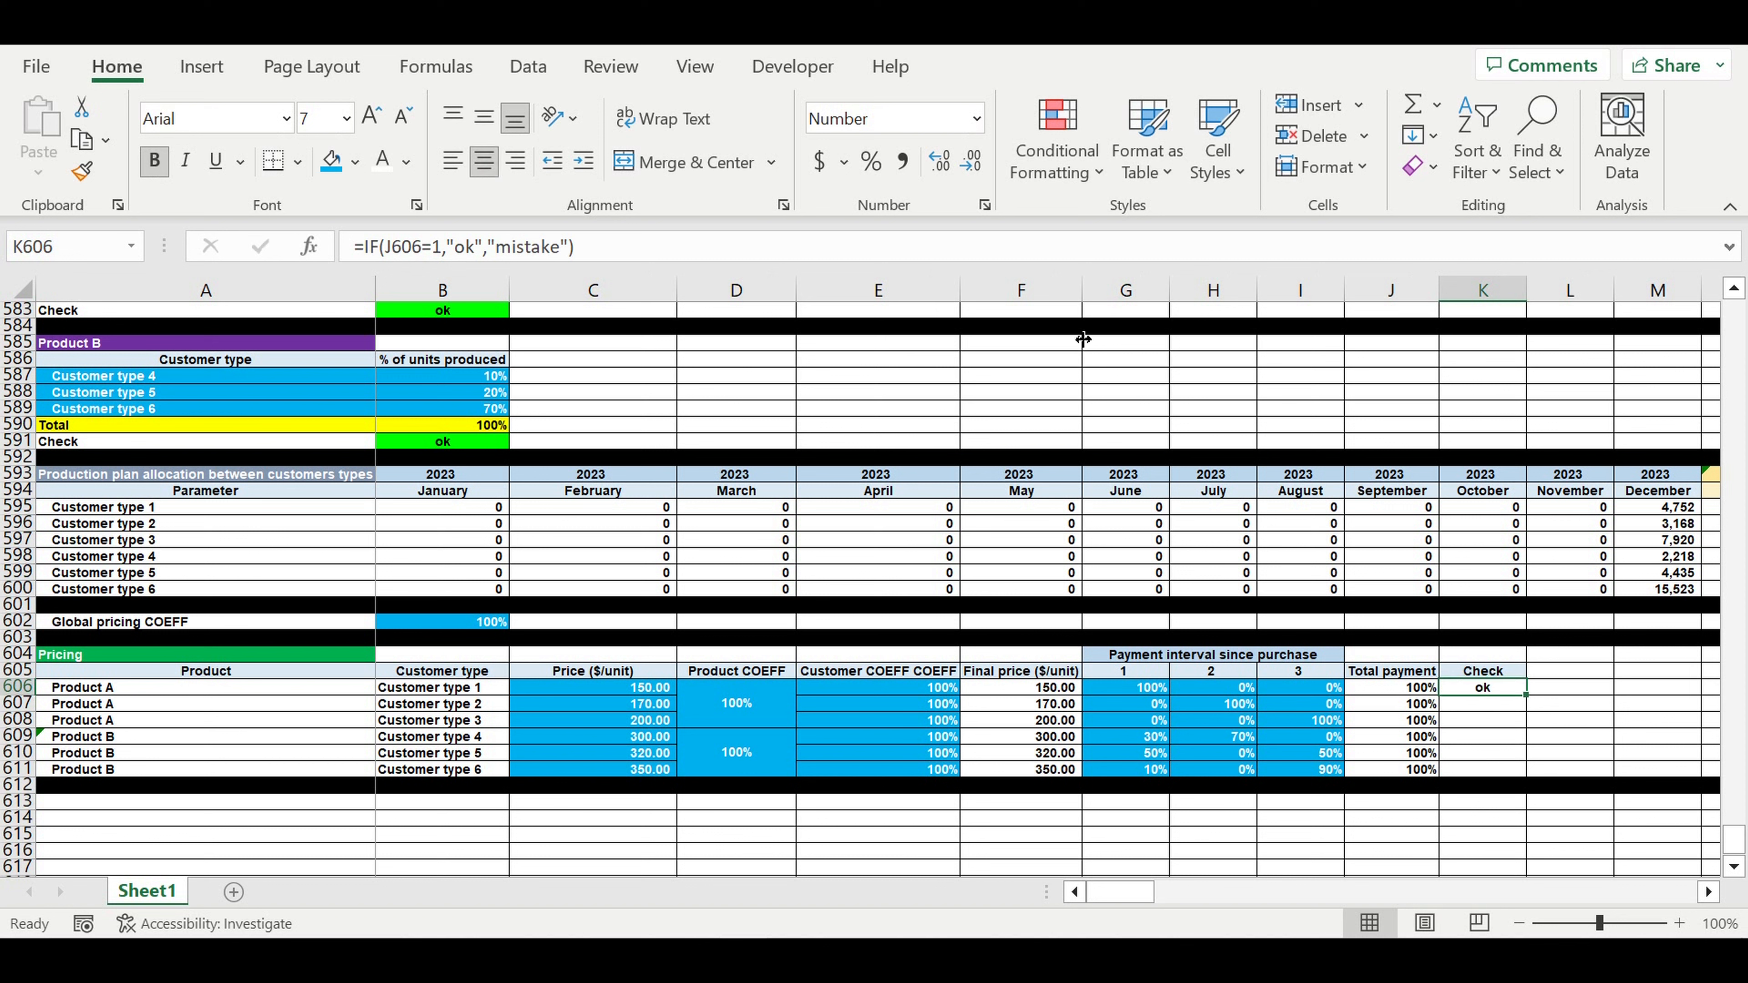
{"action": "left_click_drag", "start_coordinate": [1534, 705], "coordinate": [1528, 778]}
- Test the check with 1% in I606, then restore it to 0%
{"action": "key", "text": "Left"}
{"action": "key", "text": "Left"}
{"action": "type", "text": "1"}
{"action": "key", "text": "Return"}
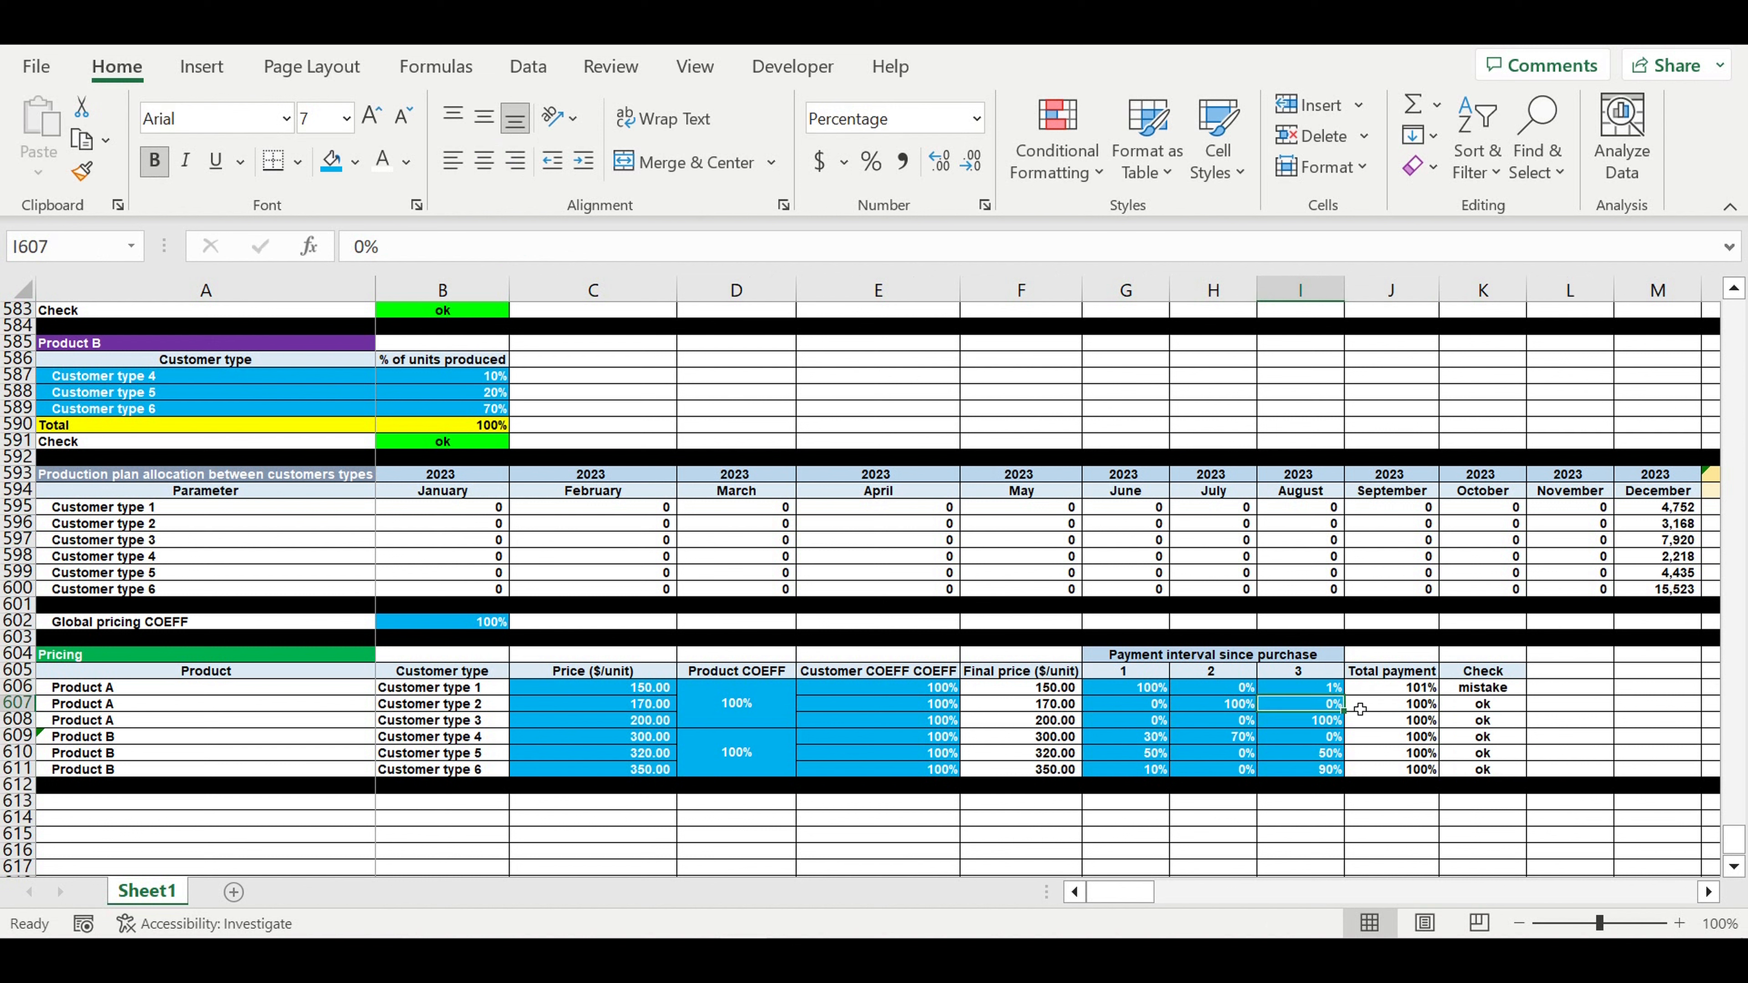
{"action": "left_click", "coordinate": [1320, 690]}
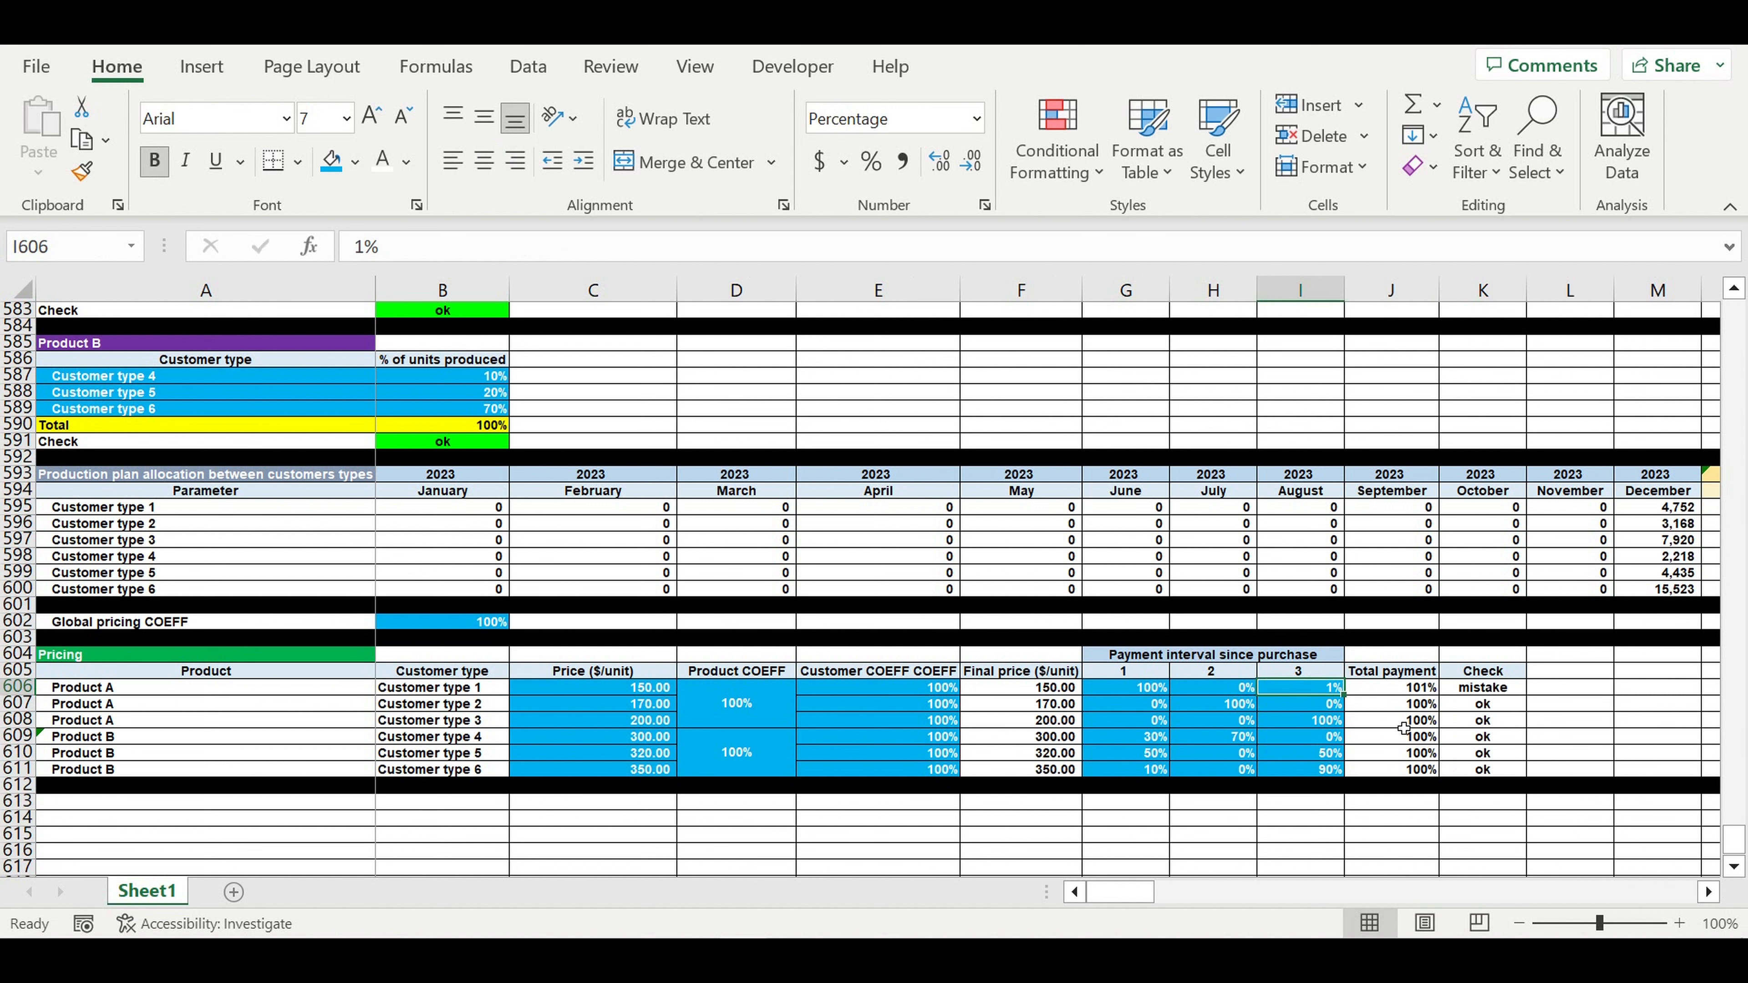
{"action": "type", "text": "0"}
{"action": "key", "text": "Return"}
- Try 99% in G606, restore it to 100%, and select Check cells K606:K611
{"action": "left_click", "coordinate": [1147, 692]}
{"action": "type", "text": "99"}
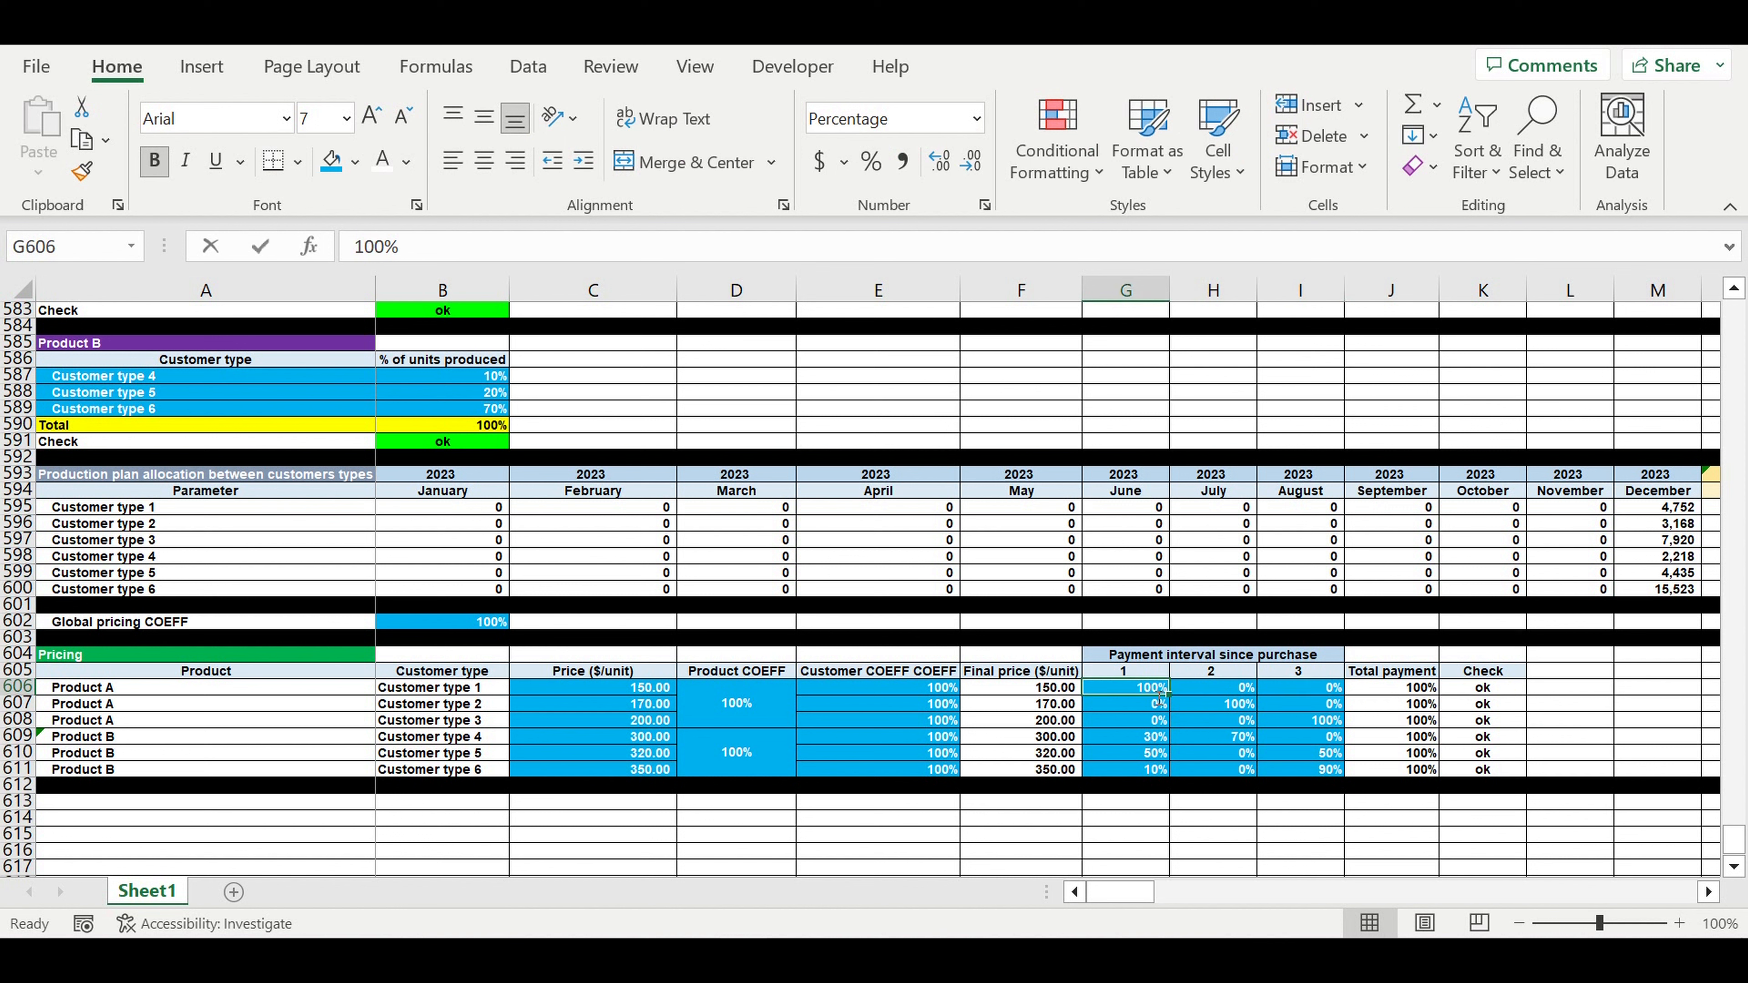
{"action": "key", "text": "Return"}
{"action": "left_click", "coordinate": [1153, 692]}
{"action": "type", "text": "100"}
{"action": "key", "text": "Return"}
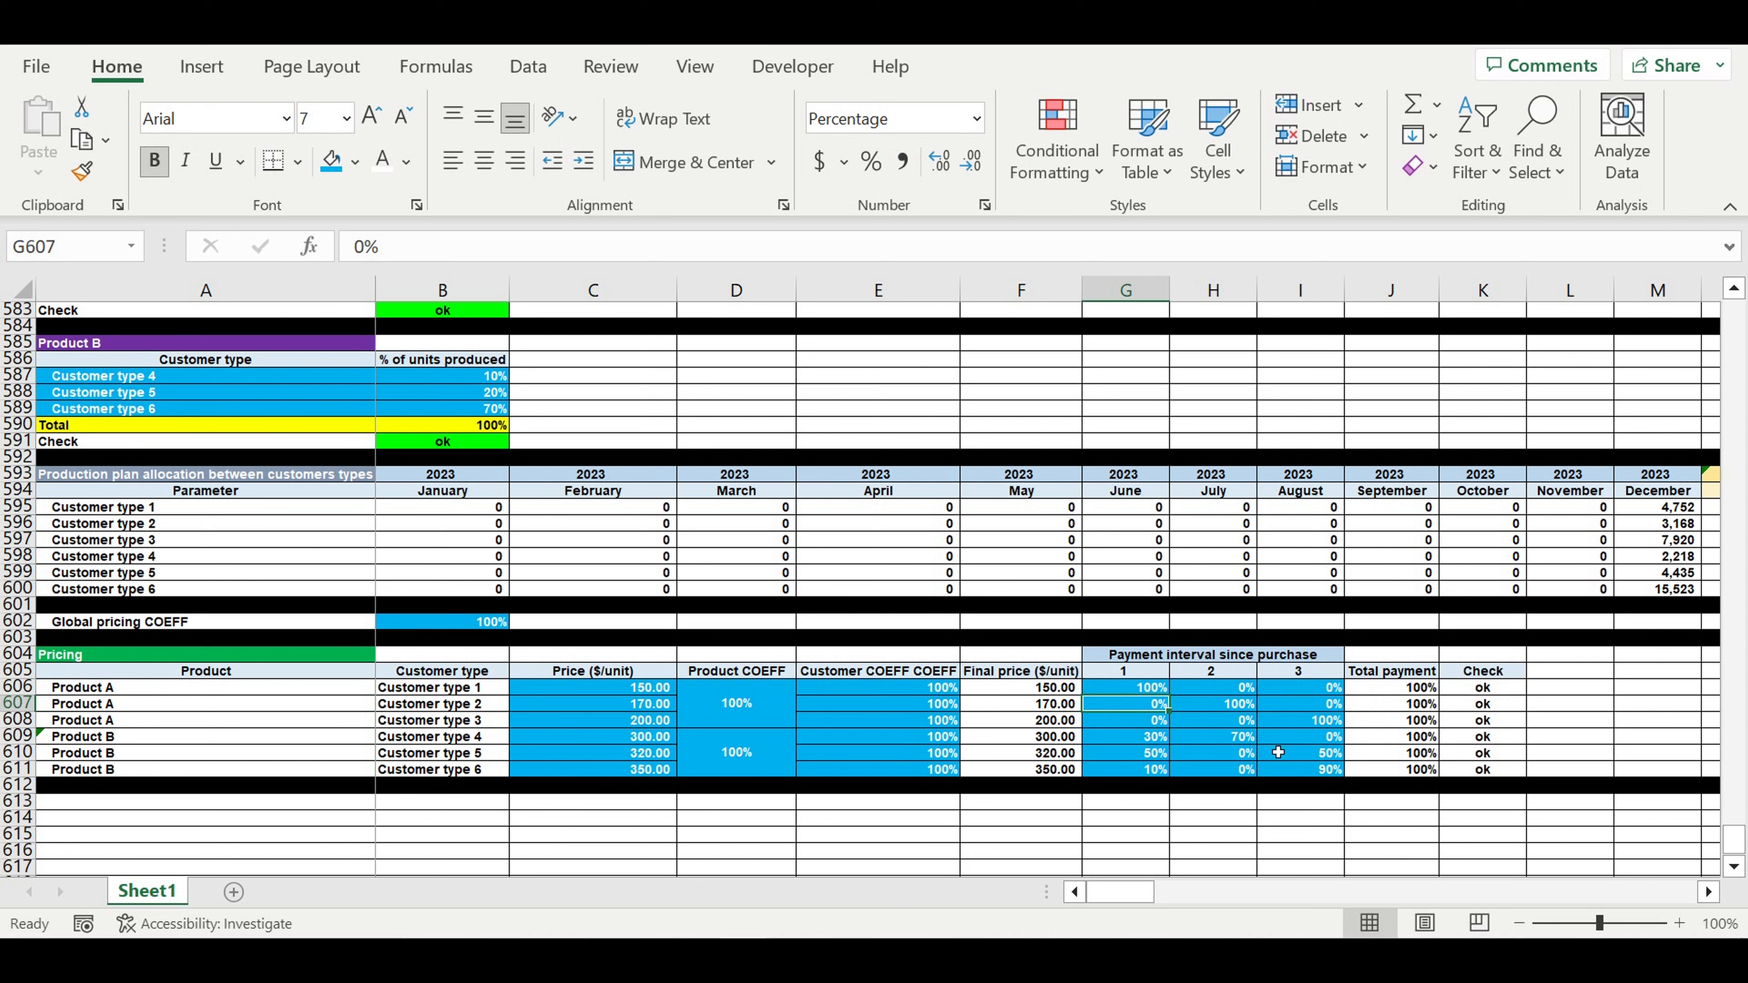
{"action": "left_click_drag", "start_coordinate": [1300, 752], "coordinate": [1301, 769]}
{"action": "left_click_drag", "start_coordinate": [1489, 687], "coordinate": [1486, 769]}
- Fill the Check cells K606:K611 red
{"action": "left_click", "coordinate": [386, 164]}
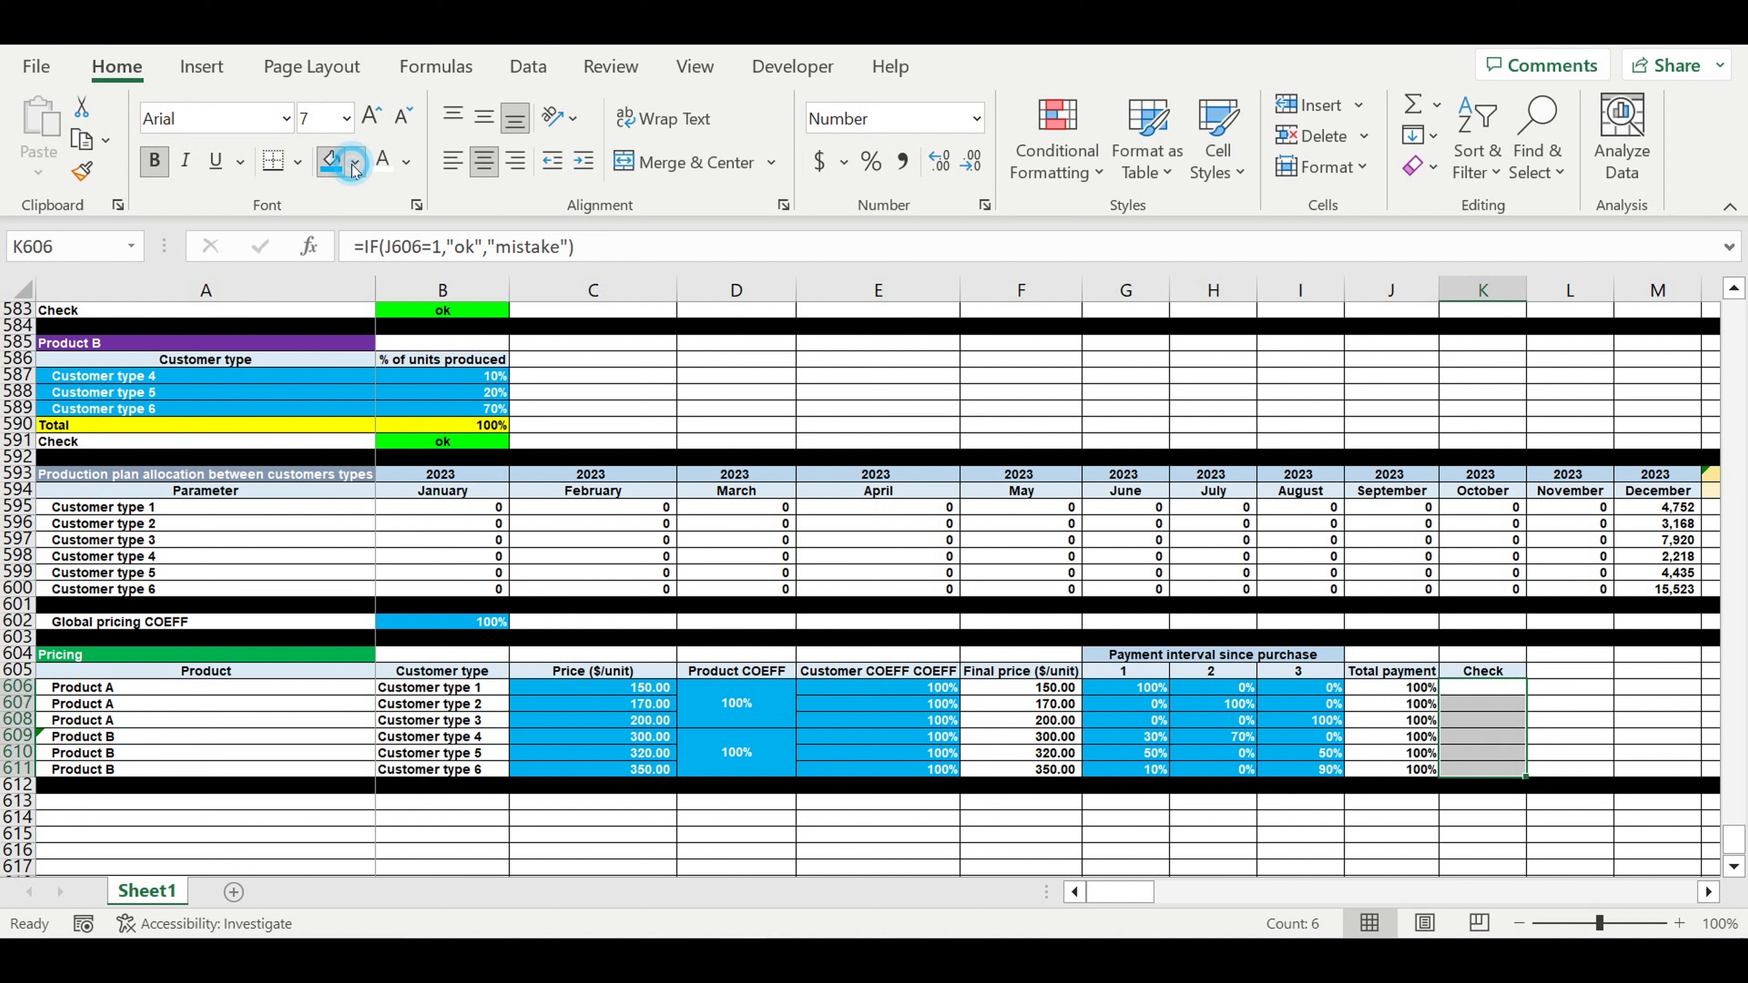
{"action": "left_click", "coordinate": [355, 162]}
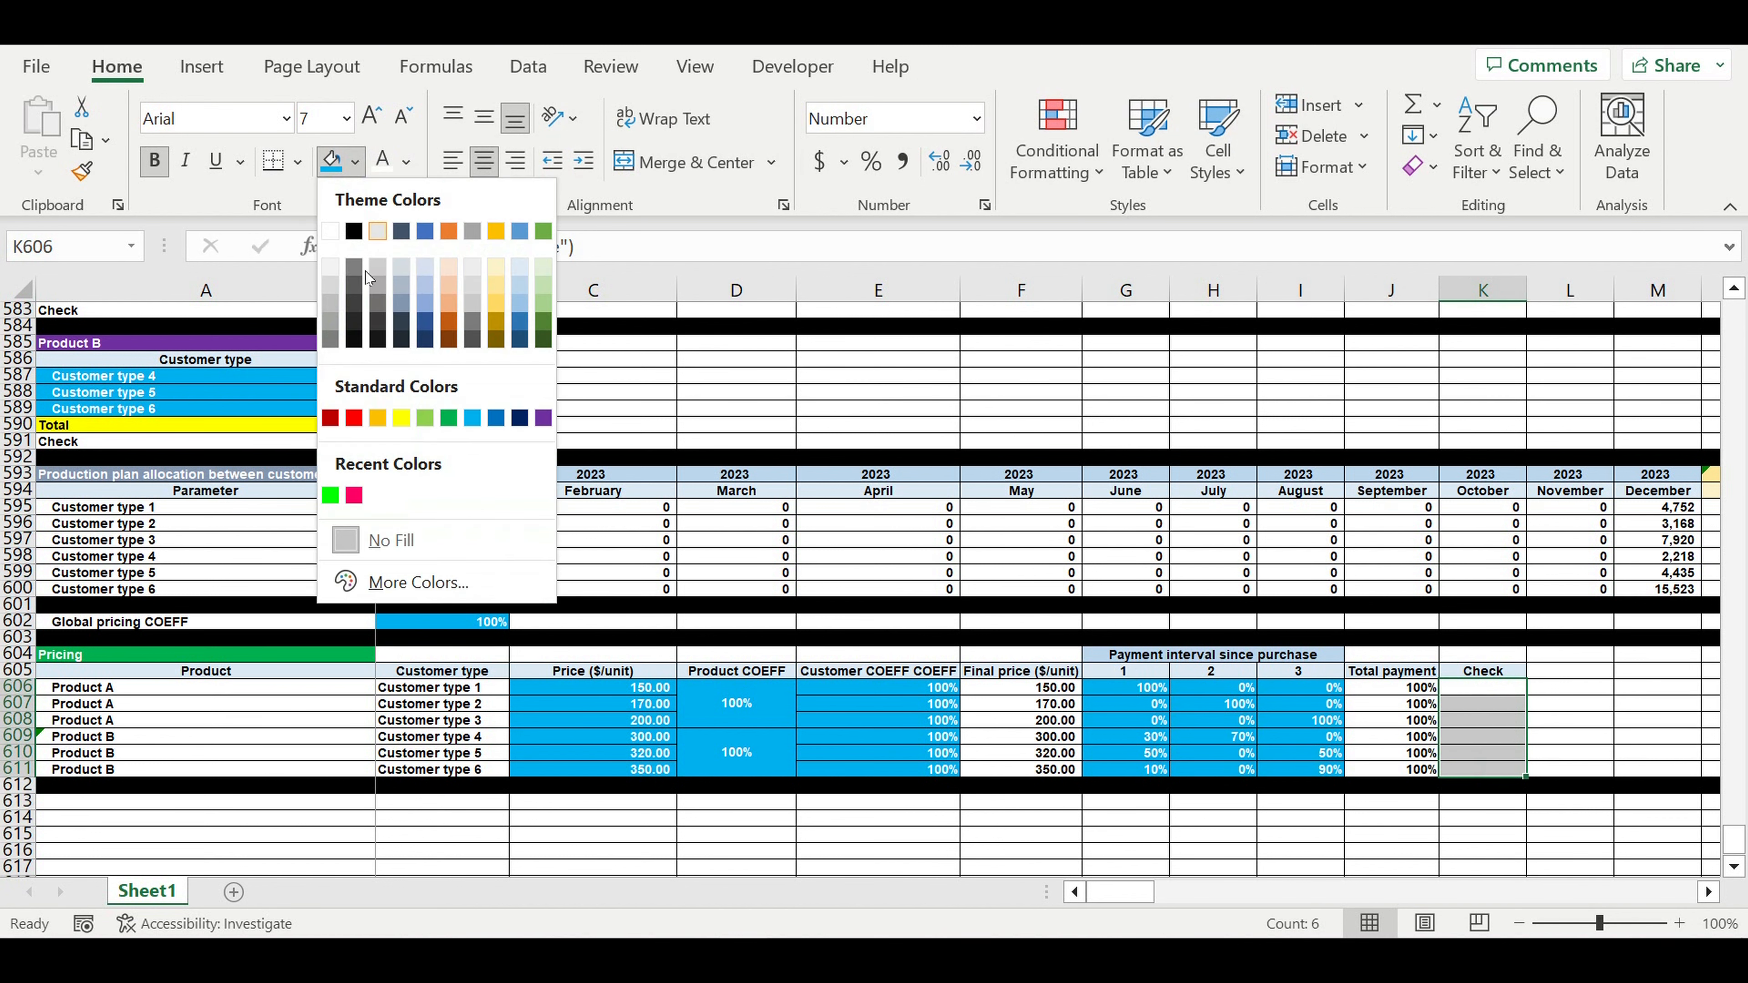
{"action": "left_click", "coordinate": [354, 418]}
{"action": "left_click", "coordinate": [1292, 679]}
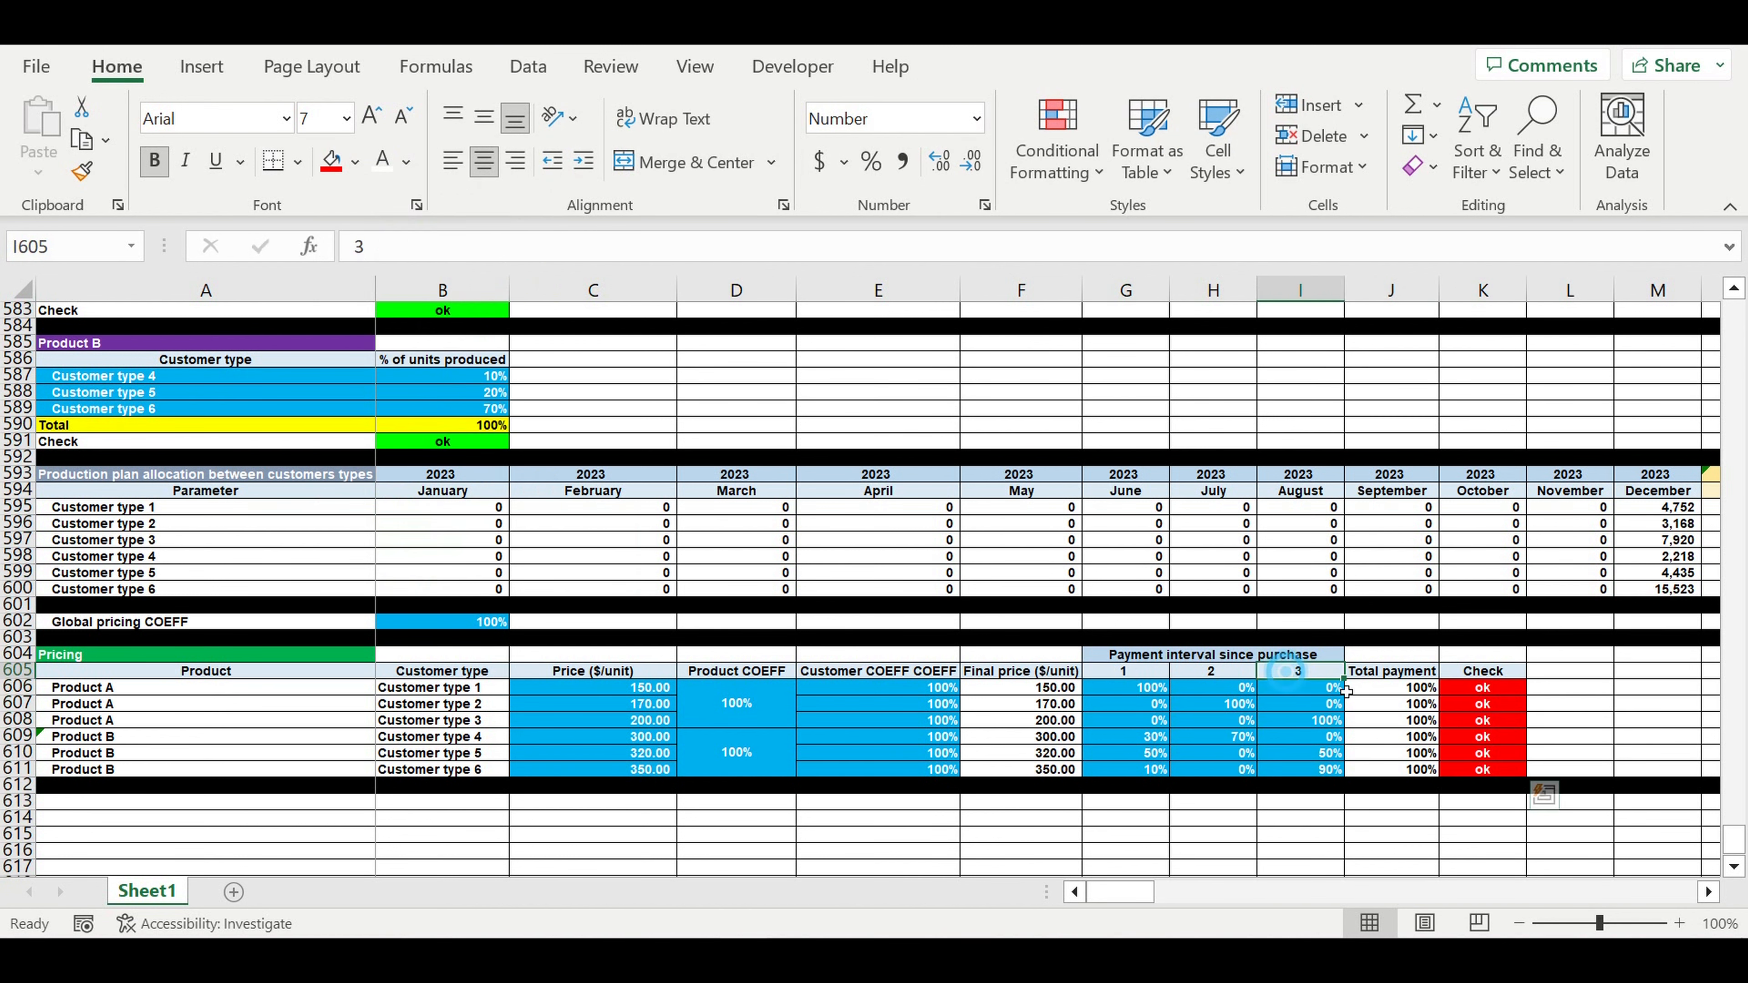
- On K606, start a new formula-based conditional formatting rule =J606=1
{"action": "left_click", "coordinate": [1468, 705]}
{"action": "left_click", "coordinate": [1500, 688]}
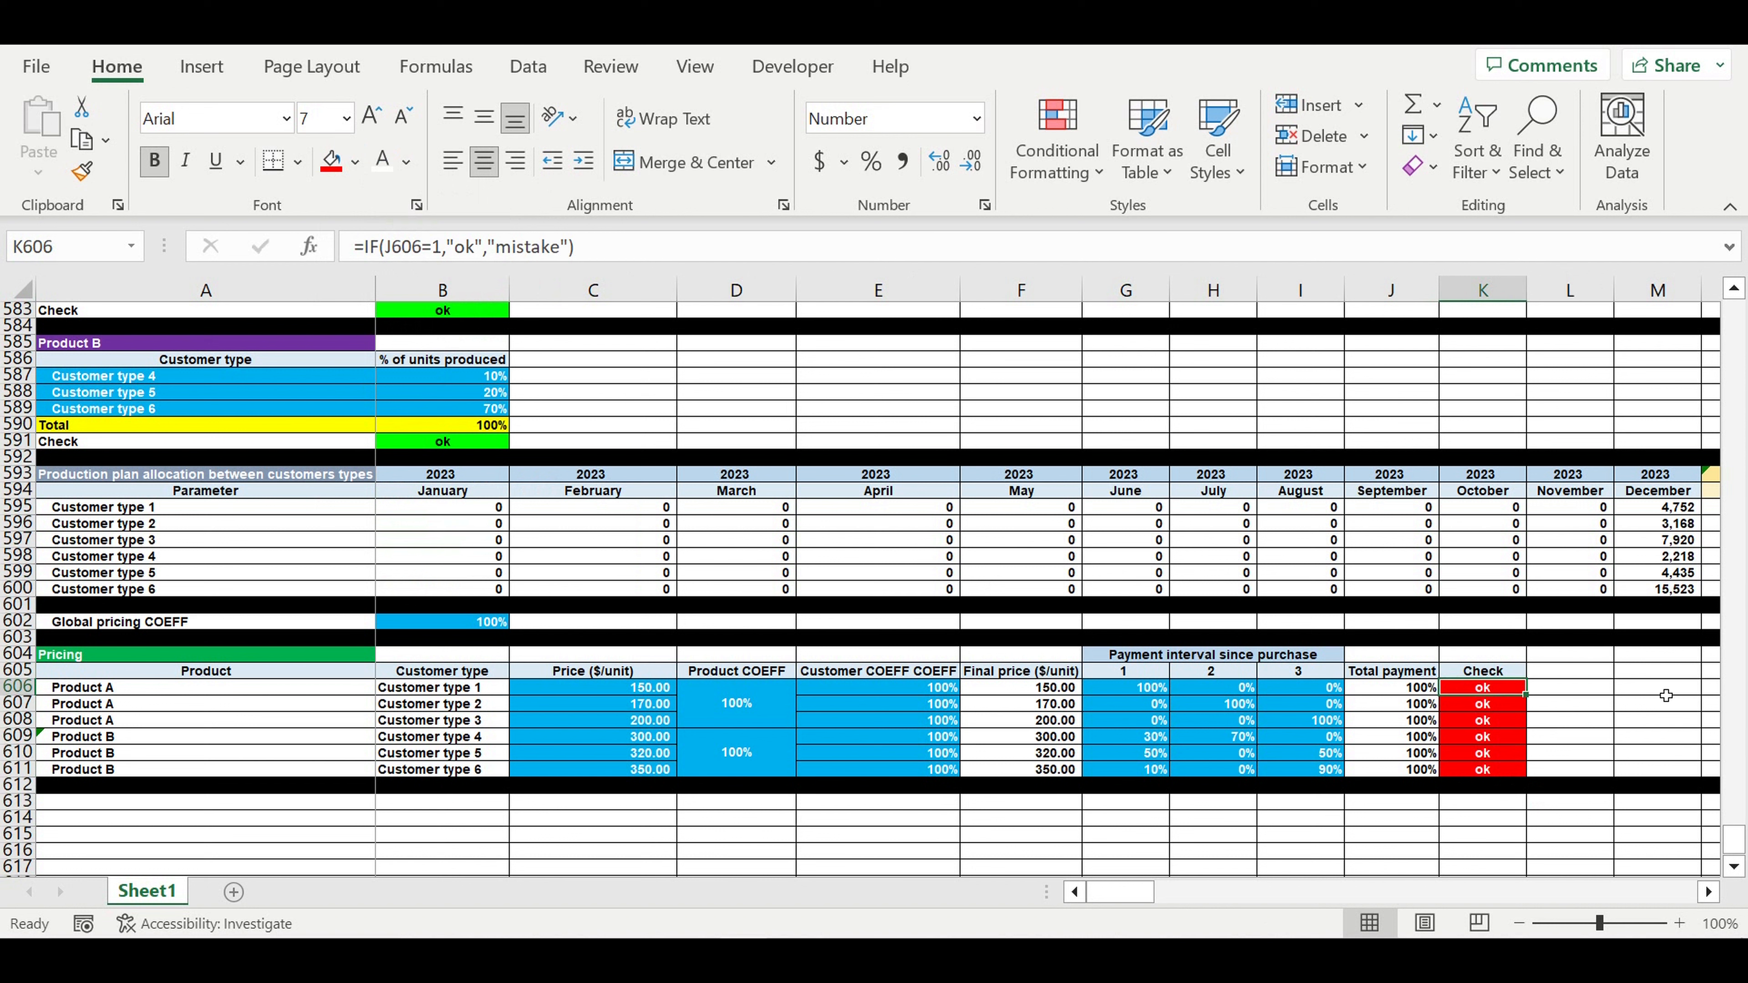
{"action": "left_click", "coordinate": [1046, 150]}
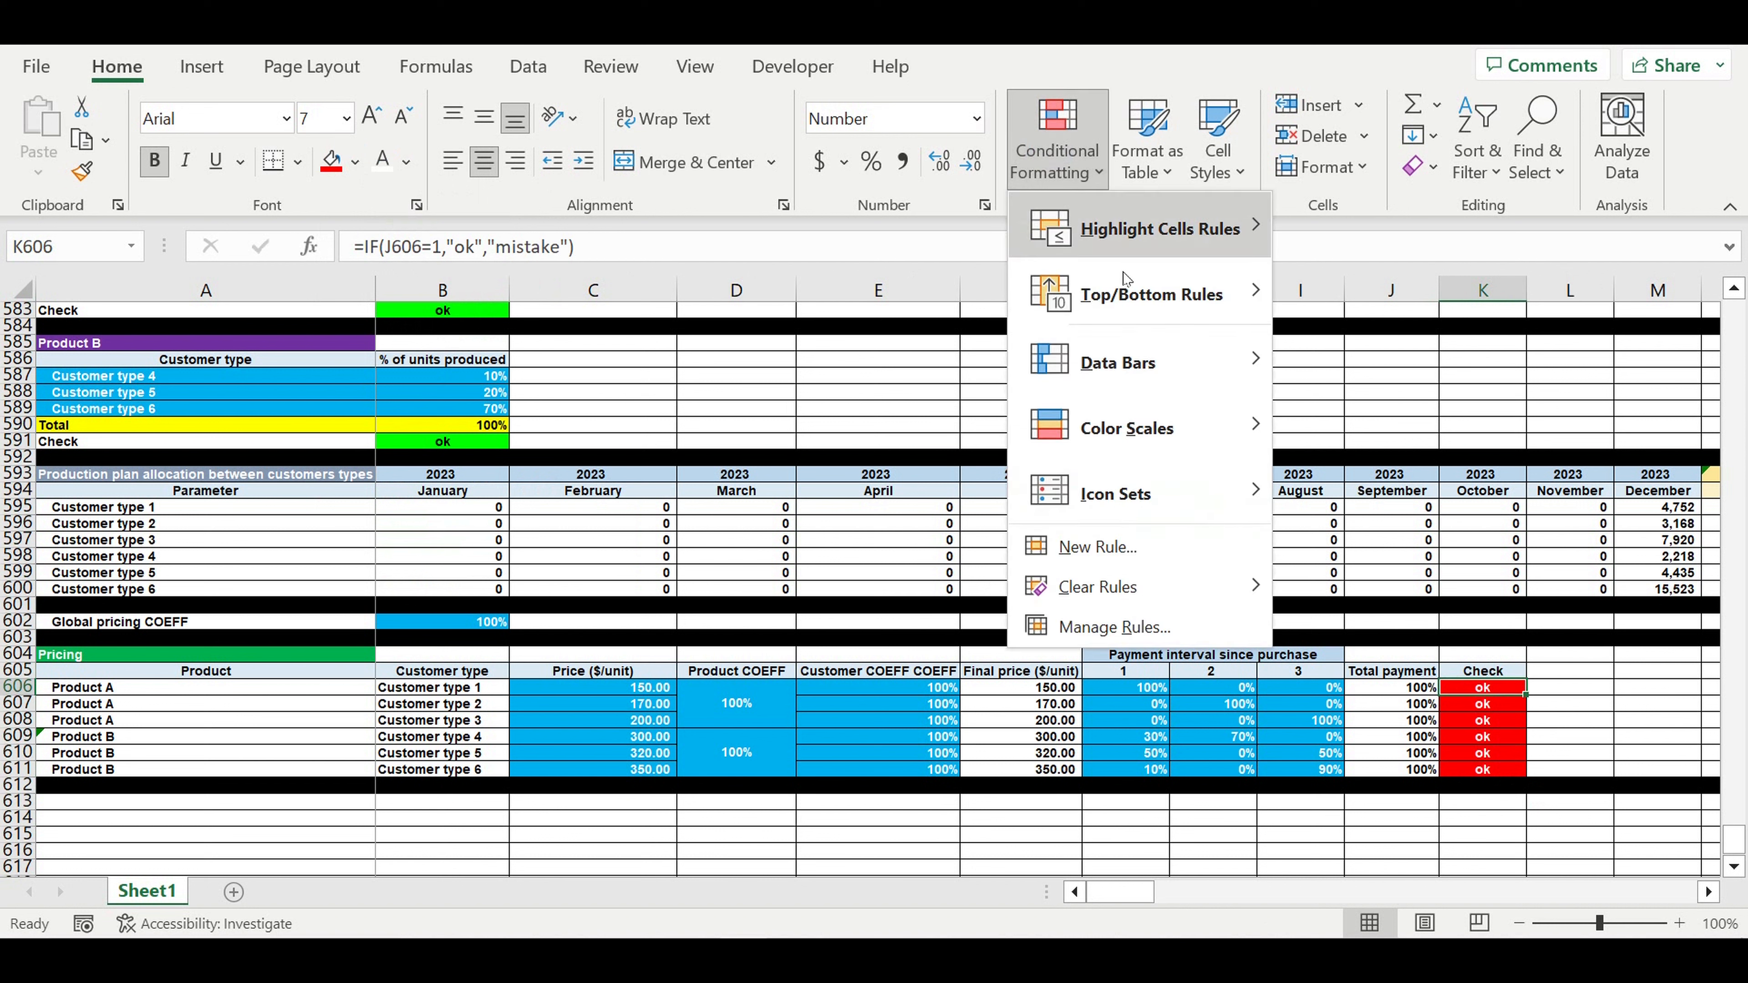
{"action": "left_click", "coordinate": [1094, 546]}
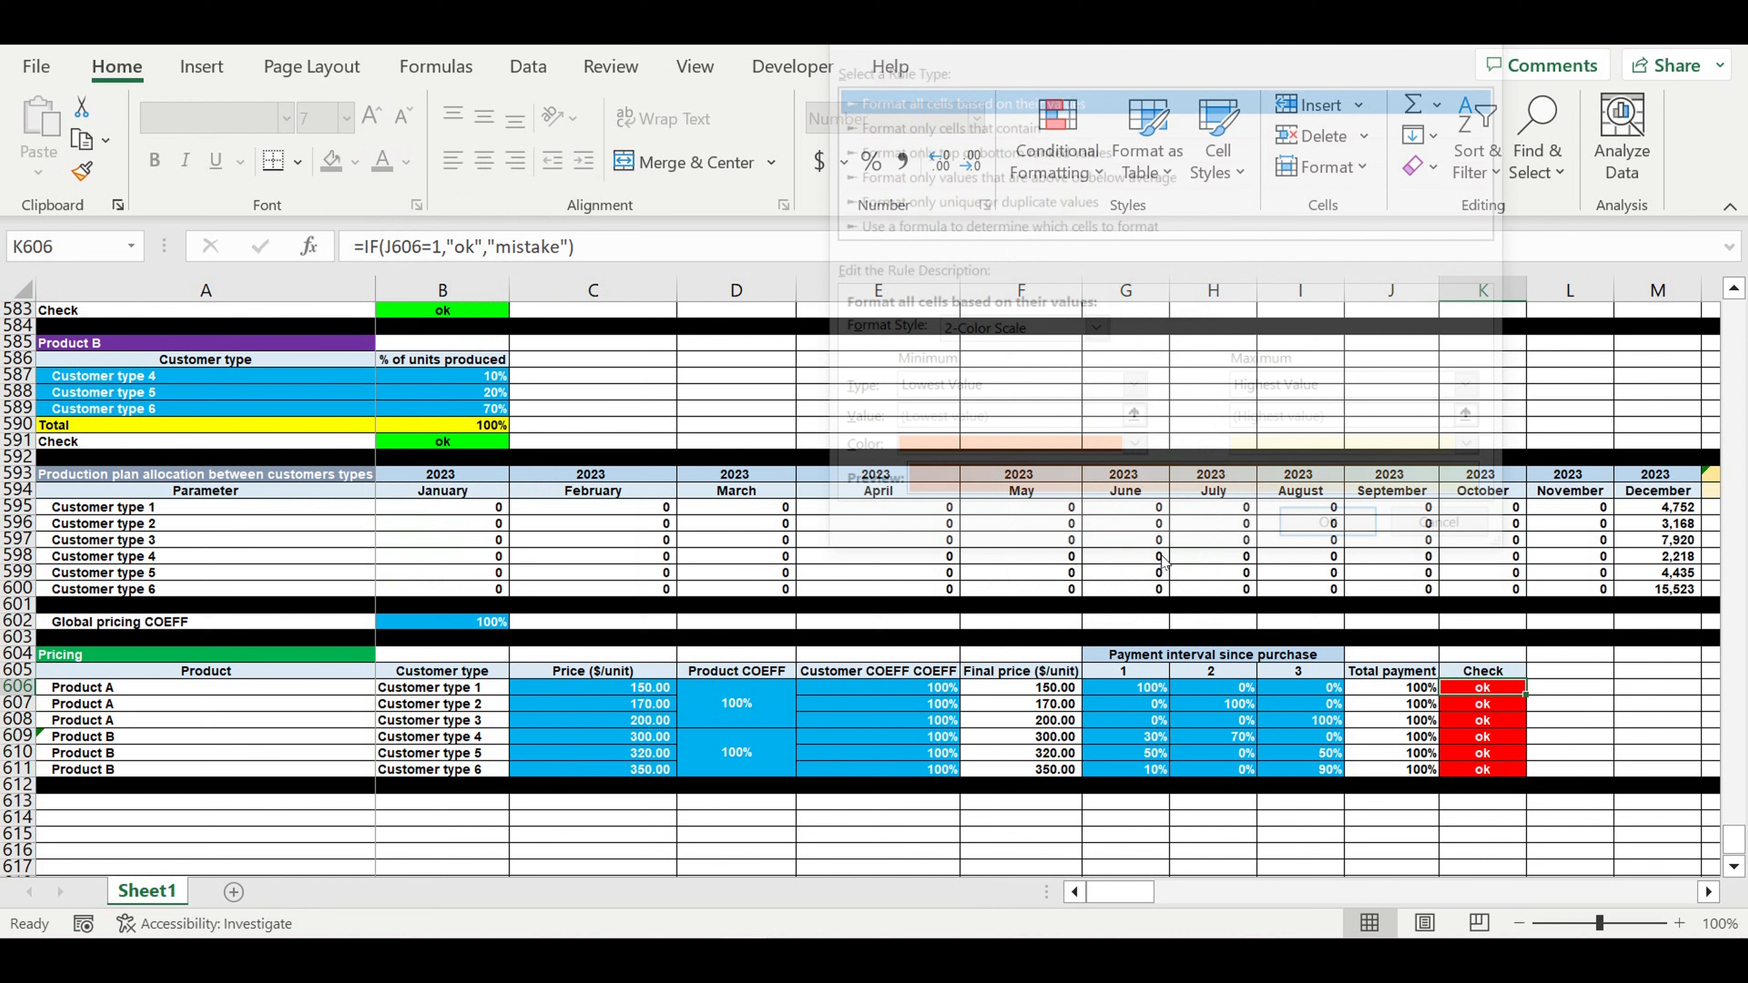
{"action": "left_click", "coordinate": [884, 225]}
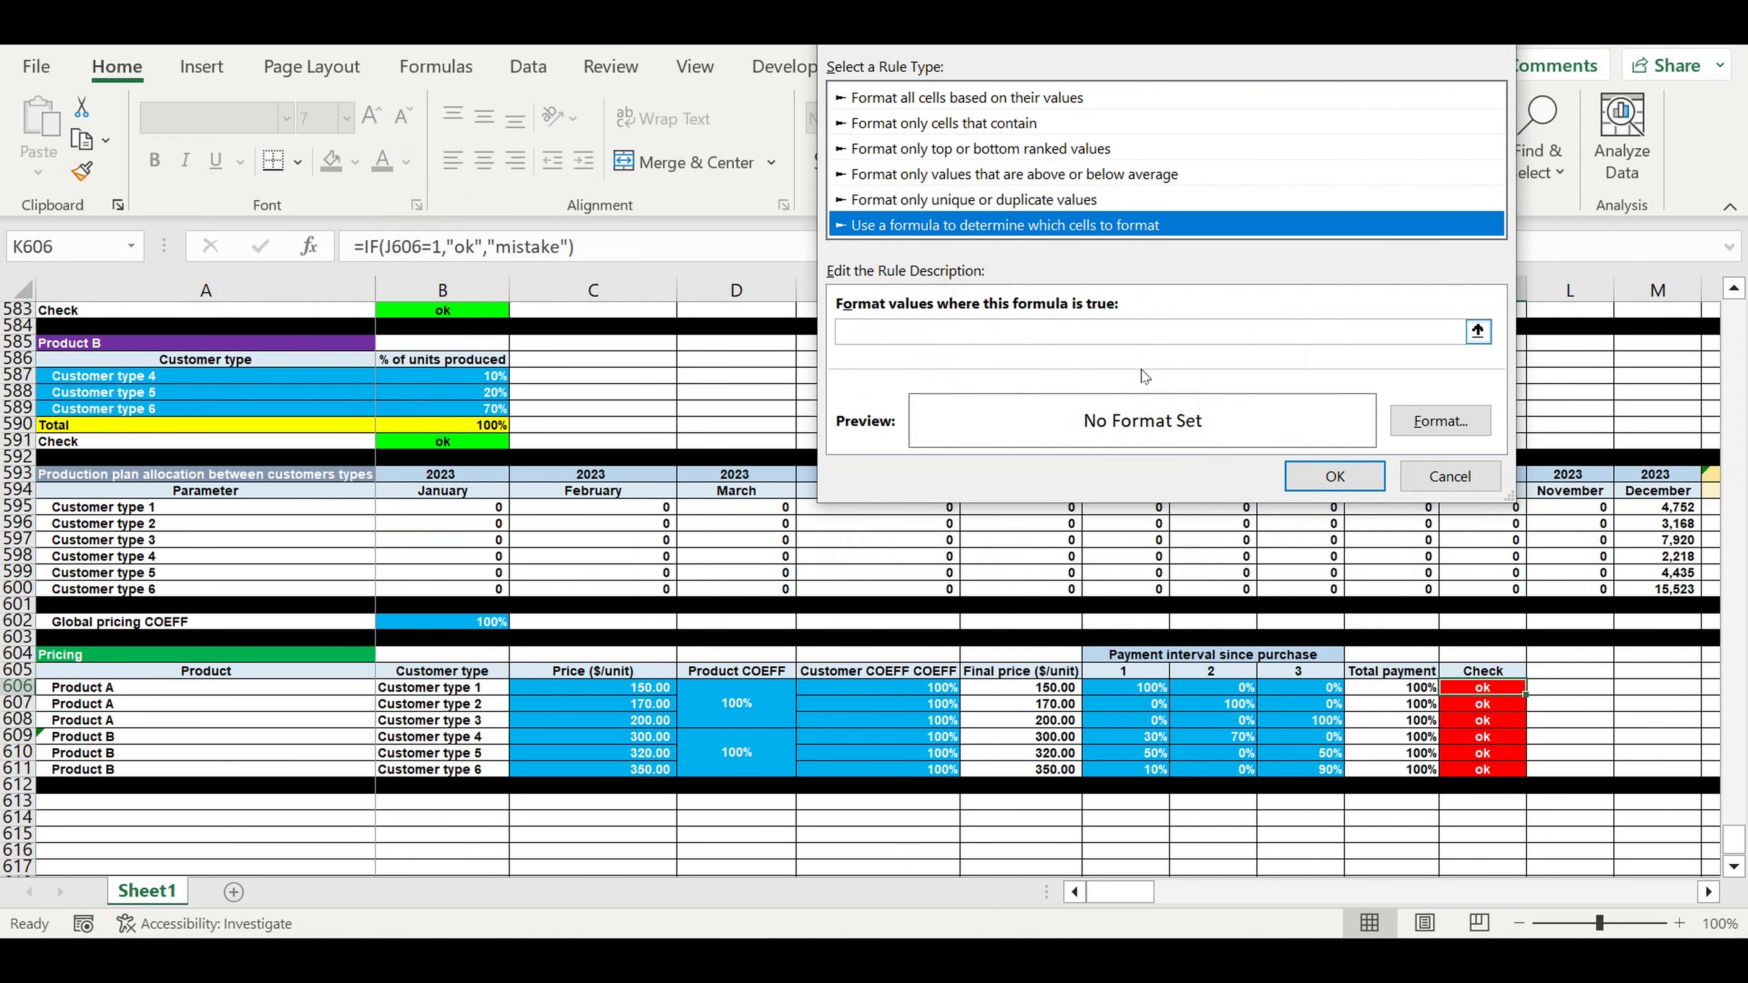
{"action": "left_click", "coordinate": [943, 332]}
{"action": "left_click", "coordinate": [1393, 688]}
{"action": "left_click", "coordinate": [859, 335]}
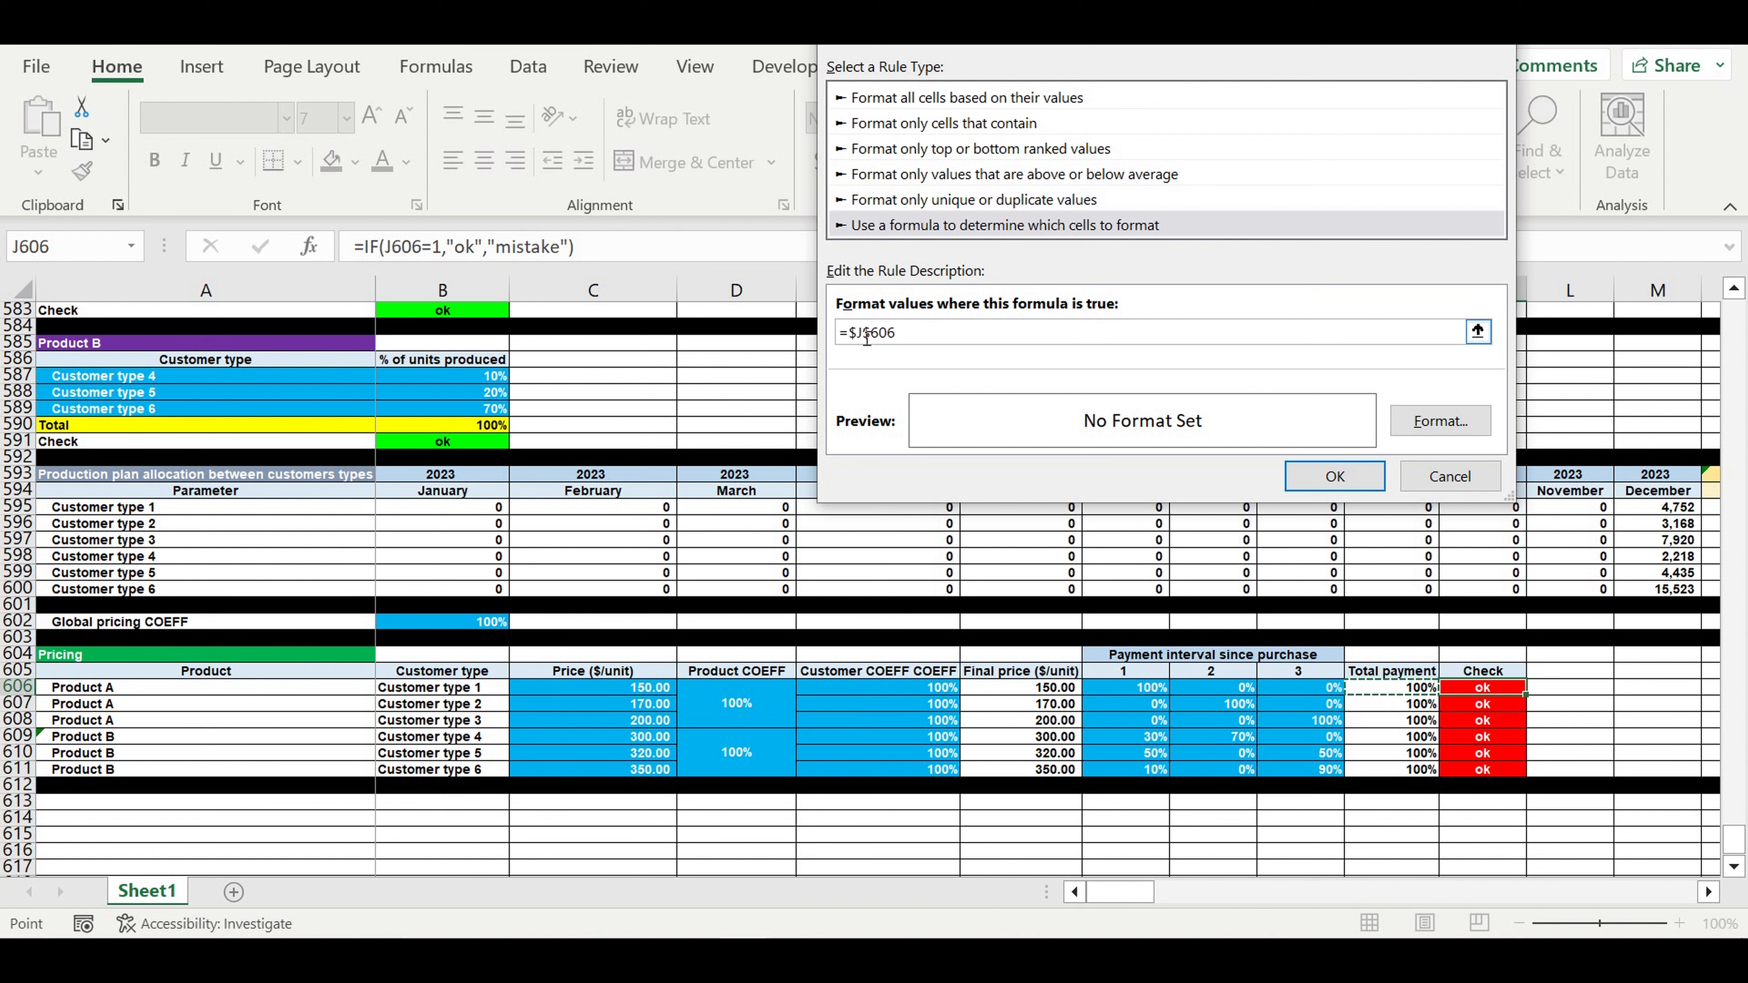
{"action": "key", "text": "BackSpace"}
{"action": "left_click", "coordinate": [864, 333]}
{"action": "key", "text": "BackSpace"}
{"action": "left_click", "coordinate": [919, 339]}
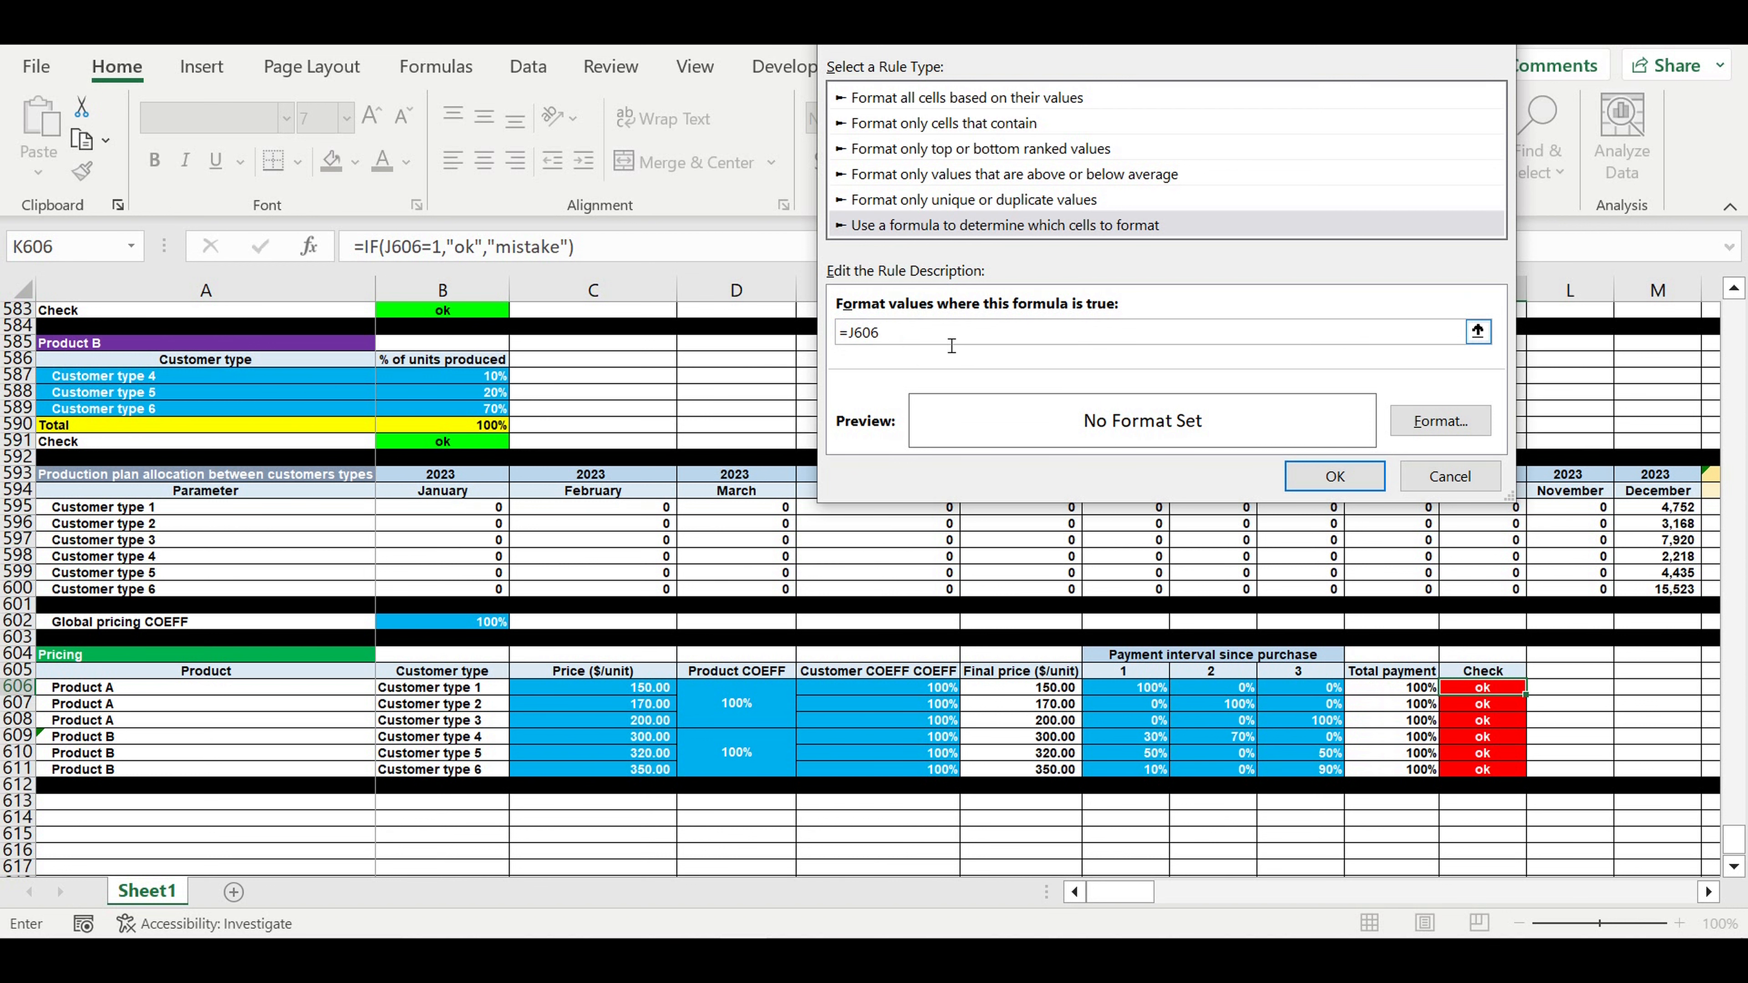
{"action": "type", "text": "=1"}
- Format the rule with bright green fill and black font, and apply it
{"action": "left_click", "coordinate": [1465, 420]}
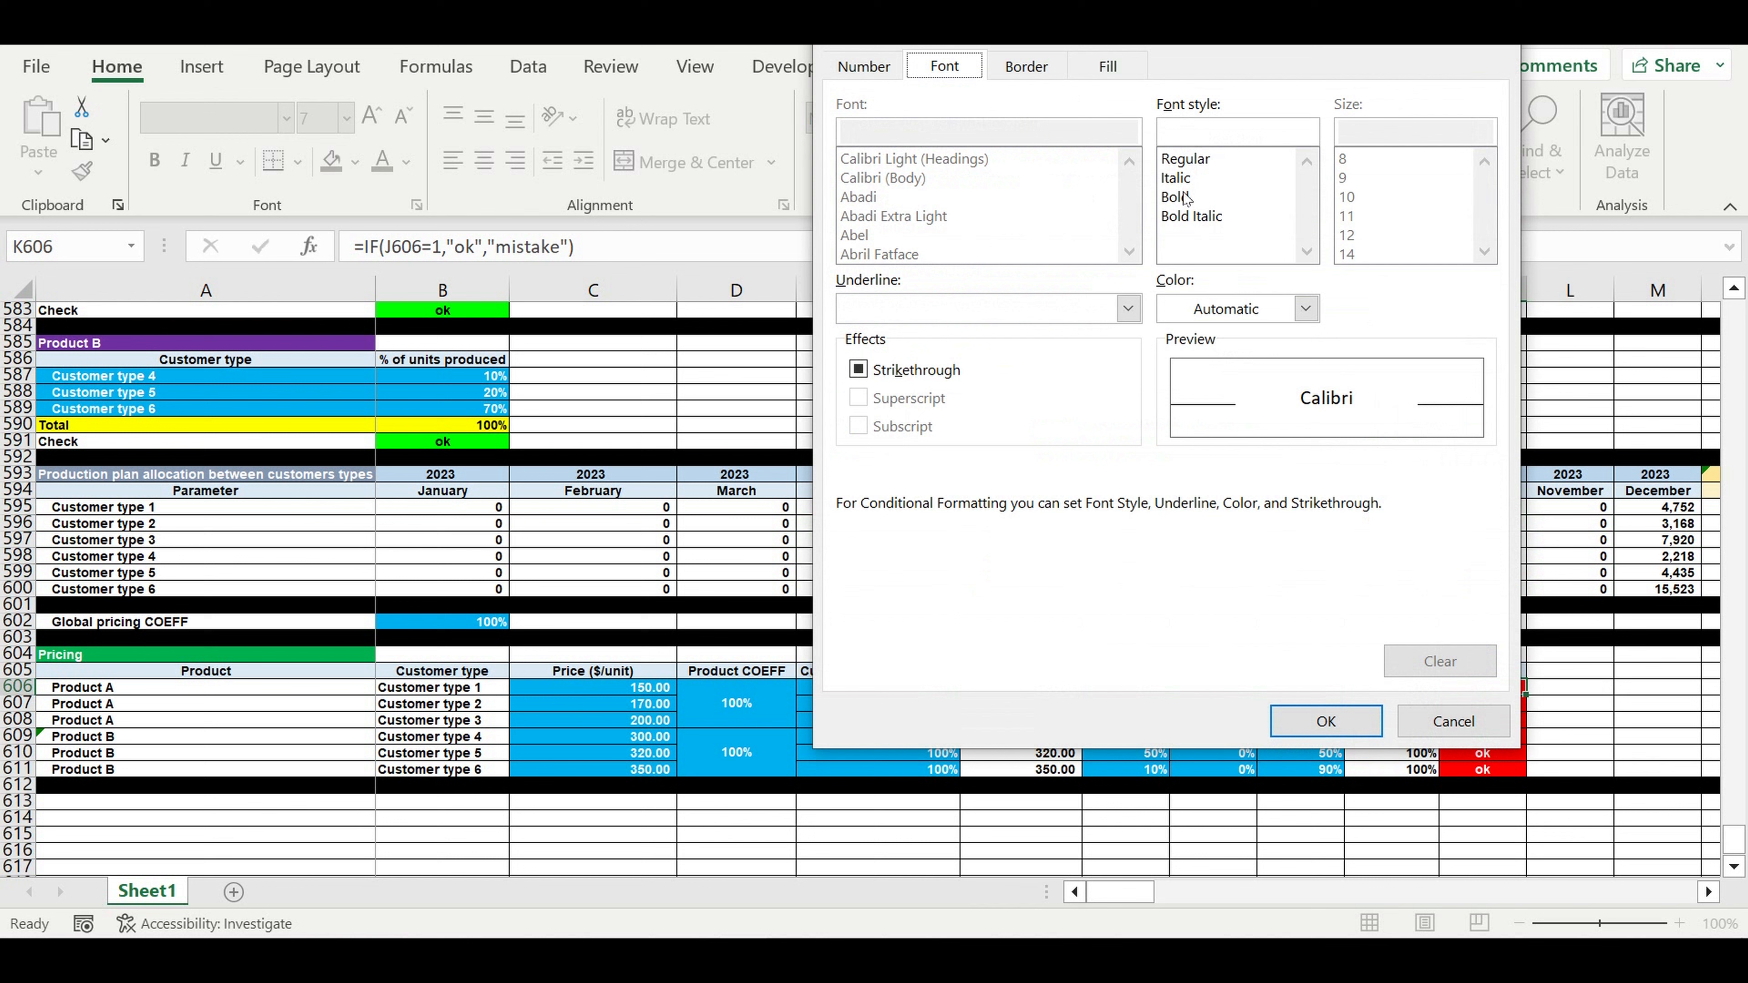
{"action": "left_click", "coordinate": [1109, 66]}
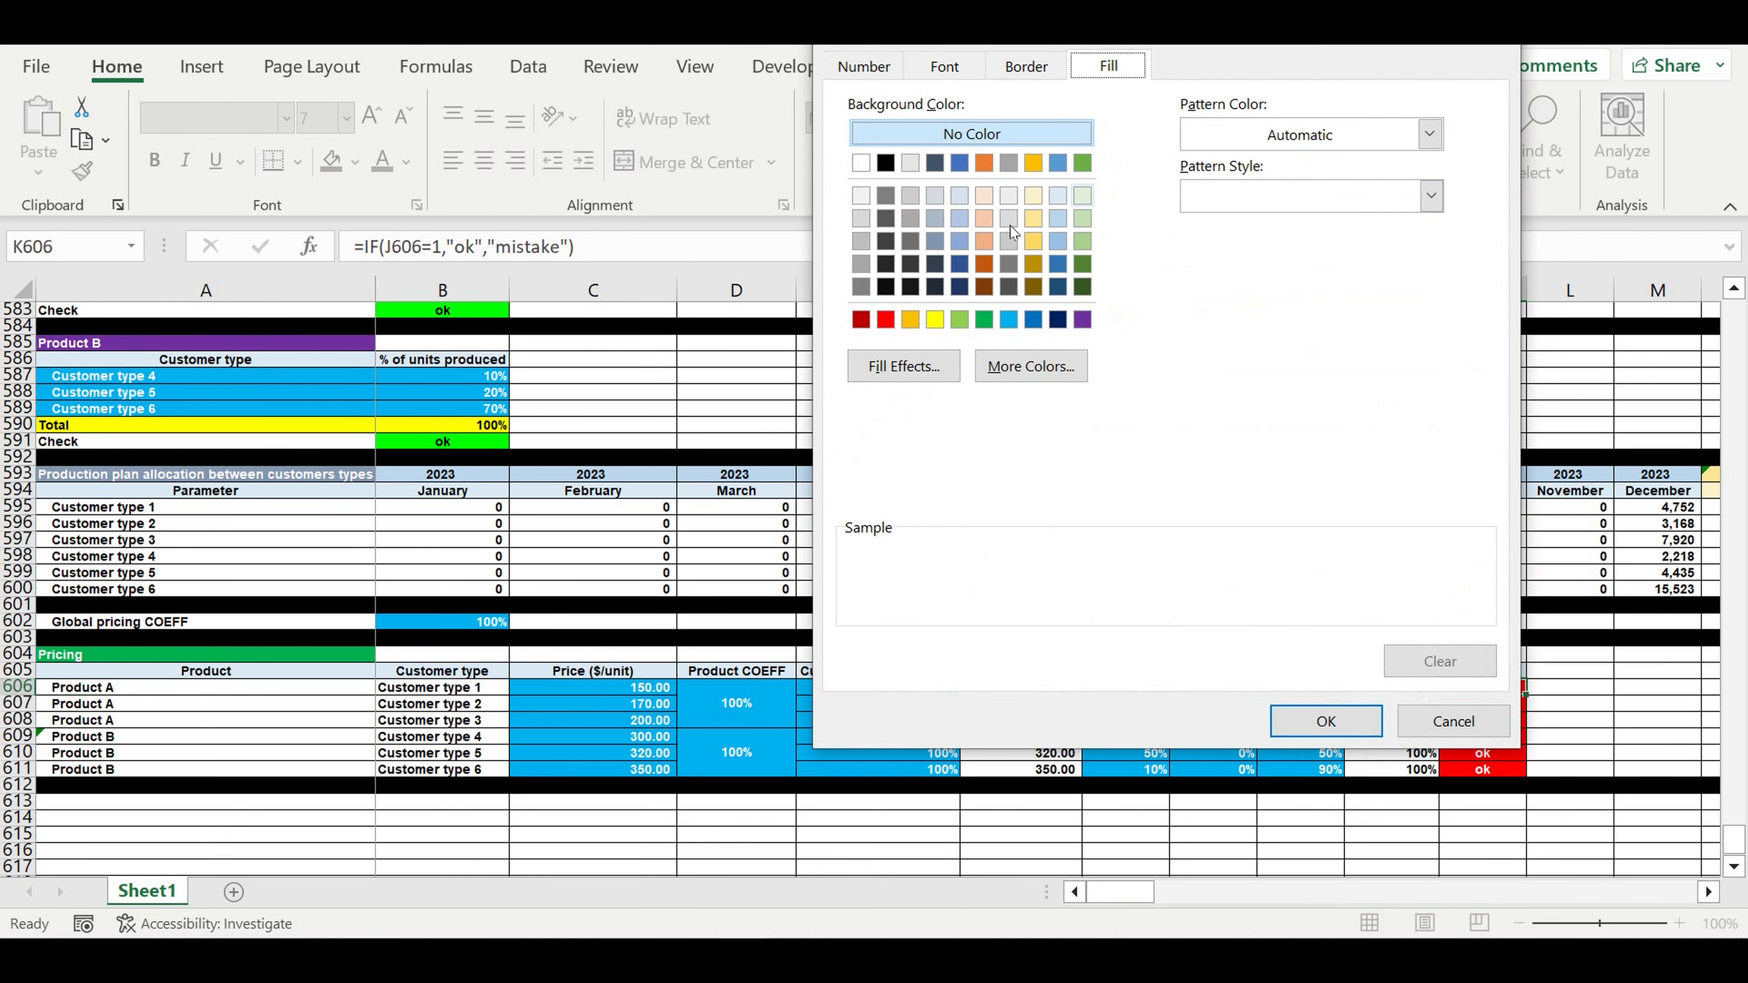
{"action": "left_click", "coordinate": [1030, 366]}
{"action": "left_click", "coordinate": [1030, 196]}
{"action": "left_click", "coordinate": [1272, 84]}
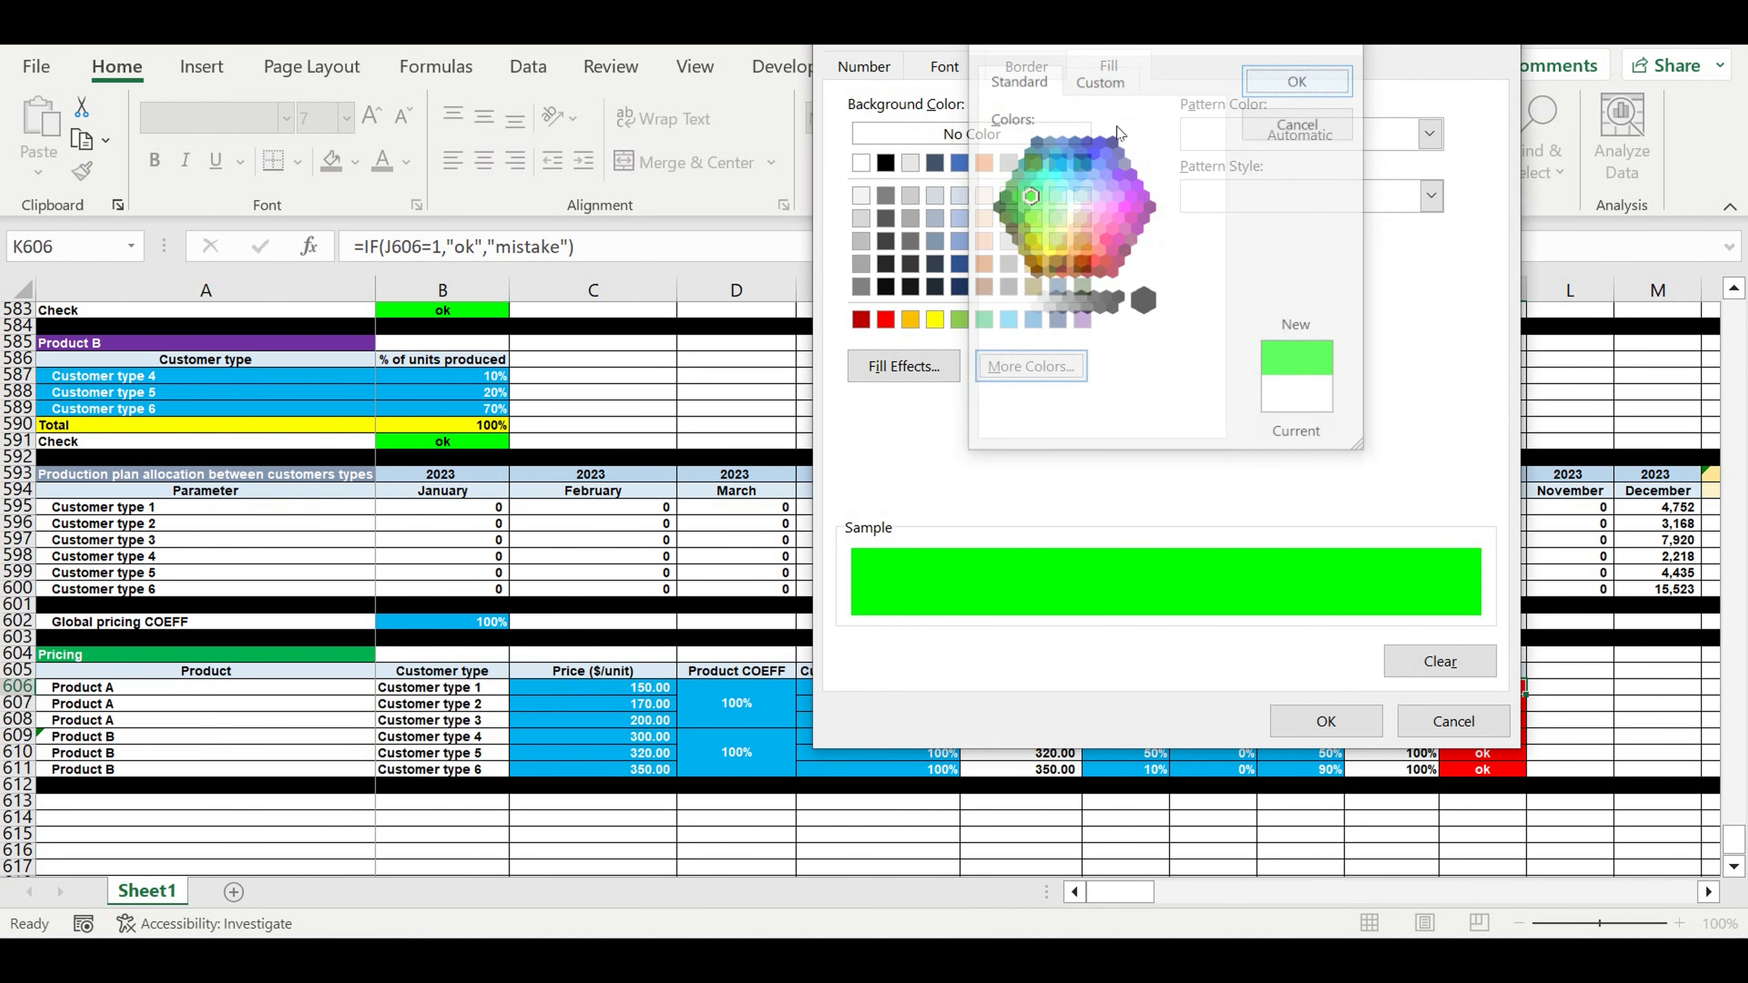
{"action": "left_click", "coordinate": [943, 65]}
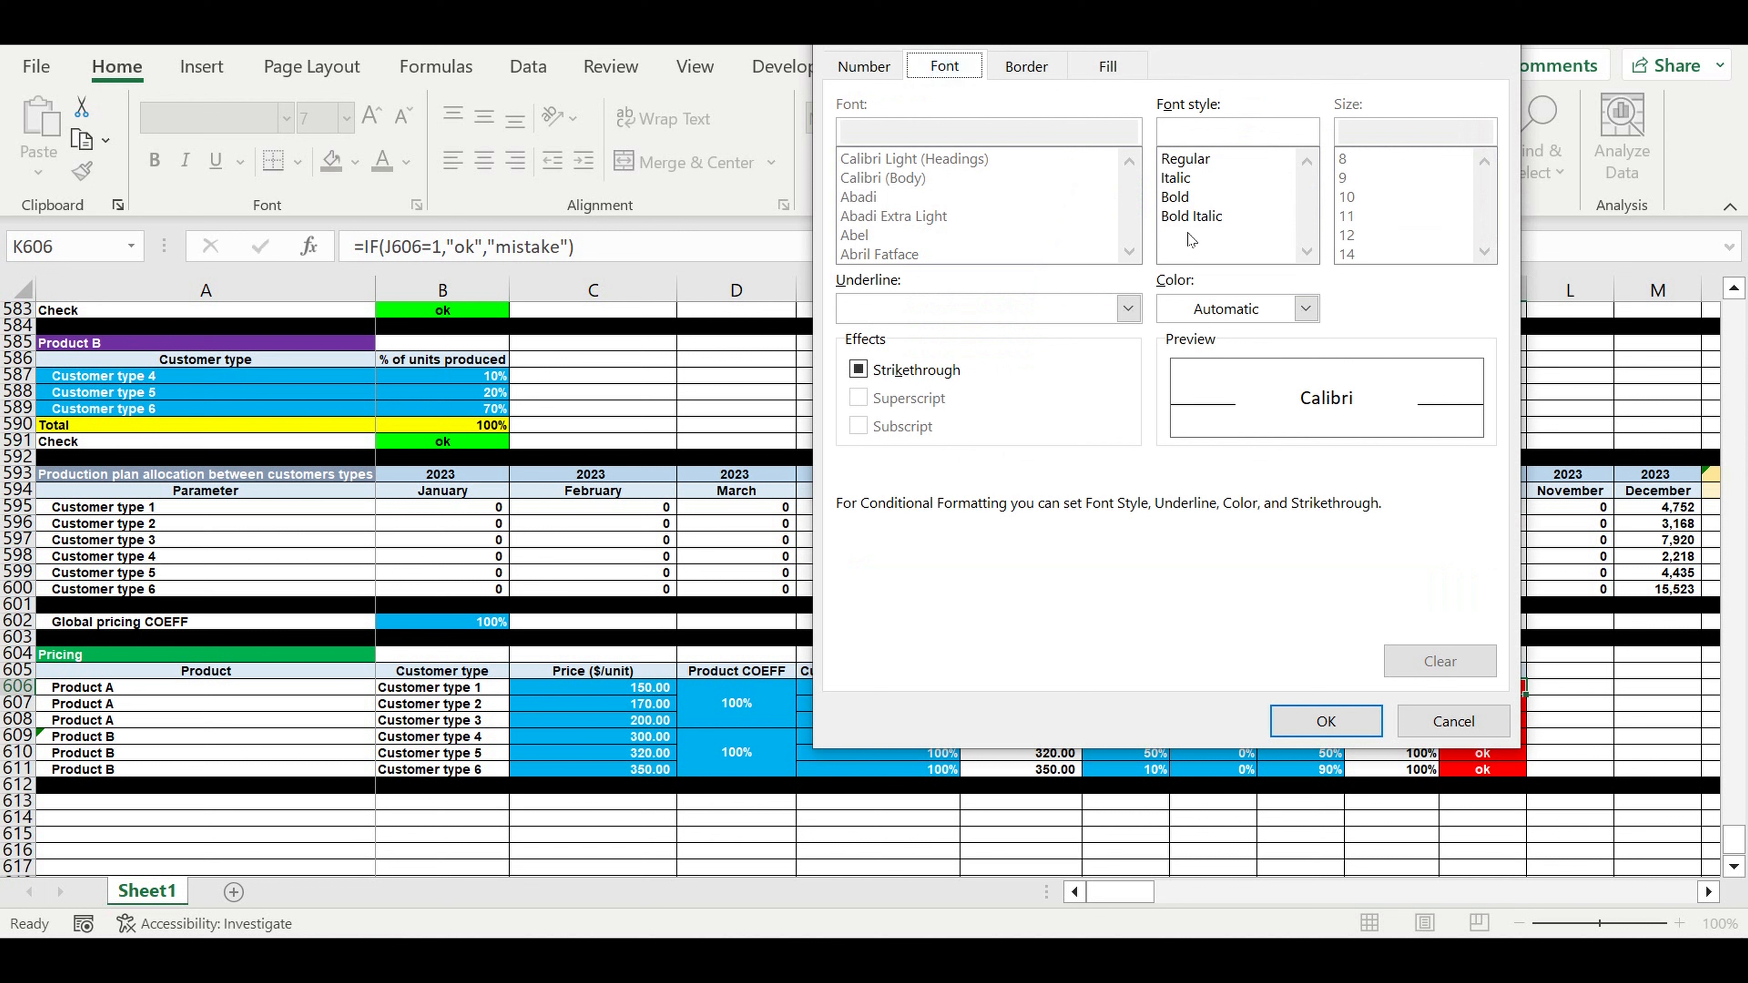
{"action": "left_click", "coordinate": [1303, 309]}
{"action": "left_click", "coordinate": [1192, 415]}
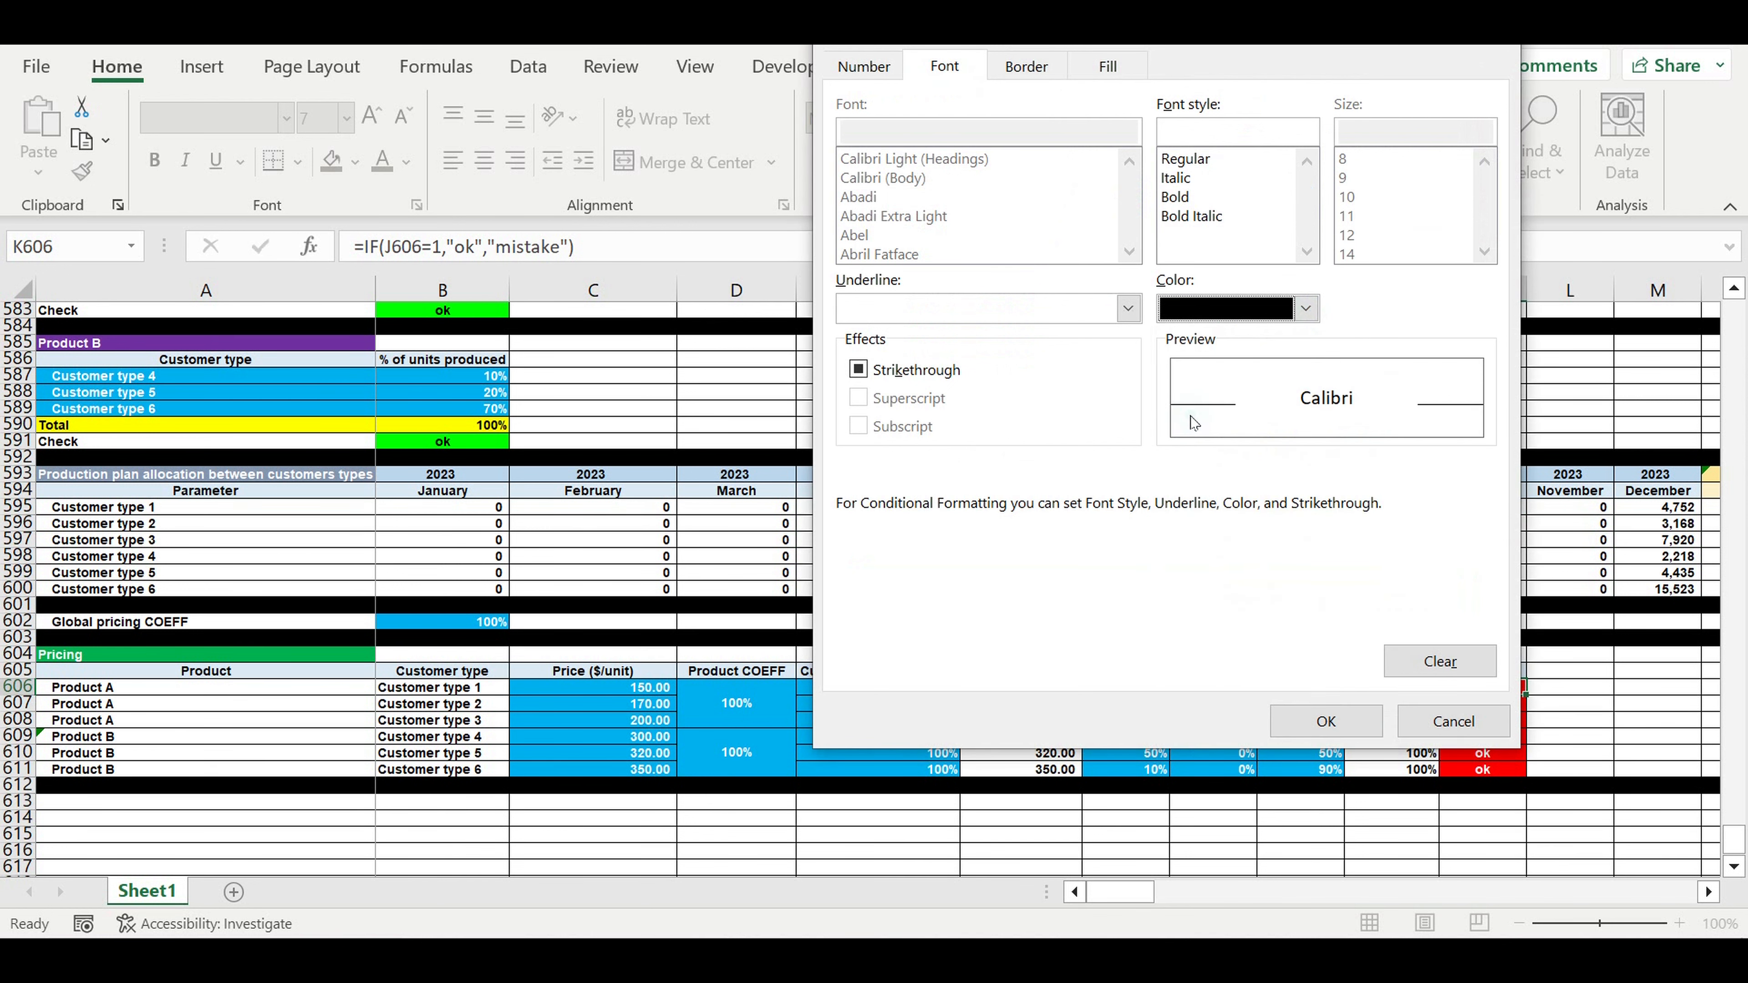
{"action": "left_click", "coordinate": [1326, 720]}
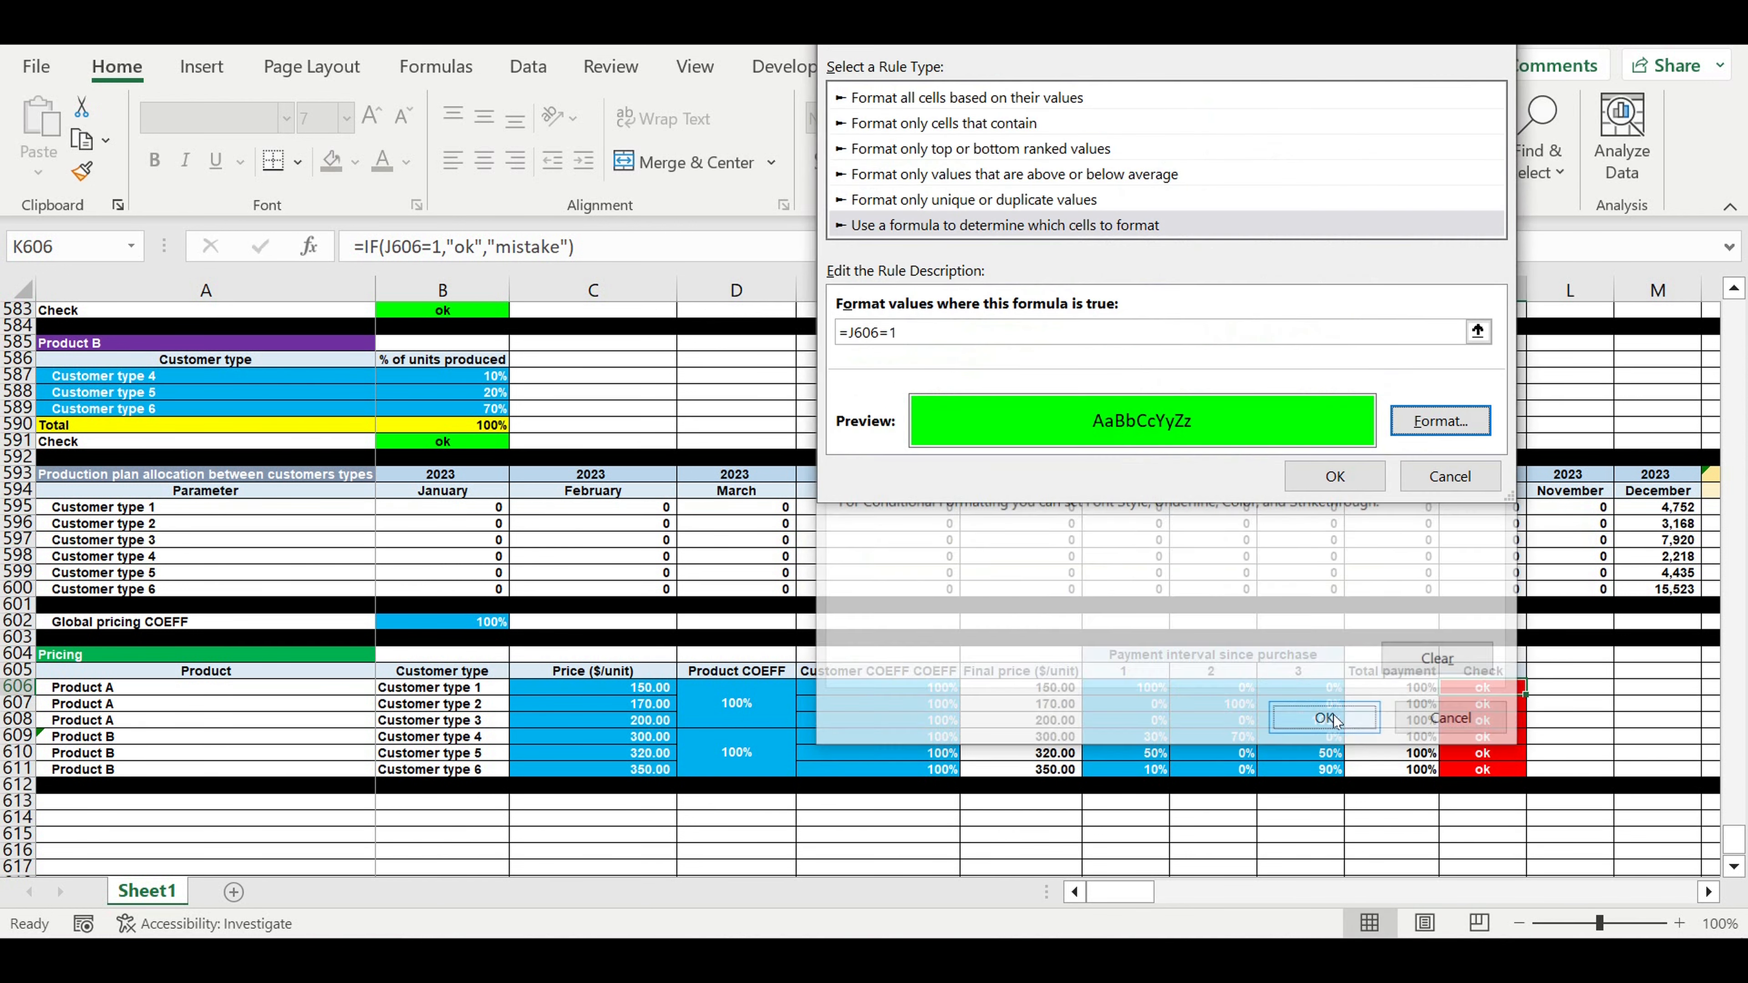
{"action": "left_click", "coordinate": [1334, 475]}
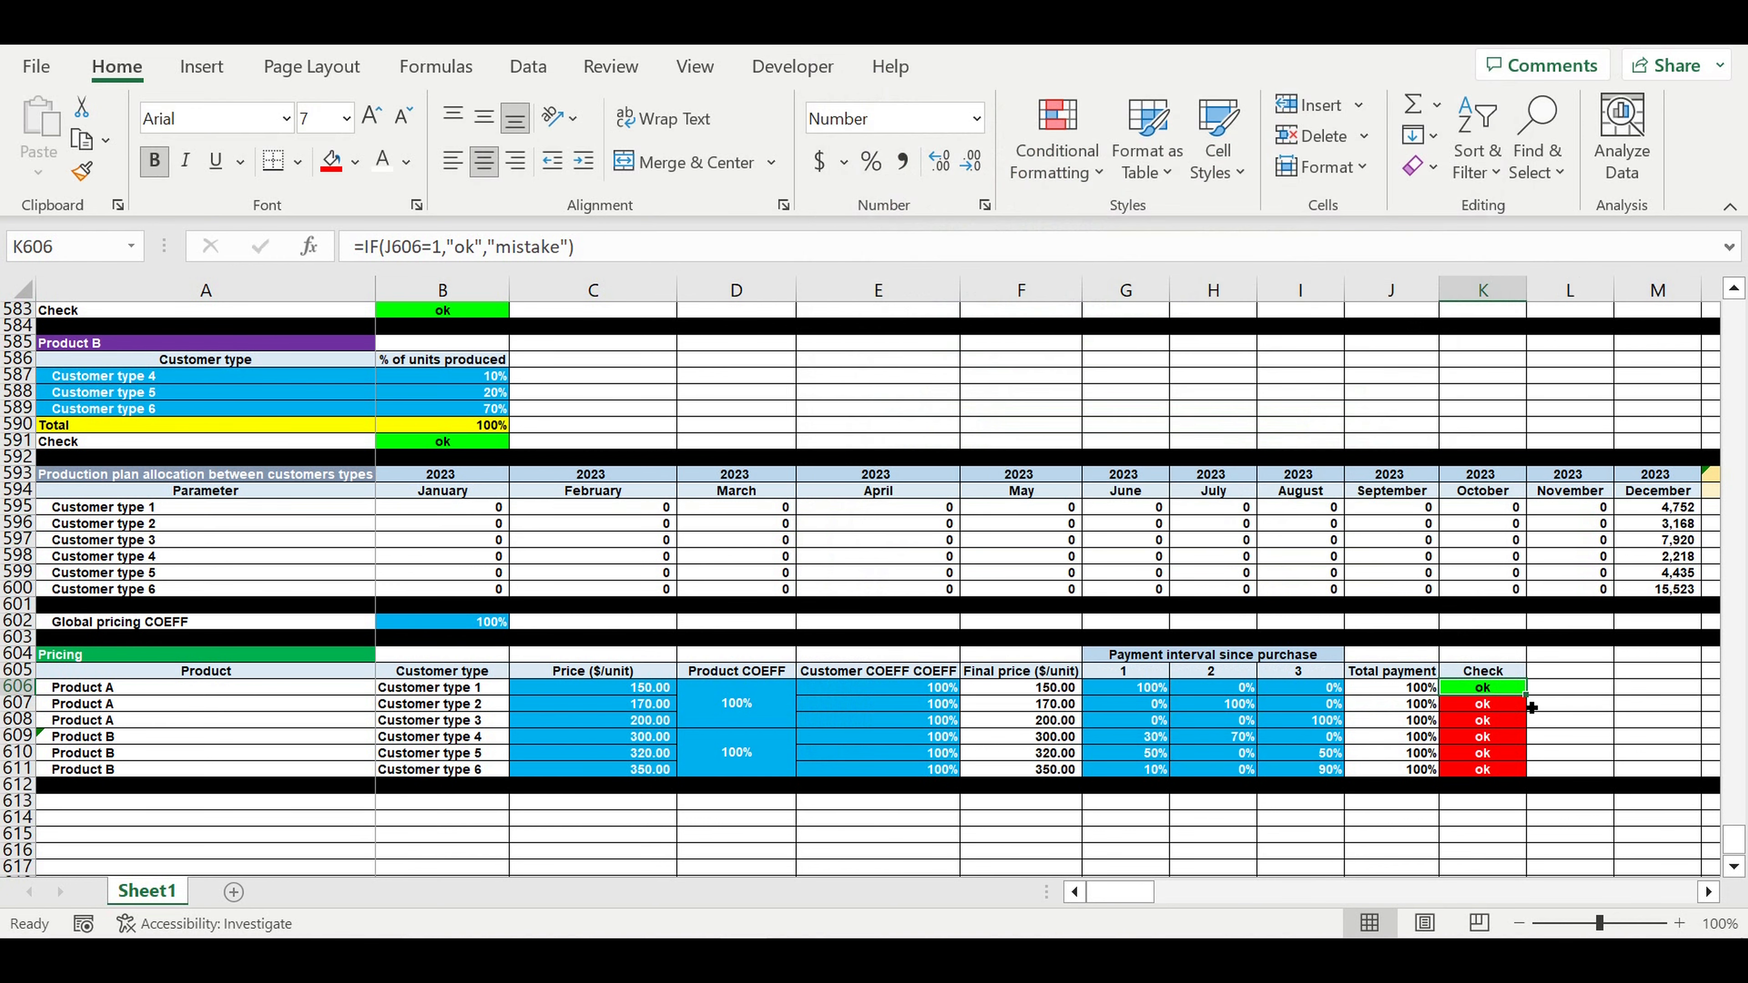
- Copy K606's green rule down to K611, then test H608 with 2% and restore 0%
{"action": "left_click_drag", "start_coordinate": [1526, 695], "coordinate": [1522, 775]}
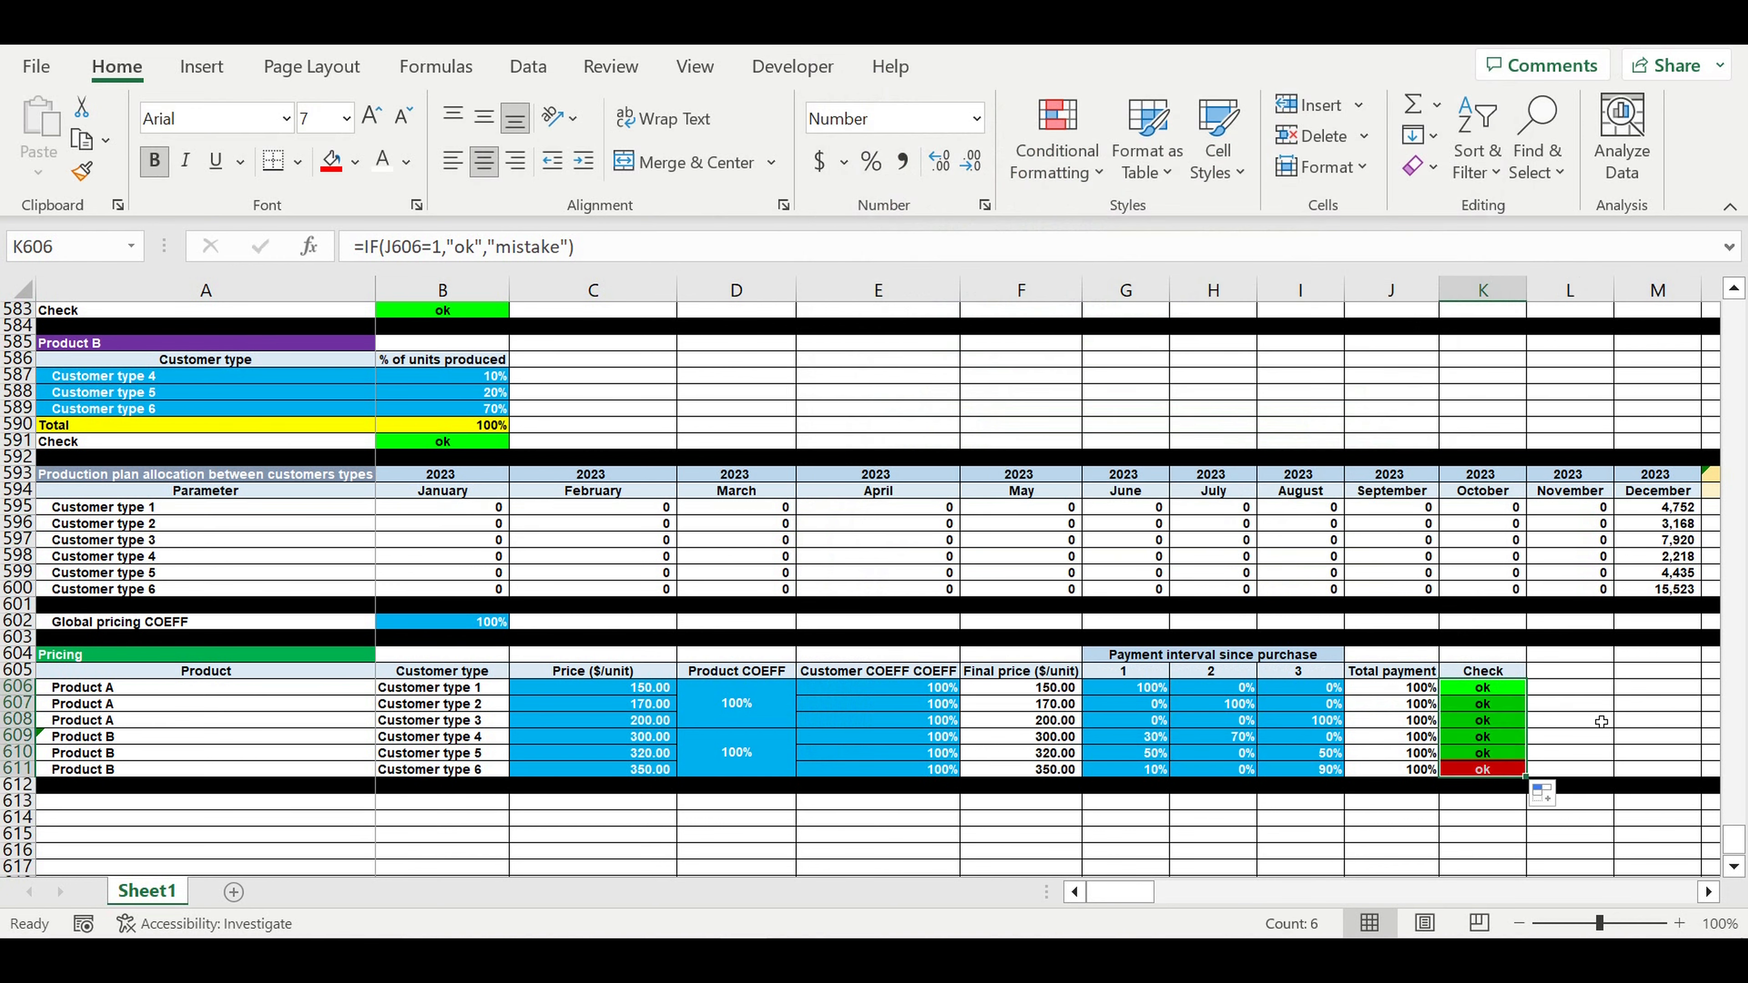
{"action": "left_click", "coordinate": [1601, 721]}
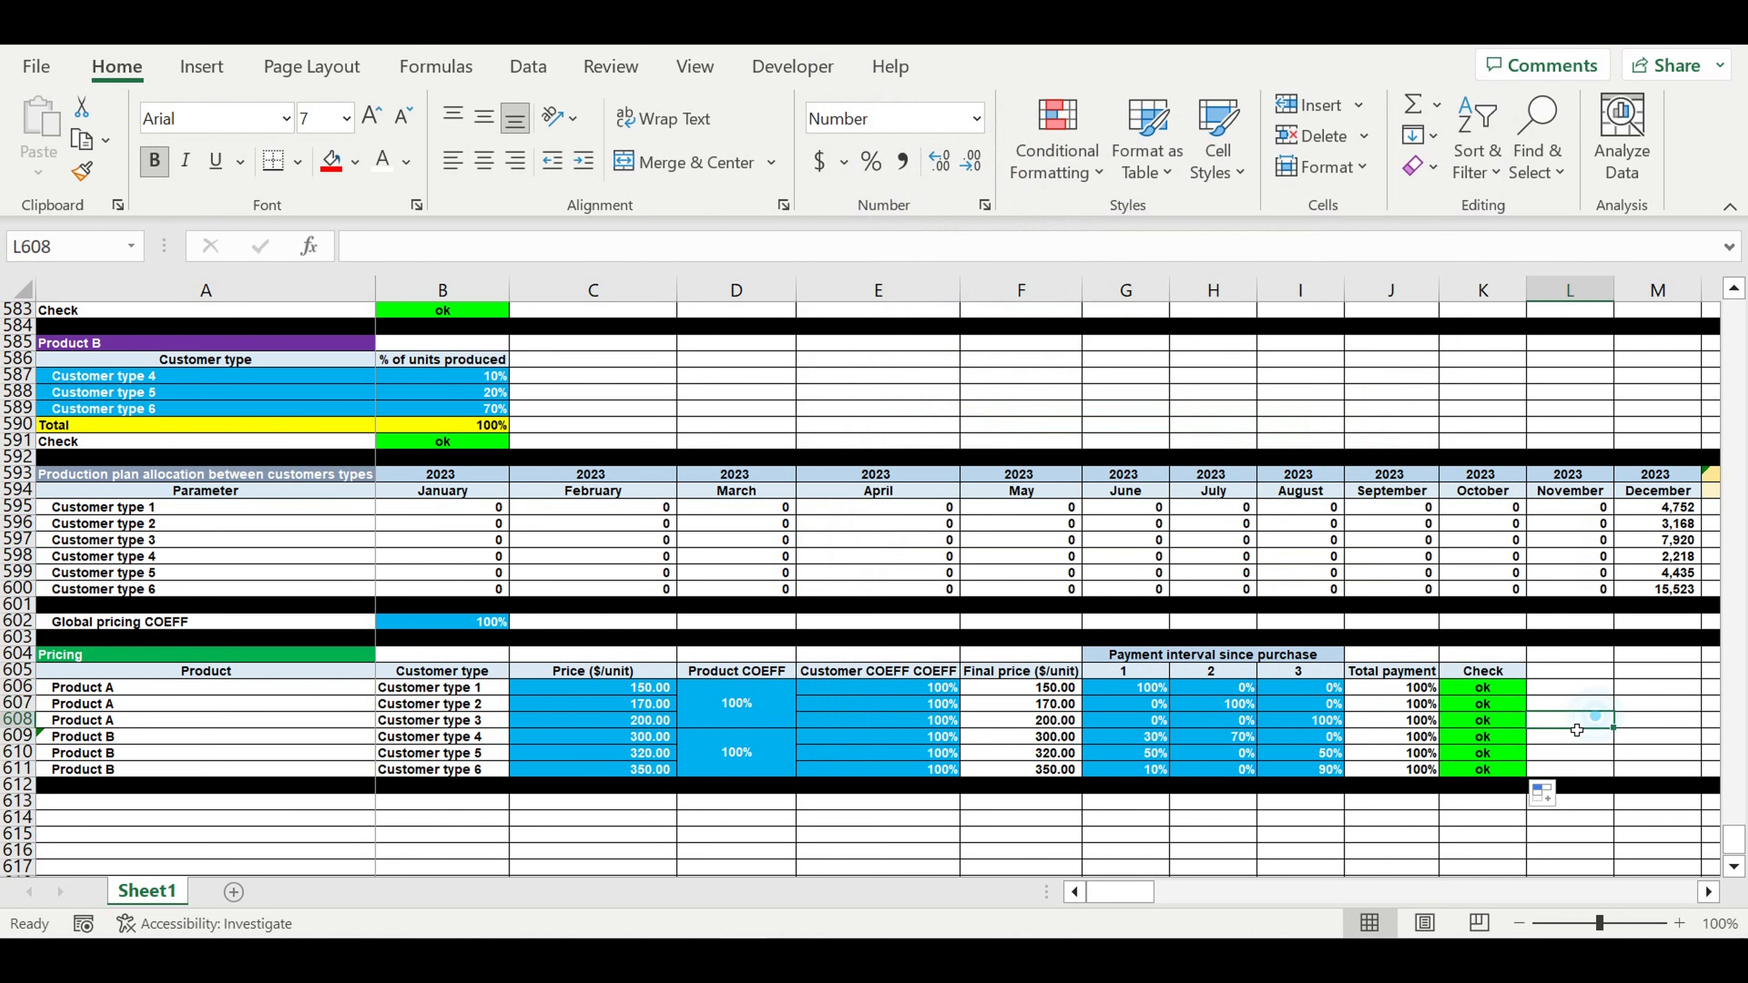
{"action": "left_click", "coordinate": [1236, 722]}
{"action": "type", "text": "2"}
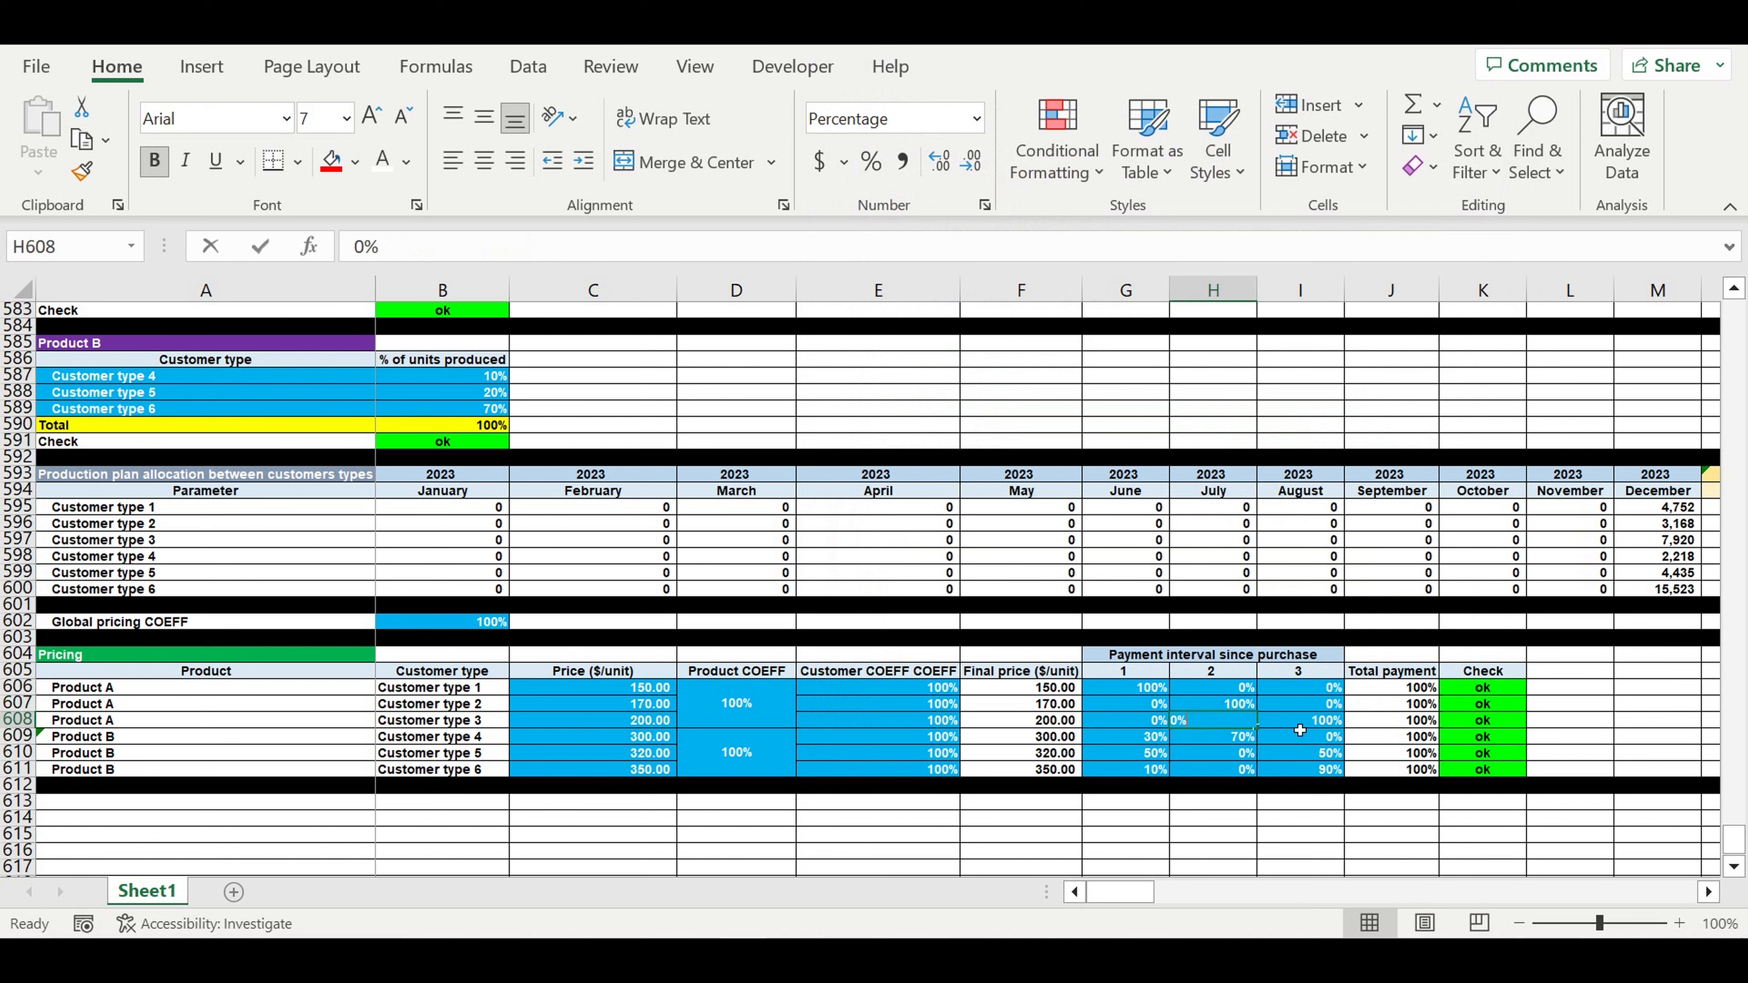
{"action": "key", "text": "Return"}
{"action": "left_click", "coordinate": [1226, 722]}
{"action": "type", "text": "0"}
{"action": "key", "text": "Return"}
- Test I608 with 99% to trigger the red check, then restore it to 100%
{"action": "left_click", "coordinate": [1316, 727]}
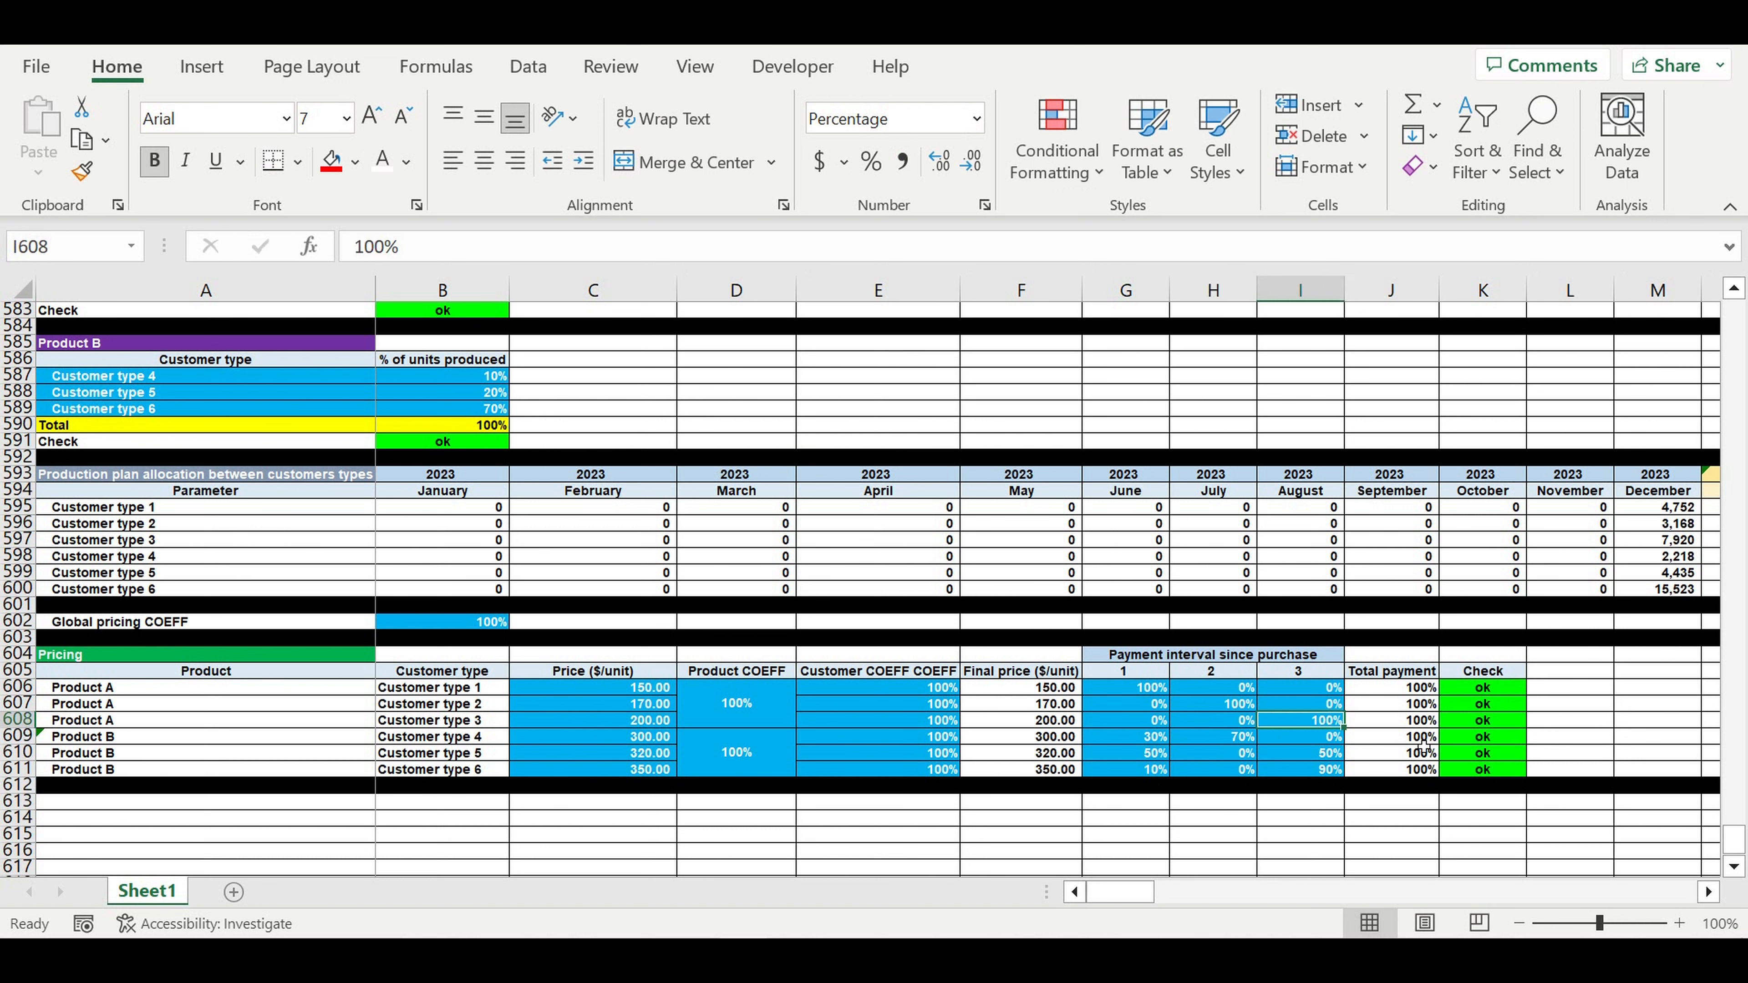
{"action": "type", "text": "99"}
{"action": "key", "text": "Return"}
{"action": "left_click", "coordinate": [1316, 725]}
{"action": "type", "text": "100"}
{"action": "key", "text": "Return"}
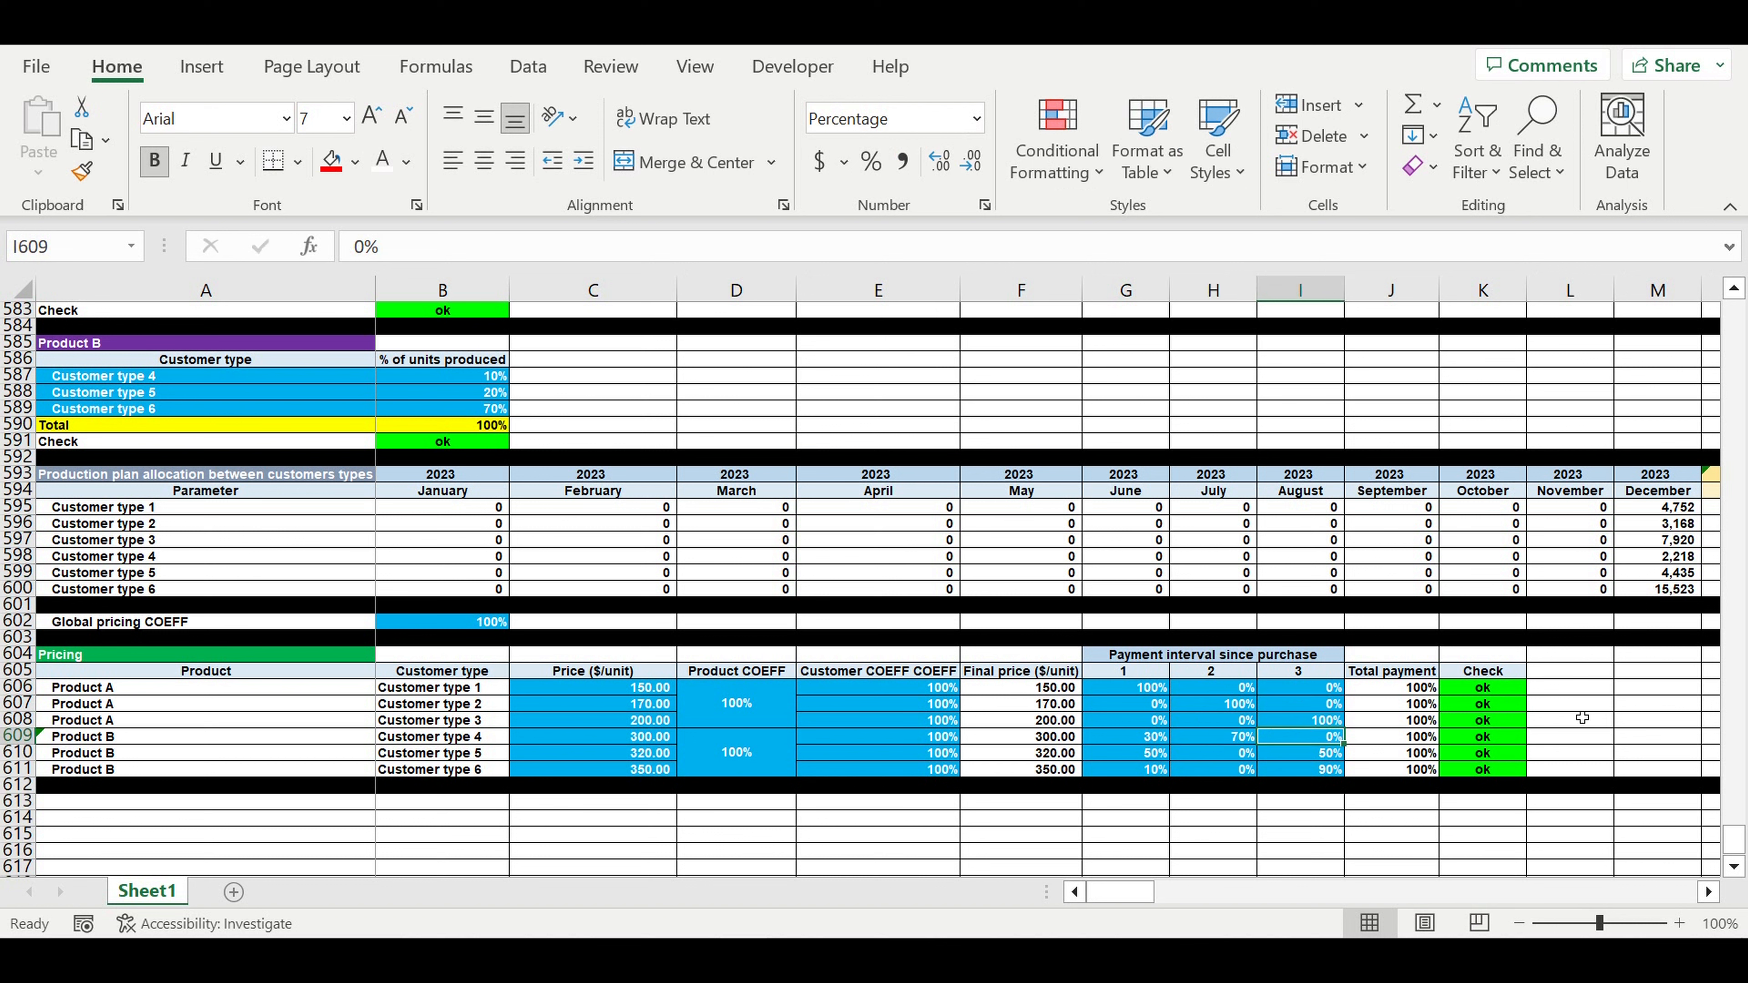
- Inspect J607's Total payment formula and review the prices C606:C611 and interval percentages
{"action": "left_click", "coordinate": [1596, 708]}
{"action": "left_click", "coordinate": [1238, 724]}
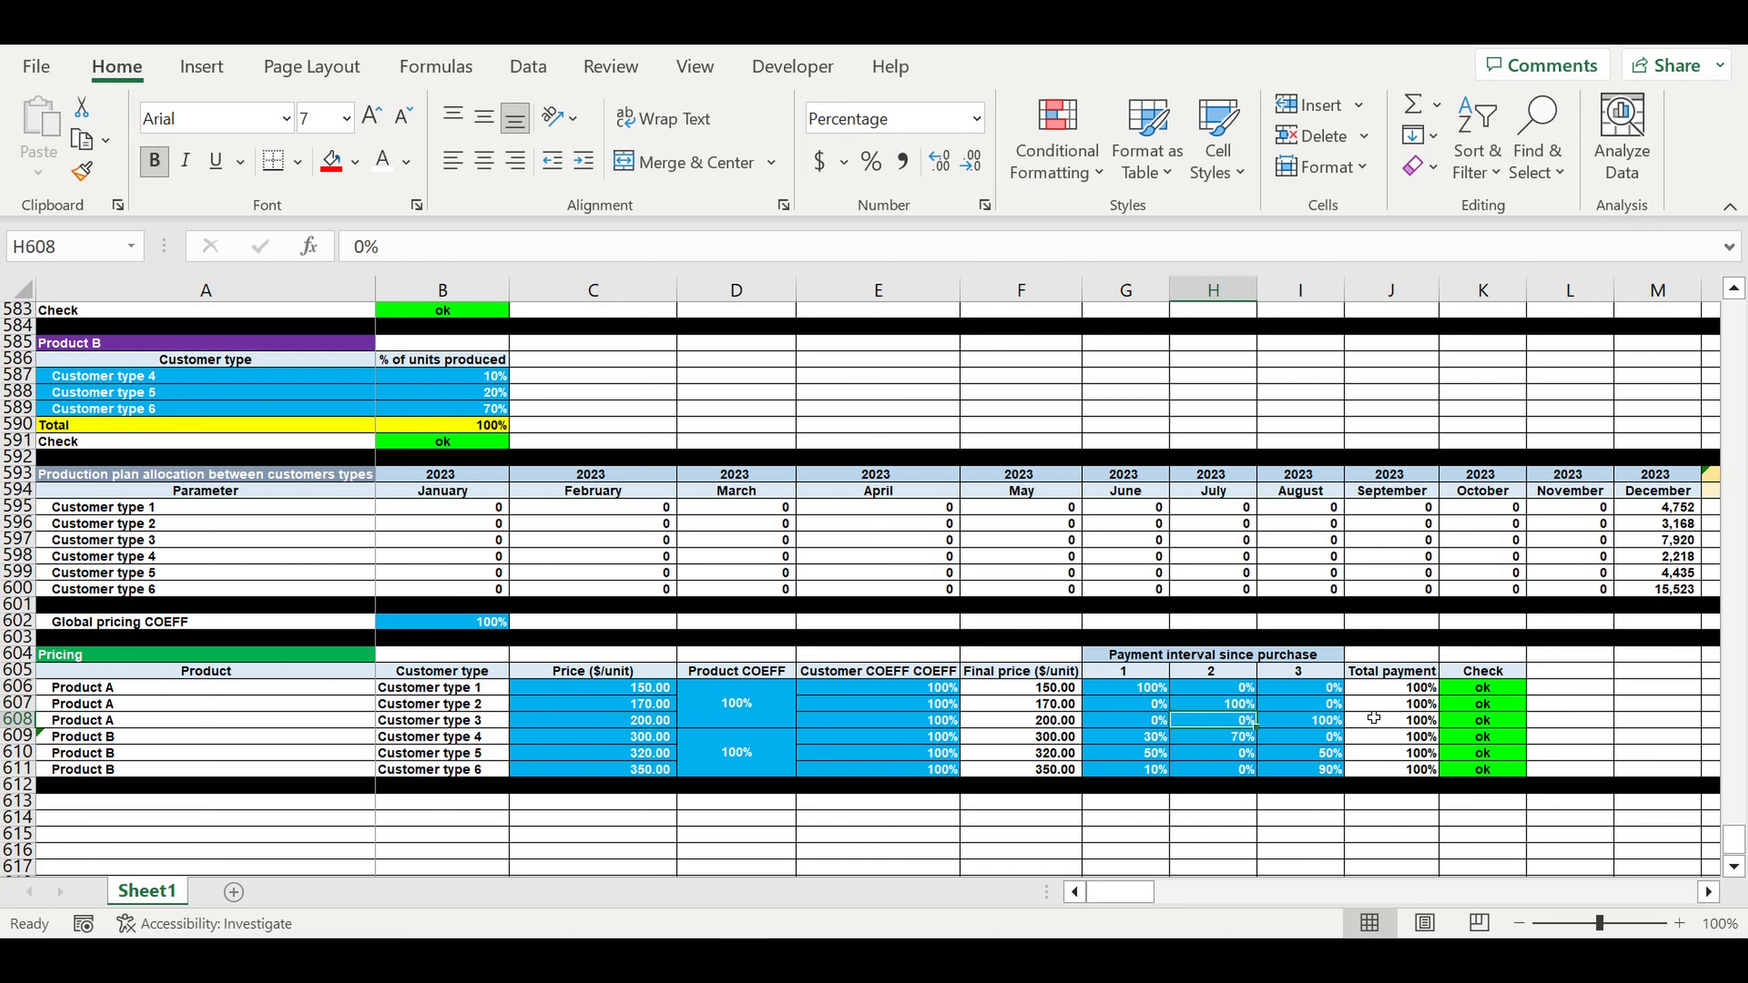
{"action": "left_click", "coordinate": [1382, 709]}
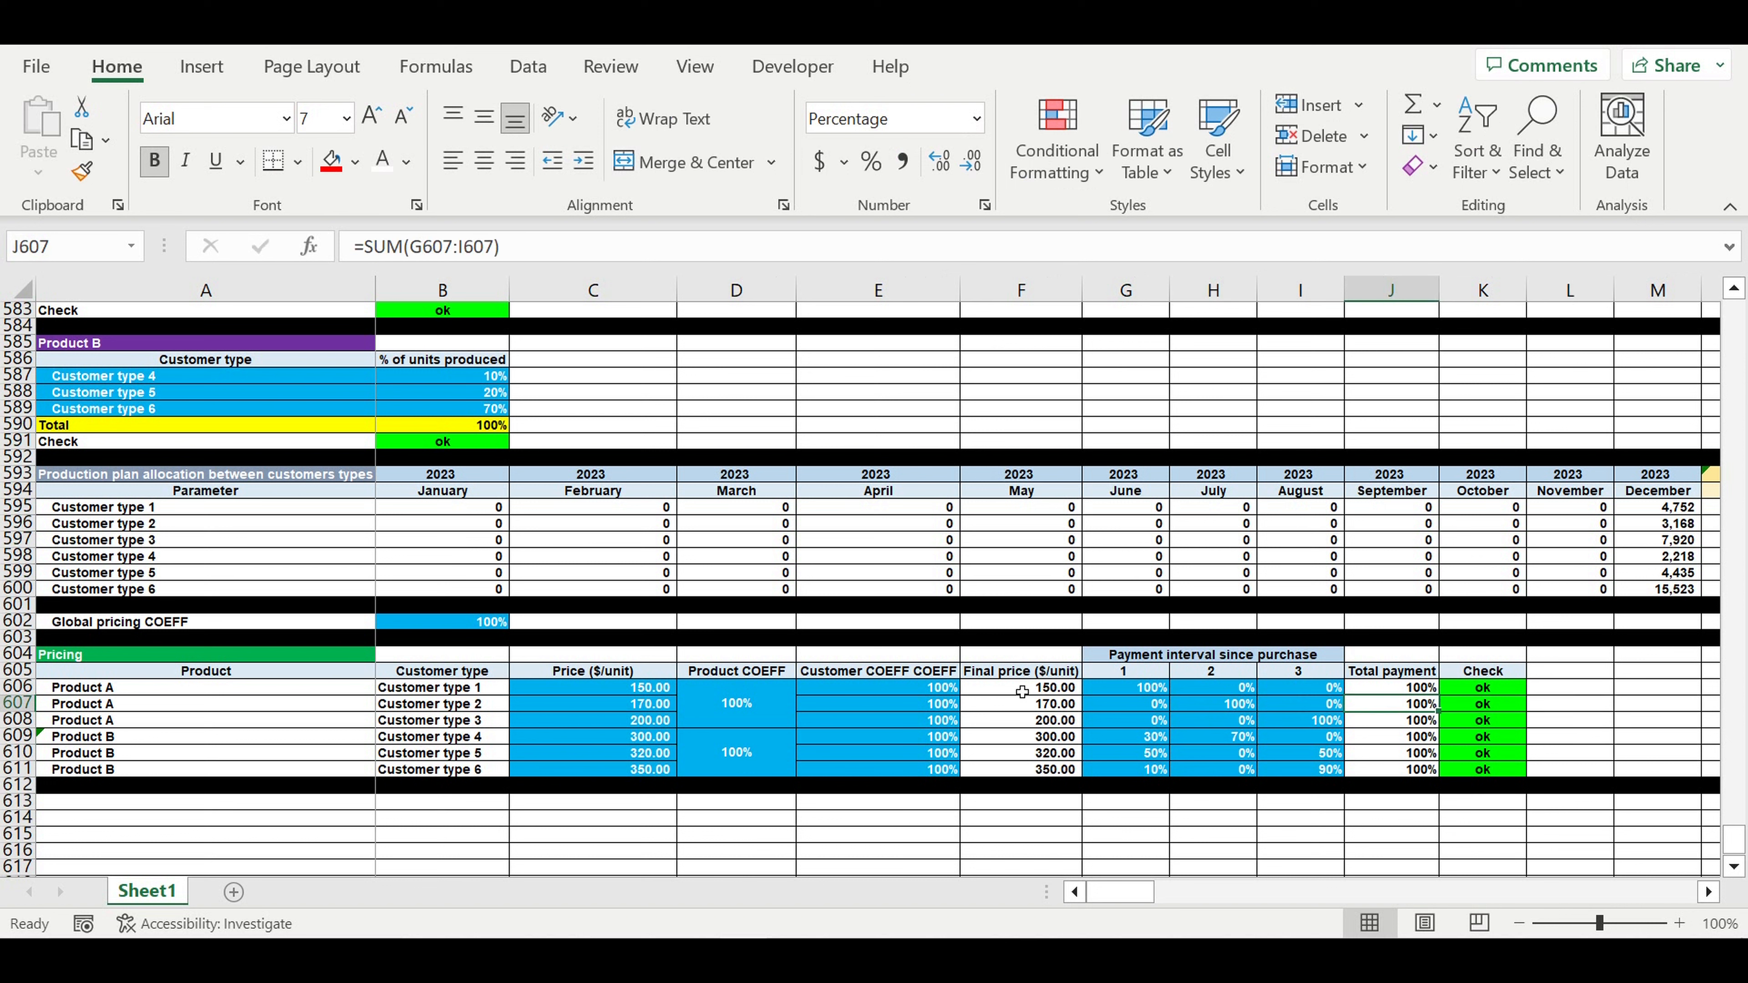
{"action": "left_click_drag", "start_coordinate": [636, 687], "coordinate": [622, 791]}
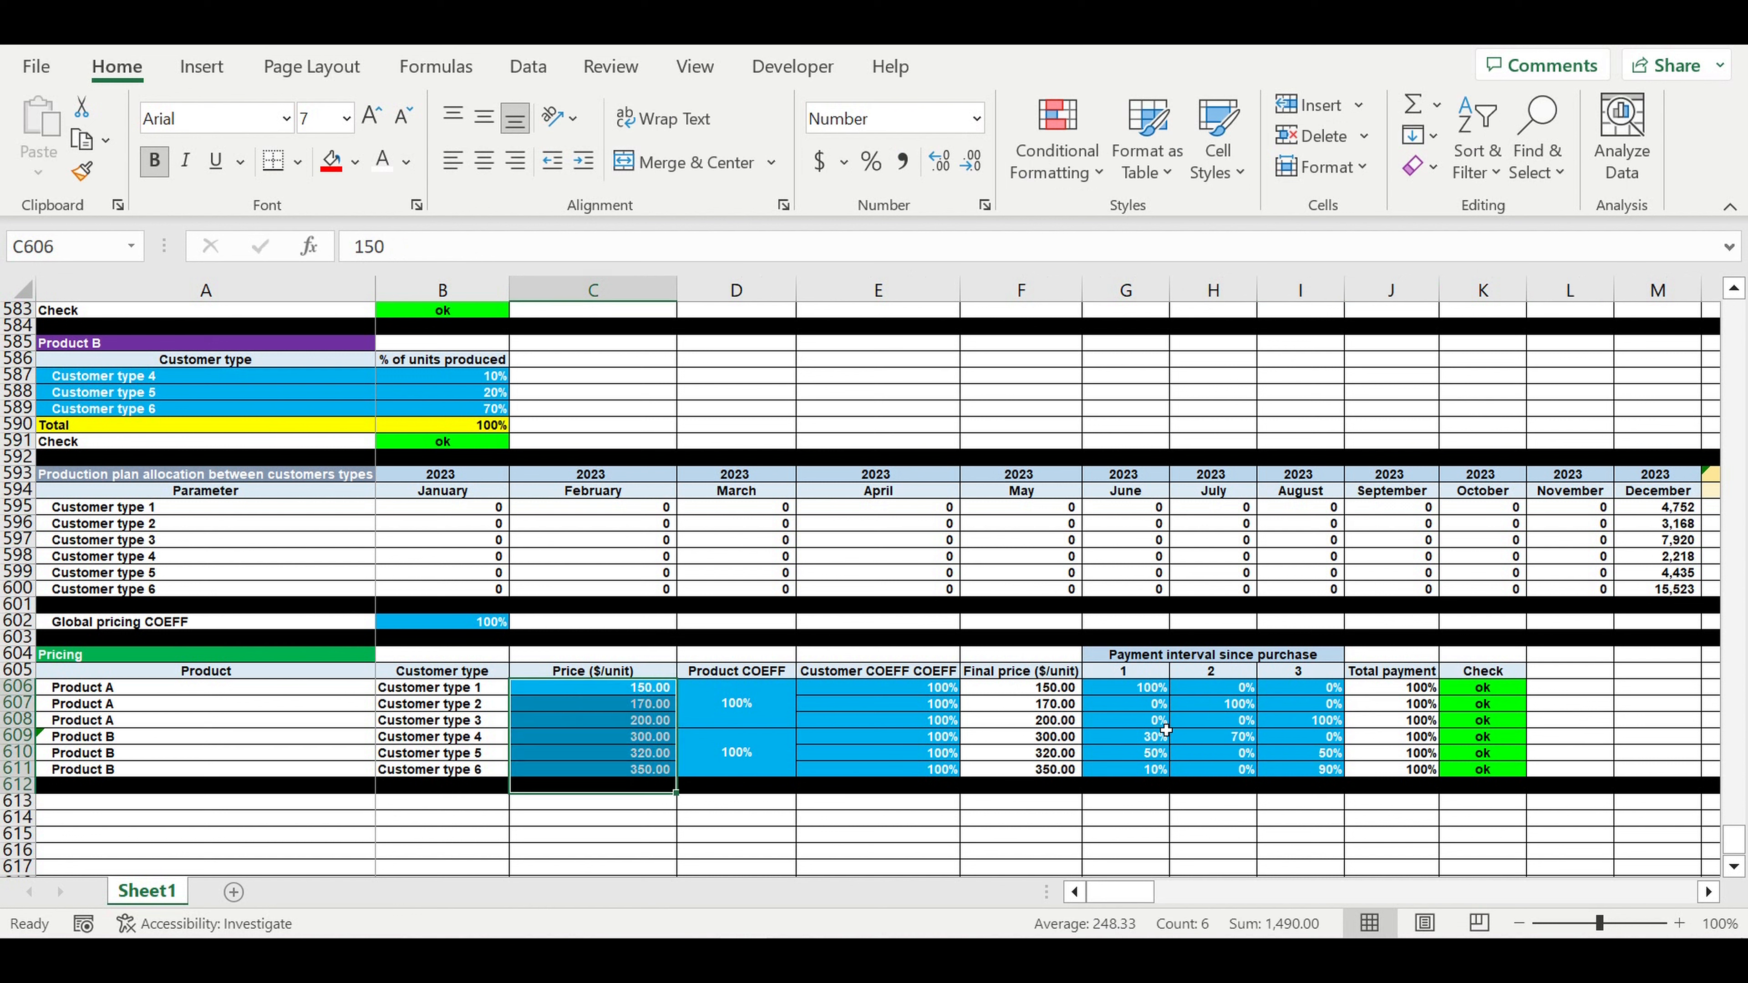
{"action": "left_click_drag", "start_coordinate": [1137, 692], "coordinate": [1307, 768]}
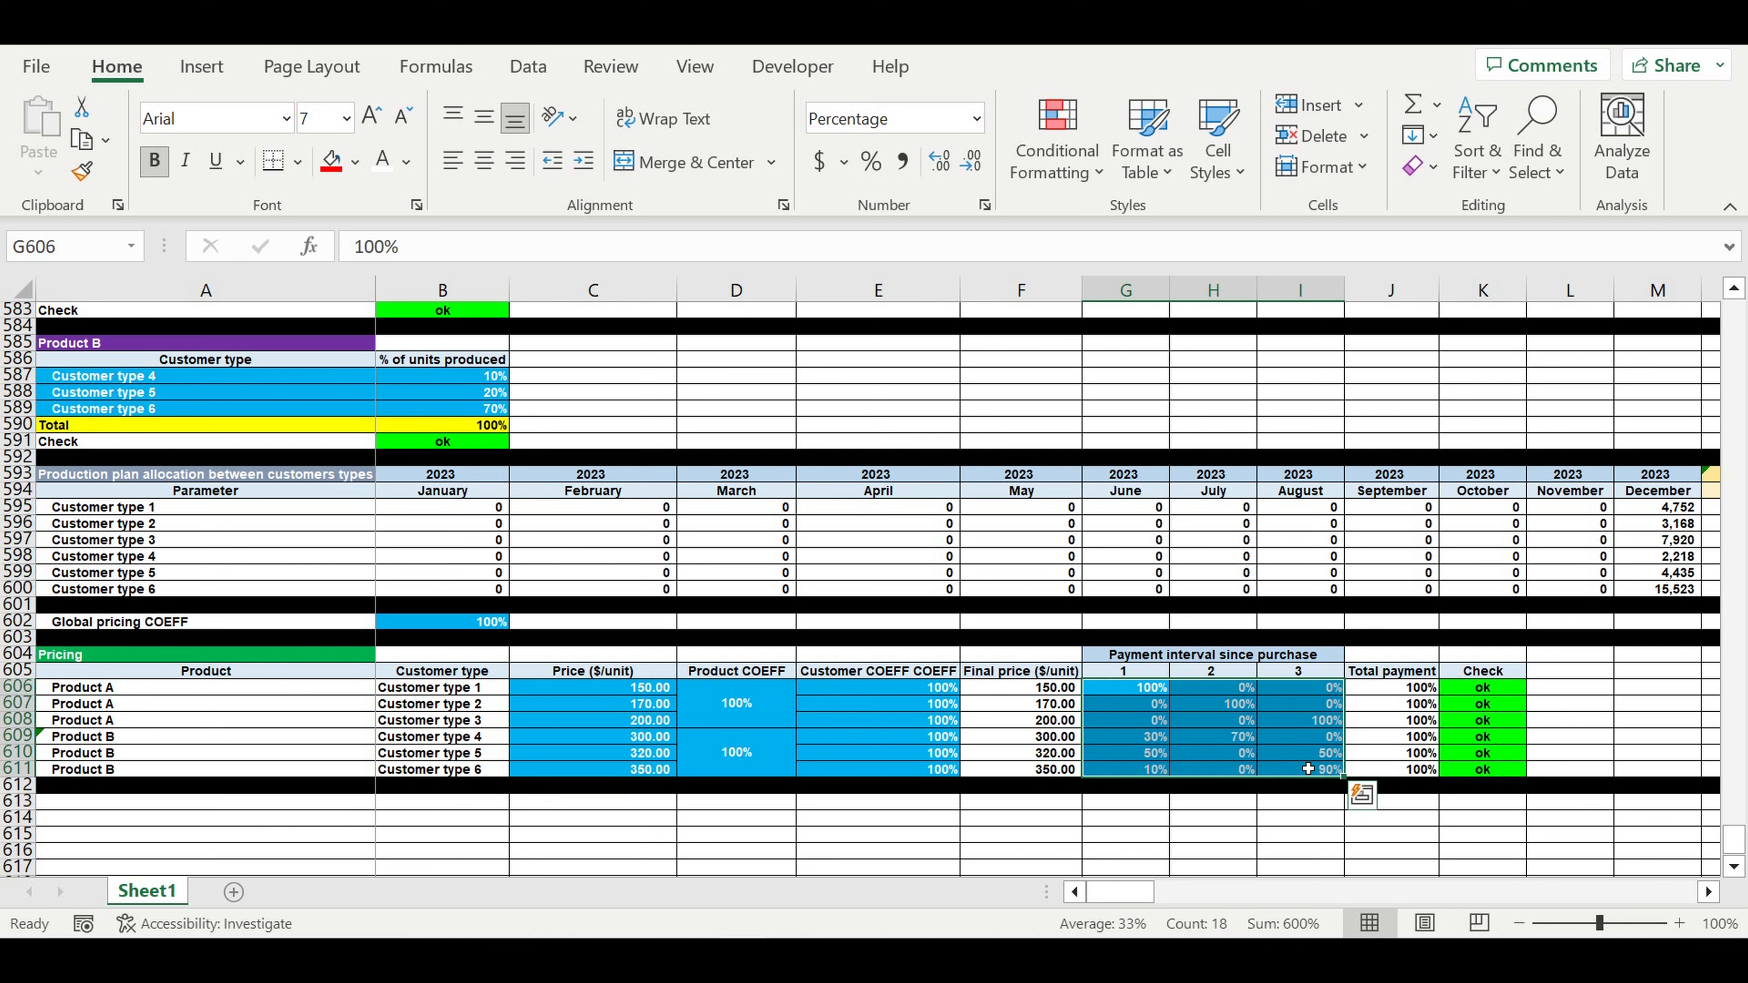
{"action": "left_click", "coordinate": [1303, 742]}
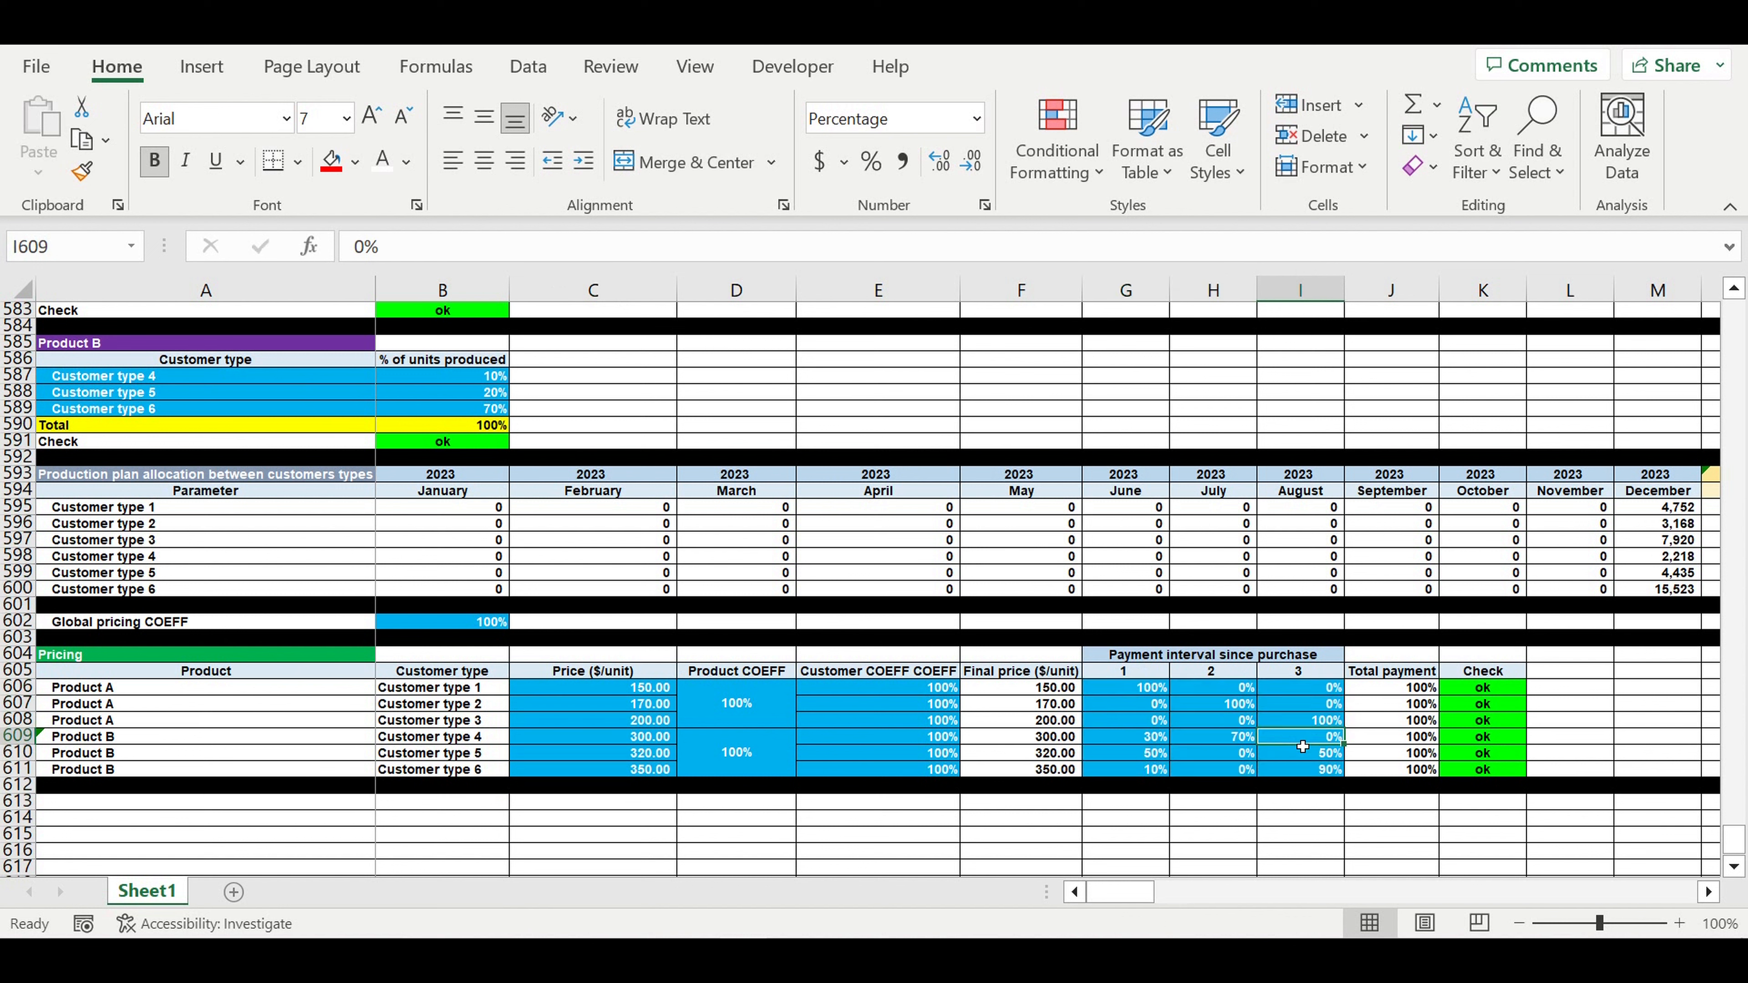